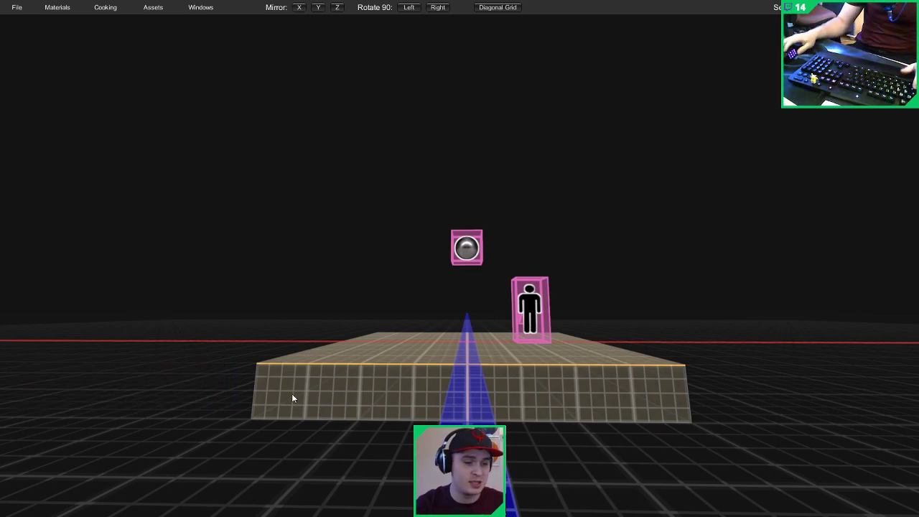
Step: Preview the default starting map in the rendered view and return to the editing view
{"action": "middle_click_drag", "start_coordinate": [390, 334], "coordinate": [447, 347]}
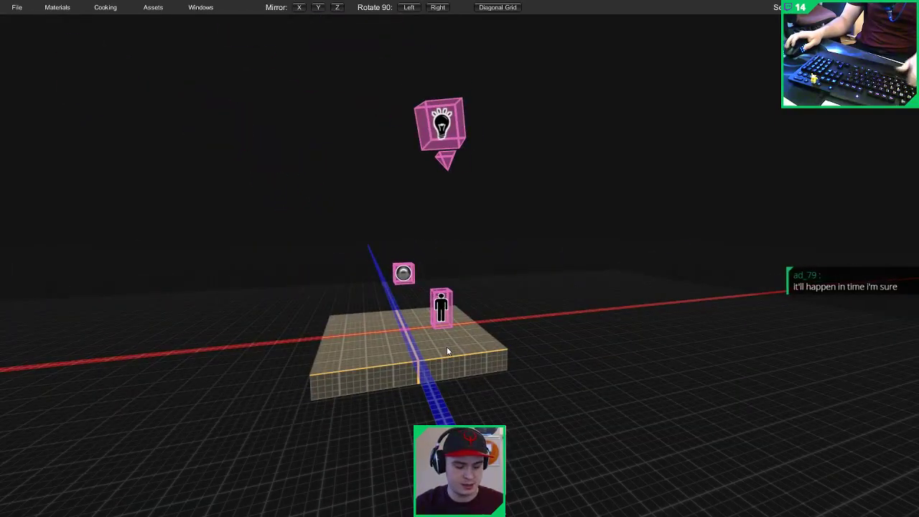
{"action": "key", "text": "Tab"}
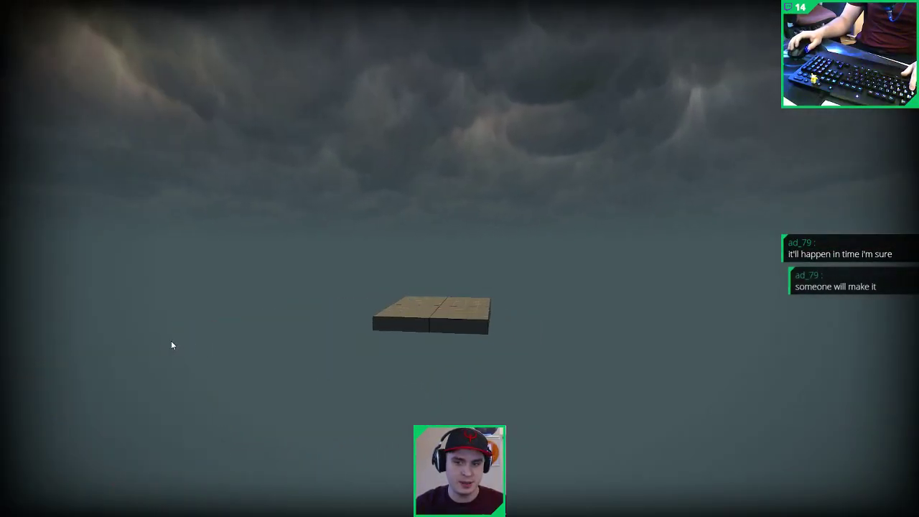
{"action": "key", "text": "Tab"}
Step: Create a new folder named DF-Mineshafts inside the DF_Maps folder while saving the map
{"action": "left_click", "coordinate": [105, 7]}
{"action": "left_click", "coordinate": [105, 34]}
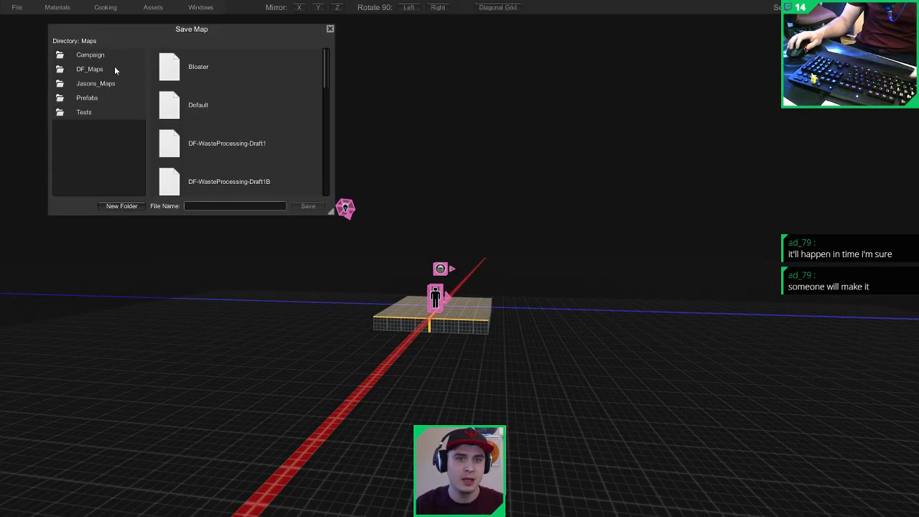
{"action": "left_click", "coordinate": [89, 69]}
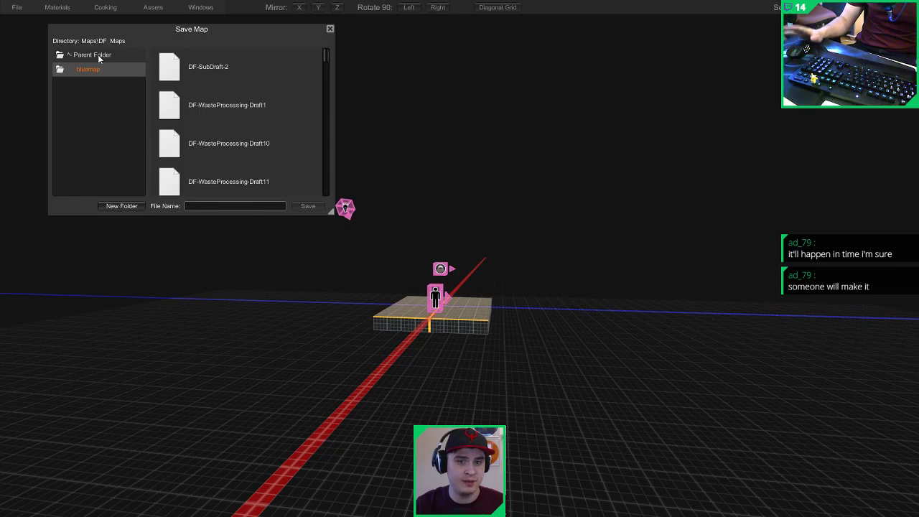
{"action": "left_click", "coordinate": [126, 206]}
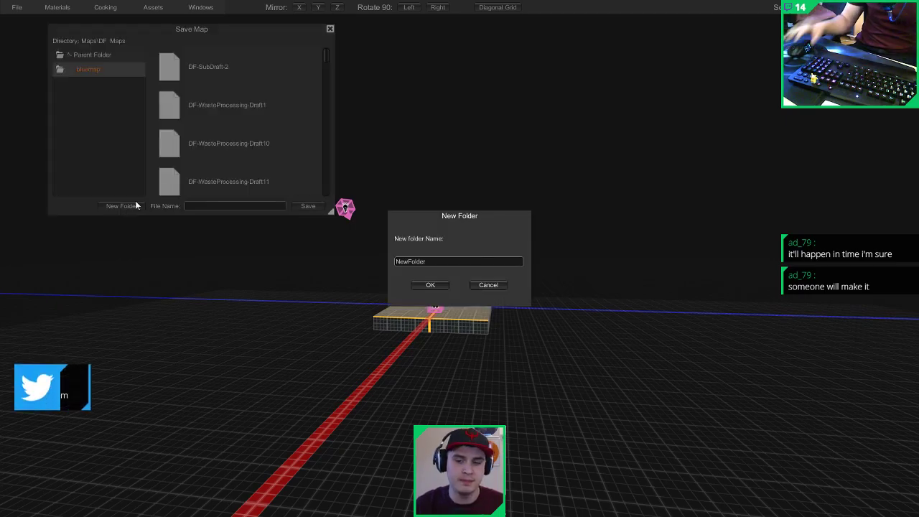
{"action": "double_click", "coordinate": [465, 260]}
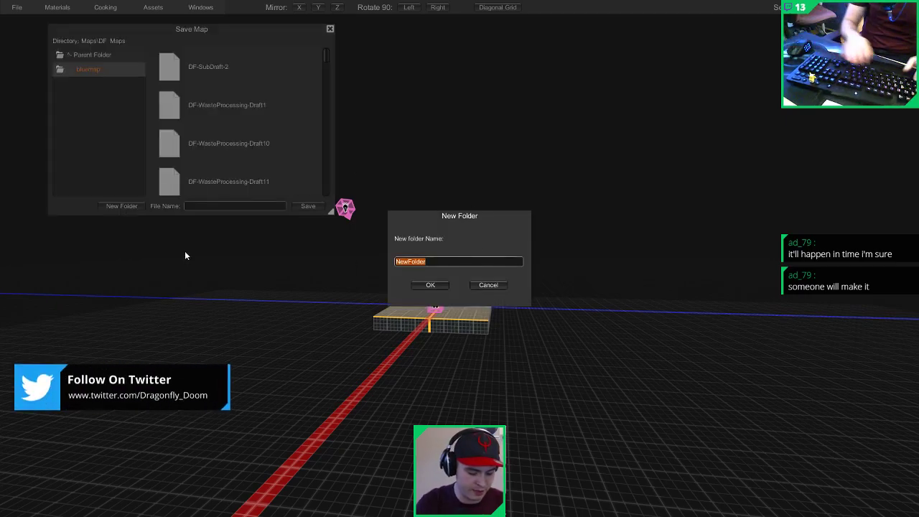
{"action": "type", "text": "DF_"}
{"action": "type", "text": "Mine"}
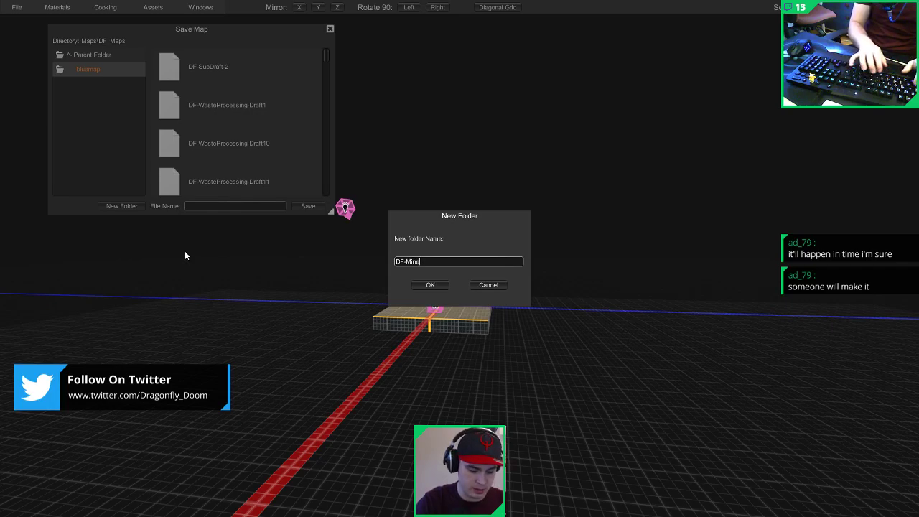
{"action": "type", "text": "shafts"}
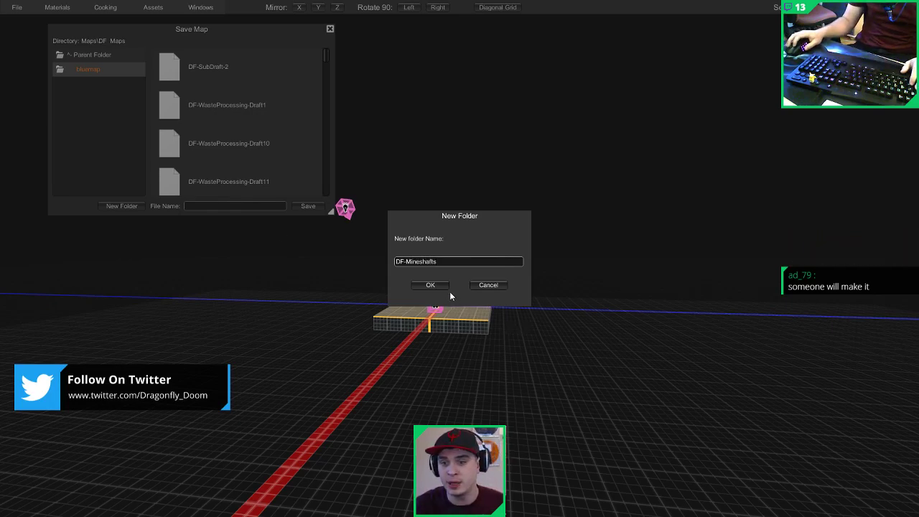
{"action": "key", "text": "Return"}
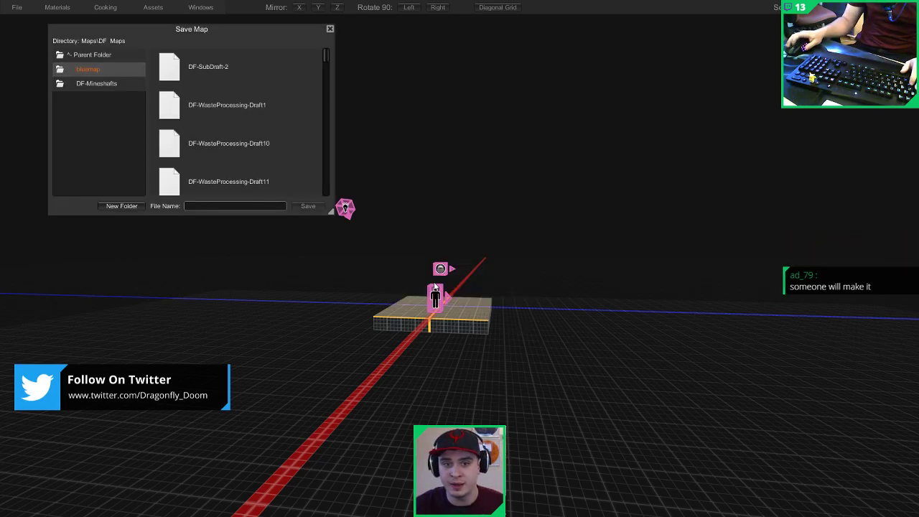
Step: Save the map as DF-Mineshafts-01 in the DF-Mineshafts folder
{"action": "double_click", "coordinate": [96, 83]}
{"action": "left_click", "coordinate": [205, 206]}
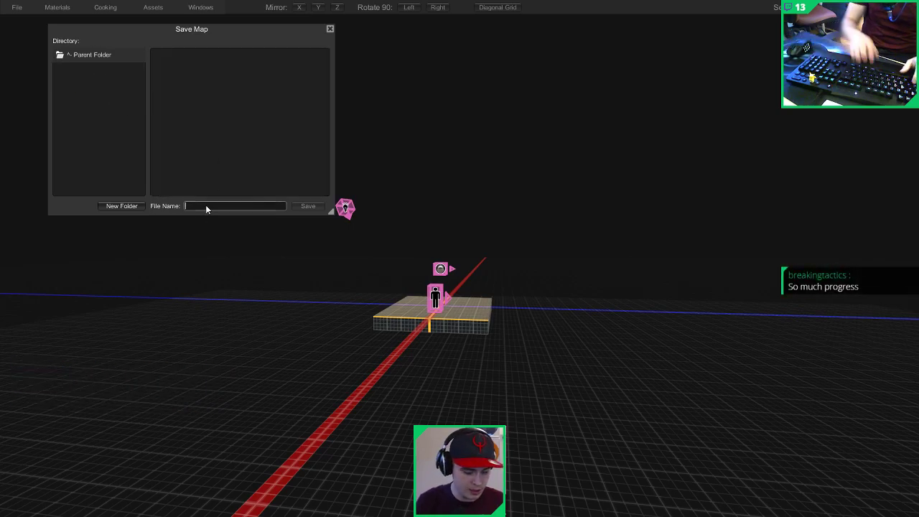
{"action": "type", "text": "DF-Mineshafts-01"}
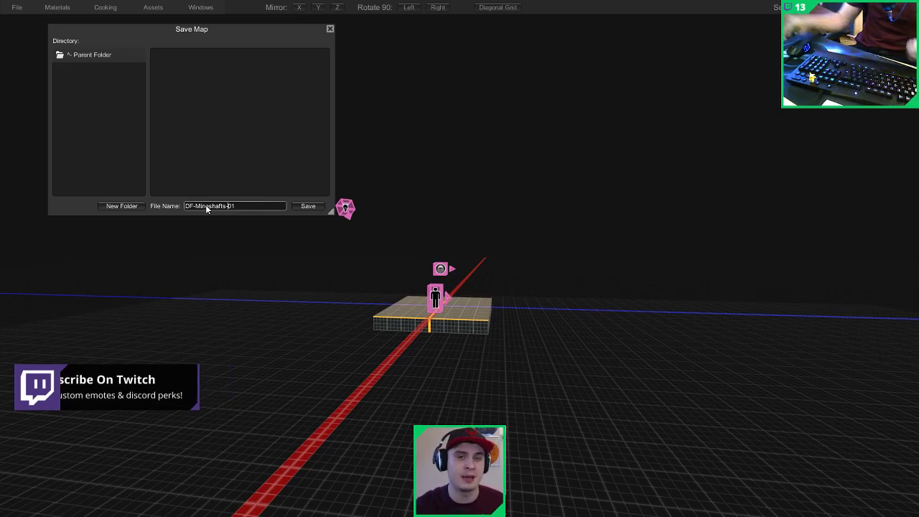
{"action": "left_click", "coordinate": [307, 206]}
Step: Playtest the map from the current camera position and return to the editor
{"action": "key", "text": "w"}
{"action": "right_click_drag", "start_coordinate": [528, 215], "coordinate": [749, 229]}
{"action": "key", "text": "s"}
{"action": "left_click", "coordinate": [111, 8]}
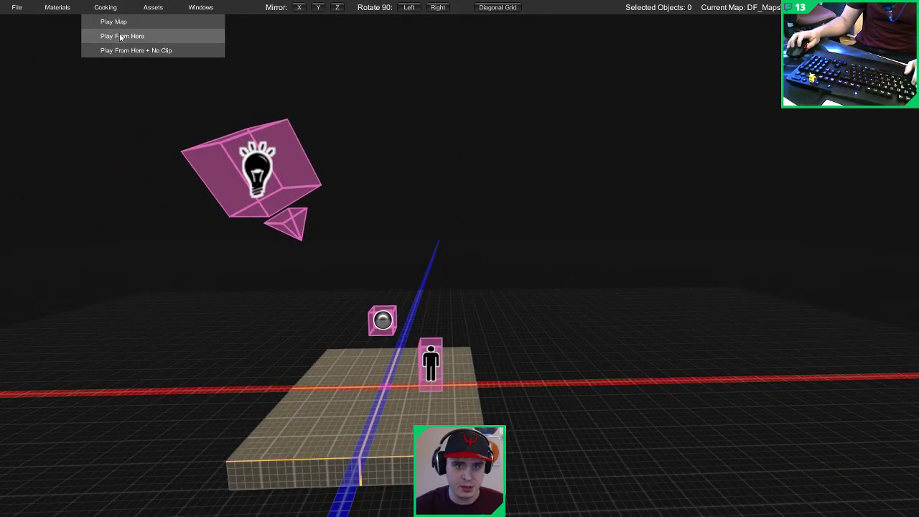
{"action": "left_click", "coordinate": [121, 37]}
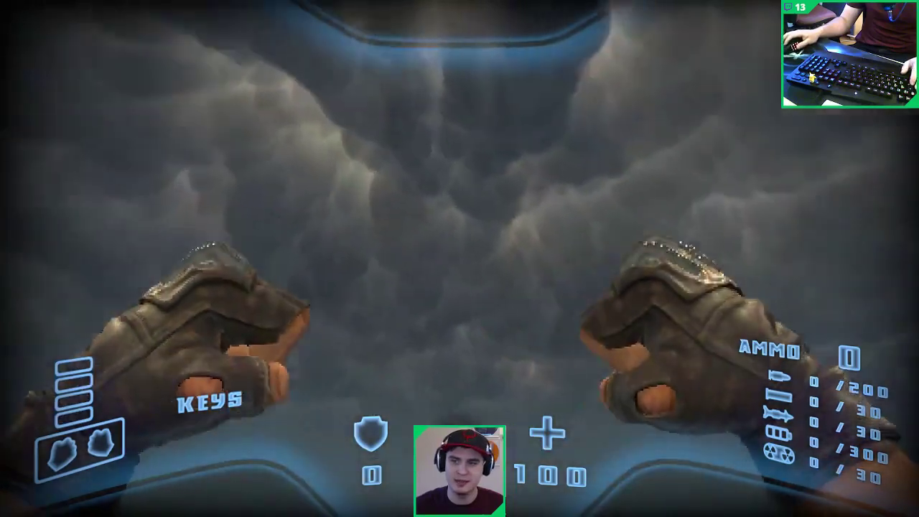
{"action": "key", "text": "Escape"}
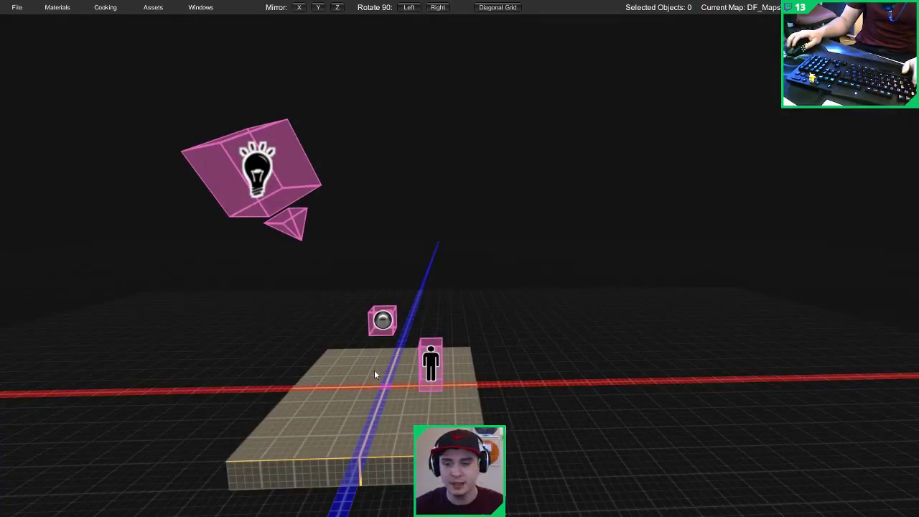
Step: Examine the starting floor slab, player spawn and reflection probe from several sides
{"action": "right_click_drag", "start_coordinate": [374, 373], "coordinate": [284, 402]}
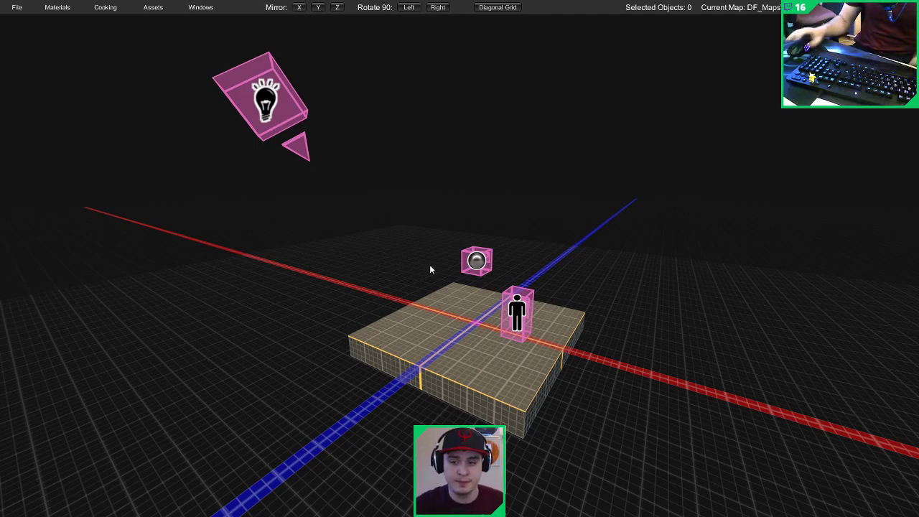
{"action": "key", "text": "d"}
{"action": "right_click_drag", "start_coordinate": [623, 240], "coordinate": [493, 250]}
{"action": "key", "text": "w"}
{"action": "key", "text": "a"}
{"action": "key", "text": "a"}
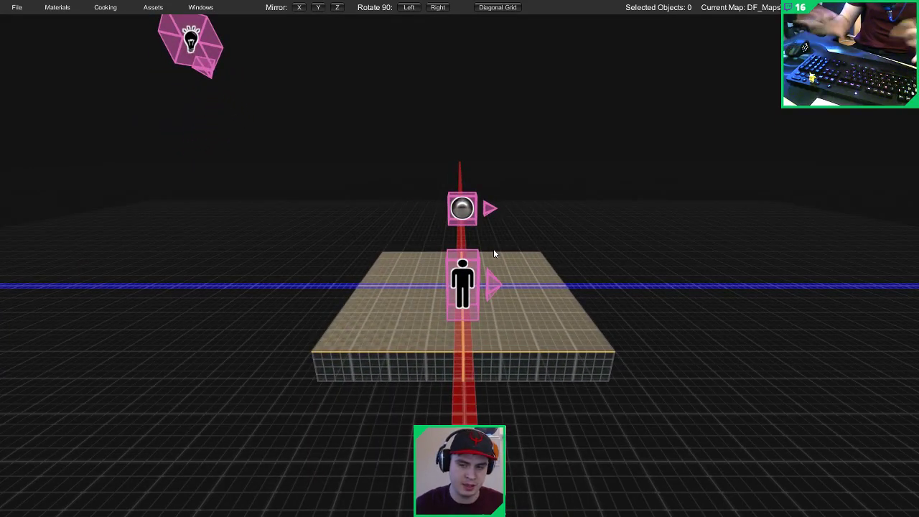
{"action": "right_click_drag", "start_coordinate": [377, 310], "coordinate": [573, 312]}
{"action": "key", "text": "a"}
{"action": "key", "text": "w"}
{"action": "key", "text": "s"}
{"action": "key", "text": "d"}
Step: Select the floor slab's side and pull it outward along the X axis
{"action": "left_click", "coordinate": [454, 330]}
{"action": "right_click_drag", "start_coordinate": [436, 325], "coordinate": [607, 332]}
{"action": "left_click_drag", "start_coordinate": [600, 310], "coordinate": [423, 304]}
{"action": "mouse_move", "coordinate": [552, 309]}
{"action": "left_mouse_down"}
{"action": "mouse_move", "coordinate": [409, 297]}
{"action": "mouse_move", "coordinate": [351, 303]}
{"action": "left_mouse_up"}
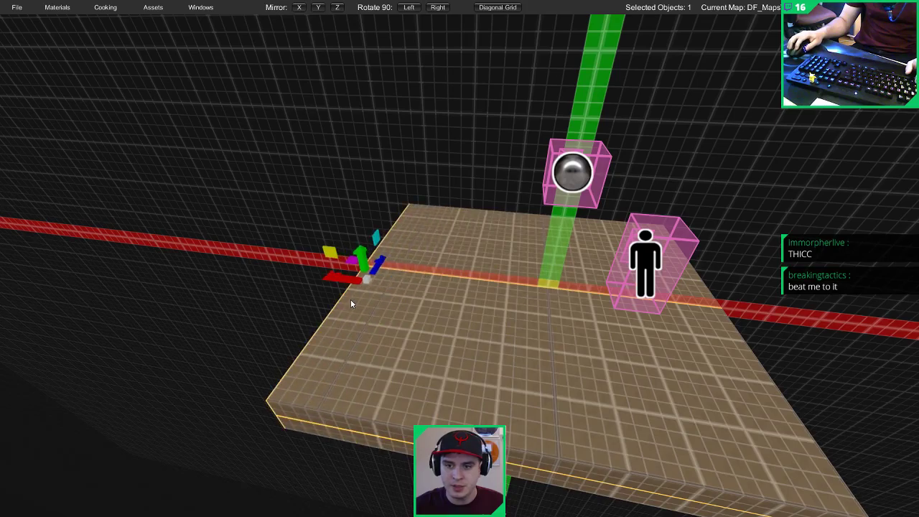
Step: Reshape the floor further by pulling its geometry out into a long arm
{"action": "left_click", "coordinate": [422, 370]}
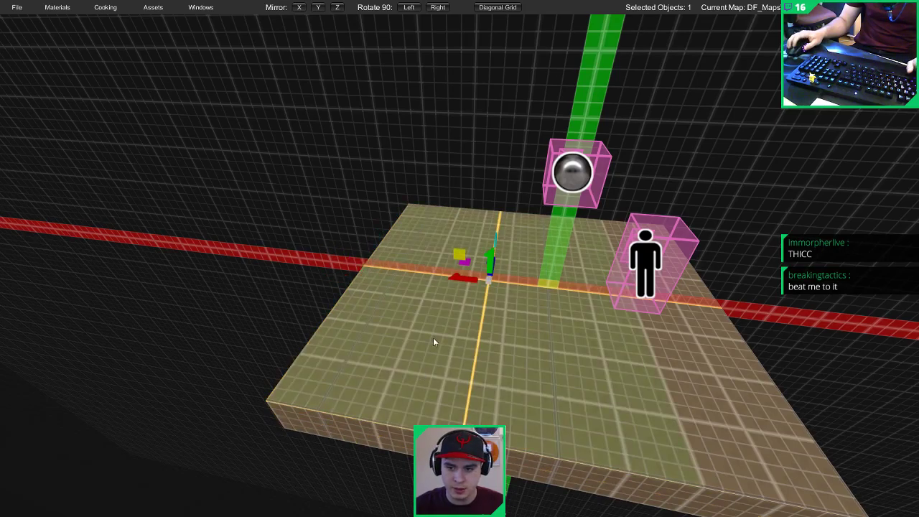
{"action": "right_click_drag", "start_coordinate": [435, 340], "coordinate": [339, 272]}
{"action": "mouse_move", "coordinate": [326, 263]}
{"action": "left_mouse_down"}
{"action": "mouse_move", "coordinate": [449, 506]}
{"action": "mouse_move", "coordinate": [476, 506]}
{"action": "left_mouse_up"}
{"action": "right_click_drag", "start_coordinate": [475, 506], "coordinate": [431, 422]}
{"action": "left_click", "coordinate": [431, 420]}
{"action": "left_click_drag", "start_coordinate": [407, 402], "coordinate": [237, 301]}
{"action": "right_click_drag", "start_coordinate": [237, 302], "coordinate": [342, 251]}
Step: Extrude the vertical edge at the end of the arm's side face along the Z axis to form an adjoining side face
{"action": "left_click", "coordinate": [342, 250]}
{"action": "left_click", "coordinate": [391, 198]}
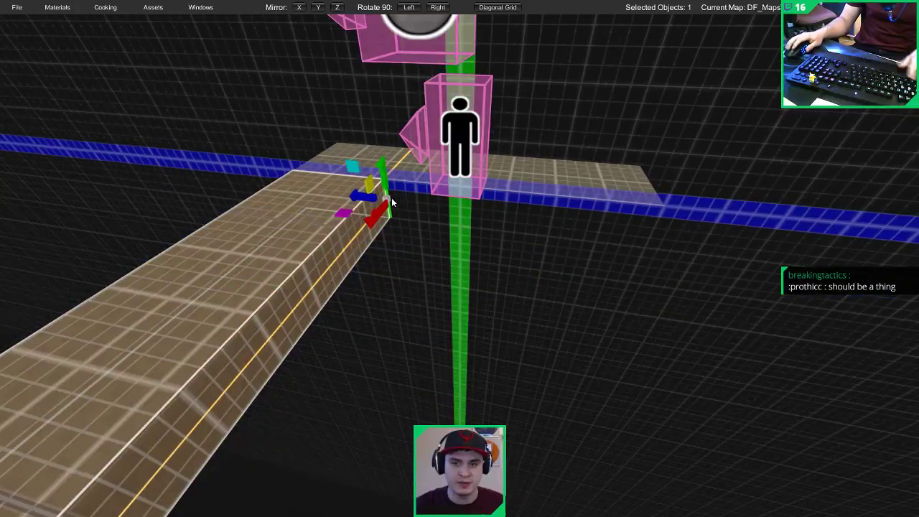
{"action": "mouse_move", "coordinate": [391, 198]}
{"action": "right_mouse_down"}
{"action": "mouse_move", "coordinate": [95, 116]}
{"action": "mouse_move", "coordinate": [99, 92]}
{"action": "mouse_move", "coordinate": [167, 80]}
{"action": "mouse_move", "coordinate": [308, 175]}
{"action": "mouse_move", "coordinate": [295, 139]}
{"action": "mouse_move", "coordinate": [238, 141]}
{"action": "mouse_move", "coordinate": [295, 125]}
{"action": "mouse_move", "coordinate": [399, 196]}
{"action": "mouse_move", "coordinate": [391, 154]}
{"action": "mouse_move", "coordinate": [383, 155]}
{"action": "mouse_move", "coordinate": [392, 149]}
{"action": "mouse_move", "coordinate": [396, 224]}
{"action": "right_mouse_up"}
{"action": "key", "text": "w"}
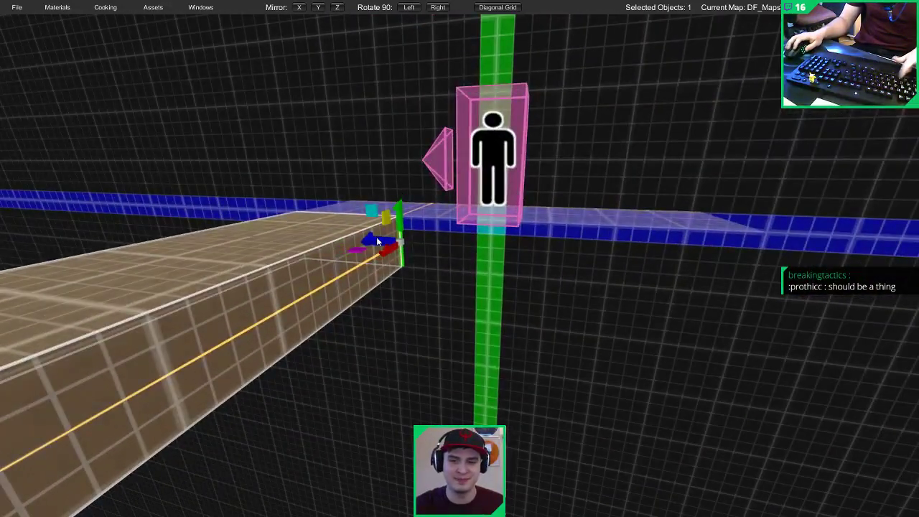
{"action": "left_click_drag", "start_coordinate": [396, 225], "coordinate": [584, 264]}
Step: Select both inner side faces of the L-shaped floor
{"action": "left_click", "coordinate": [290, 278]}
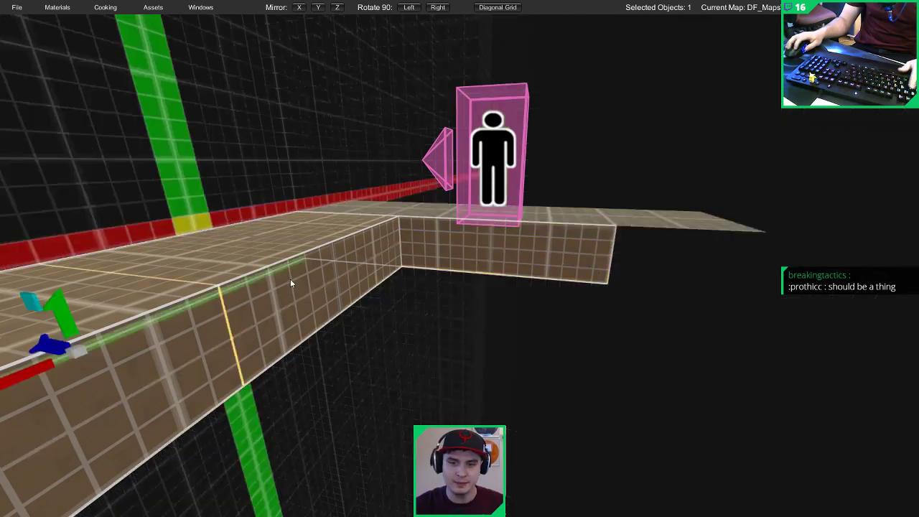
{"action": "key", "text": "s"}
{"action": "mouse_move", "coordinate": [196, 326]}
{"action": "right_mouse_down"}
{"action": "mouse_move", "coordinate": [199, 338]}
{"action": "mouse_move", "coordinate": [285, 336]}
{"action": "mouse_move", "coordinate": [299, 280]}
{"action": "mouse_move", "coordinate": [182, 327]}
{"action": "right_mouse_up"}
{"action": "middle_click_drag", "start_coordinate": [182, 328], "coordinate": [546, 262]}
{"action": "scroll", "coordinate": [113, 336], "scroll_direction": "up", "scroll_amount": 2}
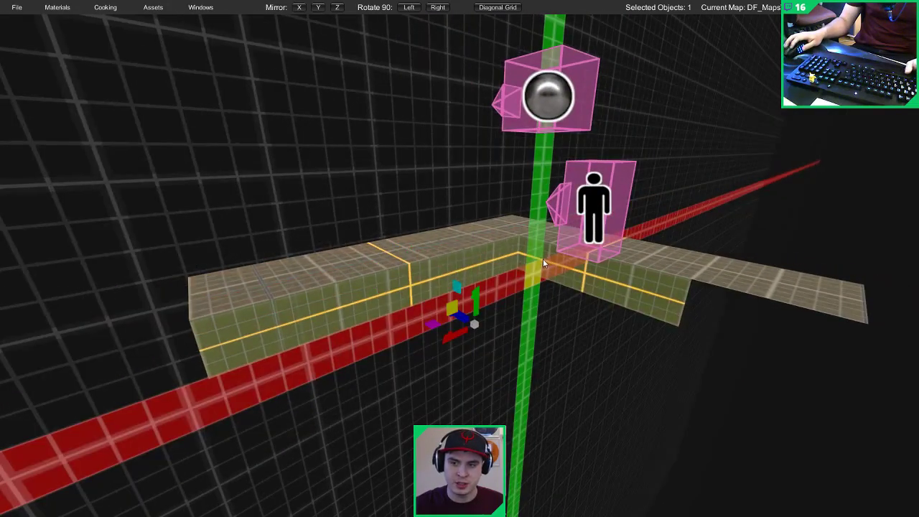
Step: Switch to edge selection and select the bottom edges of both inner side faces
{"action": "key", "text": "2"}
{"action": "left_click", "coordinate": [308, 336]}
{"action": "left_click", "coordinate": [570, 290], "text": "shift"}
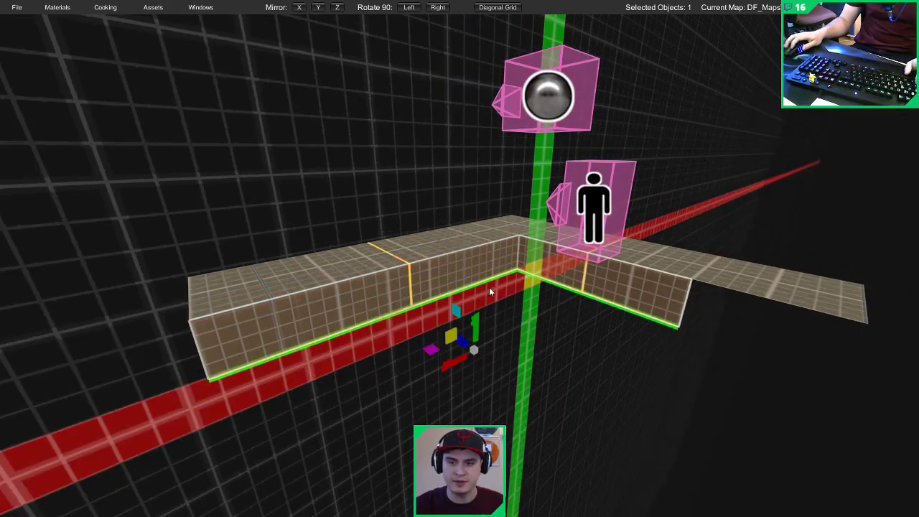
{"action": "mouse_move", "coordinate": [478, 328]}
{"action": "left_mouse_down"}
{"action": "mouse_move", "coordinate": [477, 291]}
{"action": "mouse_move", "coordinate": [475, 333]}
{"action": "left_mouse_up"}
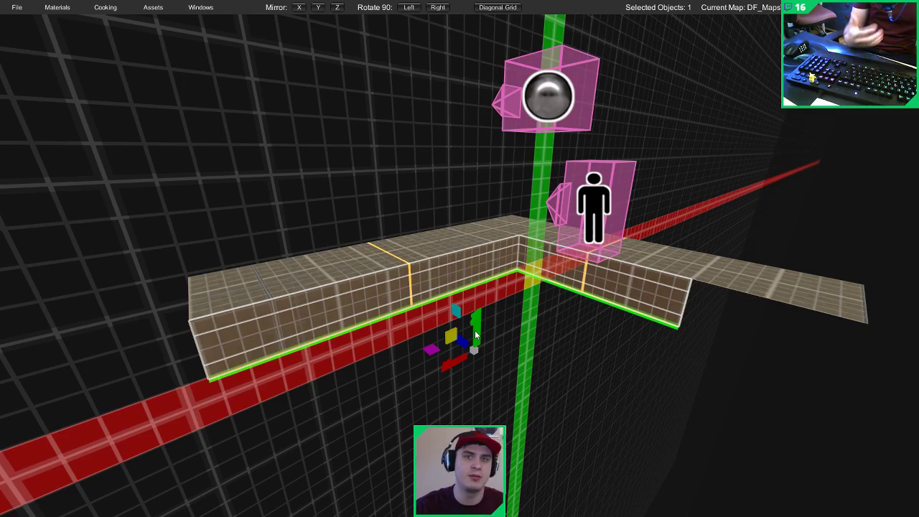
{"action": "right_click_drag", "start_coordinate": [549, 307], "coordinate": [577, 297]}
{"action": "key", "text": "w"}
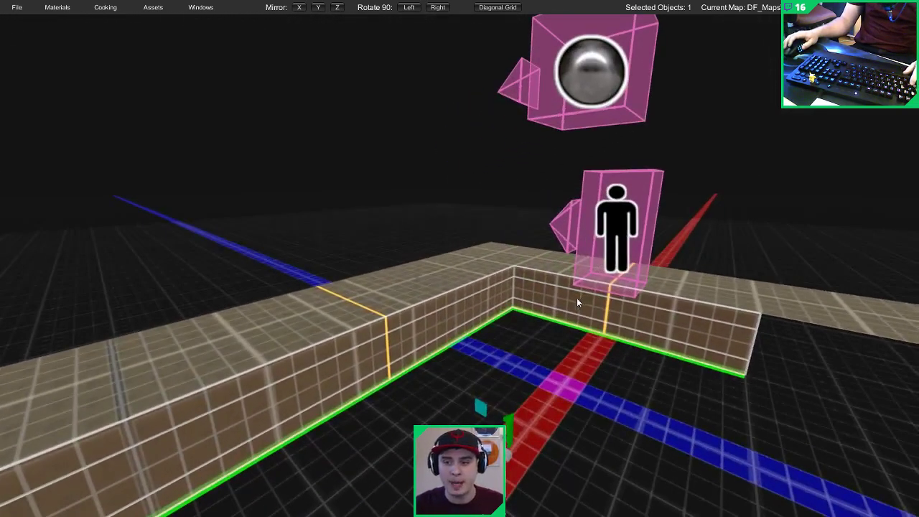
Step: Reselect the two inner side faces of the L-shaped floor in place of the edges
{"action": "left_click", "coordinate": [576, 297]}
{"action": "right_click_drag", "start_coordinate": [520, 275], "coordinate": [418, 284]}
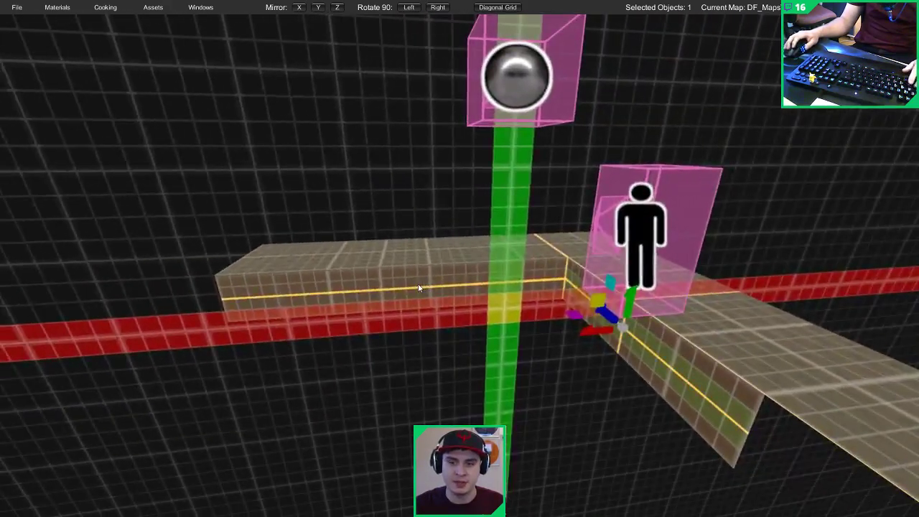
{"action": "left_click", "coordinate": [406, 281]}
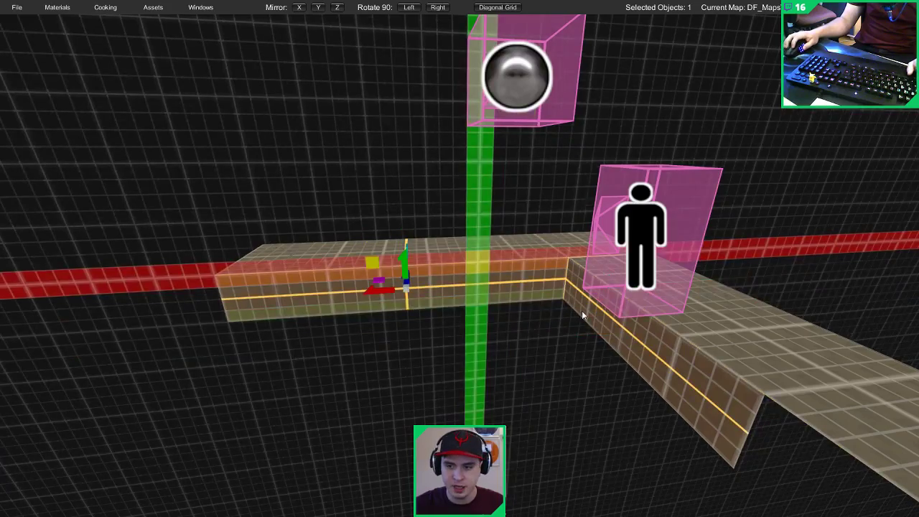
{"action": "left_click", "coordinate": [583, 309], "text": "shift"}
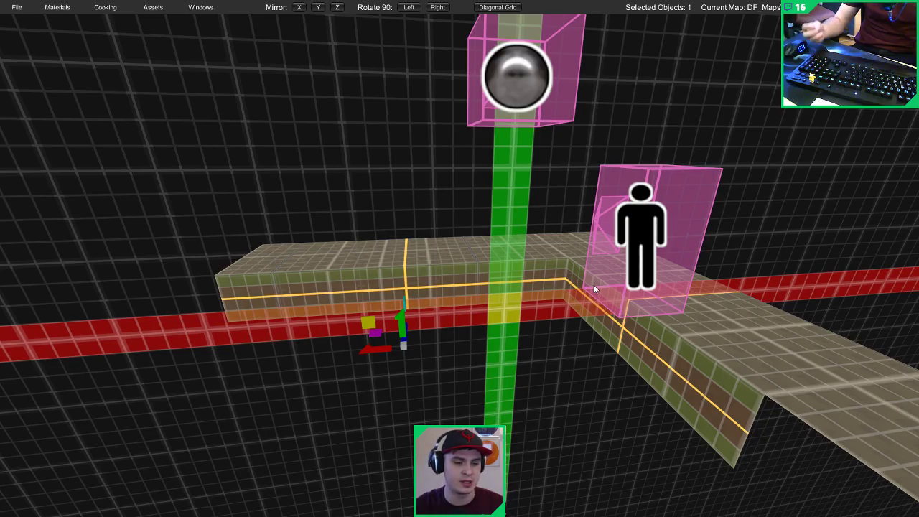
{"action": "key", "text": "s"}
{"action": "right_click_drag", "start_coordinate": [638, 245], "coordinate": [784, 235]}
{"action": "key", "text": "a"}
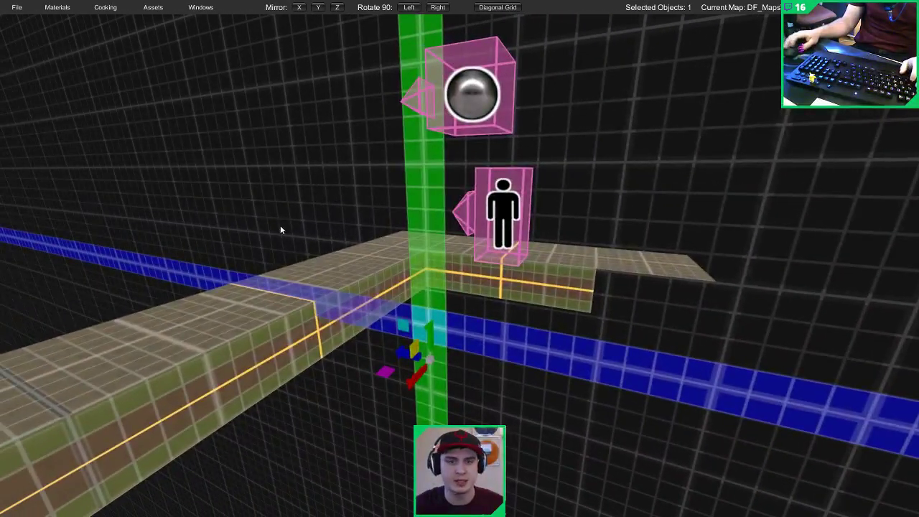
Step: Open the Material Browser, Color Palette, Asset Library and the editing tools window with the extrude commands
{"action": "left_click", "coordinate": [109, 7]}
{"action": "left_click", "coordinate": [72, 21]}
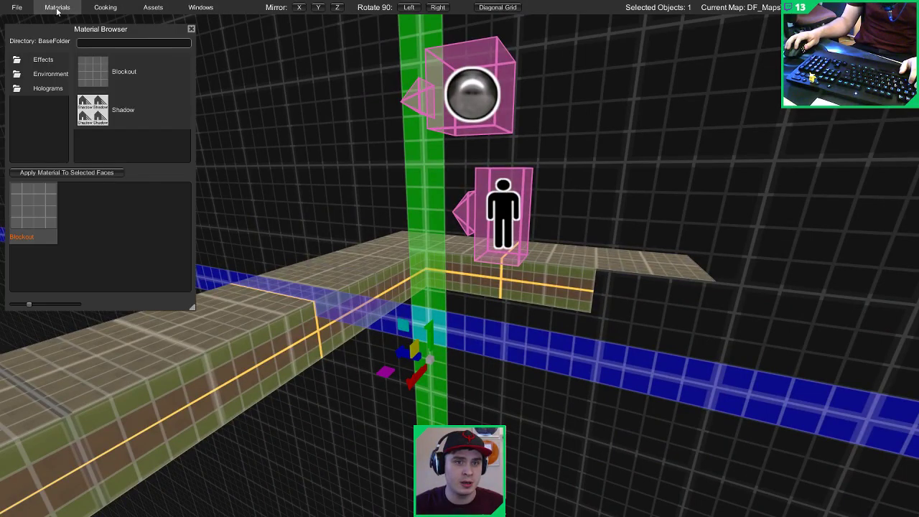
{"action": "left_click", "coordinate": [57, 7]}
{"action": "left_click", "coordinate": [72, 36]}
{"action": "left_click", "coordinate": [161, 6]}
{"action": "left_click", "coordinate": [168, 22]}
{"action": "left_click", "coordinate": [153, 6]}
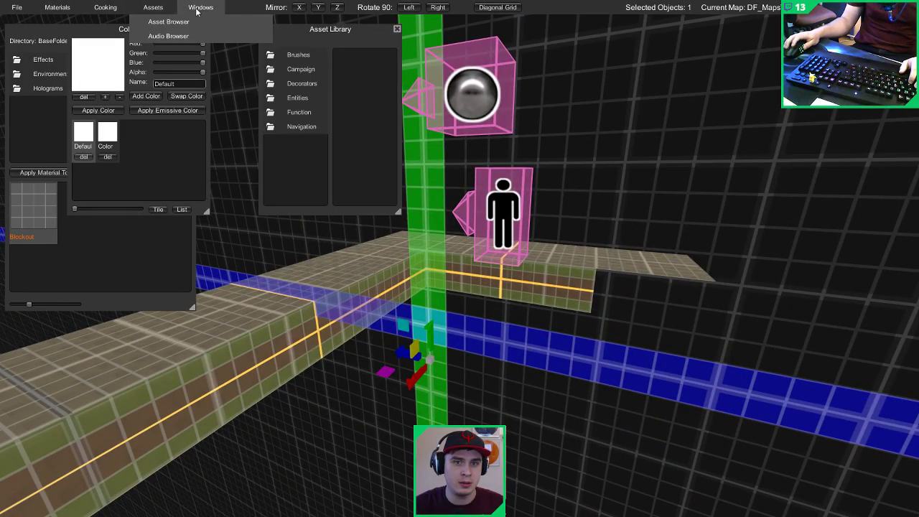
{"action": "left_click", "coordinate": [201, 6]}
{"action": "left_click", "coordinate": [281, 36]}
Step: Arrange the Asset Library below the editing tools and the Color Palette below the Material Browser, and make the Material Browser taller
{"action": "left_click_drag", "start_coordinate": [280, 35], "coordinate": [875, 26]}
{"action": "left_click_drag", "start_coordinate": [325, 32], "coordinate": [843, 331]}
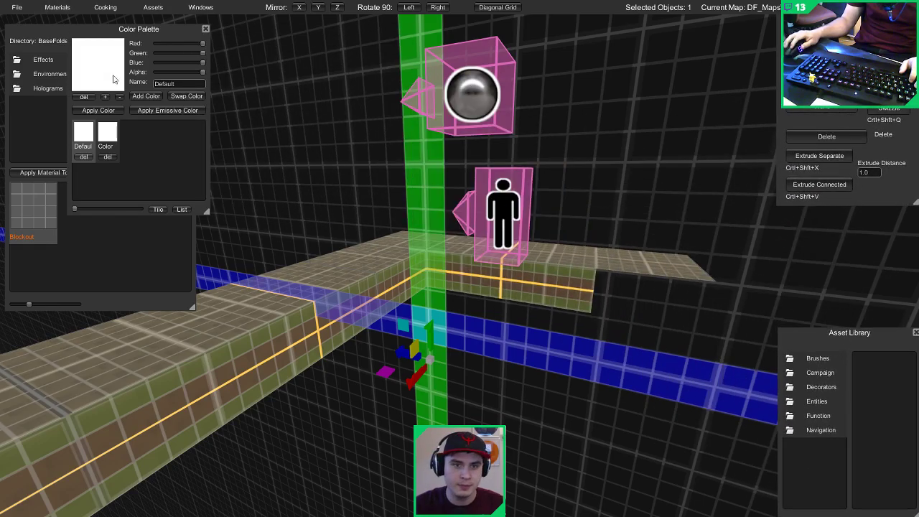
{"action": "left_click_drag", "start_coordinate": [159, 32], "coordinate": [92, 330]}
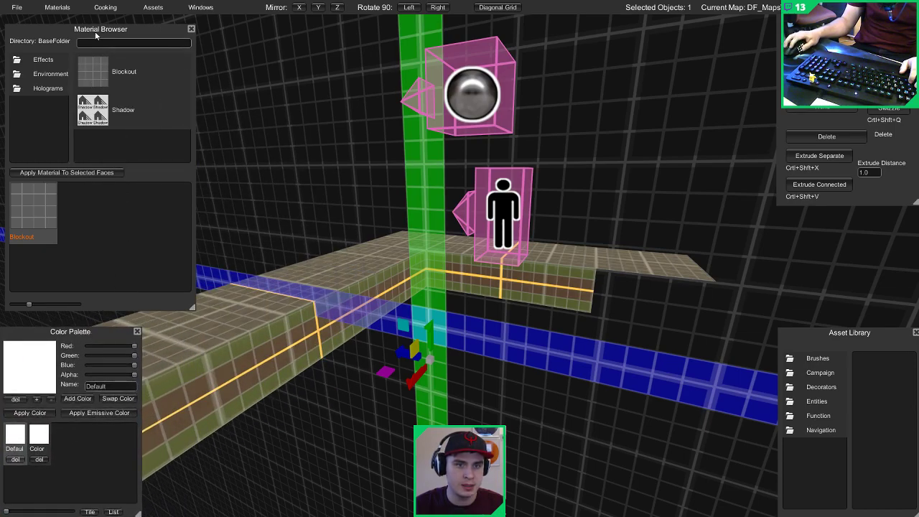
{"action": "left_click_drag", "start_coordinate": [96, 34], "coordinate": [90, 25]}
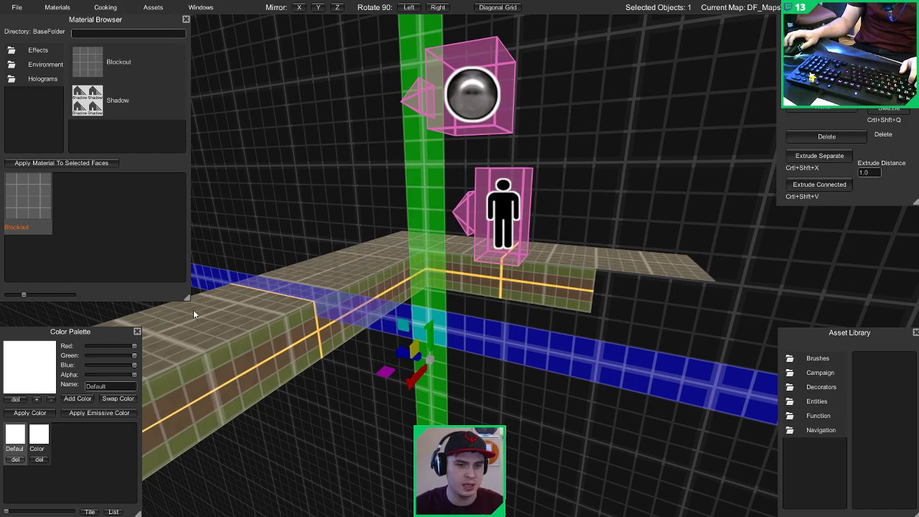
{"action": "left_click_drag", "start_coordinate": [186, 300], "coordinate": [180, 339]}
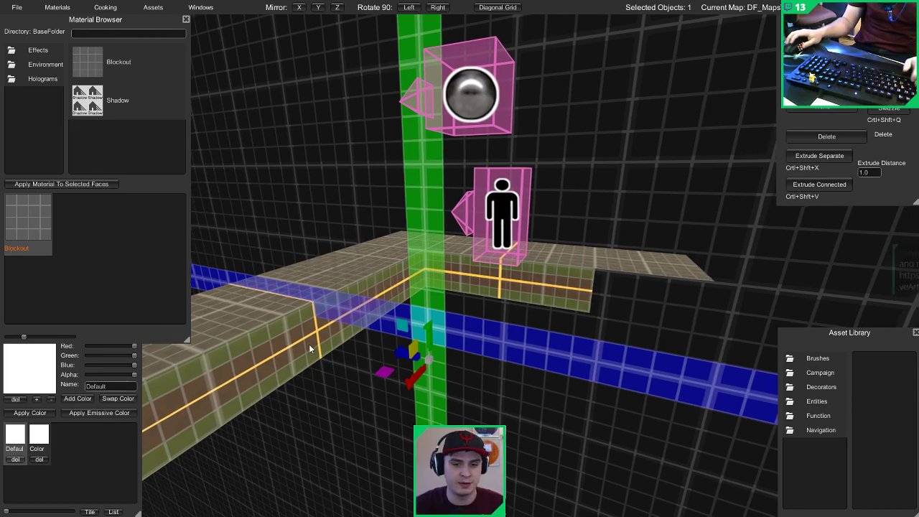
{"action": "key", "text": "s"}
{"action": "mouse_move", "coordinate": [309, 344]}
{"action": "right_mouse_down"}
{"action": "mouse_move", "coordinate": [372, 341]}
{"action": "mouse_move", "coordinate": [360, 326]}
{"action": "mouse_move", "coordinate": [309, 332]}
{"action": "right_mouse_up"}
{"action": "key", "text": "d"}
{"action": "key", "text": "w"}
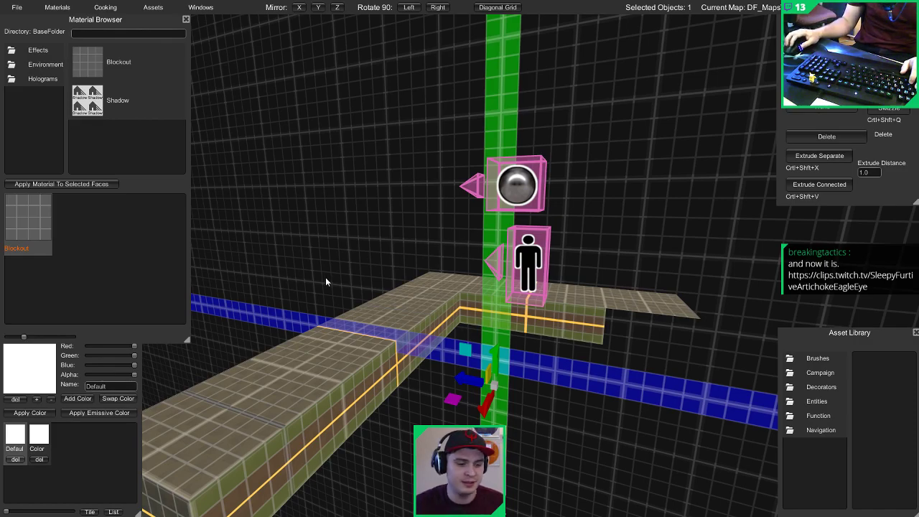
{"action": "key", "text": "w"}
{"action": "mouse_move", "coordinate": [325, 277]}
{"action": "right_mouse_down"}
{"action": "mouse_move", "coordinate": [320, 266]}
{"action": "mouse_move", "coordinate": [316, 284]}
{"action": "right_mouse_up"}
{"action": "key", "text": "s"}
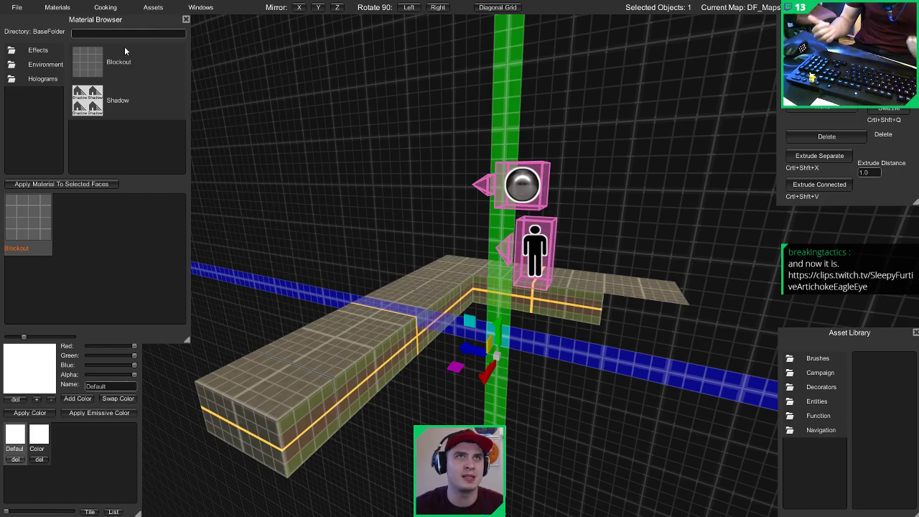
Step: Search the materials for "light" and apply the generic Lights_01 material to the selected inner side faces
{"action": "left_click", "coordinate": [94, 7]}
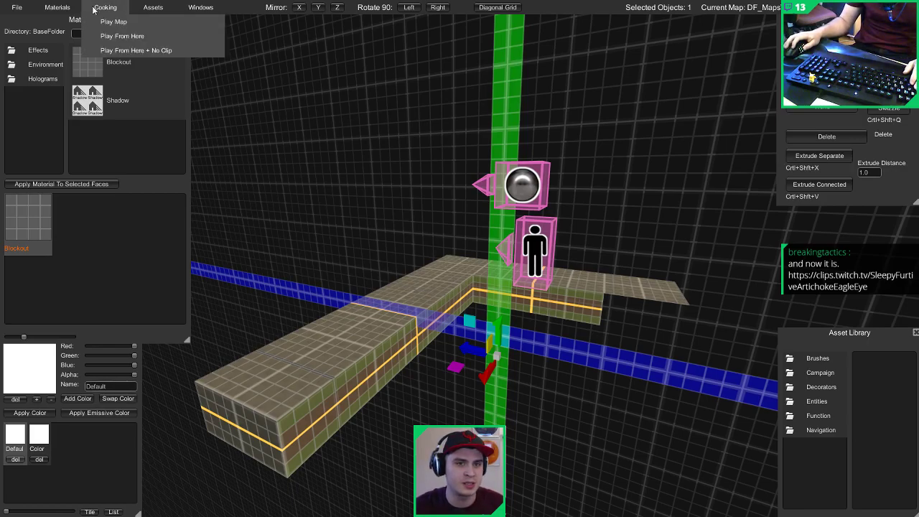
{"action": "left_click", "coordinate": [66, 7]}
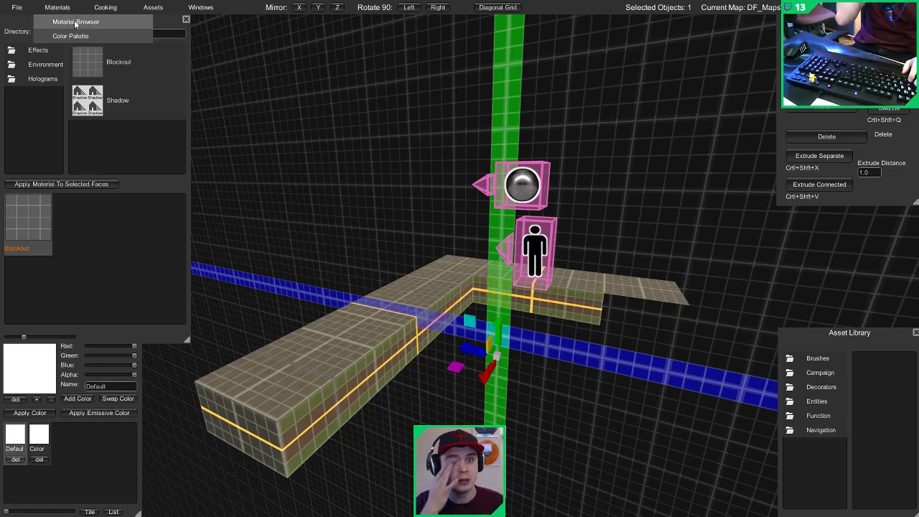
{"action": "left_click", "coordinate": [75, 22]}
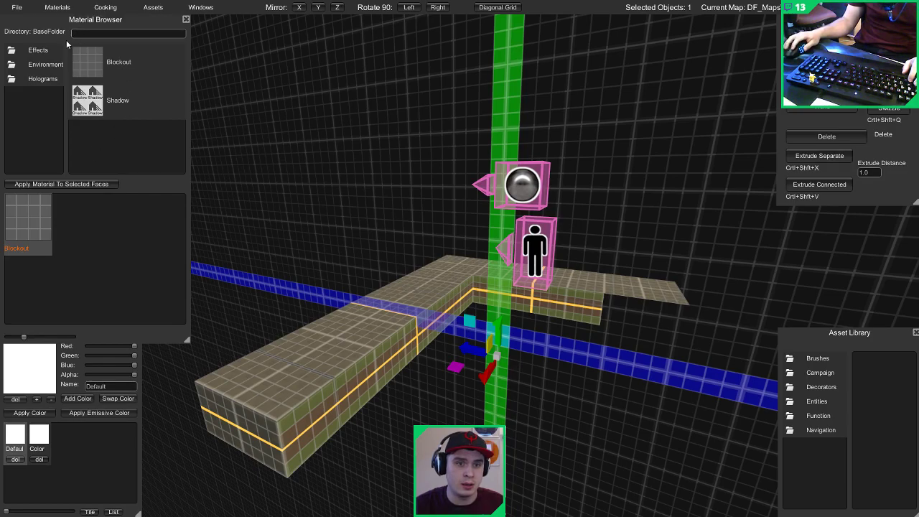
{"action": "type", "text": "light"}
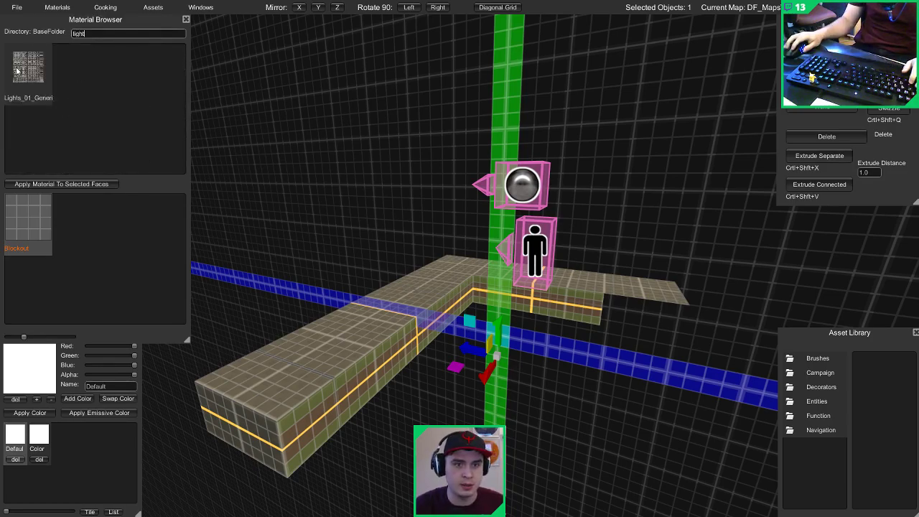
{"action": "left_click", "coordinate": [75, 186]}
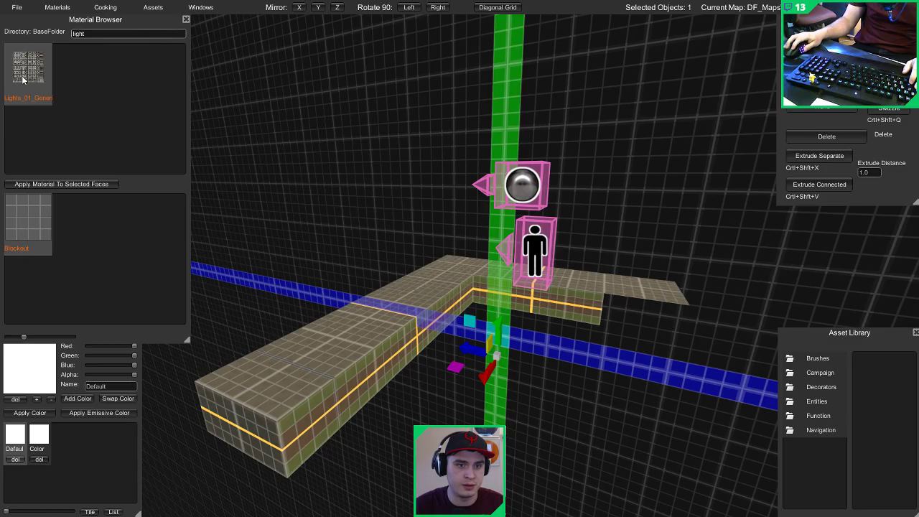
{"action": "left_click", "coordinate": [90, 186]}
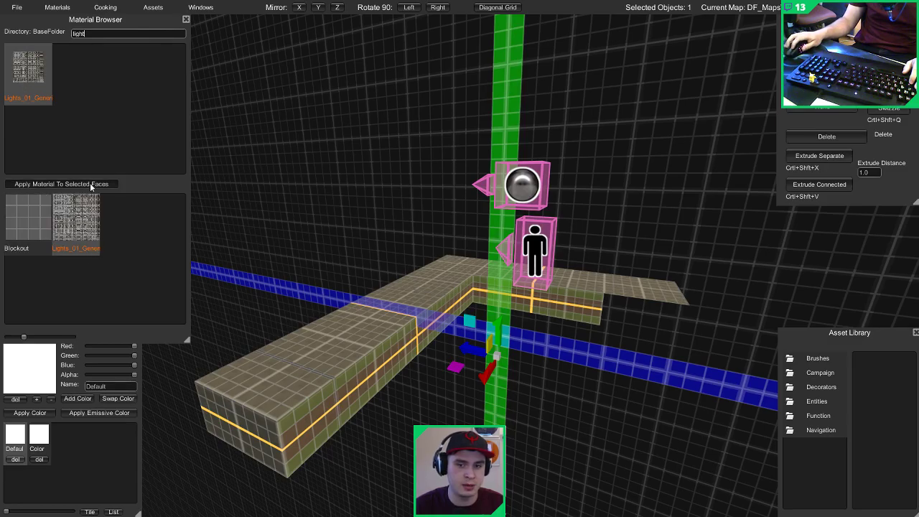
Step: Look over the inner side faces with the light material from several angles
{"action": "right_click_drag", "start_coordinate": [403, 309], "coordinate": [197, 428]}
{"action": "left_click_drag", "start_coordinate": [460, 382], "coordinate": [382, 241]}
{"action": "right_click_drag", "start_coordinate": [382, 241], "coordinate": [227, 248]}
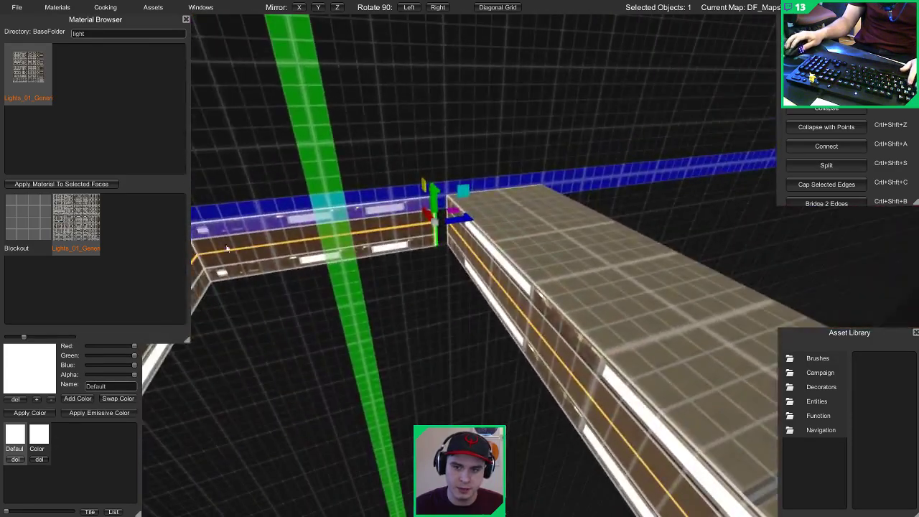
{"action": "right_click_drag", "start_coordinate": [453, 236], "coordinate": [535, 247]}
{"action": "key", "text": "1"}
{"action": "right_click_drag", "start_coordinate": [466, 216], "coordinate": [122, 194]}
Step: Delete the underside and outer side faces of both floor strips
{"action": "left_click", "coordinate": [480, 309]}
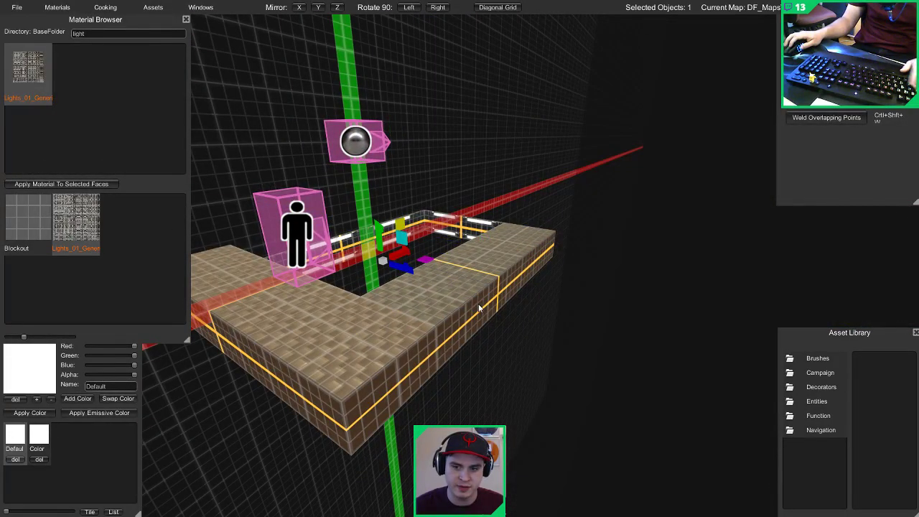
{"action": "key", "text": "3"}
{"action": "left_click", "coordinate": [479, 309]}
{"action": "right_click_drag", "start_coordinate": [478, 309], "coordinate": [516, 368]}
{"action": "left_click", "coordinate": [513, 368]}
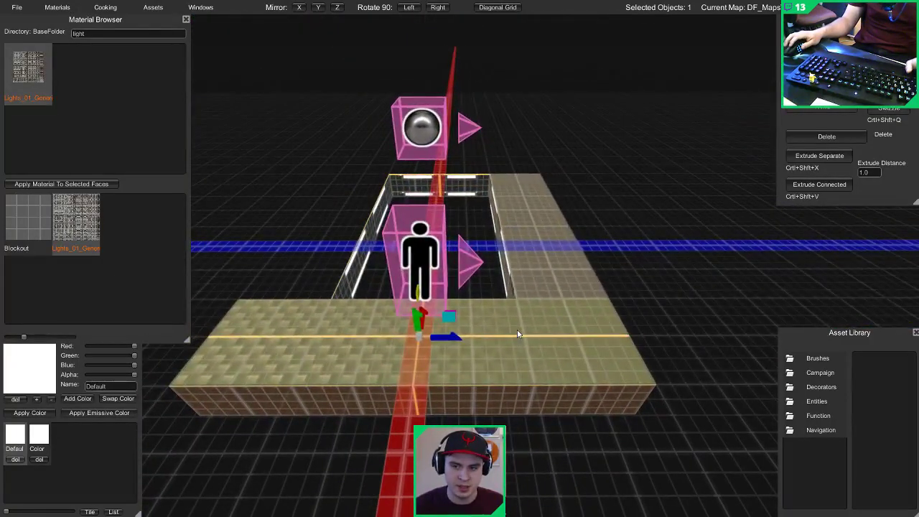
{"action": "right_click_drag", "start_coordinate": [593, 335], "coordinate": [510, 267]}
{"action": "left_click", "coordinate": [510, 267]}
{"action": "left_click", "coordinate": [543, 265]}
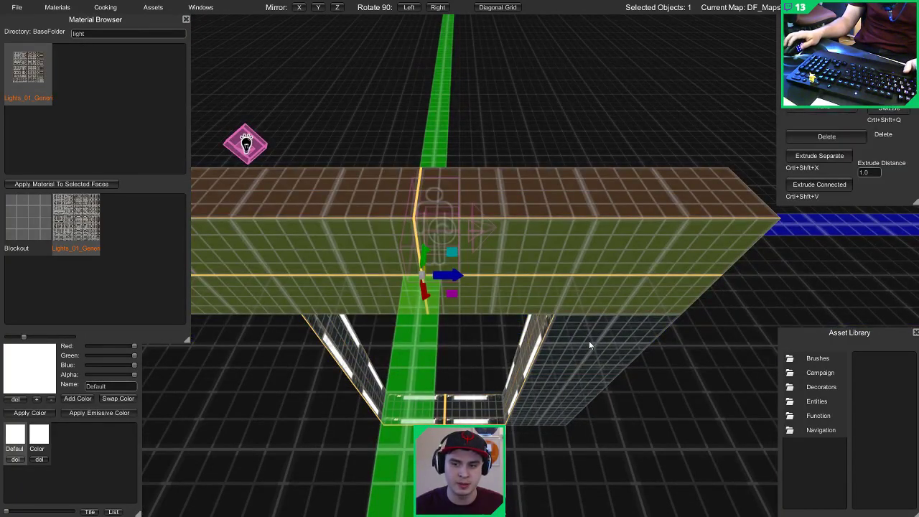
{"action": "key", "text": "Escape"}
{"action": "left_click", "coordinate": [589, 340], "text": "shift"}
{"action": "key", "text": "3"}
{"action": "left_click", "coordinate": [588, 336], "text": "shift"}
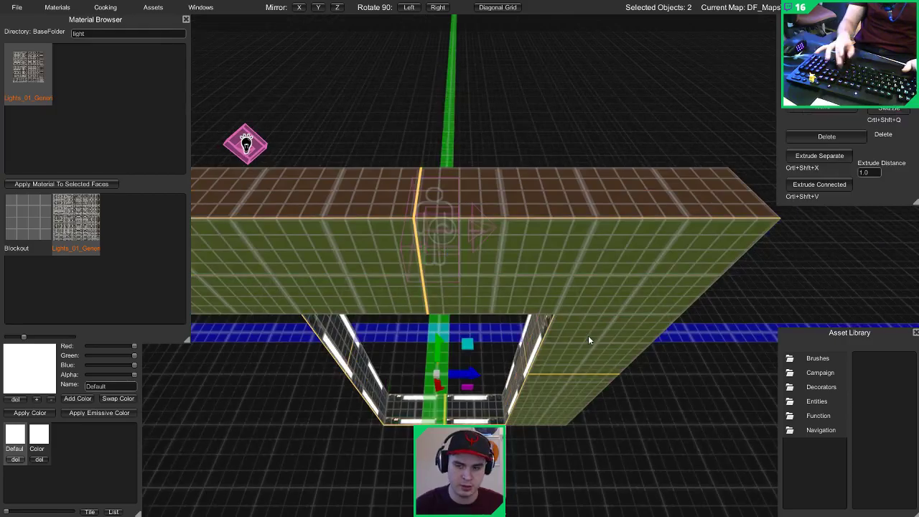
{"action": "key", "text": "Delete"}
{"action": "key", "text": "Escape"}
{"action": "right_click_drag", "start_coordinate": [568, 197], "coordinate": [293, 298]}
{"action": "key", "text": "Delete"}
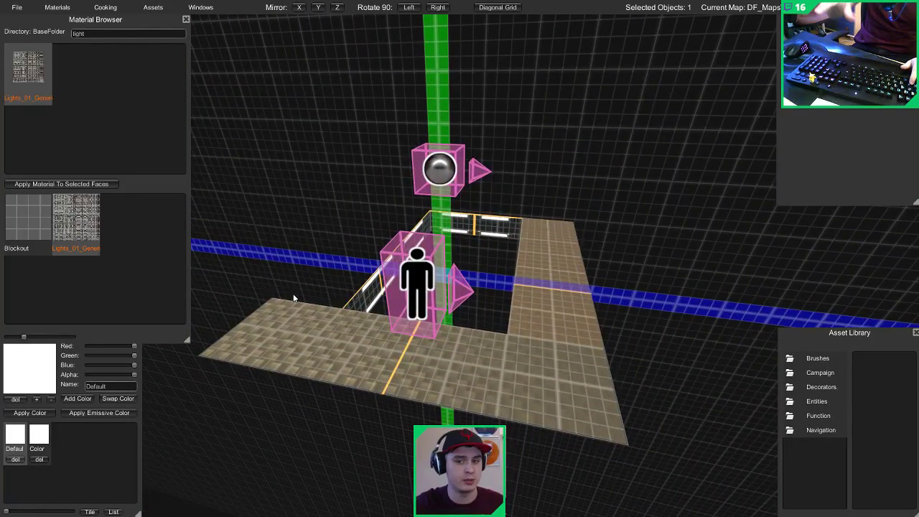
Step: Try shortening the front floor strip by pulling its corner end edge inward along the blue axis, and undo the move
{"action": "key", "text": "1"}
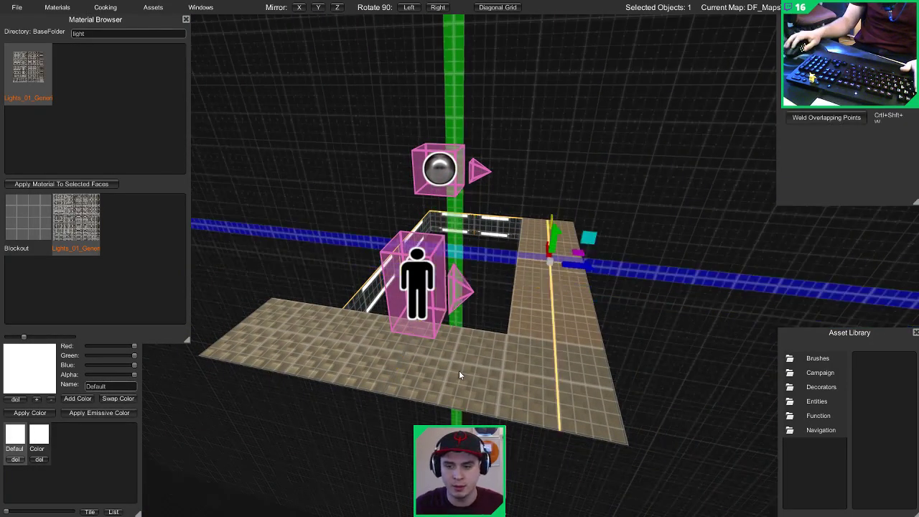
{"action": "key", "text": "3"}
{"action": "key", "text": "2"}
{"action": "left_click", "coordinate": [613, 378]}
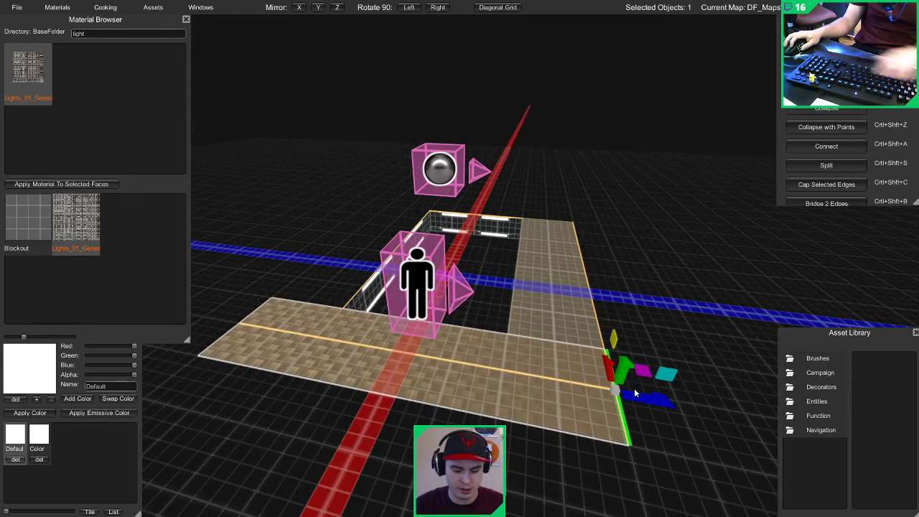
{"action": "left_click_drag", "start_coordinate": [634, 392], "coordinate": [302, 344]}
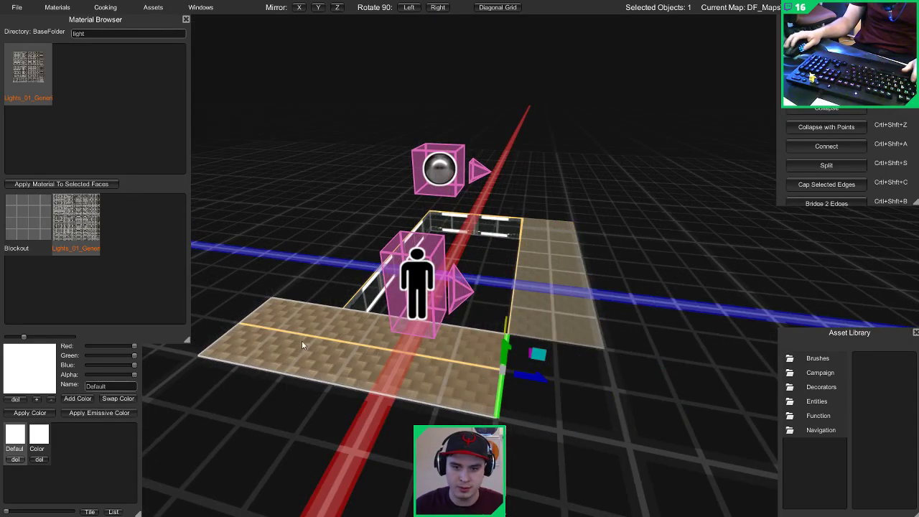
{"action": "left_click", "coordinate": [245, 320]}
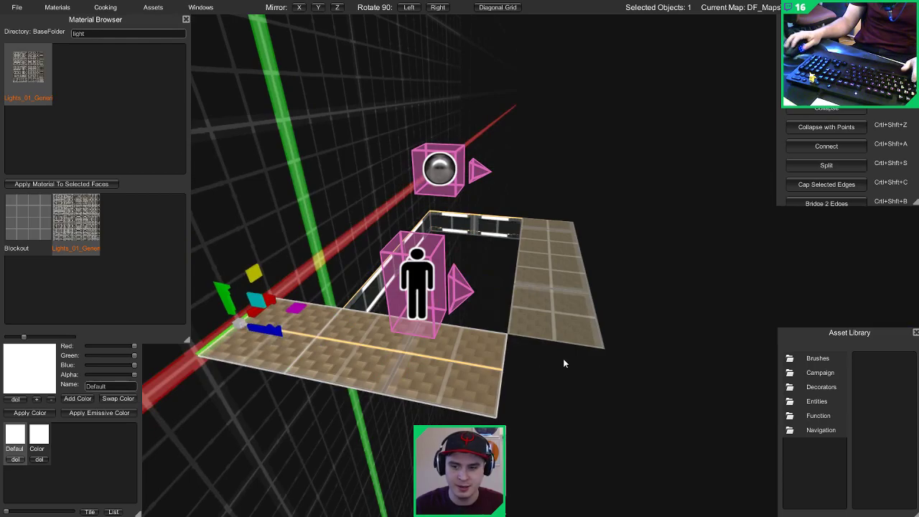
{"action": "key", "text": "ctrl+z"}
{"action": "key", "text": "ctrl+z"}
{"action": "key", "text": "ctrl+z"}
{"action": "key", "text": "ctrl+z"}
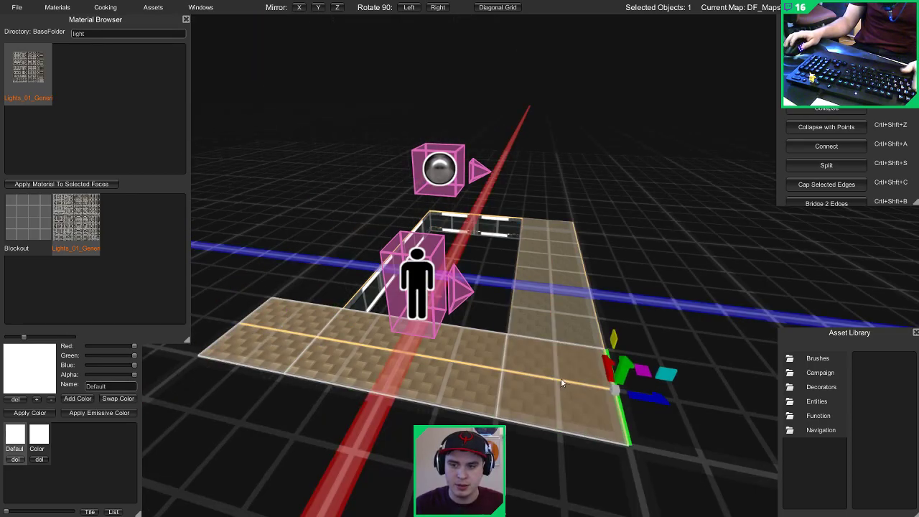
Step: Select faces of the front floor strip, search the materials for "panel" and pick Panel_Floor_01
{"action": "left_click", "coordinate": [560, 382]}
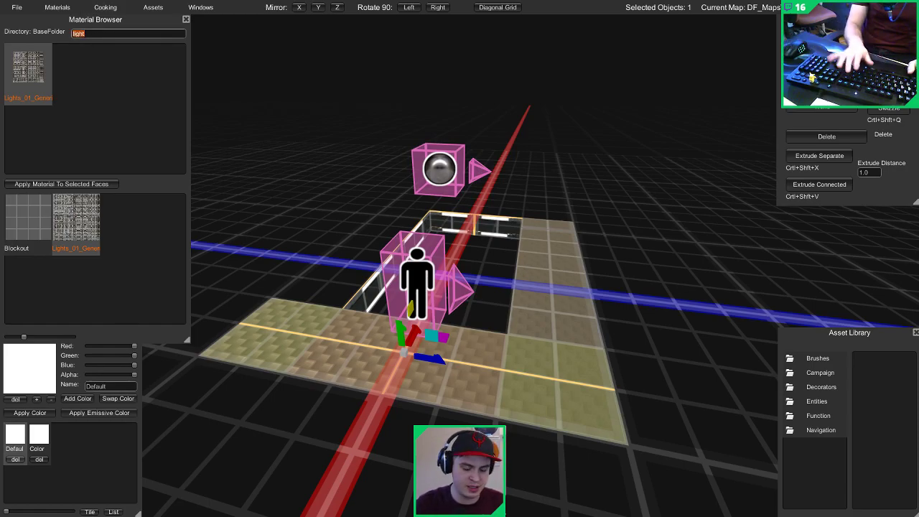
{"action": "key", "text": "BackSpace"}
{"action": "type", "text": "panel"}
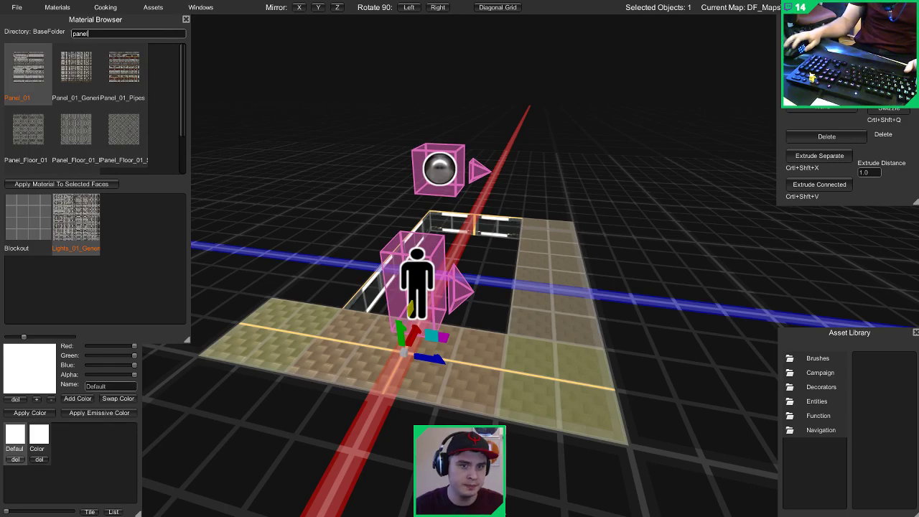
{"action": "scroll", "coordinate": [112, 88], "scroll_direction": "down", "scroll_amount": 1}
{"action": "scroll", "coordinate": [118, 75], "scroll_direction": "up", "scroll_amount": 1}
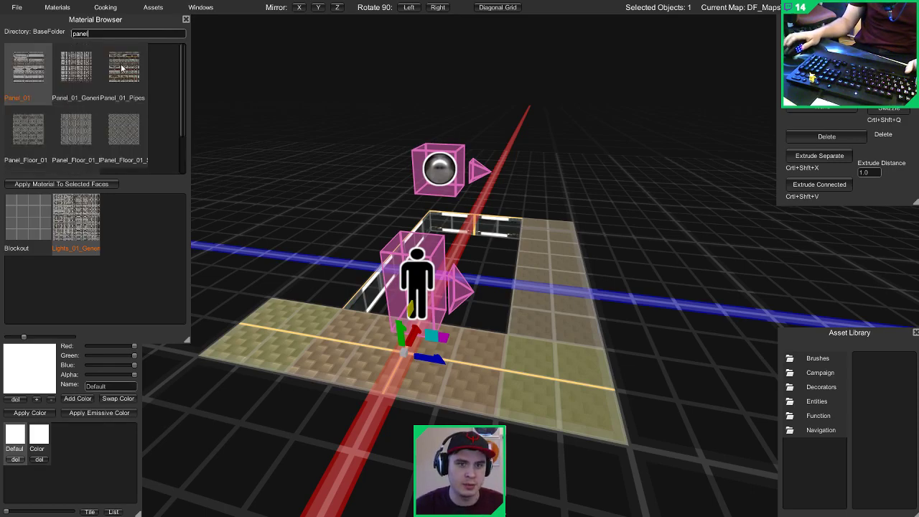
{"action": "left_click", "coordinate": [123, 70]}
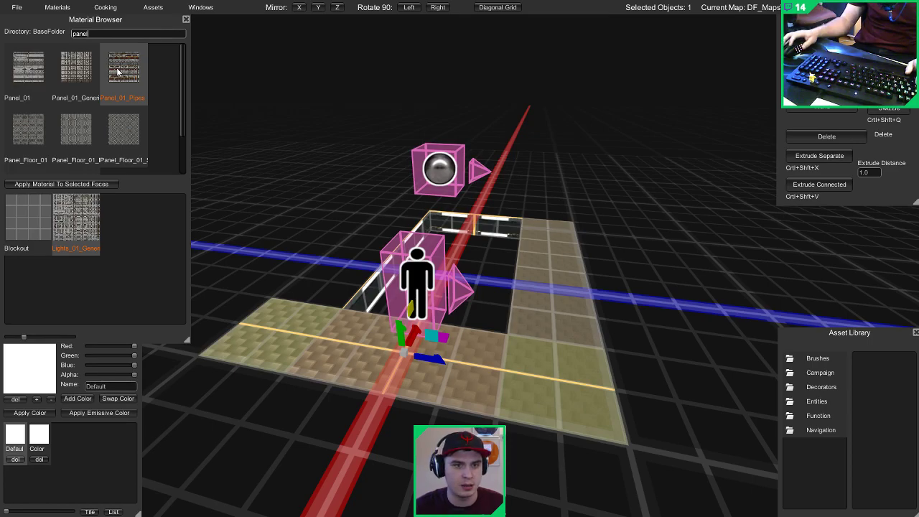
{"action": "scroll", "coordinate": [87, 93], "scroll_direction": "down", "scroll_amount": 1}
{"action": "left_click", "coordinate": [29, 96]}
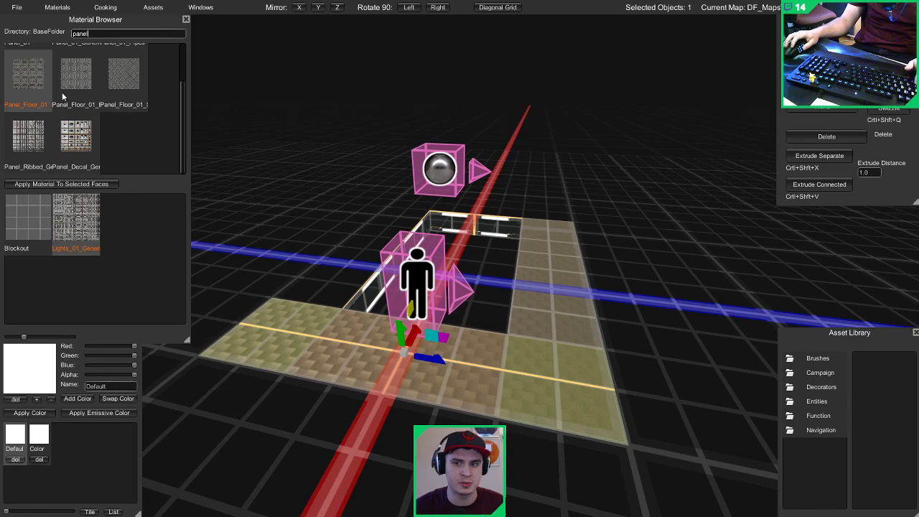
Step: Delete the far-end and middle faces of the front floor strip, keeping only the face at the corner
{"action": "left_click", "coordinate": [346, 358]}
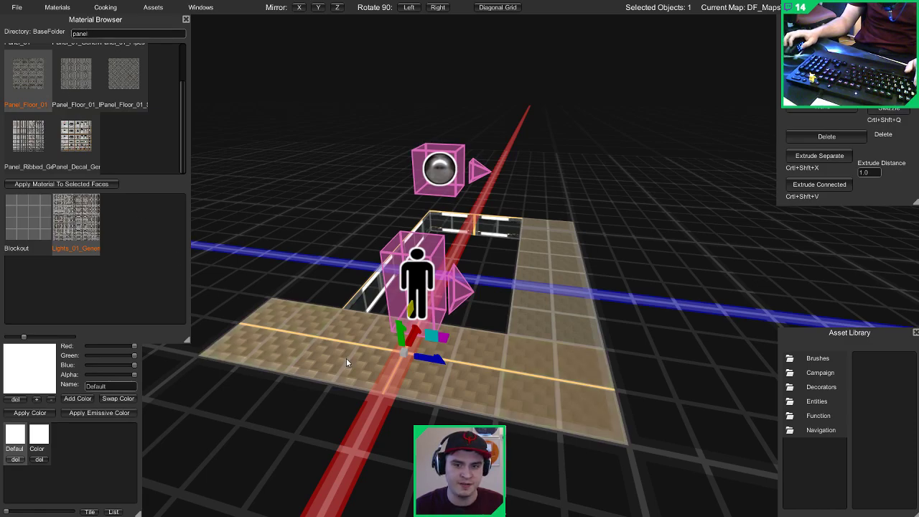
{"action": "left_click", "coordinate": [280, 336], "text": "shift"}
{"action": "left_click", "coordinate": [596, 374], "text": "shift"}
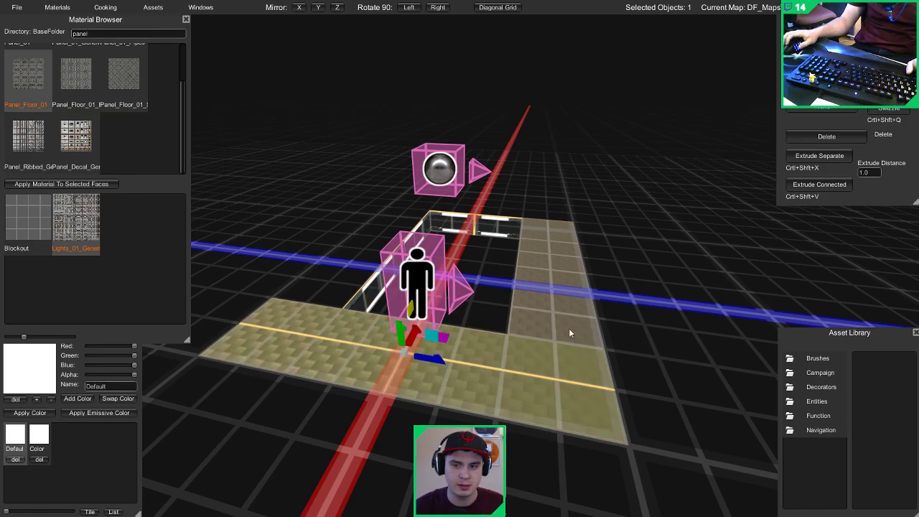
{"action": "left_click", "coordinate": [526, 367], "text": "shift"}
{"action": "left_click", "coordinate": [461, 364], "text": "shift"}
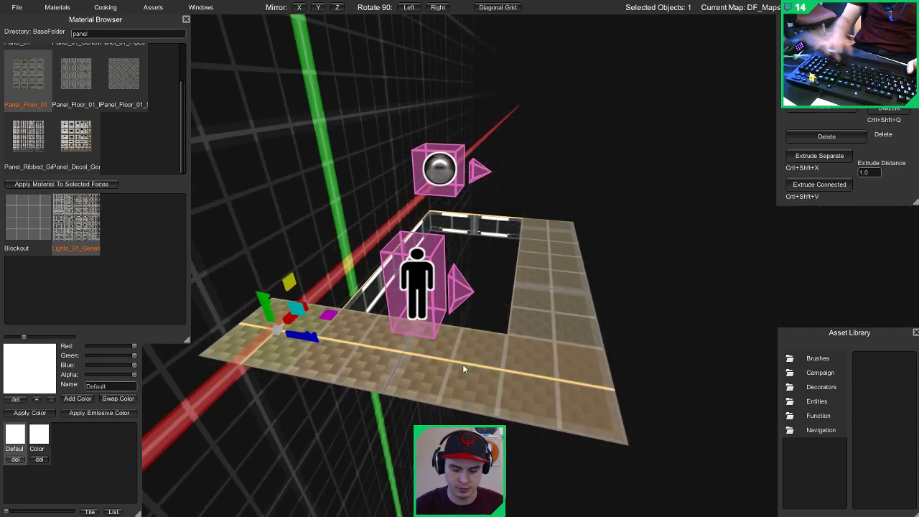
{"action": "key", "text": "Delete"}
{"action": "left_click", "coordinate": [462, 365]}
{"action": "key", "text": "Delete"}
{"action": "left_click", "coordinate": [515, 373]}
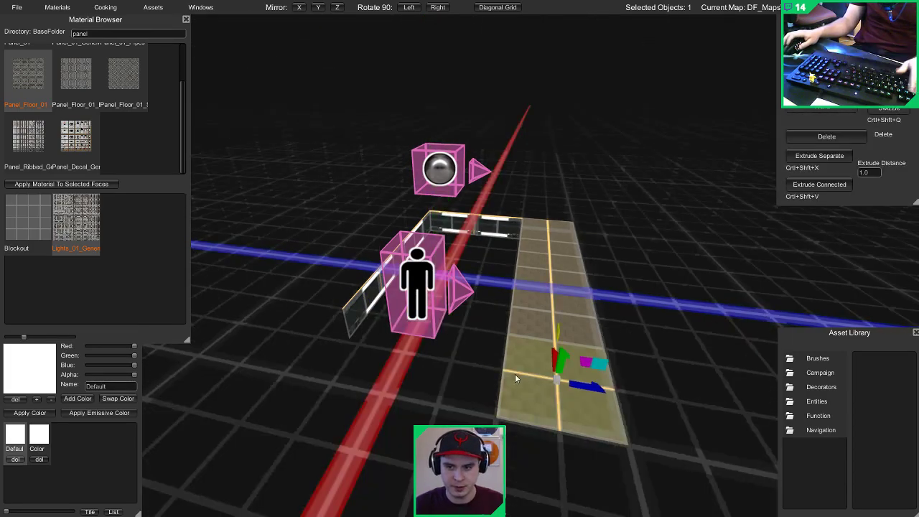
Step: Stretch the remaining corner face along the blue axis by moving its inner edge toward the strip's far end
{"action": "key", "text": "2"}
{"action": "left_click", "coordinate": [503, 367]}
{"action": "left_click_drag", "start_coordinate": [523, 370], "coordinate": [263, 348]}
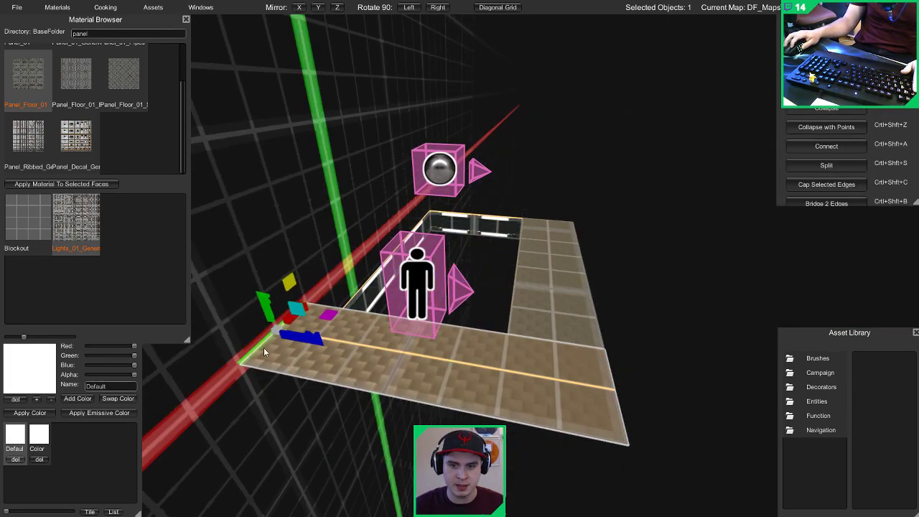
Step: Select the top faces of both floor strips and apply the Panel_Floor_01 material, found by searching for "floor"
{"action": "key", "text": "3"}
{"action": "left_click", "coordinate": [453, 350]}
{"action": "key", "text": "1"}
{"action": "left_click", "coordinate": [541, 313], "text": "shift"}
{"action": "key", "text": "3"}
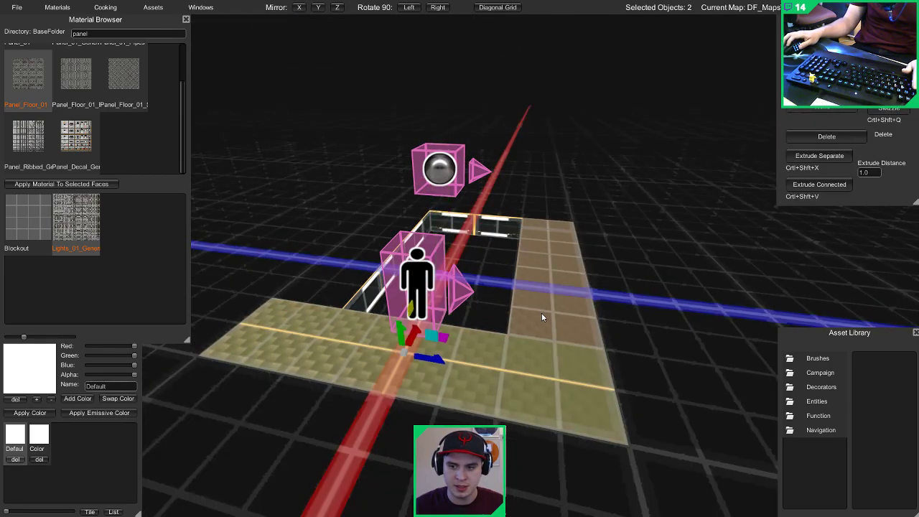
{"action": "left_click", "coordinate": [541, 313], "text": "shift"}
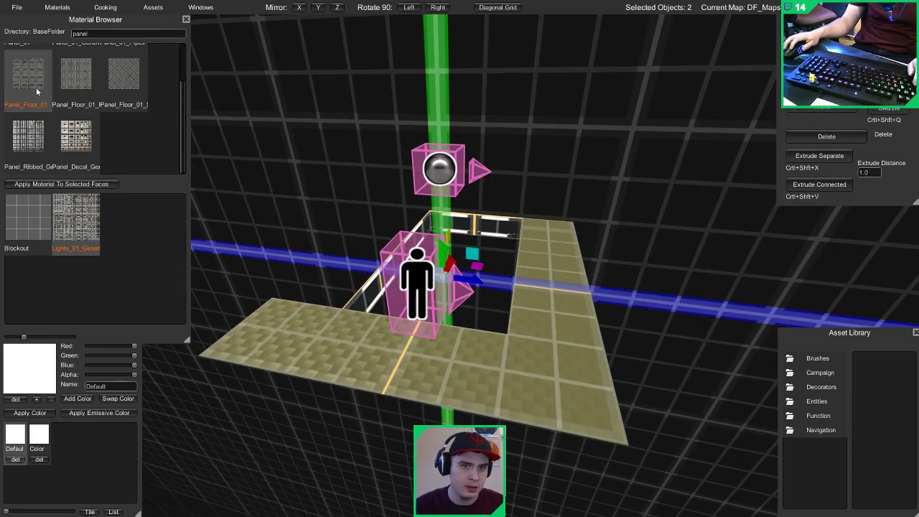
{"action": "scroll", "coordinate": [76, 117], "scroll_direction": "up", "scroll_amount": 1}
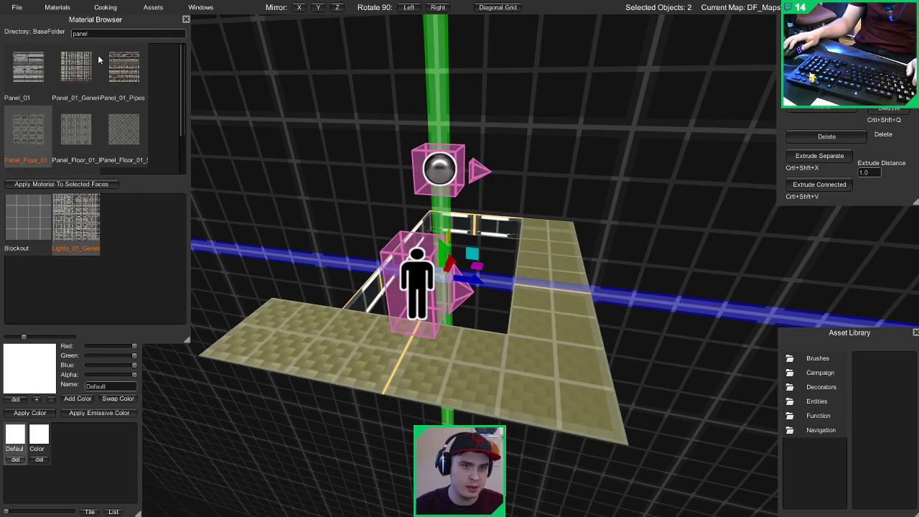
{"action": "type", "text": "floor"}
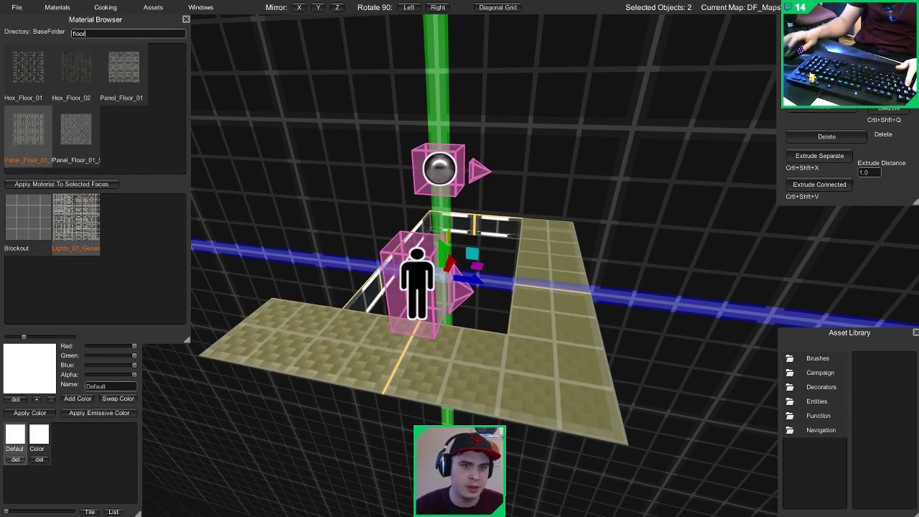
{"action": "left_click", "coordinate": [126, 72]}
{"action": "left_click", "coordinate": [72, 185]}
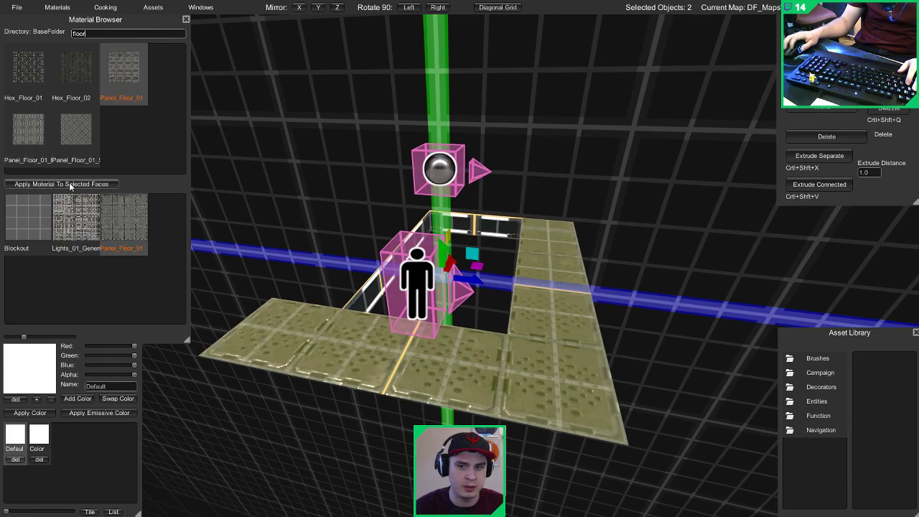
{"action": "right_click_drag", "start_coordinate": [256, 312], "coordinate": [143, 278]}
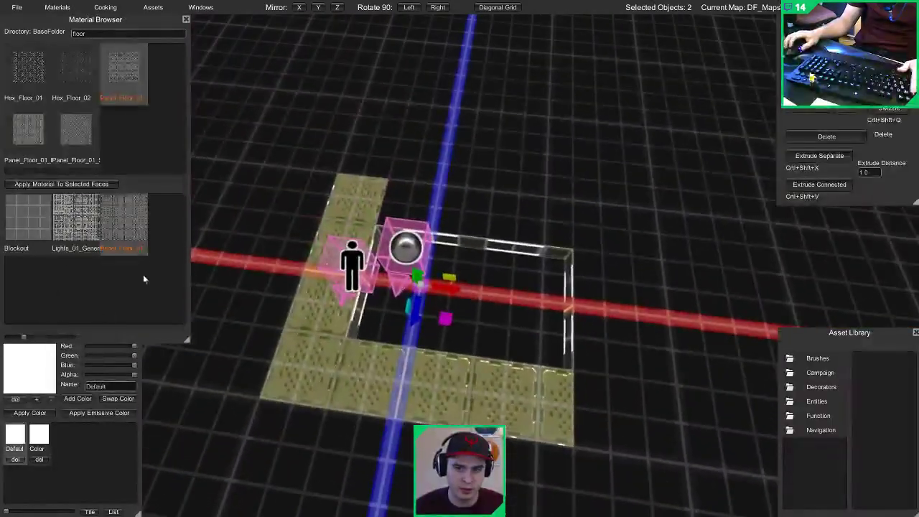
Step: Duplicate the top face of the front floor strip along the blue axis to the opposite side of the opening
{"action": "left_click", "coordinate": [384, 195]}
{"action": "key", "text": "2"}
{"action": "key", "text": "3"}
{"action": "left_click", "coordinate": [433, 376]}
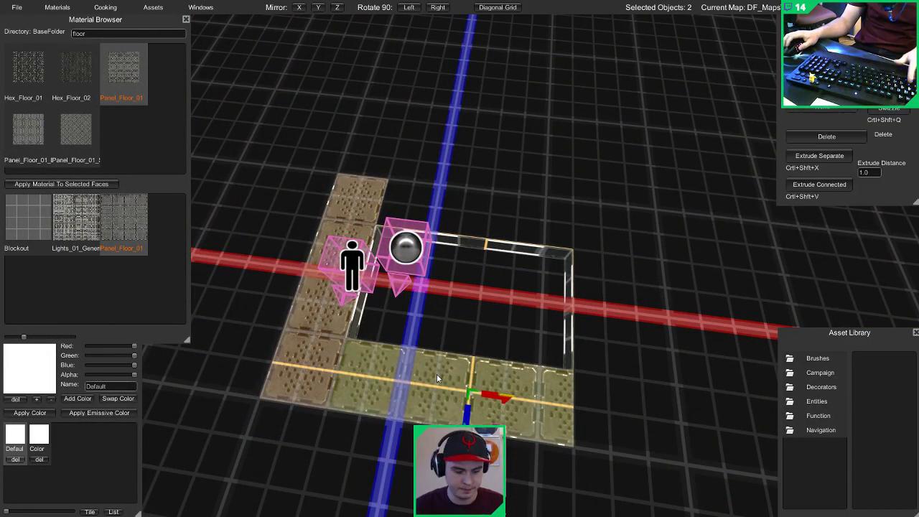
{"action": "left_click_drag", "start_coordinate": [466, 414], "coordinate": [488, 234], "text": "shift"}
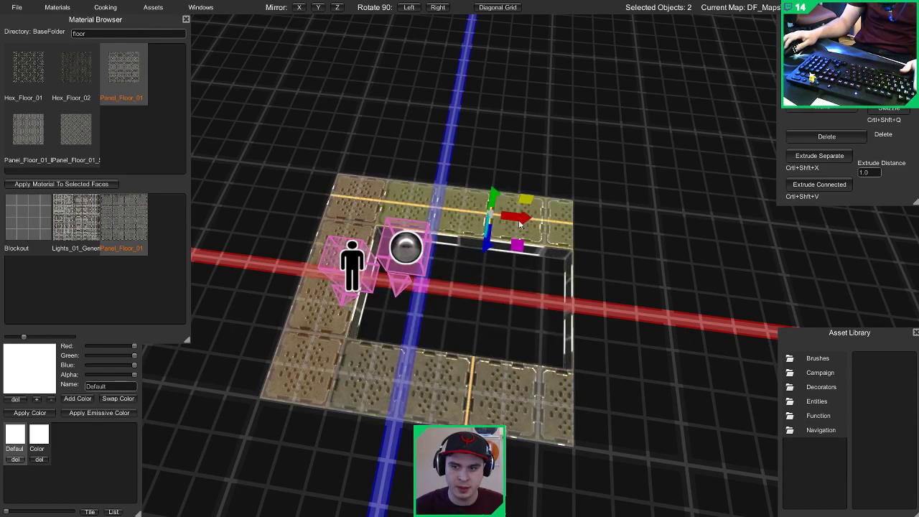
Step: Select the end edges of both parallel floor strips and extend them outward along the red axis to complete the last floor tile
{"action": "right_click_drag", "start_coordinate": [559, 216], "coordinate": [576, 239]}
{"action": "key", "text": "1"}
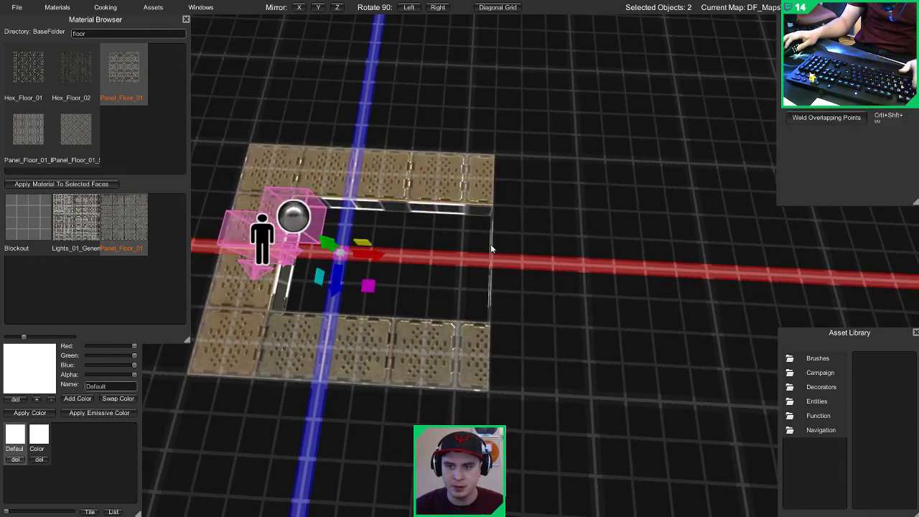
{"action": "left_click", "coordinate": [470, 208], "text": "shift"}
{"action": "key", "text": "2"}
{"action": "left_click_drag", "start_coordinate": [467, 99], "coordinate": [550, 488], "text": "shift"}
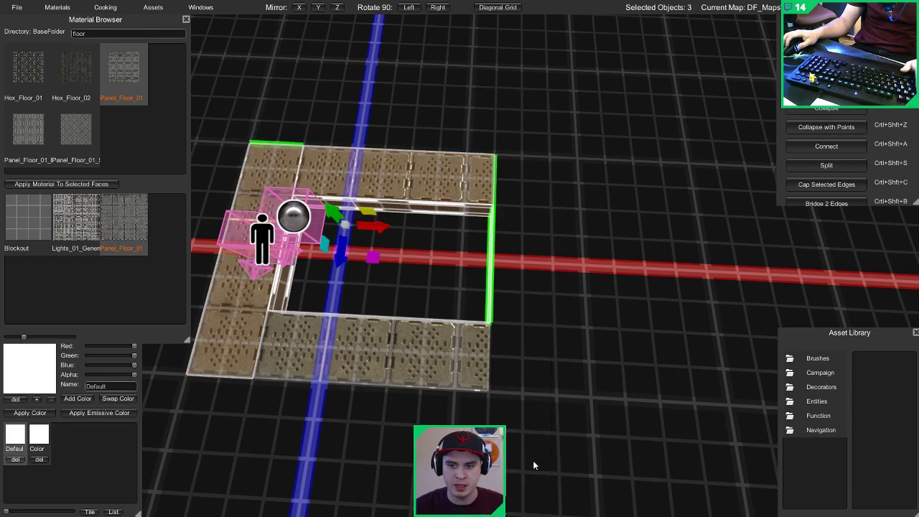
{"action": "key", "text": "1"}
{"action": "left_click", "coordinate": [452, 364], "text": "shift"}
{"action": "key", "text": "2"}
{"action": "left_click_drag", "start_coordinate": [455, 109], "coordinate": [584, 507]}
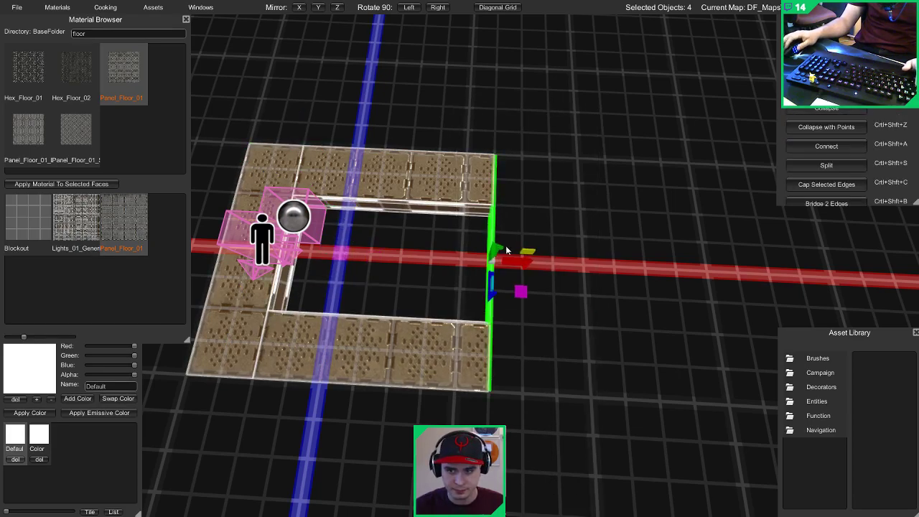
{"action": "left_click_drag", "start_coordinate": [515, 263], "coordinate": [535, 289]}
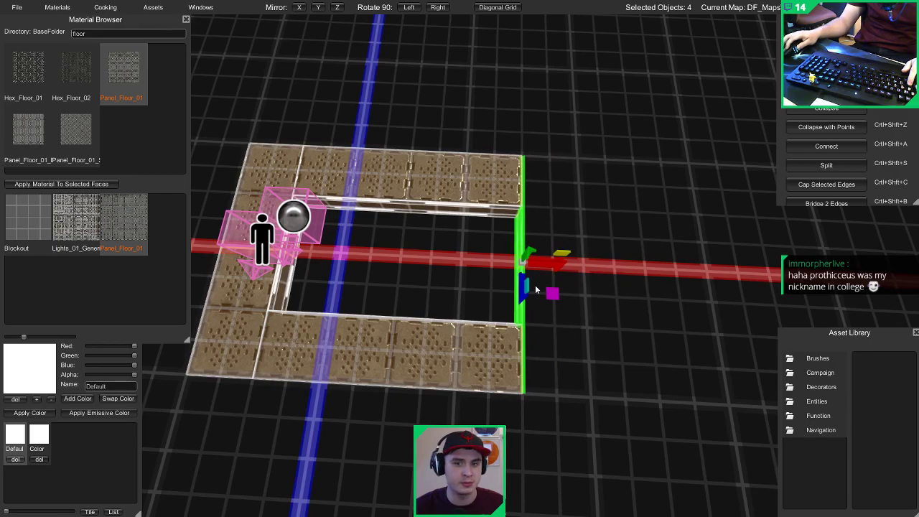
Step: Duplicate the top face of the strip beside the player start along the red axis to close the frame's open end
{"action": "key", "text": "d"}
{"action": "key", "text": "a"}
{"action": "key", "text": "3"}
{"action": "left_click", "coordinate": [430, 178]}
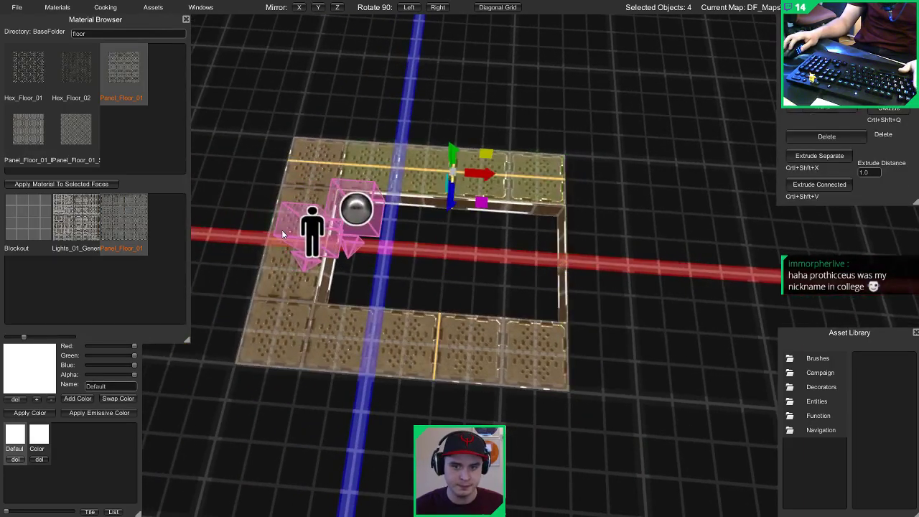
{"action": "left_click", "coordinate": [282, 232]}
{"action": "key", "text": "d"}
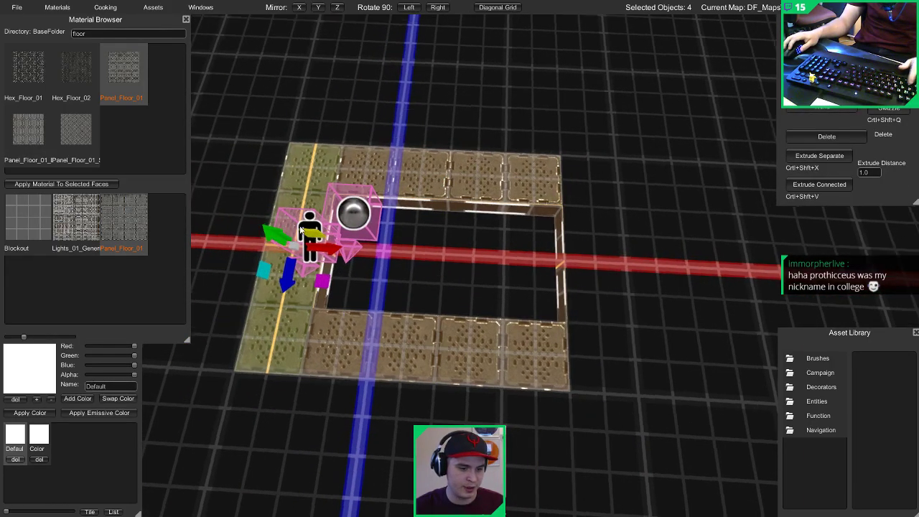
{"action": "left_click_drag", "start_coordinate": [238, 258], "coordinate": [546, 279]}
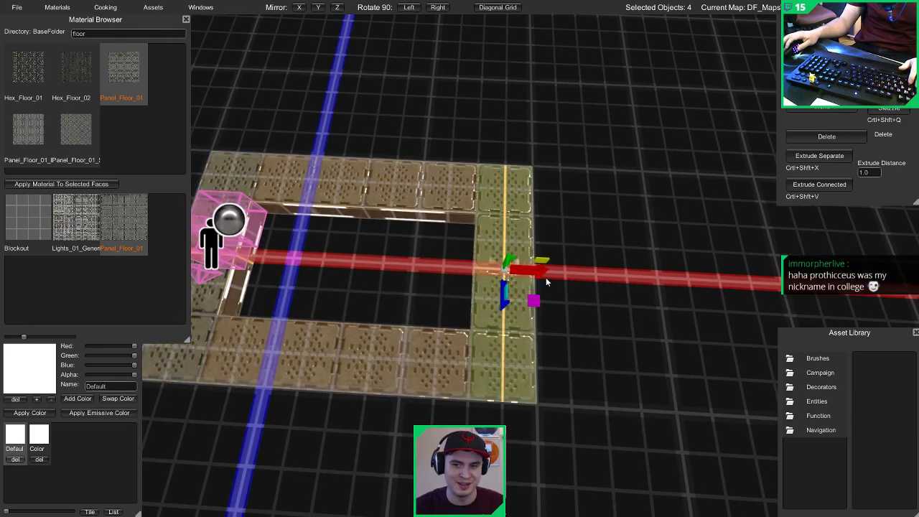
Step: Fill the central opening between the four floor strips with a face level with their tops
{"action": "key", "text": "w"}
{"action": "right_click_drag", "start_coordinate": [545, 278], "coordinate": [361, 205]}
{"action": "key", "text": "s"}
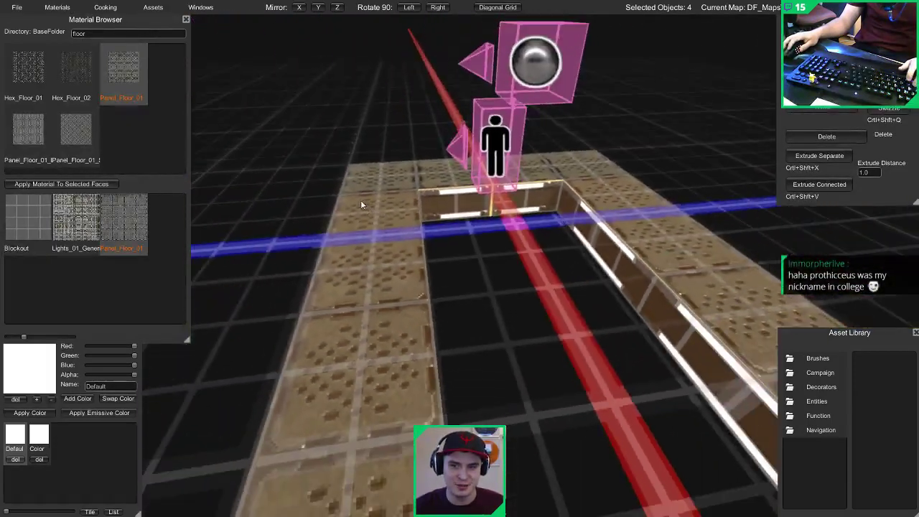
{"action": "right_click_drag", "start_coordinate": [397, 240], "coordinate": [351, 241]}
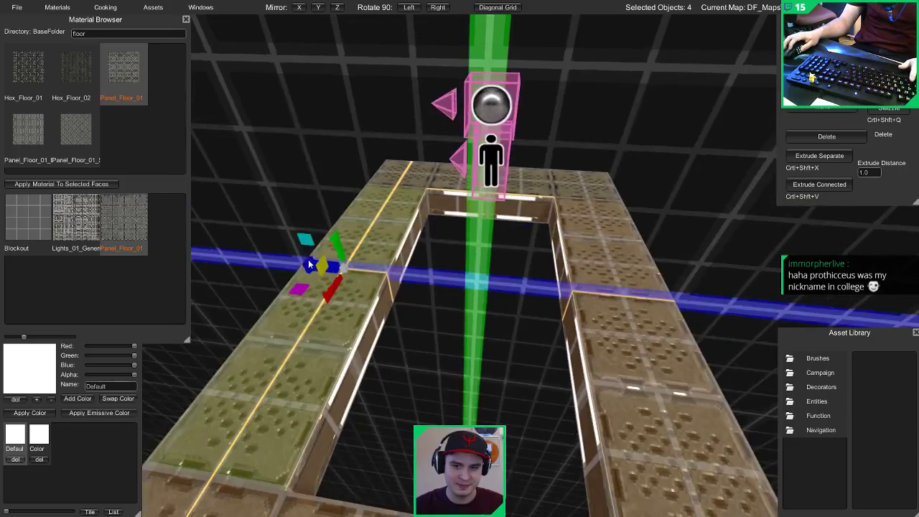
{"action": "left_click_drag", "start_coordinate": [309, 260], "coordinate": [544, 291], "text": "shift"}
{"action": "key", "text": "2"}
{"action": "left_click", "coordinate": [477, 278]}
{"action": "key", "text": "3"}
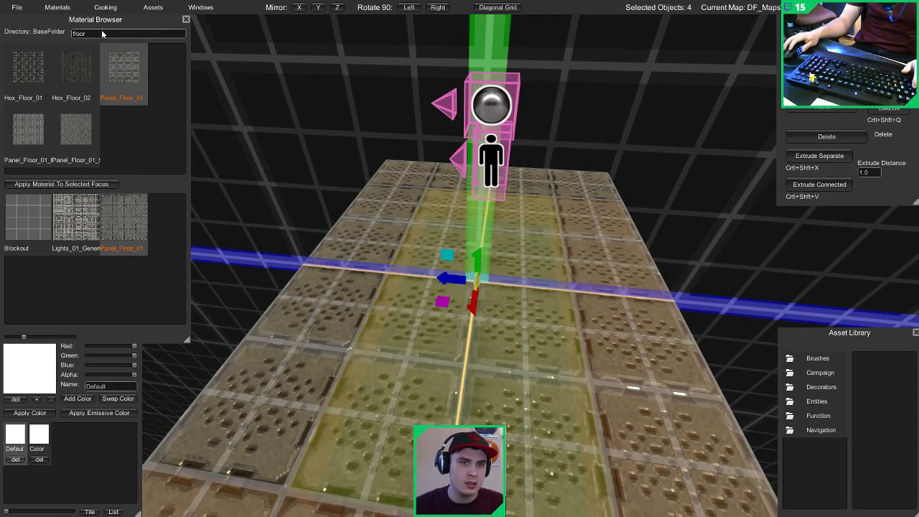
Step: Search the materials for "grat" and apply the first Industrial_Grate material to the central face
{"action": "double_click", "coordinate": [101, 34]}
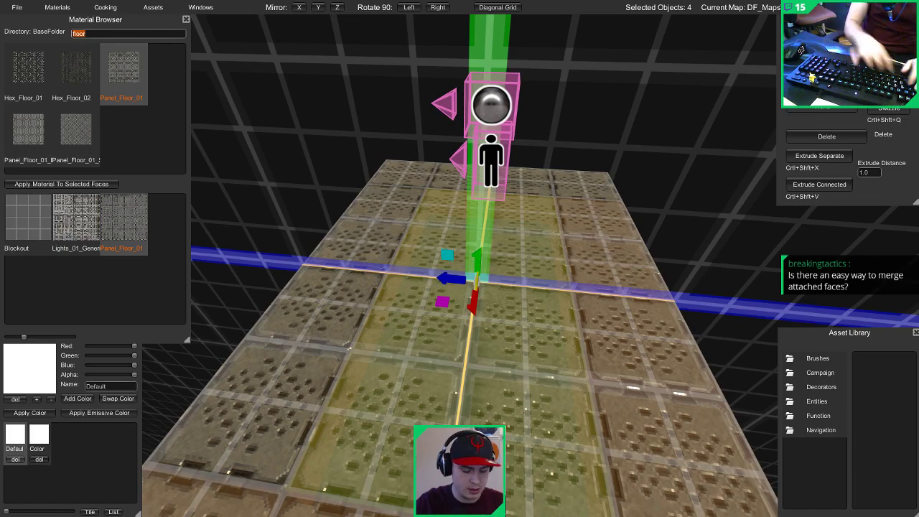
{"action": "type", "text": "grat"}
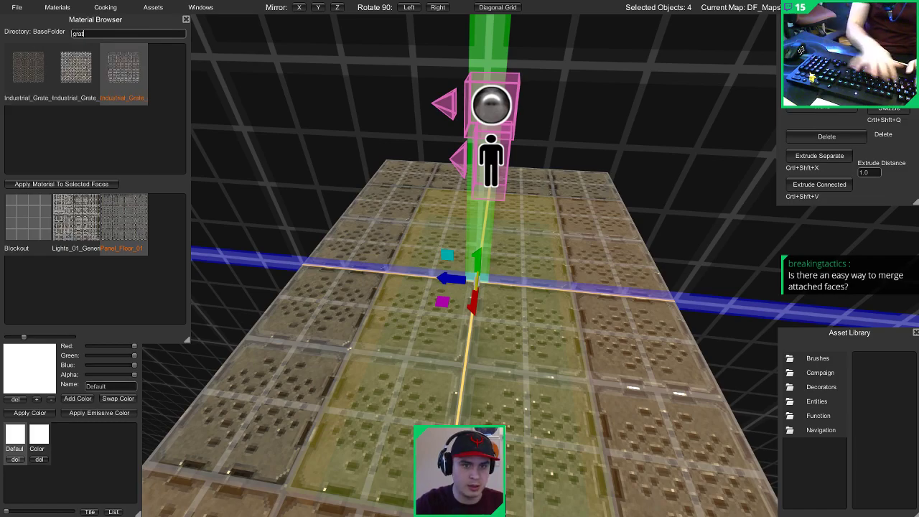
{"action": "left_click", "coordinate": [36, 58]}
{"action": "double_click", "coordinate": [31, 76]}
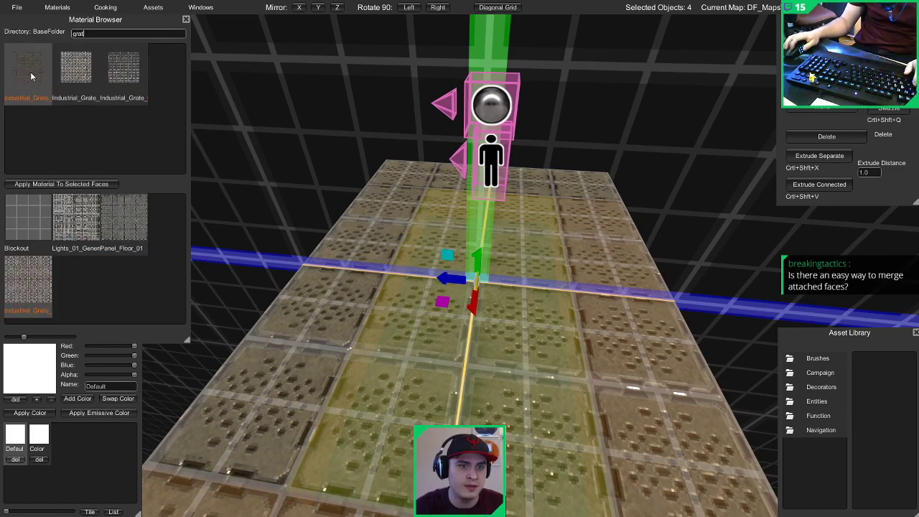
{"action": "left_click", "coordinate": [96, 184]}
Step: Preview the textured floor and grate with the editor interface hidden
{"action": "left_click_drag", "start_coordinate": [423, 213], "coordinate": [358, 199], "text": "alt"}
{"action": "left_click", "coordinate": [358, 198]}
{"action": "key", "text": "Tab"}
{"action": "right_click_drag", "start_coordinate": [426, 195], "coordinate": [167, 178]}
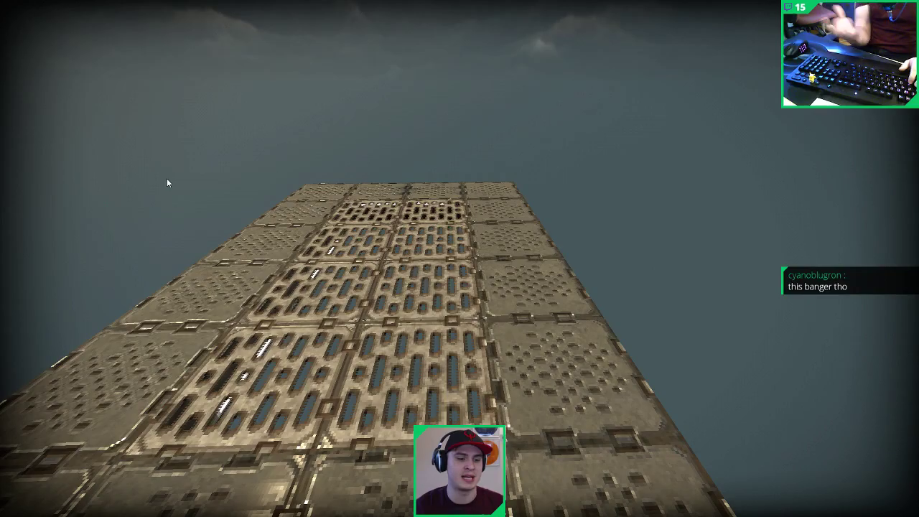
{"action": "right_click_drag", "start_coordinate": [167, 183], "coordinate": [464, 278]}
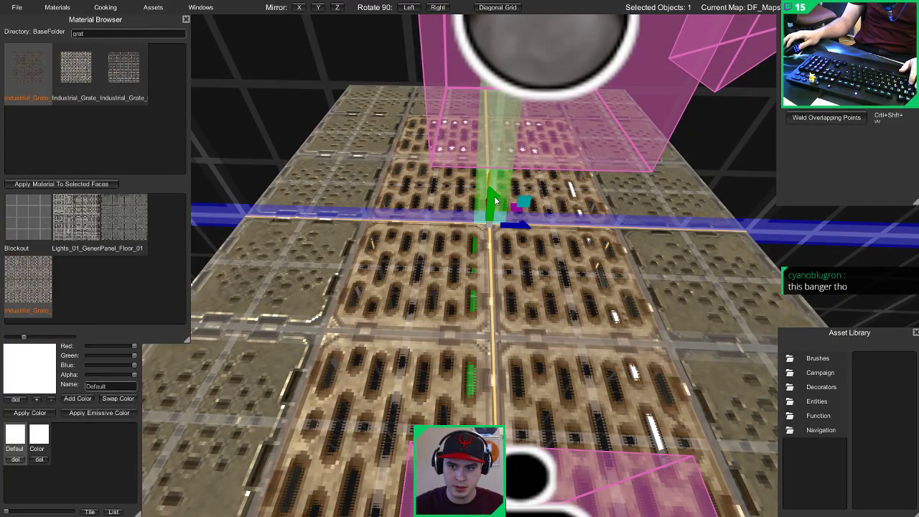
Step: Lower the central grate slightly below the surrounding floor strips along the green axis
{"action": "mouse_move", "coordinate": [492, 208]}
{"action": "left_mouse_down"}
{"action": "mouse_move", "coordinate": [488, 248]}
{"action": "mouse_move", "coordinate": [487, 188]}
{"action": "mouse_move", "coordinate": [486, 201]}
{"action": "left_mouse_up"}
{"action": "key", "text": "Delete"}
{"action": "key", "text": "Escape"}
{"action": "scroll", "coordinate": [506, 215], "scroll_direction": "up", "scroll_amount": 5}
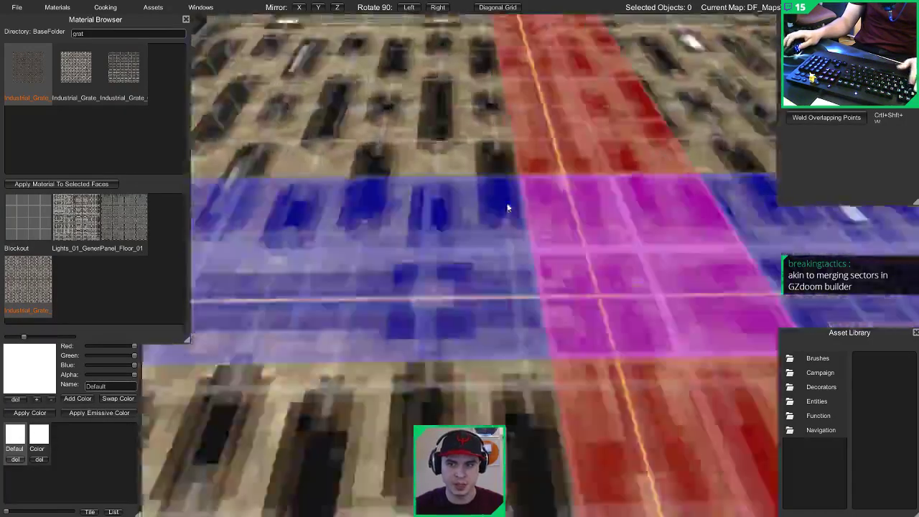
{"action": "middle_click_drag", "start_coordinate": [507, 208], "coordinate": [362, 199]}
{"action": "scroll", "coordinate": [543, 6], "scroll_direction": "down", "scroll_amount": 5}
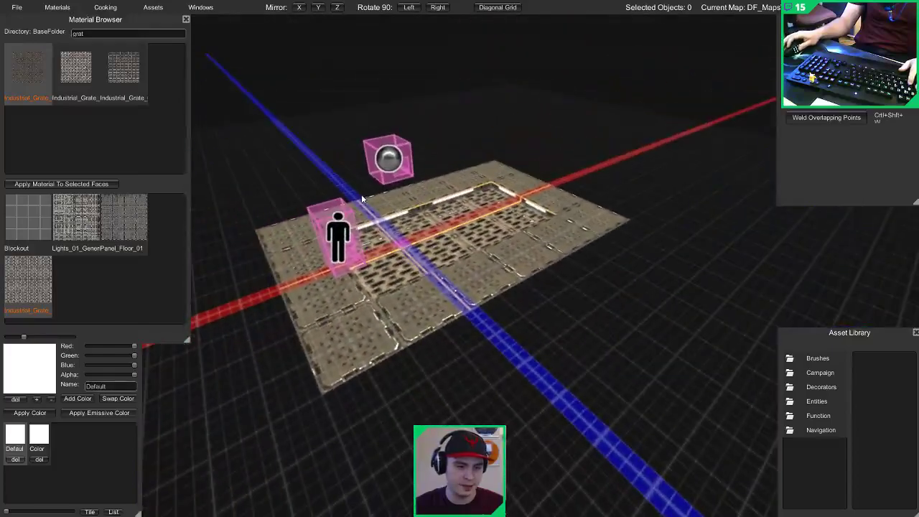
{"action": "middle_click_drag", "start_coordinate": [420, 303], "coordinate": [239, 289]}
{"action": "scroll", "coordinate": [240, 289], "scroll_direction": "up", "scroll_amount": 2}
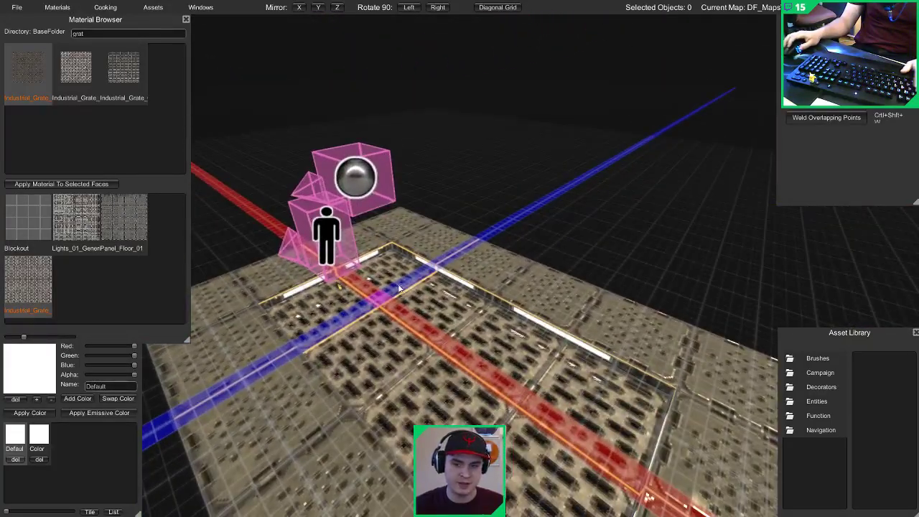
Step: Select the four floor strips around the grate and weld their overlapping points
{"action": "left_click", "coordinate": [407, 251]}
{"action": "left_click", "coordinate": [330, 314], "text": "shift"}
{"action": "scroll", "coordinate": [331, 314], "scroll_direction": "down", "scroll_amount": 3}
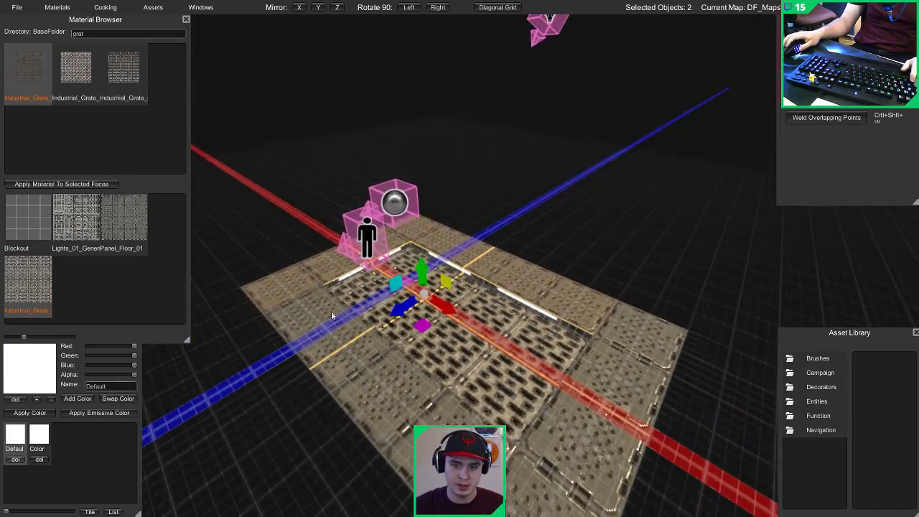
{"action": "left_click", "coordinate": [607, 388], "text": "shift"}
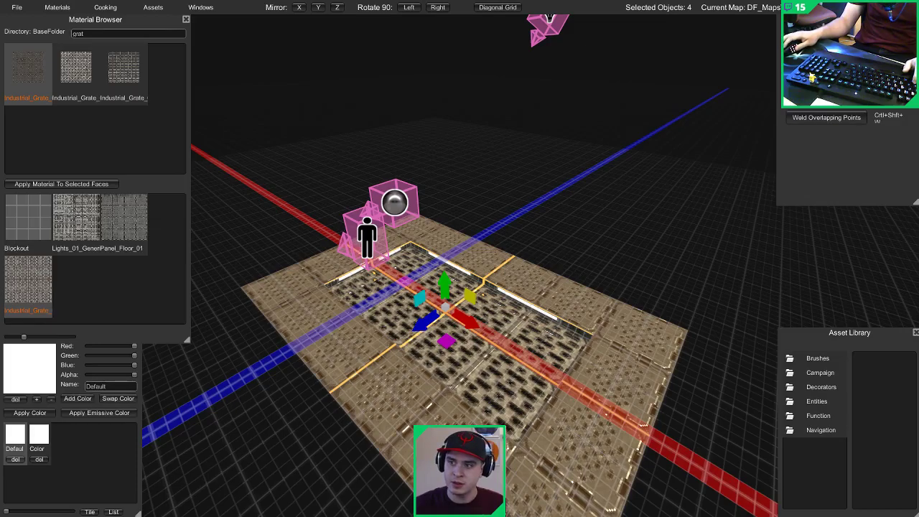
{"action": "left_click", "coordinate": [799, 119]}
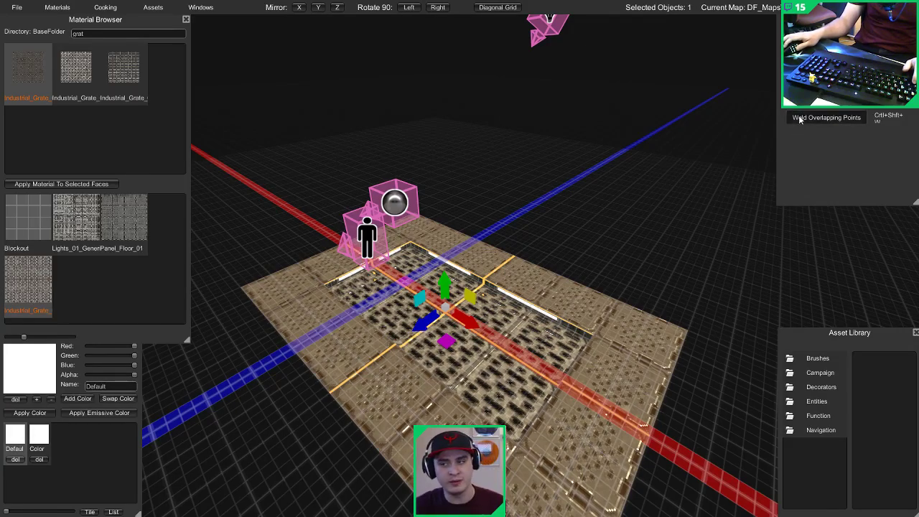
Step: Try pulling a single outer-edge point of the welded floor outward along the blue axis
{"action": "middle_click_drag", "start_coordinate": [407, 166], "coordinate": [506, 198]}
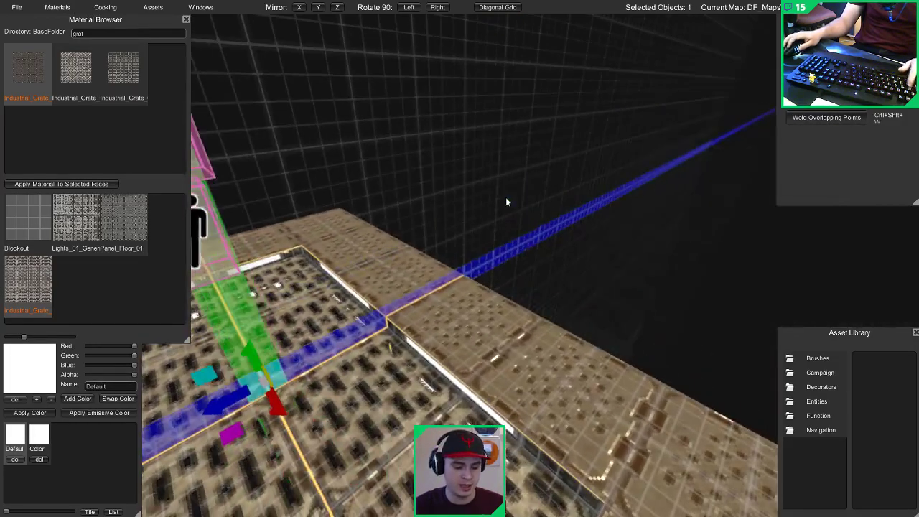
{"action": "key", "text": "Tab"}
{"action": "left_click", "coordinate": [661, 385]}
{"action": "middle_click_drag", "start_coordinate": [661, 386], "coordinate": [586, 385]}
{"action": "left_click_drag", "start_coordinate": [534, 368], "coordinate": [667, 301]}
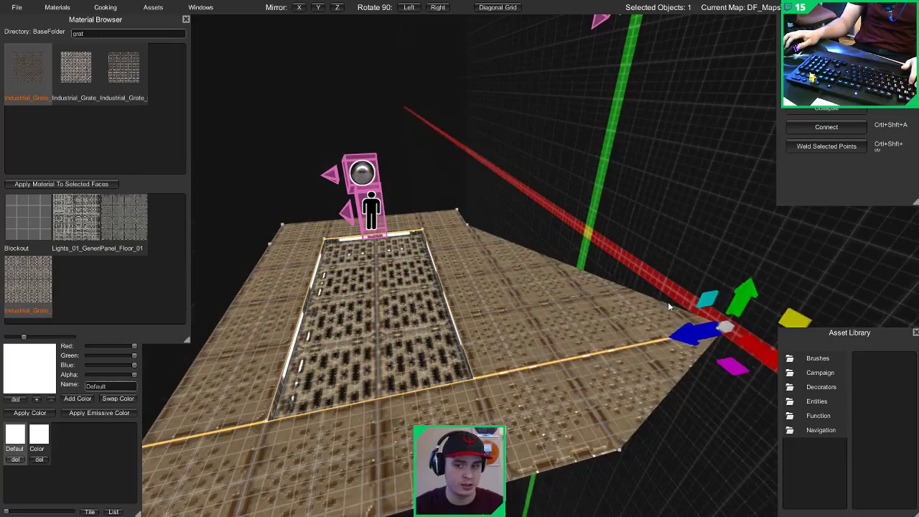
Step: Try pulling two outer-edge points of the welded floor outward along the blue axis on a coarser grid
{"action": "left_click", "coordinate": [463, 224]}
{"action": "middle_click_drag", "start_coordinate": [463, 224], "coordinate": [407, 366]}
{"action": "key", "text": "bracketright"}
{"action": "key", "text": "bracketright"}
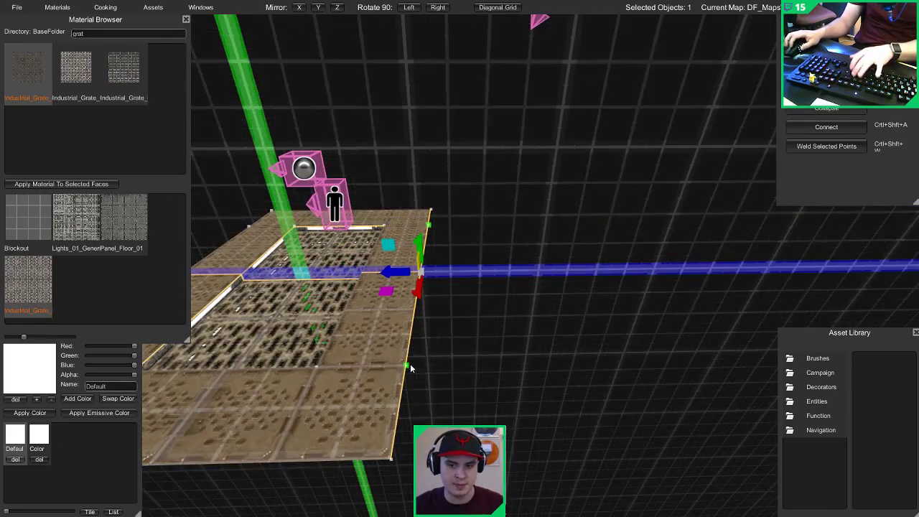
{"action": "left_click_drag", "start_coordinate": [387, 275], "coordinate": [445, 277]}
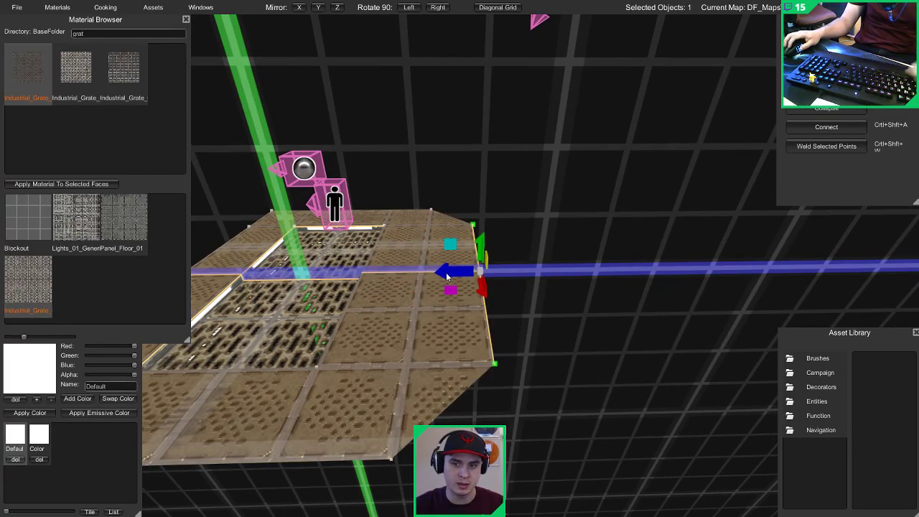
{"action": "middle_click_drag", "start_coordinate": [446, 277], "coordinate": [571, 284]}
{"action": "key", "text": "Escape"}
Step: Move the welded floor's bulging outer edge back in line with its corners and clear the selection
{"action": "left_click", "coordinate": [504, 273]}
{"action": "key", "text": "2"}
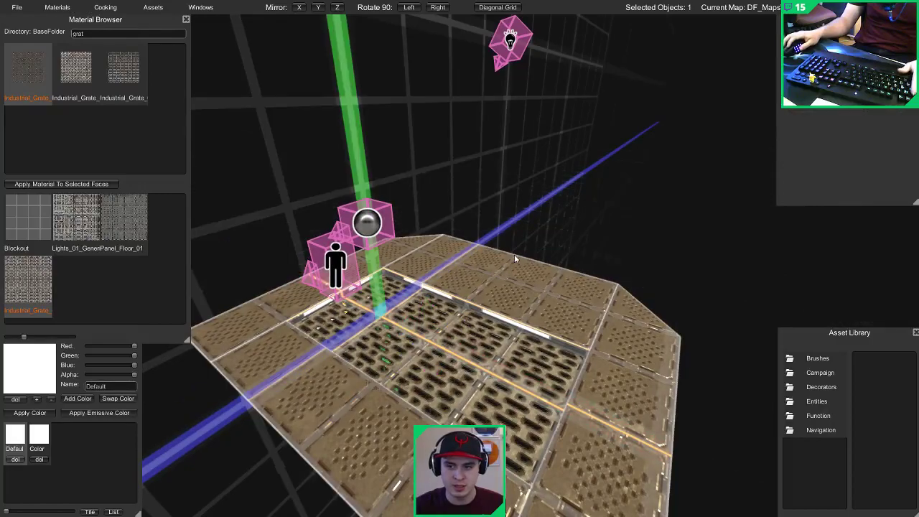
{"action": "left_click", "coordinate": [514, 254]}
{"action": "left_click_drag", "start_coordinate": [504, 265], "coordinate": [542, 250]}
{"action": "middle_click_drag", "start_coordinate": [543, 253], "coordinate": [483, 304]}
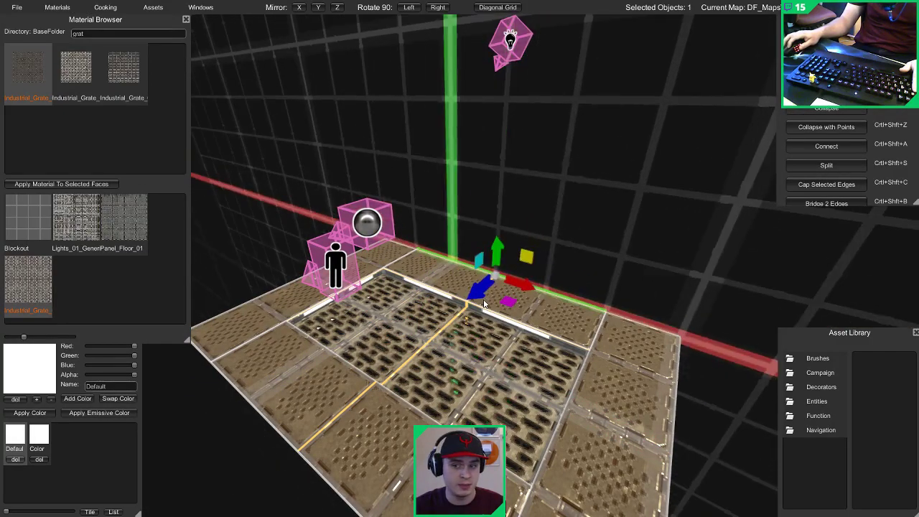
{"action": "key", "text": "Escape"}
{"action": "left_click", "coordinate": [436, 273]}
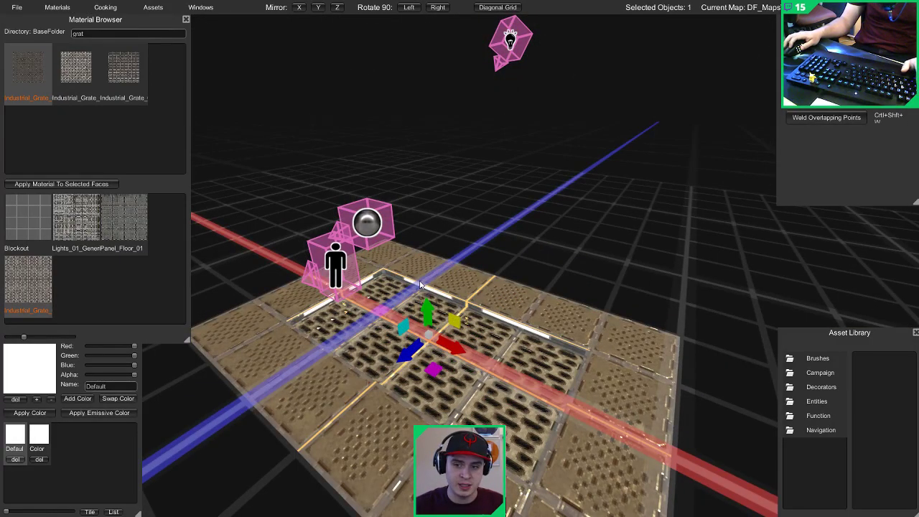
{"action": "scroll", "coordinate": [411, 287], "scroll_direction": "up", "scroll_amount": 2}
{"action": "key", "text": "Escape"}
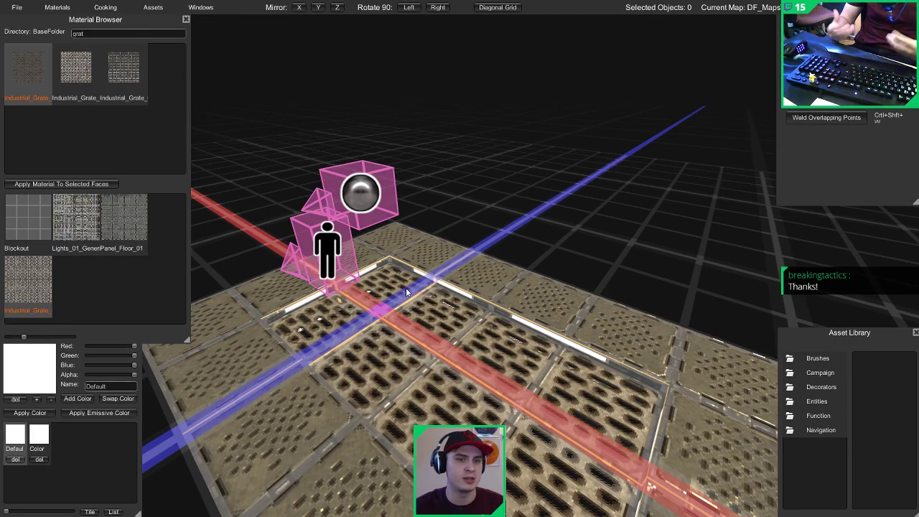
Step: Select the welded floor and the central grate together, leaving the surrounding volume out of the selection
{"action": "scroll", "coordinate": [406, 287], "scroll_direction": "down", "scroll_amount": 3}
{"action": "middle_click_drag", "start_coordinate": [406, 287], "coordinate": [466, 311]}
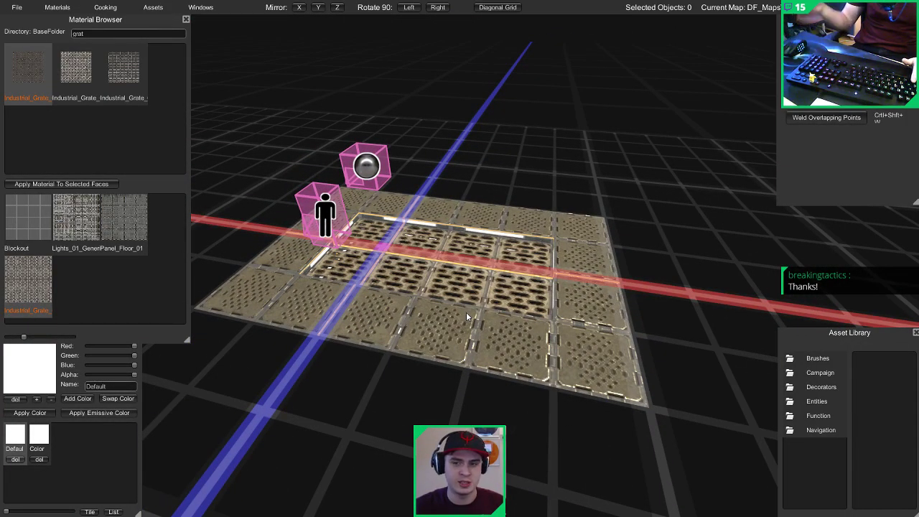
{"action": "middle_click_drag", "start_coordinate": [465, 311], "coordinate": [542, 318]}
{"action": "left_click", "coordinate": [489, 355]}
{"action": "scroll", "coordinate": [543, 317], "scroll_direction": "down", "scroll_amount": 2}
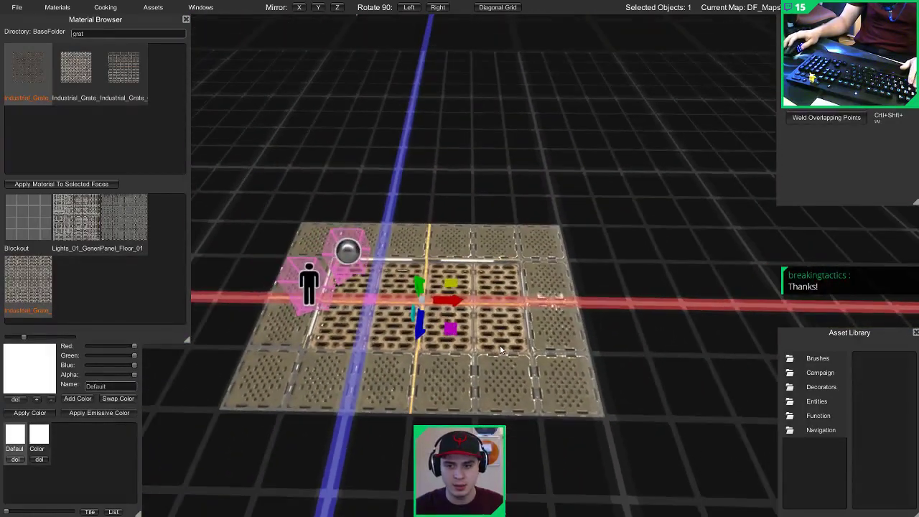
{"action": "left_click_drag", "start_coordinate": [672, 168], "coordinate": [86, 509]}
{"action": "middle_click_drag", "start_coordinate": [297, 414], "coordinate": [308, 409]}
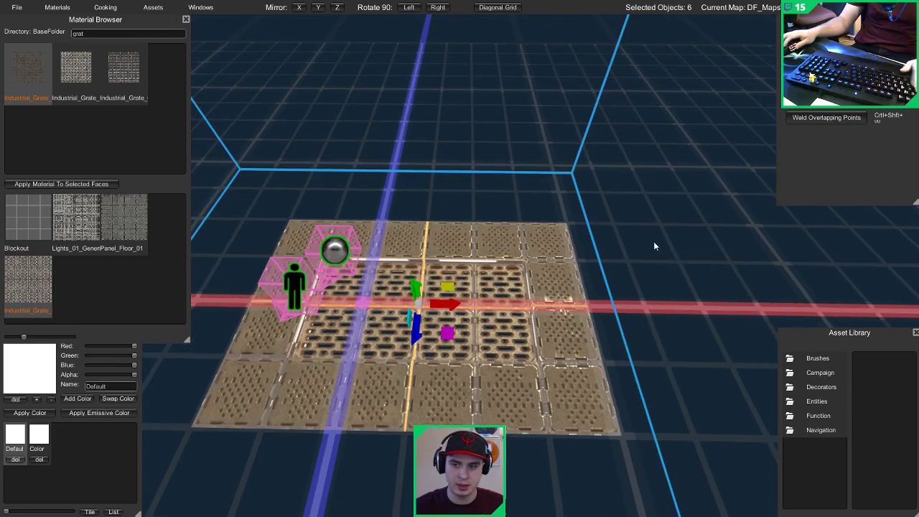
{"action": "left_click_drag", "start_coordinate": [635, 208], "coordinate": [355, 460]}
Step: Duplicate the floor section and its recessed grate along the red axis so the copy sits directly beside the original
{"action": "right_click_drag", "start_coordinate": [357, 459], "coordinate": [367, 423]}
{"action": "key", "text": "s"}
{"action": "left_click", "coordinate": [368, 422]}
{"action": "left_click_drag", "start_coordinate": [420, 200], "coordinate": [606, 475]}
{"action": "middle_click_drag", "start_coordinate": [606, 476], "coordinate": [480, 361]}
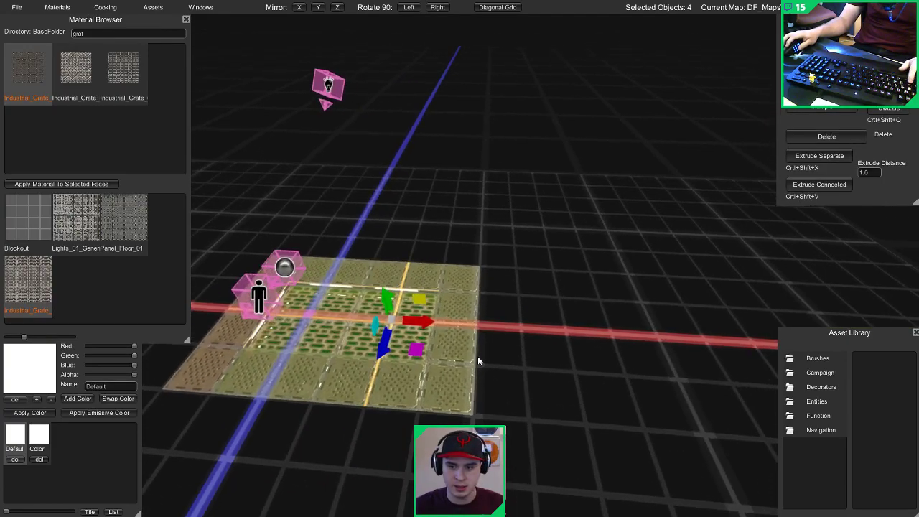
{"action": "left_click_drag", "start_coordinate": [448, 332], "coordinate": [654, 347]}
{"action": "key", "text": "ctrl+z"}
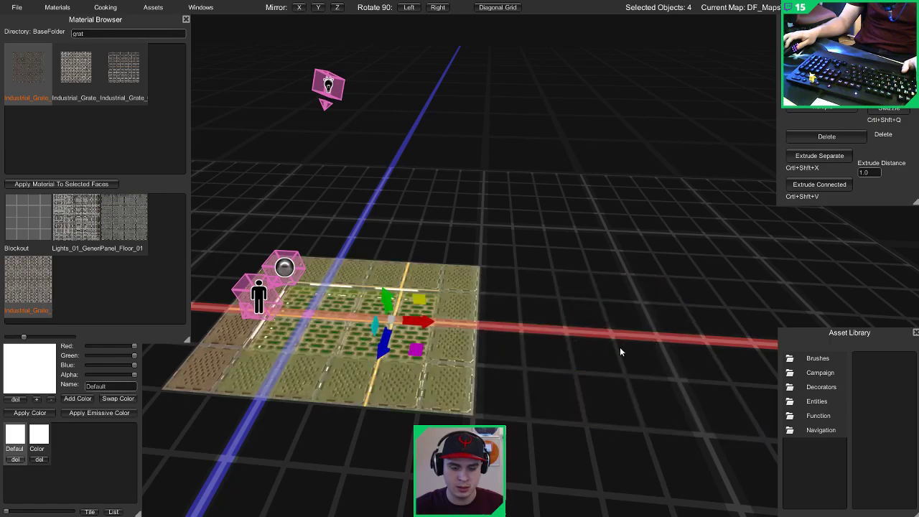
{"action": "left_click_drag", "start_coordinate": [419, 324], "coordinate": [619, 351]}
Step: Preview the lengthened floor without the editor overlay and examine both grates and the seam from several sides
{"action": "key", "text": "Tab"}
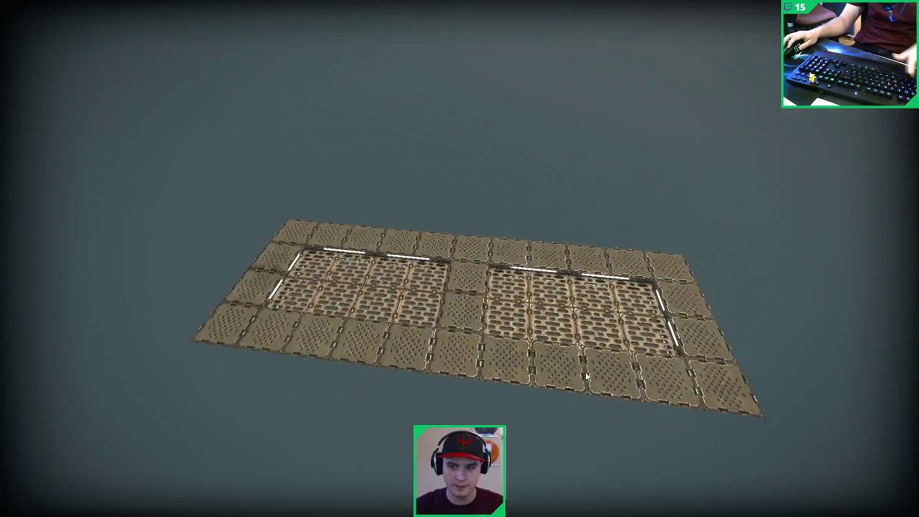
{"action": "key", "text": "w"}
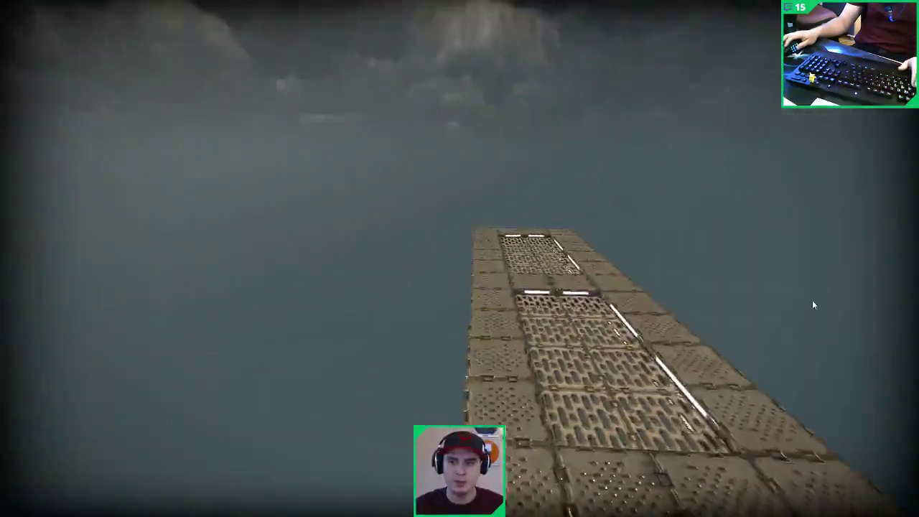
{"action": "key", "text": "s"}
{"action": "mouse_move", "coordinate": [812, 300]}
{"action": "right_mouse_down"}
{"action": "mouse_move", "coordinate": [821, 330]}
{"action": "mouse_move", "coordinate": [816, 290]}
{"action": "right_mouse_up"}
{"action": "key", "text": "w"}
{"action": "key", "text": "d"}
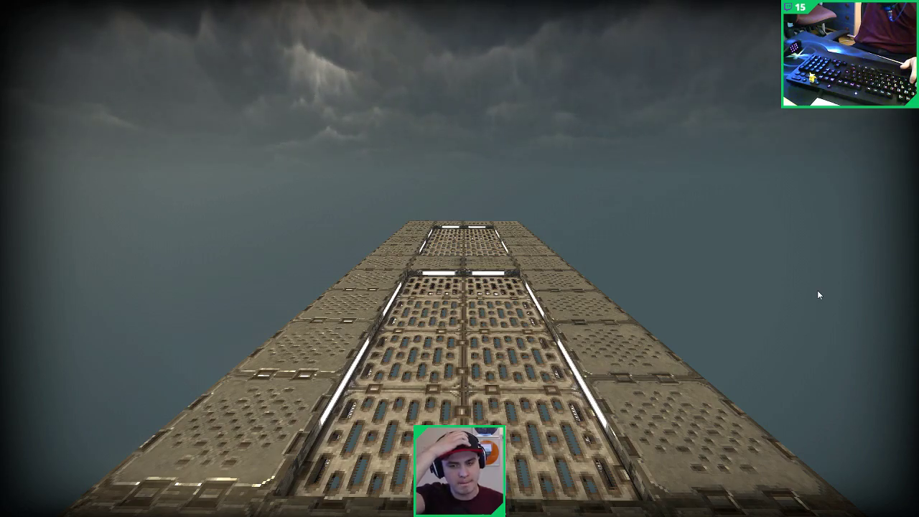
{"action": "key", "text": "w"}
{"action": "key", "text": "d"}
{"action": "right_click_drag", "start_coordinate": [730, 288], "coordinate": [752, 127]}
{"action": "key", "text": "a"}
{"action": "right_click_drag", "start_coordinate": [713, 149], "coordinate": [674, 338]}
{"action": "key", "text": "w"}
Step: Extrude the end segment of the floor's outer edge upward into an angled wall panel with three stacked faces
{"action": "middle_click_drag", "start_coordinate": [527, 325], "coordinate": [458, 332]}
{"action": "left_click", "coordinate": [539, 344]}
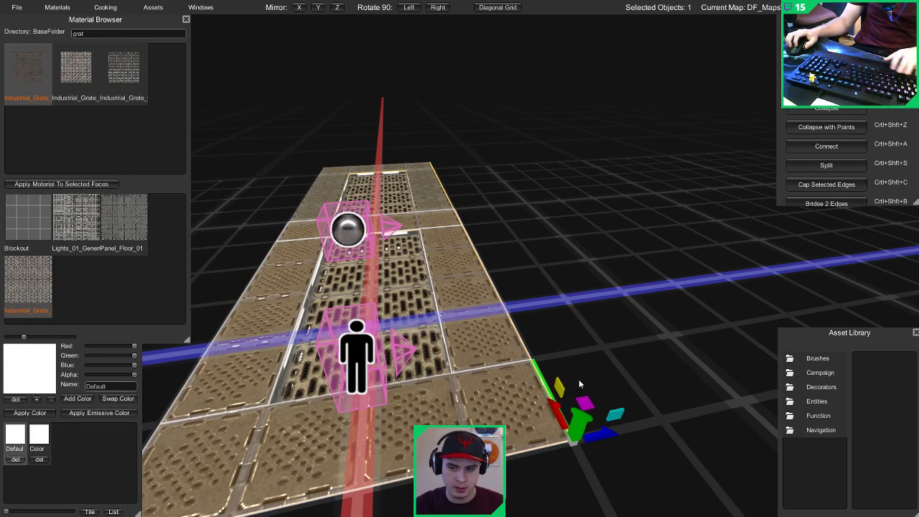
{"action": "left_click_drag", "start_coordinate": [579, 380], "coordinate": [564, 328], "text": "shift"}
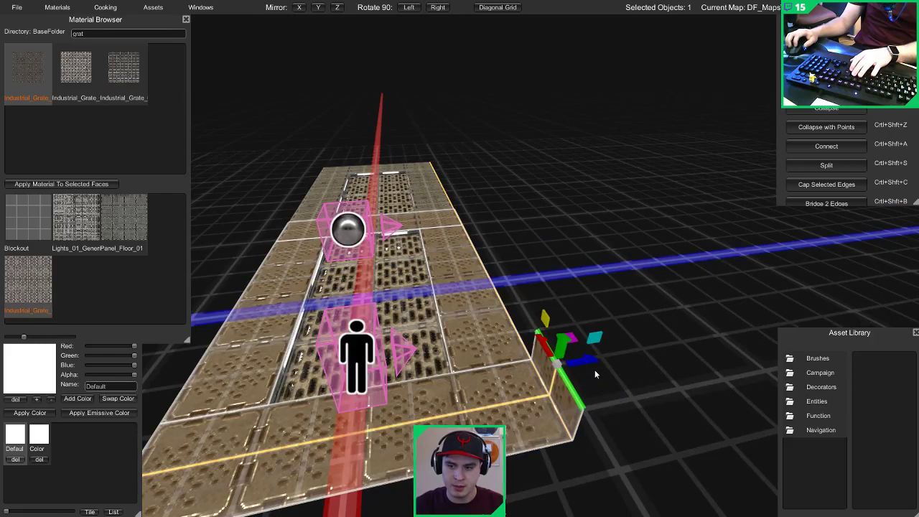
{"action": "left_click_drag", "start_coordinate": [587, 361], "coordinate": [593, 312]}
{"action": "middle_click_drag", "start_coordinate": [592, 312], "coordinate": [689, 324]}
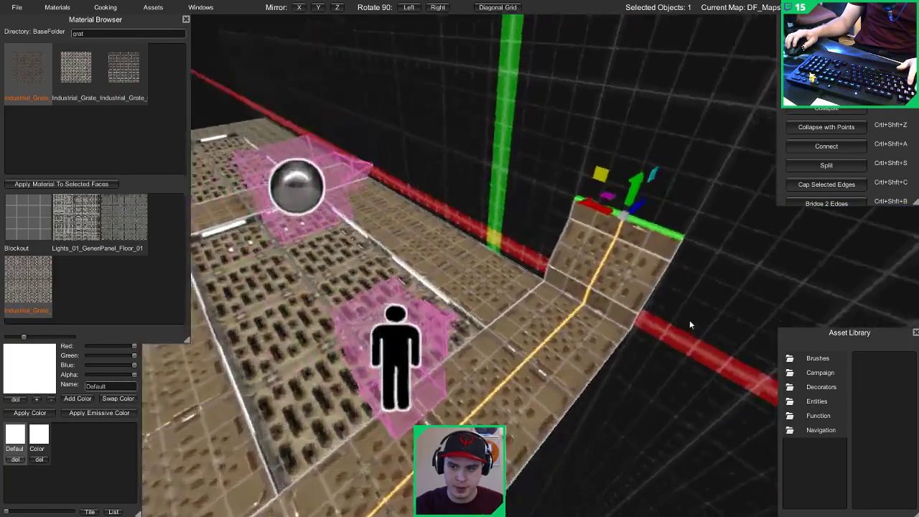
Step: Apply the Lights_01_Generic material to the middle face of the angled wall panel and preview it
{"action": "right_click_drag", "start_coordinate": [689, 320], "coordinate": [464, 310]}
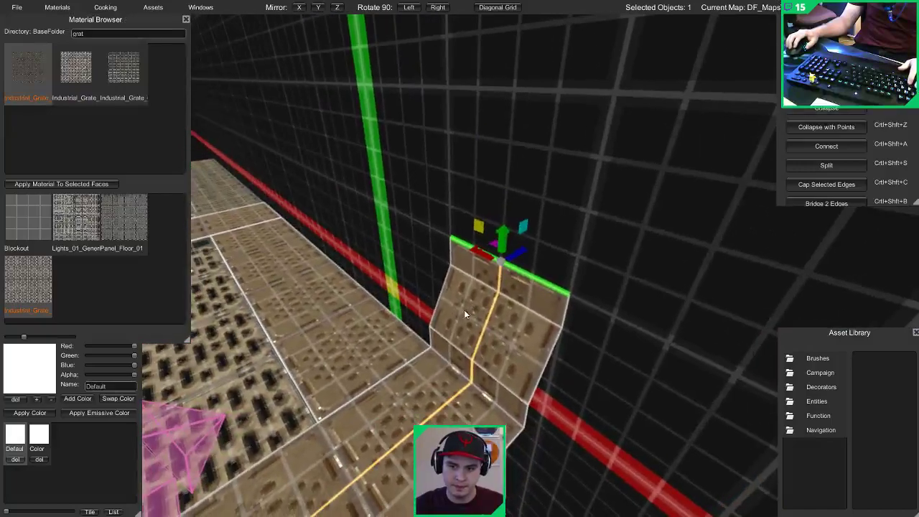
{"action": "left_click", "coordinate": [463, 309]}
{"action": "left_click", "coordinate": [71, 215]}
{"action": "left_click", "coordinate": [72, 184]}
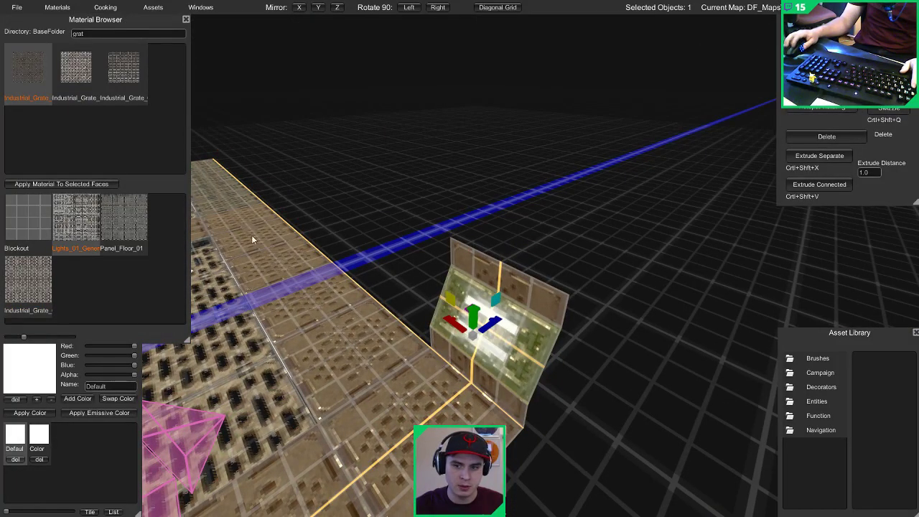
{"action": "right_click_drag", "start_coordinate": [252, 234], "coordinate": [360, 219]}
{"action": "left_click", "coordinate": [586, 230]}
{"action": "key", "text": "Tab"}
{"action": "key", "text": "Tab"}
{"action": "left_click", "coordinate": [547, 290]}
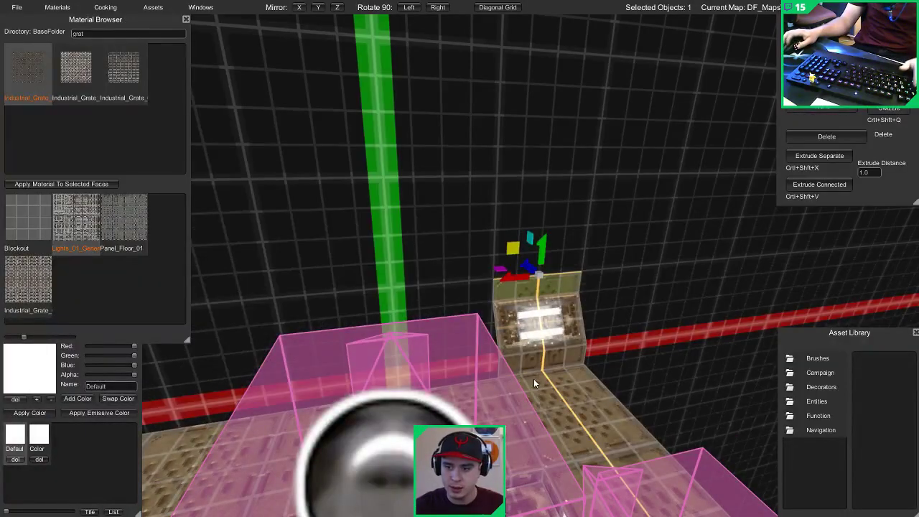
{"action": "left_click", "coordinate": [528, 368], "text": "shift"}
{"action": "left_click", "coordinate": [569, 321], "text": "shift"}
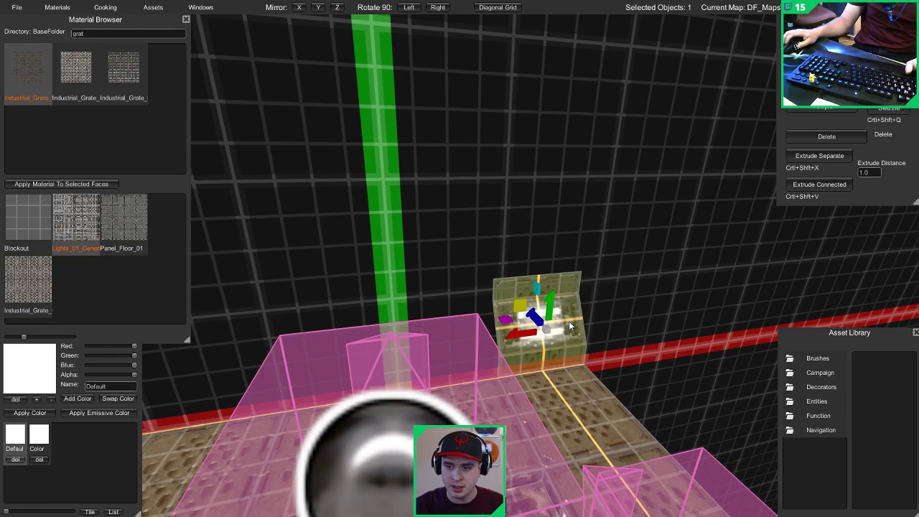
{"action": "key", "text": "1"}
{"action": "left_click", "coordinate": [626, 268]}
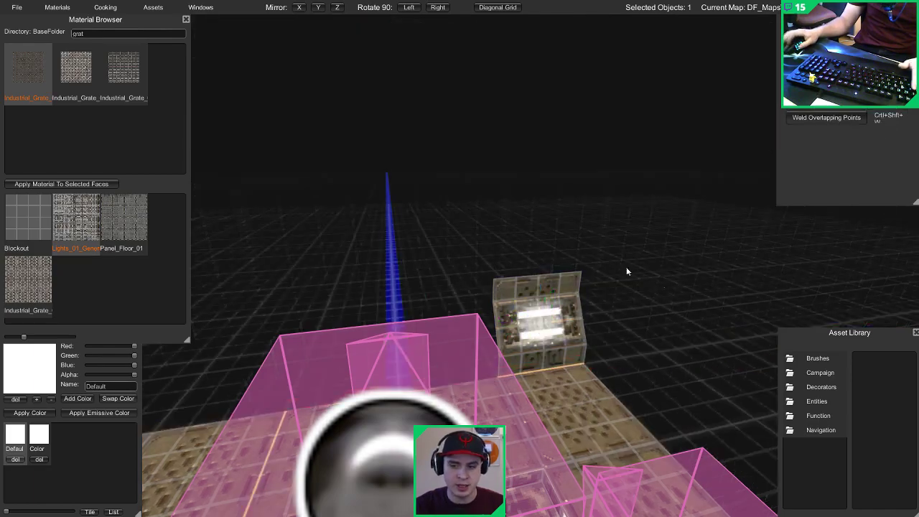
{"action": "left_click", "coordinate": [561, 317]}
{"action": "mouse_move", "coordinate": [530, 333]}
{"action": "left_mouse_down"}
{"action": "mouse_move", "coordinate": [352, 352]}
{"action": "mouse_move", "coordinate": [533, 332]}
{"action": "left_mouse_up"}
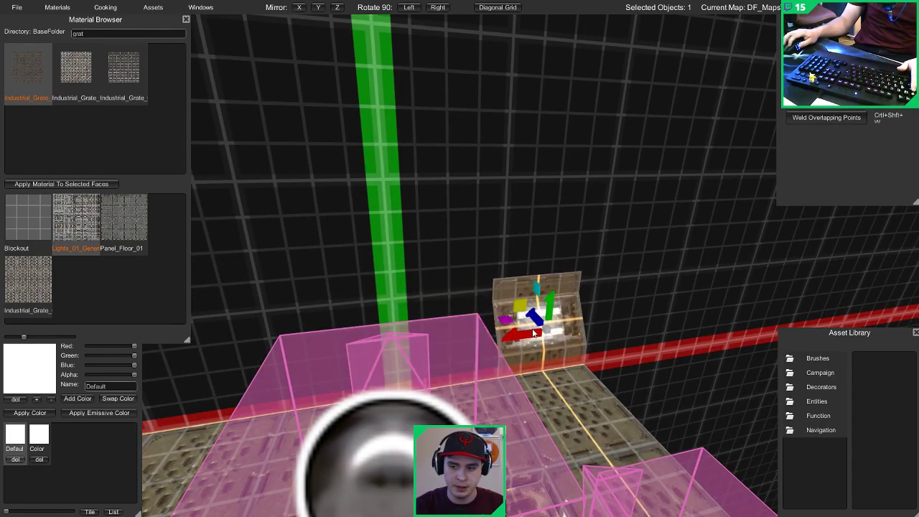
{"action": "right_click_drag", "start_coordinate": [533, 332], "coordinate": [460, 321]}
Step: Search the materials for "pane" and apply Panel_01_Generic to the wall faces above and below the light
{"action": "key", "text": "2"}
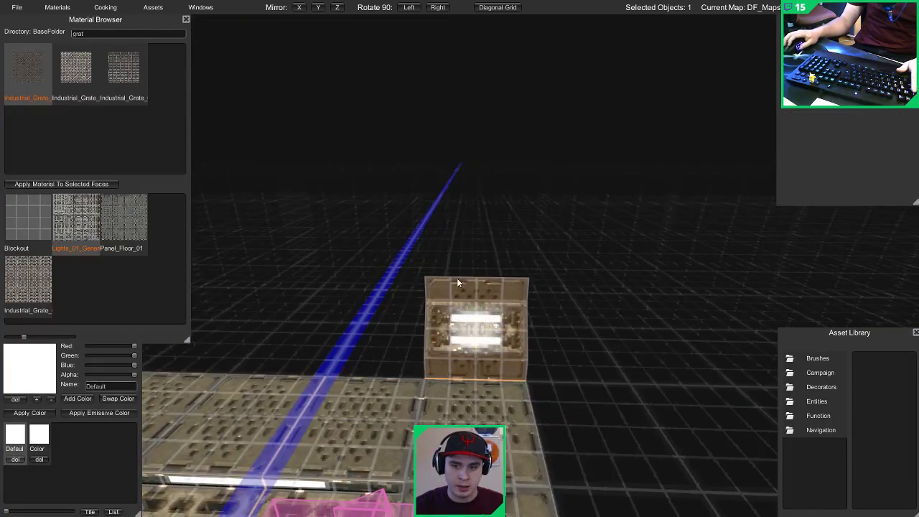
{"action": "left_click", "coordinate": [458, 283]}
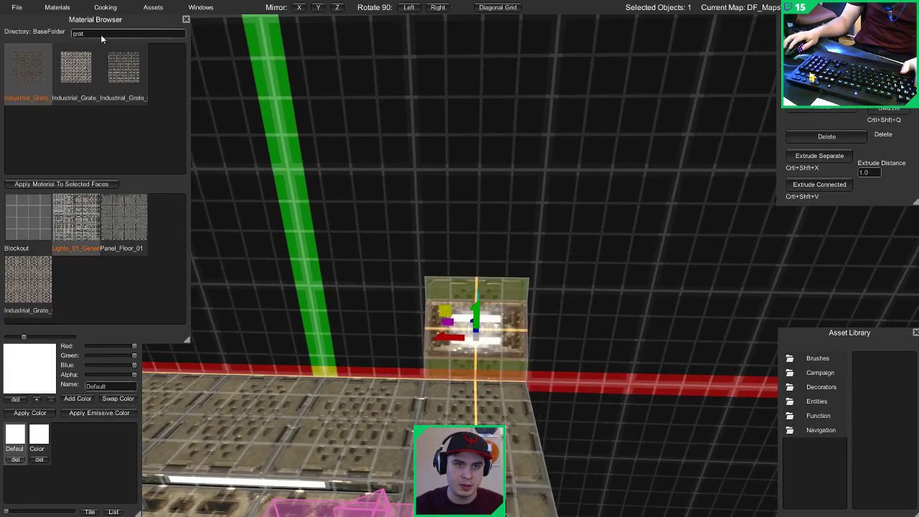
{"action": "key", "text": "BackSpace"}
{"action": "key", "text": "BackSpace"}
{"action": "key", "text": "BackSpace"}
{"action": "key", "text": "BackSpace"}
{"action": "type", "text": "pane"}
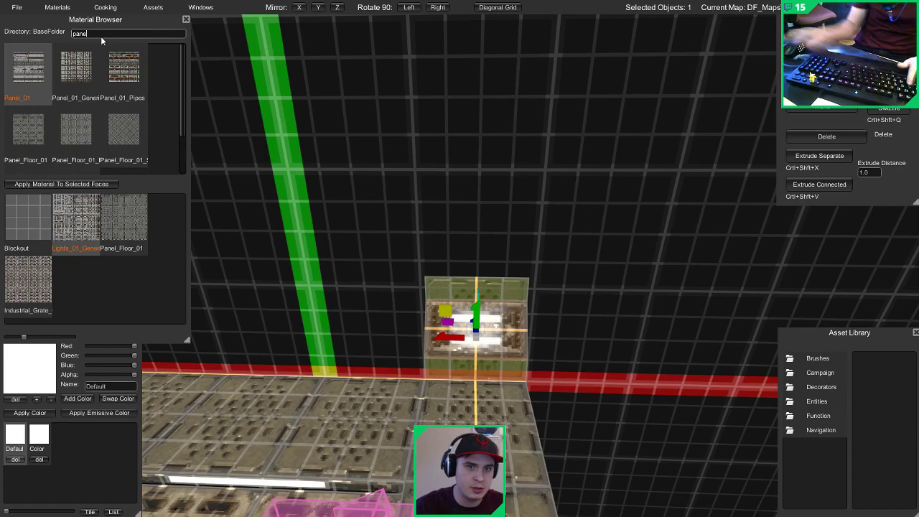
{"action": "left_click", "coordinate": [79, 66]}
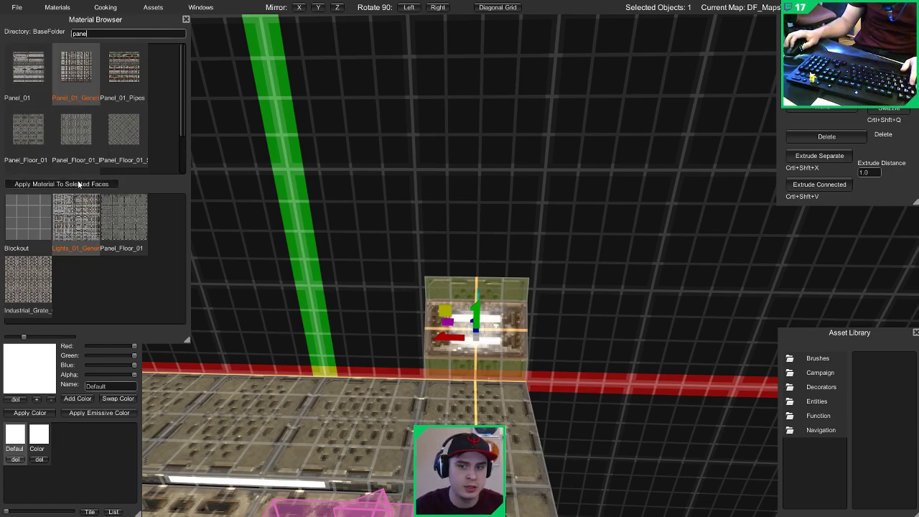
{"action": "left_click", "coordinate": [79, 185]}
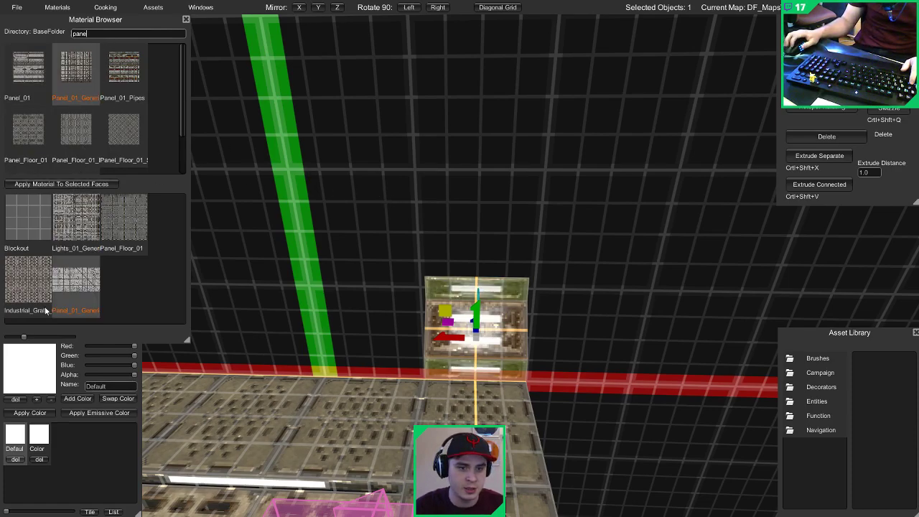
{"action": "left_click", "coordinate": [66, 187]}
{"action": "middle_click_drag", "start_coordinate": [308, 208], "coordinate": [336, 219]}
Step: Clear the selection and examine the textured light wall panel up close
{"action": "left_click", "coordinate": [336, 219]}
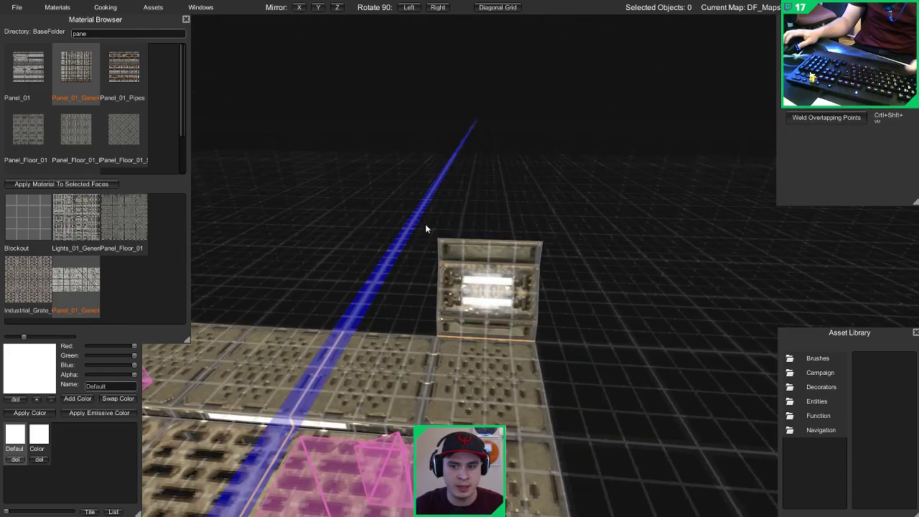
{"action": "middle_click_drag", "start_coordinate": [425, 224], "coordinate": [485, 252]}
{"action": "key", "text": "w"}
{"action": "key", "text": "d"}
{"action": "key", "text": "s"}
{"action": "key", "text": "a"}
{"action": "key", "text": "w"}
{"action": "key", "text": "d"}
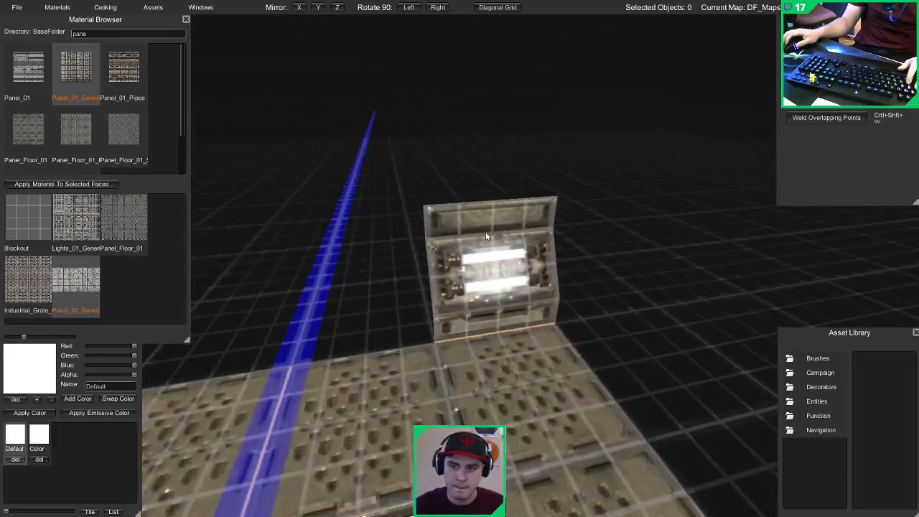
Step: Extrude the side edge of the wall panel's top face into a corner piece and a long strip running parallel to the floor
{"action": "left_click", "coordinate": [451, 222]}
{"action": "key", "text": "2"}
{"action": "left_click", "coordinate": [425, 223]}
{"action": "middle_click_drag", "start_coordinate": [418, 226], "coordinate": [476, 203]}
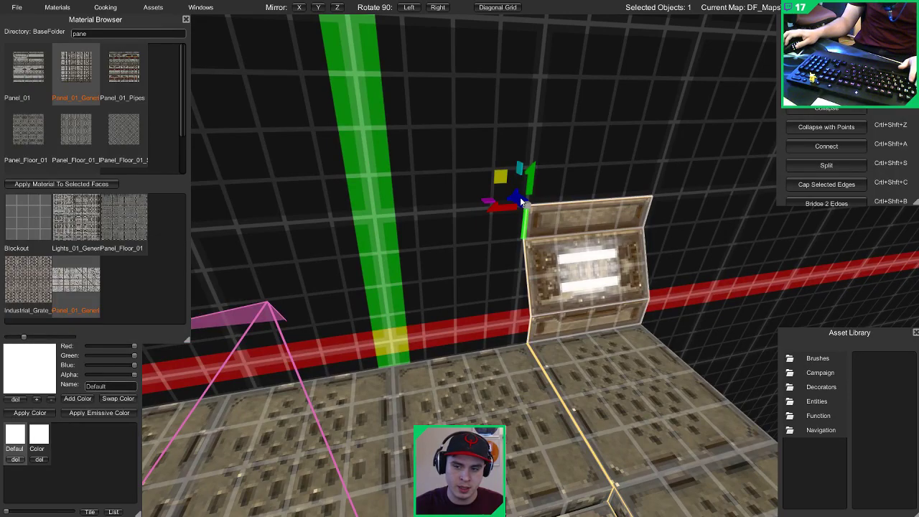
{"action": "left_click_drag", "start_coordinate": [518, 192], "coordinate": [230, 230]}
{"action": "key", "text": "a"}
{"action": "key", "text": "s"}
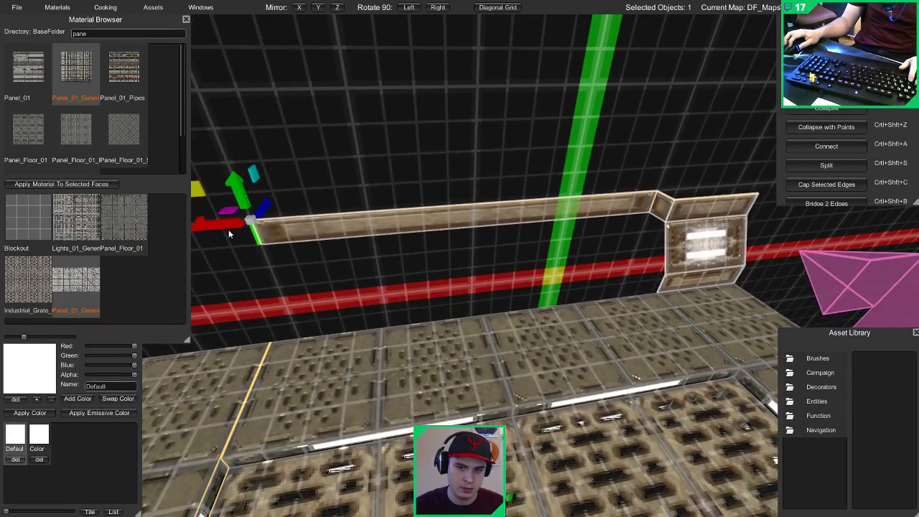
{"action": "right_click_drag", "start_coordinate": [228, 229], "coordinate": [244, 211]}
{"action": "left_click_drag", "start_coordinate": [244, 211], "coordinate": [245, 209]}
{"action": "right_click_drag", "start_coordinate": [245, 210], "coordinate": [380, 205]}
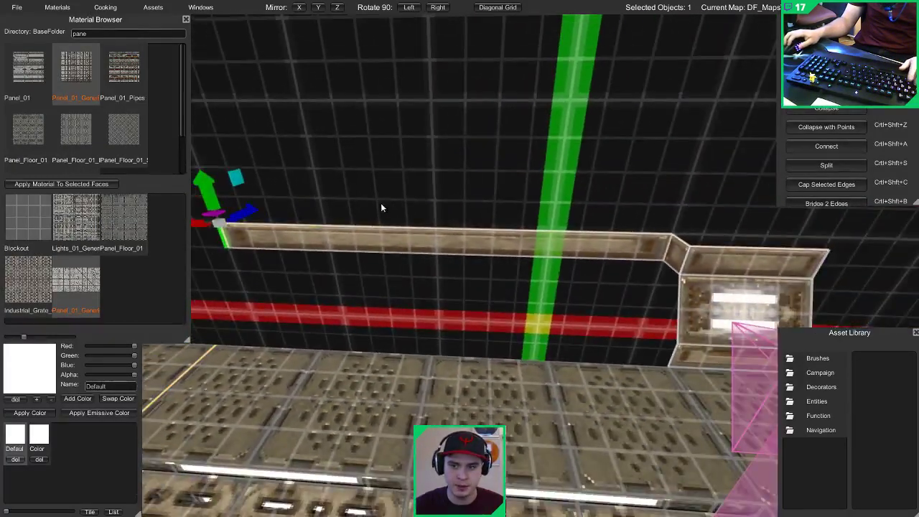
Step: Divide the long upper strip into three sections with vertical edges, making the middle section narrower than the outer two
{"action": "left_click", "coordinate": [401, 236]}
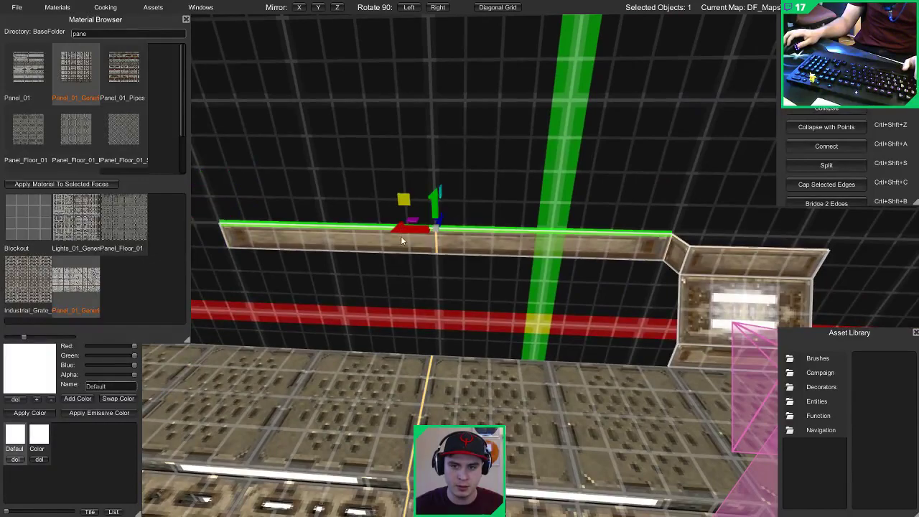
{"action": "left_click", "coordinate": [435, 251]}
{"action": "left_click", "coordinate": [509, 231]}
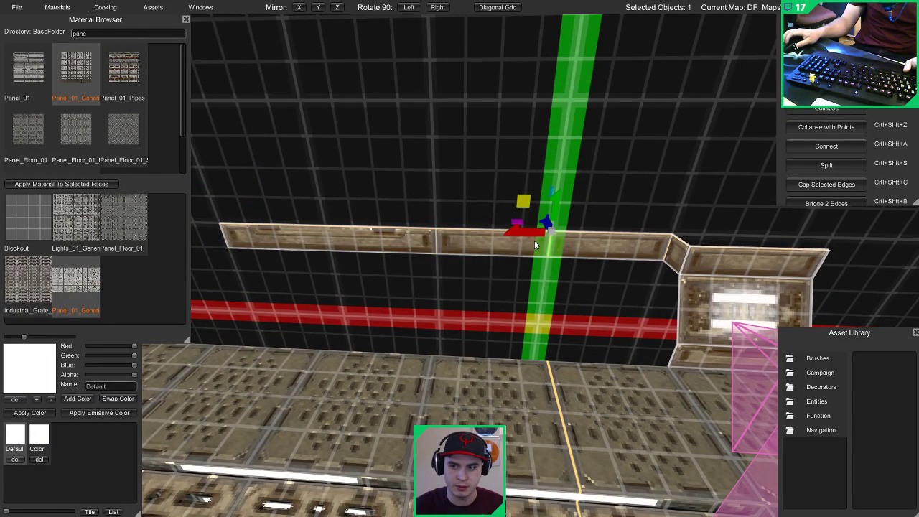
{"action": "left_click", "coordinate": [434, 239], "text": "shift"}
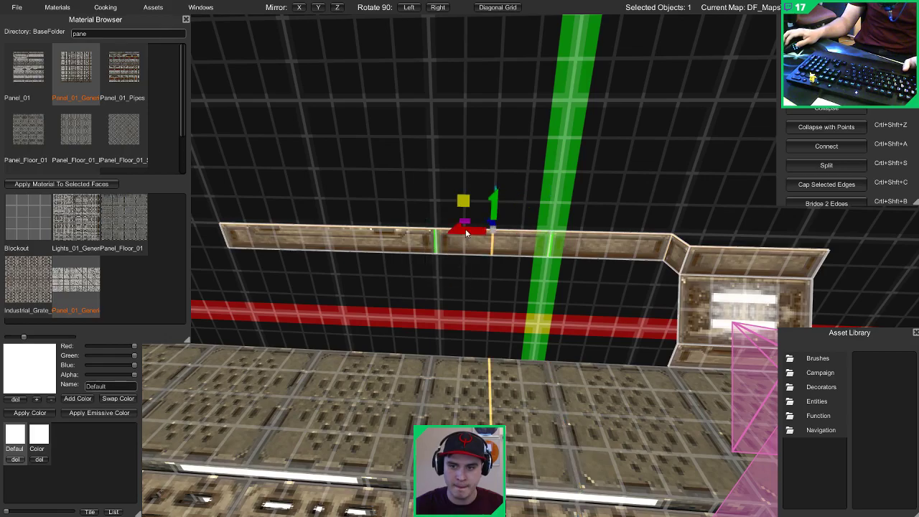
{"action": "left_click_drag", "start_coordinate": [466, 233], "coordinate": [419, 232]}
{"action": "right_click_drag", "start_coordinate": [375, 265], "coordinate": [382, 266]}
{"action": "left_click", "coordinate": [462, 237]}
{"action": "right_click_drag", "start_coordinate": [463, 236], "coordinate": [443, 236]}
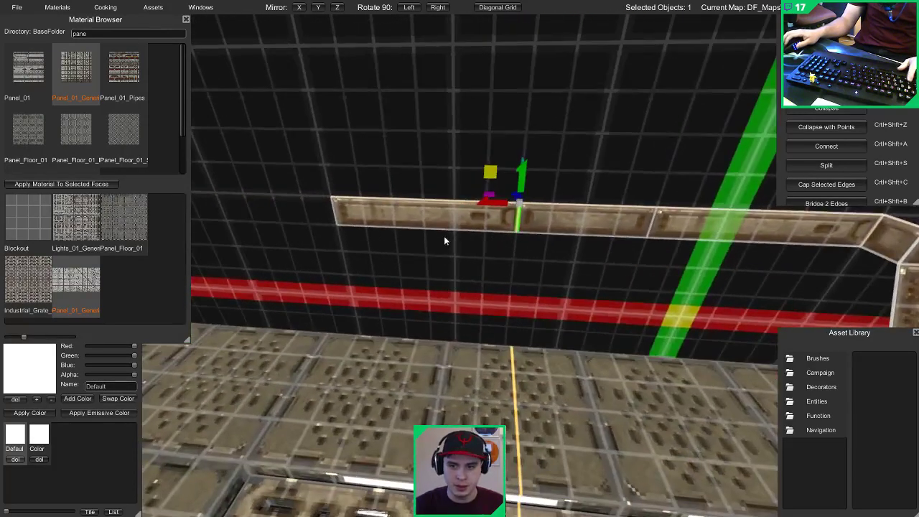
Step: Extrude the lower edges of the three strip sections inward and down into tall wall faces level with the light panel
{"action": "left_click", "coordinate": [452, 230]}
{"action": "left_click", "coordinate": [574, 233], "text": "shift"}
{"action": "left_click", "coordinate": [717, 240], "text": "shift"}
{"action": "right_click_drag", "start_coordinate": [718, 240], "coordinate": [590, 247]}
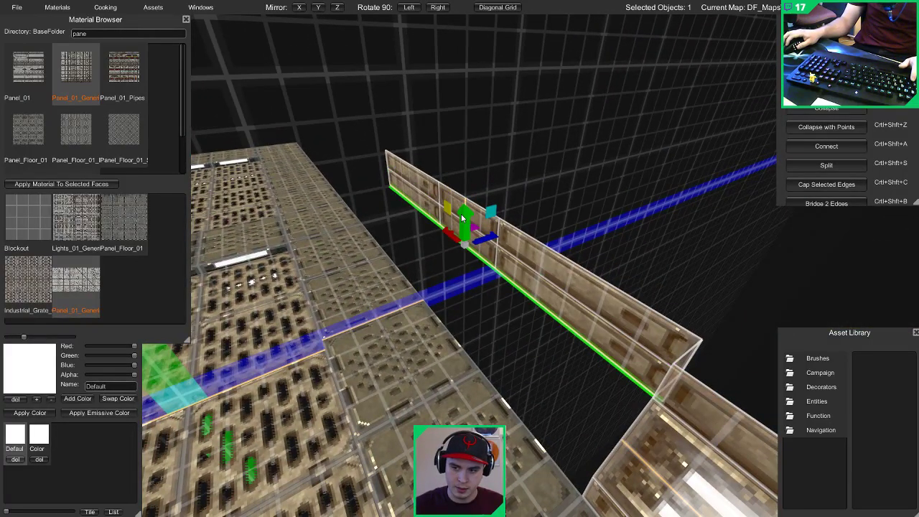
{"action": "right_click_drag", "start_coordinate": [462, 218], "coordinate": [458, 274]}
{"action": "left_click_drag", "start_coordinate": [445, 230], "coordinate": [398, 243]}
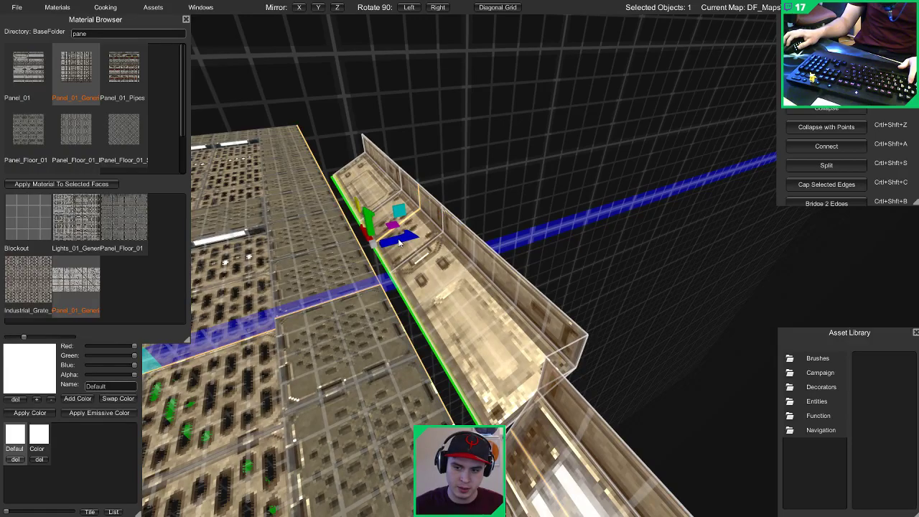
{"action": "right_click_drag", "start_coordinate": [399, 242], "coordinate": [655, 245]}
{"action": "key", "text": "s"}
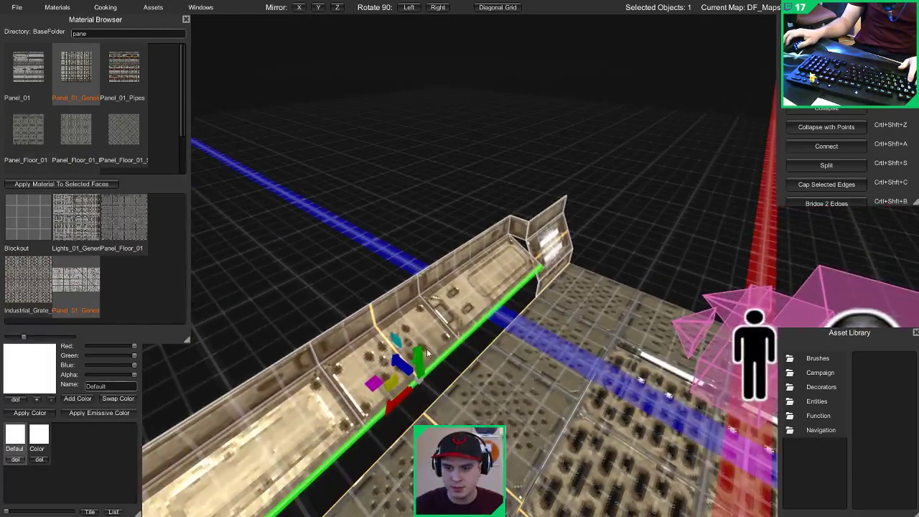
{"action": "left_click_drag", "start_coordinate": [424, 348], "coordinate": [423, 371]}
Step: Set the tall wall face nearest the light panel to Hotspot Locked mapping and swizzle its texture orientation
{"action": "right_click_drag", "start_coordinate": [424, 373], "coordinate": [339, 284]}
{"action": "key", "text": "3"}
{"action": "left_click", "coordinate": [339, 287]}
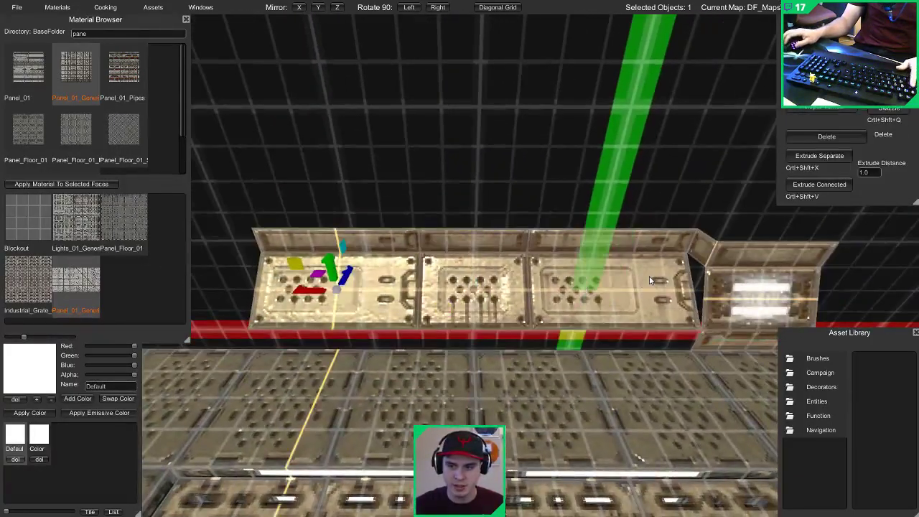
{"action": "left_click", "coordinate": [607, 287]}
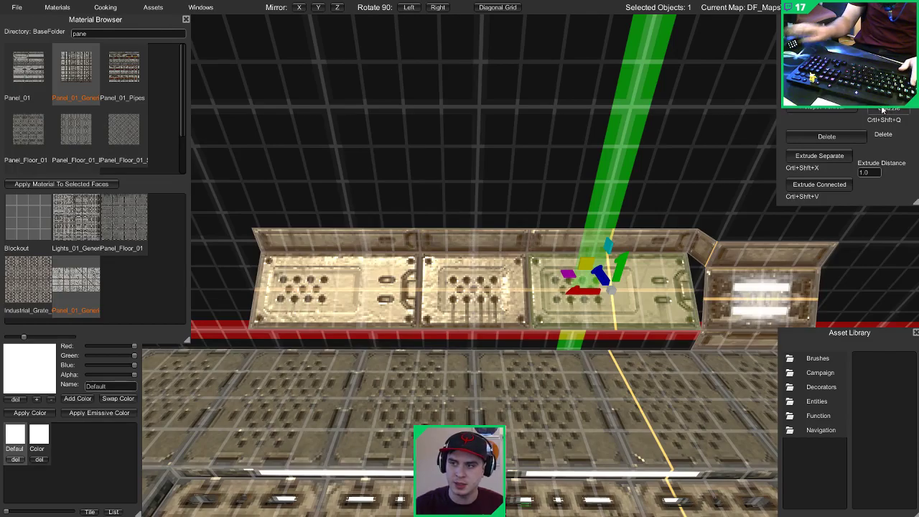
{"action": "left_click", "coordinate": [848, 108]}
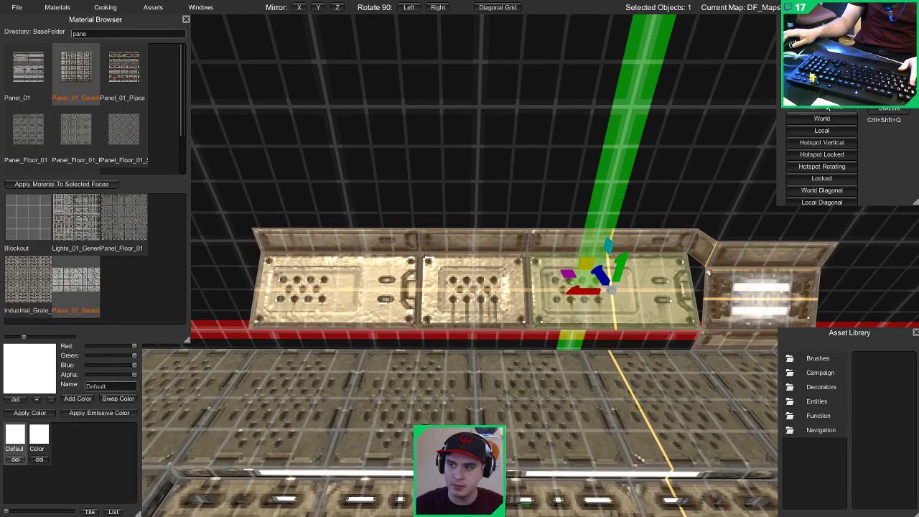
{"action": "left_click", "coordinate": [826, 155]}
{"action": "left_click", "coordinate": [891, 111]}
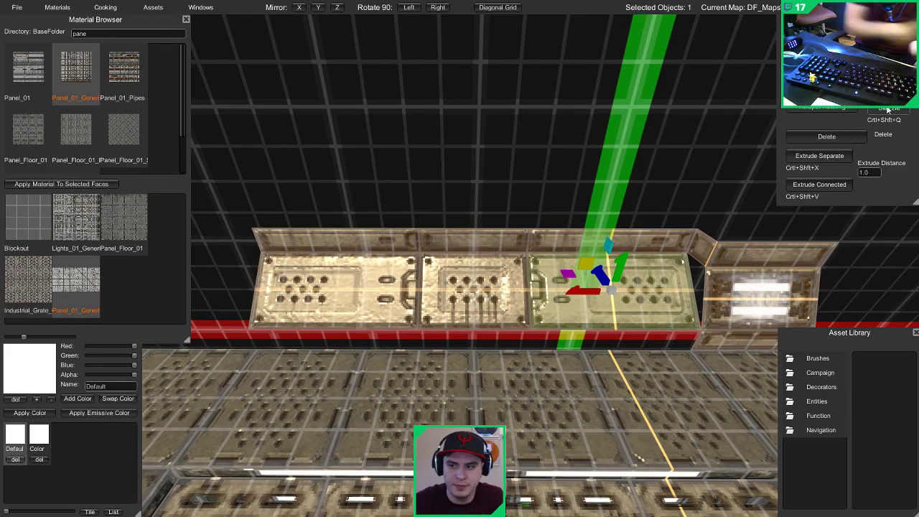
Step: Apply hotspot mapping to the upper strip face nearest the light panel
{"action": "left_click", "coordinate": [652, 248]}
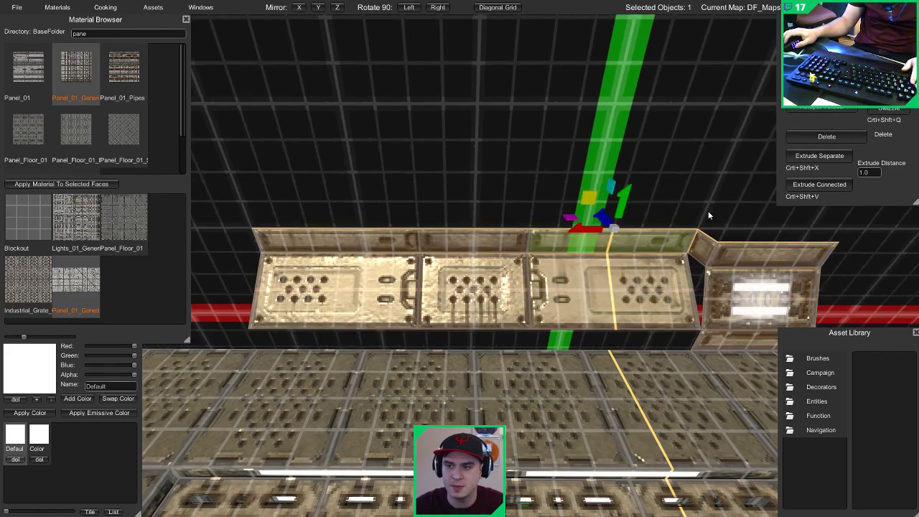
{"action": "left_click", "coordinate": [844, 107]}
{"action": "left_click", "coordinate": [834, 166]}
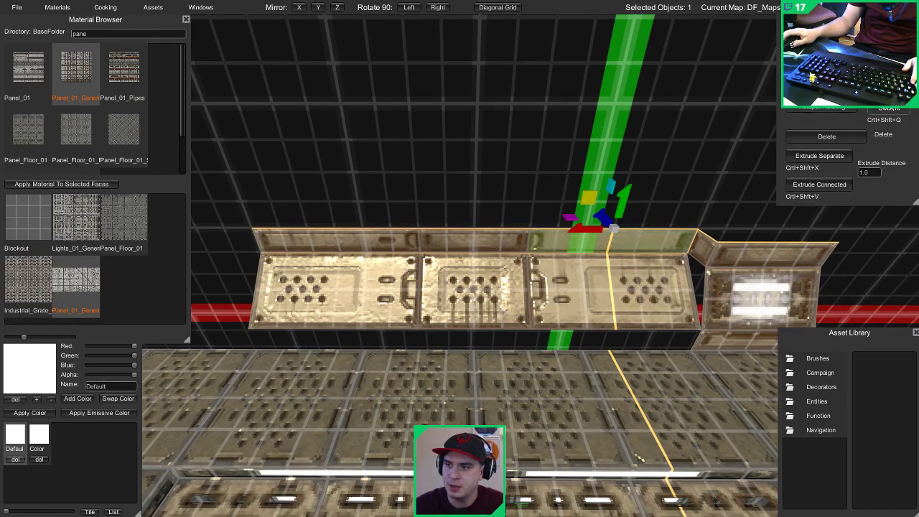
{"action": "right_click_drag", "start_coordinate": [494, 152], "coordinate": [624, 256]}
{"action": "left_click", "coordinate": [494, 153]}
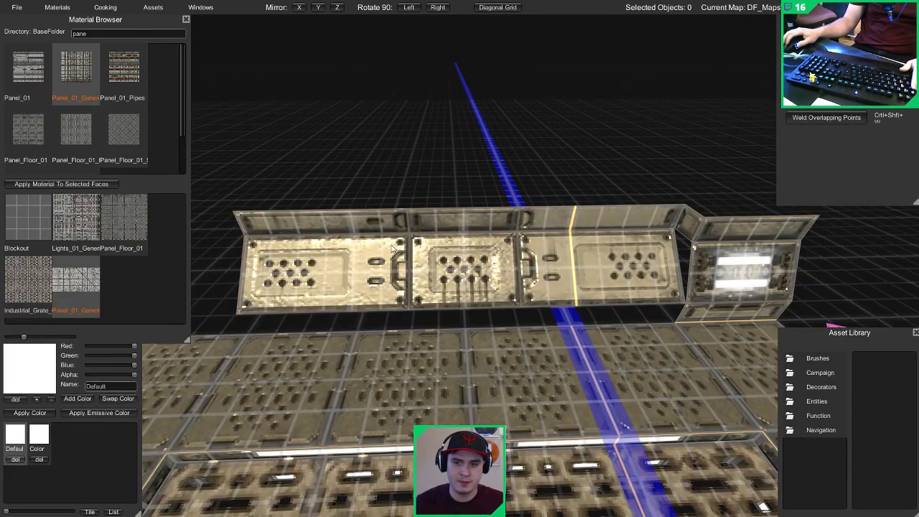
Step: Extrude the lower edges of the three sloped wall faces down to the floor as a low vertical strip
{"action": "left_click", "coordinate": [488, 311]}
{"action": "left_click", "coordinate": [550, 307], "text": "shift"}
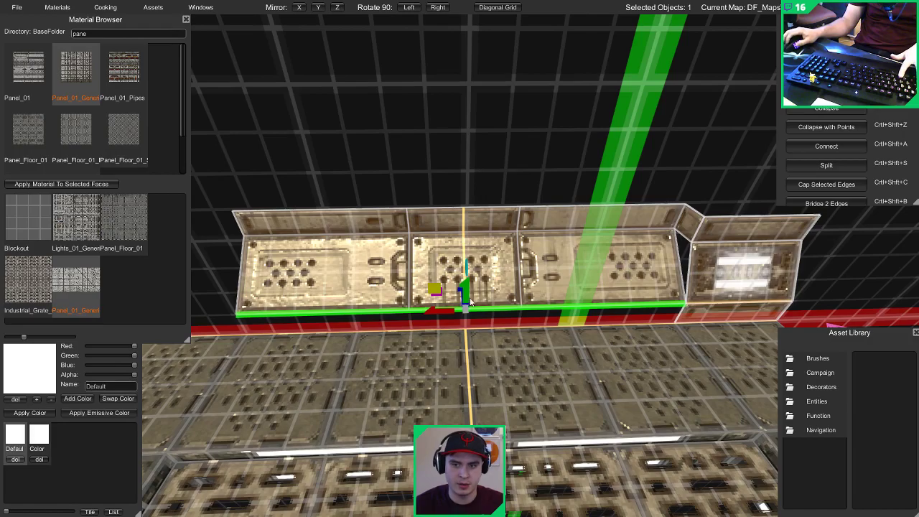
{"action": "left_click_drag", "start_coordinate": [472, 292], "coordinate": [470, 307]}
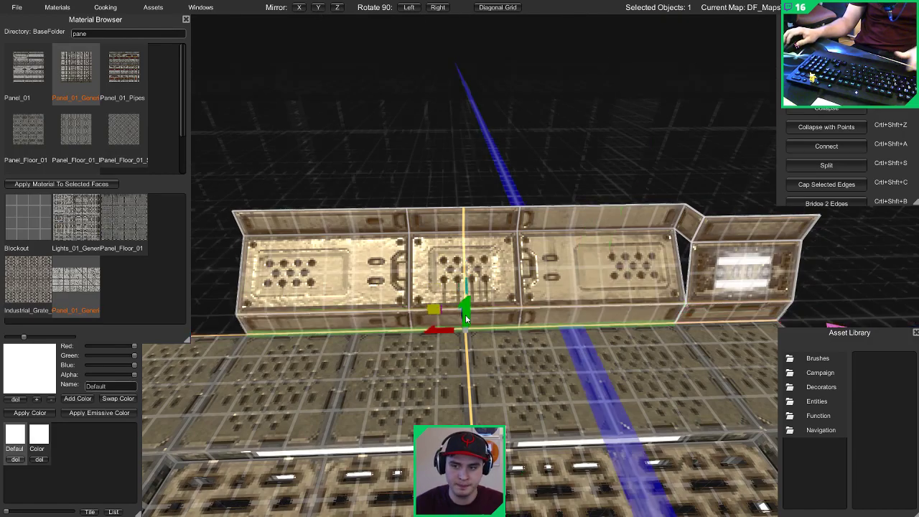
Step: Extrude the lower edge of the corner piece beside the light panel downward to close the triangular gap
{"action": "right_click_drag", "start_coordinate": [470, 307], "coordinate": [689, 229]}
{"action": "key", "text": "1"}
{"action": "key", "text": "2"}
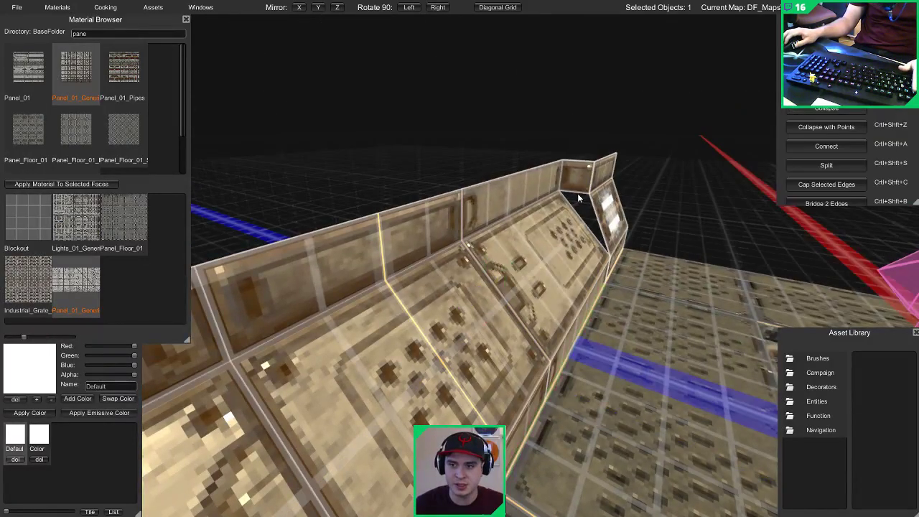
{"action": "left_click", "coordinate": [577, 193]}
{"action": "left_click_drag", "start_coordinate": [568, 173], "coordinate": [585, 253], "text": "shift"}
{"action": "right_click_drag", "start_coordinate": [585, 253], "coordinate": [506, 176]}
{"action": "key", "text": "1"}
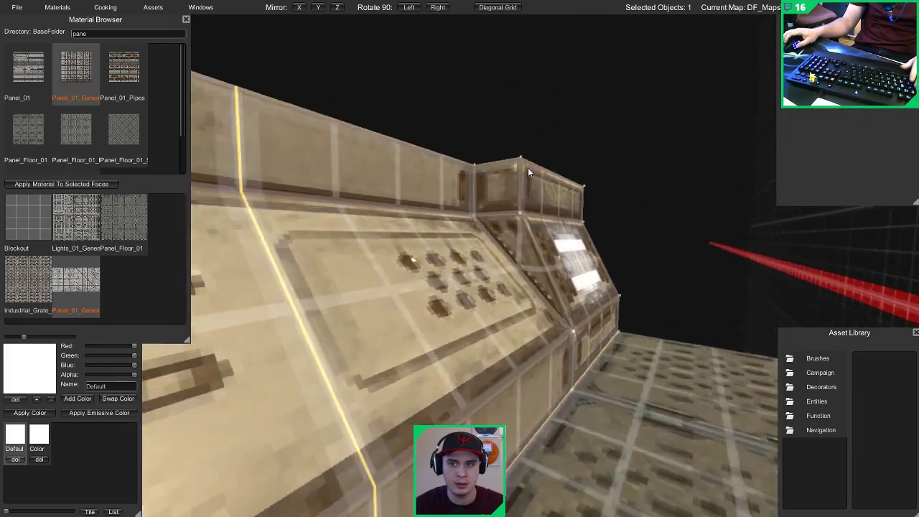
{"action": "key", "text": "w"}
{"action": "key", "text": "s"}
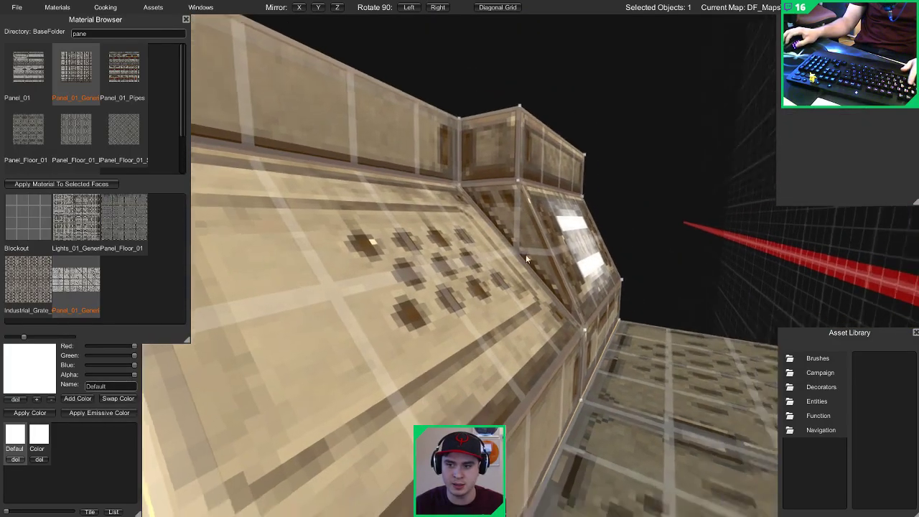
{"action": "right_click_drag", "start_coordinate": [526, 257], "coordinate": [506, 264]}
{"action": "key", "text": "d"}
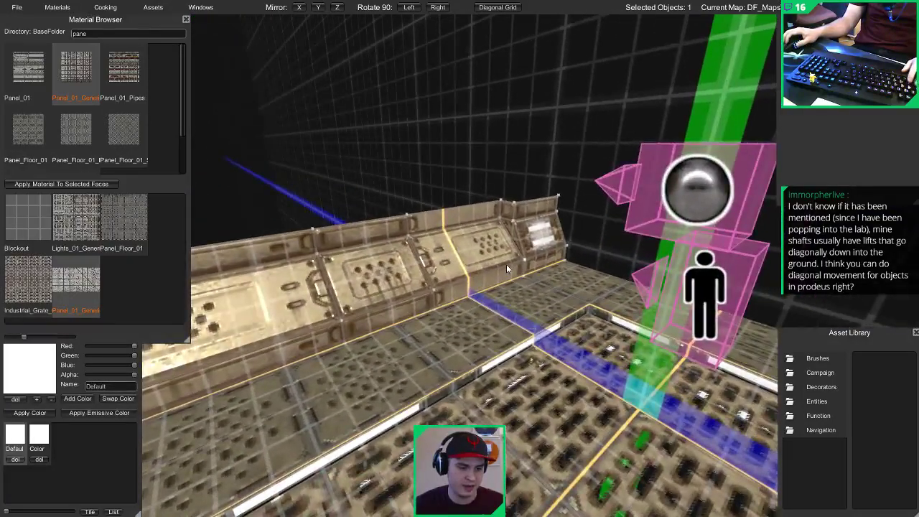
{"action": "key", "text": "s"}
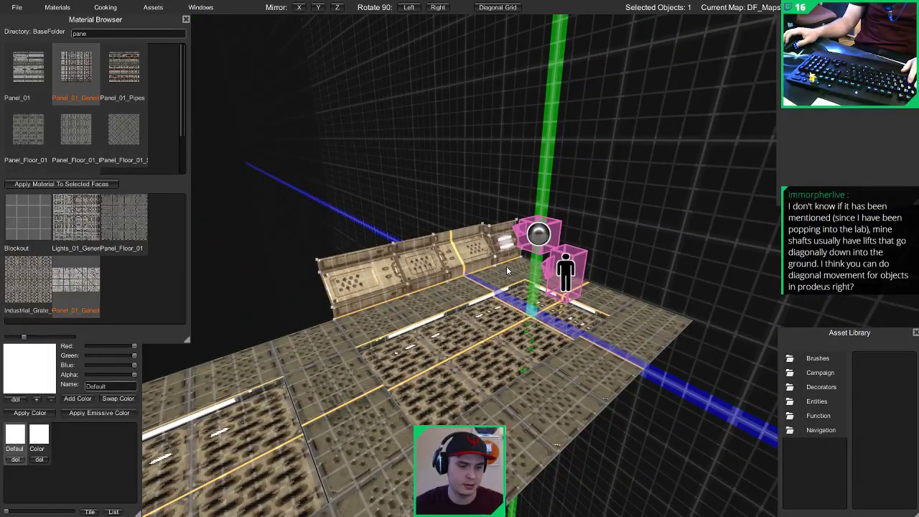
{"action": "key", "text": "w"}
{"action": "right_click_drag", "start_coordinate": [506, 267], "coordinate": [450, 253]}
{"action": "key", "text": "s"}
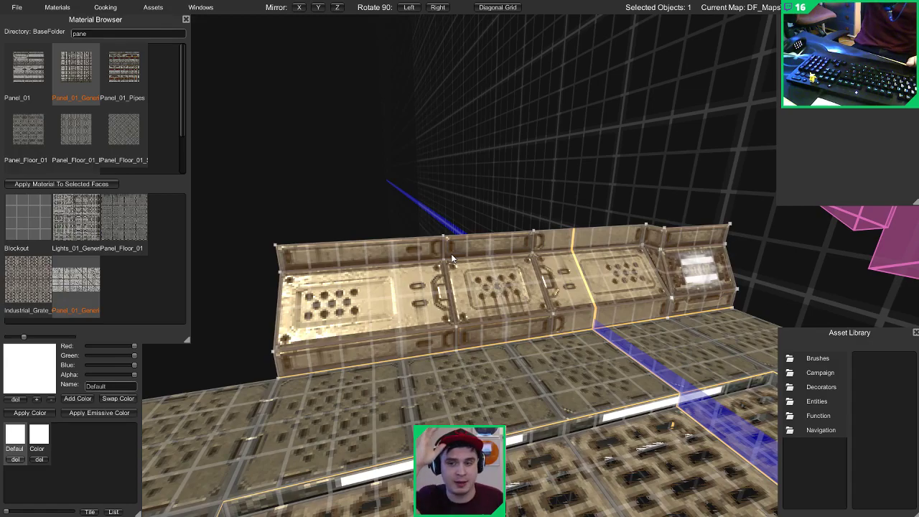
{"action": "right_click_drag", "start_coordinate": [458, 199], "coordinate": [558, 201]}
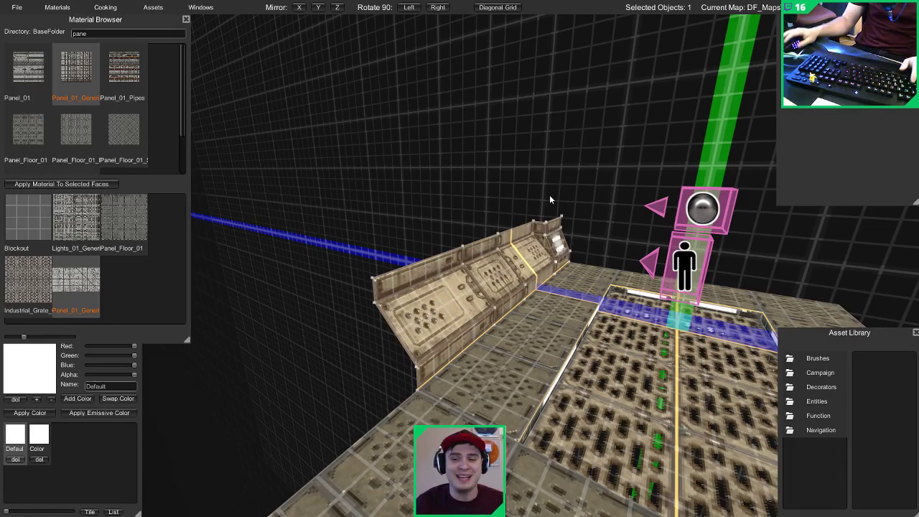
Step: Select the two outer faces of the upper strip, leaving out the middle section
{"action": "key", "text": "w"}
{"action": "right_click_drag", "start_coordinate": [549, 194], "coordinate": [404, 224]}
{"action": "key", "text": "d"}
{"action": "key", "text": "s"}
{"action": "key", "text": "a"}
{"action": "left_click", "coordinate": [413, 220]}
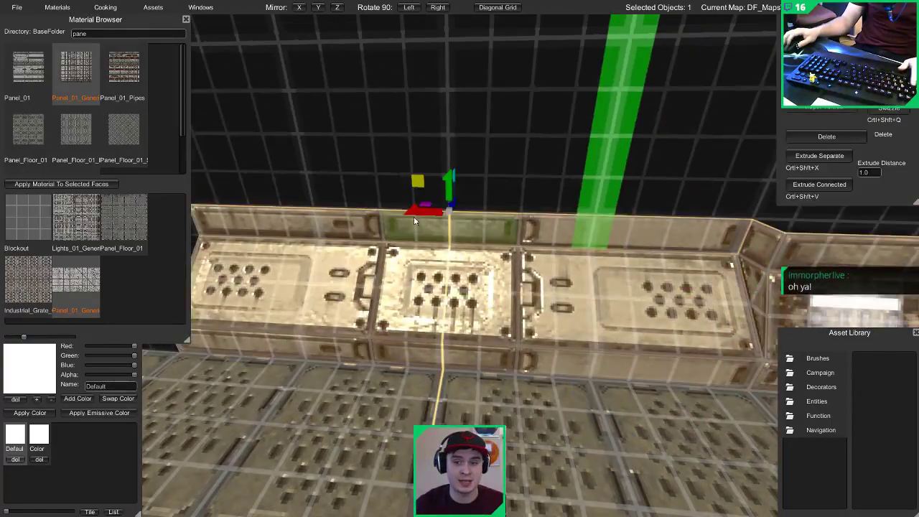
{"action": "left_click", "coordinate": [334, 221]}
{"action": "left_click", "coordinate": [572, 223], "text": "shift"}
{"action": "key", "text": "s"}
{"action": "right_click_drag", "start_coordinate": [572, 222], "coordinate": [622, 213]}
{"action": "key", "text": "w"}
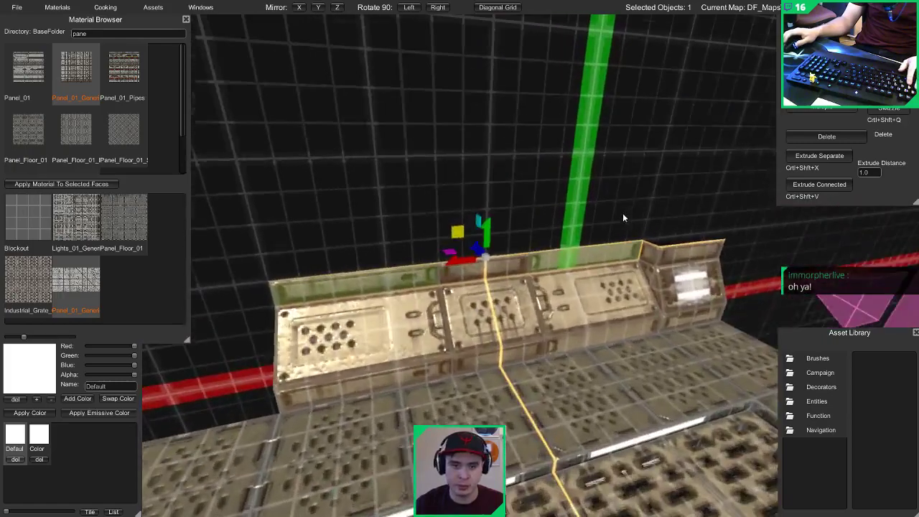
Step: Browse the panel materials, including Panel_01_Pipes and the ribbed panel, for a texture suited to the upper strip
{"action": "scroll", "coordinate": [82, 168], "scroll_direction": "down", "scroll_amount": 1}
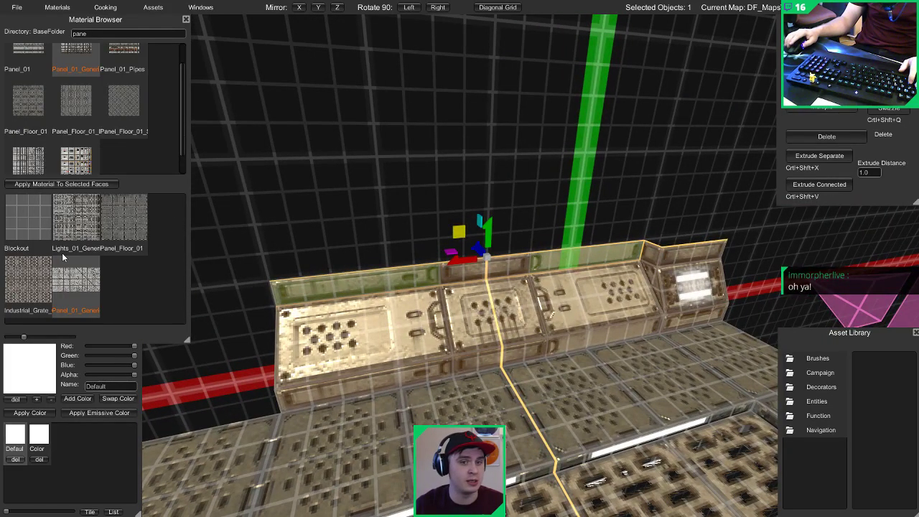
{"action": "scroll", "coordinate": [89, 89], "scroll_direction": "down", "scroll_amount": 1}
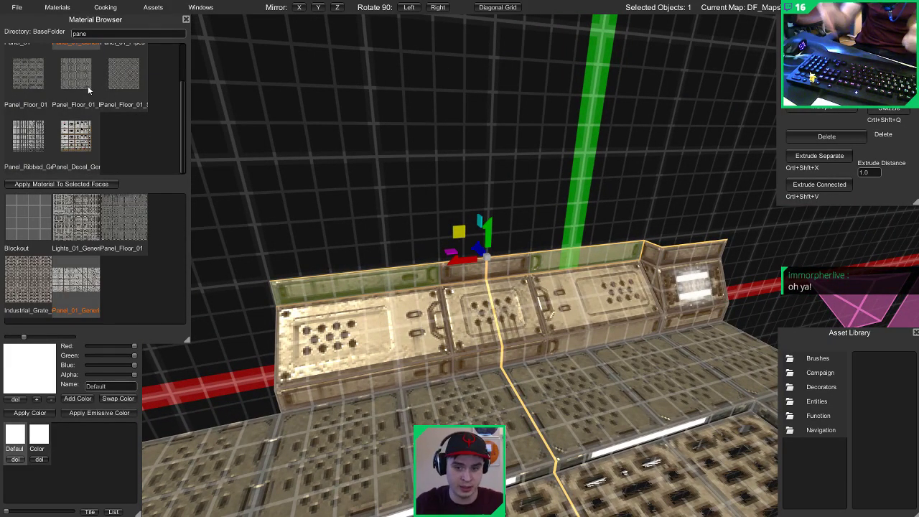
{"action": "scroll", "coordinate": [115, 79], "scroll_direction": "up", "scroll_amount": 2}
{"action": "left_click", "coordinate": [143, 66]}
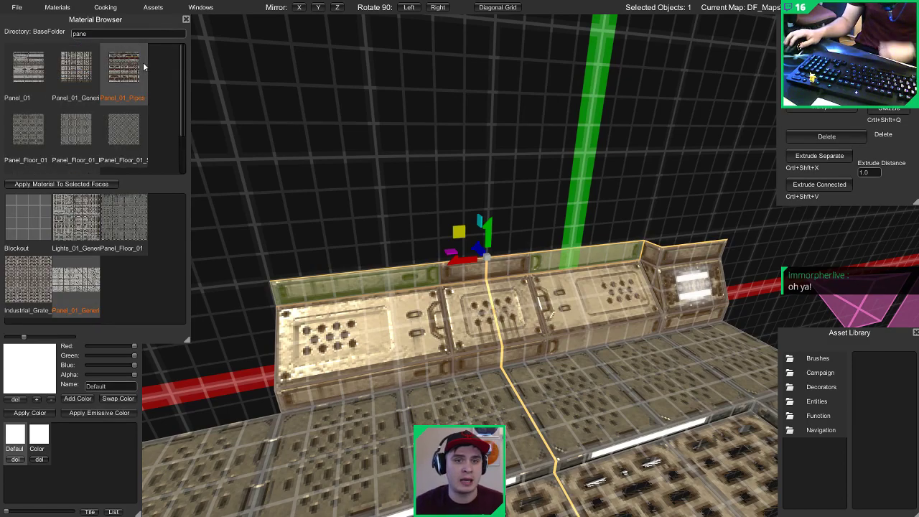
{"action": "scroll", "coordinate": [43, 137], "scroll_direction": "down", "scroll_amount": 2}
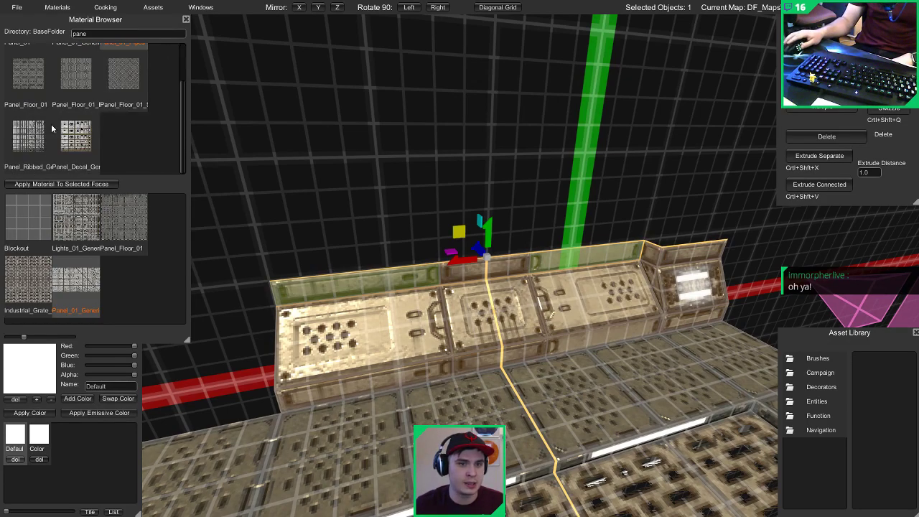
{"action": "left_click", "coordinate": [36, 133]}
Step: Replace the material search text with "trim"
{"action": "left_click", "coordinate": [98, 34]}
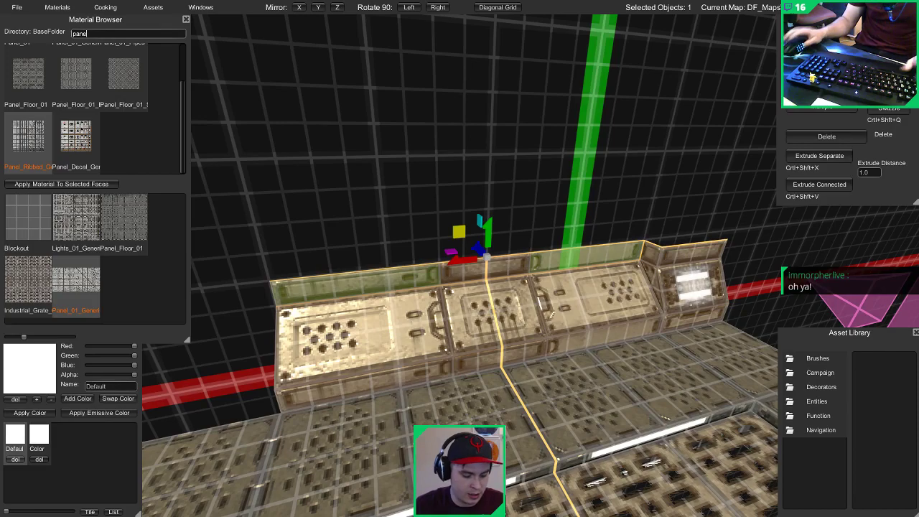
{"action": "key", "text": "BackSpace"}
{"action": "key", "text": "BackSpace"}
{"action": "key", "text": "BackSpace"}
{"action": "key", "text": "BackSpace"}
{"action": "type", "text": "trim"}
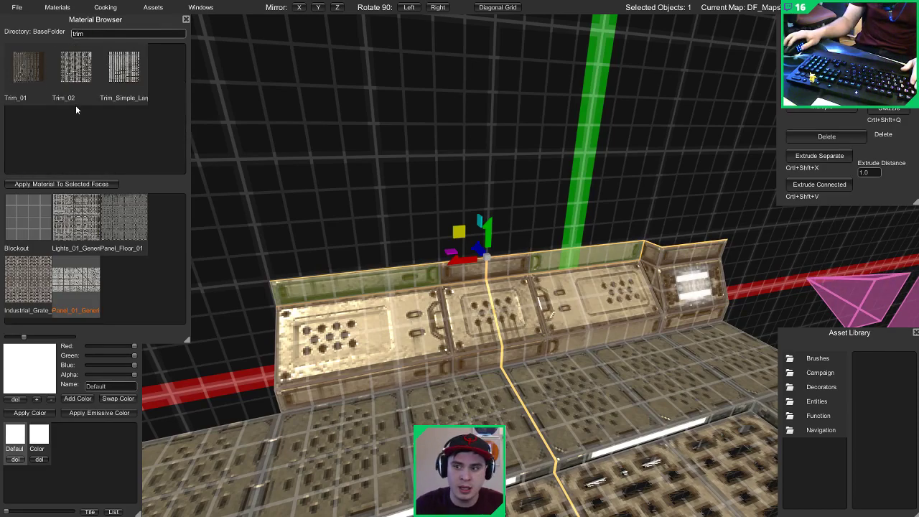
Step: Add the Trim_01 material to the map's materials and apply it to the two outer faces of the upper strip
{"action": "left_click", "coordinate": [62, 77]}
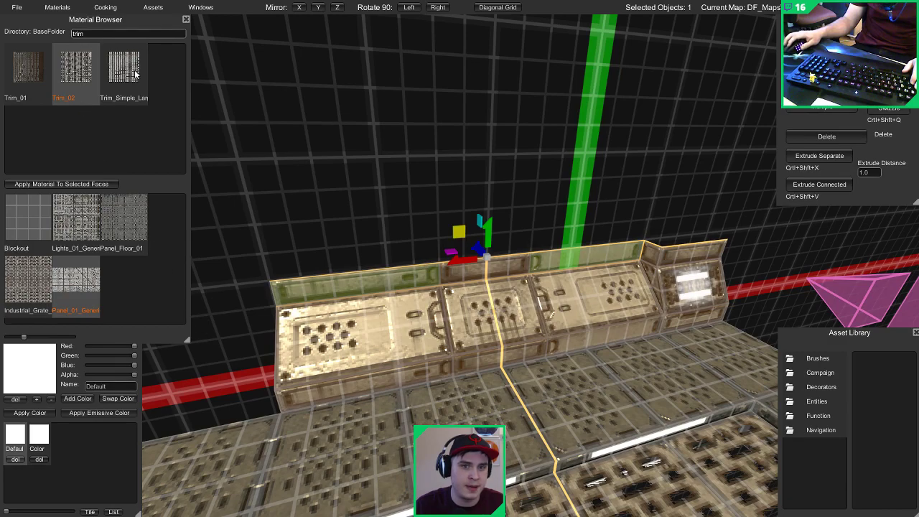
{"action": "left_click", "coordinate": [33, 63]}
{"action": "double_click", "coordinate": [33, 73]}
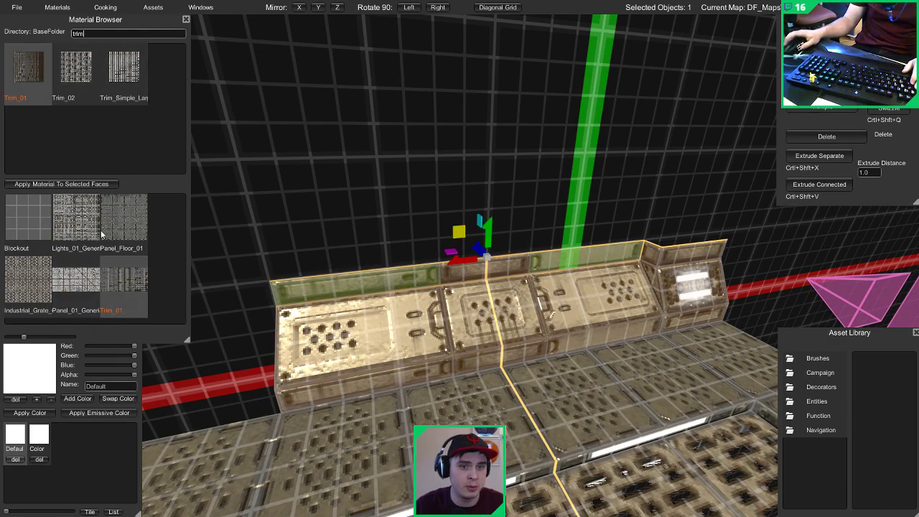
{"action": "left_click", "coordinate": [109, 184]}
{"action": "left_click", "coordinate": [246, 224]}
{"action": "right_click_drag", "start_coordinate": [246, 224], "coordinate": [287, 261]}
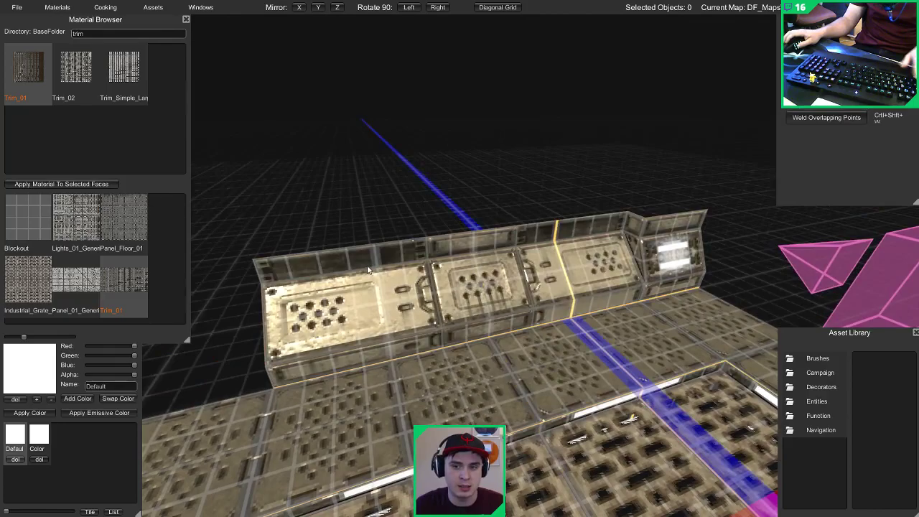
Step: Pull the middle section of the wall forward toward the floor so it stands out from its neighbouring sections
{"action": "key", "text": "Tab"}
{"action": "key", "text": "Tab"}
{"action": "right_click_drag", "start_coordinate": [371, 269], "coordinate": [423, 289]}
{"action": "left_click", "coordinate": [424, 293]}
{"action": "key", "text": "3"}
{"action": "left_click", "coordinate": [424, 293]}
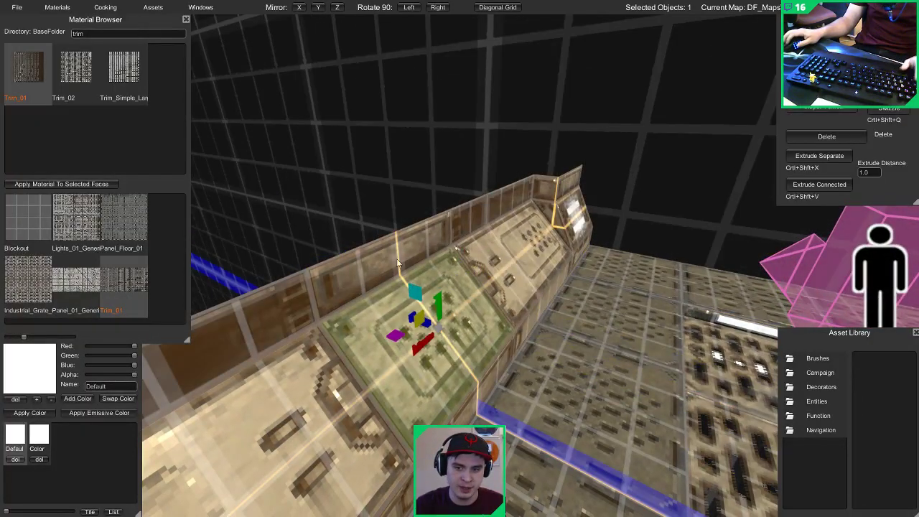
{"action": "left_click", "coordinate": [396, 251]}
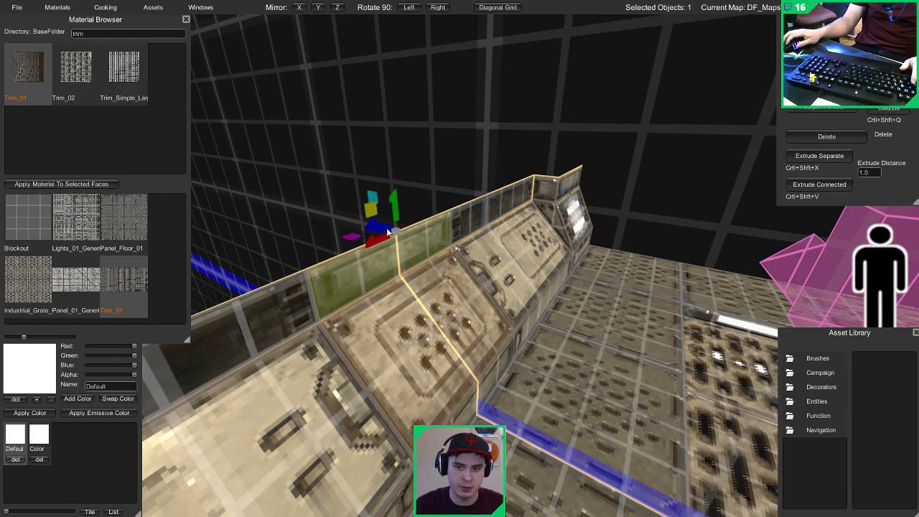
{"action": "left_click_drag", "start_coordinate": [388, 231], "coordinate": [404, 241]}
{"action": "right_click_drag", "start_coordinate": [404, 241], "coordinate": [400, 303]}
Step: Extrude the side edges of the middle wall section back to the adjoining sections to form its side faces
{"action": "key", "text": "2"}
{"action": "left_click", "coordinate": [416, 282]}
{"action": "right_click_drag", "start_coordinate": [146, 292], "coordinate": [479, 315]}
{"action": "left_click", "coordinate": [434, 313], "text": "shift"}
{"action": "left_click", "coordinate": [430, 340], "text": "shift"}
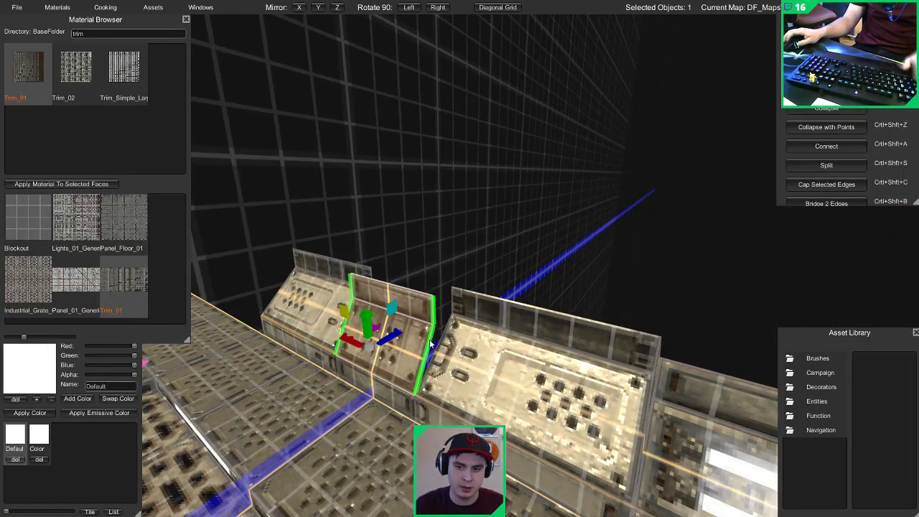
{"action": "left_click_drag", "start_coordinate": [386, 339], "coordinate": [424, 319], "text": "shift"}
{"action": "key", "text": "1"}
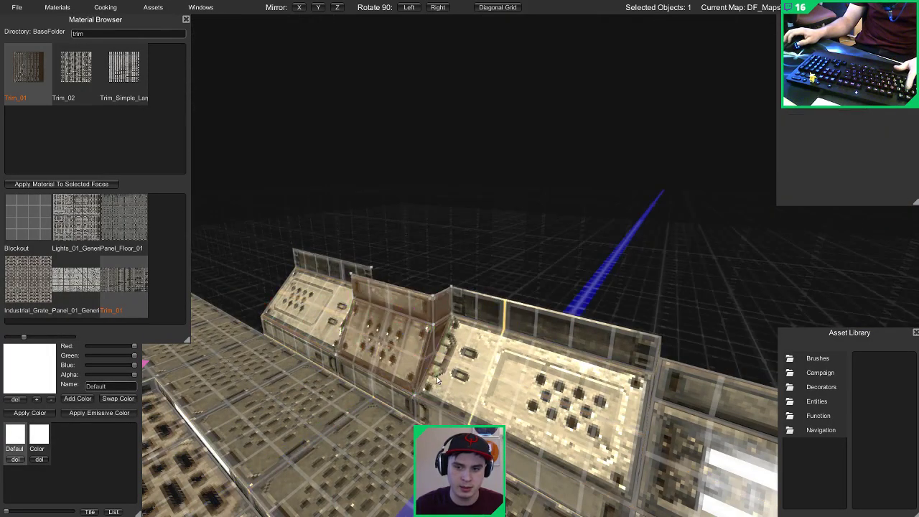
{"action": "left_click", "coordinate": [437, 377]}
{"action": "right_click_drag", "start_coordinate": [439, 379], "coordinate": [430, 350]}
{"action": "key", "text": "Escape"}
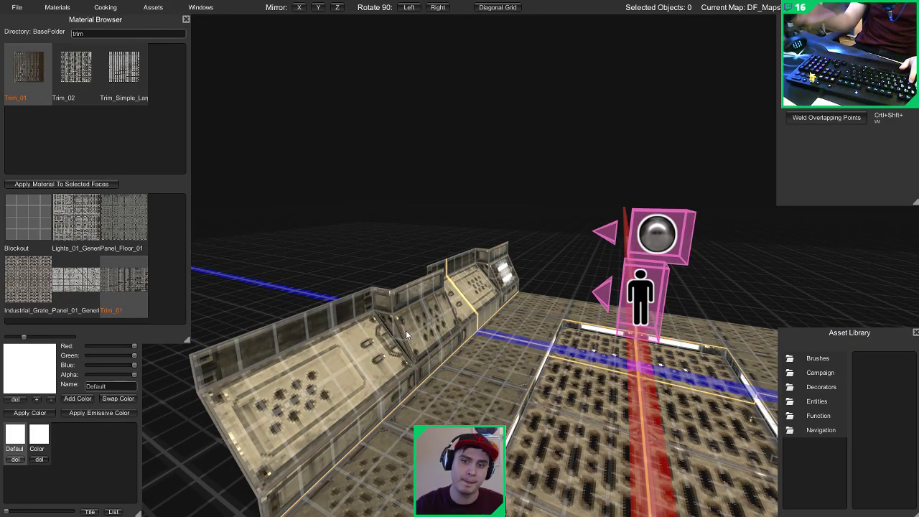
Step: Apply Trim_01 to the upper faces of the middle wall section, the corner piece and the light panel section
{"action": "right_click_drag", "start_coordinate": [405, 335], "coordinate": [376, 331]}
{"action": "left_click", "coordinate": [364, 340]}
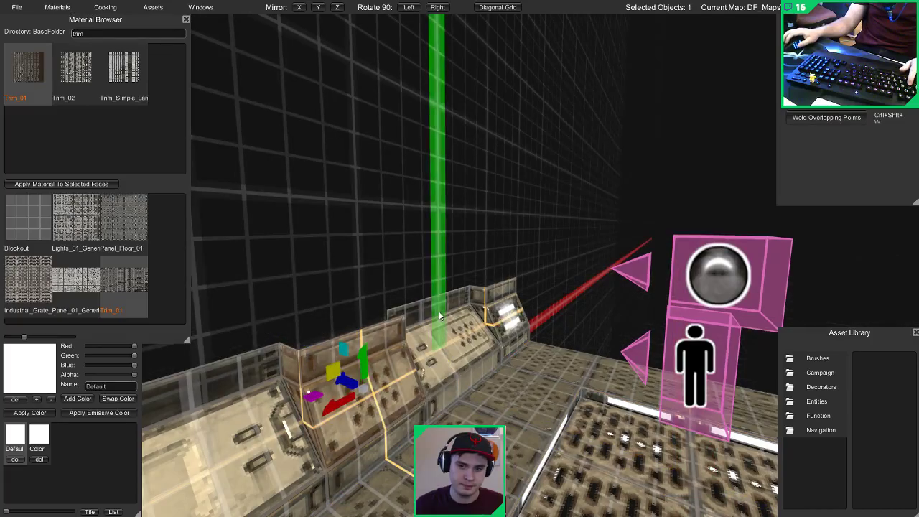
{"action": "key", "text": "1"}
{"action": "key", "text": "3"}
{"action": "left_click", "coordinate": [348, 348]}
{"action": "right_click_drag", "start_coordinate": [347, 348], "coordinate": [466, 310]}
{"action": "key", "text": "1"}
{"action": "left_click", "coordinate": [470, 309], "text": "shift"}
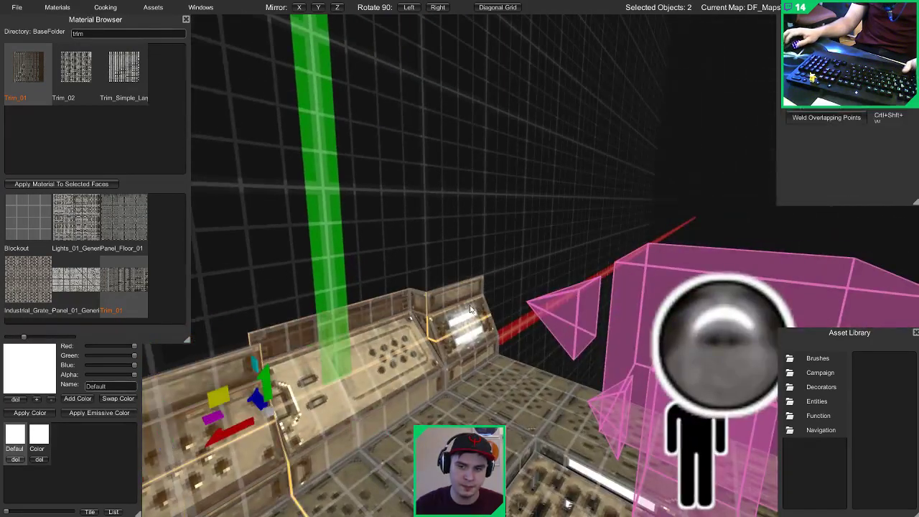
{"action": "key", "text": "3"}
{"action": "right_click_drag", "start_coordinate": [414, 299], "coordinate": [236, 309]}
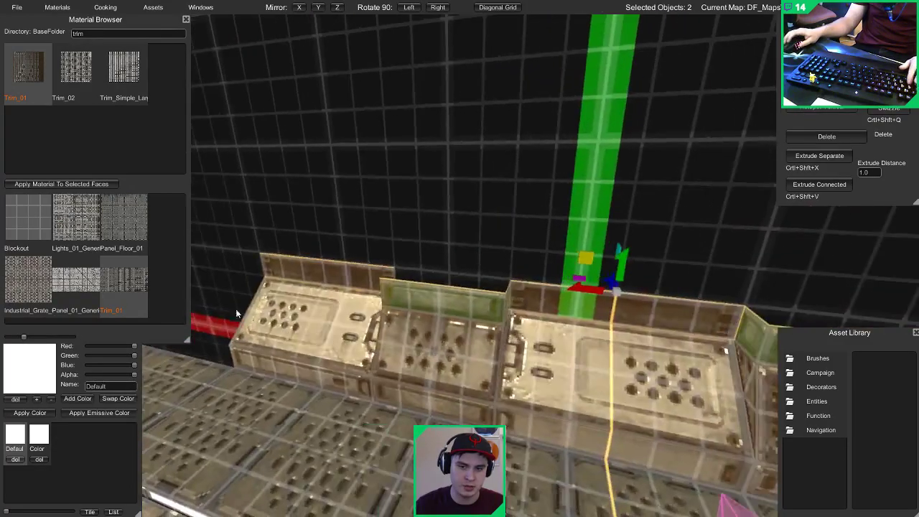
{"action": "left_click", "coordinate": [71, 185]}
{"action": "right_click_drag", "start_coordinate": [352, 226], "coordinate": [549, 248]}
{"action": "key", "text": "s"}
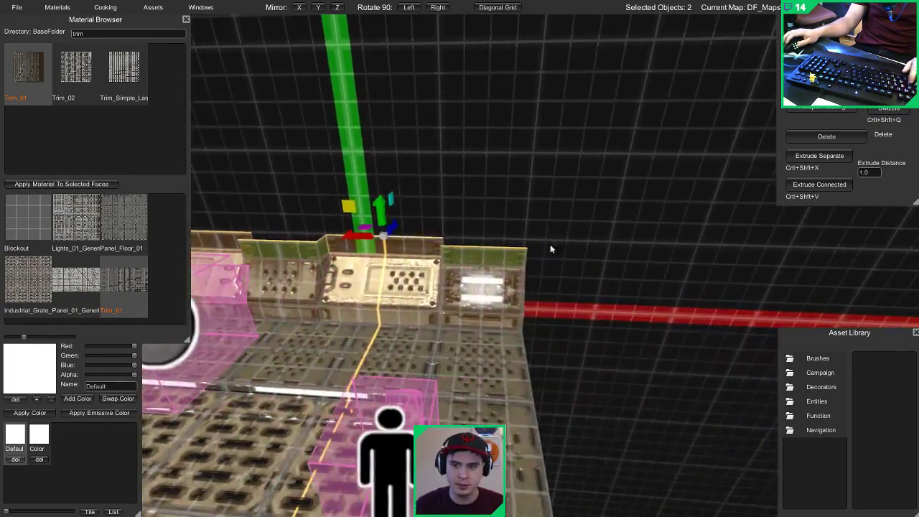
Step: Copy the light panel section to the opposite end of the wall beside the outer panel section
{"action": "left_click_drag", "start_coordinate": [584, 214], "coordinate": [433, 368]}
{"action": "right_click_drag", "start_coordinate": [432, 368], "coordinate": [443, 361]}
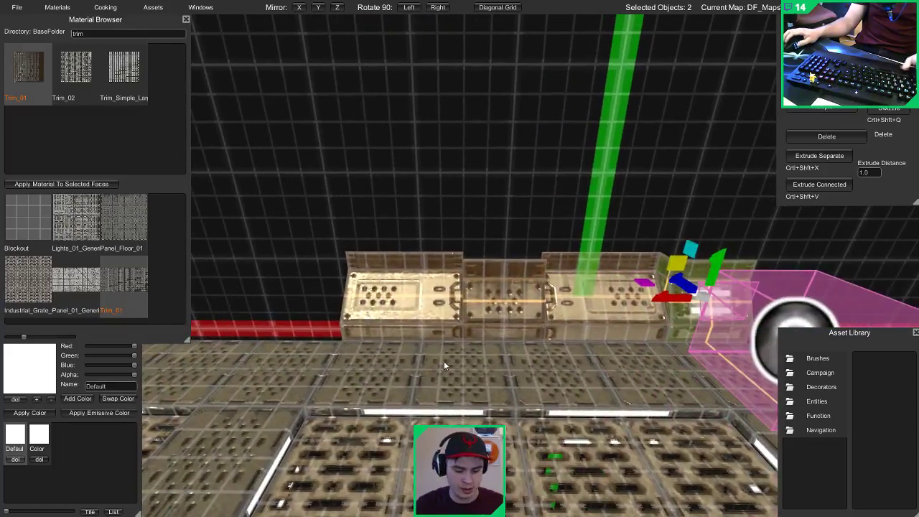
{"action": "left_click_drag", "start_coordinate": [666, 295], "coordinate": [266, 288]}
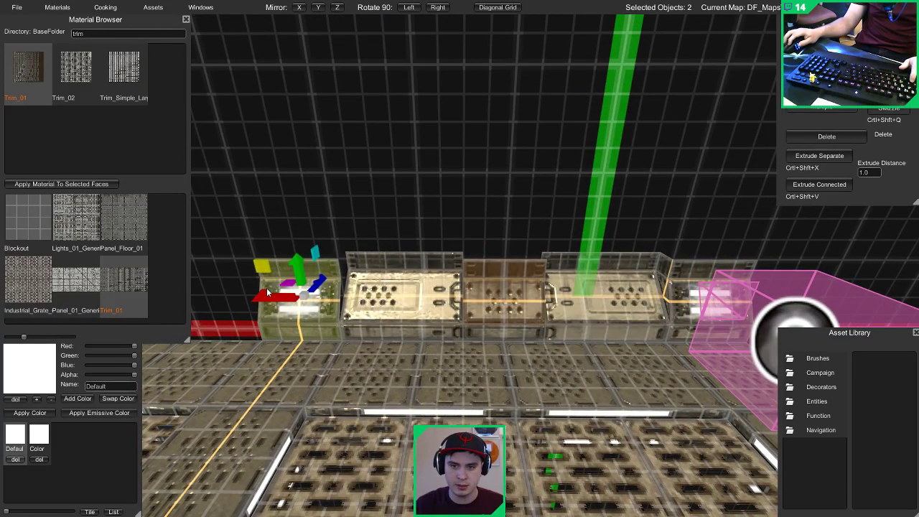
{"action": "key", "text": "a"}
{"action": "right_click_drag", "start_coordinate": [267, 288], "coordinate": [423, 331]}
{"action": "right_click_drag", "start_coordinate": [402, 284], "coordinate": [334, 313]}
{"action": "key", "text": "1"}
{"action": "key", "text": "s"}
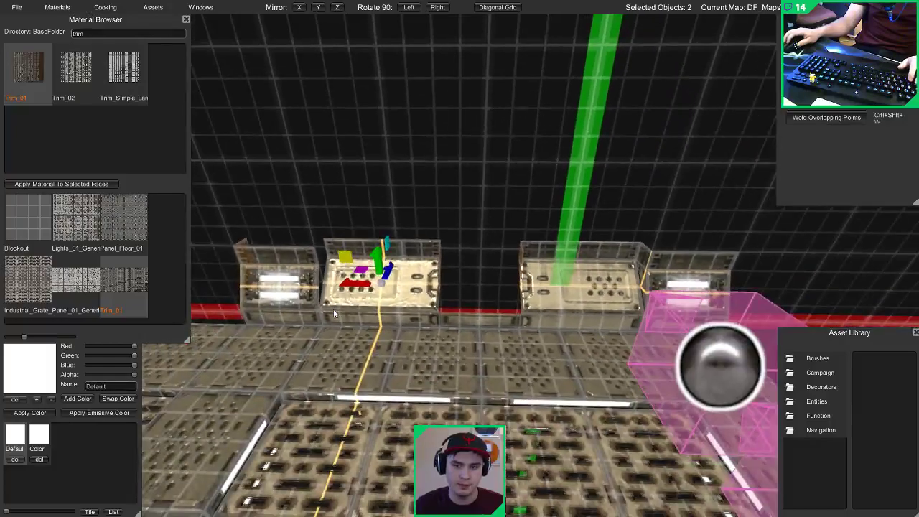
Step: Move the side piece from the light panel section's outer end to the joint with the neighbouring panel section
{"action": "key", "text": "a"}
{"action": "key", "text": "b"}
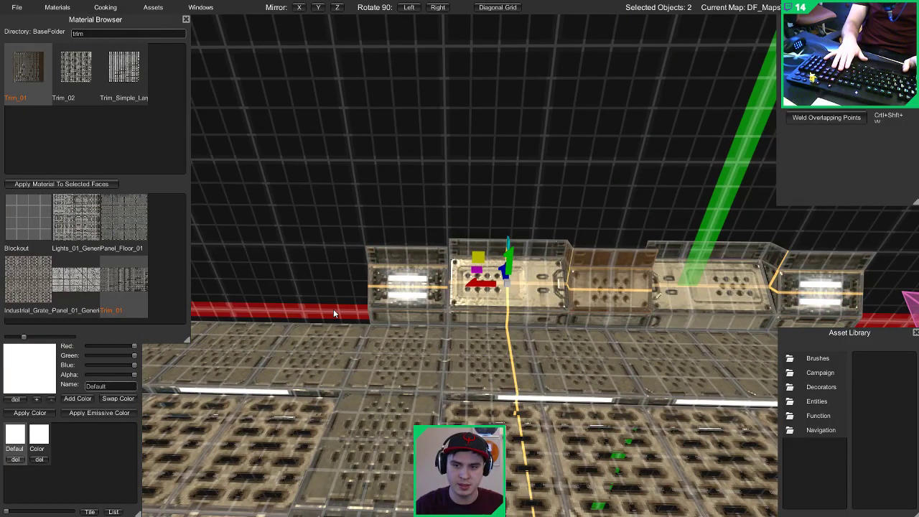
{"action": "right_click_drag", "start_coordinate": [333, 309], "coordinate": [369, 309]}
{"action": "key", "text": "w"}
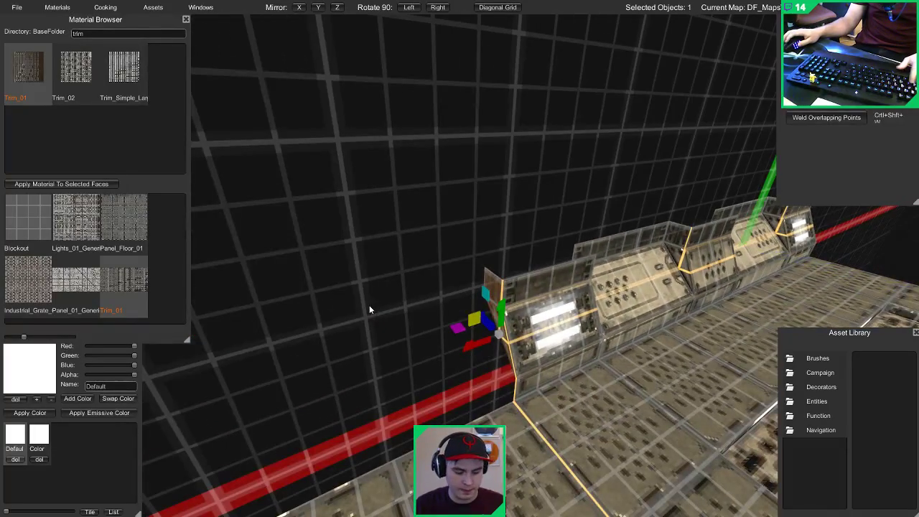
{"action": "left_click_drag", "start_coordinate": [478, 347], "coordinate": [574, 320]}
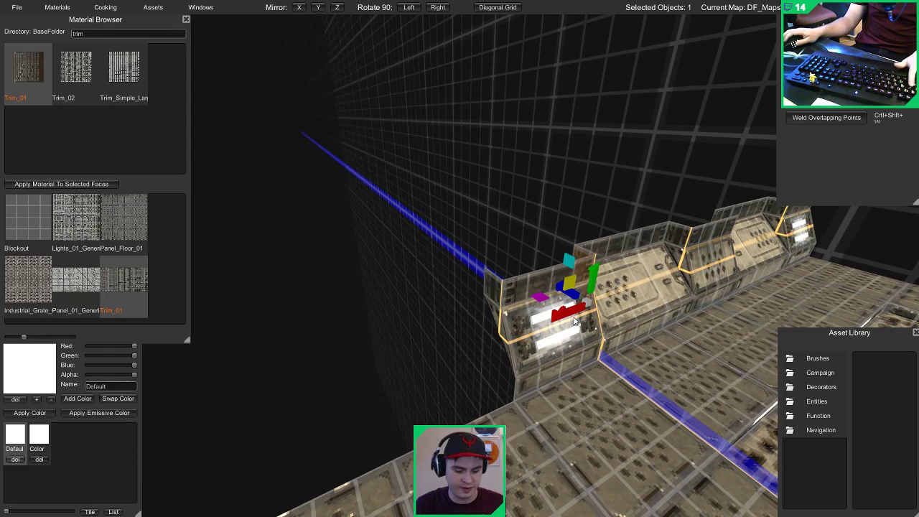
{"action": "right_click_drag", "start_coordinate": [577, 309], "coordinate": [302, 309]}
{"action": "key", "text": "Escape"}
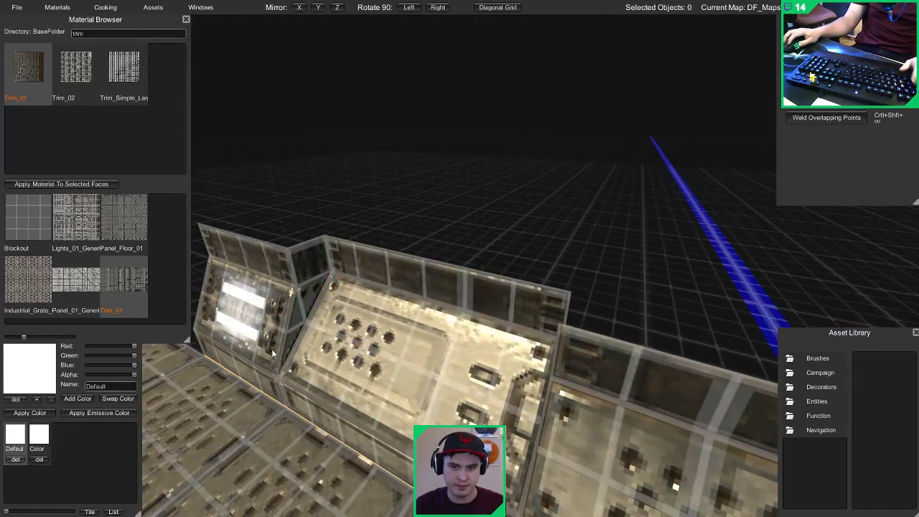
Step: Try deleting the middle wall section between the two panel sections
{"action": "right_click_drag", "start_coordinate": [272, 350], "coordinate": [545, 278]}
{"action": "left_click", "coordinate": [544, 279]}
{"action": "key", "text": "Delete"}
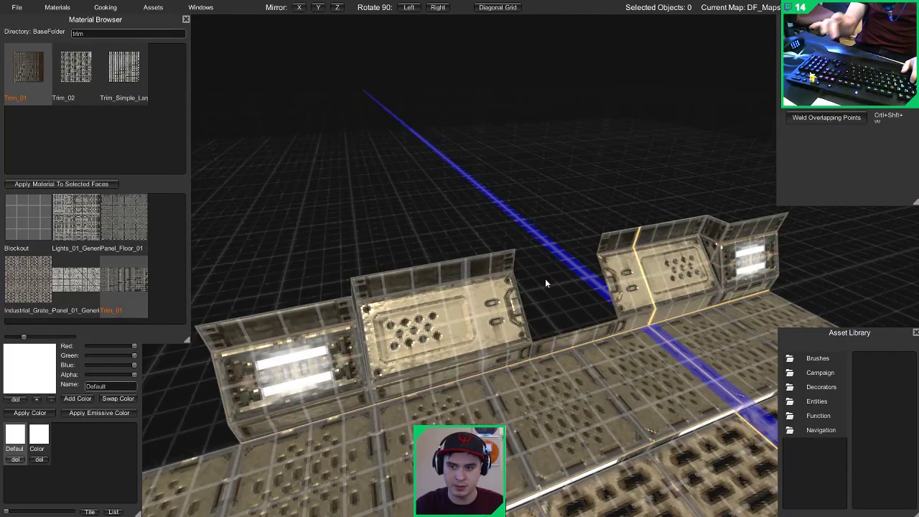
{"action": "key", "text": "ctrl+z"}
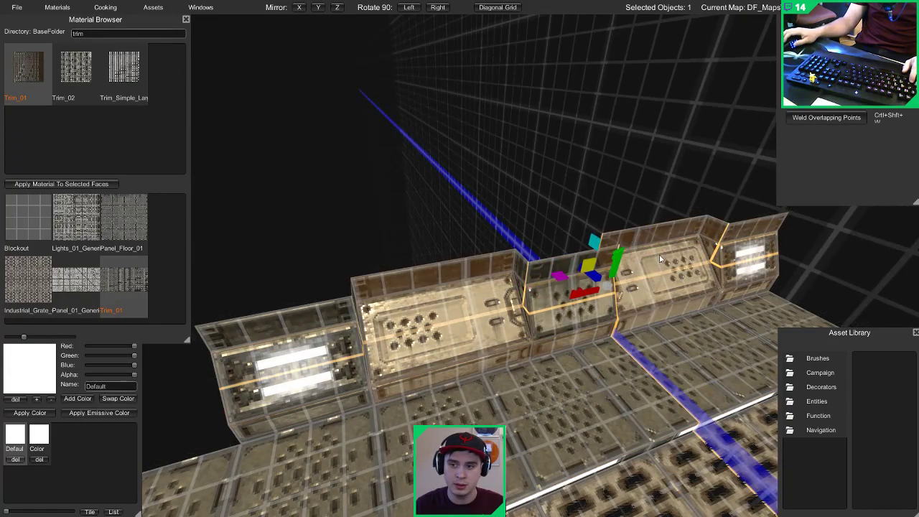
Step: Join the side piece to the adjacent light panel section and weld their overlapping points
{"action": "left_click_drag", "start_coordinate": [629, 215], "coordinate": [621, 248]}
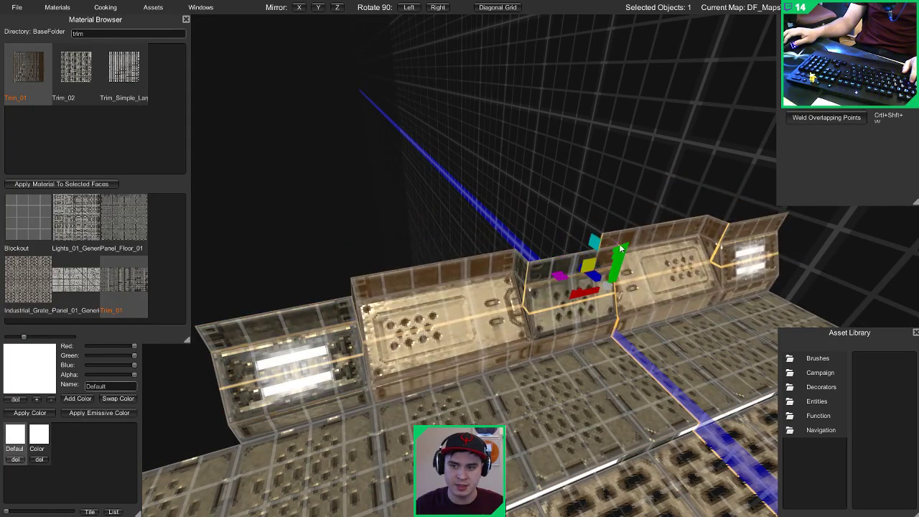
{"action": "left_click", "coordinate": [540, 294]}
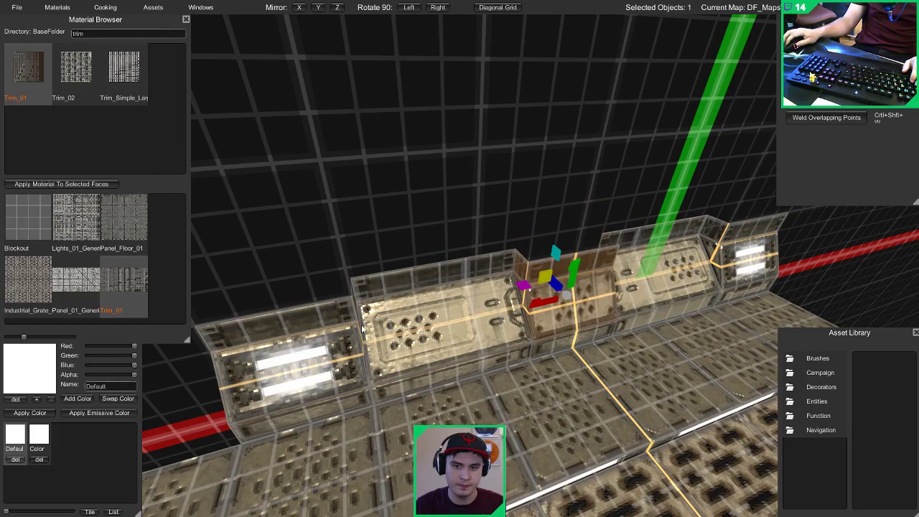
{"action": "right_click_drag", "start_coordinate": [362, 329], "coordinate": [290, 307]}
{"action": "left_click", "coordinate": [286, 307]}
{"action": "mouse_move", "coordinate": [275, 293]}
{"action": "left_mouse_down"}
{"action": "mouse_move", "coordinate": [282, 259]}
{"action": "mouse_move", "coordinate": [287, 307]}
{"action": "left_mouse_up"}
{"action": "left_click", "coordinate": [208, 357]}
{"action": "right_click_drag", "start_coordinate": [208, 358], "coordinate": [373, 327]}
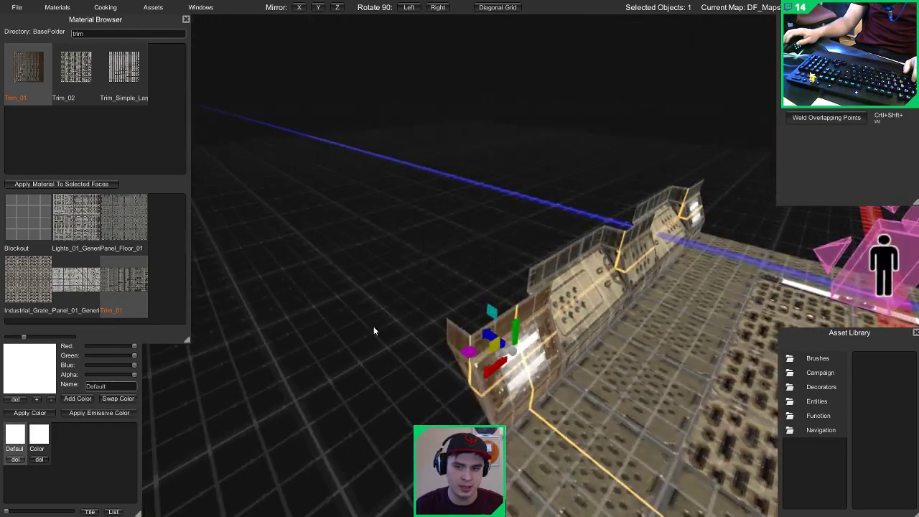
{"action": "mouse_move", "coordinate": [517, 335]}
{"action": "left_mouse_down"}
{"action": "mouse_move", "coordinate": [521, 294]}
{"action": "mouse_move", "coordinate": [517, 335]}
{"action": "left_mouse_up"}
{"action": "right_click_drag", "start_coordinate": [517, 335], "coordinate": [374, 287]}
{"action": "left_click", "coordinate": [374, 288], "text": "shift"}
{"action": "right_click_drag", "start_coordinate": [379, 243], "coordinate": [528, 257]}
{"action": "left_click", "coordinate": [800, 116]}
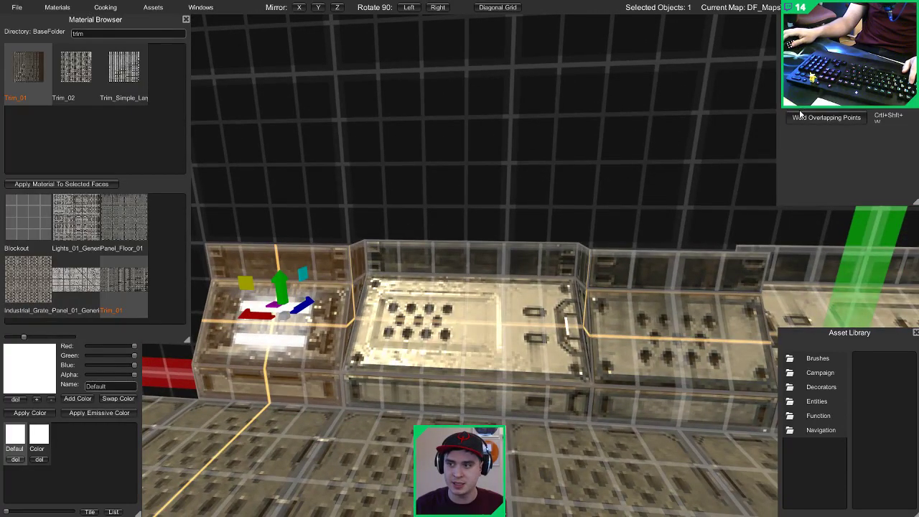
{"action": "right_click_drag", "start_coordinate": [654, 141], "coordinate": [338, 193]}
{"action": "left_click_drag", "start_coordinate": [386, 193], "coordinate": [666, 309]}
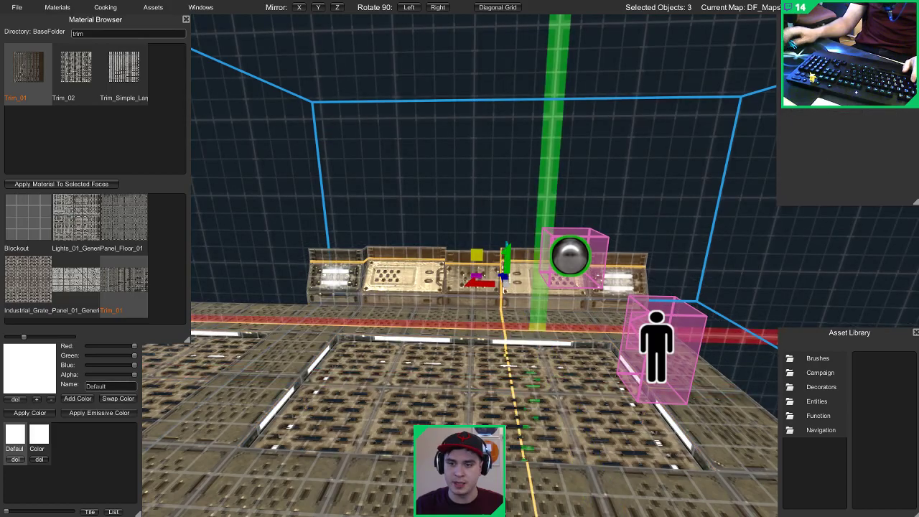
{"action": "key", "text": "w"}
{"action": "right_click_drag", "start_coordinate": [680, 128], "coordinate": [702, 111]}
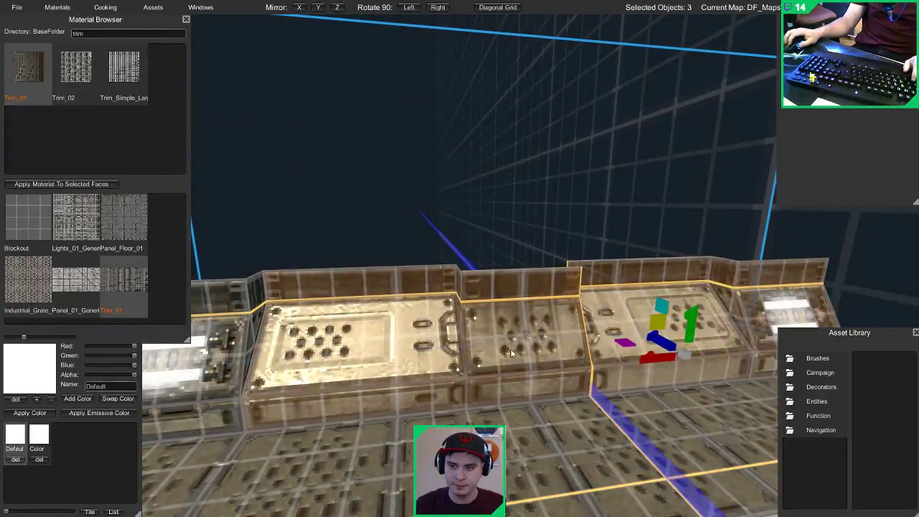
{"action": "key", "text": "Escape"}
Step: Join the two panel sections, the middle section and the light panel at the opposite end into one wall object
{"action": "left_click", "coordinate": [468, 320]}
{"action": "left_click", "coordinate": [298, 301], "text": "shift"}
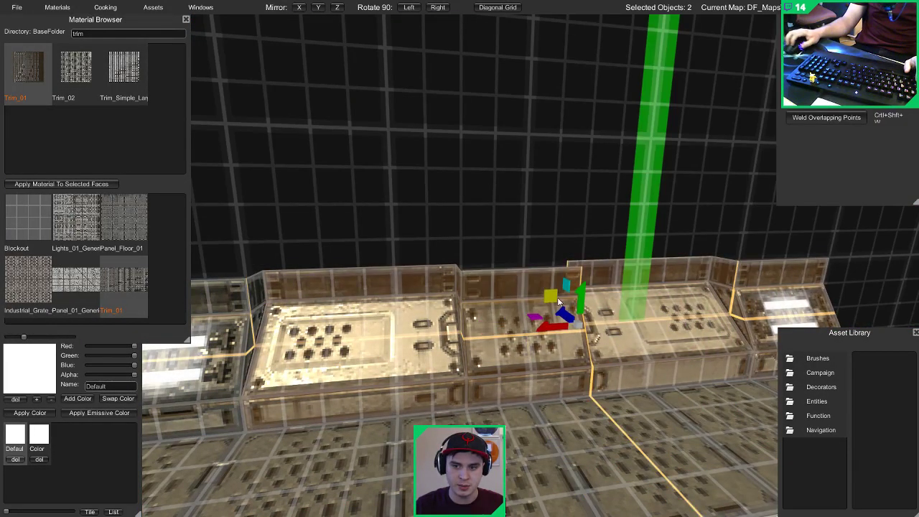
{"action": "left_click", "coordinate": [507, 313]}
{"action": "left_click", "coordinate": [669, 301], "text": "shift"}
{"action": "key", "text": "a"}
{"action": "right_click_drag", "start_coordinate": [669, 301], "coordinate": [553, 264]}
{"action": "key", "text": "w"}
{"action": "key", "text": "d"}
{"action": "key", "text": "a"}
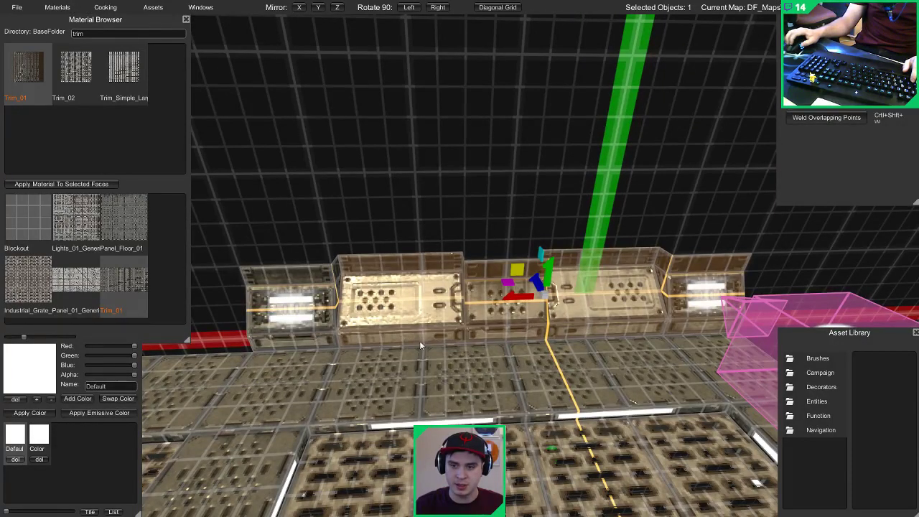
Step: Set the texture alignment of all faces of the joined wall to Locked
{"action": "left_click", "coordinate": [572, 315]}
{"action": "left_click", "coordinate": [831, 109]}
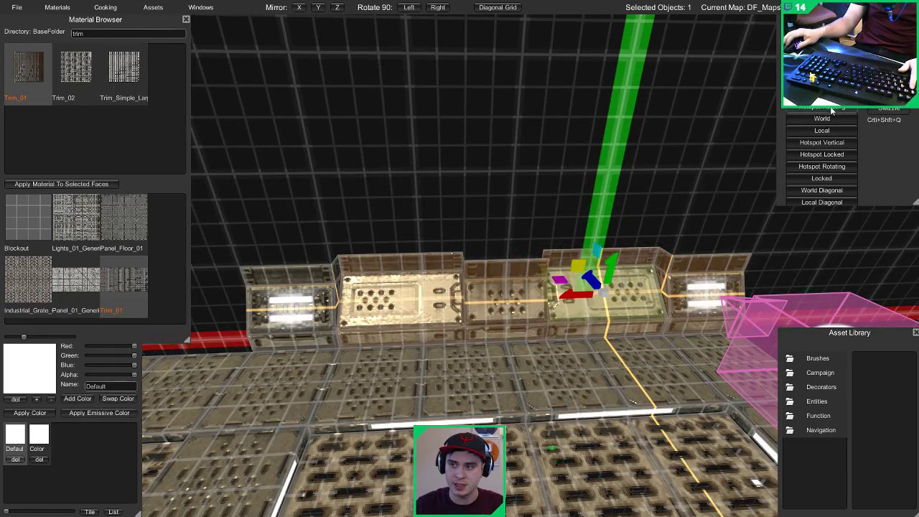
{"action": "left_click", "coordinate": [799, 176]}
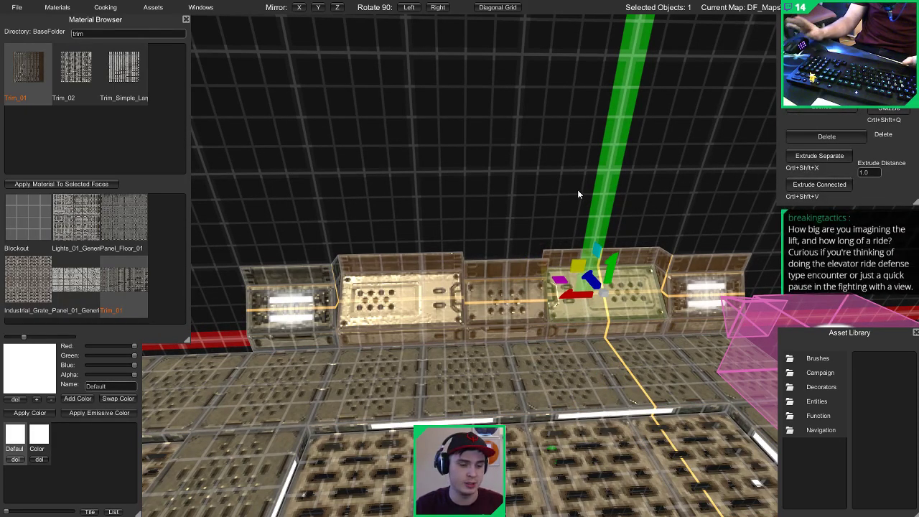
{"action": "mouse_move", "coordinate": [577, 189]}
{"action": "right_mouse_down"}
{"action": "mouse_move", "coordinate": [551, 191]}
{"action": "mouse_move", "coordinate": [583, 186]}
{"action": "right_mouse_up"}
{"action": "key", "text": "s"}
{"action": "left_click_drag", "start_coordinate": [673, 160], "coordinate": [365, 311]}
{"action": "left_click", "coordinate": [827, 108]}
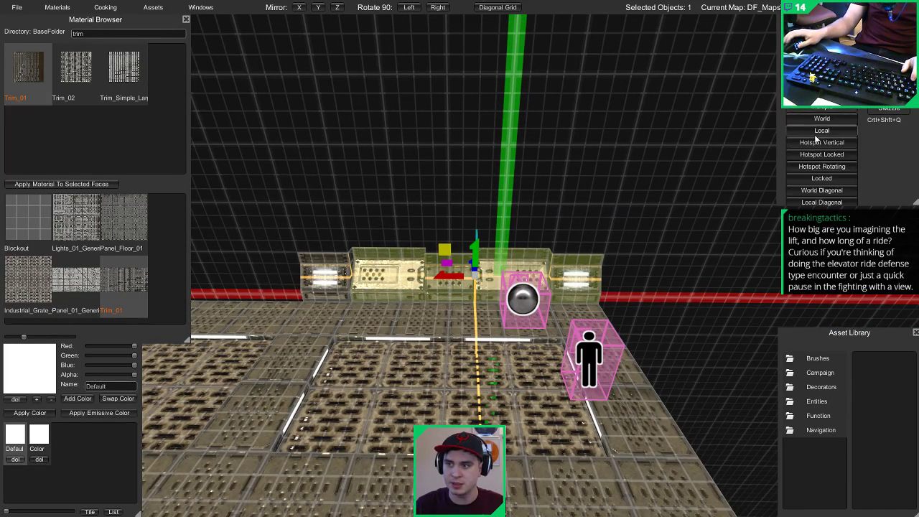
{"action": "left_click", "coordinate": [816, 185]}
Step: Make a copy of the joined wall, rotate it 90 degrees left and place it across the floor
{"action": "right_click_drag", "start_coordinate": [749, 201], "coordinate": [486, 64]}
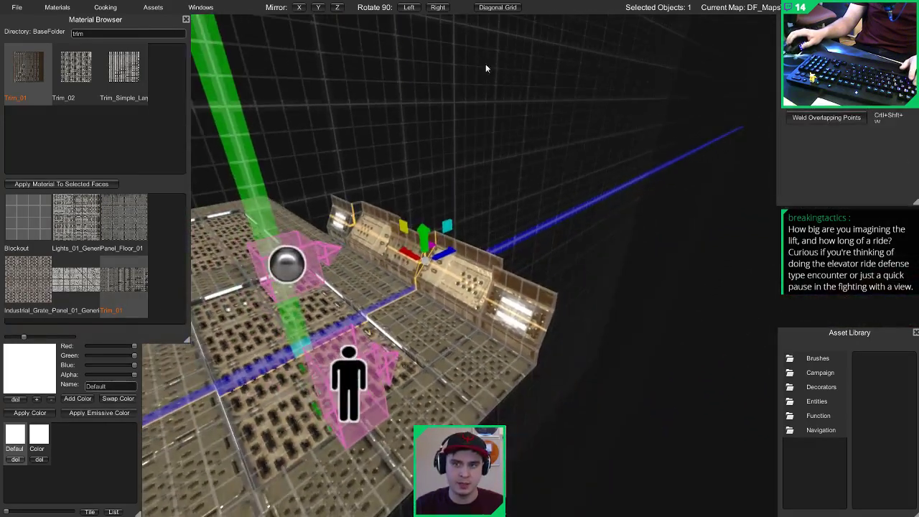
{"action": "left_click", "coordinate": [410, 7]}
{"action": "left_click_drag", "start_coordinate": [448, 258], "coordinate": [287, 322]}
{"action": "right_click_drag", "start_coordinate": [287, 322], "coordinate": [229, 305]}
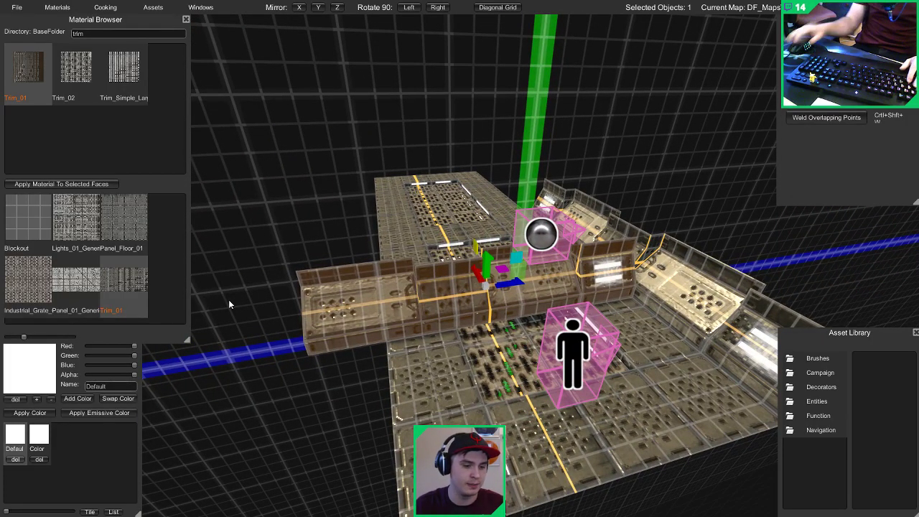
{"action": "right_click_drag", "start_coordinate": [222, 291], "coordinate": [397, 256]}
{"action": "key", "text": "a"}
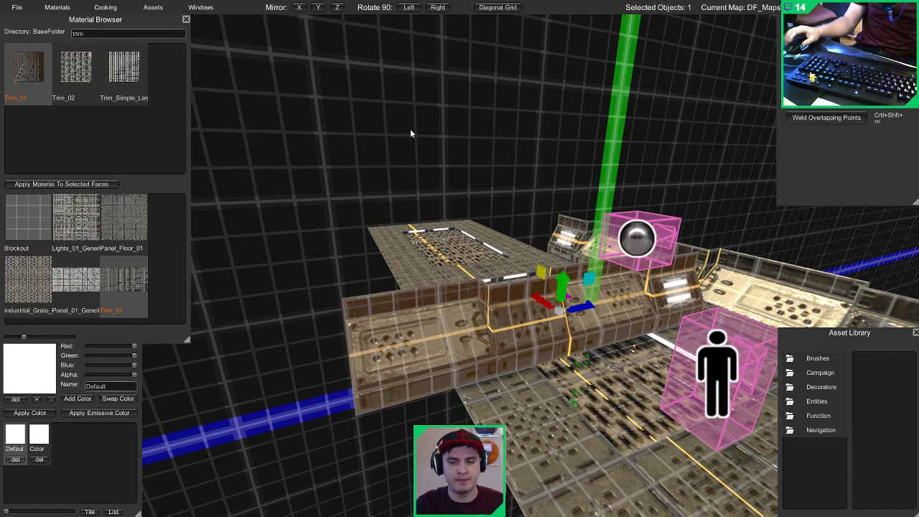
Step: Rotate the copied wall left to face the same way as the original and move it in line along the other grate
{"action": "left_click", "coordinate": [399, 9]}
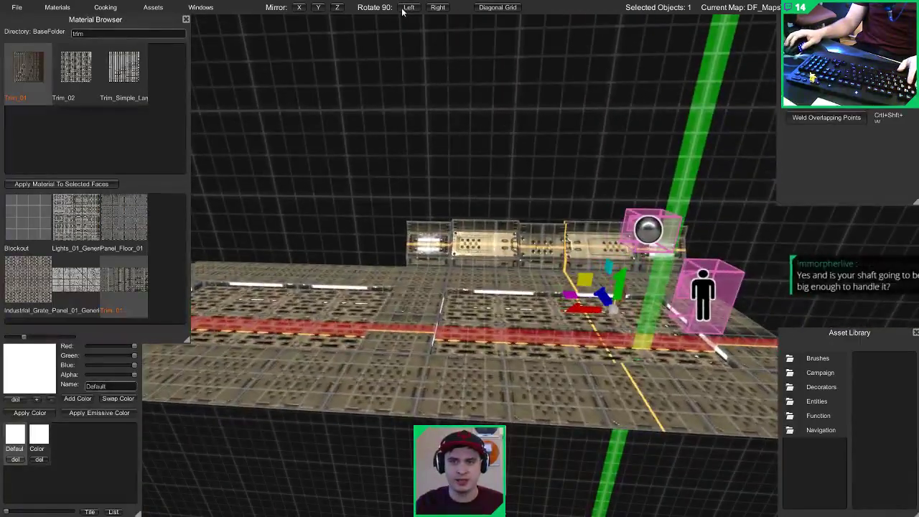
{"action": "left_click", "coordinate": [403, 10]}
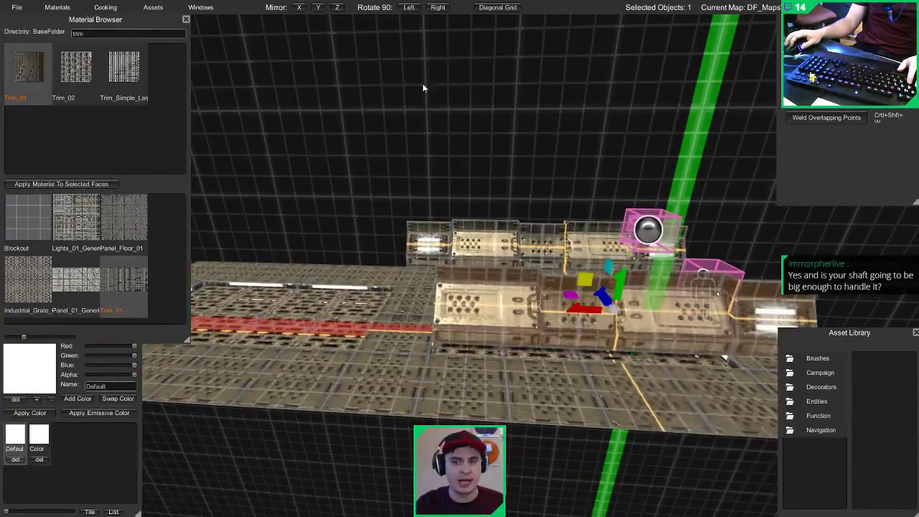
{"action": "right_click_drag", "start_coordinate": [423, 86], "coordinate": [546, 176]}
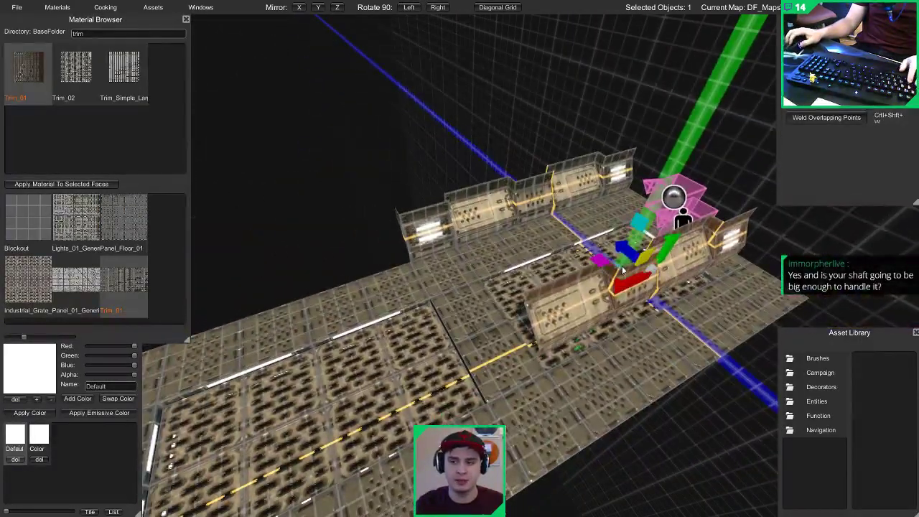
{"action": "left_click_drag", "start_coordinate": [597, 261], "coordinate": [223, 270]}
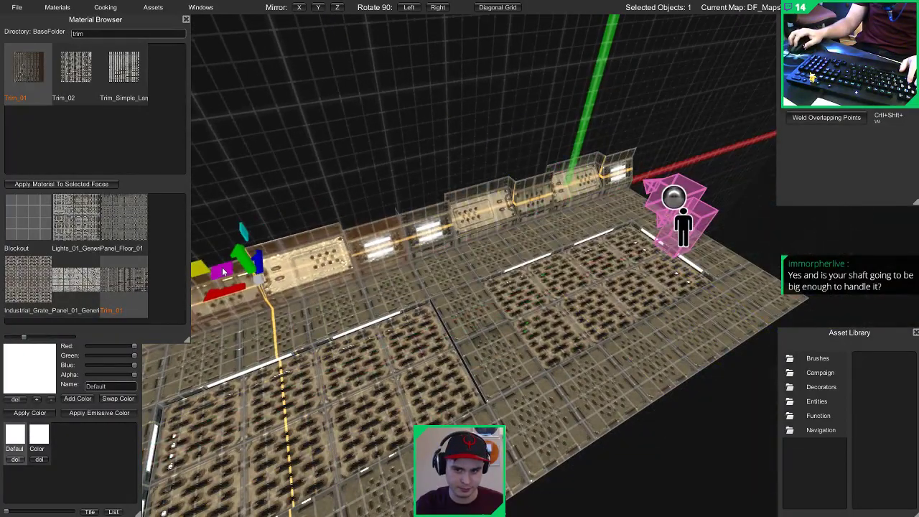
Step: Mirror the copied wall along X to put its light panel at the outer end
{"action": "right_click_drag", "start_coordinate": [300, 189], "coordinate": [459, 5]}
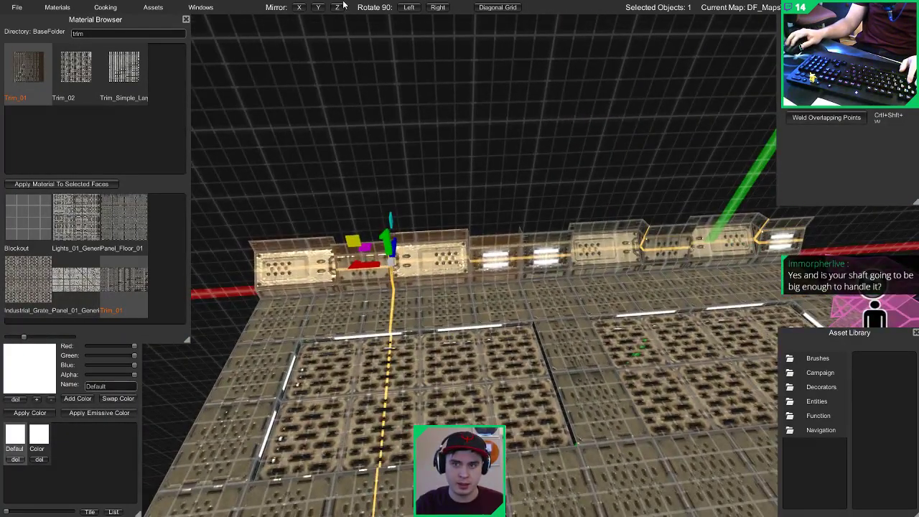
{"action": "left_click", "coordinate": [300, 10]}
{"action": "right_click_drag", "start_coordinate": [454, 117], "coordinate": [502, 100]}
{"action": "left_click", "coordinate": [501, 146]}
Step: Preview the room without editor overlays and examine the full row of wall sections along both grates
{"action": "key", "text": "Tab"}
{"action": "key", "text": "w"}
{"action": "scroll", "coordinate": [502, 100], "scroll_direction": "down", "scroll_amount": 4}
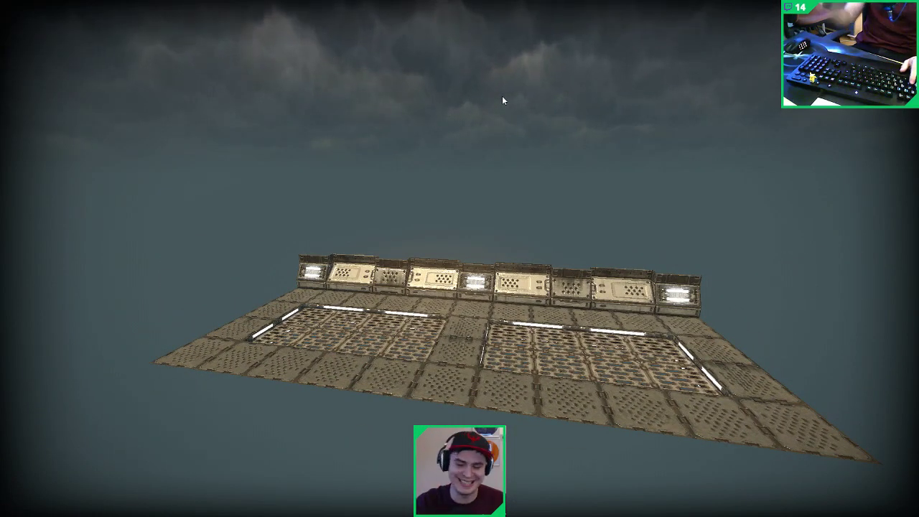
{"action": "scroll", "coordinate": [514, 114], "scroll_direction": "up", "scroll_amount": 4}
{"action": "right_click_drag", "start_coordinate": [512, 115], "coordinate": [556, 104]}
{"action": "scroll", "coordinate": [610, 95], "scroll_direction": "down", "scroll_amount": 5}
{"action": "scroll", "coordinate": [632, 89], "scroll_direction": "up", "scroll_amount": 4}
{"action": "scroll", "coordinate": [564, 130], "scroll_direction": "down", "scroll_amount": 2}
{"action": "key", "text": "Escape"}
{"action": "scroll", "coordinate": [564, 127], "scroll_direction": "up", "scroll_amount": 3}
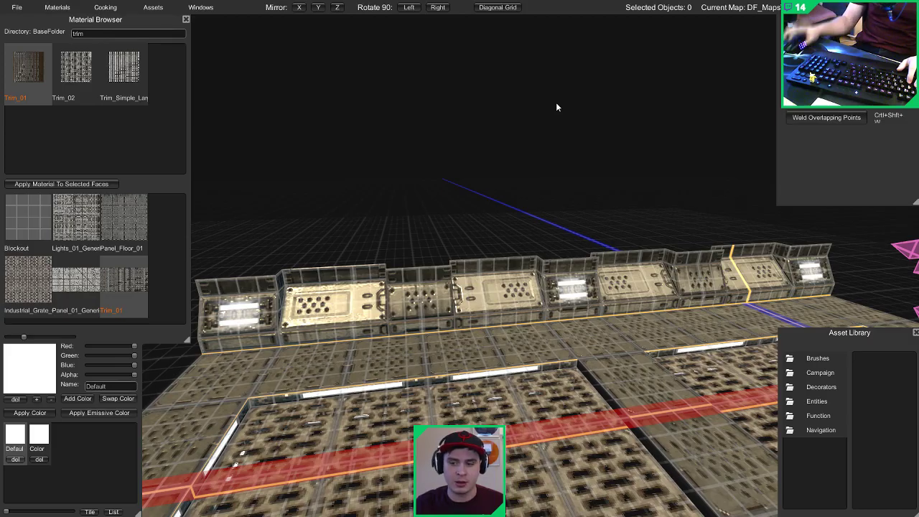
Step: Add the missing light strip to the dark inner edge of the floor grate, matching its other lit edges
{"action": "mouse_move", "coordinate": [556, 106]}
{"action": "right_mouse_down"}
{"action": "mouse_move", "coordinate": [521, 188]}
{"action": "mouse_move", "coordinate": [483, 191]}
{"action": "mouse_move", "coordinate": [717, 181]}
{"action": "mouse_move", "coordinate": [556, 248]}
{"action": "right_mouse_up"}
{"action": "left_click", "coordinate": [438, 271]}
{"action": "scroll", "coordinate": [436, 269], "scroll_direction": "up", "scroll_amount": 2}
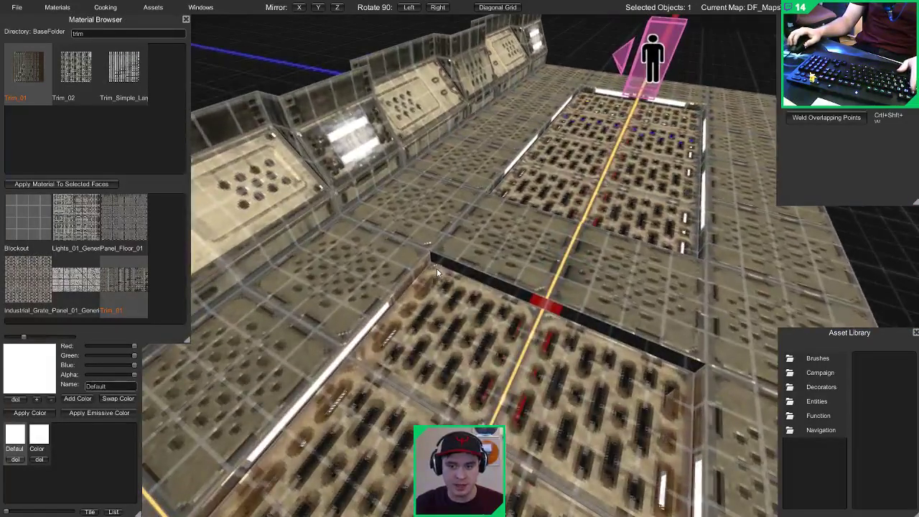
{"action": "left_click_drag", "start_coordinate": [418, 225], "coordinate": [465, 343]}
{"action": "left_click_drag", "start_coordinate": [401, 258], "coordinate": [639, 363]}
{"action": "key", "text": "Escape"}
Step: Preview the room again at floor level and examine the lit grate edges and wall panels from both ends
{"action": "key", "text": "Tab"}
{"action": "right_click_drag", "start_coordinate": [697, 248], "coordinate": [340, 189]}
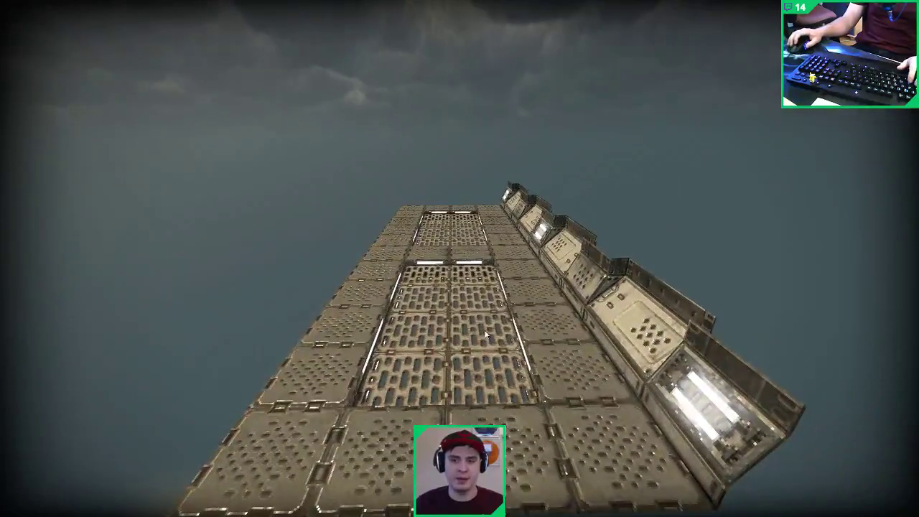
{"action": "right_click_drag", "start_coordinate": [479, 279], "coordinate": [479, 267]}
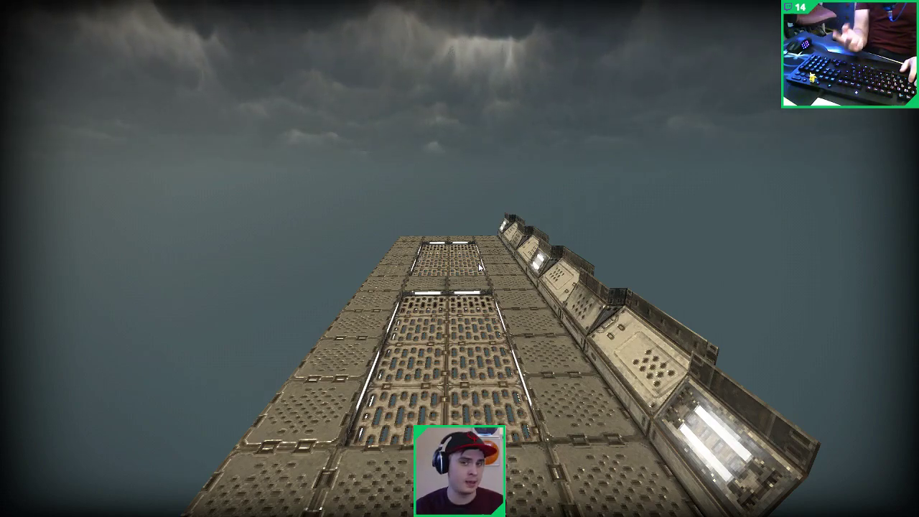
{"action": "right_click_drag", "start_coordinate": [477, 262], "coordinate": [471, 216]}
{"action": "key", "text": "s"}
{"action": "key", "text": "w"}
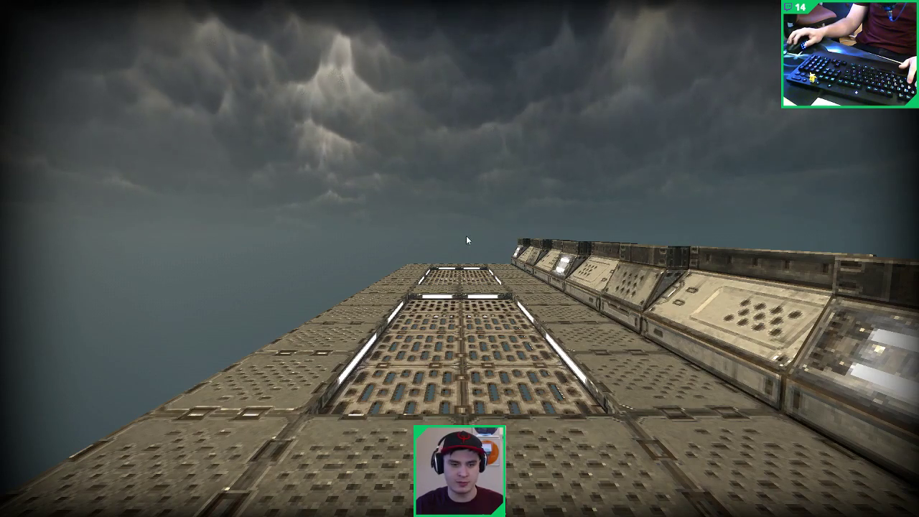
{"action": "right_click_drag", "start_coordinate": [450, 281], "coordinate": [796, 308]}
{"action": "key", "text": "d"}
{"action": "key", "text": "w"}
{"action": "key", "text": "w"}
{"action": "key", "text": "w"}
{"action": "key", "text": "a"}
{"action": "left_click", "coordinate": [646, 331]}
{"action": "key", "text": "d"}
{"action": "right_click_drag", "start_coordinate": [601, 326], "coordinate": [495, 369]}
{"action": "key", "text": "g"}
{"action": "right_click_drag", "start_coordinate": [502, 363], "coordinate": [597, 354]}
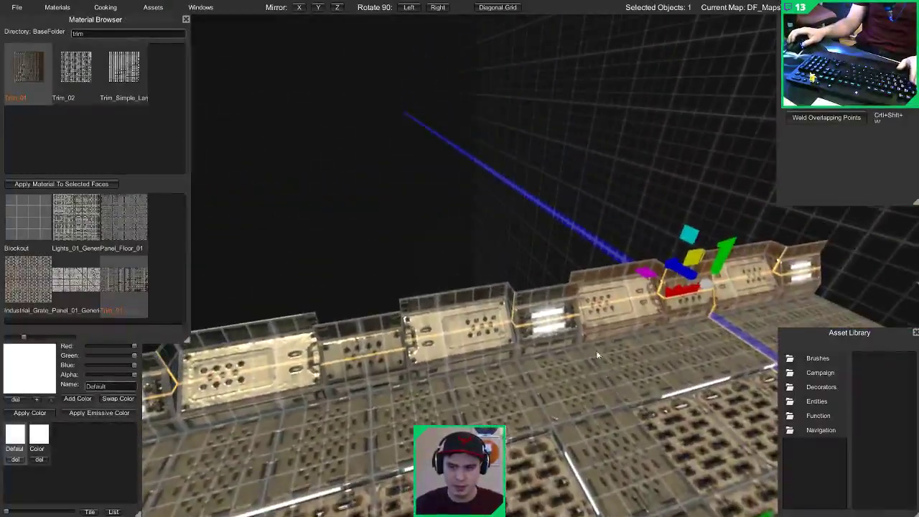
{"action": "mouse_move", "coordinate": [505, 322]}
{"action": "right_mouse_down"}
{"action": "mouse_move", "coordinate": [561, 306]}
{"action": "mouse_move", "coordinate": [347, 283]}
{"action": "right_mouse_up"}
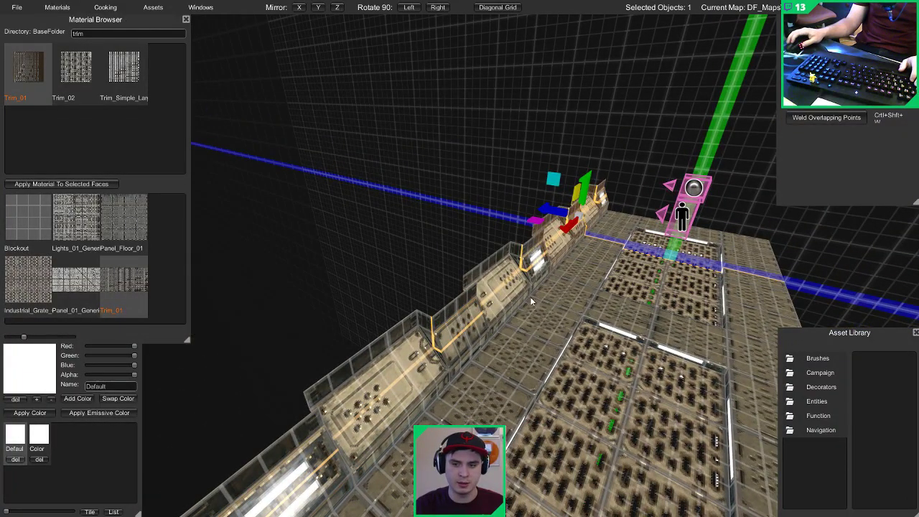
{"action": "mouse_move", "coordinate": [530, 296]}
{"action": "right_mouse_down"}
{"action": "mouse_move", "coordinate": [239, 265]}
{"action": "mouse_move", "coordinate": [422, 300]}
{"action": "mouse_move", "coordinate": [437, 149]}
{"action": "mouse_move", "coordinate": [549, 177]}
{"action": "mouse_move", "coordinate": [634, 176]}
{"action": "right_mouse_up"}
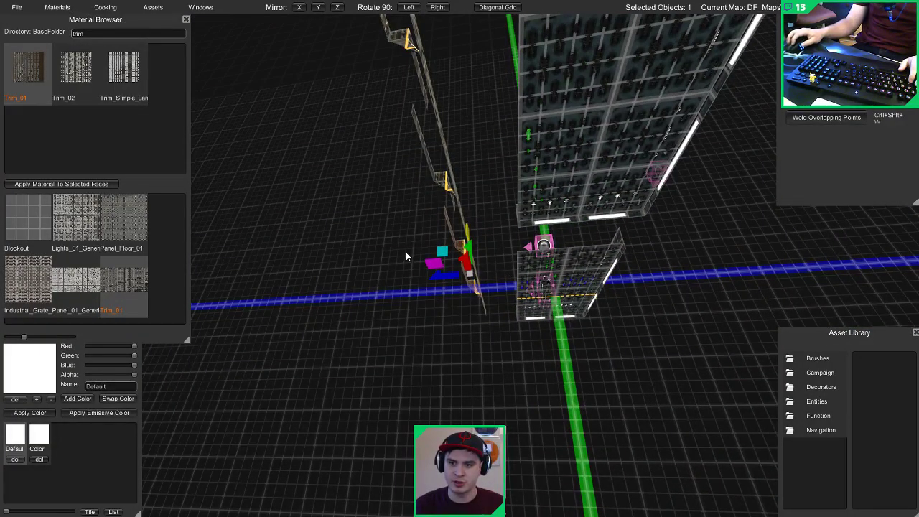
{"action": "right_click_drag", "start_coordinate": [442, 268], "coordinate": [521, 358]}
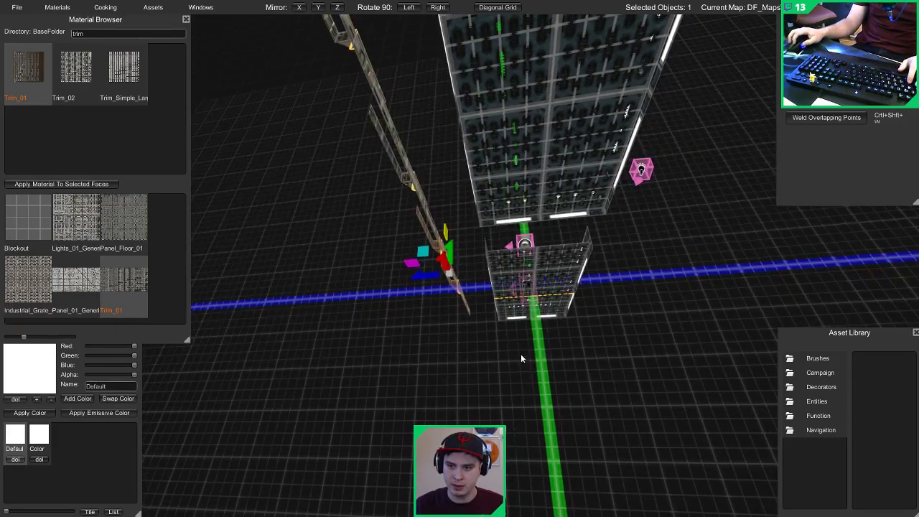
Step: Merge the separate wall sections along the floor grates into a single object
{"action": "right_click_drag", "start_coordinate": [549, 317], "coordinate": [402, 385]}
{"action": "left_click", "coordinate": [384, 403]}
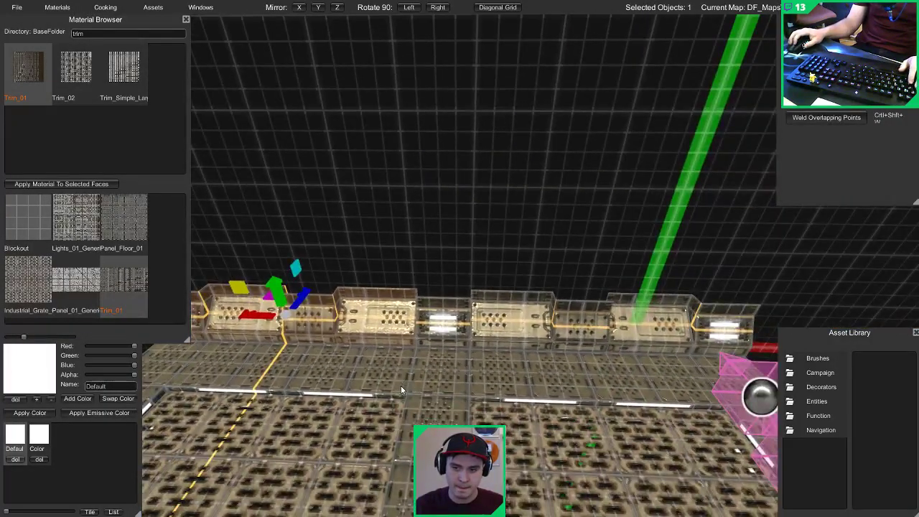
{"action": "left_click", "coordinate": [457, 313], "text": "shift"}
{"action": "left_click", "coordinate": [576, 313], "text": "shift"}
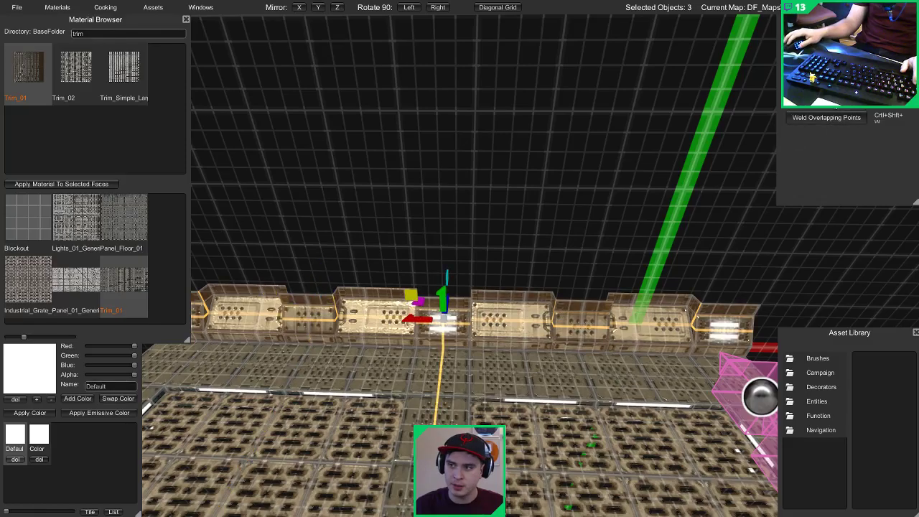
{"action": "right_click_drag", "start_coordinate": [549, 204], "coordinate": [689, 237]}
Step: Extrude the top edge of the end light section outward into a flat ledge and apply the Trim_01 material to it
{"action": "key", "text": "2"}
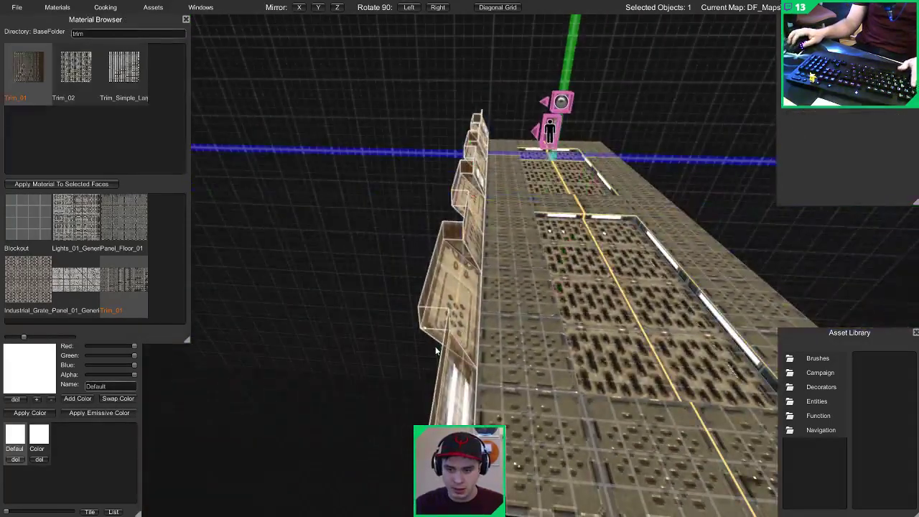
{"action": "left_click", "coordinate": [440, 352]}
{"action": "left_click_drag", "start_coordinate": [406, 357], "coordinate": [292, 364]}
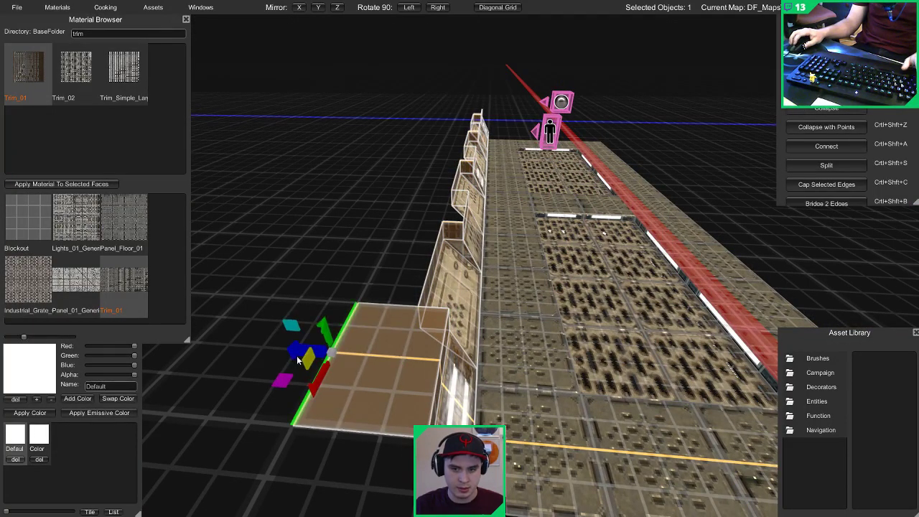
{"action": "key", "text": "3"}
{"action": "key", "text": "4"}
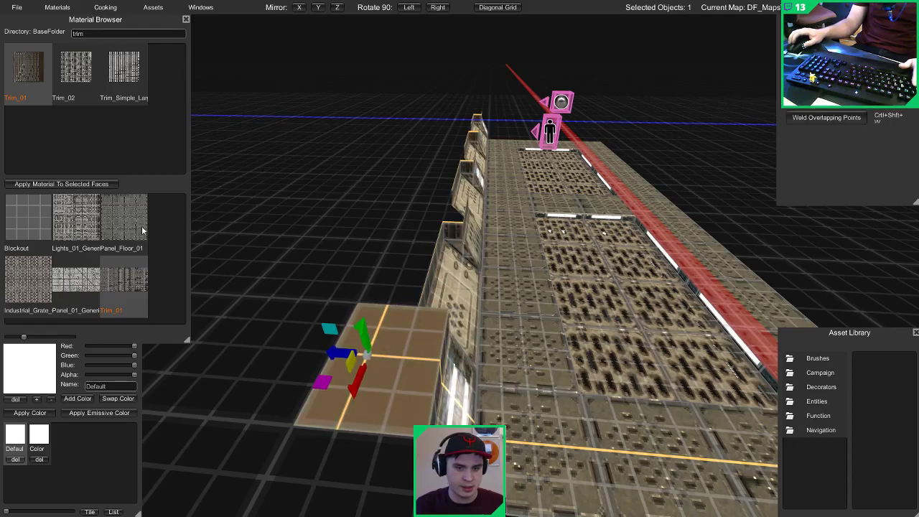
{"action": "left_click", "coordinate": [78, 185]}
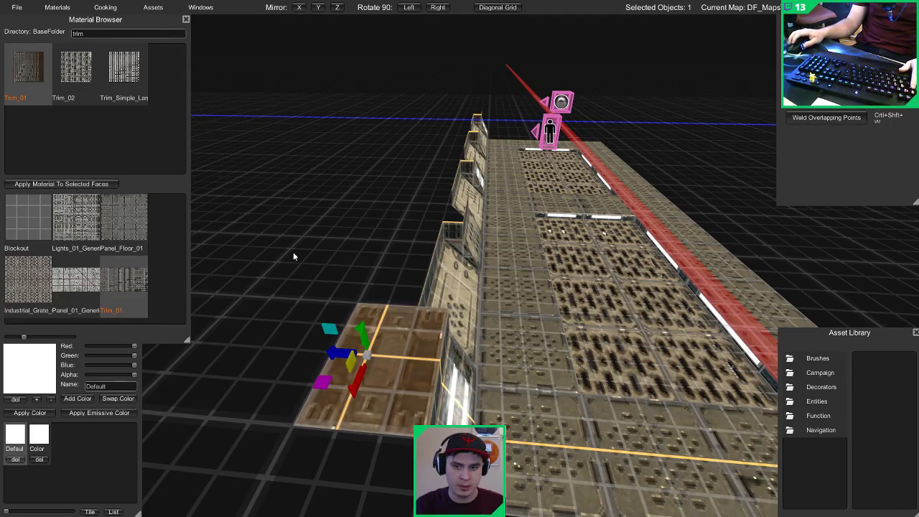
Step: Adjust the trim ledge's depth by repositioning its outer edge on the grid to fit the trim pattern
{"action": "key", "text": "2"}
{"action": "left_click", "coordinate": [355, 310]}
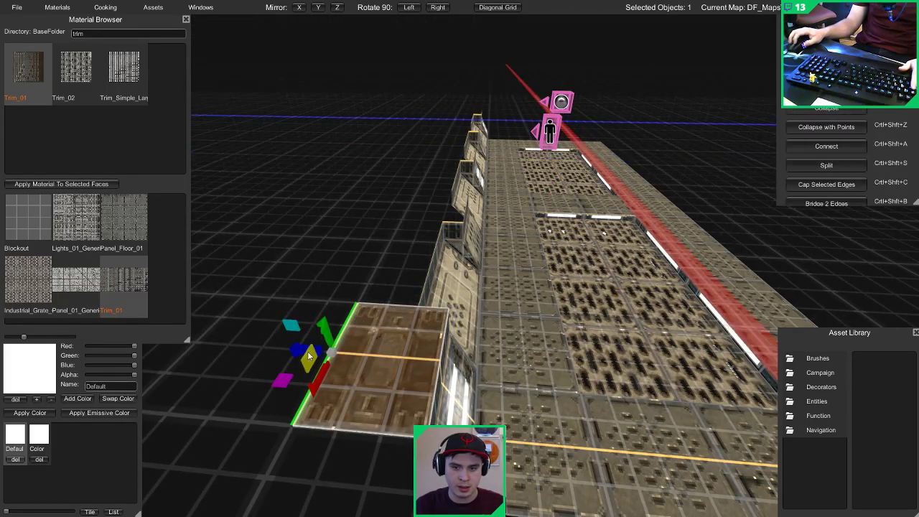
{"action": "left_click_drag", "start_coordinate": [307, 351], "coordinate": [326, 351]}
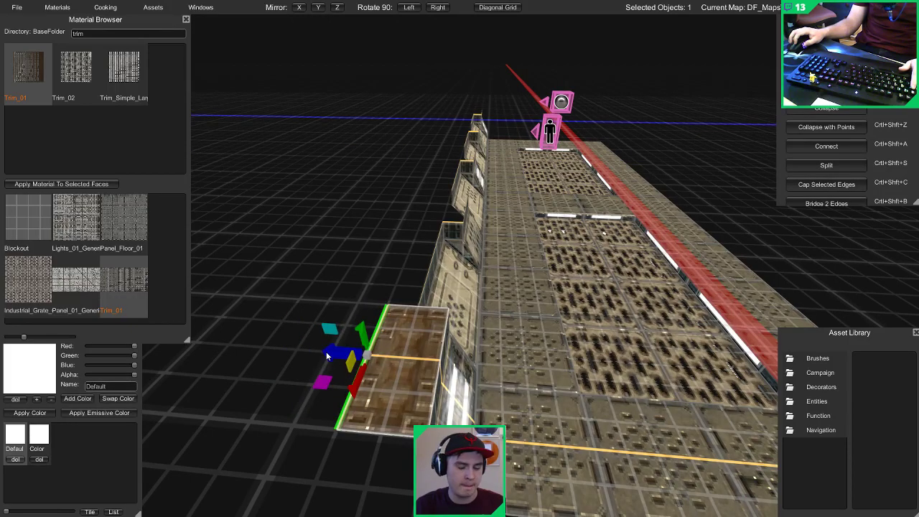
{"action": "mouse_move", "coordinate": [413, 304]}
{"action": "right_mouse_down"}
{"action": "mouse_move", "coordinate": [434, 296]}
{"action": "mouse_move", "coordinate": [424, 307]}
{"action": "right_mouse_up"}
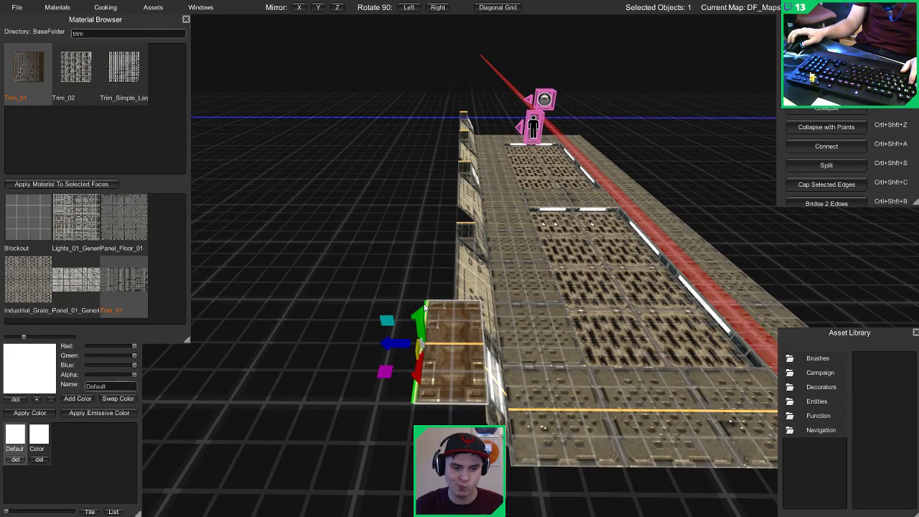
{"action": "mouse_move", "coordinate": [424, 307]}
{"action": "right_mouse_down"}
{"action": "mouse_move", "coordinate": [345, 277]}
{"action": "mouse_move", "coordinate": [221, 276]}
{"action": "mouse_move", "coordinate": [315, 267]}
{"action": "mouse_move", "coordinate": [324, 253]}
{"action": "mouse_move", "coordinate": [316, 240]}
{"action": "mouse_move", "coordinate": [308, 252]}
{"action": "mouse_move", "coordinate": [343, 247]}
{"action": "mouse_move", "coordinate": [426, 301]}
{"action": "mouse_move", "coordinate": [408, 315]}
{"action": "right_mouse_up"}
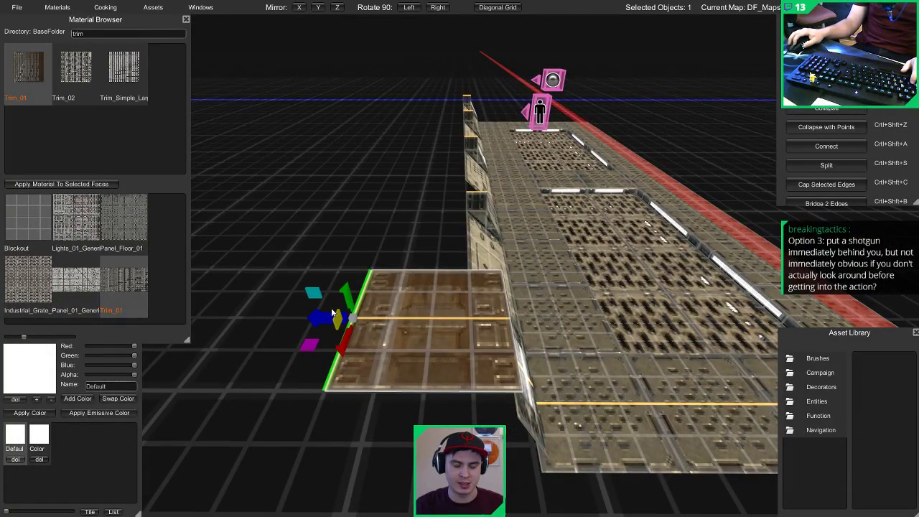
{"action": "left_click", "coordinate": [445, 299]}
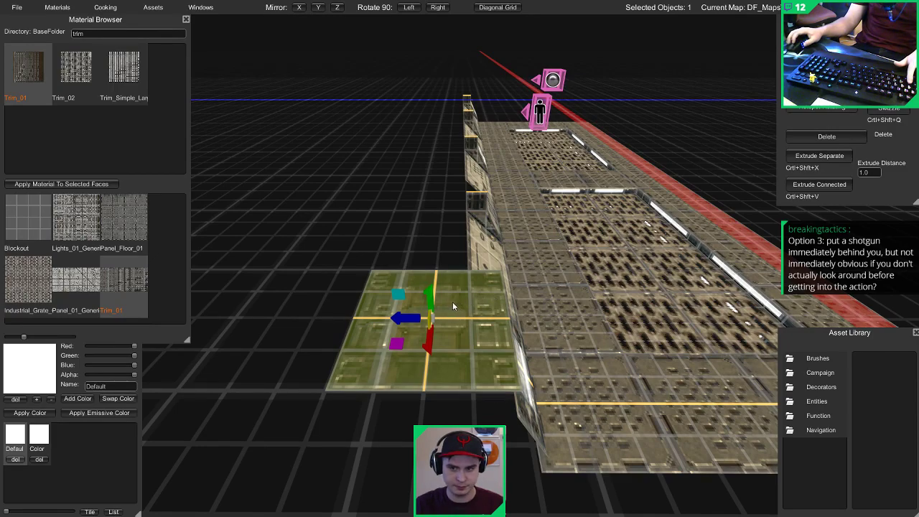
{"action": "left_click", "coordinate": [371, 310]}
{"action": "left_click_drag", "start_coordinate": [335, 317], "coordinate": [368, 317]}
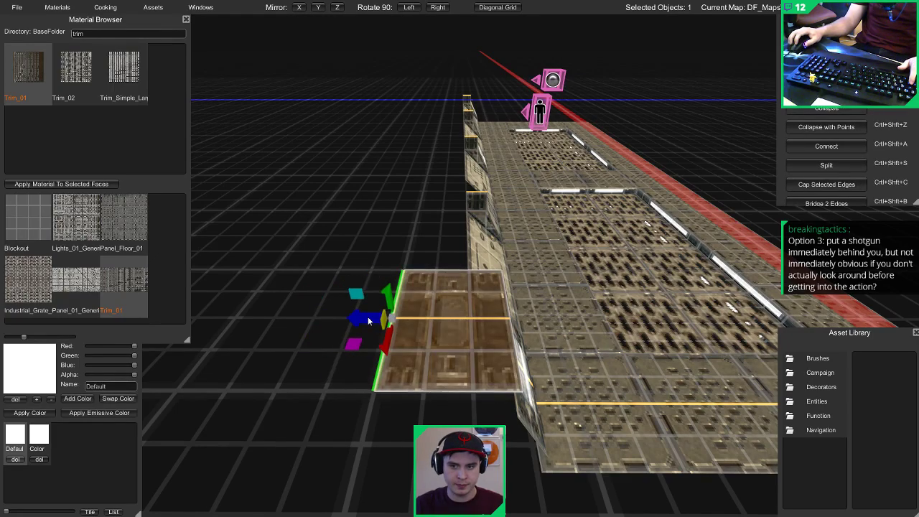
Step: Copy the trim ledge behind the adjacent panel section and pull the copy's inner edge back to meet that section
{"action": "left_click", "coordinate": [422, 319]}
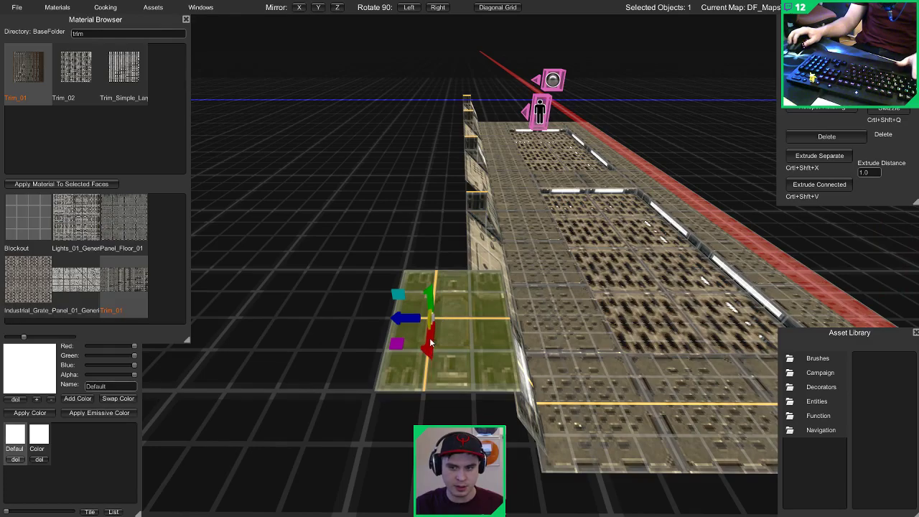
{"action": "left_click_drag", "start_coordinate": [430, 342], "coordinate": [443, 236], "text": "shift"}
{"action": "left_click", "coordinate": [491, 249]}
{"action": "middle_click_drag", "start_coordinate": [445, 234], "coordinate": [658, 224]}
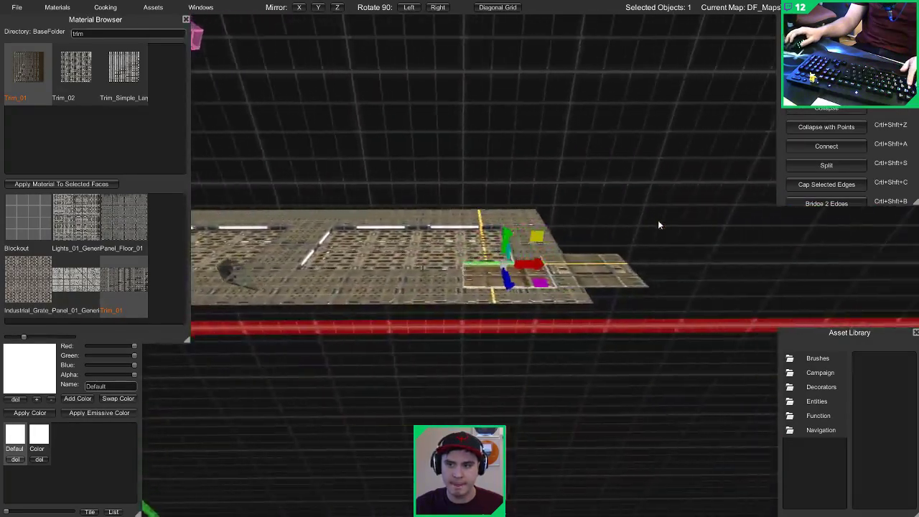
Step: Widen the end ledge outward by one grid square and swizzle the trim texture on its face
{"action": "key", "text": "Escape"}
{"action": "left_click", "coordinate": [583, 281]}
{"action": "key", "text": "4"}
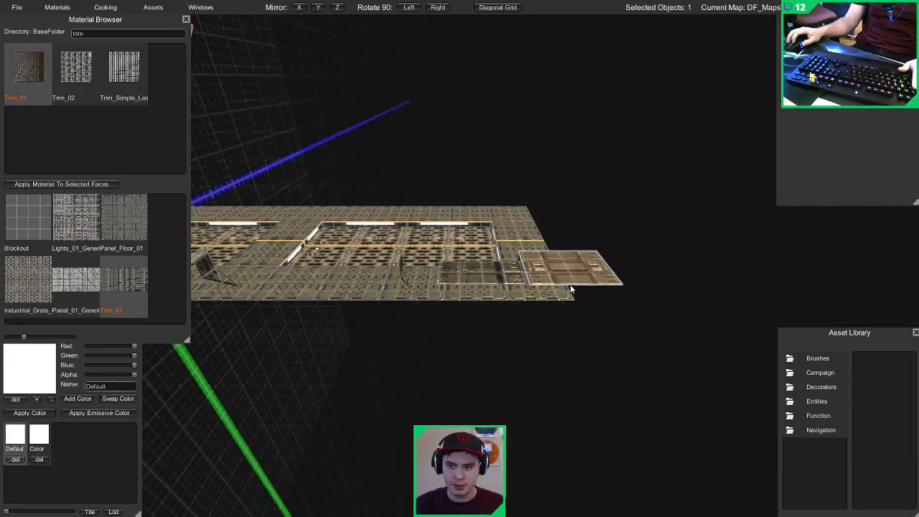
{"action": "left_click", "coordinate": [570, 288]}
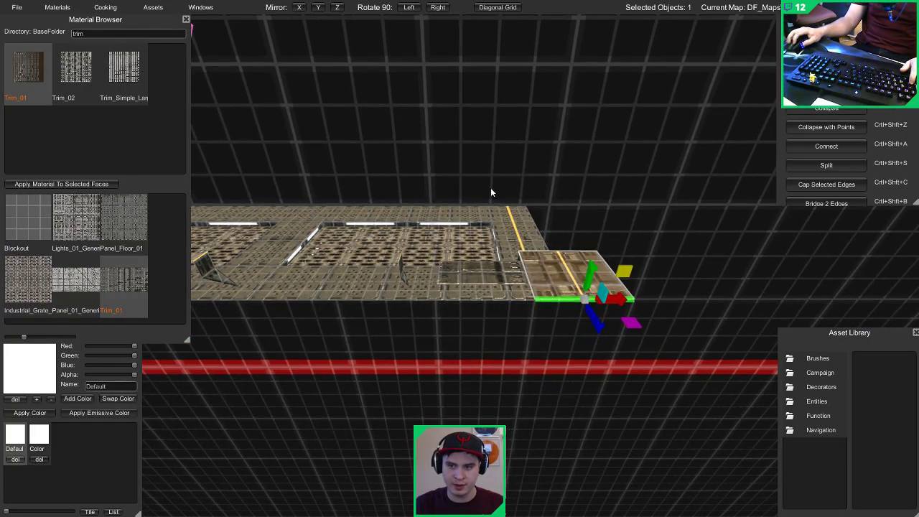
{"action": "middle_click_drag", "start_coordinate": [524, 264], "coordinate": [435, 258]}
{"action": "left_click", "coordinate": [436, 258]}
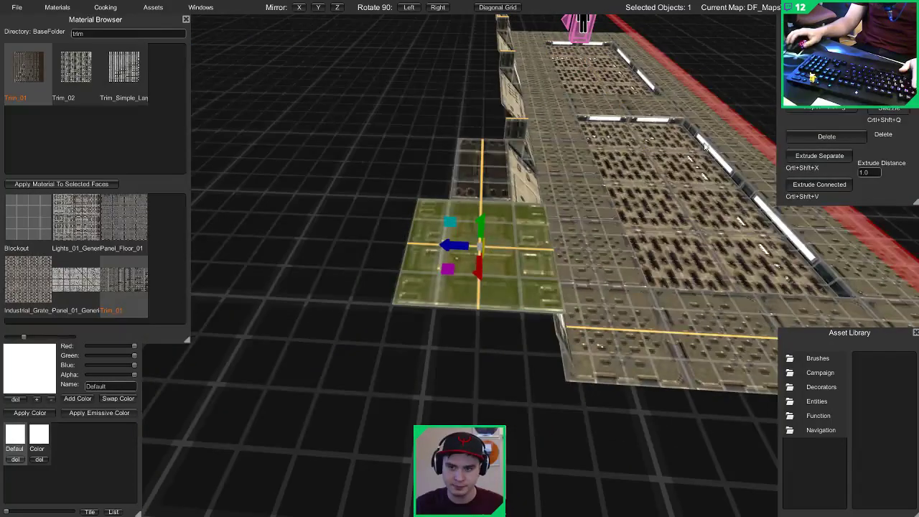
{"action": "left_click", "coordinate": [884, 108]}
{"action": "left_click", "coordinate": [884, 109]}
{"action": "left_click", "coordinate": [884, 108]}
{"action": "middle_click_drag", "start_coordinate": [603, 127], "coordinate": [632, 132]}
Step: Extrude the end ledge's outer edge downward to form a vertical side face reaching below the floor
{"action": "left_click", "coordinate": [507, 217]}
{"action": "middle_click_drag", "start_coordinate": [512, 219], "coordinate": [505, 215]}
{"action": "left_click_drag", "start_coordinate": [506, 215], "coordinate": [503, 291], "text": "shift"}
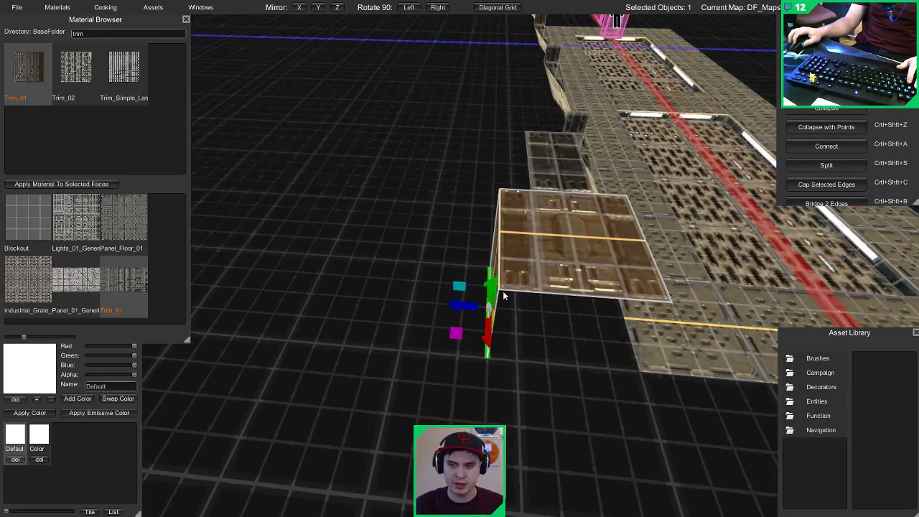
{"action": "middle_click_drag", "start_coordinate": [502, 291], "coordinate": [810, 185]}
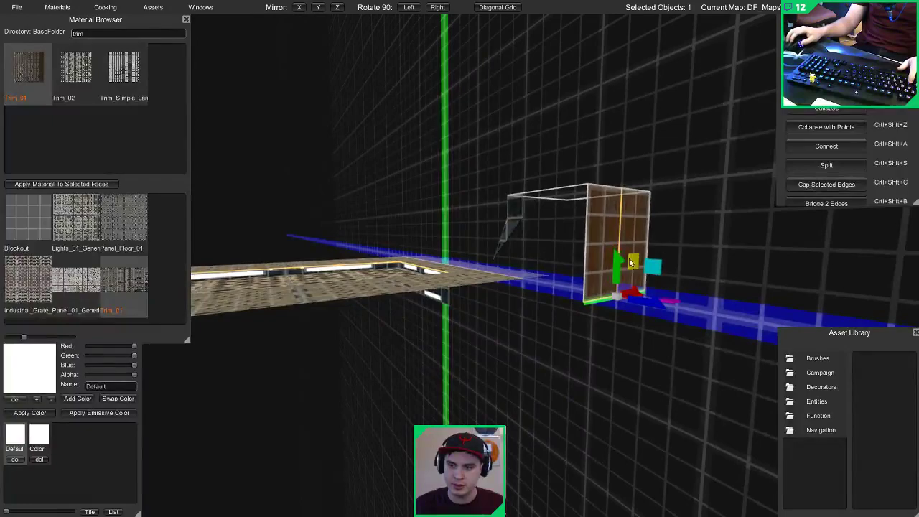
{"action": "left_click_drag", "start_coordinate": [617, 261], "coordinate": [600, 309]}
{"action": "middle_click_drag", "start_coordinate": [600, 309], "coordinate": [425, 262]}
{"action": "scroll", "coordinate": [451, 268], "scroll_direction": "up", "scroll_amount": 3}
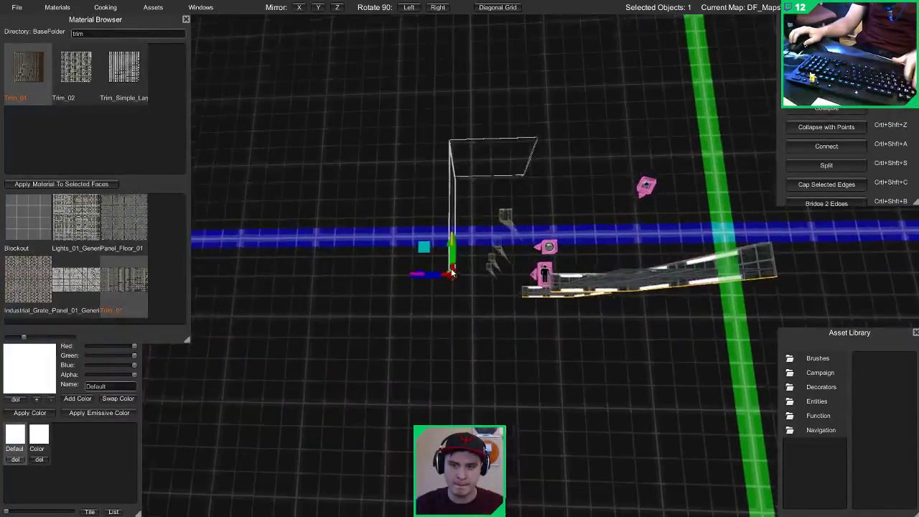
{"action": "left_click_drag", "start_coordinate": [448, 270], "coordinate": [444, 338]}
Step: Continue the extruded edge beneath the floor with angled corners, up the opposite side and inward, forming a matching ledge
{"action": "left_click_drag", "start_coordinate": [413, 373], "coordinate": [622, 366]}
{"action": "middle_click_drag", "start_coordinate": [632, 365], "coordinate": [569, 367]}
{"action": "mouse_move", "coordinate": [570, 371]}
{"action": "right_mouse_down"}
{"action": "mouse_move", "coordinate": [565, 379]}
{"action": "mouse_move", "coordinate": [561, 359]}
{"action": "right_mouse_up"}
{"action": "left_click_drag", "start_coordinate": [417, 322], "coordinate": [702, 335]}
{"action": "right_click_drag", "start_coordinate": [702, 339], "coordinate": [696, 433]}
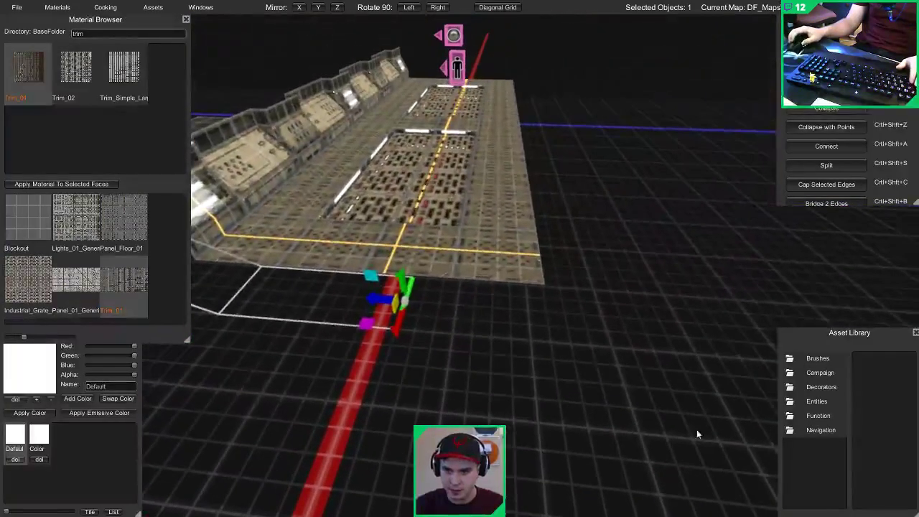
{"action": "left_click_drag", "start_coordinate": [378, 294], "coordinate": [493, 310]}
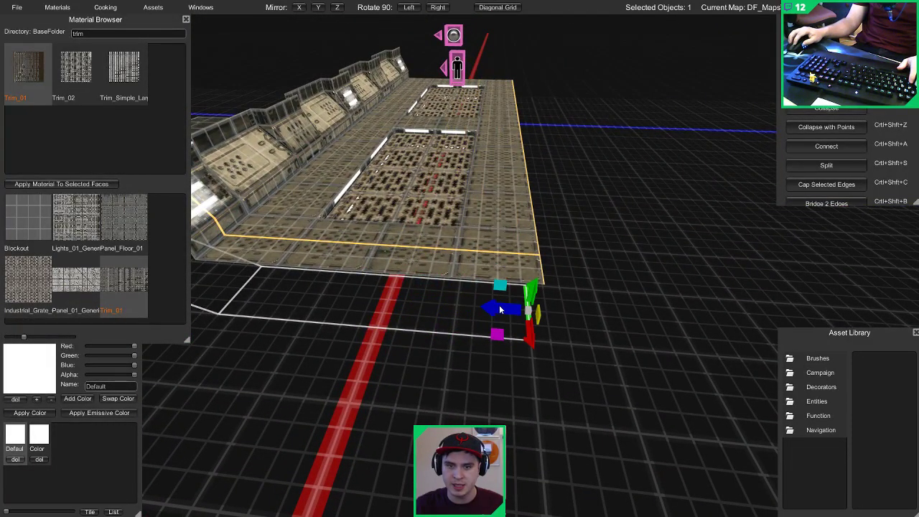
{"action": "right_click_drag", "start_coordinate": [499, 308], "coordinate": [515, 309]}
{"action": "left_click_drag", "start_coordinate": [597, 288], "coordinate": [648, 283]}
{"action": "left_click_drag", "start_coordinate": [690, 249], "coordinate": [699, 89]}
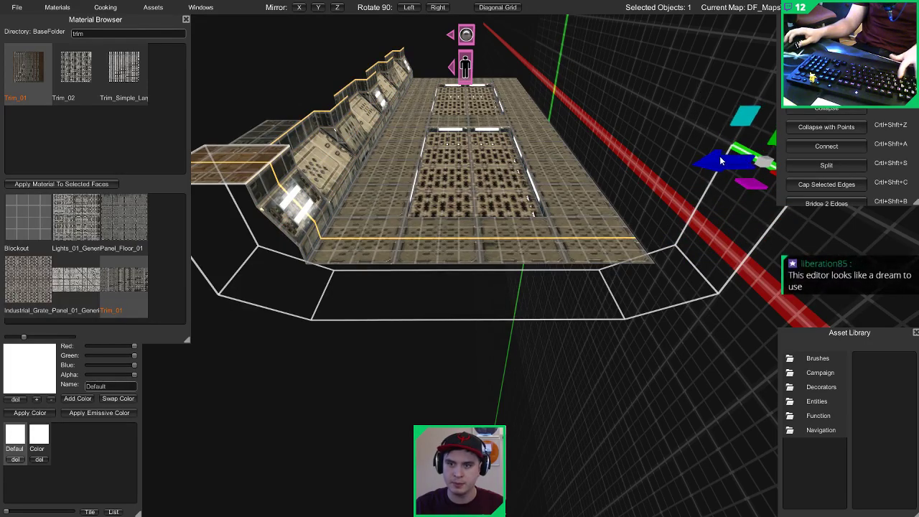
{"action": "left_click_drag", "start_coordinate": [719, 156], "coordinate": [619, 161]}
Step: Place a copy of the merged wall row along the opposite side of the floor, facing the grates
{"action": "right_click_drag", "start_coordinate": [613, 163], "coordinate": [460, 179]}
{"action": "left_click", "coordinate": [431, 184]}
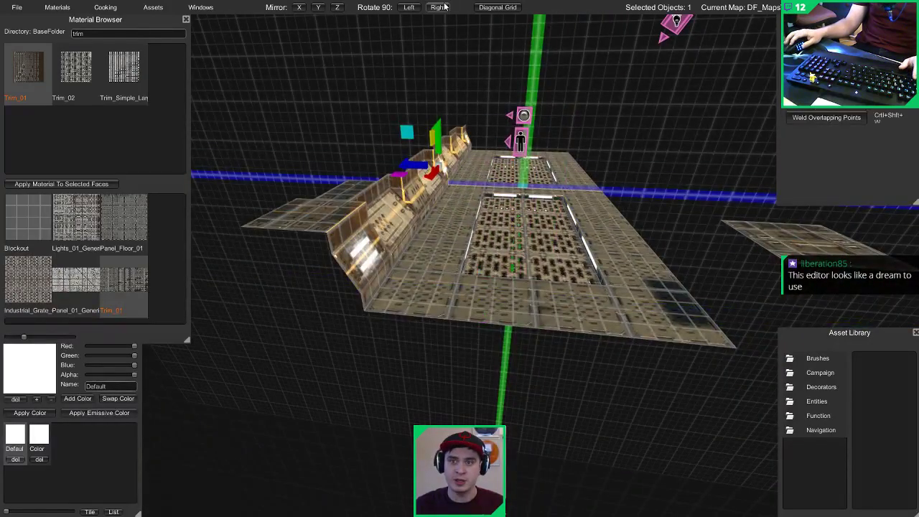
{"action": "left_click_drag", "start_coordinate": [410, 167], "coordinate": [582, 172]}
{"action": "right_click_drag", "start_coordinate": [649, 196], "coordinate": [483, 182]}
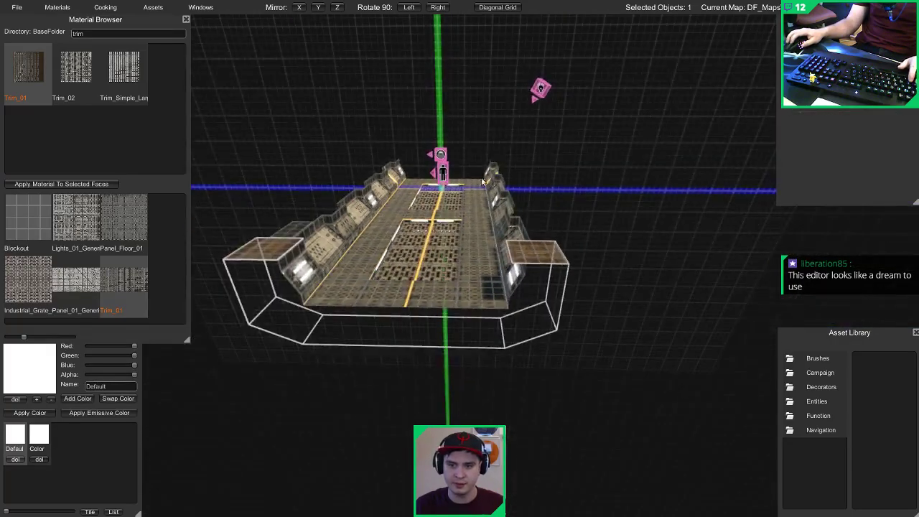
Step: Move the opposite half of the extruded end frame outward to line its ledge up with the copied wall
{"action": "left_click_drag", "start_coordinate": [474, 176], "coordinate": [630, 351]}
{"action": "left_click_drag", "start_coordinate": [514, 294], "coordinate": [523, 294]}
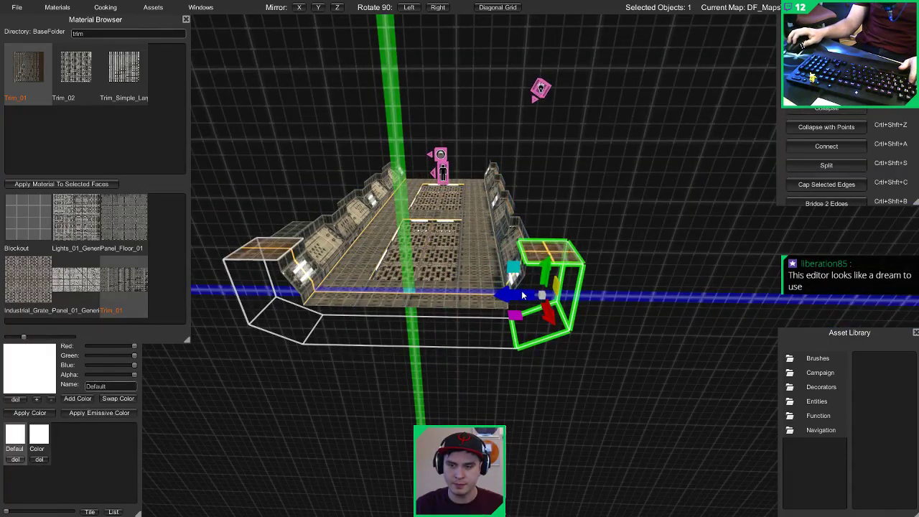
{"action": "key", "text": "Escape"}
{"action": "right_click_drag", "start_coordinate": [445, 241], "coordinate": [553, 349]}
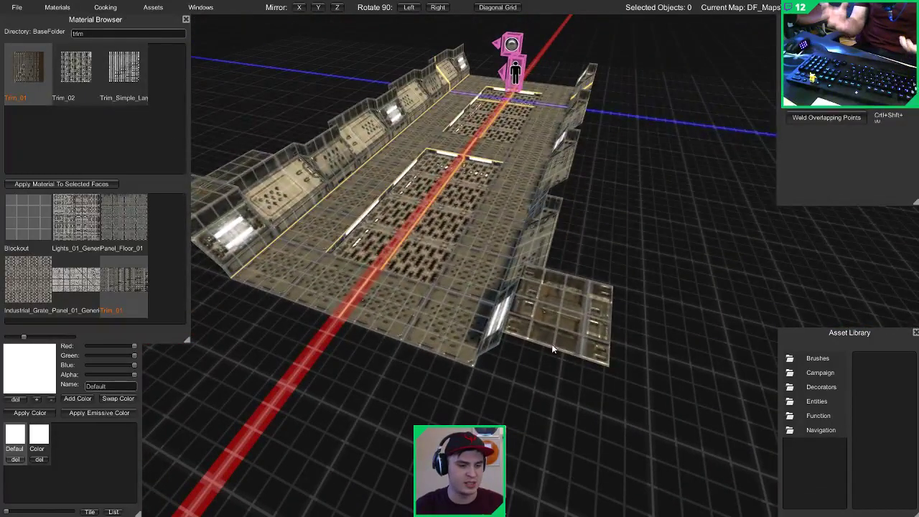
Step: Stretch the narrow trim ledge along the wall into a long strip behind the panel sections
{"action": "right_click_drag", "start_coordinate": [520, 316], "coordinate": [596, 241]}
{"action": "left_click", "coordinate": [537, 264]}
{"action": "key", "text": "2"}
{"action": "left_click", "coordinate": [502, 262]}
{"action": "left_click_drag", "start_coordinate": [596, 242], "coordinate": [343, 251]}
{"action": "key", "text": "Escape"}
{"action": "right_click_drag", "start_coordinate": [343, 251], "coordinate": [449, 245]}
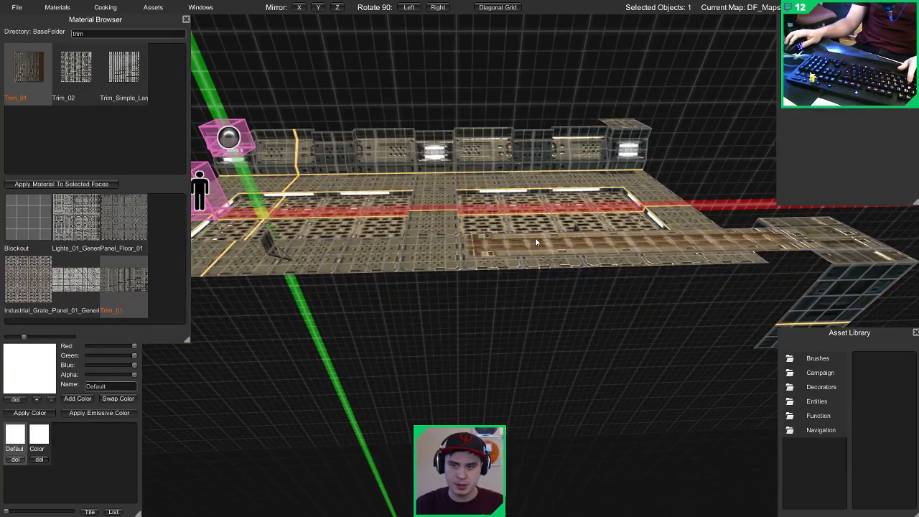
Step: Copy the long trim strip along the wall behind the next group of panel sections, past the middle light section
{"action": "left_click", "coordinate": [535, 241]}
{"action": "right_click_drag", "start_coordinate": [654, 241], "coordinate": [600, 241]}
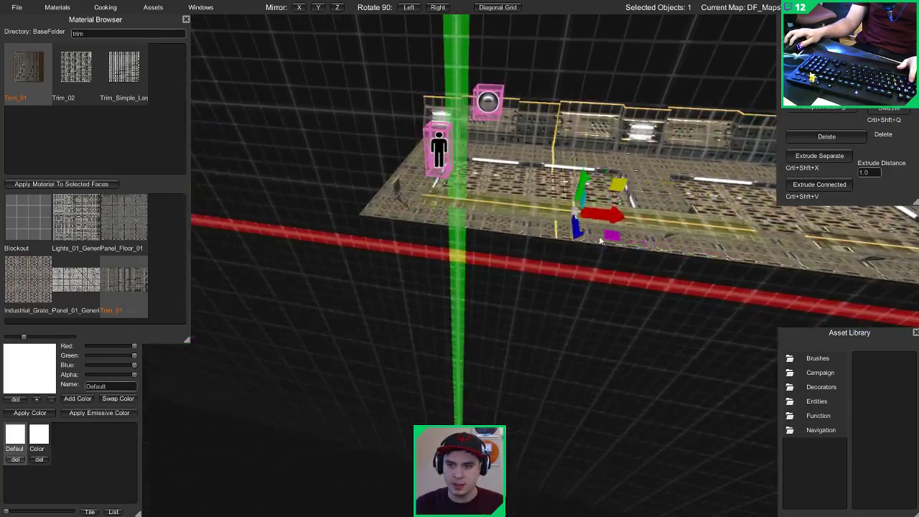
{"action": "left_click_drag", "start_coordinate": [606, 217], "coordinate": [564, 230]}
{"action": "right_click_drag", "start_coordinate": [563, 242], "coordinate": [148, 252]}
Step: Extrude the first strip's front edge forward over the gap above the recessed perforated panel and select the new face
{"action": "left_click", "coordinate": [518, 264]}
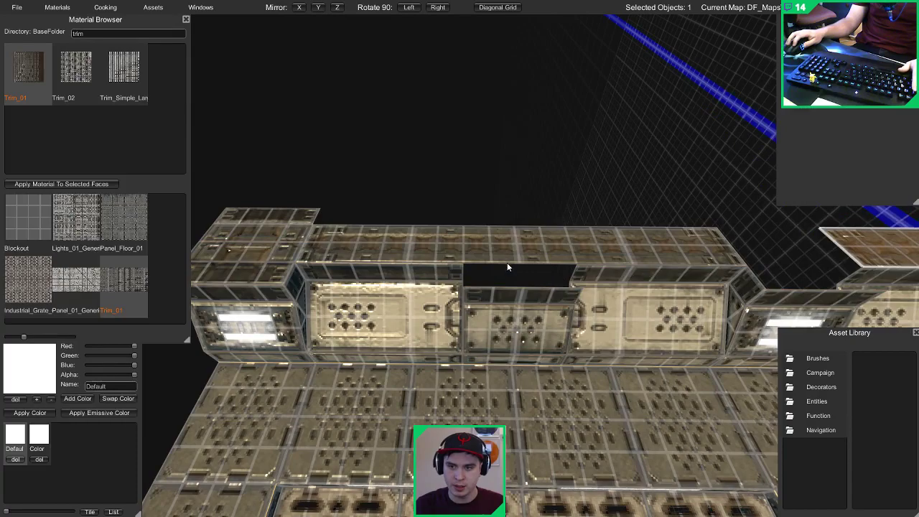
{"action": "left_click", "coordinate": [508, 262]}
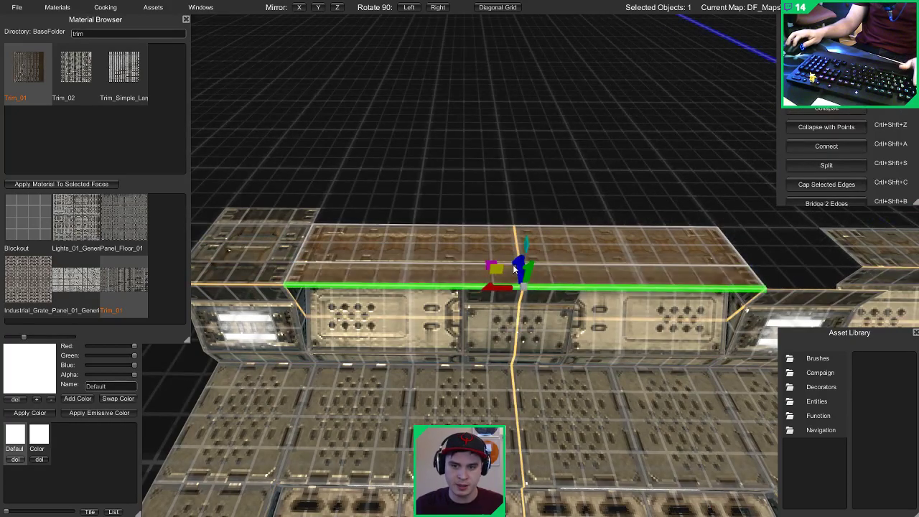
{"action": "key", "text": "3"}
{"action": "left_click", "coordinate": [337, 272]}
Step: Shorten the new trim face from both ends to the width of the recessed perforated panel
{"action": "key", "text": "2"}
{"action": "left_click", "coordinate": [290, 272]}
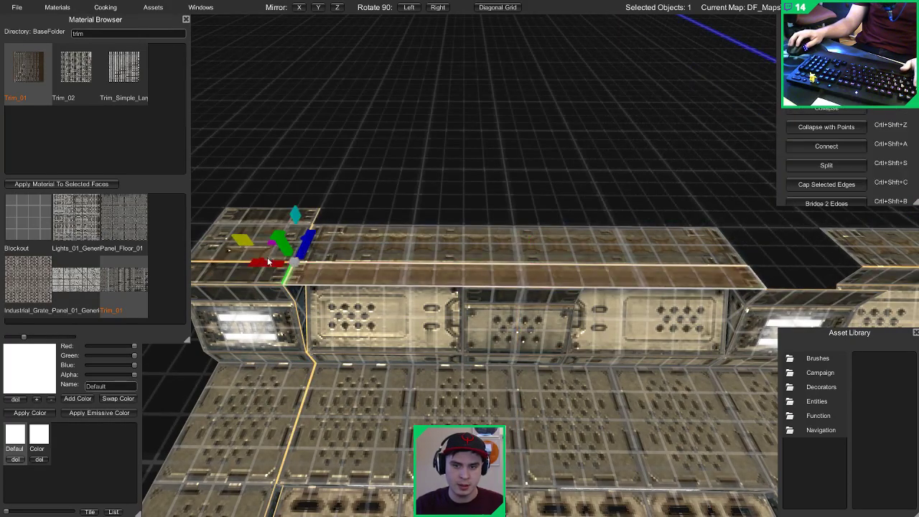
{"action": "left_click_drag", "start_coordinate": [268, 263], "coordinate": [457, 275]}
{"action": "left_click", "coordinate": [757, 274]}
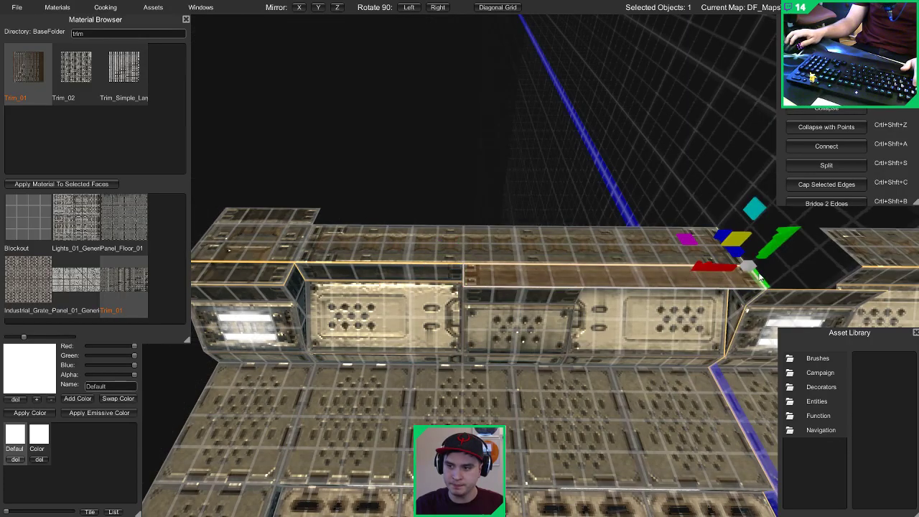
{"action": "left_click_drag", "start_coordinate": [716, 266], "coordinate": [534, 261]}
{"action": "key", "text": "d"}
{"action": "key", "text": "Escape"}
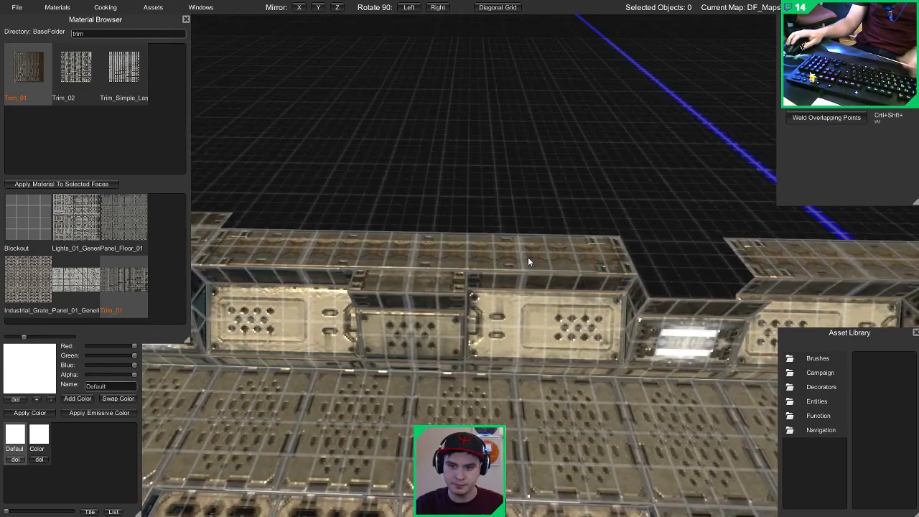
Step: Preview the room without editor overlays and examine the trim ledges along the top of the wall
{"action": "key", "text": "Tab"}
{"action": "right_click_drag", "start_coordinate": [529, 260], "coordinate": [674, 177]}
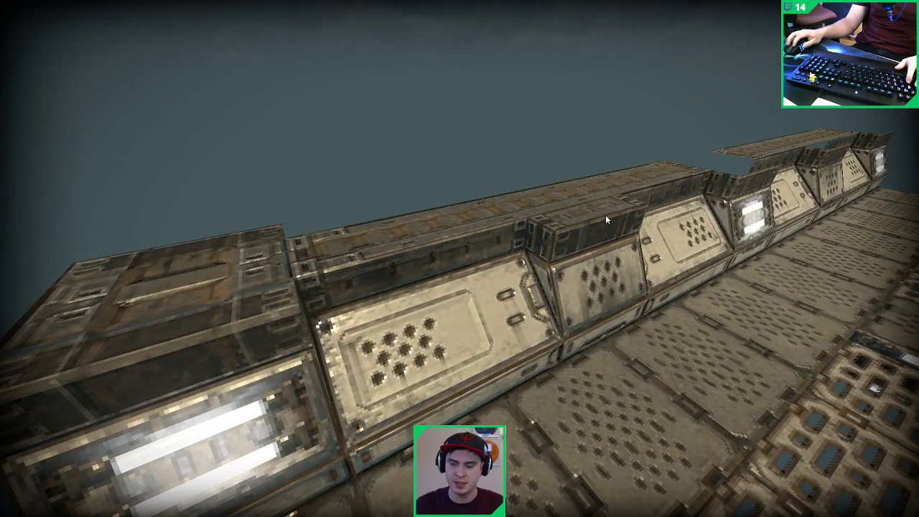
Step: Apply the Panel_01 material to the end face of the trim box above the first perforated panel
{"action": "right_click_drag", "start_coordinate": [605, 215], "coordinate": [641, 204]}
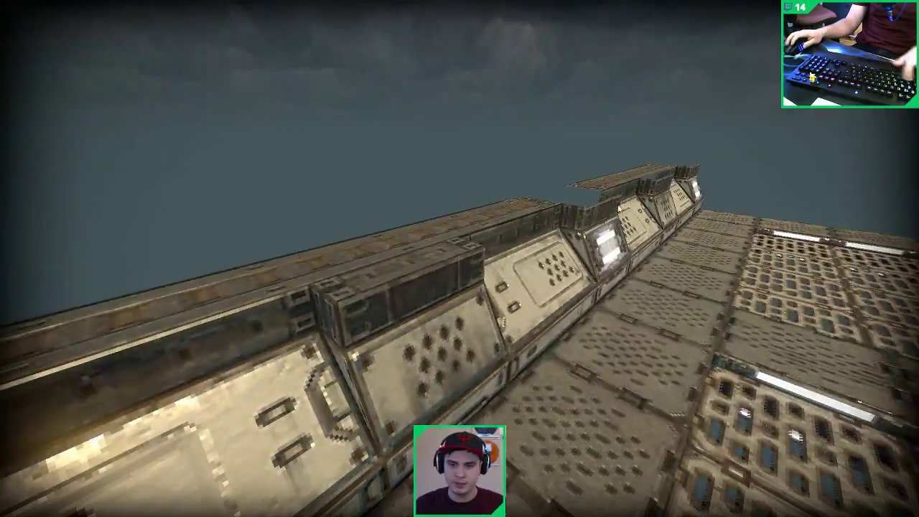
{"action": "key", "text": "Tab"}
{"action": "left_click", "coordinate": [330, 318]}
{"action": "key", "text": "3"}
{"action": "right_click_drag", "start_coordinate": [330, 318], "coordinate": [171, 279]}
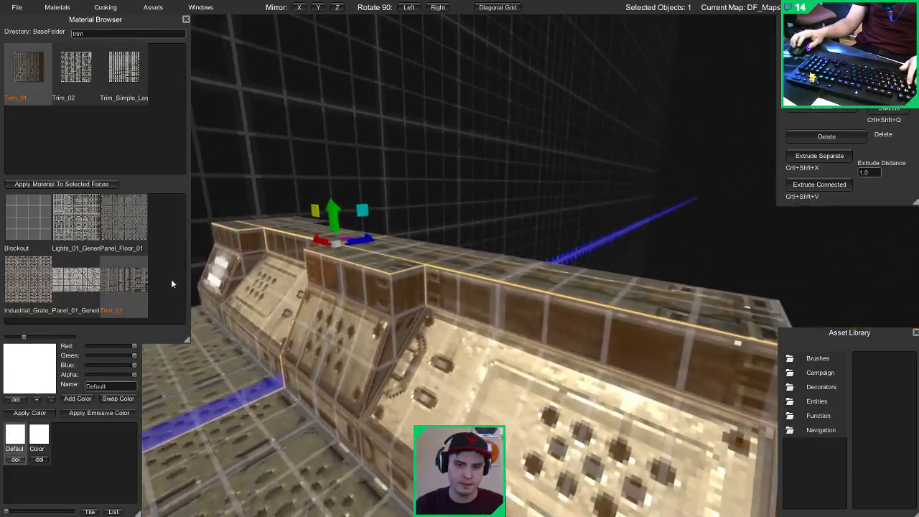
{"action": "left_click", "coordinate": [412, 290]}
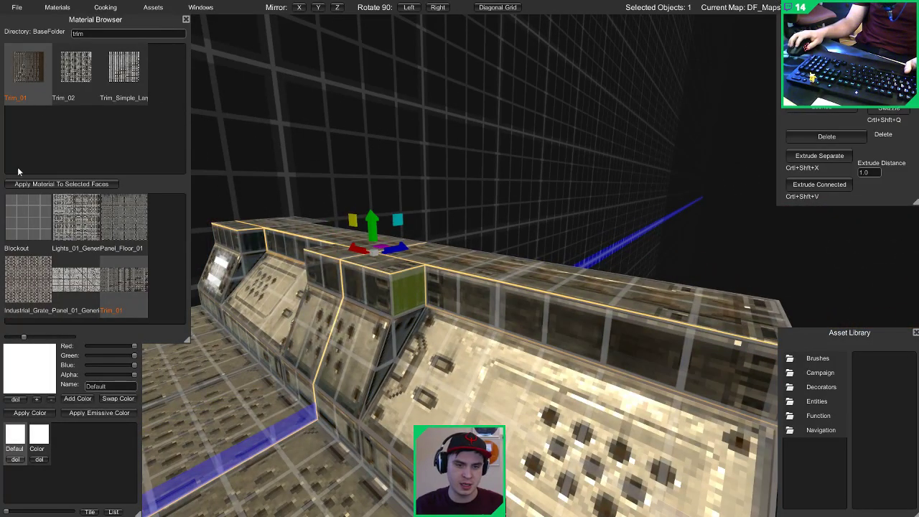
{"action": "left_click", "coordinate": [83, 286]}
{"action": "left_click", "coordinate": [94, 184]}
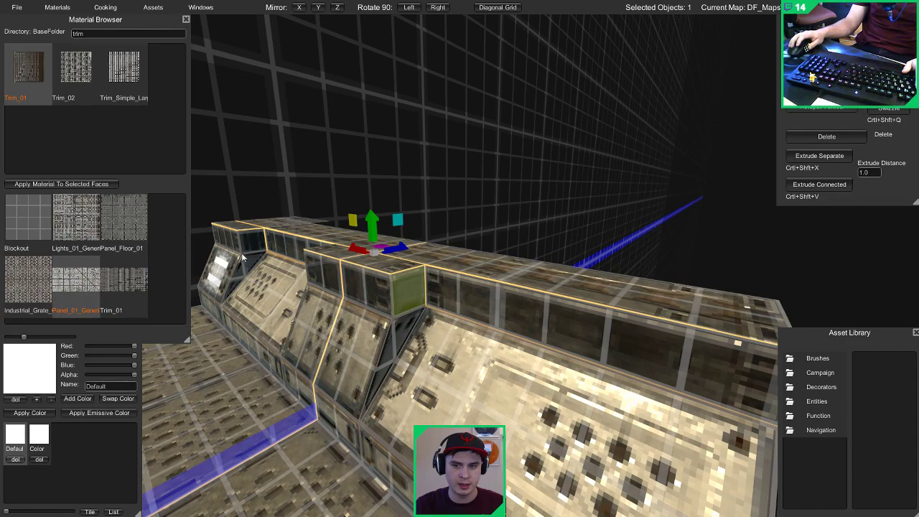
{"action": "key", "text": "Escape"}
{"action": "key", "text": "w"}
{"action": "left_click", "coordinate": [388, 278]}
{"action": "key", "text": "1"}
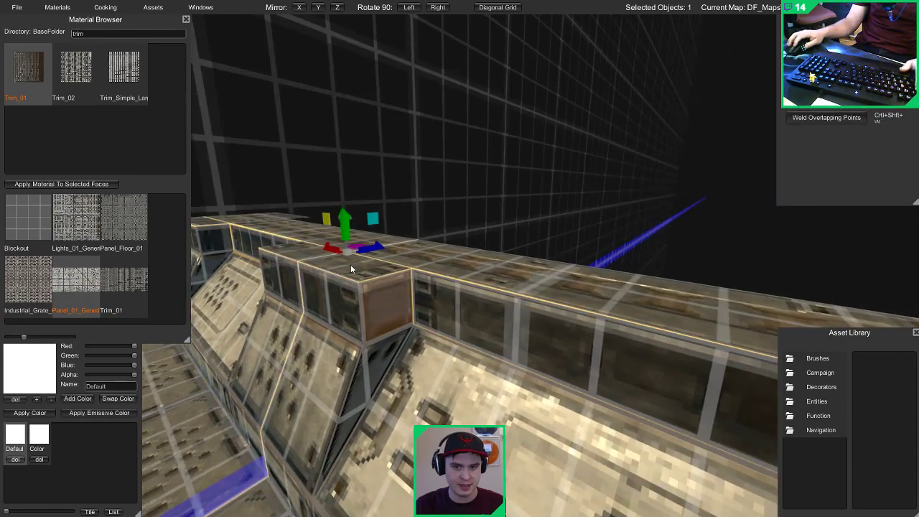
{"action": "left_click", "coordinate": [414, 268]}
{"action": "left_click", "coordinate": [356, 276]}
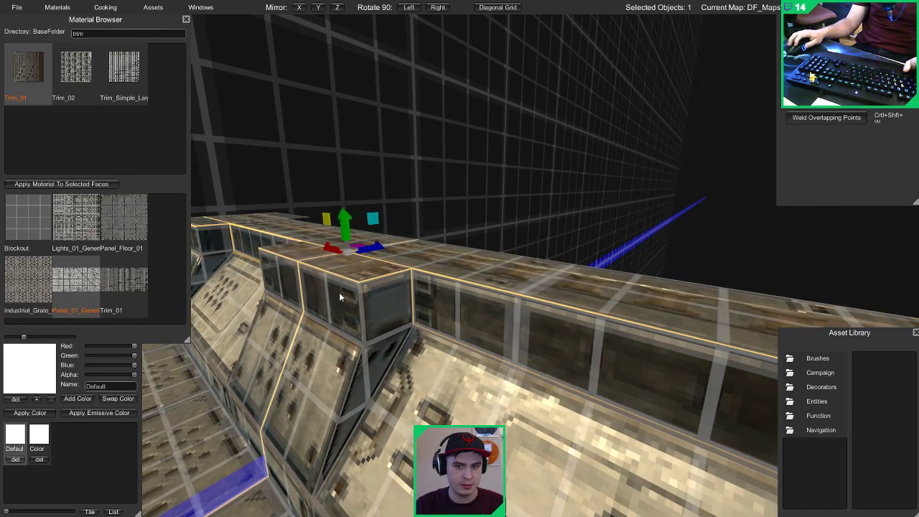
Step: Apply the Panel_01 material to the front and top faces of the trim box above the perforated panel
{"action": "left_click", "coordinate": [340, 295], "text": "shift"}
{"action": "key", "text": "3"}
{"action": "left_click", "coordinate": [339, 294], "text": "shift"}
{"action": "left_click", "coordinate": [286, 277], "text": "shift"}
{"action": "left_click", "coordinate": [305, 254], "text": "shift"}
{"action": "left_click", "coordinate": [352, 267], "text": "shift"}
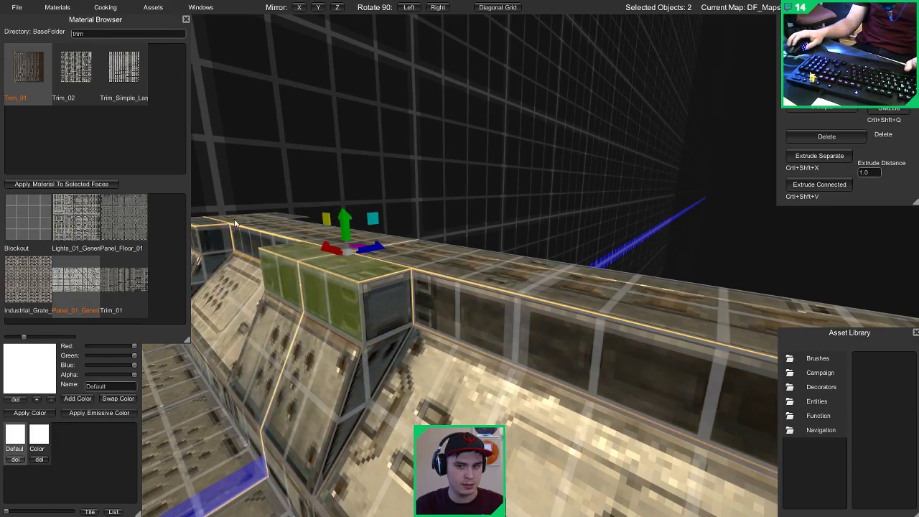
{"action": "left_click", "coordinate": [61, 184]}
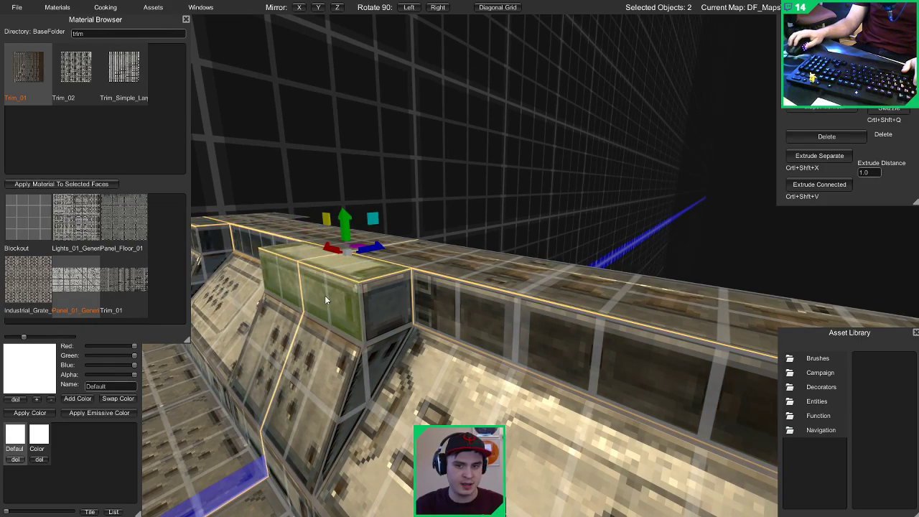
Step: Delete the trim box's front face and the two lower front corner points of its side faces
{"action": "left_click", "coordinate": [379, 299]}
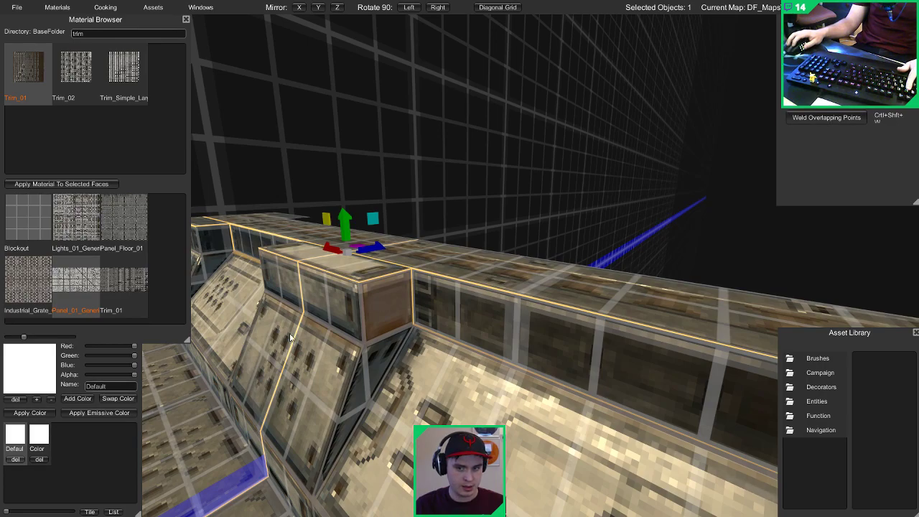
{"action": "left_click", "coordinate": [323, 295]}
{"action": "key", "text": "3"}
{"action": "left_click", "coordinate": [323, 295]}
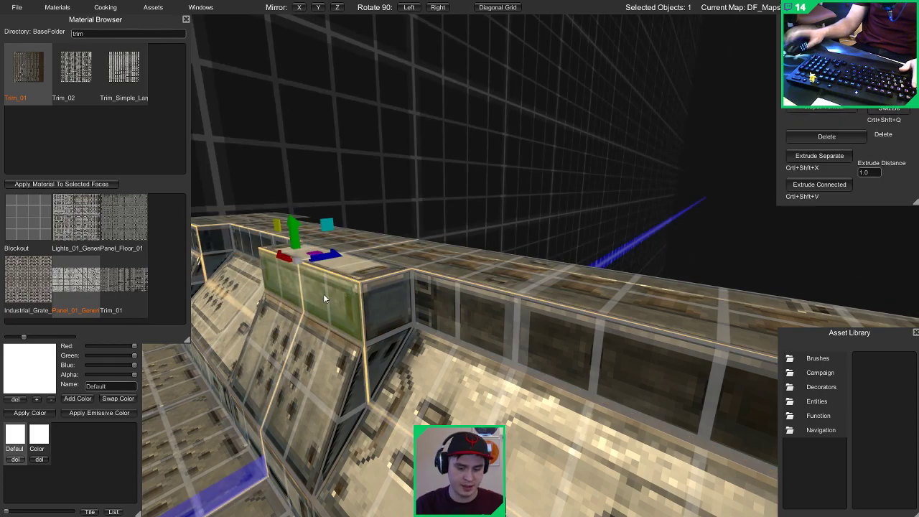
{"action": "key", "text": "Delete"}
{"action": "key", "text": "1"}
{"action": "left_click", "coordinate": [368, 316]}
{"action": "left_click", "coordinate": [363, 345]}
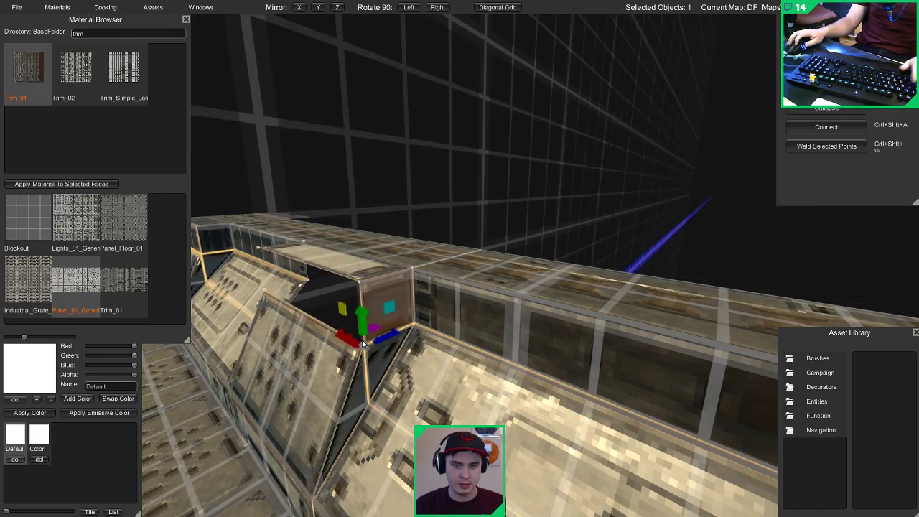
{"action": "left_click", "coordinate": [265, 291], "text": "shift"}
{"action": "key", "text": "Delete"}
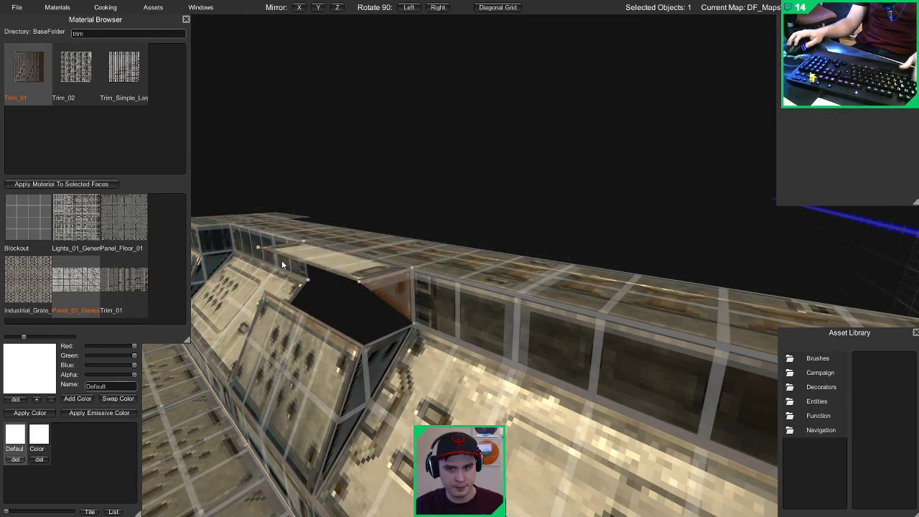
Step: Pull the front edge of the box's top face down to the upper edge of the perforated panel, forming a sloped cover
{"action": "key", "text": "2"}
{"action": "left_click", "coordinate": [287, 254]}
{"action": "key", "text": "1"}
{"action": "left_click", "coordinate": [374, 275]}
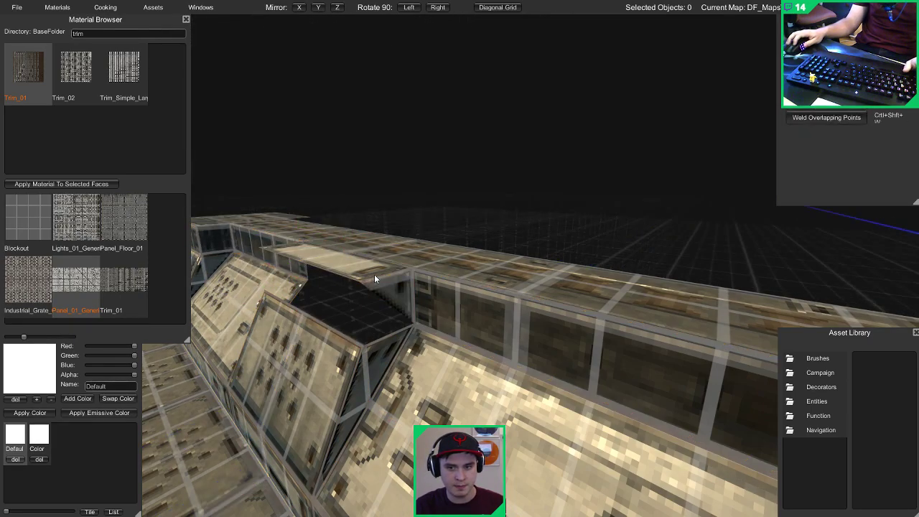
{"action": "left_click", "coordinate": [374, 272]}
{"action": "left_click", "coordinate": [398, 287], "text": "shift"}
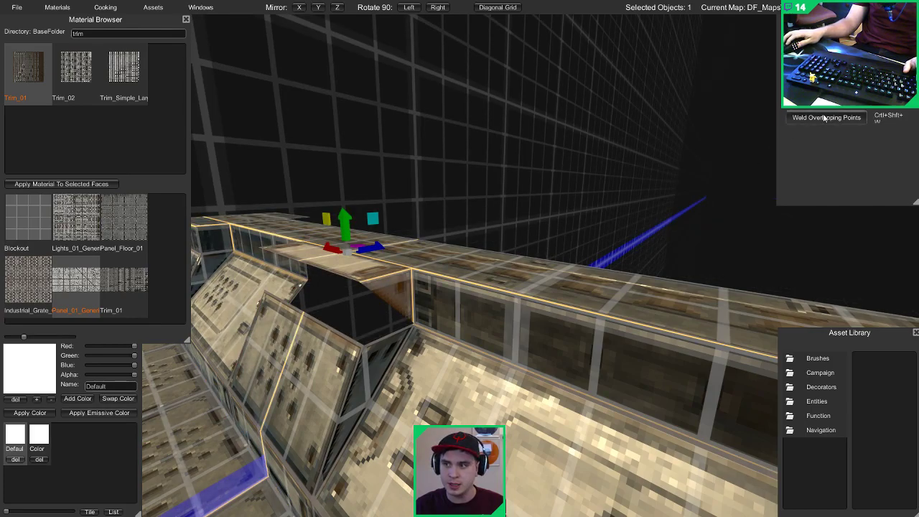
{"action": "key", "text": "2"}
{"action": "left_click", "coordinate": [315, 257]}
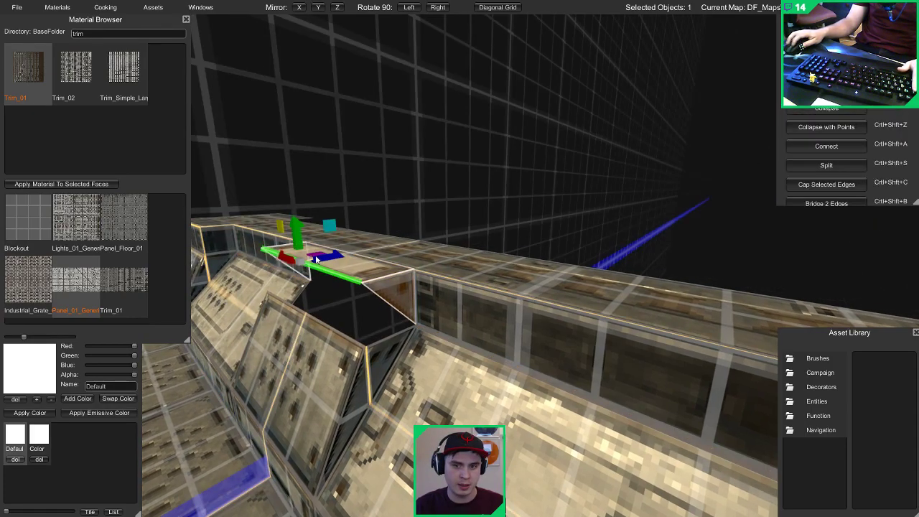
{"action": "left_click_drag", "start_coordinate": [302, 259], "coordinate": [305, 300]}
{"action": "key", "text": "Escape"}
{"action": "left_click", "coordinate": [383, 287]}
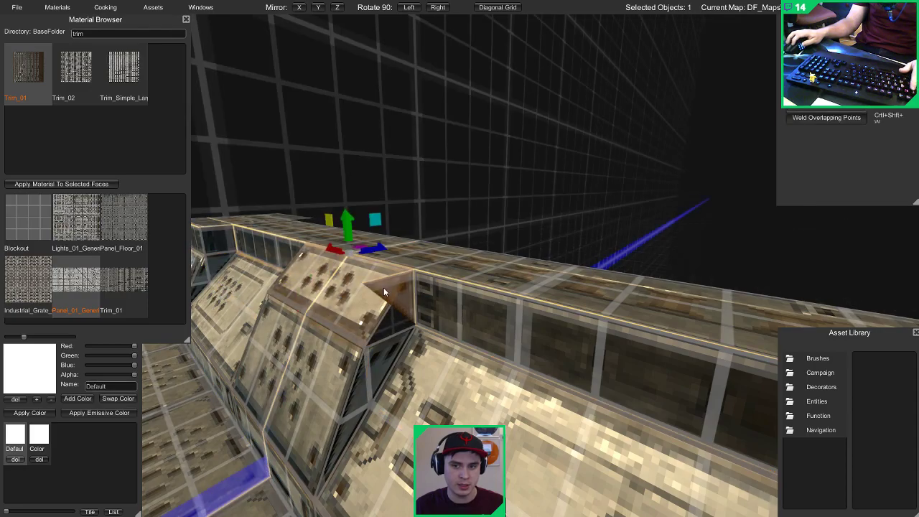
Step: Lower the two upper front corner points of the box's side faces so the sides follow the sloped cover
{"action": "key", "text": "1"}
{"action": "left_click", "coordinate": [364, 285]}
{"action": "left_click", "coordinate": [258, 247], "text": "shift"}
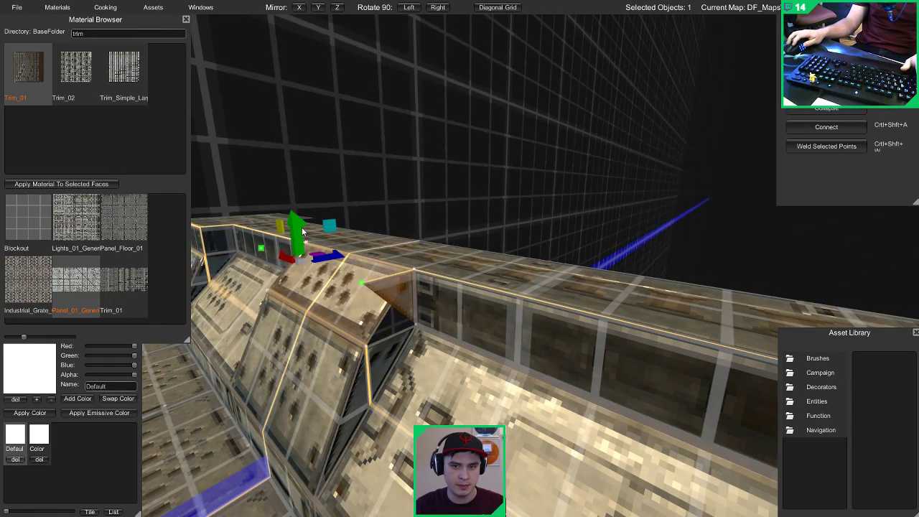
{"action": "left_click_drag", "start_coordinate": [296, 217], "coordinate": [301, 260]}
{"action": "key", "text": "Escape"}
Step: Preview the room without editor overlays and examine the new sloped perforated cover from several angles along the wall
{"action": "key", "text": "s"}
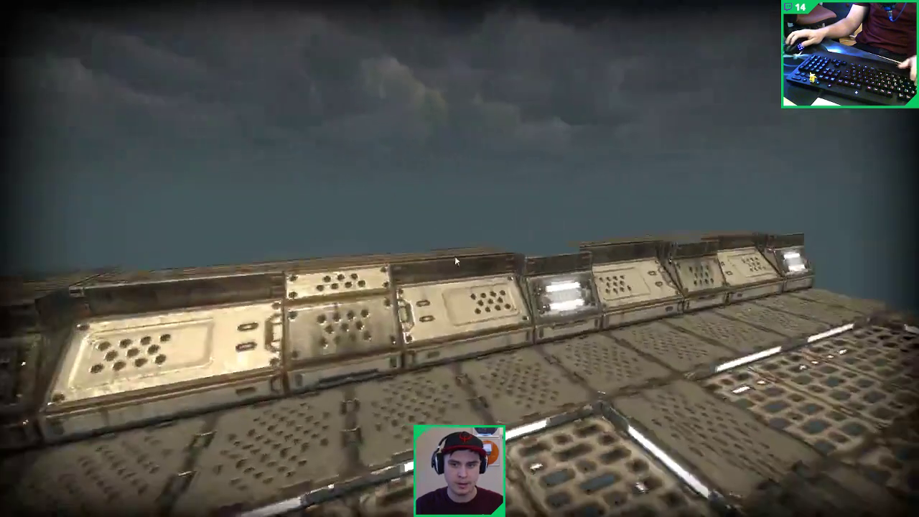
{"action": "key", "text": "w"}
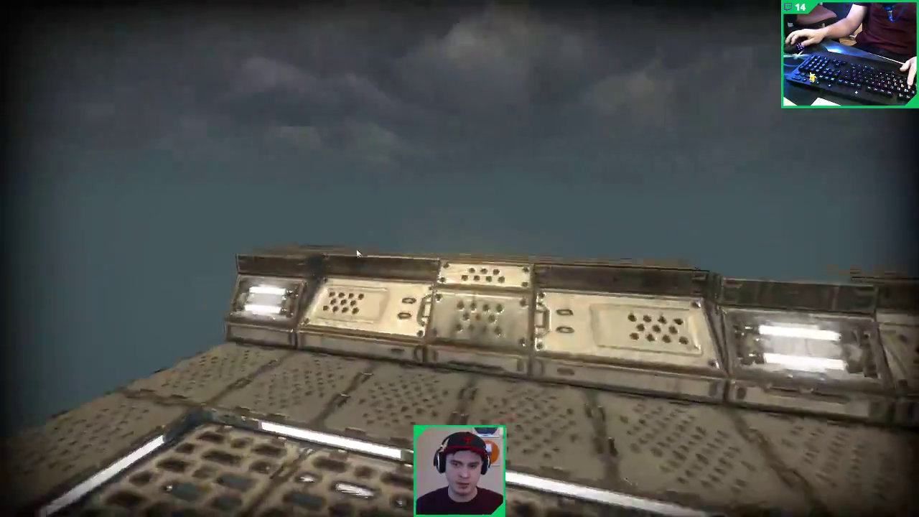
{"action": "key", "text": "s"}
{"action": "key", "text": "a"}
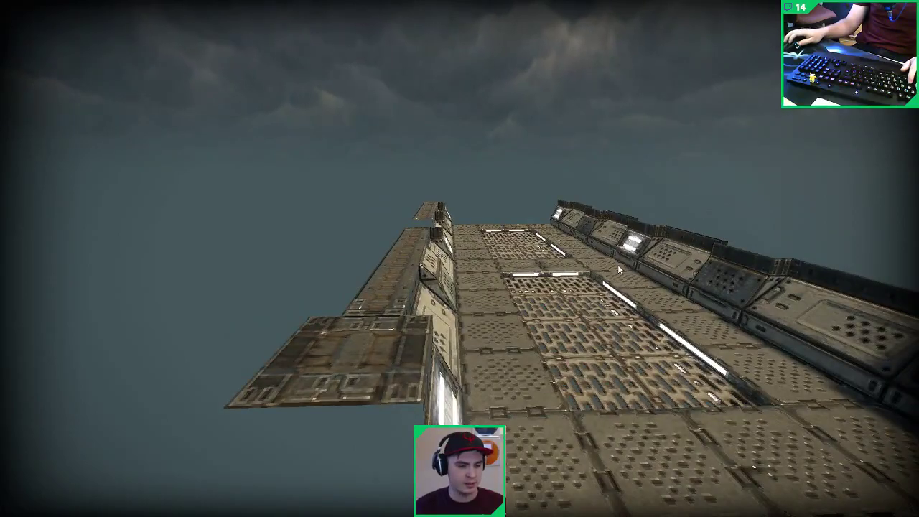
{"action": "key", "text": "d"}
{"action": "key", "text": "w"}
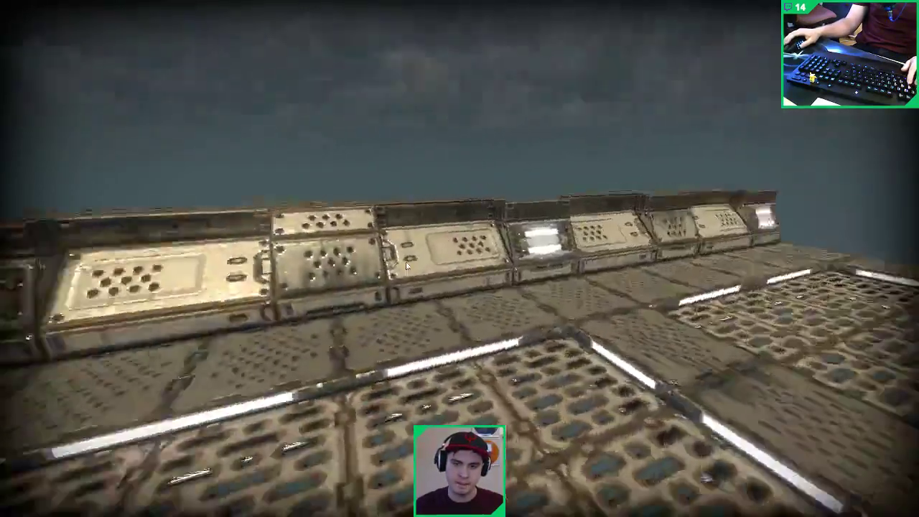
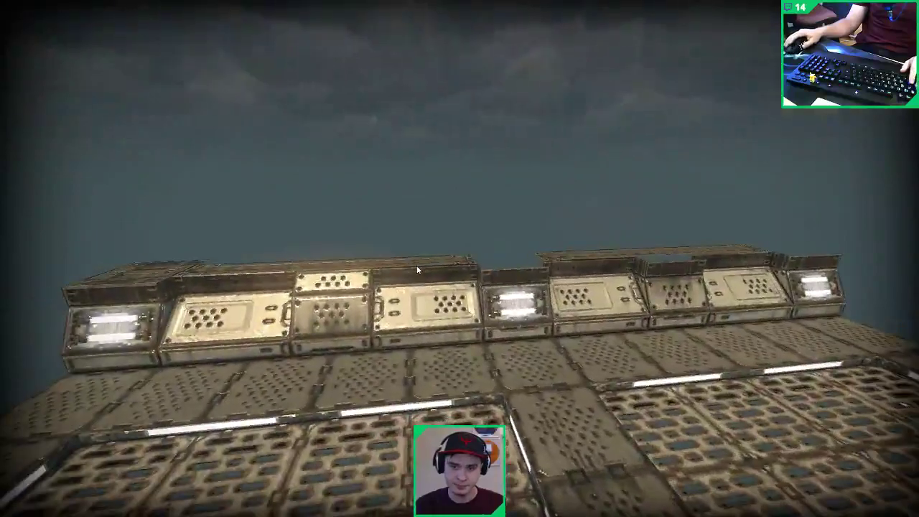
{"action": "key", "text": "w"}
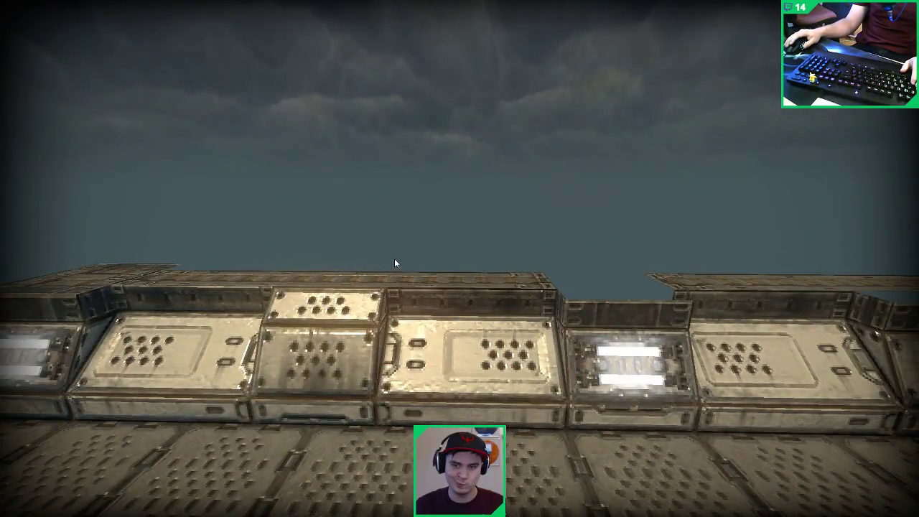
{"action": "key", "text": "a"}
{"action": "key", "text": "a"}
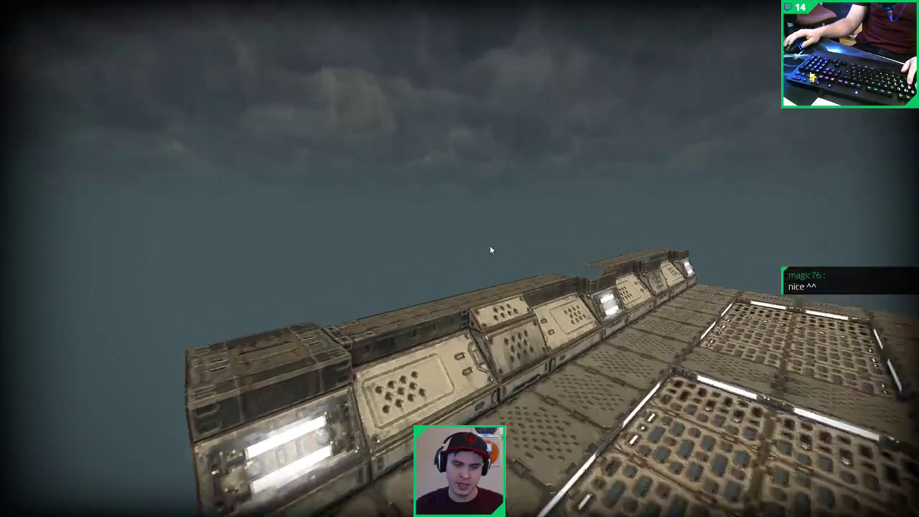
{"action": "right_click_drag", "start_coordinate": [491, 250], "coordinate": [418, 263]}
{"action": "key", "text": "d"}
Step: Delete the older panel wall along the opposite side of the room
{"action": "left_click", "coordinate": [453, 326]}
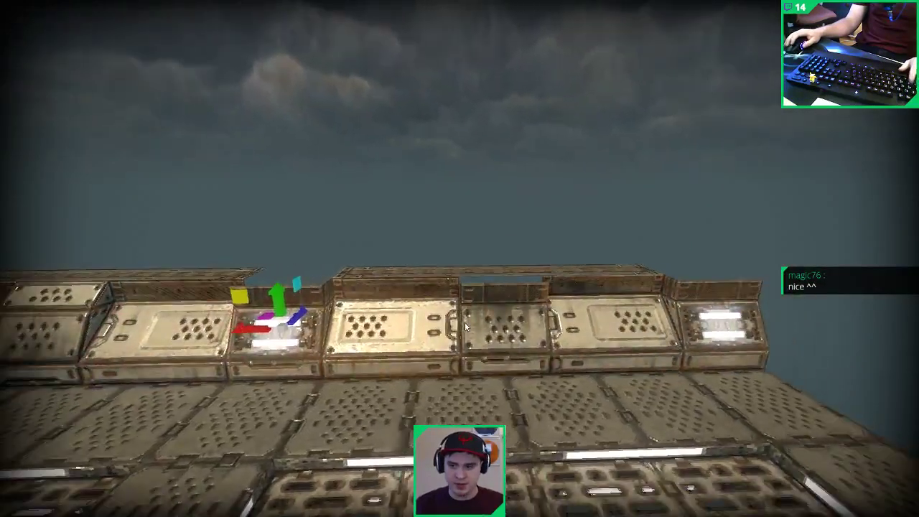
{"action": "left_click_drag", "start_coordinate": [448, 223], "coordinate": [578, 424]}
{"action": "right_click_drag", "start_coordinate": [485, 405], "coordinate": [147, 408]}
{"action": "key", "text": "s"}
{"action": "left_click", "coordinate": [156, 408]}
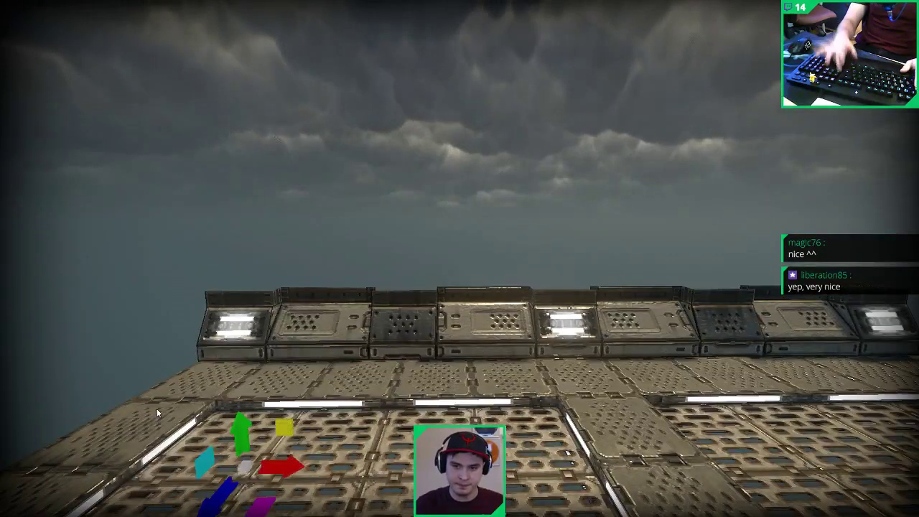
{"action": "key", "text": "Delete"}
{"action": "left_click", "coordinate": [401, 320]}
{"action": "key", "text": "Delete"}
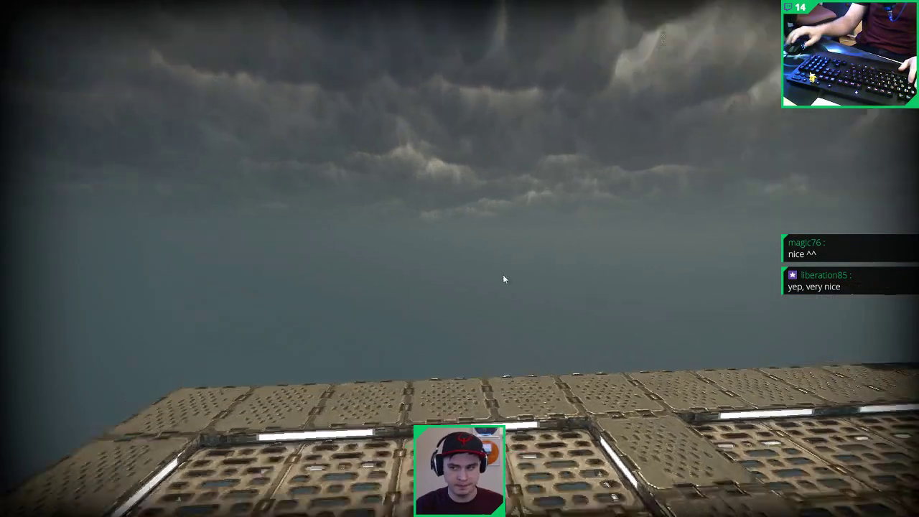
{"action": "key", "text": "ctrl+z"}
{"action": "key", "text": "a"}
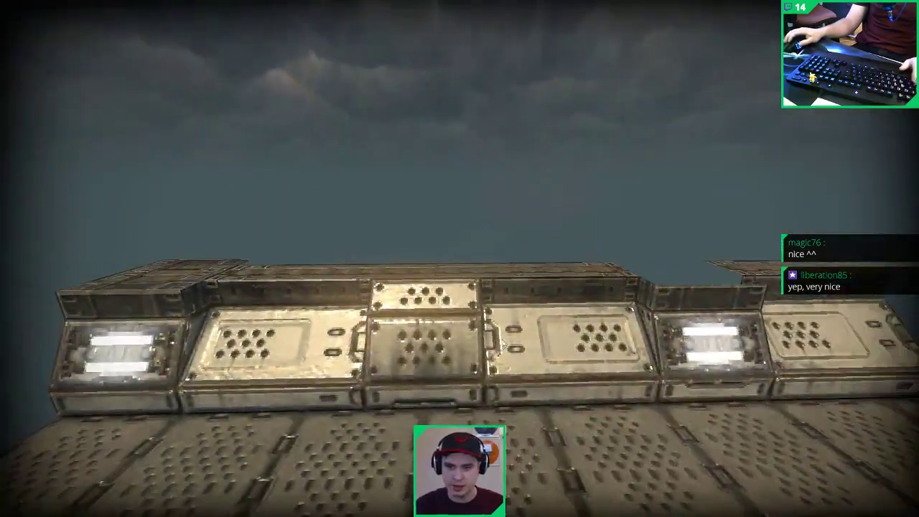
Step: Copy the finished perforated section with its sloped cover along the wall into the second panel group
{"action": "left_click_drag", "start_coordinate": [395, 312], "coordinate": [507, 435]}
{"action": "left_click_drag", "start_coordinate": [341, 211], "coordinate": [519, 446]}
{"action": "key", "text": "Tab"}
{"action": "key", "text": "s"}
{"action": "key", "text": "a"}
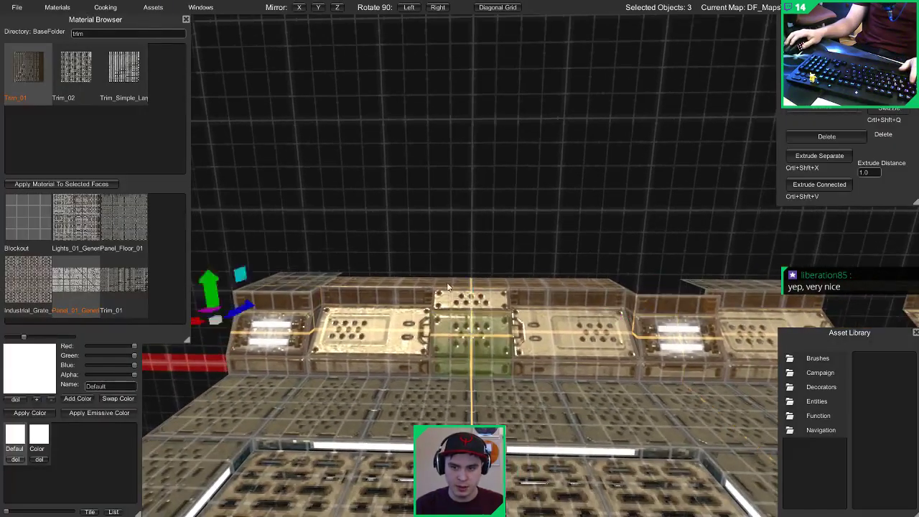
{"action": "left_click_drag", "start_coordinate": [422, 250], "coordinate": [518, 404]}
{"action": "right_click_drag", "start_coordinate": [518, 404], "coordinate": [421, 392]}
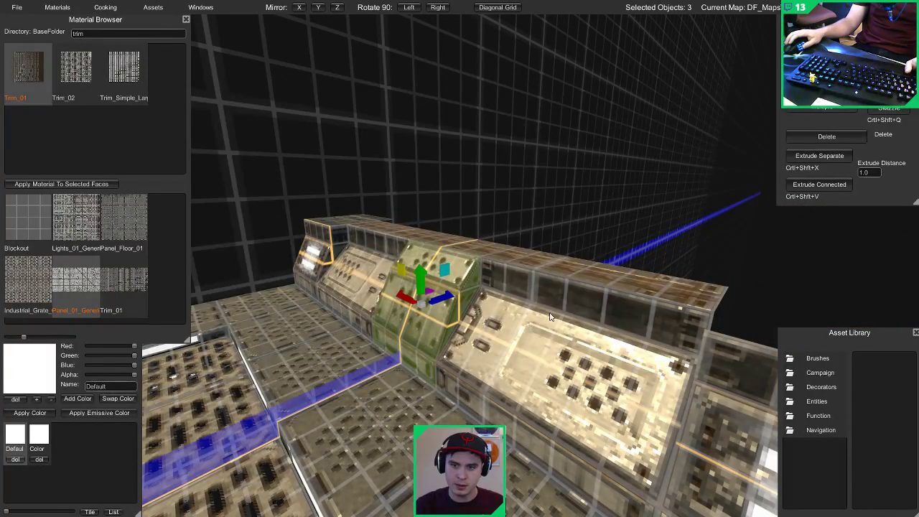
{"action": "key", "text": "1"}
{"action": "right_click_drag", "start_coordinate": [290, 231], "coordinate": [366, 260]}
{"action": "left_click_drag", "start_coordinate": [353, 253], "coordinate": [728, 305]}
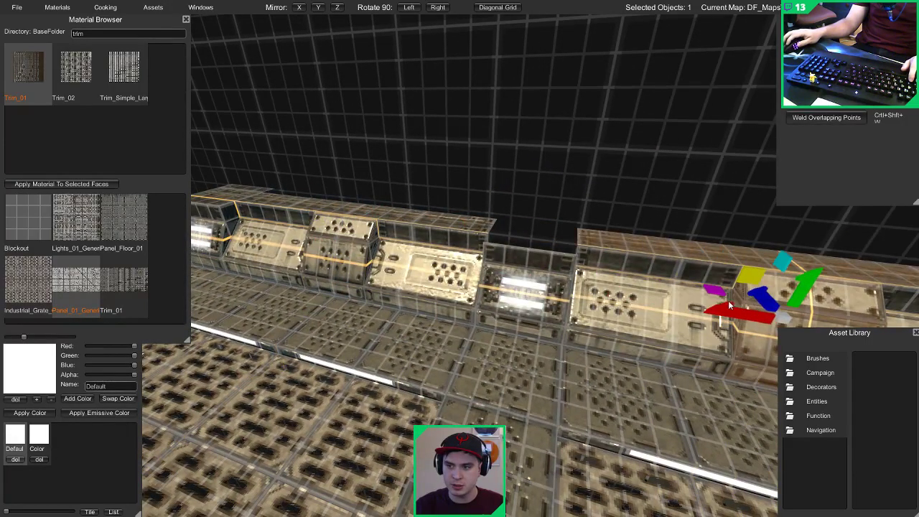
{"action": "right_click_drag", "start_coordinate": [733, 303], "coordinate": [670, 288]}
{"action": "left_click", "coordinate": [671, 288]}
{"action": "key", "text": "3"}
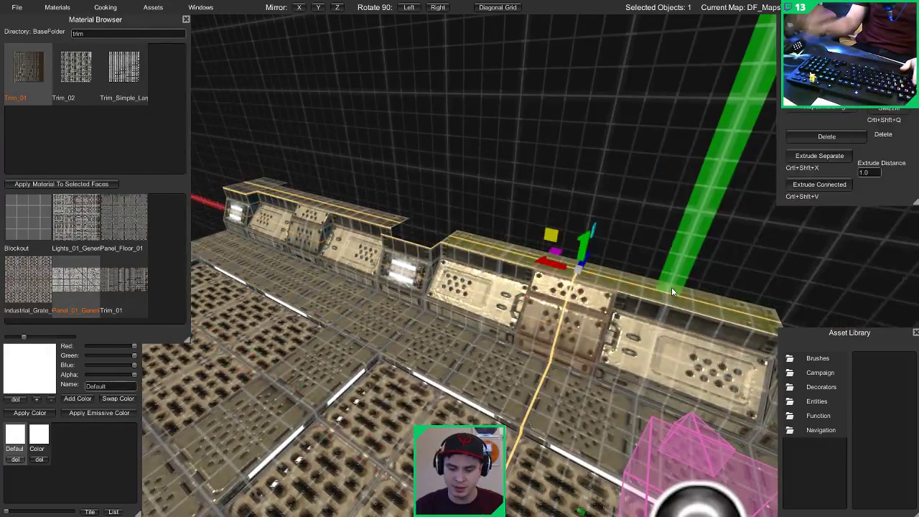
{"action": "key", "text": "2"}
{"action": "key", "text": "2"}
{"action": "left_click", "coordinate": [563, 291]}
{"action": "key", "text": "1"}
{"action": "left_click", "coordinate": [377, 214]}
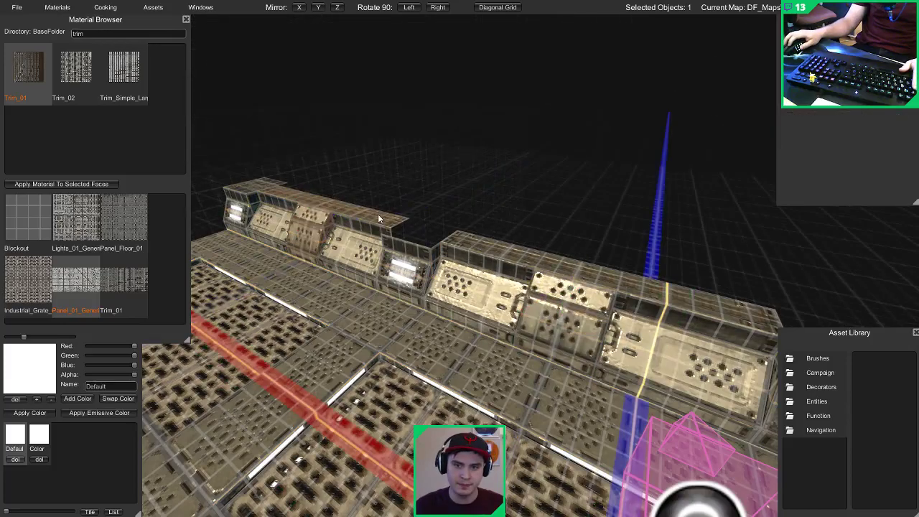
{"action": "key", "text": "3"}
{"action": "left_click", "coordinate": [378, 219]}
{"action": "key", "text": "1"}
{"action": "key", "text": "3"}
{"action": "right_click_drag", "start_coordinate": [379, 217], "coordinate": [410, 191]}
{"action": "key", "text": "2"}
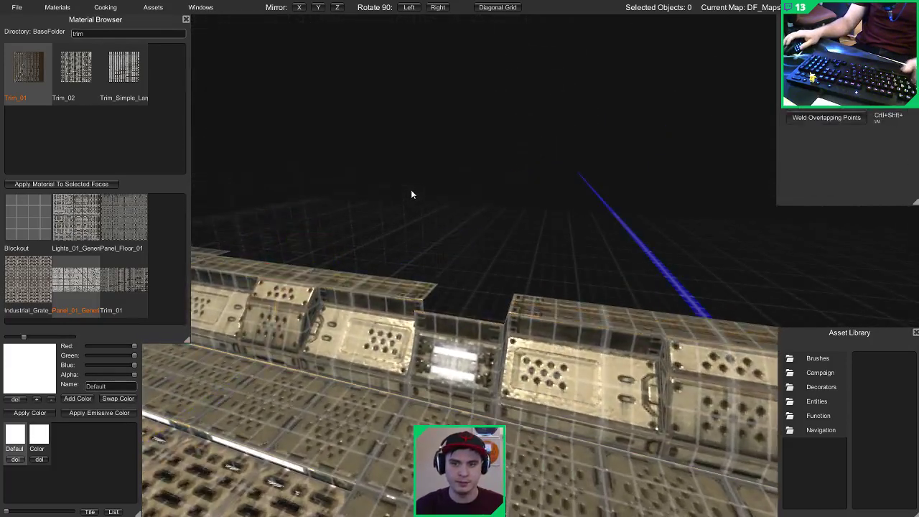
{"action": "left_click", "coordinate": [301, 313]}
{"action": "right_click_drag", "start_coordinate": [301, 313], "coordinate": [342, 310]}
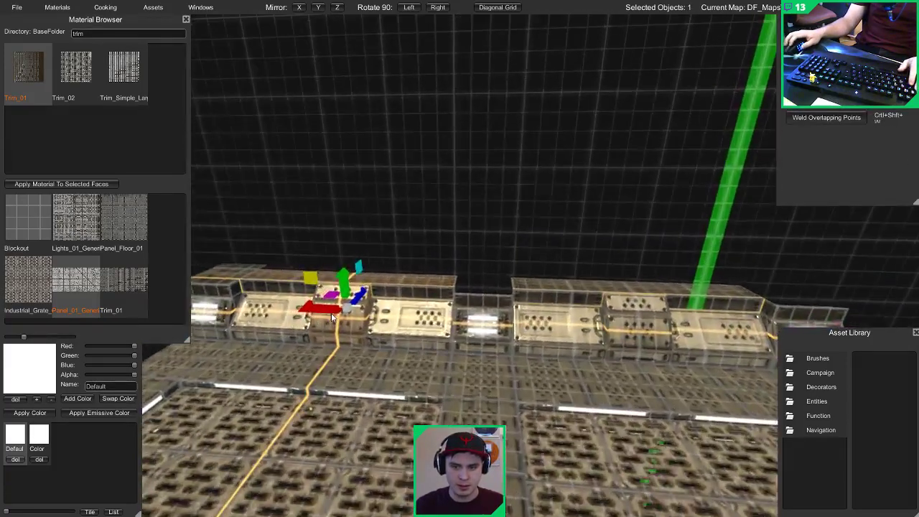
{"action": "left_click", "coordinate": [623, 298], "text": "shift"}
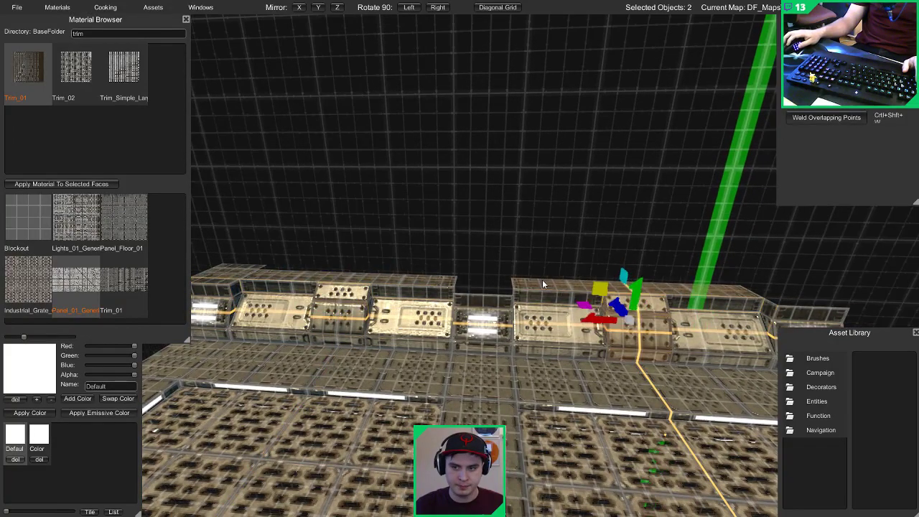
{"action": "right_click_drag", "start_coordinate": [338, 272], "coordinate": [358, 273]}
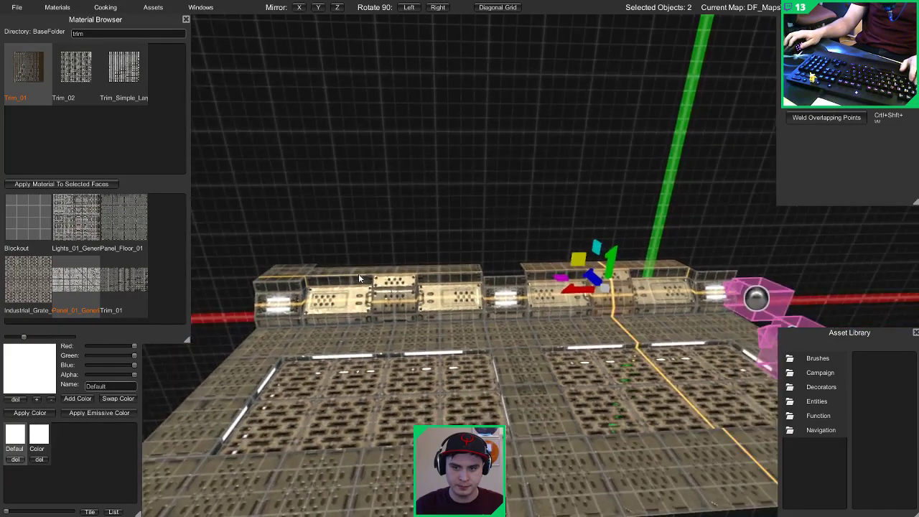
Step: Shorten the long middle face of the angled panel strip and extrude its edge back across, dividing the span into three sections
{"action": "right_click_drag", "start_coordinate": [301, 274], "coordinate": [605, 180]}
{"action": "left_click", "coordinate": [287, 272]}
{"action": "left_click", "coordinate": [534, 188]}
{"action": "key", "text": "ctrl+shift+d"}
{"action": "key", "text": "2"}
{"action": "left_click", "coordinate": [602, 185]}
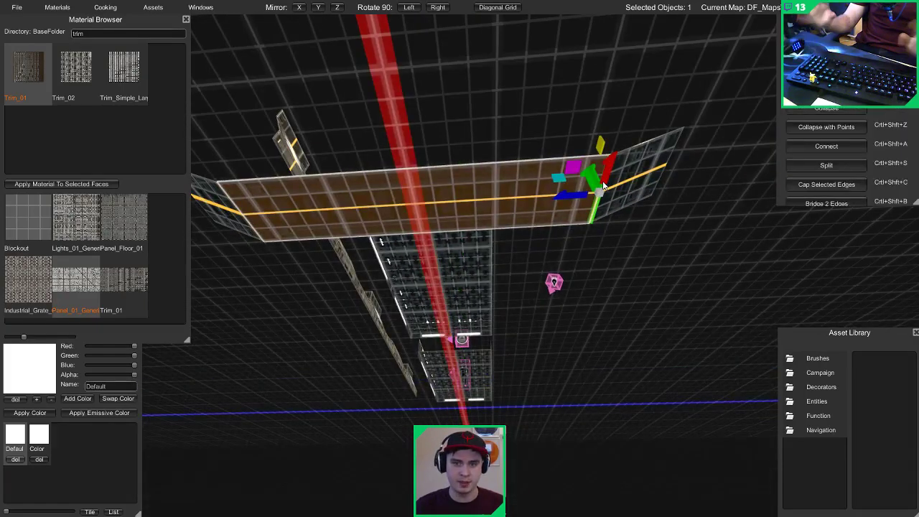
{"action": "left_click_drag", "start_coordinate": [569, 197], "coordinate": [316, 203]}
{"action": "right_click_drag", "start_coordinate": [316, 205], "coordinate": [331, 204]}
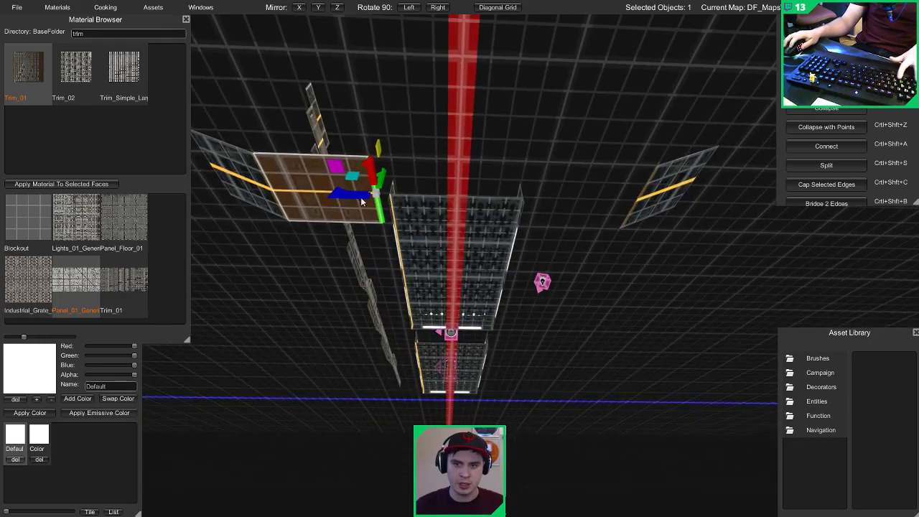
{"action": "left_click_drag", "start_coordinate": [361, 198], "coordinate": [617, 198], "text": "shift"}
{"action": "key", "text": "Tab"}
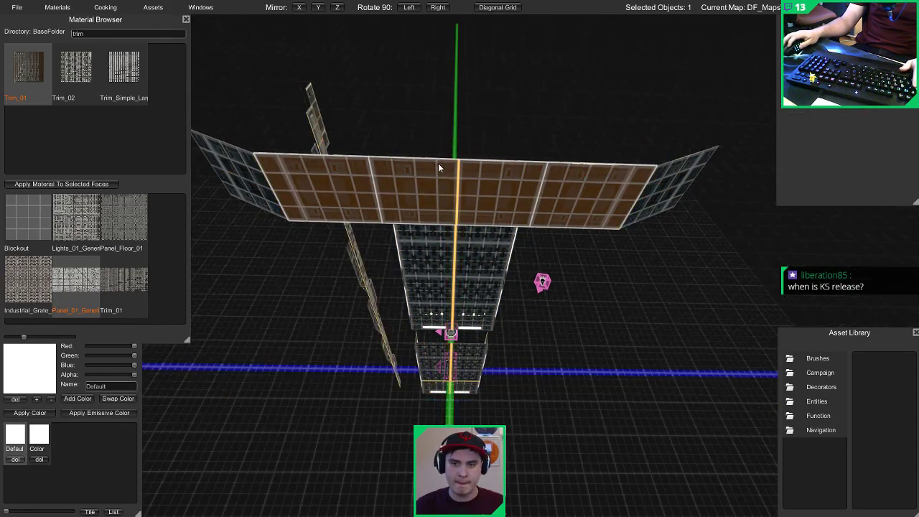
Step: Pull the middle section's free edge inward and down into a slope, and extrude it straight down as a shaft side wall
{"action": "key", "text": "3"}
{"action": "left_click", "coordinate": [438, 174]}
{"action": "key", "text": "2"}
{"action": "left_click", "coordinate": [541, 192]}
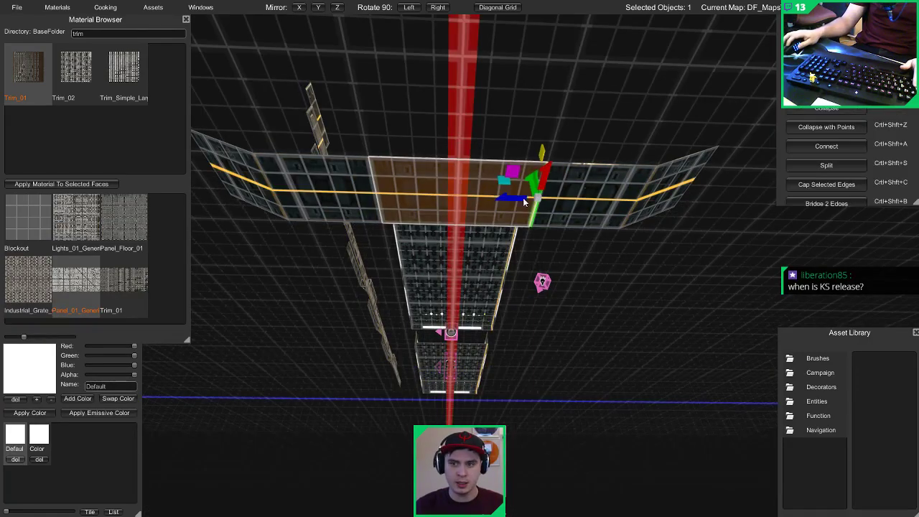
{"action": "left_click_drag", "start_coordinate": [522, 197], "coordinate": [422, 199]}
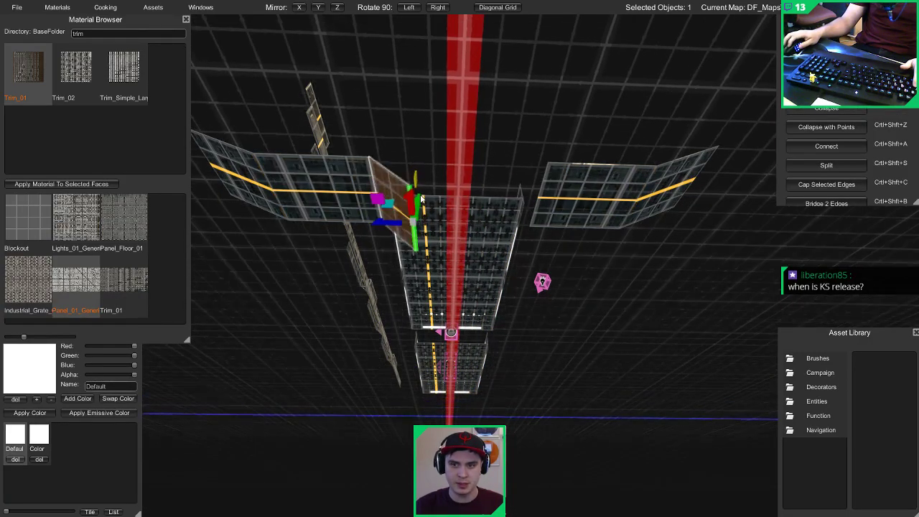
{"action": "right_click_drag", "start_coordinate": [420, 198], "coordinate": [407, 255]}
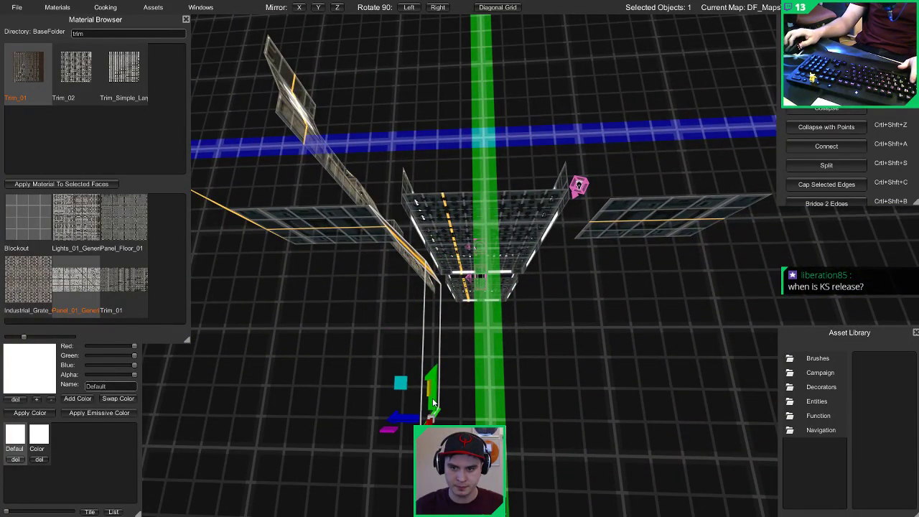
{"action": "middle_click_drag", "start_coordinate": [433, 405], "coordinate": [432, 366]}
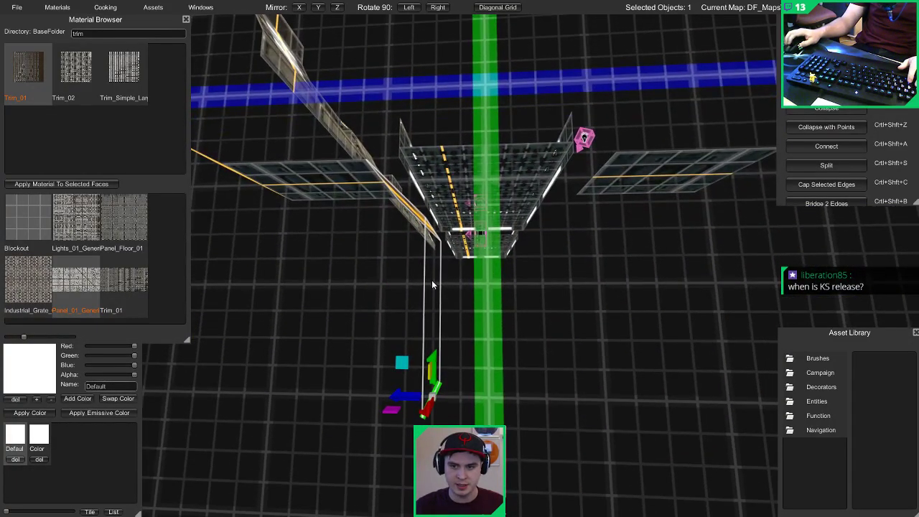
Step: Extrude both vertical edges of the shaft's side wall across the opening to form its two end walls
{"action": "left_click", "coordinate": [429, 282]}
{"action": "middle_click_drag", "start_coordinate": [431, 281], "coordinate": [386, 305]}
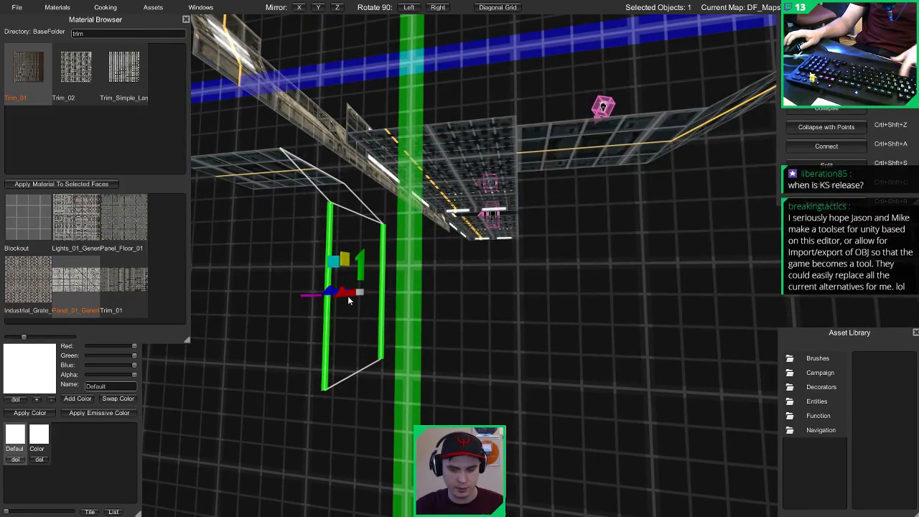
{"action": "left_click_drag", "start_coordinate": [328, 286], "coordinate": [419, 297]}
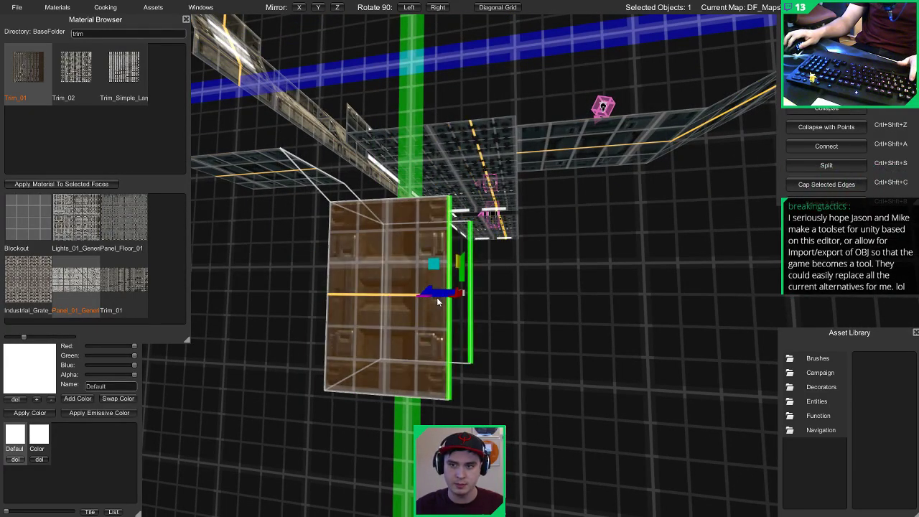
{"action": "middle_click_drag", "start_coordinate": [437, 297], "coordinate": [581, 177]}
Step: Extrude the opposite strip section's inner edge into a matching slope down to the shaft rim and bridge the open side wall
{"action": "left_click", "coordinate": [614, 169]}
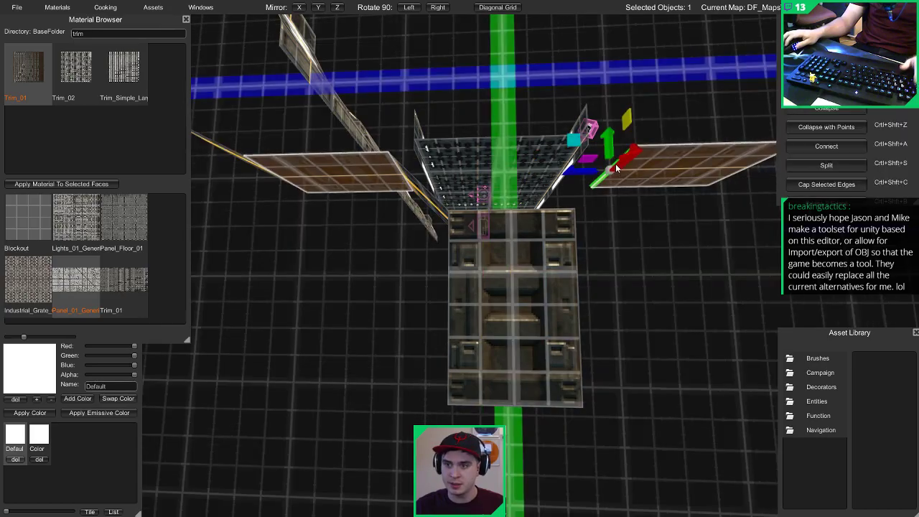
{"action": "left_click_drag", "start_coordinate": [605, 169], "coordinate": [556, 192]}
{"action": "right_click_drag", "start_coordinate": [556, 192], "coordinate": [515, 197]}
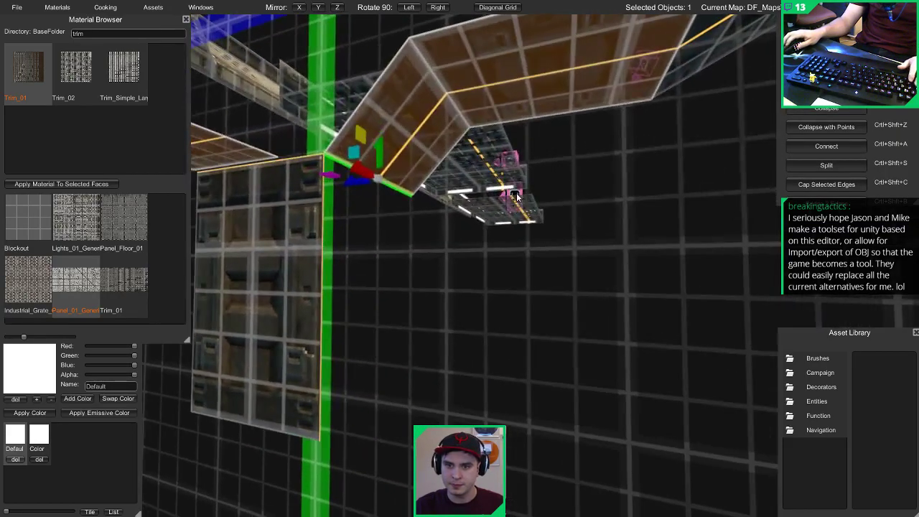
{"action": "middle_click_drag", "start_coordinate": [515, 195], "coordinate": [420, 190]}
{"action": "key", "text": "ctrl+shift+b"}
{"action": "key", "text": "Escape"}
{"action": "left_click", "coordinate": [399, 202]}
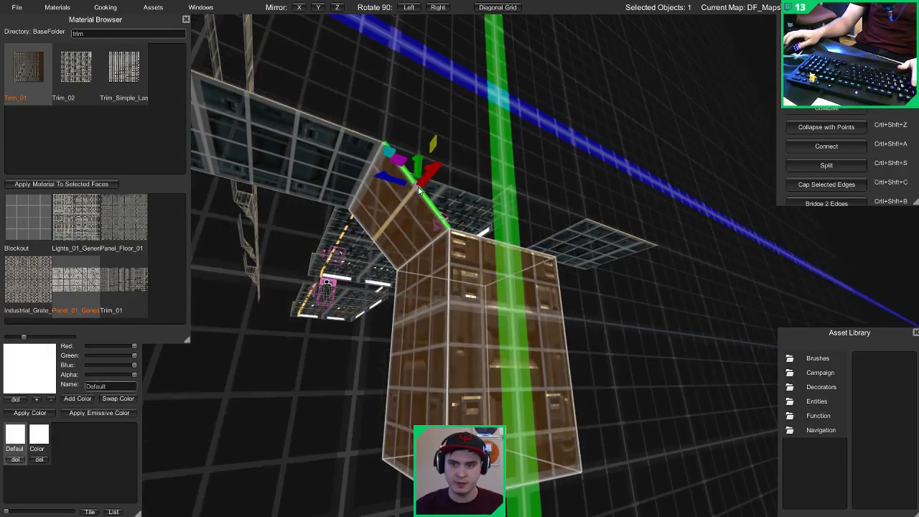
{"action": "key", "text": "Escape"}
Step: Select the shaft together with the remaining strip section and weld their overlapping points
{"action": "middle_click_drag", "start_coordinate": [505, 185], "coordinate": [260, 273]}
{"action": "left_click", "coordinate": [350, 263]}
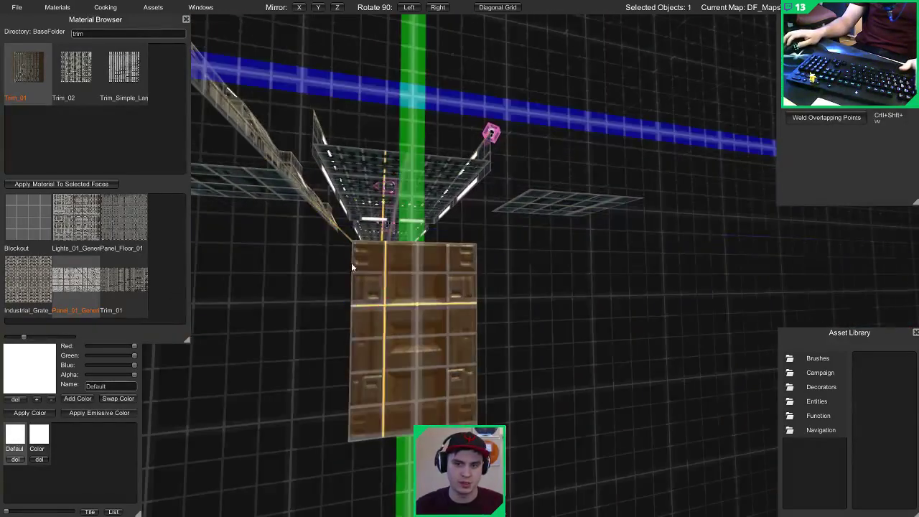
{"action": "middle_click_drag", "start_coordinate": [351, 263], "coordinate": [430, 209]}
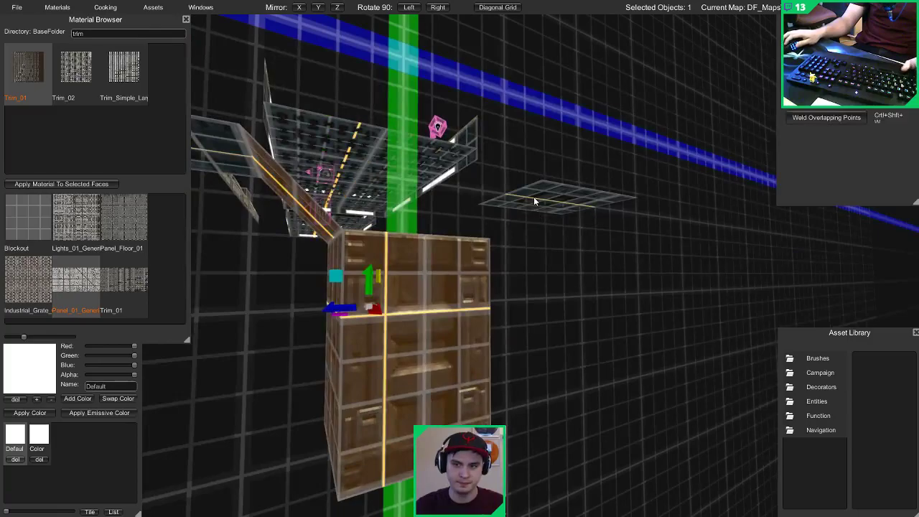
{"action": "left_click", "coordinate": [535, 198], "text": "shift"}
{"action": "left_click", "coordinate": [818, 122]}
{"action": "middle_click_drag", "start_coordinate": [617, 188], "coordinate": [472, 136]}
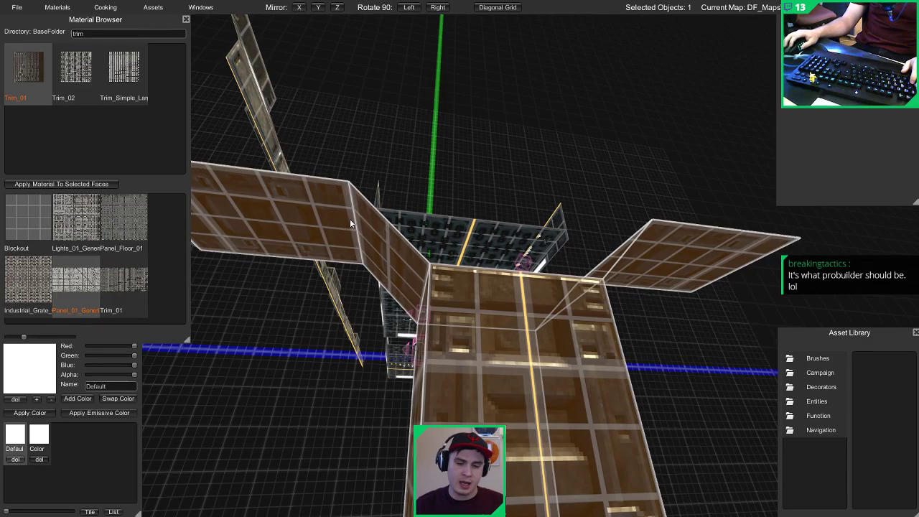
Step: Extrude the end edges of both slopes and the shaft rim, and delete the excess points to leave a trapezoidal end face
{"action": "left_click", "coordinate": [393, 226]}
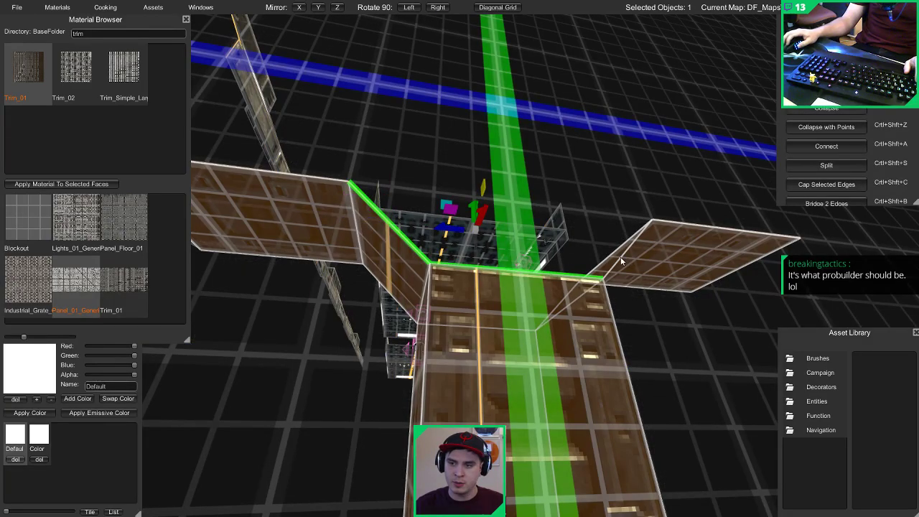
{"action": "middle_click_drag", "start_coordinate": [620, 261], "coordinate": [440, 211]}
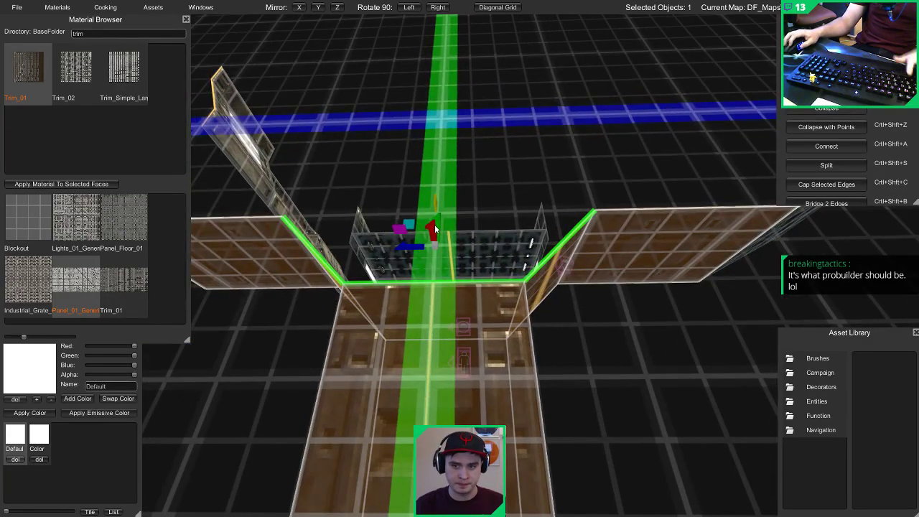
{"action": "left_click_drag", "start_coordinate": [435, 226], "coordinate": [440, 171], "text": "shift"}
{"action": "key", "text": "1"}
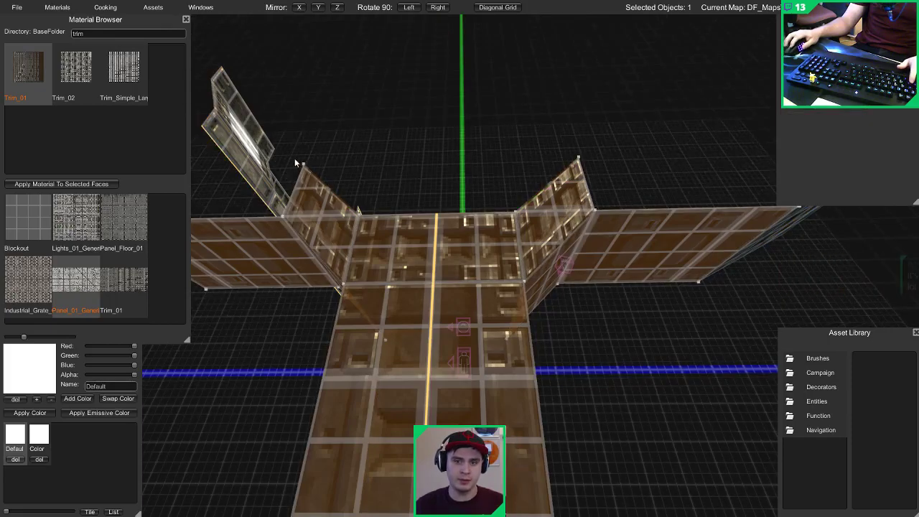
{"action": "left_click_drag", "start_coordinate": [598, 170], "coordinate": [558, 164]}
{"action": "key", "text": "Delete"}
Step: Apply the Panel_01 material to the trapezoidal end face between the slopes
{"action": "left_click", "coordinate": [482, 229]}
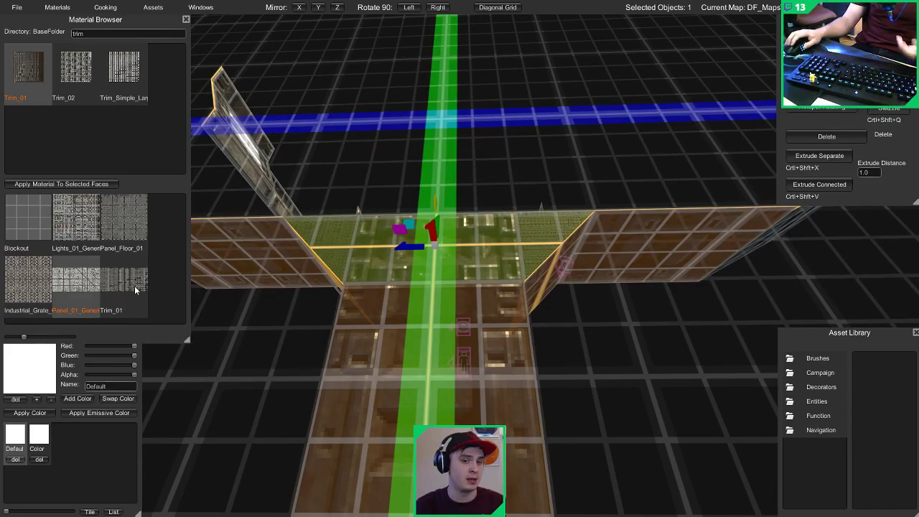
{"action": "left_click", "coordinate": [78, 185]}
{"action": "right_click_drag", "start_coordinate": [373, 263], "coordinate": [492, 294]}
{"action": "key", "text": "Escape"}
{"action": "key", "text": "Tab"}
{"action": "key", "text": "Tab"}
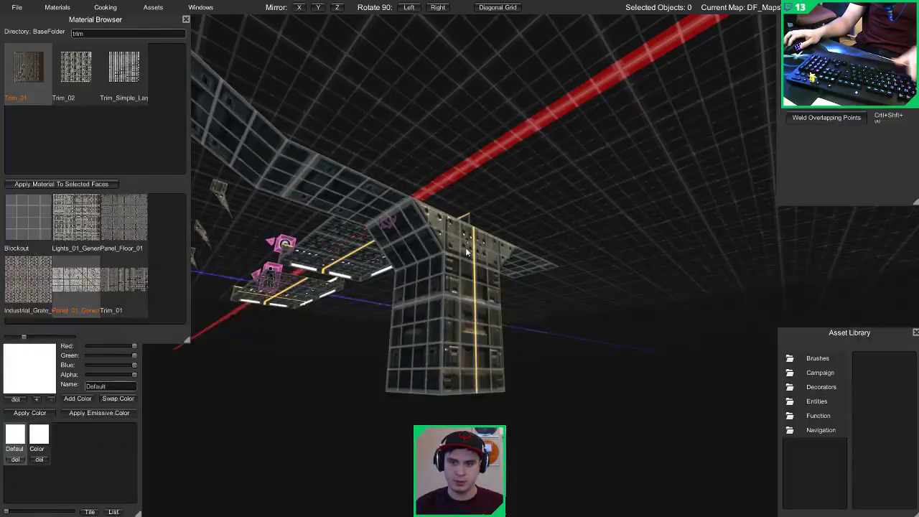
Step: Apply the Lights_01 material to the central part of the trapezoidal end face
{"action": "left_click", "coordinate": [465, 244]}
{"action": "right_click_drag", "start_coordinate": [465, 244], "coordinate": [447, 243]}
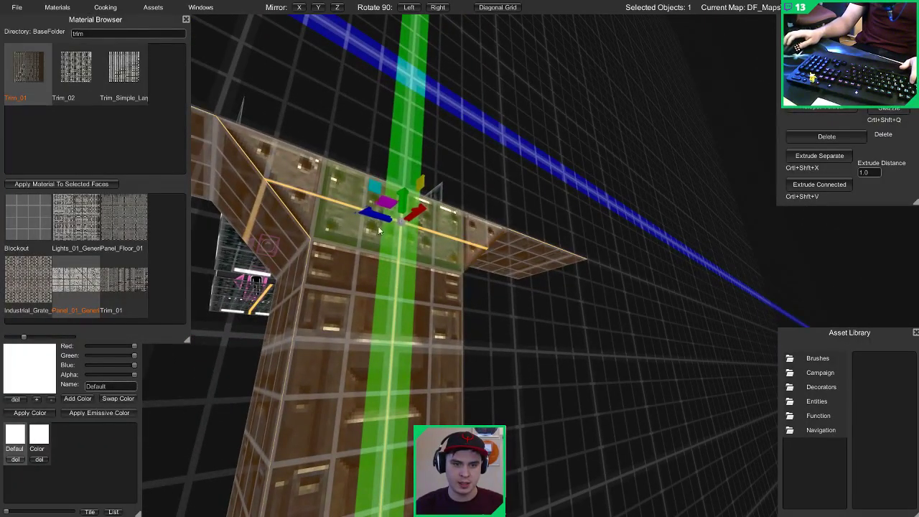
{"action": "left_click", "coordinate": [74, 230]}
{"action": "left_click", "coordinate": [81, 185]}
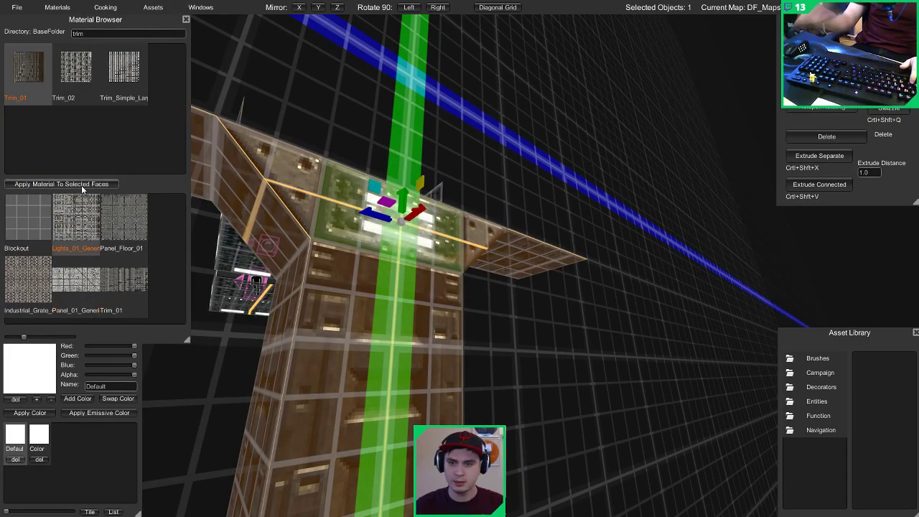
{"action": "key", "text": "Escape"}
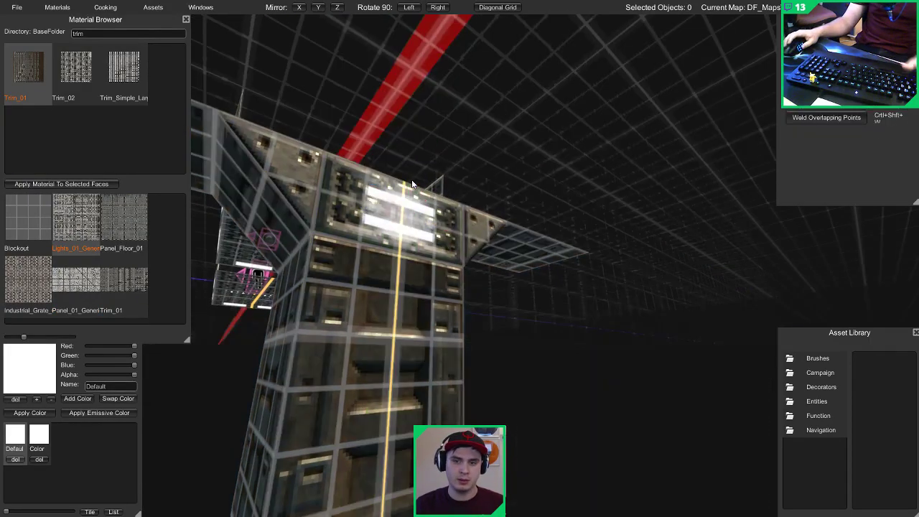
Step: Preview the shaft without editor overlays and examine its newly lit end face
{"action": "key", "text": "Tab"}
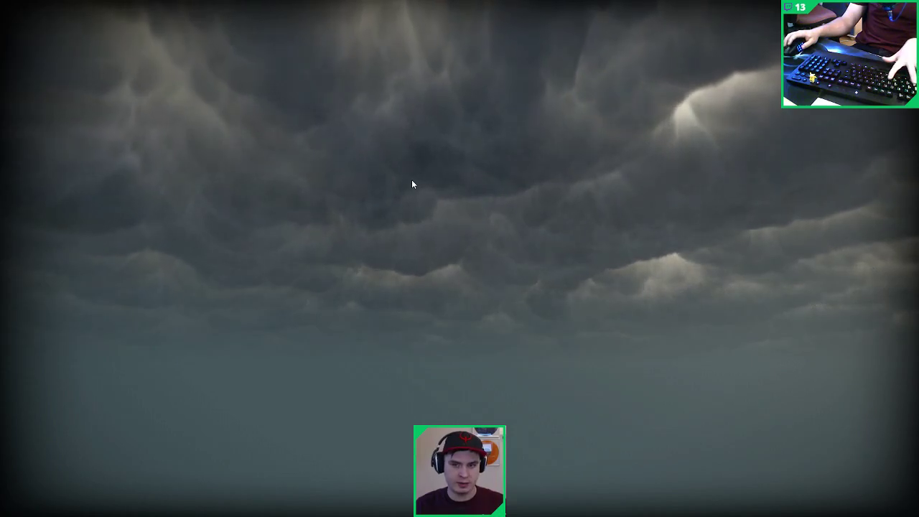
{"action": "right_click_drag", "start_coordinate": [414, 195], "coordinate": [346, 204]}
{"action": "key", "text": "Tab"}
{"action": "scroll", "coordinate": [406, 227], "scroll_direction": "up", "scroll_amount": 1}
{"action": "key", "text": "Tab"}
{"action": "left_click", "coordinate": [406, 227]}
{"action": "key", "text": "Tab"}
Step: Copy the three-part lit end face to the opposite end of the sloped shaft opening and select it together with the shaft
{"action": "key", "text": "3"}
{"action": "left_click", "coordinate": [344, 200]}
{"action": "left_click", "coordinate": [402, 203], "text": "shift"}
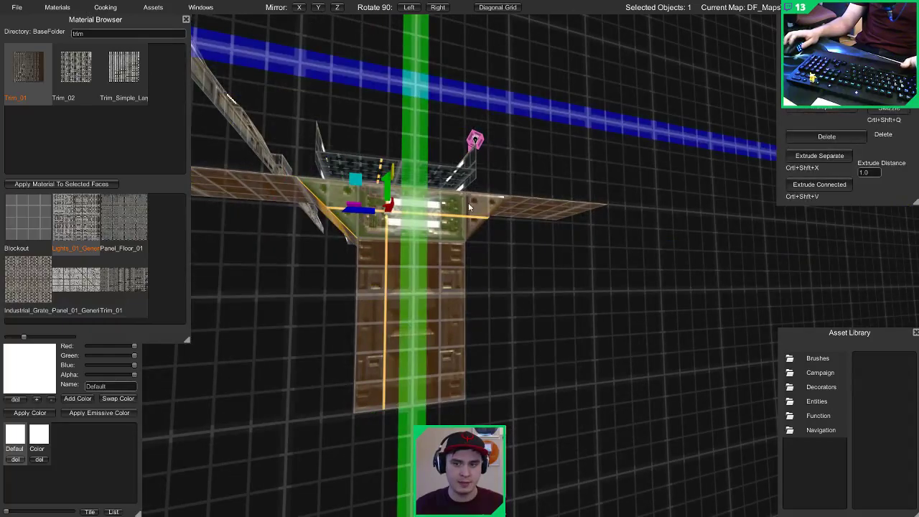
{"action": "left_click", "coordinate": [468, 202], "text": "shift"}
{"action": "right_click_drag", "start_coordinate": [439, 203], "coordinate": [485, 215]}
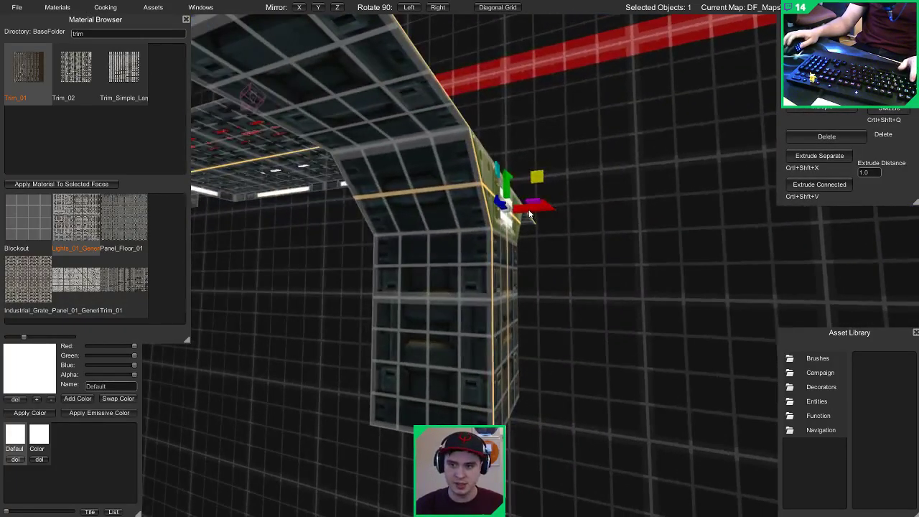
{"action": "left_click", "coordinate": [484, 216]}
{"action": "left_click", "coordinate": [438, 224]}
{"action": "key", "text": "1"}
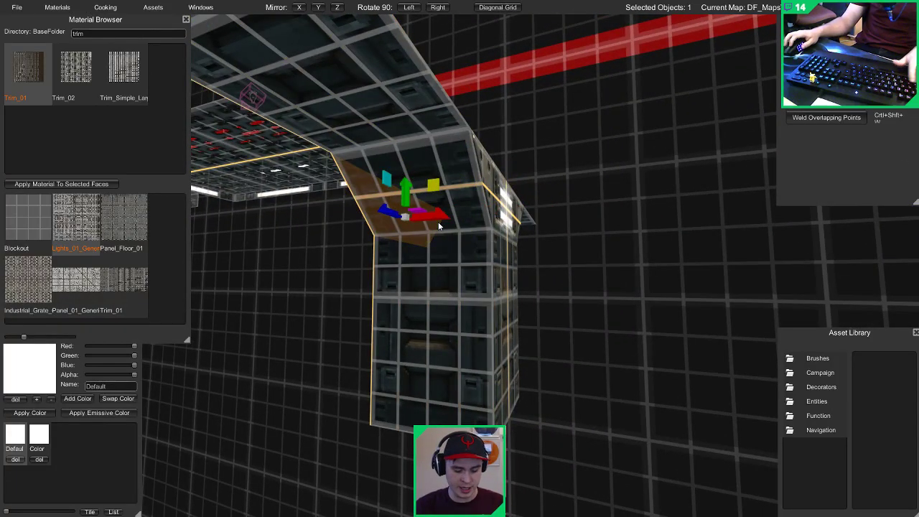
{"action": "right_click_drag", "start_coordinate": [438, 222], "coordinate": [557, 233]}
{"action": "left_click", "coordinate": [647, 213], "text": "shift"}
{"action": "right_click_drag", "start_coordinate": [647, 211], "coordinate": [730, 208]}
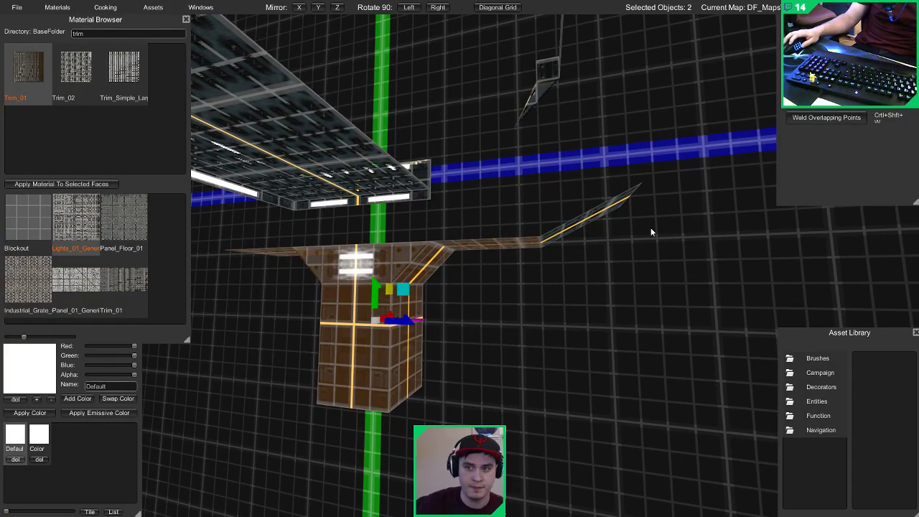
Step: Clear the shaft selection and select both sections of the perforated floor for face editing
{"action": "right_click_drag", "start_coordinate": [544, 248], "coordinate": [217, 368]}
{"action": "left_click", "coordinate": [554, 346]}
{"action": "key", "text": "Escape"}
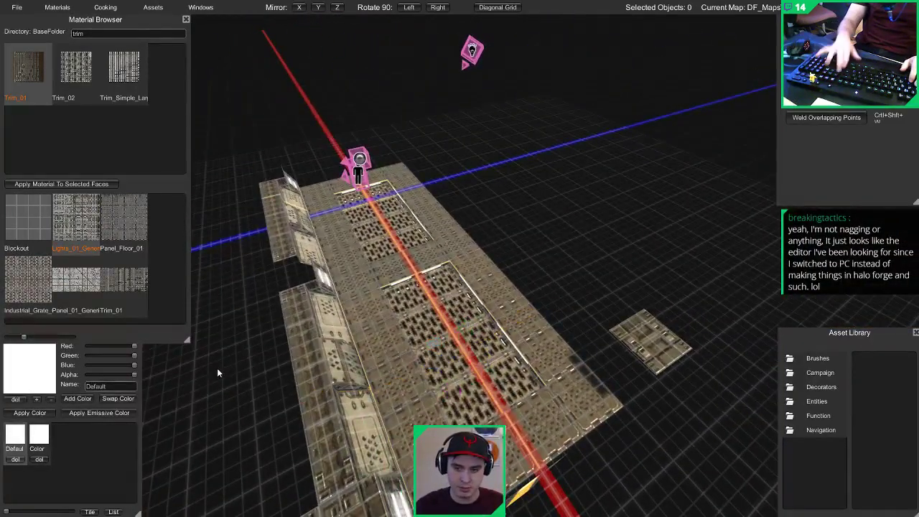
{"action": "right_click_drag", "start_coordinate": [223, 301], "coordinate": [242, 275]}
{"action": "left_click", "coordinate": [286, 229]}
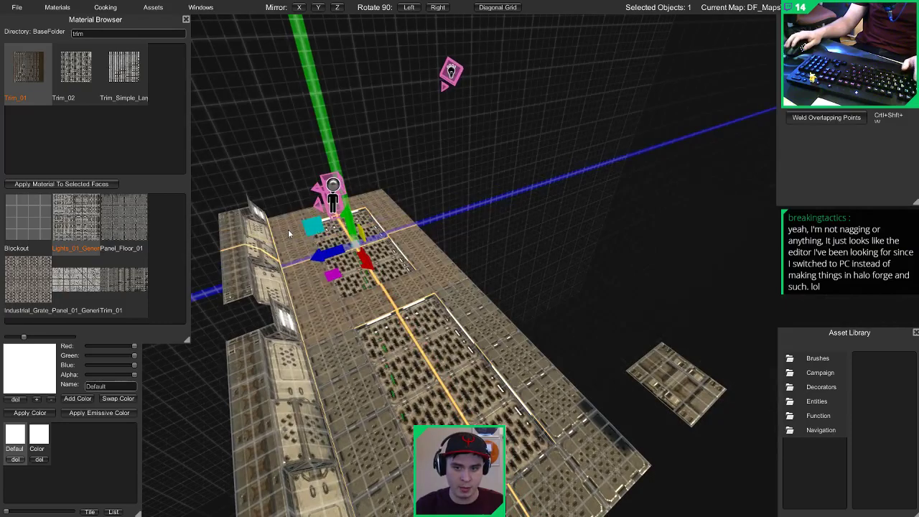
{"action": "right_click_drag", "start_coordinate": [288, 229], "coordinate": [329, 326]}
{"action": "left_click", "coordinate": [402, 322], "text": "shift"}
{"action": "right_click_drag", "start_coordinate": [393, 303], "coordinate": [419, 288]}
{"action": "key", "text": "3"}
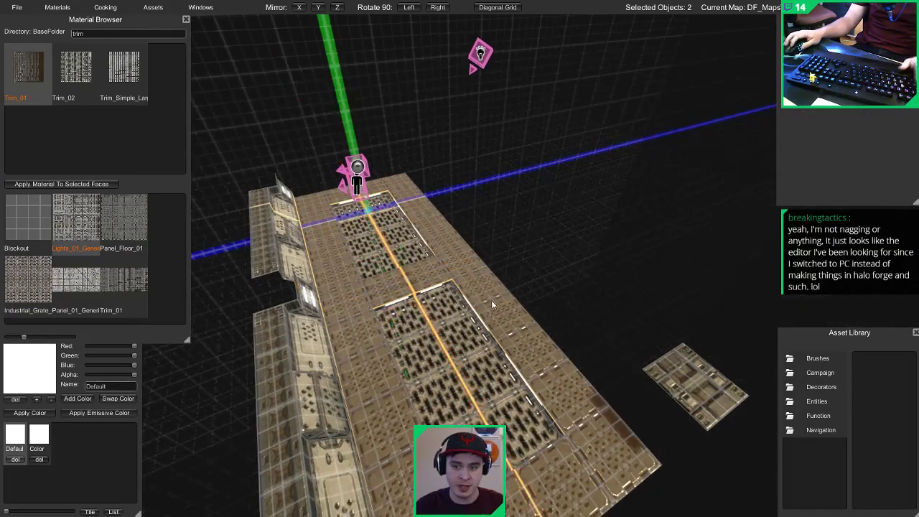
Step: Copy the floor faces around both grates downward and align the copy with the bottom of the lit grate frames
{"action": "left_click", "coordinate": [470, 275]}
{"action": "left_click", "coordinate": [460, 263], "text": "shift"}
{"action": "left_click", "coordinate": [616, 470], "text": "shift"}
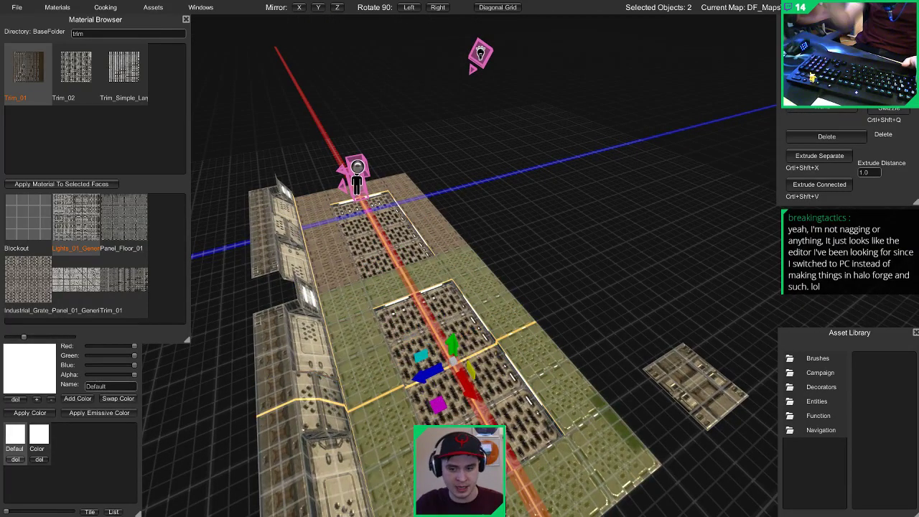
{"action": "left_click", "coordinate": [331, 278], "text": "shift"}
{"action": "left_click", "coordinate": [391, 184], "text": "shift"}
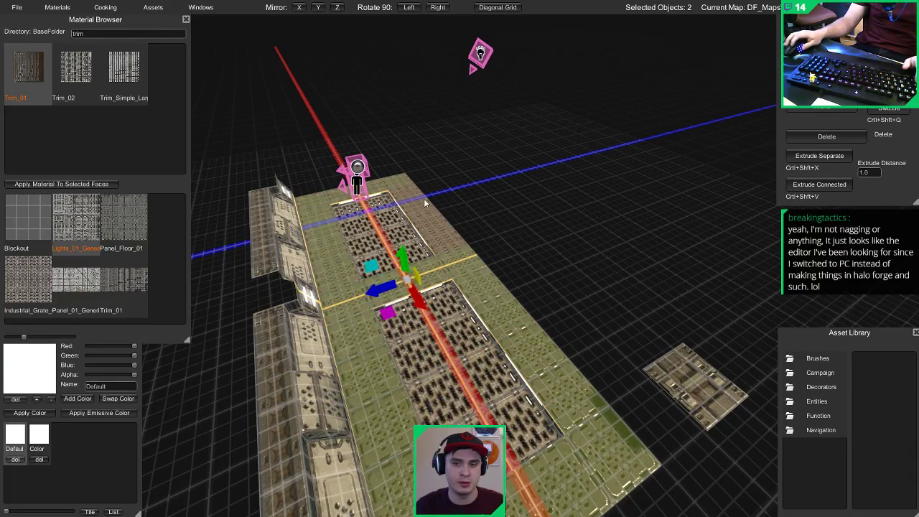
{"action": "left_click", "coordinate": [422, 217], "text": "shift"}
{"action": "key", "text": "1"}
{"action": "left_click_drag", "start_coordinate": [402, 254], "coordinate": [405, 288]}
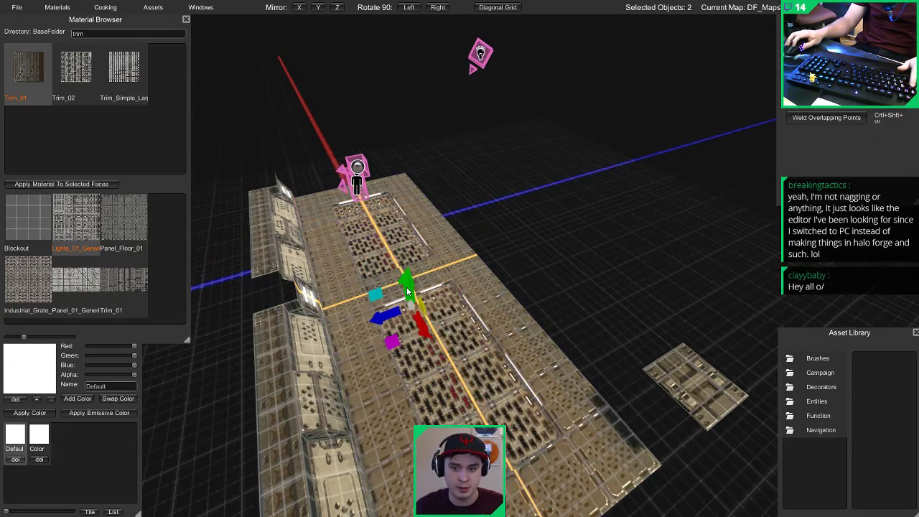
{"action": "right_click_drag", "start_coordinate": [405, 287], "coordinate": [431, 229]}
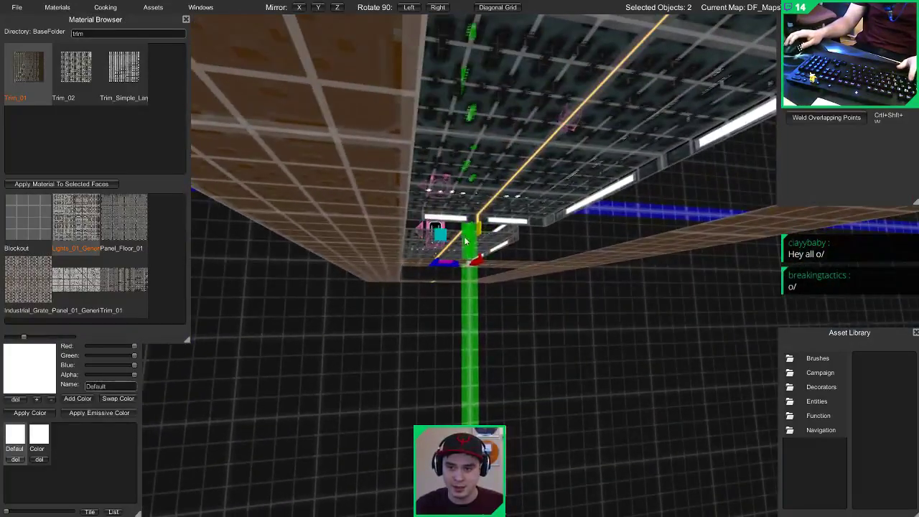
{"action": "left_click_drag", "start_coordinate": [472, 245], "coordinate": [474, 213]}
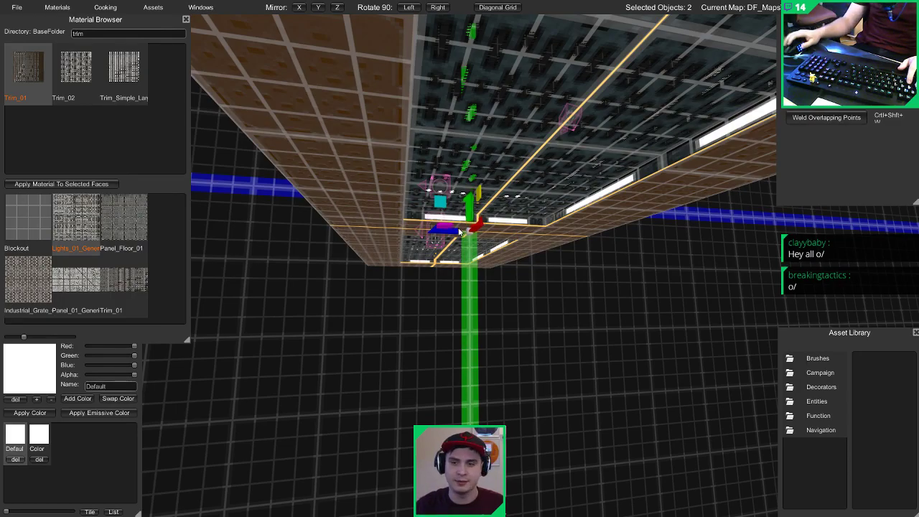
Step: Delete the surplus pieces selected on the floor's underside and clear the selection
{"action": "right_click_drag", "start_coordinate": [460, 231], "coordinate": [622, 203]}
{"action": "left_click", "coordinate": [611, 195]}
{"action": "left_click", "coordinate": [660, 196]}
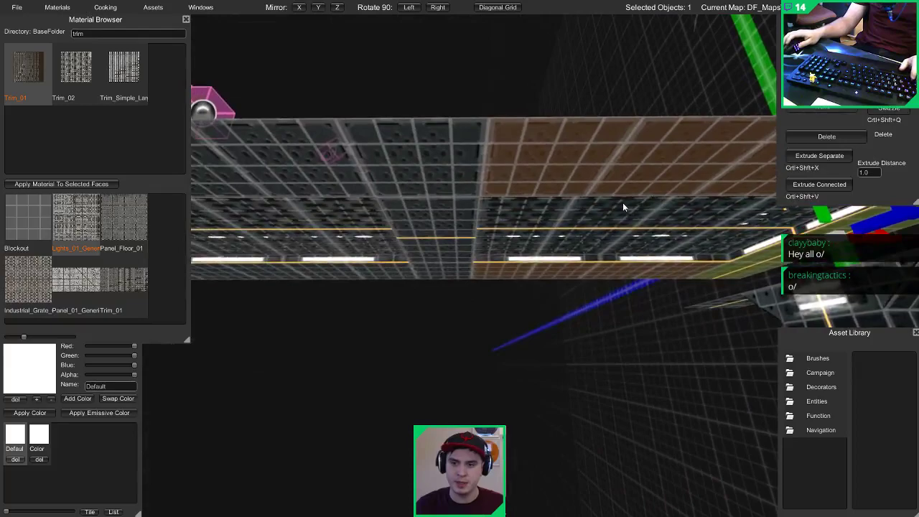
{"action": "key", "text": "1"}
{"action": "left_click", "coordinate": [425, 161]}
{"action": "right_click_drag", "start_coordinate": [425, 161], "coordinate": [744, 244]}
{"action": "left_click", "coordinate": [277, 218], "text": "shift"}
{"action": "key", "text": "Delete"}
{"action": "key", "text": "Escape"}
Step: Extrude the end edge of the shaft's flat flange upward to the floor's underside, forming a vertical wall face
{"action": "key", "text": "w"}
{"action": "left_click", "coordinate": [503, 252]}
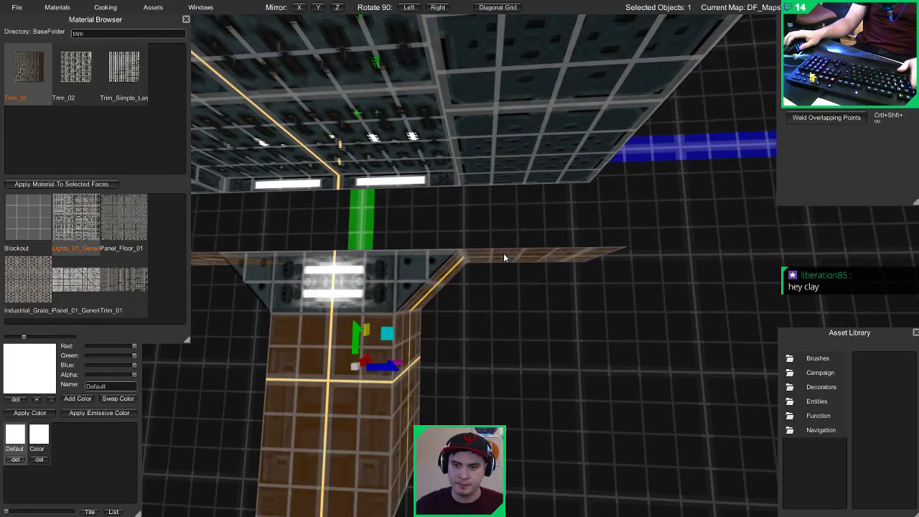
{"action": "right_click_drag", "start_coordinate": [503, 252], "coordinate": [512, 245]}
{"action": "key", "text": "s"}
{"action": "key", "text": "a"}
{"action": "key", "text": "Tab"}
{"action": "left_click", "coordinate": [394, 268]}
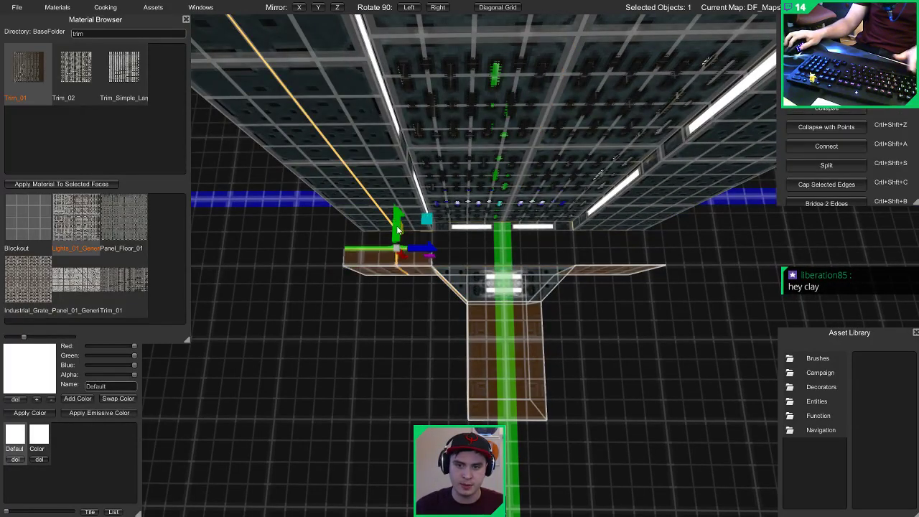
{"action": "left_click_drag", "start_coordinate": [397, 230], "coordinate": [397, 213]}
{"action": "key", "text": "w"}
{"action": "mouse_move", "coordinate": [393, 219]}
{"action": "right_mouse_down"}
{"action": "mouse_move", "coordinate": [369, 223]}
{"action": "mouse_move", "coordinate": [420, 220]}
{"action": "right_mouse_up"}
Step: Separate the new vertical wall face from the shaft and move its outer end in line with the floor's side
{"action": "key", "text": "a"}
{"action": "key", "text": "Tab"}
{"action": "left_click", "coordinate": [382, 231]}
{"action": "key", "text": "a"}
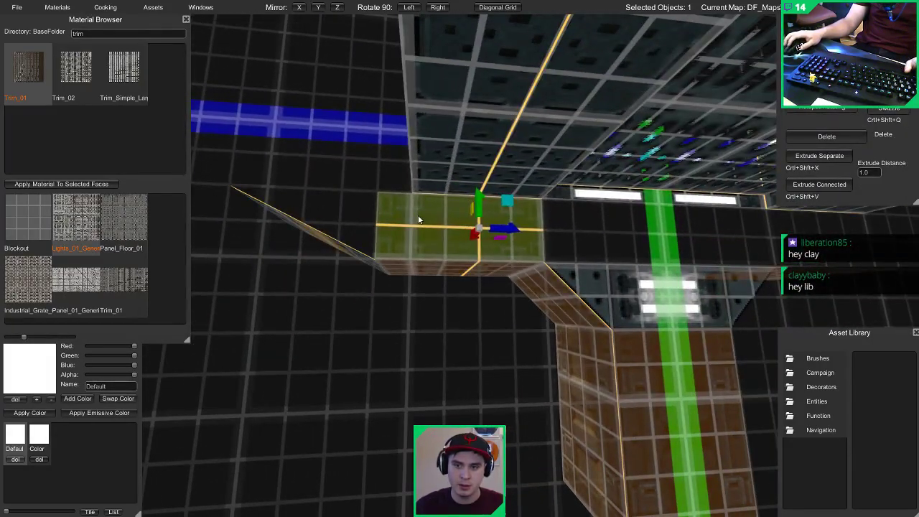
{"action": "left_click", "coordinate": [384, 226]}
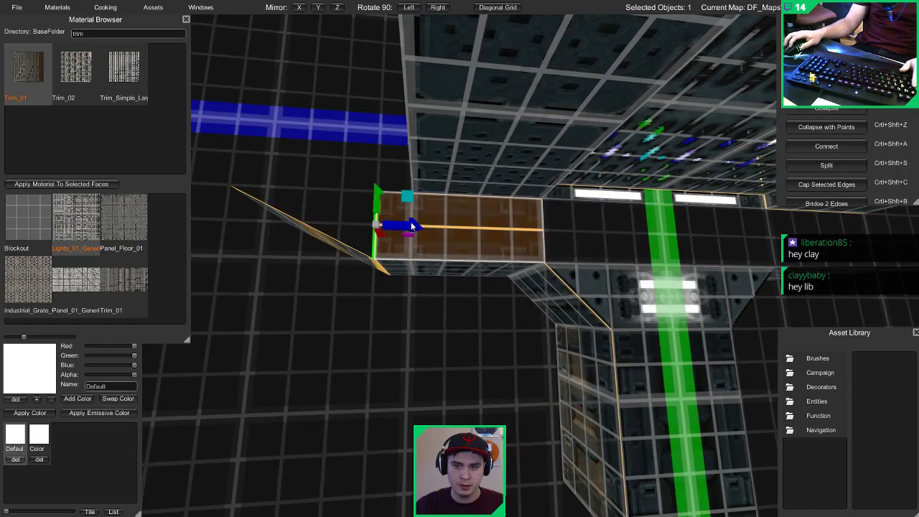
Step: Apply the Panel_01 material to the vertical wall face
{"action": "left_click", "coordinate": [462, 225]}
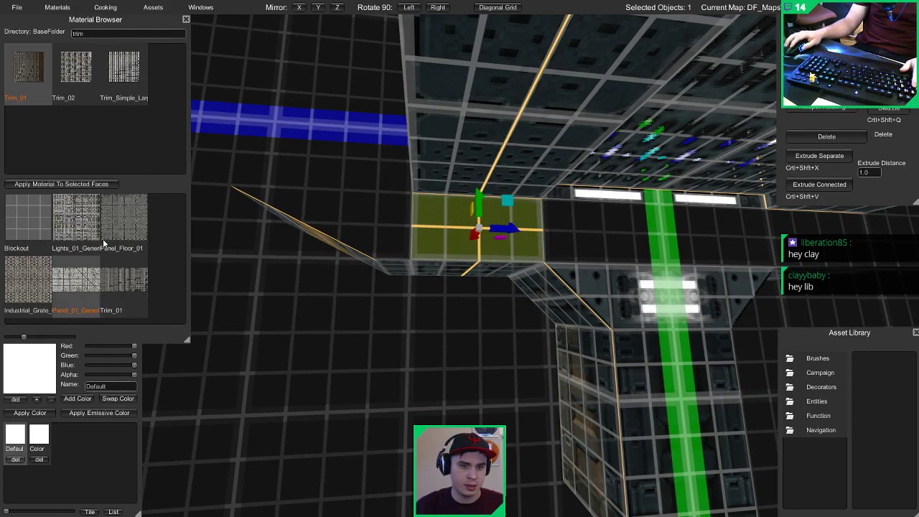
{"action": "left_click", "coordinate": [71, 184]}
Step: Extend the outer end of the wall strip with a slanted corner piece above the outer flange
{"action": "left_click", "coordinate": [394, 217]}
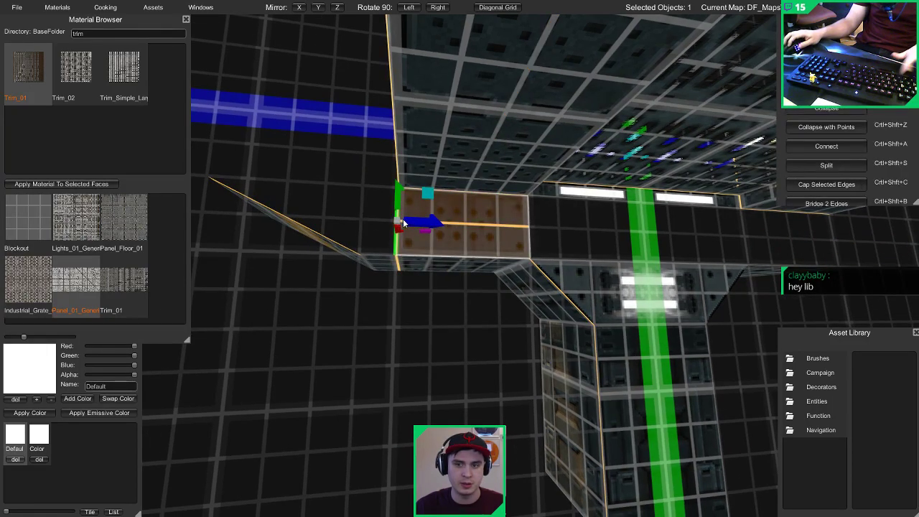
{"action": "key", "text": "1"}
{"action": "left_click_drag", "start_coordinate": [375, 181], "coordinate": [346, 196]}
{"action": "key", "text": "Delete"}
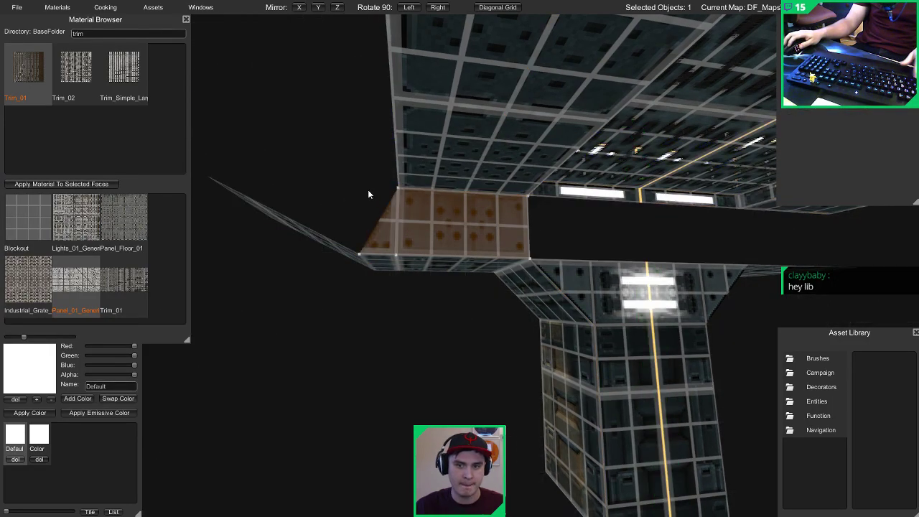
Step: Extrude the strip's slanted edge outward along the sloped flange and up to the top of the vertical wall
{"action": "key", "text": "2"}
{"action": "left_click", "coordinate": [380, 216]}
{"action": "left_click_drag", "start_coordinate": [420, 219], "coordinate": [276, 219], "text": "shift"}
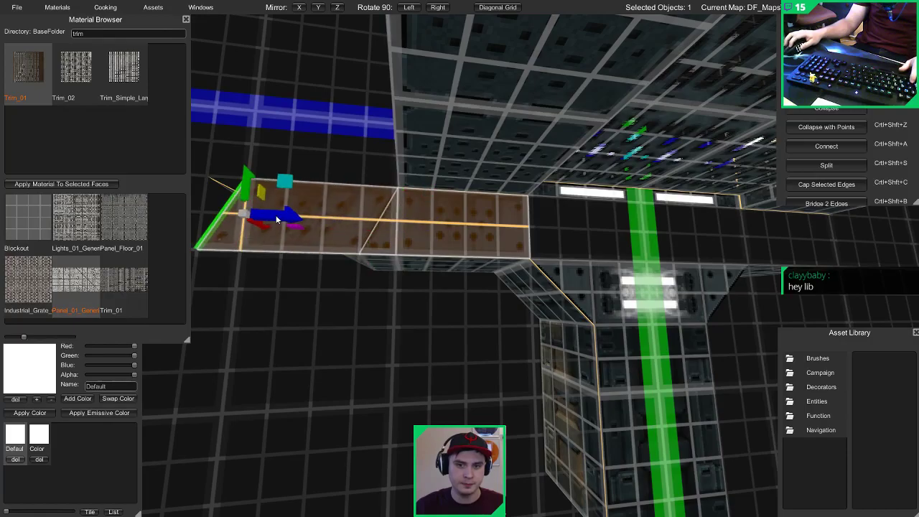
{"action": "left_click_drag", "start_coordinate": [248, 176], "coordinate": [257, 105]}
{"action": "middle_click_drag", "start_coordinate": [256, 104], "coordinate": [497, 198]}
{"action": "left_click_drag", "start_coordinate": [511, 205], "coordinate": [488, 66]}
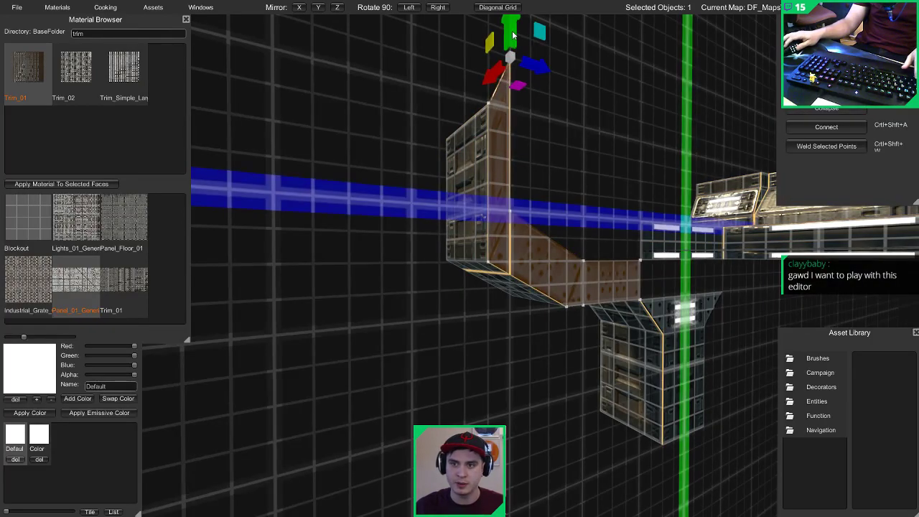
{"action": "key", "text": "w"}
{"action": "right_click_drag", "start_coordinate": [511, 81], "coordinate": [451, 145]}
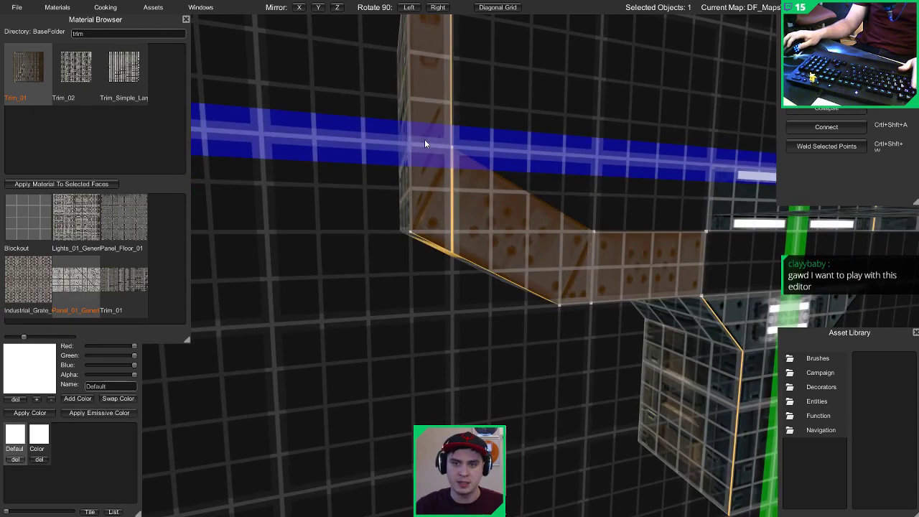
Step: Reshape the lower corner of the upright strip by fitting its points to the angled joint
{"action": "key", "text": "3"}
{"action": "left_click", "coordinate": [424, 139]}
{"action": "left_click_drag", "start_coordinate": [389, 203], "coordinate": [440, 271]}
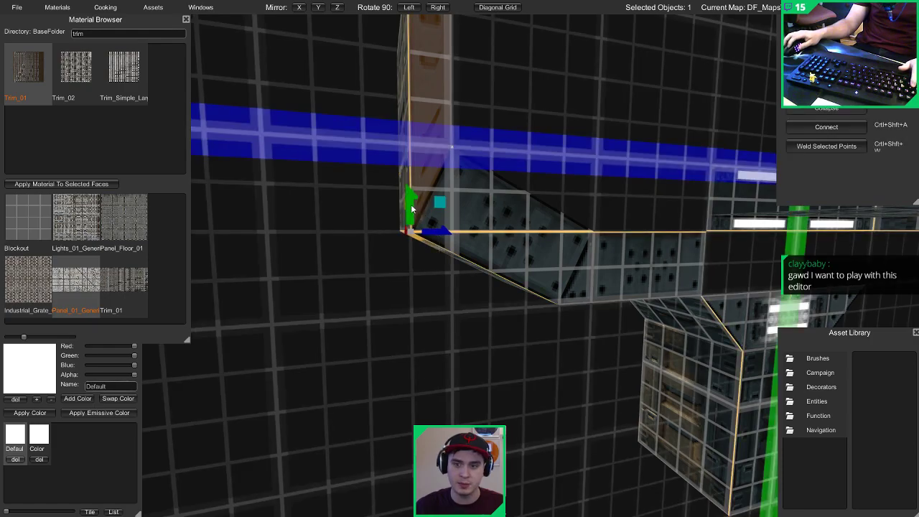
{"action": "key", "text": "2"}
{"action": "left_click", "coordinate": [431, 148]}
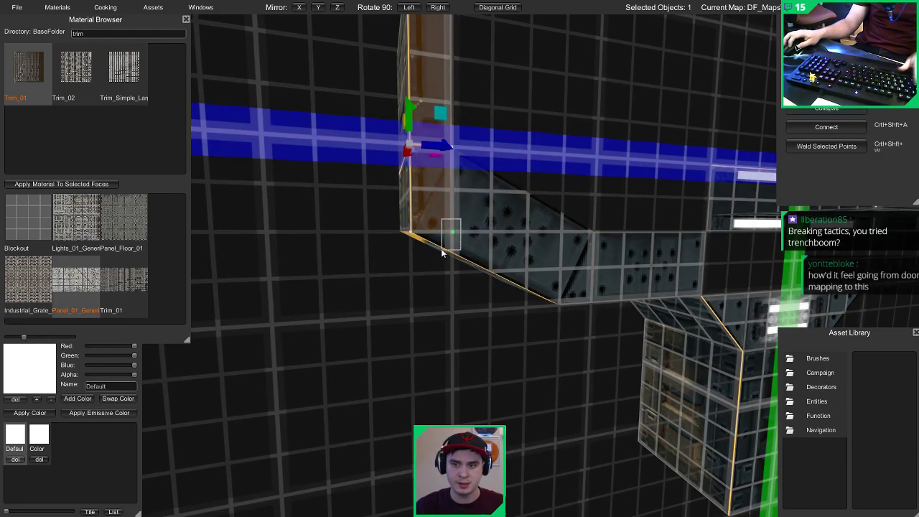
{"action": "left_click", "coordinate": [441, 248]}
Step: Preview the map without editor overlays and examine the new wall strip, the floor and its underside
{"action": "scroll", "coordinate": [458, 250], "scroll_direction": "down", "scroll_amount": 4}
{"action": "key", "text": "Tab"}
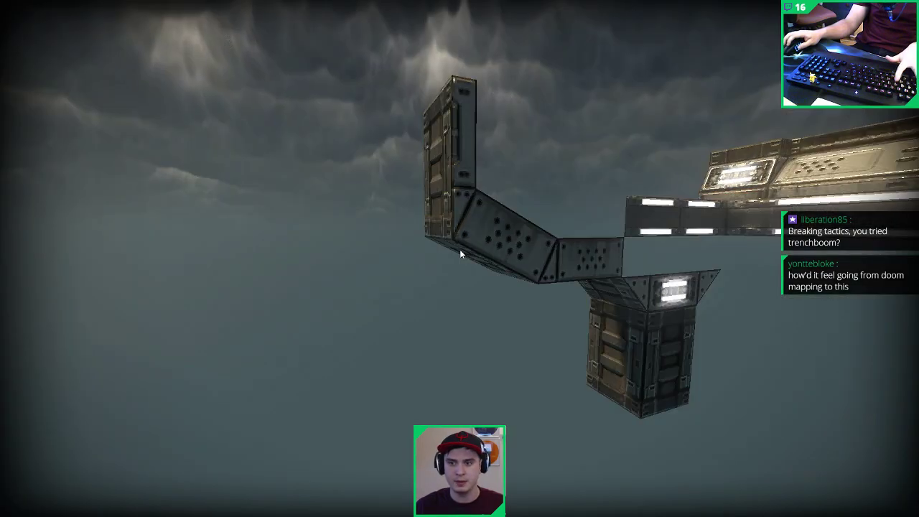
{"action": "right_click_drag", "start_coordinate": [459, 249], "coordinate": [531, 198]}
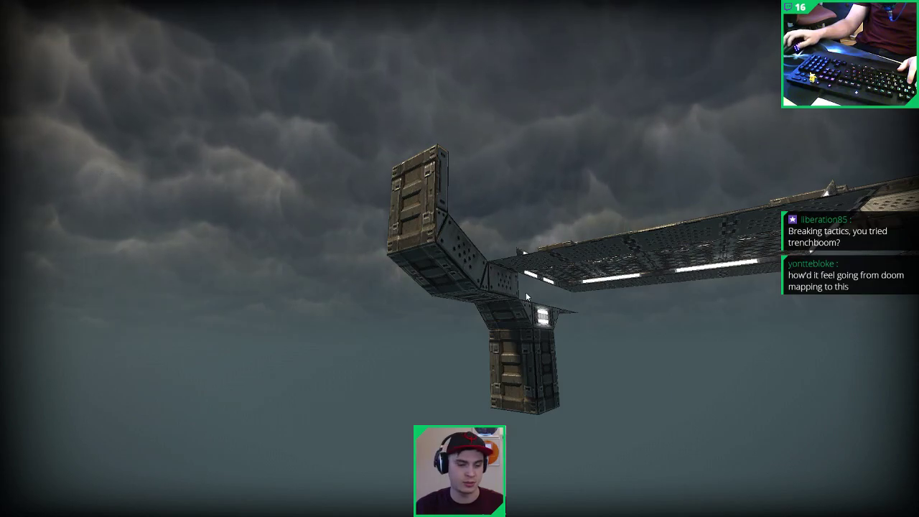
{"action": "right_click_drag", "start_coordinate": [525, 292], "coordinate": [390, 351]}
{"action": "key", "text": "d"}
{"action": "key", "text": "w"}
{"action": "key", "text": "s"}
{"action": "key", "text": "w"}
{"action": "key", "text": "s"}
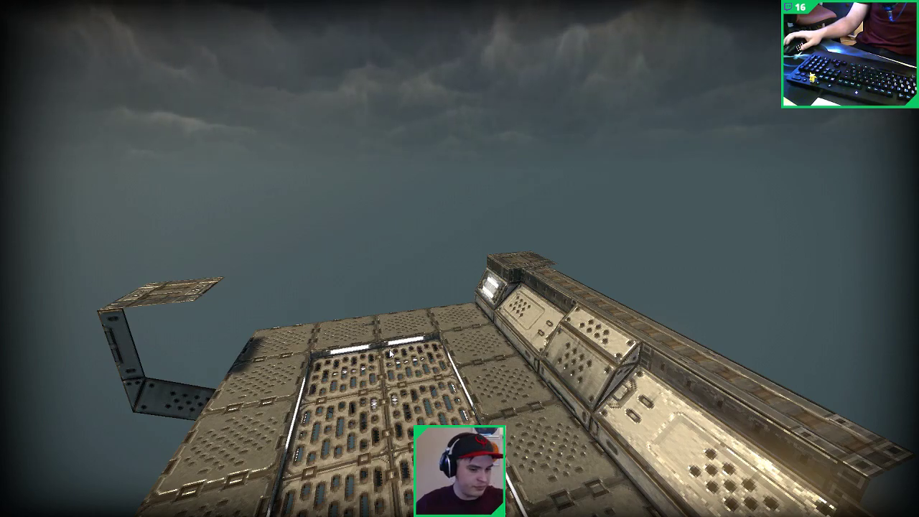
{"action": "right_click_drag", "start_coordinate": [390, 351], "coordinate": [887, 385]}
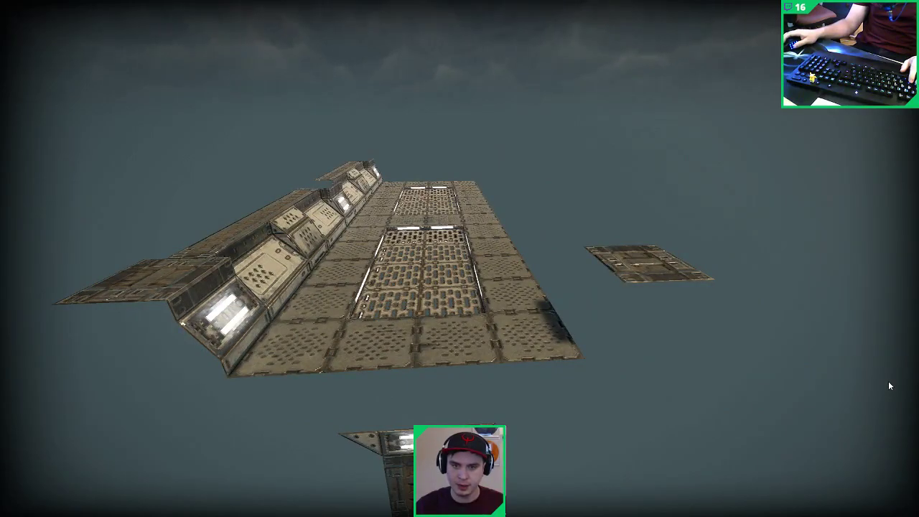
{"action": "right_click_drag", "start_coordinate": [889, 386], "coordinate": [352, 287]}
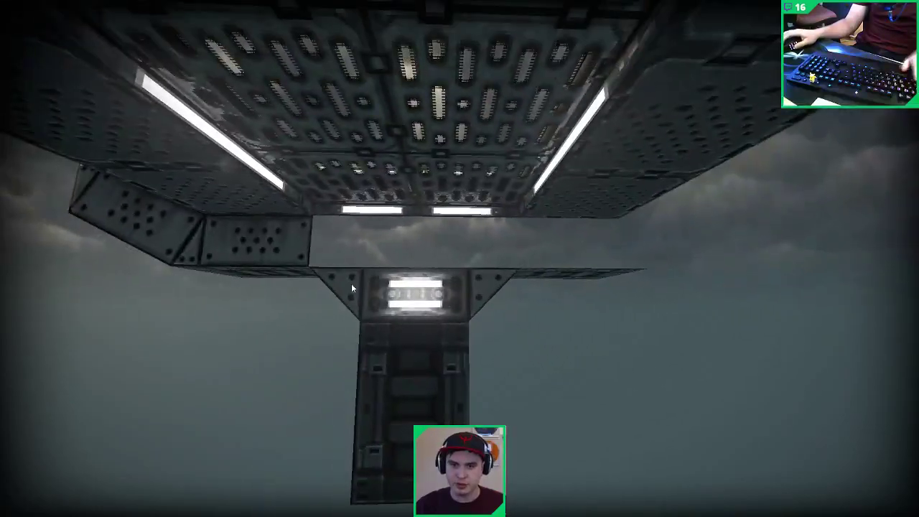
Step: Extrude the inner edge of the wall strip across the shaft opening to the opposite flange
{"action": "key", "text": "Tab"}
{"action": "left_click", "coordinate": [302, 244]}
{"action": "key", "text": "2"}
{"action": "left_click", "coordinate": [312, 245]}
{"action": "left_click_drag", "start_coordinate": [338, 239], "coordinate": [643, 244], "text": "shift"}
{"action": "key", "text": "a"}
{"action": "right_click_drag", "start_coordinate": [644, 244], "coordinate": [599, 251]}
{"action": "key", "text": "s"}
Step: Duplicate only the strip's angled and upright faces as a separate piece
{"action": "key", "text": "3"}
{"action": "right_click_drag", "start_coordinate": [426, 258], "coordinate": [386, 201]}
{"action": "key", "text": "Tab"}
{"action": "left_click", "coordinate": [385, 205], "text": "shift"}
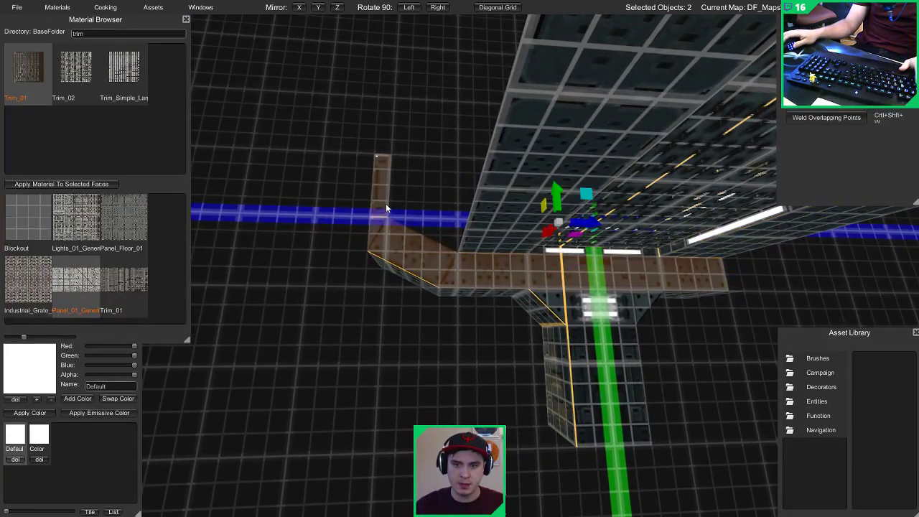
{"action": "key", "text": "Tab"}
{"action": "left_click_drag", "start_coordinate": [326, 114], "coordinate": [460, 331], "text": "shift"}
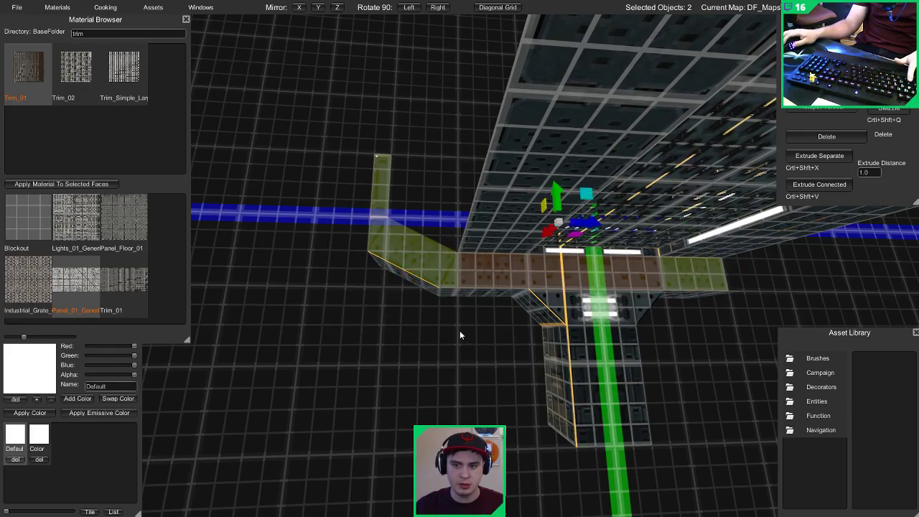
{"action": "left_click", "coordinate": [683, 277], "text": "ctrl"}
{"action": "key", "text": "ctrl+d"}
{"action": "key", "text": "d"}
{"action": "right_click_drag", "start_coordinate": [459, 295], "coordinate": [416, 273]}
{"action": "key", "text": "Tab"}
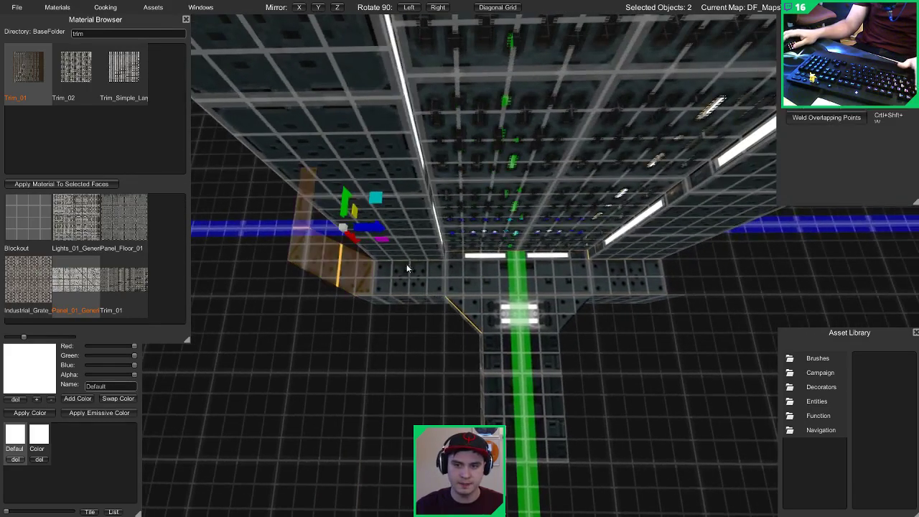
Step: Mirror the duplicated piece along Z and move it to the opposite end of the wall strip
{"action": "left_click", "coordinate": [337, 7]}
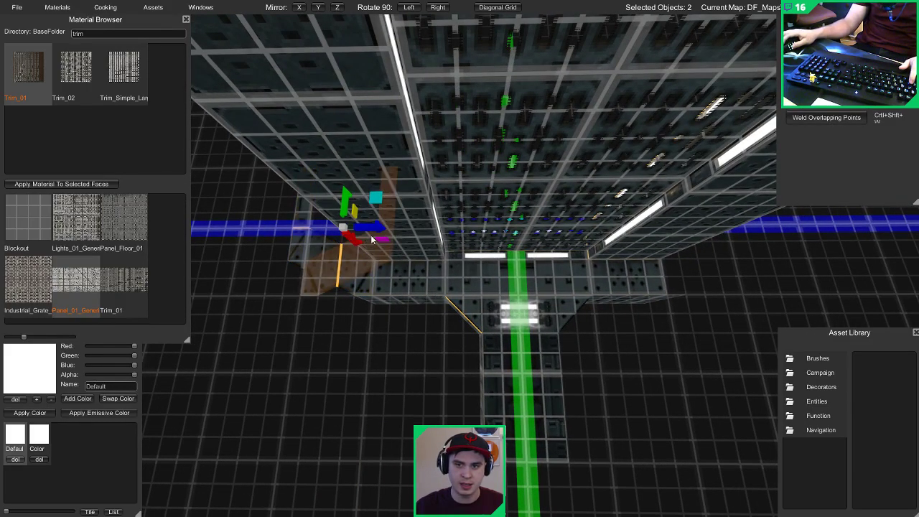
{"action": "left_click_drag", "start_coordinate": [373, 239], "coordinate": [733, 239]}
{"action": "right_click_drag", "start_coordinate": [733, 240], "coordinate": [696, 249]}
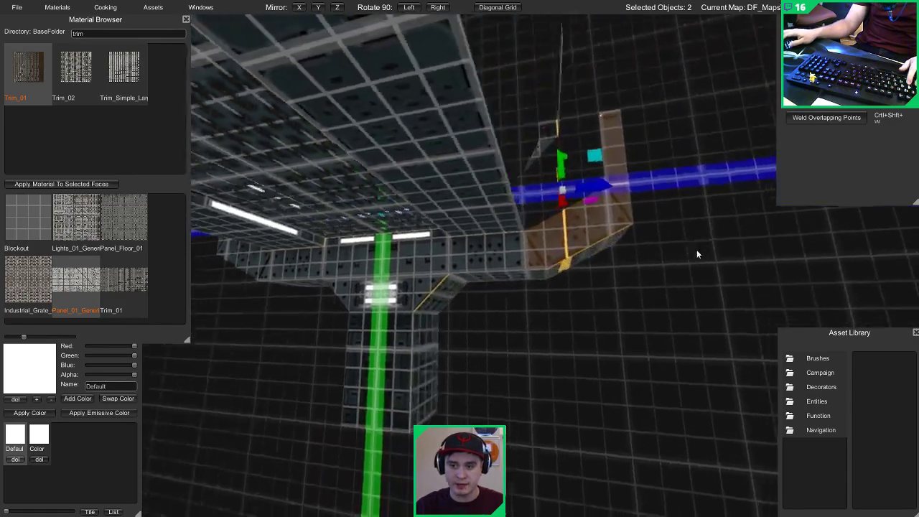
{"action": "key", "text": "d"}
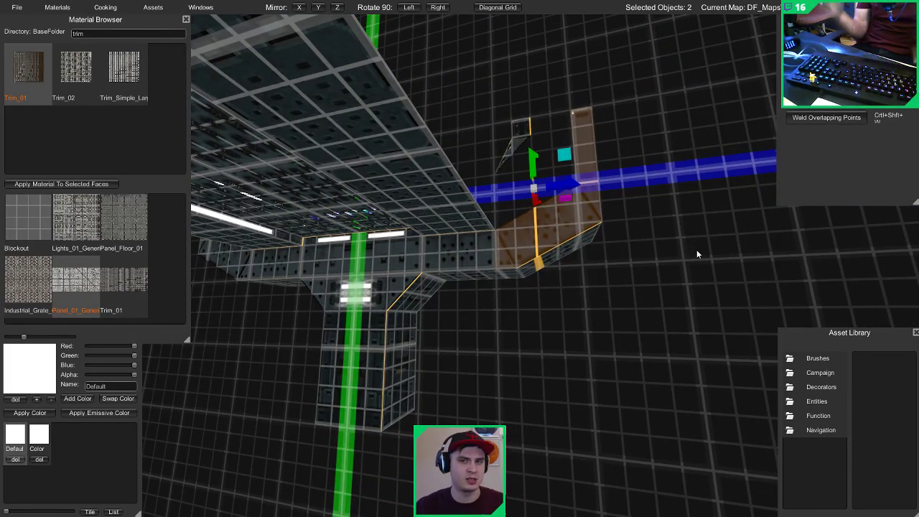
Step: Select the strip, its end flanges, the outer pieces and the shaft pieces, and merge them all into a single rib object
{"action": "left_click", "coordinate": [441, 255], "text": "shift"}
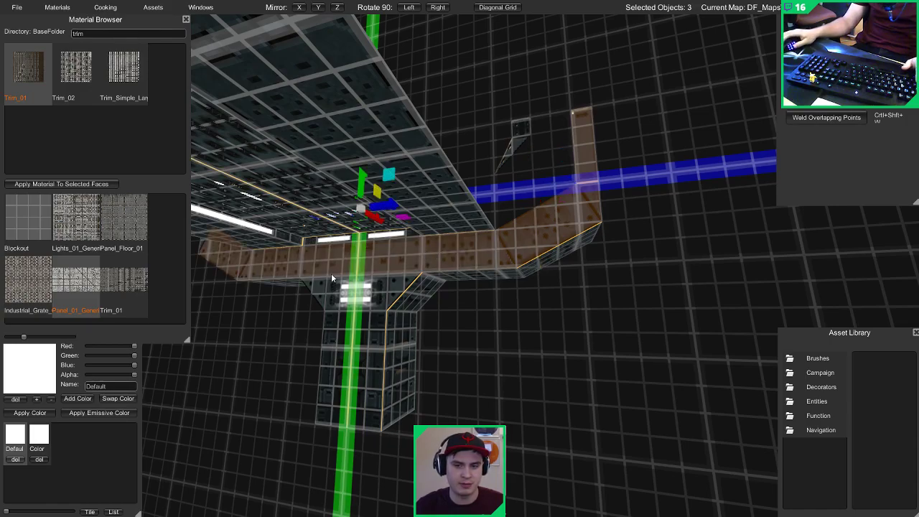
{"action": "key", "text": "a"}
{"action": "right_click_drag", "start_coordinate": [232, 252], "coordinate": [364, 222]}
{"action": "key", "text": "s"}
{"action": "left_click", "coordinate": [429, 239], "text": "shift"}
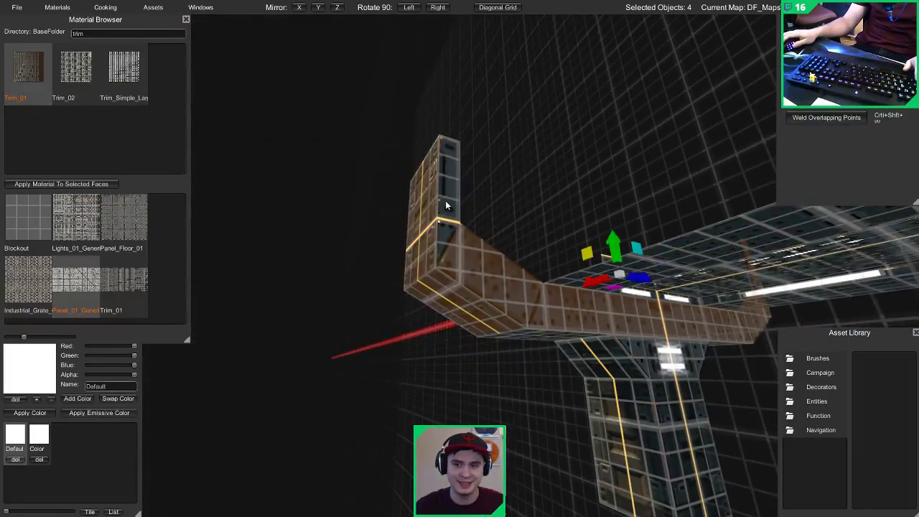
{"action": "left_click", "coordinate": [445, 205], "text": "shift"}
{"action": "left_click", "coordinate": [623, 393], "text": "shift"}
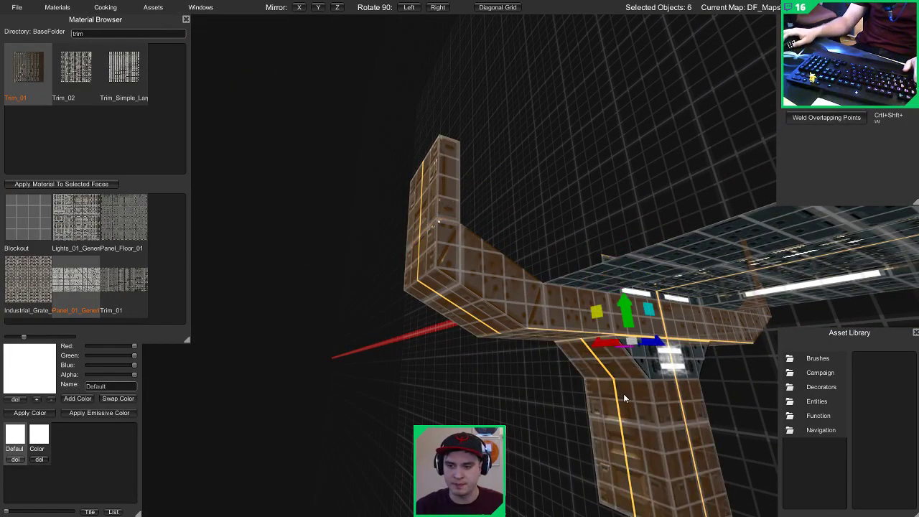
{"action": "right_click_drag", "start_coordinate": [623, 394], "coordinate": [454, 338]}
{"action": "left_click", "coordinate": [579, 374], "text": "shift"}
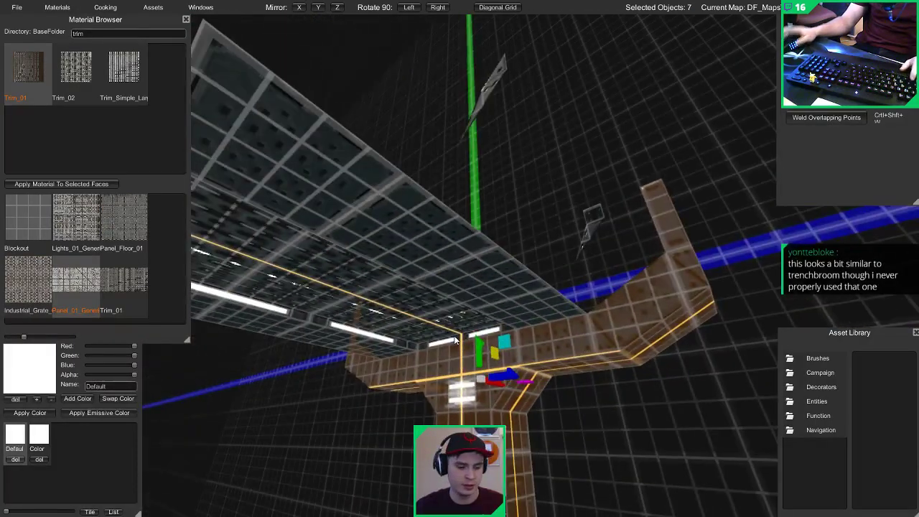
{"action": "right_click_drag", "start_coordinate": [461, 239], "coordinate": [505, 282]}
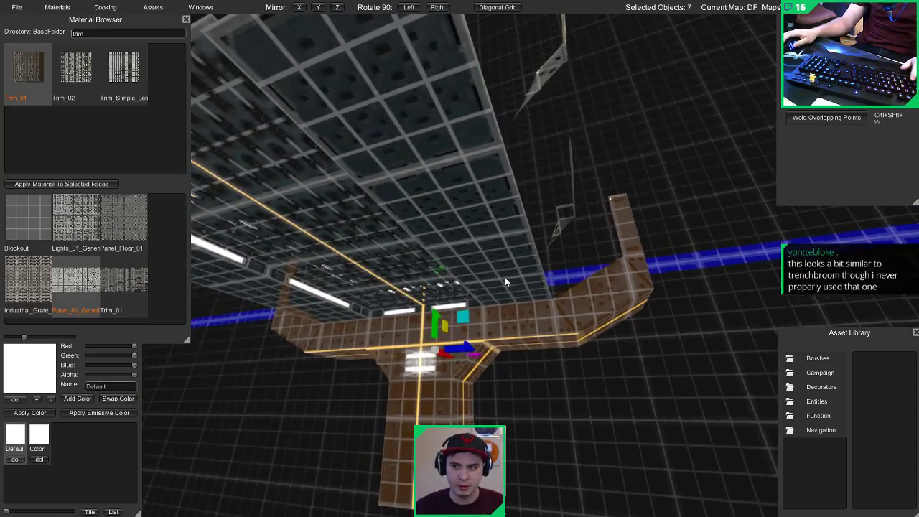
{"action": "right_click_drag", "start_coordinate": [564, 290], "coordinate": [444, 237]}
Step: Duplicate the rib's front strip faces onto its opposite side and merge the copy with the rest of the rib
{"action": "left_click", "coordinate": [447, 238]}
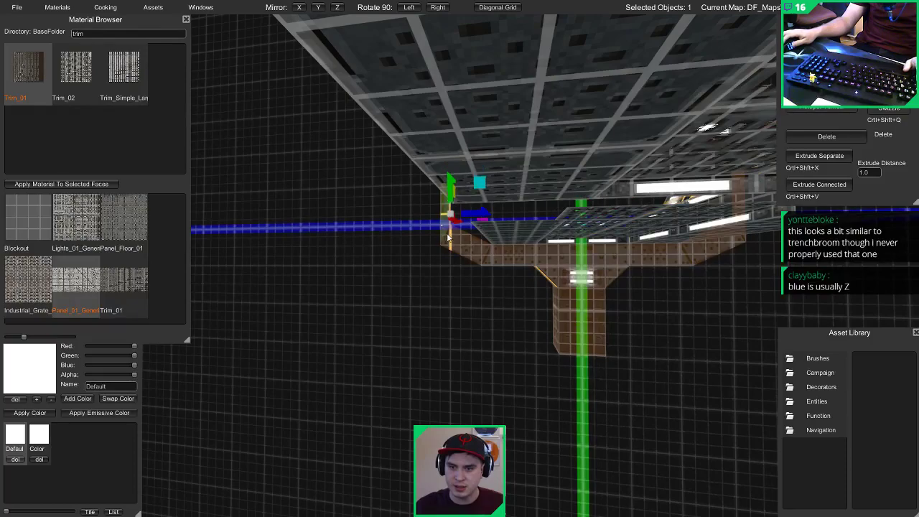
{"action": "left_click_drag", "start_coordinate": [490, 259], "coordinate": [620, 256]}
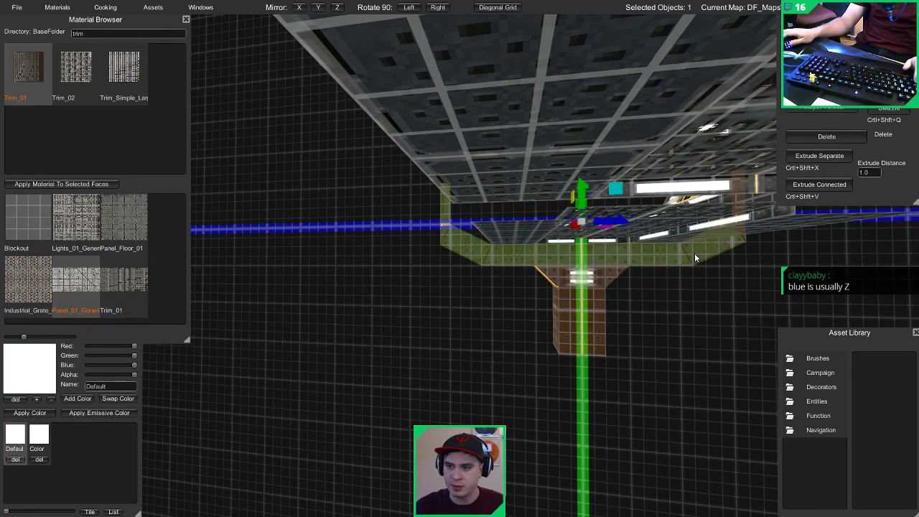
{"action": "right_click_drag", "start_coordinate": [694, 253], "coordinate": [596, 217]}
{"action": "left_click", "coordinate": [563, 225]}
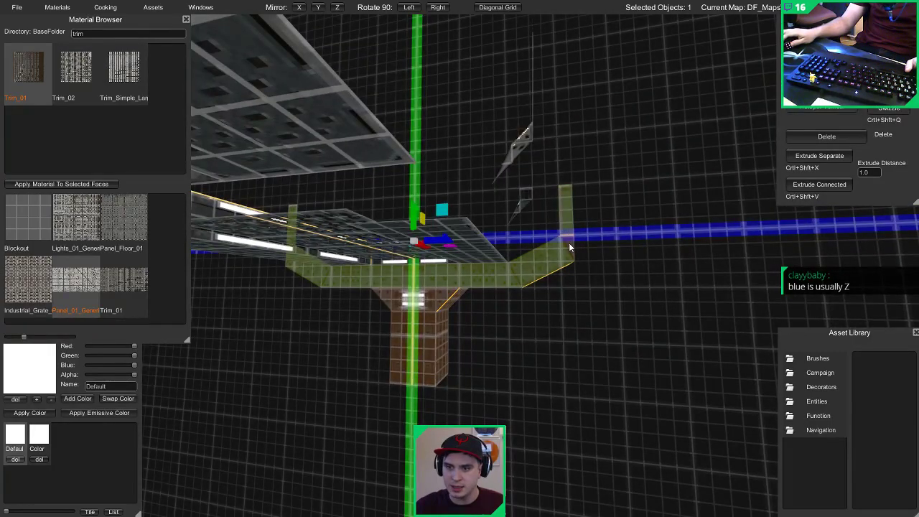
{"action": "right_click_drag", "start_coordinate": [559, 246], "coordinate": [335, 254]}
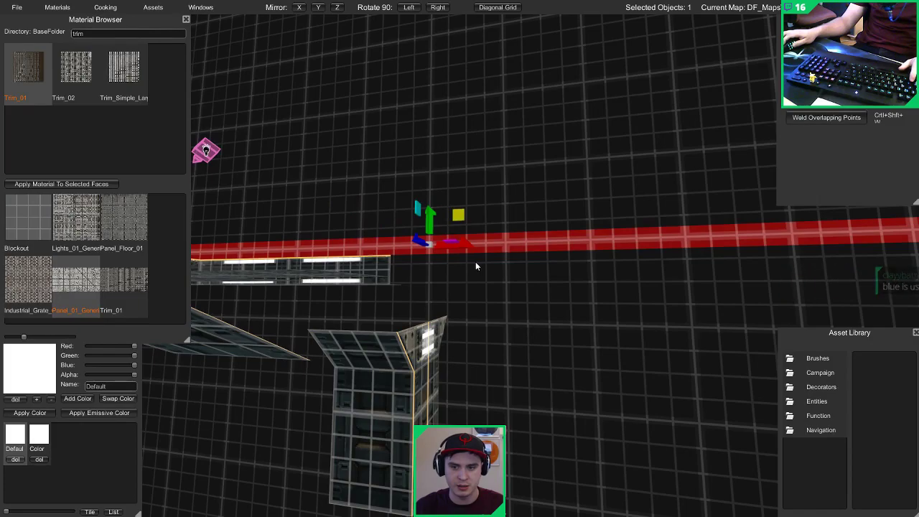
{"action": "right_click_drag", "start_coordinate": [465, 266], "coordinate": [570, 263]}
{"action": "left_click", "coordinate": [536, 269], "text": "shift"}
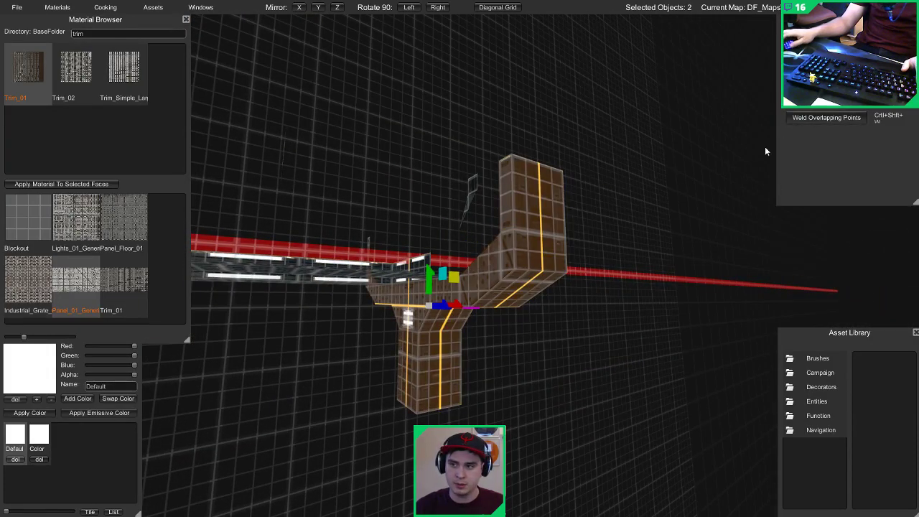
{"action": "key", "text": "XF86AudioNext"}
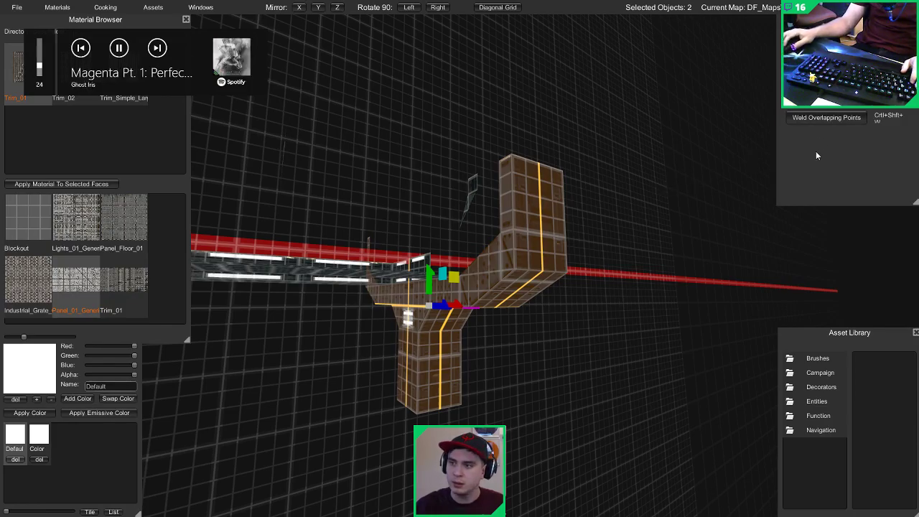
Step: Extrude the outer edge of the wall's top ledge straight down, and extend it diagonally inward to the floor's edge
{"action": "right_click_drag", "start_coordinate": [727, 132], "coordinate": [465, 231]}
{"action": "key", "text": "2"}
{"action": "left_click", "coordinate": [466, 231]}
{"action": "scroll", "coordinate": [465, 231], "scroll_direction": "up", "scroll_amount": 1}
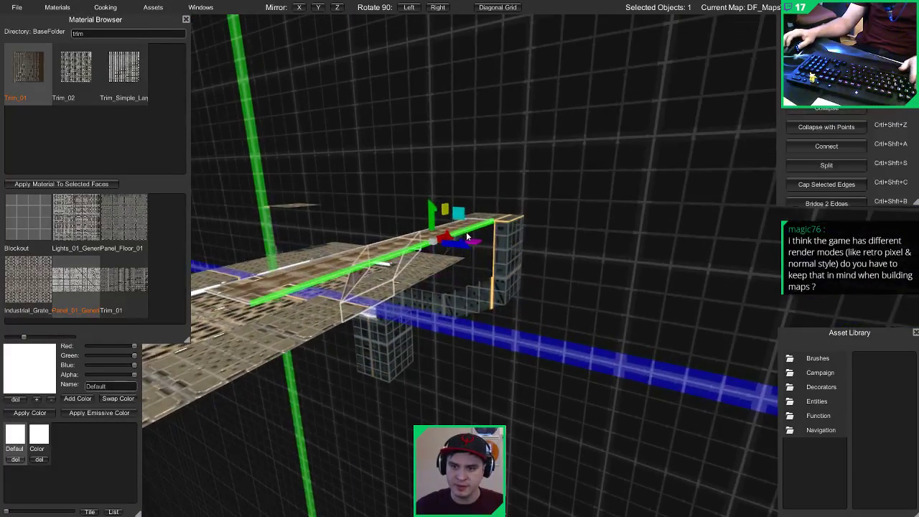
{"action": "left_click_drag", "start_coordinate": [433, 221], "coordinate": [433, 295], "text": "shift"}
{"action": "right_click_drag", "start_coordinate": [434, 295], "coordinate": [472, 236]}
{"action": "key", "text": "w"}
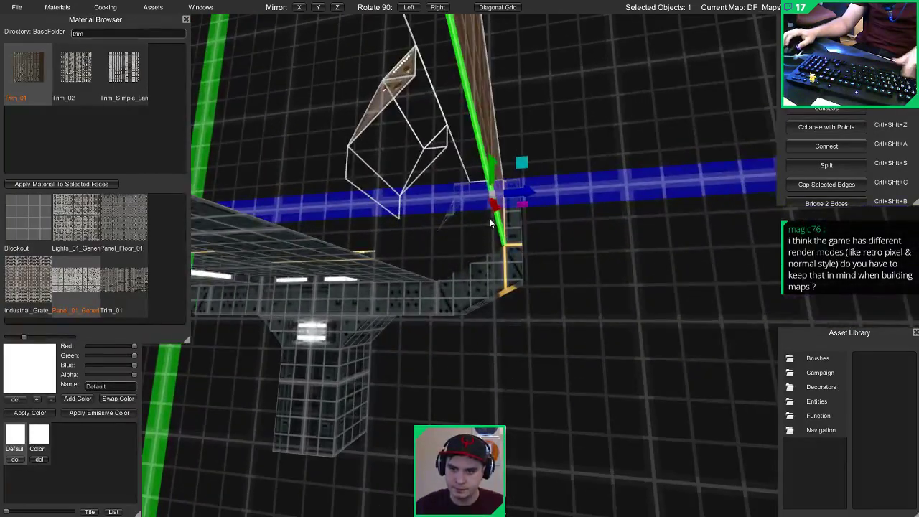
{"action": "left_click_drag", "start_coordinate": [508, 197], "coordinate": [374, 220], "text": "shift"}
{"action": "key", "text": "Escape"}
Step: Preview the map without editor overlays and examine the new outer side and angled underside from below
{"action": "key", "text": "Tab"}
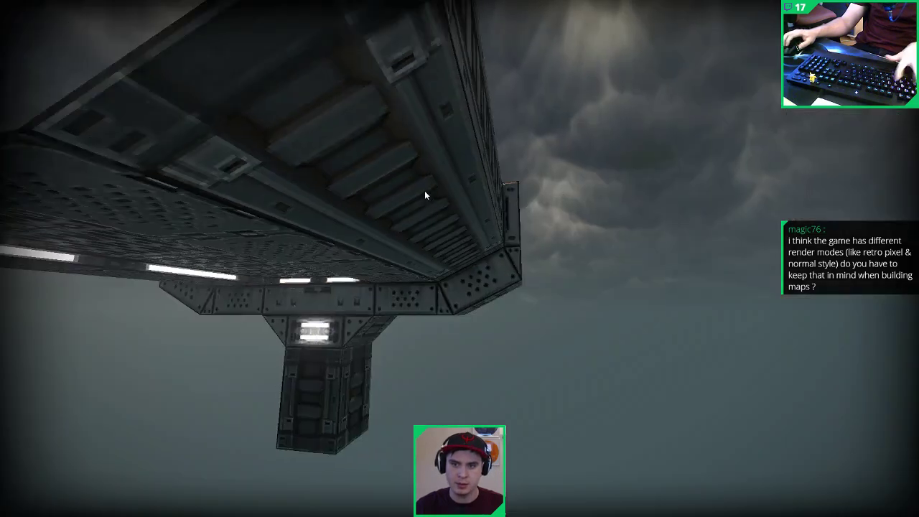
{"action": "right_click_drag", "start_coordinate": [424, 193], "coordinate": [371, 173]}
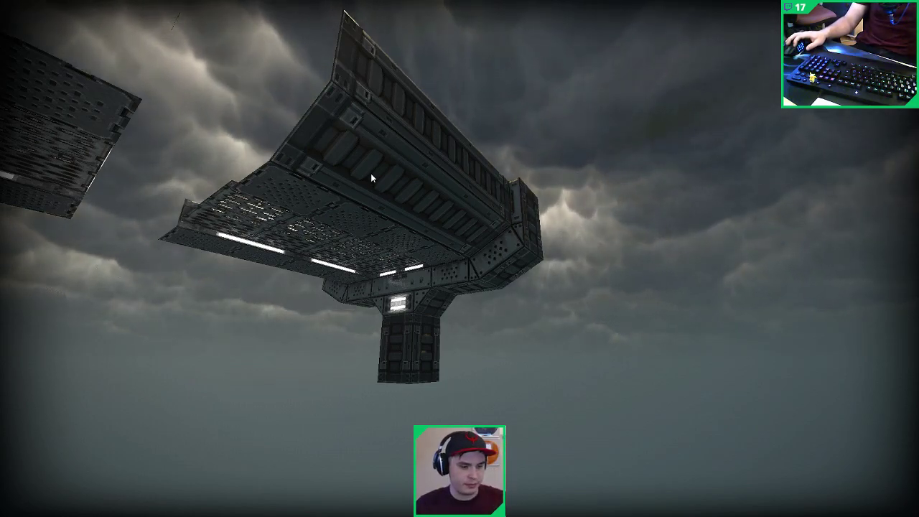
{"action": "right_click_drag", "start_coordinate": [339, 201], "coordinate": [437, 254]}
{"action": "key", "text": "w"}
{"action": "mouse_move", "coordinate": [438, 257]}
{"action": "left_mouse_down", "text": "alt"}
{"action": "mouse_move", "coordinate": [326, 300]}
{"action": "mouse_move", "coordinate": [197, 304]}
{"action": "mouse_move", "coordinate": [312, 307]}
{"action": "mouse_move", "coordinate": [375, 328]}
{"action": "mouse_move", "coordinate": [452, 271]}
{"action": "mouse_move", "coordinate": [435, 291]}
{"action": "mouse_move", "coordinate": [420, 242]}
{"action": "mouse_move", "coordinate": [283, 249]}
{"action": "mouse_move", "coordinate": [414, 246]}
{"action": "mouse_move", "coordinate": [364, 323]}
{"action": "mouse_move", "coordinate": [352, 301]}
{"action": "left_mouse_up", "text": "alt"}
{"action": "key", "text": "Tab"}
Step: Duplicate the whole rib along X, placing one copy at the middle of the room and another at the far end
{"action": "left_click", "coordinate": [435, 292]}
{"action": "scroll", "coordinate": [419, 241], "scroll_direction": "down", "scroll_amount": 2}
{"action": "scroll", "coordinate": [363, 323], "scroll_direction": "up", "scroll_amount": 3}
{"action": "scroll", "coordinate": [352, 301], "scroll_direction": "down", "scroll_amount": 5}
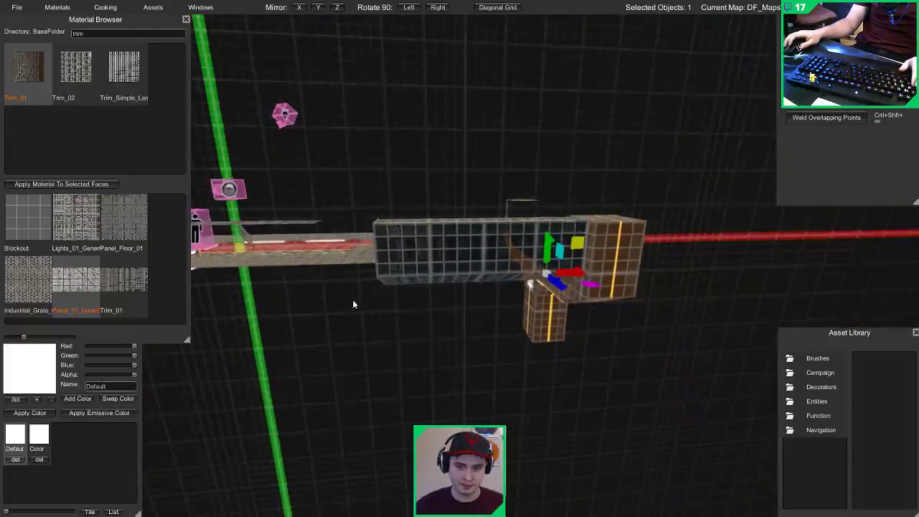
{"action": "scroll", "coordinate": [582, 277], "scroll_direction": "up", "scroll_amount": 2}
{"action": "mouse_move", "coordinate": [633, 268]}
{"action": "left_mouse_down"}
{"action": "mouse_move", "coordinate": [362, 271]}
{"action": "mouse_move", "coordinate": [448, 287]}
{"action": "left_mouse_up"}
{"action": "scroll", "coordinate": [421, 288], "scroll_direction": "down", "scroll_amount": 3}
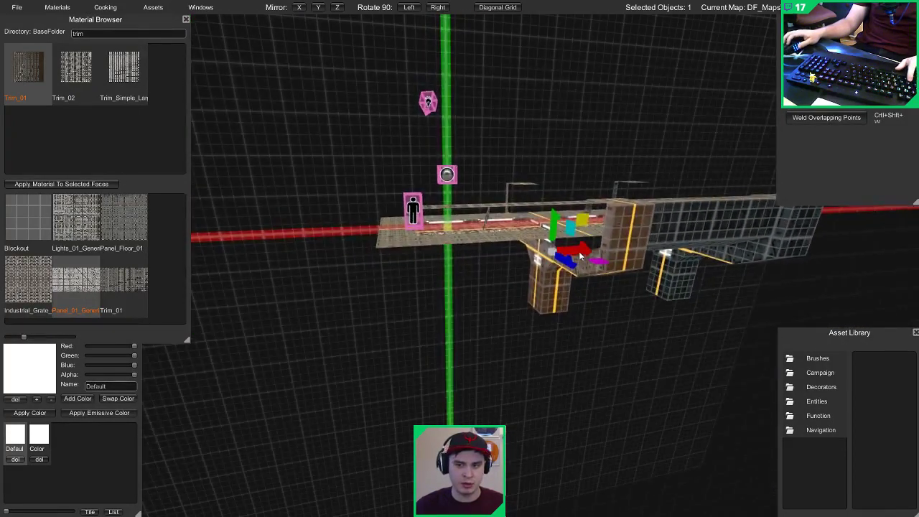
{"action": "mouse_move", "coordinate": [578, 251]}
{"action": "left_mouse_down"}
{"action": "mouse_move", "coordinate": [374, 263]}
{"action": "mouse_move", "coordinate": [401, 264]}
{"action": "left_mouse_up"}
{"action": "scroll", "coordinate": [410, 253], "scroll_direction": "up", "scroll_amount": 4}
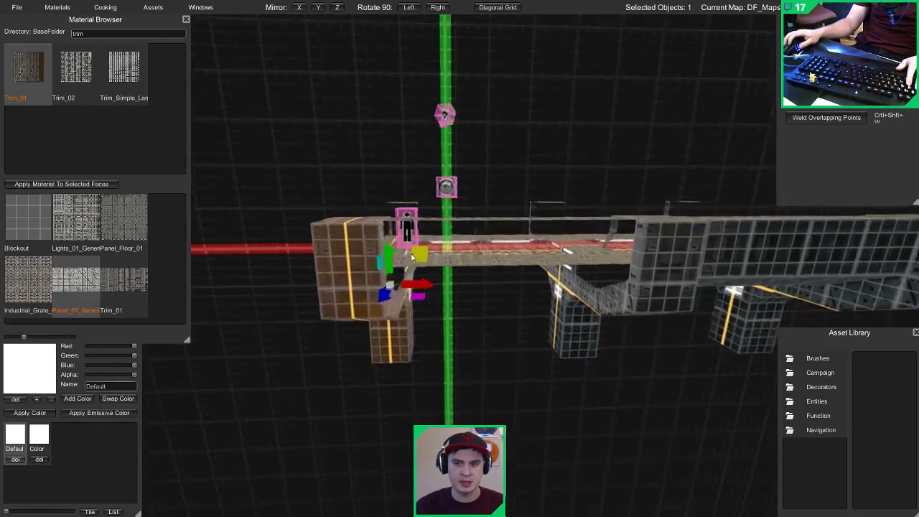
Step: Duplicate the outer side and angled underside faces from between two ribs into the neighbouring section along X
{"action": "key", "text": "s"}
{"action": "mouse_move", "coordinate": [376, 257]}
{"action": "right_mouse_down"}
{"action": "mouse_move", "coordinate": [536, 255]}
{"action": "mouse_move", "coordinate": [521, 268]}
{"action": "mouse_move", "coordinate": [538, 272]}
{"action": "mouse_move", "coordinate": [397, 241]}
{"action": "mouse_move", "coordinate": [320, 237]}
{"action": "mouse_move", "coordinate": [493, 229]}
{"action": "mouse_move", "coordinate": [550, 253]}
{"action": "mouse_move", "coordinate": [521, 225]}
{"action": "mouse_move", "coordinate": [459, 211]}
{"action": "right_mouse_up"}
{"action": "key", "text": "w"}
{"action": "key", "text": "d"}
{"action": "key", "text": "a"}
{"action": "key", "text": "w"}
{"action": "key", "text": "d"}
{"action": "left_click", "coordinate": [584, 205]}
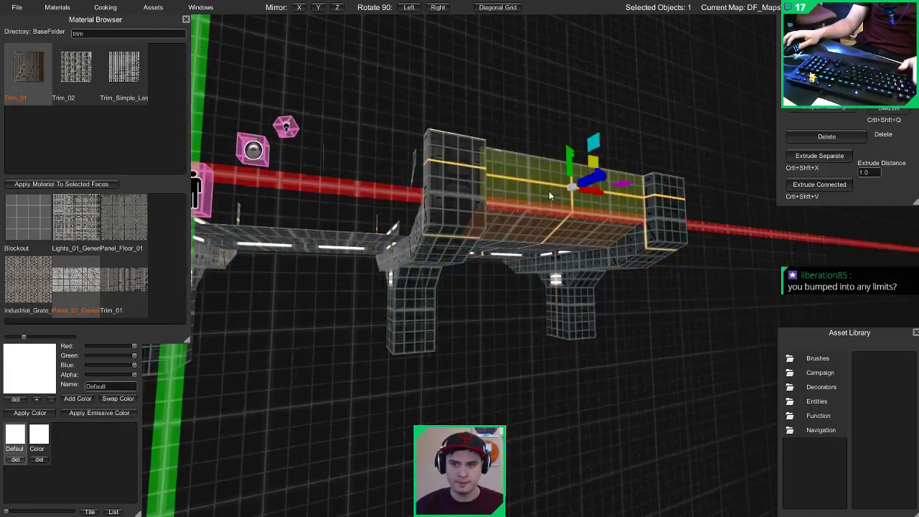
{"action": "left_click", "coordinate": [529, 214], "text": "shift"}
{"action": "left_click_drag", "start_coordinate": [551, 212], "coordinate": [334, 210]}
{"action": "key", "text": "1"}
{"action": "left_click", "coordinate": [526, 198], "text": "shift"}
{"action": "right_click_drag", "start_coordinate": [526, 197], "coordinate": [540, 177]}
{"action": "key", "text": "Escape"}
Step: Preview the map without editor overlays and examine the ribs, the outer panels and the inner wall from several angles
{"action": "key", "text": "Tab"}
{"action": "key", "text": "s"}
{"action": "key", "text": "w"}
{"action": "key", "text": "s"}
{"action": "key", "text": "w"}
{"action": "key", "text": "w"}
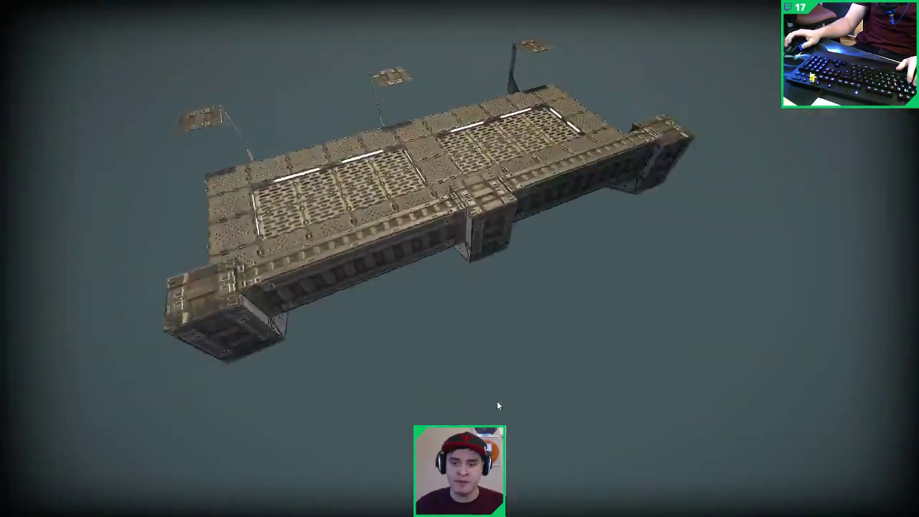
{"action": "right_click_drag", "start_coordinate": [496, 401], "coordinate": [757, 318]}
{"action": "right_click_drag", "start_coordinate": [449, 323], "coordinate": [431, 322]}
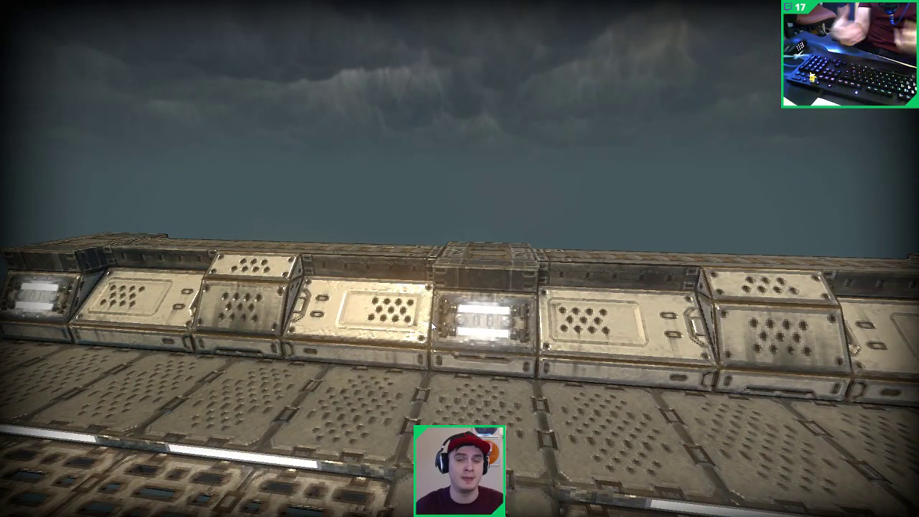
{"action": "right_click_drag", "start_coordinate": [431, 322], "coordinate": [296, 326]}
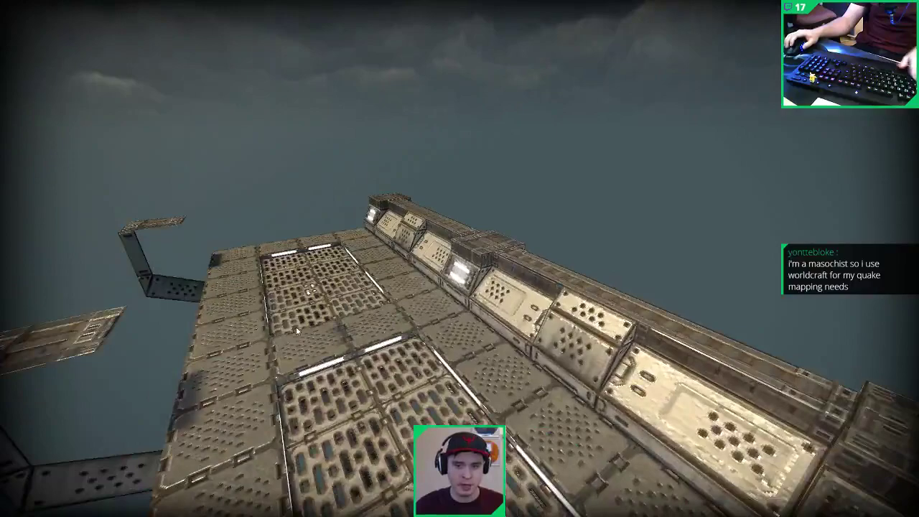
{"action": "key", "text": "Tab"}
Step: Select the four pieces that make up the finished side wall and its top ledge, and merge them into one object
{"action": "left_click", "coordinate": [454, 222]}
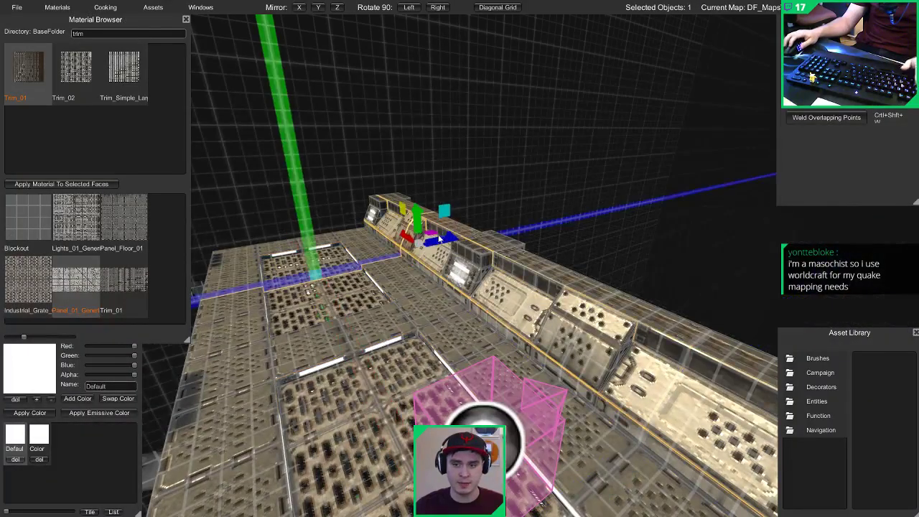
{"action": "left_click", "coordinate": [529, 264], "text": "shift"}
{"action": "left_click", "coordinate": [468, 292], "text": "shift"}
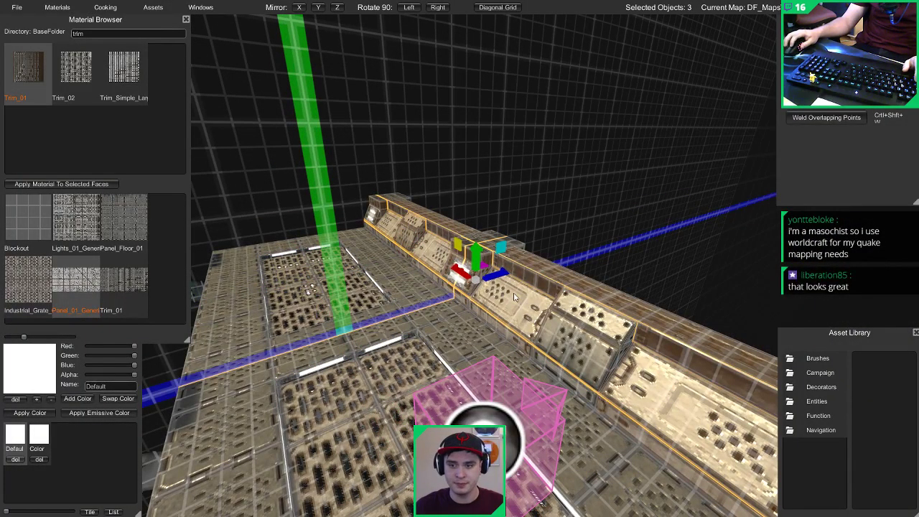
{"action": "left_click", "coordinate": [589, 337], "text": "shift"}
{"action": "right_click_drag", "start_coordinate": [590, 339], "coordinate": [908, 233]}
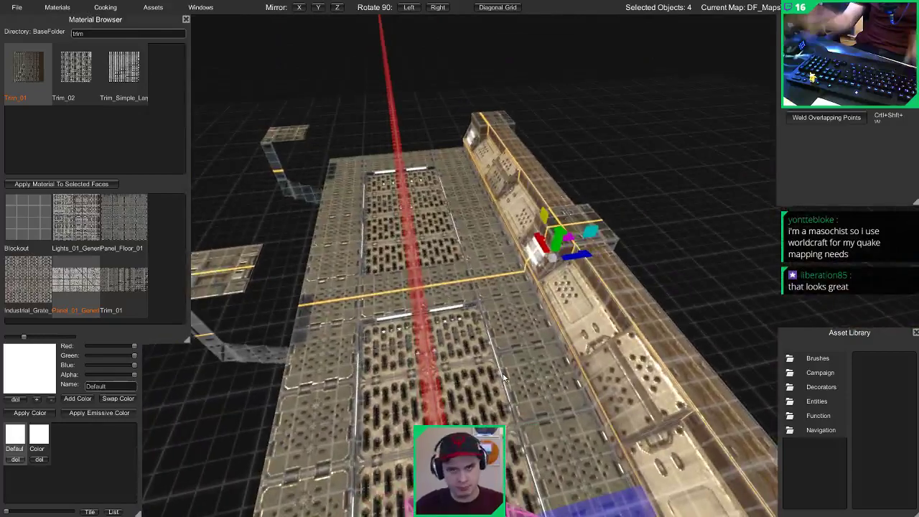
{"action": "left_click", "coordinate": [845, 101]}
{"action": "left_click", "coordinate": [845, 115]}
{"action": "right_click_drag", "start_coordinate": [526, 142], "coordinate": [514, 147]}
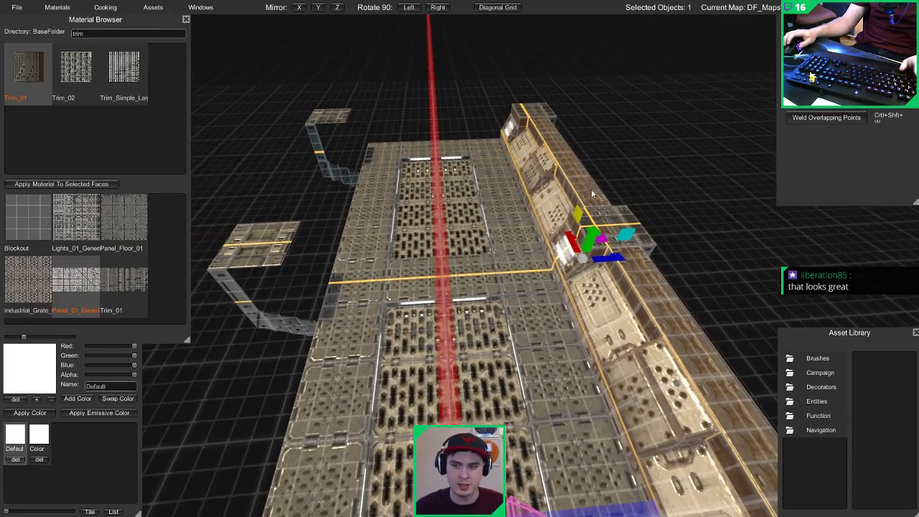
Step: Duplicate the merged side wall, move the copy to the opposite side of the floor, and mirror it along Z
{"action": "key", "text": "ctrl+d"}
{"action": "left_click_drag", "start_coordinate": [601, 256], "coordinate": [326, 279]}
{"action": "left_click", "coordinate": [336, 8]}
{"action": "key", "text": "Escape"}
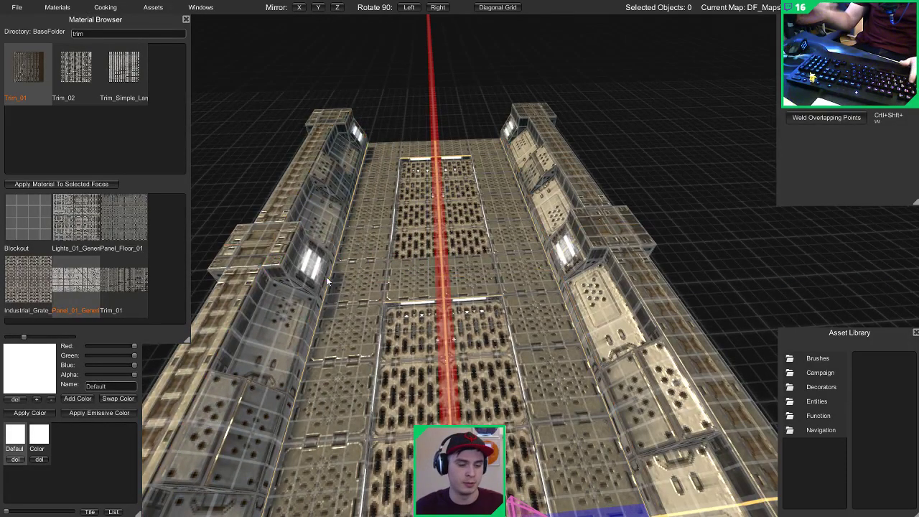
Step: Preview the map without editor overlays and examine the mirrored side wall and its open end
{"action": "right_click_drag", "start_coordinate": [325, 275], "coordinate": [236, 231]}
{"action": "key", "text": "F5"}
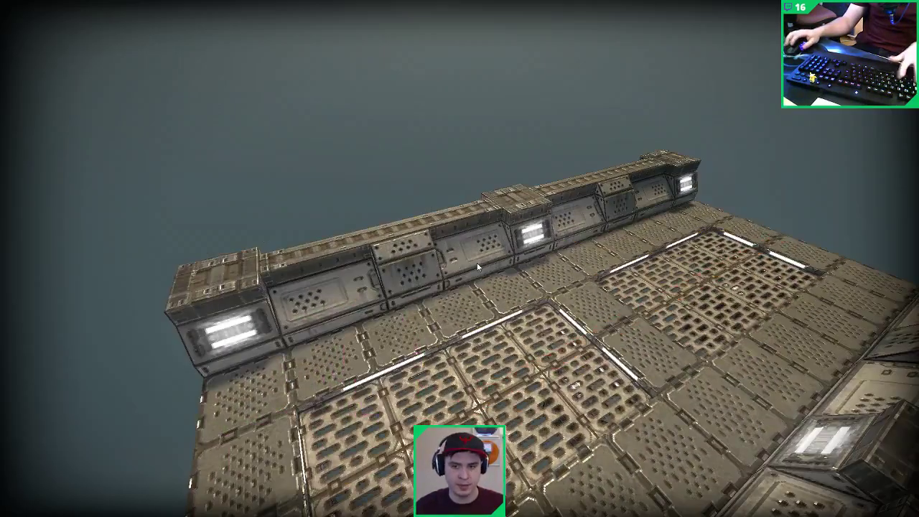
{"action": "right_click_drag", "start_coordinate": [478, 266], "coordinate": [250, 177]}
{"action": "key", "text": "s"}
{"action": "key", "text": "w"}
{"action": "key", "text": "s"}
{"action": "key", "text": "w"}
{"action": "key", "text": "w"}
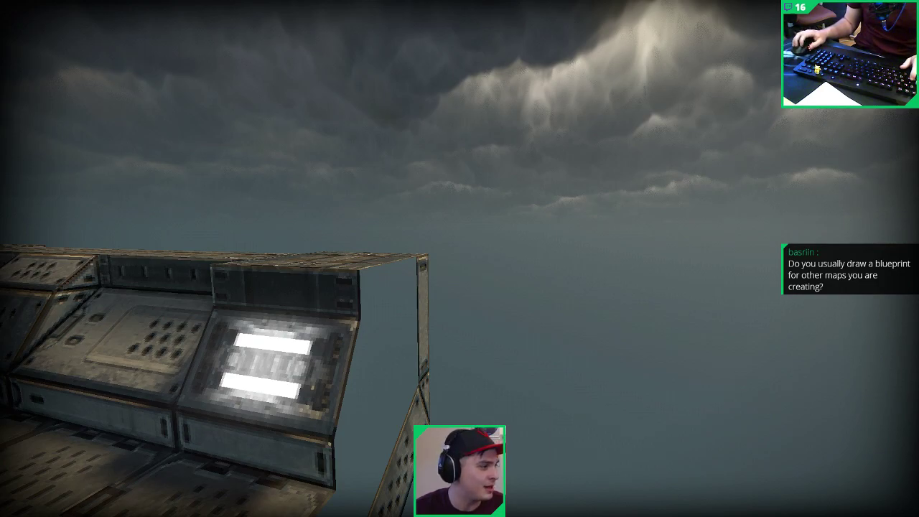
{"action": "key", "text": "alt+Tab"}
{"action": "key", "text": "alt+Tab"}
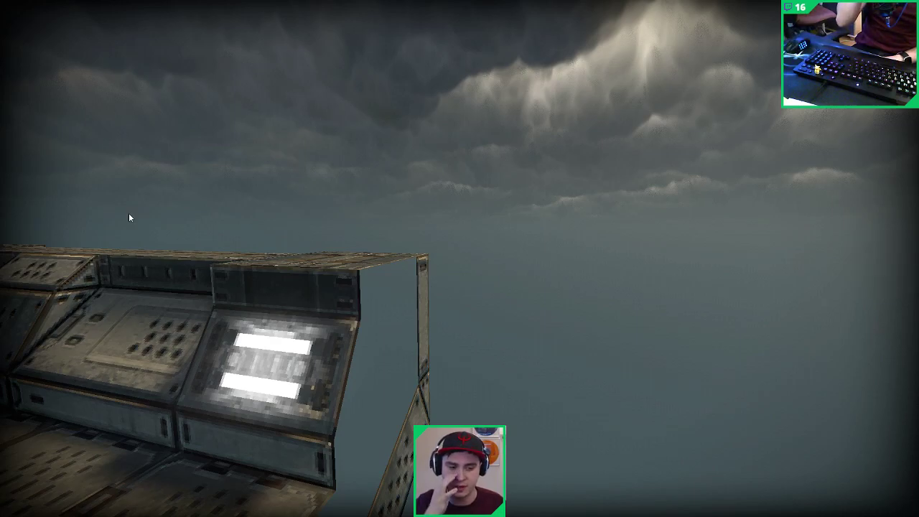
Step: Duplicate the mirrored side's outer and angled underside panels along X into the open section between the next two ribs
{"action": "left_click_drag", "start_coordinate": [350, 208], "coordinate": [775, 156]}
{"action": "scroll", "coordinate": [370, 229], "scroll_direction": "down", "scroll_amount": 5}
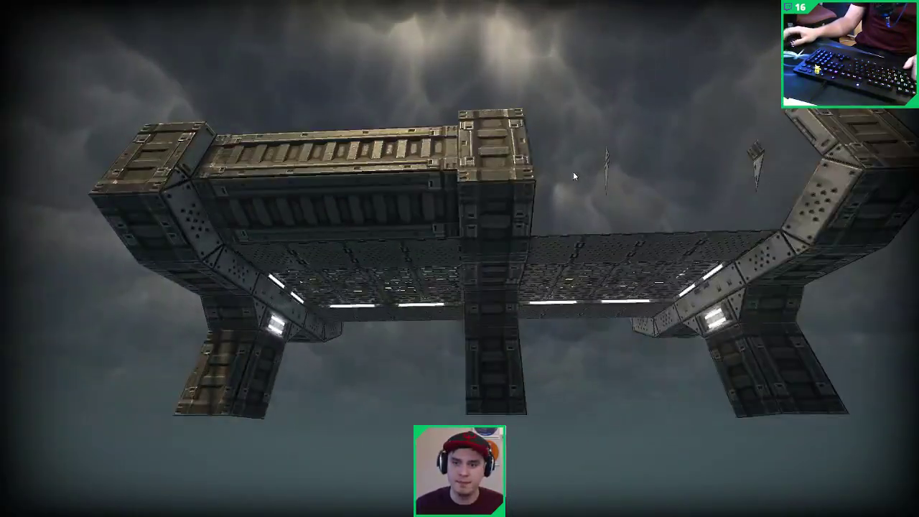
{"action": "left_click", "coordinate": [389, 190]}
{"action": "left_click", "coordinate": [355, 157]}
{"action": "left_click", "coordinate": [368, 196], "text": "ctrl"}
{"action": "key", "text": "ctrl+d"}
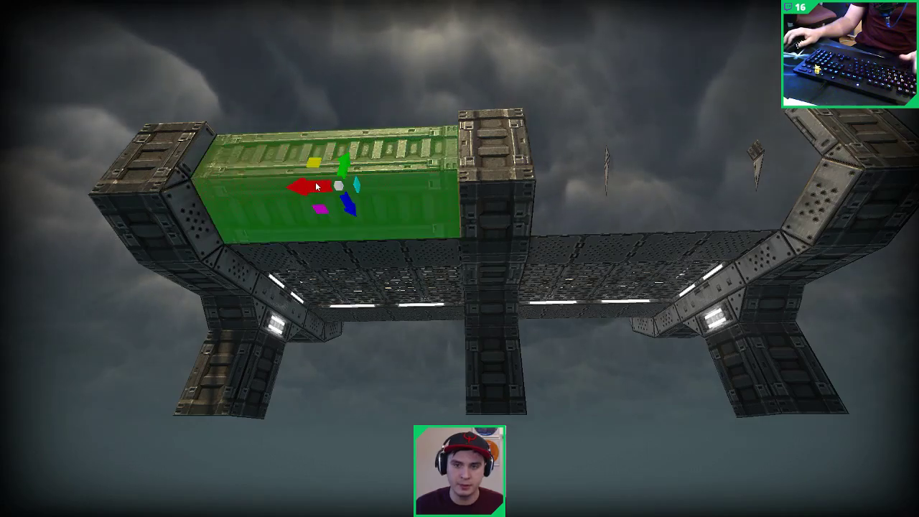
{"action": "left_click_drag", "start_coordinate": [318, 186], "coordinate": [638, 196]}
{"action": "key", "text": "d"}
{"action": "key", "text": "w"}
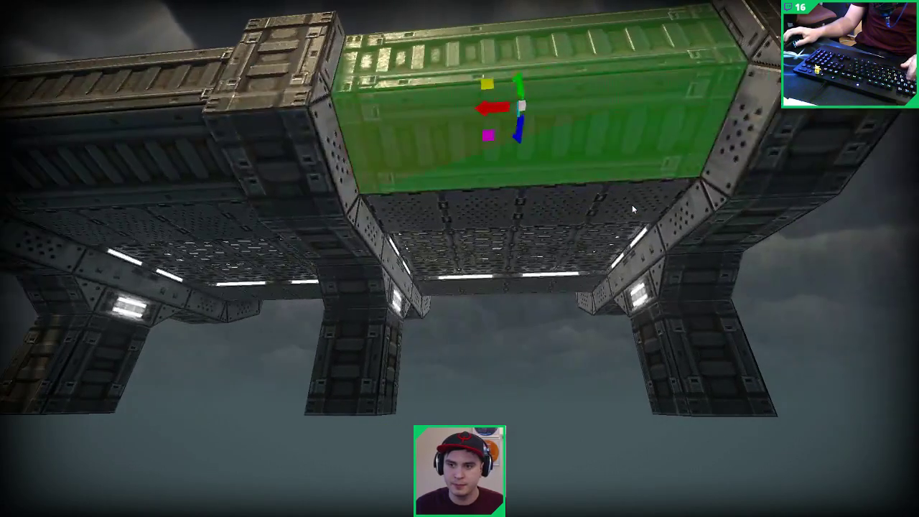
{"action": "key", "text": "Escape"}
{"action": "key", "text": "Tab"}
Step: Examine the room's open end, its end rib and both side walls from outside
{"action": "right_click_drag", "start_coordinate": [631, 204], "coordinate": [592, 298]}
{"action": "key", "text": "s"}
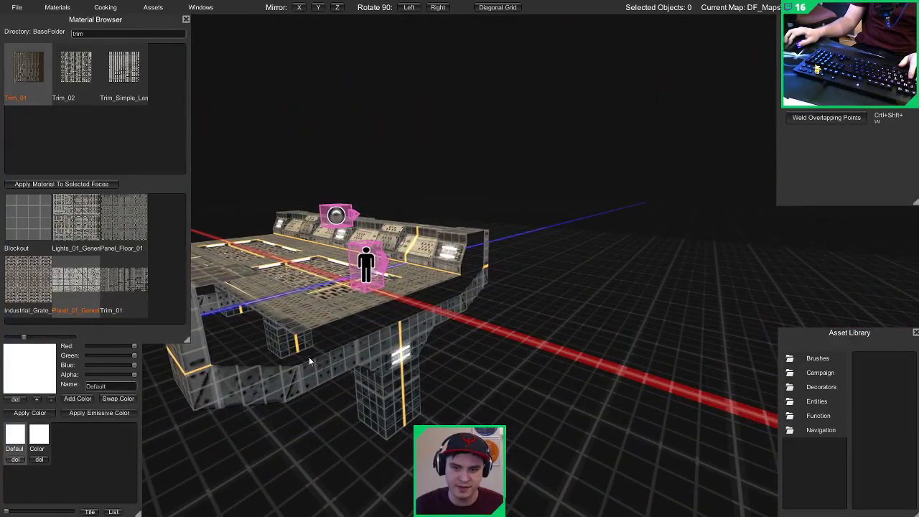
{"action": "middle_click_drag", "start_coordinate": [230, 335], "coordinate": [266, 343]}
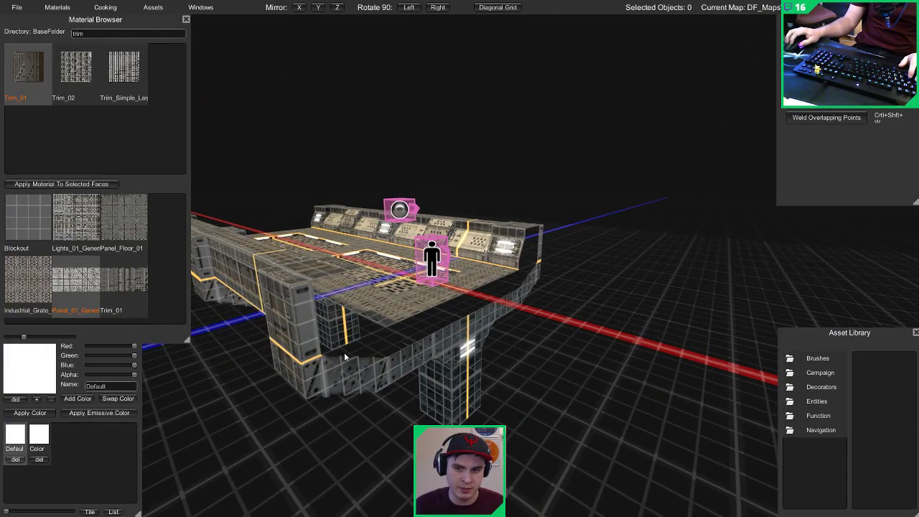
{"action": "key", "text": "a"}
{"action": "right_click_drag", "start_coordinate": [308, 331], "coordinate": [594, 332]}
{"action": "middle_click_drag", "start_coordinate": [594, 334], "coordinate": [644, 337]}
{"action": "scroll", "coordinate": [637, 322], "scroll_direction": "up", "scroll_amount": 1}
{"action": "scroll", "coordinate": [643, 337], "scroll_direction": "up", "scroll_amount": 2}
{"action": "scroll", "coordinate": [638, 330], "scroll_direction": "down", "scroll_amount": 1}
{"action": "scroll", "coordinate": [627, 310], "scroll_direction": "down", "scroll_amount": 3}
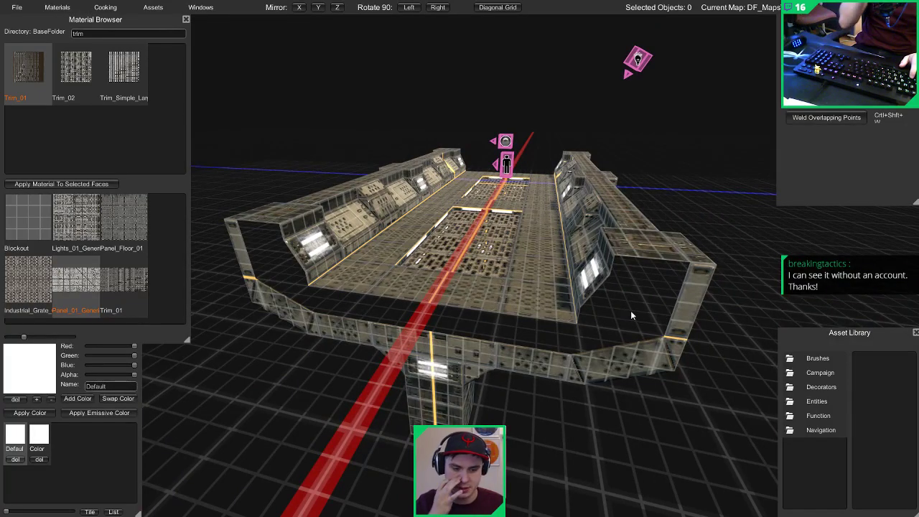
Step: Extrude the front edge of the walkway floor downward into a narrow vertical face
{"action": "middle_click_drag", "start_coordinate": [632, 314], "coordinate": [463, 241]}
{"action": "middle_click_drag", "start_coordinate": [577, 221], "coordinate": [465, 258]}
{"action": "left_click", "coordinate": [465, 257]}
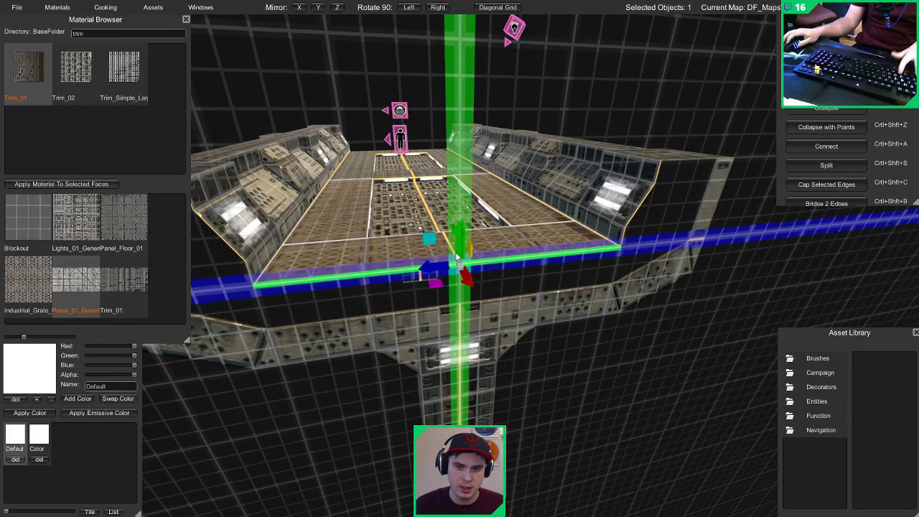
{"action": "left_click", "coordinate": [360, 285]}
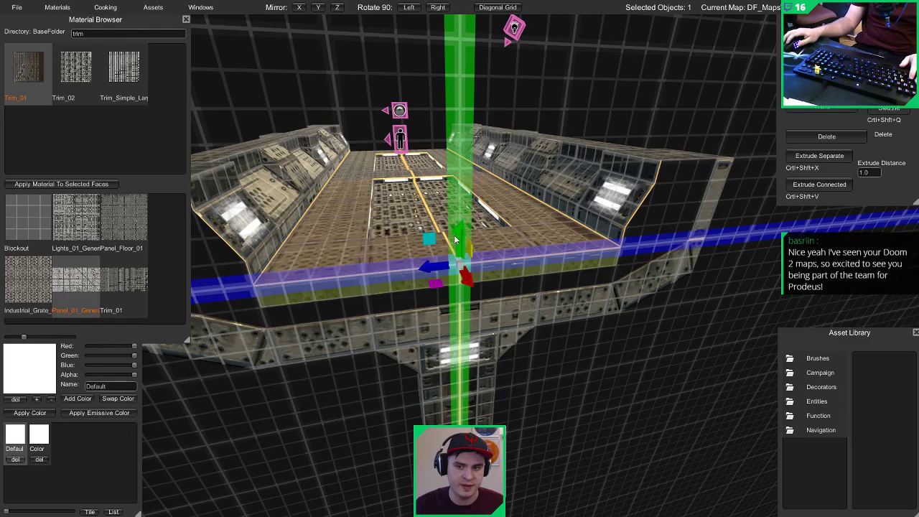
{"action": "left_click_drag", "start_coordinate": [459, 237], "coordinate": [458, 213]}
{"action": "key", "text": "ctrl+z"}
Step: Raise the new face's lower edge to floor level and pull it outward to form a flush strip extending the floor
{"action": "left_click", "coordinate": [426, 289]}
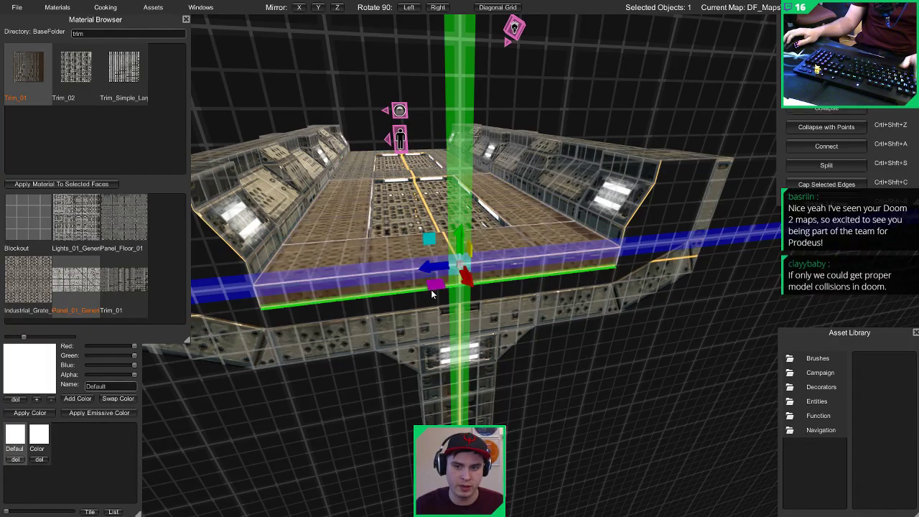
{"action": "left_click_drag", "start_coordinate": [460, 251], "coordinate": [460, 228]}
{"action": "left_click_drag", "start_coordinate": [463, 275], "coordinate": [478, 301]}
{"action": "right_click_drag", "start_coordinate": [463, 280], "coordinate": [483, 309]}
Step: Filter the materials by "pane" and apply the third Panel_Floor_01 variant to the new floor strip
{"action": "key", "text": "3"}
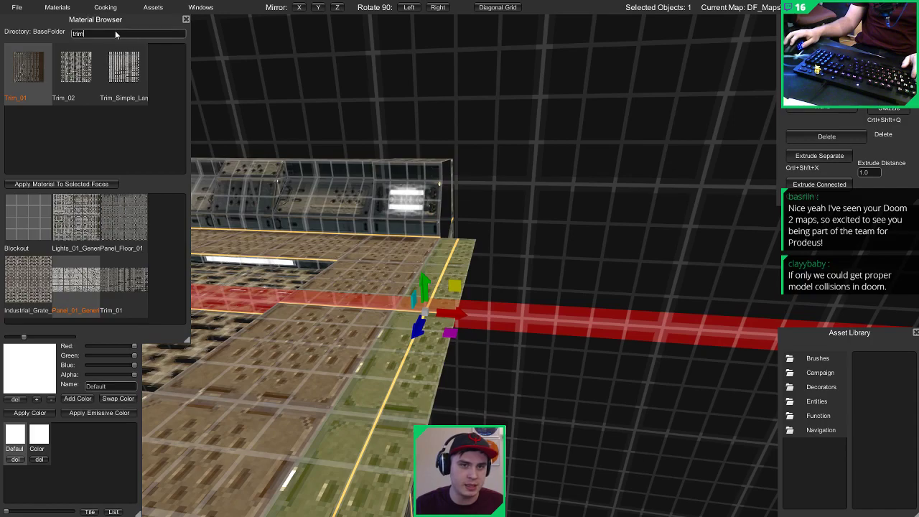
{"action": "key", "text": "BackSpace"}
{"action": "key", "text": "BackSpace"}
{"action": "key", "text": "BackSpace"}
{"action": "key", "text": "BackSpace"}
{"action": "type", "text": "pane"}
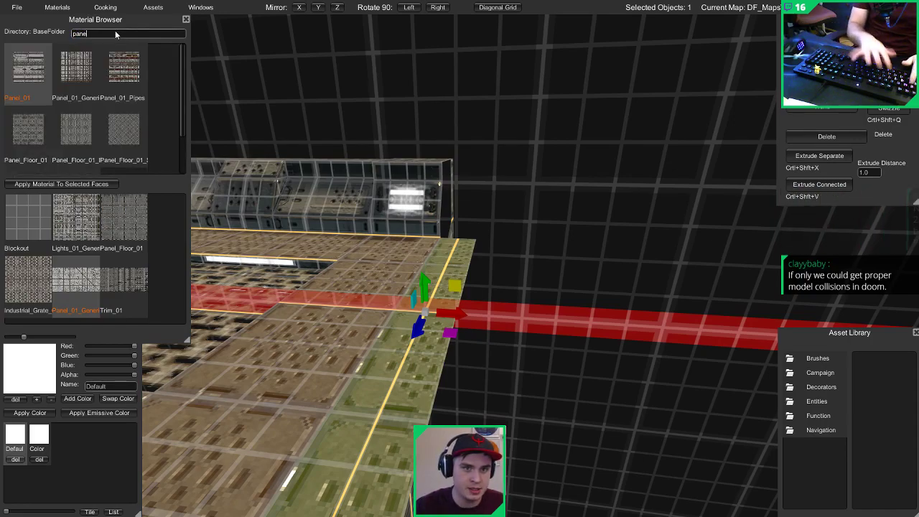
{"action": "left_click", "coordinate": [121, 137]}
{"action": "scroll", "coordinate": [123, 131], "scroll_direction": "down", "scroll_amount": 2}
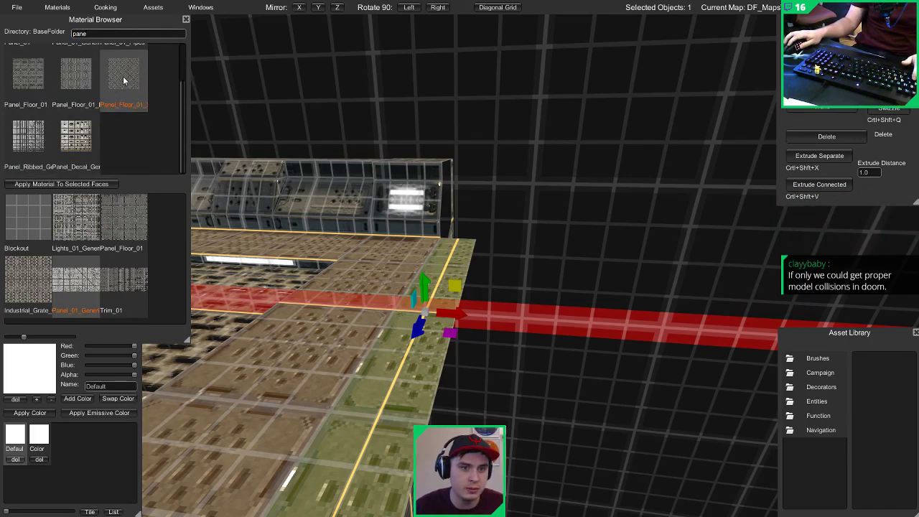
{"action": "left_click", "coordinate": [83, 185]}
{"action": "right_click_drag", "start_coordinate": [335, 255], "coordinate": [269, 297]}
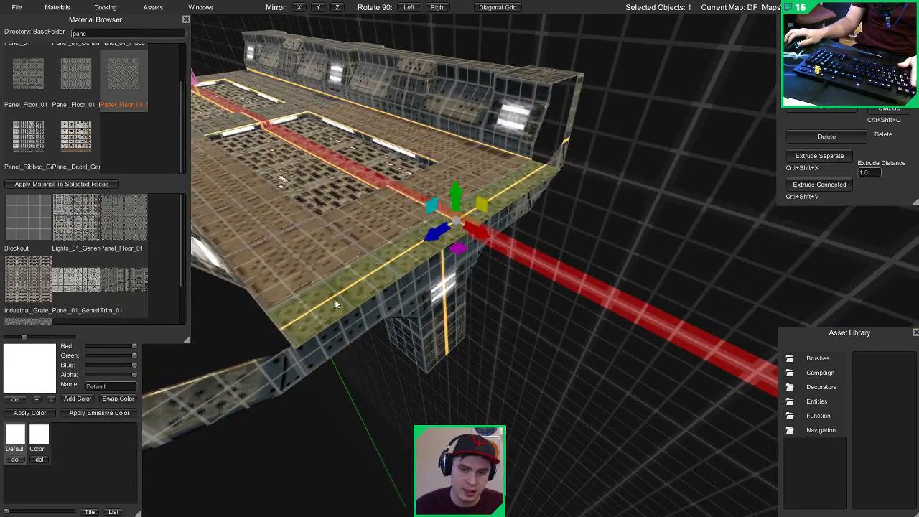
Step: Extrude the floor strip's outer edge downward into a riser and select the riser face
{"action": "key", "text": "1"}
{"action": "left_click", "coordinate": [382, 274]}
{"action": "middle_click_drag", "start_coordinate": [382, 274], "coordinate": [495, 252]}
{"action": "key", "text": "2"}
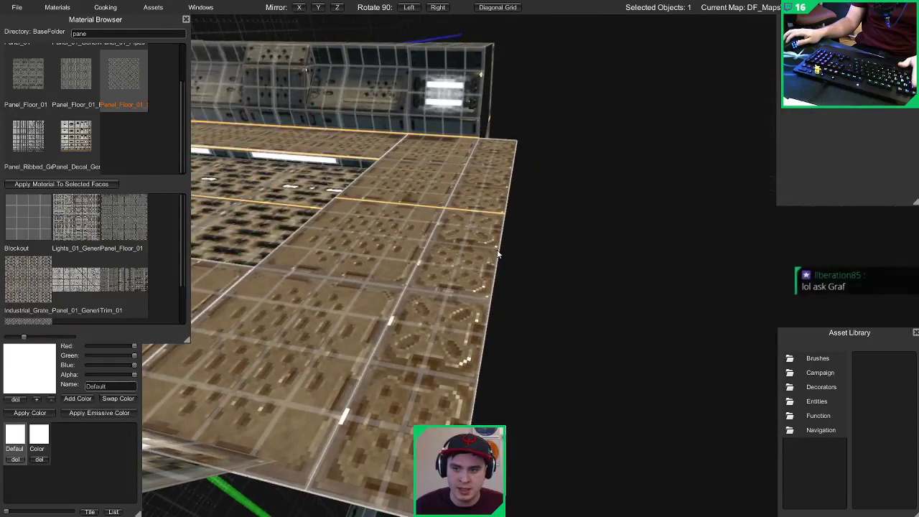
{"action": "left_click", "coordinate": [497, 254]}
{"action": "key", "text": "d"}
{"action": "left_click_drag", "start_coordinate": [428, 217], "coordinate": [495, 246]}
{"action": "middle_click_drag", "start_coordinate": [518, 248], "coordinate": [363, 249]}
{"action": "key", "text": "3"}
{"action": "left_click", "coordinate": [361, 222]}
{"action": "left_click_drag", "start_coordinate": [361, 220], "coordinate": [290, 265]}
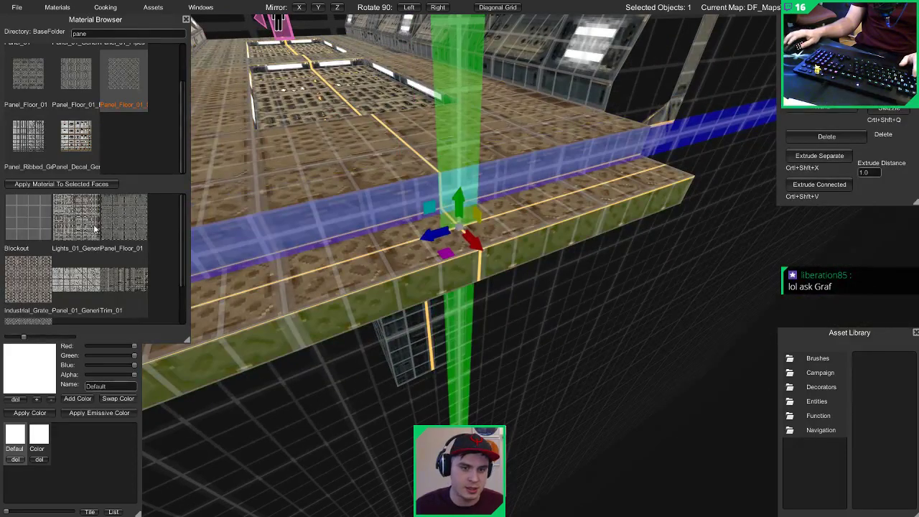
Step: Apply the Trim_01 material to the riser face and check the stepped floor end in the lit preview
{"action": "scroll", "coordinate": [94, 244], "scroll_direction": "down", "scroll_amount": 1}
{"action": "left_click", "coordinate": [87, 186]}
{"action": "scroll", "coordinate": [361, 190], "scroll_direction": "down", "scroll_amount": 5}
{"action": "key", "text": "Tab"}
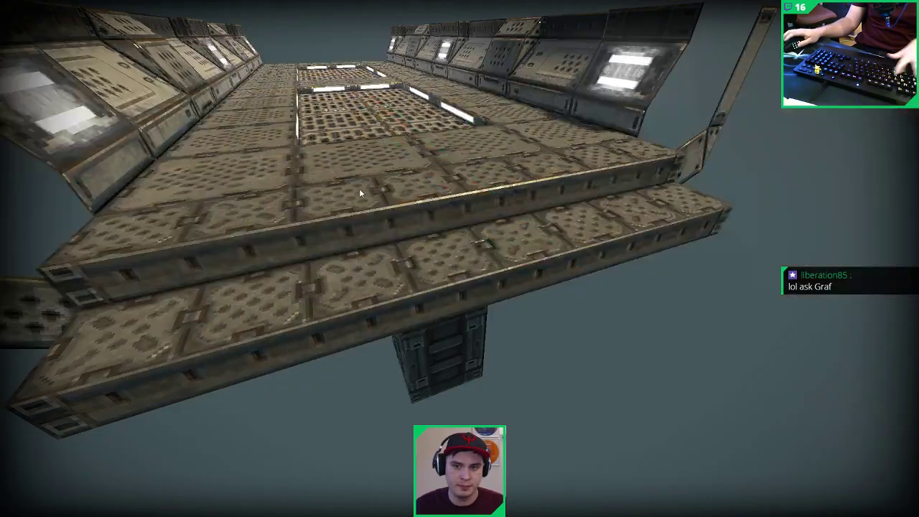
{"action": "middle_click_drag", "start_coordinate": [359, 177], "coordinate": [459, 192]}
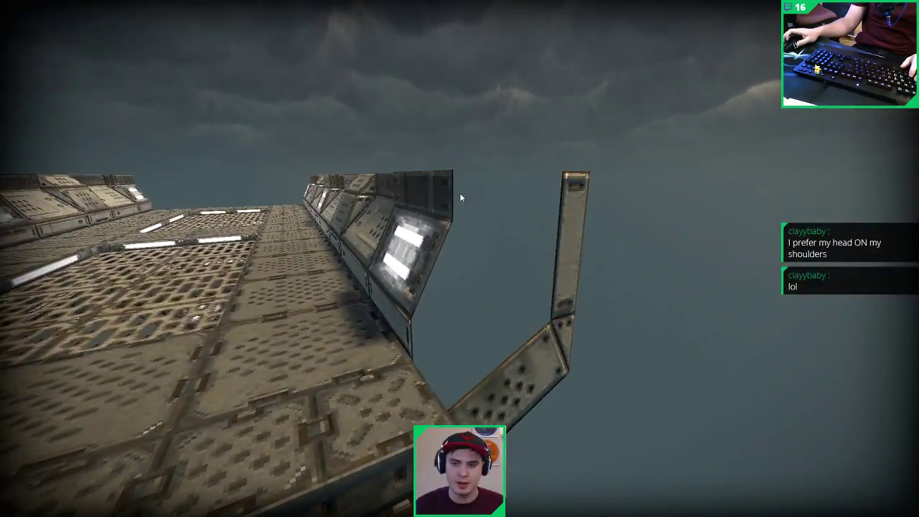
{"action": "key", "text": "Escape"}
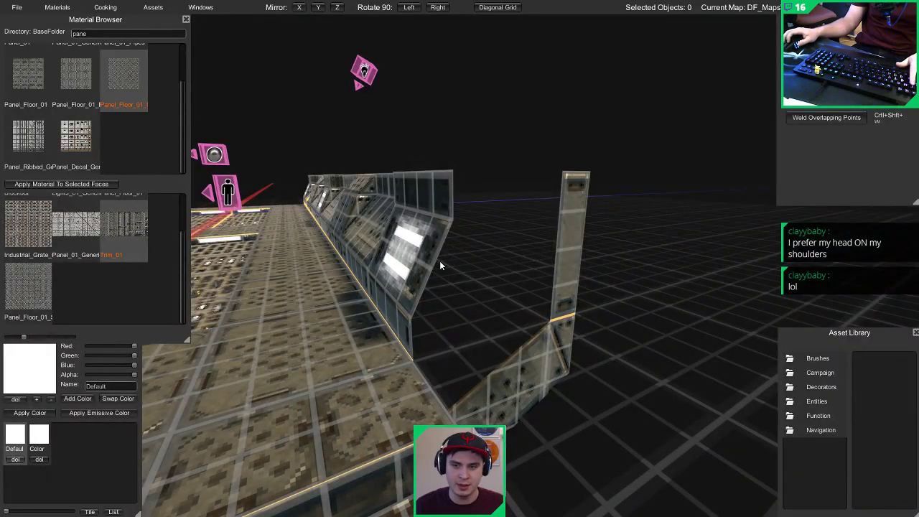
Step: Extrude the end edges of the sloped side wall outward to start an end cap, and delete its protruding point
{"action": "left_click", "coordinate": [409, 317]}
{"action": "left_click", "coordinate": [426, 284]}
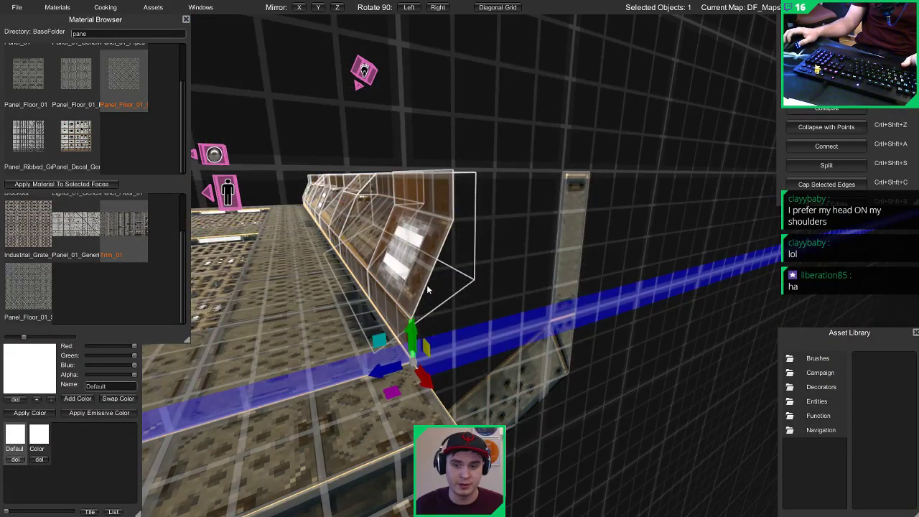
{"action": "left_click_drag", "start_coordinate": [429, 273], "coordinate": [473, 262], "text": "shift"}
{"action": "key", "text": "1"}
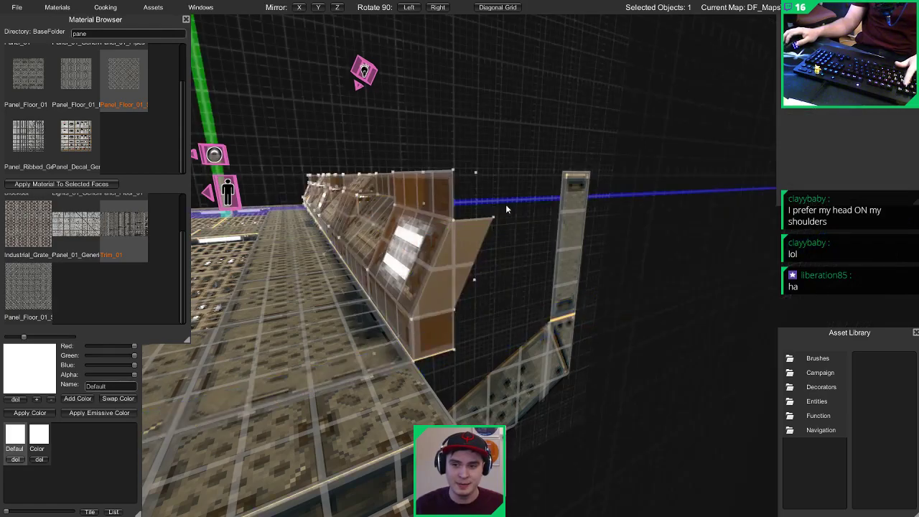
{"action": "left_click_drag", "start_coordinate": [505, 204], "coordinate": [490, 231]}
{"action": "key", "text": "Delete"}
Step: Apply the Panel_01_Generic material to the lower end-cap face of the side wall
{"action": "key", "text": "3"}
{"action": "left_click", "coordinate": [424, 341]}
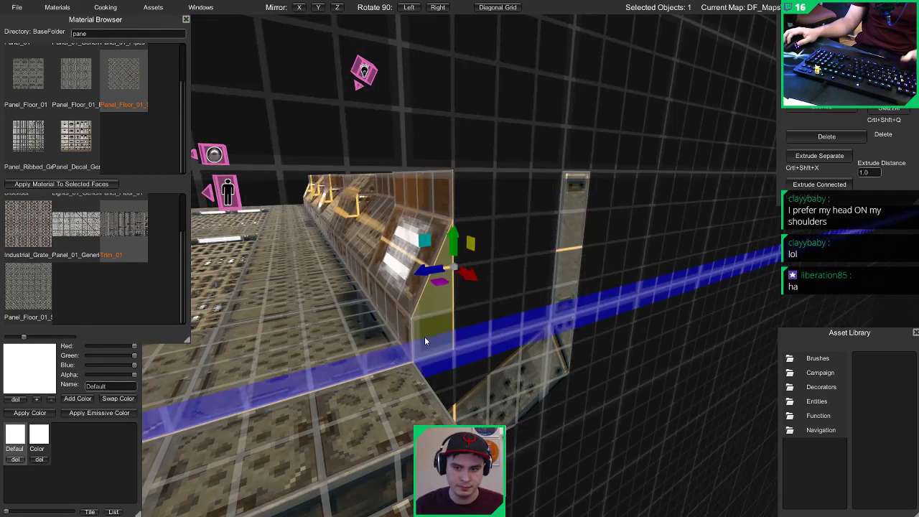
{"action": "left_click", "coordinate": [74, 227]}
{"action": "left_click", "coordinate": [69, 184]}
{"action": "right_click_drag", "start_coordinate": [424, 194], "coordinate": [381, 190]}
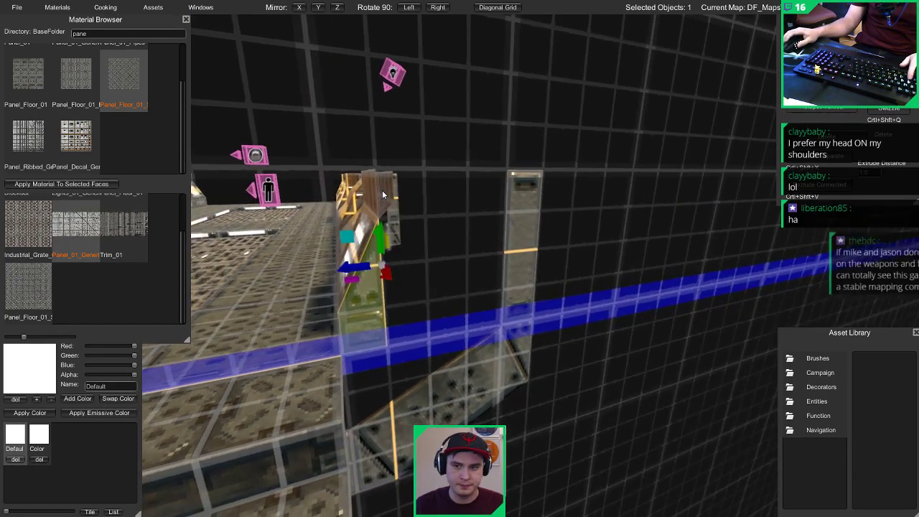
Step: Delete the face of the freestanding vertical post above the slanted brace
{"action": "key", "text": "4"}
{"action": "key", "text": "3"}
{"action": "left_click", "coordinate": [515, 208]}
{"action": "mouse_move", "coordinate": [514, 207]}
{"action": "right_mouse_down"}
{"action": "mouse_move", "coordinate": [370, 228]}
{"action": "mouse_move", "coordinate": [456, 209]}
{"action": "mouse_move", "coordinate": [455, 220]}
{"action": "right_mouse_up"}
{"action": "key", "text": "d"}
{"action": "key", "text": "Delete"}
{"action": "key", "text": "4"}
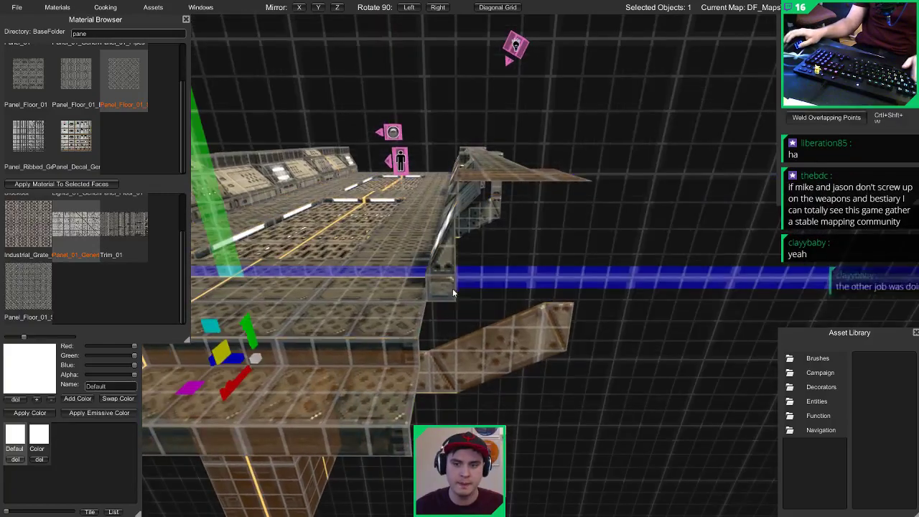
Step: Pull the end cap's outer vertical edge out to the outer side of the wall
{"action": "left_click", "coordinate": [449, 292]}
{"action": "key", "text": "1"}
{"action": "left_click", "coordinate": [454, 299]}
{"action": "left_click", "coordinate": [453, 241]}
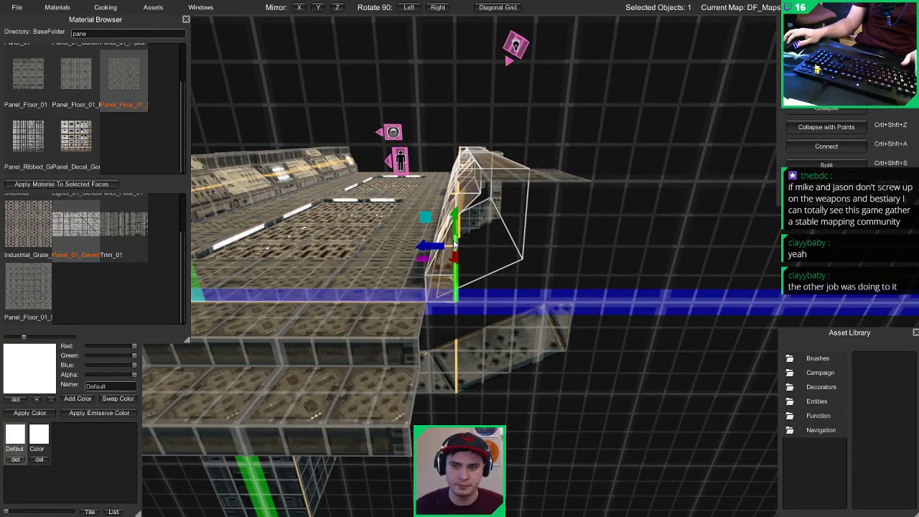
{"action": "mouse_move", "coordinate": [454, 242]}
{"action": "right_mouse_down"}
{"action": "mouse_move", "coordinate": [494, 213]}
{"action": "mouse_move", "coordinate": [554, 214]}
{"action": "right_mouse_up"}
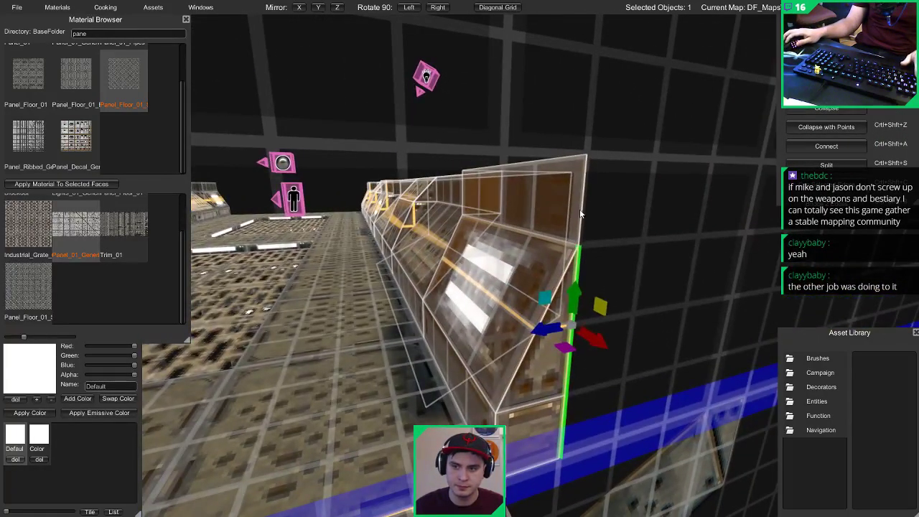
{"action": "mouse_move", "coordinate": [560, 323]}
{"action": "left_mouse_down"}
{"action": "mouse_move", "coordinate": [666, 315]}
{"action": "mouse_move", "coordinate": [775, 289]}
{"action": "left_mouse_up"}
{"action": "right_click_drag", "start_coordinate": [775, 288], "coordinate": [502, 229]}
Step: Apply the Trim_01 material to the top face of the end cap
{"action": "key", "text": "3"}
{"action": "left_click", "coordinate": [434, 174]}
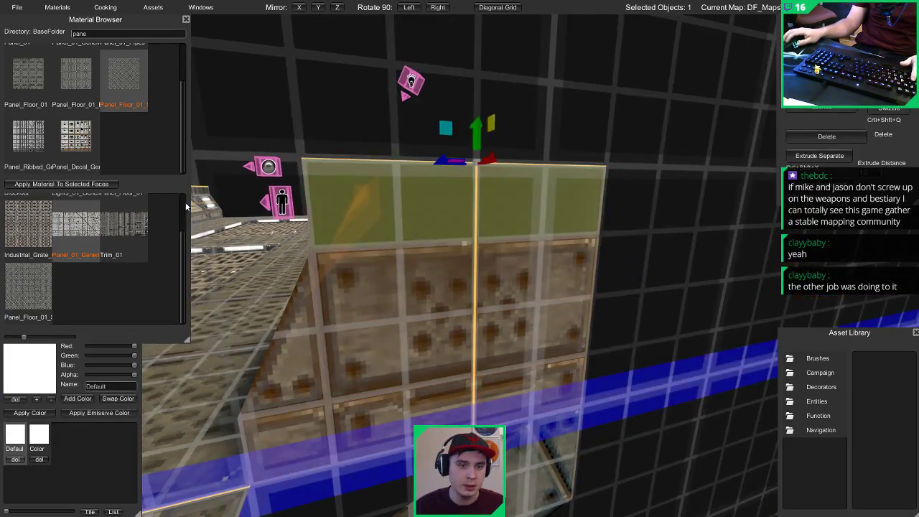
{"action": "left_click", "coordinate": [134, 237]}
{"action": "left_click", "coordinate": [117, 183]}
{"action": "right_click_drag", "start_coordinate": [273, 209], "coordinate": [250, 211]}
{"action": "key", "text": "Escape"}
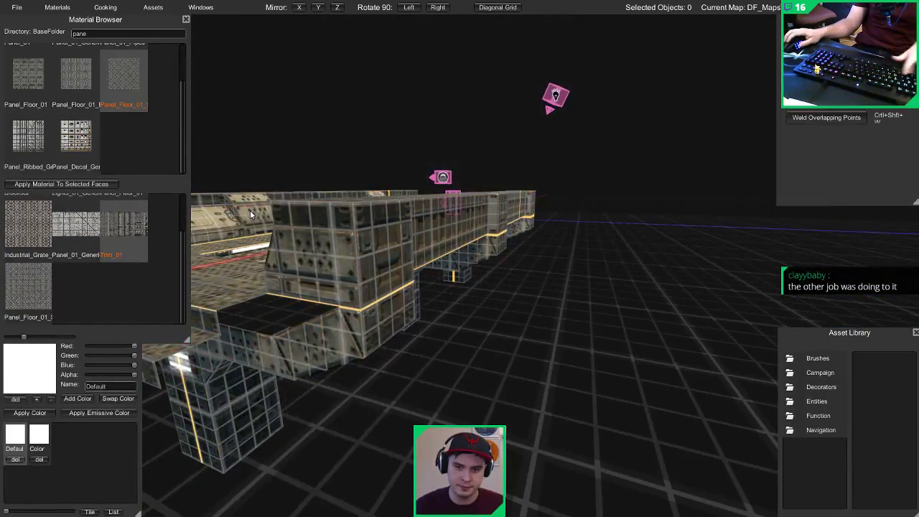
Step: Delete the small inner corner face at the bottom of the end cap
{"action": "key", "text": "Tab"}
{"action": "right_click_drag", "start_coordinate": [372, 270], "coordinate": [428, 275]}
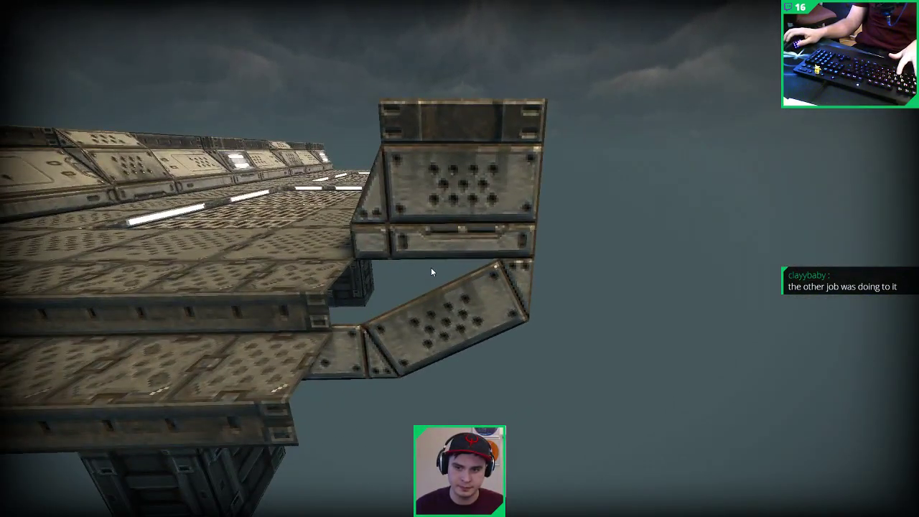
{"action": "key", "text": "Tab"}
{"action": "left_click", "coordinate": [431, 262]}
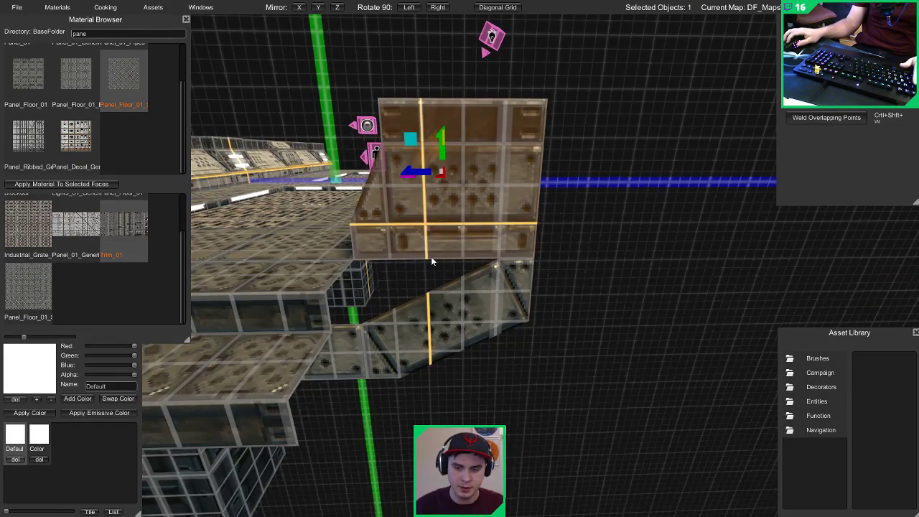
{"action": "key", "text": "3"}
{"action": "left_click", "coordinate": [385, 245]}
{"action": "key", "text": "Delete"}
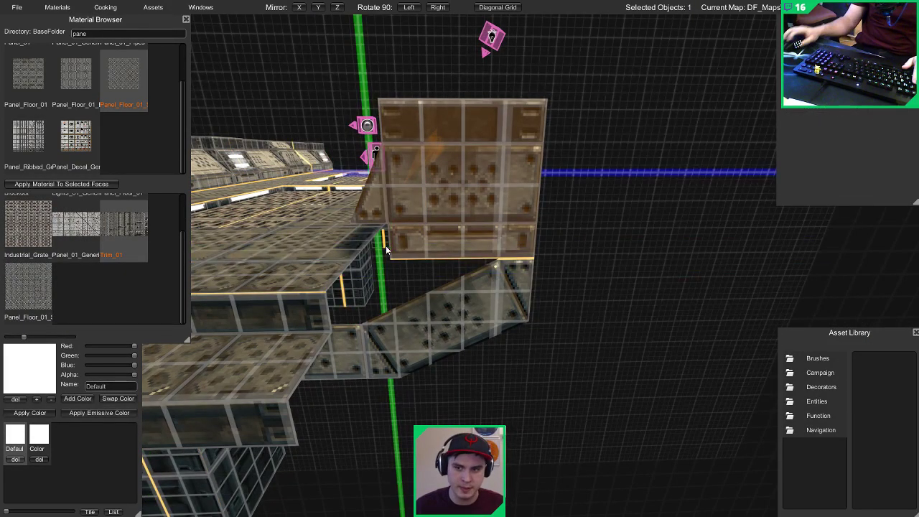
Step: Widen the end cap's lowest strip across the open corner and extrude its bottom edge down over the brace
{"action": "left_click", "coordinate": [418, 240]}
{"action": "left_click", "coordinate": [389, 239]}
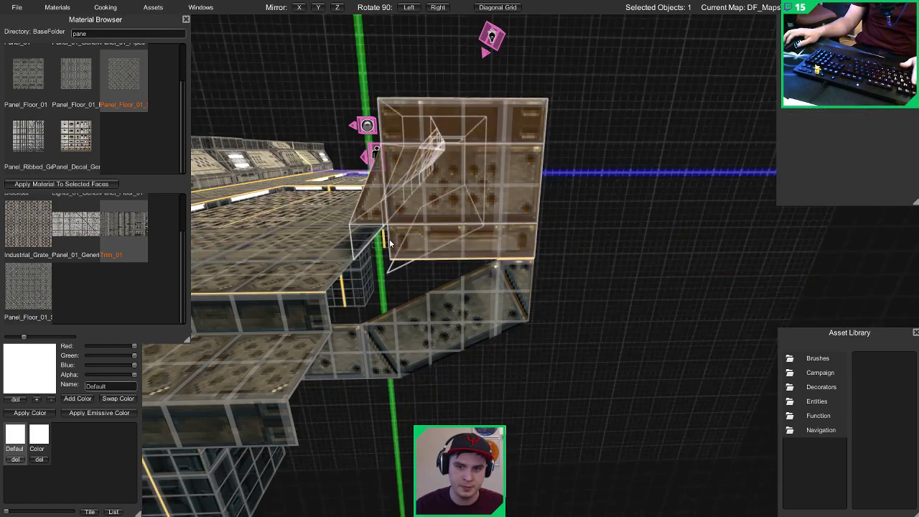
{"action": "left_click", "coordinate": [389, 238]}
{"action": "right_click_drag", "start_coordinate": [428, 231], "coordinate": [442, 223]}
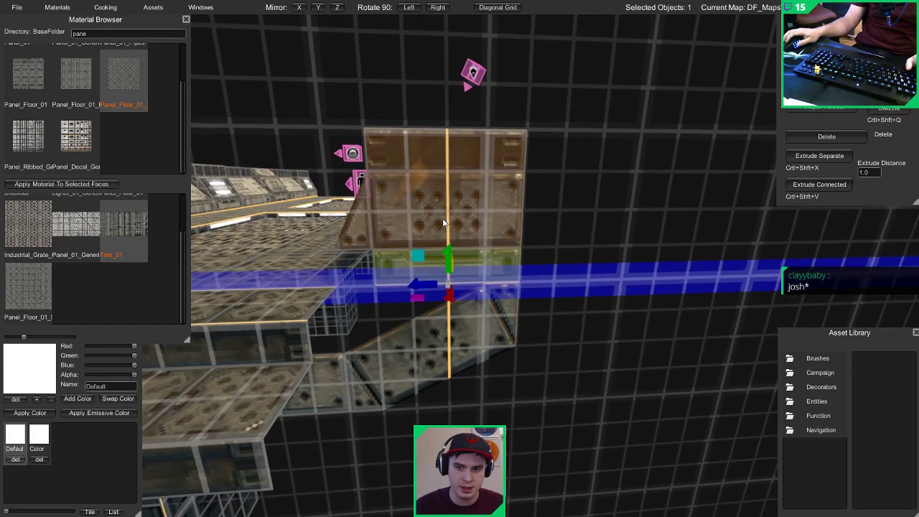
{"action": "left_click", "coordinate": [383, 268]}
{"action": "left_click_drag", "start_coordinate": [348, 286], "coordinate": [440, 324]}
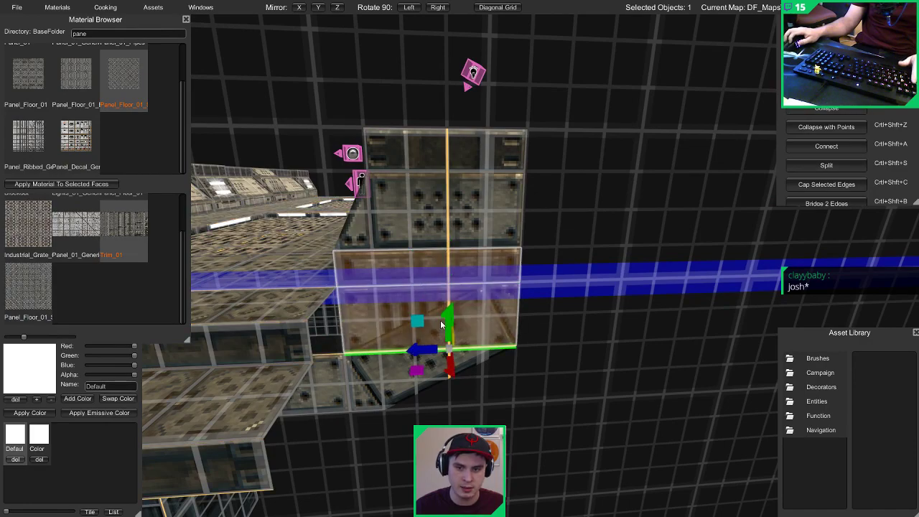
Step: Move the outer points of the new lower face inward to fit it against the slanted brace
{"action": "key", "text": "1"}
{"action": "left_click_drag", "start_coordinate": [533, 333], "coordinate": [509, 352]}
{"action": "left_click", "coordinate": [526, 325]}
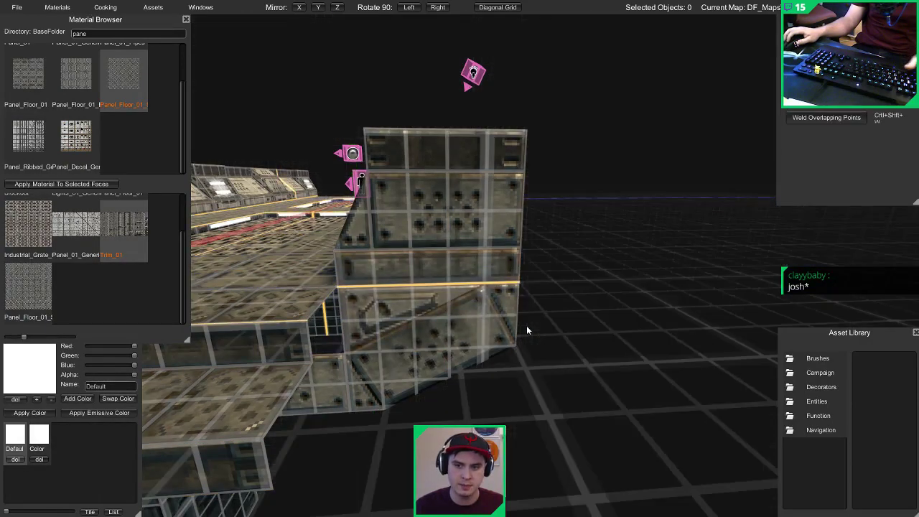
{"action": "left_click", "coordinate": [402, 299]}
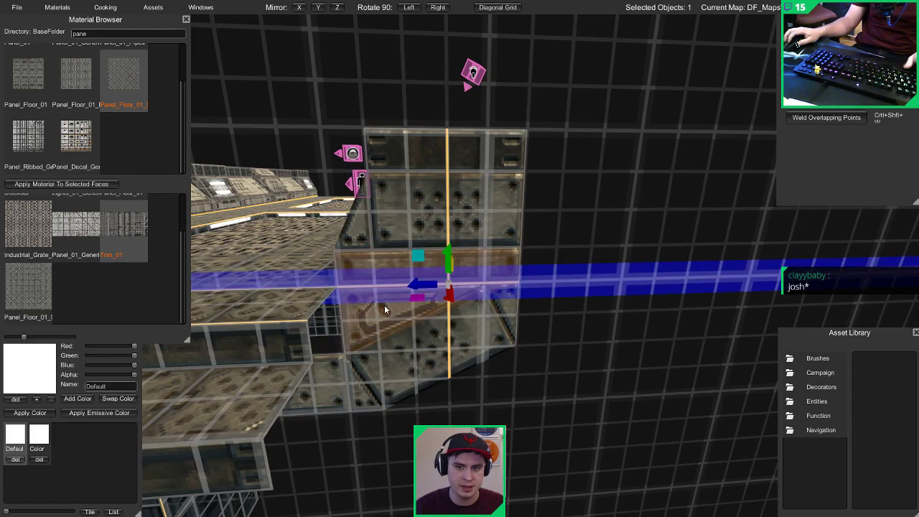
{"action": "right_click_drag", "start_coordinate": [383, 306], "coordinate": [464, 262]}
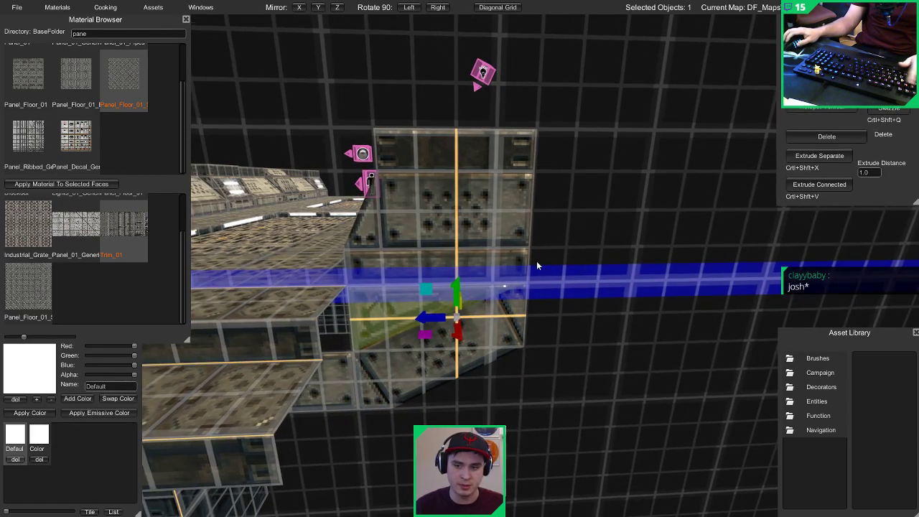
{"action": "key", "text": "1"}
{"action": "left_click_drag", "start_coordinate": [546, 261], "coordinate": [506, 323]}
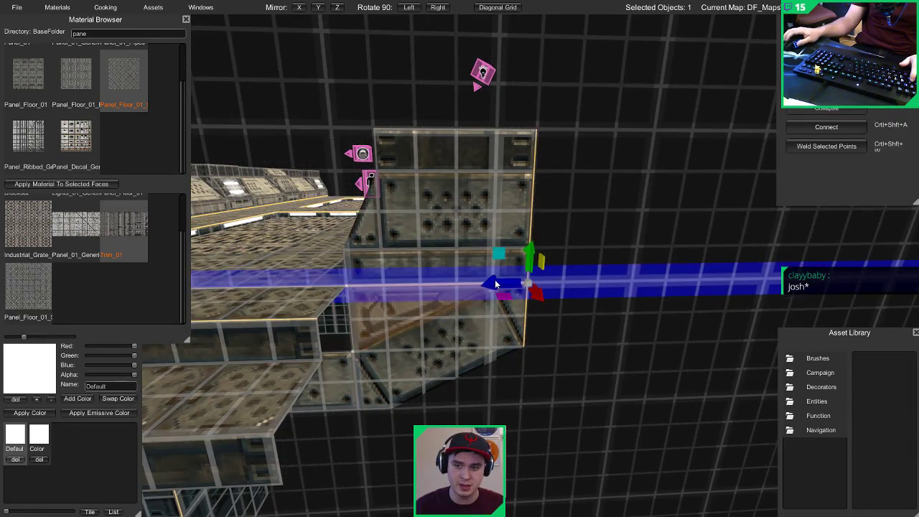
{"action": "left_click_drag", "start_coordinate": [495, 279], "coordinate": [465, 284]}
{"action": "key", "text": "Escape"}
Step: Inspect the end cap and the slanted brace beneath it in the clean preview from outside the walkway's open end
{"action": "key", "text": "Tab"}
{"action": "key", "text": "s"}
{"action": "mouse_move", "coordinate": [480, 290]}
{"action": "right_mouse_down"}
{"action": "mouse_move", "coordinate": [559, 277]}
{"action": "mouse_move", "coordinate": [445, 318]}
{"action": "mouse_move", "coordinate": [360, 308]}
{"action": "mouse_move", "coordinate": [479, 286]}
{"action": "mouse_move", "coordinate": [451, 284]}
{"action": "mouse_move", "coordinate": [451, 255]}
{"action": "mouse_move", "coordinate": [487, 259]}
{"action": "mouse_move", "coordinate": [490, 293]}
{"action": "right_mouse_up"}
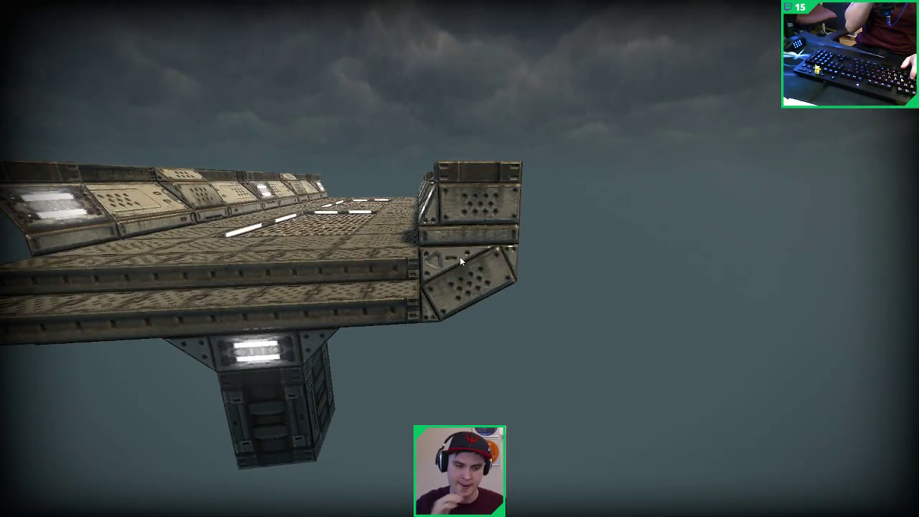
{"action": "right_click_drag", "start_coordinate": [460, 258], "coordinate": [399, 254]}
{"action": "key", "text": "s"}
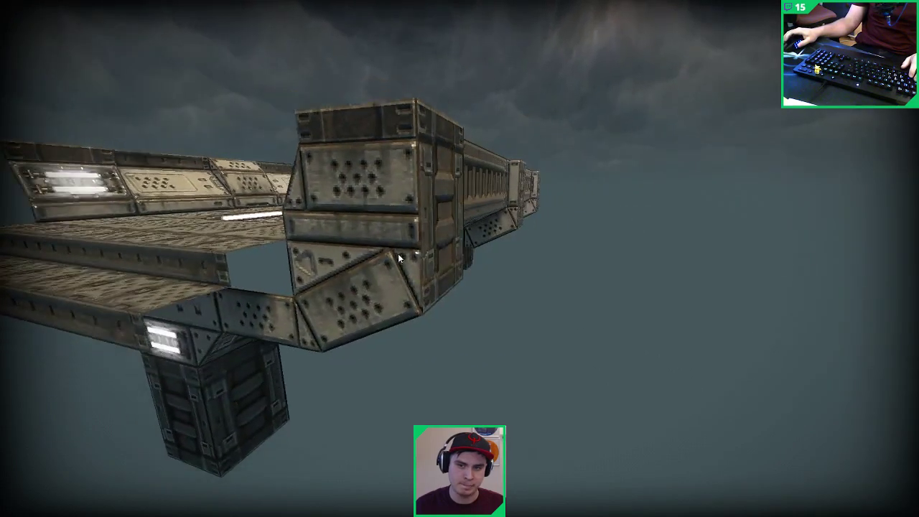
{"action": "key", "text": "Tab"}
Step: Delete the end faces of the support under the walkway, including the slanted braces, the crossbeam and the central leg
{"action": "left_click", "coordinate": [400, 258]}
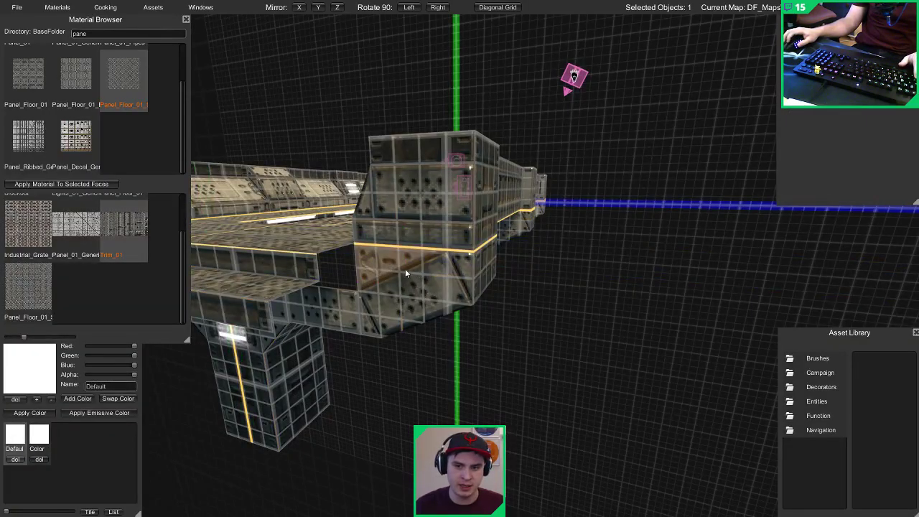
{"action": "left_click", "coordinate": [369, 298]}
{"action": "left_click", "coordinate": [308, 351]}
{"action": "mouse_move", "coordinate": [308, 350]}
{"action": "right_mouse_down"}
{"action": "mouse_move", "coordinate": [320, 302]}
{"action": "mouse_move", "coordinate": [284, 293]}
{"action": "right_mouse_up"}
{"action": "left_click", "coordinate": [368, 257]}
{"action": "key", "text": "w"}
{"action": "right_click_drag", "start_coordinate": [368, 257], "coordinate": [481, 283]}
{"action": "left_click", "coordinate": [443, 212]}
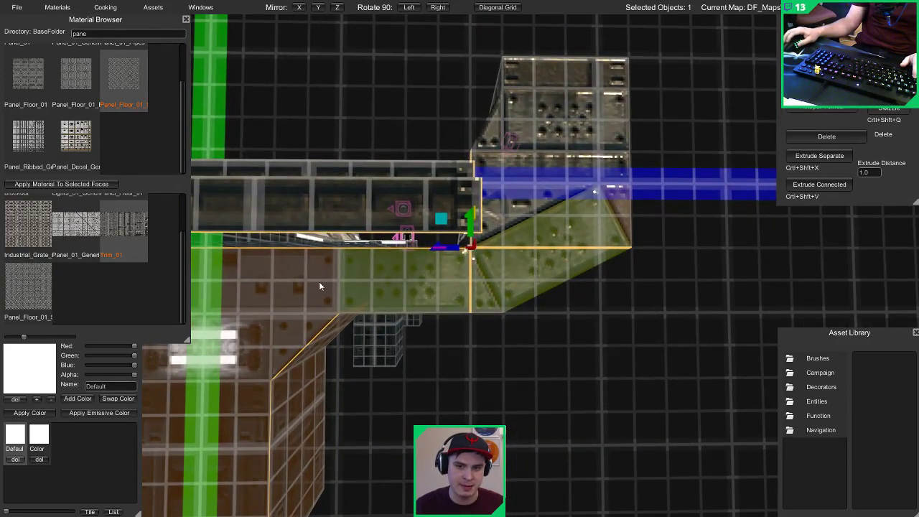
{"action": "right_click_drag", "start_coordinate": [320, 285], "coordinate": [443, 310]}
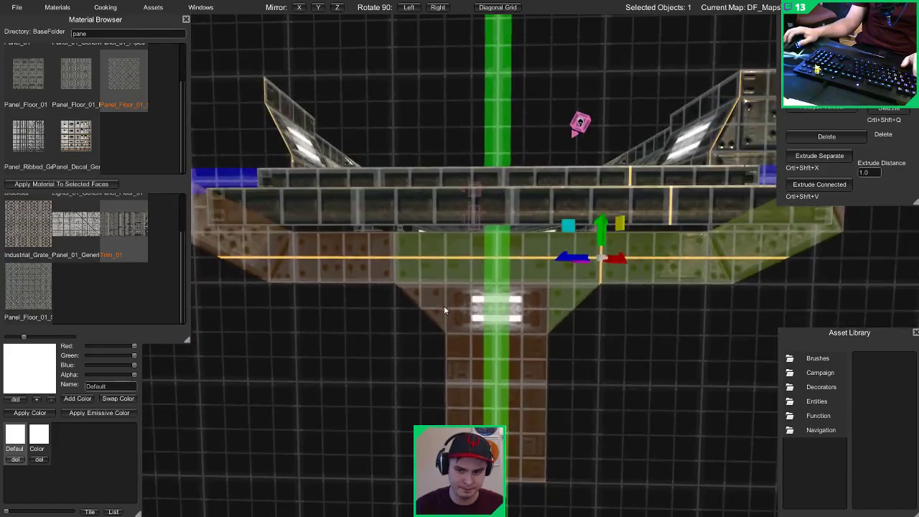
{"action": "left_click", "coordinate": [489, 317], "text": "shift"}
{"action": "left_click", "coordinate": [483, 353], "text": "shift"}
{"action": "left_click", "coordinate": [299, 252], "text": "shift"}
{"action": "left_click", "coordinate": [299, 253], "text": "shift"}
{"action": "left_click", "coordinate": [285, 253], "text": "shift"}
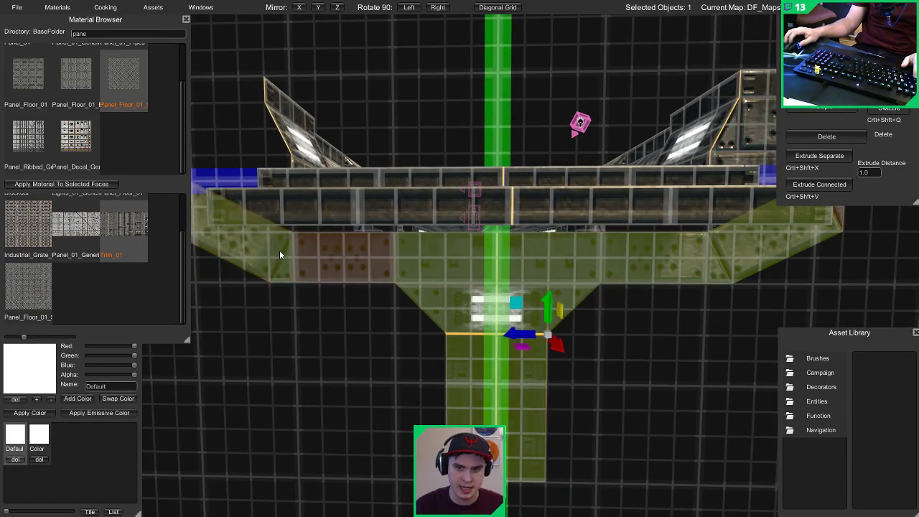
{"action": "right_click_drag", "start_coordinate": [279, 250], "coordinate": [360, 228]}
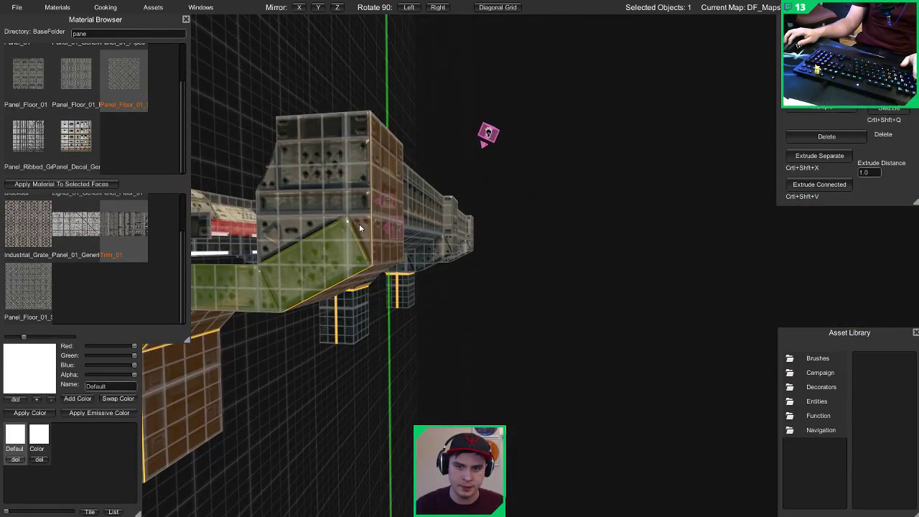
{"action": "key", "text": "Delete"}
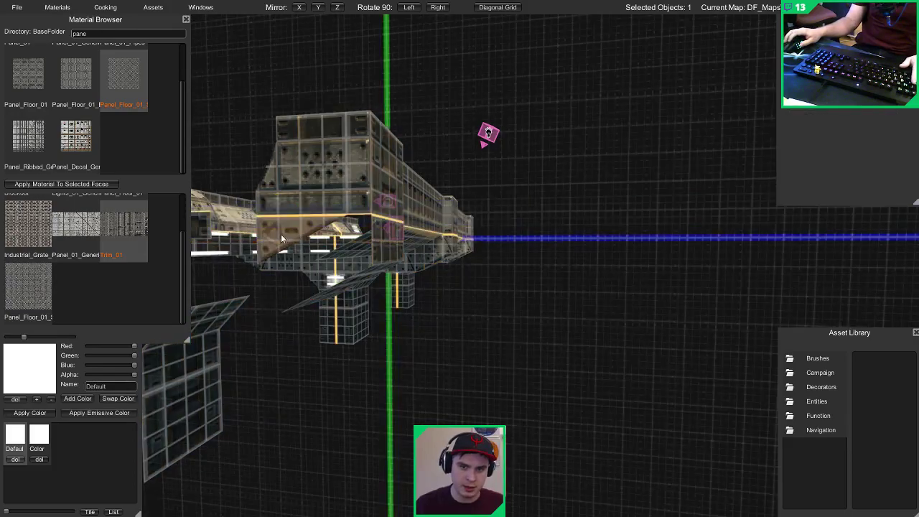
Step: Delete the leftover face beneath the end cap and lower the bottom edge of its lowest strip to cover the gap
{"action": "left_click", "coordinate": [281, 238]}
{"action": "key", "text": "Delete"}
{"action": "key", "text": "2"}
{"action": "left_click", "coordinate": [295, 212]}
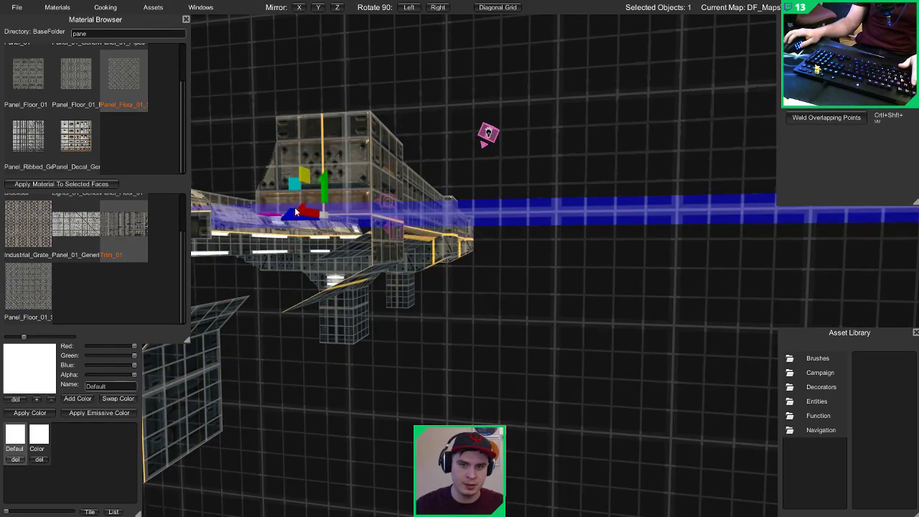
{"action": "key", "text": "3"}
{"action": "left_click", "coordinate": [302, 214]}
{"action": "right_click_drag", "start_coordinate": [302, 214], "coordinate": [467, 183]}
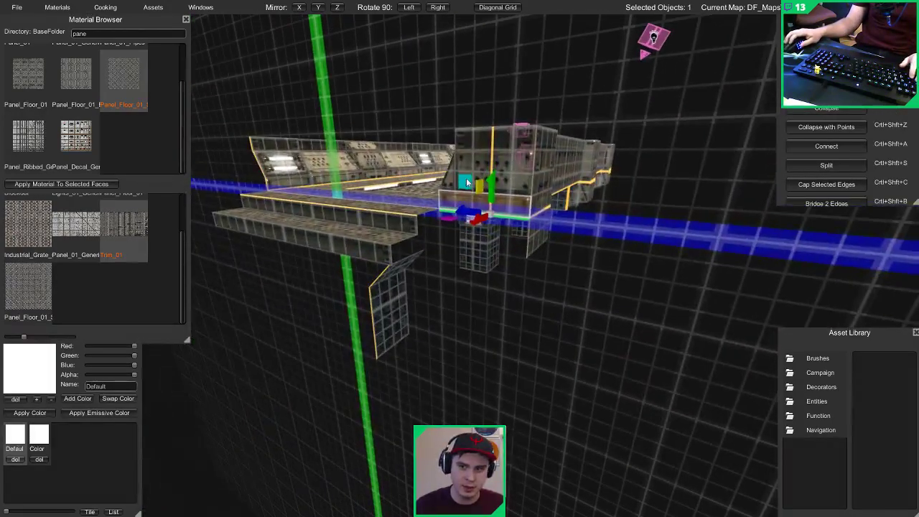
{"action": "left_click_drag", "start_coordinate": [491, 198], "coordinate": [486, 231]}
{"action": "right_click_drag", "start_coordinate": [486, 231], "coordinate": [635, 239]}
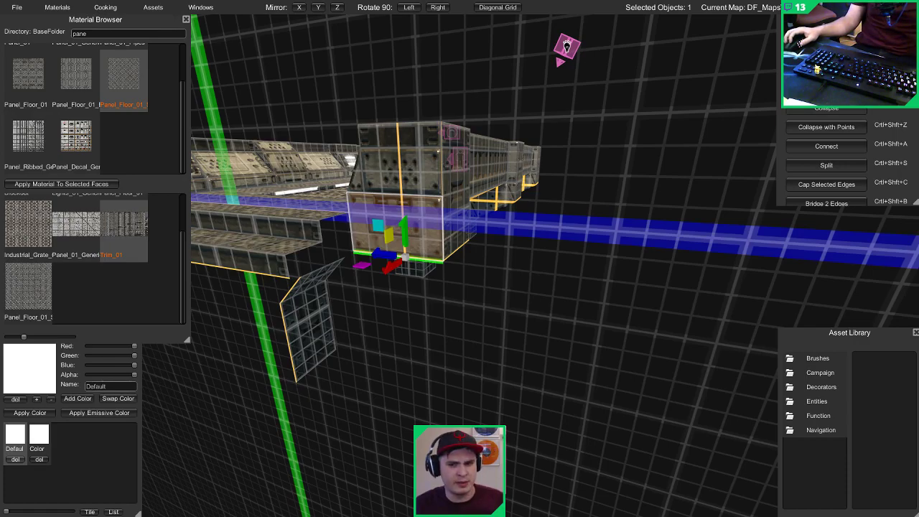
Step: Extrude the open end edges of both floor step risers back to form side faces meeting the end cap
{"action": "right_click_drag", "start_coordinate": [285, 274], "coordinate": [255, 234]}
{"action": "key", "text": "w"}
{"action": "key", "text": "1"}
{"action": "left_click", "coordinate": [416, 310]}
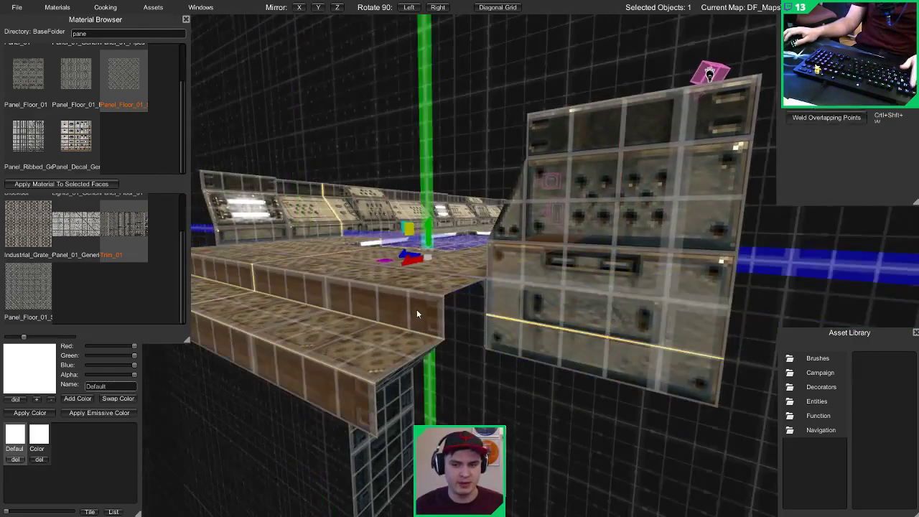
{"action": "key", "text": "3"}
{"action": "left_click", "coordinate": [446, 322]}
{"action": "left_click", "coordinate": [375, 413], "text": "shift"}
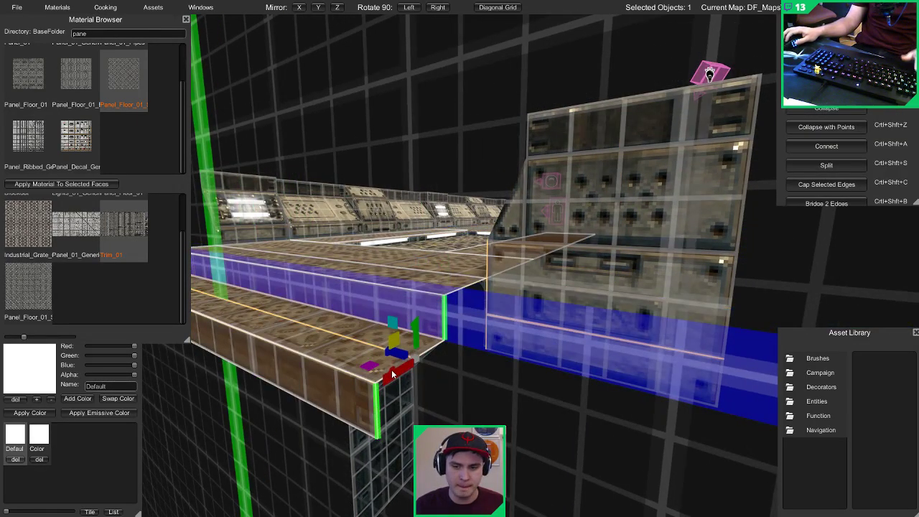
{"action": "right_click_drag", "start_coordinate": [391, 369], "coordinate": [454, 341]}
{"action": "mouse_move", "coordinate": [447, 388]}
{"action": "left_mouse_down"}
{"action": "mouse_move", "coordinate": [447, 368]}
{"action": "mouse_move", "coordinate": [471, 363]}
{"action": "left_mouse_up"}
Step: Apply the Lights_01 material to the selected face at the side of the floor steps
{"action": "key", "text": "3"}
{"action": "scroll", "coordinate": [86, 225], "scroll_direction": "up", "scroll_amount": 2}
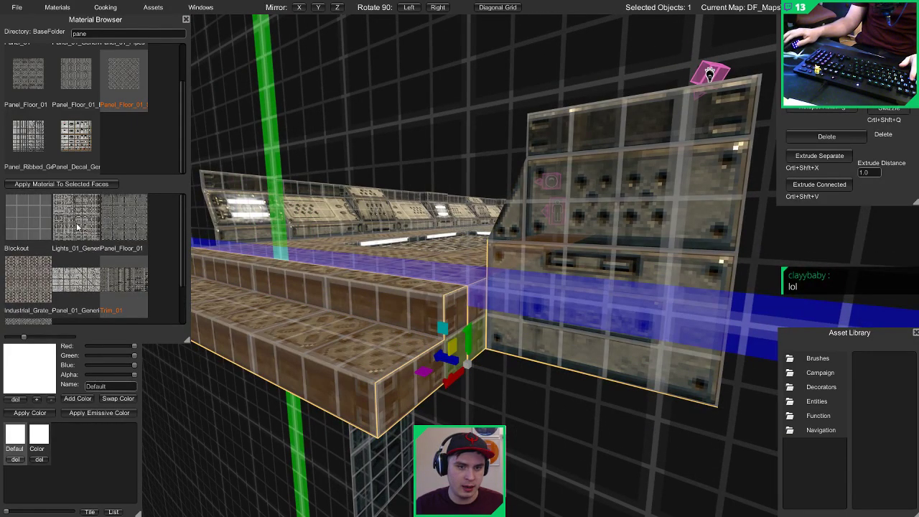
{"action": "left_click", "coordinate": [78, 227]}
{"action": "left_click", "coordinate": [82, 184]}
Step: Extrude the riser end edges on the steps' opposite side inward, extending the lower side face to line up with the upper one
{"action": "right_click_drag", "start_coordinate": [402, 260], "coordinate": [642, 271]}
{"action": "key", "text": "1"}
{"action": "key", "text": "Tab"}
{"action": "key", "text": "s"}
{"action": "key", "text": "w"}
{"action": "key", "text": "a"}
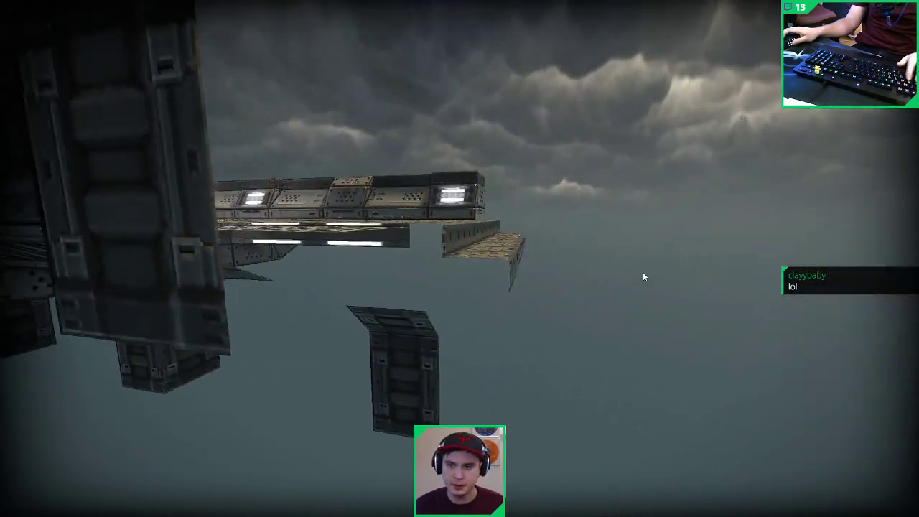
{"action": "key", "text": "d"}
{"action": "left_click", "coordinate": [428, 237]}
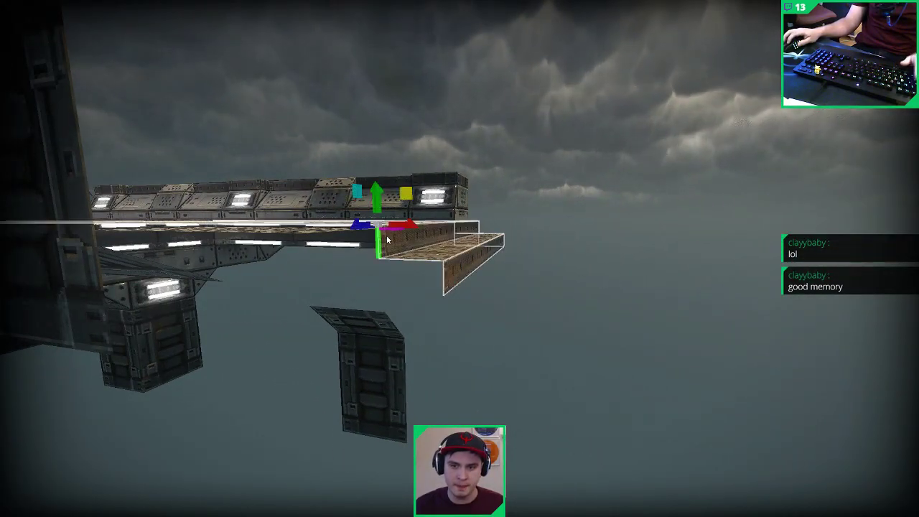
{"action": "left_click", "coordinate": [443, 288], "text": "ctrl"}
{"action": "left_click_drag", "start_coordinate": [432, 260], "coordinate": [370, 260], "text": "shift"}
{"action": "left_click", "coordinate": [379, 287]}
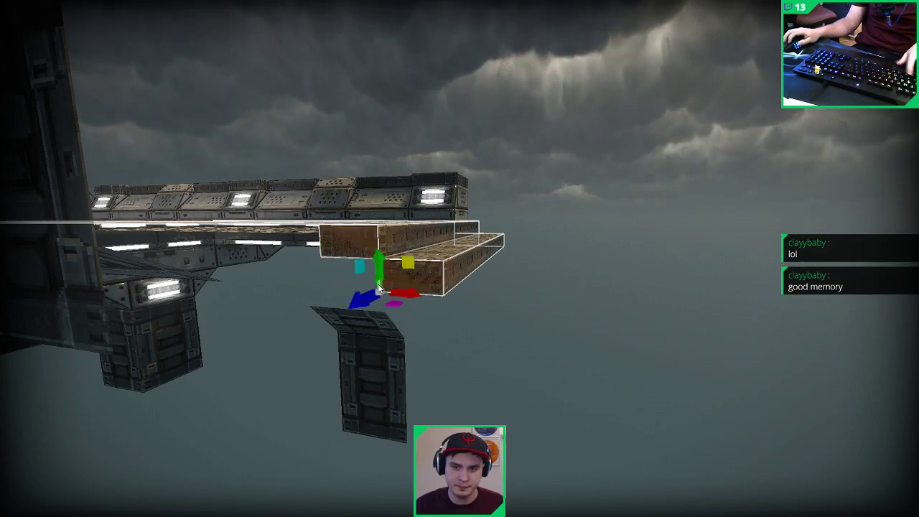
{"action": "left_click", "coordinate": [371, 271]}
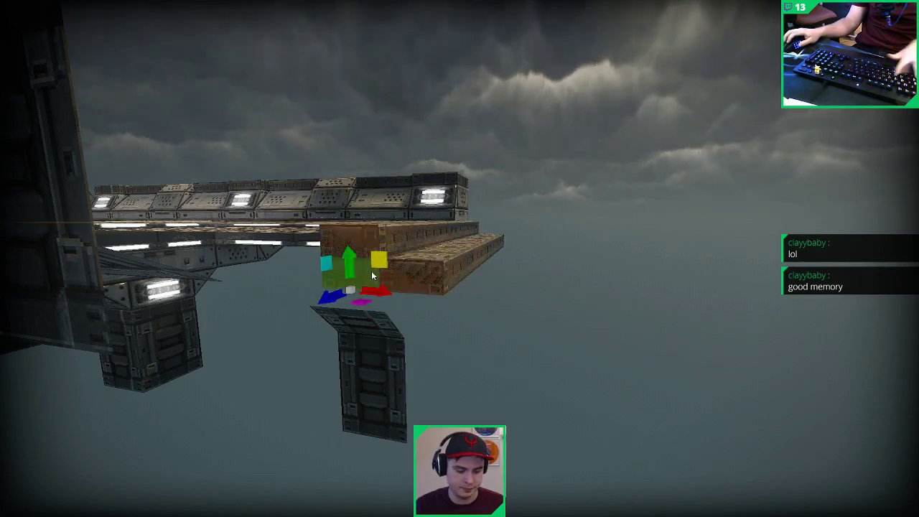
Step: Deselect the geometry, save the map and start a play test of the whole map
{"action": "key", "text": "Tab"}
{"action": "left_click", "coordinate": [419, 172]}
{"action": "right_click_drag", "start_coordinate": [419, 172], "coordinate": [351, 265]}
{"action": "key", "text": "Tab"}
{"action": "key", "text": "Tab"}
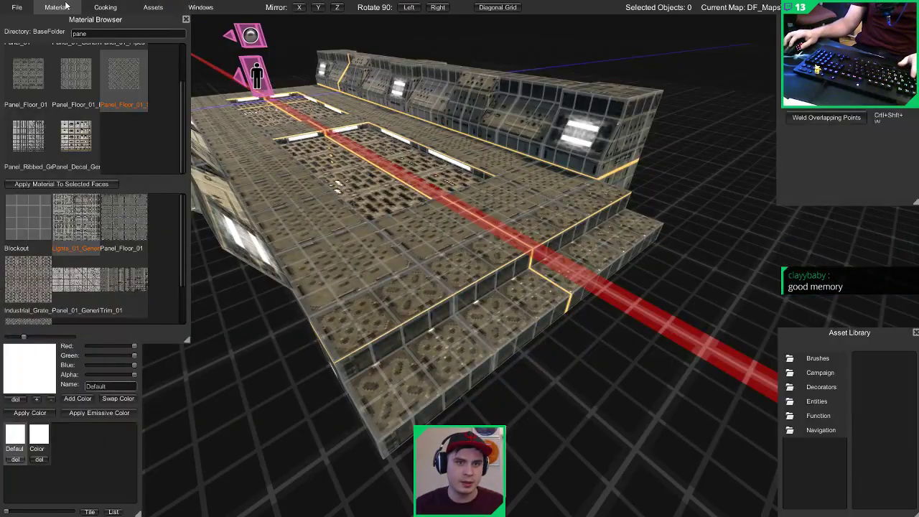
{"action": "left_click", "coordinate": [19, 6]}
{"action": "left_click", "coordinate": [34, 21]}
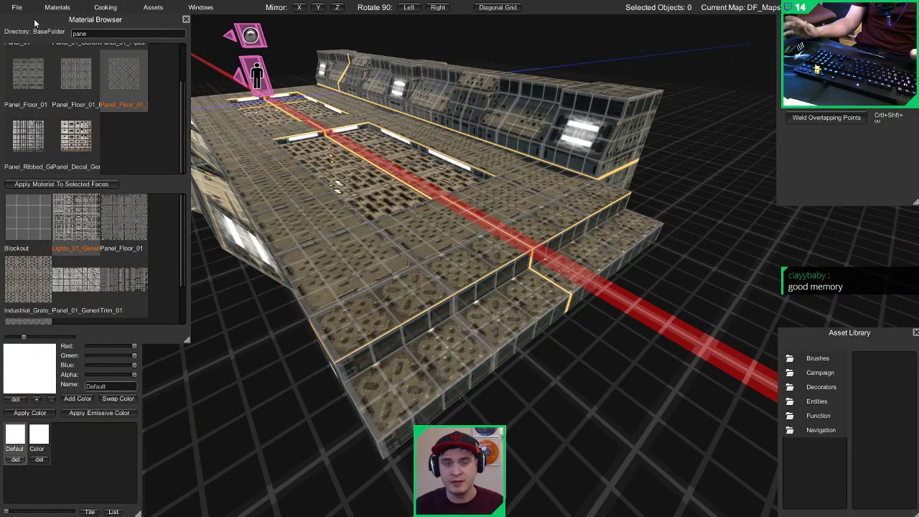
{"action": "left_click", "coordinate": [112, 7]}
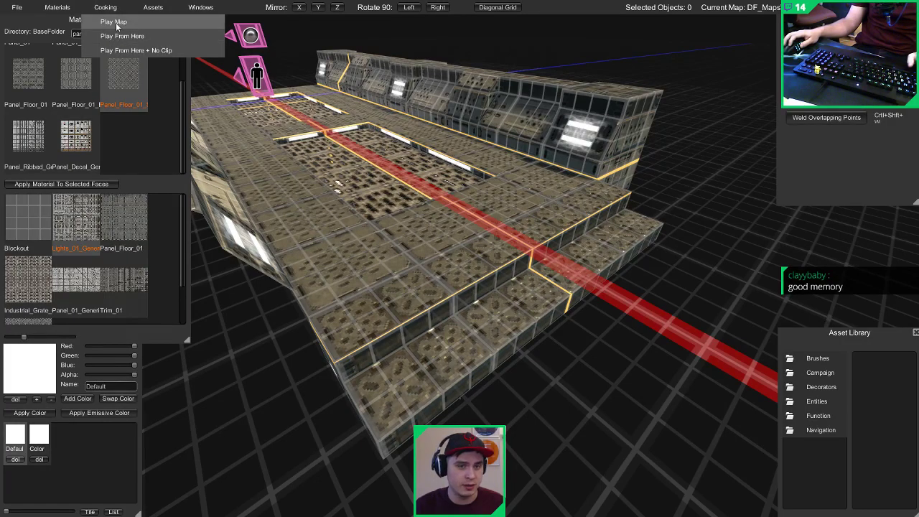
{"action": "left_click", "coordinate": [114, 22]}
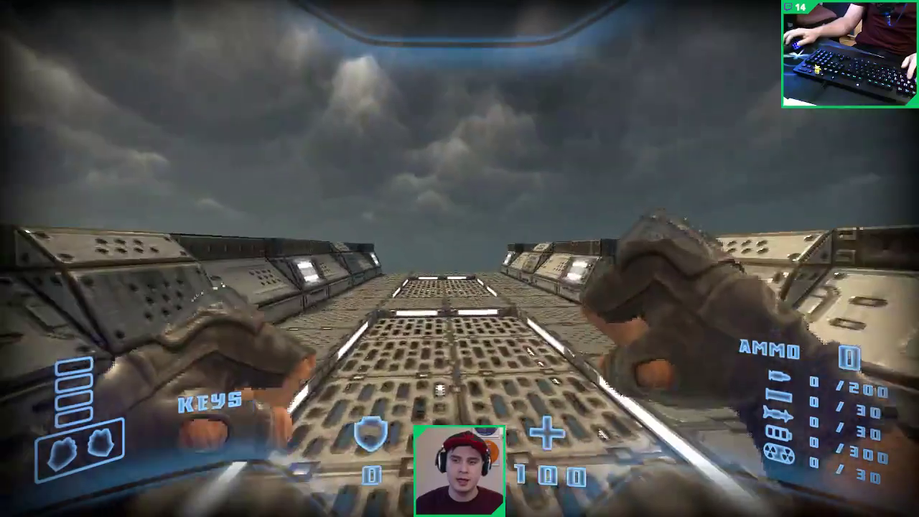
Step: Walk across the walkway floor and jump onto the side wall to check the geometry in the play test
{"action": "key", "text": "d"}
{"action": "key", "text": "a"}
{"action": "key", "text": "w"}
{"action": "key", "text": "space"}
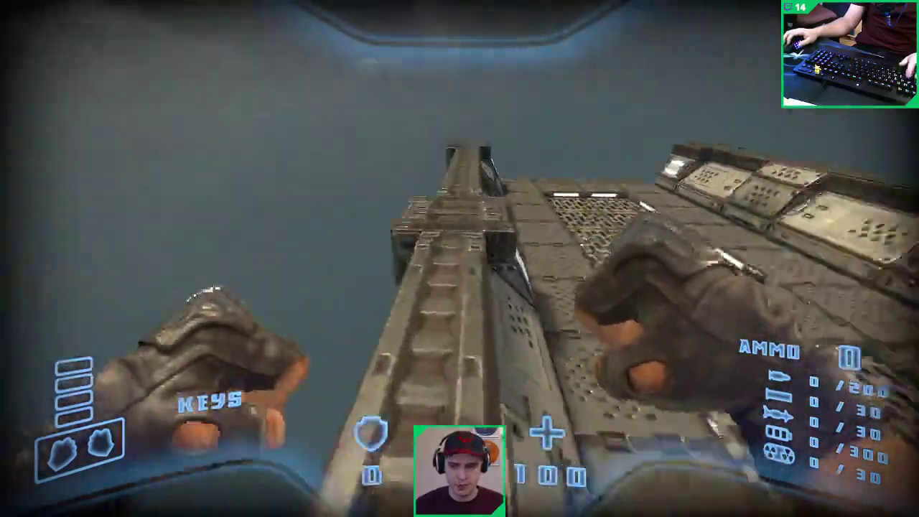
{"action": "key", "text": "d"}
Step: Resume the Spotify music and set the Prodeus volume to 0 in the Windows Volume Mixer
{"action": "key", "text": "XF86AudioPlay"}
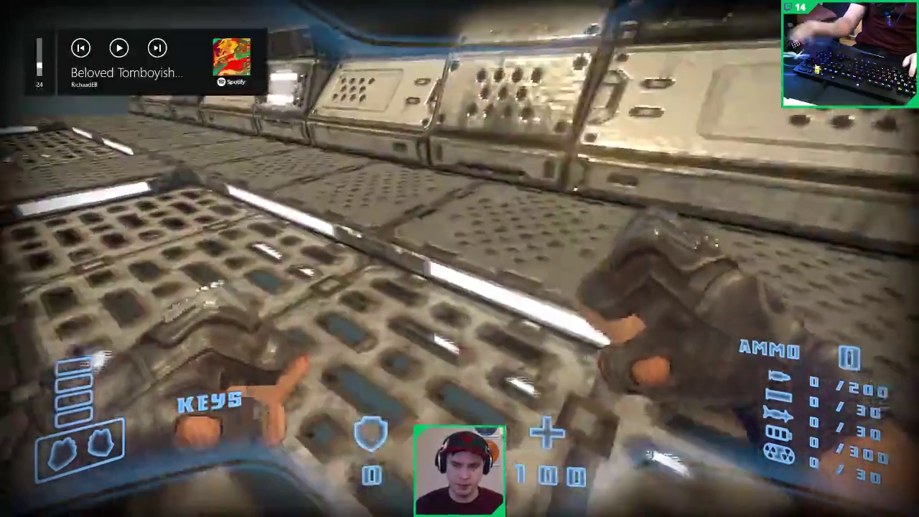
{"action": "key", "text": "w"}
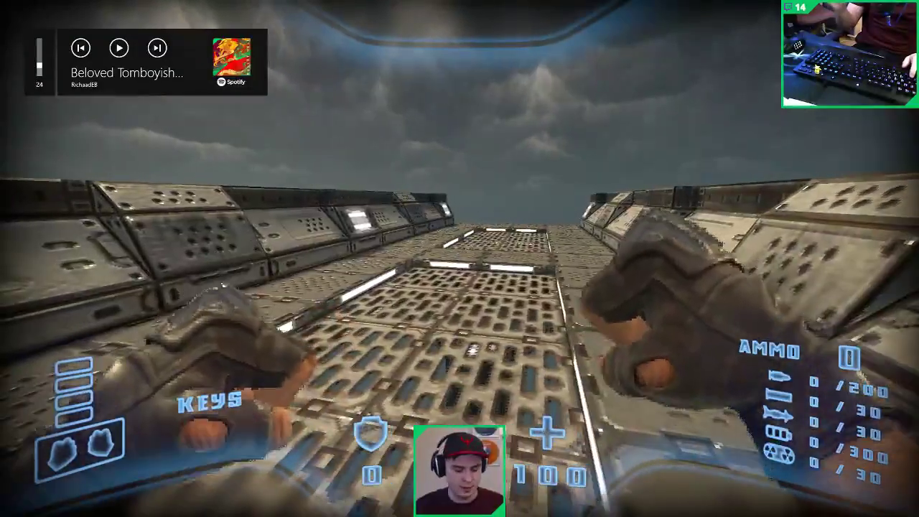
{"action": "key", "text": "XF86AudioPlay"}
{"action": "key", "text": "super"}
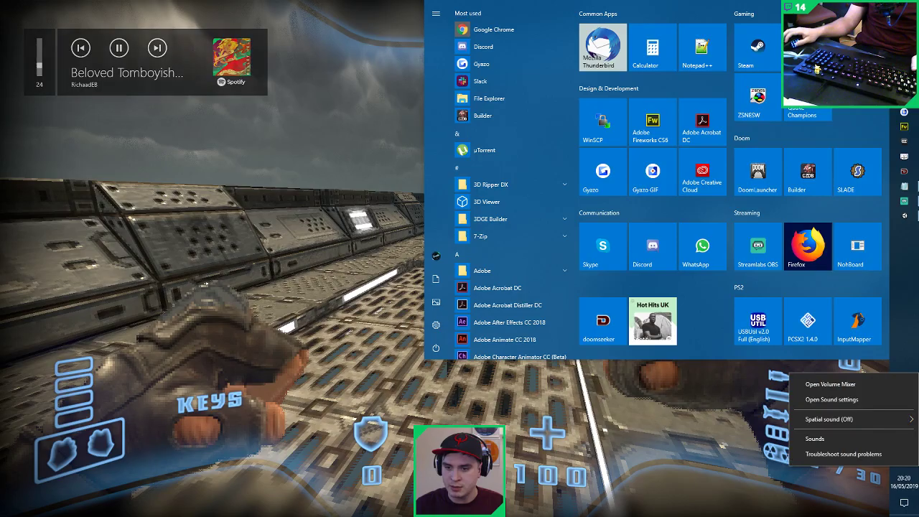
{"action": "key", "text": "super"}
{"action": "key", "text": "Escape"}
{"action": "key", "text": "Escape"}
{"action": "key", "text": "super"}
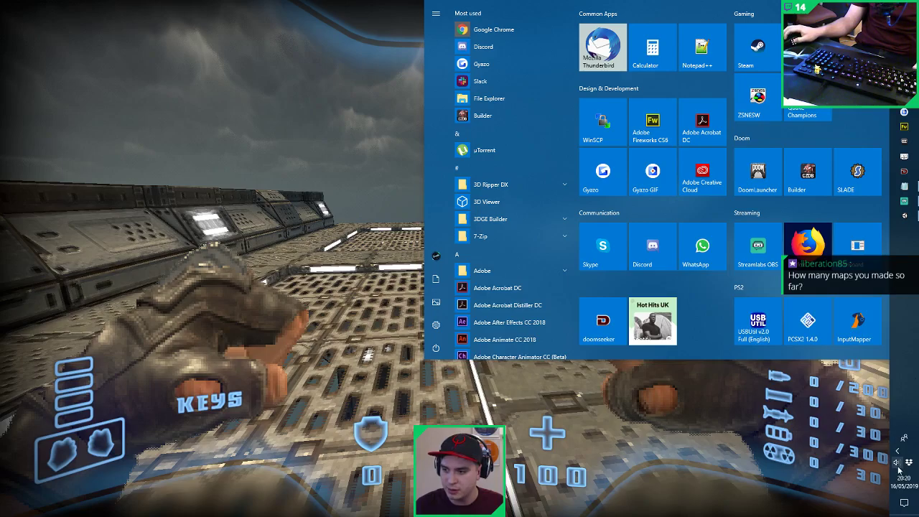
{"action": "left_click", "coordinate": [866, 387]}
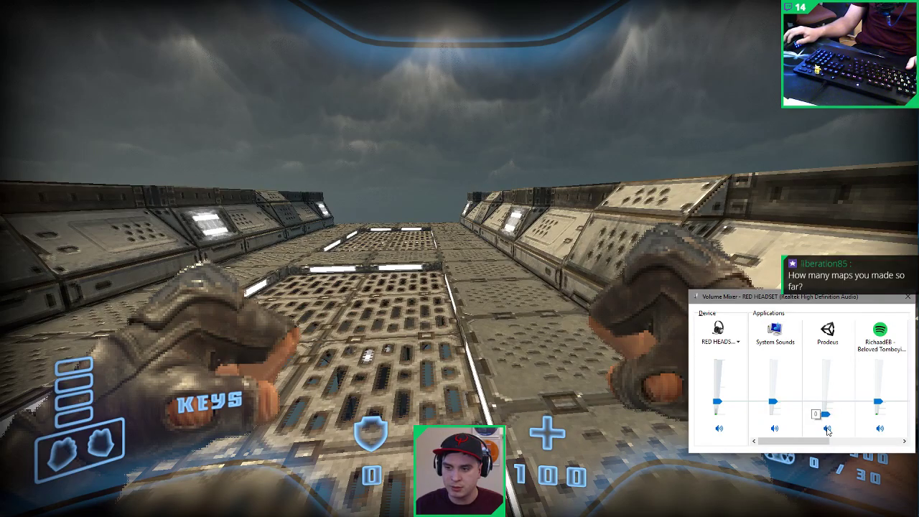
Step: Examine the side wall tops, end caps and floor steps by walking along the walkway in the play test
{"action": "key", "text": "w"}
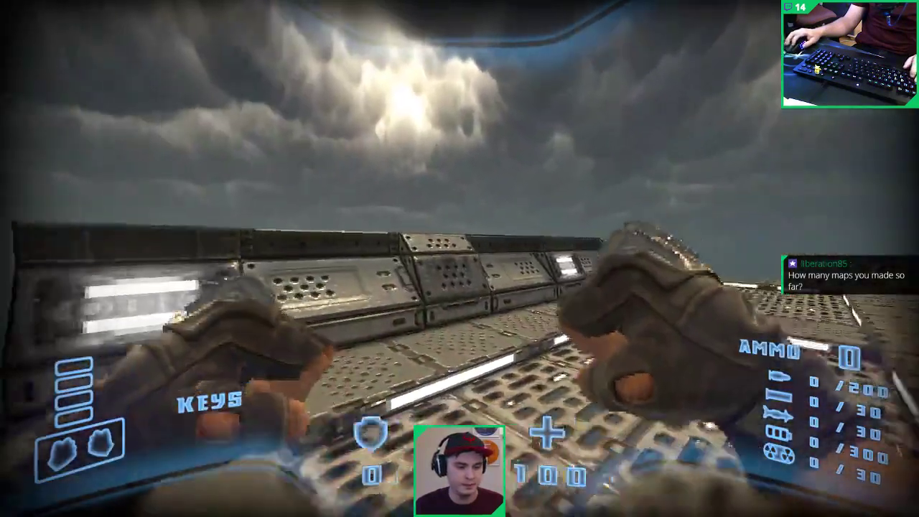
{"action": "key", "text": "w"}
{"action": "key", "text": "space"}
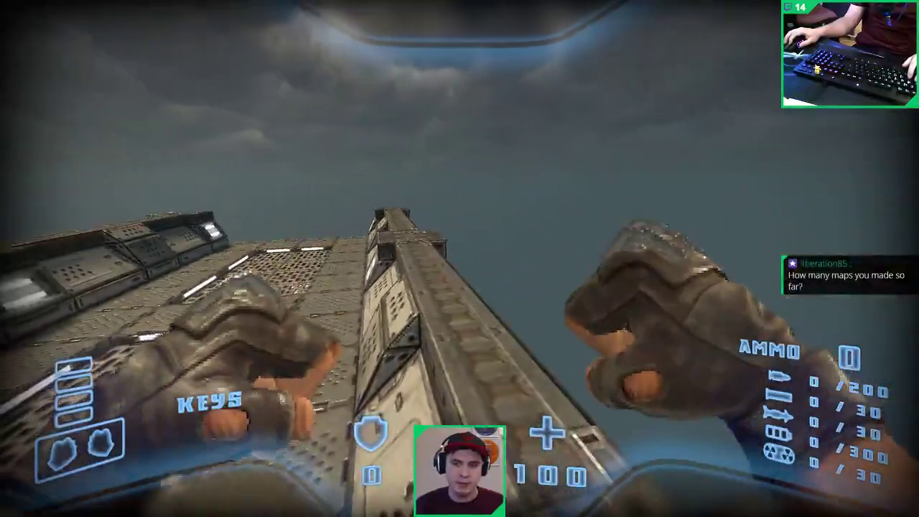
{"action": "key", "text": "w"}
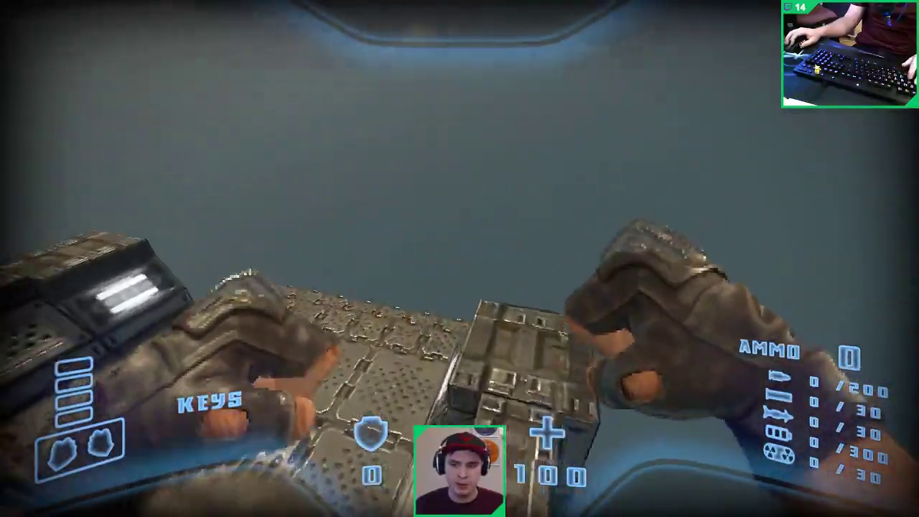
{"action": "key", "text": "w"}
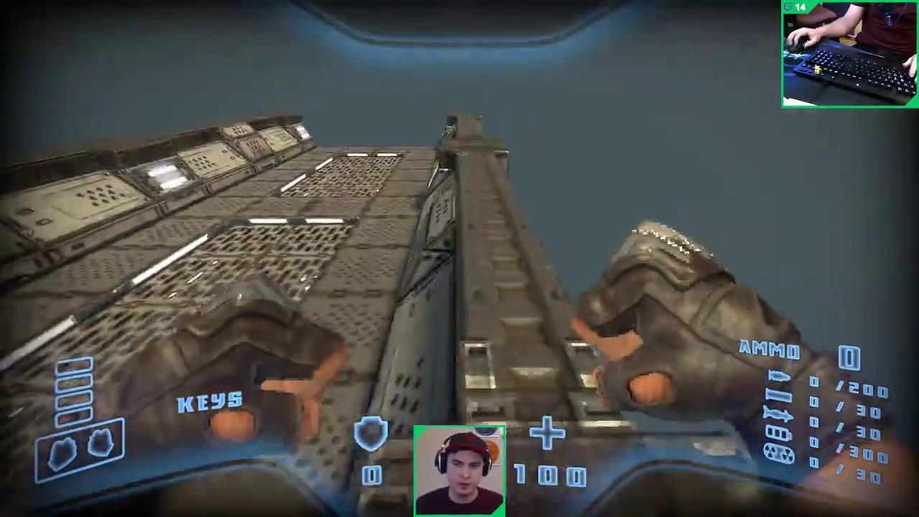
{"action": "key", "text": "w"}
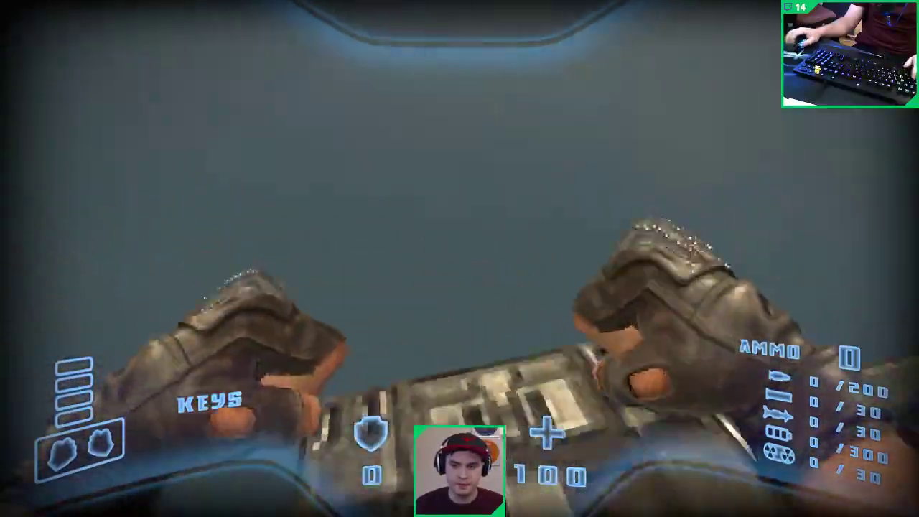
{"action": "key", "text": "w"}
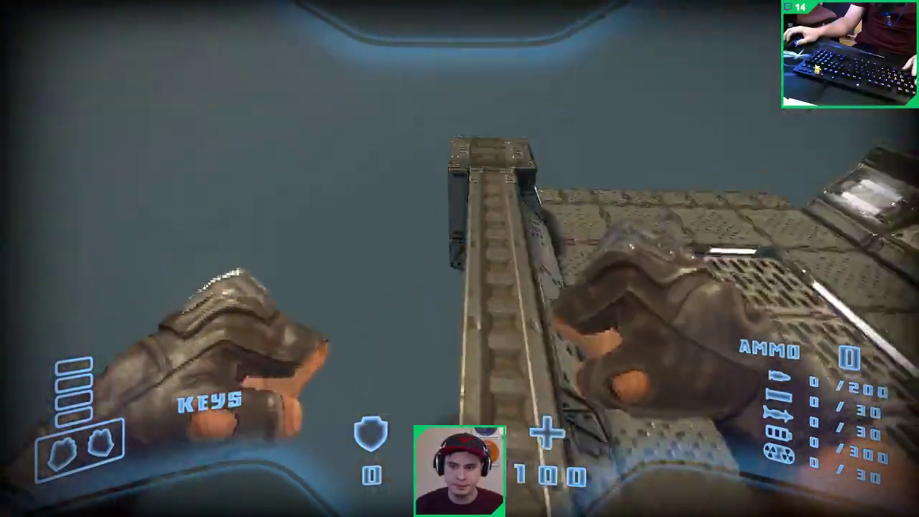
{"action": "key", "text": "w"}
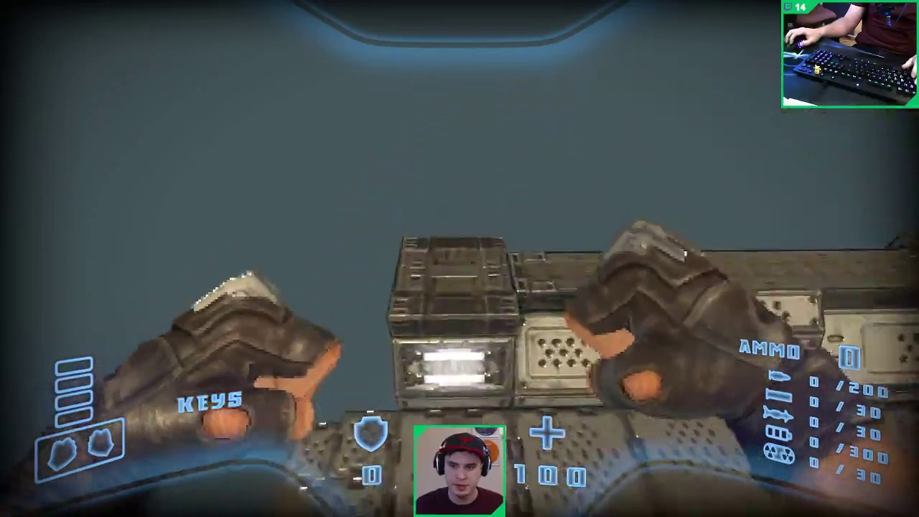
Step: Walk and jump along the narrow tops of both side walls to check their footing in the play test
{"action": "key", "text": "w"}
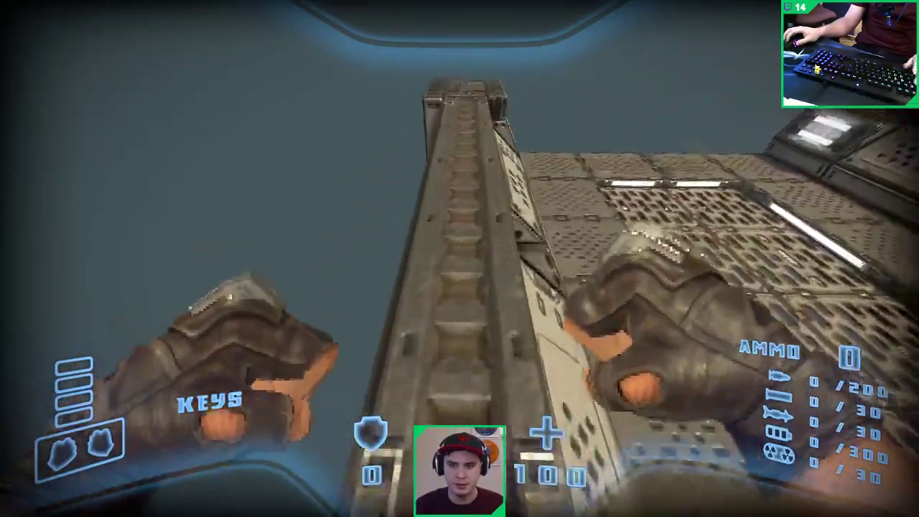
{"action": "key", "text": "w"}
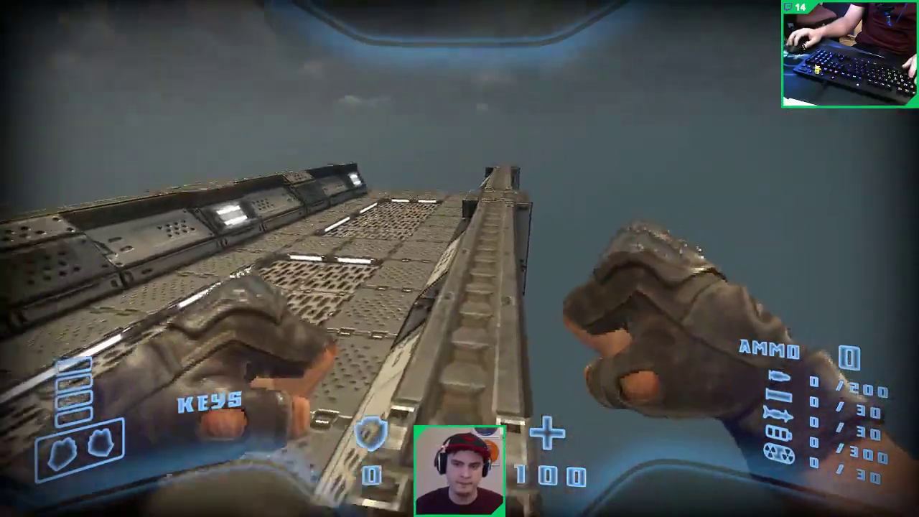
{"action": "key", "text": "space"}
{"action": "key", "text": "w"}
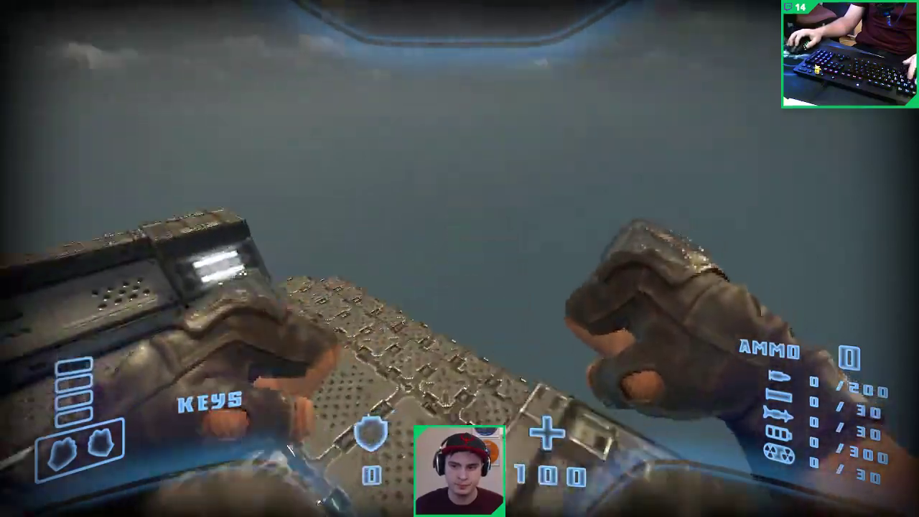
{"action": "key", "text": "w"}
{"action": "key", "text": "space"}
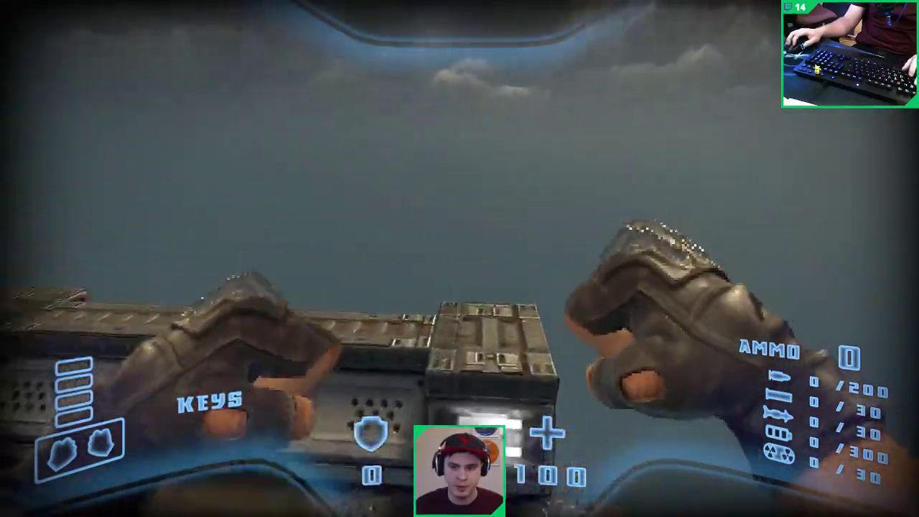
{"action": "key", "text": "w"}
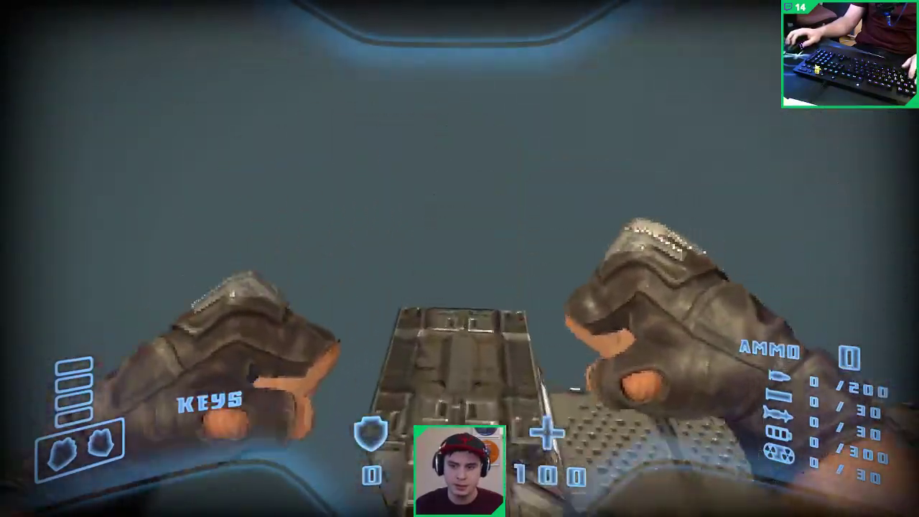
{"action": "key", "text": "w"}
{"action": "key", "text": "w"}
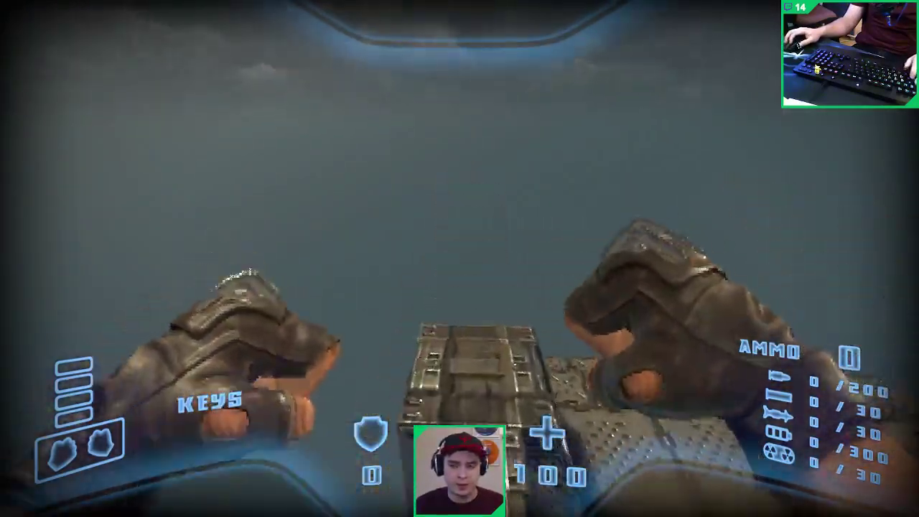
{"action": "key", "text": "w"}
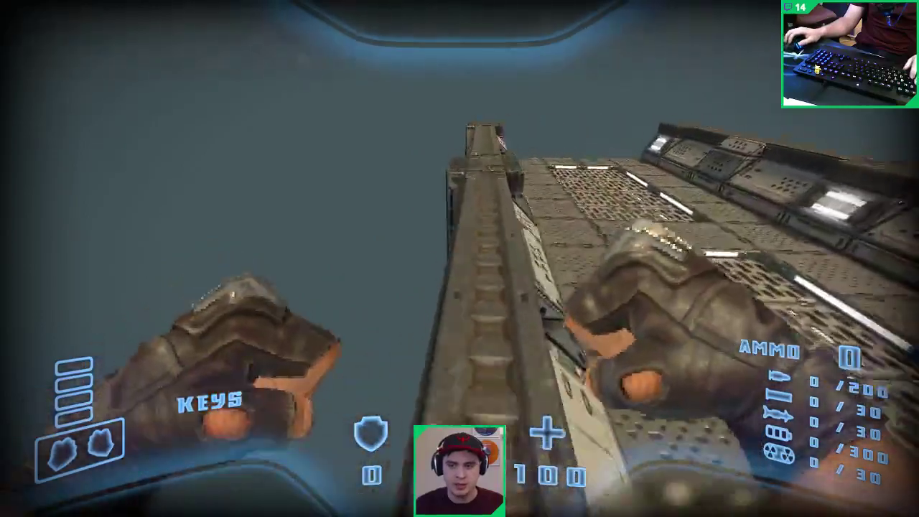
Step: Inspect the post caps, wall-top trim and floor edge steps up close, and return from the play test to the editor
{"action": "key", "text": "space"}
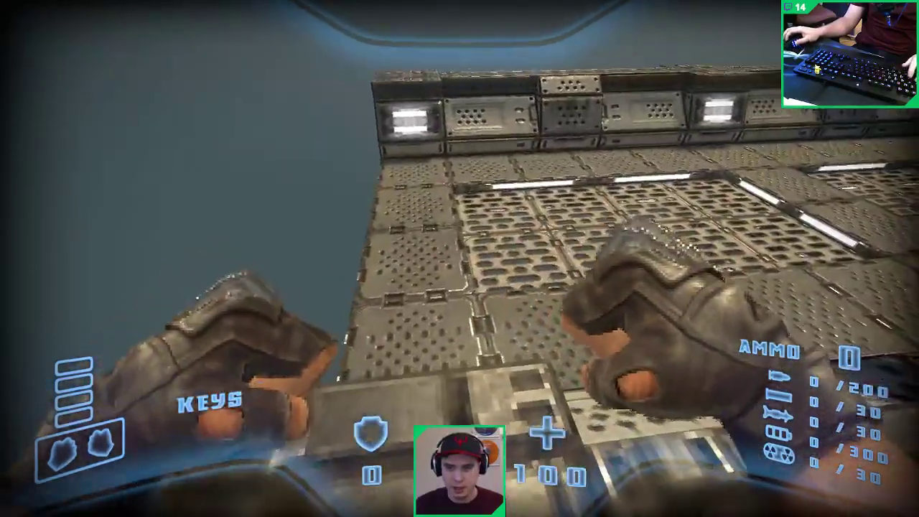
{"action": "key", "text": "w"}
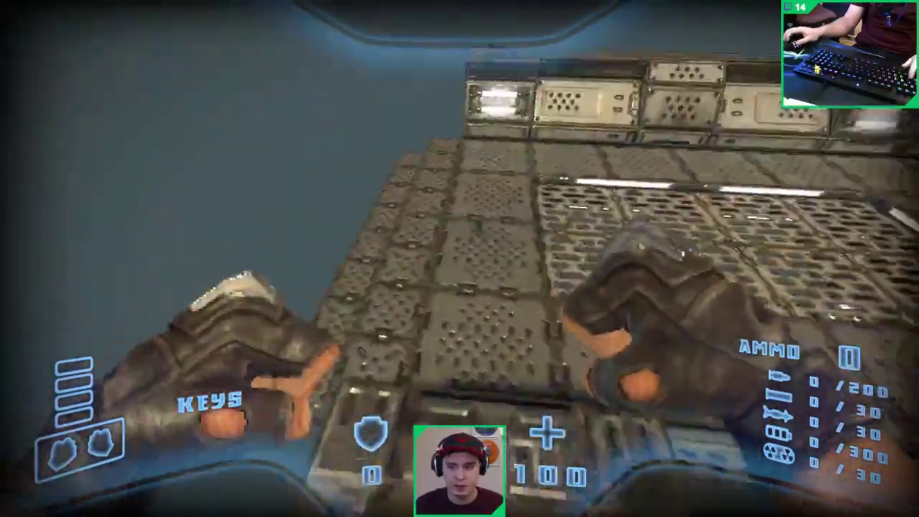
{"action": "key", "text": "w"}
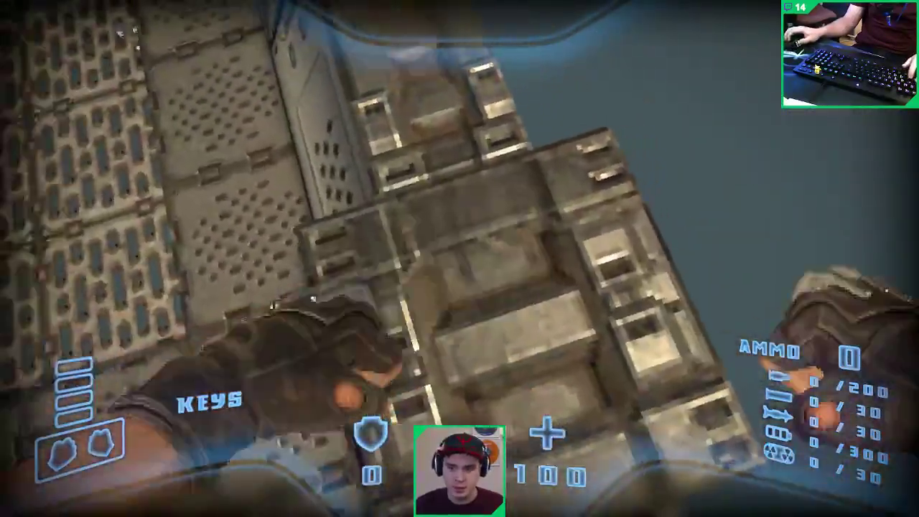
{"action": "key", "text": "w"}
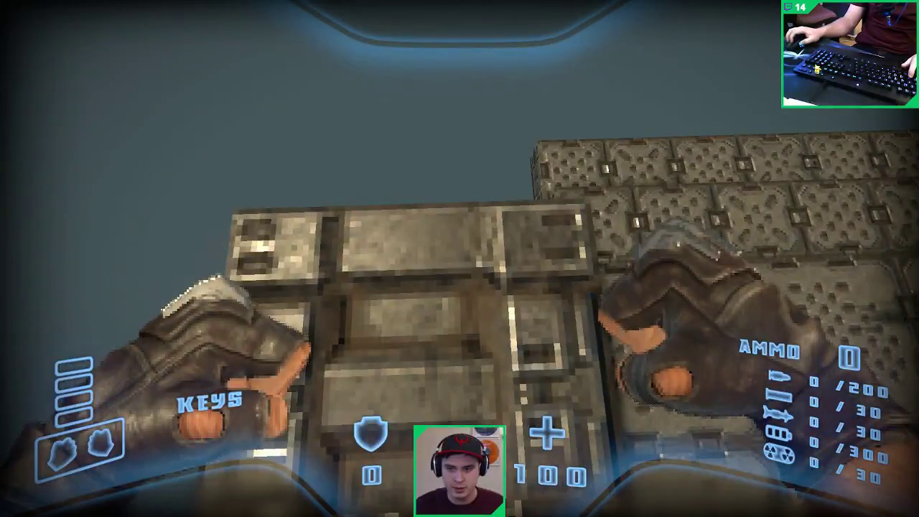
{"action": "key", "text": "s"}
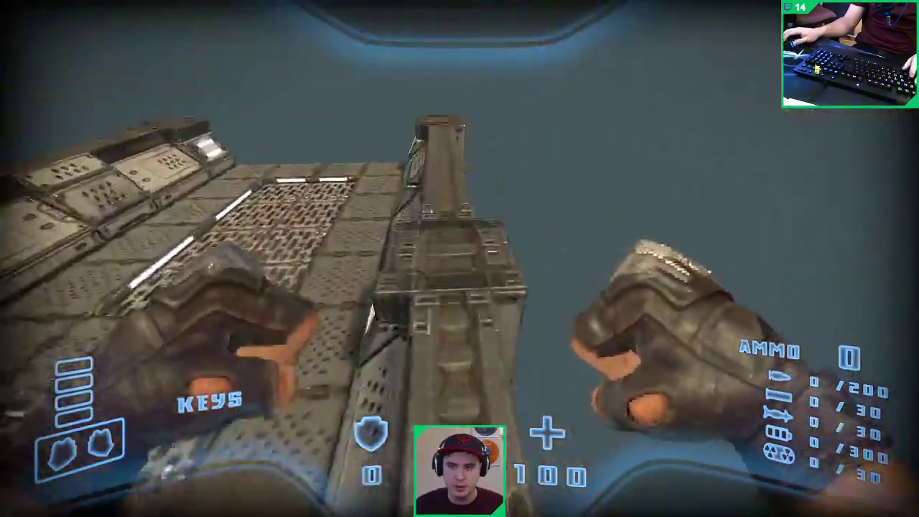
{"action": "key", "text": "w"}
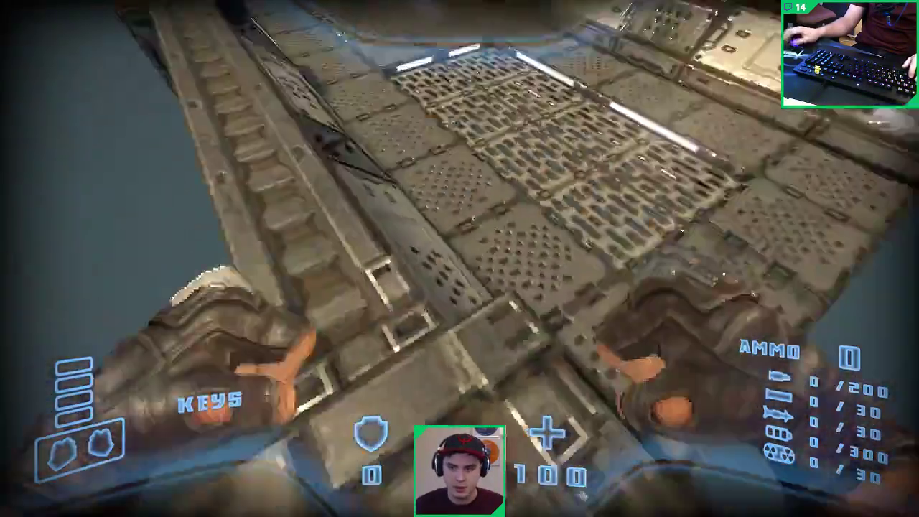
{"action": "key", "text": "w"}
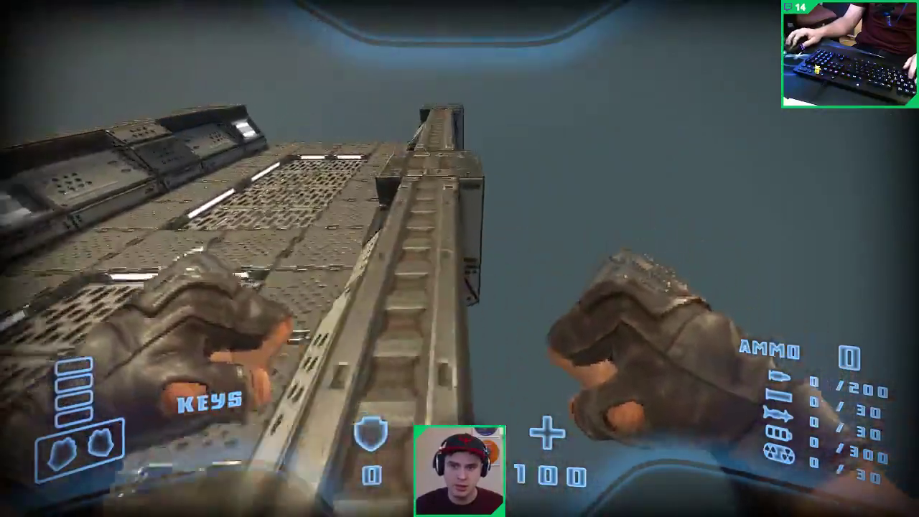
{"action": "key", "text": "w"}
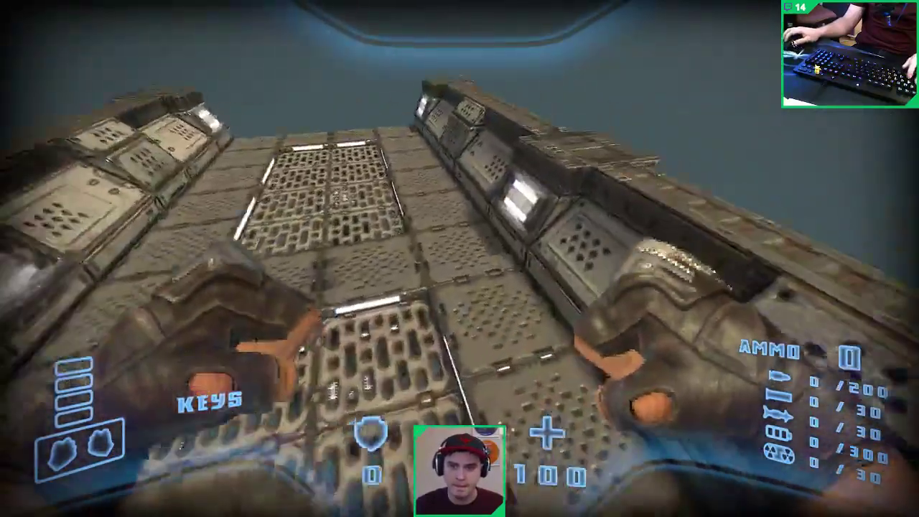
{"action": "key", "text": "w"}
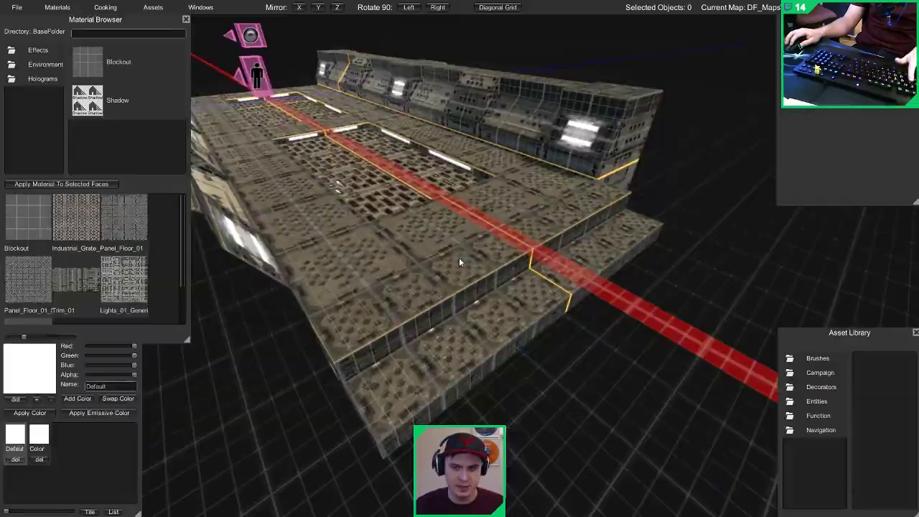
Step: Select the top faces of the side wall's caps and posts to examine them around the walkway
{"action": "middle_click_drag", "start_coordinate": [459, 257], "coordinate": [431, 234]}
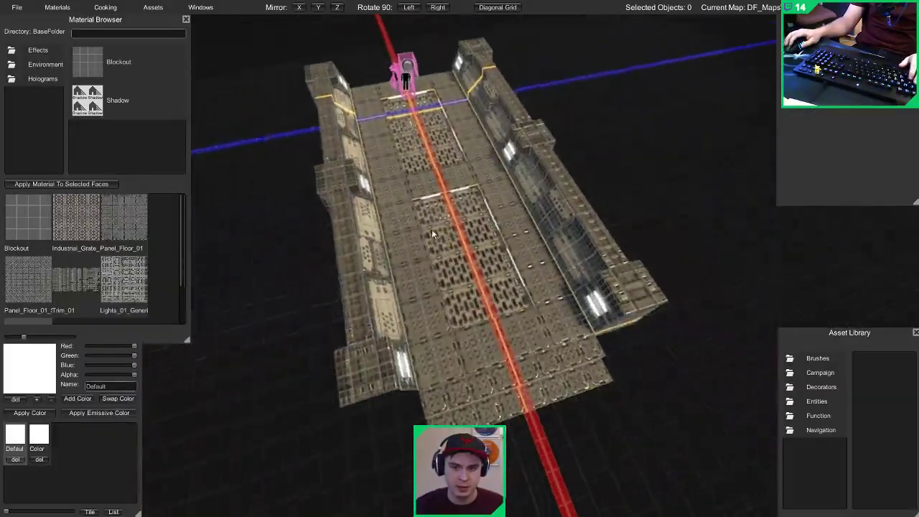
{"action": "left_click_drag", "start_coordinate": [431, 234], "coordinate": [413, 237], "text": "alt"}
{"action": "right_click_drag", "start_coordinate": [413, 238], "coordinate": [638, 353], "text": "alt"}
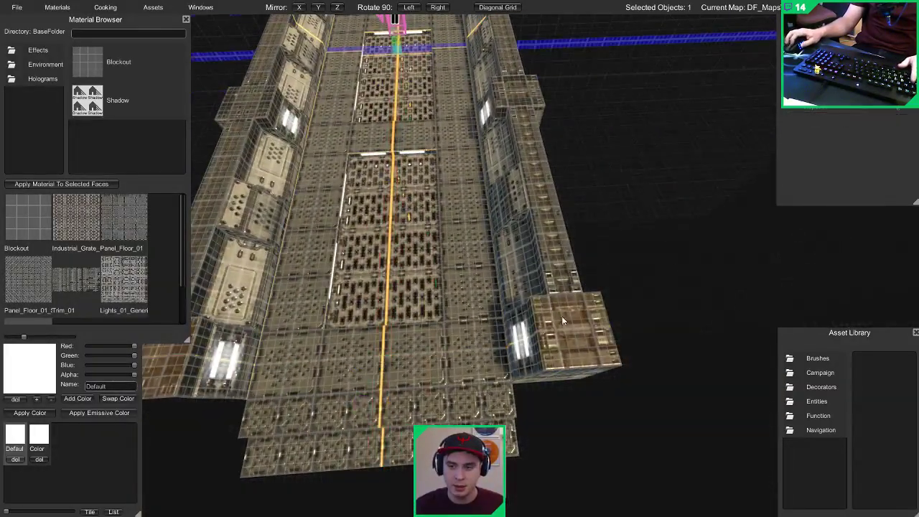
{"action": "left_click", "coordinate": [562, 316]}
{"action": "left_click_drag", "start_coordinate": [562, 316], "coordinate": [474, 262], "text": "alt"}
{"action": "key", "text": "d"}
{"action": "right_click_drag", "start_coordinate": [371, 207], "coordinate": [515, 194]}
{"action": "left_click", "coordinate": [554, 224], "text": "shift"}
{"action": "key", "text": "d"}
{"action": "left_click_drag", "start_coordinate": [725, 249], "coordinate": [408, 207], "text": "alt"}
{"action": "left_click", "coordinate": [709, 249], "text": "shift"}
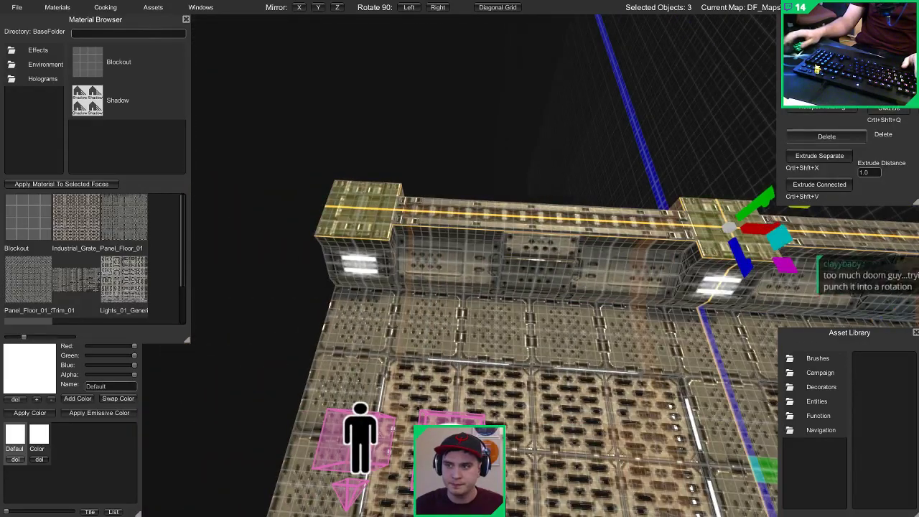
{"action": "left_click_drag", "start_coordinate": [629, 153], "coordinate": [329, 260], "text": "alt"}
{"action": "left_click", "coordinate": [581, 159]}
Step: Hide the editor interface, examine the outer side of the walkway's wall and posts, and show the interface again
{"action": "key", "text": "Tab"}
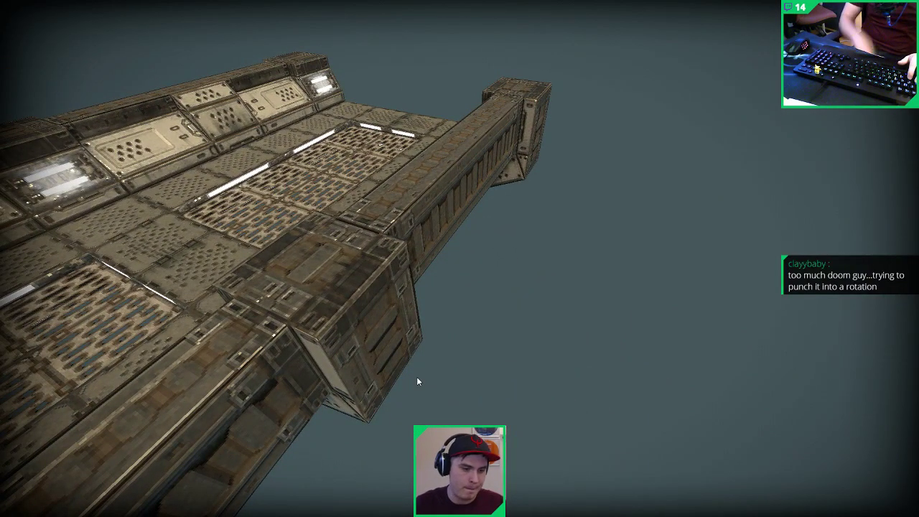
{"action": "left_click_drag", "start_coordinate": [421, 369], "coordinate": [681, 271], "text": "alt"}
{"action": "left_click_drag", "start_coordinate": [316, 136], "coordinate": [309, 208], "text": "alt"}
{"action": "key", "text": "Tab"}
Step: Examine the end caps at the walkway's open end by selecting their front faces on both sides
{"action": "left_click", "coordinate": [392, 220]}
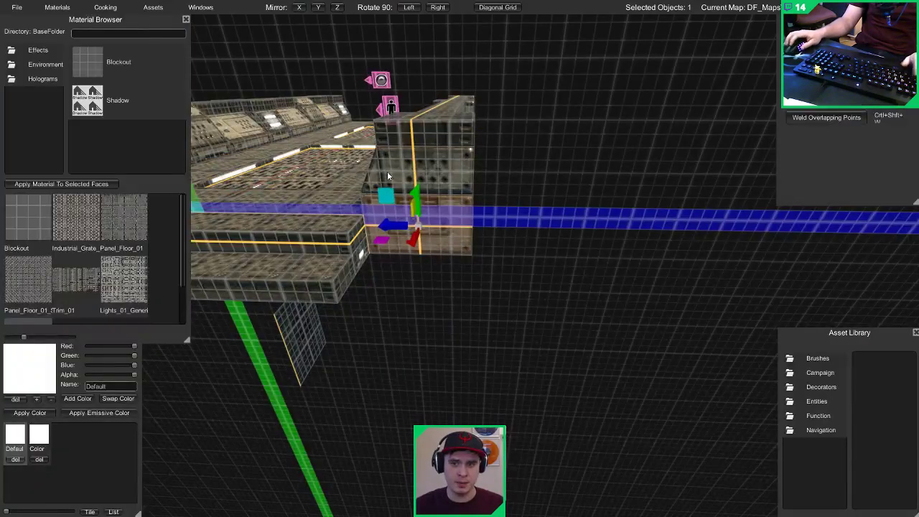
{"action": "left_click", "coordinate": [388, 172], "text": "shift"}
{"action": "left_click_drag", "start_coordinate": [389, 172], "coordinate": [437, 177], "text": "alt"}
{"action": "key", "text": "3"}
{"action": "left_click", "coordinate": [537, 184]}
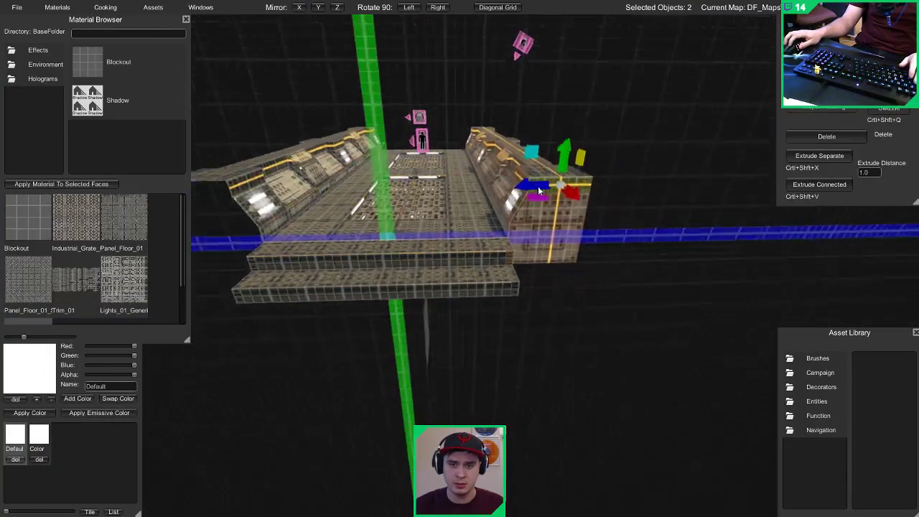
{"action": "scroll", "coordinate": [540, 191], "scroll_direction": "up", "scroll_amount": 2}
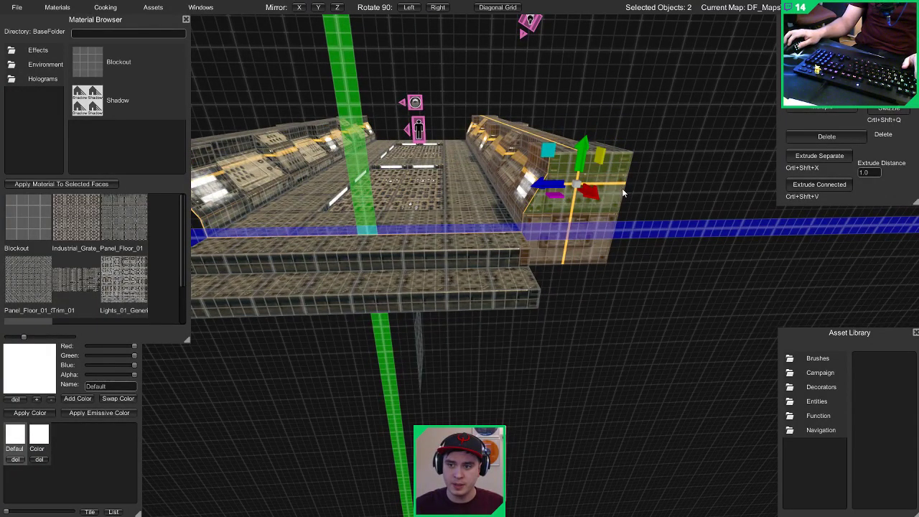
{"action": "left_click", "coordinate": [602, 248], "text": "shift"}
{"action": "right_click_drag", "start_coordinate": [601, 246], "coordinate": [578, 229]}
{"action": "left_click_drag", "start_coordinate": [578, 230], "coordinate": [628, 217], "text": "alt"}
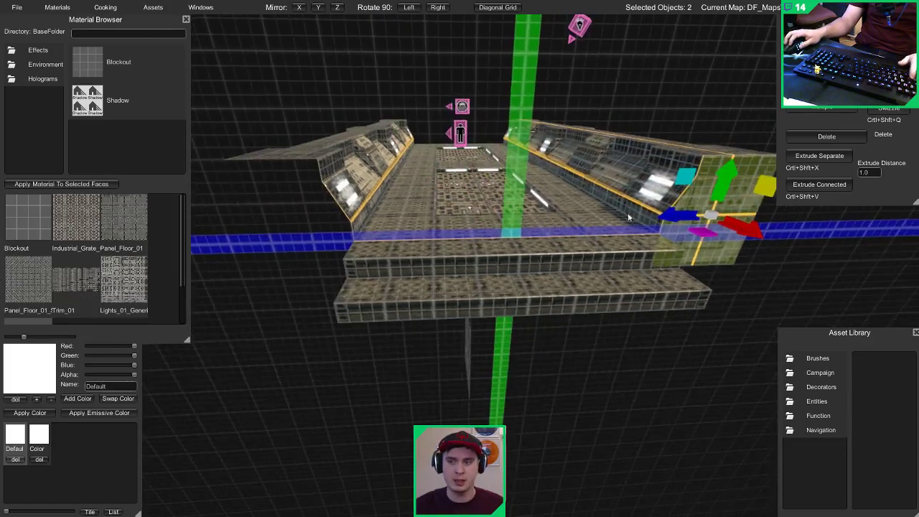
{"action": "left_click", "coordinate": [281, 224]}
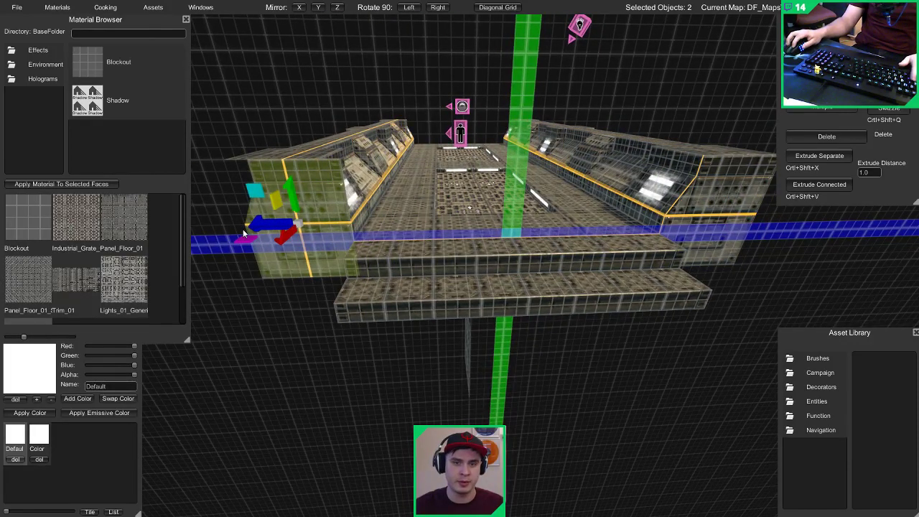
{"action": "key", "text": "1"}
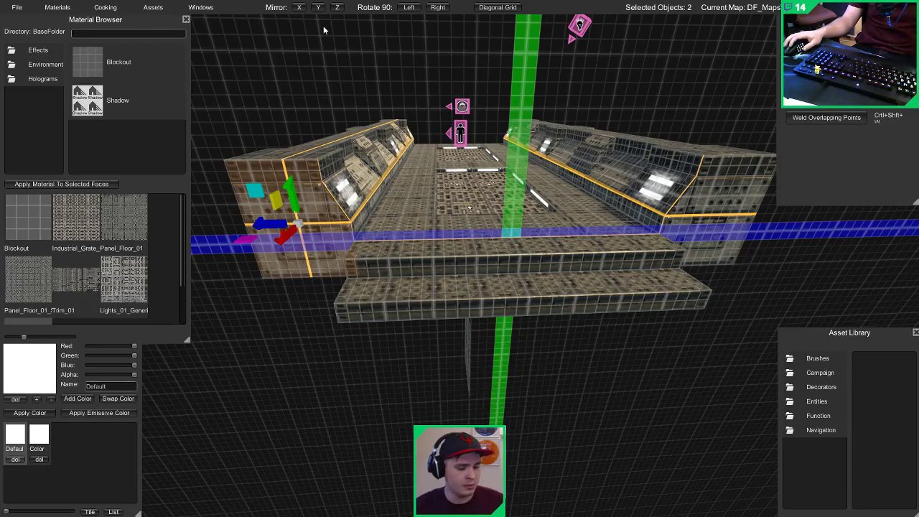
Step: Deselect the end caps and place a cube brush from the EditorPrefabs assets in the middle of the walkway floor
{"action": "right_click_drag", "start_coordinate": [458, 215], "coordinate": [559, 206]}
{"action": "key", "text": "Escape"}
{"action": "key", "text": "g"}
{"action": "key", "text": "g"}
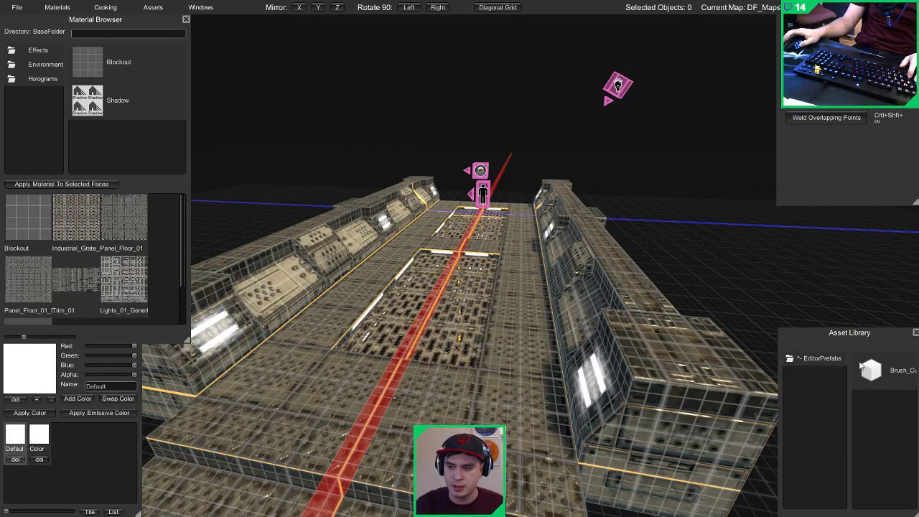
{"action": "right_click_drag", "start_coordinate": [563, 346], "coordinate": [523, 323]}
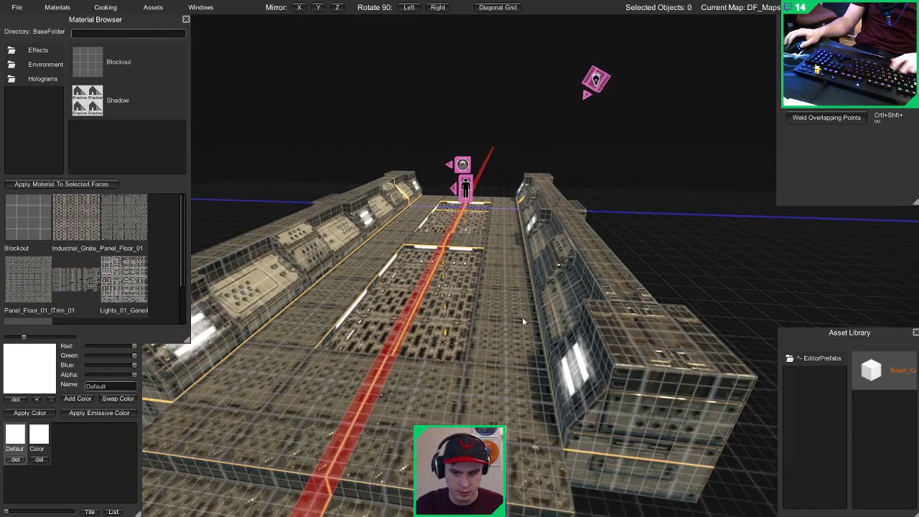
{"action": "left_click", "coordinate": [443, 244]}
Step: Enlarge the grid by three increments and stretch the cube's front face along the walkway past its stepped end
{"action": "mouse_move", "coordinate": [443, 244]}
{"action": "right_mouse_down"}
{"action": "mouse_move", "coordinate": [435, 262]}
{"action": "mouse_move", "coordinate": [406, 259]}
{"action": "mouse_move", "coordinate": [528, 255]}
{"action": "right_mouse_up"}
{"action": "key", "text": "3"}
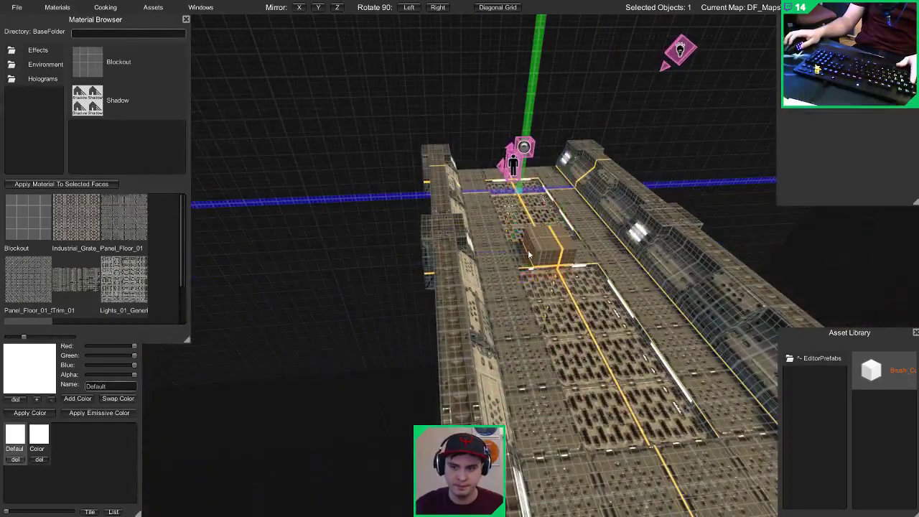
{"action": "left_click", "coordinate": [542, 263]}
{"action": "key", "text": "1"}
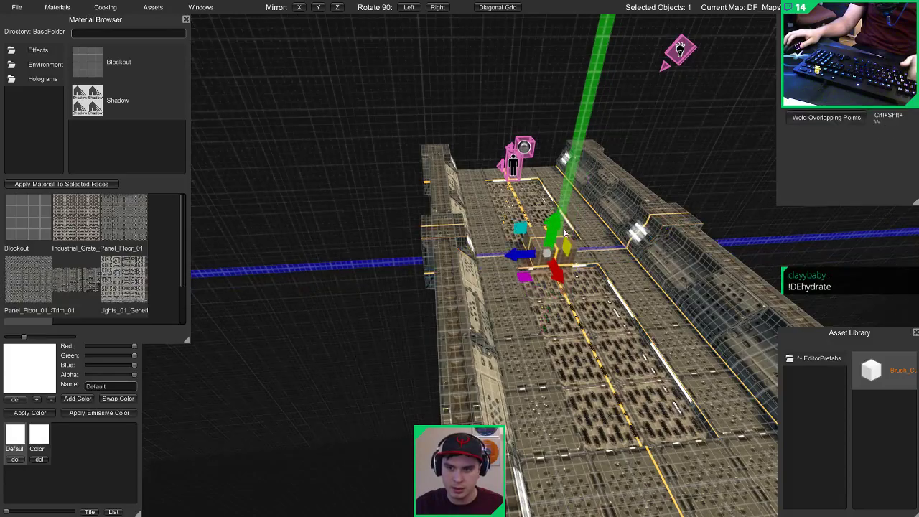
{"action": "right_click_drag", "start_coordinate": [564, 234], "coordinate": [491, 260]}
{"action": "key", "text": "3"}
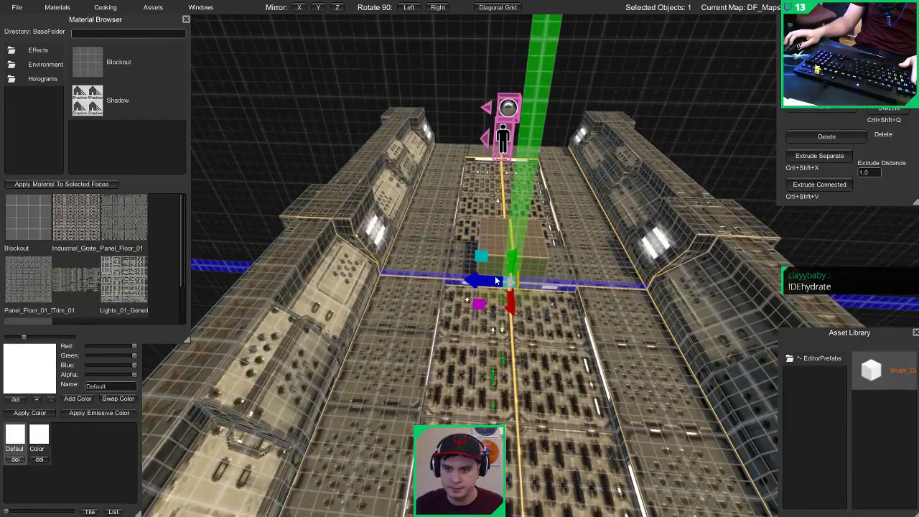
{"action": "key", "text": "bracketright"}
{"action": "key", "text": "bracketright"}
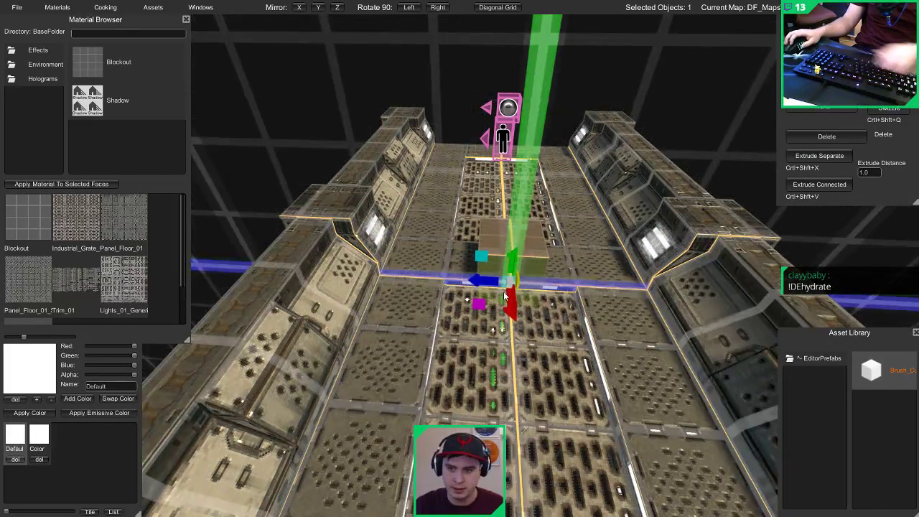
{"action": "key", "text": "bracketright"}
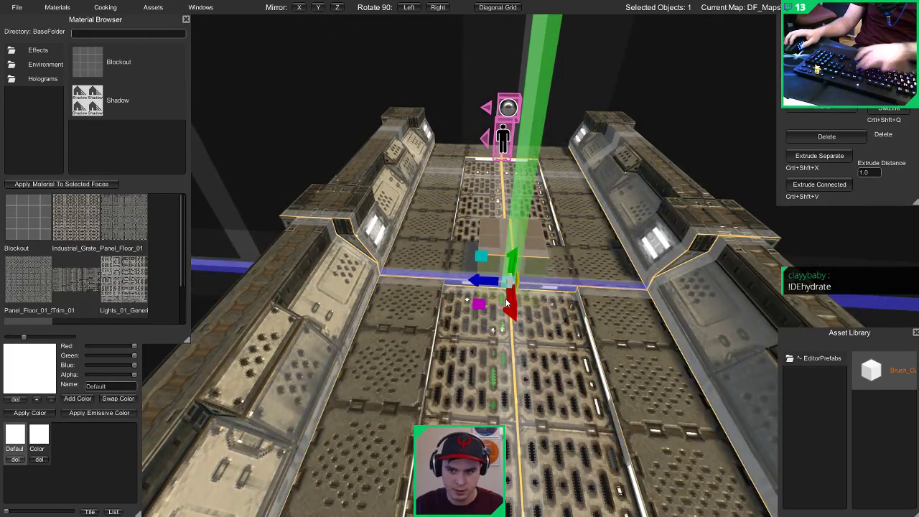
{"action": "scroll", "coordinate": [506, 303], "scroll_direction": "down", "scroll_amount": 6}
{"action": "left_click_drag", "start_coordinate": [554, 370], "coordinate": [714, 509]}
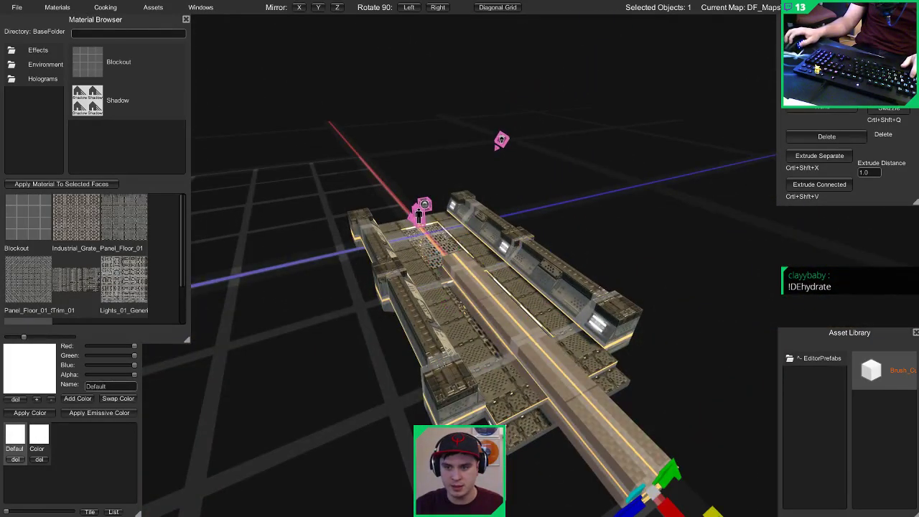
Step: Stretch the cube's opposite face far beyond the other end of the walkway to form a long straight bar
{"action": "right_click_drag", "start_coordinate": [715, 509], "coordinate": [647, 384]}
{"action": "key", "text": "d"}
{"action": "mouse_move", "coordinate": [482, 287]}
{"action": "left_mouse_down"}
{"action": "mouse_move", "coordinate": [482, 300]}
{"action": "mouse_move", "coordinate": [500, 312]}
{"action": "left_mouse_up"}
{"action": "mouse_move", "coordinate": [501, 313]}
{"action": "right_mouse_down"}
{"action": "mouse_move", "coordinate": [528, 314]}
{"action": "mouse_move", "coordinate": [353, 256]}
{"action": "mouse_move", "coordinate": [371, 254]}
{"action": "mouse_move", "coordinate": [402, 217]}
{"action": "mouse_move", "coordinate": [446, 218]}
{"action": "mouse_move", "coordinate": [534, 253]}
{"action": "mouse_move", "coordinate": [590, 260]}
{"action": "mouse_move", "coordinate": [357, 303]}
{"action": "right_mouse_up"}
{"action": "right_click_drag", "start_coordinate": [70, 371], "coordinate": [320, 326]}
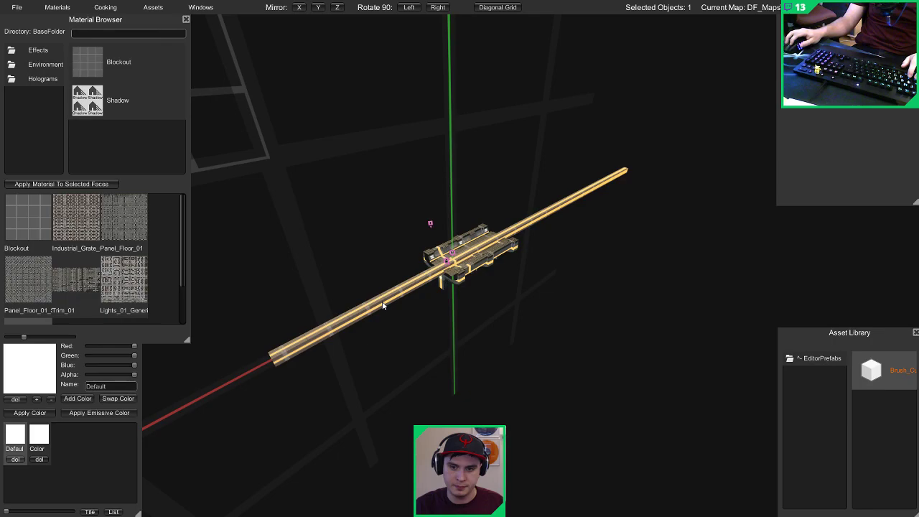
Step: Stretch the long bar's two side faces outward to form a broad slab around the walkway
{"action": "left_click_drag", "start_coordinate": [550, 231], "coordinate": [815, 344]}
{"action": "mouse_move", "coordinate": [567, 316]}
{"action": "right_mouse_down"}
{"action": "mouse_move", "coordinate": [455, 306]}
{"action": "mouse_move", "coordinate": [572, 288]}
{"action": "mouse_move", "coordinate": [603, 299]}
{"action": "mouse_move", "coordinate": [576, 309]}
{"action": "mouse_move", "coordinate": [611, 316]}
{"action": "right_mouse_up"}
{"action": "left_click_drag", "start_coordinate": [576, 187], "coordinate": [400, 197]}
{"action": "left_click", "coordinate": [454, 246]}
{"action": "right_click_drag", "start_coordinate": [454, 246], "coordinate": [459, 189]}
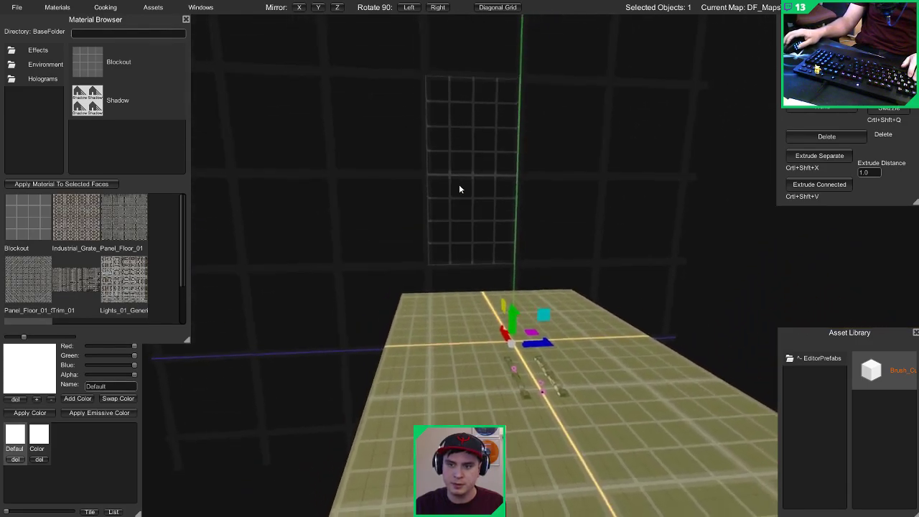
Step: Raise the slab's top face high and extend its underside downward to make a large box enclosing the walkway
{"action": "left_click_drag", "start_coordinate": [512, 316], "coordinate": [488, 167]}
{"action": "mouse_move", "coordinate": [488, 168]}
{"action": "right_mouse_down"}
{"action": "mouse_move", "coordinate": [497, 326]}
{"action": "mouse_move", "coordinate": [496, 89]}
{"action": "mouse_move", "coordinate": [468, 174]}
{"action": "right_mouse_up"}
{"action": "left_click", "coordinate": [468, 174]}
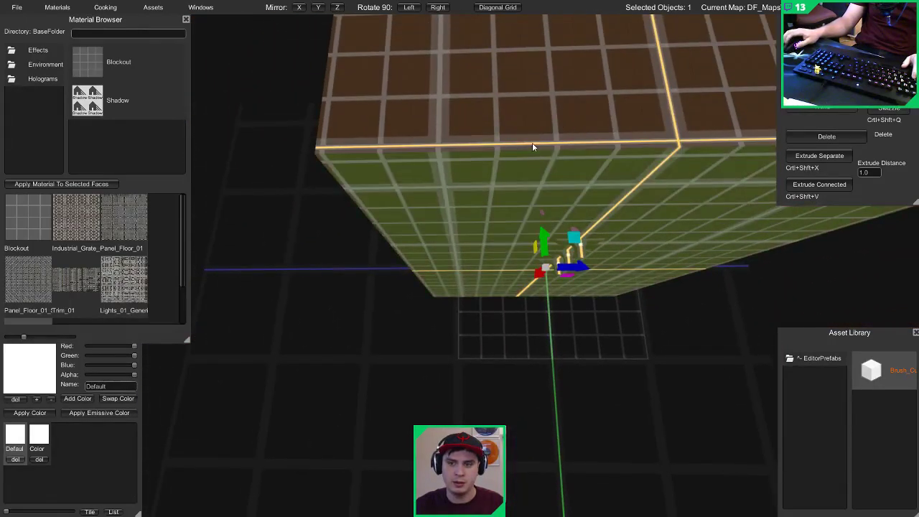
{"action": "right_click_drag", "start_coordinate": [545, 247], "coordinate": [542, 371]}
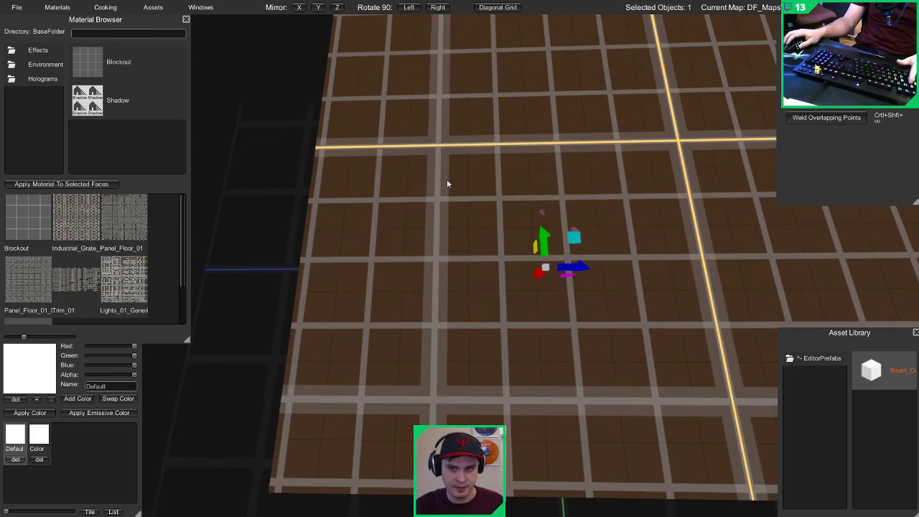
{"action": "key", "text": "w"}
{"action": "right_click_drag", "start_coordinate": [446, 179], "coordinate": [455, 309]}
Step: Clear the selection and examine the walkway inside the enclosing room without the editor overlay and from several angles
{"action": "key", "text": "Escape"}
{"action": "key", "text": "Tab"}
{"action": "key", "text": "w"}
{"action": "right_click_drag", "start_coordinate": [457, 277], "coordinate": [216, 265]}
{"action": "key", "text": "s"}
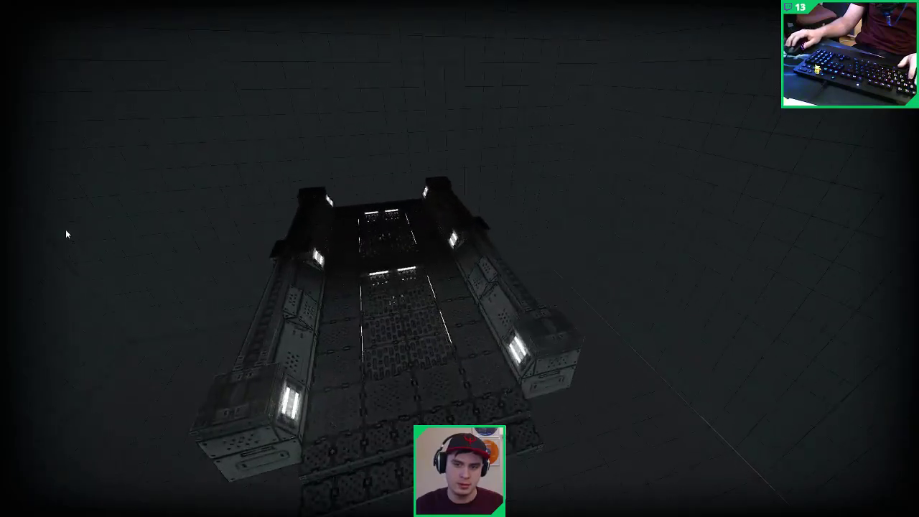
{"action": "key", "text": "Tab"}
{"action": "key", "text": "w"}
{"action": "right_click_drag", "start_coordinate": [430, 263], "coordinate": [189, 279]}
{"action": "key", "text": "s"}
{"action": "key", "text": "w"}
{"action": "key", "text": "a"}
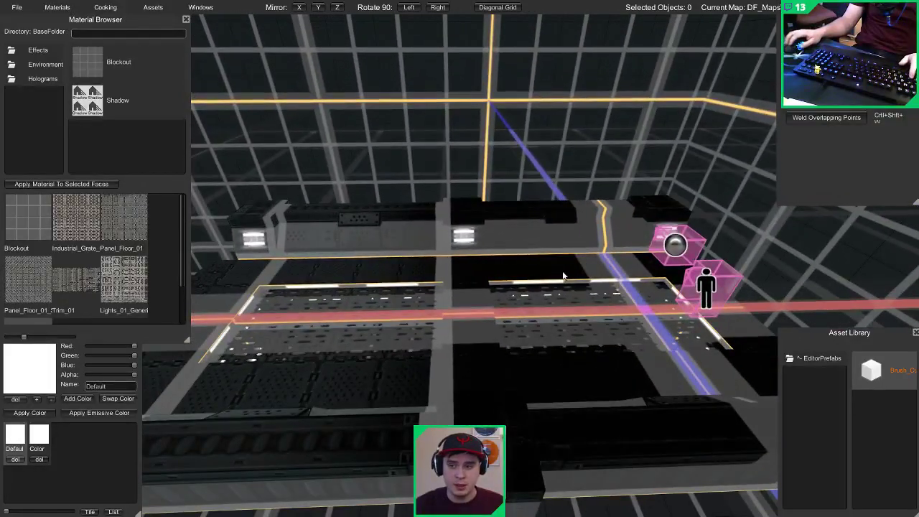
Step: Select the environment probe next to the player start and examine how much of the walkway and room its volume covers
{"action": "left_click", "coordinate": [674, 244]}
{"action": "key", "text": "s"}
{"action": "mouse_move", "coordinate": [673, 246]}
{"action": "right_mouse_down"}
{"action": "mouse_move", "coordinate": [759, 249]}
{"action": "mouse_move", "coordinate": [818, 231]}
{"action": "mouse_move", "coordinate": [808, 203]}
{"action": "mouse_move", "coordinate": [673, 198]}
{"action": "mouse_move", "coordinate": [630, 212]}
{"action": "right_mouse_up"}
{"action": "key", "text": "a"}
{"action": "key", "text": "w"}
{"action": "key", "text": "s"}
{"action": "key", "text": "d"}
{"action": "key", "text": "w"}
{"action": "key", "text": "a"}
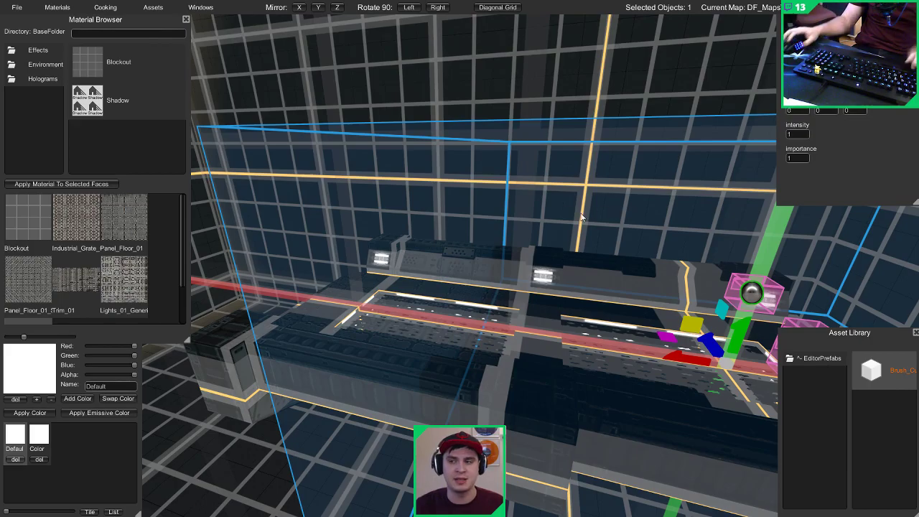
{"action": "mouse_move", "coordinate": [580, 214]}
{"action": "right_mouse_down"}
{"action": "mouse_move", "coordinate": [534, 237]}
{"action": "mouse_move", "coordinate": [579, 276]}
{"action": "mouse_move", "coordinate": [583, 293]}
{"action": "mouse_move", "coordinate": [572, 284]}
{"action": "mouse_move", "coordinate": [661, 202]}
{"action": "right_mouse_up"}
{"action": "key", "text": "w"}
{"action": "right_click_drag", "start_coordinate": [612, 94], "coordinate": [505, 221]}
Step: Deselect the environment probe and preview the room without the editor overlay
{"action": "key", "text": "Escape"}
{"action": "key", "text": "Tab"}
{"action": "key", "text": "a"}
{"action": "key", "text": "Tab"}
Step: Select the environment probe and set its volume size to 20 on all three axes
{"action": "left_click", "coordinate": [484, 226]}
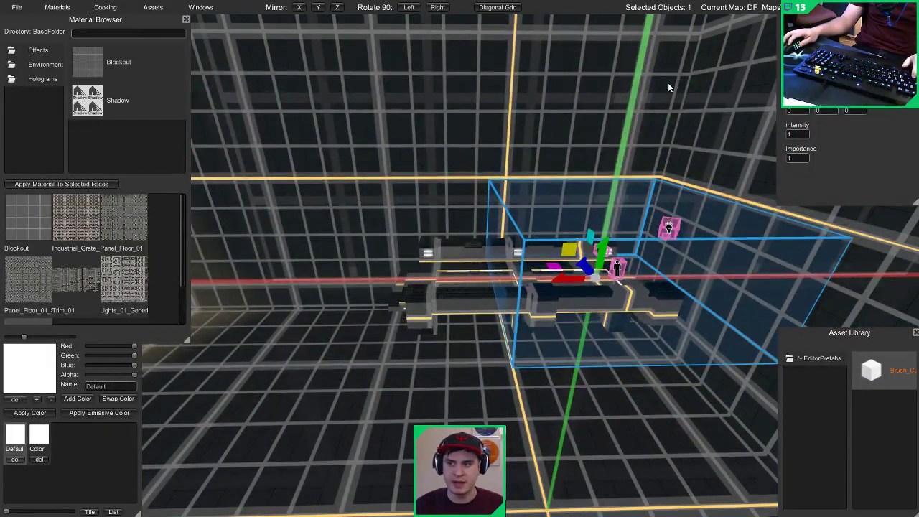
{"action": "type", "text": "20"}
{"action": "key", "text": "Tab"}
{"action": "type", "text": "20"}
{"action": "key", "text": "Tab"}
{"action": "type", "text": "20"}
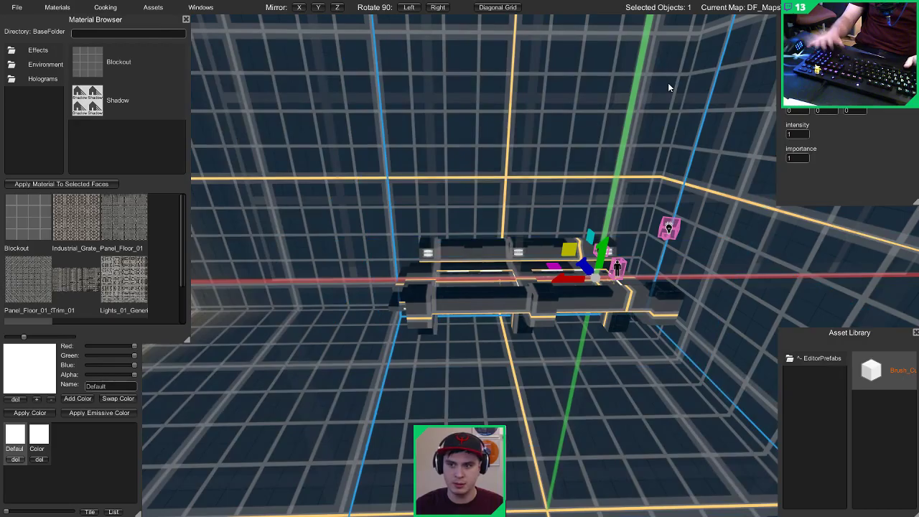
Step: Change the grid size by two increments and select the room's ceiling, surrounding walls and floor faces together
{"action": "mouse_move", "coordinate": [537, 182]}
{"action": "right_mouse_down"}
{"action": "mouse_move", "coordinate": [723, 153]}
{"action": "mouse_move", "coordinate": [578, 140]}
{"action": "mouse_move", "coordinate": [524, 162]}
{"action": "mouse_move", "coordinate": [608, 209]}
{"action": "mouse_move", "coordinate": [381, 133]}
{"action": "mouse_move", "coordinate": [396, 162]}
{"action": "right_mouse_up"}
{"action": "key", "text": "w"}
{"action": "key", "text": "g"}
{"action": "key", "text": "g"}
{"action": "key", "text": "s"}
{"action": "left_click", "coordinate": [399, 119]}
{"action": "left_click", "coordinate": [391, 86]}
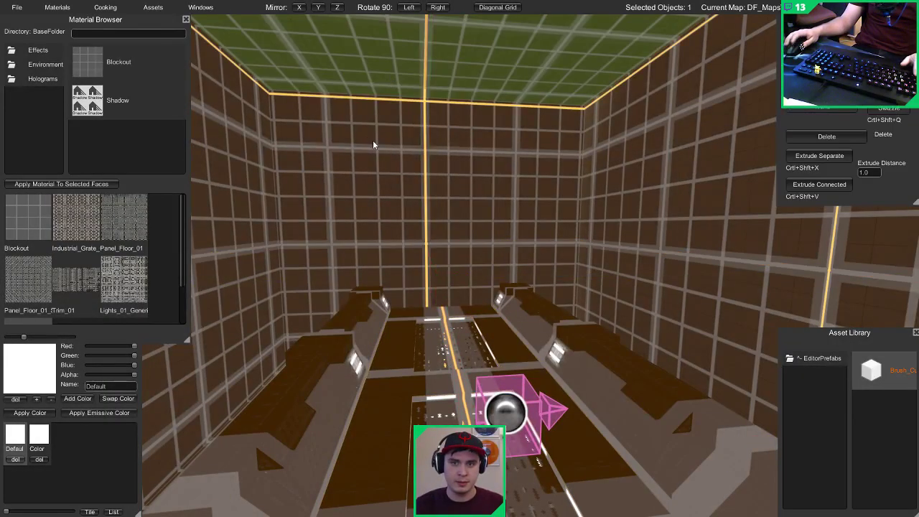
{"action": "left_click", "coordinate": [369, 144], "text": "shift"}
{"action": "left_click", "coordinate": [254, 147], "text": "shift"}
{"action": "left_click", "coordinate": [624, 115], "text": "shift"}
{"action": "right_click_drag", "start_coordinate": [624, 114], "coordinate": [302, 186]}
{"action": "left_click", "coordinate": [323, 201], "text": "shift"}
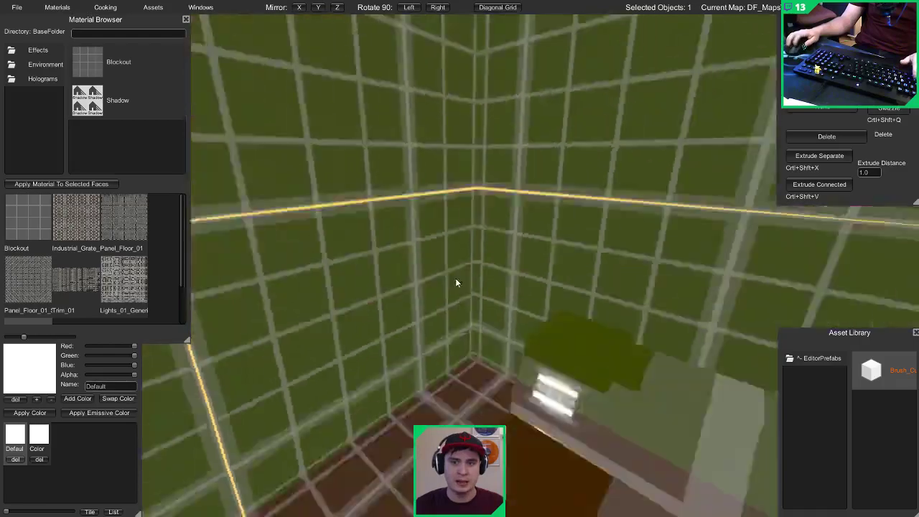
{"action": "right_click_drag", "start_coordinate": [455, 277], "coordinate": [313, 253]}
{"action": "left_click", "coordinate": [313, 253], "text": "shift"}
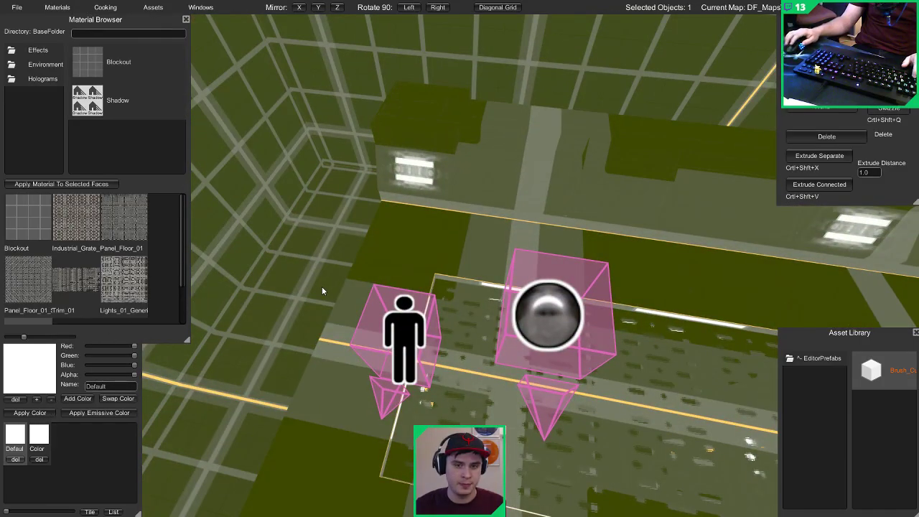
Step: Replace the spare Color swatch in the palette with one named Black, apply it to the selected room faces and deselect them
{"action": "right_click_drag", "start_coordinate": [323, 290], "coordinate": [277, 287]}
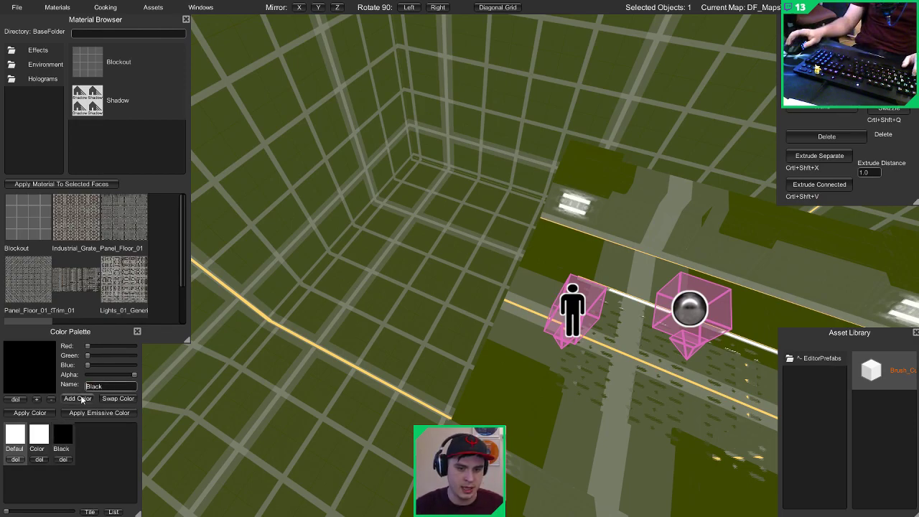
{"action": "left_click", "coordinate": [39, 459]}
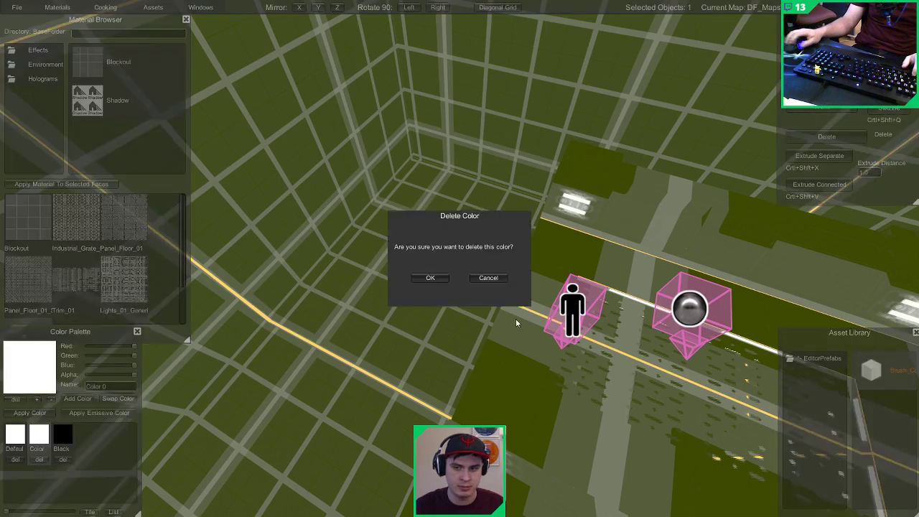
{"action": "left_click", "coordinate": [423, 278]}
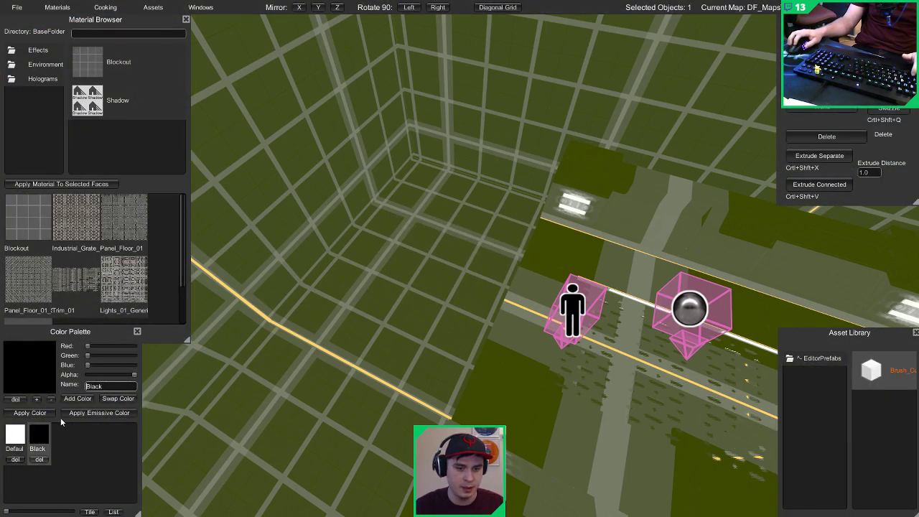
{"action": "right_click_drag", "start_coordinate": [341, 325], "coordinate": [342, 320]}
{"action": "key", "text": "Escape"}
Step: Preview the walkway in the darkened room without the editor overlay
{"action": "key", "text": "Tab"}
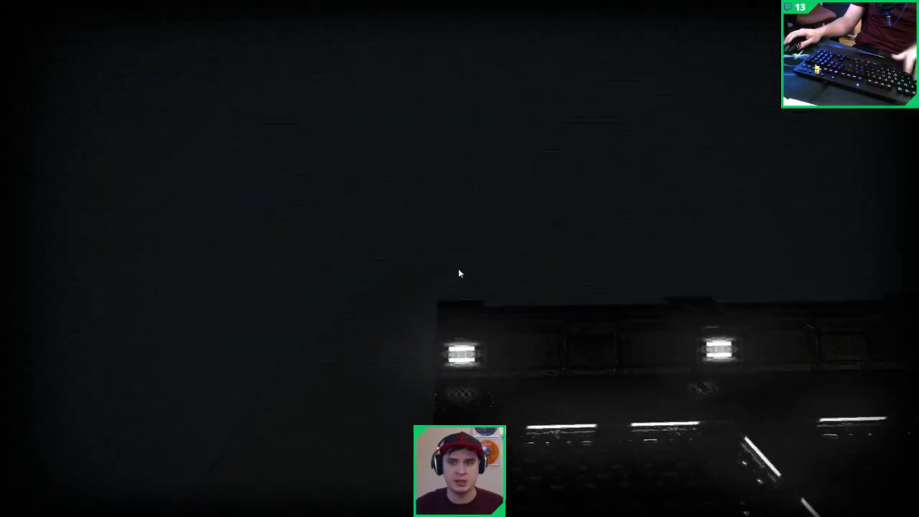
{"action": "key", "text": "w"}
{"action": "mouse_move", "coordinate": [656, 253]}
{"action": "right_mouse_down"}
{"action": "mouse_move", "coordinate": [681, 193]}
{"action": "mouse_move", "coordinate": [655, 241]}
{"action": "right_mouse_up"}
{"action": "key", "text": "a"}
{"action": "key", "text": "d"}
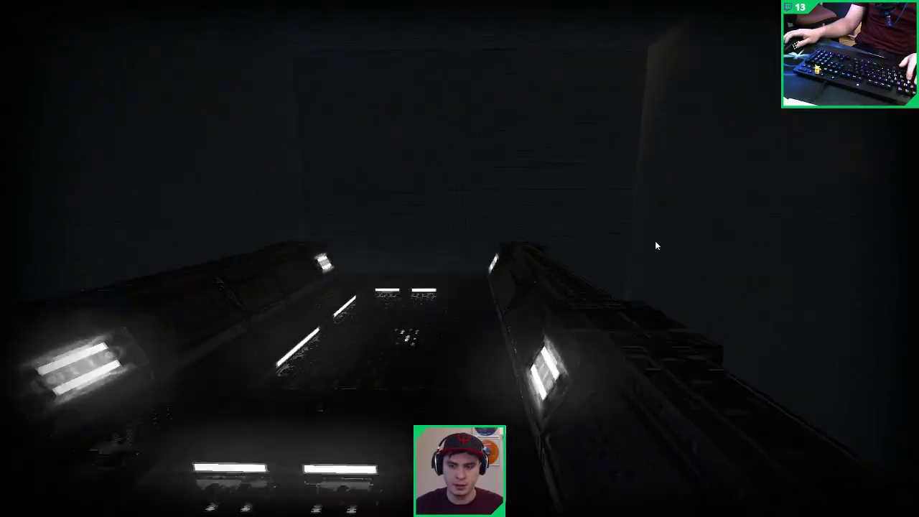
{"action": "key", "text": "Tab"}
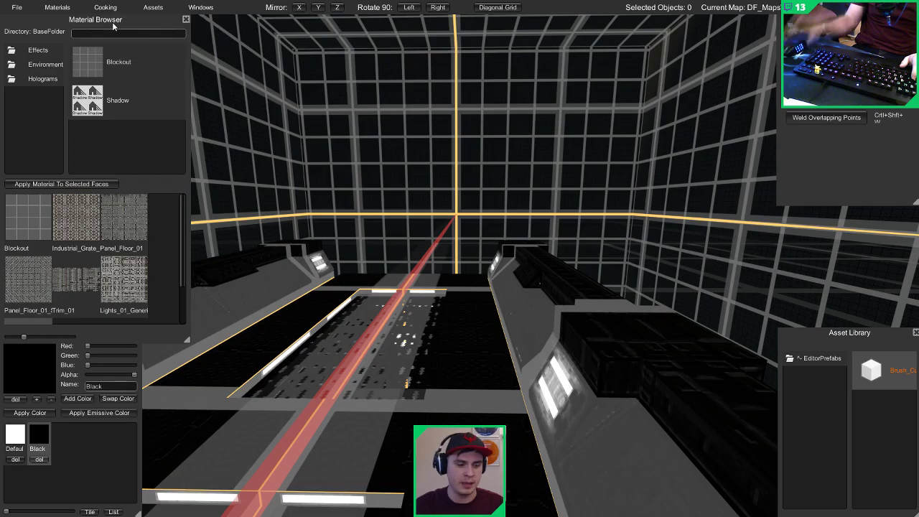
Step: Play test the map by moving around the walkway and the dark room, and return to the editor
{"action": "key", "text": "Tab"}
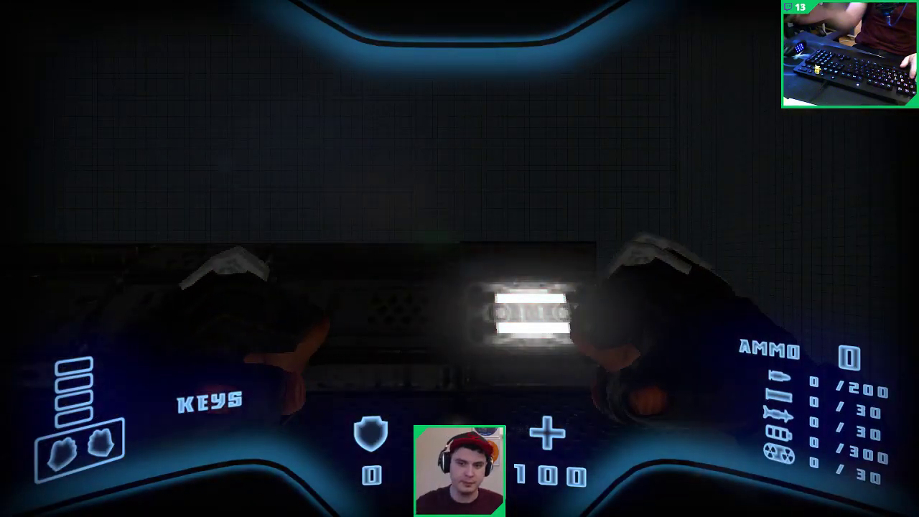
{"action": "key", "text": "d"}
{"action": "key", "text": "a"}
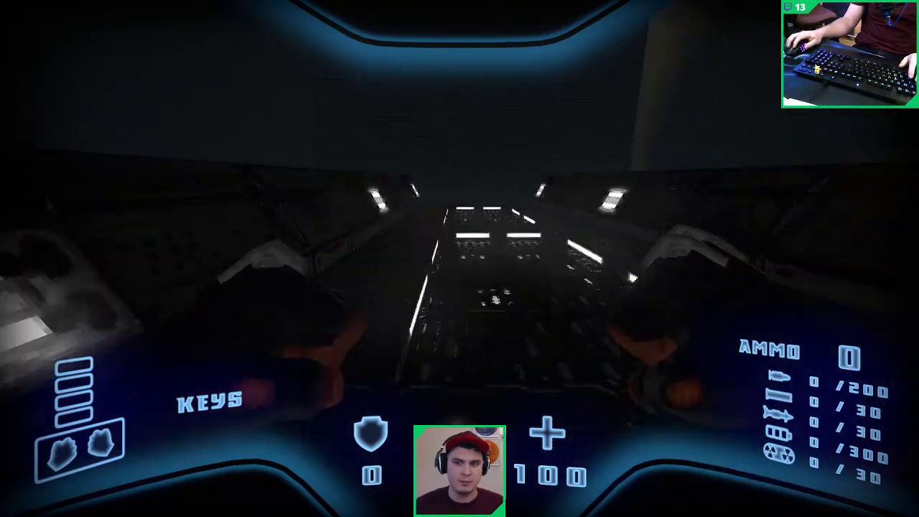
{"action": "key", "text": "d"}
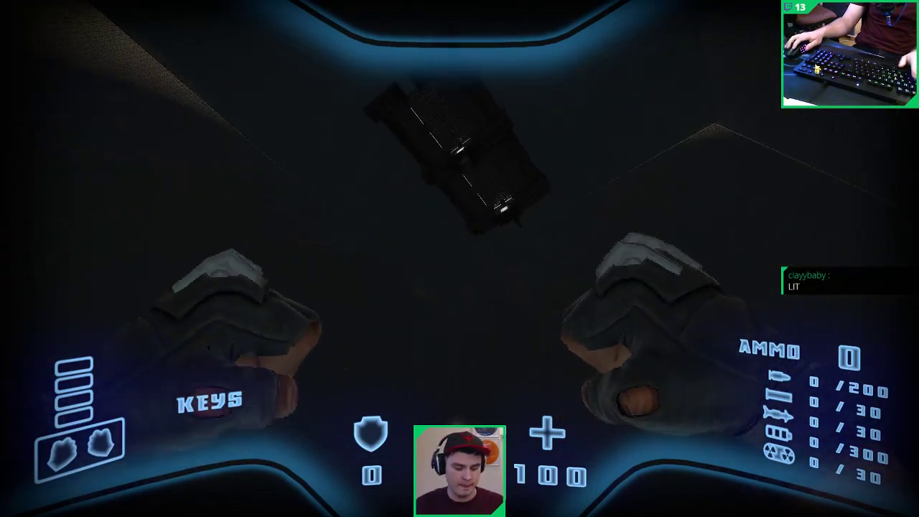
{"action": "key", "text": "Escape"}
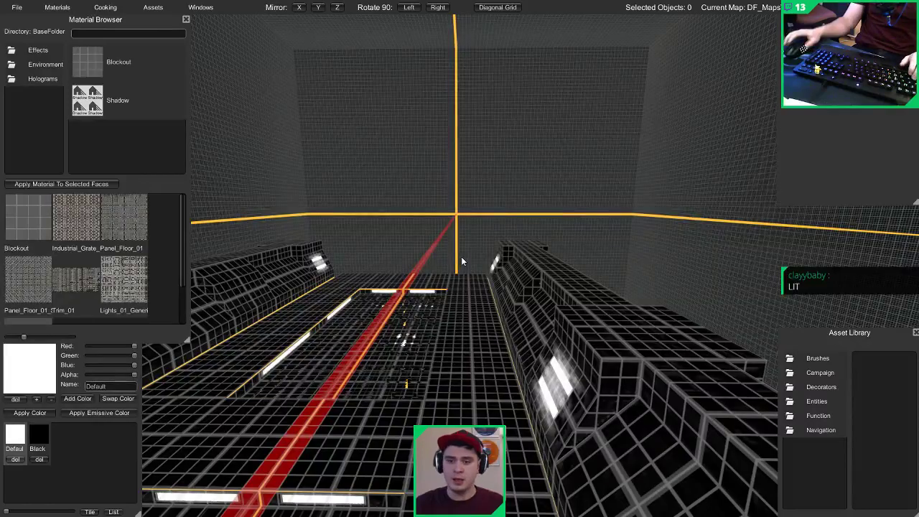
Step: Move the environment probe along the walkway to its middle, raise it high above the floor and deselect it
{"action": "right_click_drag", "start_coordinate": [461, 257], "coordinate": [621, 366]}
{"action": "left_click", "coordinate": [561, 301]}
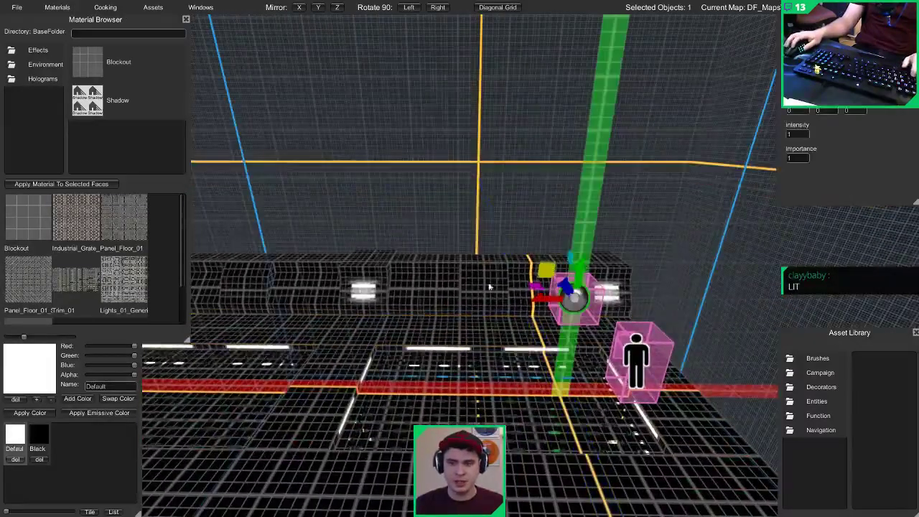
{"action": "right_click_drag", "start_coordinate": [491, 287], "coordinate": [551, 330]}
{"action": "left_click_drag", "start_coordinate": [618, 290], "coordinate": [465, 301]}
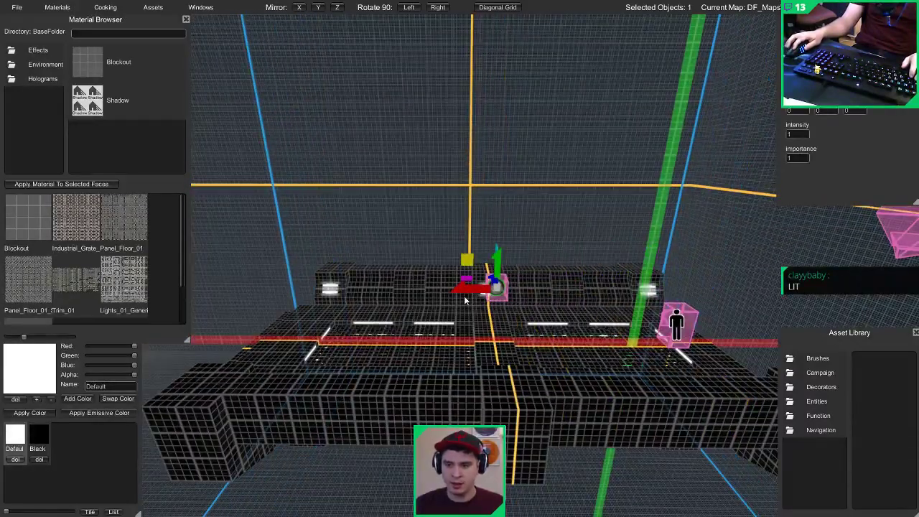
{"action": "left_click_drag", "start_coordinate": [497, 271], "coordinate": [490, 98]}
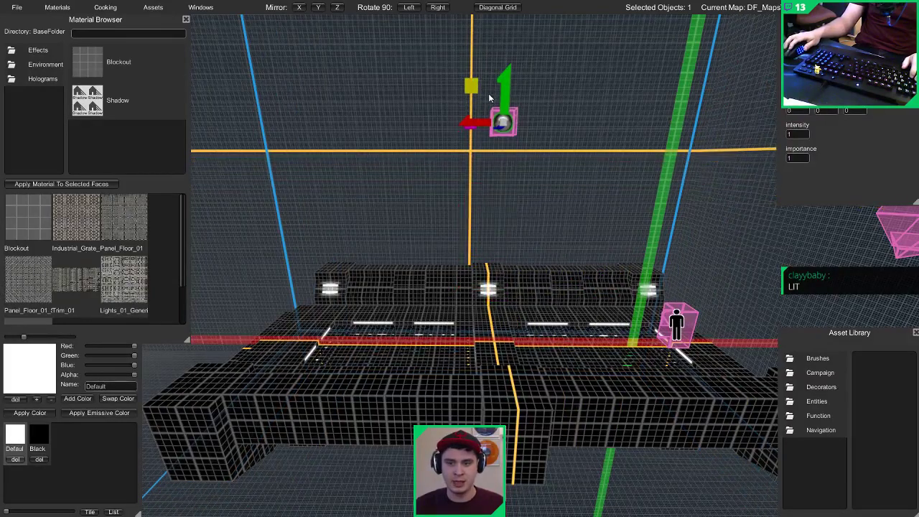
{"action": "right_click_drag", "start_coordinate": [495, 162], "coordinate": [500, 185]}
{"action": "key", "text": "w"}
{"action": "left_click", "coordinate": [499, 185]}
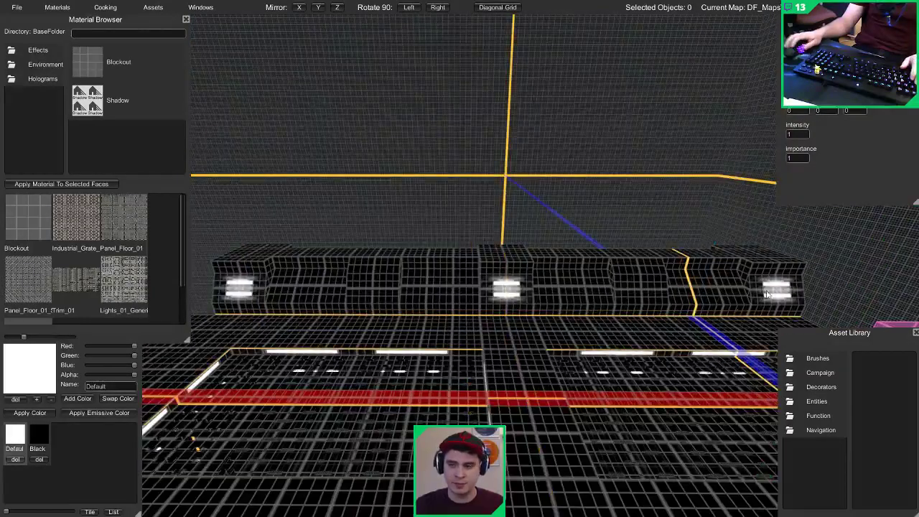
Step: Place a Light from the Function assets on the glowing fixture at the end of the walkway's side rail
{"action": "left_click", "coordinate": [824, 419]}
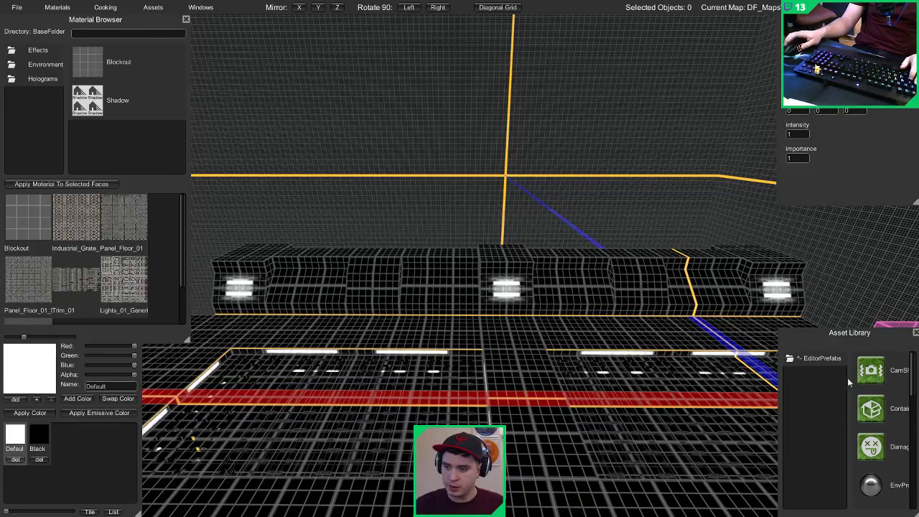
{"action": "left_click", "coordinate": [874, 429]}
{"action": "key", "text": "w"}
{"action": "key", "text": "a"}
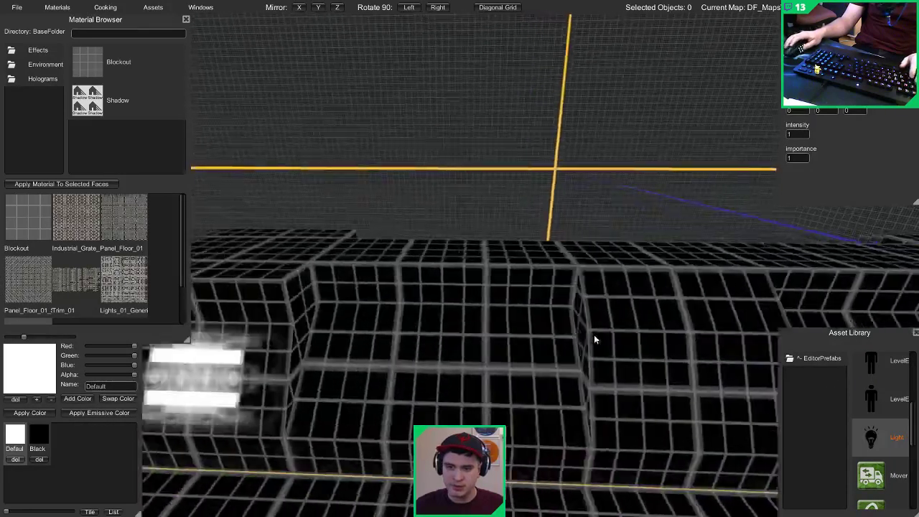
{"action": "key", "text": "s"}
{"action": "left_click", "coordinate": [396, 342]}
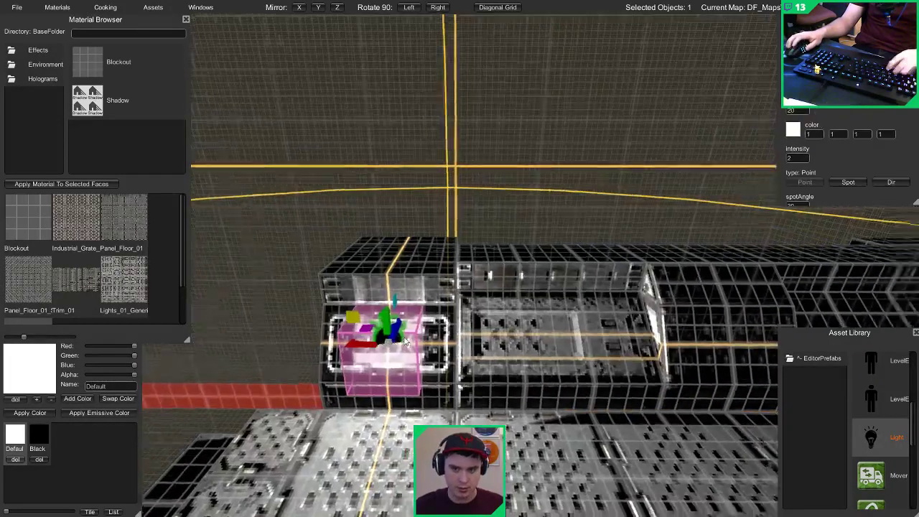
Step: Raise the new light slightly and shift it away from the side rail toward the walkway
{"action": "right_click_drag", "start_coordinate": [396, 341], "coordinate": [248, 344]}
{"action": "key", "text": "d"}
{"action": "key", "text": "w"}
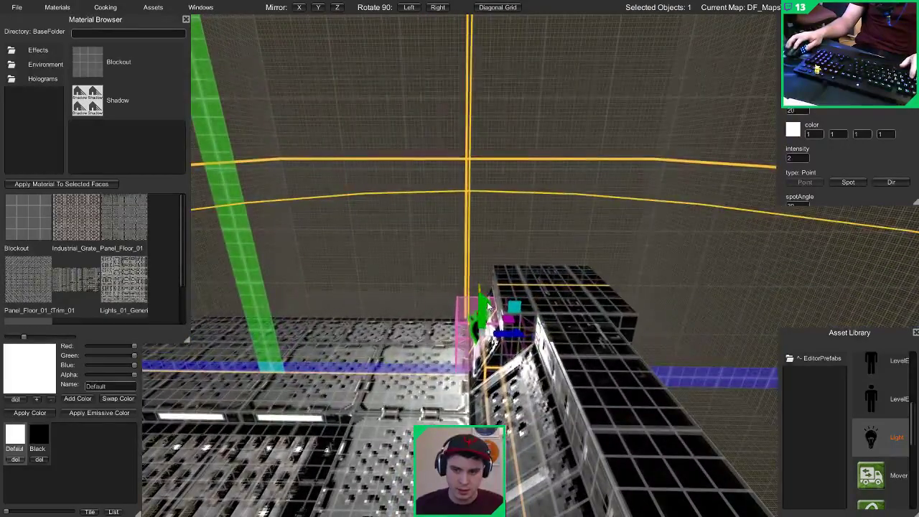
{"action": "left_click_drag", "start_coordinate": [488, 306], "coordinate": [495, 277]}
{"action": "left_click_drag", "start_coordinate": [519, 311], "coordinate": [544, 295]}
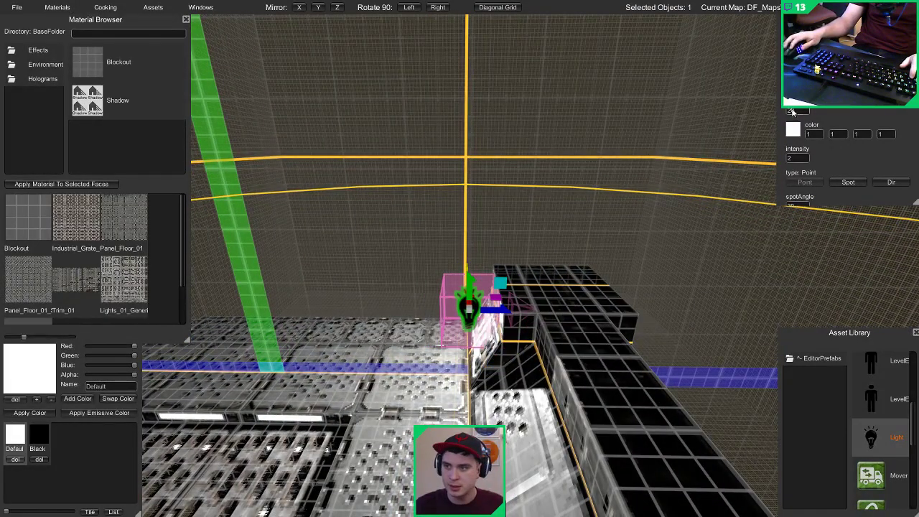
Step: Set the light's intensity to 1 and its range to 7
{"action": "left_click", "coordinate": [800, 157]}
{"action": "type", "text": "1"}
{"action": "left_click", "coordinate": [799, 111]}
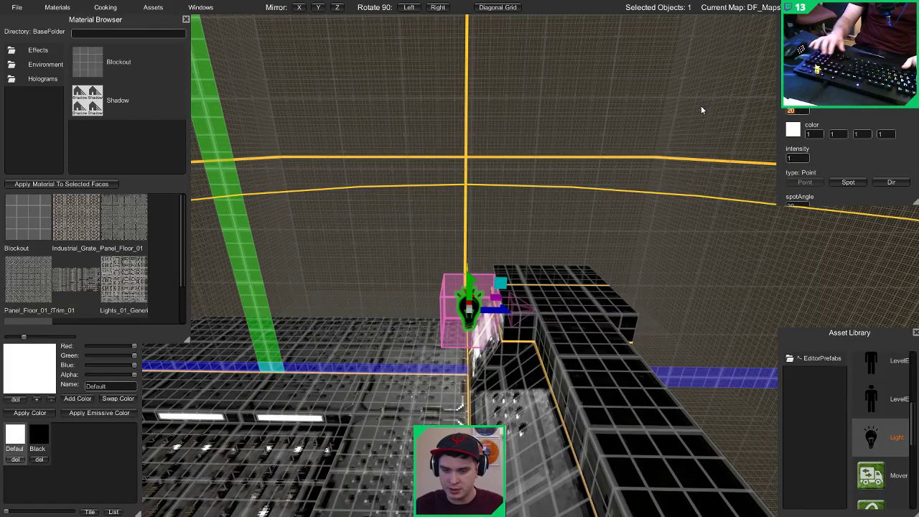
{"action": "key", "text": "a"}
{"action": "key", "text": "s"}
{"action": "right_click_drag", "start_coordinate": [684, 161], "coordinate": [668, 183]}
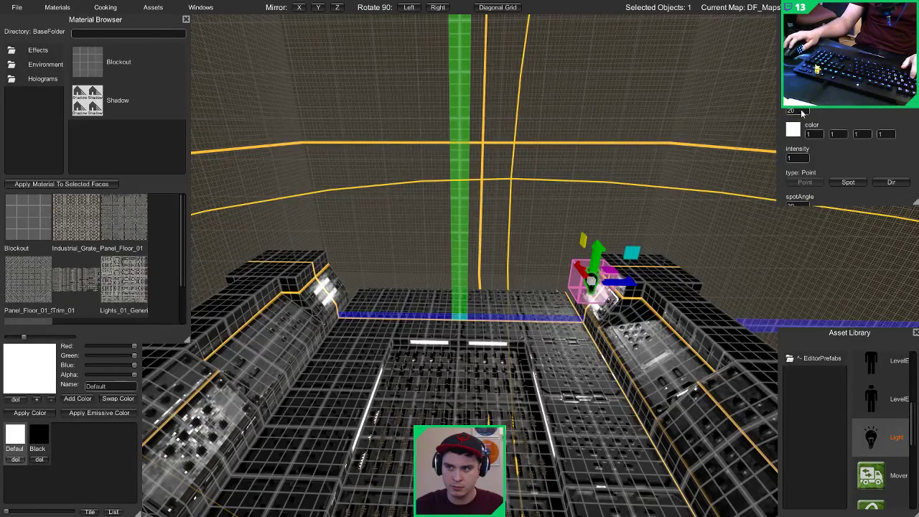
{"action": "left_click_drag", "start_coordinate": [801, 114], "coordinate": [731, 111]}
{"action": "type", "text": "7"}
Step: Set the light's range to 10 and its intensity to 0.5, and deselect it
{"action": "right_click_drag", "start_coordinate": [623, 185], "coordinate": [746, 111]}
{"action": "left_click_drag", "start_coordinate": [783, 110], "coordinate": [744, 107]}
{"action": "type", "text": "10"}
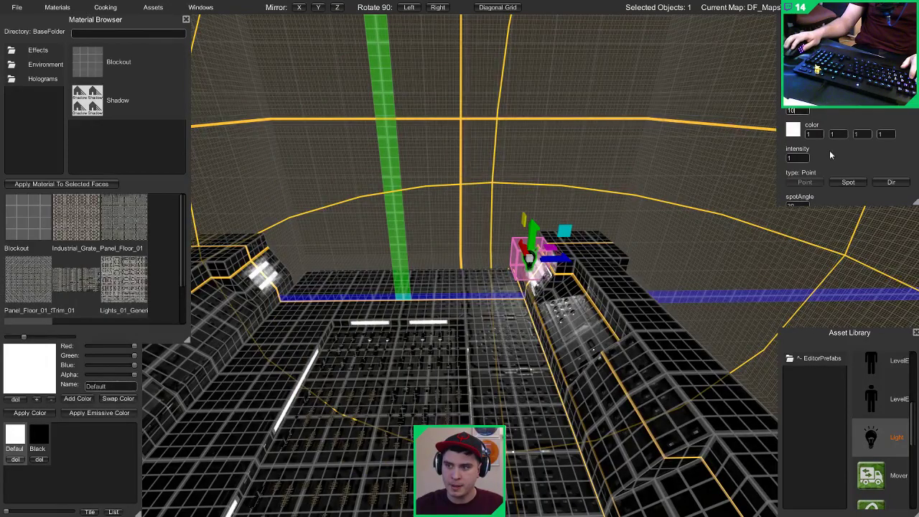
{"action": "type", "text": "0.5"}
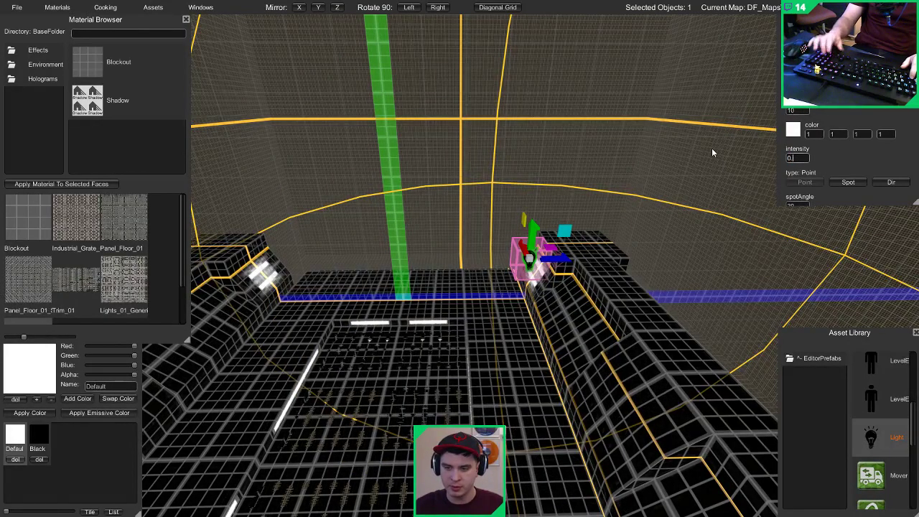
{"action": "left_click", "coordinate": [431, 207]}
Step: Check the dimmed light's effect on the rail and floor in a preview without the editor overlay
{"action": "right_click_drag", "start_coordinate": [551, 184], "coordinate": [631, 199]}
{"action": "key", "text": "Tab"}
{"action": "key", "text": "w"}
{"action": "key", "text": "s"}
{"action": "key", "text": "w"}
{"action": "key", "text": "Tab"}
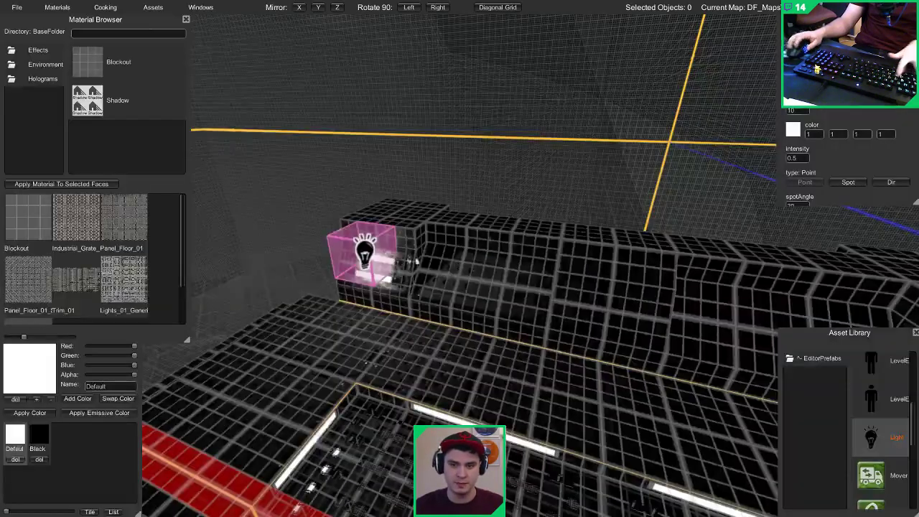
Step: Copy the rail light along the same rail to the middle fixture and again to the fixture at the far end
{"action": "left_click", "coordinate": [362, 250]}
{"action": "key", "text": "s"}
{"action": "left_click_drag", "start_coordinate": [336, 249], "coordinate": [700, 285], "text": "shift"}
{"action": "right_click_drag", "start_coordinate": [699, 285], "coordinate": [696, 285]}
{"action": "key", "text": "s"}
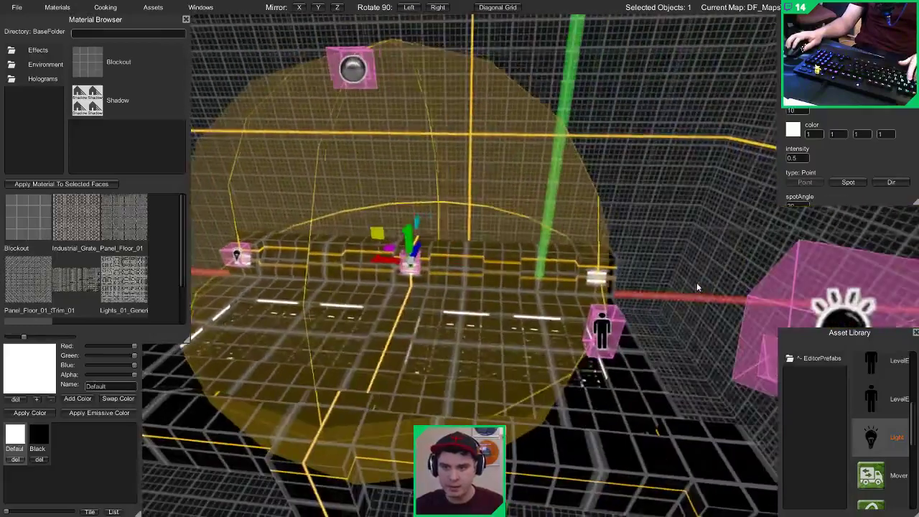
{"action": "left_click_drag", "start_coordinate": [387, 260], "coordinate": [567, 276]}
Step: Select all three lights on this rail and copy them across the walkway to the opposite rail's fixtures
{"action": "left_click", "coordinate": [419, 264], "text": "shift"}
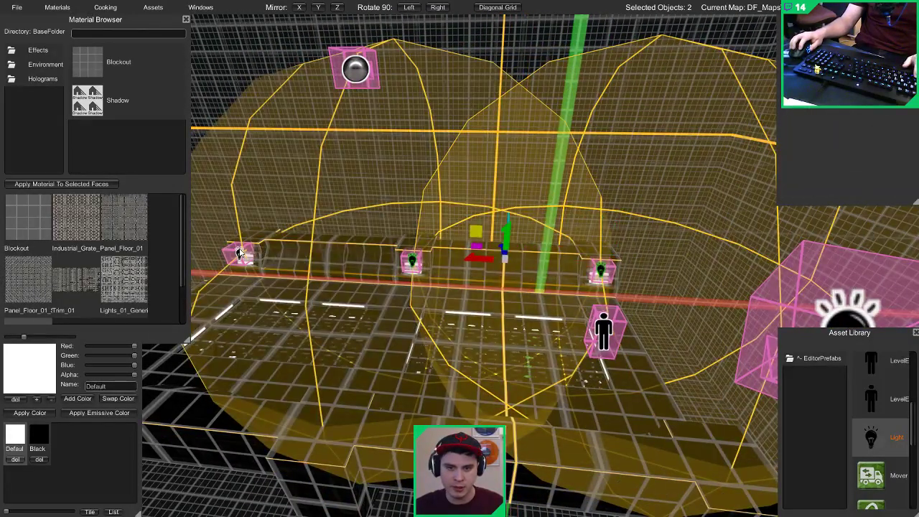
{"action": "left_click", "coordinate": [240, 252], "text": "shift"}
{"action": "right_click_drag", "start_coordinate": [240, 252], "coordinate": [131, 252]}
{"action": "left_click_drag", "start_coordinate": [571, 266], "coordinate": [402, 263]}
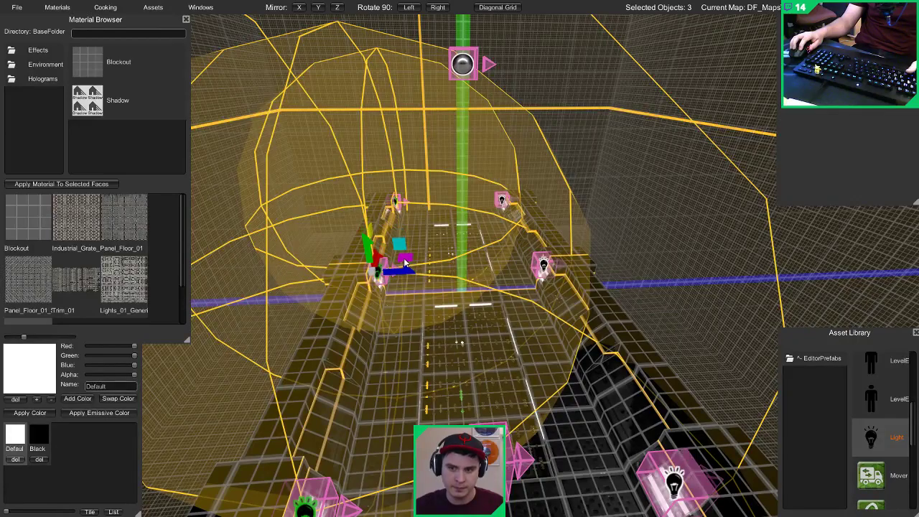
{"action": "right_click_drag", "start_coordinate": [404, 262], "coordinate": [454, 247]}
Step: Copy one rail light to the walkway's centre beneath the floor grates, with one copy under each grate section
{"action": "left_click", "coordinate": [649, 267]}
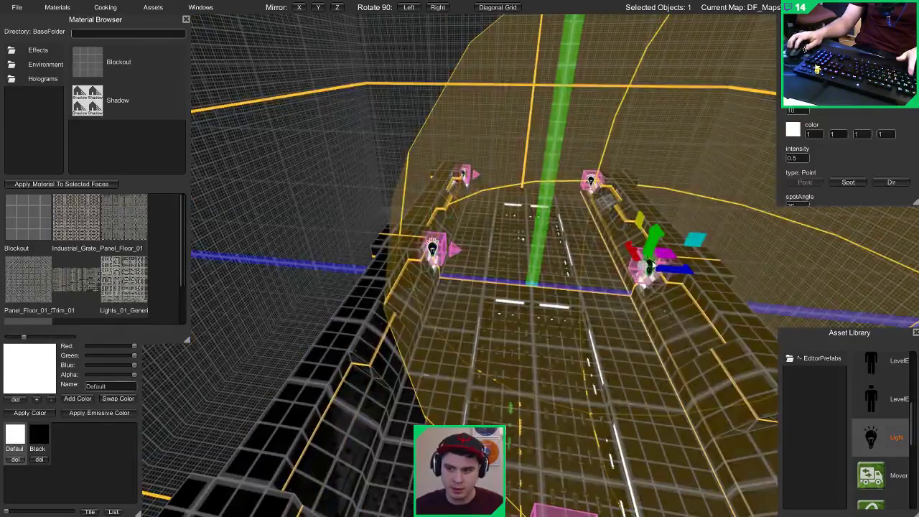
{"action": "left_click_drag", "start_coordinate": [652, 267], "coordinate": [542, 376]}
{"action": "key", "text": "w"}
{"action": "right_click_drag", "start_coordinate": [539, 385], "coordinate": [574, 301]}
{"action": "right_click_drag", "start_coordinate": [444, 277], "coordinate": [272, 302]}
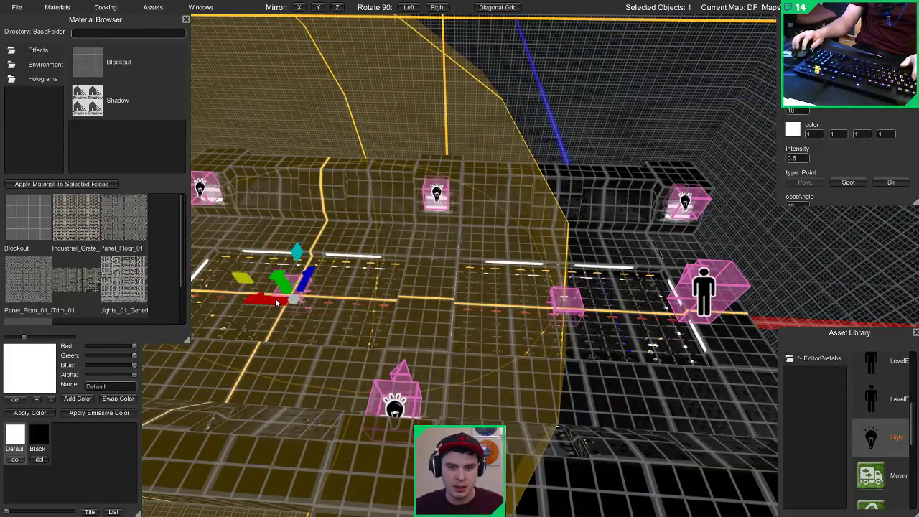
Step: Select the floor grates and underside panels around the new lights, inspect the space between them, and clear the selection
{"action": "left_click", "coordinate": [276, 303]}
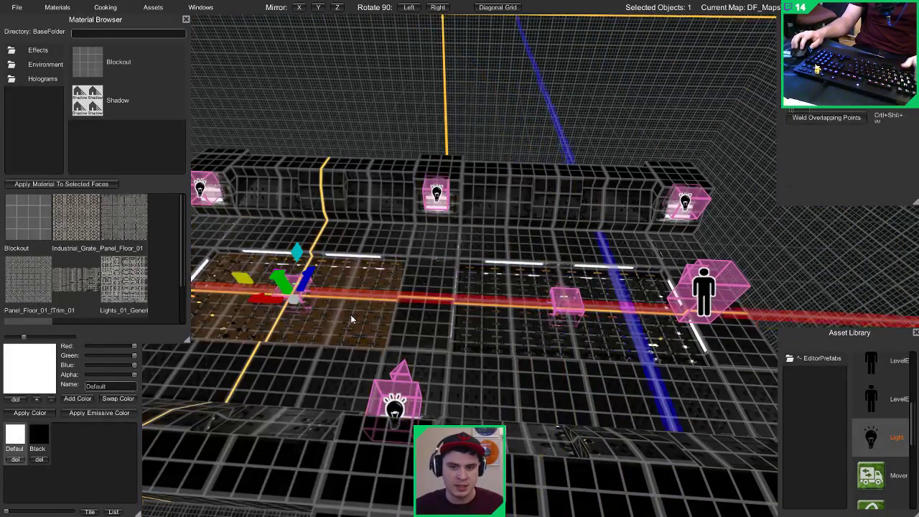
{"action": "left_click", "coordinate": [496, 301], "text": "shift"}
{"action": "right_click_drag", "start_coordinate": [494, 299], "coordinate": [596, 308]}
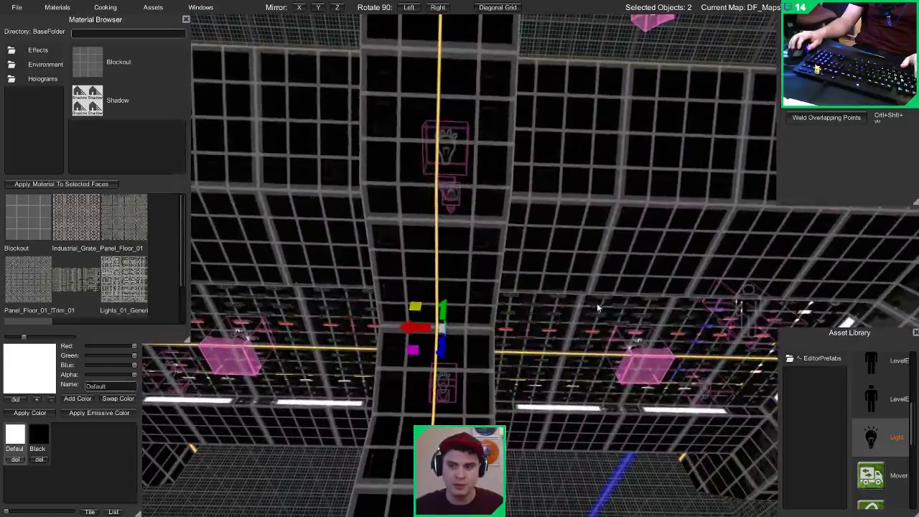
{"action": "left_click", "coordinate": [596, 303], "text": "shift"}
{"action": "left_click", "coordinate": [301, 366], "text": "shift"}
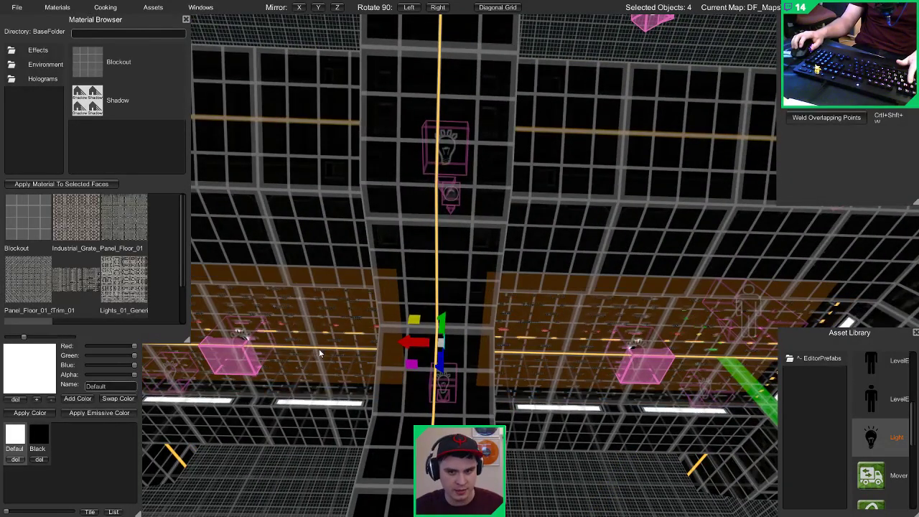
{"action": "right_click_drag", "start_coordinate": [318, 350], "coordinate": [166, 442]}
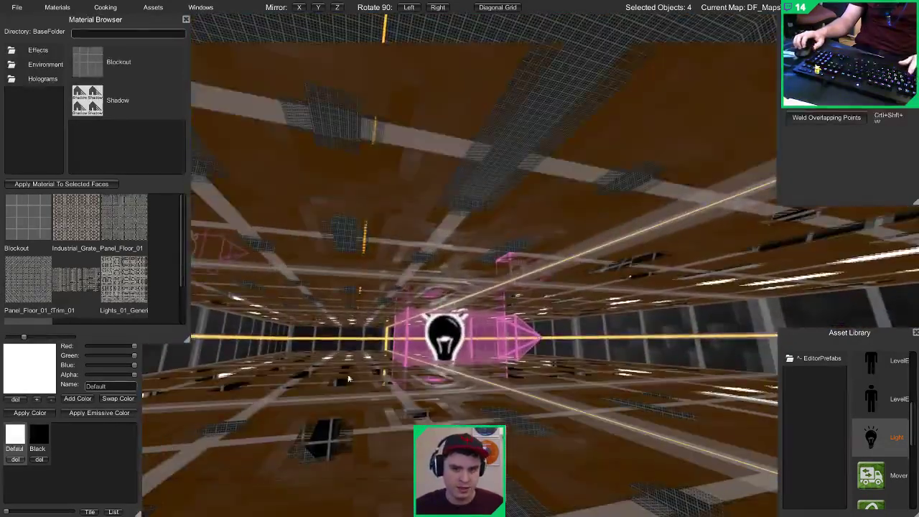
{"action": "left_click", "coordinate": [449, 344]}
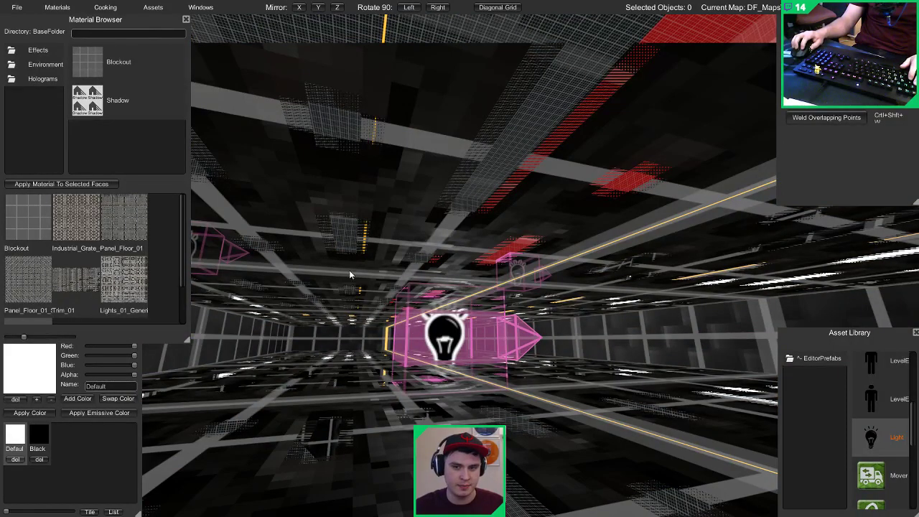
Step: Preview the lit walkway from below and above without the editor overlay, and return to the editor
{"action": "right_click_drag", "start_coordinate": [424, 237], "coordinate": [320, 282]}
{"action": "key", "text": "Tab"}
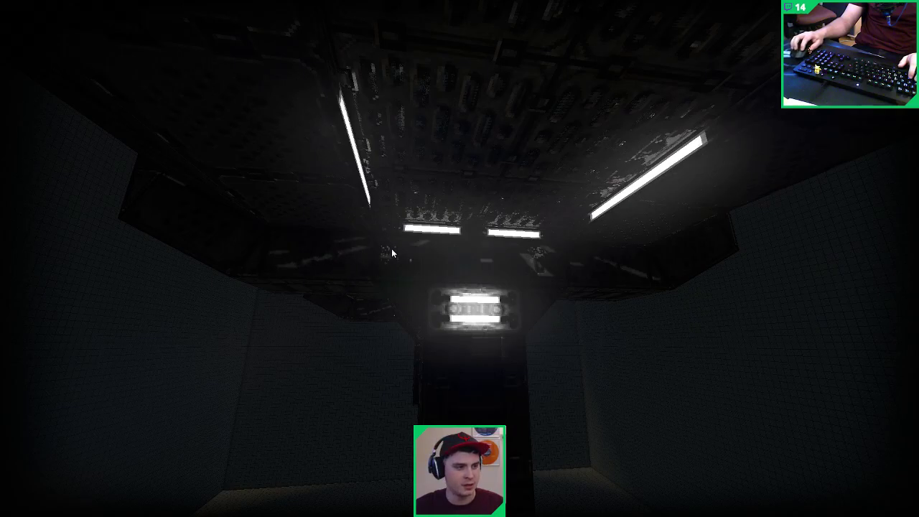
{"action": "mouse_move", "coordinate": [665, 273]}
{"action": "right_mouse_down"}
{"action": "mouse_move", "coordinate": [560, 240]}
{"action": "mouse_move", "coordinate": [638, 209]}
{"action": "mouse_move", "coordinate": [625, 446]}
{"action": "mouse_move", "coordinate": [515, 345]}
{"action": "mouse_move", "coordinate": [494, 349]}
{"action": "mouse_move", "coordinate": [471, 390]}
{"action": "mouse_move", "coordinate": [493, 317]}
{"action": "mouse_move", "coordinate": [495, 341]}
{"action": "mouse_move", "coordinate": [491, 318]}
{"action": "right_mouse_up"}
{"action": "key", "text": "g"}
{"action": "key", "text": "g"}
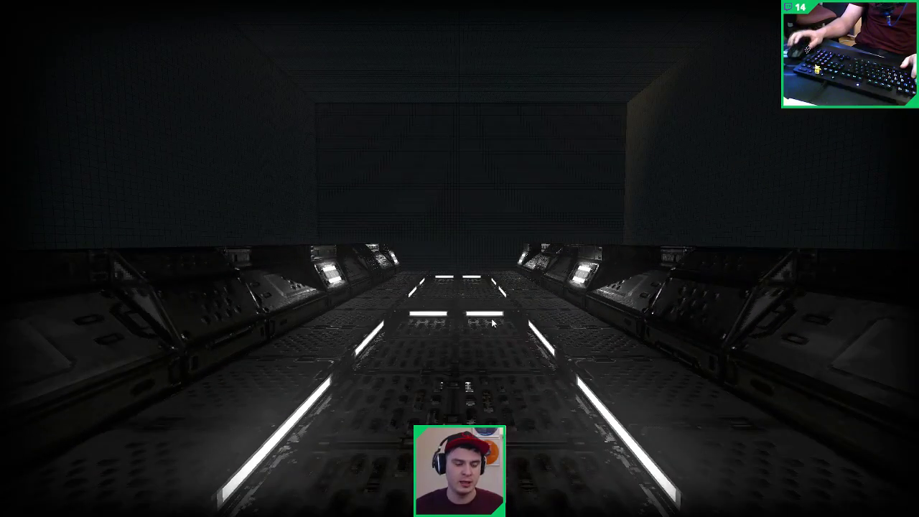
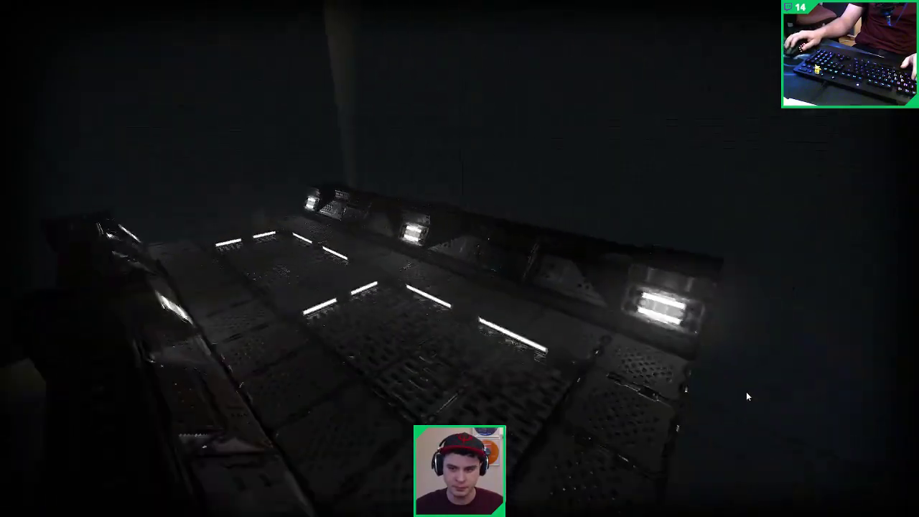
{"action": "key", "text": "Escape"}
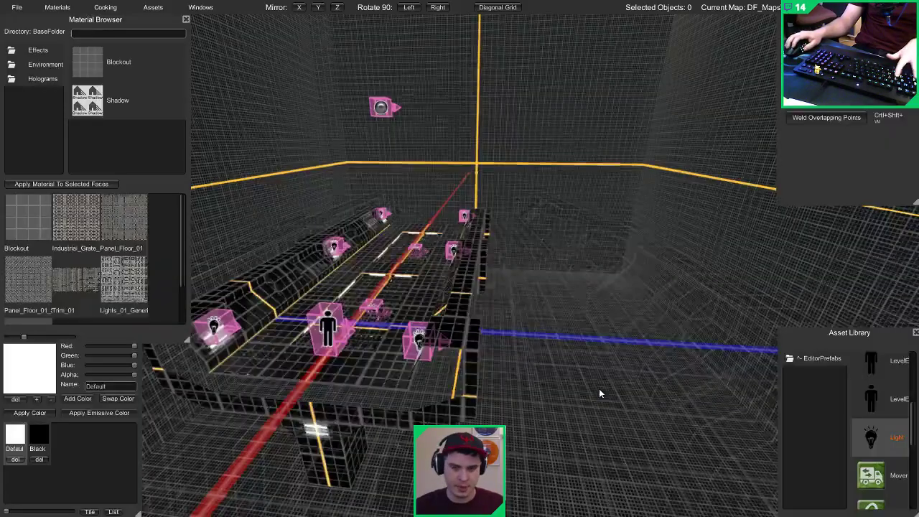
Step: Extrude the two top edges of the frame at the walkway's end straight up into tall vertical strips
{"action": "right_click_drag", "start_coordinate": [600, 392], "coordinate": [164, 359]}
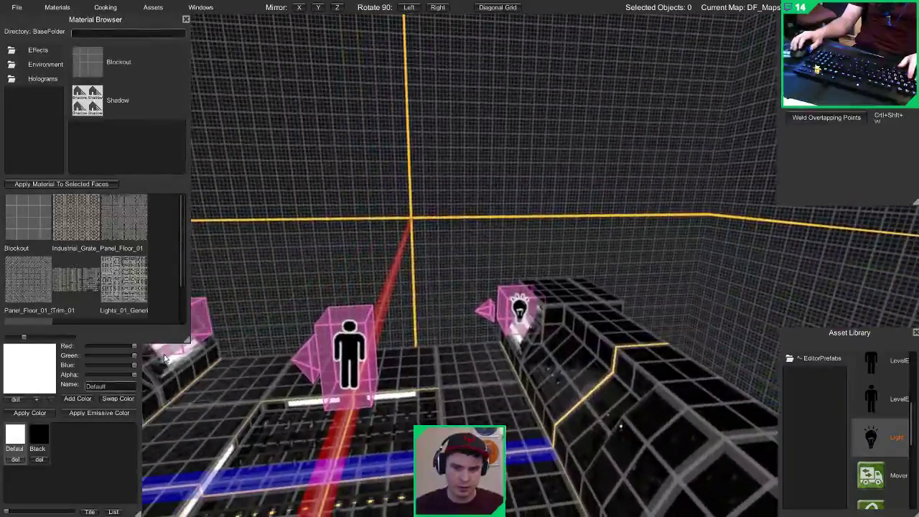
{"action": "right_click_drag", "start_coordinate": [387, 373], "coordinate": [343, 374]}
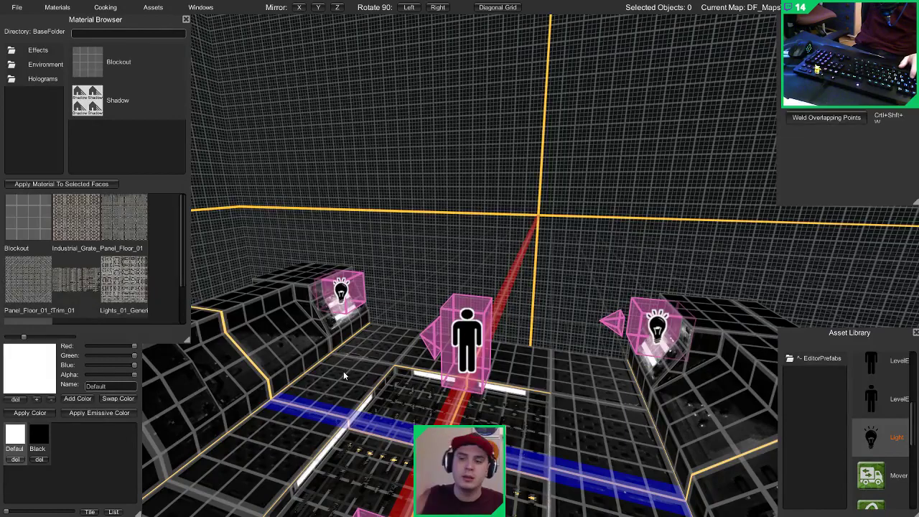
{"action": "left_click", "coordinate": [316, 270]}
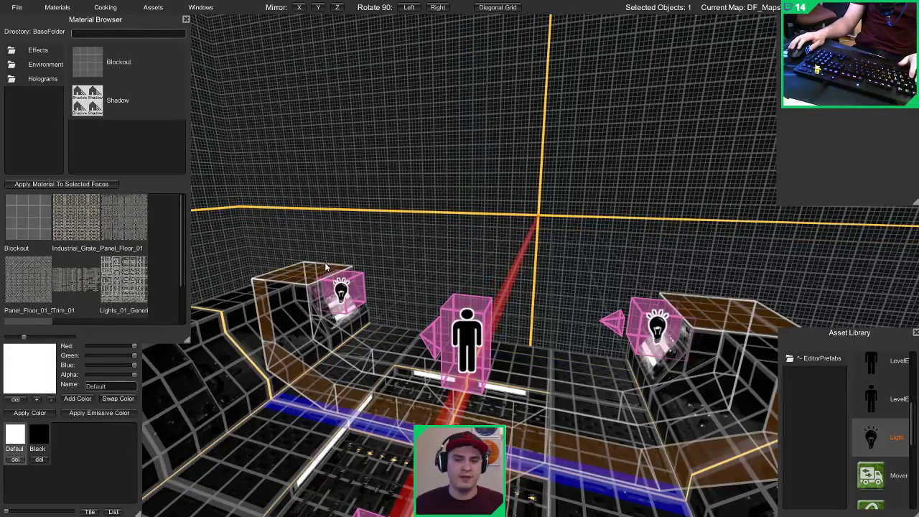
{"action": "left_click", "coordinate": [325, 267]}
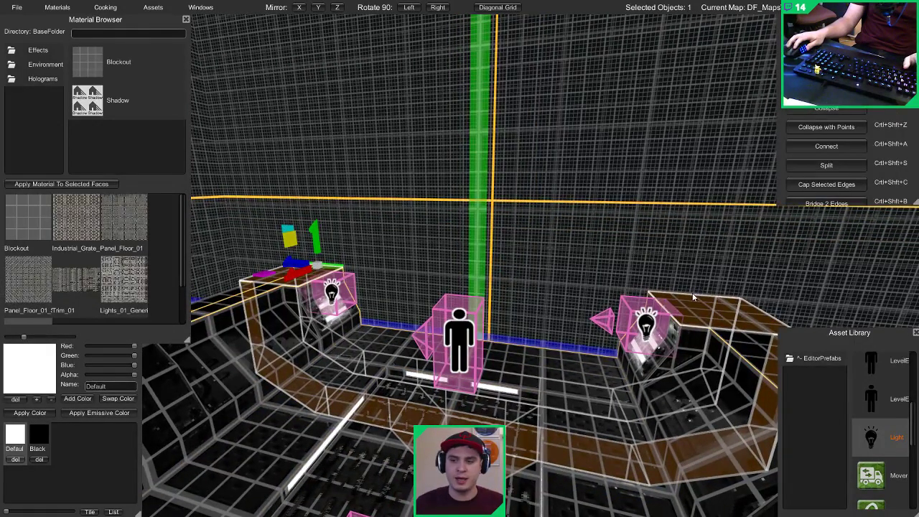
{"action": "left_click", "coordinate": [692, 297], "text": "shift"}
{"action": "key", "text": "s"}
{"action": "right_click_drag", "start_coordinate": [519, 323], "coordinate": [541, 304]}
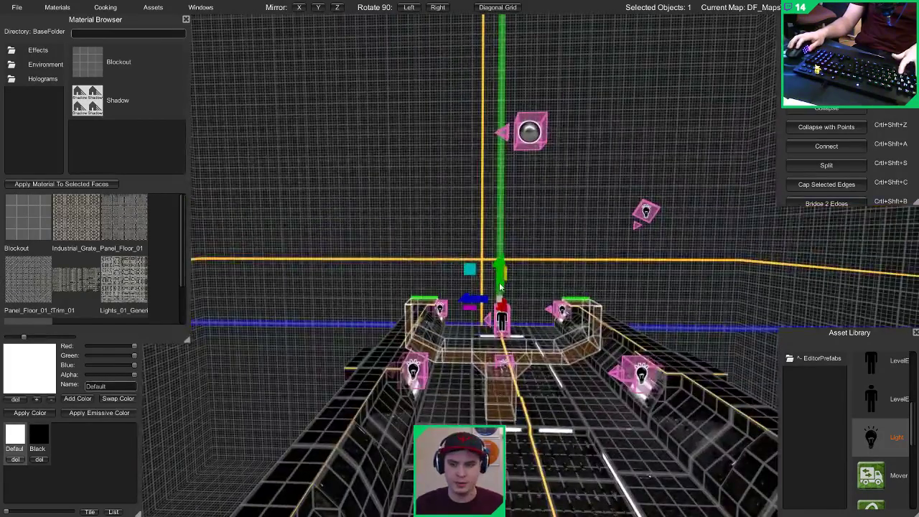
{"action": "left_click_drag", "start_coordinate": [500, 287], "coordinate": [496, 143]}
{"action": "right_click_drag", "start_coordinate": [496, 142], "coordinate": [485, 168]}
Step: Extrude one strip's inner edge across to the other strip and detach the resulting face as a separate panel
{"action": "left_click", "coordinate": [320, 300]}
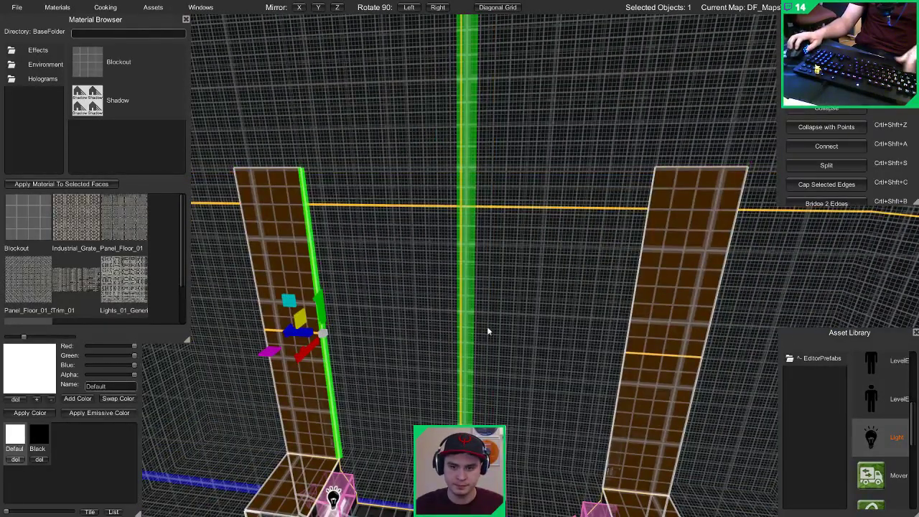
{"action": "left_click_drag", "start_coordinate": [300, 333], "coordinate": [602, 361], "text": "shift"}
{"action": "key", "text": "3"}
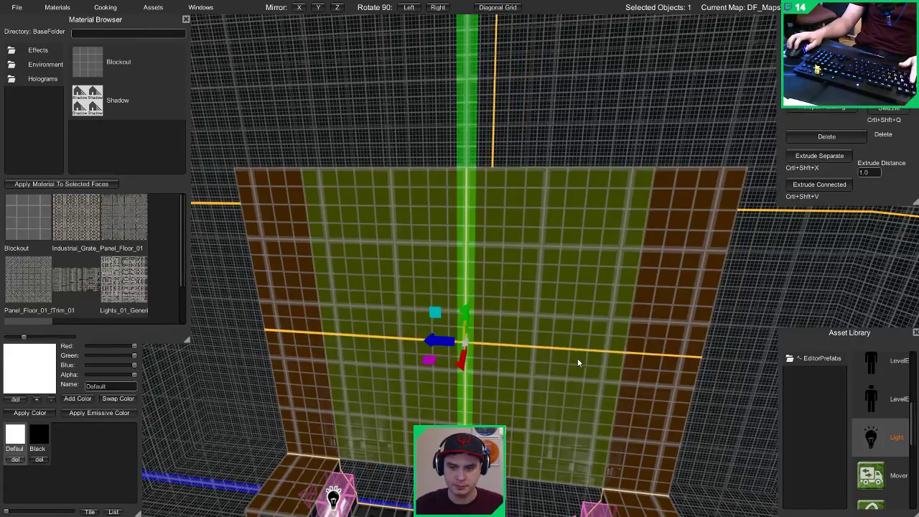
{"action": "left_click", "coordinate": [572, 357]}
Step: Raise the panel's bottom edge to leave an opening below and pull its top edge out toward the walkway
{"action": "left_click", "coordinate": [475, 474]}
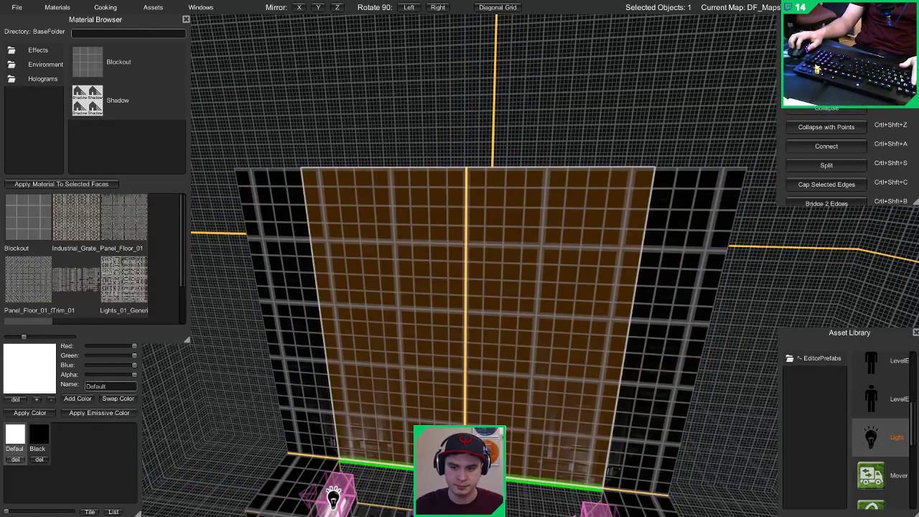
{"action": "left_click_drag", "start_coordinate": [466, 431], "coordinate": [464, 258]}
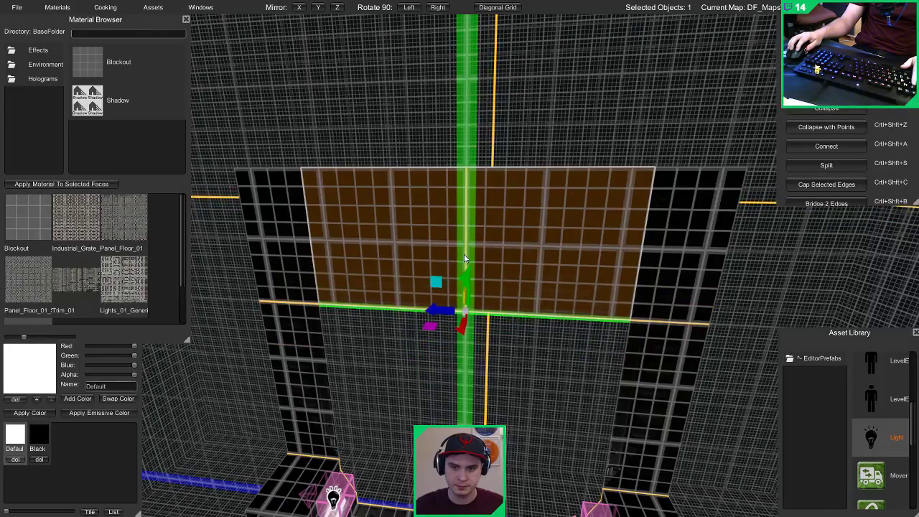
{"action": "left_click", "coordinate": [443, 167]}
{"action": "middle_click_drag", "start_coordinate": [445, 170], "coordinate": [330, 173]}
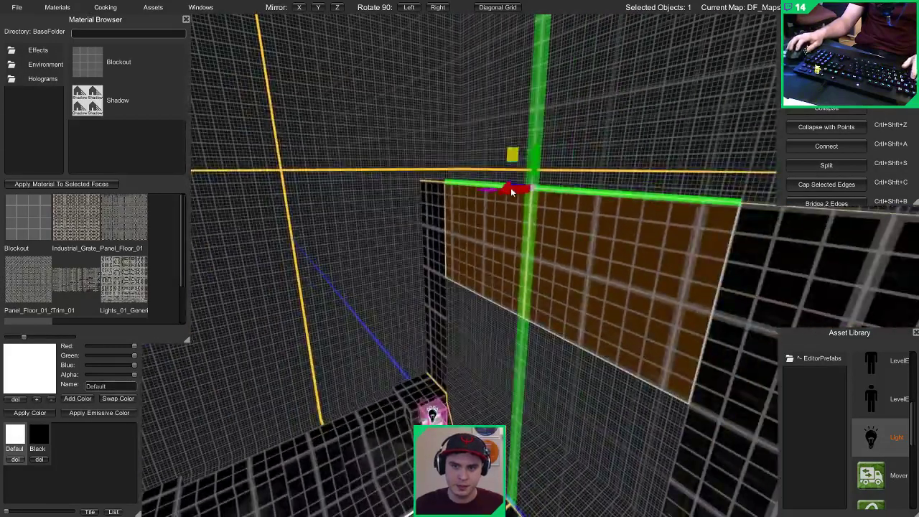
{"action": "left_click_drag", "start_coordinate": [510, 189], "coordinate": [433, 204]}
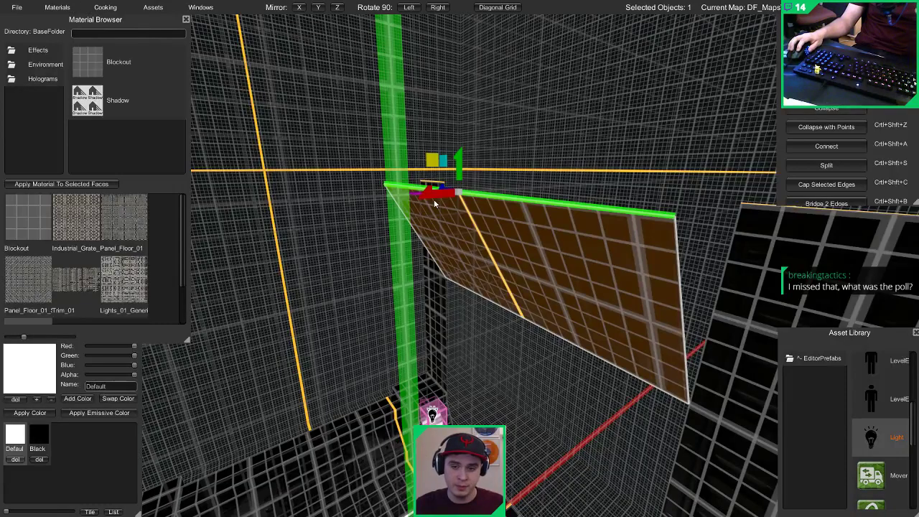
Step: Examine the slanted panel and the walkway's ends within the room from several angles
{"action": "right_click_drag", "start_coordinate": [434, 325], "coordinate": [559, 321]}
{"action": "key", "text": "s"}
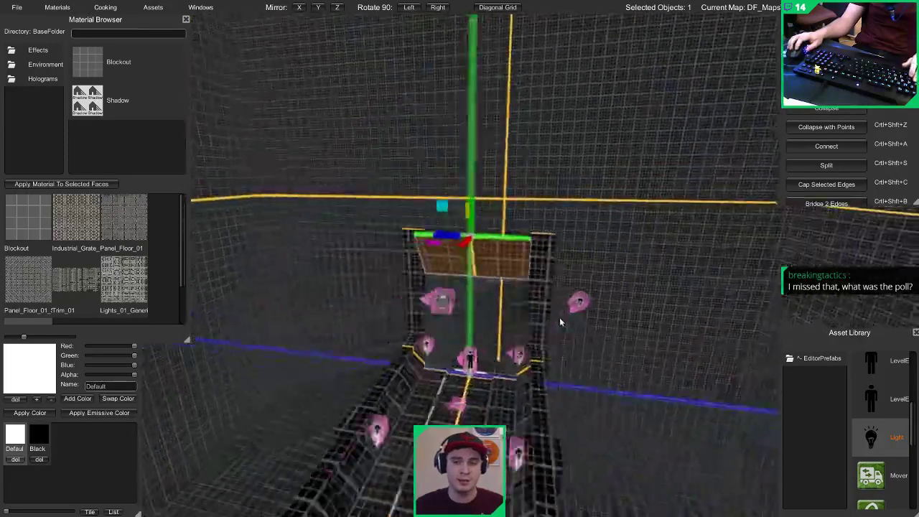
{"action": "middle_click_drag", "start_coordinate": [559, 317], "coordinate": [577, 307]}
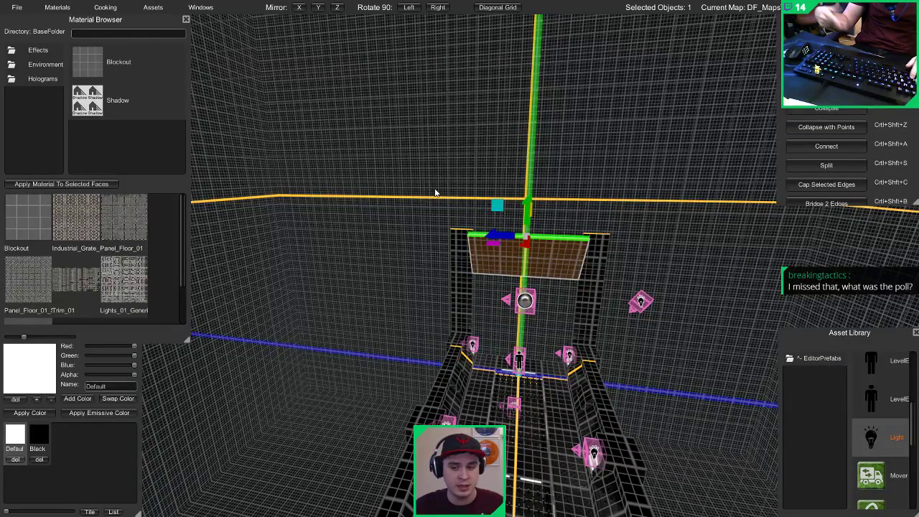
{"action": "scroll", "coordinate": [459, 248], "scroll_direction": "up", "scroll_amount": 5}
{"action": "middle_click_drag", "start_coordinate": [467, 250], "coordinate": [694, 170]}
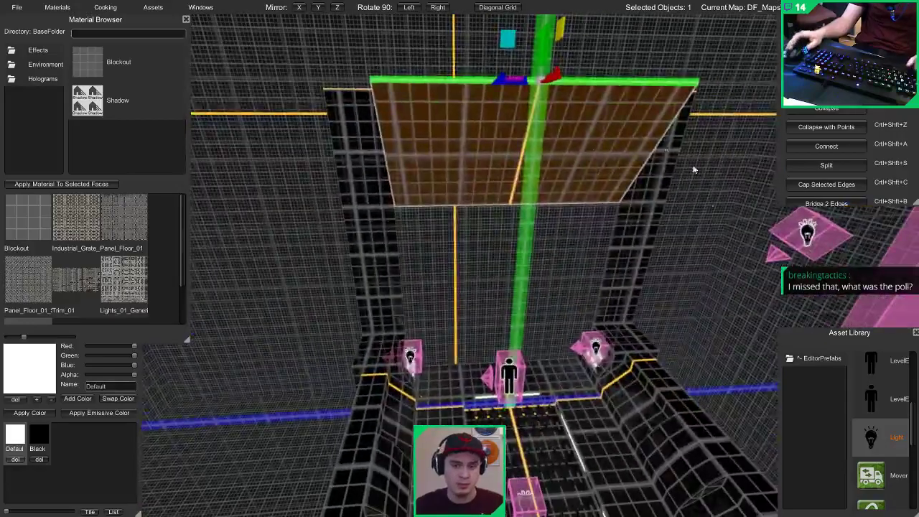
{"action": "scroll", "coordinate": [392, 274], "scroll_direction": "up", "scroll_amount": 2}
{"action": "right_click_drag", "start_coordinate": [343, 265], "coordinate": [784, 296]}
{"action": "middle_click_drag", "start_coordinate": [785, 295], "coordinate": [441, 197]}
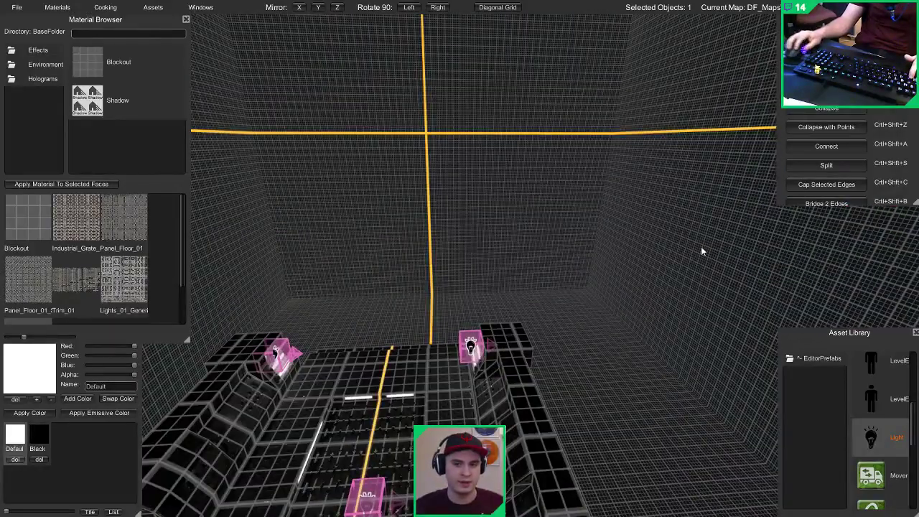
{"action": "middle_click_drag", "start_coordinate": [549, 328], "coordinate": [440, 353]}
Step: Extrude the slanted panel's two side edges back toward the vertical strips and bring their lower points in to form triangular side faces
{"action": "right_click_drag", "start_coordinate": [438, 354], "coordinate": [412, 297]}
{"action": "key", "text": "w"}
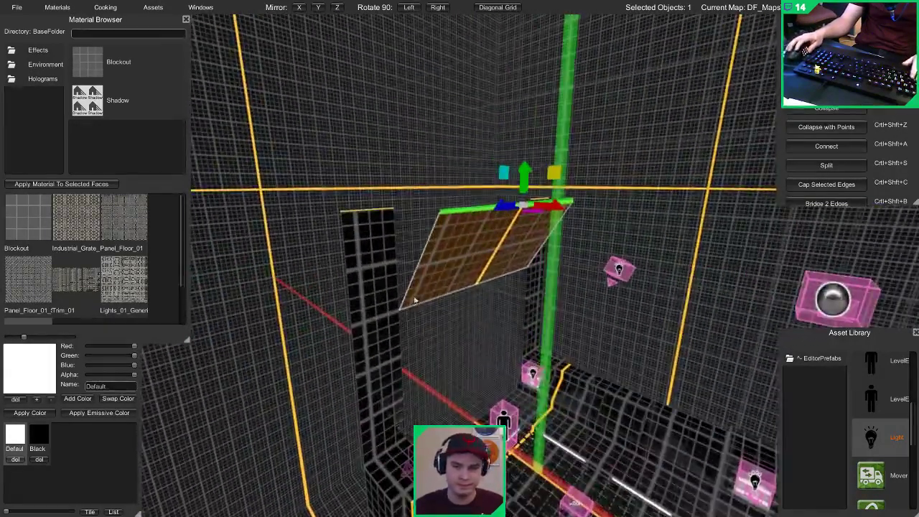
{"action": "left_click", "coordinate": [410, 296]}
{"action": "left_click", "coordinate": [552, 234], "text": "shift"}
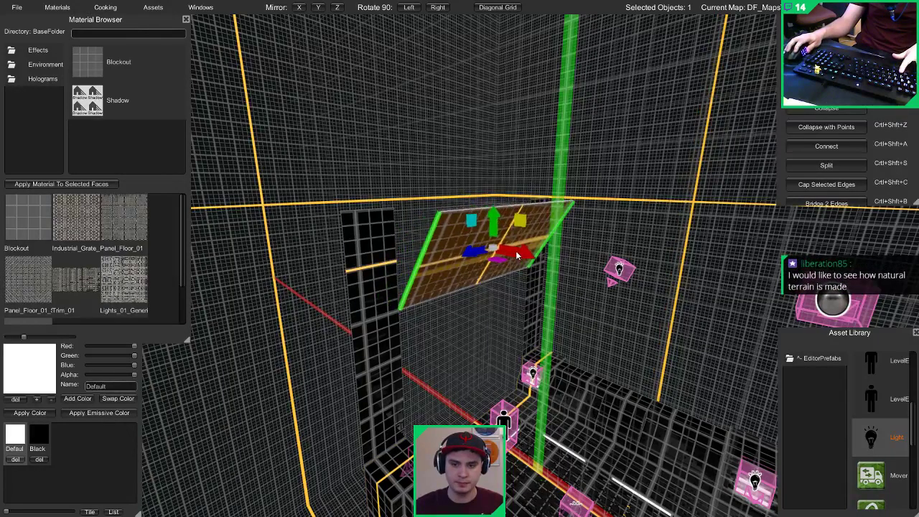
{"action": "left_click_drag", "start_coordinate": [517, 252], "coordinate": [474, 247], "text": "shift"}
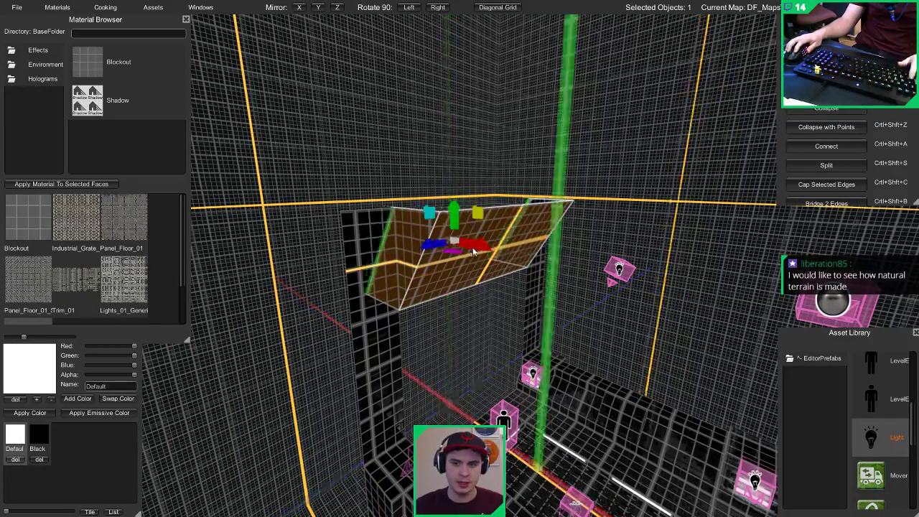
{"action": "mouse_move", "coordinate": [472, 247]}
{"action": "middle_mouse_down"}
{"action": "mouse_move", "coordinate": [536, 249]}
{"action": "mouse_move", "coordinate": [475, 241]}
{"action": "middle_mouse_up"}
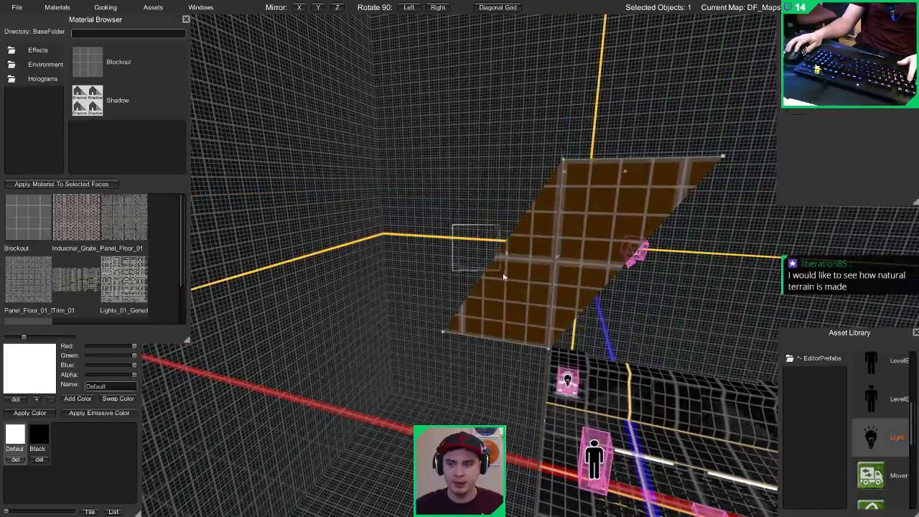
{"action": "middle_click_drag", "start_coordinate": [502, 276], "coordinate": [481, 285]}
{"action": "middle_click_drag", "start_coordinate": [456, 345], "coordinate": [423, 323]}
Step: Apply the Panel_01 material to the slanted header's faces and check the textured header in the lit preview
{"action": "left_click", "coordinate": [376, 277]}
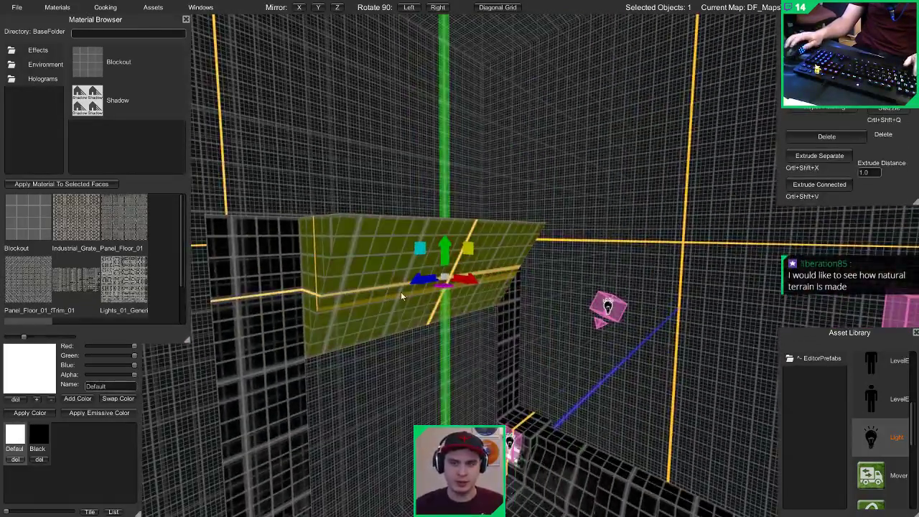
{"action": "middle_click_drag", "start_coordinate": [400, 291], "coordinate": [301, 283]}
{"action": "scroll", "coordinate": [115, 241], "scroll_direction": "down", "scroll_amount": 1}
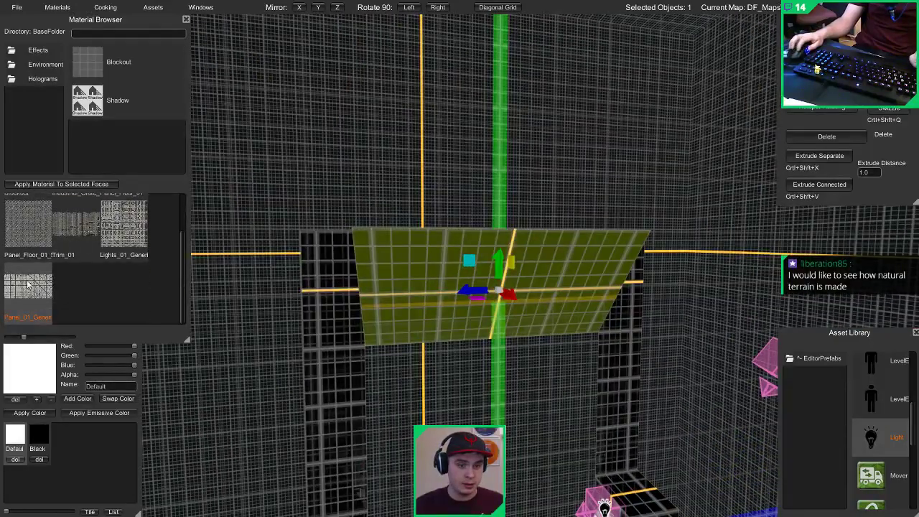
{"action": "left_click", "coordinate": [62, 184]}
{"action": "right_click_drag", "start_coordinate": [312, 265], "coordinate": [432, 294]}
{"action": "key", "text": "Escape"}
{"action": "key", "text": "Tab"}
{"action": "key", "text": "w"}
{"action": "key", "text": "s"}
{"action": "key", "text": "w"}
{"action": "key", "text": "s"}
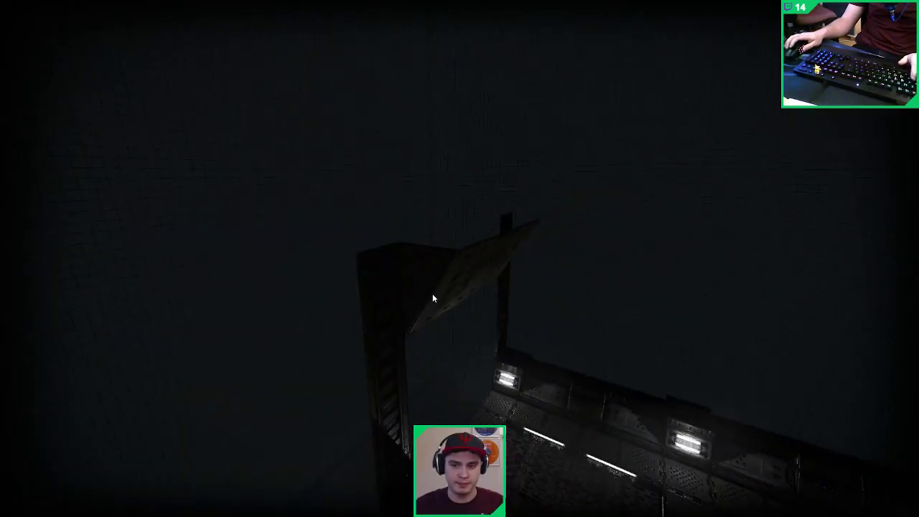
{"action": "key", "text": "Tab"}
Step: Raise the slanted header panel's top edge above the vertical strips
{"action": "left_click", "coordinate": [457, 278]}
{"action": "key", "text": "2"}
{"action": "left_click", "coordinate": [486, 242]}
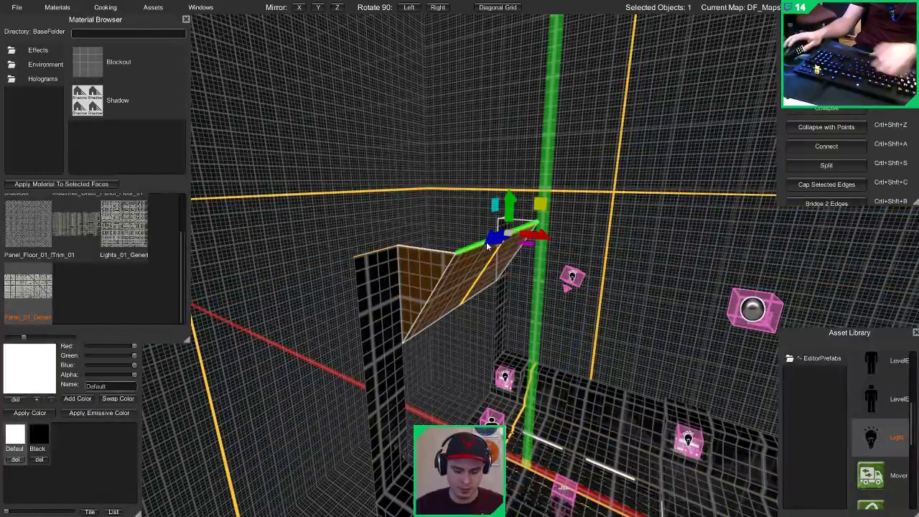
{"action": "key", "text": "]"}
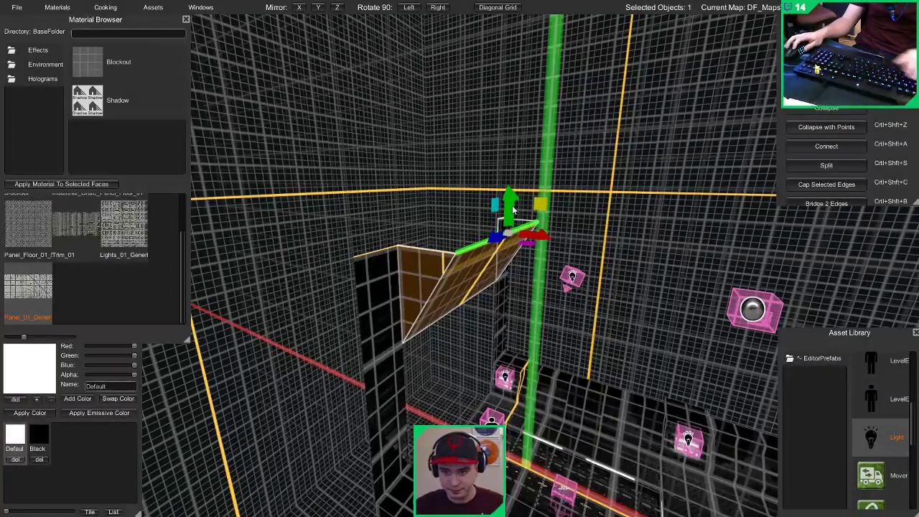
{"action": "key", "text": "["}
{"action": "left_click_drag", "start_coordinate": [523, 236], "coordinate": [501, 198]}
{"action": "key", "text": "]"}
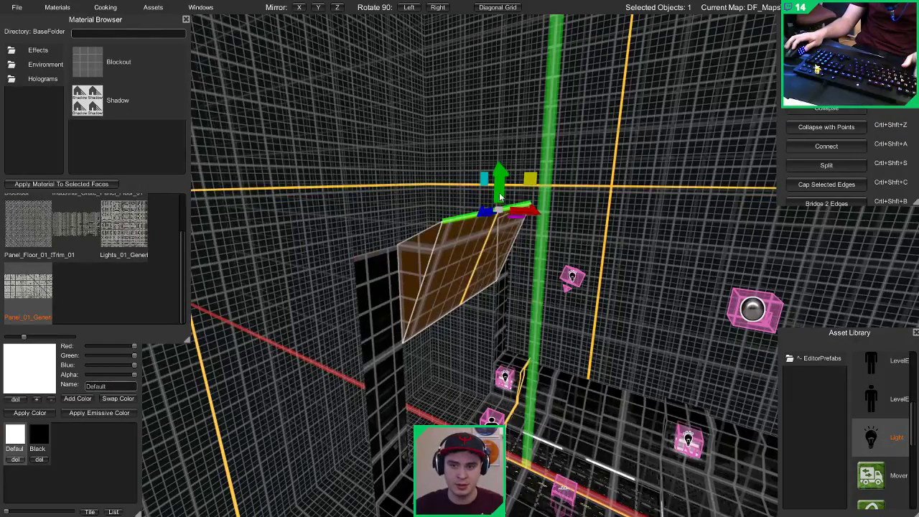
{"action": "key", "text": "Escape"}
Step: Lower the slanted header panel's bottom edge further down over the opening
{"action": "key", "text": "g"}
{"action": "right_click_drag", "start_coordinate": [499, 195], "coordinate": [366, 208]}
{"action": "key", "text": "w"}
{"action": "key", "text": "g"}
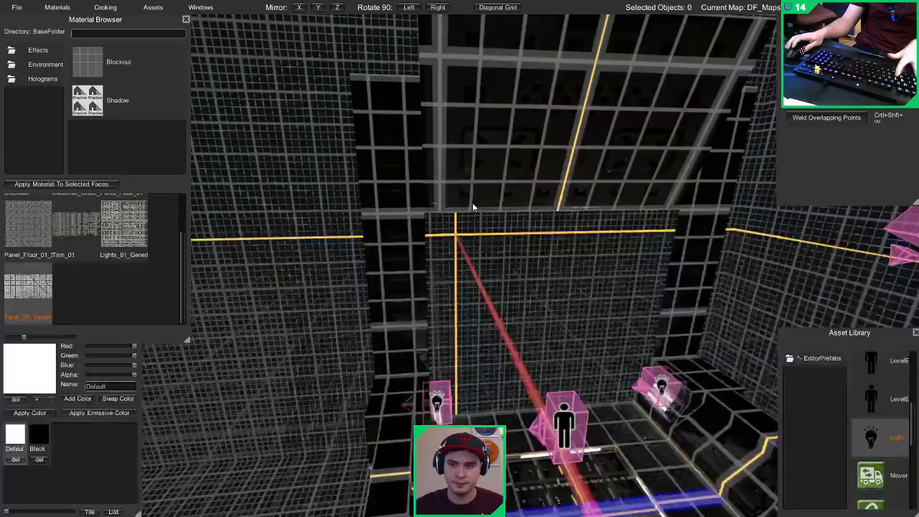
{"action": "left_click", "coordinate": [478, 211]}
{"action": "left_click", "coordinate": [479, 214]}
{"action": "left_click_drag", "start_coordinate": [559, 207], "coordinate": [556, 237]}
{"action": "right_click_drag", "start_coordinate": [556, 237], "coordinate": [547, 244]}
{"action": "key", "text": "Escape"}
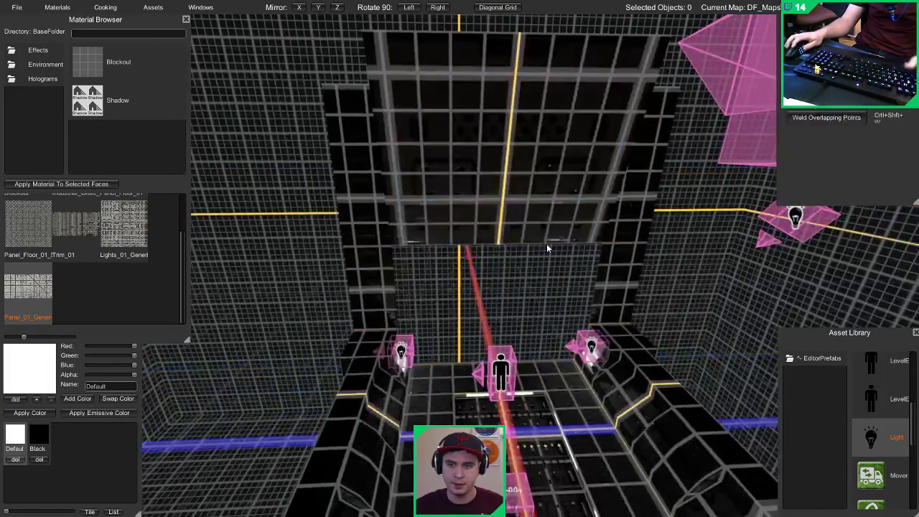
Step: Merge the Door_single_up_v1 map from the Prefabs folder into the current map
{"action": "left_click", "coordinate": [17, 7]}
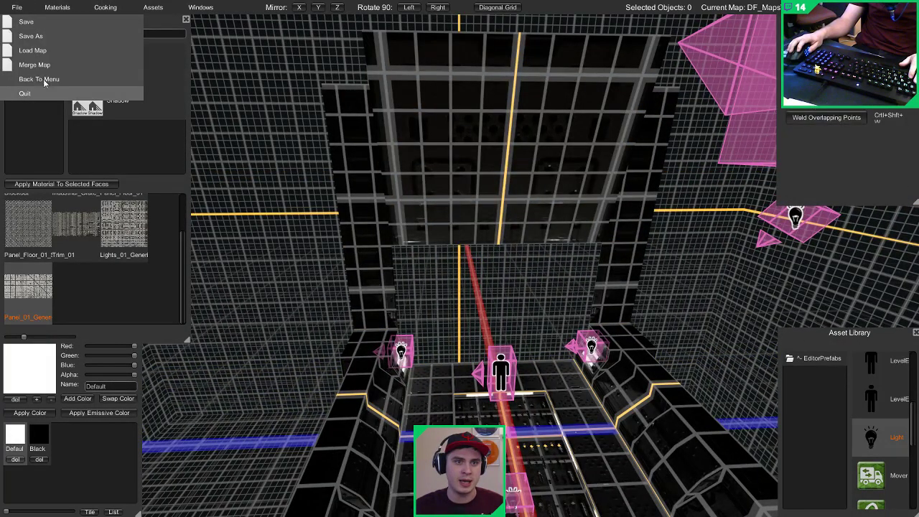
{"action": "left_click", "coordinate": [16, 6]}
{"action": "left_click", "coordinate": [17, 7]}
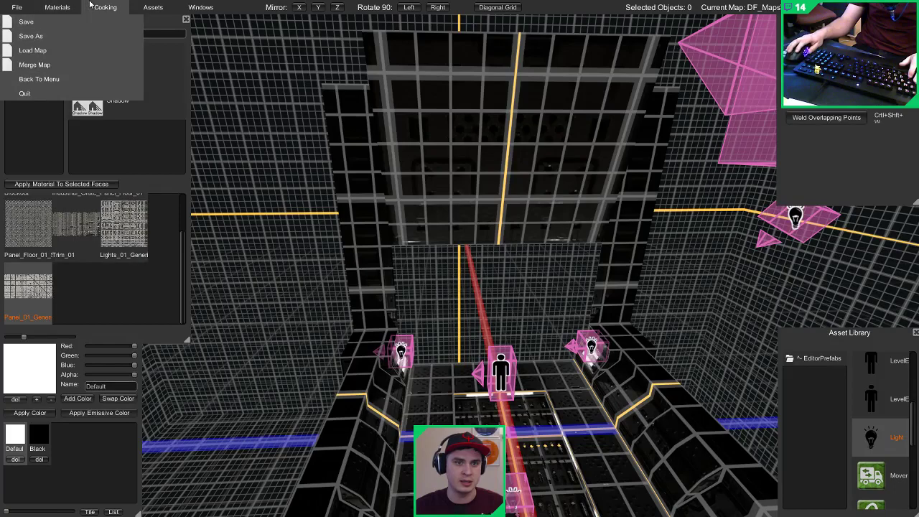
{"action": "left_click", "coordinate": [46, 66]}
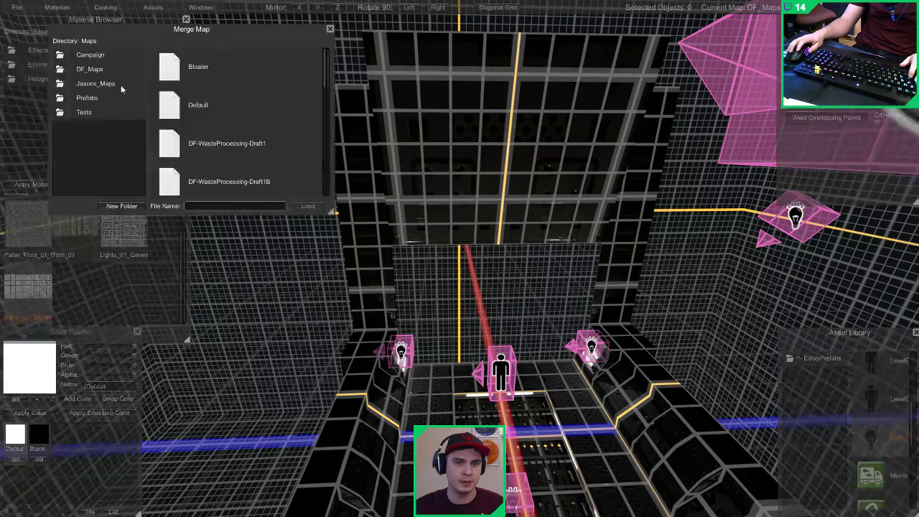
{"action": "double_click", "coordinate": [86, 98]}
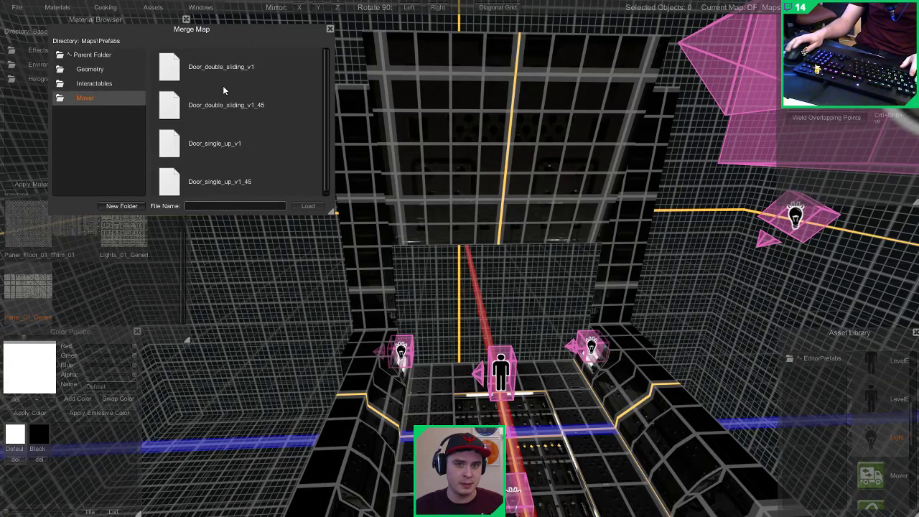
{"action": "left_click", "coordinate": [224, 147]}
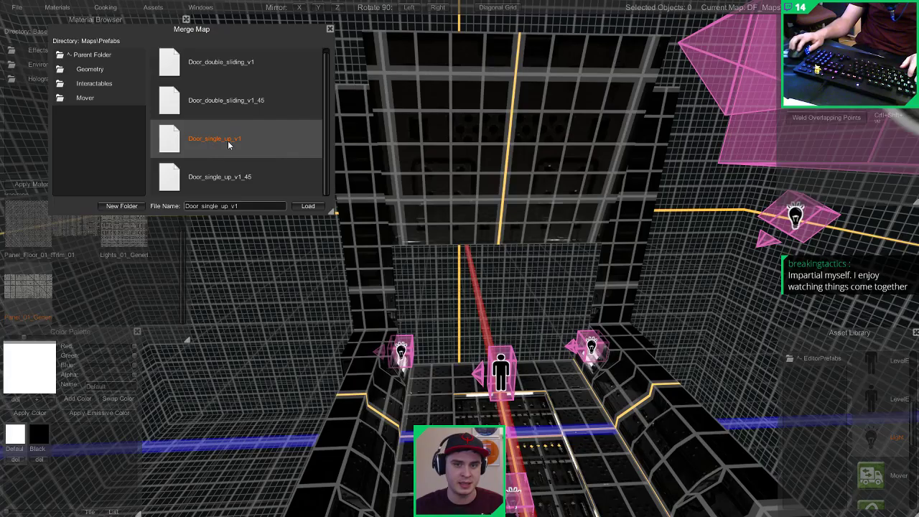
{"action": "double_click", "coordinate": [241, 150]}
Step: Move the merged door prefab along the walkway's axis into the opening beneath the slanted header
{"action": "right_click_drag", "start_coordinate": [439, 250], "coordinate": [560, 289]}
{"action": "left_click_drag", "start_coordinate": [561, 283], "coordinate": [370, 228]}
{"action": "key", "text": "w"}
{"action": "right_click_drag", "start_coordinate": [371, 228], "coordinate": [371, 231]}
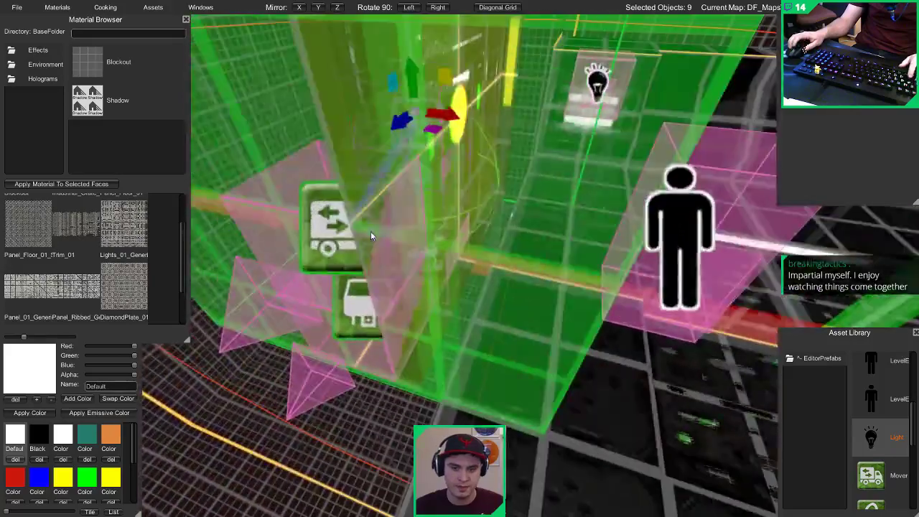
{"action": "key", "text": "bracketleft"}
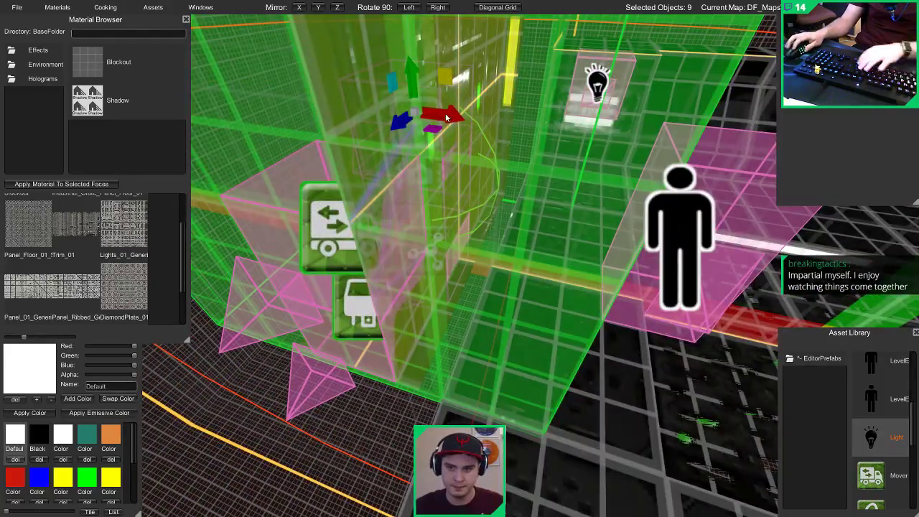
{"action": "key", "text": "bracketleft"}
{"action": "left_click_drag", "start_coordinate": [446, 117], "coordinate": [471, 123]}
{"action": "key", "text": "d"}
{"action": "right_click_drag", "start_coordinate": [472, 123], "coordinate": [329, 112]}
{"action": "key", "text": "s"}
{"action": "key", "text": "Escape"}
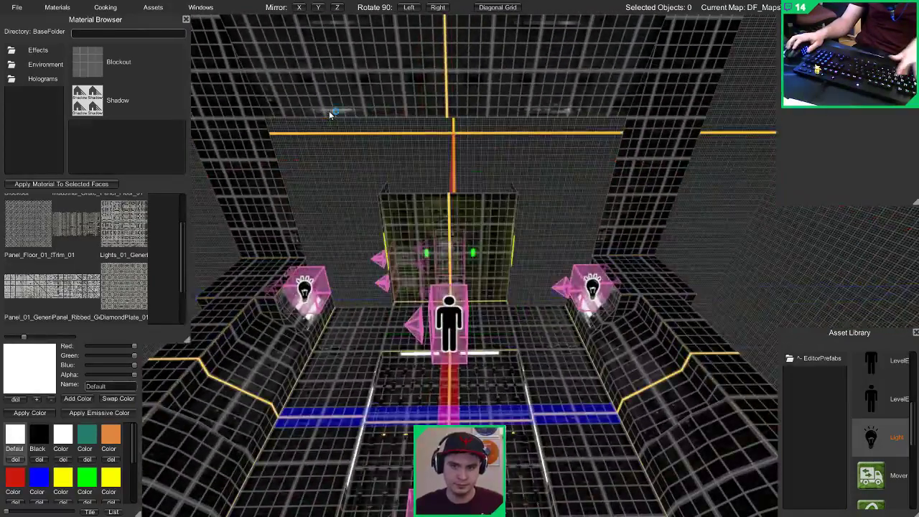
Step: Examine the door and slanted header in the lit preview from along the walkway
{"action": "key", "text": "Tab"}
{"action": "key", "text": "a"}
{"action": "right_click_drag", "start_coordinate": [380, 155], "coordinate": [437, 121]}
{"action": "key", "text": "d"}
{"action": "key", "text": "w"}
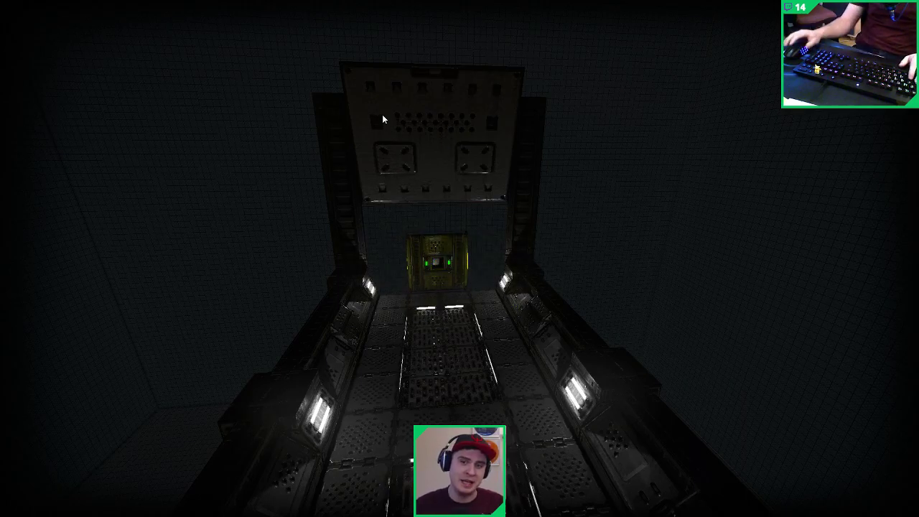
{"action": "right_click_drag", "start_coordinate": [382, 115], "coordinate": [402, 209]}
{"action": "key", "text": "Tab"}
{"action": "key", "text": "w"}
{"action": "key", "text": "s"}
{"action": "key", "text": "w"}
{"action": "key", "text": "a"}
Step: Extrude the slanted header's bottom edge straight down to form a vertical face just above the door
{"action": "key", "text": "Tab"}
{"action": "left_click", "coordinate": [431, 208]}
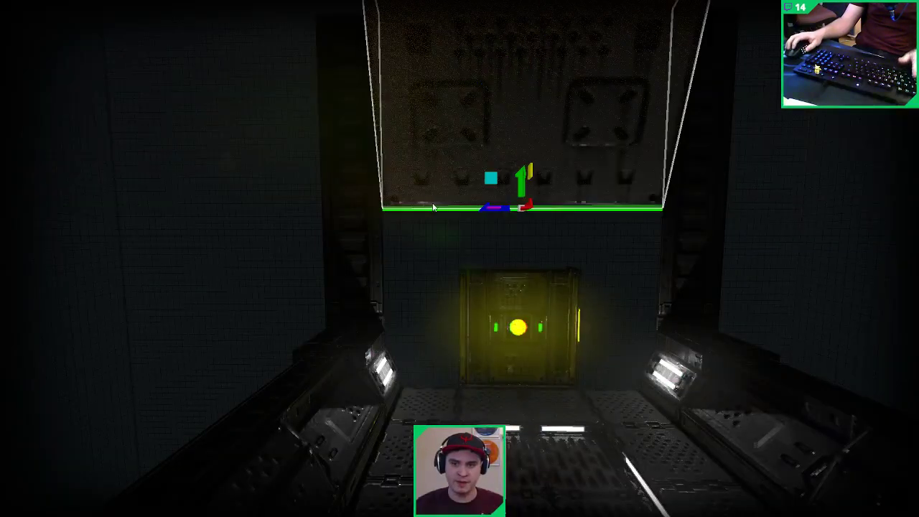
{"action": "left_click_drag", "start_coordinate": [521, 182], "coordinate": [523, 243], "text": "shift"}
{"action": "key", "text": "w"}
{"action": "key", "text": "d"}
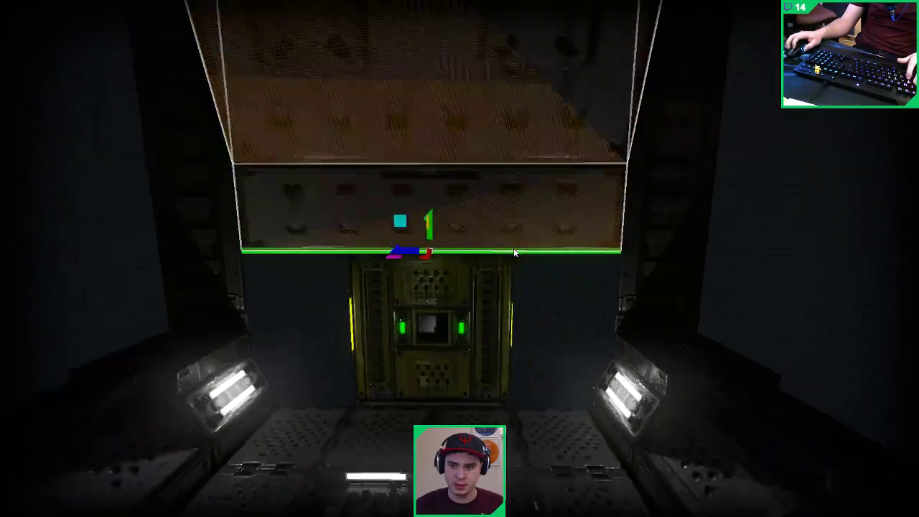
Step: Detach the vertical face above the door as a separate object and divide it with vertical cuts near the door's sides
{"action": "left_click", "coordinate": [553, 229]}
{"action": "key", "text": "s"}
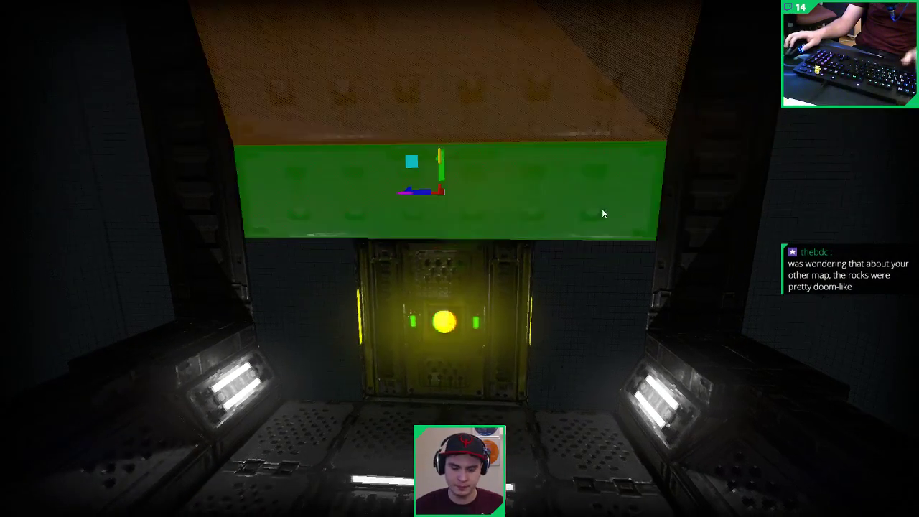
{"action": "key", "text": "Tab"}
{"action": "left_click", "coordinate": [652, 196]}
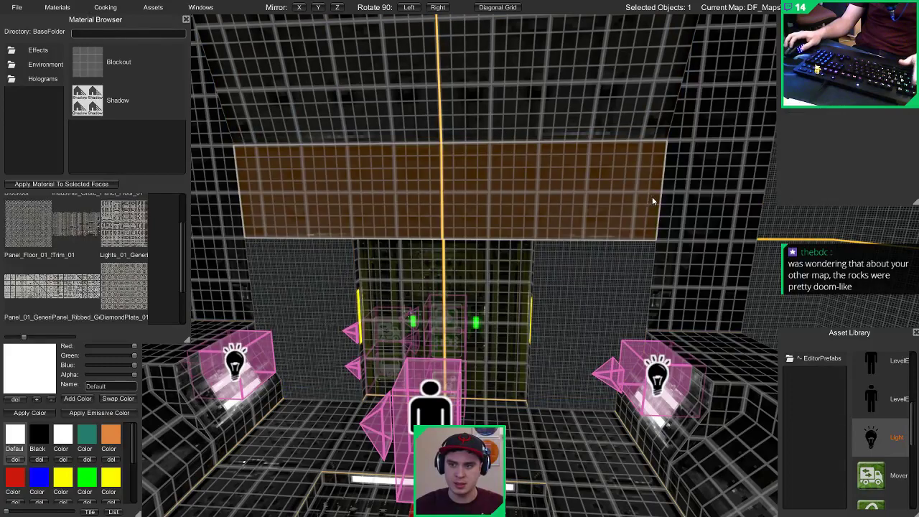
{"action": "mouse_move", "coordinate": [630, 195]}
{"action": "left_mouse_down"}
{"action": "mouse_move", "coordinate": [313, 188]}
{"action": "mouse_move", "coordinate": [645, 194]}
{"action": "left_mouse_up"}
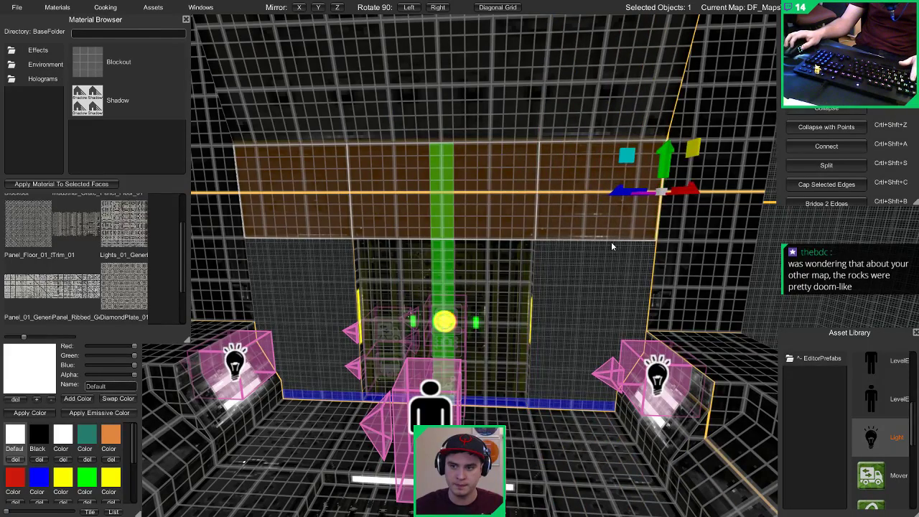
Step: Extrude the two outer bottom edges of the divided face down to the floor to form walls beside the door
{"action": "left_click", "coordinate": [334, 239]}
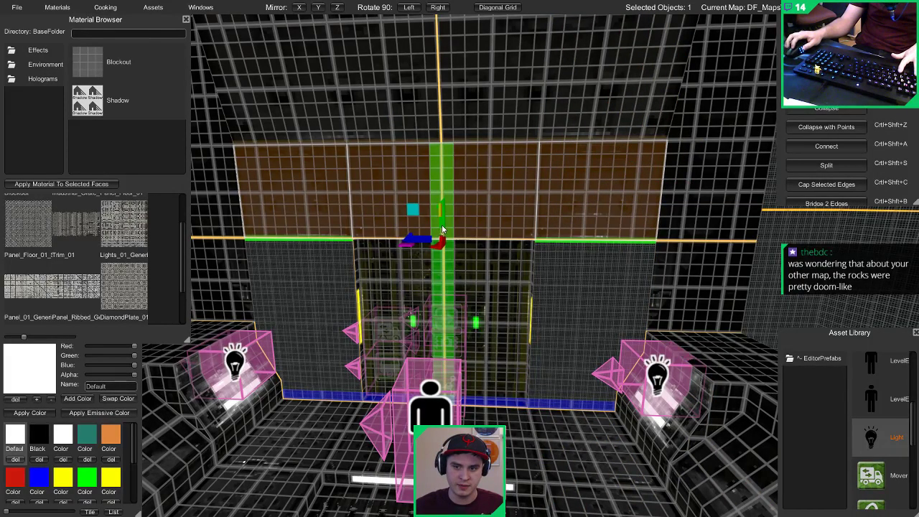
{"action": "left_click_drag", "start_coordinate": [445, 225], "coordinate": [453, 356]}
{"action": "key", "text": "s"}
{"action": "right_click_drag", "start_coordinate": [453, 356], "coordinate": [452, 290]}
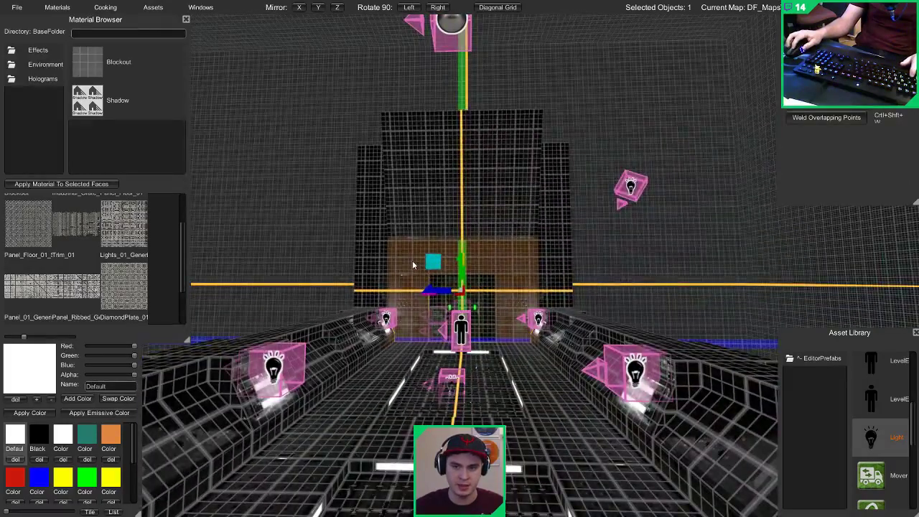
Step: Select the door prefab's parts without the surrounding walls and move them back behind the new wall faces
{"action": "left_click_drag", "start_coordinate": [405, 260], "coordinate": [505, 348]}
{"action": "mouse_move", "coordinate": [505, 347]}
{"action": "right_mouse_down"}
{"action": "mouse_move", "coordinate": [493, 375]}
{"action": "mouse_move", "coordinate": [518, 287]}
{"action": "right_mouse_up"}
{"action": "key", "text": "w"}
{"action": "key", "text": "s"}
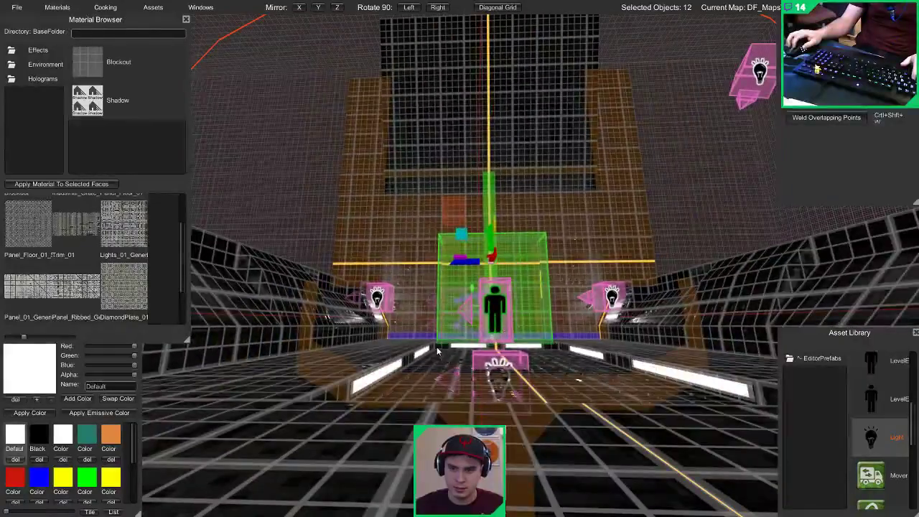
{"action": "left_click", "coordinate": [524, 273]}
{"action": "left_click_drag", "start_coordinate": [524, 271], "coordinate": [540, 243]}
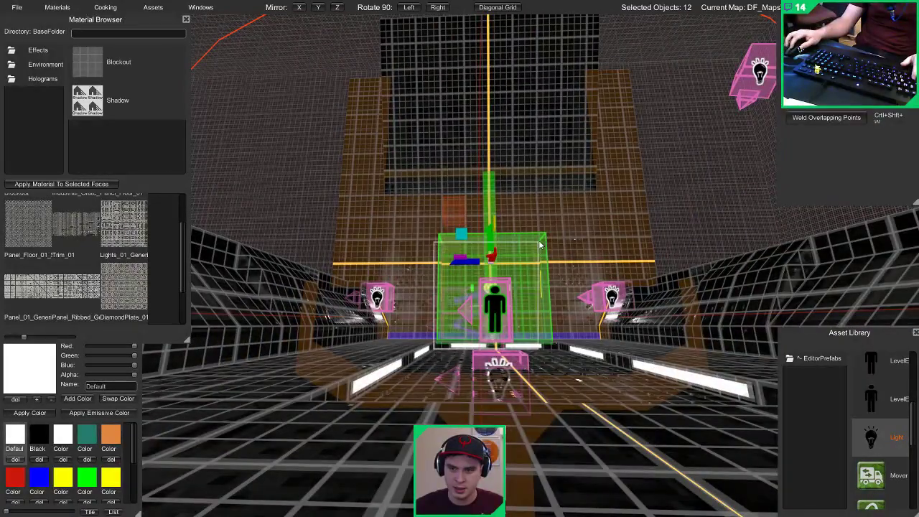
{"action": "left_click", "coordinate": [587, 221], "text": "ctrl"}
{"action": "left_click", "coordinate": [620, 228], "text": "ctrl"}
{"action": "key", "text": "w"}
{"action": "right_click_drag", "start_coordinate": [588, 166], "coordinate": [780, 259]}
{"action": "key", "text": "w"}
{"action": "key", "text": "s"}
{"action": "left_click_drag", "start_coordinate": [467, 274], "coordinate": [433, 270]}
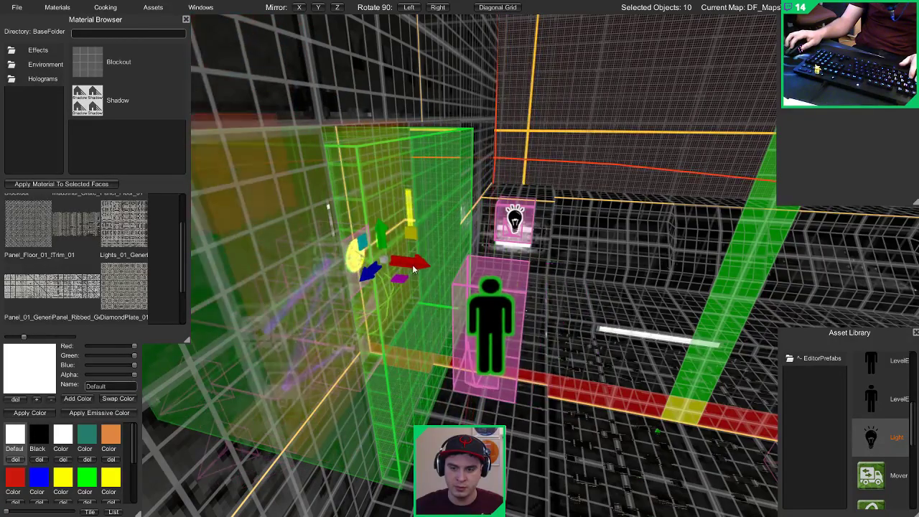
{"action": "right_click_drag", "start_coordinate": [424, 269], "coordinate": [278, 210]}
{"action": "key", "text": "Escape"}
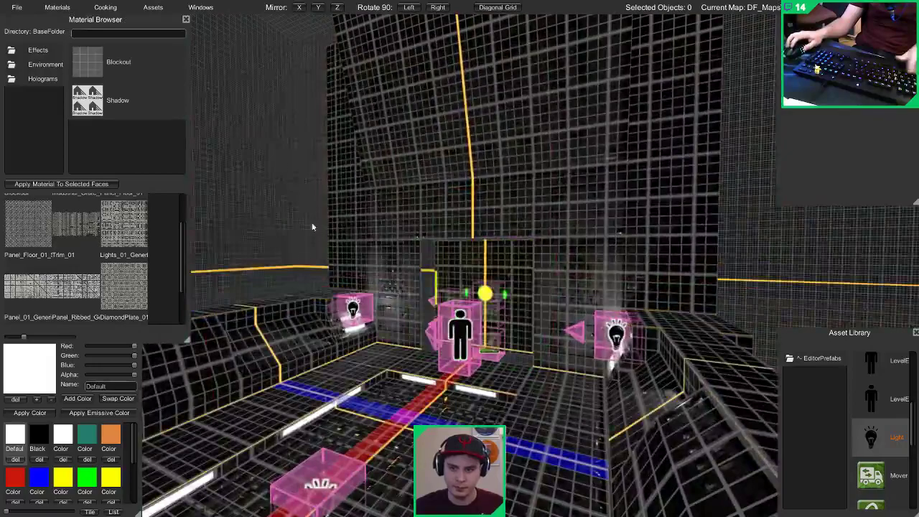
Step: Detach the two wall faces on either side of the door from the face above it
{"action": "key", "text": "g"}
{"action": "key", "text": "w"}
{"action": "right_click_drag", "start_coordinate": [414, 271], "coordinate": [392, 276]}
{"action": "key", "text": "g"}
{"action": "left_click", "coordinate": [394, 247]}
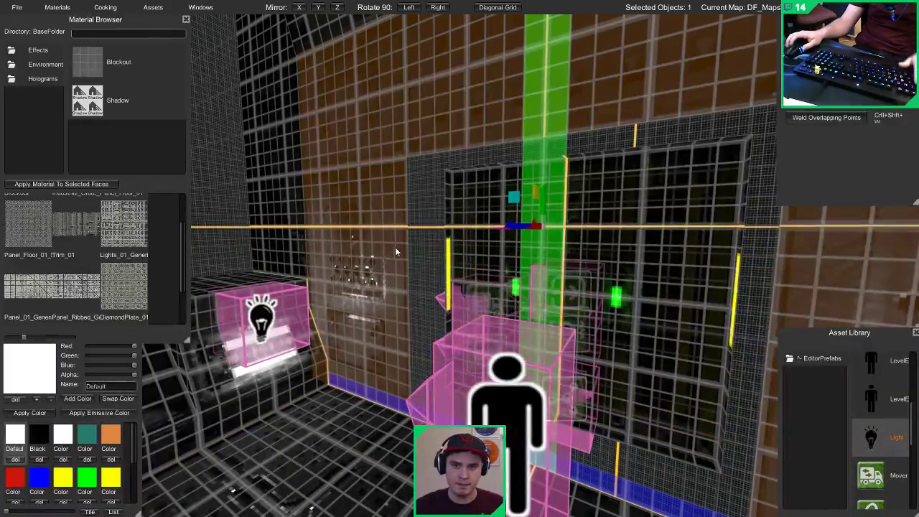
{"action": "key", "text": "Tab"}
{"action": "left_click", "coordinate": [397, 243]}
{"action": "right_click_drag", "start_coordinate": [398, 242], "coordinate": [664, 266]}
{"action": "left_click", "coordinate": [665, 270], "text": "shift"}
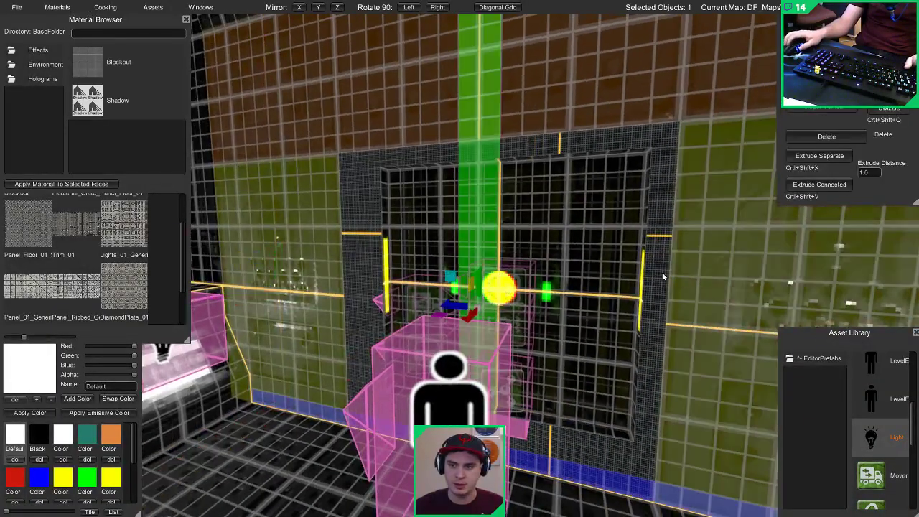
{"action": "key", "text": "ctrl+shift+d"}
Step: Push the inner vertical edges of both side walls back to meet the door frame, angling the walls inward
{"action": "key", "text": "2"}
{"action": "left_click", "coordinate": [345, 279]}
{"action": "left_click", "coordinate": [663, 345], "text": "shift"}
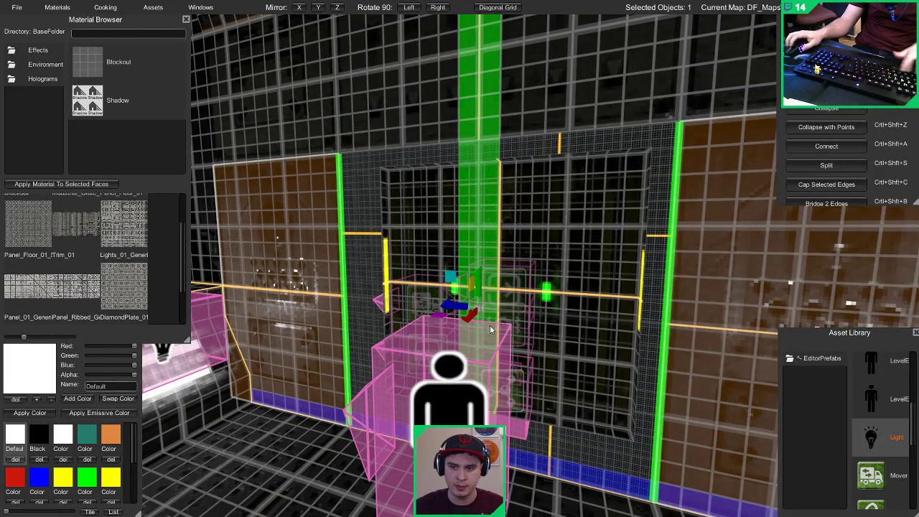
{"action": "left_click_drag", "start_coordinate": [470, 321], "coordinate": [483, 302]}
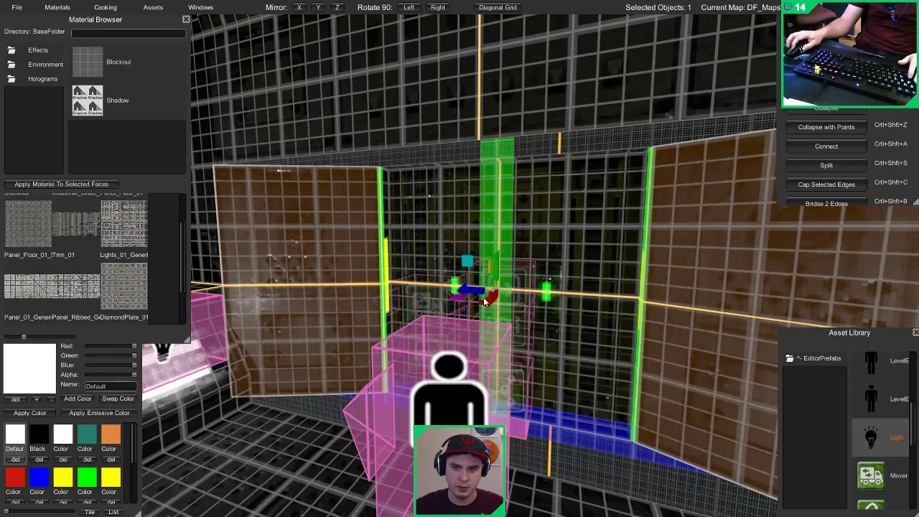
Step: Pull the outer vertical edges of both angled walls inward and extrude them outward to form straight wall strips beside the doorway
{"action": "left_click", "coordinate": [231, 253]}
{"action": "right_click_drag", "start_coordinate": [235, 253], "coordinate": [236, 292]}
{"action": "left_click_drag", "start_coordinate": [236, 293], "coordinate": [298, 300]}
{"action": "key", "text": "d"}
{"action": "left_click", "coordinate": [616, 260]}
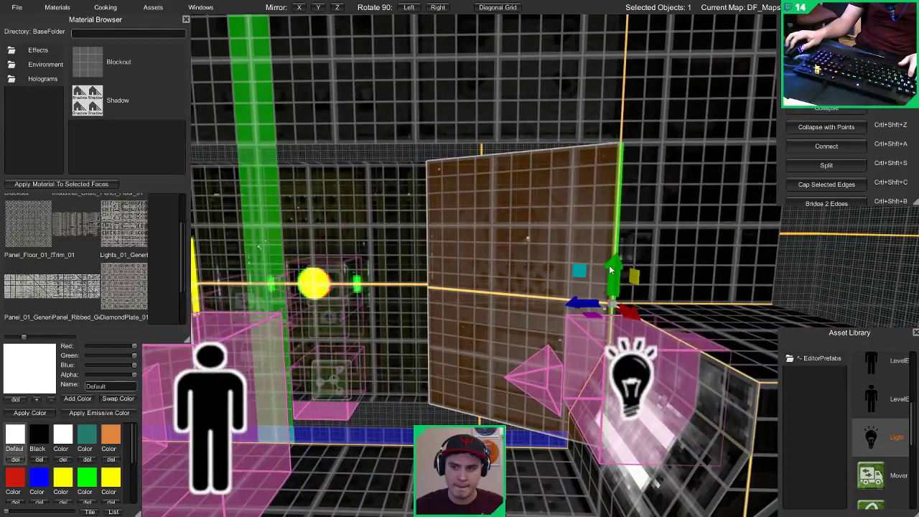
{"action": "key", "text": "]"}
{"action": "mouse_move", "coordinate": [582, 303]}
{"action": "left_mouse_down"}
{"action": "mouse_move", "coordinate": [504, 305]}
{"action": "mouse_move", "coordinate": [576, 301]}
{"action": "left_mouse_up"}
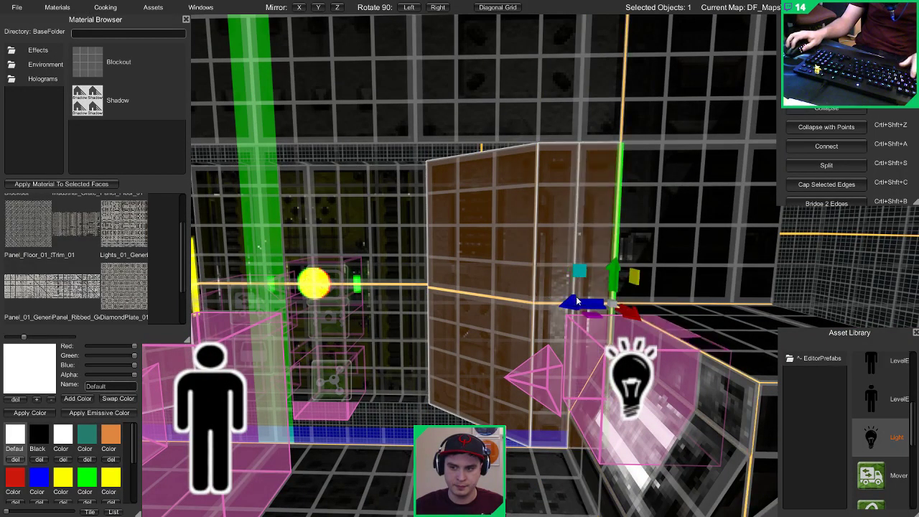
{"action": "key", "text": "a"}
{"action": "left_click", "coordinate": [446, 284]}
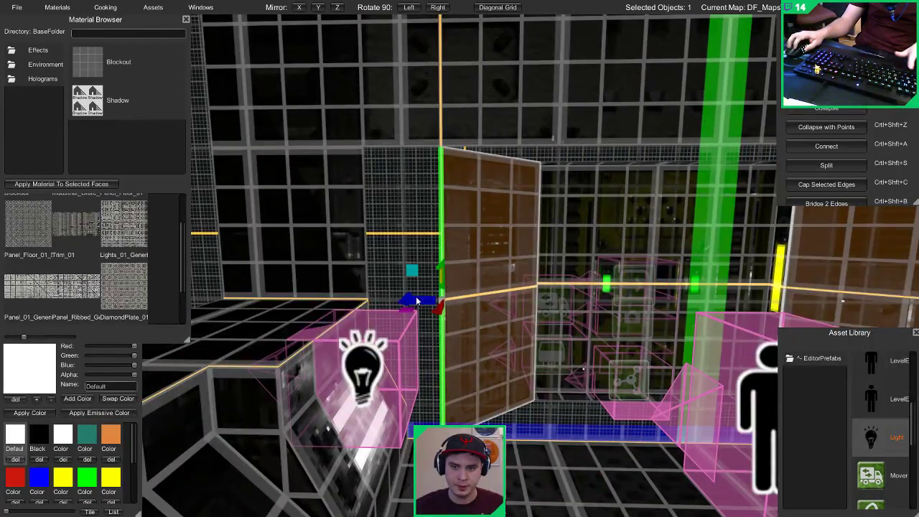
{"action": "left_click_drag", "start_coordinate": [416, 300], "coordinate": [350, 295]}
Step: Try to close the top of the door recess by pulling the angled walls' top edges across the opening
{"action": "left_click", "coordinate": [508, 161]}
{"action": "key", "text": "d"}
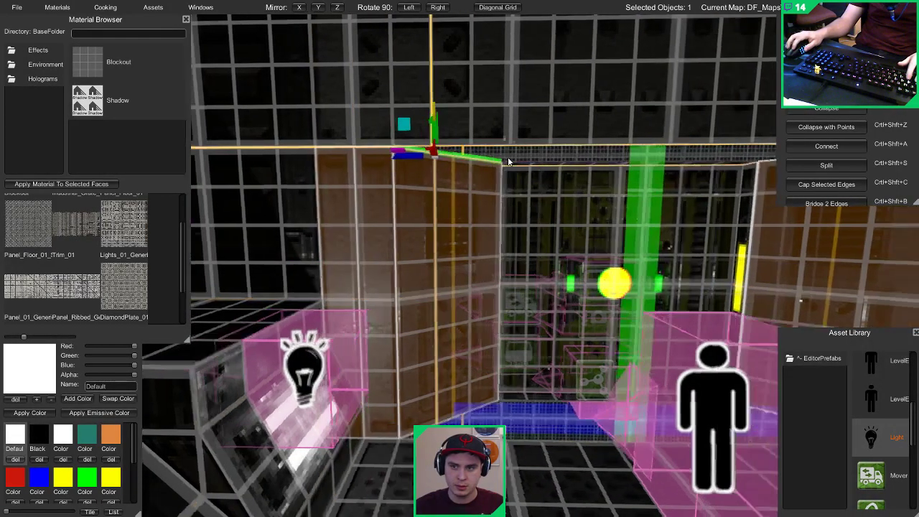
{"action": "key", "text": "d"}
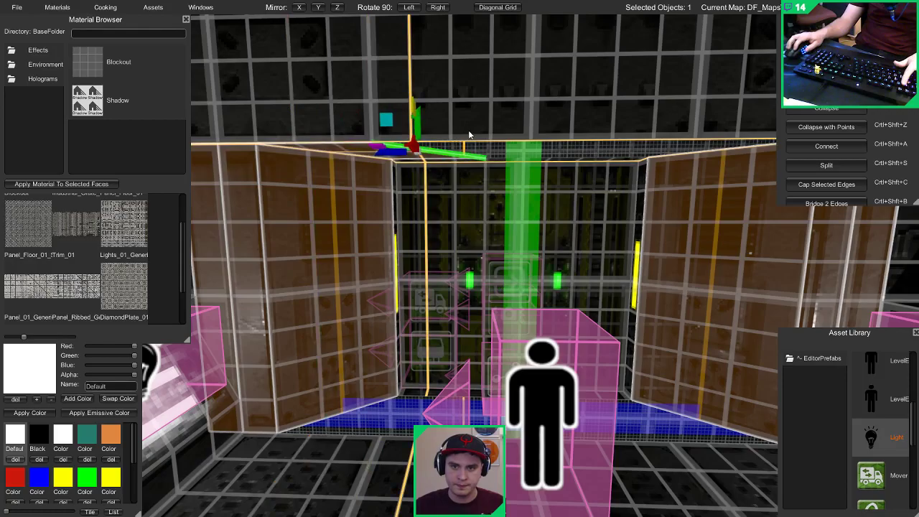
{"action": "left_click", "coordinate": [471, 136]}
{"action": "left_click", "coordinate": [492, 162]}
{"action": "left_click", "coordinate": [500, 175]}
{"action": "left_click", "coordinate": [707, 150]}
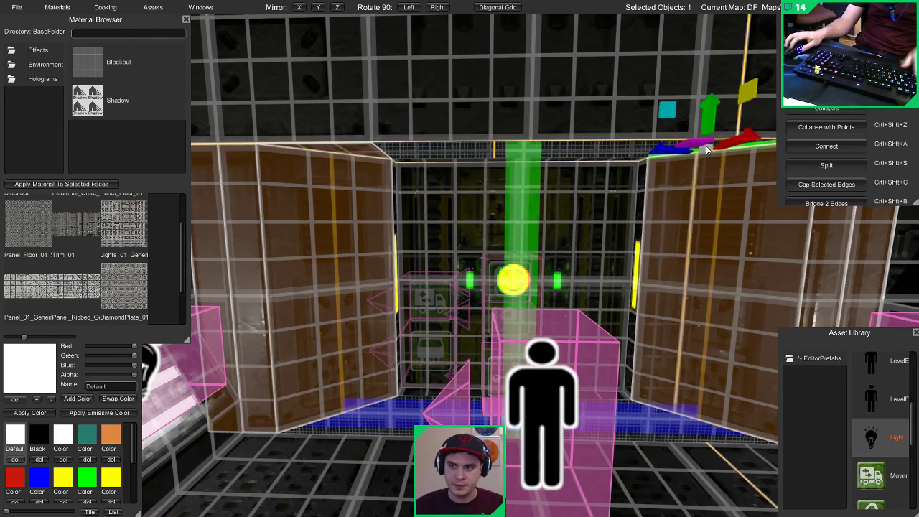
{"action": "left_click_drag", "start_coordinate": [660, 151], "coordinate": [565, 142]}
{"action": "key", "text": "d"}
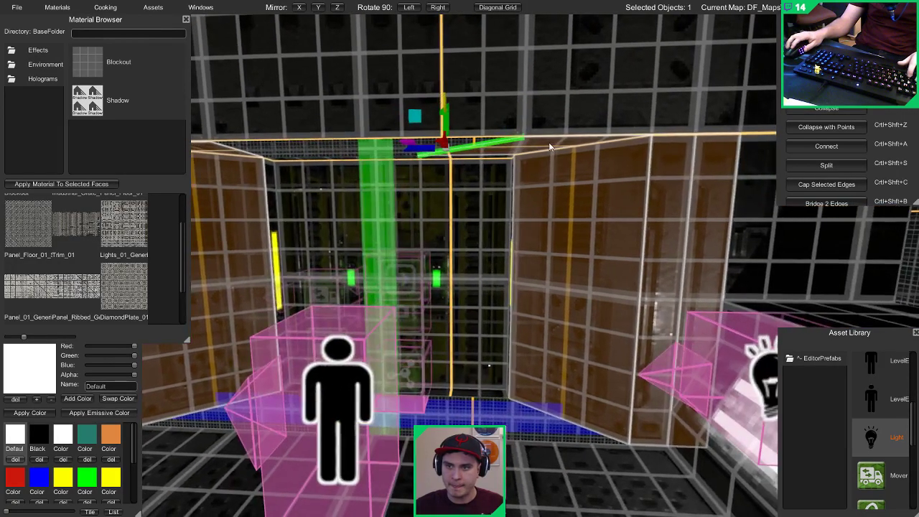
{"action": "left_click", "coordinate": [379, 139]}
{"action": "left_click", "coordinate": [414, 149]}
{"action": "key", "text": "Escape"}
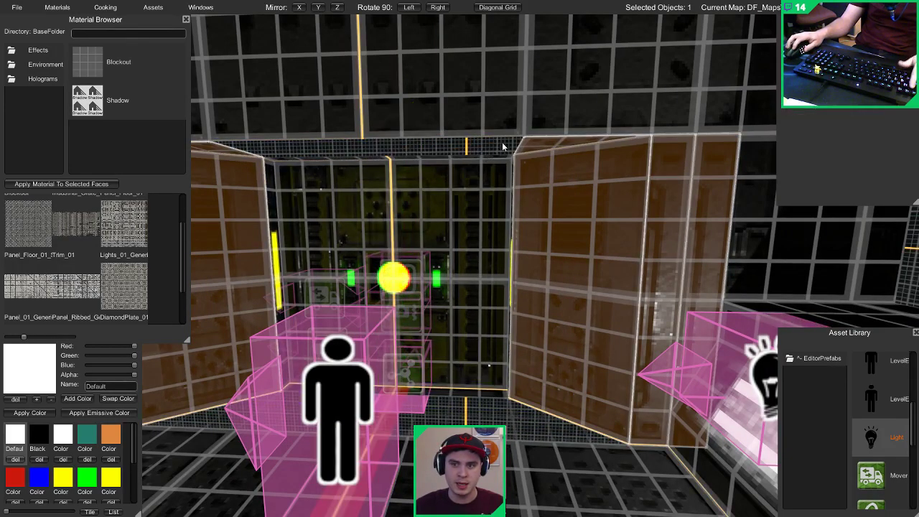
Step: Bridge the top edges of the two angled walls to form a ceiling over the door recess
{"action": "left_click", "coordinate": [513, 147]}
{"action": "left_click", "coordinate": [247, 149], "text": "shift"}
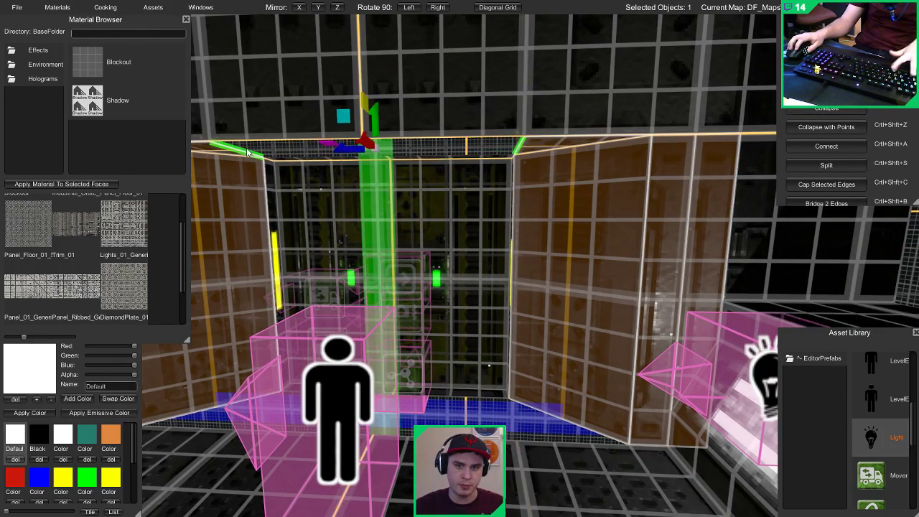
{"action": "key", "text": "ctrl+shift+b"}
{"action": "right_click_drag", "start_coordinate": [290, 201], "coordinate": [308, 222]}
{"action": "key", "text": "Escape"}
Step: Examine the doorway, angled walls and recess ceiling in the lit view, up close and from along the walkway
{"action": "key", "text": "Tab"}
{"action": "key", "text": "w"}
{"action": "right_click_drag", "start_coordinate": [326, 163], "coordinate": [347, 188]}
{"action": "key", "text": "s"}
{"action": "key", "text": "w"}
{"action": "key", "text": "d"}
{"action": "key", "text": "w"}
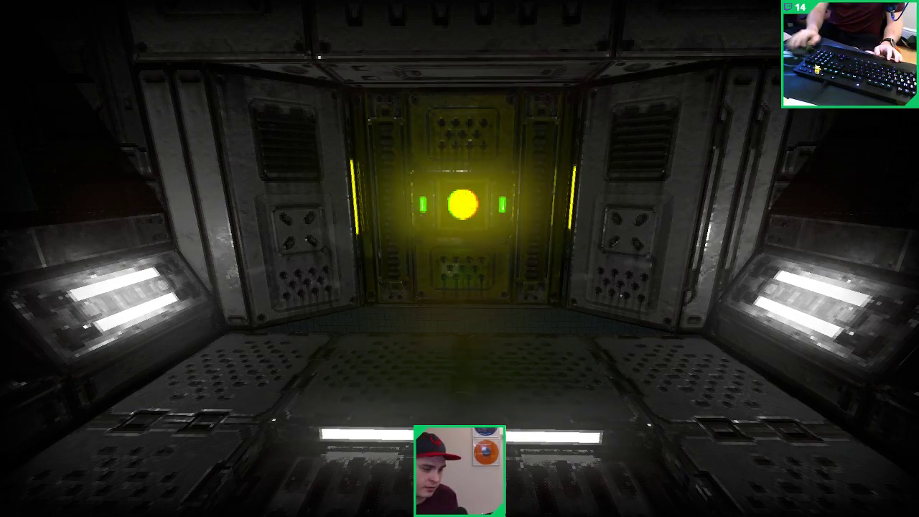
{"action": "key", "text": "s"}
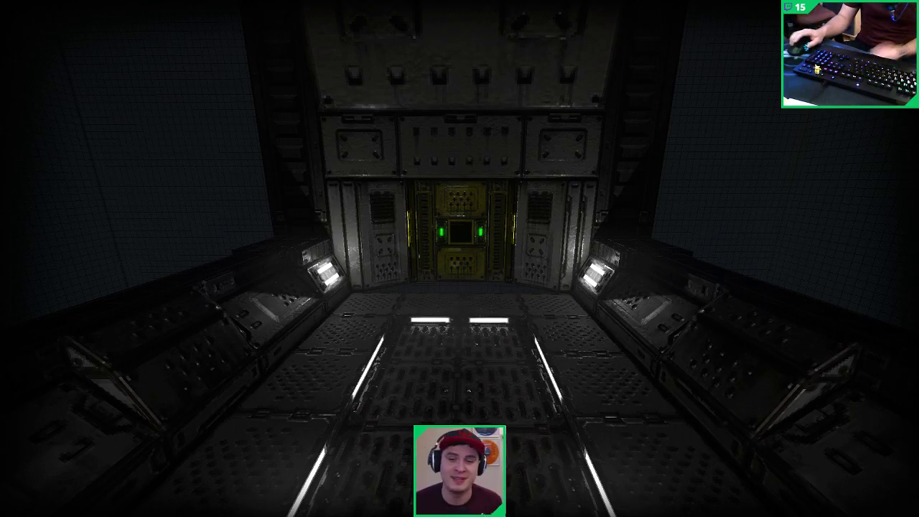
{"action": "key", "text": "w"}
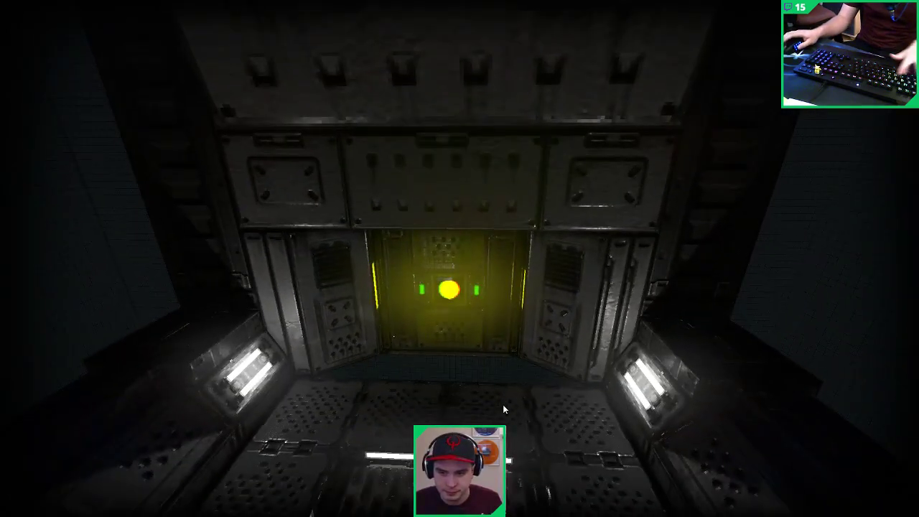
Step: Detach the outermost wall strip on each side of the doorway, raise the strips' bottom edges and weld their lower points
{"action": "key", "text": "Escape"}
{"action": "left_click", "coordinate": [265, 288]}
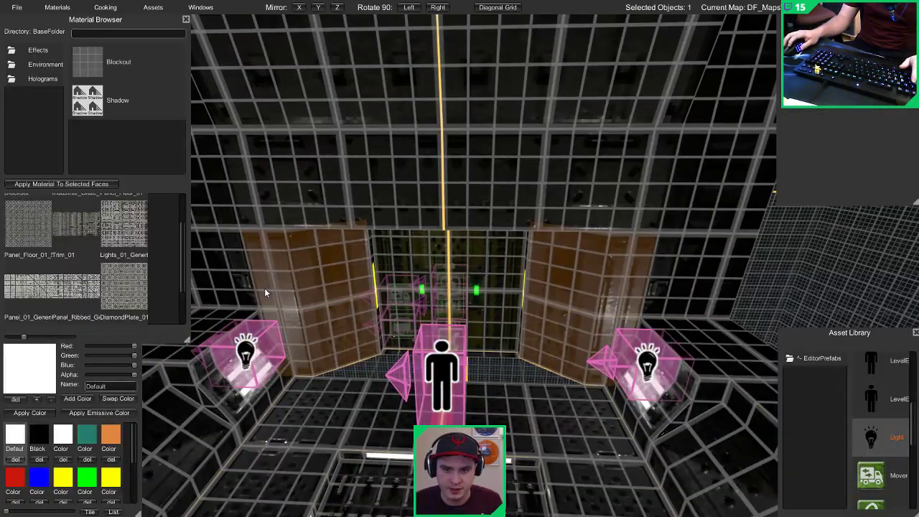
{"action": "left_click", "coordinate": [638, 290]}
{"action": "key", "text": "2"}
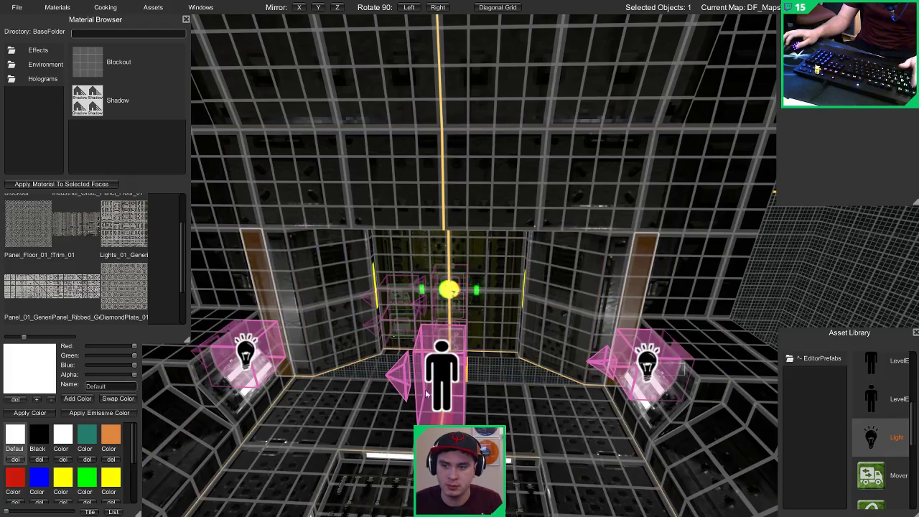
{"action": "left_click", "coordinate": [615, 385]}
{"action": "mouse_move", "coordinate": [439, 358]}
{"action": "left_mouse_down"}
{"action": "mouse_move", "coordinate": [436, 310]}
{"action": "mouse_move", "coordinate": [446, 342]}
{"action": "left_mouse_up"}
{"action": "key", "text": "1"}
{"action": "left_click_drag", "start_coordinate": [219, 322], "coordinate": [667, 379]}
{"action": "key", "text": "ctrl+shift+w"}
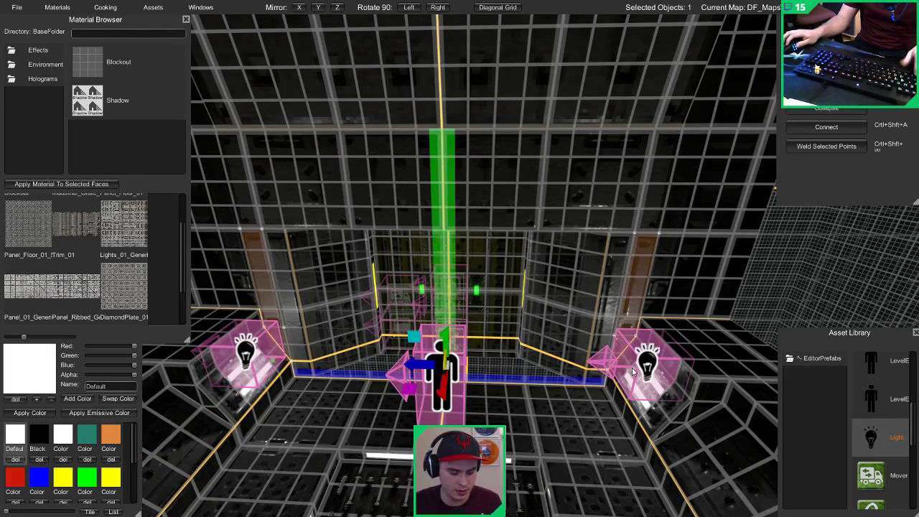
{"action": "key", "text": "3"}
{"action": "key", "text": "Escape"}
Step: Examine in the lit view how the outer wall strips meet the lit side housings and the floor
{"action": "key", "text": "w"}
{"action": "right_click_drag", "start_coordinate": [296, 352], "coordinate": [331, 312]}
{"action": "key", "text": "Tab"}
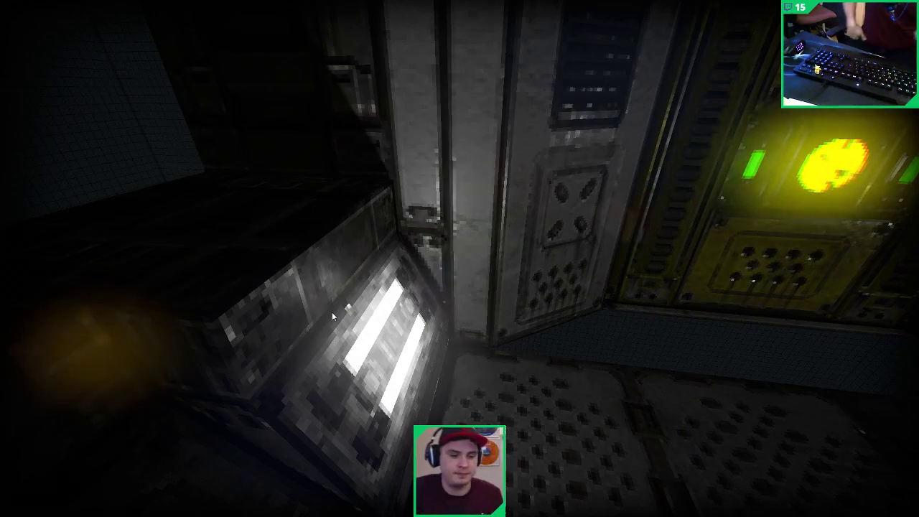
{"action": "key", "text": "s"}
{"action": "right_click_drag", "start_coordinate": [412, 292], "coordinate": [454, 174]}
{"action": "key", "text": "w"}
{"action": "key", "text": "Tab"}
{"action": "key", "text": "s"}
{"action": "key", "text": "w"}
{"action": "key", "text": "a"}
{"action": "key", "text": "s"}
{"action": "key", "text": "w"}
Step: Pull the right outer edge of the door header inward to line up with the inner edge of the outer wall strip
{"action": "left_click", "coordinate": [444, 191]}
{"action": "left_click", "coordinate": [453, 173], "text": "shift"}
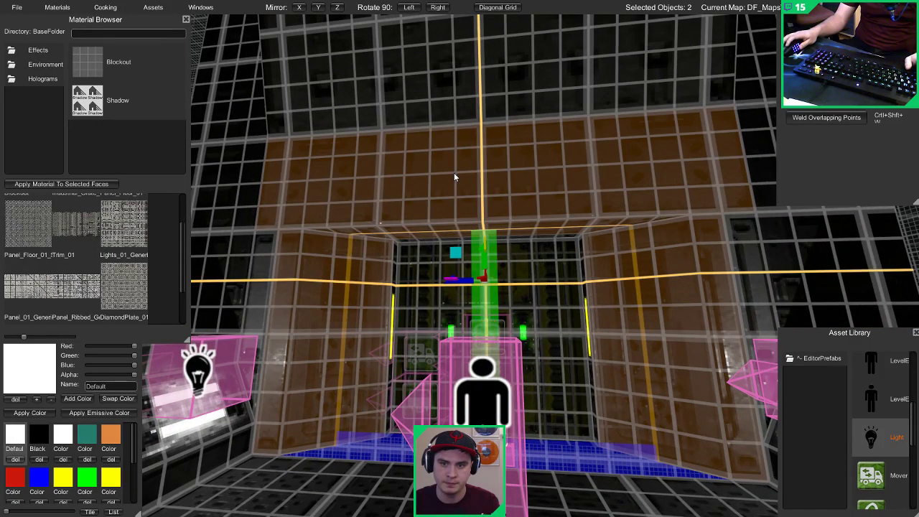
{"action": "key", "text": "2"}
{"action": "left_click", "coordinate": [263, 182]}
{"action": "left_click", "coordinate": [744, 178], "text": "shift"}
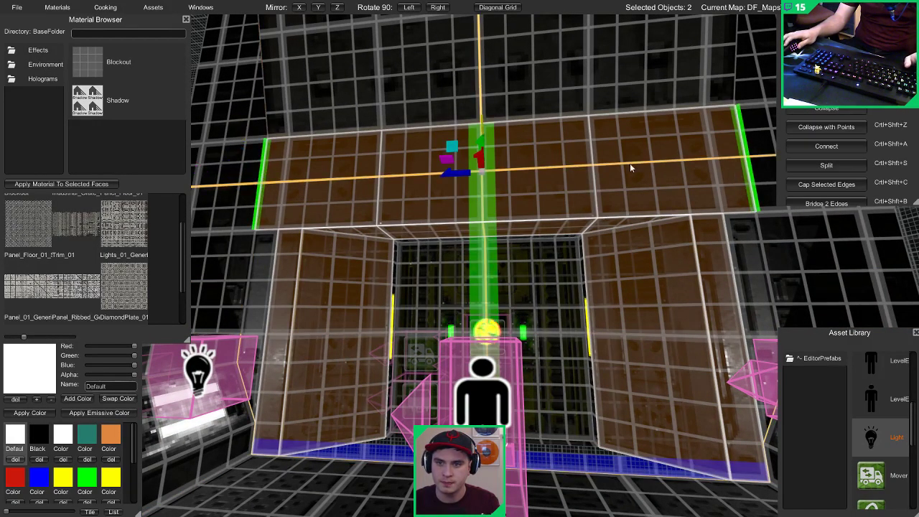
{"action": "left_click", "coordinate": [744, 182]}
{"action": "left_click_drag", "start_coordinate": [692, 167], "coordinate": [666, 169]}
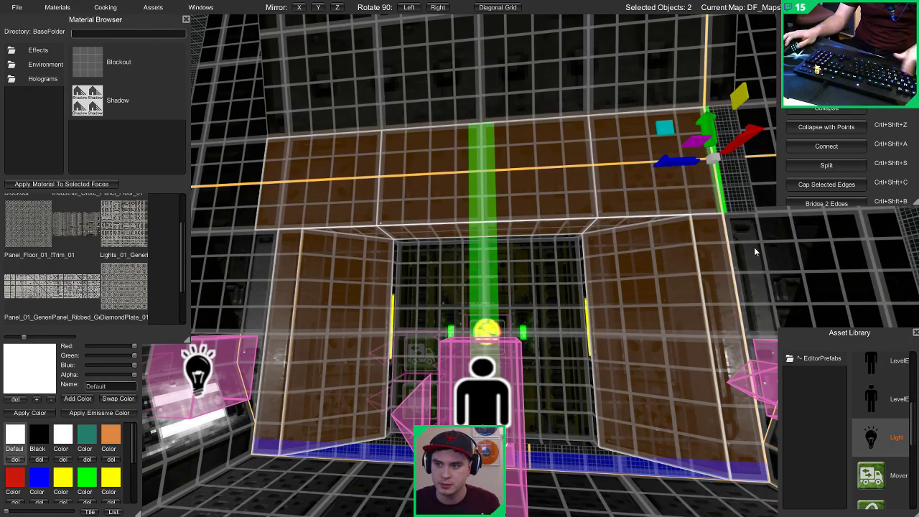
Step: Raise the top edges of both outer wall strips to the upper edge of the header
{"action": "left_click", "coordinate": [745, 243]}
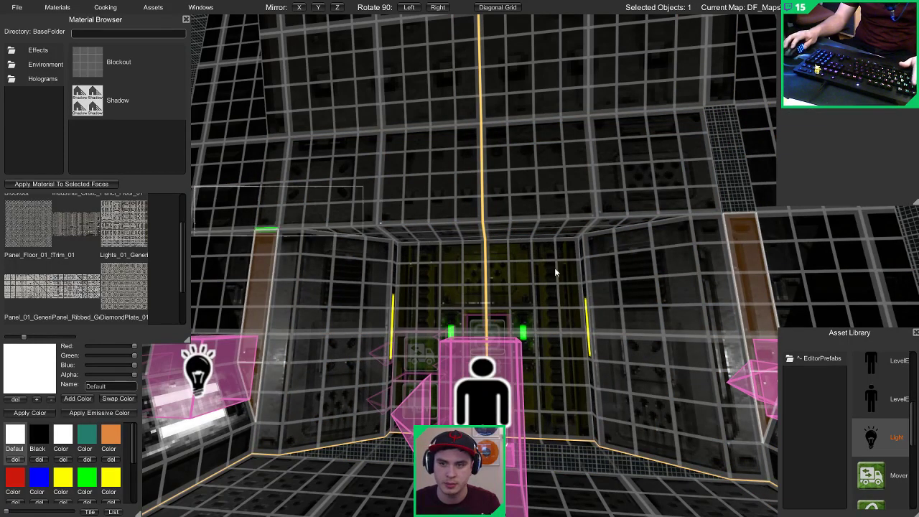
{"action": "left_click", "coordinate": [503, 204]}
{"action": "left_click_drag", "start_coordinate": [484, 185], "coordinate": [500, 104]}
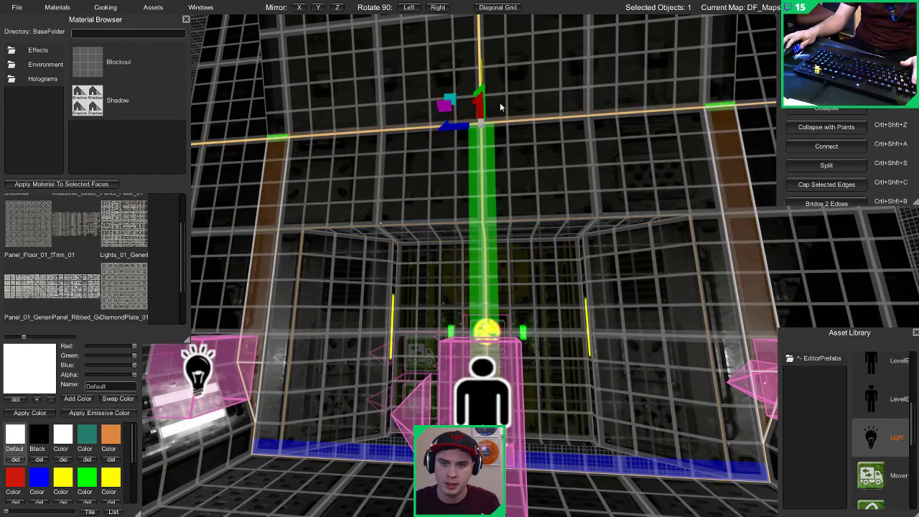
Step: Align the header's left outer edge with its wall strip and add a narrow vertical division at each end of the header
{"action": "left_click", "coordinate": [416, 171]}
{"action": "left_click", "coordinate": [267, 176]}
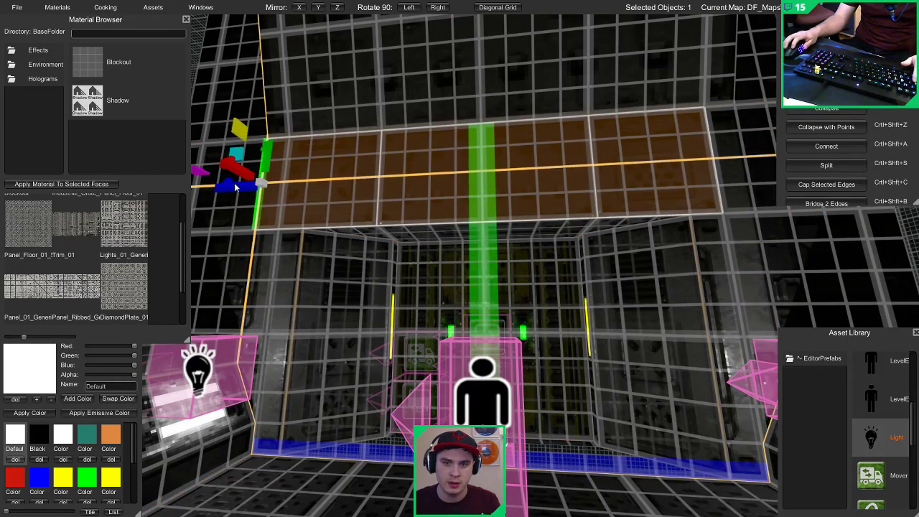
{"action": "left_click_drag", "start_coordinate": [234, 188], "coordinate": [247, 182]}
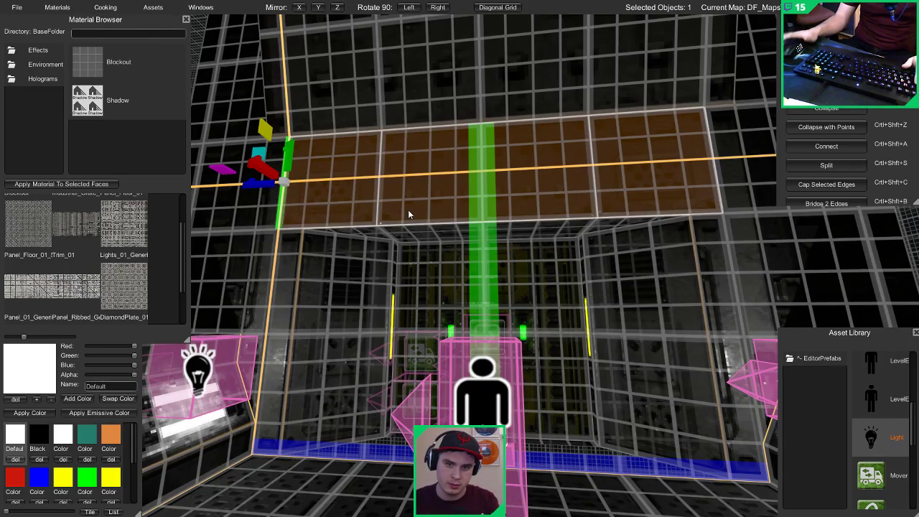
{"action": "left_click_drag", "start_coordinate": [250, 187], "coordinate": [266, 189]}
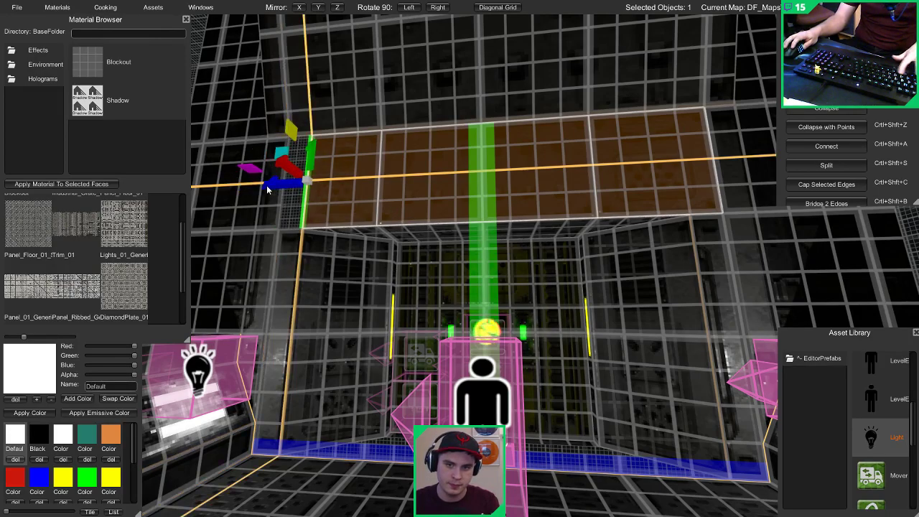
{"action": "key", "text": "ctrl+z"}
{"action": "left_click", "coordinate": [714, 180]}
{"action": "left_click_drag", "start_coordinate": [689, 168], "coordinate": [662, 167]}
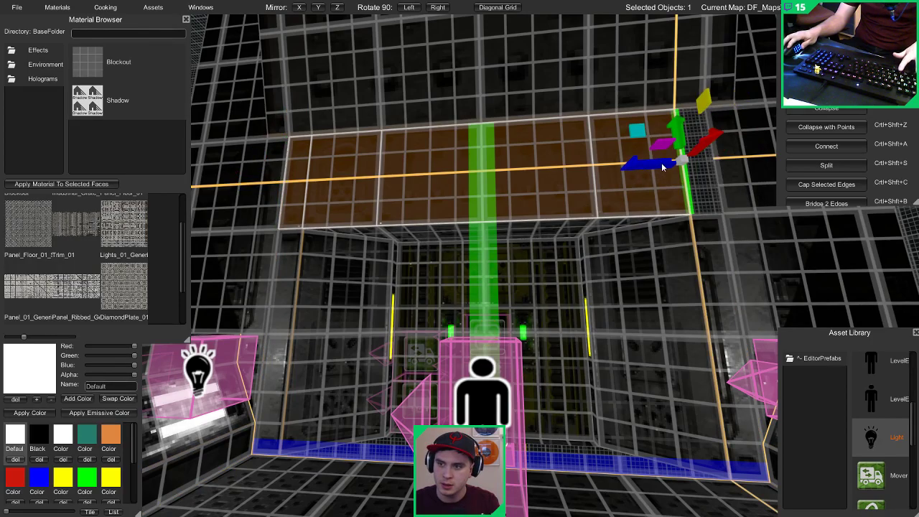
{"action": "key", "text": "ctrl+z"}
{"action": "right_click_drag", "start_coordinate": [578, 207], "coordinate": [589, 186]}
{"action": "key", "text": "1"}
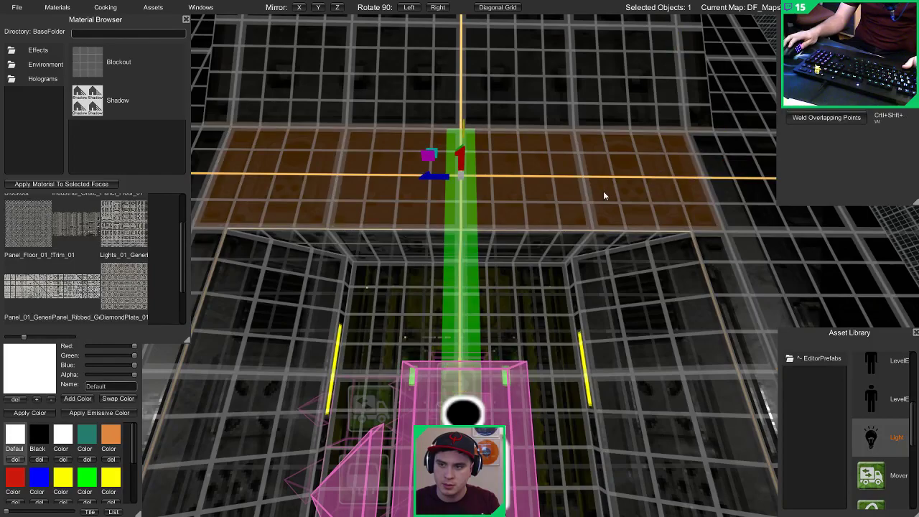
{"action": "key", "text": "2"}
{"action": "left_click", "coordinate": [574, 131]}
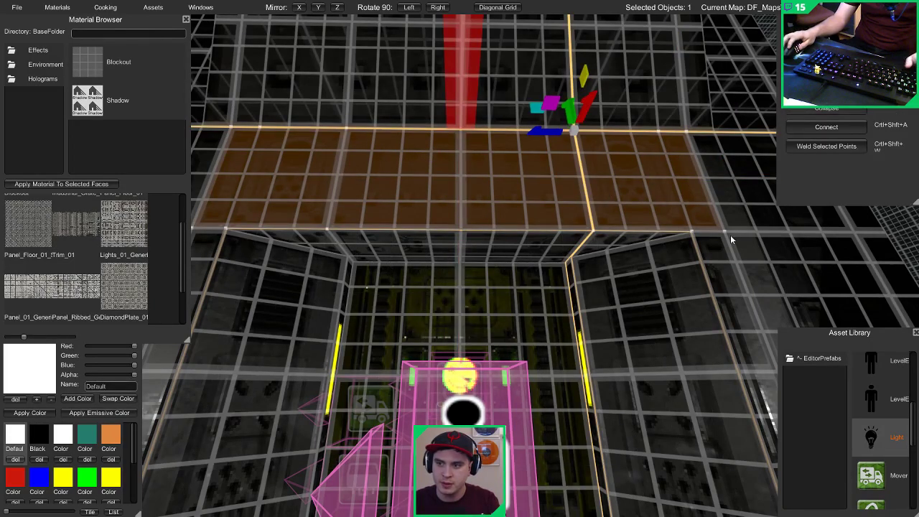
{"action": "left_click", "coordinate": [724, 230], "text": "shift"}
{"action": "key", "text": "ctrl+shift+a"}
{"action": "key", "text": "ctrl+z"}
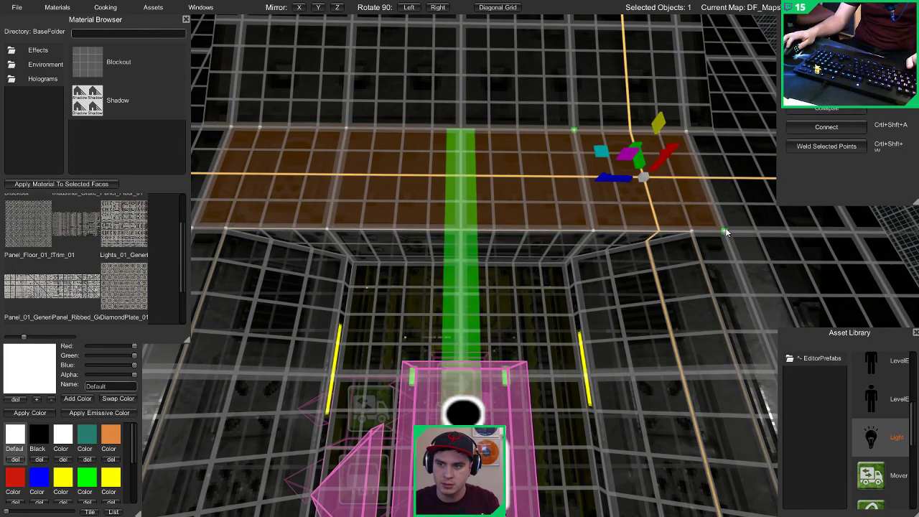
{"action": "key", "text": "Escape"}
Step: Connect the upper point of each inner header seam diagonally to the lower point of the narrow division near the header's end
{"action": "left_click", "coordinate": [648, 194]}
{"action": "key", "text": "2"}
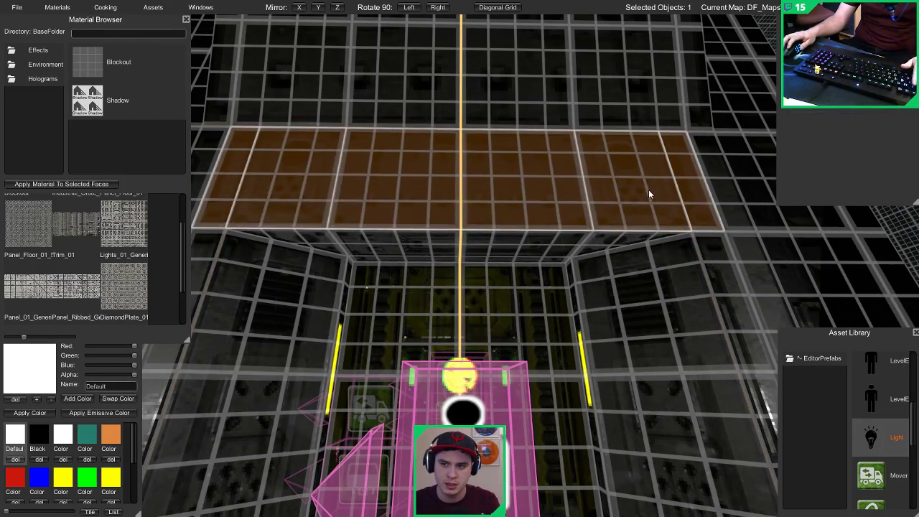
{"action": "key", "text": "1"}
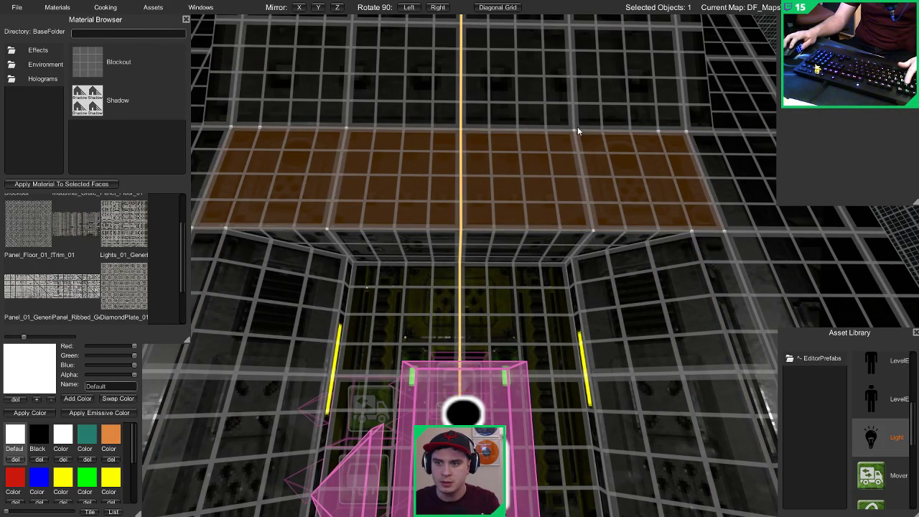
{"action": "left_click", "coordinate": [574, 131]}
{"action": "left_click", "coordinate": [690, 232], "text": "shift"}
{"action": "key", "text": "ctrl+shift+a"}
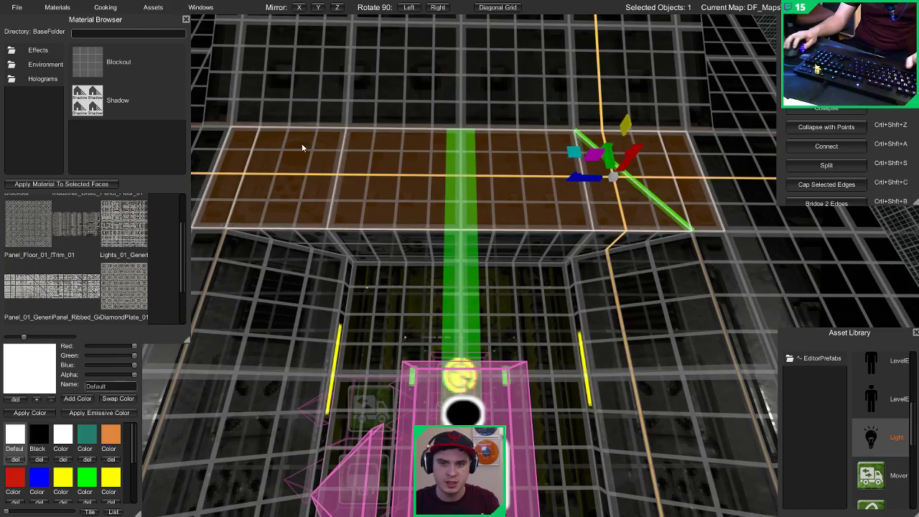
{"action": "key", "text": "1"}
{"action": "left_click", "coordinate": [343, 131]}
{"action": "left_click", "coordinate": [231, 227], "text": "shift"}
{"action": "key", "text": "ctrl+shift+a"}
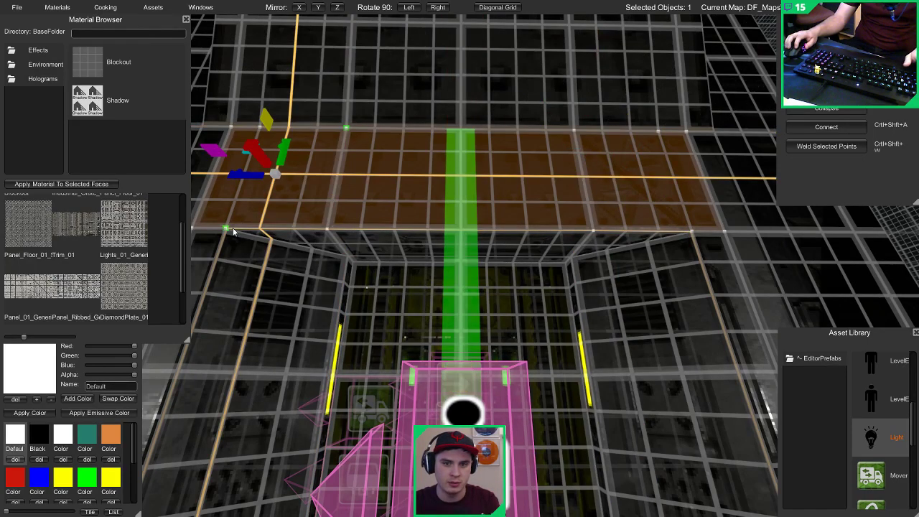
Step: Merge the header with the doorway walls and raise the header's middle lower edge to slope the recess ceiling upward
{"action": "key", "text": "4"}
{"action": "left_click", "coordinate": [338, 238], "text": "shift"}
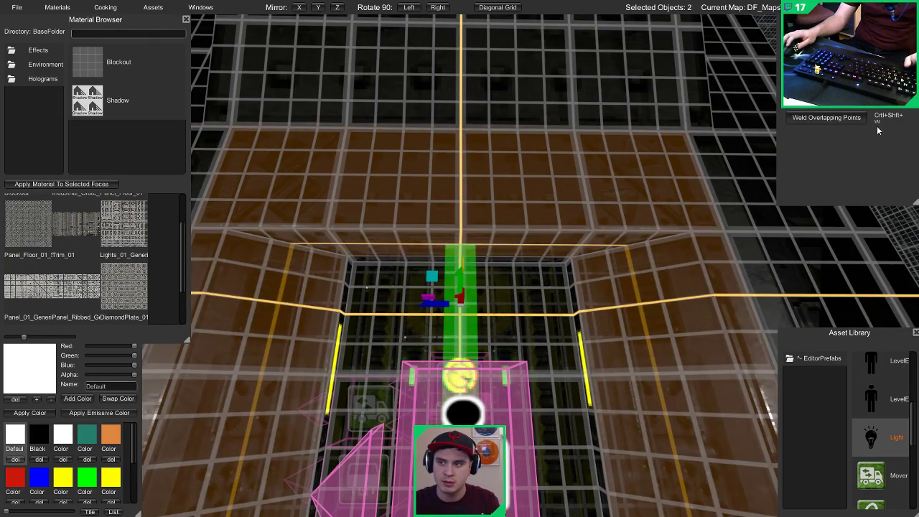
{"action": "key", "text": "2"}
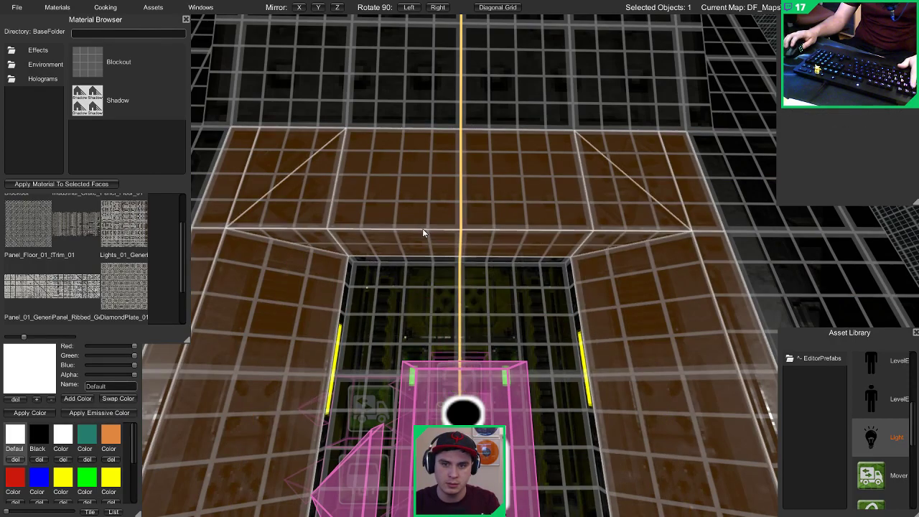
{"action": "left_click", "coordinate": [423, 228]}
{"action": "left_click_drag", "start_coordinate": [462, 206], "coordinate": [461, 152]}
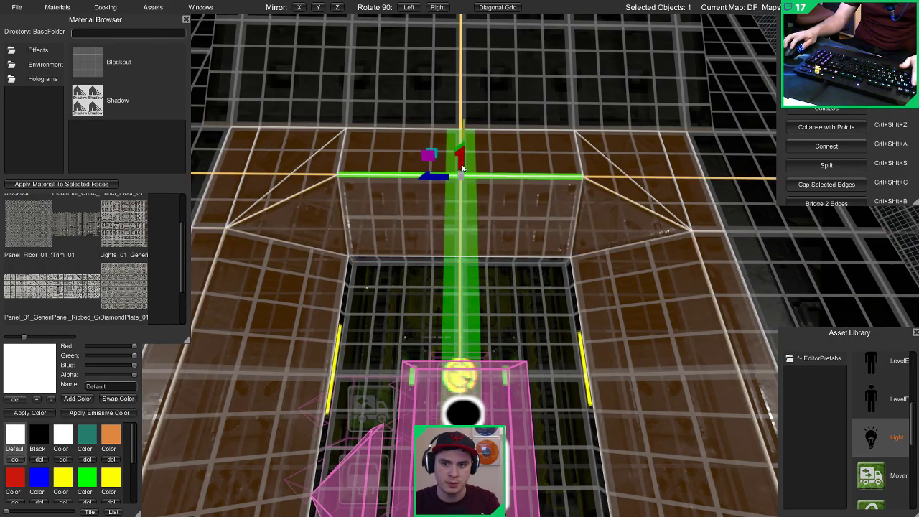
Step: Preview the doorway without the grid and examine how the sloped header, angled side walls and door fit together
{"action": "key", "text": "Escape"}
{"action": "right_click_drag", "start_coordinate": [461, 172], "coordinate": [438, 224]}
{"action": "key", "text": "Tab"}
{"action": "key", "text": "s"}
{"action": "key", "text": "s"}
{"action": "key", "text": "d"}
{"action": "key", "text": "w"}
{"action": "key", "text": "a"}
{"action": "key", "text": "w"}
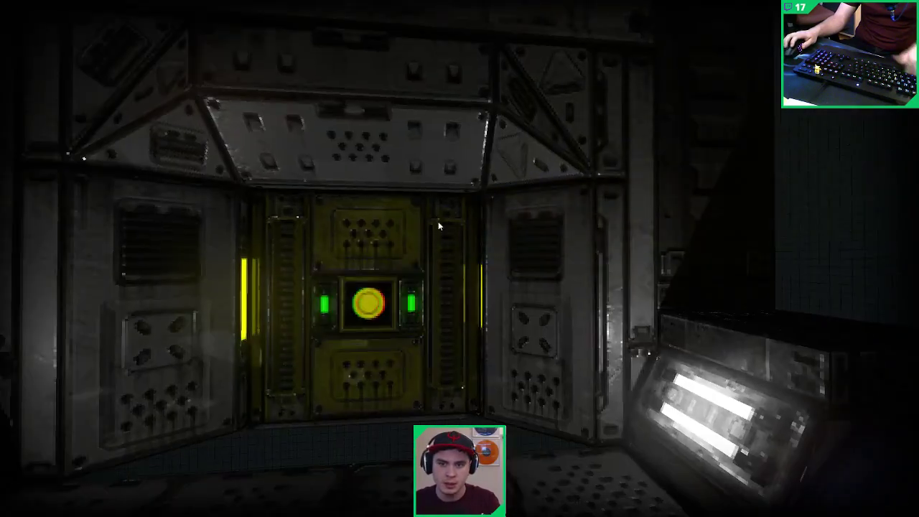
Step: Apply the ribbed panel material to the sloped face under the header
{"action": "key", "text": "Tab"}
{"action": "left_click", "coordinate": [384, 172]}
{"action": "key", "text": "3"}
{"action": "left_click", "coordinate": [373, 171]}
{"action": "right_click_drag", "start_coordinate": [309, 195], "coordinate": [263, 231]}
{"action": "key", "text": "s"}
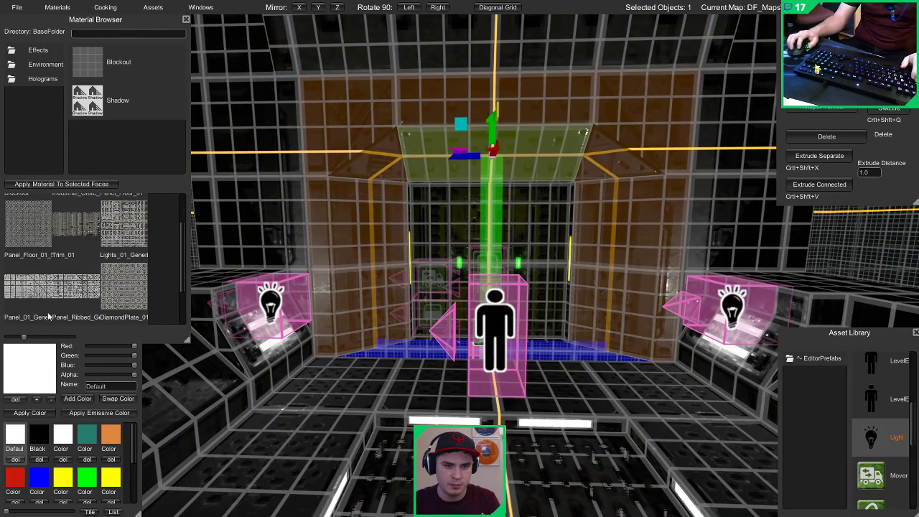
{"action": "scroll", "coordinate": [84, 252], "scroll_direction": "down", "scroll_amount": 3}
{"action": "left_click", "coordinate": [76, 218]}
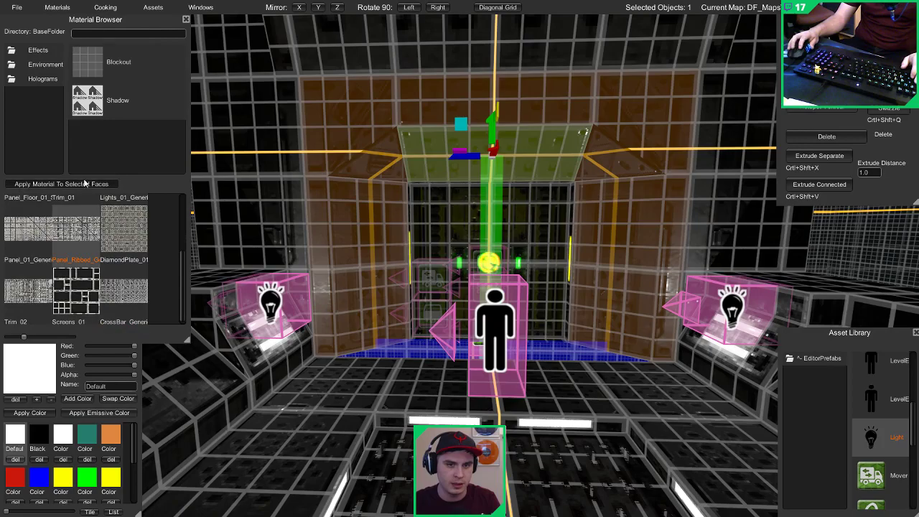
{"action": "left_click", "coordinate": [84, 183]}
Step: Change the material of the sloped header face to Lights_01_Generic
{"action": "scroll", "coordinate": [72, 234], "scroll_direction": "up", "scroll_amount": 2}
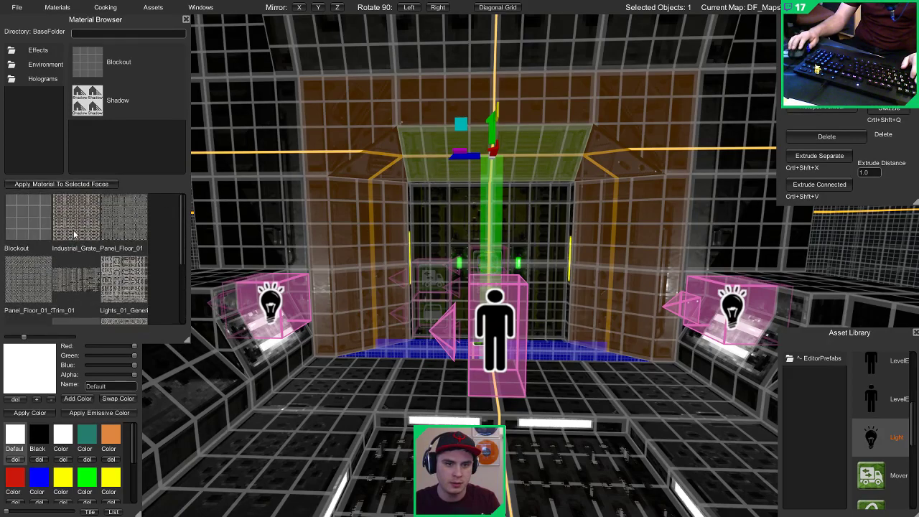
{"action": "scroll", "coordinate": [93, 249], "scroll_direction": "down", "scroll_amount": 4}
{"action": "scroll", "coordinate": [94, 249], "scroll_direction": "up", "scroll_amount": 4}
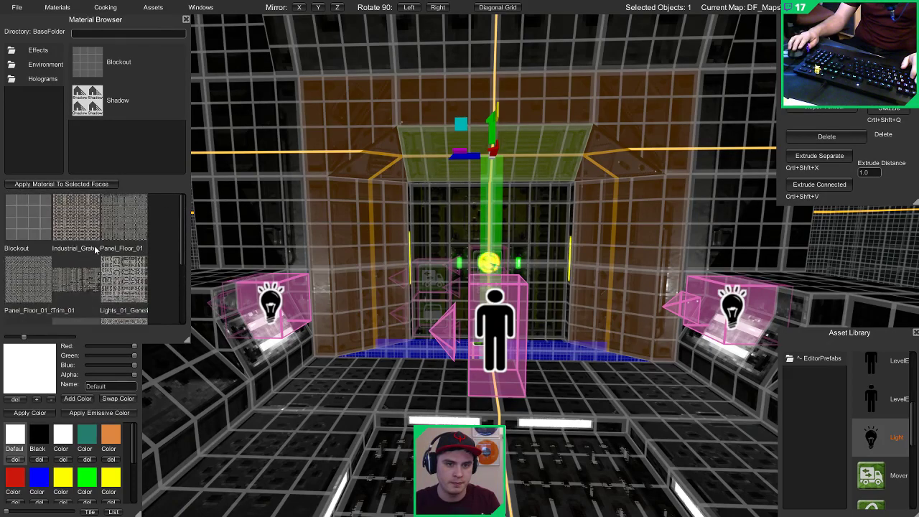
{"action": "scroll", "coordinate": [94, 249], "scroll_direction": "down", "scroll_amount": 1}
{"action": "left_click", "coordinate": [102, 250]}
{"action": "left_click", "coordinate": [76, 185]}
{"action": "key", "text": "w"}
{"action": "right_click_drag", "start_coordinate": [339, 262], "coordinate": [331, 246]}
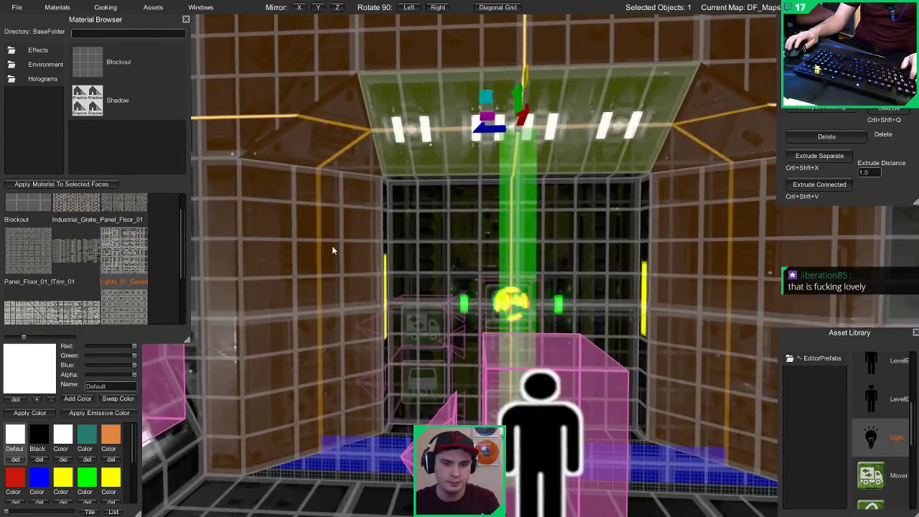
Step: Search the materials for "pan" and apply the Panel_Decal_Generic material to both angled side walls
{"action": "left_click", "coordinate": [337, 314]}
{"action": "left_click", "coordinate": [693, 295], "text": "shift"}
{"action": "scroll", "coordinate": [91, 255], "scroll_direction": "up", "scroll_amount": 2}
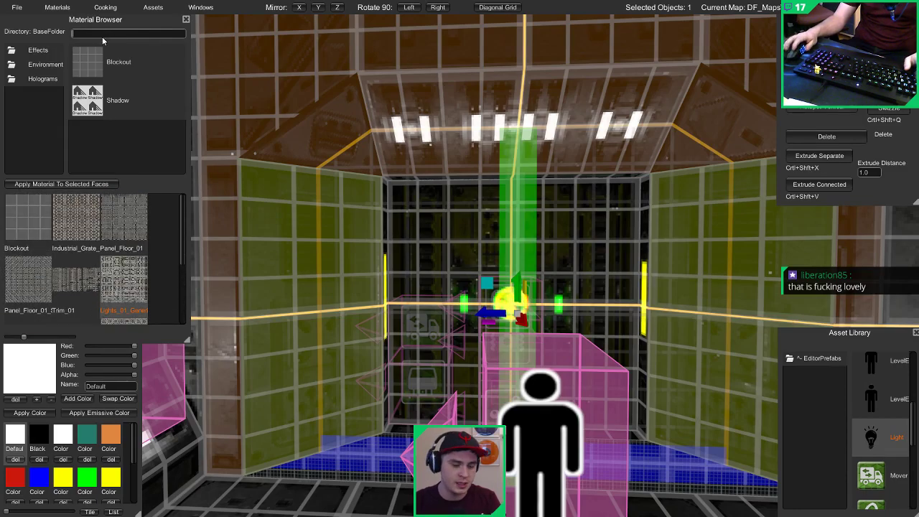
{"action": "type", "text": "pa"}
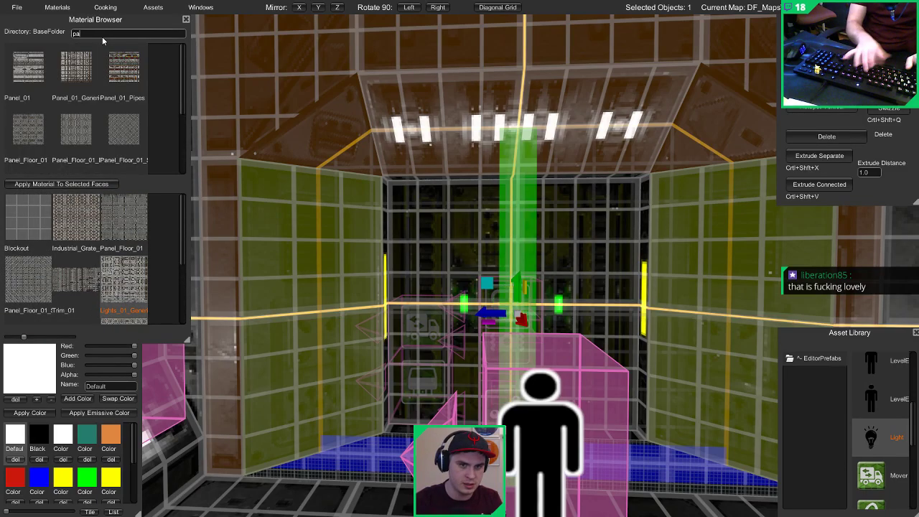
{"action": "type", "text": "n"}
{"action": "scroll", "coordinate": [72, 83], "scroll_direction": "down", "scroll_amount": 1}
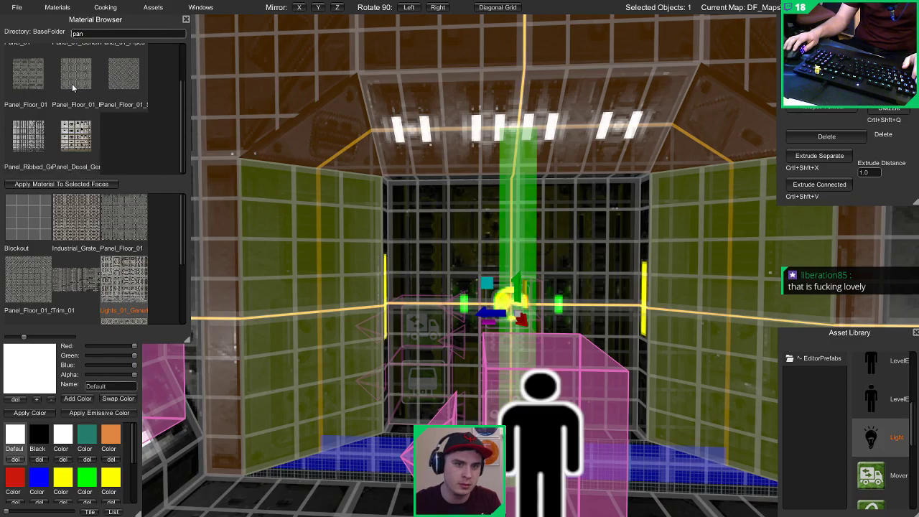
{"action": "left_click", "coordinate": [80, 147]}
{"action": "left_click", "coordinate": [118, 187]}
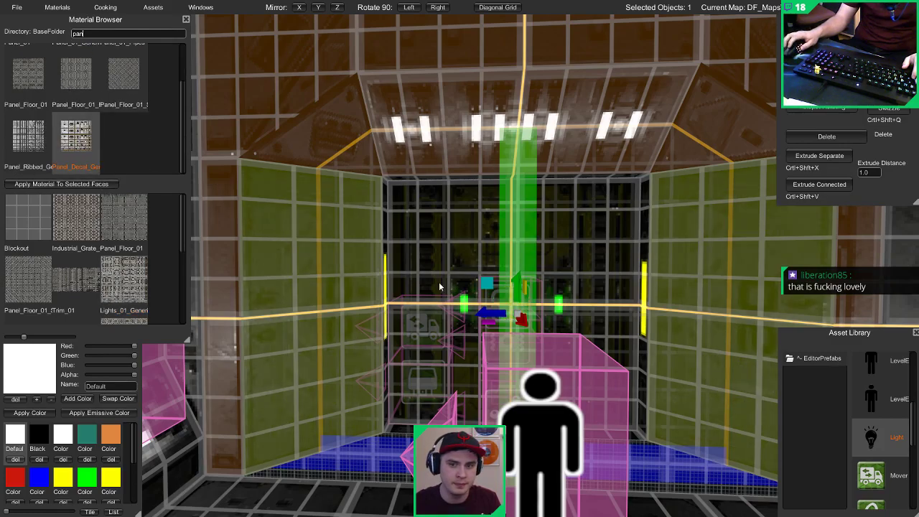
{"action": "left_click", "coordinate": [832, 109]}
{"action": "left_click", "coordinate": [833, 142]}
{"action": "key", "text": "d"}
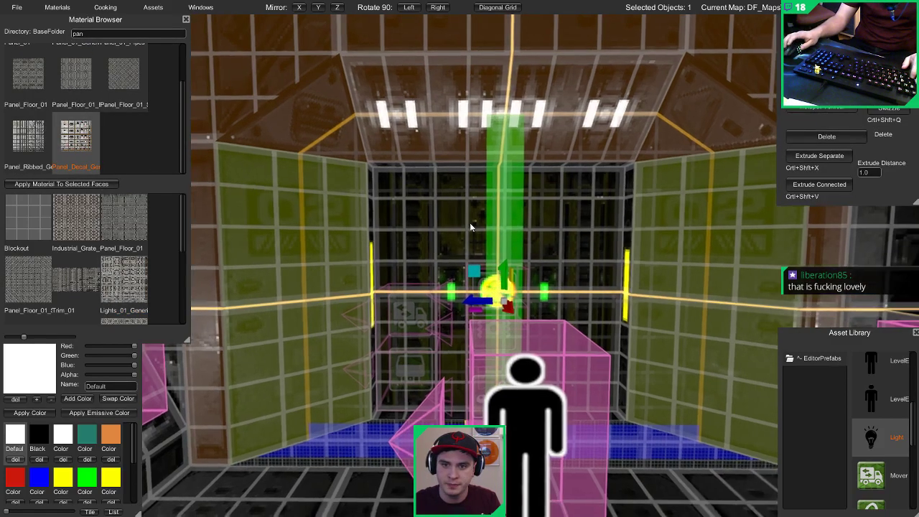
Step: Preview the doorway and examine the lit header, the decal side walls and the floor in front of the door
{"action": "key", "text": "Escape"}
{"action": "key", "text": "Tab"}
{"action": "key", "text": "s"}
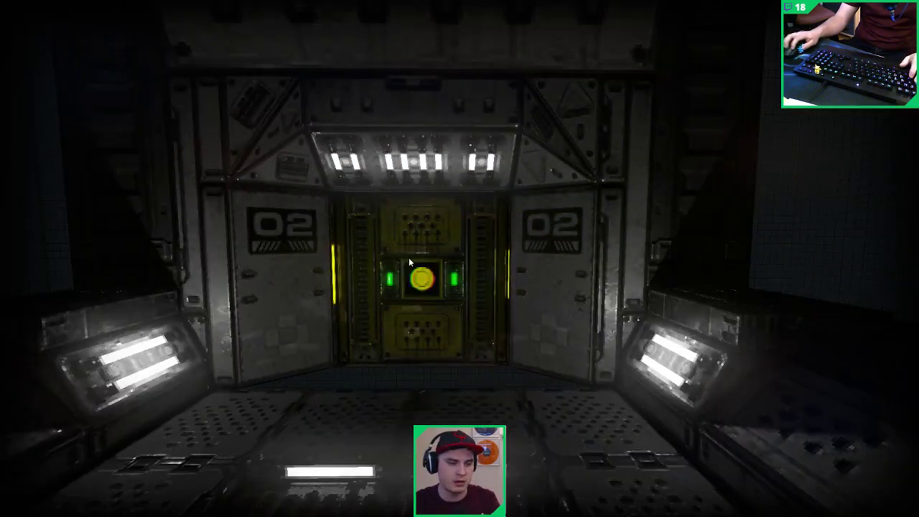
{"action": "key", "text": "w"}
{"action": "key", "text": "a"}
{"action": "key", "text": "s"}
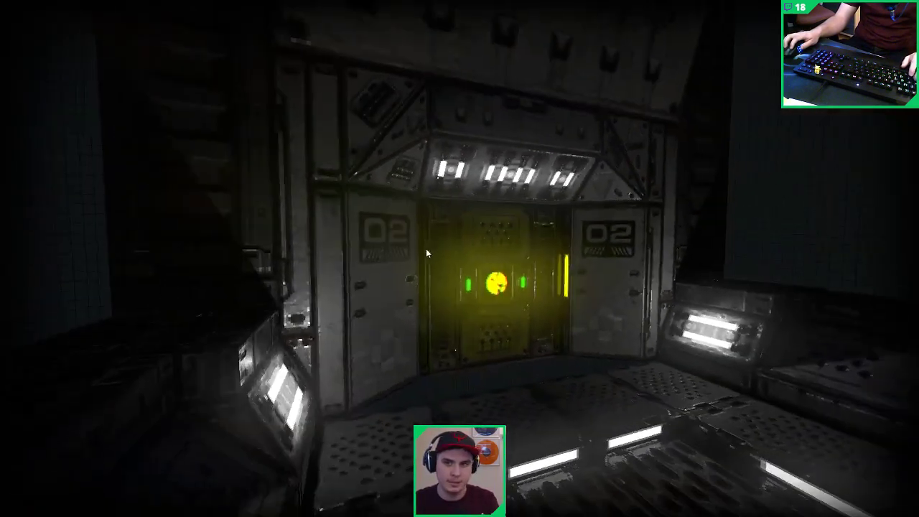
{"action": "key", "text": "w"}
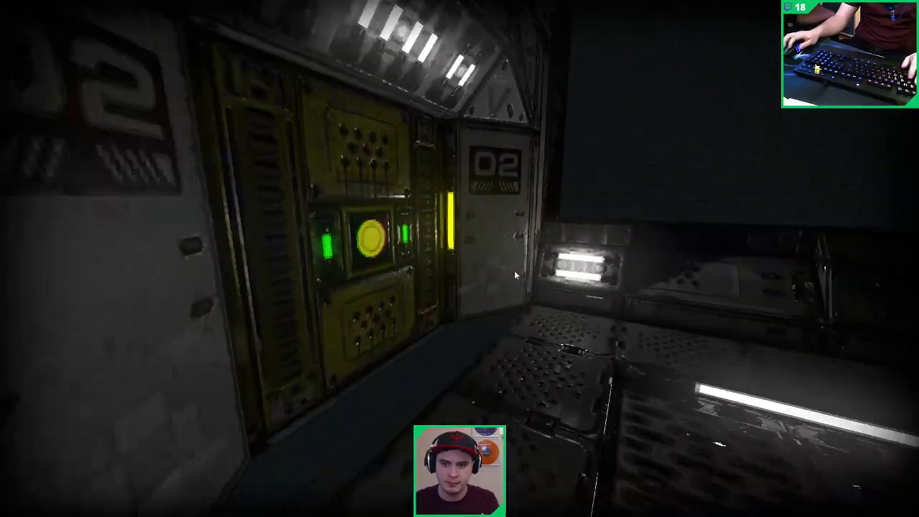
Step: Extend the walkway floor's end edge up to the door to fill the gap inside the recess
{"action": "key", "text": "F5"}
{"action": "left_click", "coordinate": [408, 418]}
{"action": "key", "text": "2"}
{"action": "left_click", "coordinate": [449, 384]}
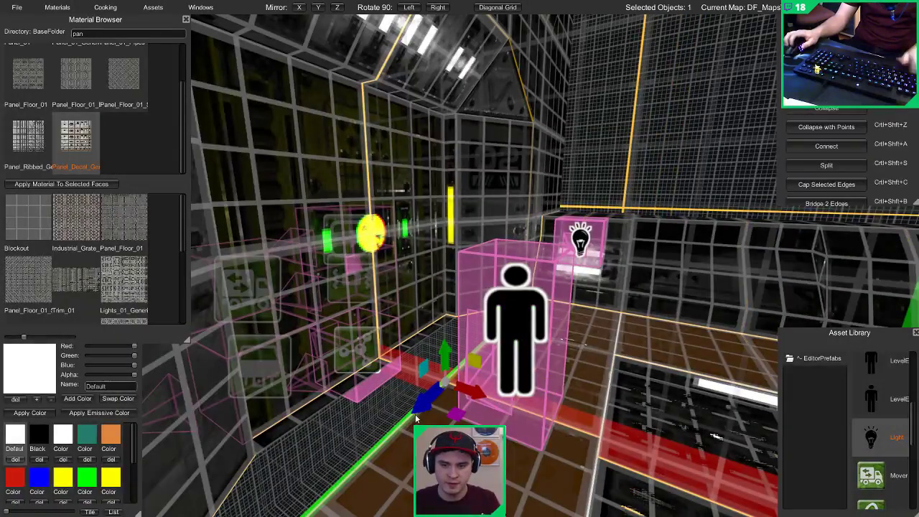
{"action": "left_click", "coordinate": [409, 375]}
Step: Apply the Panel_Floor_01_S material to the new floor face in the door recess
{"action": "key", "text": "3"}
{"action": "left_click", "coordinate": [325, 417]}
{"action": "right_click_drag", "start_coordinate": [325, 417], "coordinate": [283, 416]}
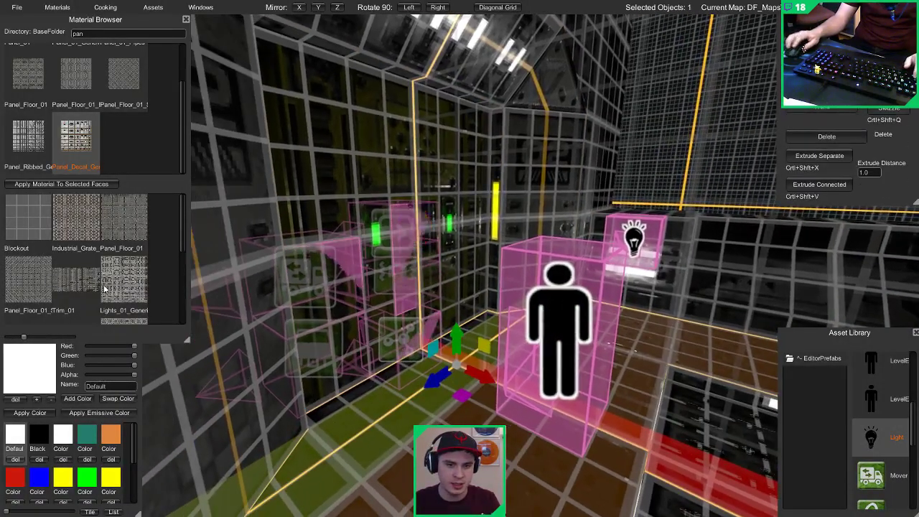
{"action": "scroll", "coordinate": [136, 280], "scroll_direction": "down", "scroll_amount": 1}
{"action": "scroll", "coordinate": [124, 310], "scroll_direction": "up", "scroll_amount": 1}
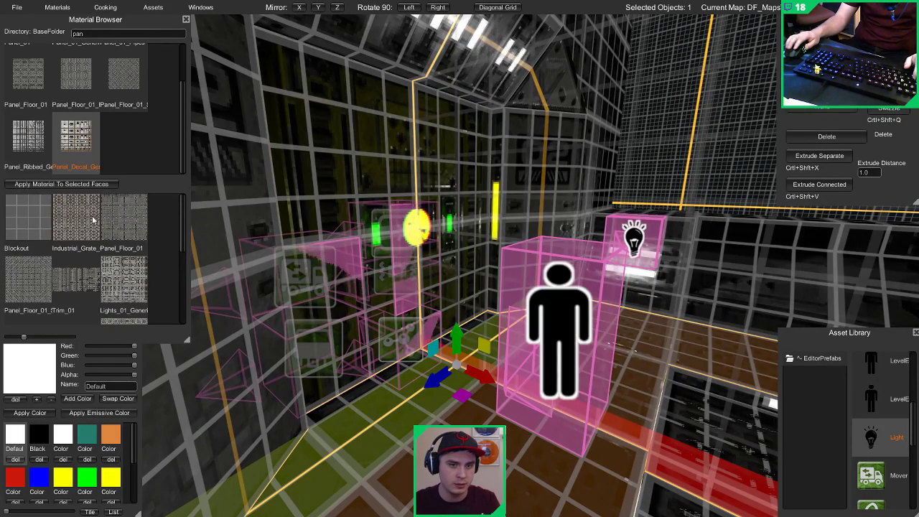
{"action": "left_click", "coordinate": [38, 277]}
{"action": "left_click", "coordinate": [72, 185]}
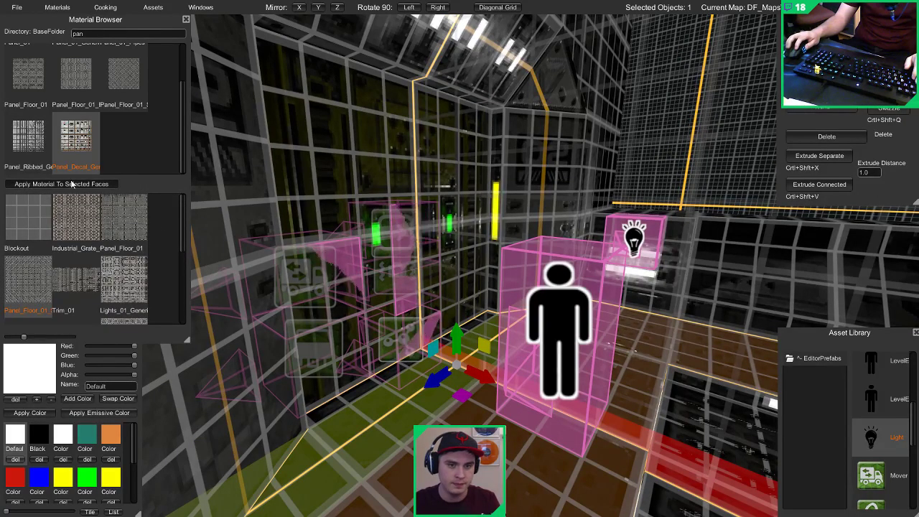
Step: Preview the doorway from further back on the walkway and examine the recess floor and wall strips
{"action": "key", "text": "1"}
{"action": "right_click_drag", "start_coordinate": [445, 263], "coordinate": [335, 235]}
{"action": "key", "text": "g"}
{"action": "key", "text": "d"}
{"action": "key", "text": "s"}
{"action": "key", "text": "s"}
{"action": "key", "text": "a"}
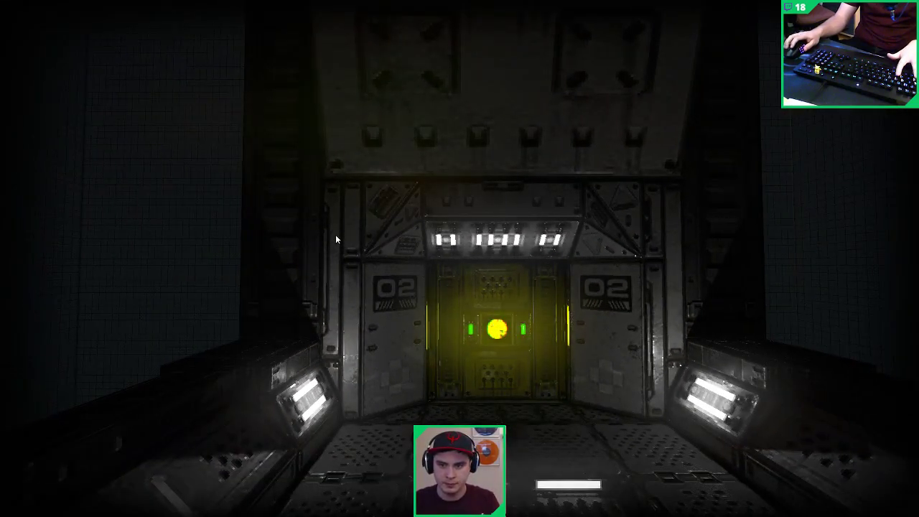
{"action": "key", "text": "g"}
Step: Widen both outer wall strips by moving their inner vertical edges toward the door
{"action": "left_click", "coordinate": [363, 237]}
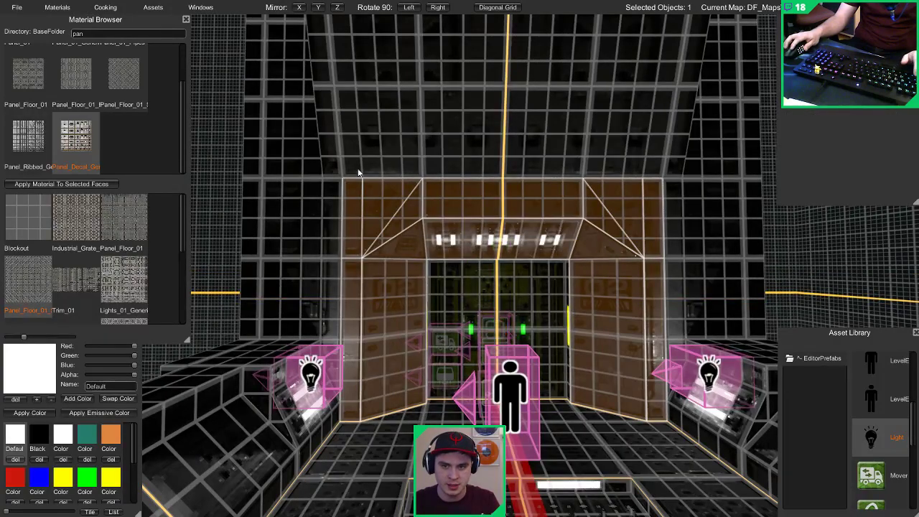
{"action": "left_click_drag", "start_coordinate": [368, 439], "coordinate": [368, 439]}
{"action": "left_click_drag", "start_coordinate": [342, 299], "coordinate": [356, 302]}
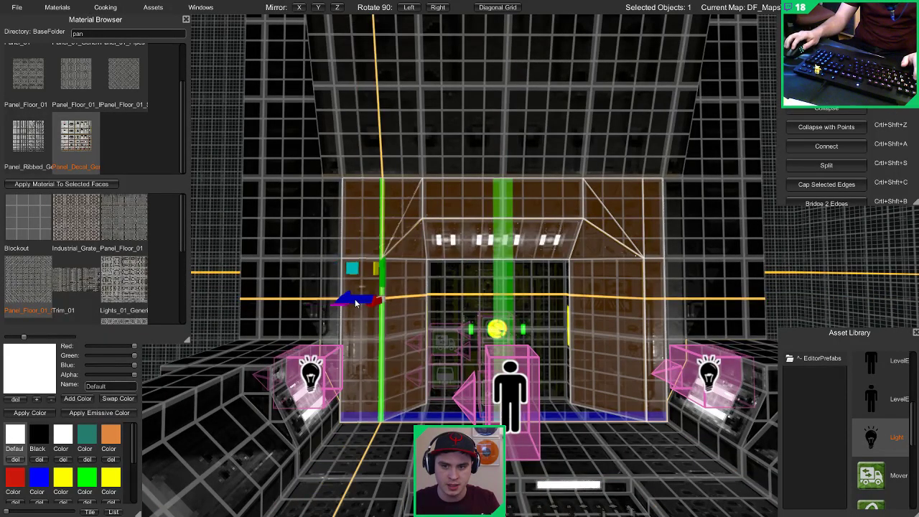
{"action": "key", "text": "d"}
{"action": "right_click_drag", "start_coordinate": [439, 300], "coordinate": [459, 247]}
{"action": "left_click_drag", "start_coordinate": [464, 175], "coordinate": [481, 429]}
{"action": "left_click_drag", "start_coordinate": [444, 301], "coordinate": [436, 300]}
Step: Delete the front triangular faces at both upper corners of the doorway
{"action": "key", "text": "w"}
{"action": "key", "text": "a"}
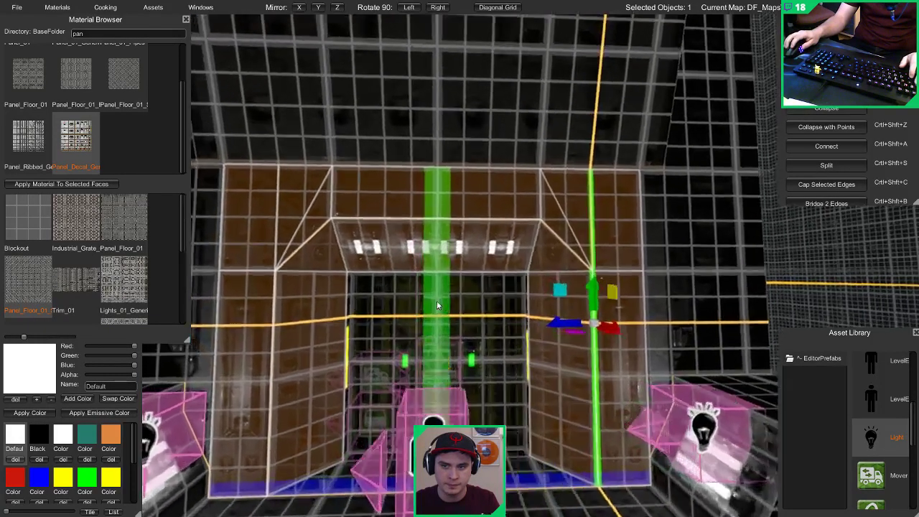
{"action": "key", "text": "Tab"}
{"action": "left_click", "coordinate": [371, 207]}
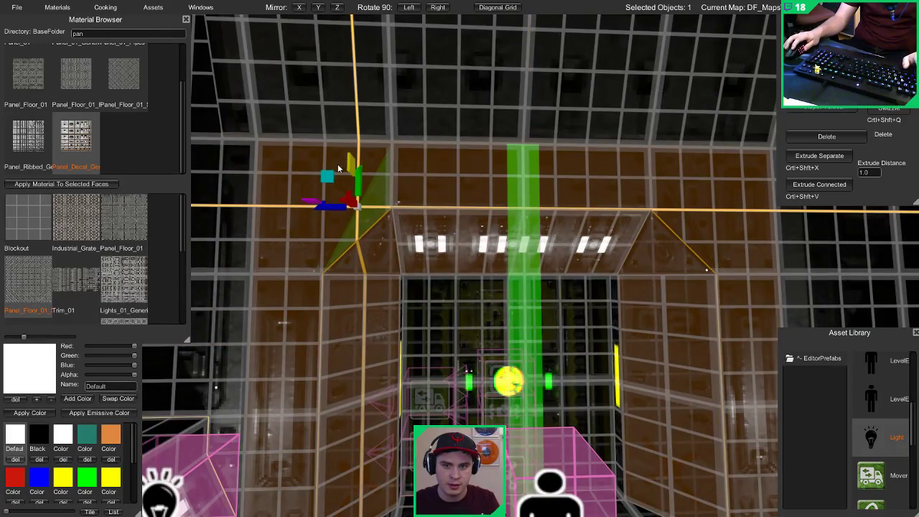
{"action": "key", "text": "d"}
{"action": "key", "text": "d"}
{"action": "left_click", "coordinate": [481, 166], "text": "shift"}
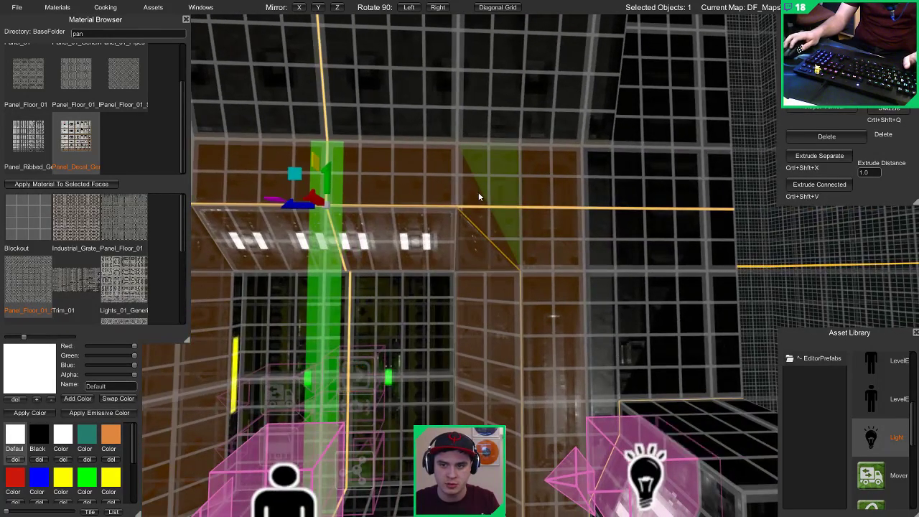
Step: Extrude the header's two end edges outward to meet the outer wall strips
{"action": "left_click", "coordinate": [454, 184]}
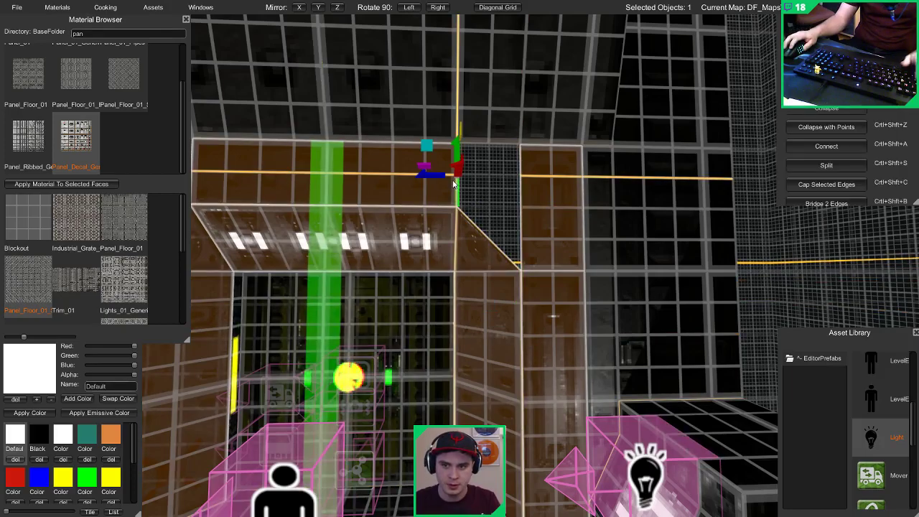
{"action": "left_click_drag", "start_coordinate": [434, 176], "coordinate": [493, 181]}
{"action": "right_click_drag", "start_coordinate": [492, 181], "coordinate": [460, 180]}
{"action": "key", "text": "a"}
{"action": "left_click", "coordinate": [430, 181]}
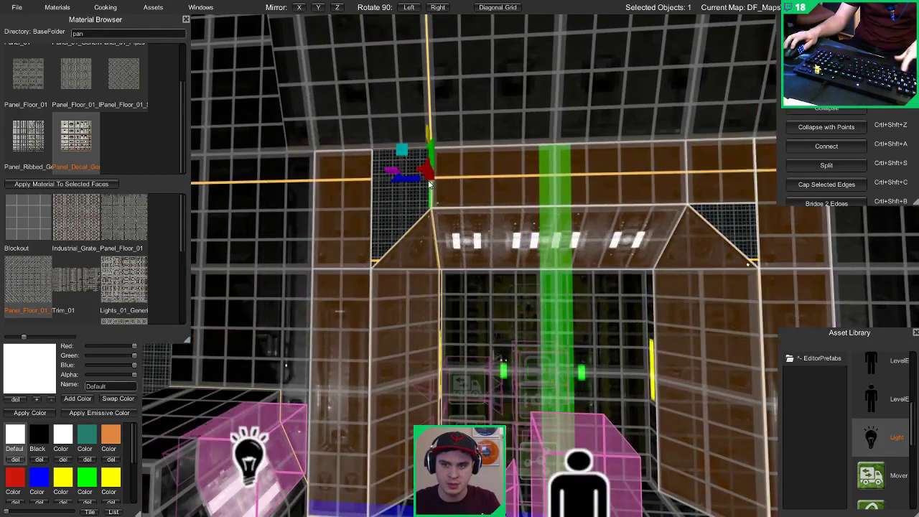
{"action": "left_click_drag", "start_coordinate": [407, 183], "coordinate": [363, 187]}
Step: Extrude the lower edges of both header extensions down and remove their inner lower points to close the triangular gaps
{"action": "left_click", "coordinate": [394, 205]}
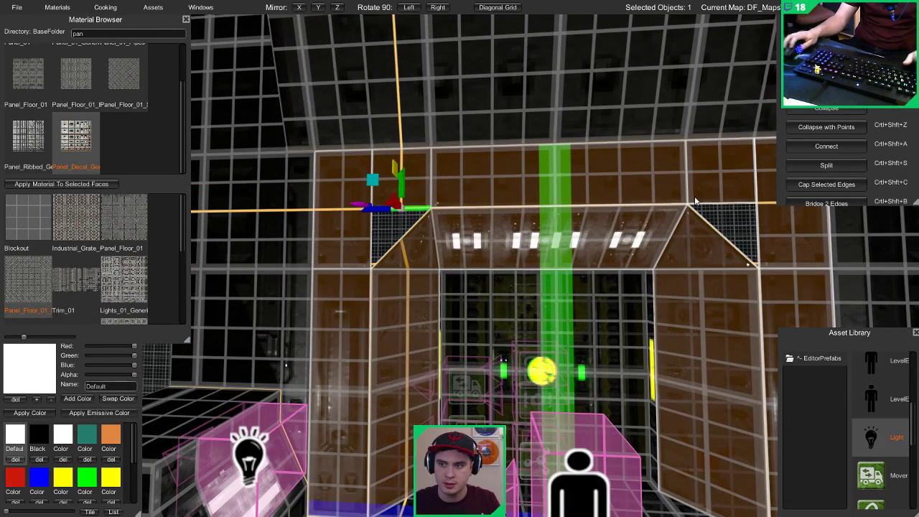
{"action": "left_click", "coordinate": [700, 203], "text": "shift"}
{"action": "left_click_drag", "start_coordinate": [561, 182], "coordinate": [539, 249]}
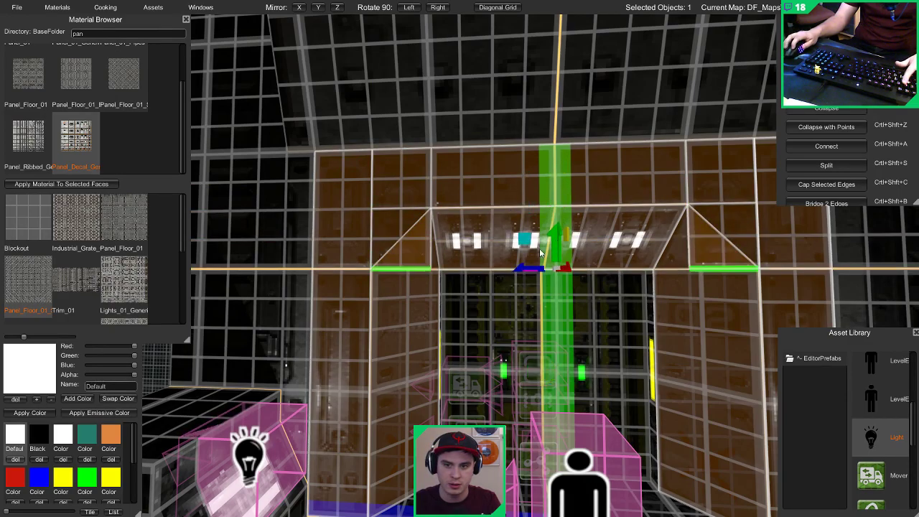
{"action": "left_click", "coordinate": [428, 268]}
{"action": "left_click", "coordinate": [690, 268], "text": "shift"}
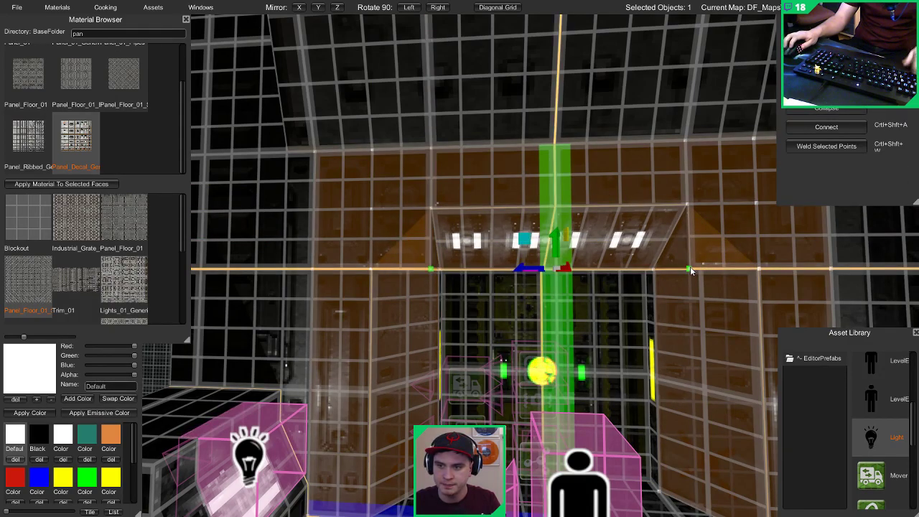
{"action": "key", "text": "Delete"}
{"action": "key", "text": "Escape"}
Step: Preview the doorway and examine the rebuilt triangular corners from several angles
{"action": "key", "text": "Tab"}
{"action": "key", "text": "s"}
{"action": "right_click_drag", "start_coordinate": [656, 260], "coordinate": [685, 263]}
{"action": "key", "text": "d"}
{"action": "left_click_drag", "start_coordinate": [684, 262], "coordinate": [669, 298]}
{"action": "key", "text": "a"}
{"action": "key", "text": "w"}
{"action": "key", "text": "s"}
{"action": "key", "text": "Tab"}
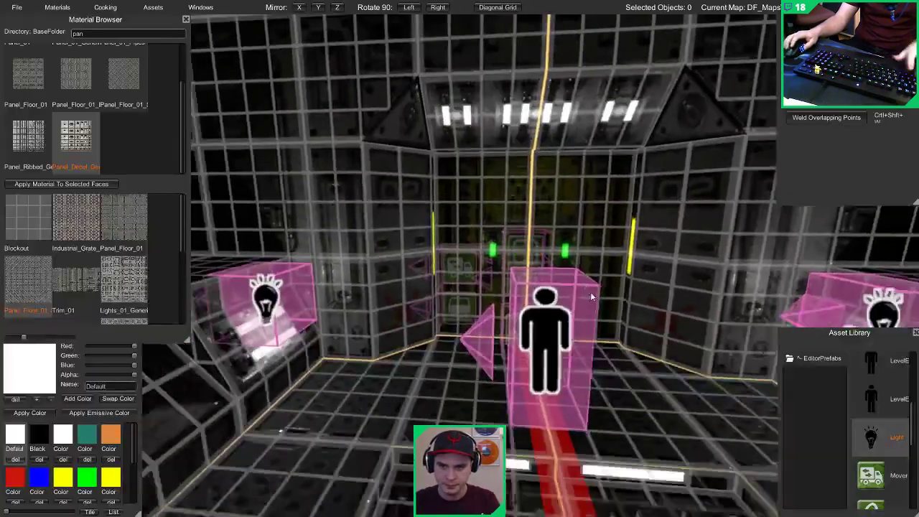
Step: Duplicate a walkway point light, centre the copy in front of the door and raise it to the header lights
{"action": "left_click", "coordinate": [304, 271]}
{"action": "left_click", "coordinate": [479, 291]}
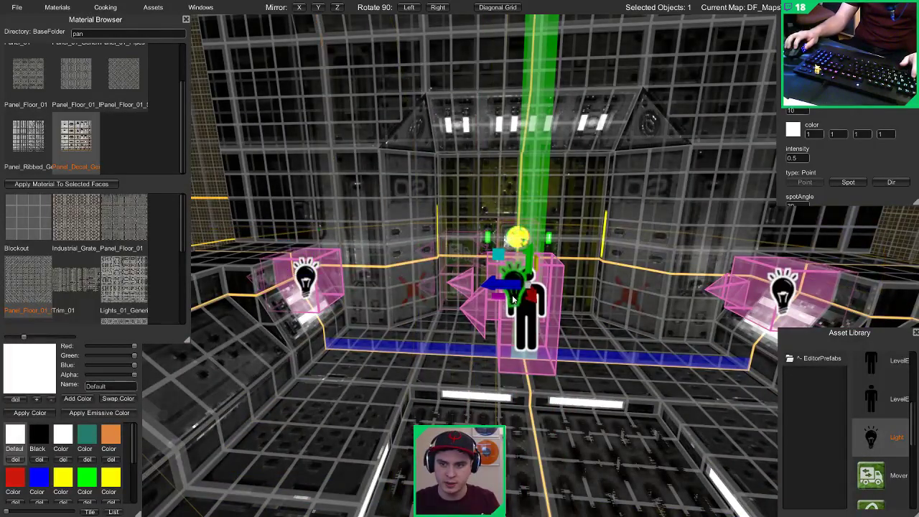
{"action": "right_click_drag", "start_coordinate": [508, 300], "coordinate": [775, 315]}
{"action": "key", "text": "a"}
{"action": "key", "text": "s"}
{"action": "left_click_drag", "start_coordinate": [492, 322], "coordinate": [275, 90]}
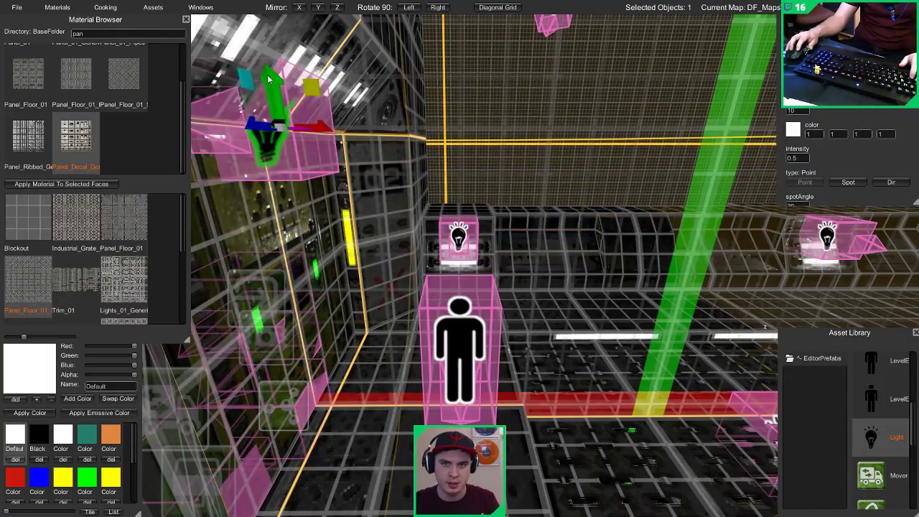
Step: Move the new light away from the door so it sits in front of the header lights, and preview the walkway
{"action": "left_click_drag", "start_coordinate": [315, 129], "coordinate": [363, 128]}
{"action": "key", "text": "d"}
{"action": "right_click_drag", "start_coordinate": [362, 127], "coordinate": [393, 160]}
{"action": "key", "text": "s"}
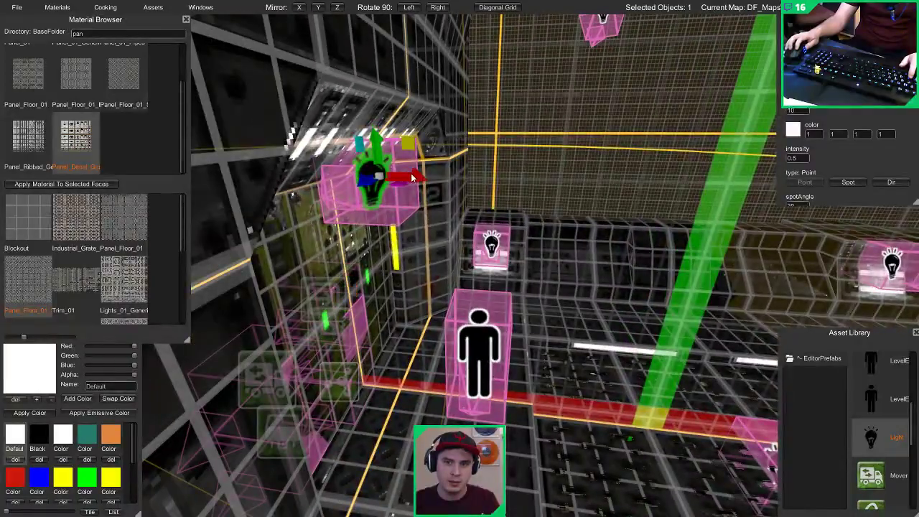
{"action": "left_click_drag", "start_coordinate": [428, 179], "coordinate": [461, 181]}
{"action": "left_click", "coordinate": [506, 177]}
{"action": "key", "text": "Tab"}
{"action": "right_click_drag", "start_coordinate": [506, 177], "coordinate": [315, 166]}
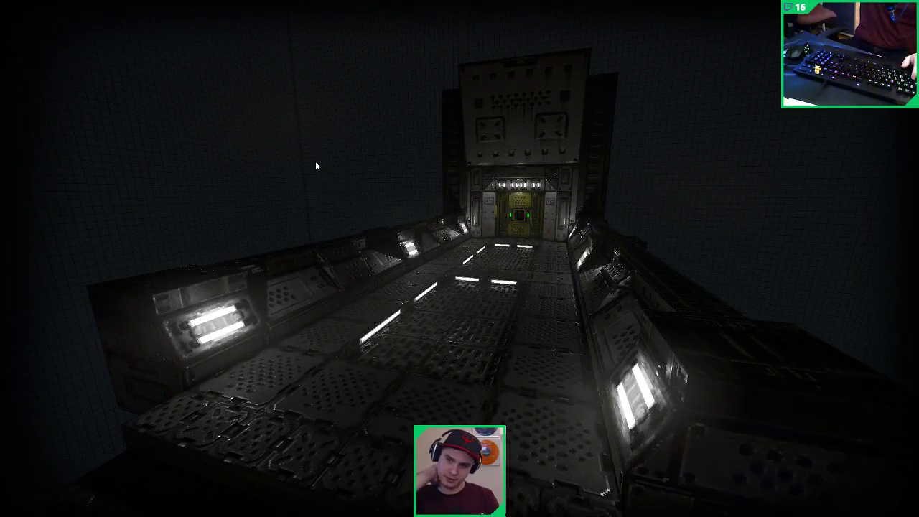
{"action": "right_click_drag", "start_coordinate": [315, 165], "coordinate": [439, 211]}
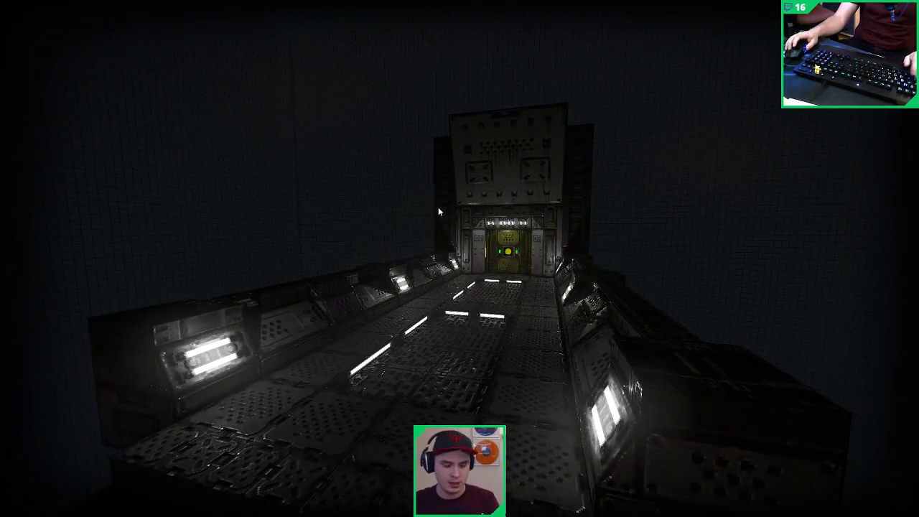
Step: Save the map as DF-Mineshafts-01 in the DF-Mineshafts folder inside DF_Maps
{"action": "key", "text": "Tab"}
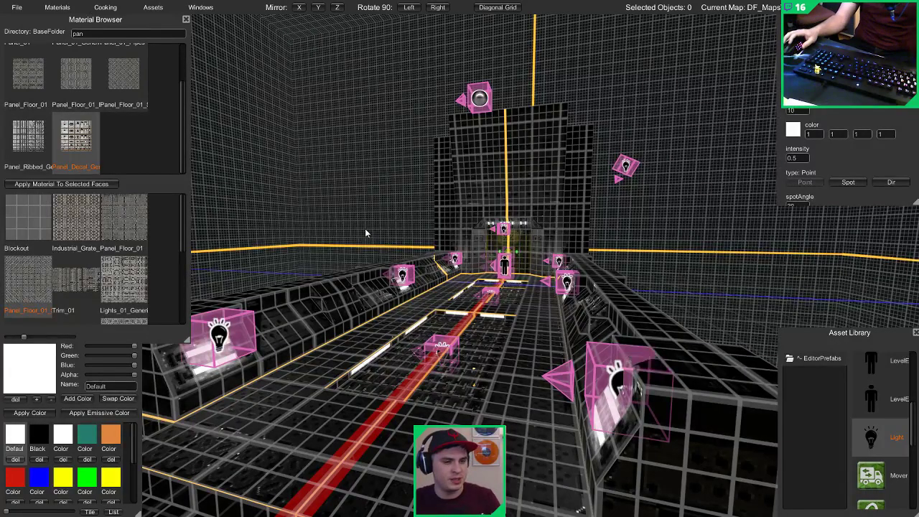
{"action": "left_click", "coordinate": [17, 7]}
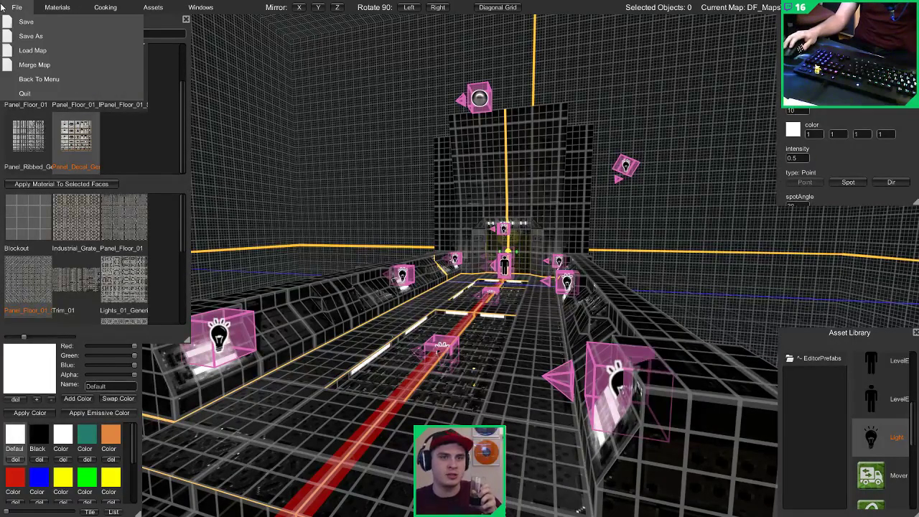
{"action": "left_click", "coordinate": [33, 25]}
{"action": "left_click", "coordinate": [16, 7]}
{"action": "left_click", "coordinate": [31, 36]}
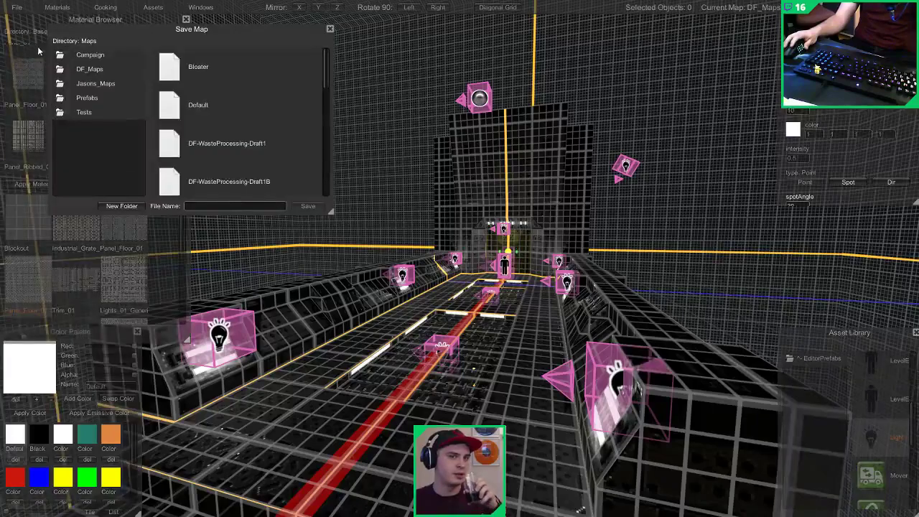
{"action": "double_click", "coordinate": [95, 67]}
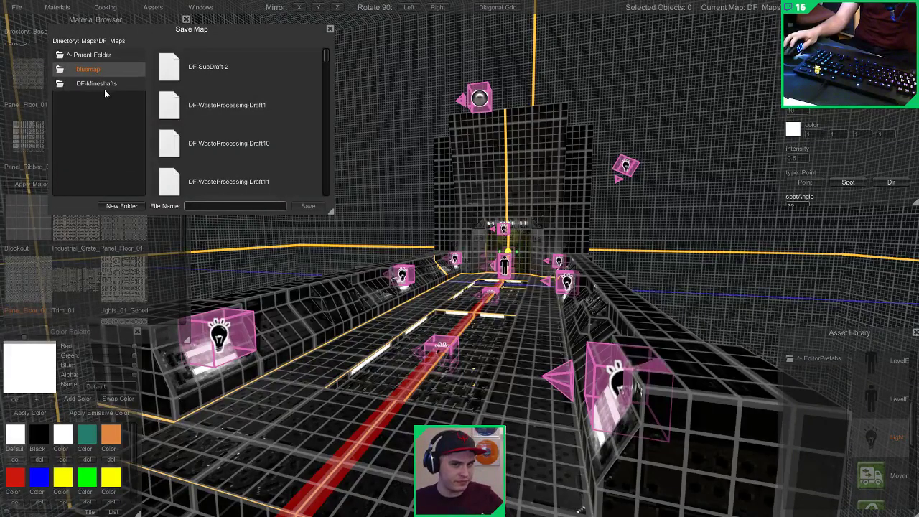
{"action": "double_click", "coordinate": [105, 85]}
{"action": "left_click", "coordinate": [199, 78]}
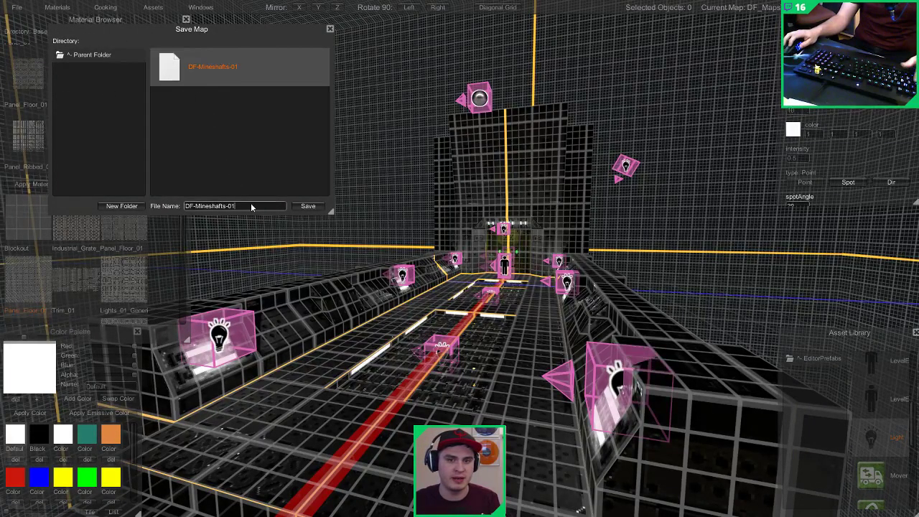
{"action": "left_click", "coordinate": [308, 206]}
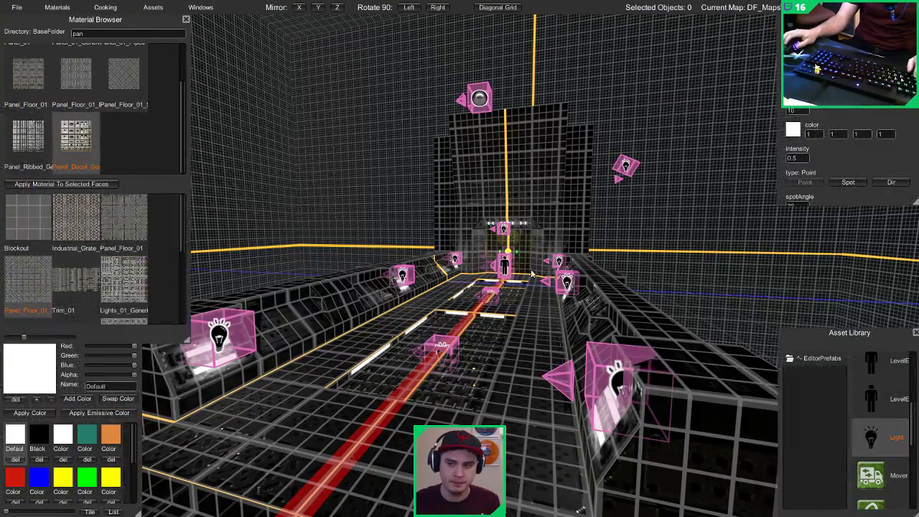
Step: Preview the lit walkway and examine the doorway from both sides and while approaching it
{"action": "key", "text": "a"}
{"action": "right_click_drag", "start_coordinate": [531, 273], "coordinate": [575, 284]}
{"action": "key", "text": "Tab"}
{"action": "key", "text": "w"}
{"action": "right_click_drag", "start_coordinate": [522, 274], "coordinate": [496, 293]}
{"action": "key", "text": "a"}
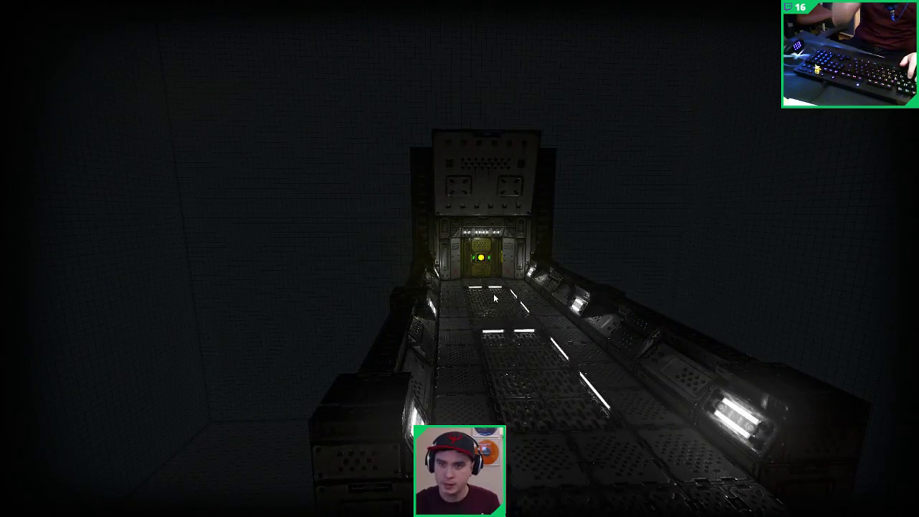
{"action": "key", "text": "d"}
{"action": "key", "text": "w"}
{"action": "key", "text": "w"}
{"action": "key", "text": "d"}
Step: Apply the Lights_01_Generic material to the narrow vertical strips on both sides of the doorway
{"action": "key", "text": "Tab"}
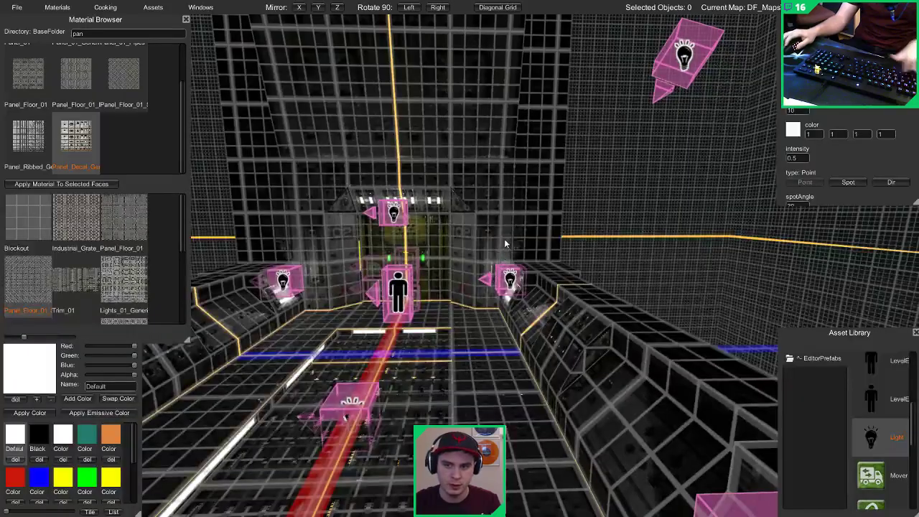
{"action": "left_click", "coordinate": [319, 229]}
{"action": "left_click", "coordinate": [289, 219], "text": "shift"}
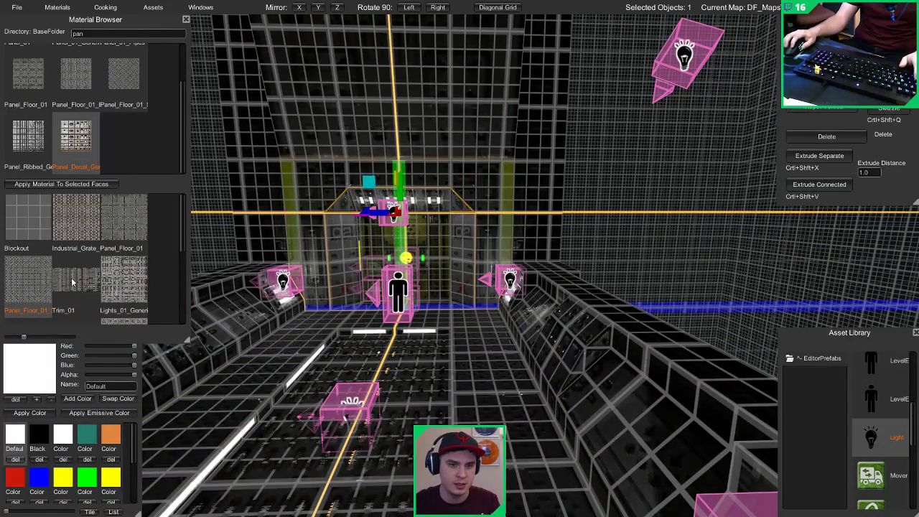
{"action": "scroll", "coordinate": [74, 279], "scroll_direction": "down", "scroll_amount": 3}
{"action": "scroll", "coordinate": [23, 163], "scroll_direction": "up", "scroll_amount": 2}
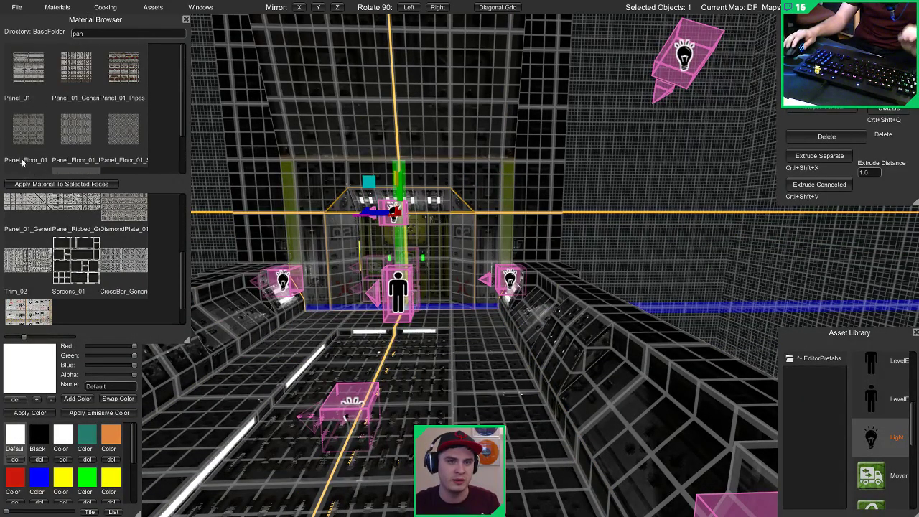
{"action": "scroll", "coordinate": [91, 268], "scroll_direction": "up", "scroll_amount": 3}
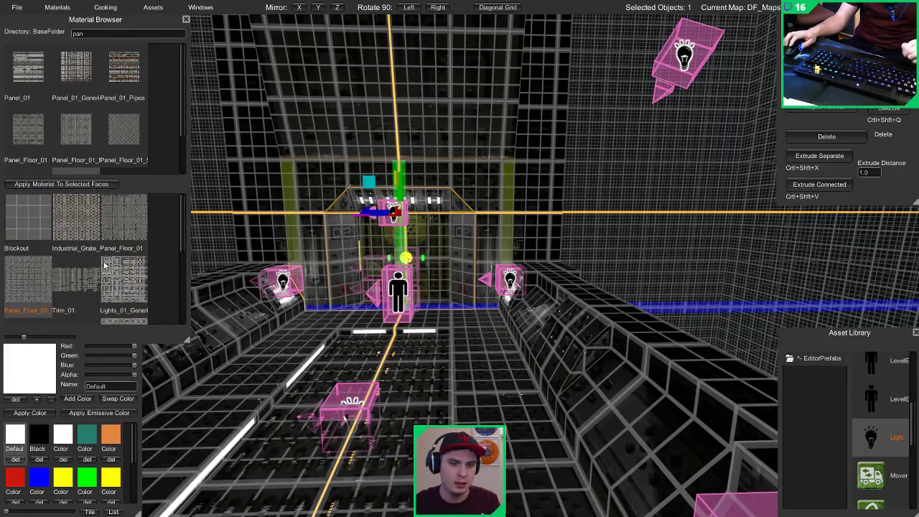
{"action": "left_click", "coordinate": [107, 188]}
{"action": "key", "text": "Escape"}
{"action": "mouse_move", "coordinate": [287, 215]}
{"action": "right_mouse_down"}
{"action": "mouse_move", "coordinate": [367, 228]}
{"action": "mouse_move", "coordinate": [270, 223]}
{"action": "mouse_move", "coordinate": [285, 227]}
{"action": "right_mouse_up"}
{"action": "key", "text": "Tab"}
Step: Reselect both vertical strips flanking the doorway and reapply the Lights_01_Generic material so they show light tubes
{"action": "key", "text": "d"}
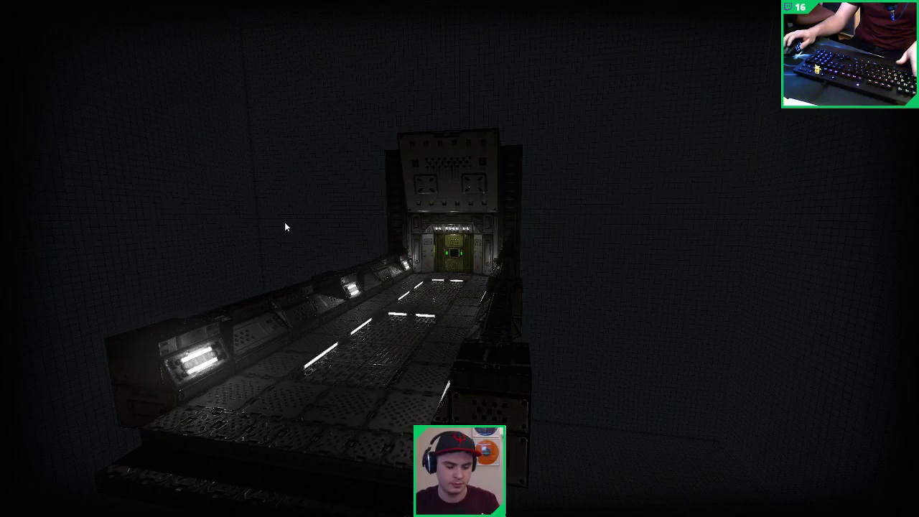
{"action": "left_click", "coordinate": [410, 234]}
{"action": "key", "text": "w"}
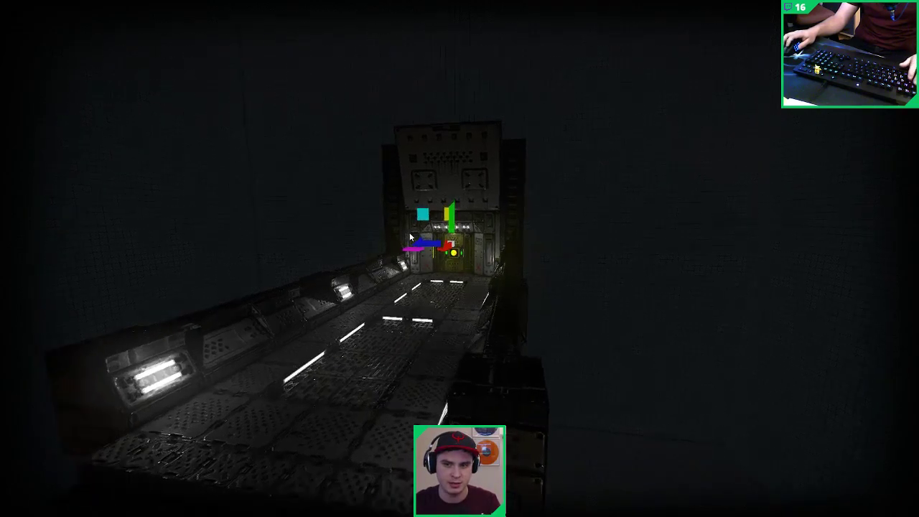
{"action": "right_click_drag", "start_coordinate": [410, 234], "coordinate": [401, 219]}
{"action": "key", "text": "w"}
{"action": "key", "text": "g"}
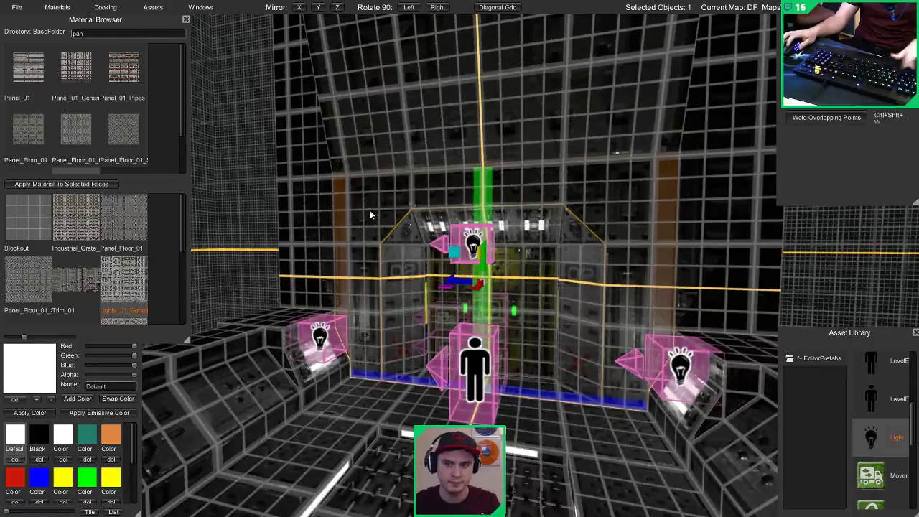
{"action": "left_click", "coordinate": [351, 214]}
{"action": "left_click", "coordinate": [671, 219], "text": "shift"}
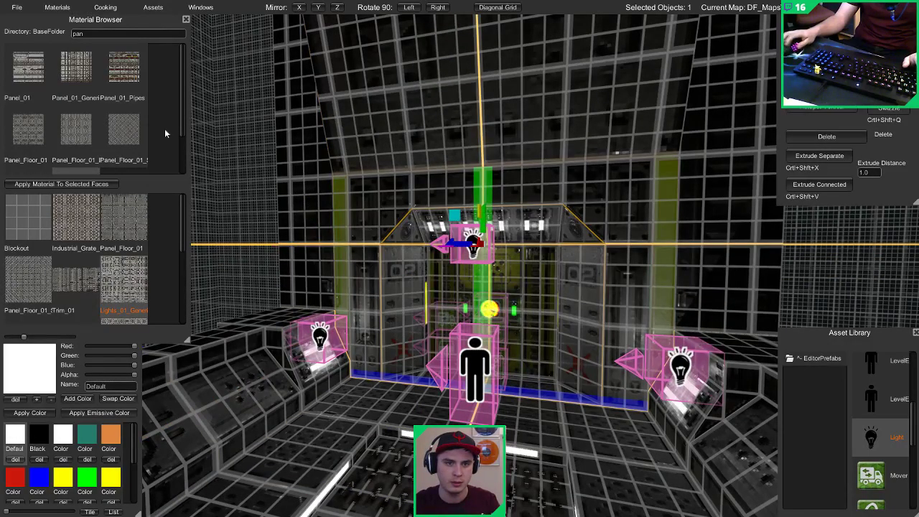
{"action": "left_click", "coordinate": [105, 185]}
Step: Preview the new vertical doorway lights from close up and from farther back along the walkway
{"action": "key", "text": "Escape"}
{"action": "key", "text": "g"}
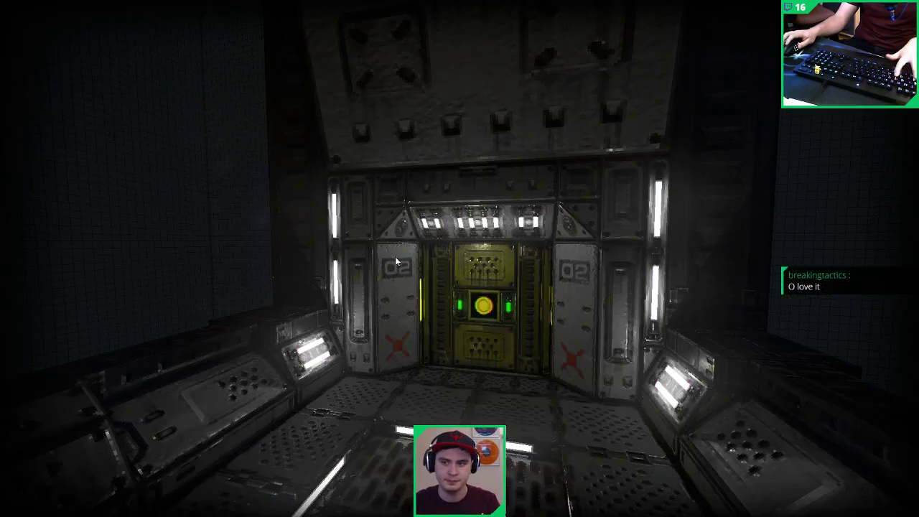
{"action": "key", "text": "s"}
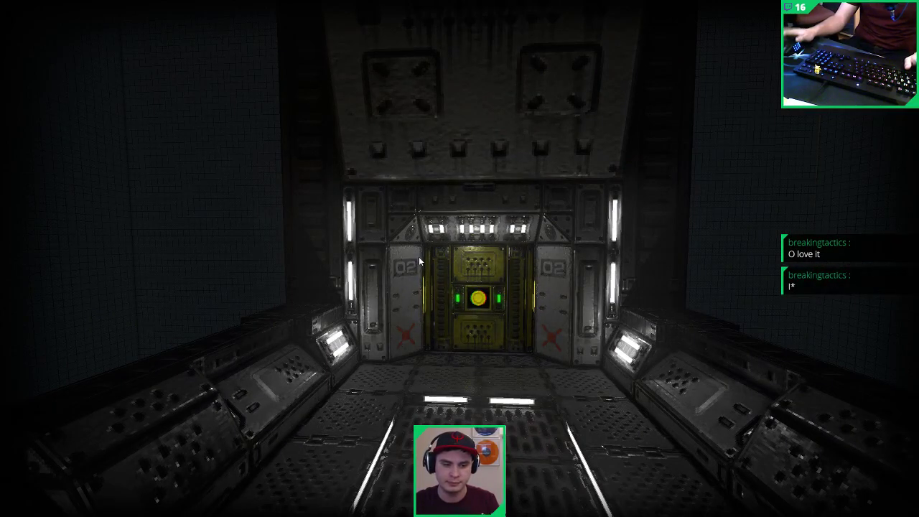
{"action": "scroll", "coordinate": [420, 256], "scroll_direction": "down", "scroll_amount": 4}
{"action": "left_click_drag", "start_coordinate": [428, 257], "coordinate": [362, 405], "text": "alt"}
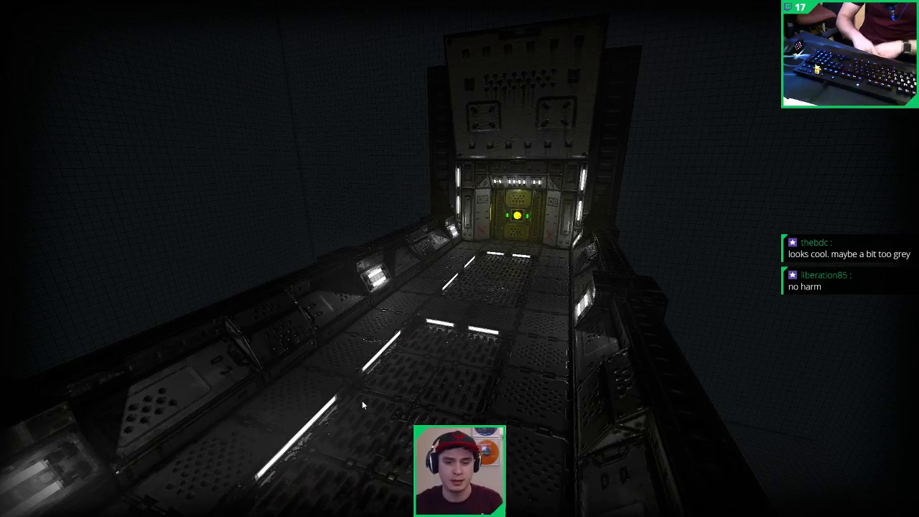
{"action": "left_click_drag", "start_coordinate": [359, 394], "coordinate": [324, 349], "text": "alt"}
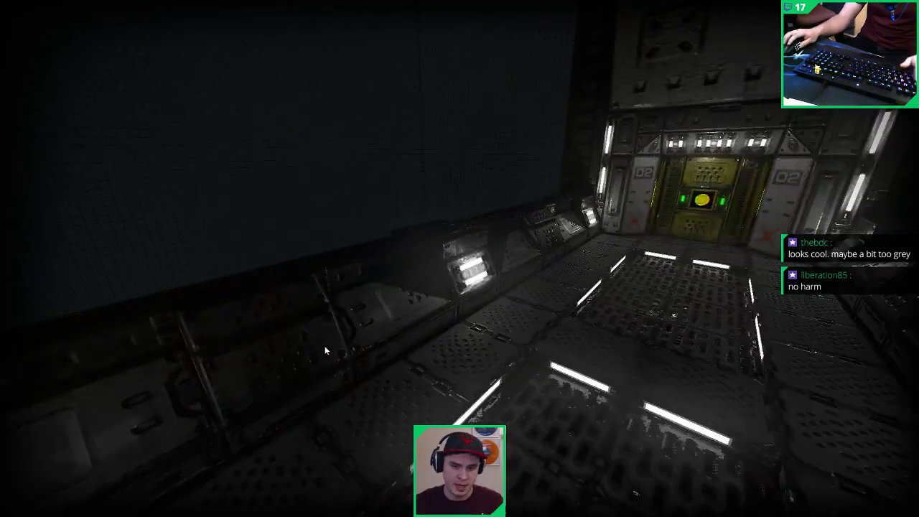
Step: Select the protruding panel sections along the left walkway wall, colour them yellow with Color 5, and preview the tint
{"action": "left_click", "coordinate": [288, 327]}
{"action": "key", "text": "f"}
{"action": "key", "text": "Tab"}
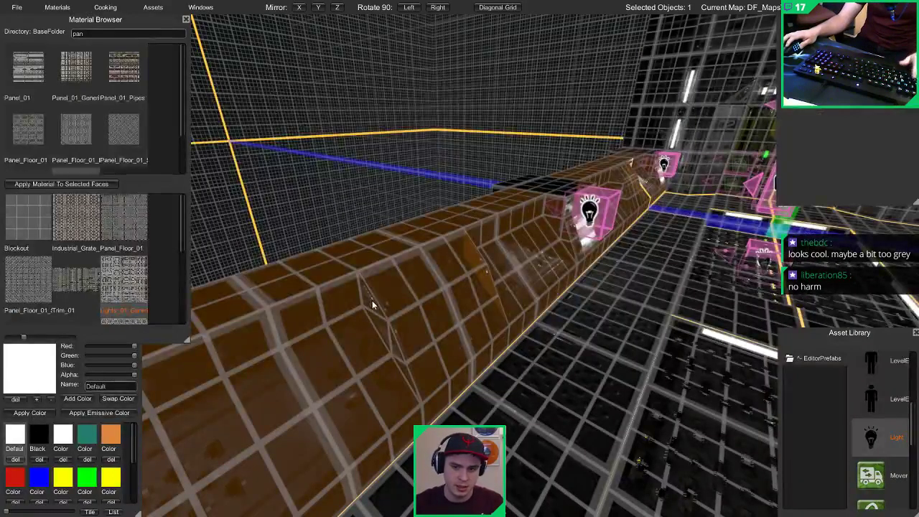
{"action": "left_click", "coordinate": [375, 298]}
{"action": "left_click", "coordinate": [390, 290]}
{"action": "left_click_drag", "start_coordinate": [453, 376], "coordinate": [395, 366], "text": "alt"}
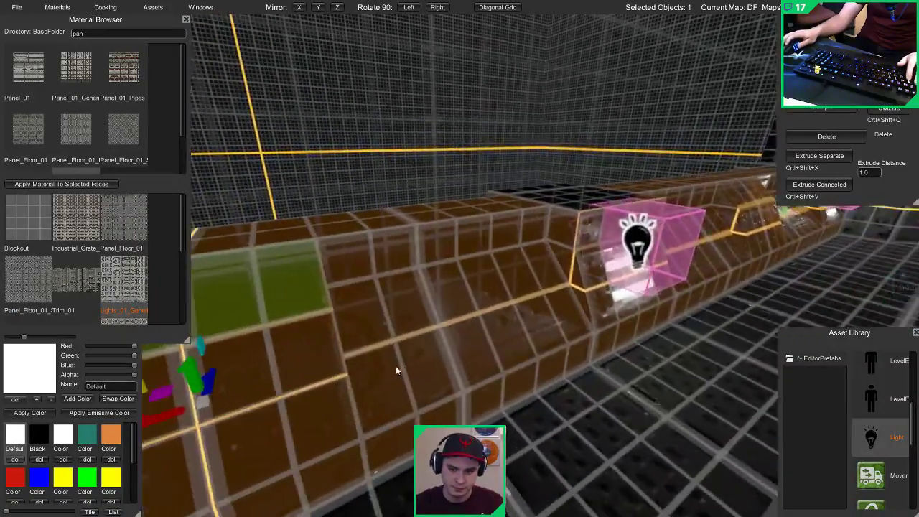
{"action": "left_click", "coordinate": [336, 444], "text": "shift"}
{"action": "left_click_drag", "start_coordinate": [336, 453], "coordinate": [284, 362], "text": "alt"}
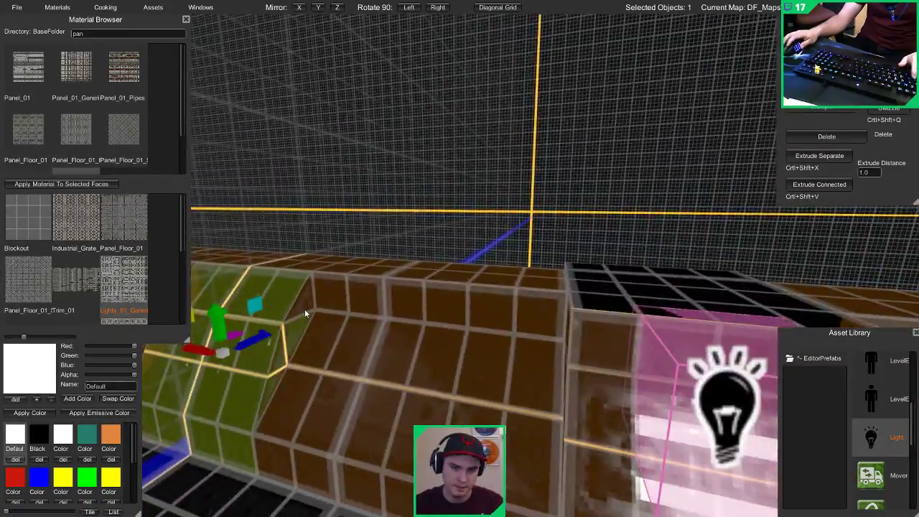
{"action": "right_click_drag", "start_coordinate": [304, 311], "coordinate": [434, 305]}
{"action": "left_click", "coordinate": [435, 335]}
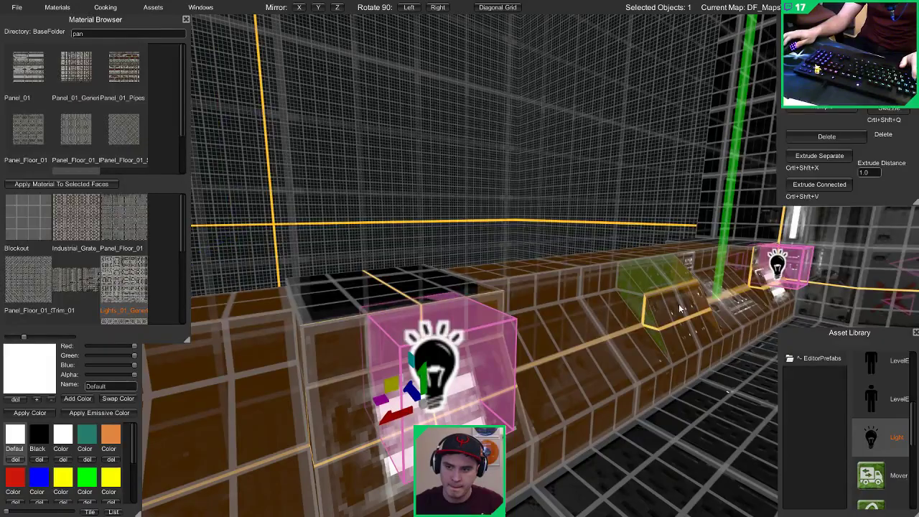
{"action": "left_click_drag", "start_coordinate": [690, 356], "coordinate": [248, 356], "text": "alt"}
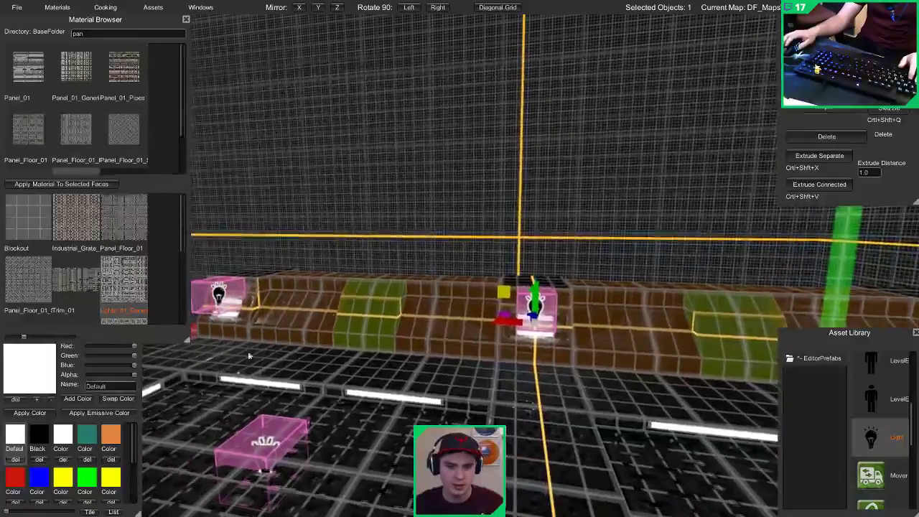
{"action": "left_click", "coordinate": [17, 472]}
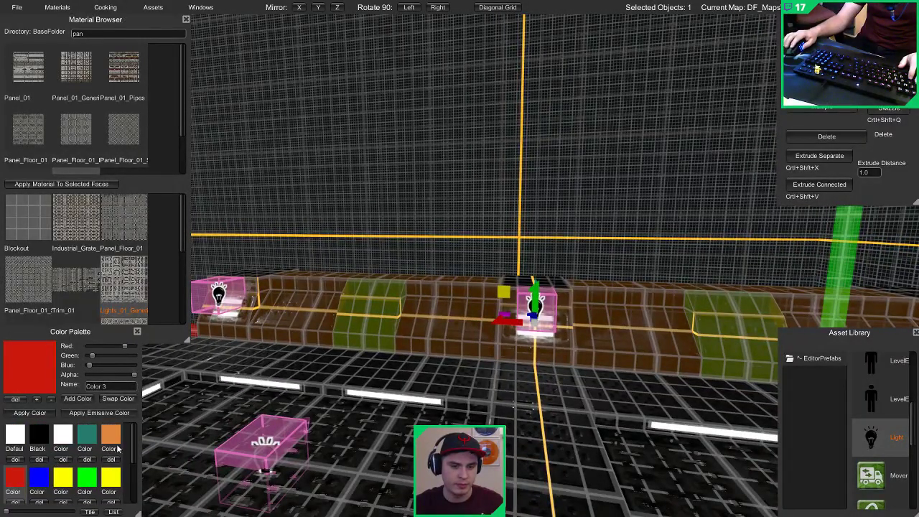
{"action": "left_click_drag", "start_coordinate": [520, 338], "coordinate": [495, 334], "text": "alt"}
{"action": "left_click", "coordinate": [63, 476]}
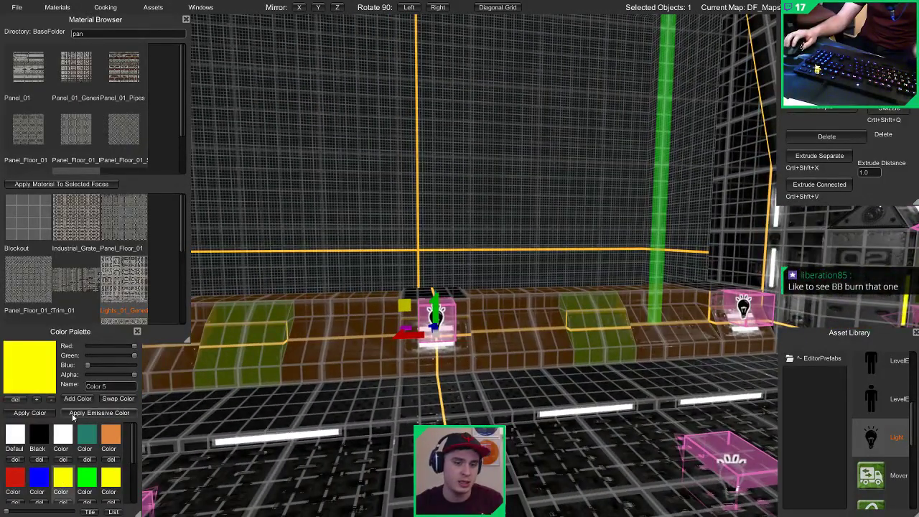
{"action": "left_click_drag", "start_coordinate": [301, 391], "coordinate": [476, 299], "text": "alt"}
{"action": "key", "text": "Escape"}
{"action": "key", "text": "g"}
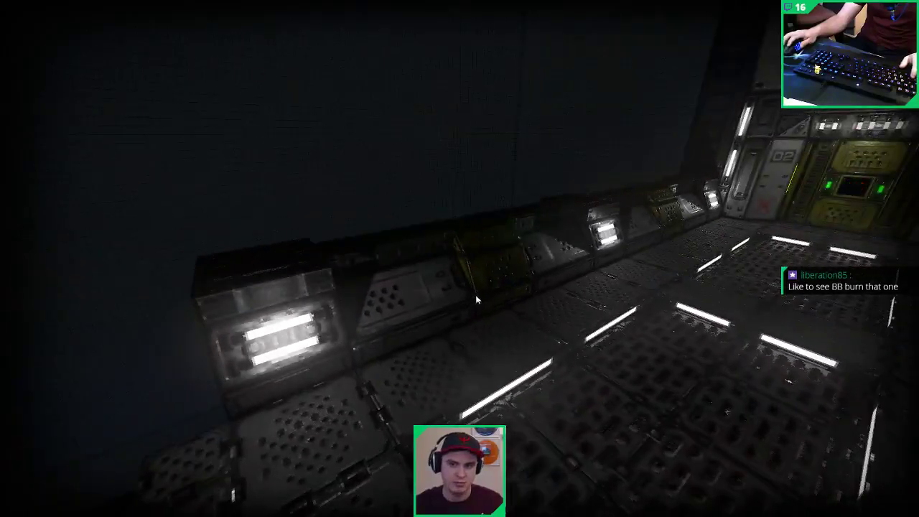
{"action": "left_click_drag", "start_coordinate": [585, 356], "coordinate": [699, 332], "text": "alt"}
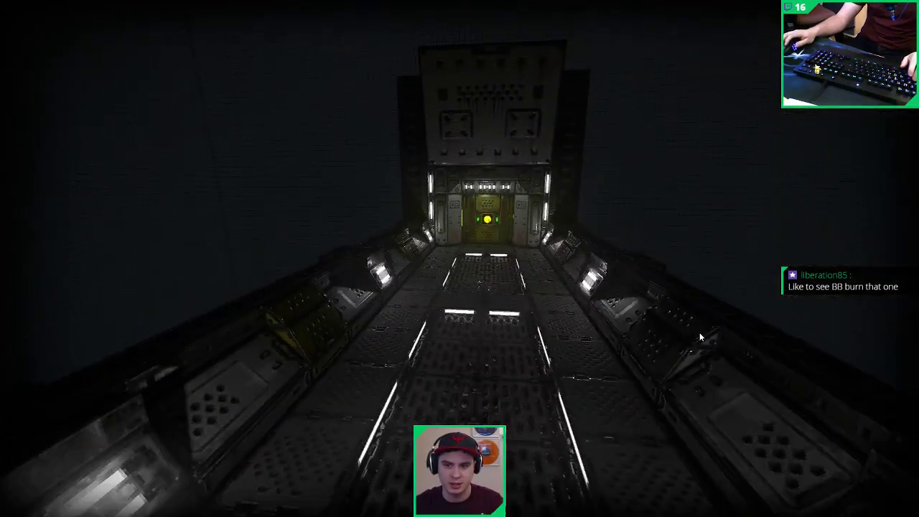
Step: Apply yellow Color 5 as emissive colour to the light-strip frame around the nearest walkway floor grate
{"action": "key", "text": "g"}
{"action": "left_click", "coordinate": [518, 315]}
{"action": "key", "text": "3"}
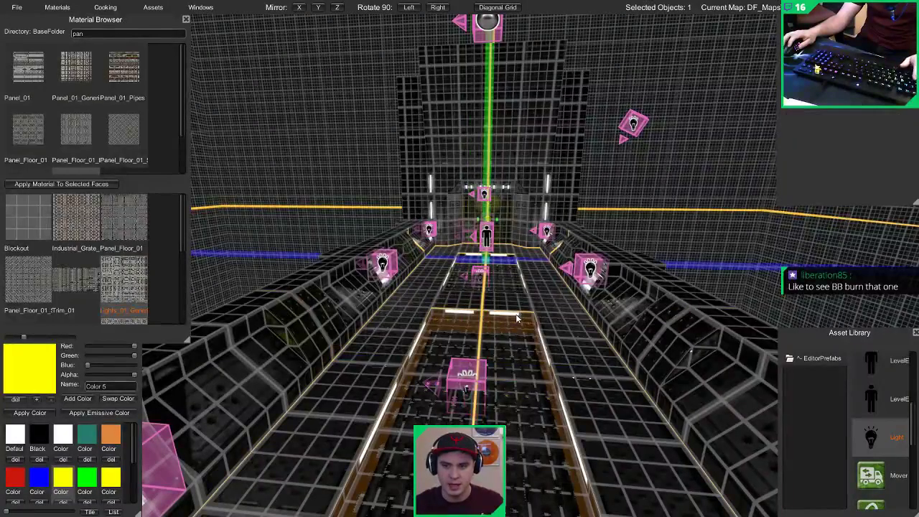
{"action": "left_click", "coordinate": [517, 316]}
{"action": "key", "text": "f"}
{"action": "left_click_drag", "start_coordinate": [517, 317], "coordinate": [381, 290], "text": "alt"}
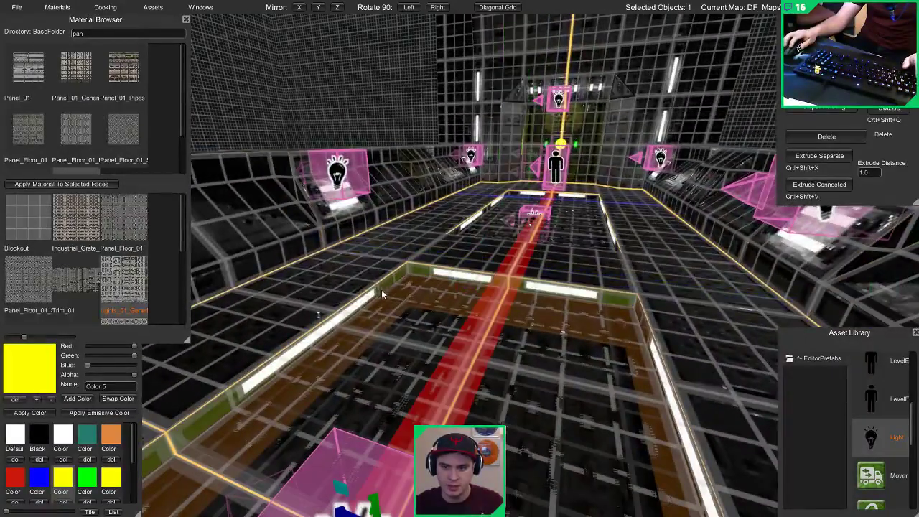
{"action": "left_click_drag", "start_coordinate": [646, 329], "coordinate": [653, 359], "text": "alt"}
{"action": "left_click", "coordinate": [116, 416]}
{"action": "key", "text": "Escape"}
{"action": "key", "text": "Tab"}
Step: Preview the yellow floor strips from the walkway's start, and undo their emissive colour change
{"action": "scroll", "coordinate": [653, 359], "scroll_direction": "down", "scroll_amount": 5}
{"action": "scroll", "coordinate": [656, 356], "scroll_direction": "up", "scroll_amount": 3}
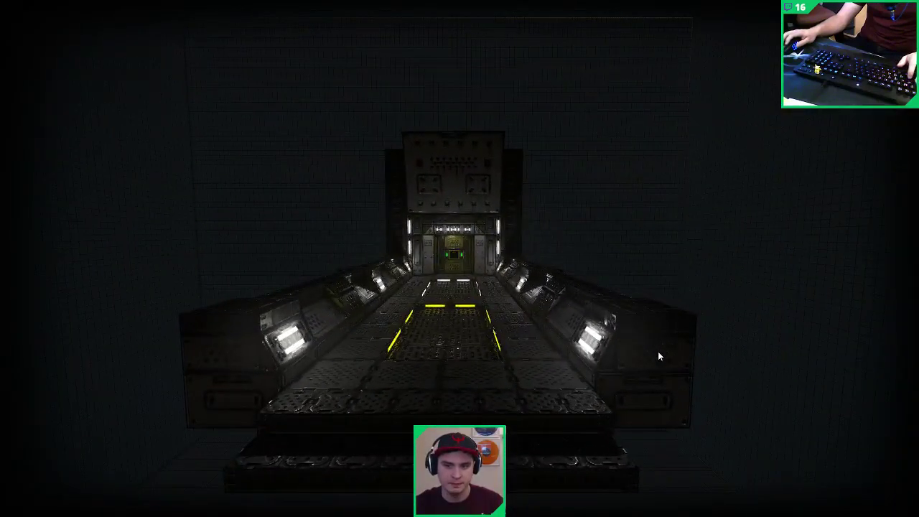
{"action": "scroll", "coordinate": [653, 351], "scroll_direction": "up", "scroll_amount": 3}
{"action": "right_click_drag", "start_coordinate": [649, 350], "coordinate": [632, 345]}
{"action": "key", "text": "w"}
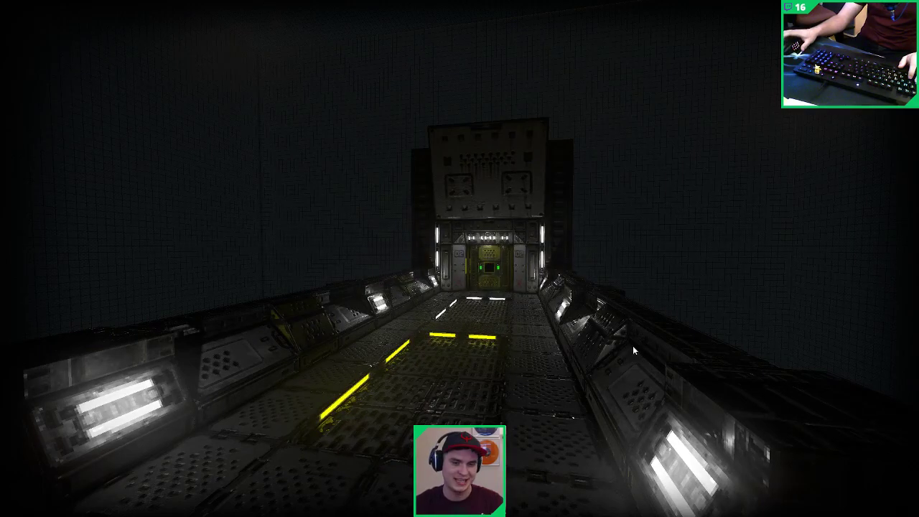
{"action": "mouse_move", "coordinate": [632, 346]}
{"action": "left_mouse_down", "text": "alt"}
{"action": "mouse_move", "coordinate": [586, 348]}
{"action": "mouse_move", "coordinate": [571, 361]}
{"action": "mouse_move", "coordinate": [615, 353]}
{"action": "left_mouse_up", "text": "alt"}
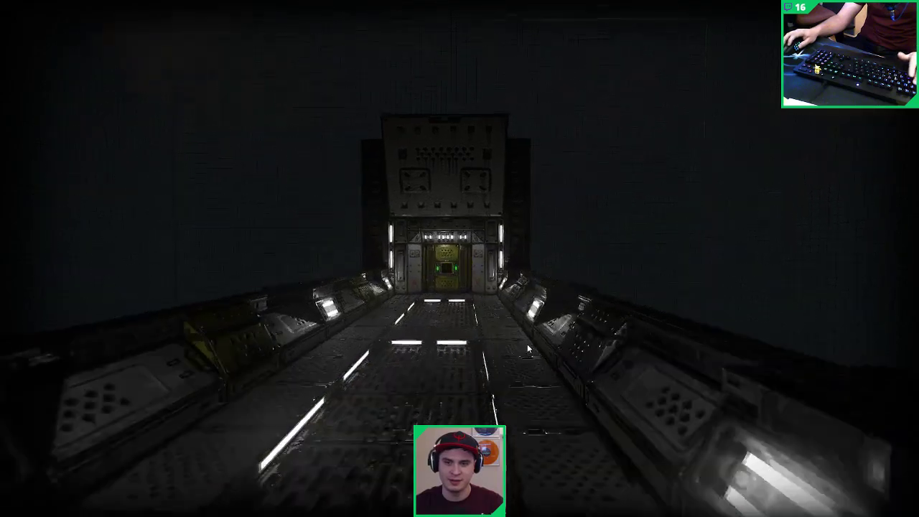
Step: Select the vertical light strips on both sides of the doorway and apply yellow Color 5 as their emissive colour
{"action": "scroll", "coordinate": [526, 344], "scroll_direction": "up", "scroll_amount": 4}
{"action": "key", "text": "Tab"}
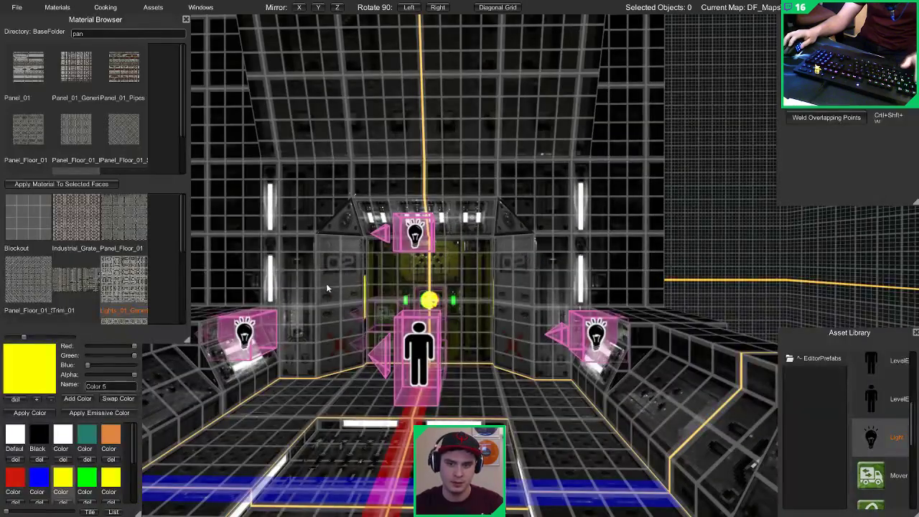
{"action": "left_click", "coordinate": [326, 287]}
{"action": "left_click", "coordinate": [581, 253], "text": "shift"}
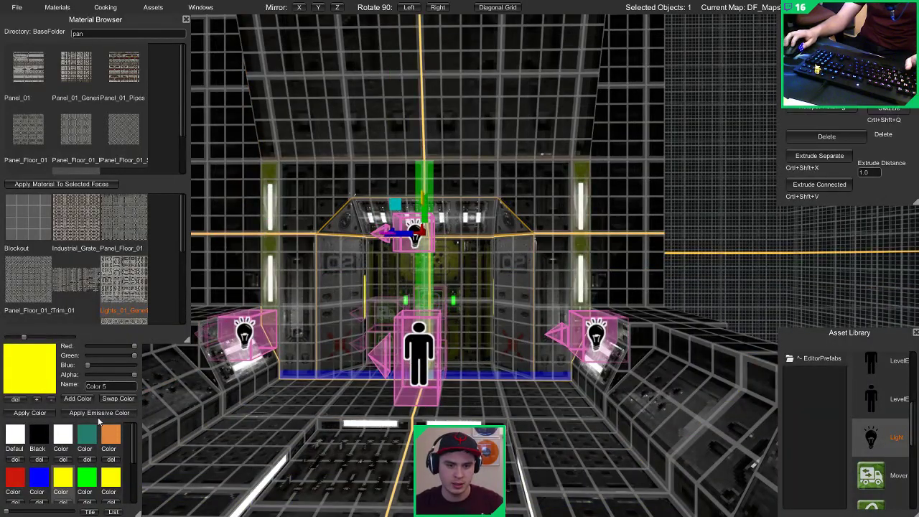
{"action": "left_click", "coordinate": [99, 413]}
{"action": "key", "text": "Escape"}
Step: Preview the yellow doorway lights from several distances along the walkway
{"action": "scroll", "coordinate": [344, 399], "scroll_direction": "down", "scroll_amount": 4}
{"action": "key", "text": "Tab"}
{"action": "scroll", "coordinate": [344, 399], "scroll_direction": "down", "scroll_amount": 4}
{"action": "middle_click_drag", "start_coordinate": [344, 399], "coordinate": [371, 383]}
{"action": "scroll", "coordinate": [305, 417], "scroll_direction": "up", "scroll_amount": 2}
{"action": "scroll", "coordinate": [350, 415], "scroll_direction": "down", "scroll_amount": 2}
{"action": "scroll", "coordinate": [350, 416], "scroll_direction": "up", "scroll_amount": 1}
{"action": "scroll", "coordinate": [331, 408], "scroll_direction": "up", "scroll_amount": 2}
{"action": "scroll", "coordinate": [308, 406], "scroll_direction": "up", "scroll_amount": 3}
{"action": "scroll", "coordinate": [141, 459], "scroll_direction": "down", "scroll_amount": 2}
{"action": "scroll", "coordinate": [273, 444], "scroll_direction": "down", "scroll_amount": 2}
Step: Colour the tall slanted panel above the doorway yellow with Color 5, and preview it from the walkway
{"action": "key", "text": "Tab"}
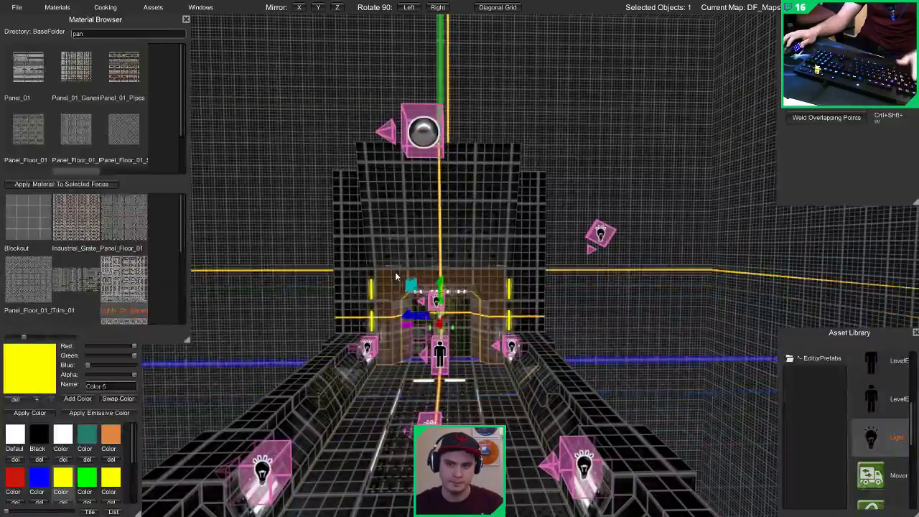
{"action": "key", "text": "1"}
{"action": "left_click", "coordinate": [404, 232]}
{"action": "key", "text": "4"}
{"action": "left_click_drag", "start_coordinate": [341, 112], "coordinate": [556, 268]}
{"action": "key", "text": "1"}
{"action": "middle_click_drag", "start_coordinate": [316, 371], "coordinate": [284, 367]}
{"action": "key", "text": "Tab"}
{"action": "scroll", "coordinate": [286, 384], "scroll_direction": "down", "scroll_amount": 3}
{"action": "scroll", "coordinate": [286, 382], "scroll_direction": "up", "scroll_amount": 3}
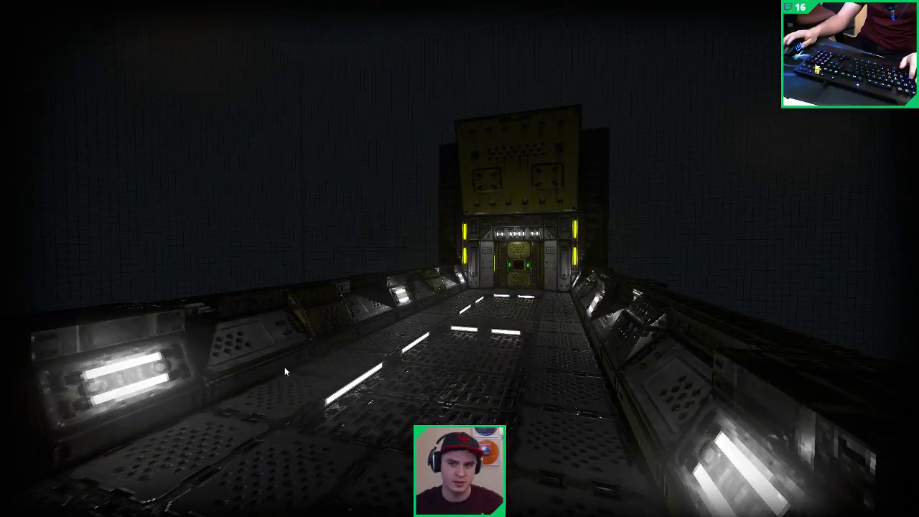
{"action": "right_click_drag", "start_coordinate": [453, 331], "coordinate": [494, 291]}
{"action": "key", "text": "w"}
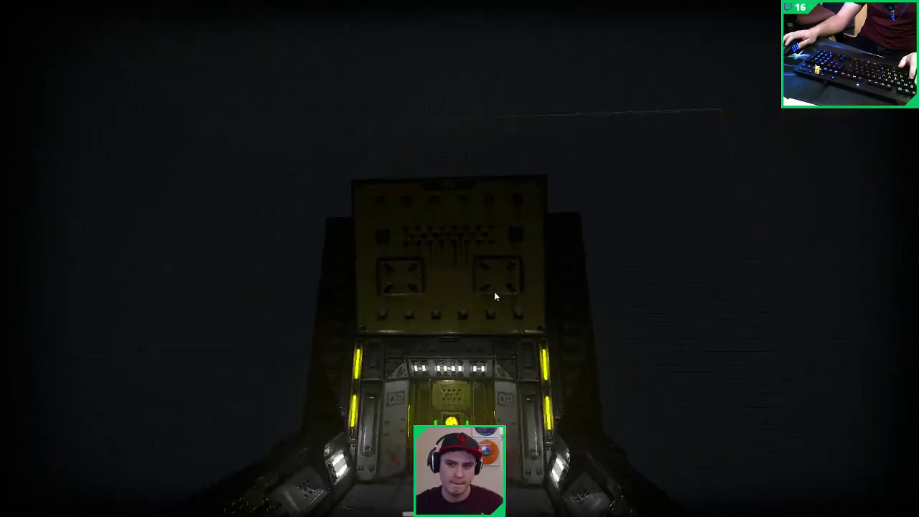
Step: Cut narrow vertical strips along both side edges of the slanted panel above the doorway
{"action": "key", "text": "g"}
{"action": "left_click", "coordinate": [484, 283]}
{"action": "left_click", "coordinate": [570, 274]}
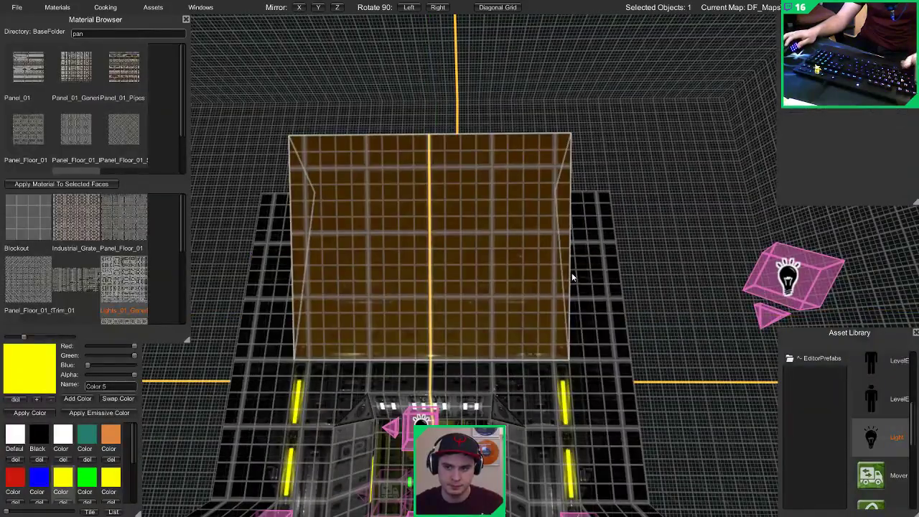
{"action": "left_click", "coordinate": [495, 260]}
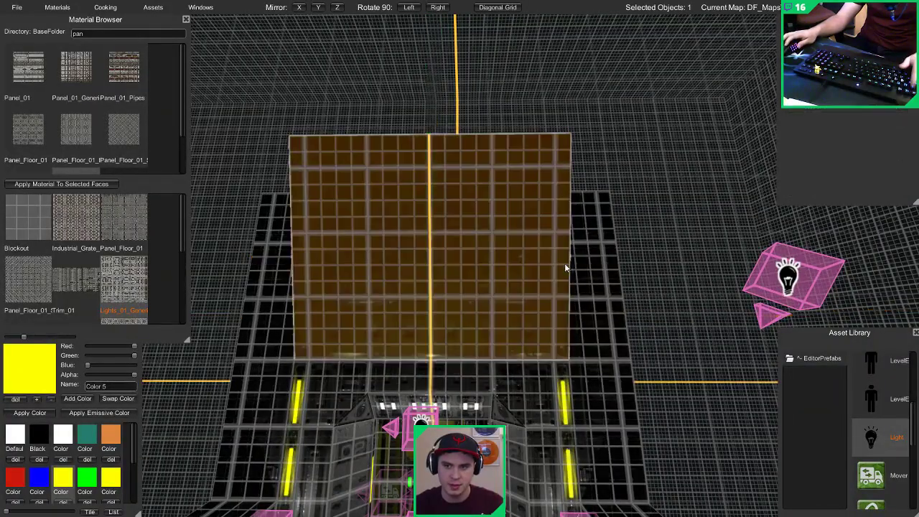
{"action": "left_click", "coordinate": [563, 263]}
{"action": "mouse_move", "coordinate": [535, 252]}
{"action": "left_mouse_down"}
{"action": "mouse_move", "coordinate": [290, 255]}
{"action": "mouse_move", "coordinate": [472, 266]}
{"action": "mouse_move", "coordinate": [347, 250]}
{"action": "mouse_move", "coordinate": [523, 272]}
{"action": "mouse_move", "coordinate": [543, 257]}
{"action": "left_mouse_up"}
Step: Apply the Default white colour to the wide middle face of the slanted panel, and preview the result
{"action": "key", "text": "3"}
{"action": "left_click", "coordinate": [431, 263]}
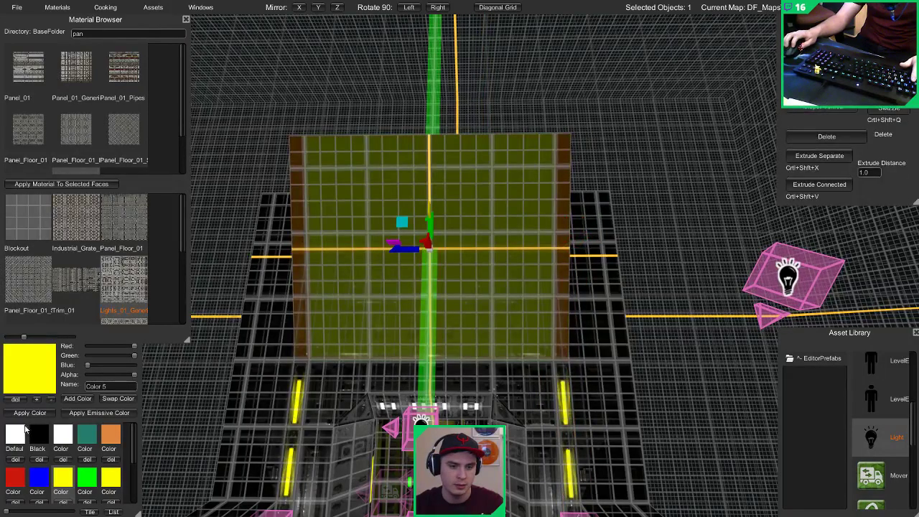
{"action": "left_click", "coordinate": [25, 429]}
{"action": "left_click", "coordinate": [31, 415]}
{"action": "key", "text": "Escape"}
{"action": "right_click_drag", "start_coordinate": [208, 399], "coordinate": [287, 434]}
{"action": "key", "text": "g"}
{"action": "key", "text": "s"}
{"action": "key", "text": "s"}
{"action": "key", "text": "w"}
{"action": "key", "text": "g"}
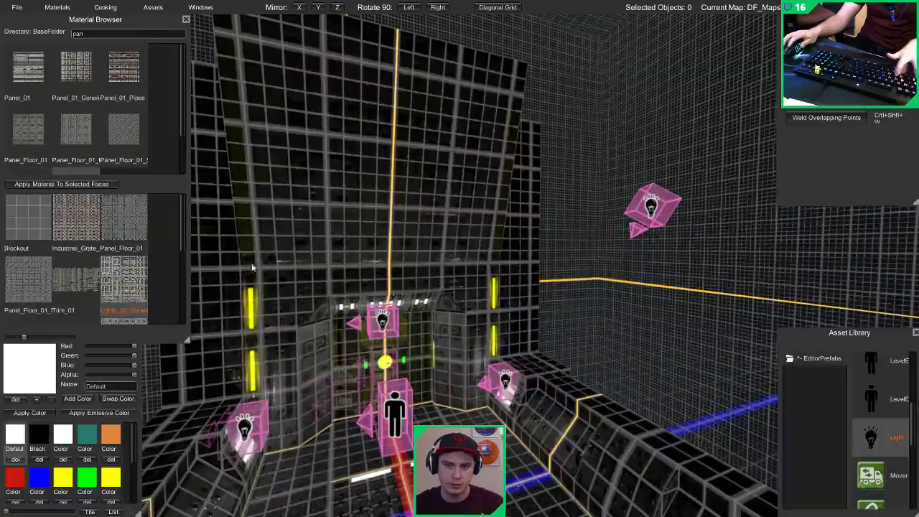
Step: Give both narrow side strips of the slanted panel the Lights_01 material with yellow Color 5 as emissive colour
{"action": "left_click", "coordinate": [252, 267]}
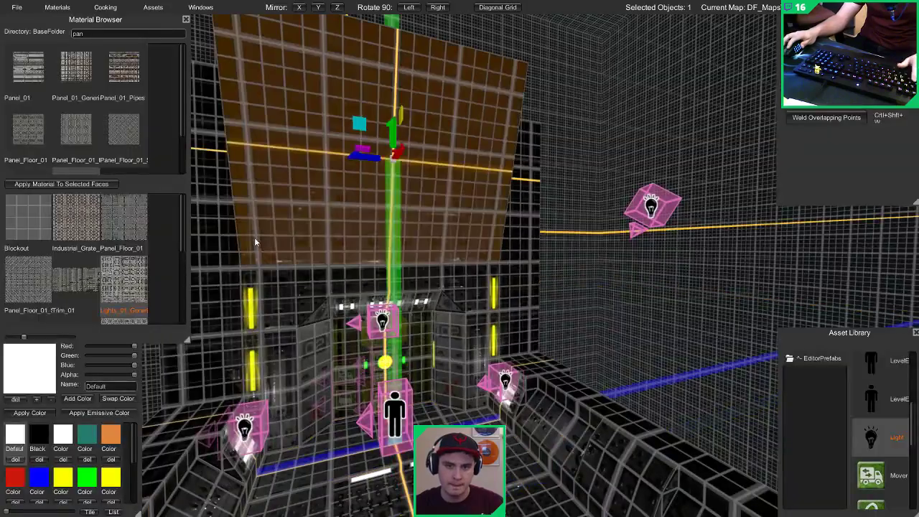
{"action": "left_click", "coordinate": [501, 185], "text": "shift"}
{"action": "key", "text": "s"}
{"action": "right_click_drag", "start_coordinate": [336, 183], "coordinate": [402, 162]}
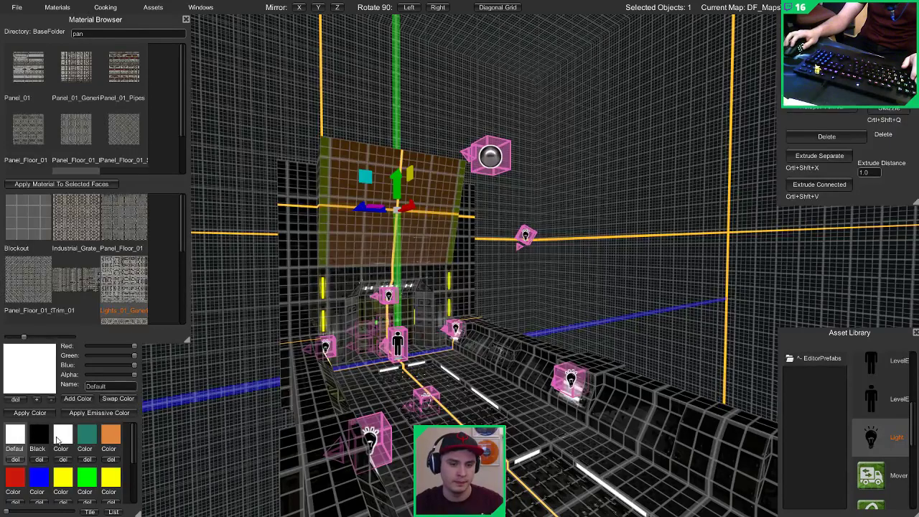
{"action": "left_click", "coordinate": [112, 481]}
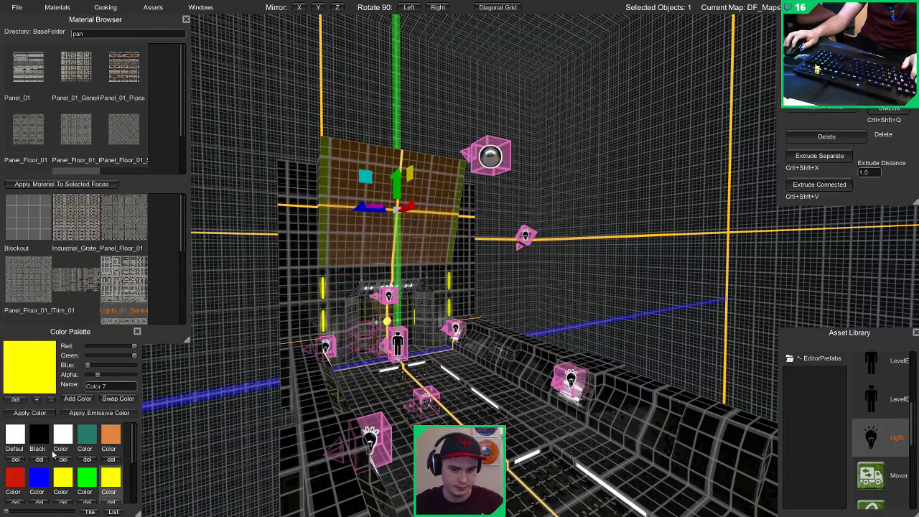
{"action": "left_click", "coordinate": [18, 436]}
{"action": "left_click", "coordinate": [63, 476]}
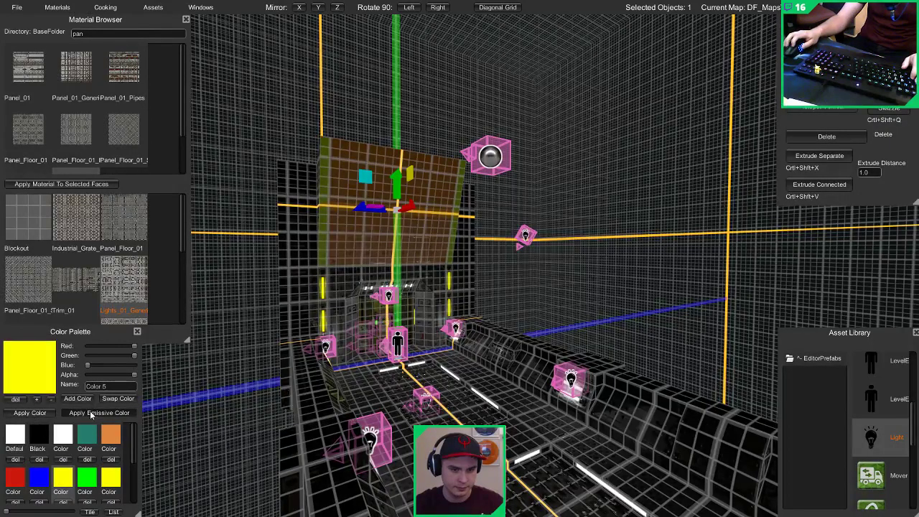
{"action": "left_click", "coordinate": [87, 186]}
{"action": "key", "text": "Escape"}
Step: Preview the new light strips on the slanted panel from along the walkway
{"action": "right_click_drag", "start_coordinate": [322, 234], "coordinate": [228, 262]}
{"action": "key", "text": "g"}
{"action": "key", "text": "s"}
{"action": "key", "text": "w"}
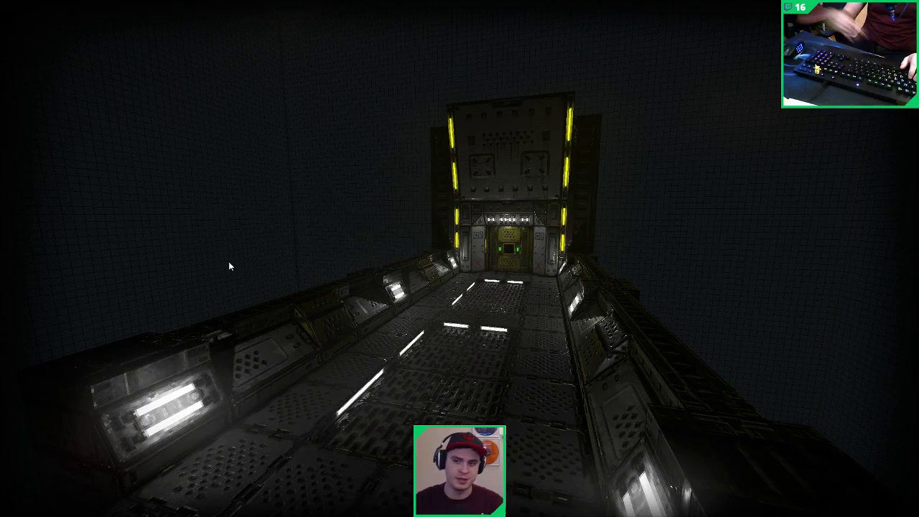
{"action": "key", "text": "w"}
{"action": "key", "text": "a"}
{"action": "right_click_drag", "start_coordinate": [396, 254], "coordinate": [437, 250]}
{"action": "key", "text": "s"}
{"action": "key", "text": "w"}
{"action": "key", "text": "d"}
{"action": "key", "text": "g"}
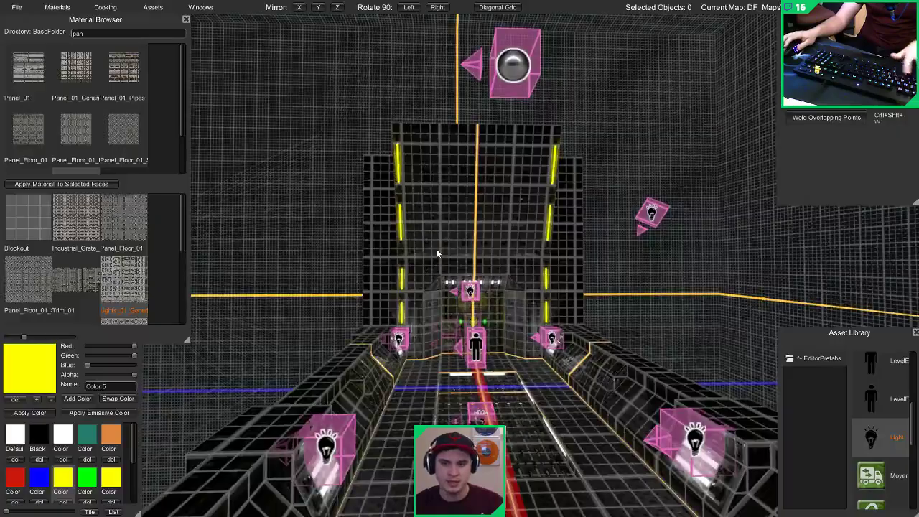
{"action": "key", "text": "g"}
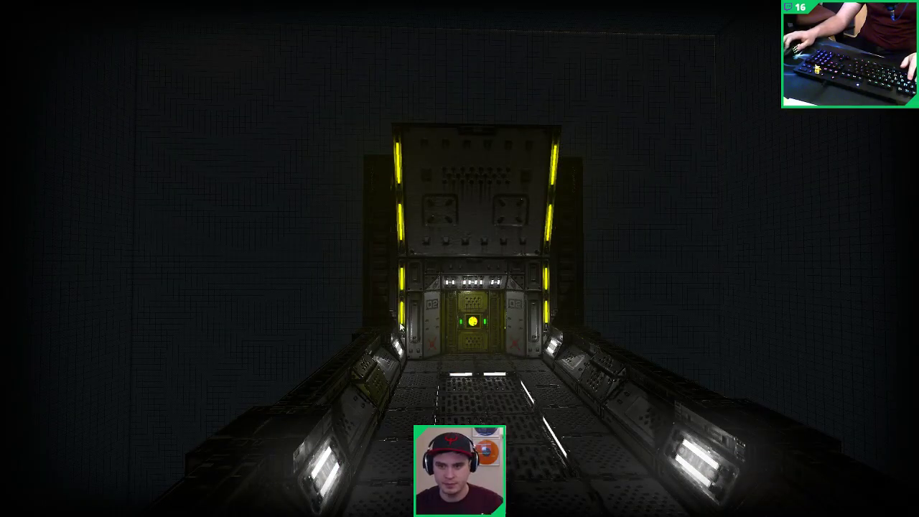
Step: Examine the lit doorway and the whole walkway from outside and from its front end
{"action": "key", "text": "s"}
{"action": "key", "text": "a"}
{"action": "right_click_drag", "start_coordinate": [400, 327], "coordinate": [296, 308]}
{"action": "key", "text": "w"}
{"action": "key", "text": "d"}
{"action": "key", "text": "s"}
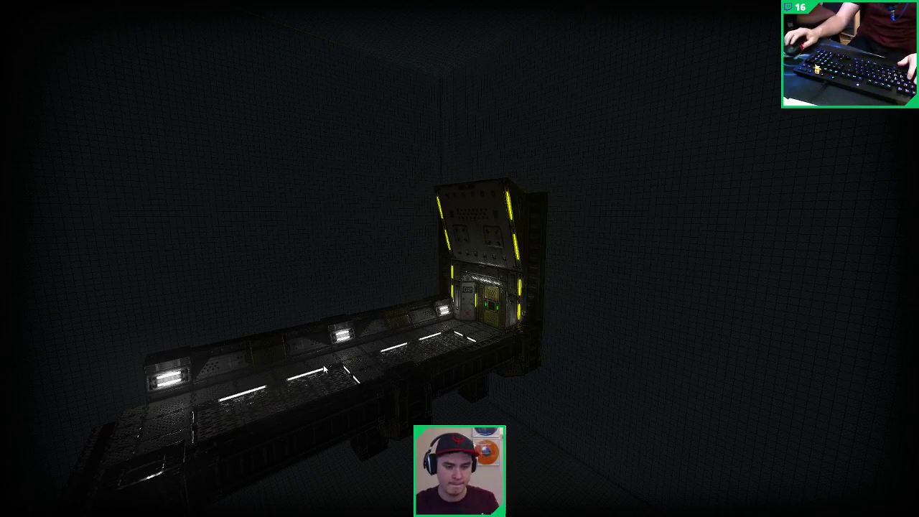
{"action": "key", "text": "w"}
{"action": "mouse_move", "coordinate": [341, 350]}
{"action": "right_mouse_down"}
{"action": "mouse_move", "coordinate": [373, 394]}
{"action": "mouse_move", "coordinate": [466, 422]}
{"action": "mouse_move", "coordinate": [473, 366]}
{"action": "mouse_move", "coordinate": [526, 355]}
{"action": "mouse_move", "coordinate": [491, 359]}
{"action": "mouse_move", "coordinate": [489, 337]}
{"action": "mouse_move", "coordinate": [361, 317]}
{"action": "mouse_move", "coordinate": [326, 288]}
{"action": "mouse_move", "coordinate": [445, 322]}
{"action": "mouse_move", "coordinate": [557, 327]}
{"action": "mouse_move", "coordinate": [481, 253]}
{"action": "mouse_move", "coordinate": [396, 301]}
{"action": "mouse_move", "coordinate": [328, 318]}
{"action": "mouse_move", "coordinate": [367, 330]}
{"action": "mouse_move", "coordinate": [445, 321]}
{"action": "mouse_move", "coordinate": [336, 313]}
{"action": "mouse_move", "coordinate": [526, 313]}
{"action": "mouse_move", "coordinate": [431, 326]}
{"action": "mouse_move", "coordinate": [308, 313]}
{"action": "mouse_move", "coordinate": [498, 305]}
{"action": "mouse_move", "coordinate": [673, 442]}
{"action": "mouse_move", "coordinate": [895, 423]}
{"action": "mouse_move", "coordinate": [584, 361]}
{"action": "mouse_move", "coordinate": [473, 348]}
{"action": "mouse_move", "coordinate": [441, 356]}
{"action": "mouse_move", "coordinate": [483, 352]}
{"action": "mouse_move", "coordinate": [423, 312]}
{"action": "mouse_move", "coordinate": [457, 321]}
{"action": "mouse_move", "coordinate": [448, 345]}
{"action": "mouse_move", "coordinate": [467, 379]}
{"action": "mouse_move", "coordinate": [553, 397]}
{"action": "right_mouse_up"}
{"action": "key", "text": "w"}
{"action": "key", "text": "a"}
{"action": "key", "text": "d"}
{"action": "key", "text": "s"}
{"action": "key", "text": "w"}
Step: Extrude a flat ground strip outwards from the bottom edge of the block at the walkway's front end, and isolate it
{"action": "key", "text": "g"}
{"action": "left_click", "coordinate": [466, 376]}
{"action": "left_click", "coordinate": [467, 389]}
{"action": "left_click_drag", "start_coordinate": [465, 333], "coordinate": [683, 395], "text": "shift"}
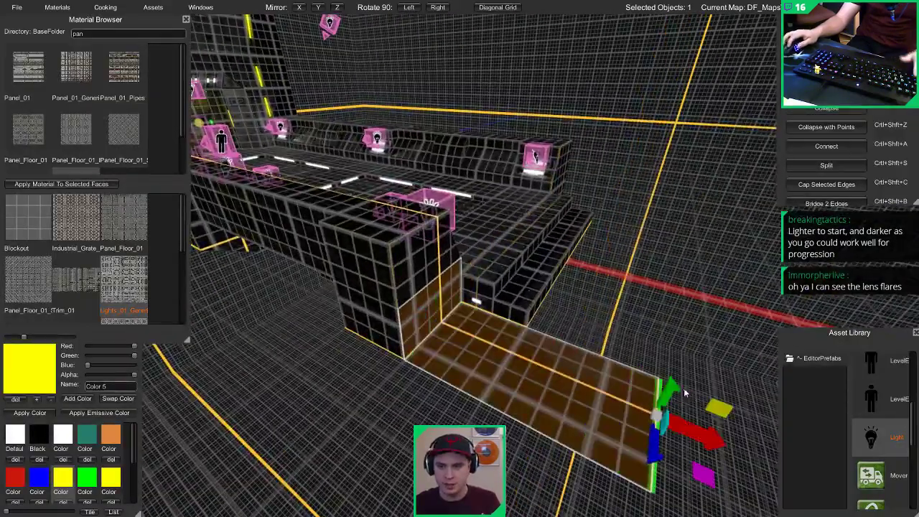
{"action": "left_click", "coordinate": [497, 366]}
{"action": "left_click", "coordinate": [536, 391]}
Step: Extend the ground strip sideways in both directions so that it spans beyond the walkway's full width
{"action": "key", "text": "2"}
{"action": "left_click", "coordinate": [518, 416]}
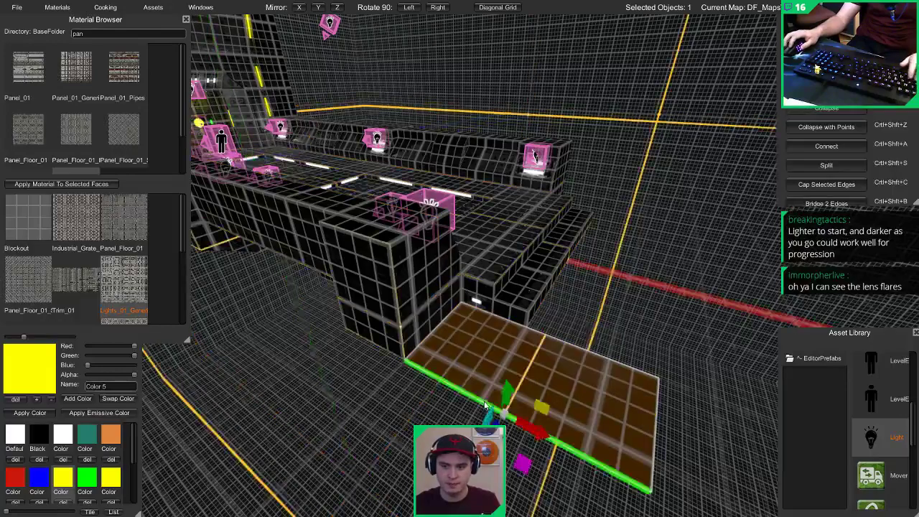
{"action": "right_click_drag", "start_coordinate": [518, 416], "coordinate": [407, 349]}
{"action": "left_click_drag", "start_coordinate": [412, 282], "coordinate": [237, 291], "text": "shift"}
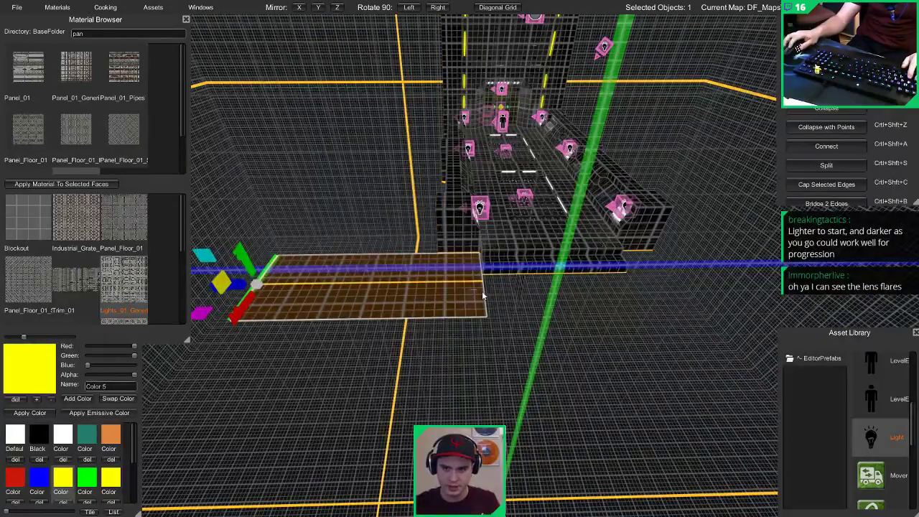
{"action": "right_click_drag", "start_coordinate": [482, 291], "coordinate": [445, 307]}
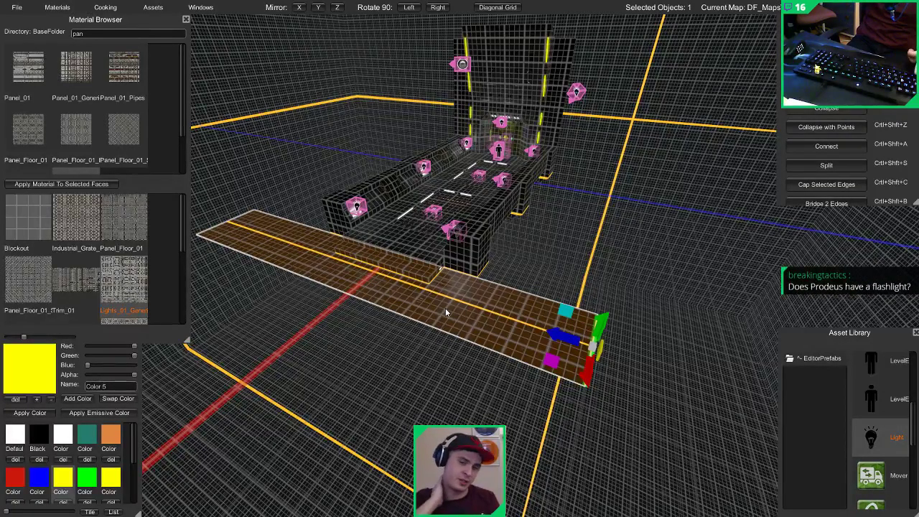
Step: Select the ground strip's face, clear the material filter, and browse to the Stone materials in the Environment folder
{"action": "key", "text": "3"}
{"action": "scroll", "coordinate": [140, 322], "scroll_direction": "down", "scroll_amount": 5}
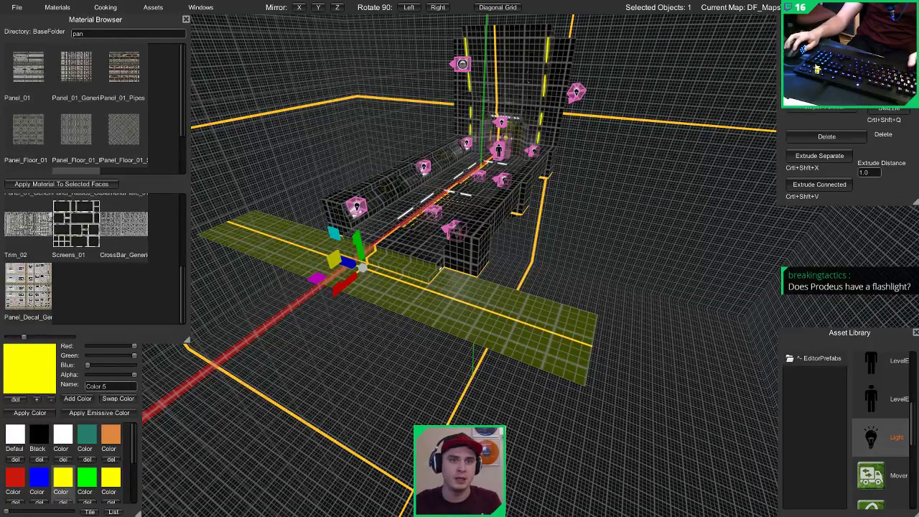
{"action": "scroll", "coordinate": [132, 20], "scroll_direction": "up", "scroll_amount": 2}
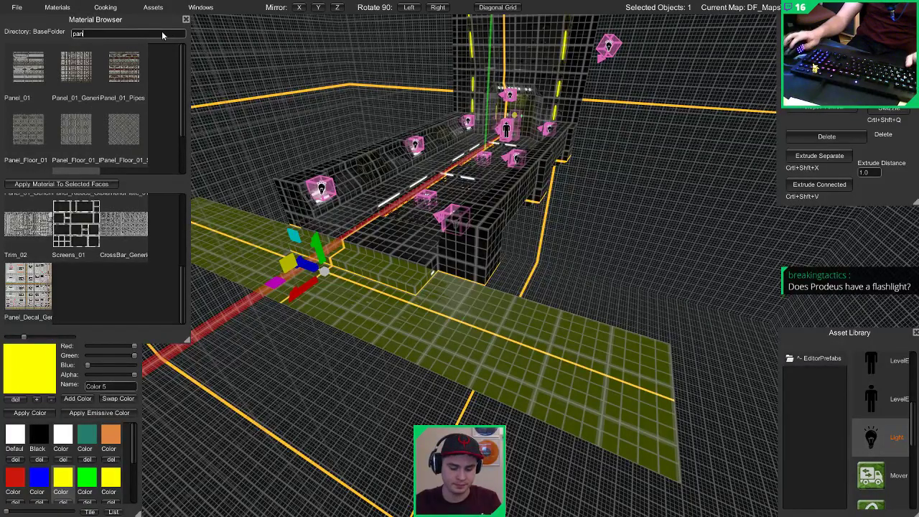
{"action": "key", "text": "BackSpace"}
{"action": "key", "text": "BackSpace"}
{"action": "key", "text": "BackSpace"}
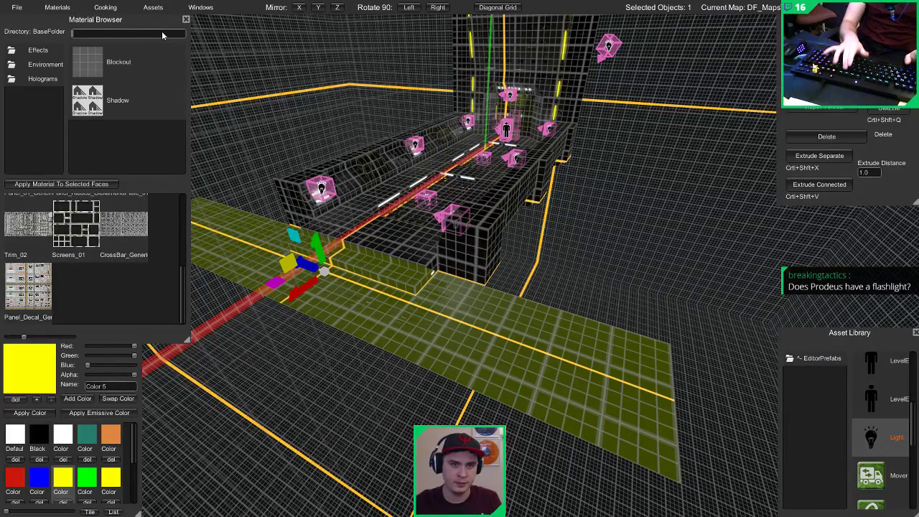
{"action": "double_click", "coordinate": [45, 67]}
{"action": "double_click", "coordinate": [40, 109]}
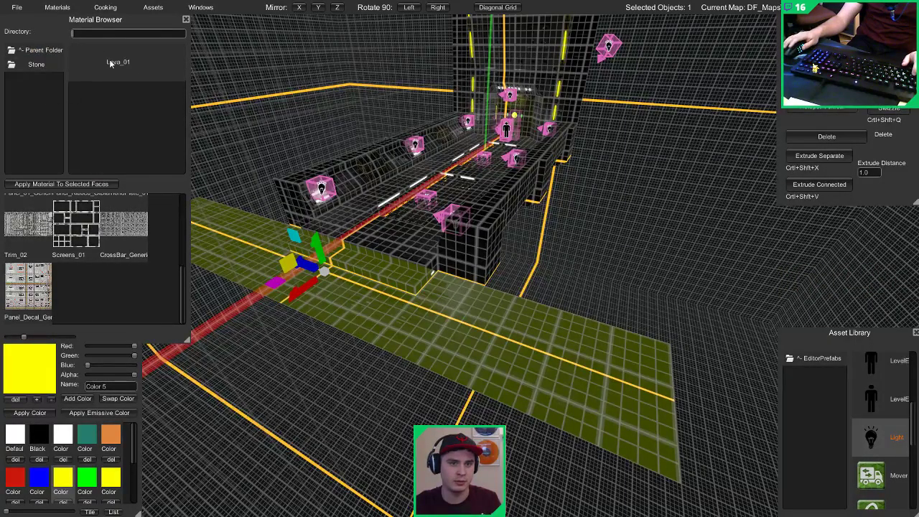
{"action": "double_click", "coordinate": [35, 68]}
{"action": "scroll", "coordinate": [119, 100], "scroll_direction": "down", "scroll_amount": 2}
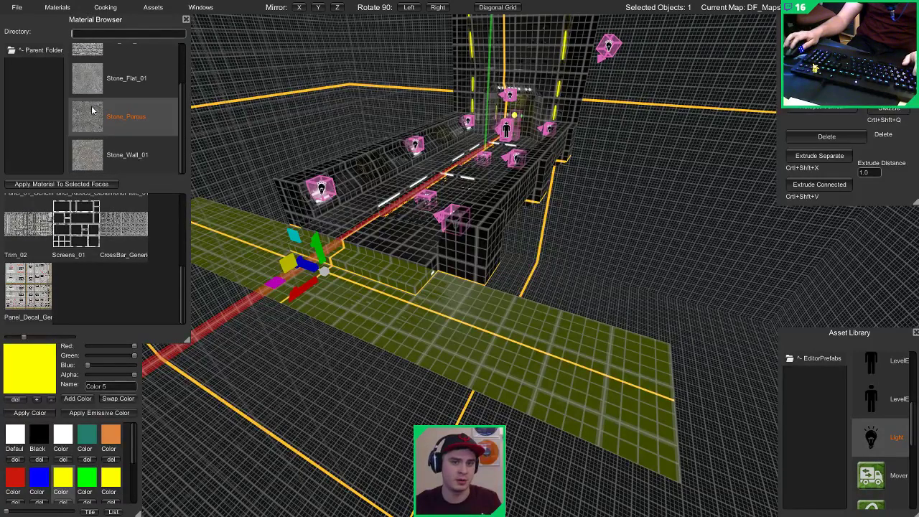
{"action": "scroll", "coordinate": [107, 129], "scroll_direction": "up", "scroll_amount": 2}
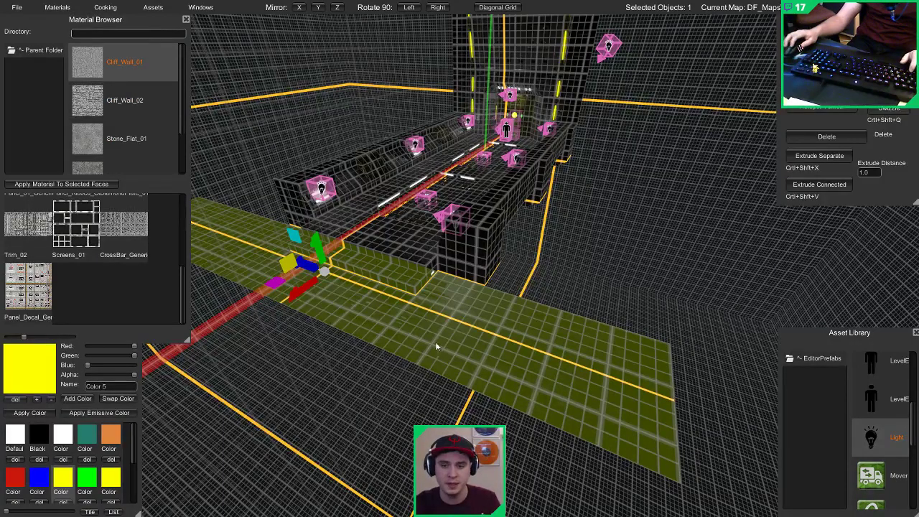
Step: Add Stone_Porous to the map's materials and apply it to the ground strip
{"action": "scroll", "coordinate": [162, 132], "scroll_direction": "down", "scroll_amount": 2}
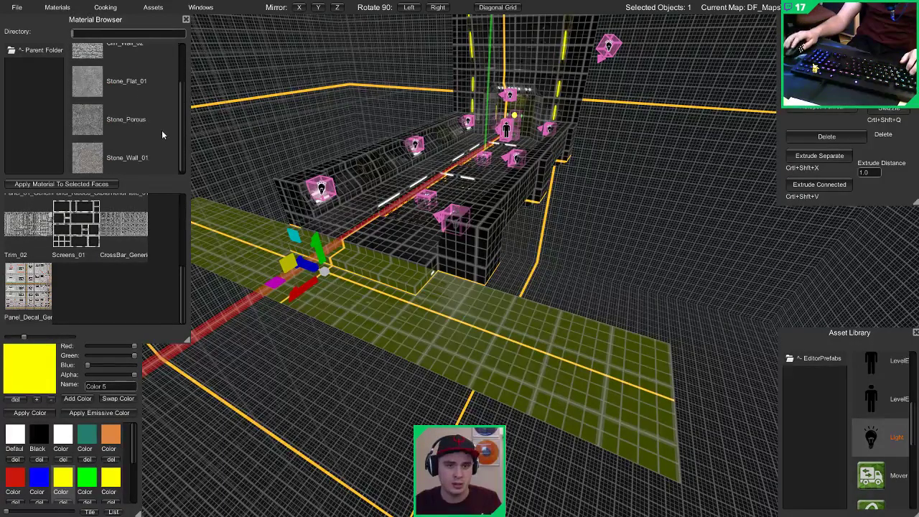
{"action": "left_click", "coordinate": [94, 131]}
{"action": "scroll", "coordinate": [88, 51], "scroll_direction": "up", "scroll_amount": 1}
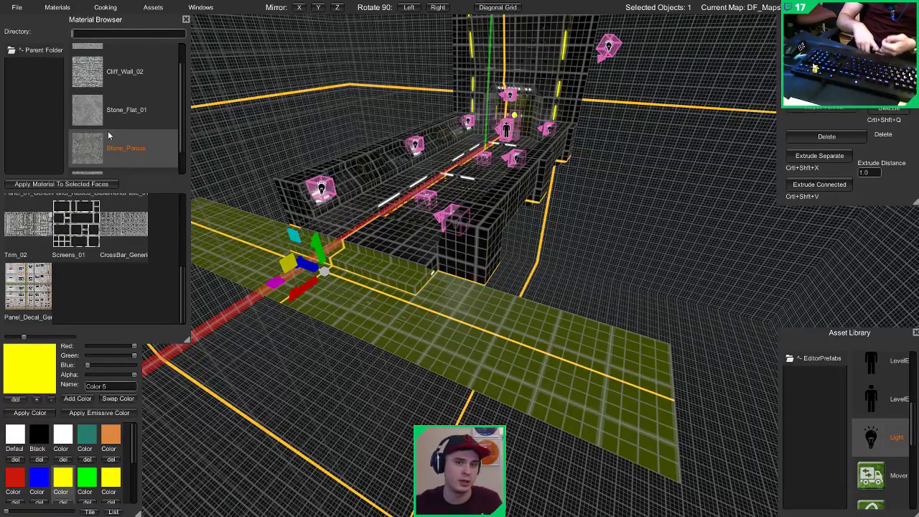
{"action": "left_click", "coordinate": [99, 183]}
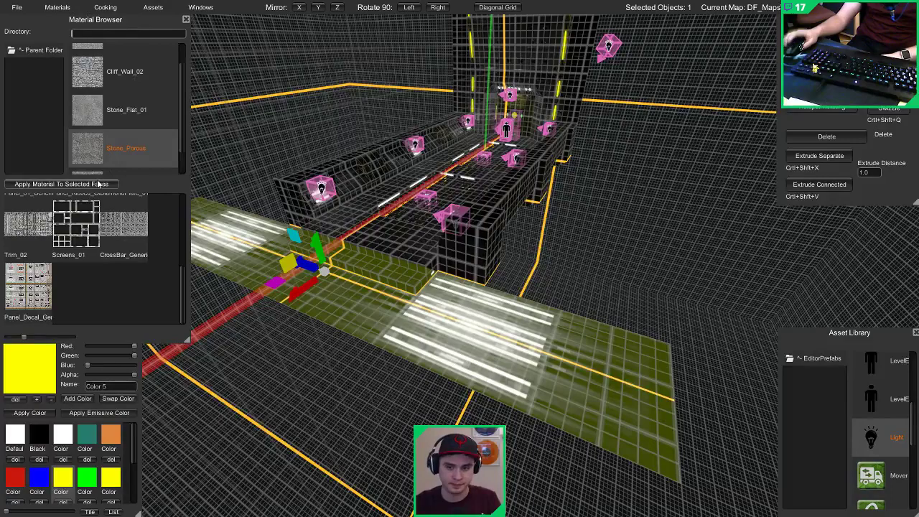
{"action": "double_click", "coordinate": [88, 149]}
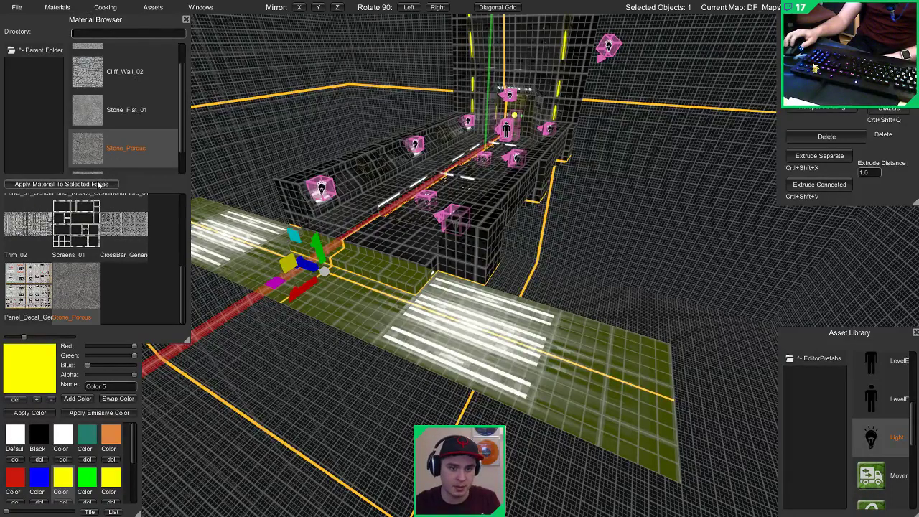
{"action": "left_click", "coordinate": [108, 184]}
Step: Pull the ground strip's outer long edge away from the walkway to make a much deeper platform
{"action": "right_click_drag", "start_coordinate": [517, 294], "coordinate": [362, 315]}
{"action": "key", "text": "2"}
{"action": "left_click", "coordinate": [402, 328]}
{"action": "left_click_drag", "start_coordinate": [350, 275], "coordinate": [138, 383]}
{"action": "mouse_move", "coordinate": [352, 359]}
{"action": "right_mouse_down"}
{"action": "mouse_move", "coordinate": [317, 358]}
{"action": "mouse_move", "coordinate": [342, 360]}
{"action": "right_mouse_up"}
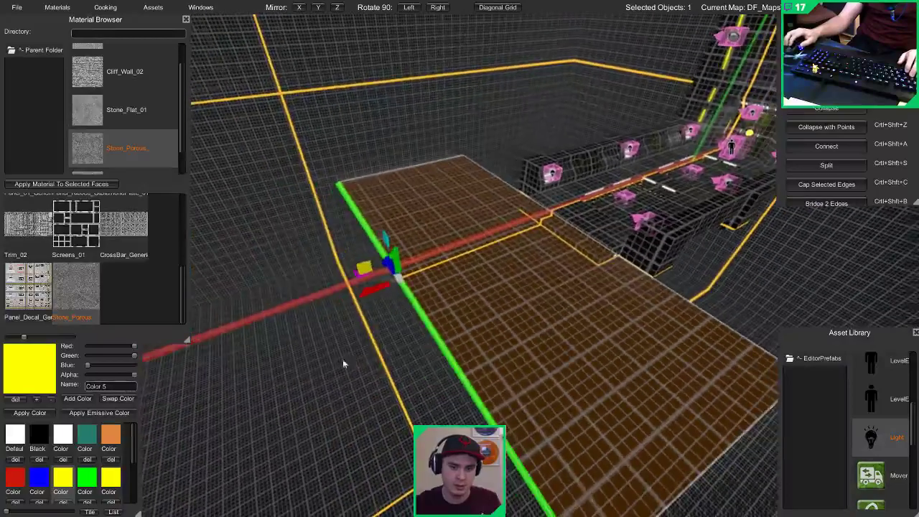
Step: Clear the platform edge selection and delete the blue swatch from the color palette
{"action": "key", "text": "w"}
{"action": "right_click_drag", "start_coordinate": [597, 257], "coordinate": [644, 228]}
{"action": "key", "text": "Escape"}
{"action": "key", "text": "g"}
{"action": "key", "text": "s"}
{"action": "key", "text": "g"}
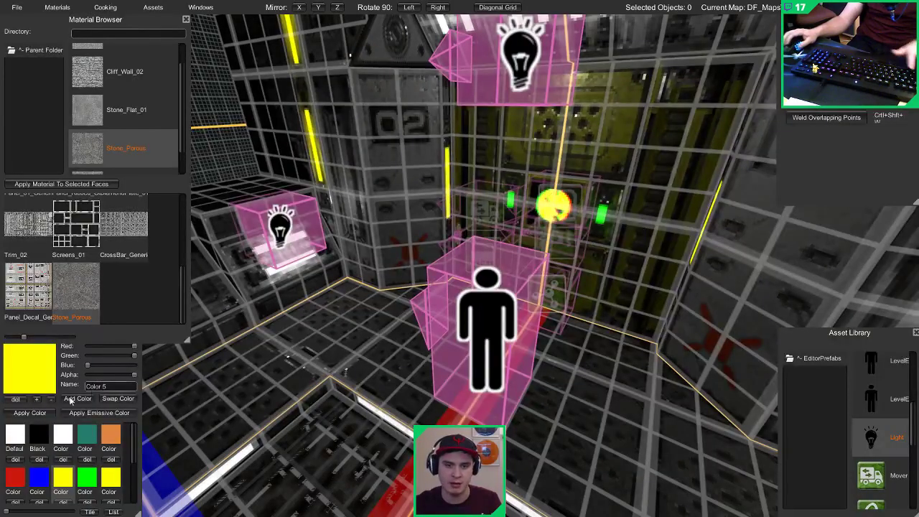
{"action": "left_click", "coordinate": [89, 482]}
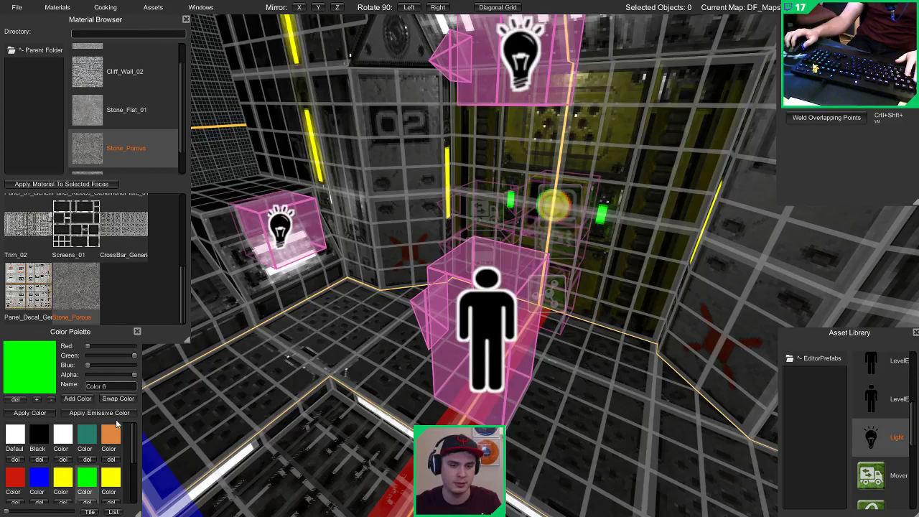
{"action": "left_click", "coordinate": [110, 414]}
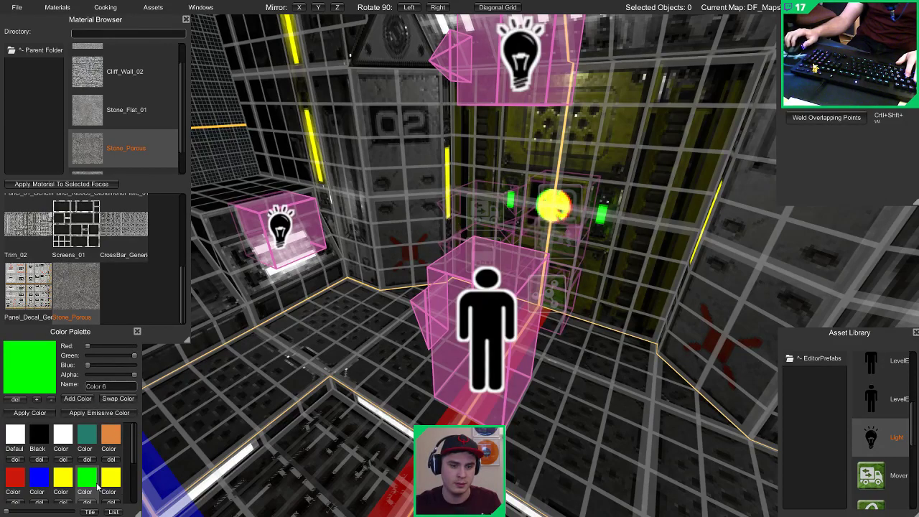
{"action": "left_click", "coordinate": [40, 478]}
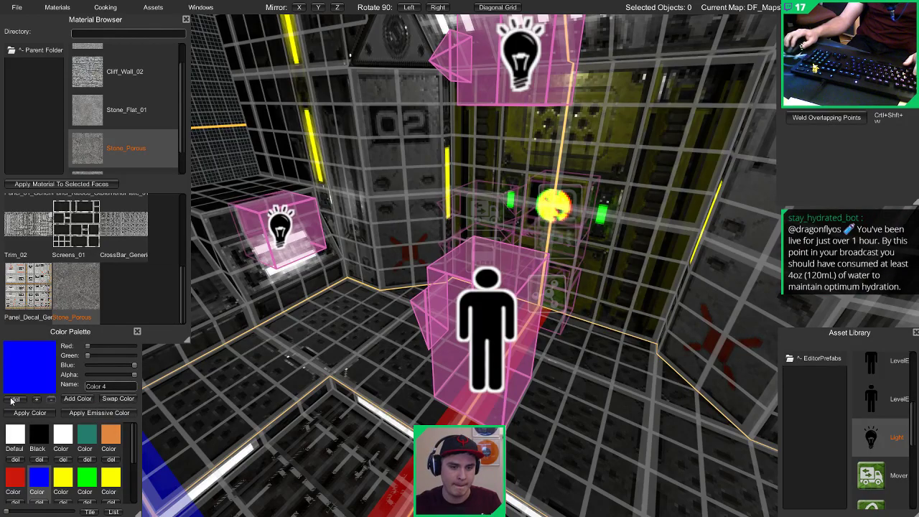
{"action": "left_click", "coordinate": [39, 501]}
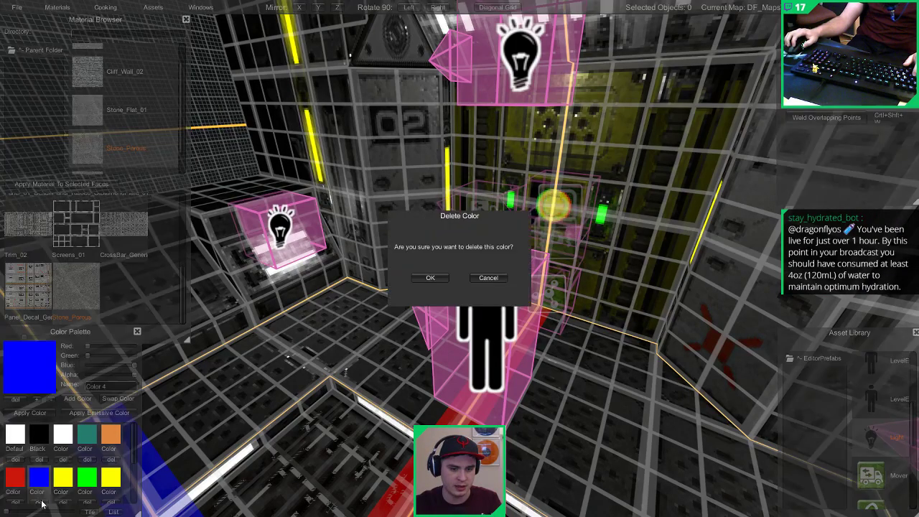
{"action": "left_click", "coordinate": [432, 280]}
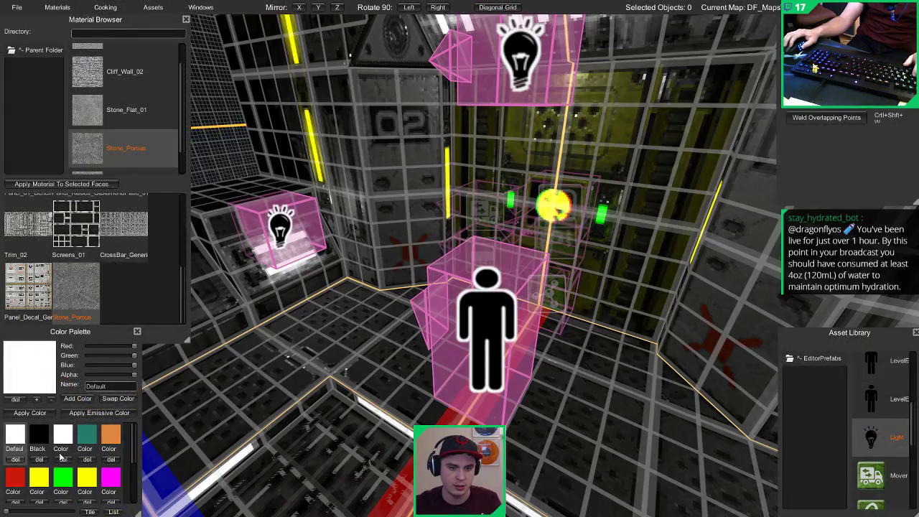
Step: Delete the red swatch and the duplicate semi-transparent yellow swatch from the color palette
{"action": "scroll", "coordinate": [50, 455], "scroll_direction": "down", "scroll_amount": 1}
{"action": "left_click", "coordinate": [16, 454]}
{"action": "left_click", "coordinate": [20, 475]}
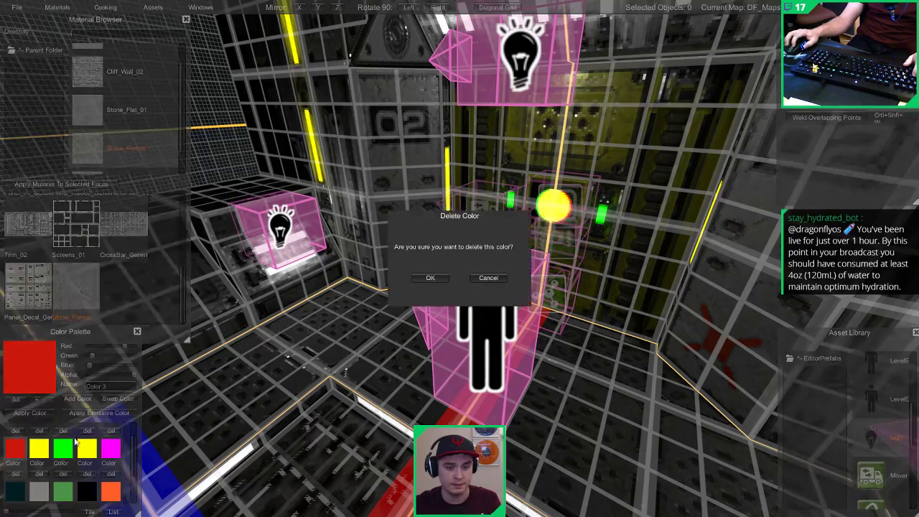
{"action": "left_click", "coordinate": [428, 277]}
{"action": "left_click", "coordinate": [69, 450]}
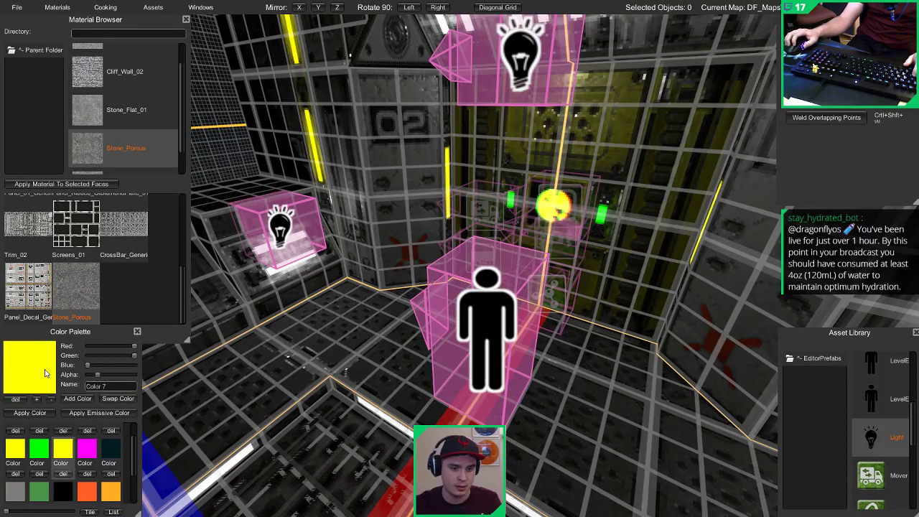
{"action": "left_click", "coordinate": [63, 473]}
{"action": "left_click", "coordinate": [430, 277]}
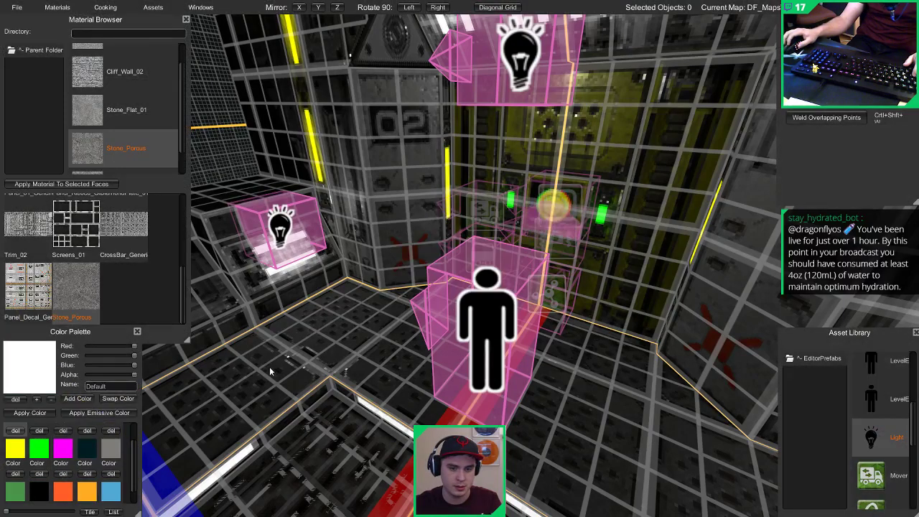
Step: Delete the magenta, very dark teal and grey swatches from the color palette
{"action": "left_click", "coordinate": [87, 474]}
{"action": "left_click", "coordinate": [443, 278]}
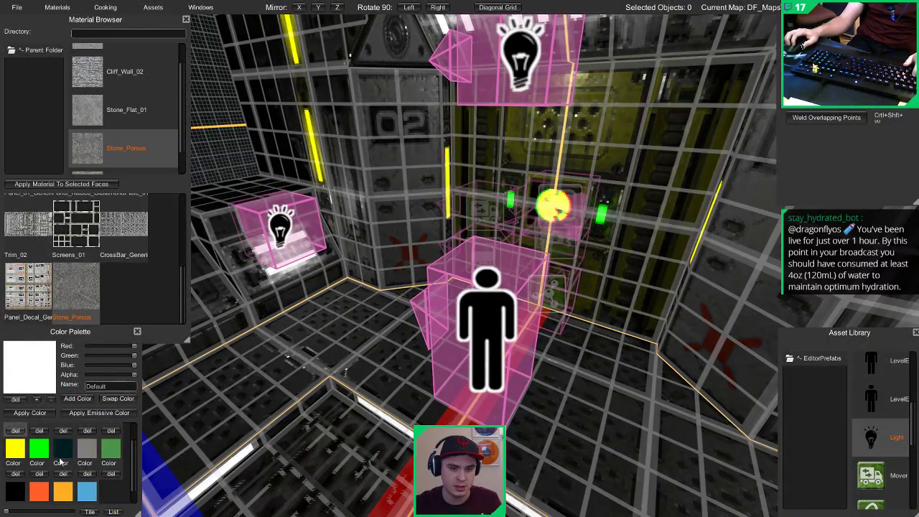
{"action": "left_click", "coordinate": [63, 473]}
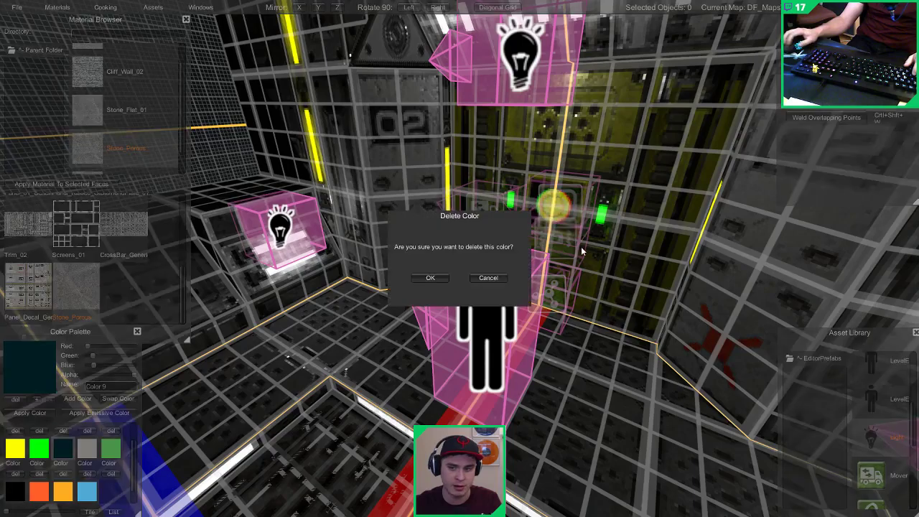
{"action": "left_click", "coordinate": [430, 277]}
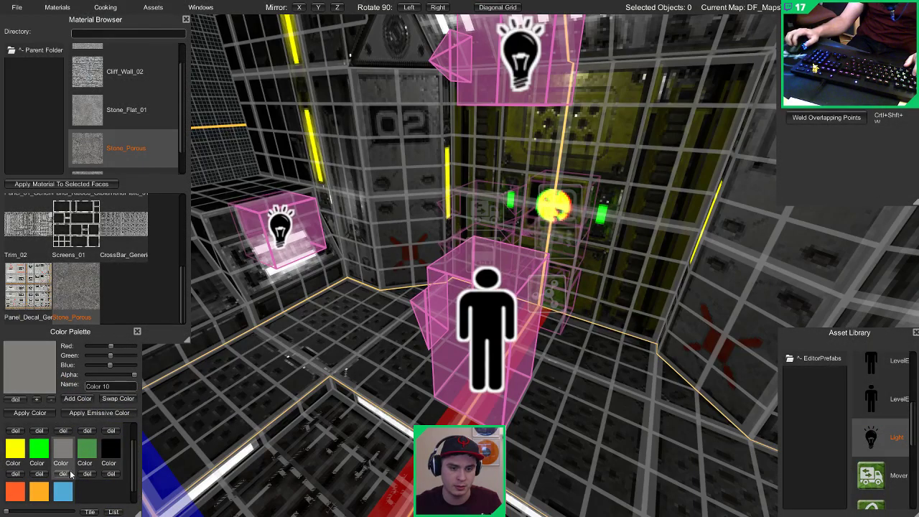
{"action": "left_click", "coordinate": [68, 473]}
{"action": "left_click", "coordinate": [430, 278]}
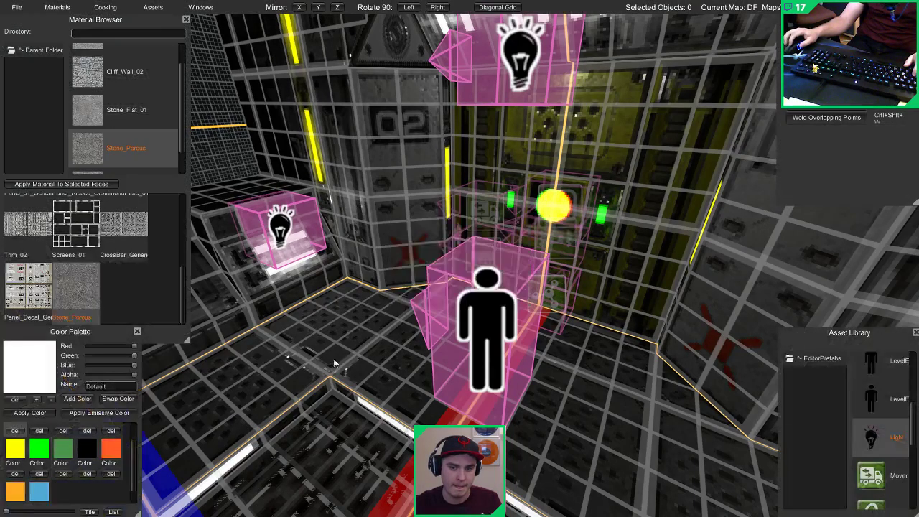
Step: Delete the muted green and the teal swatches from the color palette, keeping the bright green one
{"action": "left_click", "coordinate": [63, 449]}
{"action": "left_click", "coordinate": [39, 491]}
{"action": "left_click", "coordinate": [63, 449]}
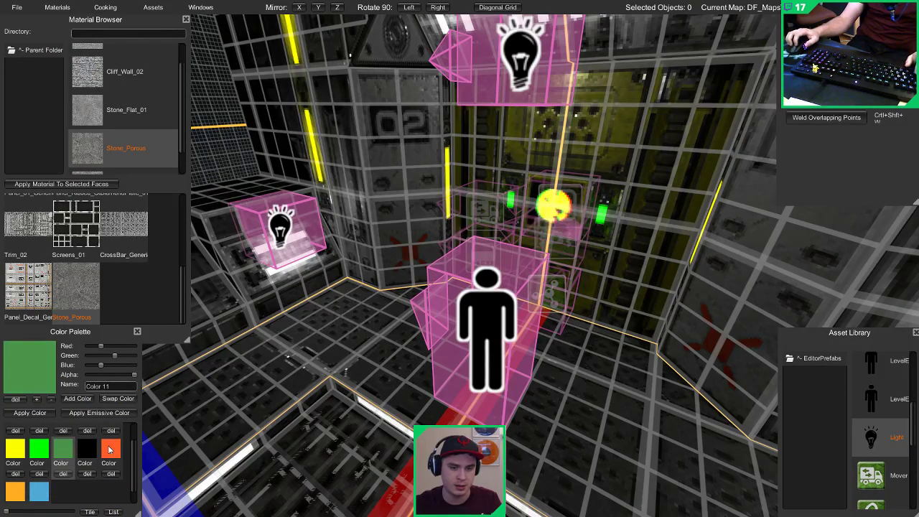
{"action": "left_click", "coordinate": [63, 474]}
{"action": "left_click", "coordinate": [431, 278]}
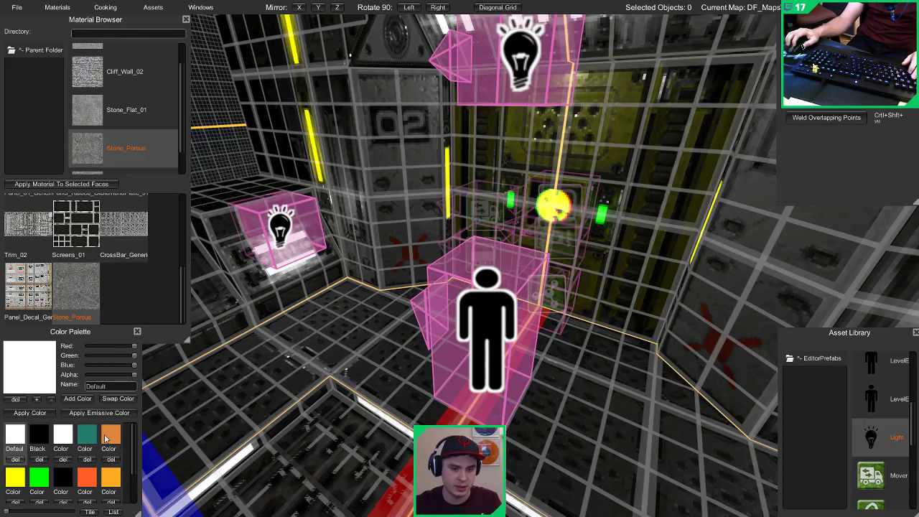
{"action": "left_click", "coordinate": [105, 439]}
{"action": "left_click", "coordinate": [85, 435]}
{"action": "left_click", "coordinate": [108, 435]}
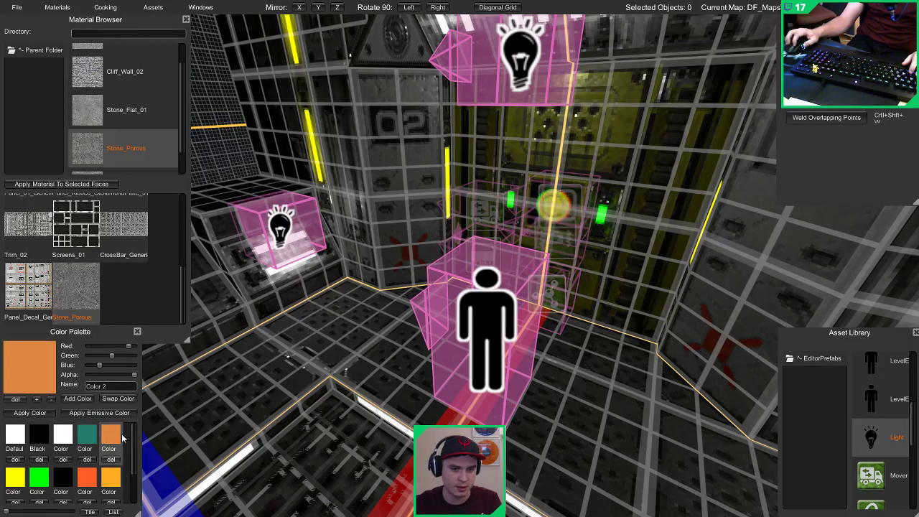
{"action": "left_click", "coordinate": [86, 435]}
{"action": "left_click", "coordinate": [86, 459]}
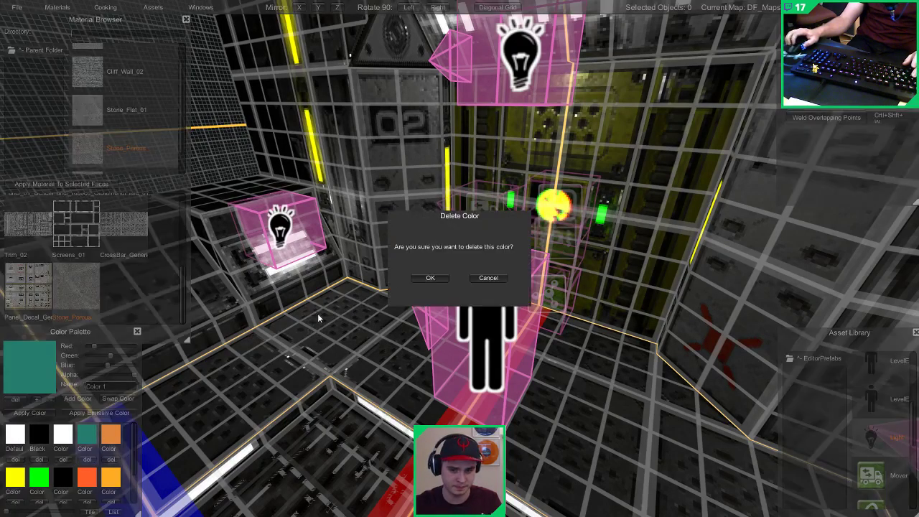
{"action": "left_click", "coordinate": [426, 278]}
Step: Delete the red-orange, amber and light blue swatches from the color palette
{"action": "left_click", "coordinate": [63, 472]}
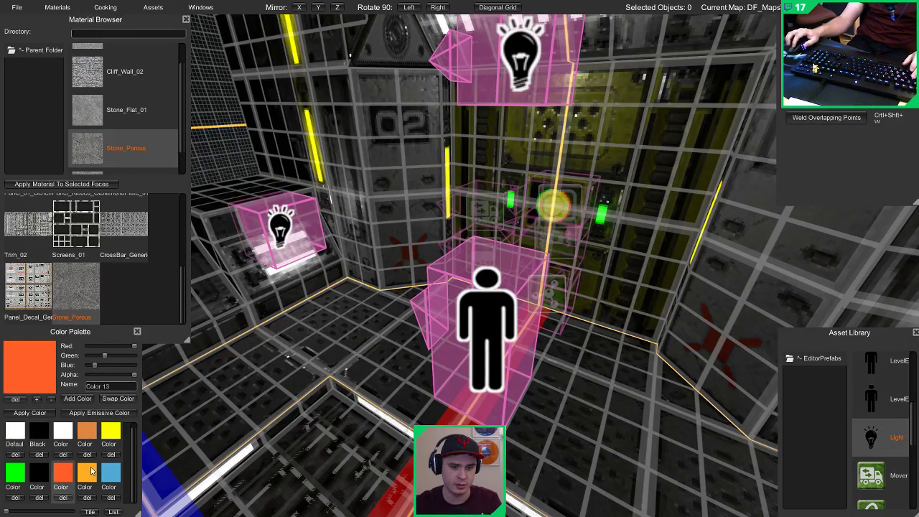
{"action": "left_click", "coordinate": [62, 496]}
{"action": "left_click", "coordinate": [430, 278]}
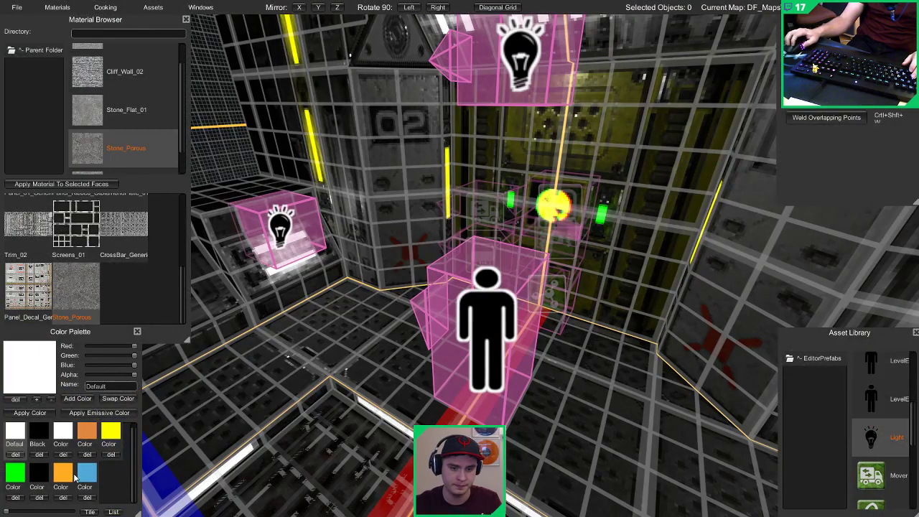
{"action": "left_click", "coordinate": [63, 471]}
{"action": "left_click", "coordinate": [63, 497]}
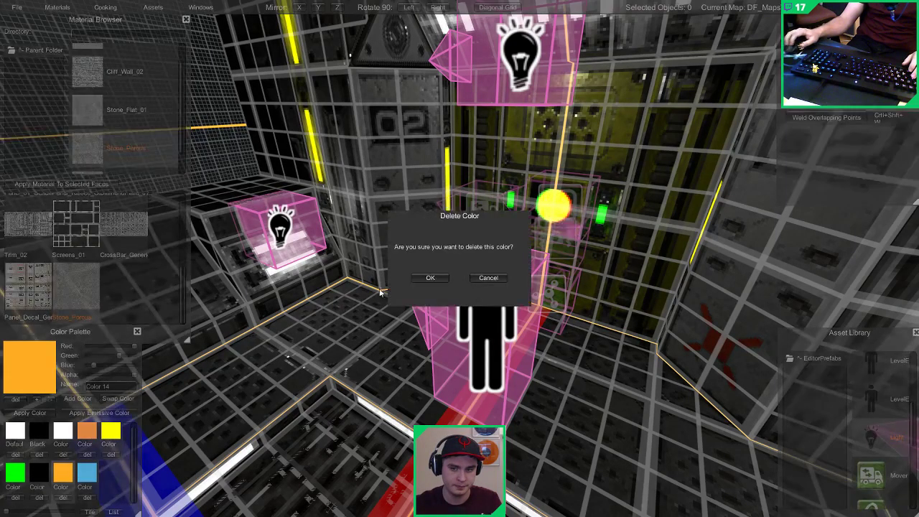
{"action": "left_click", "coordinate": [430, 278]}
{"action": "left_click", "coordinate": [63, 497]}
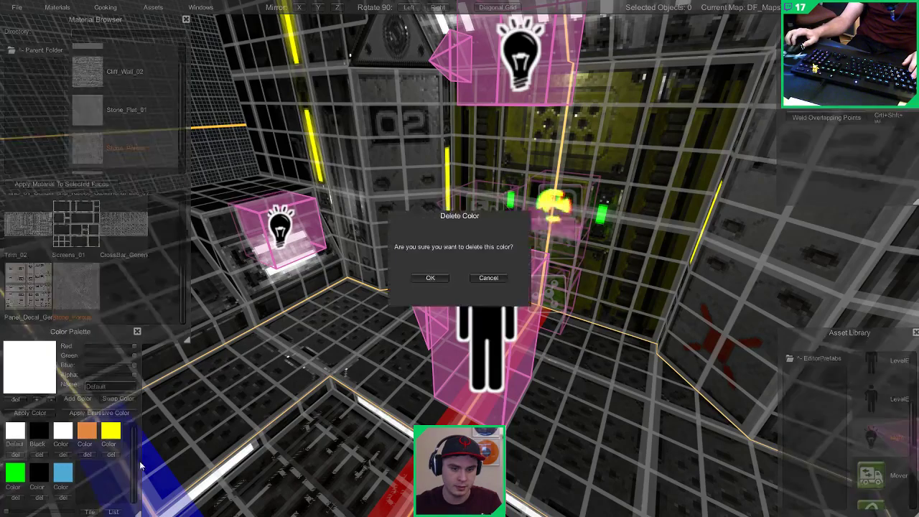
{"action": "left_click", "coordinate": [430, 277]}
Step: Add the light orange color to the palette under the name Tan and delete its original swatch
{"action": "left_click", "coordinate": [86, 430]}
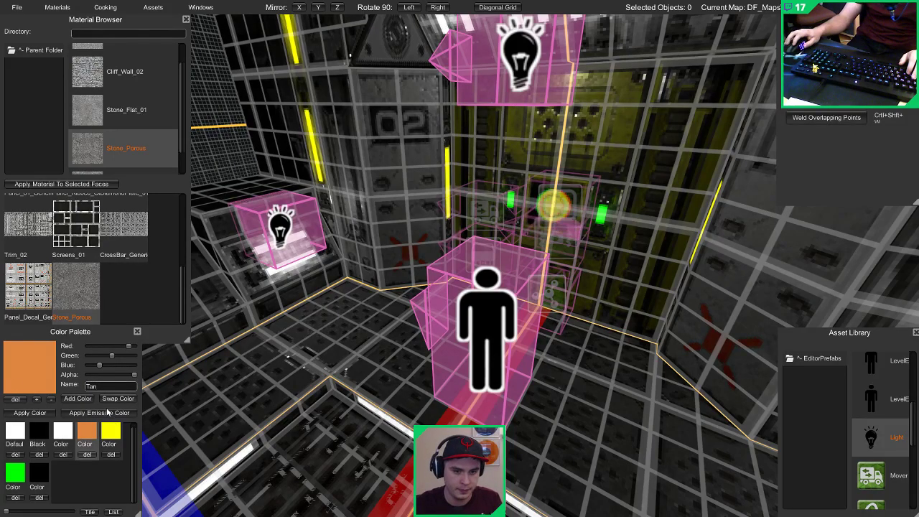
{"action": "left_click", "coordinate": [86, 454]}
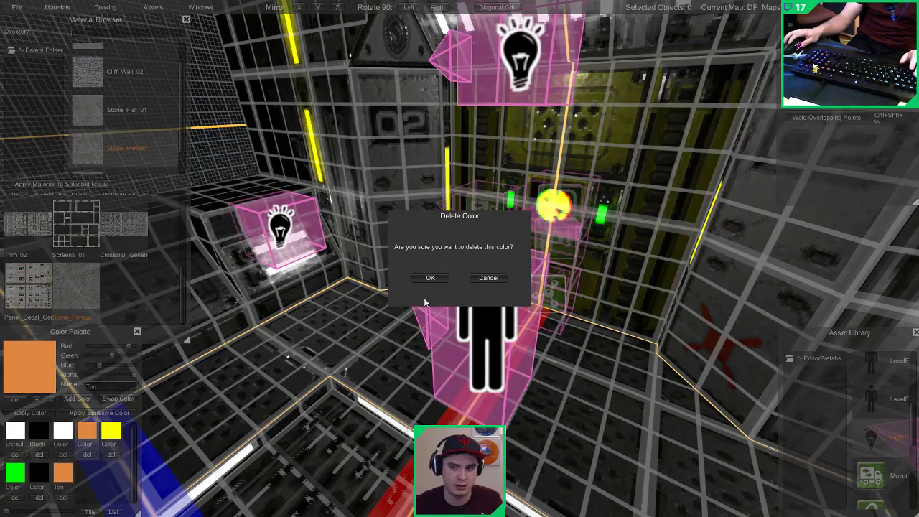
{"action": "left_click", "coordinate": [430, 278]}
Step: Delete the semi-transparent black swatch, Color 12, from the color palette
{"action": "left_click", "coordinate": [32, 473]}
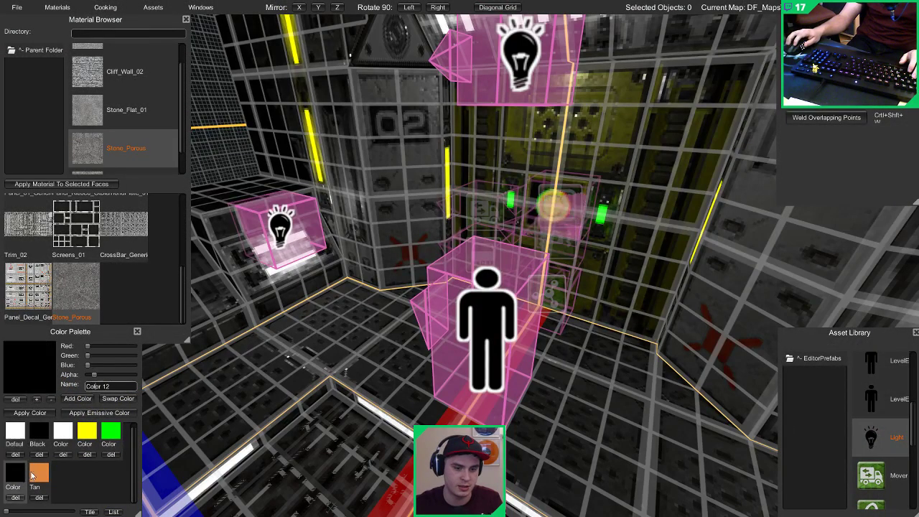
{"action": "left_click", "coordinate": [15, 496]}
{"action": "left_click", "coordinate": [430, 277]}
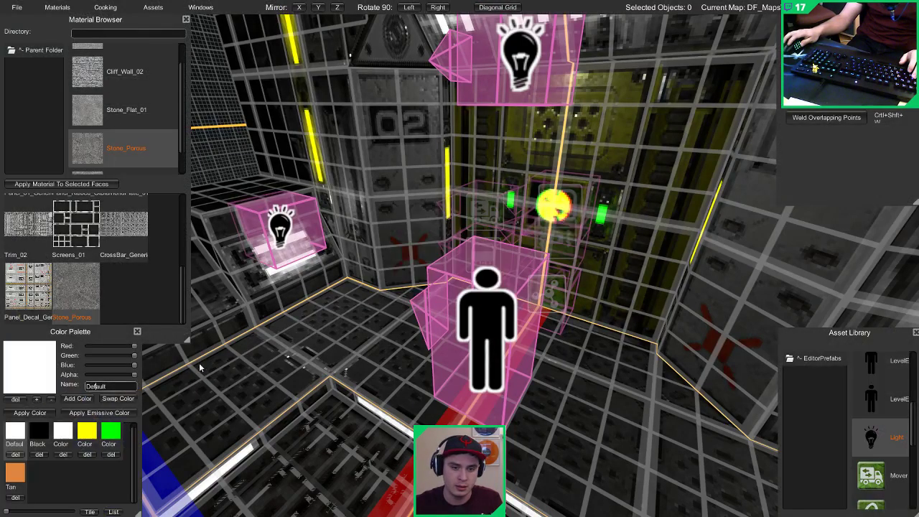
Step: Select the stone platform's top face and apply the Tan color to it
{"action": "right_click_drag", "start_coordinate": [199, 363], "coordinate": [229, 322]}
{"action": "key", "text": "s"}
{"action": "key", "text": "s"}
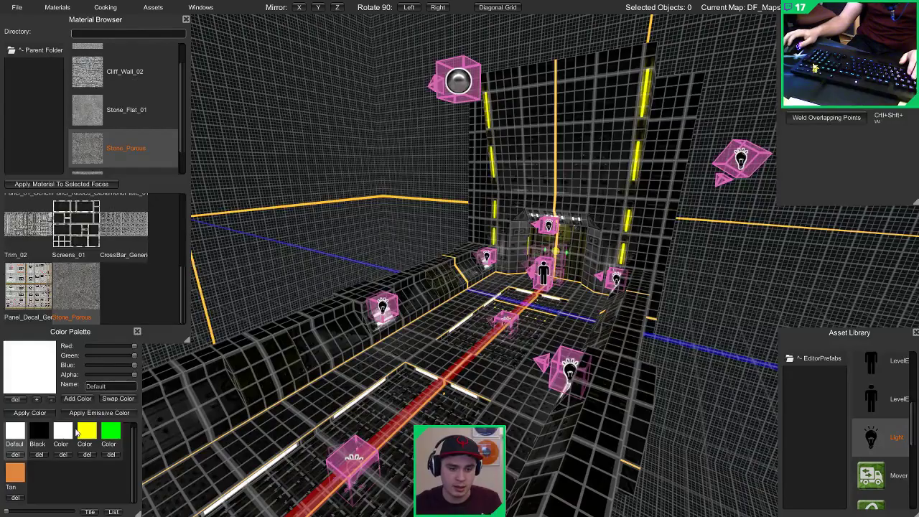
{"action": "left_click", "coordinate": [16, 472]}
{"action": "right_click_drag", "start_coordinate": [188, 381], "coordinate": [216, 369]}
{"action": "key", "text": "Tab"}
{"action": "key", "text": "w"}
{"action": "right_click_drag", "start_coordinate": [411, 372], "coordinate": [585, 400]}
{"action": "key", "text": "s"}
{"action": "key", "text": "Tab"}
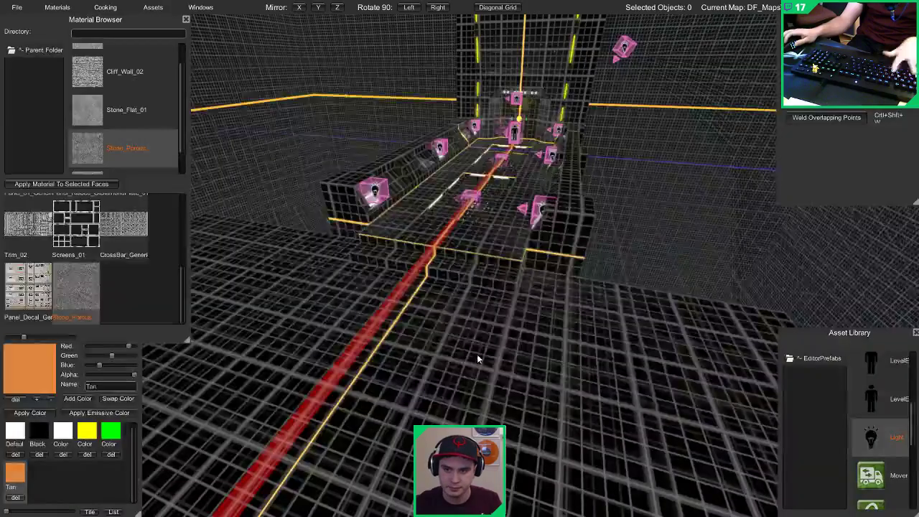
{"action": "left_click", "coordinate": [477, 358]}
{"action": "left_click", "coordinate": [275, 360]}
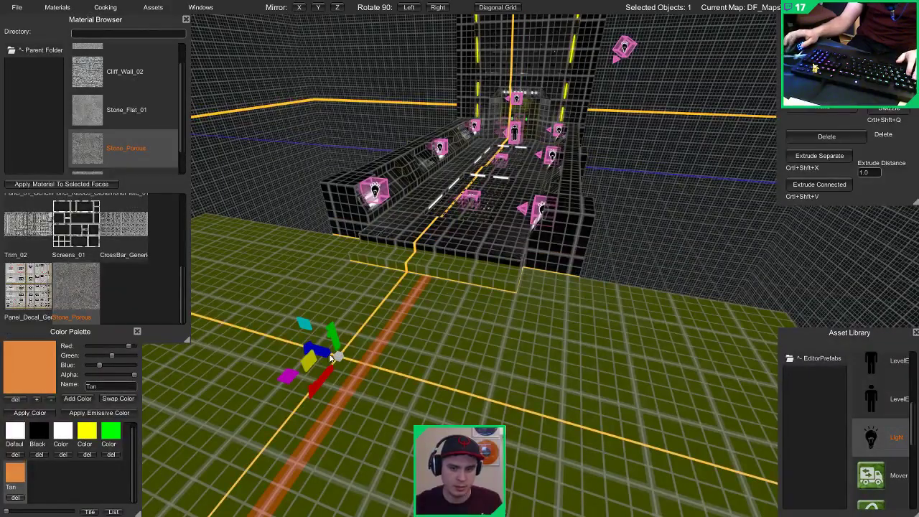
{"action": "right_click_drag", "start_coordinate": [330, 358], "coordinate": [363, 336]}
Step: Duplicate the point light at the outer end of the walkway's side wall and place the copy out over the stone platform
{"action": "key", "text": "Escape"}
{"action": "left_click", "coordinate": [430, 202]}
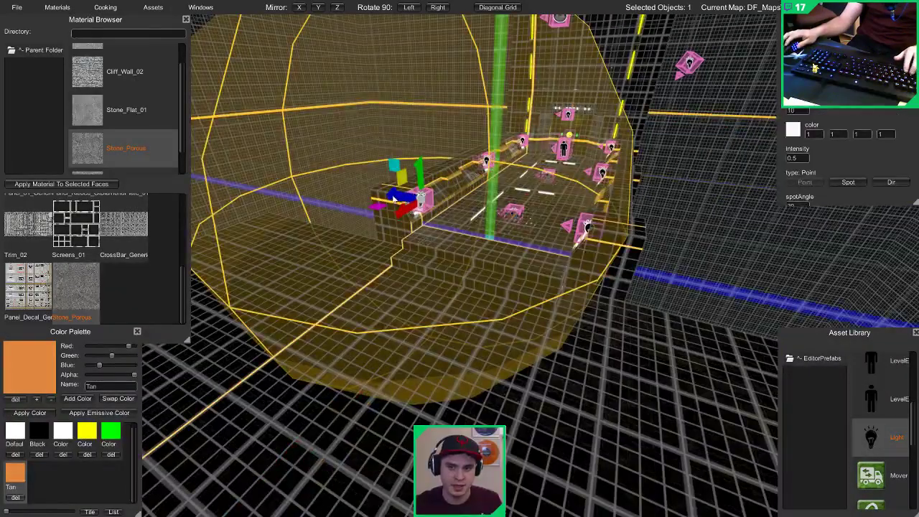
{"action": "left_click_drag", "start_coordinate": [393, 199], "coordinate": [301, 406]}
{"action": "key", "text": "s"}
{"action": "right_click_drag", "start_coordinate": [302, 406], "coordinate": [517, 325]}
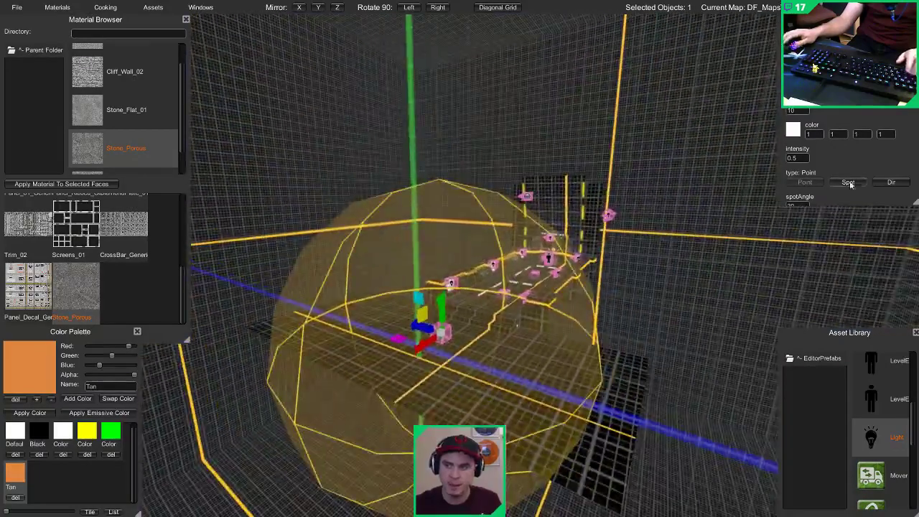
Step: Set the new platform light's intensity to 1 and its range to 50, and preview the lit ground
{"action": "double_click", "coordinate": [796, 159]}
{"action": "type", "text": "1"}
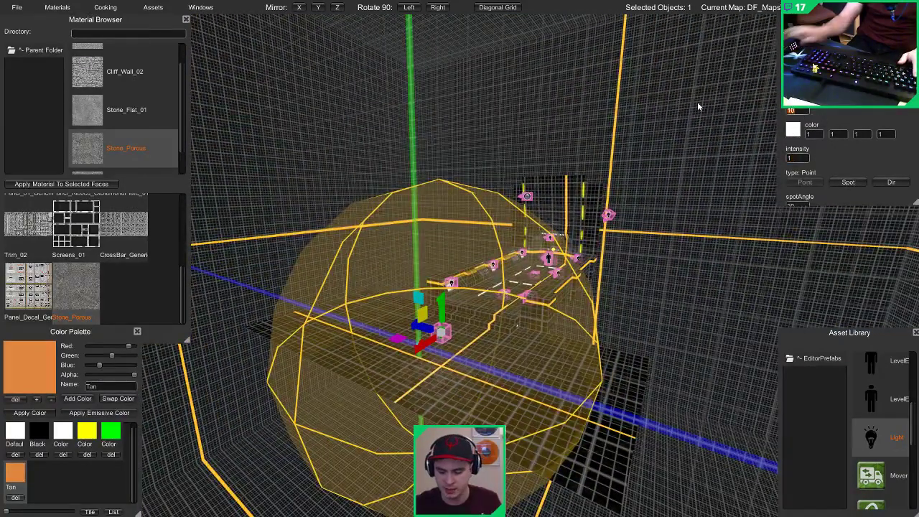
{"action": "type", "text": "50"}
{"action": "right_click_drag", "start_coordinate": [492, 215], "coordinate": [476, 287]}
{"action": "key", "text": "Escape"}
{"action": "key", "text": "Tab"}
{"action": "key", "text": "w"}
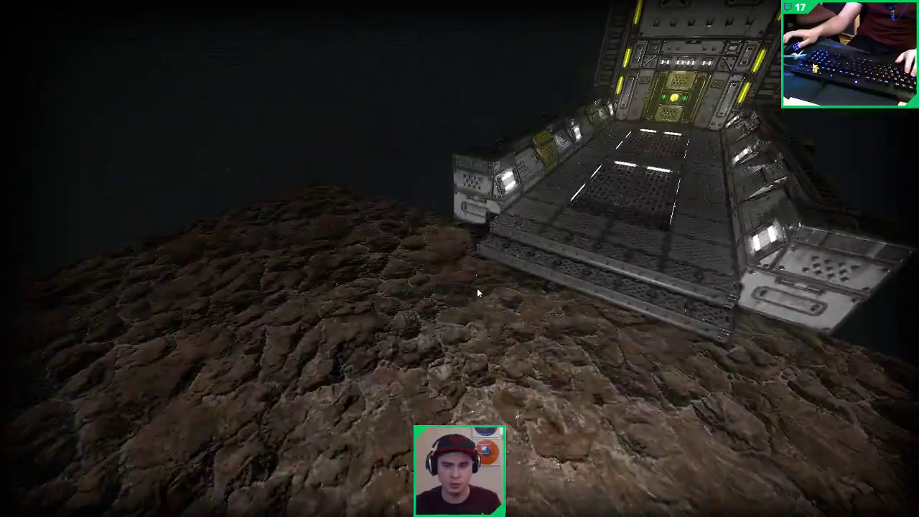
Step: Replace the platform face's material with Stone_Flat_01 and preview the ground from a distance
{"action": "key", "text": "Tab"}
{"action": "left_click", "coordinate": [457, 340]}
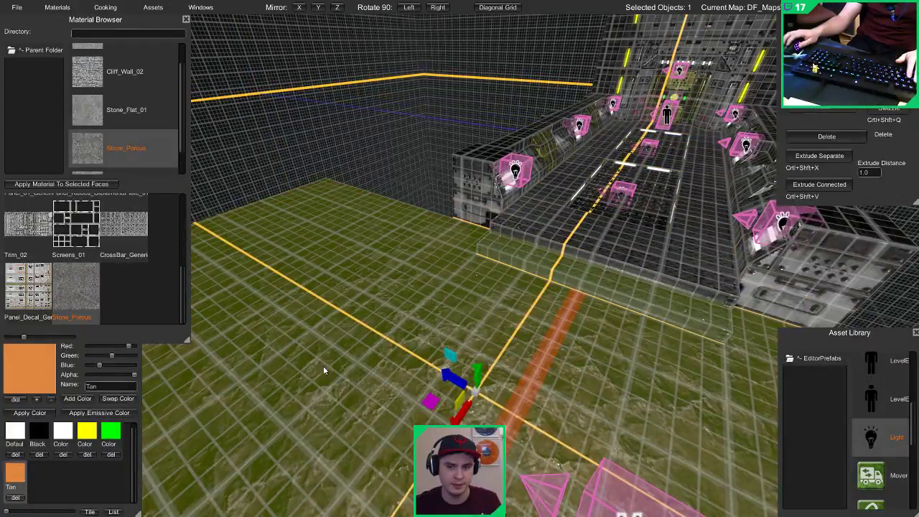
{"action": "left_click", "coordinate": [100, 120]}
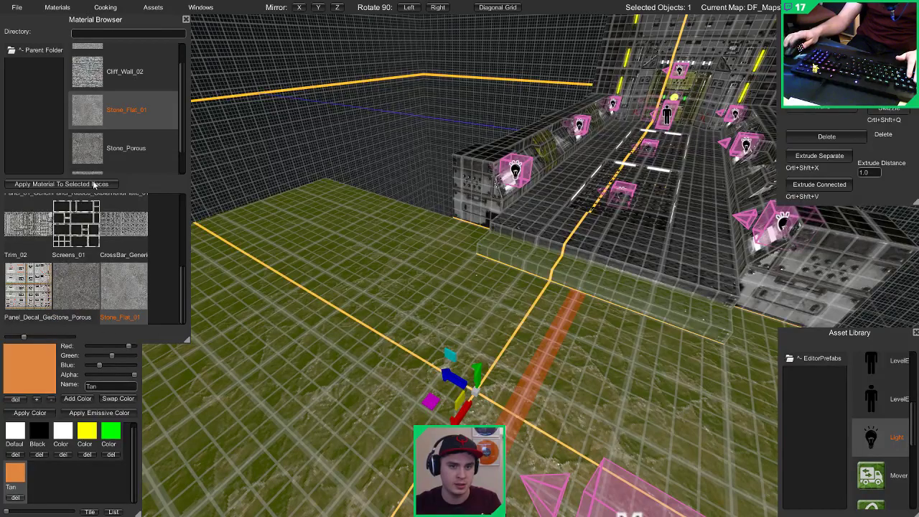
{"action": "left_click", "coordinate": [100, 188]}
{"action": "left_click", "coordinate": [390, 245]}
{"action": "key", "text": "Tab"}
{"action": "right_click_drag", "start_coordinate": [402, 244], "coordinate": [395, 366]}
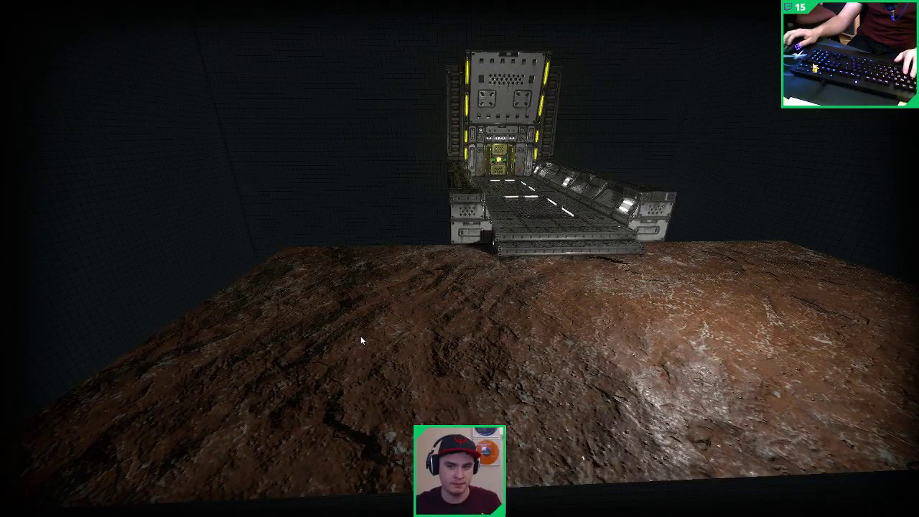
Step: Duplicate the point light above the stone platform and place the copy low down beside the platform's vertical side
{"action": "right_click_drag", "start_coordinate": [415, 292], "coordinate": [422, 395]}
{"action": "key", "text": "Tab"}
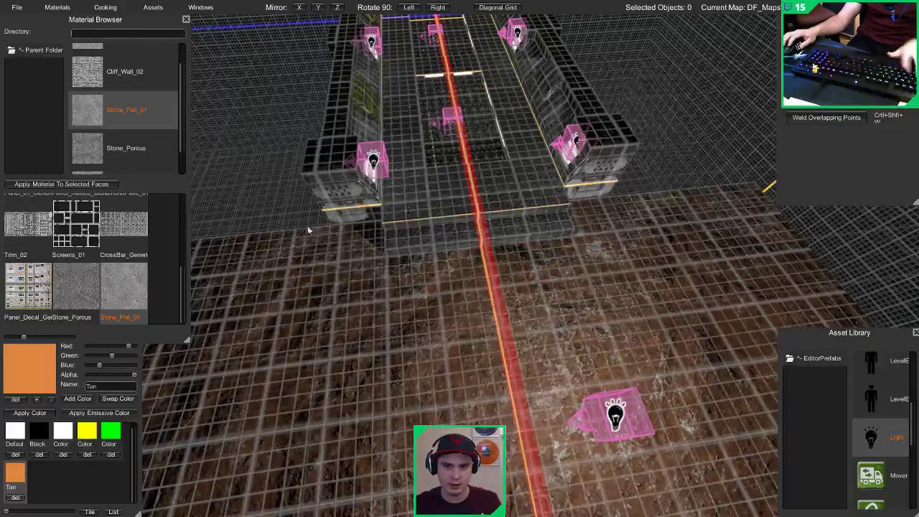
{"action": "left_click", "coordinate": [297, 227]}
{"action": "left_click", "coordinate": [285, 231]}
{"action": "right_click_drag", "start_coordinate": [286, 230], "coordinate": [606, 157]}
{"action": "left_click_drag", "start_coordinate": [379, 218], "coordinate": [408, 459], "text": "shift"}
{"action": "key", "text": "1"}
{"action": "left_click", "coordinate": [443, 176]}
{"action": "key", "text": "ctrl+d"}
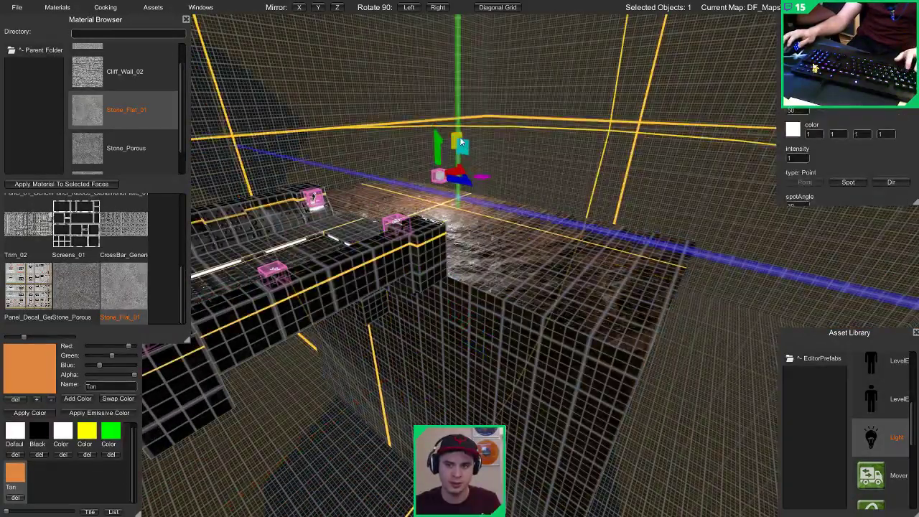
{"action": "left_click_drag", "start_coordinate": [457, 138], "coordinate": [325, 411]}
Step: Preview the stone platform's vertical side to check how the copied light illuminates it
{"action": "right_click_drag", "start_coordinate": [325, 411], "coordinate": [389, 252]}
{"action": "left_click", "coordinate": [389, 252]}
{"action": "key", "text": "Tab"}
{"action": "right_click_drag", "start_coordinate": [497, 253], "coordinate": [495, 234]}
{"action": "key", "text": "w"}
{"action": "key", "text": "s"}
{"action": "left_click", "coordinate": [503, 253]}
{"action": "key", "text": "Tab"}
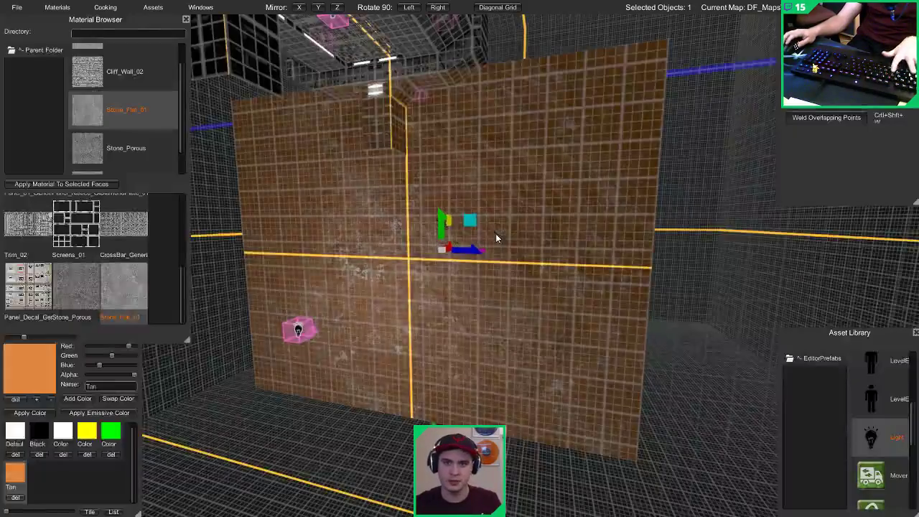
Step: Select the platform's lit vertical side face and choose the Stone_Wall_01 material for it
{"action": "key", "text": "3"}
{"action": "left_click", "coordinate": [512, 202]}
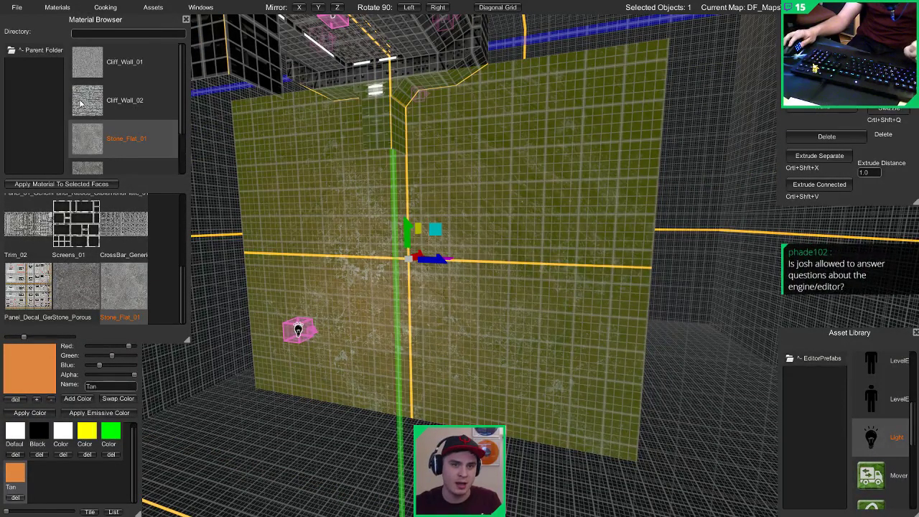
{"action": "scroll", "coordinate": [82, 104], "scroll_direction": "up", "scroll_amount": 1}
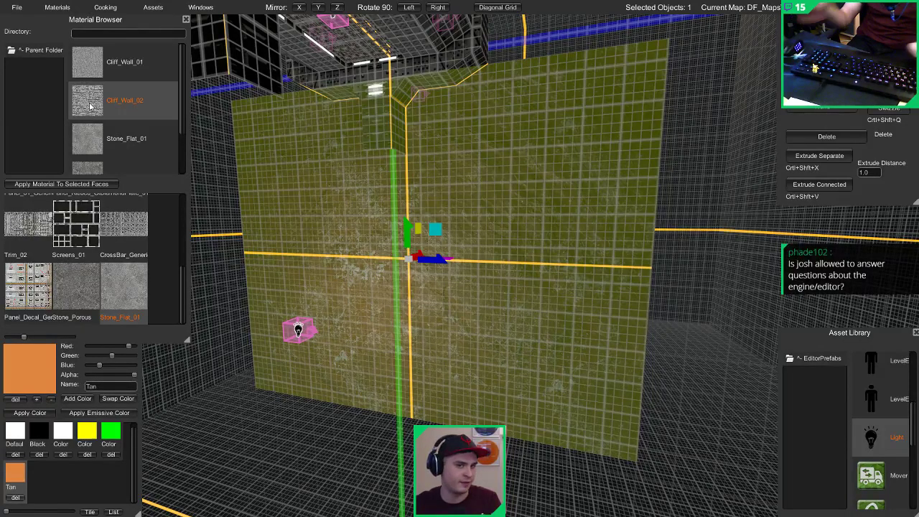
{"action": "scroll", "coordinate": [89, 106], "scroll_direction": "down", "scroll_amount": 2}
{"action": "left_click", "coordinate": [88, 158]}
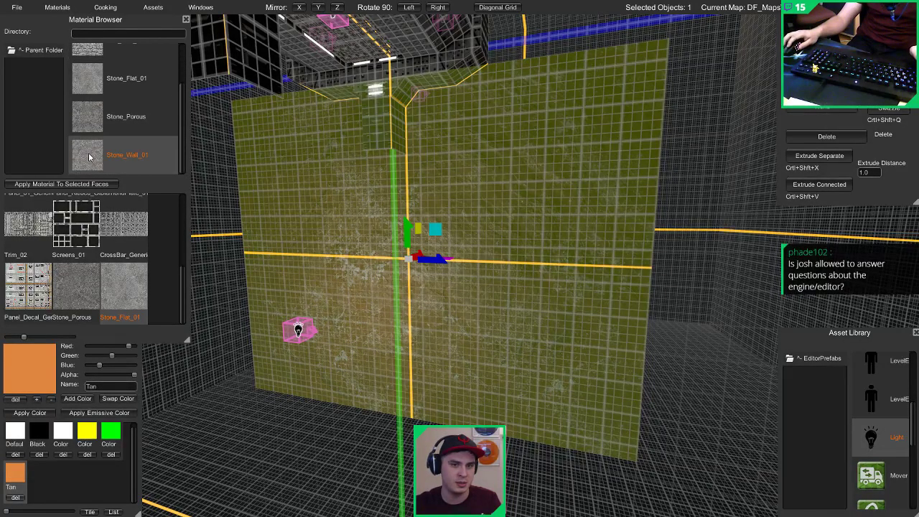
Step: Apply the Stone_Wall_01 material to the selected faces of the large wall and preview it in the unlit-grid-free view
{"action": "left_click", "coordinate": [87, 183]}
{"action": "right_click_drag", "start_coordinate": [389, 258], "coordinate": [387, 251]}
{"action": "key", "text": "Escape"}
{"action": "key", "text": "g"}
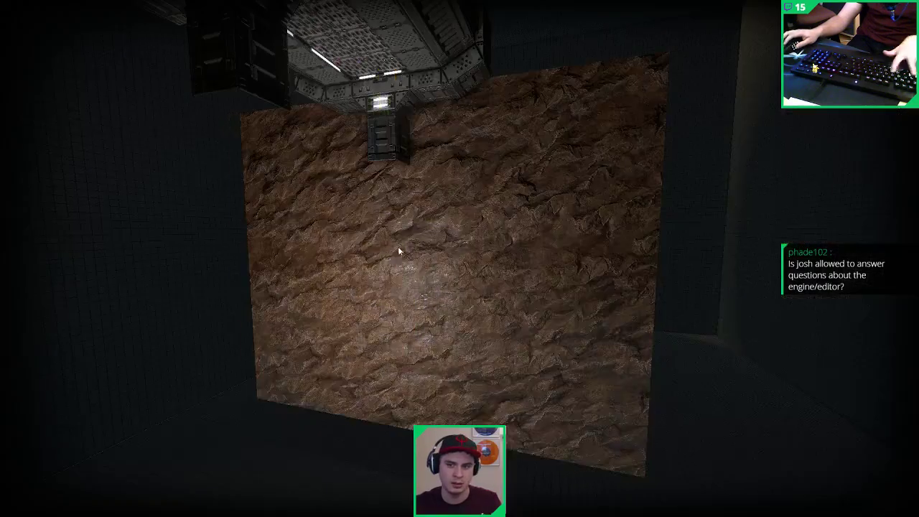
{"action": "scroll", "coordinate": [400, 239], "scroll_direction": "up", "scroll_amount": 5}
{"action": "middle_click_drag", "start_coordinate": [445, 273], "coordinate": [463, 281]}
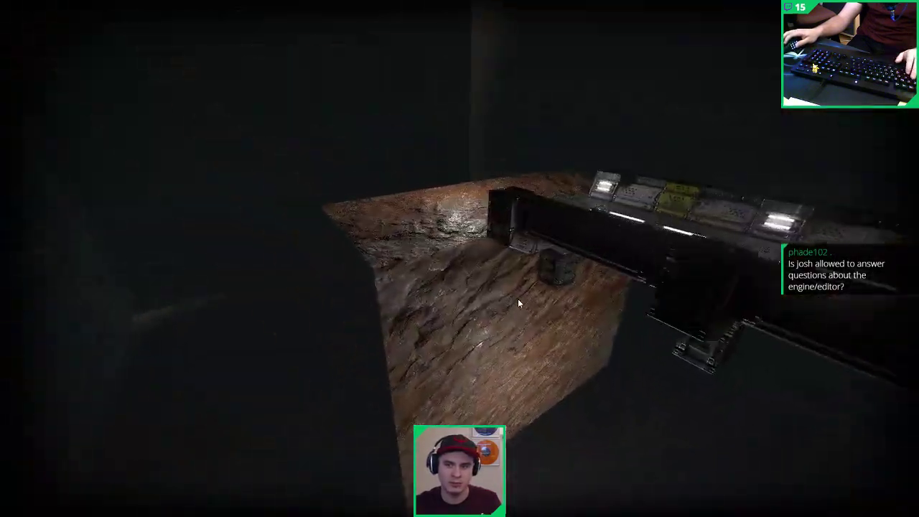
{"action": "scroll", "coordinate": [612, 341], "scroll_direction": "up", "scroll_amount": 2}
Step: Apply the Cliff_Wall_01 material to the large wall's selected faces and preview the textured surface
{"action": "key", "text": "g"}
{"action": "left_click", "coordinate": [464, 281]}
{"action": "scroll", "coordinate": [157, 111], "scroll_direction": "up", "scroll_amount": 2}
{"action": "left_click", "coordinate": [88, 68]}
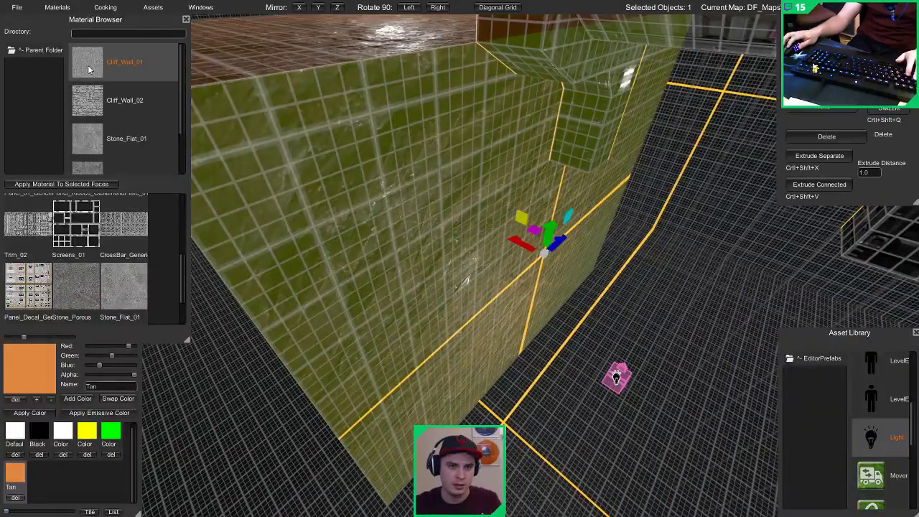
{"action": "scroll", "coordinate": [112, 284], "scroll_direction": "down", "scroll_amount": 1}
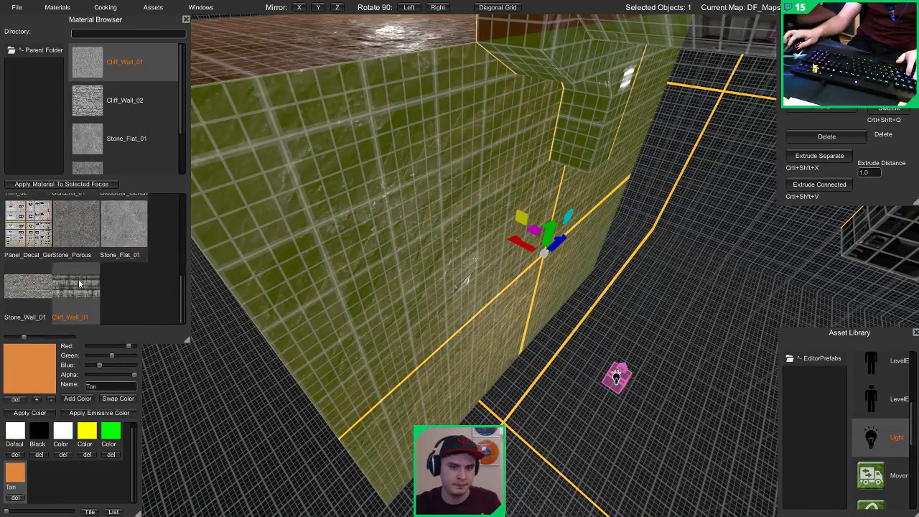
{"action": "left_click", "coordinate": [66, 185]}
{"action": "key", "text": "Escape"}
{"action": "middle_click_drag", "start_coordinate": [323, 214], "coordinate": [328, 171]}
{"action": "key", "text": "g"}
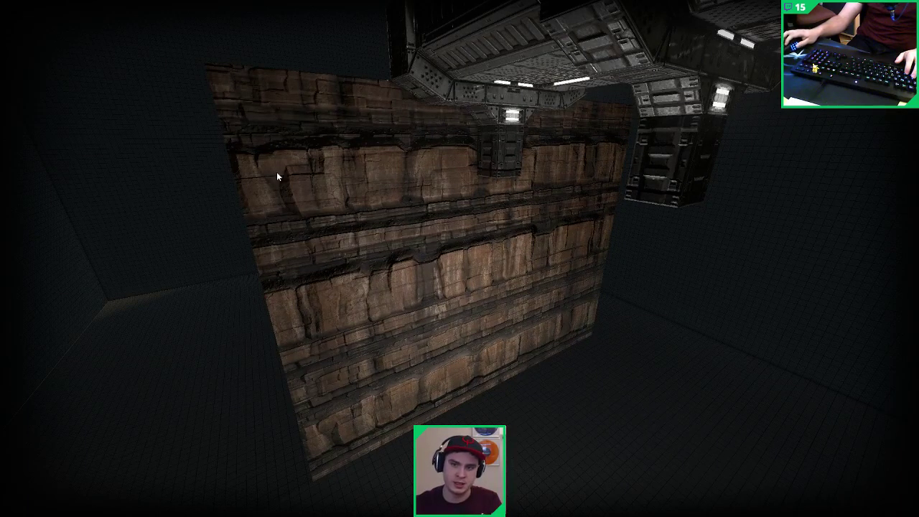
{"action": "middle_click_drag", "start_coordinate": [427, 127], "coordinate": [346, 219]}
Step: Examine the cliff-textured wall together with the overhead metal structure, both up close and from farther away
{"action": "key", "text": "Tab"}
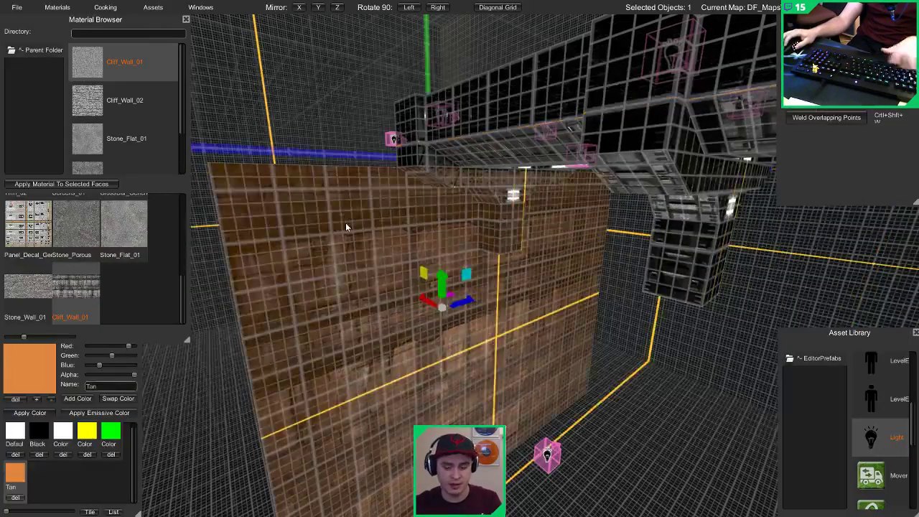
{"action": "key", "text": "Escape"}
{"action": "left_click", "coordinate": [345, 251]}
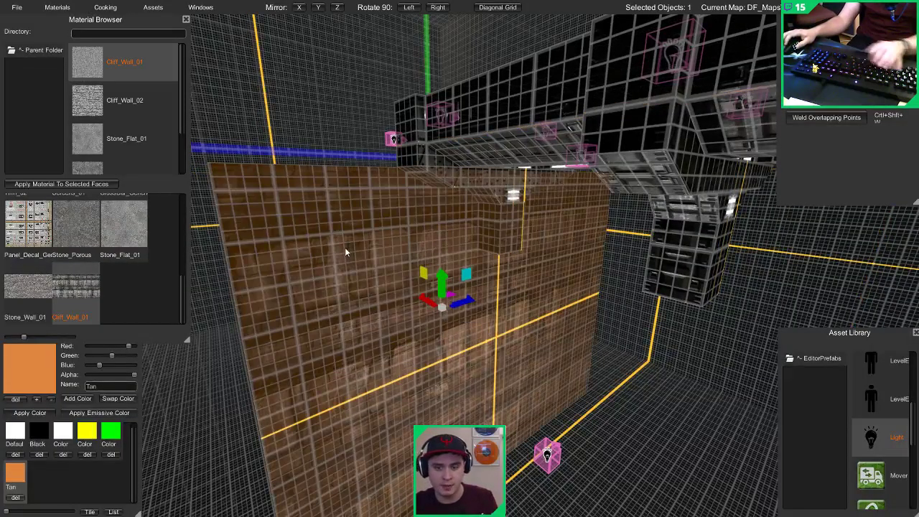
{"action": "key", "text": "3"}
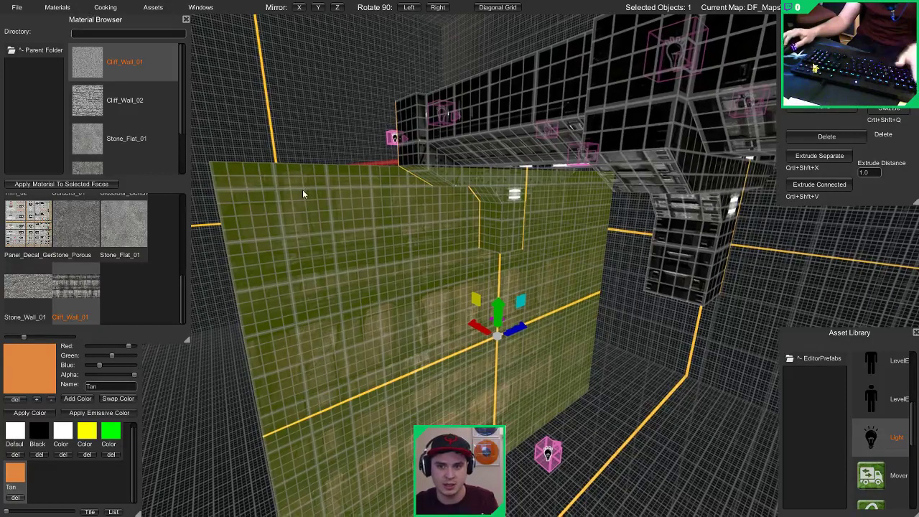
{"action": "key", "text": "Escape"}
{"action": "mouse_move", "coordinate": [302, 190]}
{"action": "right_mouse_down"}
{"action": "mouse_move", "coordinate": [297, 143]}
{"action": "mouse_move", "coordinate": [234, 152]}
{"action": "mouse_move", "coordinate": [158, 139]}
{"action": "mouse_move", "coordinate": [98, 158]}
{"action": "mouse_move", "coordinate": [191, 172]}
{"action": "mouse_move", "coordinate": [206, 148]}
{"action": "mouse_move", "coordinate": [308, 180]}
{"action": "right_mouse_up"}
{"action": "key", "text": "Tab"}
{"action": "key", "text": "w"}
{"action": "key", "text": "s"}
{"action": "key", "text": "w"}
{"action": "key", "text": "d"}
{"action": "key", "text": "w"}
{"action": "key", "text": "s"}
{"action": "key", "text": "w"}
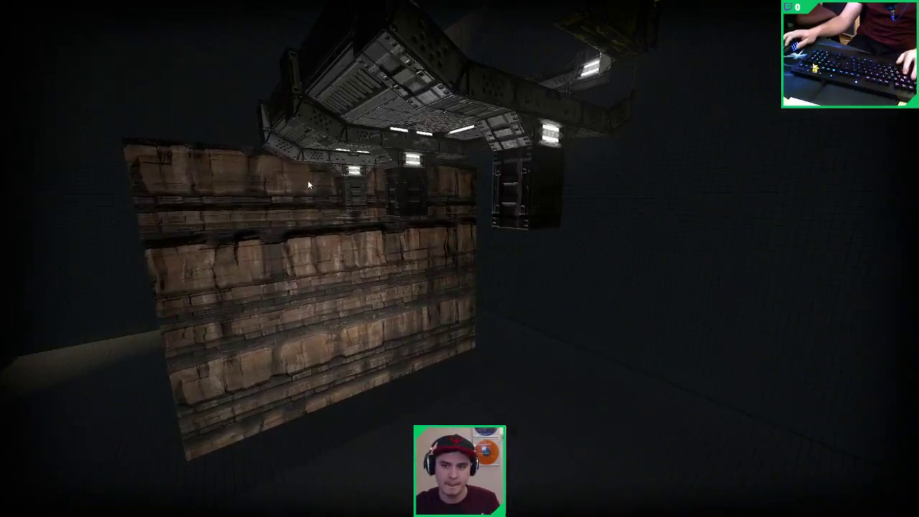
Step: Select the bottom edges of the support pillars on all three beam objects and lower them to lengthen the pillars
{"action": "key", "text": "Tab"}
{"action": "left_click", "coordinate": [514, 181]}
{"action": "left_click", "coordinate": [392, 192], "text": "shift"}
{"action": "left_click", "coordinate": [356, 194], "text": "shift"}
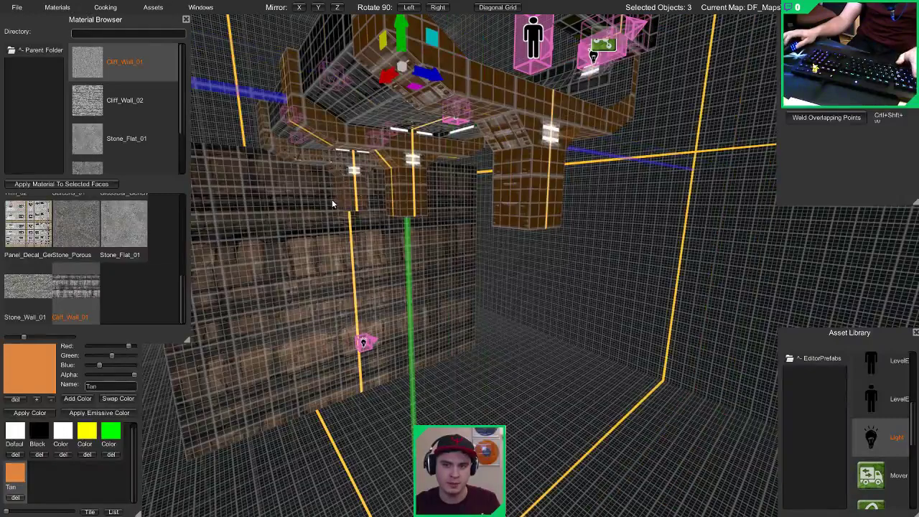
{"action": "key", "text": "2"}
{"action": "left_click_drag", "start_coordinate": [318, 191], "coordinate": [306, 208]}
{"action": "key", "text": "w"}
{"action": "right_click_drag", "start_coordinate": [402, 178], "coordinate": [507, 167]}
{"action": "key", "text": "s"}
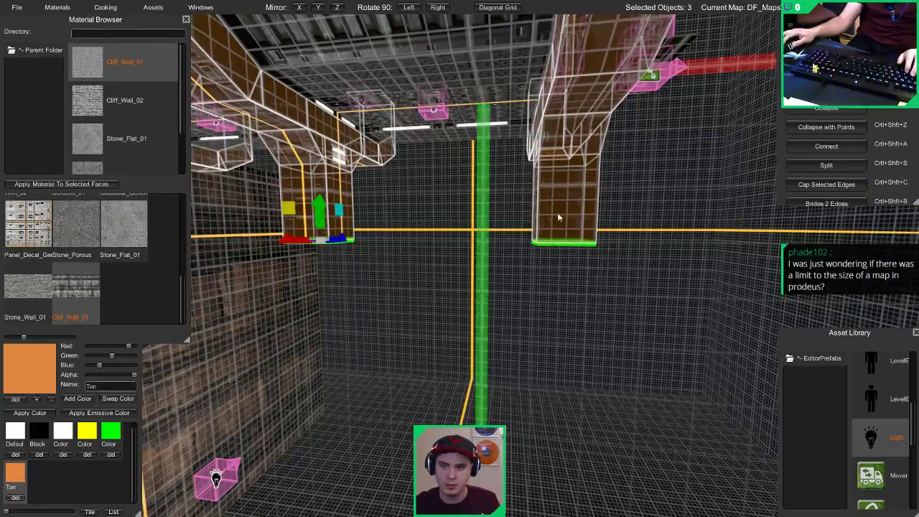
{"action": "left_click_drag", "start_coordinate": [318, 215], "coordinate": [333, 306]}
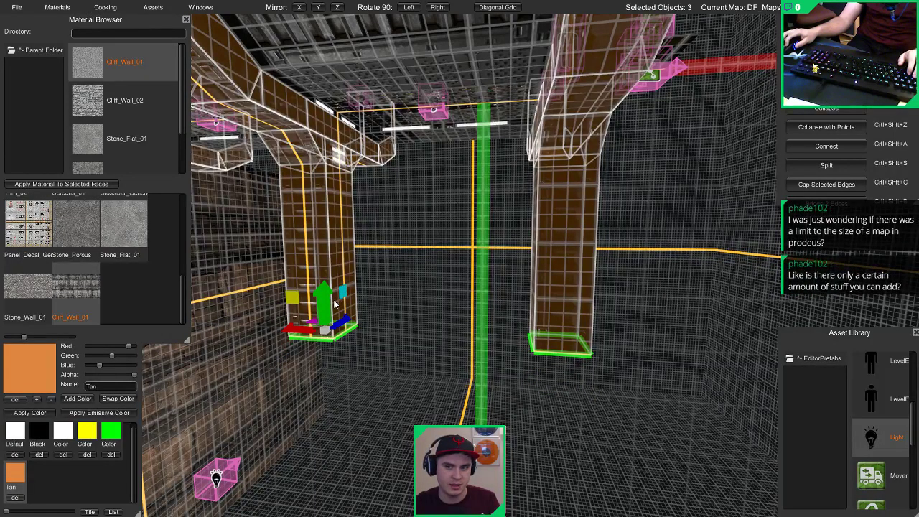
{"action": "left_click_drag", "start_coordinate": [333, 305], "coordinate": [332, 343]}
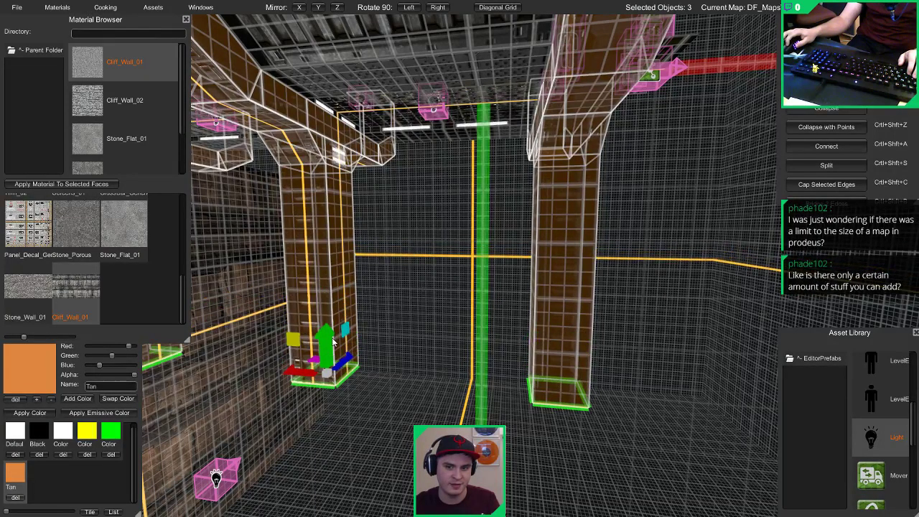
Step: Raise the cliff wall's bottom edge to about the height of the pillar bases and preview the shortened wall
{"action": "right_click_drag", "start_coordinate": [334, 347], "coordinate": [347, 307]}
{"action": "key", "text": "Escape"}
{"action": "left_click", "coordinate": [349, 309]}
{"action": "key", "text": "2"}
{"action": "left_click", "coordinate": [408, 348]}
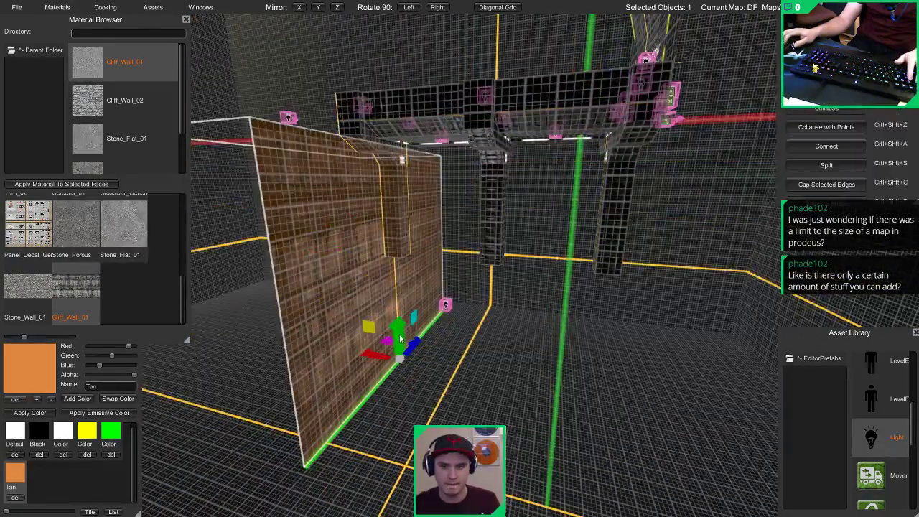
{"action": "left_click_drag", "start_coordinate": [399, 327], "coordinate": [384, 224]}
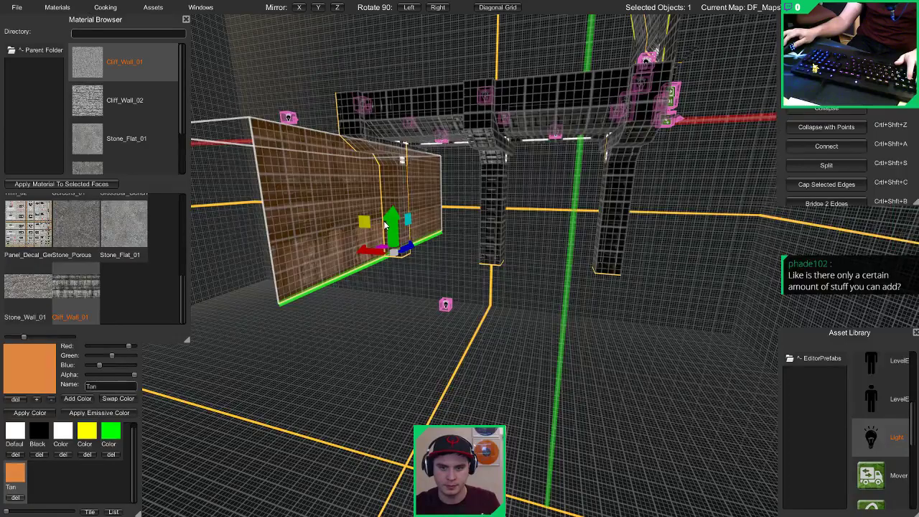
{"action": "right_click_drag", "start_coordinate": [384, 222], "coordinate": [300, 190]}
{"action": "left_click", "coordinate": [351, 193]}
{"action": "key", "text": "Tab"}
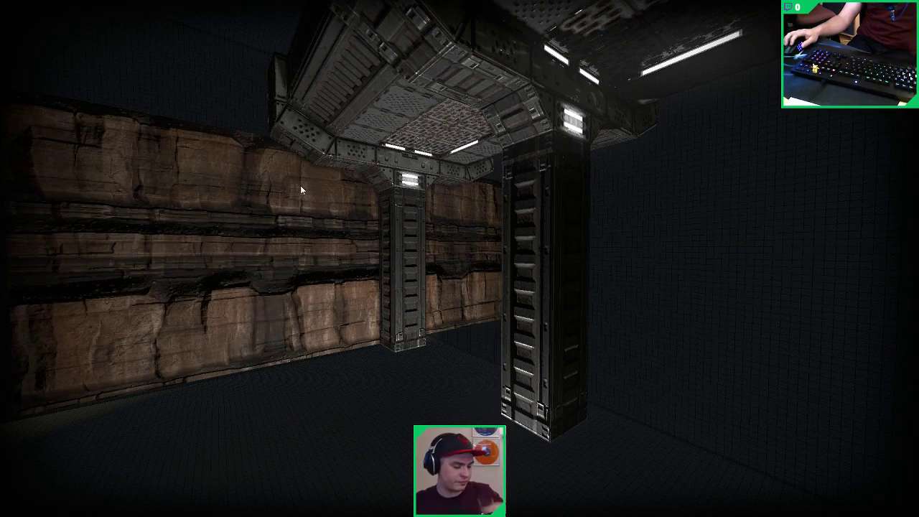
{"action": "right_click_drag", "start_coordinate": [309, 194], "coordinate": [386, 327]}
{"action": "key", "text": "Tab"}
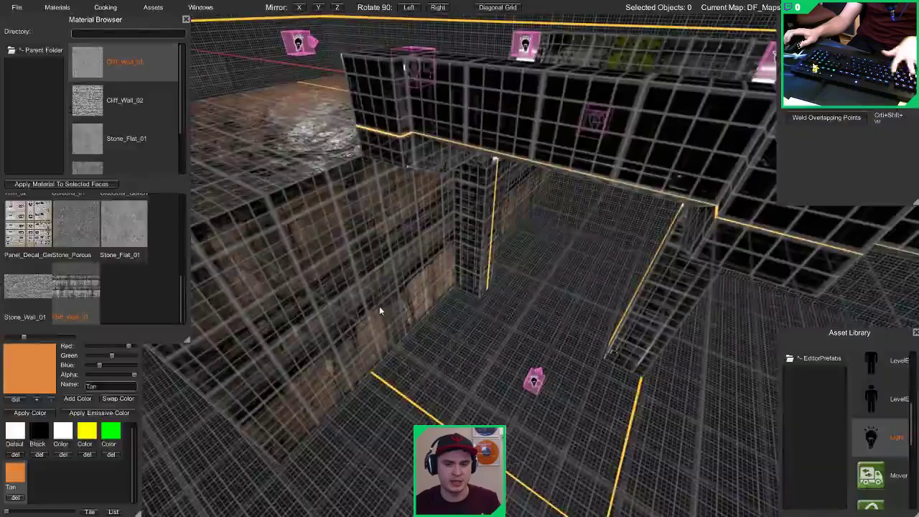
Step: Extrude the cliff wall's open side edge into a chain of angled panels beyond the first pillar
{"action": "left_click", "coordinate": [331, 289]}
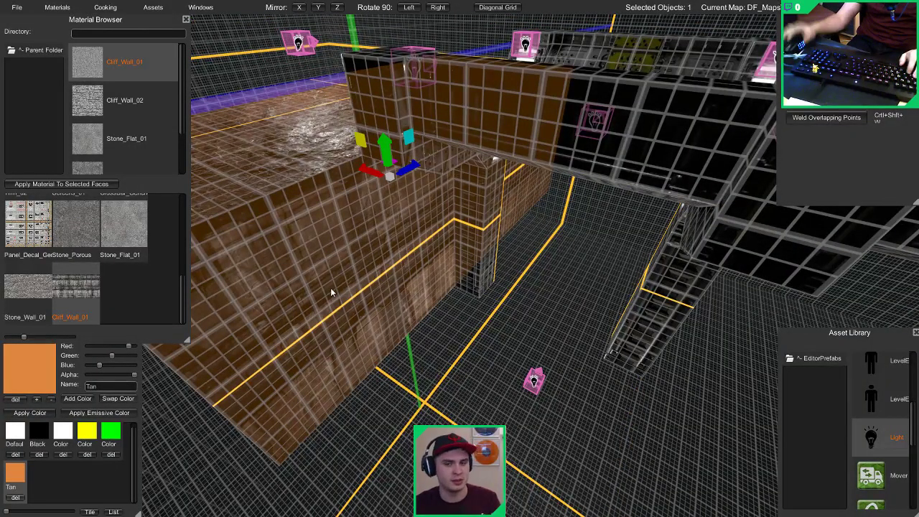
{"action": "right_click_drag", "start_coordinate": [331, 292], "coordinate": [262, 299]}
{"action": "key", "text": "2"}
{"action": "left_click", "coordinate": [297, 271]}
{"action": "left_click_drag", "start_coordinate": [320, 268], "coordinate": [387, 279]}
{"action": "right_click_drag", "start_coordinate": [388, 276], "coordinate": [410, 288]}
{"action": "left_click_drag", "start_coordinate": [489, 279], "coordinate": [289, 302], "text": "shift"}
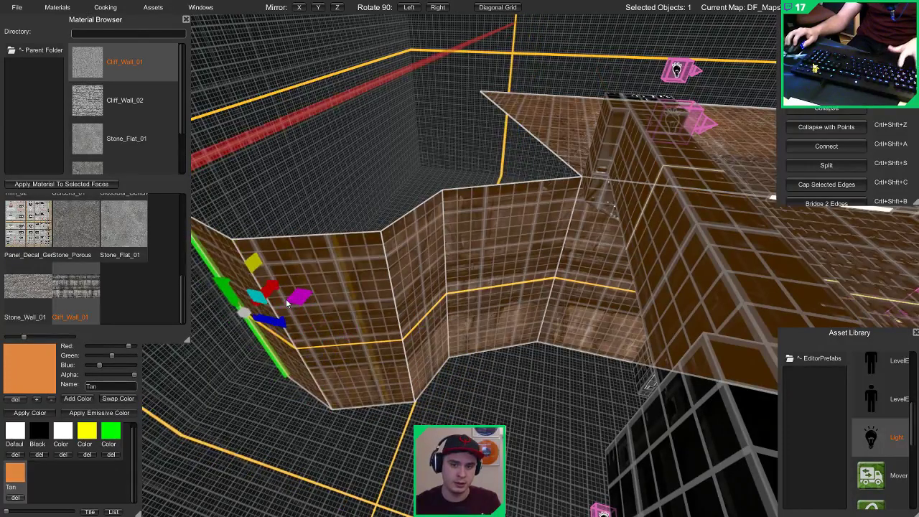
Step: Continue the cliff with more panels bending the other way and adjust the position of its end edge
{"action": "right_click_drag", "start_coordinate": [290, 301], "coordinate": [434, 300]}
{"action": "left_click_drag", "start_coordinate": [477, 307], "coordinate": [337, 275], "text": "shift"}
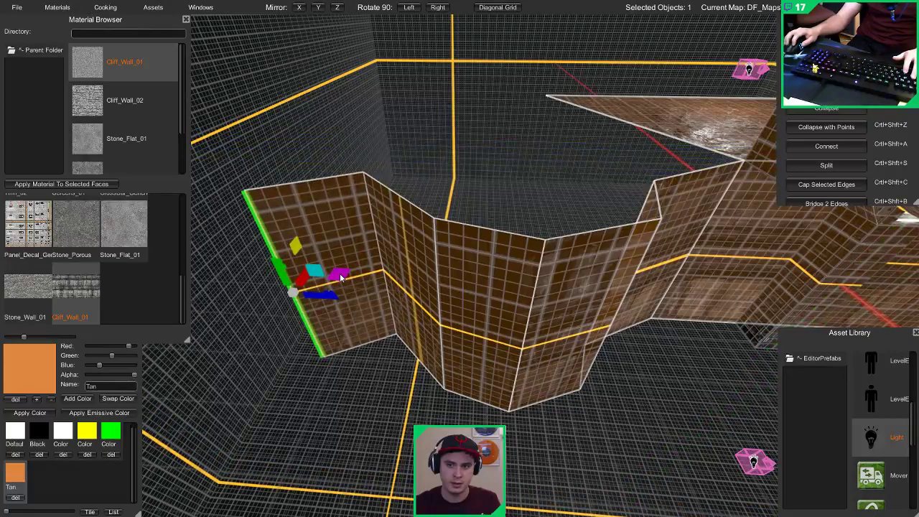
{"action": "right_click_drag", "start_coordinate": [323, 302], "coordinate": [318, 305]}
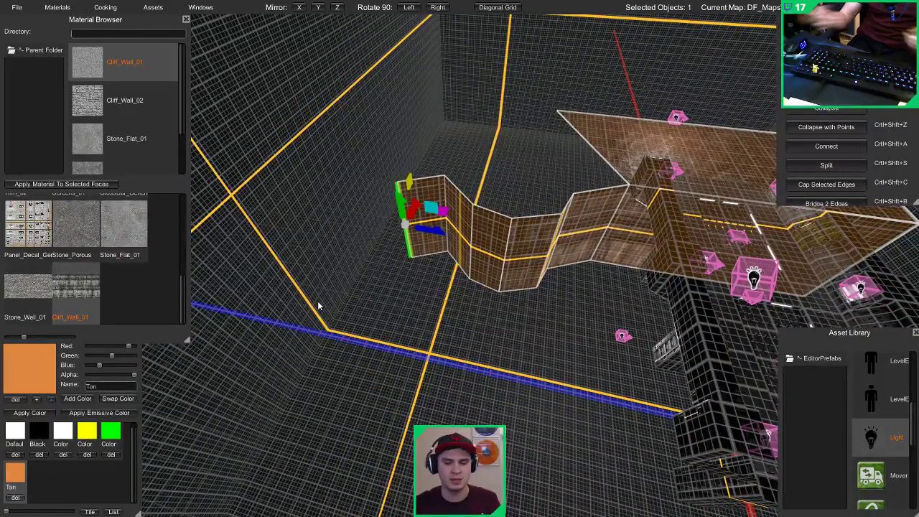
{"action": "right_click_drag", "start_coordinate": [358, 269], "coordinate": [410, 289]}
{"action": "left_click_drag", "start_coordinate": [397, 321], "coordinate": [381, 325]}
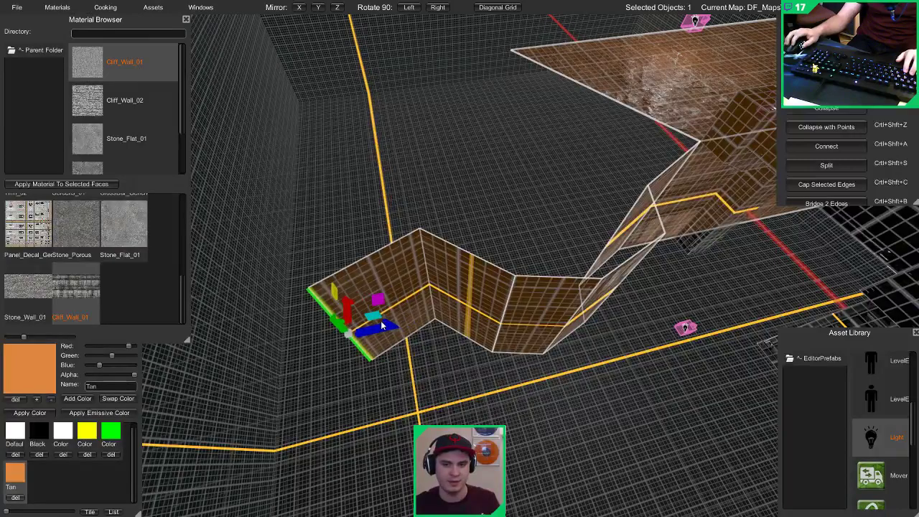
Step: Extend the cliff chain with one more panel from its end edge, farther from the metal structure
{"action": "key", "text": "a"}
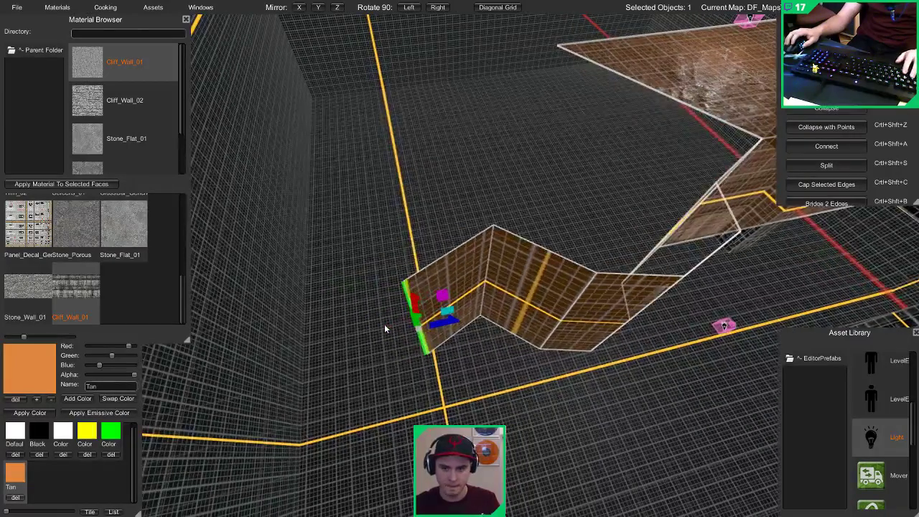
{"action": "key", "text": "w"}
{"action": "right_click_drag", "start_coordinate": [384, 323], "coordinate": [529, 365]}
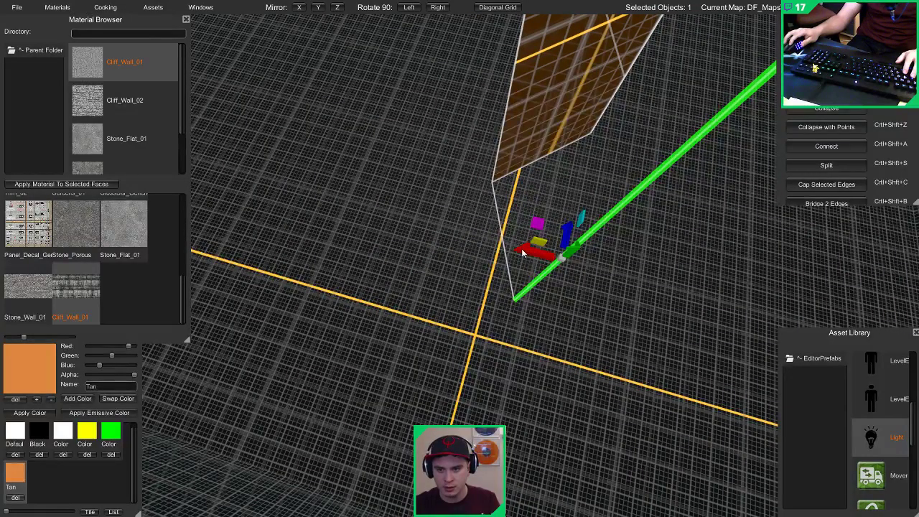
{"action": "left_click_drag", "start_coordinate": [525, 253], "coordinate": [506, 249]}
{"action": "key", "text": "s"}
{"action": "right_click_drag", "start_coordinate": [509, 250], "coordinate": [334, 241]}
{"action": "key", "text": "w"}
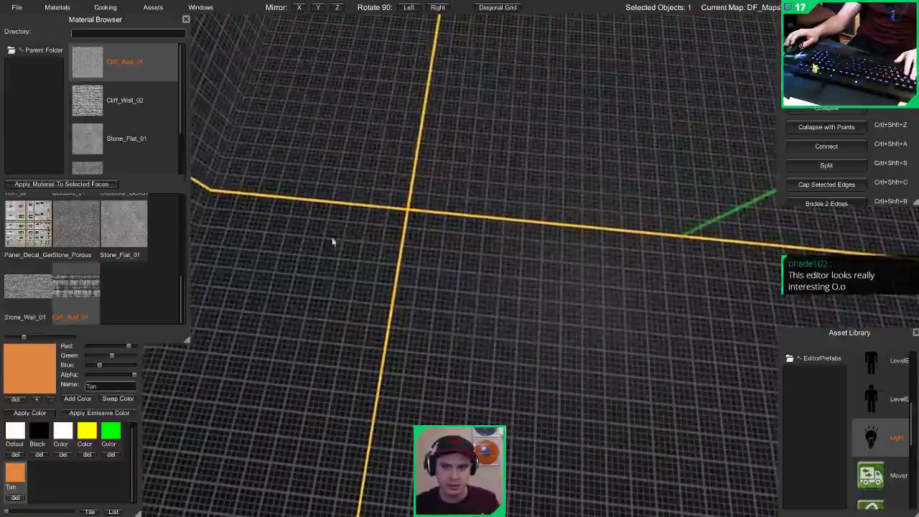
{"action": "key", "text": "s"}
{"action": "right_click_drag", "start_coordinate": [376, 269], "coordinate": [574, 192]}
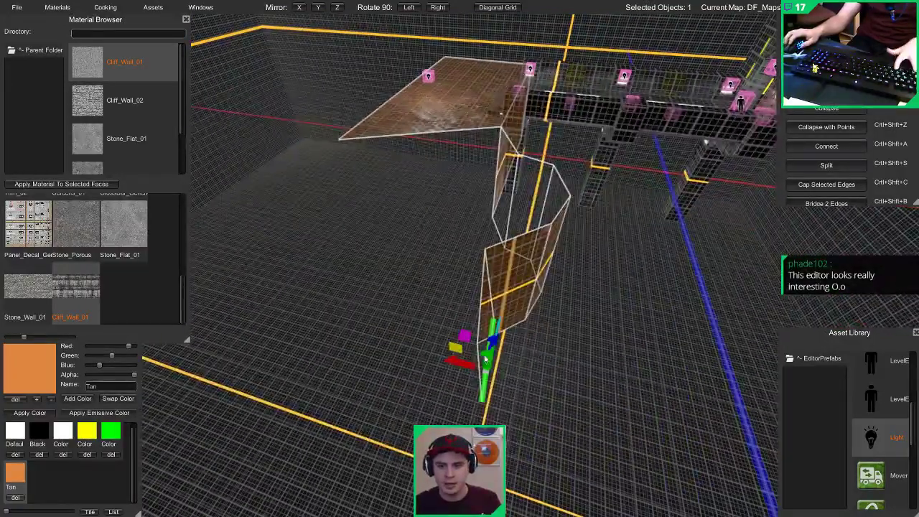
Step: Switch to a coarser grid and extrude long cliff panels from the end edge around the far side of the room
{"action": "key", "text": "]"}
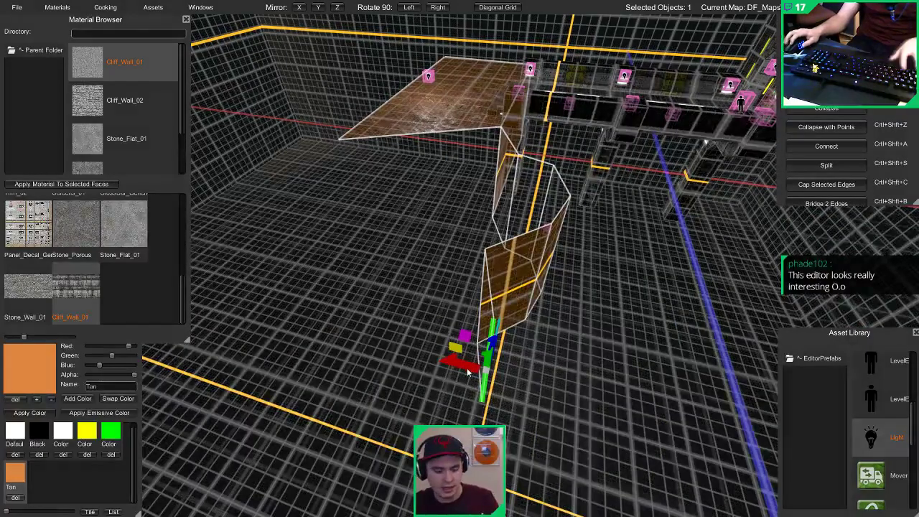
{"action": "right_click_drag", "start_coordinate": [470, 365], "coordinate": [506, 293]}
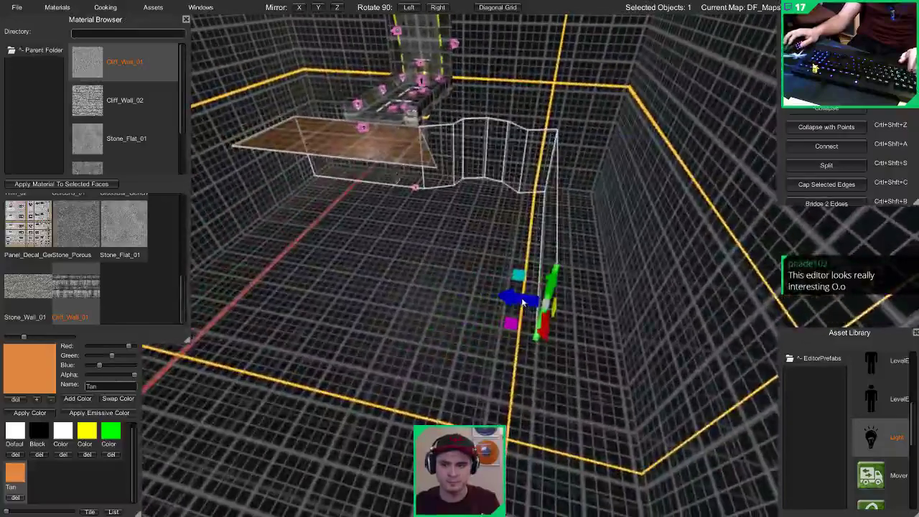
{"action": "left_click_drag", "start_coordinate": [506, 293], "coordinate": [208, 279], "text": "shift"}
{"action": "right_click_drag", "start_coordinate": [208, 279], "coordinate": [575, 304]}
{"action": "right_click_drag", "start_coordinate": [551, 368], "coordinate": [585, 385]}
{"action": "left_click", "coordinate": [556, 285]}
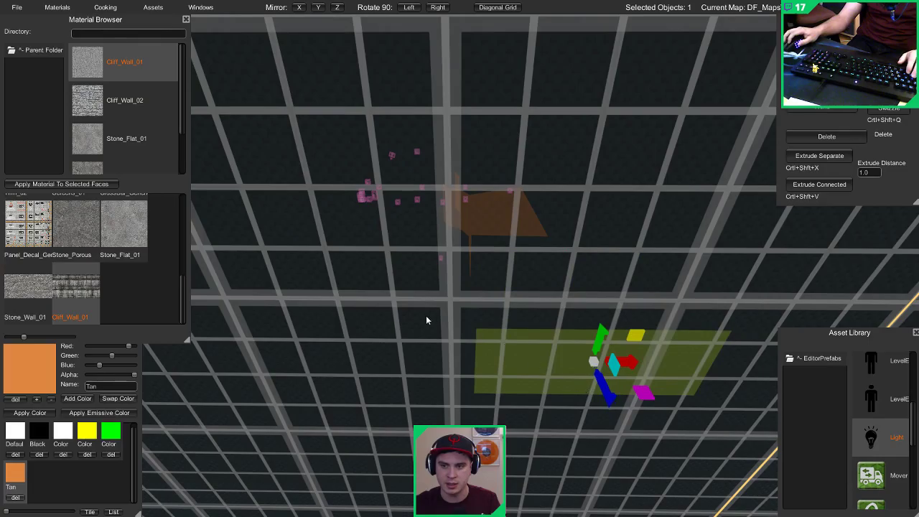
Step: Select the opposite vertical edge of the original cliff wall and pull it back toward the pillar
{"action": "right_click_drag", "start_coordinate": [426, 315], "coordinate": [535, 315]}
{"action": "key", "text": "2"}
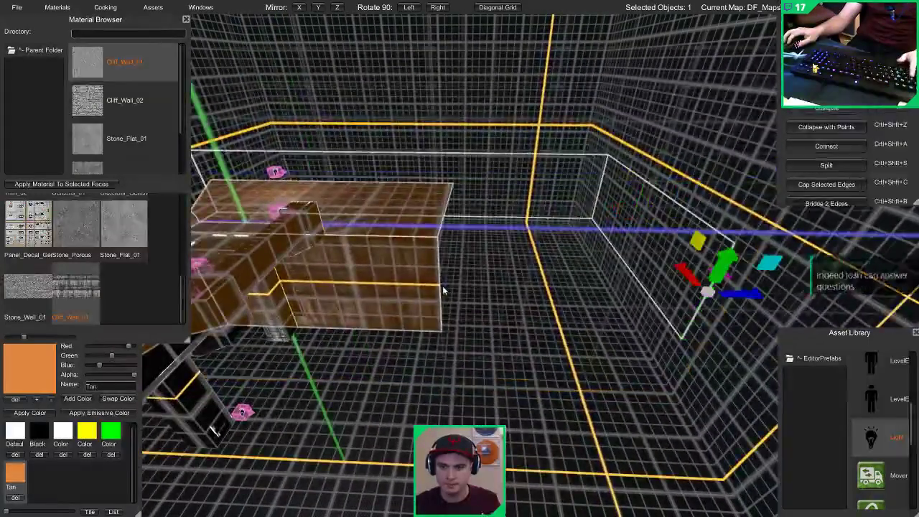
{"action": "left_click", "coordinate": [440, 288]}
{"action": "right_click_drag", "start_coordinate": [455, 287], "coordinate": [476, 280]}
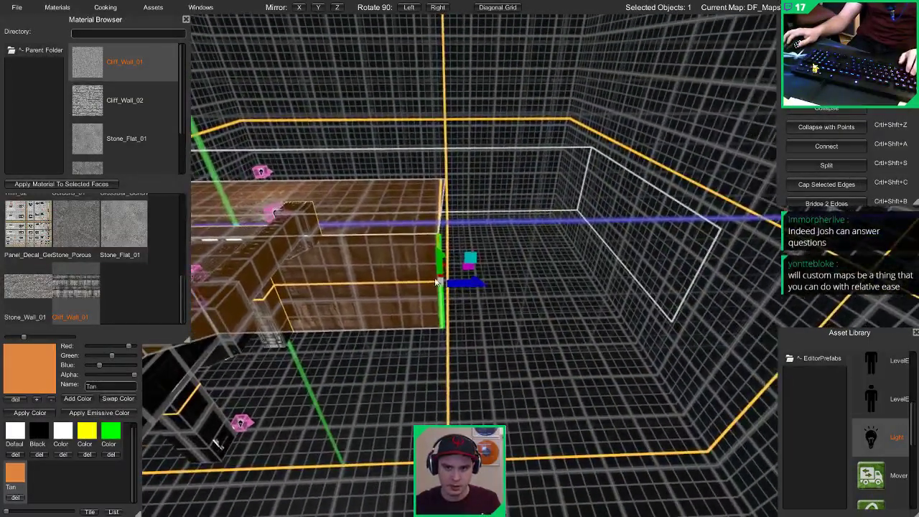
{"action": "left_click_drag", "start_coordinate": [477, 281], "coordinate": [394, 286]}
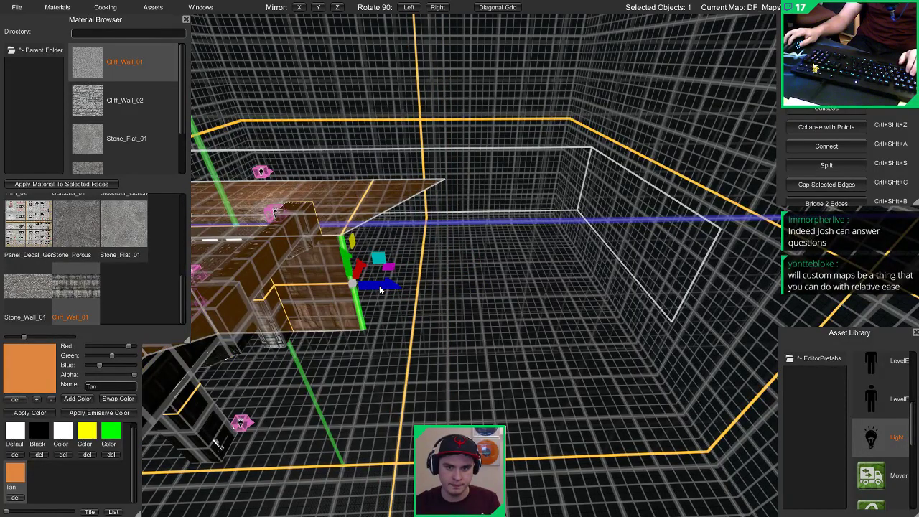
Step: Extrude a winding chain of cliff panels from the vertical edge beside the pillar, running out alongside the metal structure
{"action": "key", "text": "w"}
{"action": "right_click_drag", "start_coordinate": [394, 286], "coordinate": [439, 293]}
{"action": "key", "text": "s"}
{"action": "left_click_drag", "start_coordinate": [472, 274], "coordinate": [563, 333]}
{"action": "left_click_drag", "start_coordinate": [562, 373], "coordinate": [598, 429]}
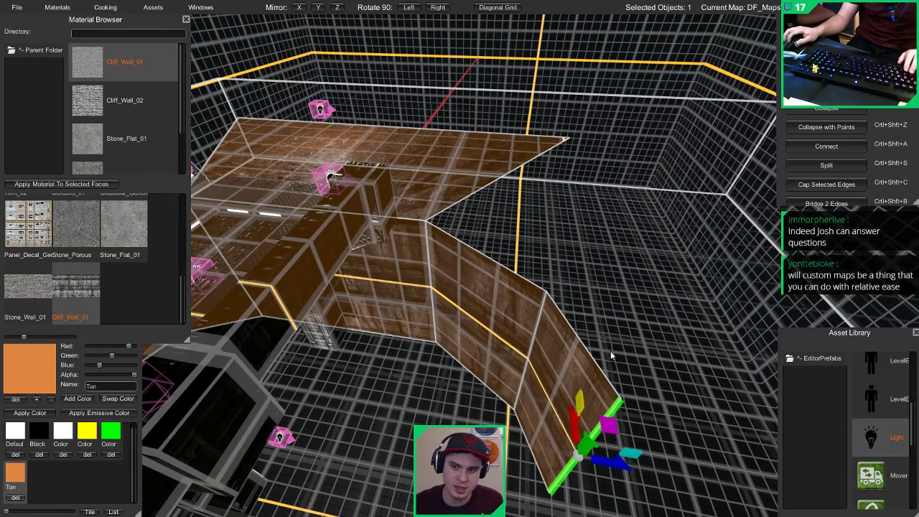
{"action": "right_click_drag", "start_coordinate": [610, 355], "coordinate": [600, 373]}
{"action": "left_click_drag", "start_coordinate": [499, 296], "coordinate": [469, 344]}
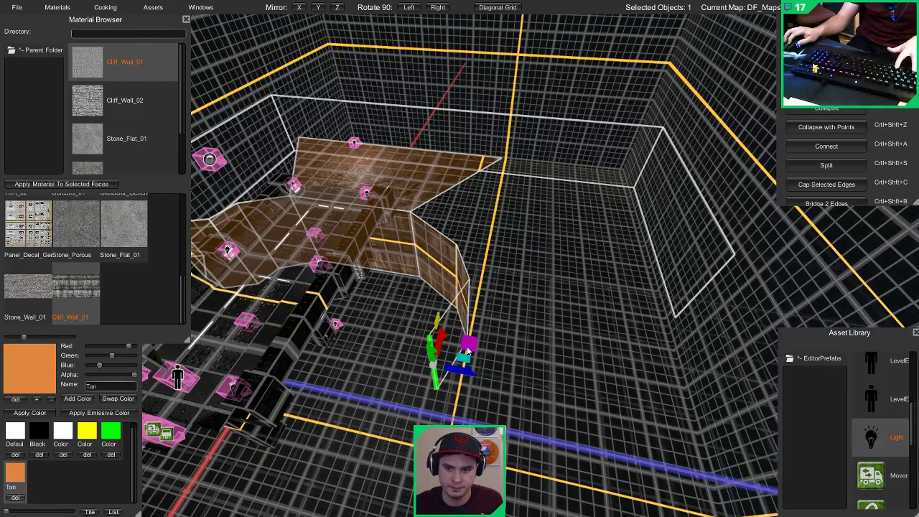
{"action": "left_click_drag", "start_coordinate": [468, 347], "coordinate": [558, 466]}
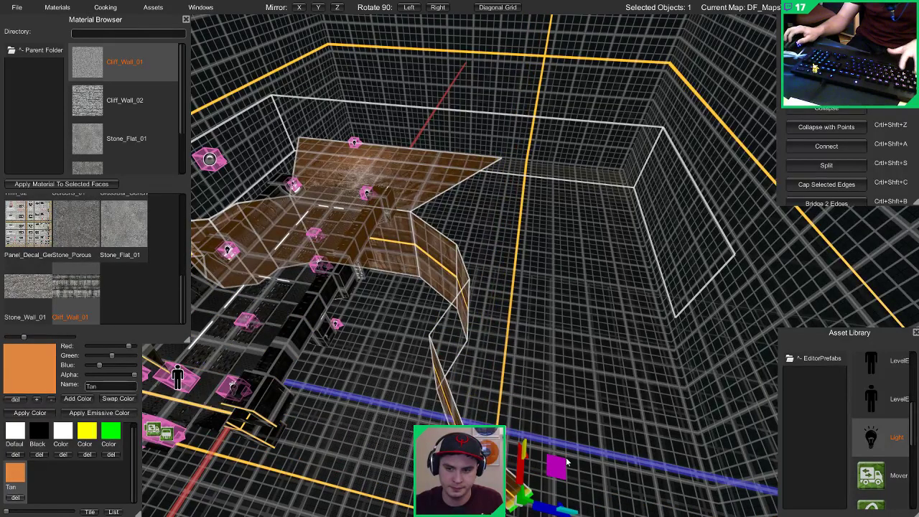
Step: Select the top edges of the last few cliff panels in the new chain and extrude them upward and outward
{"action": "right_click_drag", "start_coordinate": [569, 461], "coordinate": [603, 466]}
{"action": "left_click", "coordinate": [501, 128]}
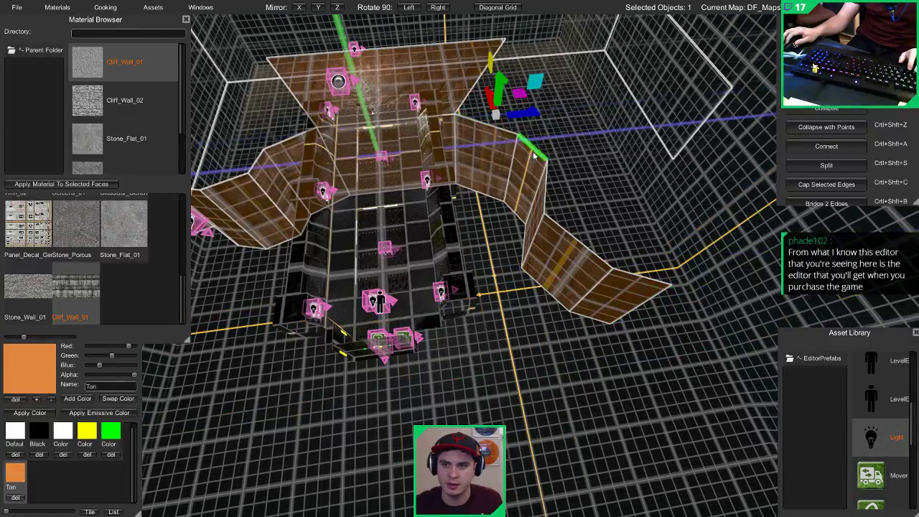
{"action": "left_click", "coordinate": [534, 149]}
{"action": "left_click", "coordinate": [547, 188]}
{"action": "left_click", "coordinate": [578, 240], "text": "shift"}
{"action": "left_click", "coordinate": [630, 273], "text": "shift"}
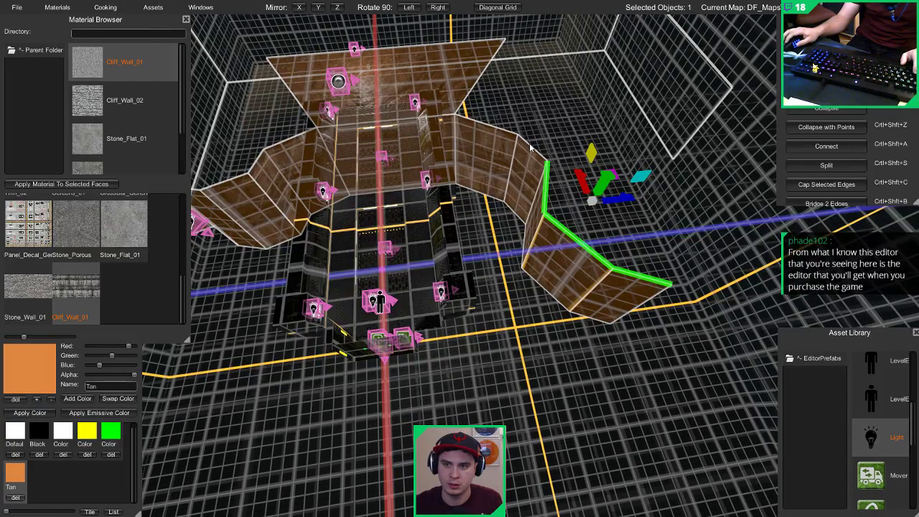
{"action": "left_click_drag", "start_coordinate": [605, 188], "coordinate": [655, 115]}
Step: Extrude several upper-tier panels from the raised section's side edge, running along behind the lower cliff
{"action": "left_click", "coordinate": [560, 136]}
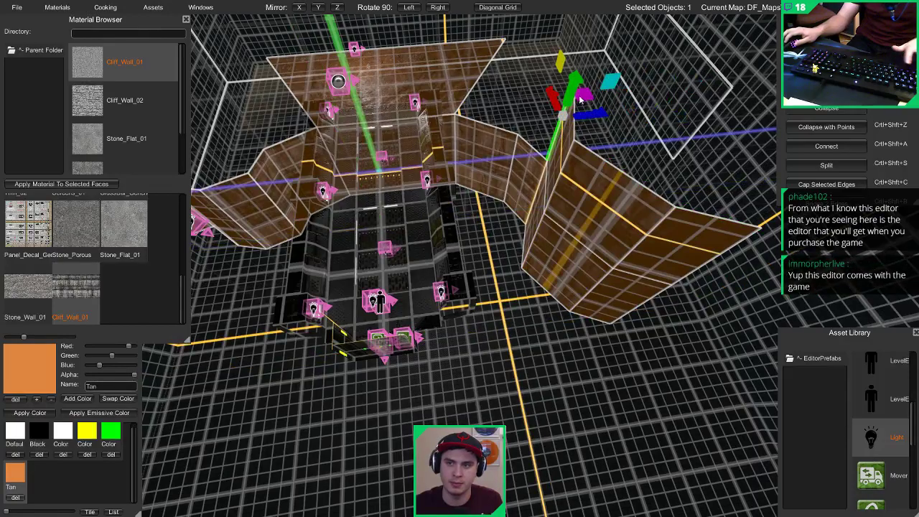
{"action": "left_click_drag", "start_coordinate": [580, 99], "coordinate": [597, 70]}
{"action": "right_click_drag", "start_coordinate": [597, 71], "coordinate": [463, 164]}
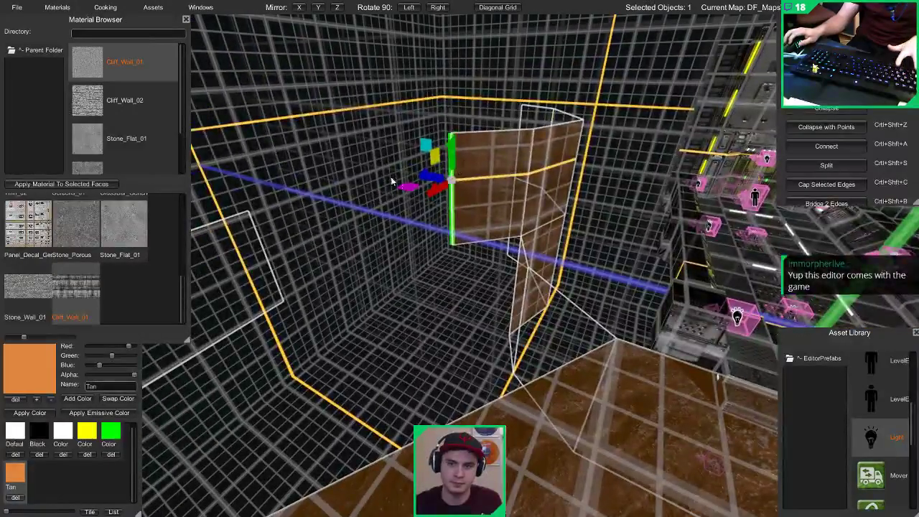
{"action": "left_click_drag", "start_coordinate": [392, 181], "coordinate": [175, 200]}
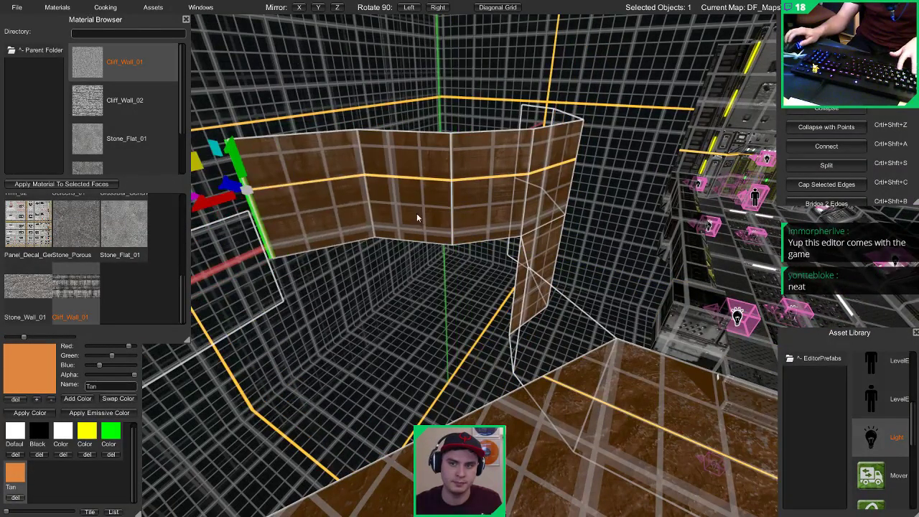
{"action": "right_click_drag", "start_coordinate": [416, 214], "coordinate": [605, 82]}
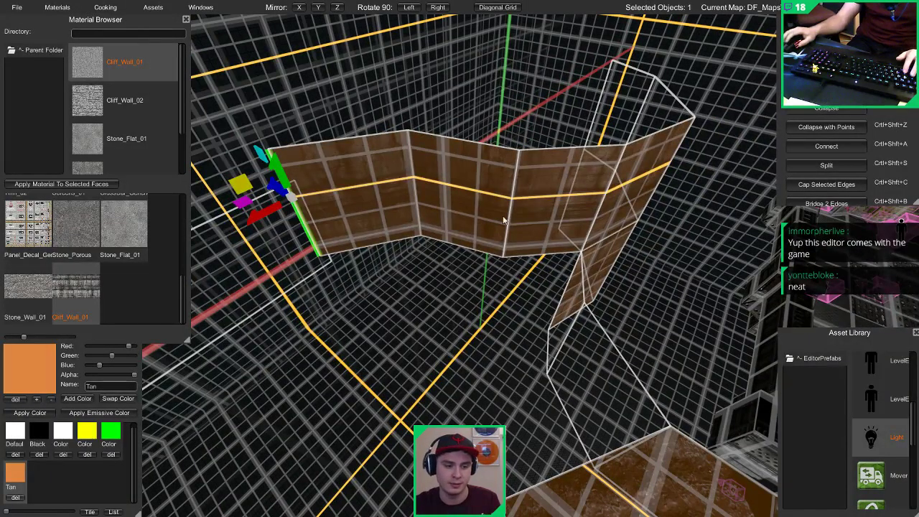
Step: Select the free vertical end edge of the cliff and extrude several bent panels outward, turning the last one back across the room
{"action": "right_click_drag", "start_coordinate": [504, 220], "coordinate": [428, 187]}
{"action": "mouse_move", "coordinate": [589, 229]}
{"action": "right_mouse_down"}
{"action": "mouse_move", "coordinate": [561, 228]}
{"action": "mouse_move", "coordinate": [570, 241]}
{"action": "mouse_move", "coordinate": [593, 222]}
{"action": "mouse_move", "coordinate": [595, 233]}
{"action": "right_mouse_up"}
{"action": "key", "text": "w"}
{"action": "right_click_drag", "start_coordinate": [462, 250], "coordinate": [410, 236]}
{"action": "key", "text": "a"}
{"action": "left_click", "coordinate": [412, 234]}
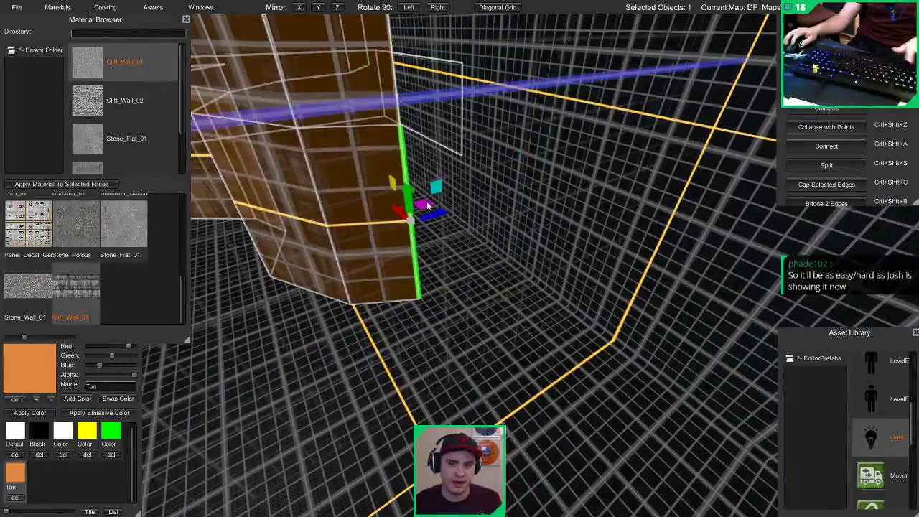
{"action": "left_click_drag", "start_coordinate": [426, 206], "coordinate": [724, 253]}
{"action": "right_click_drag", "start_coordinate": [723, 262], "coordinate": [635, 331]}
{"action": "left_click_drag", "start_coordinate": [666, 335], "coordinate": [543, 475]}
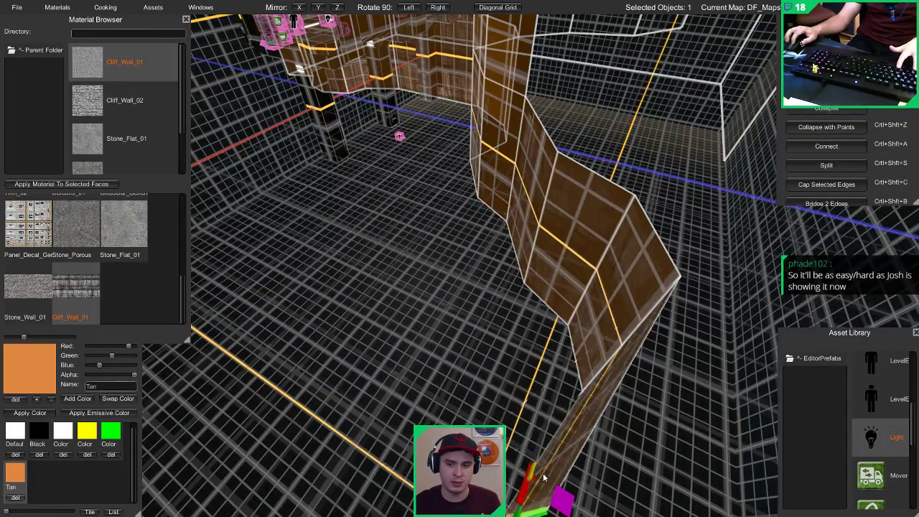
Step: Continue the facing cliff wall from its end edge back toward the metal structure
{"action": "mouse_move", "coordinate": [567, 394]}
{"action": "right_mouse_down"}
{"action": "mouse_move", "coordinate": [575, 363]}
{"action": "mouse_move", "coordinate": [554, 381]}
{"action": "right_mouse_up"}
{"action": "left_click_drag", "start_coordinate": [555, 382], "coordinate": [489, 173]}
{"action": "key", "text": "w"}
{"action": "right_click_drag", "start_coordinate": [489, 174], "coordinate": [655, 260]}
{"action": "left_click_drag", "start_coordinate": [558, 264], "coordinate": [463, 286]}
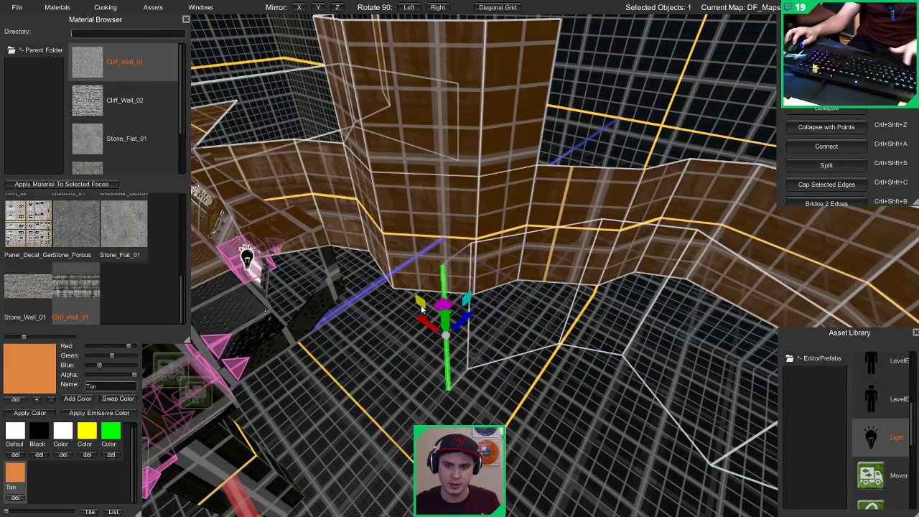
Step: Extrude a long straight cliff stretch from the end edge toward the metal structure and adjust its end
{"action": "left_click_drag", "start_coordinate": [422, 310], "coordinate": [380, 325]}
{"action": "right_click_drag", "start_coordinate": [380, 325], "coordinate": [702, 328]}
{"action": "left_click_drag", "start_coordinate": [544, 355], "coordinate": [502, 362]}
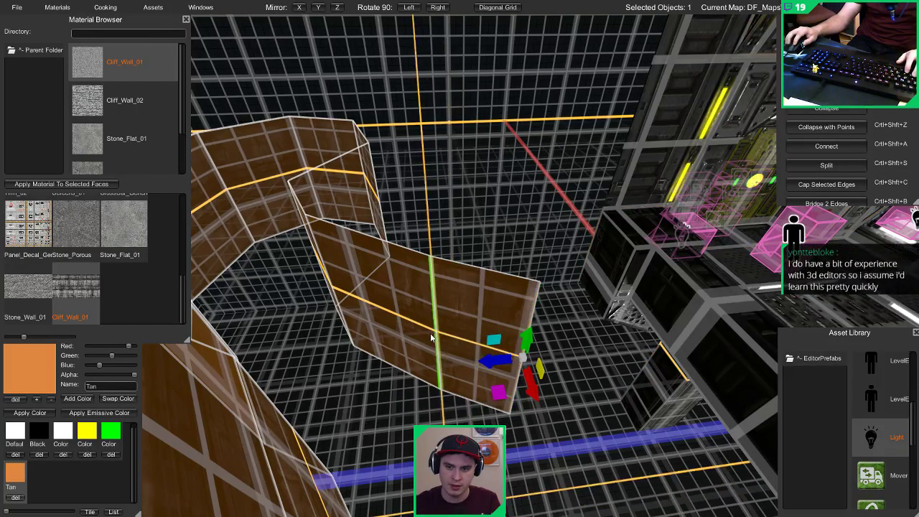
{"action": "left_click_drag", "start_coordinate": [414, 336], "coordinate": [379, 337]}
{"action": "right_click_drag", "start_coordinate": [380, 336], "coordinate": [479, 267]}
{"action": "left_click", "coordinate": [481, 318]}
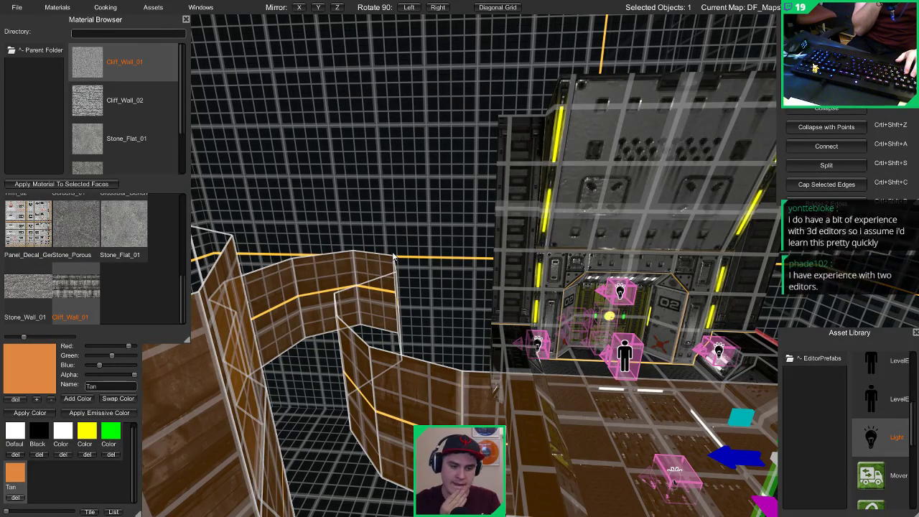
Step: Select the long straight cliff faces leading to the metal structure and delete them
{"action": "right_click_drag", "start_coordinate": [402, 239], "coordinate": [327, 295]}
{"action": "key", "text": "3"}
{"action": "left_click_drag", "start_coordinate": [316, 99], "coordinate": [799, 336]}
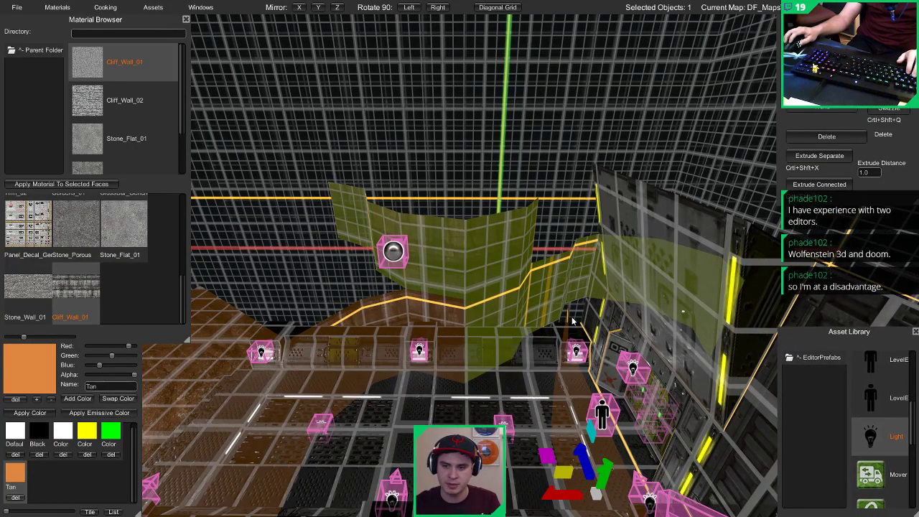
{"action": "right_click_drag", "start_coordinate": [384, 293], "coordinate": [501, 280]}
{"action": "left_click_drag", "start_coordinate": [488, 274], "coordinate": [441, 218]}
{"action": "right_click_drag", "start_coordinate": [440, 215], "coordinate": [618, 238]}
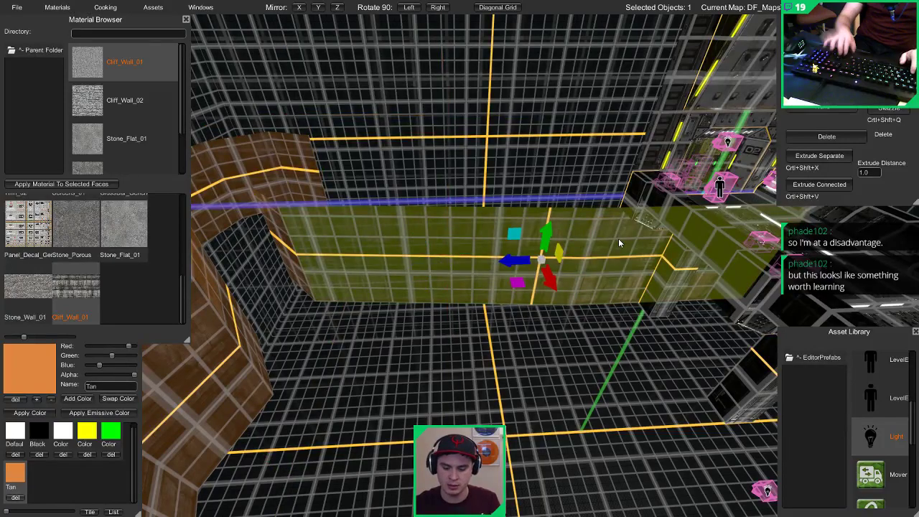
{"action": "key", "text": "Delete"}
Step: Extrude bent cliff panels from the facing wall's end edge toward the pillars and shift one of their middle edges
{"action": "left_click", "coordinate": [304, 280]}
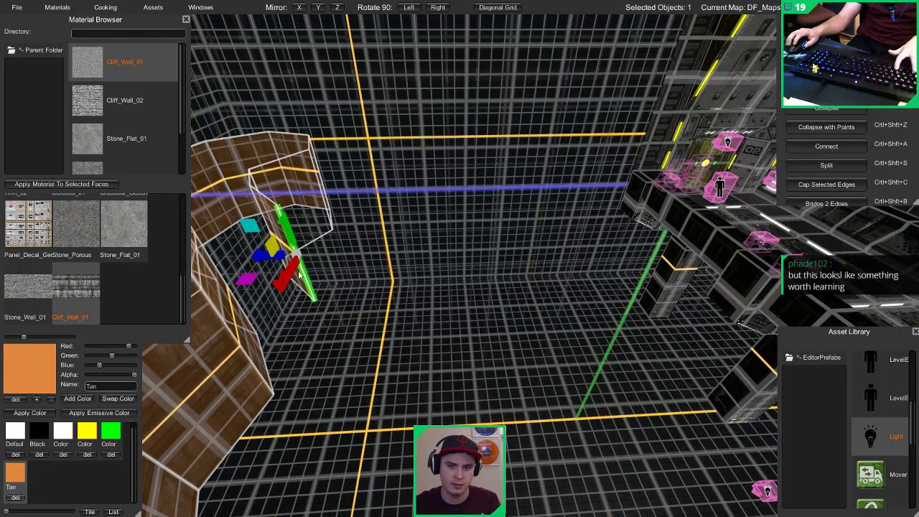
{"action": "left_click_drag", "start_coordinate": [258, 277], "coordinate": [593, 271]}
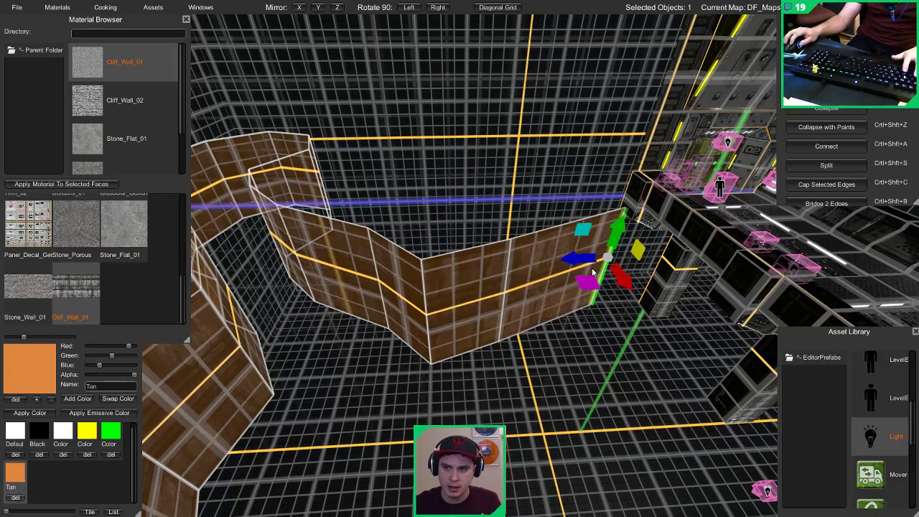
{"action": "left_click", "coordinate": [504, 285]}
{"action": "left_click_drag", "start_coordinate": [472, 296], "coordinate": [522, 294]}
{"action": "right_click_drag", "start_coordinate": [522, 294], "coordinate": [514, 289]}
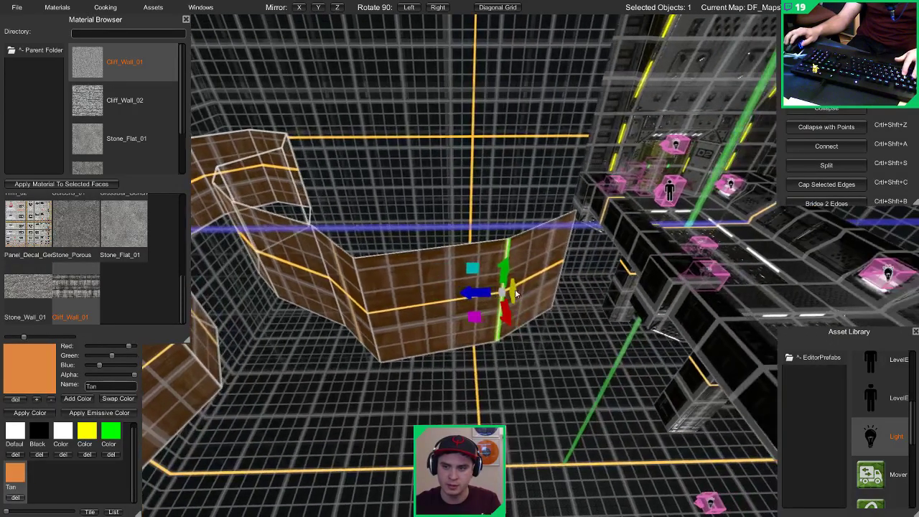
Step: Extend the facing cliff wall beneath the metal structure and out on its other side with further angled panels
{"action": "left_click", "coordinate": [558, 264]}
{"action": "left_click_drag", "start_coordinate": [525, 264], "coordinate": [574, 267]}
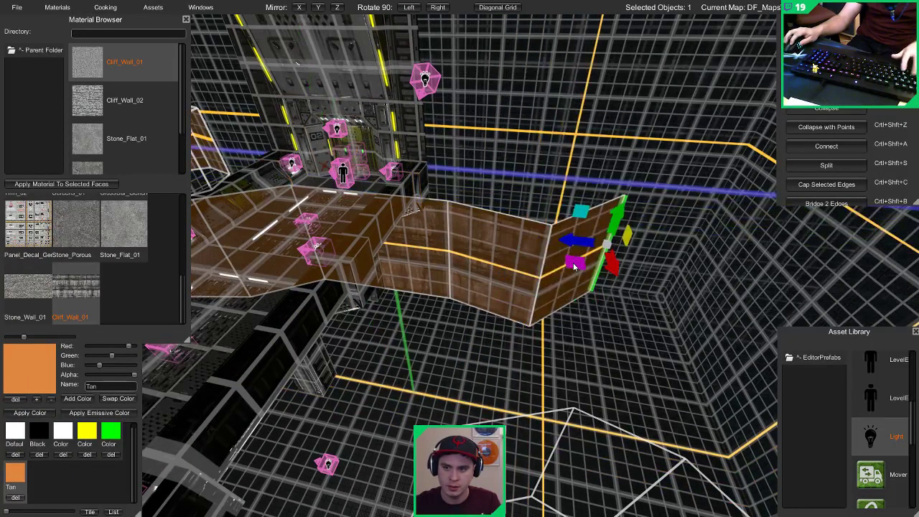
{"action": "middle_click_drag", "start_coordinate": [577, 267], "coordinate": [438, 268]}
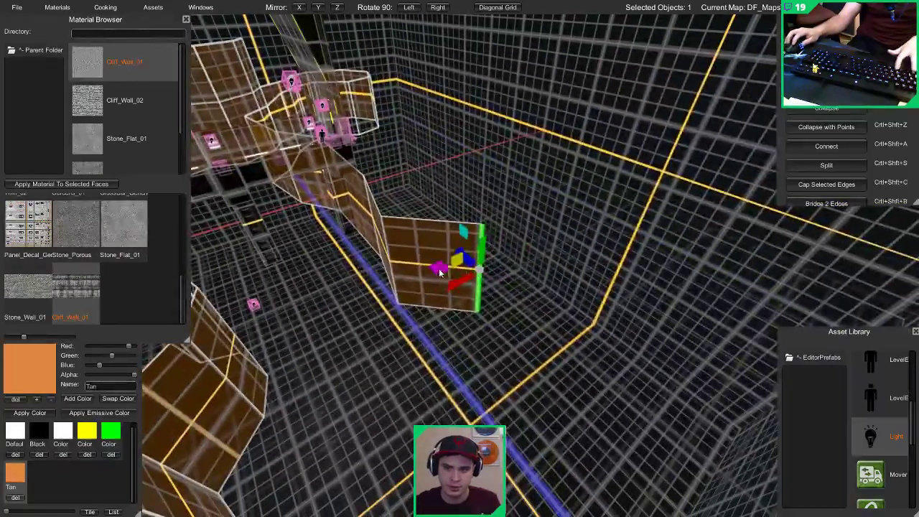
{"action": "left_click_drag", "start_coordinate": [439, 270], "coordinate": [310, 344], "text": "shift"}
{"action": "left_click", "coordinate": [476, 298]}
{"action": "left_click", "coordinate": [527, 262]}
Step: Extrude a curved run of cliff panels from the end edge around to the neighbouring cliff's end
{"action": "middle_click_drag", "start_coordinate": [174, 347], "coordinate": [362, 349]}
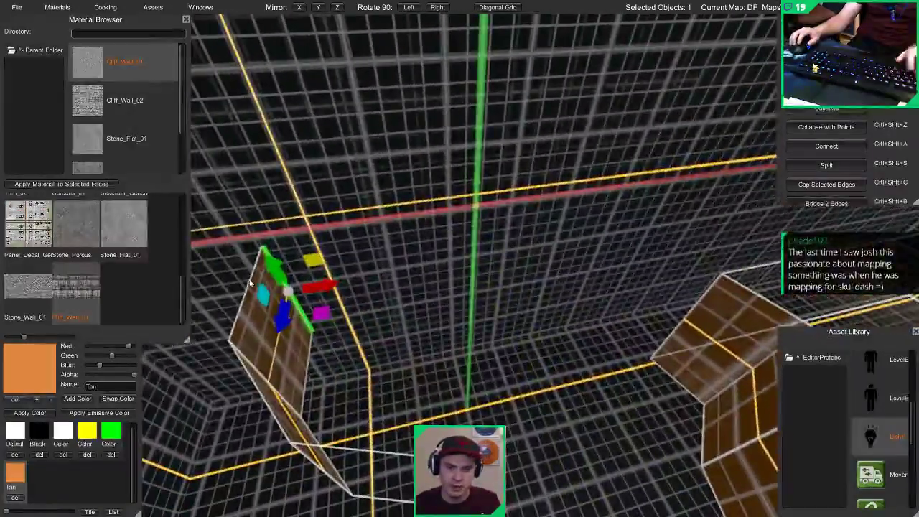
{"action": "left_click_drag", "start_coordinate": [322, 315], "coordinate": [726, 348]}
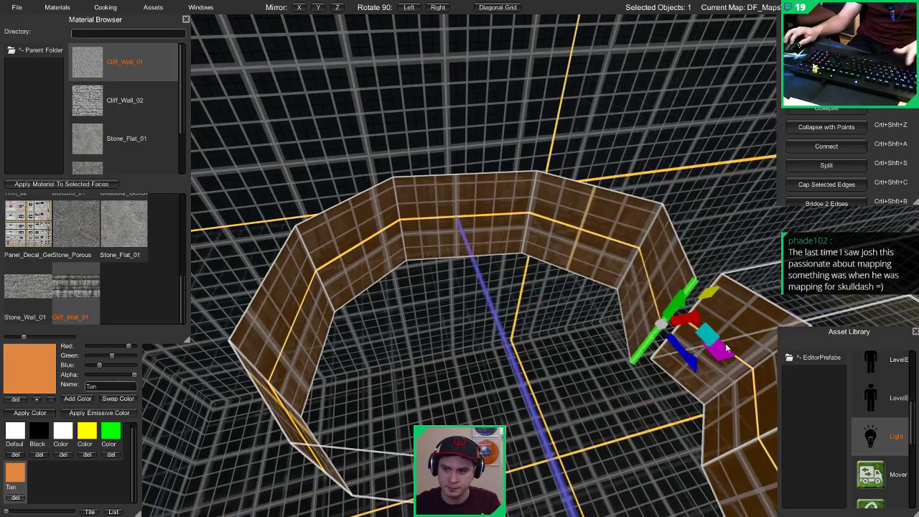
{"action": "right_click_drag", "start_coordinate": [745, 350], "coordinate": [786, 315]}
{"action": "right_click_drag", "start_coordinate": [520, 315], "coordinate": [771, 258]}
{"action": "key", "text": "3"}
{"action": "left_click", "coordinate": [488, 291]}
{"action": "left_click", "coordinate": [413, 346]}
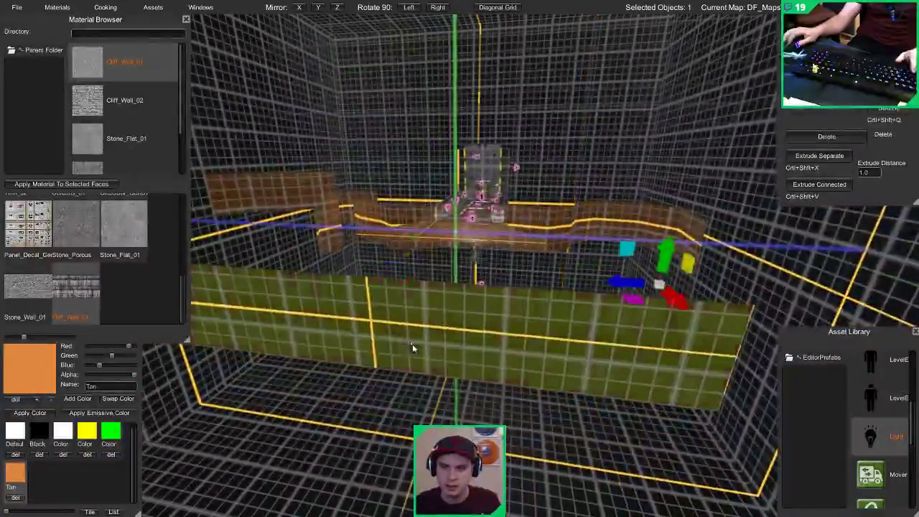
{"action": "right_click_drag", "start_coordinate": [414, 345], "coordinate": [33, 302]}
{"action": "key", "text": "Escape"}
Step: Delete the large flat rock face adjoining the metal structure at the top of the cliff
{"action": "right_click_drag", "start_coordinate": [368, 297], "coordinate": [288, 268]}
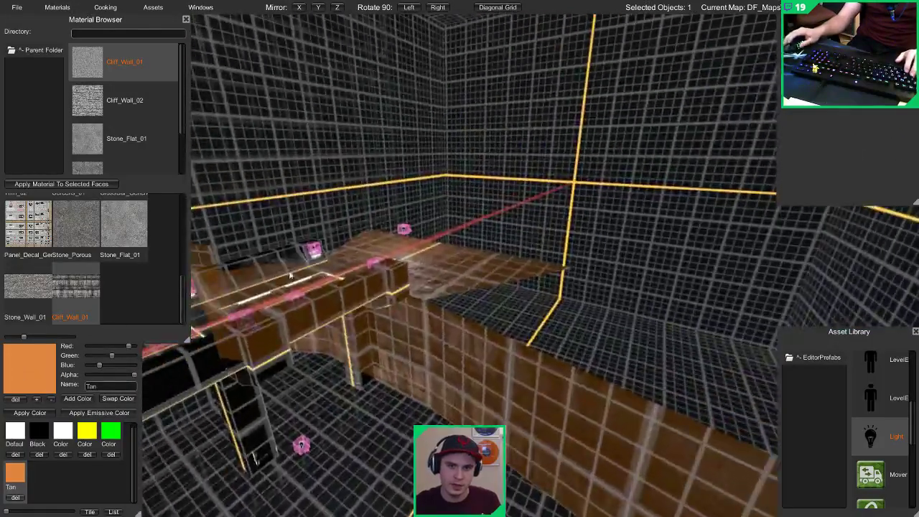
{"action": "left_click", "coordinate": [473, 266]}
{"action": "right_click_drag", "start_coordinate": [474, 266], "coordinate": [414, 253]}
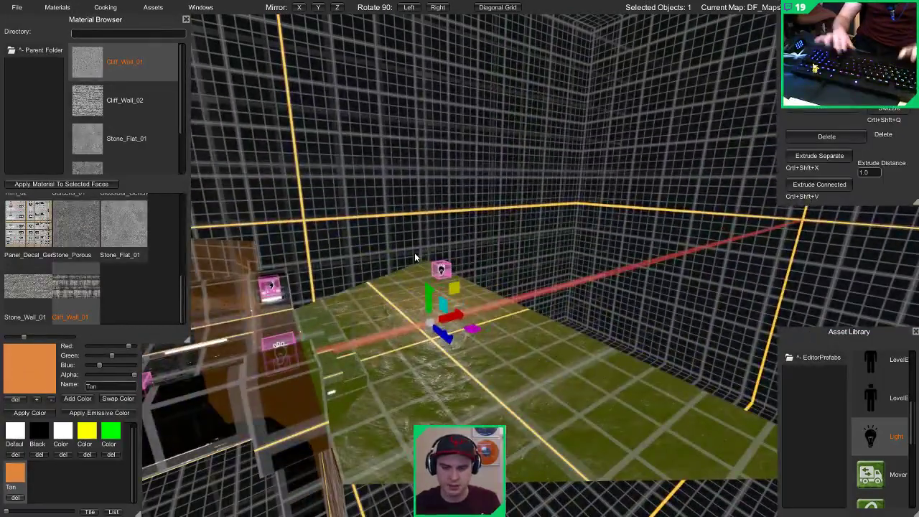
{"action": "key", "text": "Delete"}
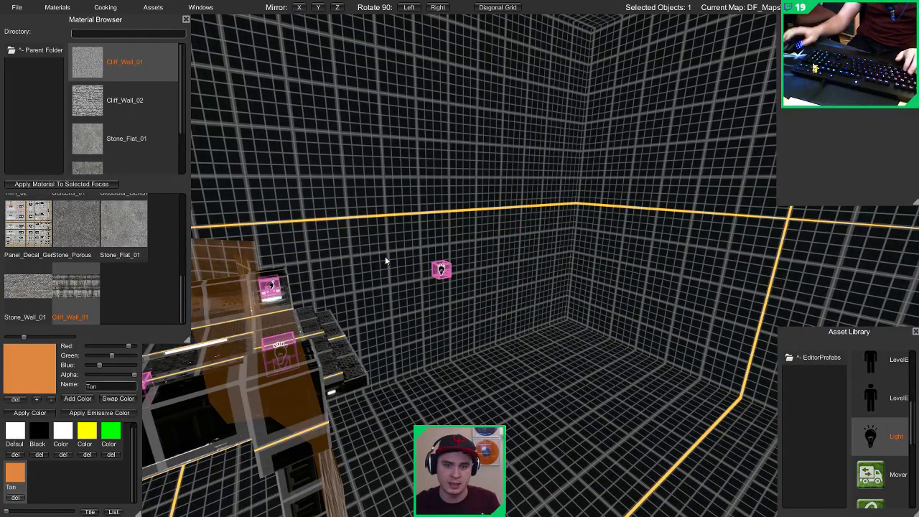
Step: Cap the bottom edges of the cliff walls with a floor face spanning the chasm, and select that face
{"action": "right_click_drag", "start_coordinate": [385, 256], "coordinate": [737, 167]}
{"action": "key", "text": "2"}
{"action": "left_click", "coordinate": [347, 277]}
{"action": "key", "text": "1"}
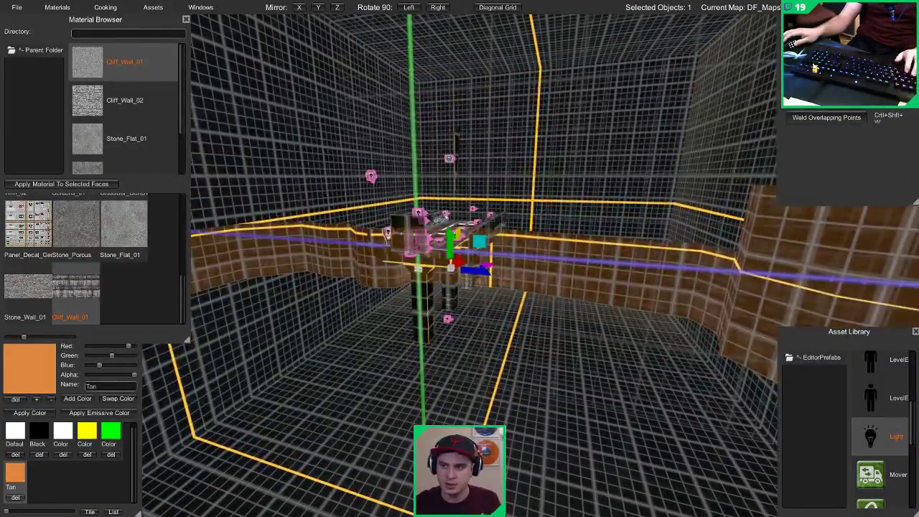
{"action": "right_click_drag", "start_coordinate": [529, 246], "coordinate": [495, 267]}
{"action": "key", "text": "2"}
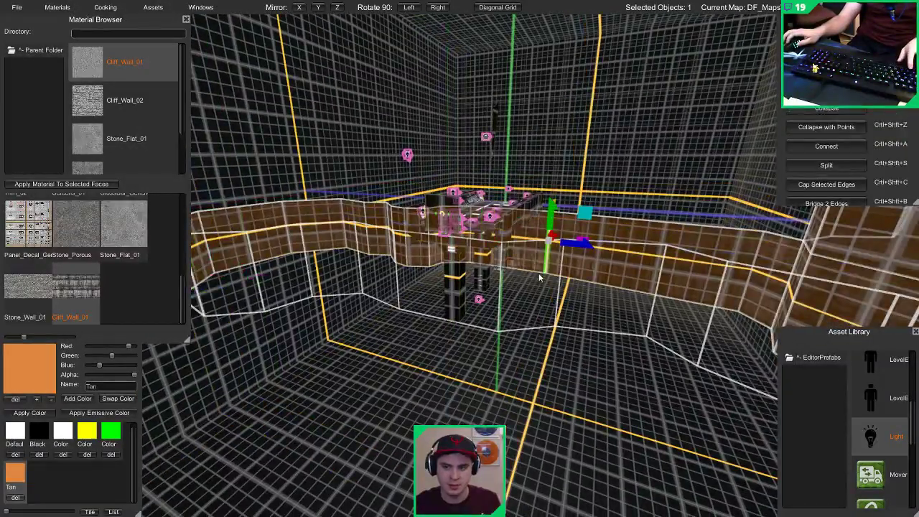
{"action": "left_click", "coordinate": [582, 285]}
{"action": "key", "text": "3"}
{"action": "left_click", "coordinate": [582, 281]}
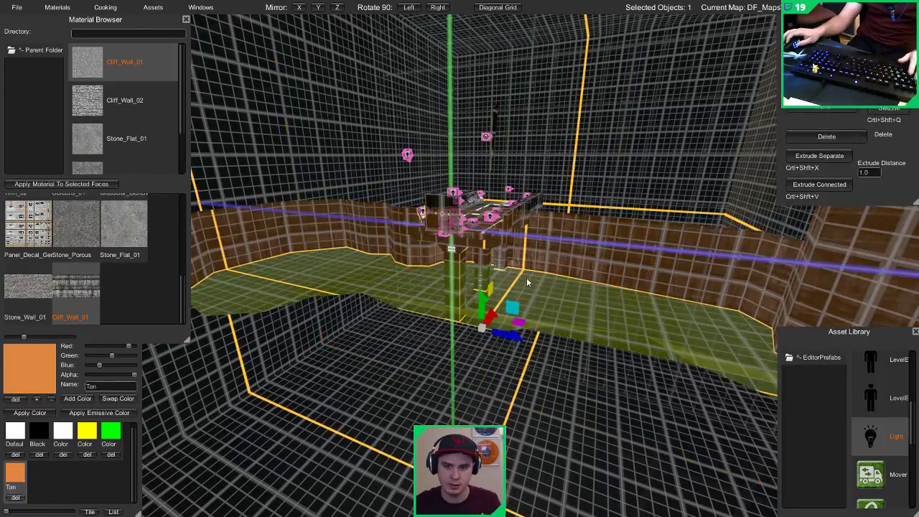
Step: Connect two opposite corner points of the chasm floor with an edge that splits it beside the metal structure
{"action": "right_click_drag", "start_coordinate": [526, 277], "coordinate": [213, 338]}
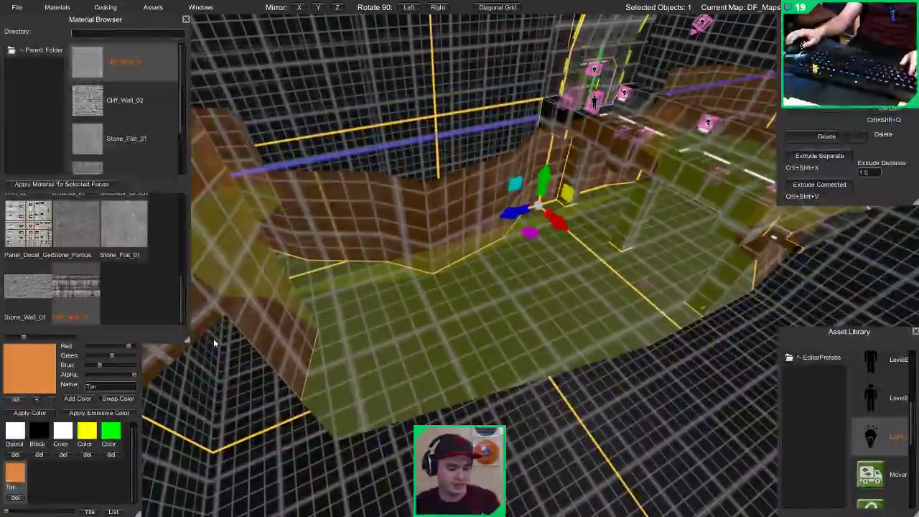
{"action": "key", "text": "1"}
{"action": "right_click_drag", "start_coordinate": [420, 300], "coordinate": [284, 285]}
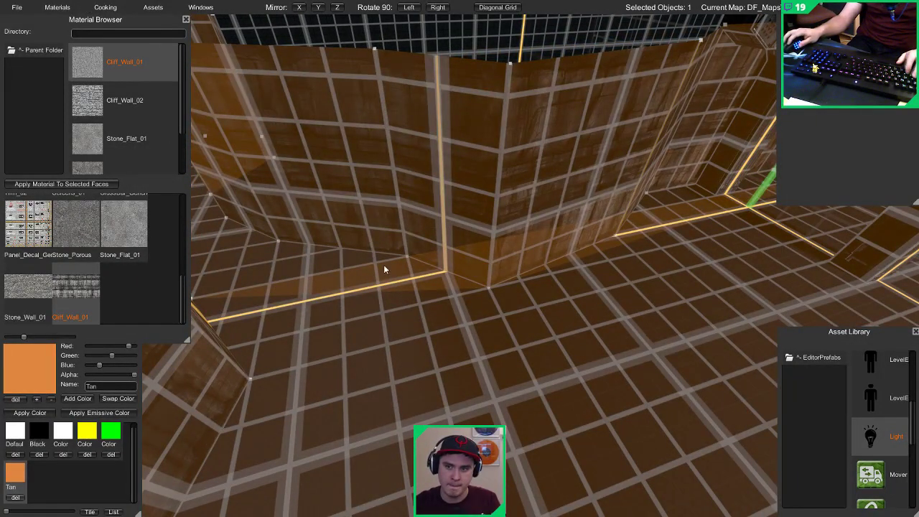
{"action": "right_click_drag", "start_coordinate": [384, 266], "coordinate": [473, 315]}
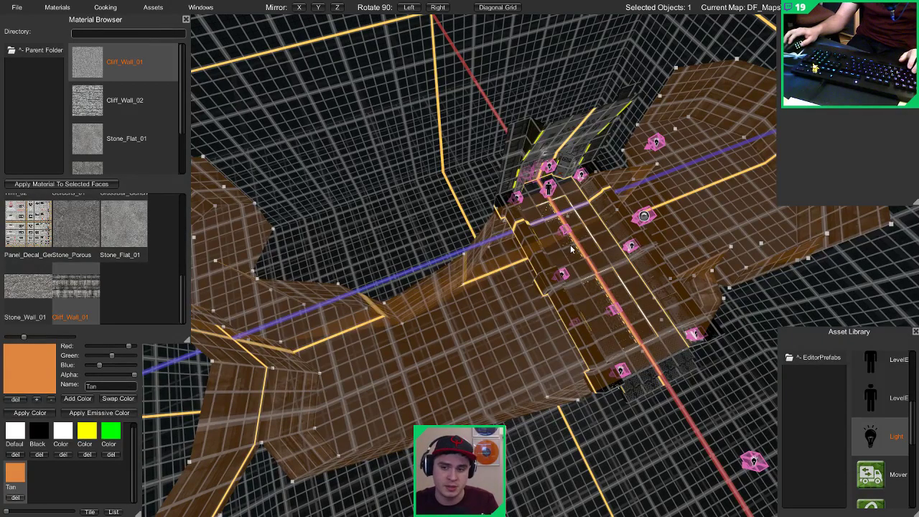
{"action": "left_click", "coordinate": [404, 320]}
{"action": "right_click_drag", "start_coordinate": [404, 321], "coordinate": [416, 356]}
{"action": "left_click", "coordinate": [563, 368], "text": "shift"}
{"action": "key", "text": "ctrl+shift+a"}
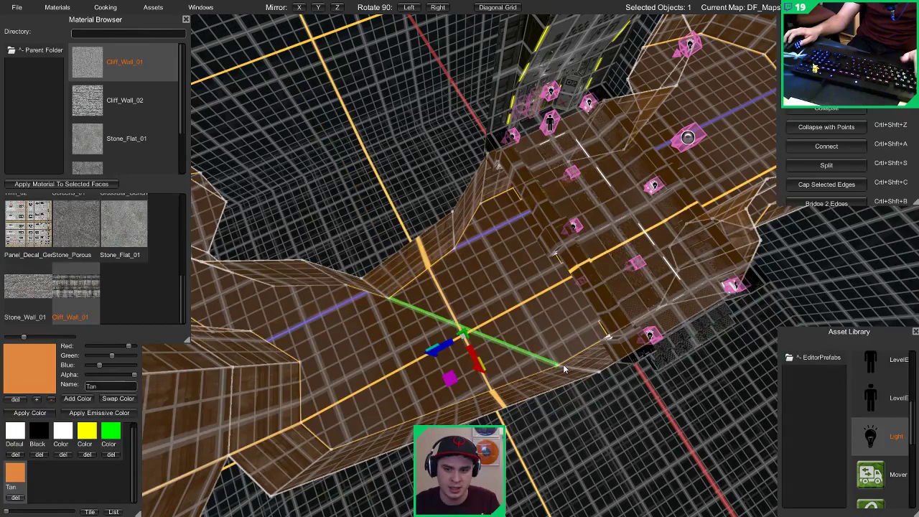
{"action": "right_click_drag", "start_coordinate": [563, 369], "coordinate": [503, 352]}
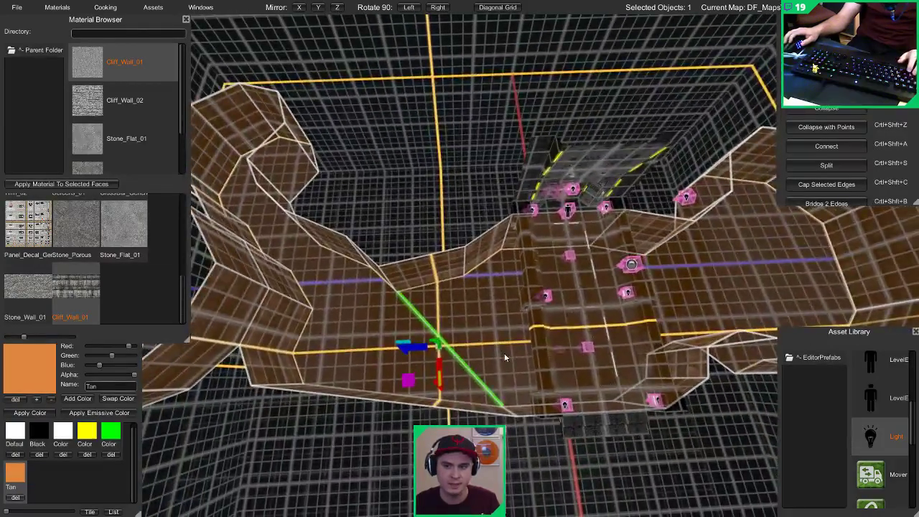
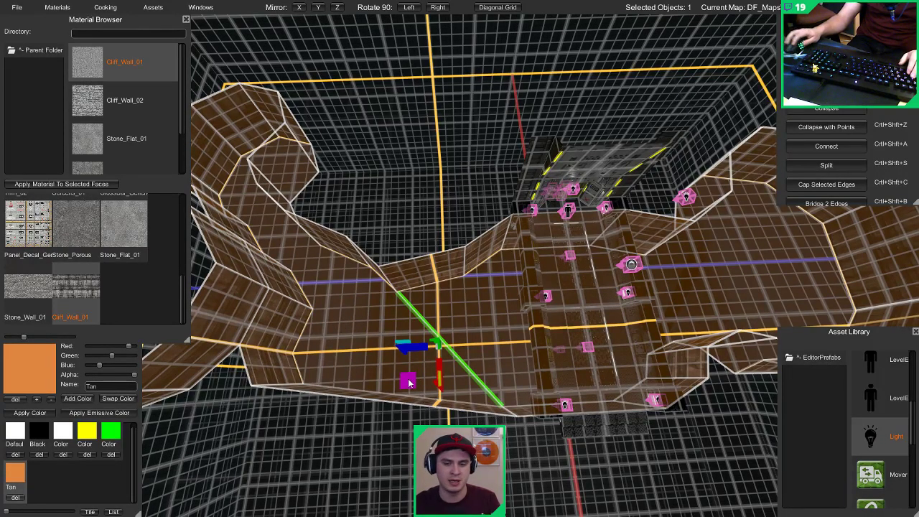
Step: Connect the top and bottom edges of the long straight cliff wall with a vertical edge at its middle
{"action": "right_click_drag", "start_coordinate": [408, 383], "coordinate": [69, 328]}
{"action": "right_click_drag", "start_coordinate": [323, 341], "coordinate": [337, 333]}
{"action": "key", "text": "]"}
{"action": "key", "text": "["}
{"action": "key", "text": "["}
{"action": "key", "text": "["}
{"action": "key", "text": "["}
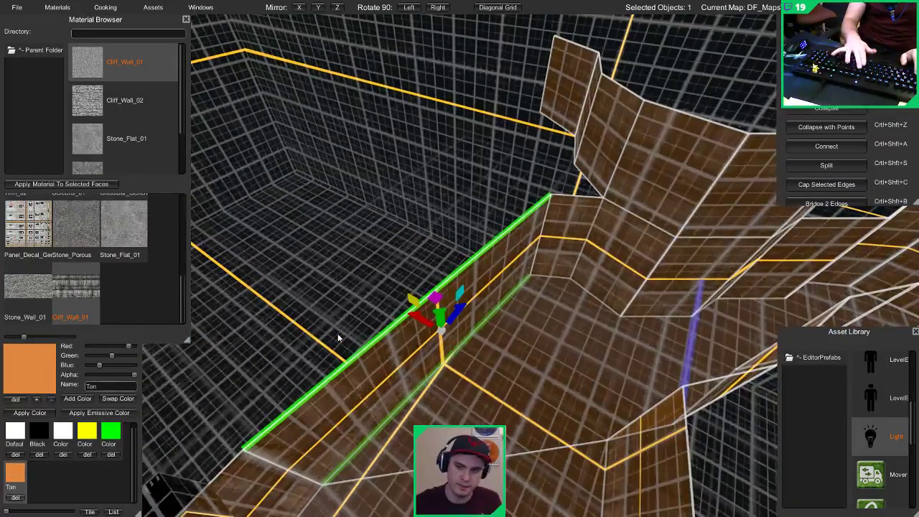
{"action": "key", "text": "ctrl+shift+a"}
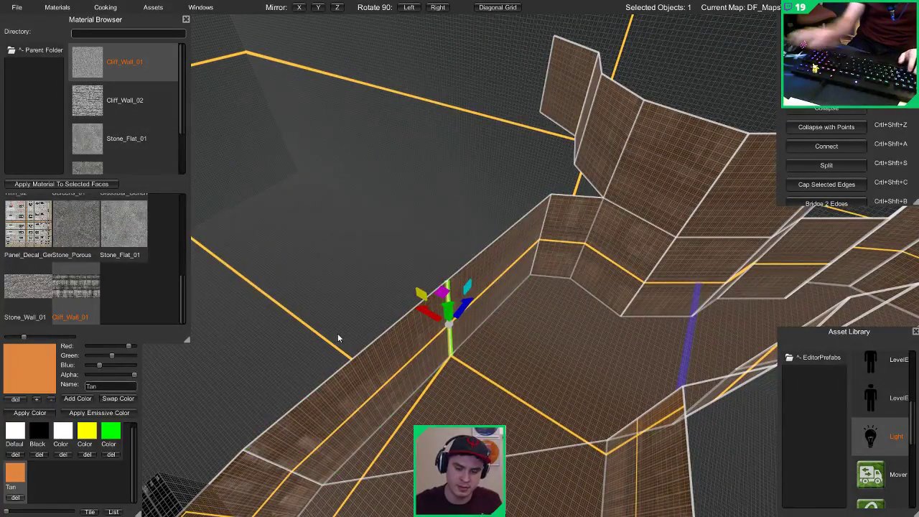
Step: Pull the new vertical edge outward on a coarser grid so the straight cliff wall bends away from the chasm
{"action": "key", "text": "]"}
{"action": "key", "text": "]"}
{"action": "key", "text": "]"}
{"action": "key", "text": "]"}
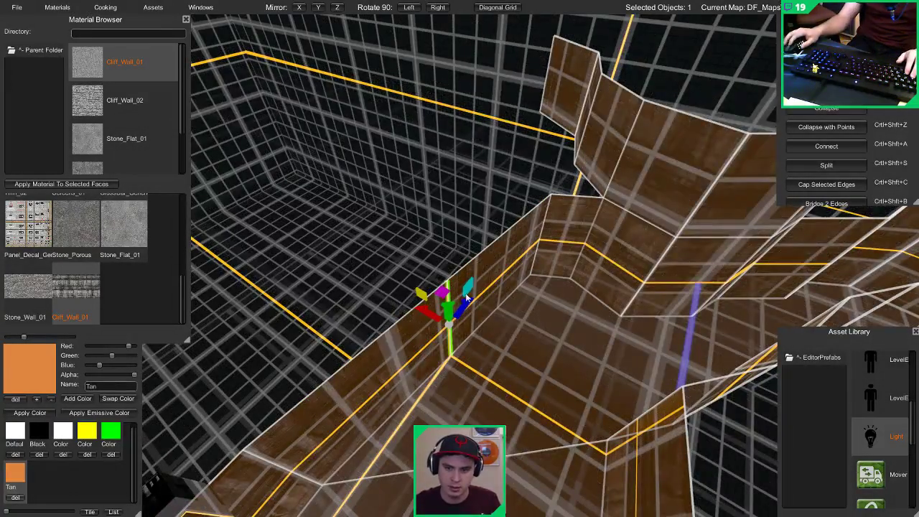
{"action": "left_click_drag", "start_coordinate": [467, 298], "coordinate": [334, 284]}
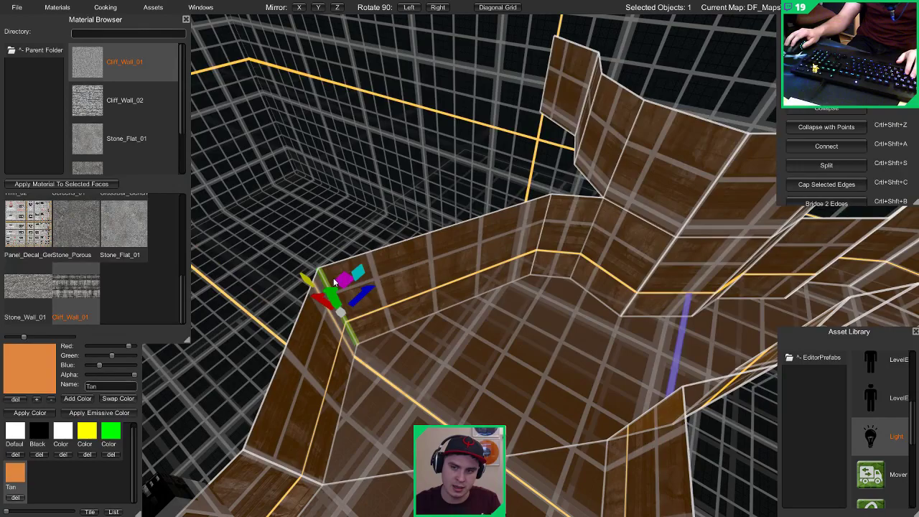
Step: Split the rear panel of the bent cliff wall with a vertical edge and move that edge to add another bend
{"action": "left_click", "coordinate": [465, 229]}
{"action": "left_click", "coordinate": [466, 294], "text": "shift"}
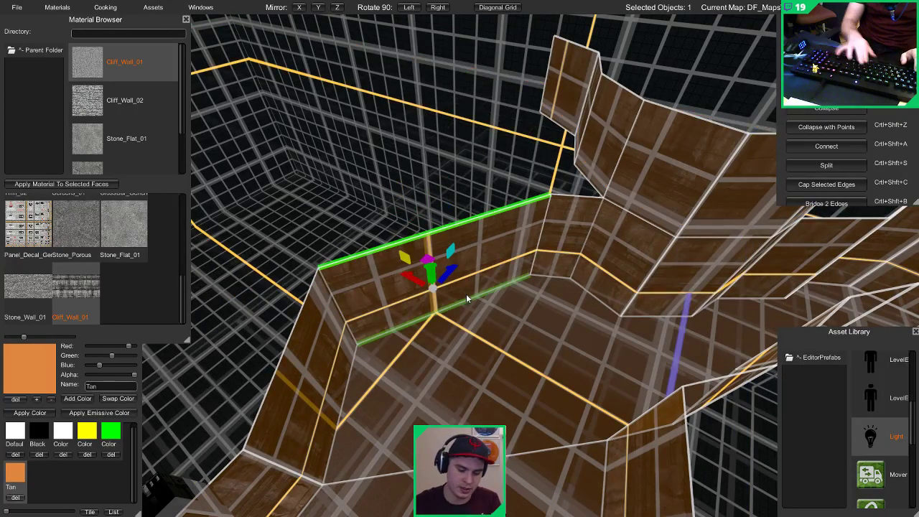
{"action": "key", "text": "["}
{"action": "key", "text": "["}
{"action": "key", "text": "ctrl+z"}
{"action": "key", "text": "ctrl+z"}
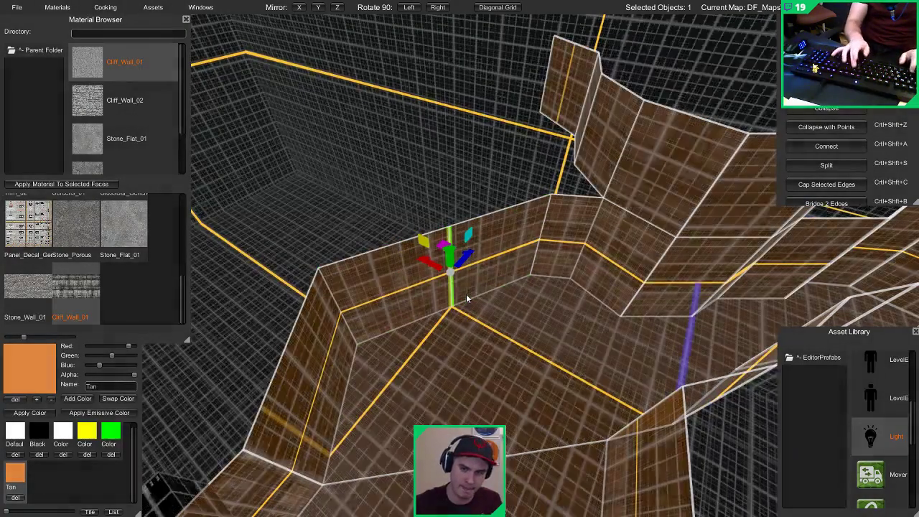
{"action": "key", "text": "]"}
{"action": "key", "text": "]"}
{"action": "left_click_drag", "start_coordinate": [433, 247], "coordinate": [503, 227]}
{"action": "key", "text": "["}
{"action": "left_click", "coordinate": [544, 242]}
{"action": "key", "text": "Escape"}
Step: Apply the Stone_Flat_01 material to the chasm floor faces running beneath the metal bridge
{"action": "right_click_drag", "start_coordinate": [503, 227], "coordinate": [562, 135]}
{"action": "key", "text": "Tab"}
{"action": "key", "text": "w"}
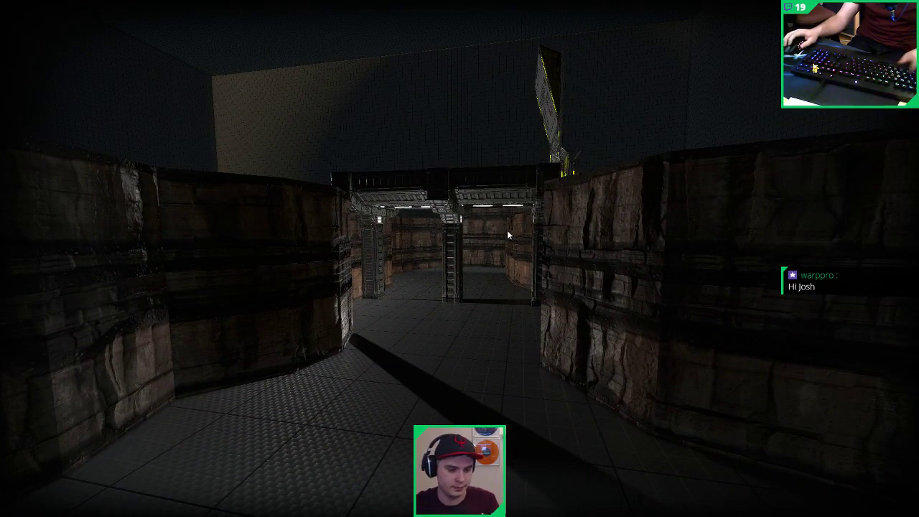
{"action": "key", "text": "w"}
{"action": "mouse_move", "coordinate": [506, 231]}
{"action": "right_mouse_down"}
{"action": "mouse_move", "coordinate": [498, 230]}
{"action": "mouse_move", "coordinate": [517, 237]}
{"action": "right_mouse_up"}
{"action": "key", "text": "a"}
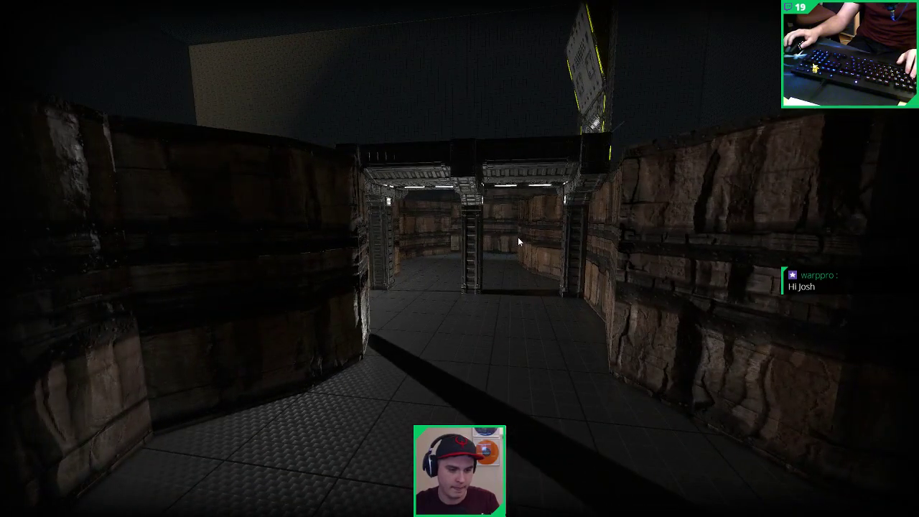
{"action": "key", "text": "Tab"}
{"action": "left_click", "coordinate": [502, 319]}
{"action": "key", "text": "3"}
{"action": "left_click", "coordinate": [423, 291]}
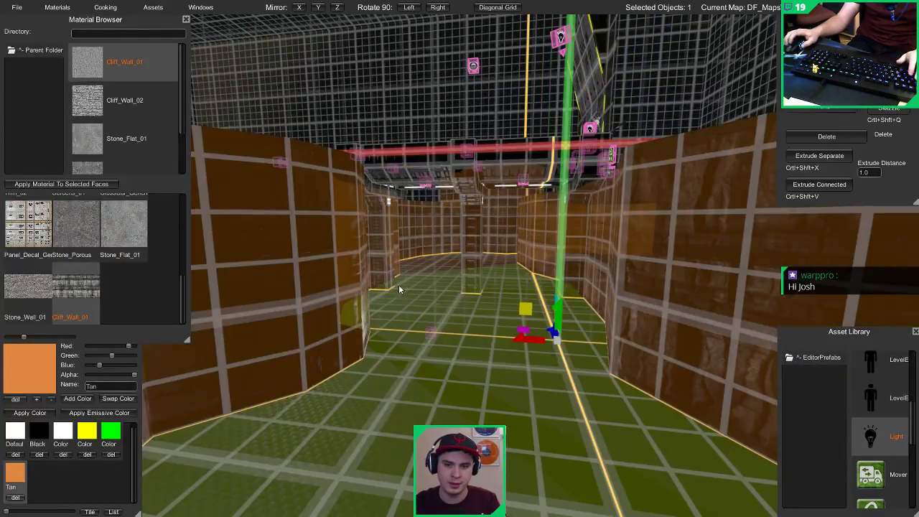
{"action": "left_click", "coordinate": [431, 267], "text": "shift"}
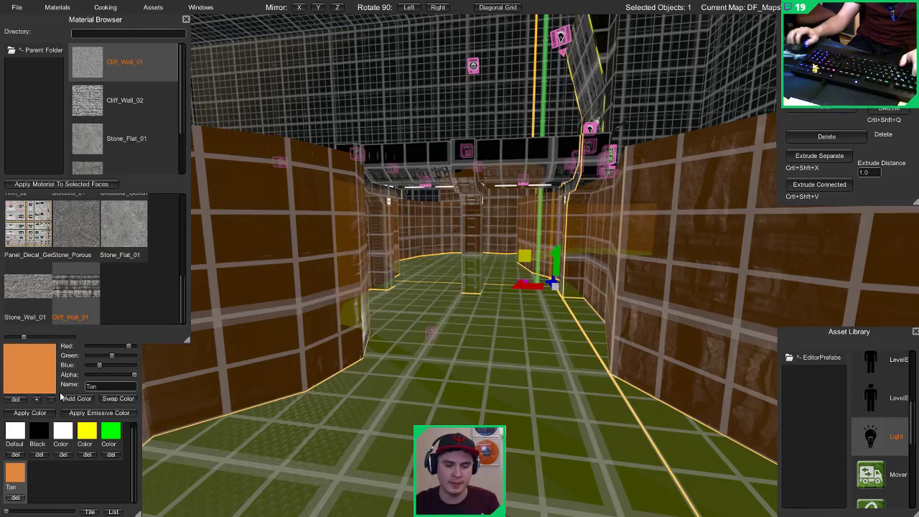
{"action": "left_click", "coordinate": [87, 431]}
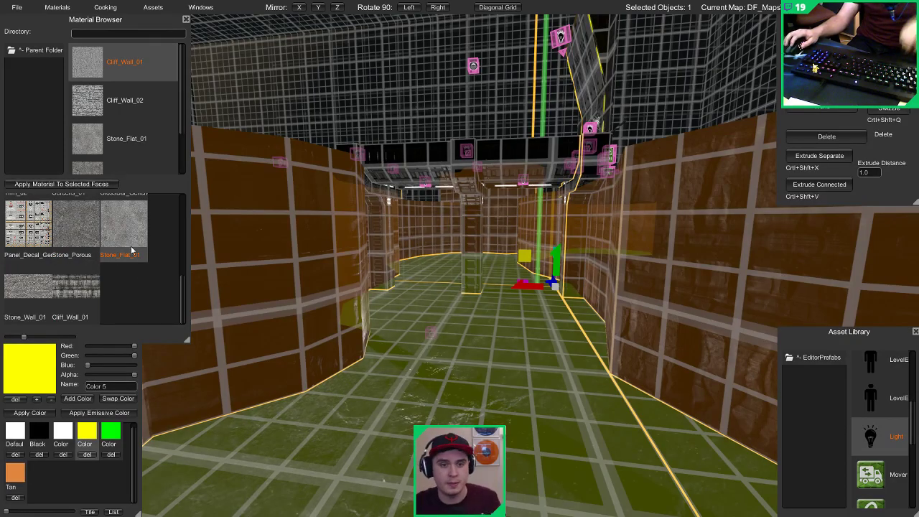
{"action": "key", "text": "w"}
{"action": "right_click_drag", "start_coordinate": [391, 310], "coordinate": [441, 334]}
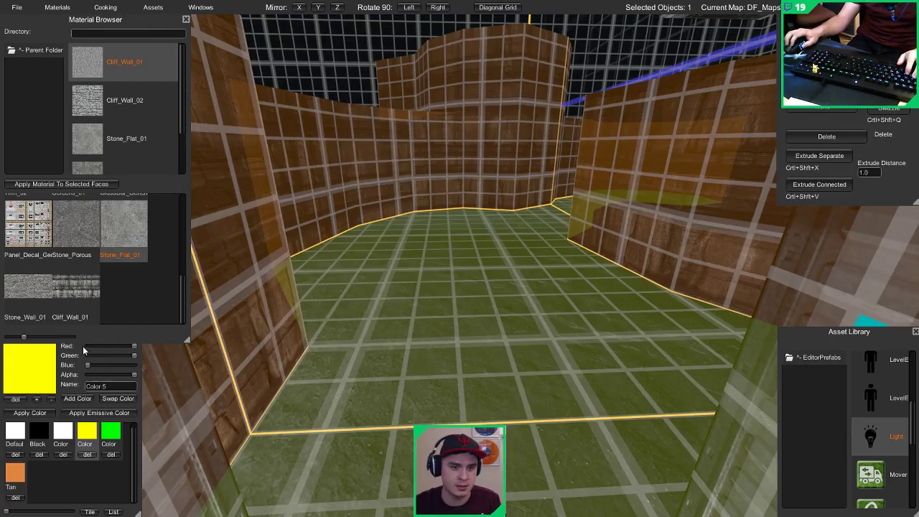
Step: Mix an orange-red colour from Tan, add it to the palette as Tan2, and apply it to the chasm floor
{"action": "left_click", "coordinate": [24, 471]}
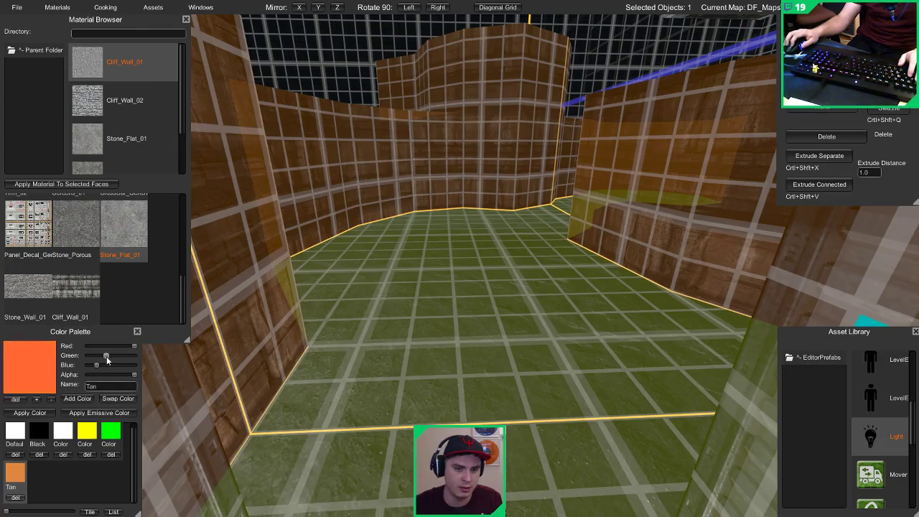
{"action": "left_click", "coordinate": [104, 386]}
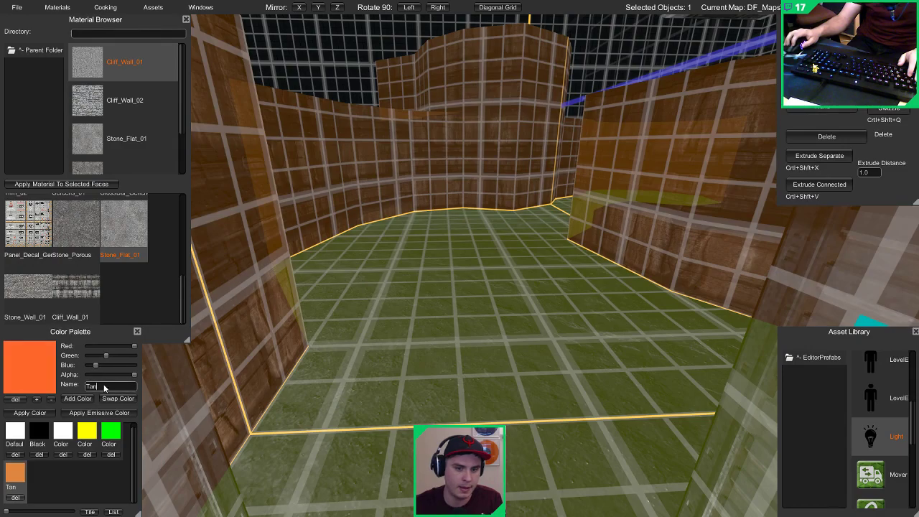
{"action": "left_click", "coordinate": [32, 414]}
{"action": "key", "text": "Escape"}
Step: Examine the recoloured chasm floor and cliff walls without the grid, and select the reflection probe above the bridge
{"action": "key", "text": "Tab"}
{"action": "right_click_drag", "start_coordinate": [289, 363], "coordinate": [304, 489]}
{"action": "key", "text": "w"}
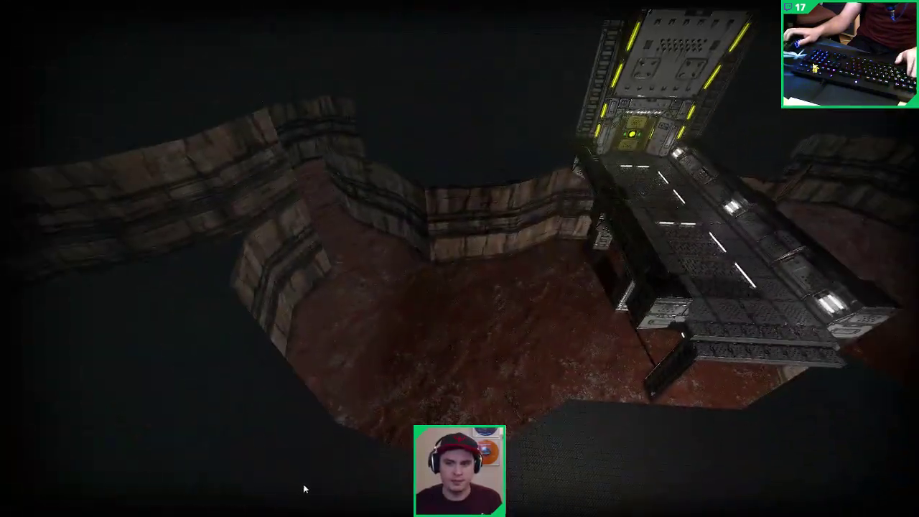
{"action": "key", "text": "Tab"}
{"action": "left_click", "coordinate": [744, 82]}
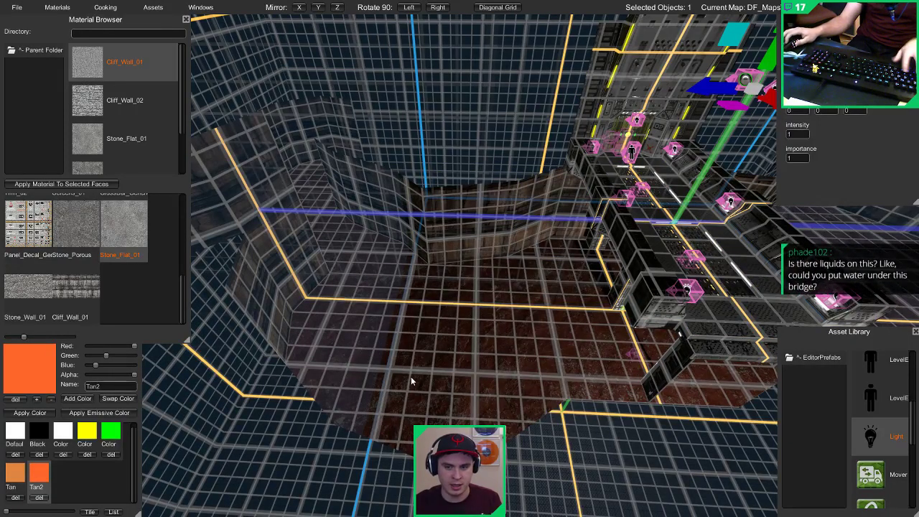
{"action": "key", "text": "Tab"}
{"action": "mouse_move", "coordinate": [422, 364]}
{"action": "right_mouse_down"}
{"action": "mouse_move", "coordinate": [389, 376]}
{"action": "mouse_move", "coordinate": [431, 355]}
{"action": "right_mouse_up"}
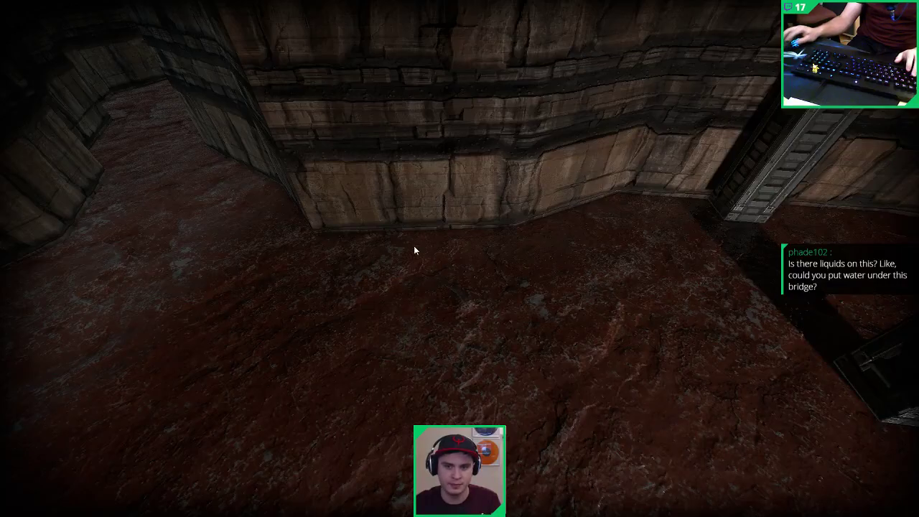
{"action": "right_click_drag", "start_coordinate": [397, 250], "coordinate": [537, 250]}
{"action": "key", "text": "s"}
{"action": "right_click_drag", "start_coordinate": [545, 296], "coordinate": [529, 343]}
{"action": "key", "text": "Tab"}
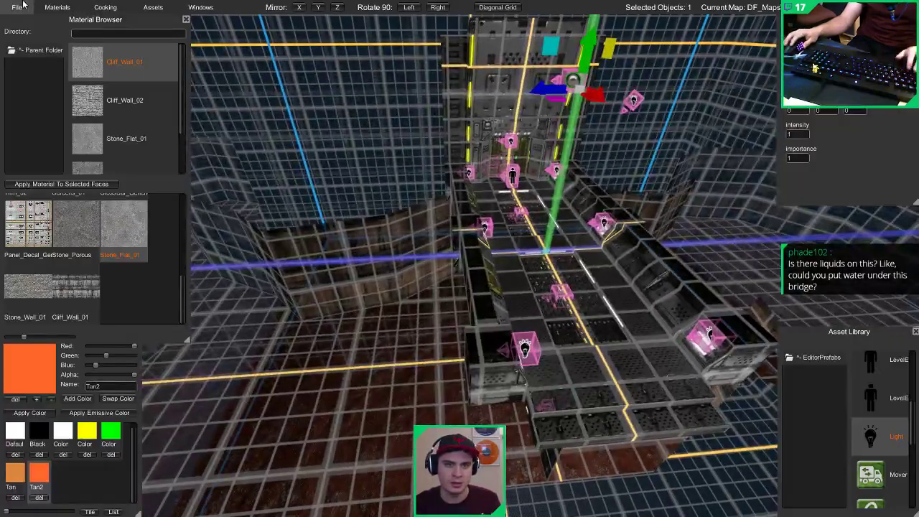
Step: Set the intensity of the reflection probe above the bridge to 2 and check the floor without the grid
{"action": "left_click", "coordinate": [17, 8]}
{"action": "left_click", "coordinate": [22, 30]}
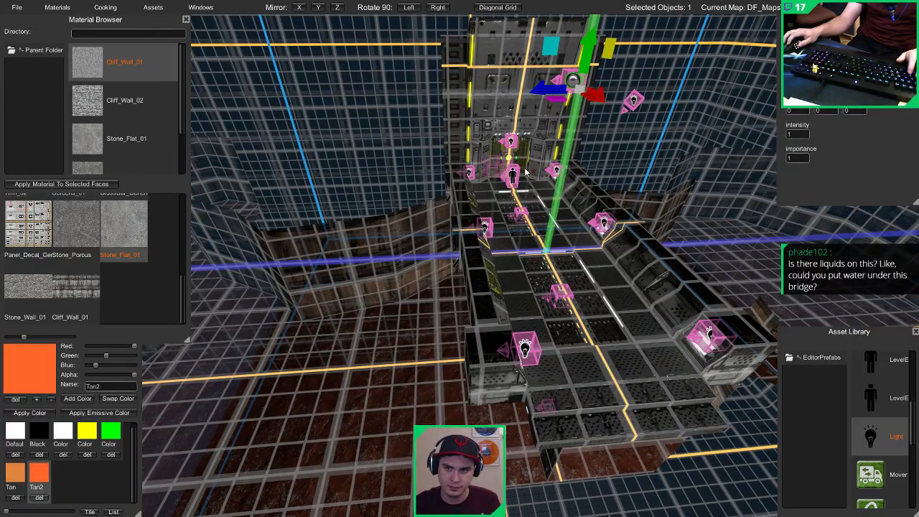
{"action": "type", "text": "2"}
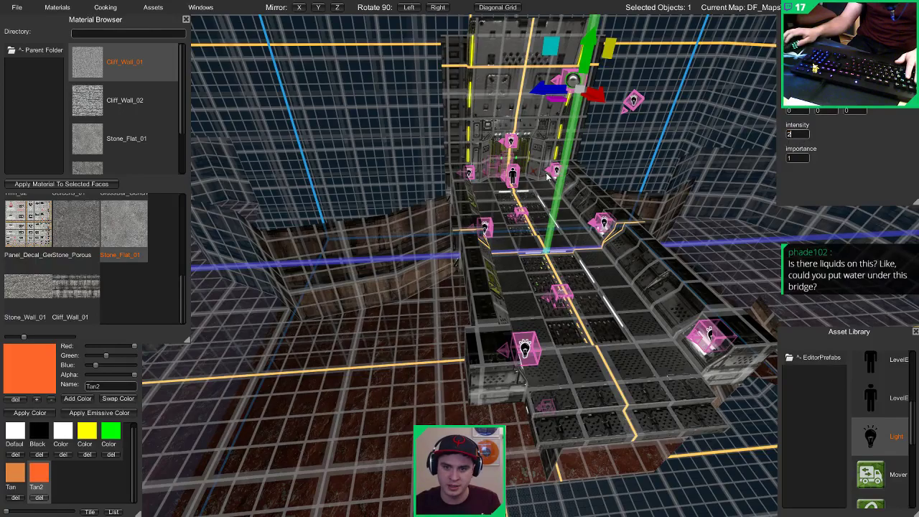
{"action": "right_click_drag", "start_coordinate": [466, 206], "coordinate": [530, 228]}
{"action": "key", "text": "Escape"}
{"action": "key", "text": "Tab"}
{"action": "key", "text": "w"}
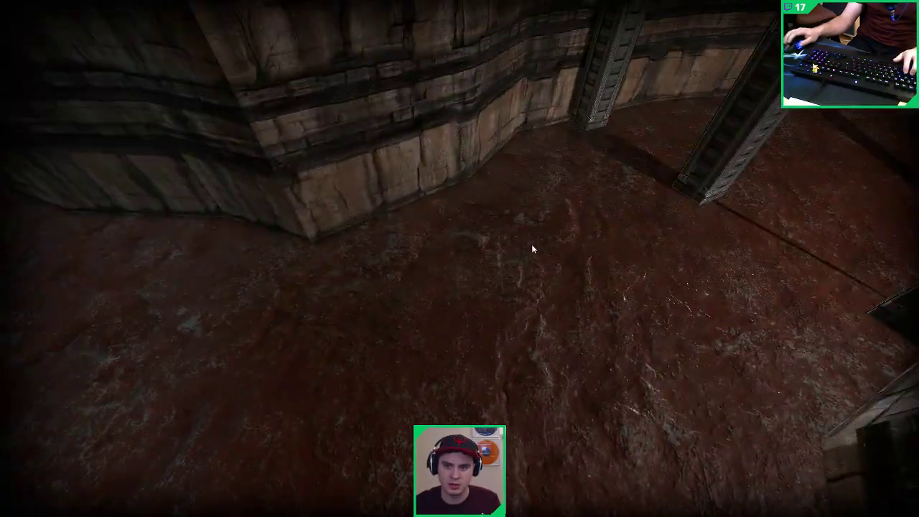
{"action": "key", "text": "s"}
{"action": "right_click_drag", "start_coordinate": [474, 290], "coordinate": [546, 93]}
{"action": "key", "text": "w"}
Step: Set the intensity of the reflection probe above the bridge to 0 and check the scene without the grid
{"action": "key", "text": "Tab"}
{"action": "left_click", "coordinate": [596, 78]}
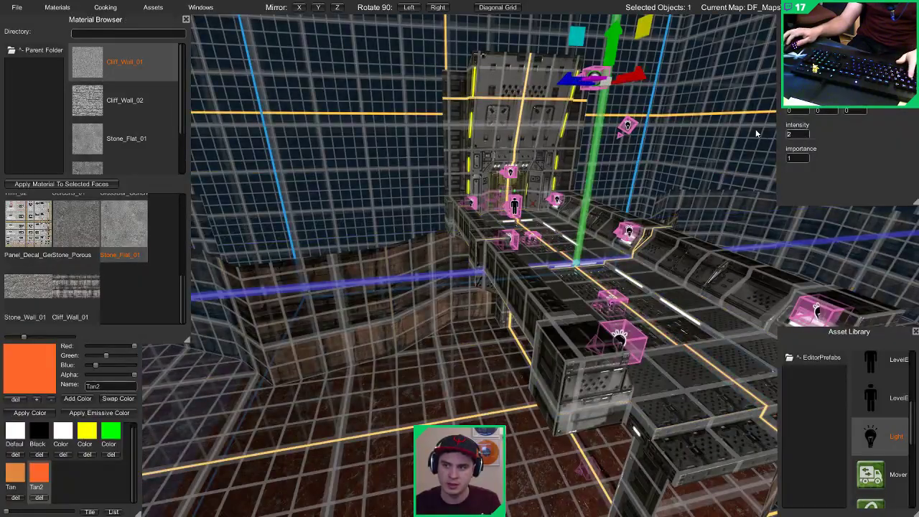
{"action": "key", "text": "BackSpace"}
{"action": "type", "text": "0"}
{"action": "left_click", "coordinate": [675, 161]}
{"action": "right_click_drag", "start_coordinate": [516, 172], "coordinate": [506, 230]}
{"action": "key", "text": "Tab"}
{"action": "key", "text": "Tab"}
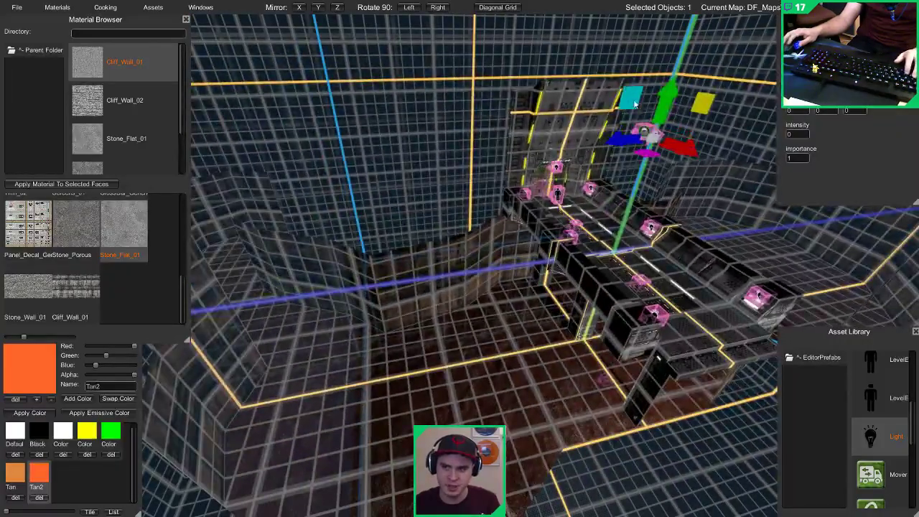
Step: Raise the reflection probe high above the metal bridge
{"action": "left_click_drag", "start_coordinate": [679, 54], "coordinate": [691, 18]}
{"action": "right_click_drag", "start_coordinate": [691, 18], "coordinate": [537, 223]}
{"action": "left_click_drag", "start_coordinate": [579, 146], "coordinate": [602, 54]}
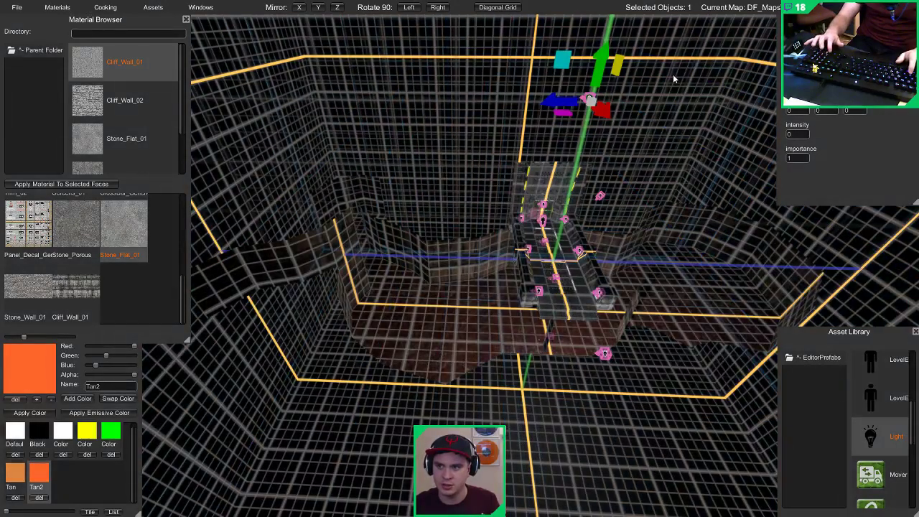
{"action": "right_click_drag", "start_coordinate": [539, 208], "coordinate": [521, 166]}
{"action": "left_click", "coordinate": [493, 223]}
Step: Examine the lighting of the bridge, cliff walls and chasm floor from above and from underneath the bridge
{"action": "key", "text": "Tab"}
{"action": "key", "text": "w"}
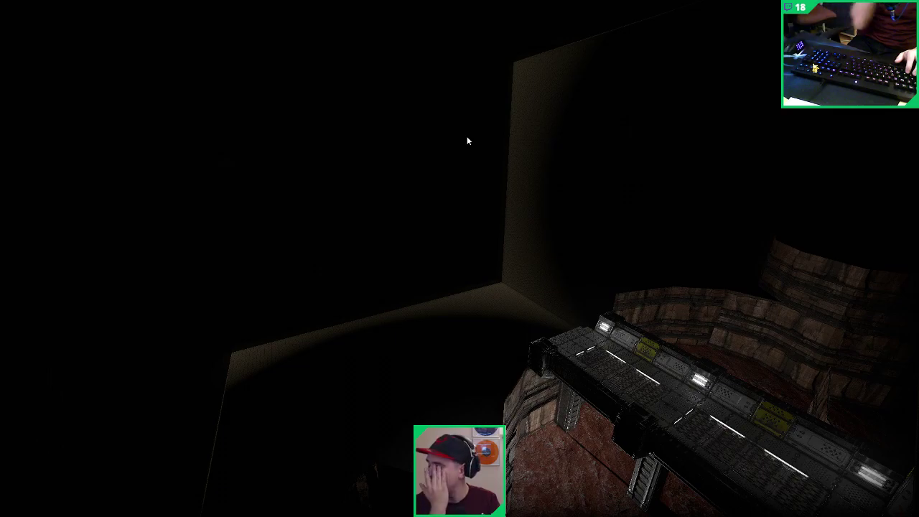
{"action": "key", "text": "d"}
{"action": "right_click_drag", "start_coordinate": [467, 141], "coordinate": [394, 136]}
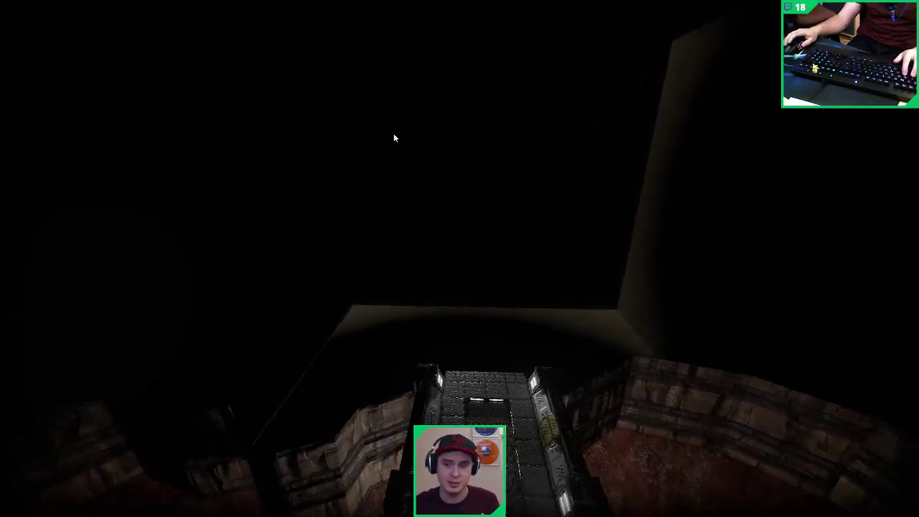
{"action": "right_click_drag", "start_coordinate": [503, 192], "coordinate": [638, 248]}
{"action": "key", "text": "s"}
{"action": "key", "text": "d"}
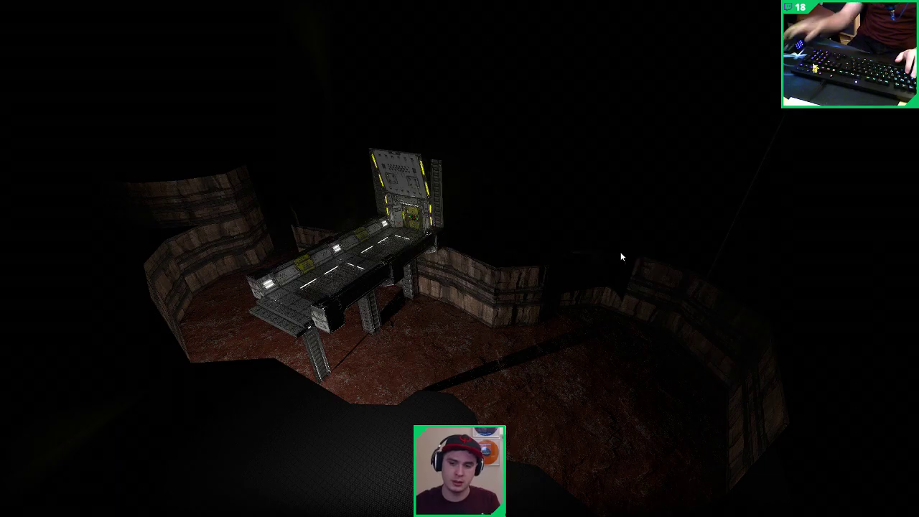
{"action": "key", "text": "w"}
{"action": "right_click_drag", "start_coordinate": [622, 255], "coordinate": [384, 233]}
{"action": "key", "text": "w"}
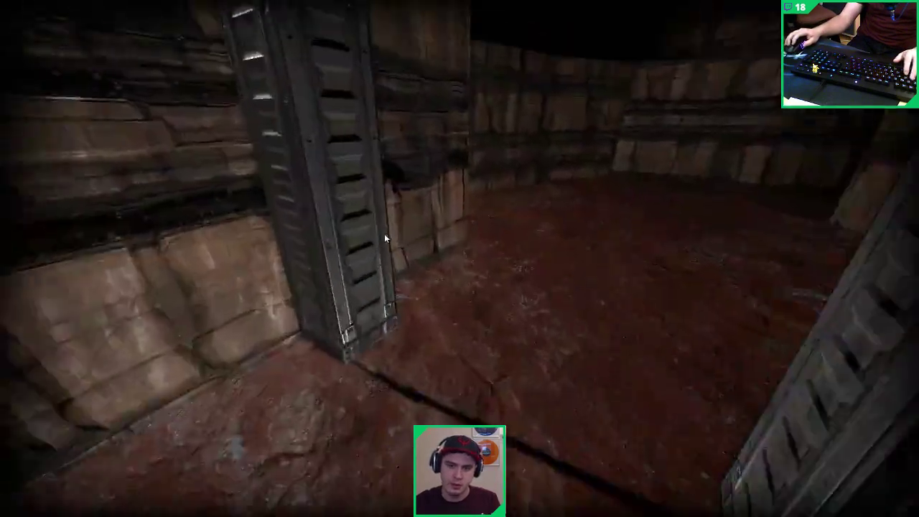
{"action": "key", "text": "s"}
Step: Raise the point light on the chasm floor to beneath the bridge and delete it
{"action": "key", "text": "Tab"}
{"action": "key", "text": "w"}
{"action": "right_click_drag", "start_coordinate": [451, 166], "coordinate": [467, 281]}
{"action": "left_click", "coordinate": [445, 251]}
{"action": "left_click", "coordinate": [449, 234]}
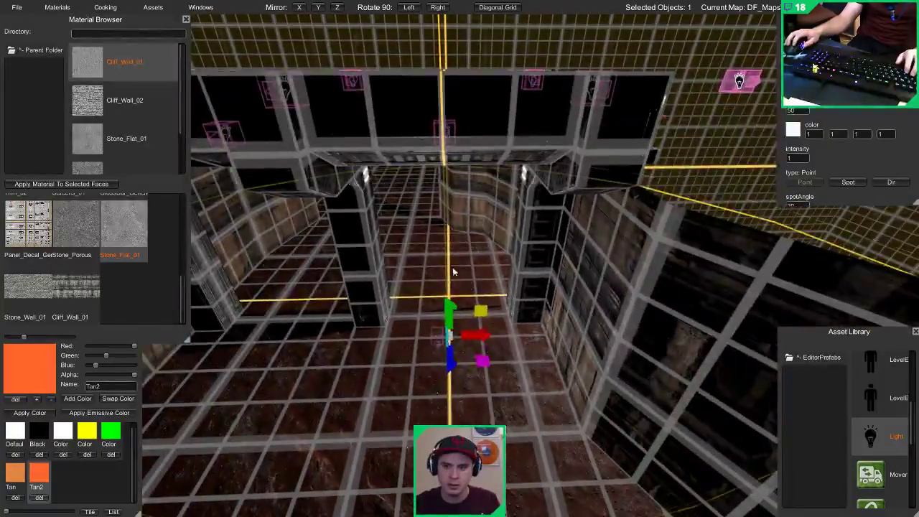
{"action": "left_click_drag", "start_coordinate": [449, 308], "coordinate": [452, 155]}
{"action": "right_click_drag", "start_coordinate": [452, 155], "coordinate": [395, 162]}
{"action": "key", "text": "Delete"}
Step: Move a point light across the underside of the bridge to the opposite support and select both support lights
{"action": "left_click", "coordinate": [449, 277]}
{"action": "right_click_drag", "start_coordinate": [449, 277], "coordinate": [441, 212]}
{"action": "left_click_drag", "start_coordinate": [461, 236], "coordinate": [714, 255]}
{"action": "left_click", "coordinate": [441, 237], "text": "shift"}
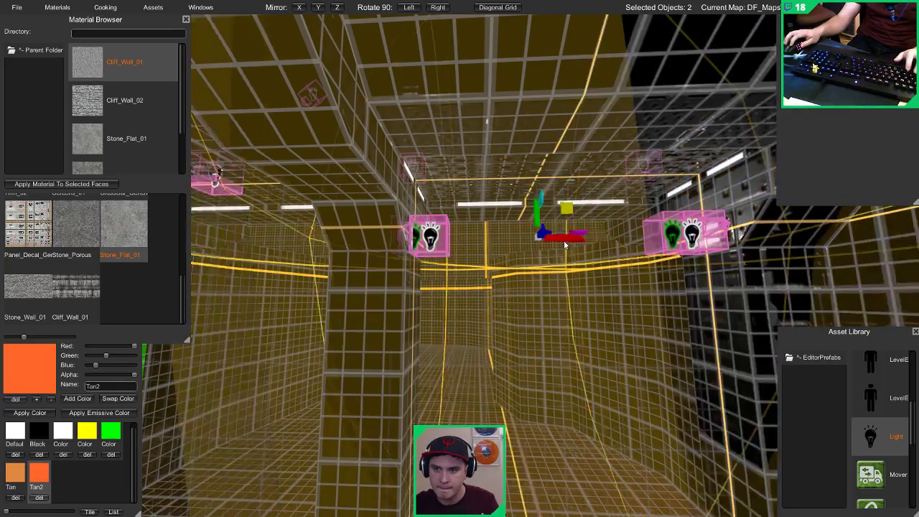
Step: Delete the extra 0.5-intensity point light under the bridge and the stray light floating beyond the bridge's open end
{"action": "right_click_drag", "start_coordinate": [441, 237], "coordinate": [423, 265]}
{"action": "left_click", "coordinate": [373, 163]}
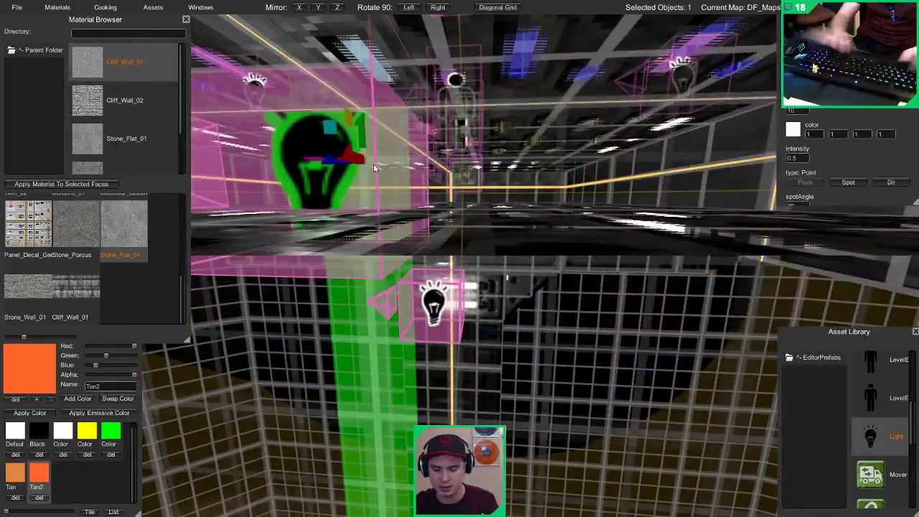
{"action": "key", "text": "Delete"}
{"action": "right_click_drag", "start_coordinate": [373, 165], "coordinate": [687, 272]}
{"action": "key", "text": "Tab"}
{"action": "key", "text": "Tab"}
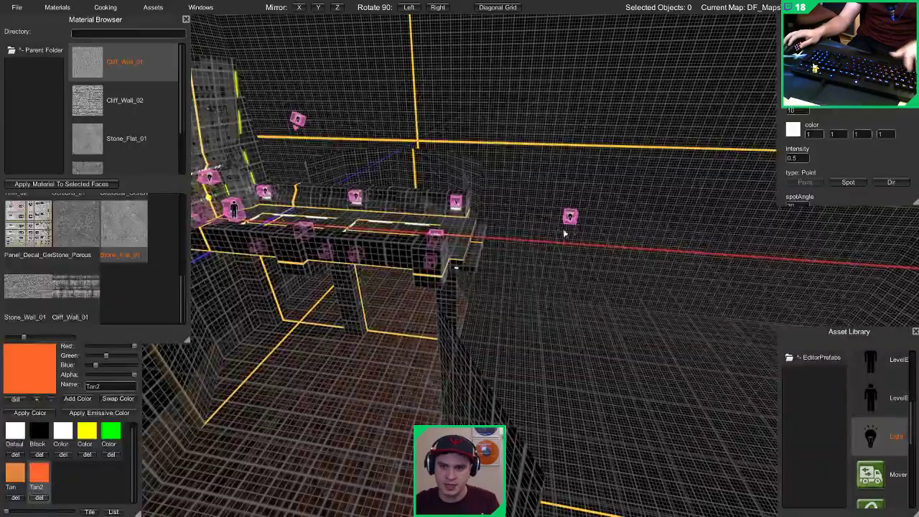
{"action": "left_click", "coordinate": [572, 218]}
{"action": "key", "text": "Delete"}
{"action": "right_click_drag", "start_coordinate": [572, 219], "coordinate": [664, 152]}
{"action": "key", "text": "Tab"}
{"action": "key", "text": "Tab"}
Step: Duplicate the bridge support lights so that one new point light sits midway in each bay between the supports
{"action": "left_click", "coordinate": [370, 201]}
{"action": "left_click", "coordinate": [491, 181], "text": "shift"}
{"action": "left_click", "coordinate": [568, 168], "text": "shift"}
{"action": "left_click", "coordinate": [494, 175], "text": "shift"}
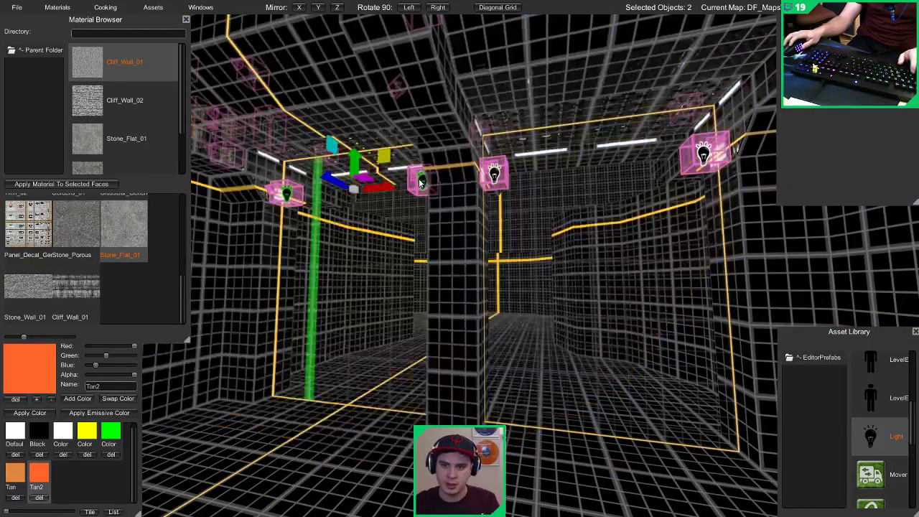
{"action": "left_click", "coordinate": [422, 180]}
{"action": "left_click", "coordinate": [701, 158], "text": "shift"}
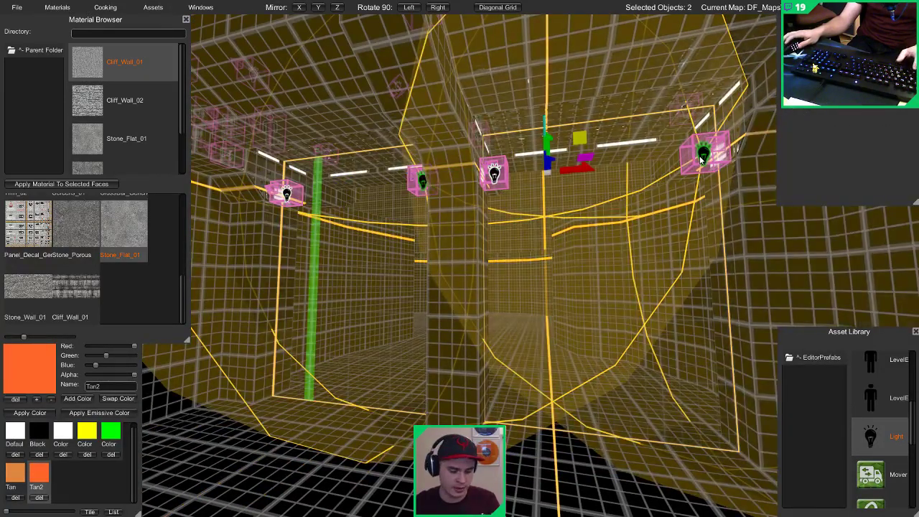
{"action": "left_click_drag", "start_coordinate": [564, 172], "coordinate": [481, 174], "text": "shift"}
Step: Set the range to 20 and the intensity to 0.25 on each of the two new mid-bay point lights
{"action": "left_click", "coordinate": [589, 164]}
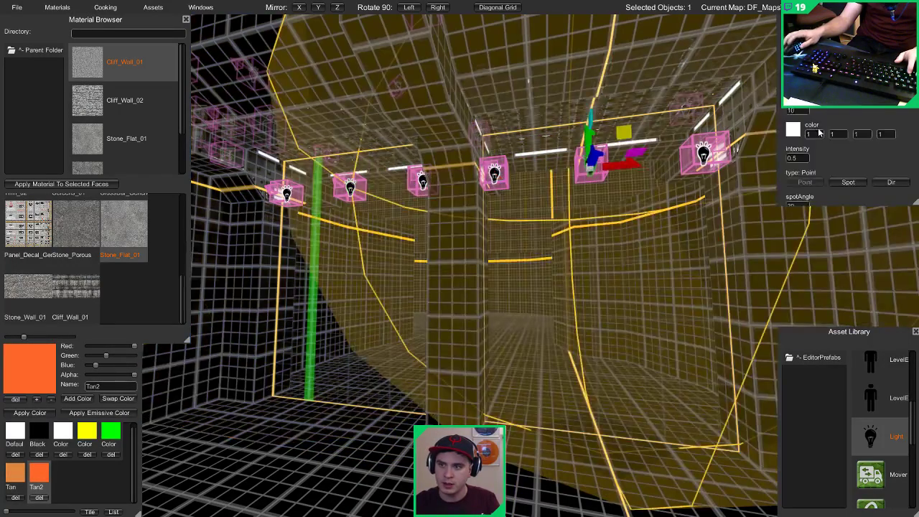
{"action": "type", "text": "20"}
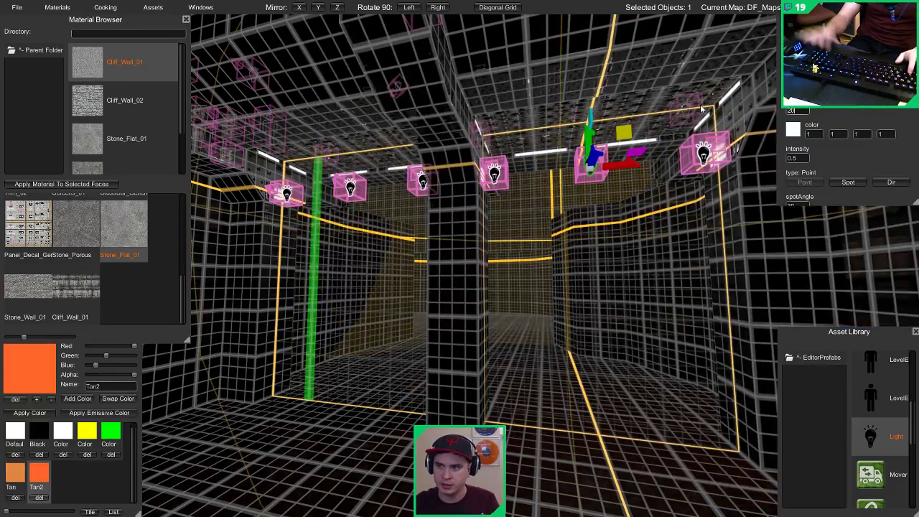
{"action": "left_click", "coordinate": [800, 160]}
{"action": "type", "text": "0.25"}
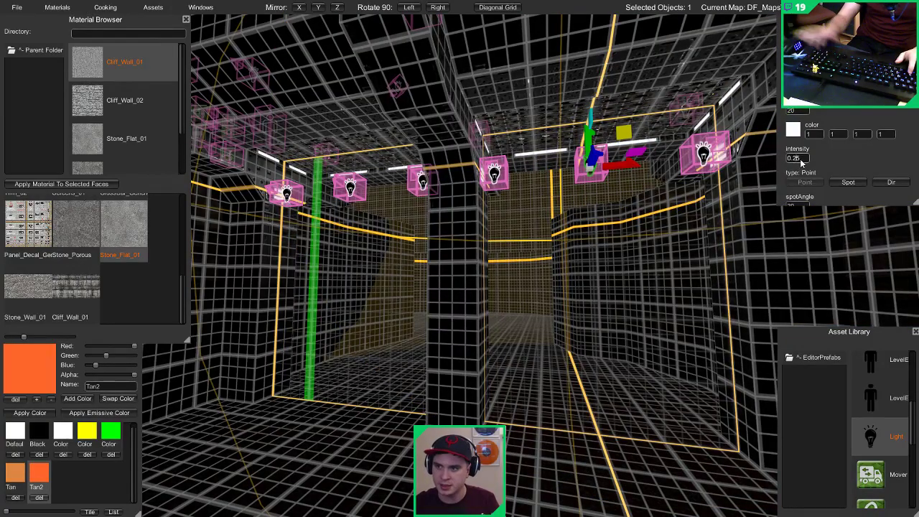
{"action": "left_click", "coordinate": [352, 188]}
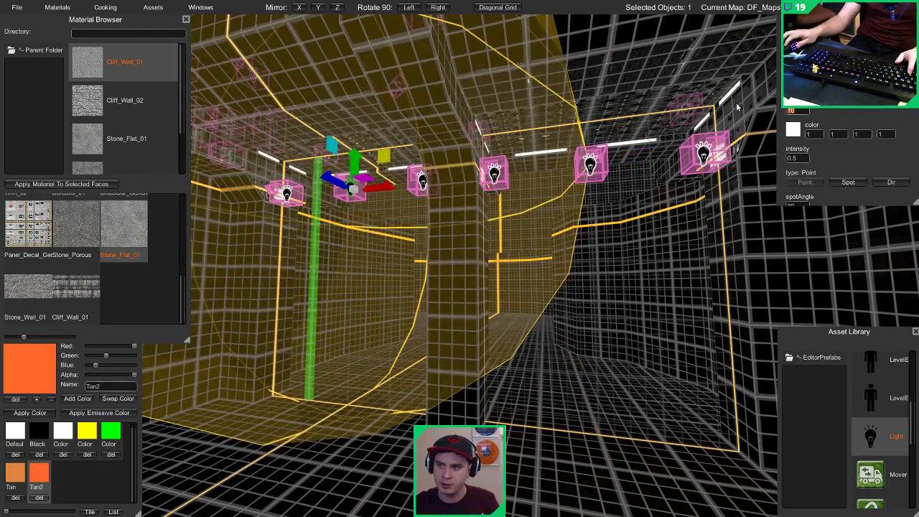
{"action": "type", "text": "20"}
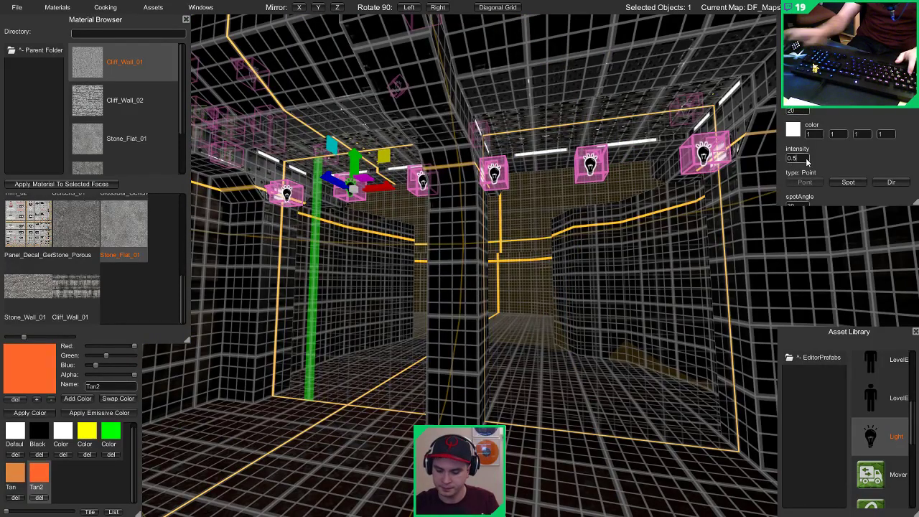
{"action": "type", "text": "0.25"}
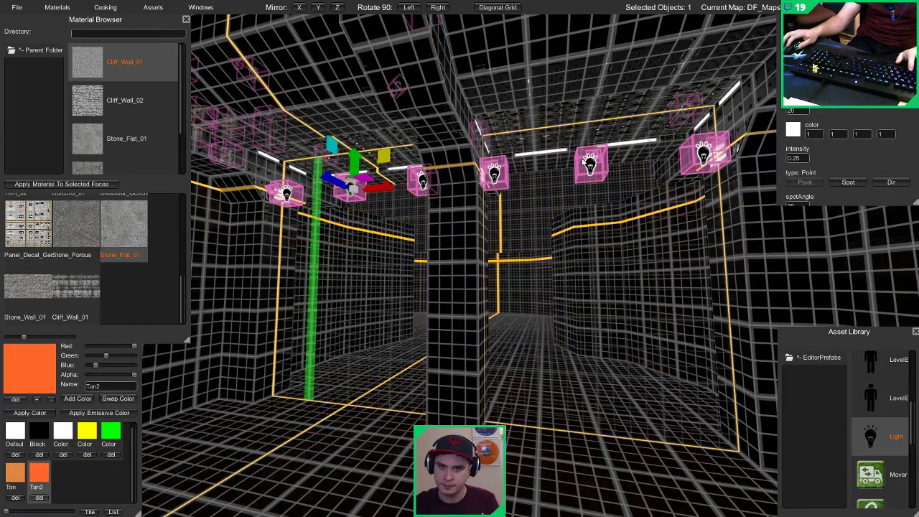
Step: Lower both mid-bay lights together to about half the height of the supports and preview the chasm lighting
{"action": "left_click", "coordinate": [581, 164]}
{"action": "left_click", "coordinate": [349, 187], "text": "shift"}
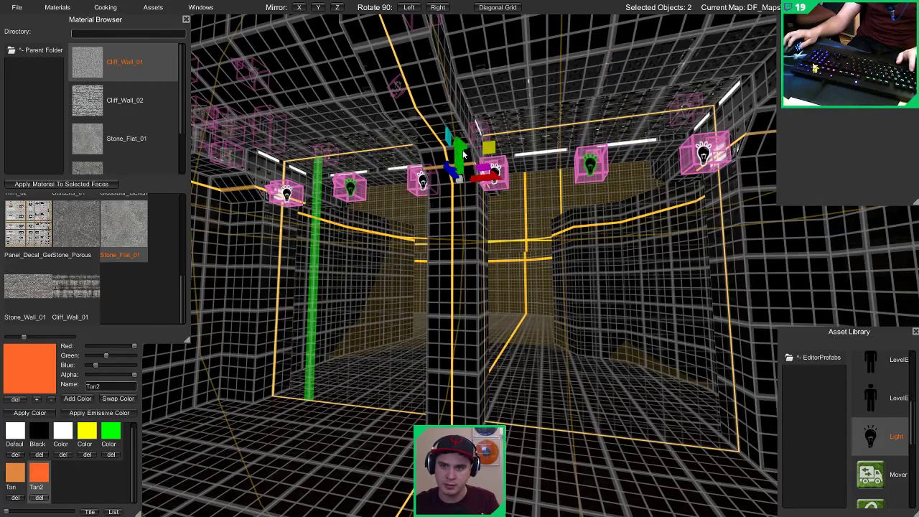
{"action": "left_click_drag", "start_coordinate": [463, 155], "coordinate": [464, 278]}
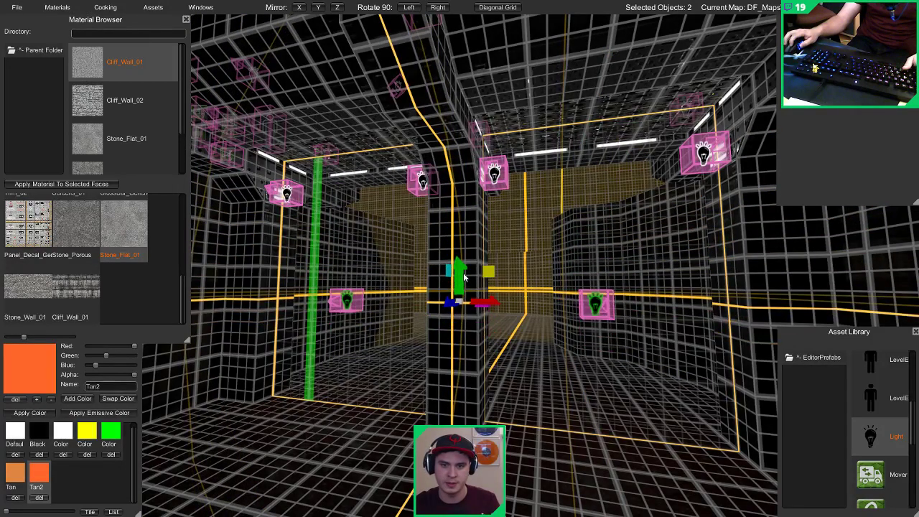
{"action": "left_click", "coordinate": [421, 181]}
{"action": "key", "text": "Tab"}
{"action": "scroll", "coordinate": [386, 246], "scroll_direction": "down", "scroll_amount": 5}
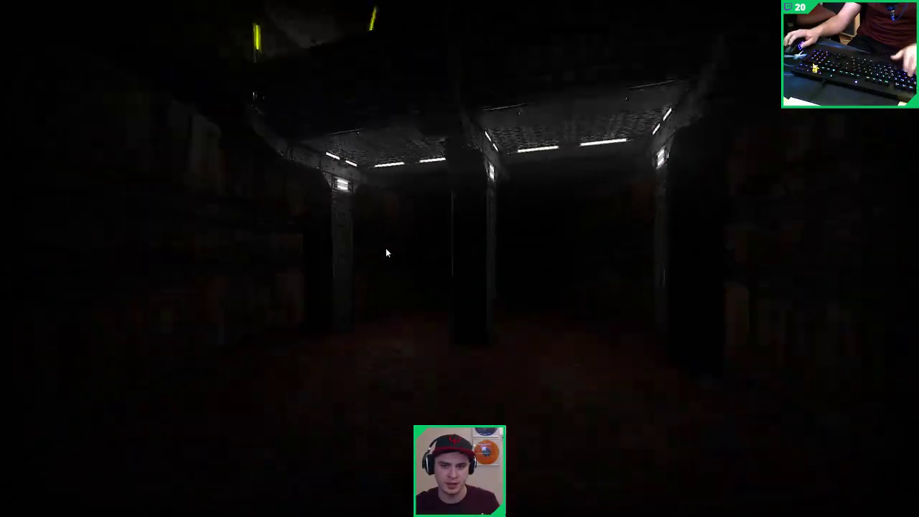
{"action": "scroll", "coordinate": [385, 248], "scroll_direction": "up", "scroll_amount": 3}
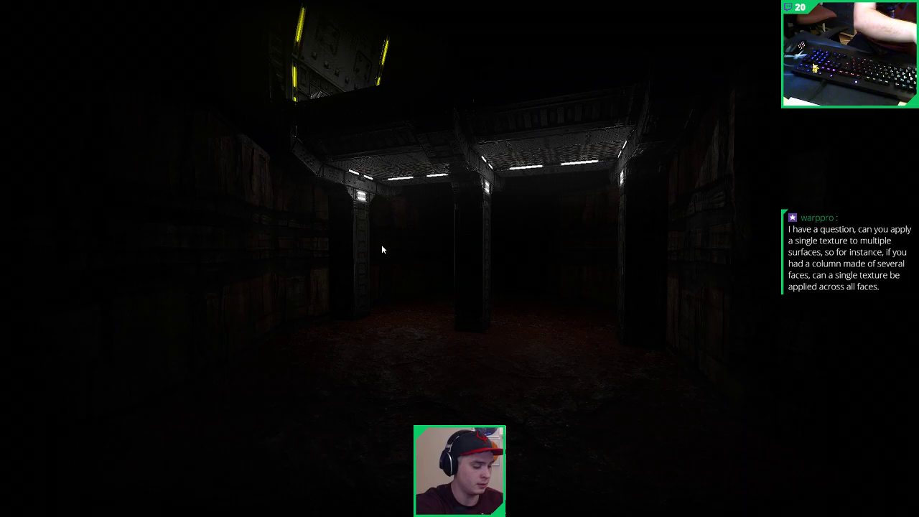
{"action": "key", "text": "w"}
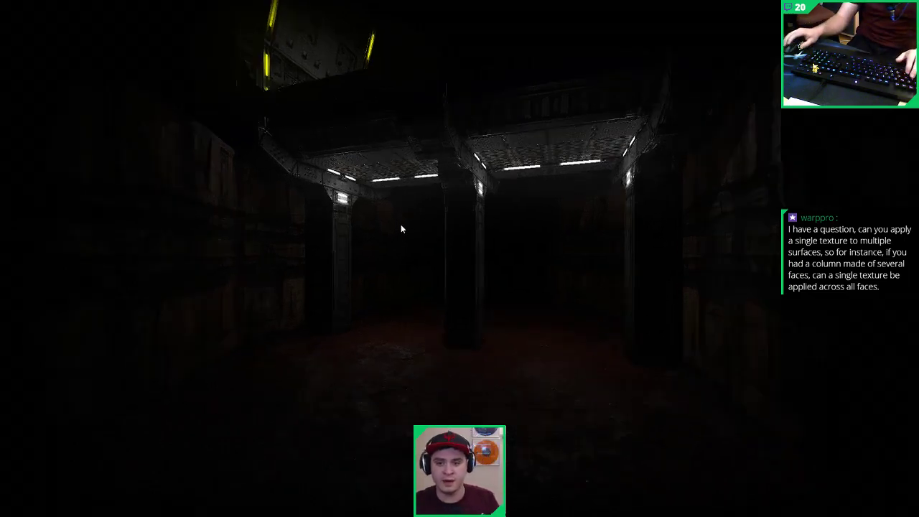
Step: Apply the Lights_01 generic material to several faces of the central bridge support column at once
{"action": "key", "text": "Tab"}
{"action": "left_click", "coordinate": [510, 274]}
{"action": "key", "text": "3"}
{"action": "left_click_drag", "start_coordinate": [475, 246], "coordinate": [579, 310]}
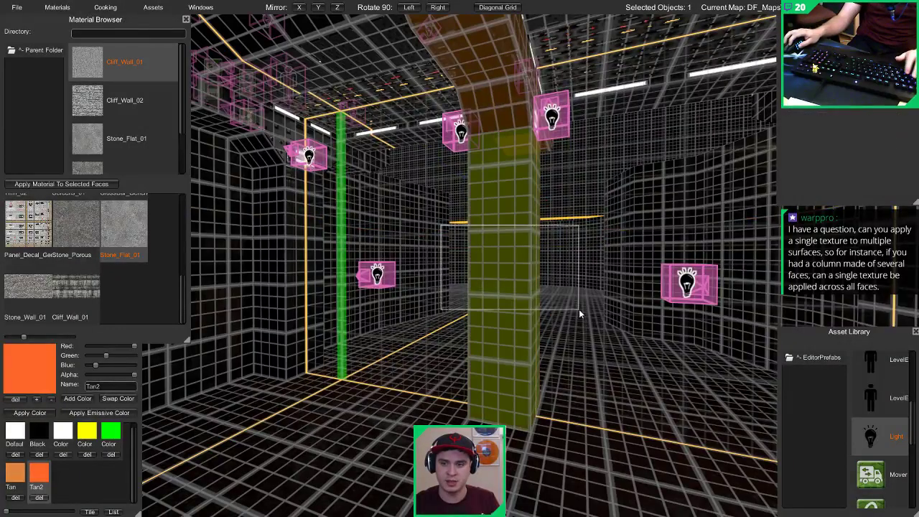
{"action": "key", "text": "d"}
{"action": "mouse_move", "coordinate": [578, 310]}
{"action": "right_mouse_down"}
{"action": "mouse_move", "coordinate": [99, 313]}
{"action": "mouse_move", "coordinate": [510, 328]}
{"action": "mouse_move", "coordinate": [583, 315]}
{"action": "right_mouse_up"}
{"action": "key", "text": "a"}
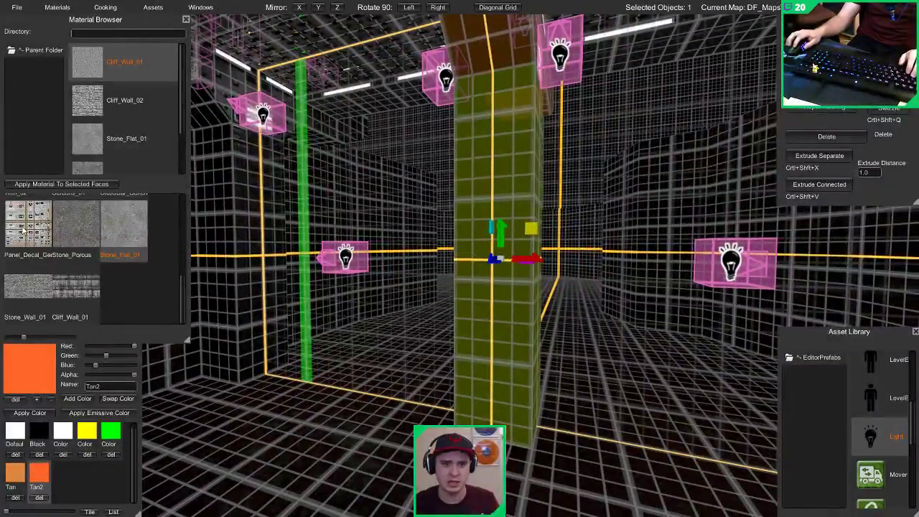
{"action": "scroll", "coordinate": [89, 237], "scroll_direction": "up", "scroll_amount": 5}
{"action": "scroll", "coordinate": [89, 236], "scroll_direction": "up", "scroll_amount": 1}
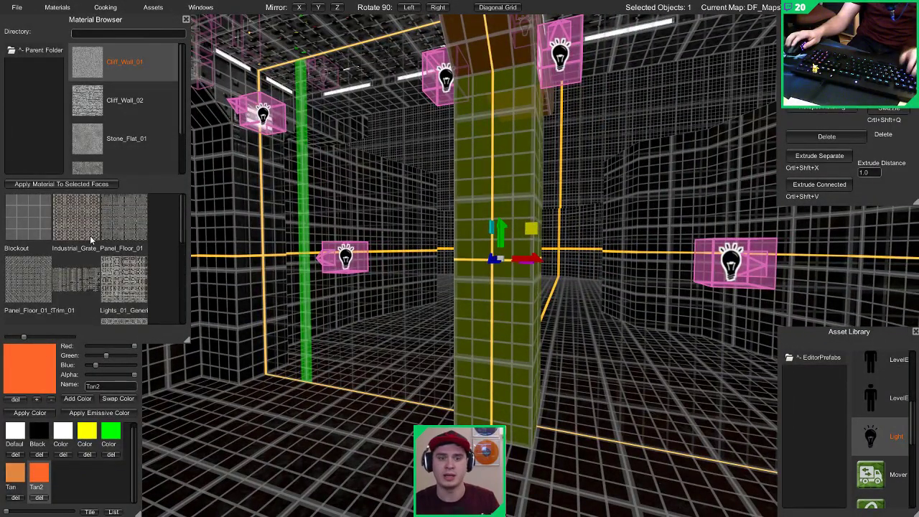
{"action": "left_click", "coordinate": [103, 187]}
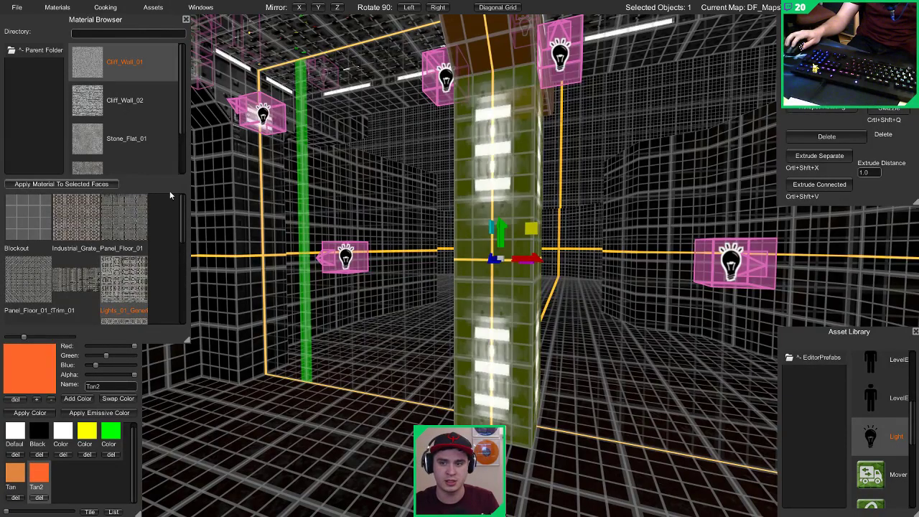
Step: Examine the light-textured support column in the lit view from a distance and up close
{"action": "right_click_drag", "start_coordinate": [275, 213], "coordinate": [341, 221]}
{"action": "key", "text": "Escape"}
{"action": "key", "text": "Tab"}
{"action": "key", "text": "s"}
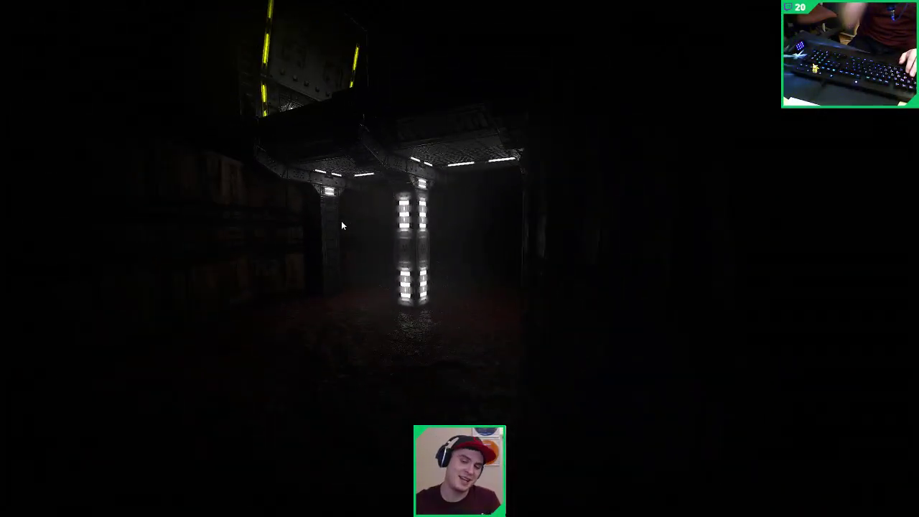
{"action": "key", "text": "w"}
{"action": "right_click_drag", "start_coordinate": [404, 249], "coordinate": [420, 244]}
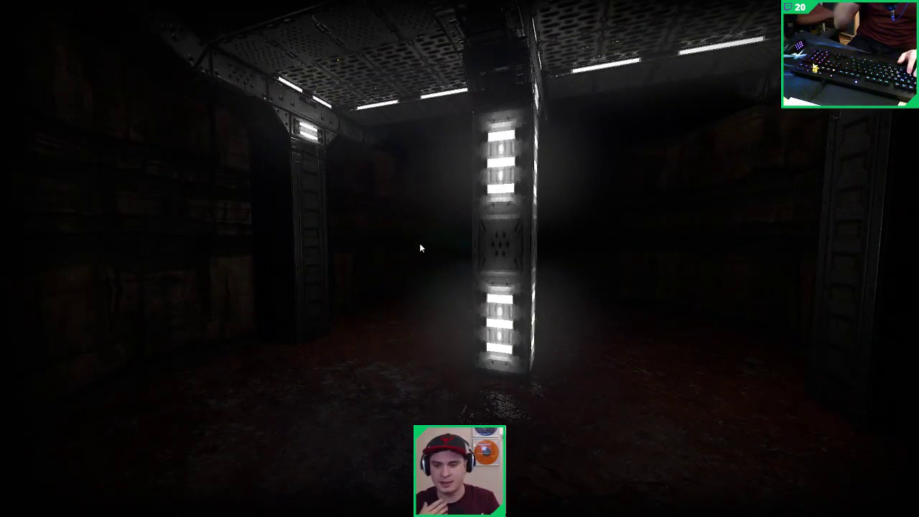
{"action": "key", "text": "Tab"}
{"action": "left_click", "coordinate": [473, 246]}
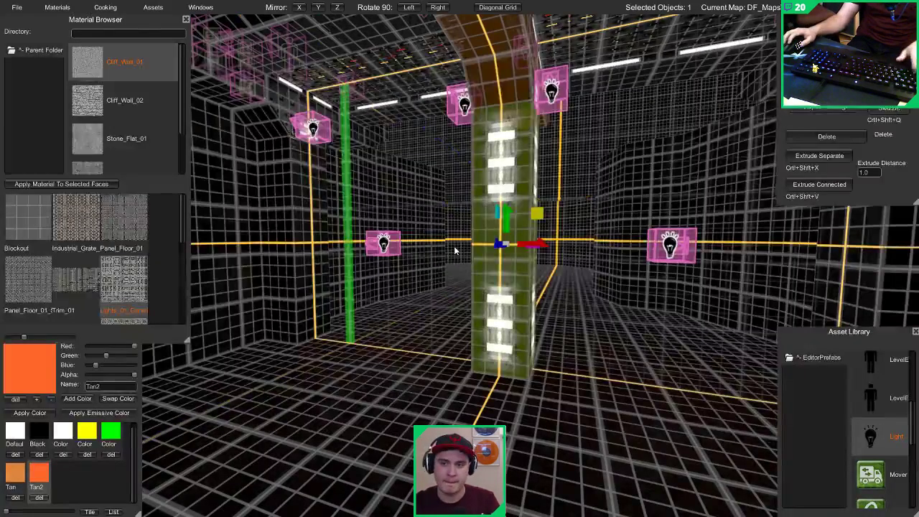
Step: Extrude the bottom edge of the central support column outward to form a small flat face on the chasm floor
{"action": "key", "text": "1"}
{"action": "right_click_drag", "start_coordinate": [454, 251], "coordinate": [426, 322]}
{"action": "key", "text": "w"}
{"action": "key", "text": "d"}
{"action": "left_click", "coordinate": [414, 331]}
{"action": "key", "text": "s"}
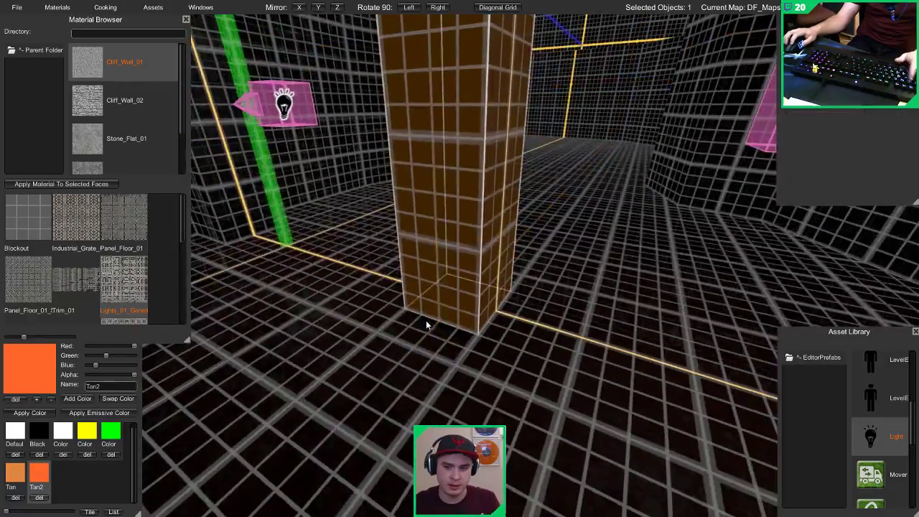
{"action": "key", "text": "2"}
{"action": "left_click", "coordinate": [429, 320]}
{"action": "left_click_drag", "start_coordinate": [433, 336], "coordinate": [406, 362], "text": "shift"}
Step: Detach the new floor face at the column's foot into a separate object
{"action": "key", "text": "3"}
{"action": "left_click", "coordinate": [450, 340]}
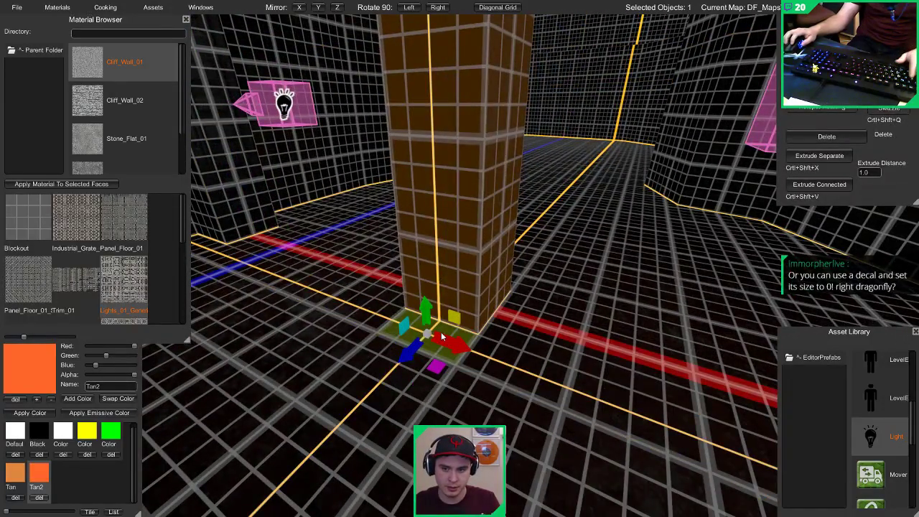
{"action": "right_click_drag", "start_coordinate": [478, 330], "coordinate": [483, 338]}
{"action": "key", "text": "ctrl+shift+d"}
Step: Raise the detached face's inner edge, extrude it upward and back to the column to form a stepped console profile
{"action": "key", "text": "2"}
{"action": "left_click", "coordinate": [460, 322]}
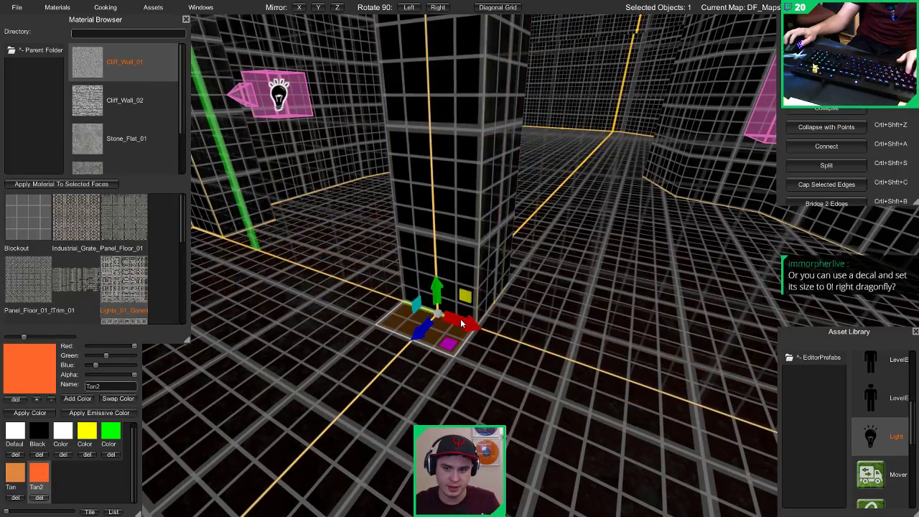
{"action": "left_click_drag", "start_coordinate": [438, 291], "coordinate": [435, 253]}
{"action": "left_click_drag", "start_coordinate": [417, 288], "coordinate": [408, 223]}
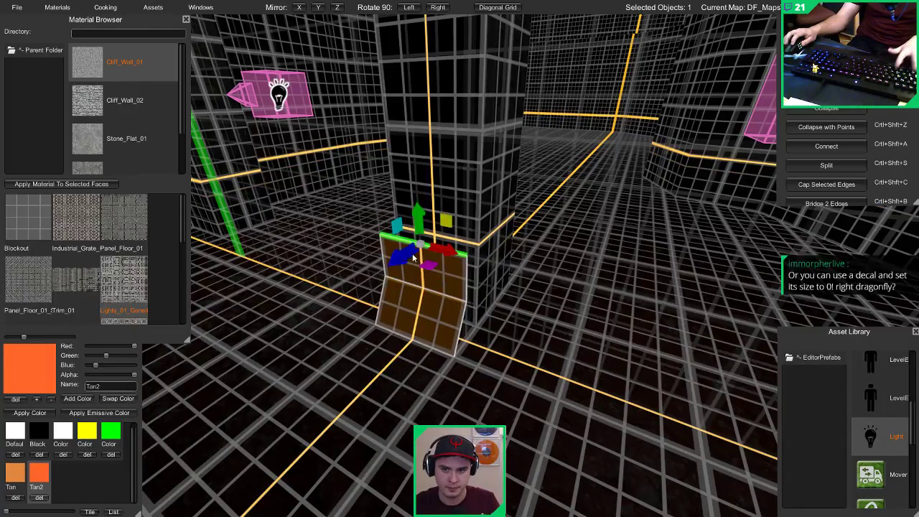
{"action": "left_click_drag", "start_coordinate": [413, 258], "coordinate": [433, 206]}
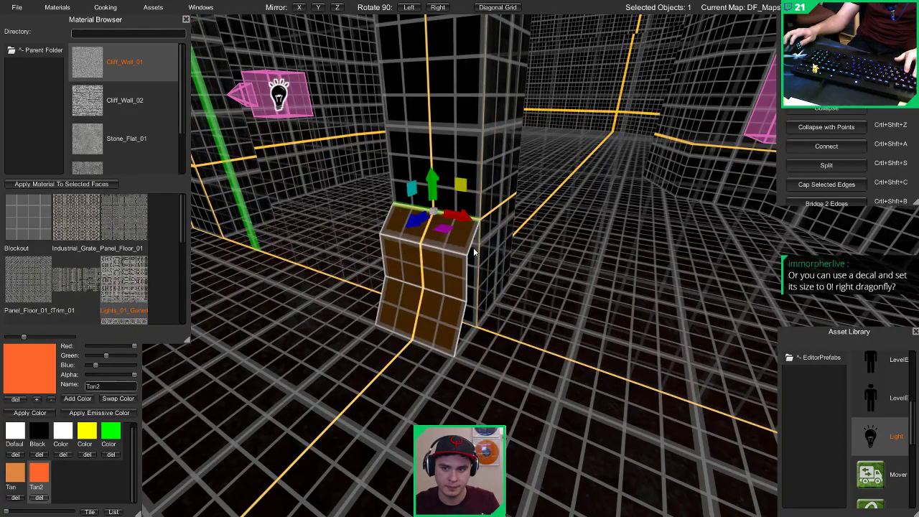
Step: Close the open side of the stepped console by extruding its side edges down towards the floor
{"action": "left_click", "coordinate": [474, 241]}
{"action": "right_click_drag", "start_coordinate": [479, 243], "coordinate": [514, 204]}
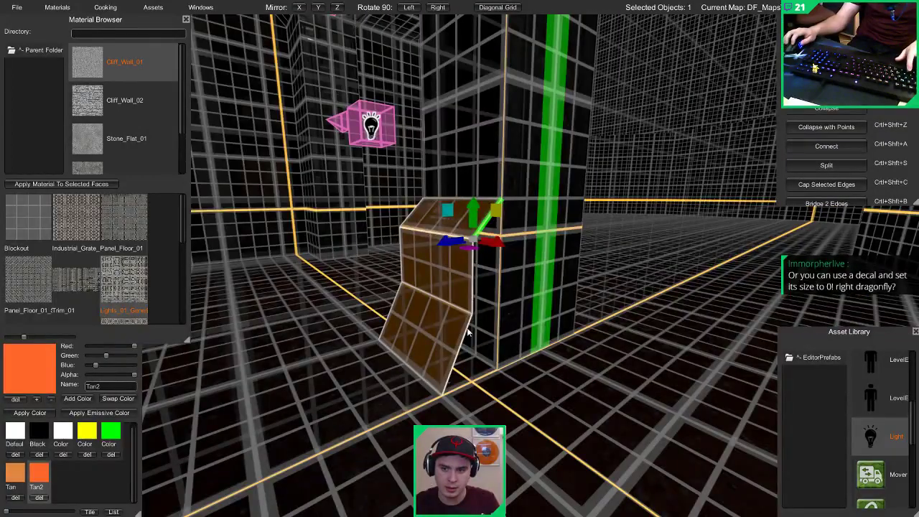
{"action": "left_click", "coordinate": [472, 277]}
{"action": "left_click_drag", "start_coordinate": [474, 290], "coordinate": [445, 390]}
{"action": "key", "text": "1"}
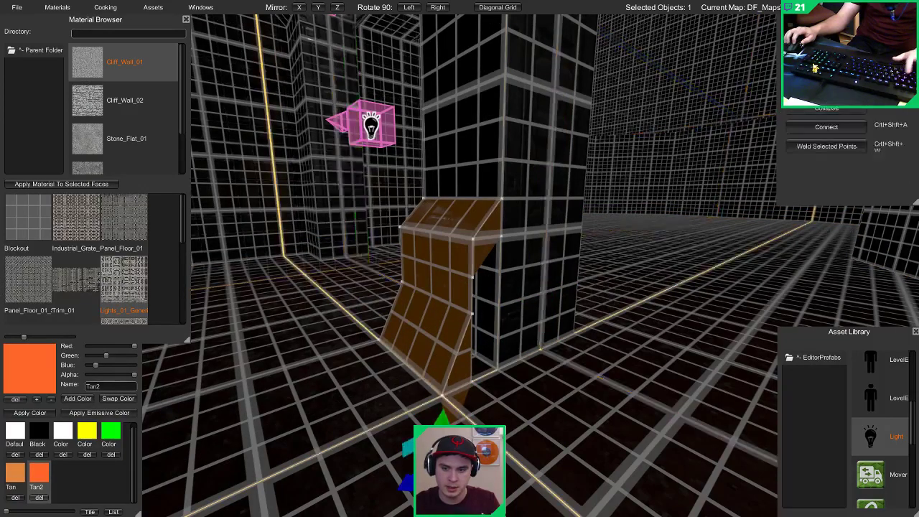
{"action": "left_click", "coordinate": [473, 278]}
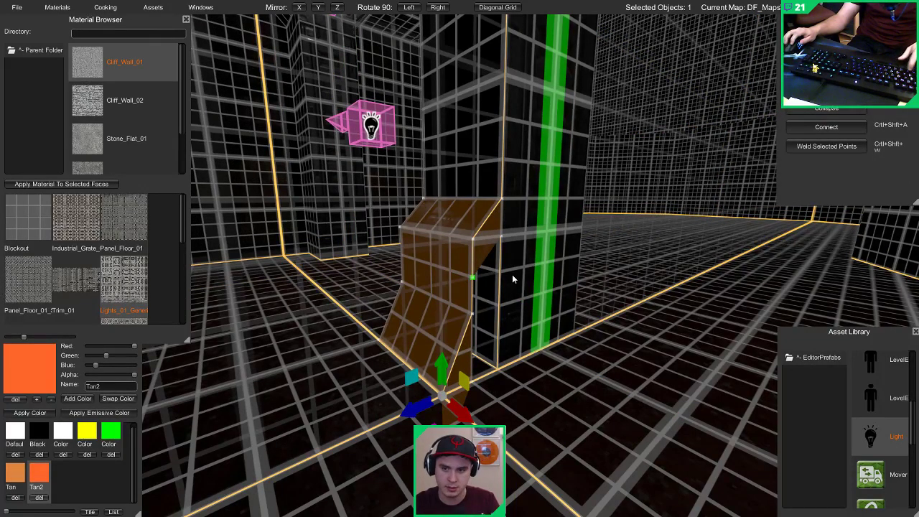
{"action": "key", "text": "ctrl+z"}
{"action": "key", "text": "2"}
{"action": "left_click", "coordinate": [490, 240]}
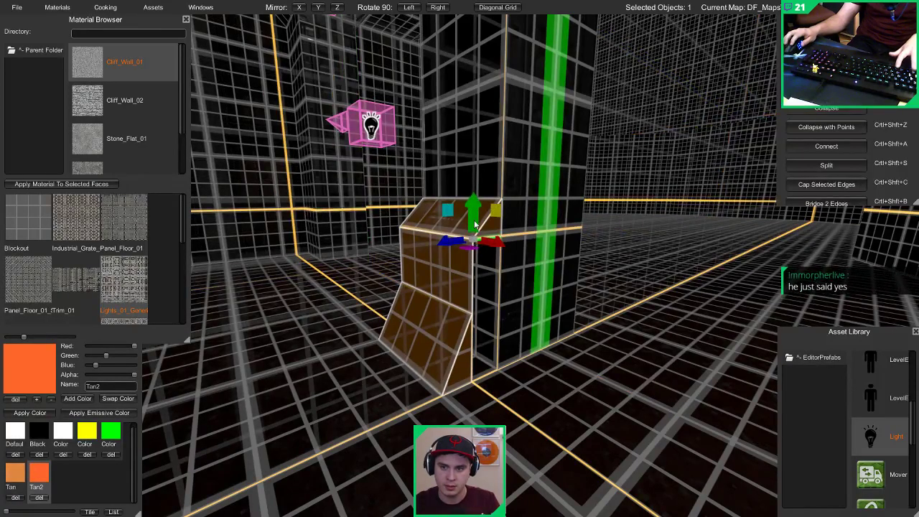
{"action": "left_click_drag", "start_coordinate": [474, 225], "coordinate": [465, 358]}
Step: Select all faces of the stepped console at the column's foot and apply the Panel_01 generic material
{"action": "key", "text": "3"}
{"action": "left_click", "coordinate": [501, 285]}
{"action": "key", "text": "2"}
{"action": "left_click", "coordinate": [493, 332]}
{"action": "key", "text": "1"}
{"action": "key", "text": "3"}
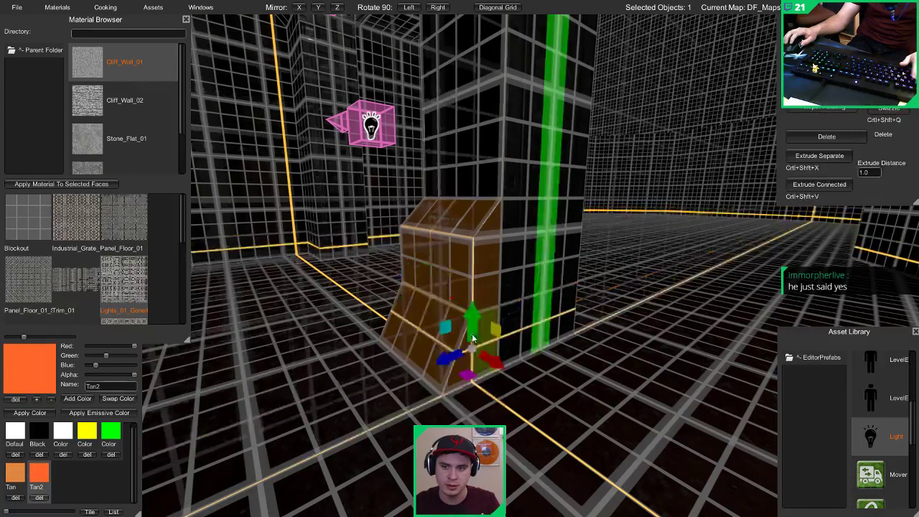
{"action": "left_click", "coordinate": [440, 294]}
{"action": "scroll", "coordinate": [91, 254], "scroll_direction": "down", "scroll_amount": 2}
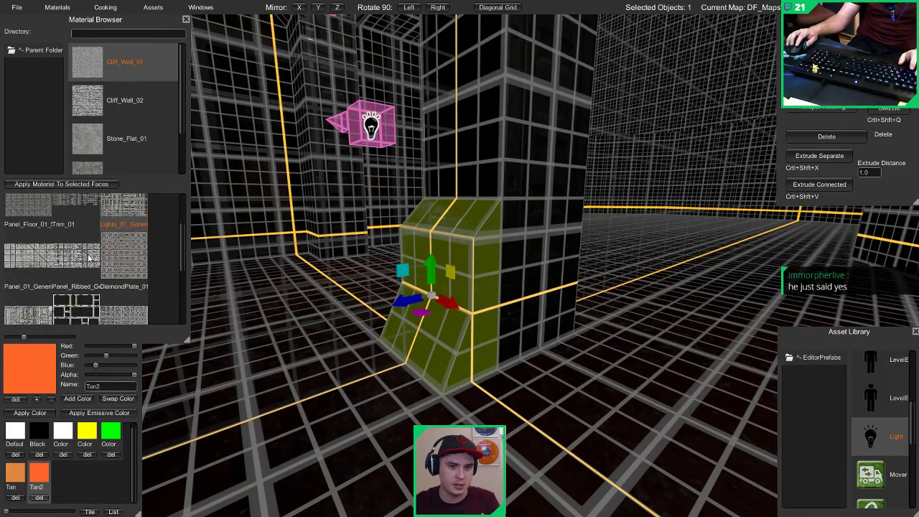
{"action": "left_click", "coordinate": [39, 262]}
{"action": "key", "text": "Escape"}
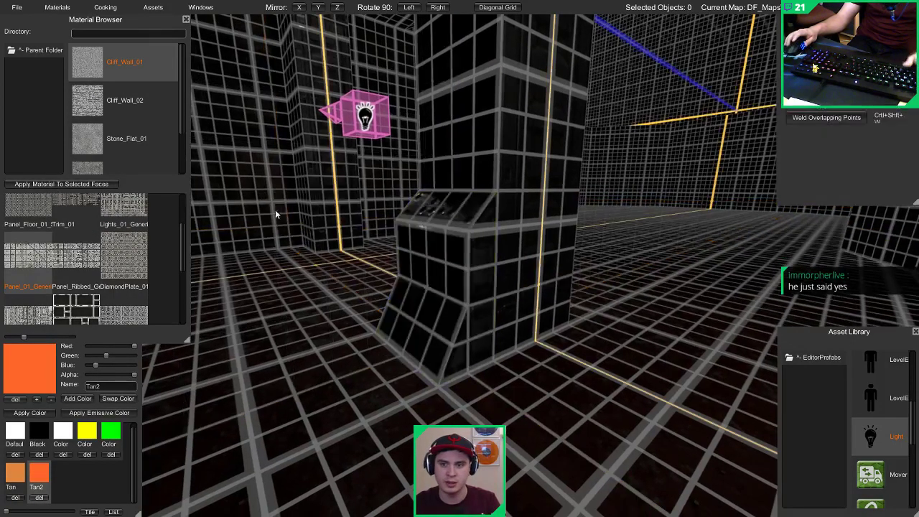
Step: Preview the textured console in the lit view and detach its vertical front face as a separate object
{"action": "key", "text": "Tab"}
{"action": "left_click", "coordinate": [435, 244]}
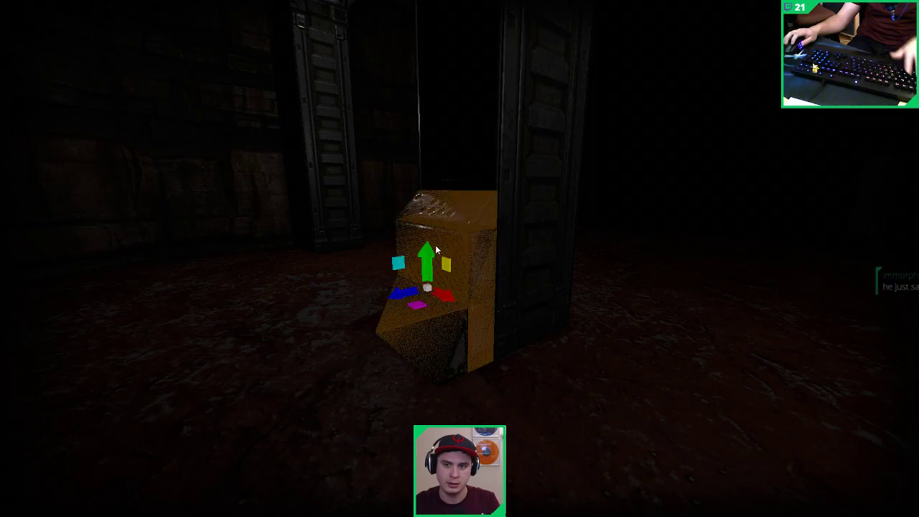
{"action": "key", "text": "Tab"}
{"action": "key", "text": "3"}
{"action": "left_click", "coordinate": [448, 244]}
{"action": "right_click_drag", "start_coordinate": [447, 244], "coordinate": [547, 247]}
{"action": "left_click", "coordinate": [547, 247]}
Step: Divide the console's vertical front face and extrude its middle section inward to form a recess
{"action": "key", "text": "2"}
{"action": "left_click", "coordinate": [610, 245]}
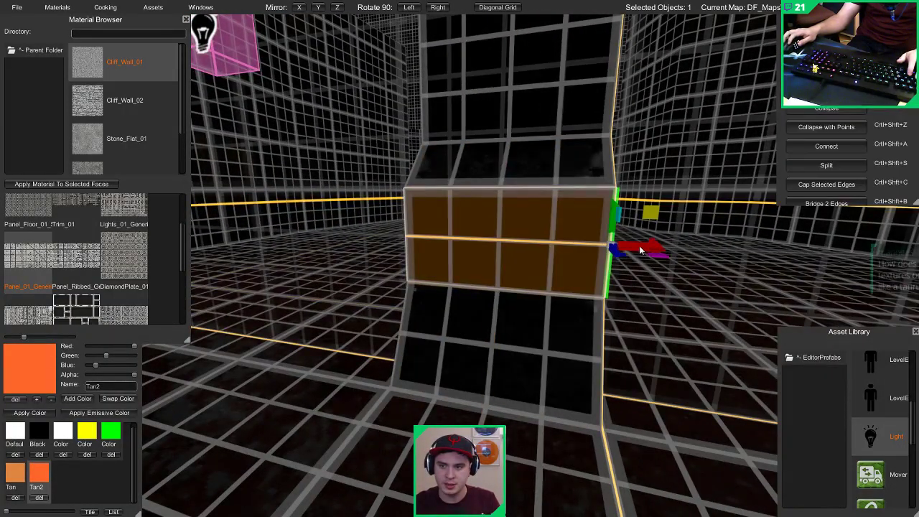
{"action": "left_click_drag", "start_coordinate": [609, 246], "coordinate": [631, 246]}
{"action": "key", "text": "3"}
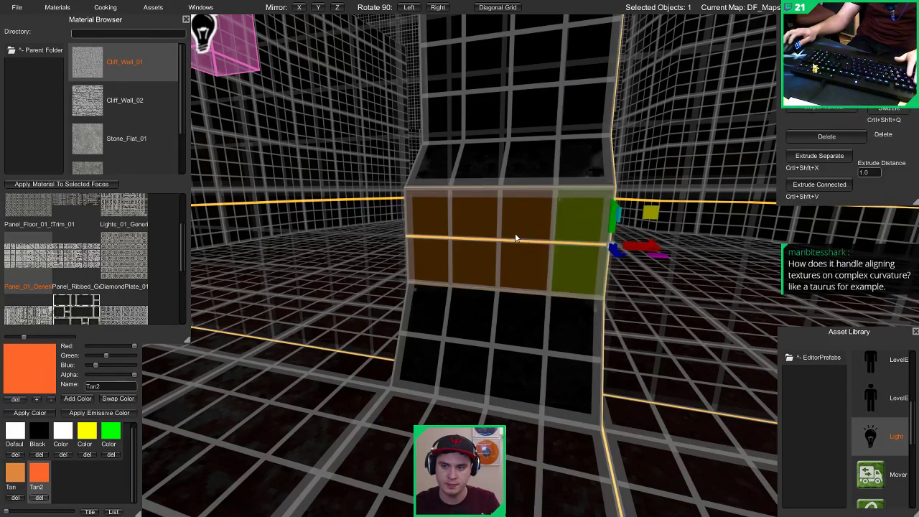
{"action": "left_click", "coordinate": [516, 238]}
{"action": "key", "text": "ctrl+shift+v"}
{"action": "left_click_drag", "start_coordinate": [474, 263], "coordinate": [504, 238]}
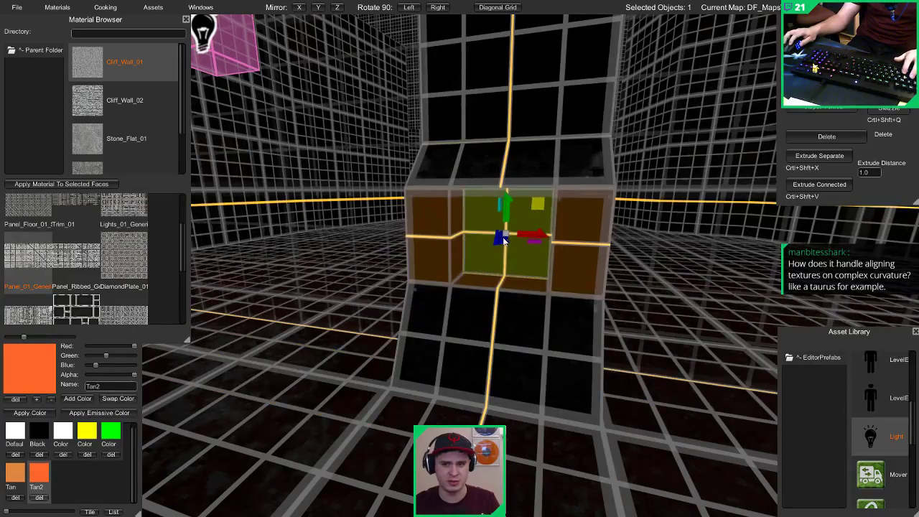
{"action": "right_click_drag", "start_coordinate": [503, 238], "coordinate": [481, 241]}
{"action": "key", "text": "["}
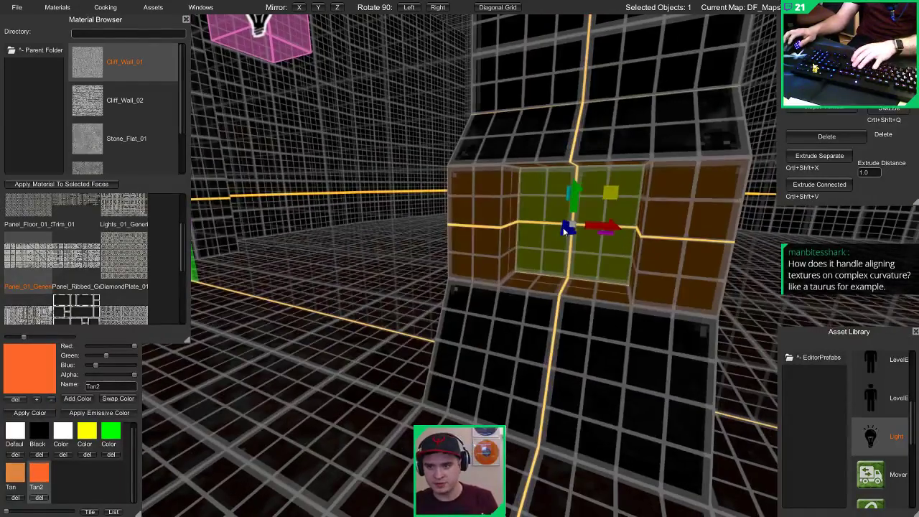
{"action": "mouse_move", "coordinate": [568, 228]}
{"action": "left_mouse_down"}
{"action": "mouse_move", "coordinate": [559, 239]}
{"action": "mouse_move", "coordinate": [565, 234]}
{"action": "left_mouse_up"}
{"action": "right_click_drag", "start_coordinate": [565, 233], "coordinate": [549, 250]}
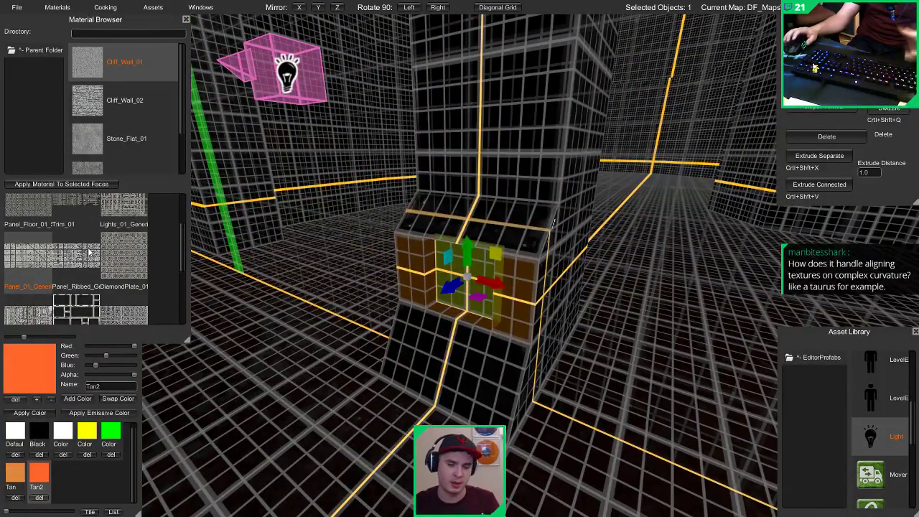
Step: Apply the Lights_01 generic material to the recess's back face and preview it in the lit view
{"action": "scroll", "coordinate": [115, 237], "scroll_direction": "up", "scroll_amount": 1}
{"action": "left_click", "coordinate": [103, 186]}
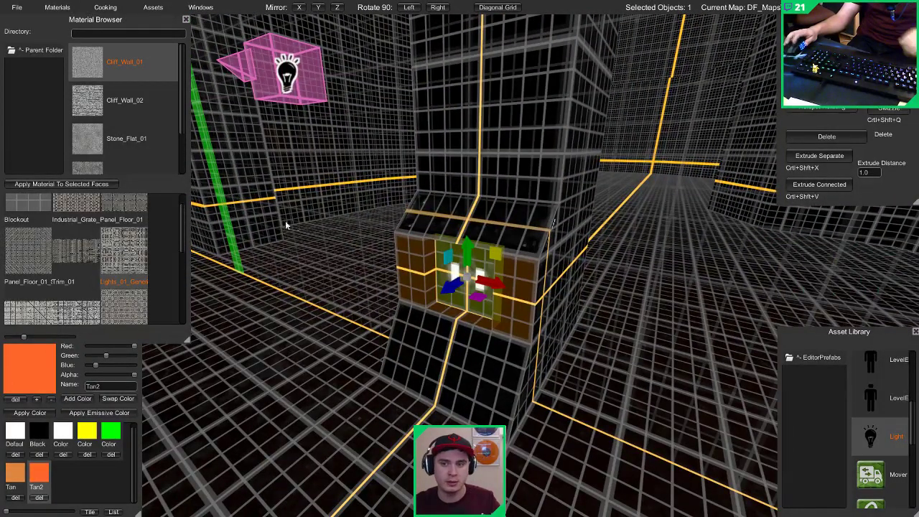
{"action": "right_click_drag", "start_coordinate": [285, 220], "coordinate": [373, 214]}
{"action": "key", "text": "Escape"}
{"action": "key", "text": "Tab"}
{"action": "left_click", "coordinate": [393, 221]}
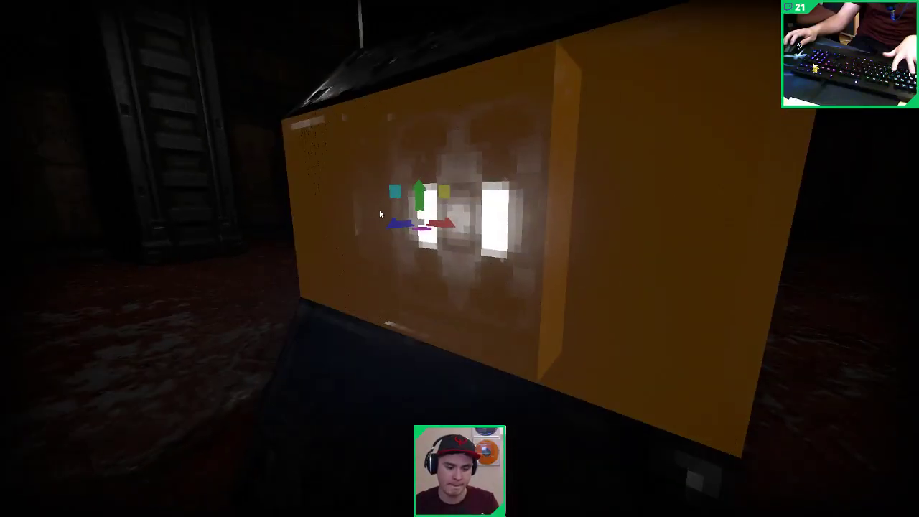
{"action": "key", "text": "Tab"}
{"action": "key", "text": "s"}
{"action": "right_click_drag", "start_coordinate": [416, 221], "coordinate": [416, 223]}
Step: Detach the console's lower sloped face and divide it into side and middle sections aligned with the recess
{"action": "left_click", "coordinate": [505, 304]}
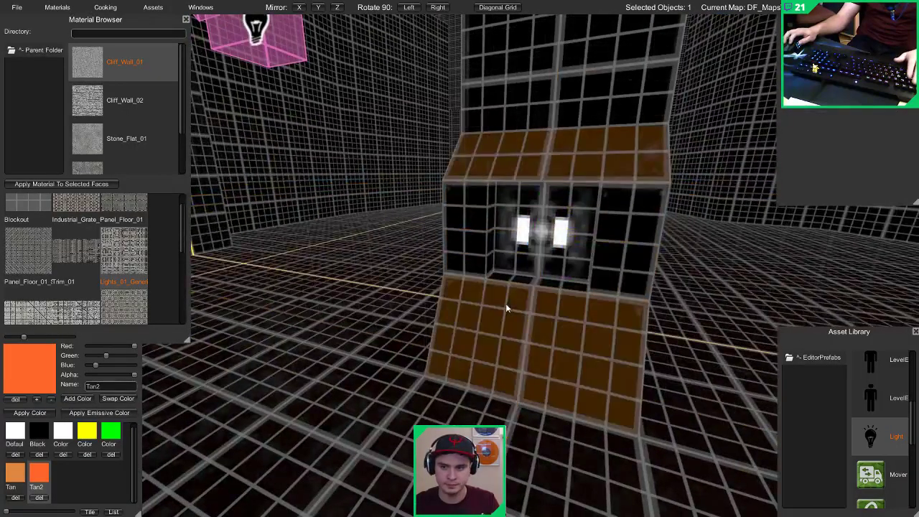
{"action": "left_click", "coordinate": [506, 305]}
{"action": "key", "text": "ctrl+shift+d"}
{"action": "key", "text": "2"}
{"action": "left_click", "coordinate": [644, 341]}
{"action": "mouse_move", "coordinate": [667, 361]}
{"action": "left_mouse_down"}
{"action": "mouse_move", "coordinate": [507, 328]}
{"action": "mouse_move", "coordinate": [675, 373]}
{"action": "left_mouse_up"}
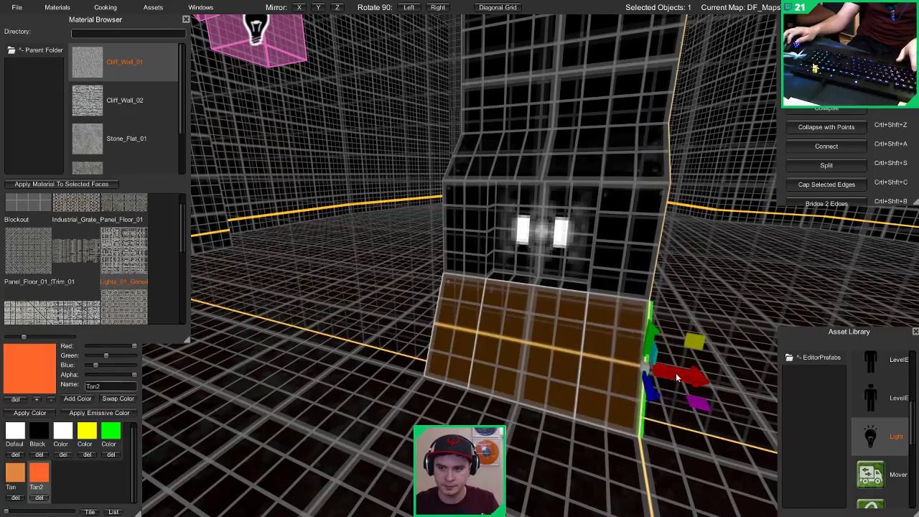
Step: Detach the middle section of the lower slope and lower its upper edge to open a gap below the recess
{"action": "key", "text": "3"}
{"action": "left_click", "coordinate": [532, 339]}
{"action": "key", "text": "ctrl+shift+d"}
{"action": "key", "text": "2"}
{"action": "left_click", "coordinate": [542, 284]}
{"action": "left_click_drag", "start_coordinate": [540, 264], "coordinate": [539, 310]}
Step: Select the recess's inner faces, detach them as a separate object and lower them into the gap
{"action": "key", "text": "4"}
{"action": "left_click", "coordinate": [535, 250]}
{"action": "right_click_drag", "start_coordinate": [535, 250], "coordinate": [544, 265]}
{"action": "key", "text": "w"}
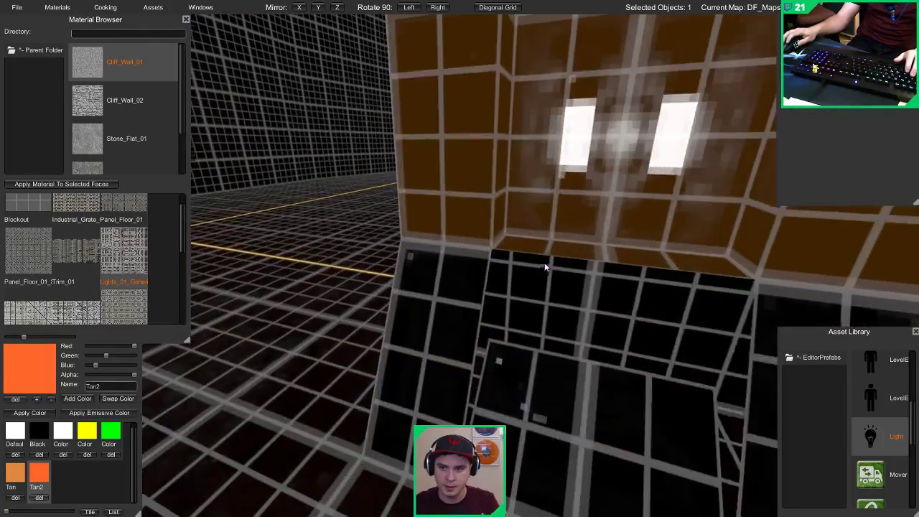
{"action": "key", "text": "3"}
{"action": "left_click", "coordinate": [550, 254]}
{"action": "key", "text": "s"}
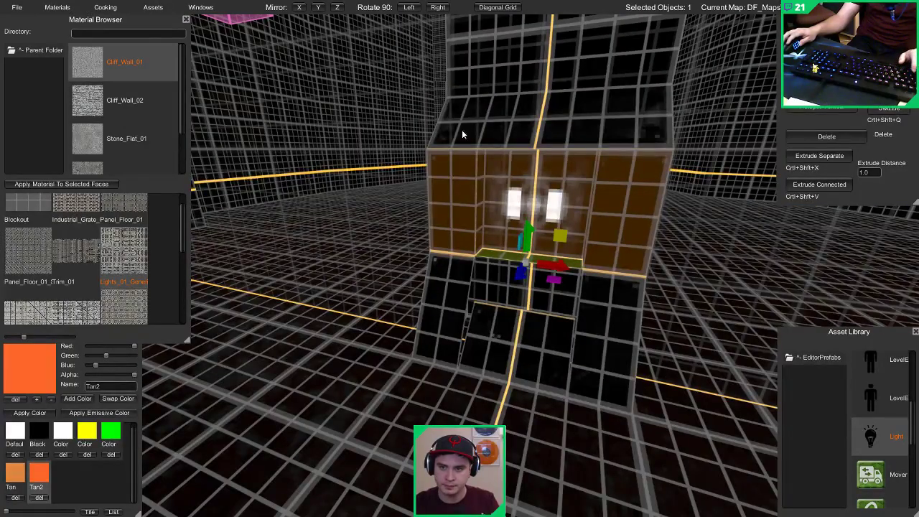
{"action": "left_click_drag", "start_coordinate": [459, 107], "coordinate": [606, 316]}
{"action": "key", "text": "ctrl+shift+d"}
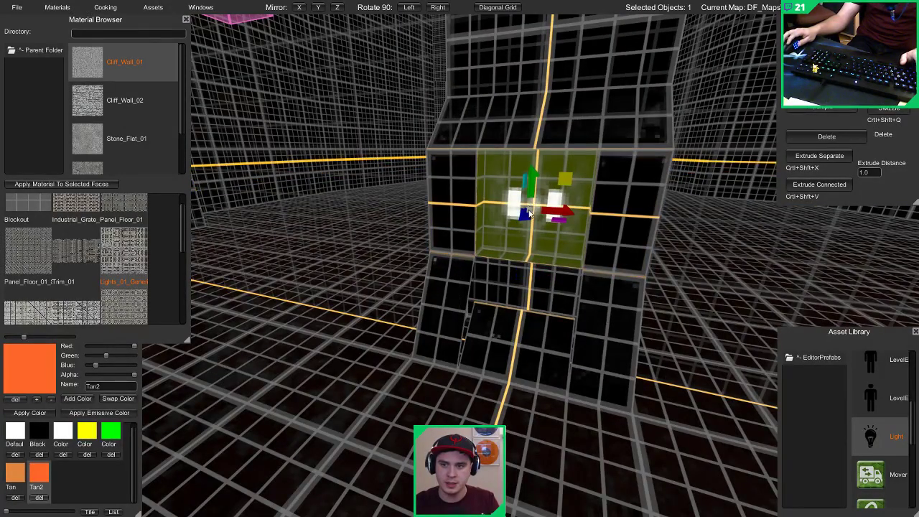
{"action": "left_click_drag", "start_coordinate": [529, 214], "coordinate": [532, 249]}
{"action": "key", "text": "w"}
{"action": "right_click_drag", "start_coordinate": [521, 220], "coordinate": [512, 177]}
{"action": "key", "text": "s"}
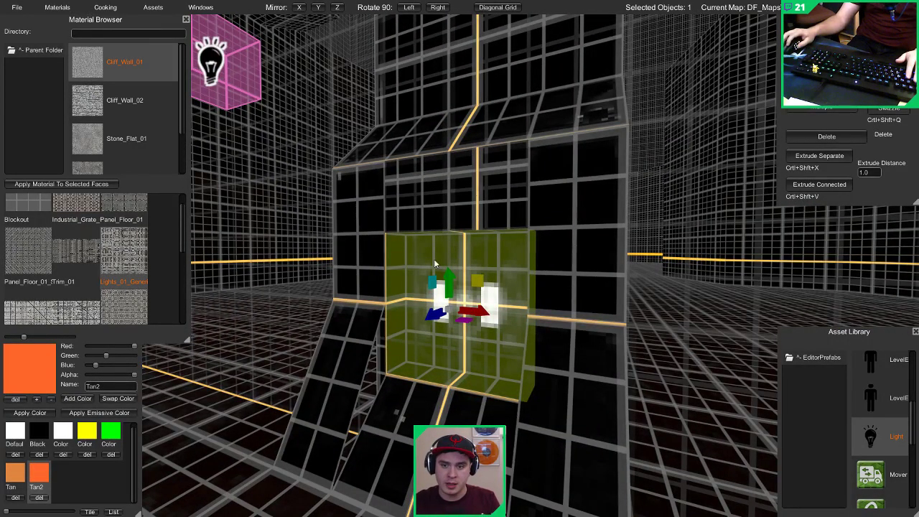
Step: Detach the recess's top and bottom faces, and raise the top face and the remaining lit recess walls
{"action": "left_click", "coordinate": [429, 369]}
{"action": "key", "text": "w"}
{"action": "right_click_drag", "start_coordinate": [428, 369], "coordinate": [453, 199]}
{"action": "key", "text": "s"}
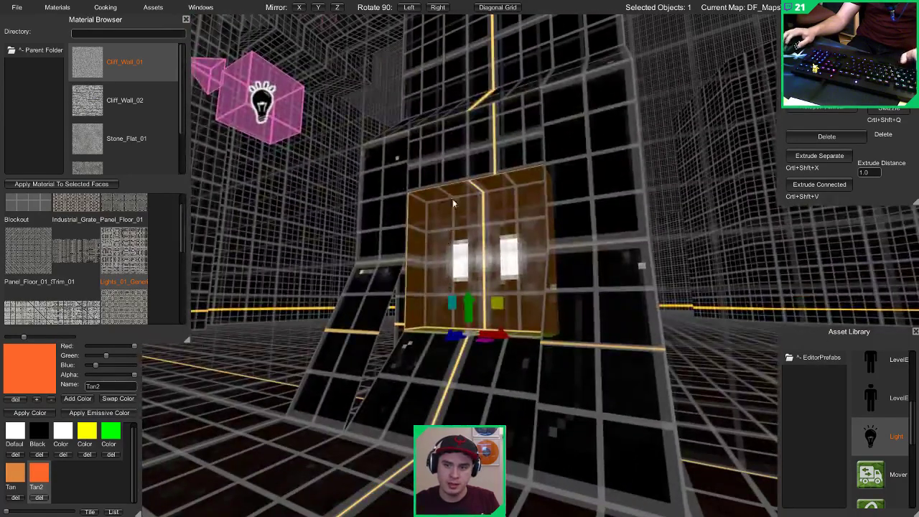
{"action": "left_click", "coordinate": [454, 183], "text": "shift"}
{"action": "key", "text": "ctrl+shift+d"}
{"action": "left_click", "coordinate": [458, 188]}
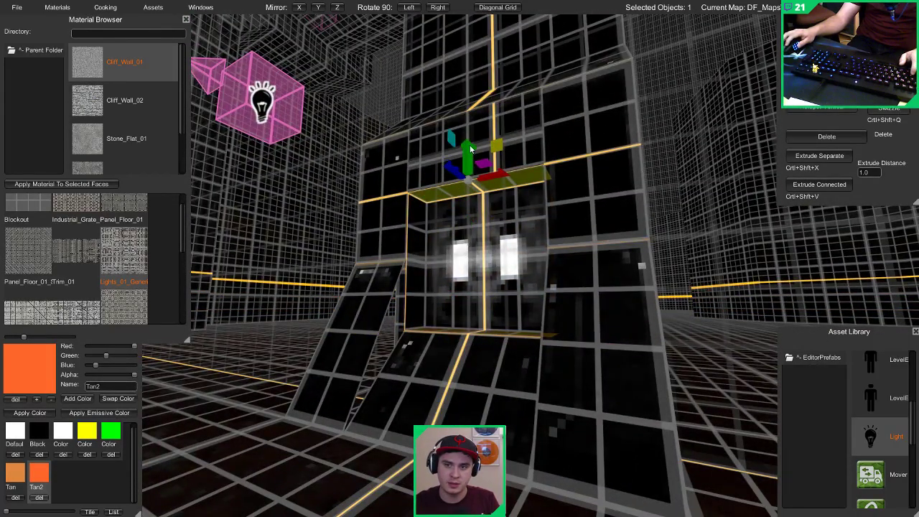
{"action": "left_click_drag", "start_coordinate": [468, 154], "coordinate": [469, 76]}
{"action": "key", "text": "1"}
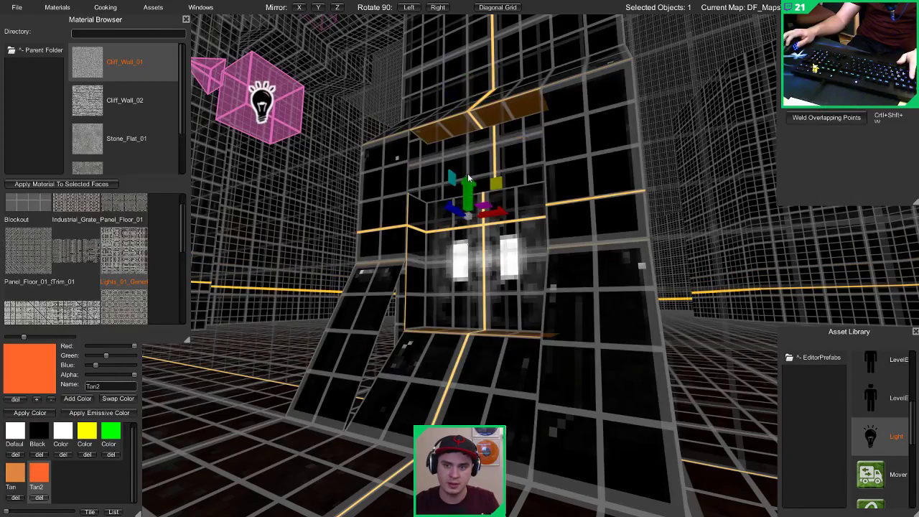
{"action": "left_click", "coordinate": [436, 229]}
{"action": "left_click_drag", "start_coordinate": [469, 226], "coordinate": [471, 198]}
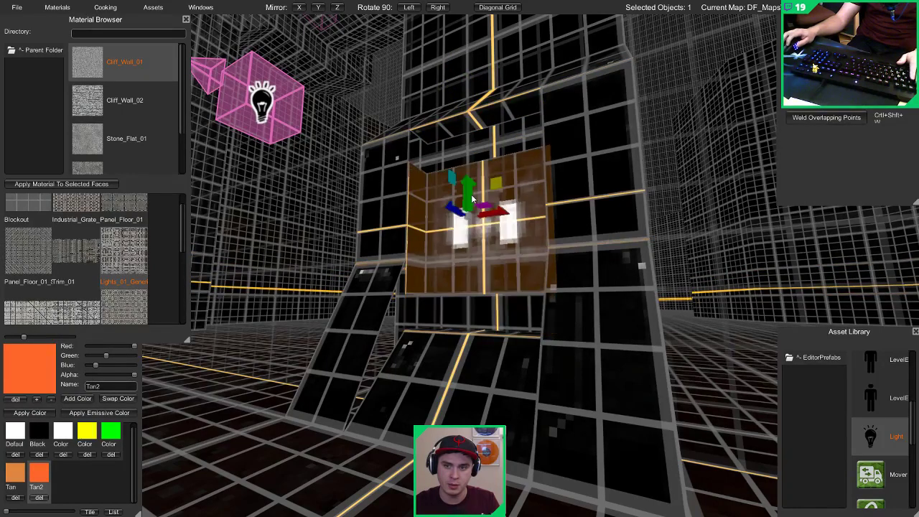
Step: Slope the recess's top and bottom faces by lowering the top's inner edge and raising the bottom's inner edge
{"action": "left_click", "coordinate": [461, 129]}
{"action": "key", "text": "3"}
{"action": "left_click", "coordinate": [461, 134]}
{"action": "left_click_drag", "start_coordinate": [483, 102], "coordinate": [482, 133]}
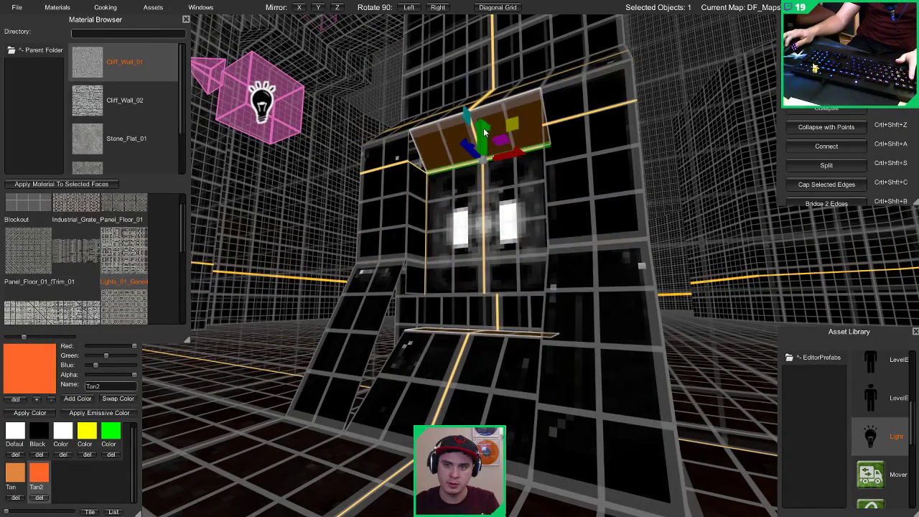
{"action": "key", "text": "1"}
{"action": "key", "text": "3"}
{"action": "left_click", "coordinate": [464, 326]}
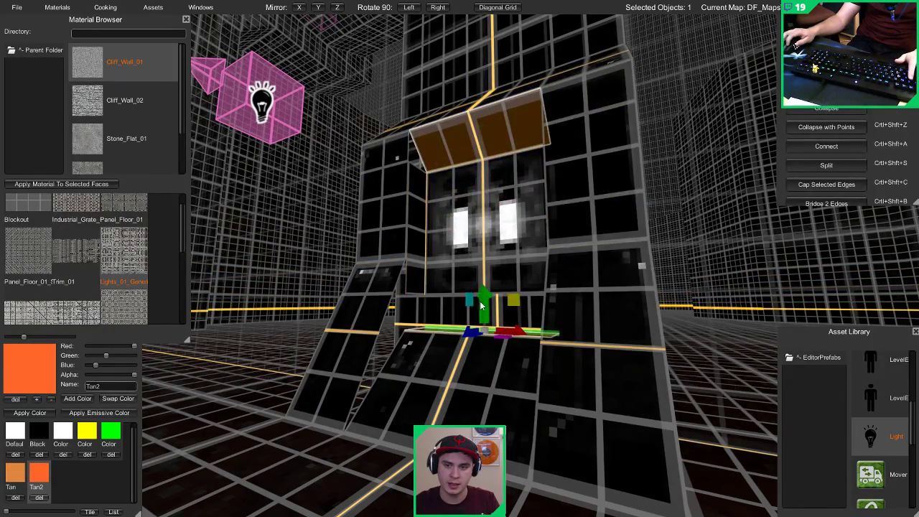
{"action": "left_click_drag", "start_coordinate": [481, 305], "coordinate": [483, 269]}
Step: Shorten the middle section of the lower slope and extend the recess's sloped sill outward to meet its upper edge
{"action": "right_click_drag", "start_coordinate": [483, 269], "coordinate": [400, 307]}
{"action": "key", "text": "s"}
{"action": "key", "text": "w"}
{"action": "key", "text": "4"}
{"action": "left_click", "coordinate": [472, 334]}
{"action": "key", "text": "5"}
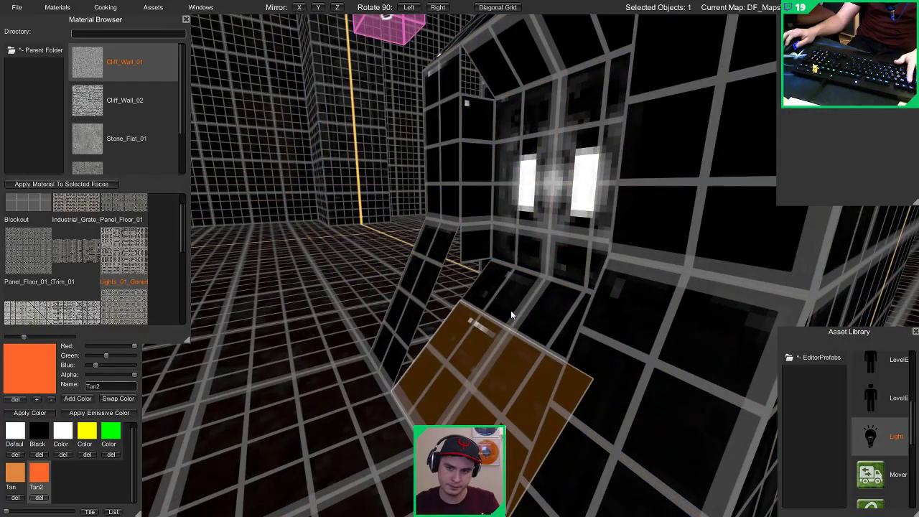
{"action": "key", "text": "3"}
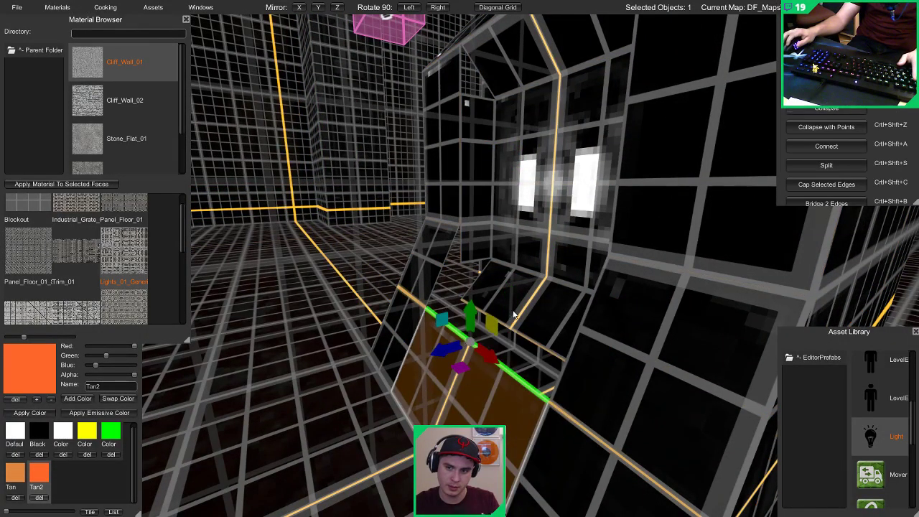
{"action": "key", "text": "4"}
{"action": "left_click", "coordinate": [490, 317]}
{"action": "key", "text": "3"}
{"action": "left_click", "coordinate": [490, 317]}
{"action": "left_click", "coordinate": [451, 340]}
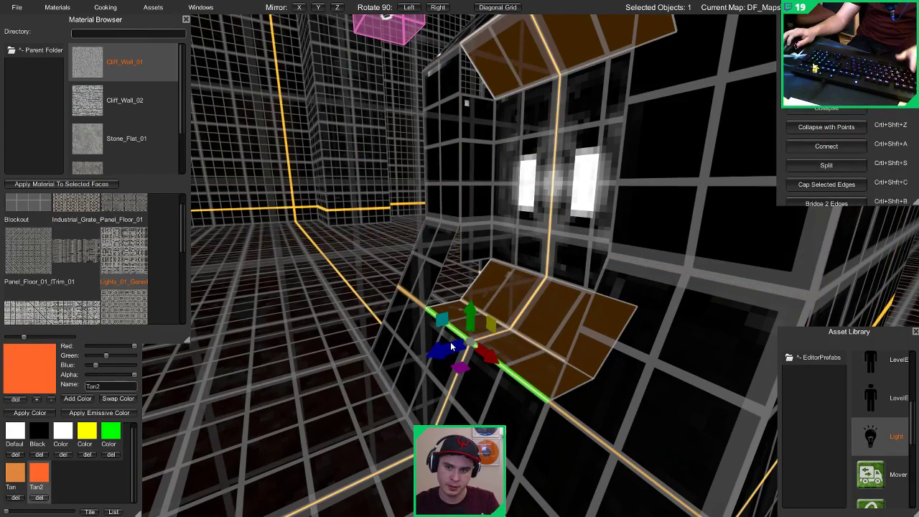
Step: Extrude both end edges of the flat sill upward to form side walls for the recess
{"action": "mouse_move", "coordinate": [471, 289]}
{"action": "right_mouse_down"}
{"action": "mouse_move", "coordinate": [448, 278]}
{"action": "mouse_move", "coordinate": [461, 274]}
{"action": "right_mouse_up"}
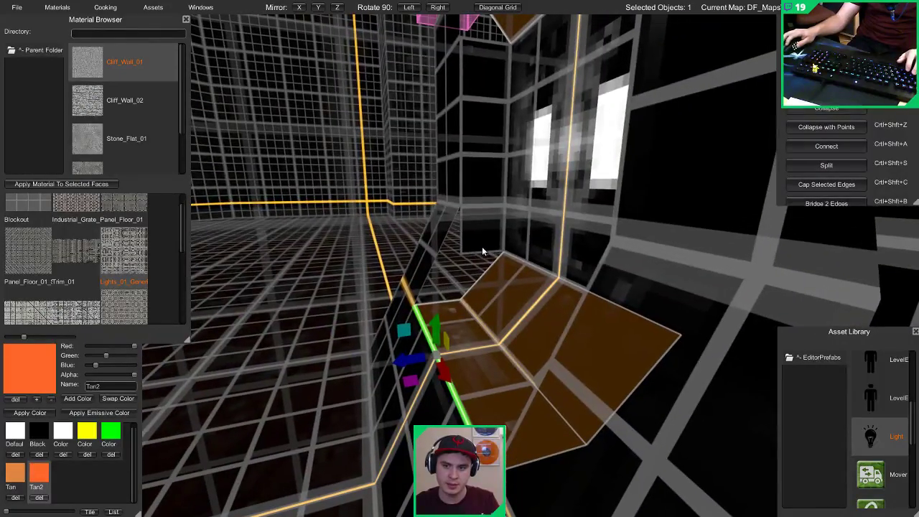
{"action": "left_click", "coordinate": [449, 302]}
{"action": "left_click_drag", "start_coordinate": [414, 279], "coordinate": [416, 178], "text": "shift"}
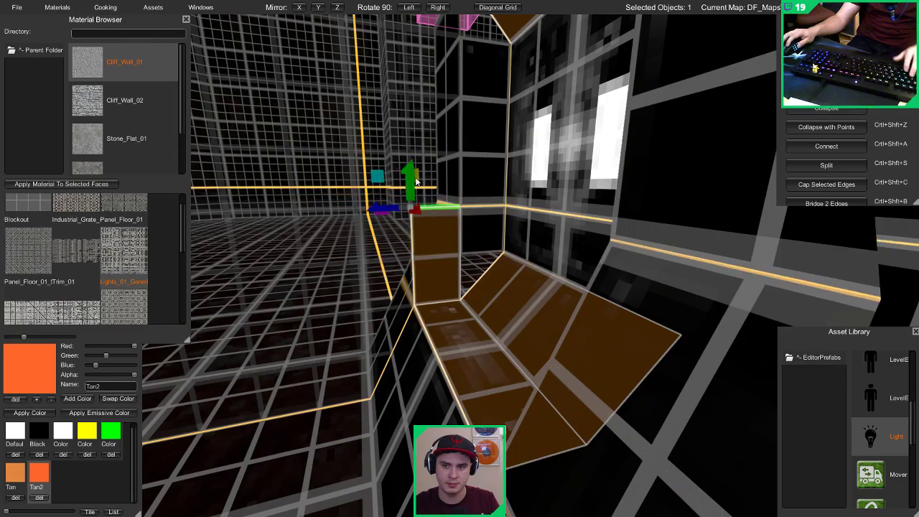
{"action": "right_click_drag", "start_coordinate": [424, 179], "coordinate": [655, 206]}
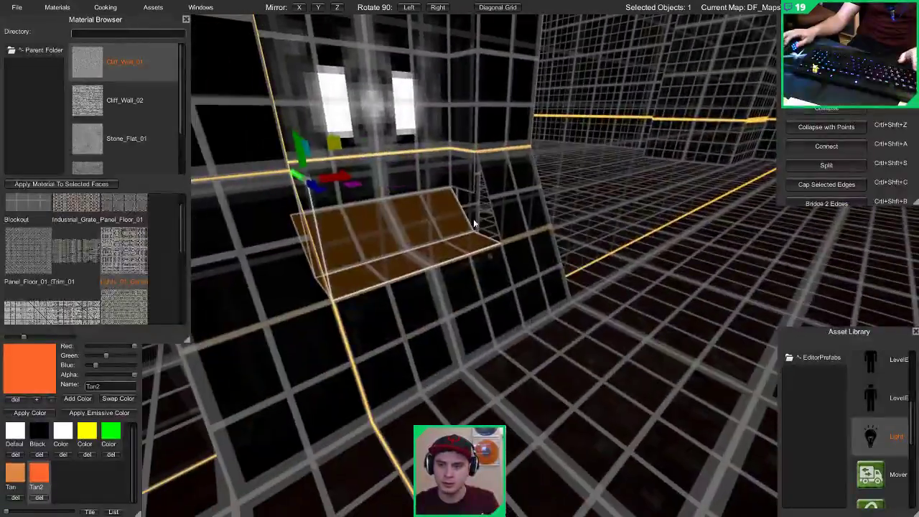
{"action": "left_click", "coordinate": [483, 228], "text": "shift"}
{"action": "left_click_drag", "start_coordinate": [436, 203], "coordinate": [439, 91], "text": "shift"}
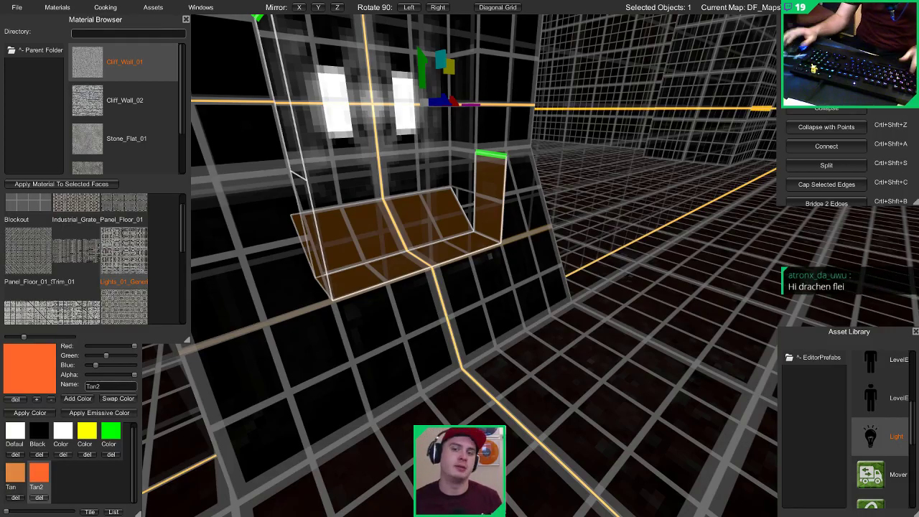
Step: Delete the surplus upper part of the sill's side wall and trim its remaining extra points
{"action": "middle_click_drag", "start_coordinate": [623, 380], "coordinate": [383, 288]}
{"action": "left_click", "coordinate": [383, 288]}
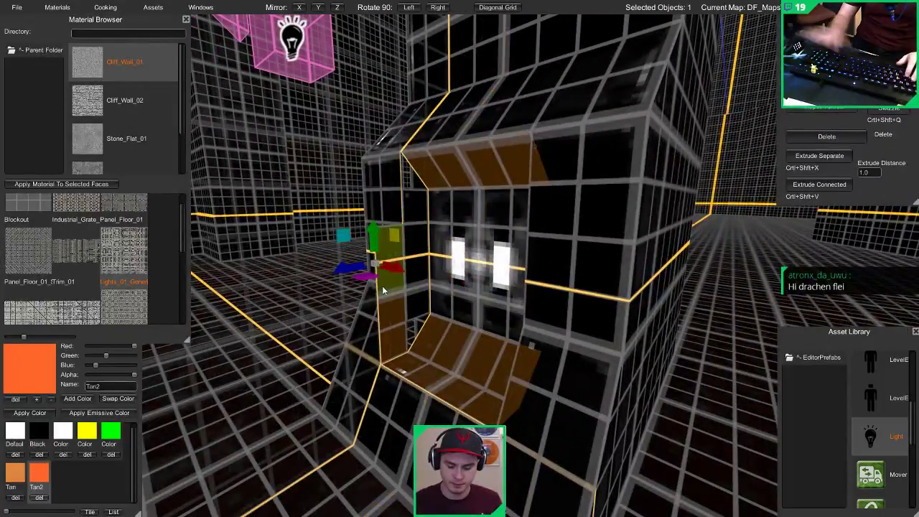
{"action": "key", "text": "Delete"}
{"action": "left_click", "coordinate": [376, 297]}
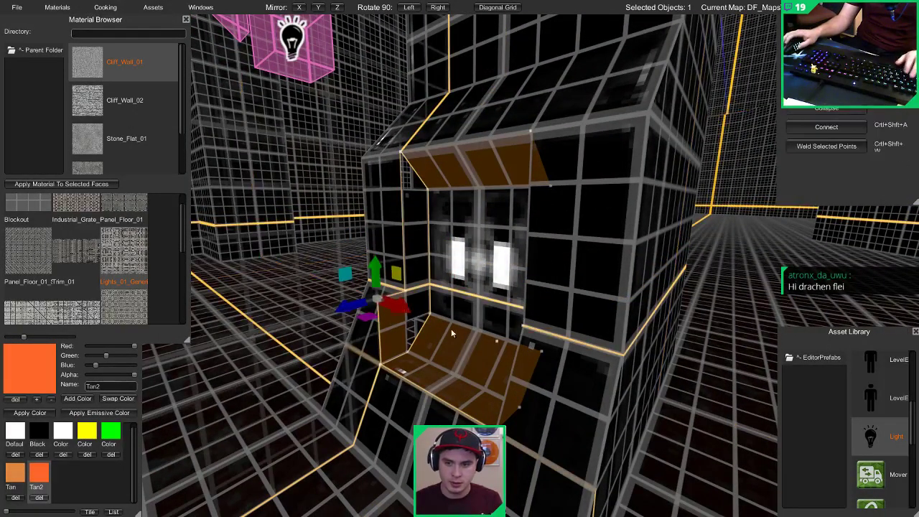
{"action": "left_click", "coordinate": [496, 342], "text": "shift"}
{"action": "key", "text": "Delete"}
Step: Extrude the side edges of the sill's inner slope upward and adjust the corner points to close the lower side gaps
{"action": "right_click_drag", "start_coordinate": [497, 341], "coordinate": [586, 358]}
{"action": "key", "text": "w"}
{"action": "key", "text": "2"}
{"action": "left_click", "coordinate": [441, 370]}
{"action": "key", "text": "s"}
{"action": "key", "text": "ctrl+shift+a"}
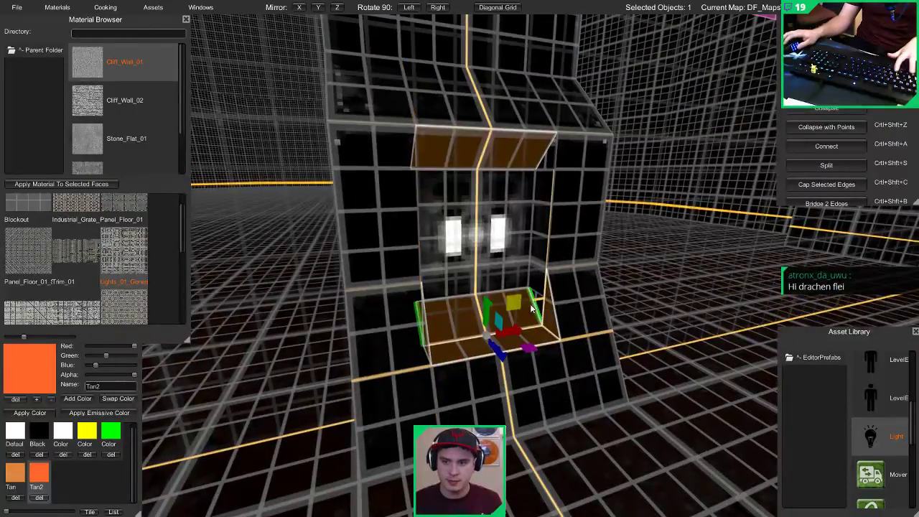
{"action": "left_click_drag", "start_coordinate": [488, 284], "coordinate": [488, 279]}
{"action": "key", "text": "1"}
{"action": "left_click", "coordinate": [529, 263]}
{"action": "key", "text": "d"}
{"action": "right_click_drag", "start_coordinate": [529, 263], "coordinate": [429, 187]}
{"action": "left_click", "coordinate": [424, 260], "text": "shift"}
{"action": "key", "text": "ctrl+shift+a"}
Step: Extrude the upper slope's side edges downward, delete the extra points to leave triangular side walls, and preview the lit console
{"action": "key", "text": "2"}
{"action": "left_click", "coordinate": [401, 128]}
{"action": "left_click", "coordinate": [580, 104], "text": "shift"}
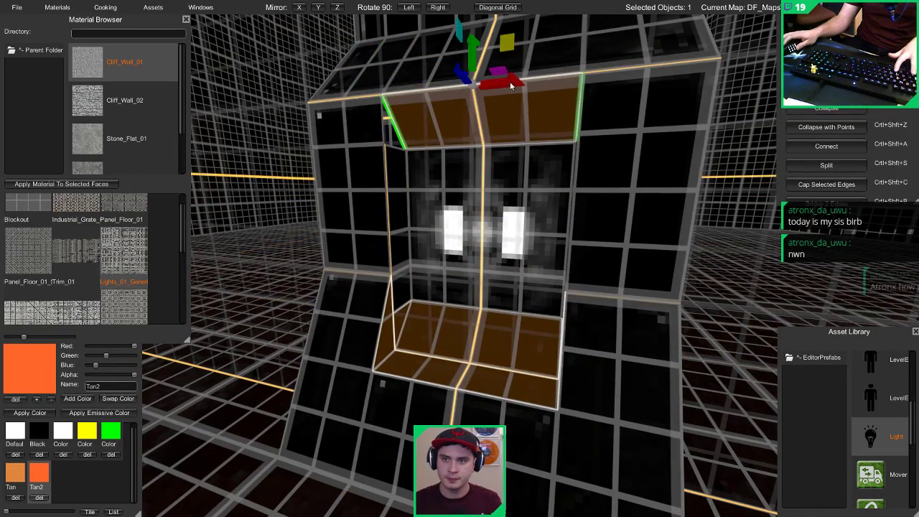
{"action": "left_click_drag", "start_coordinate": [476, 44], "coordinate": [472, 90], "text": "shift"}
{"action": "key", "text": "1"}
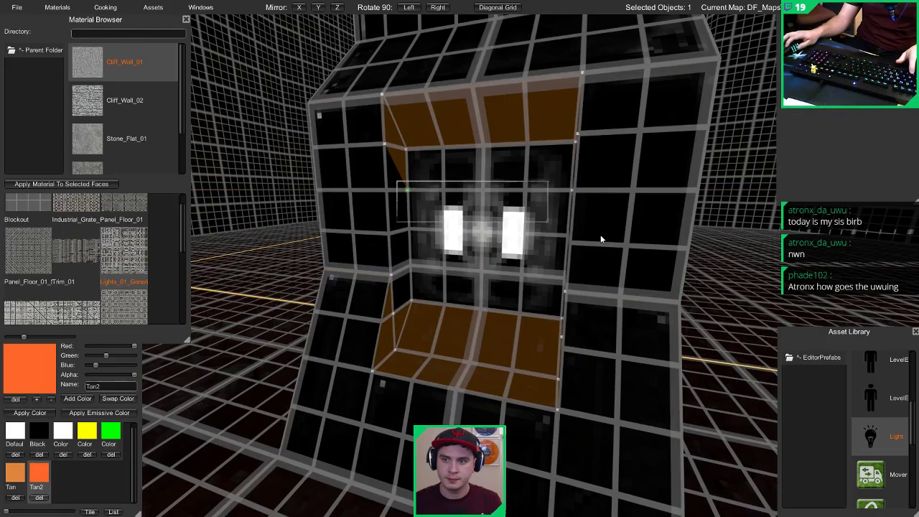
{"action": "left_click_drag", "start_coordinate": [601, 235], "coordinate": [603, 236]}
{"action": "key", "text": "Delete"}
{"action": "key", "text": "4"}
{"action": "right_click_drag", "start_coordinate": [555, 215], "coordinate": [485, 221]}
{"action": "key", "text": "ctrl+shift+a"}
{"action": "key", "text": "Tab"}
{"action": "key", "text": "w"}
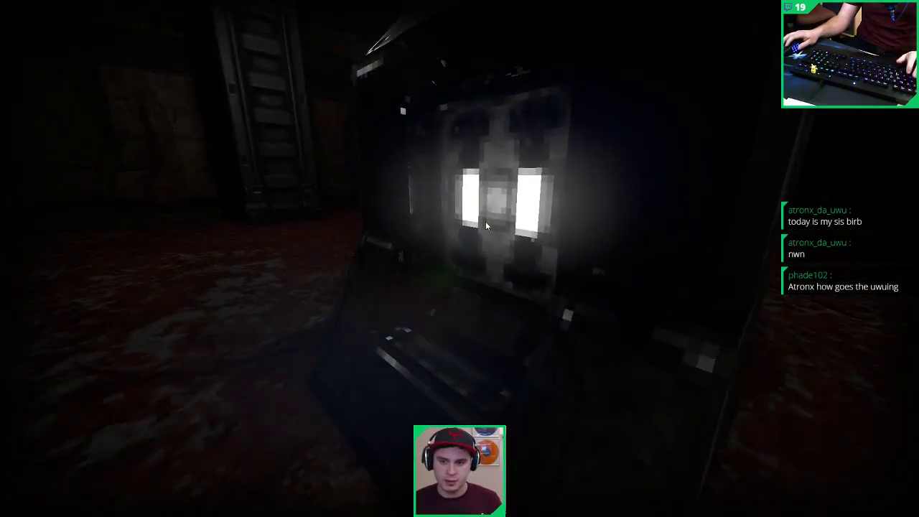
{"action": "key", "text": "Tab"}
{"action": "key", "text": "s"}
Step: Duplicate the wall light beside the central column and move the copy down to the console
{"action": "right_click_drag", "start_coordinate": [449, 246], "coordinate": [367, 266]}
{"action": "left_click", "coordinate": [375, 264]}
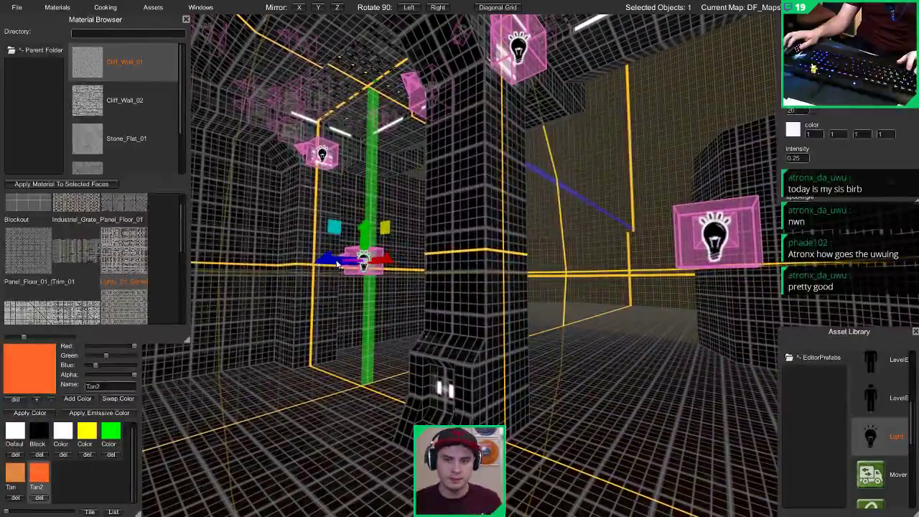
{"action": "left_click_drag", "start_coordinate": [391, 262], "coordinate": [500, 279], "text": "shift"}
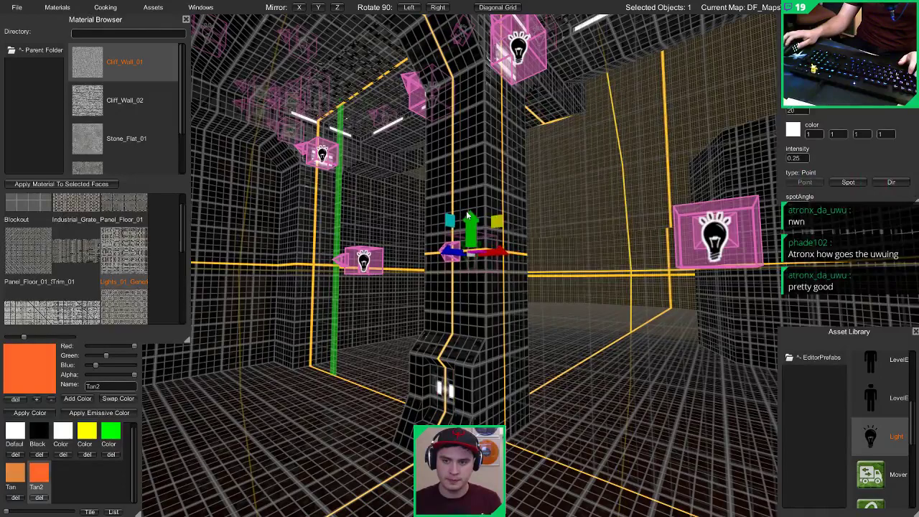
{"action": "left_click_drag", "start_coordinate": [471, 235], "coordinate": [478, 350]}
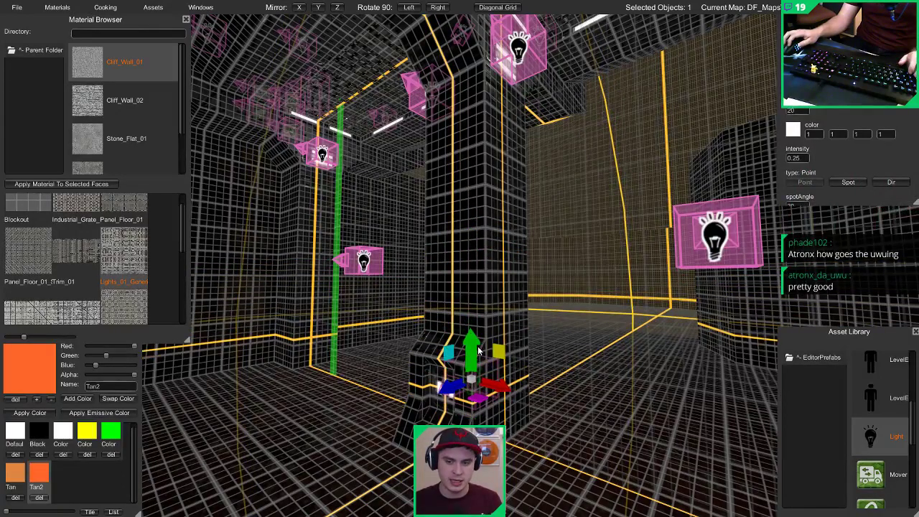
Step: Bring the copied light close to the console's recess at the foot of the column and adjust its depth
{"action": "left_click_drag", "start_coordinate": [446, 390], "coordinate": [411, 415]}
{"action": "right_click_drag", "start_coordinate": [412, 415], "coordinate": [395, 394]}
{"action": "key", "text": "Escape"}
{"action": "key", "text": "g"}
{"action": "key", "text": "g"}
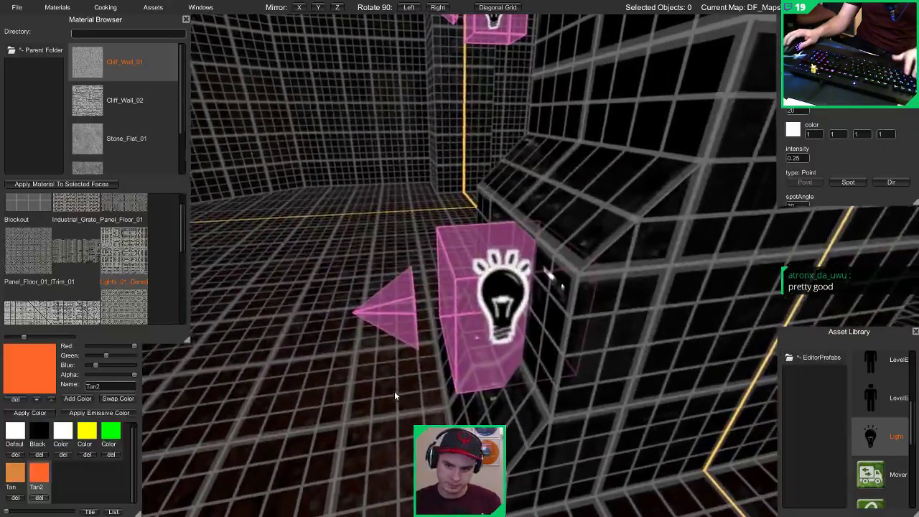
{"action": "left_click", "coordinate": [475, 330]}
{"action": "left_click_drag", "start_coordinate": [476, 299], "coordinate": [504, 296]}
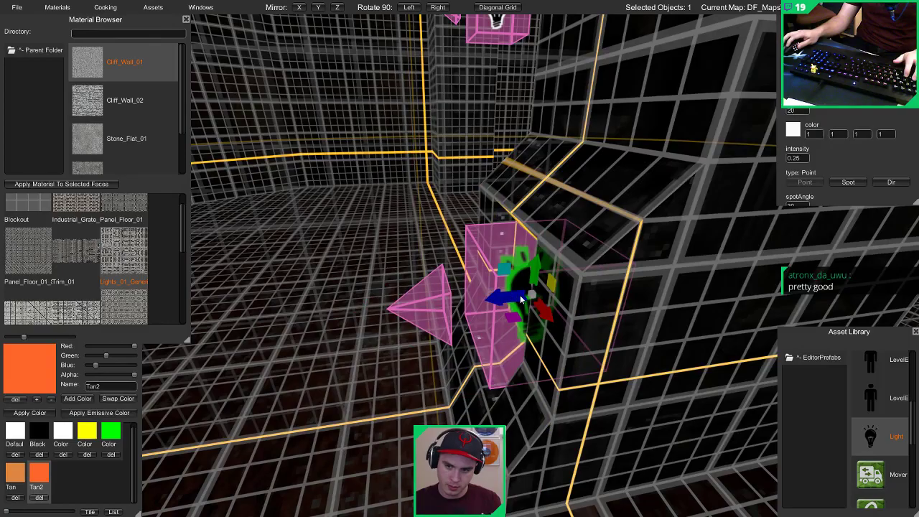
Step: Select the lit panel inside the console, search the materials for "shadow" and apply the Shadow material to it
{"action": "right_click_drag", "start_coordinate": [508, 303], "coordinate": [551, 268]}
{"action": "left_click", "coordinate": [552, 268]}
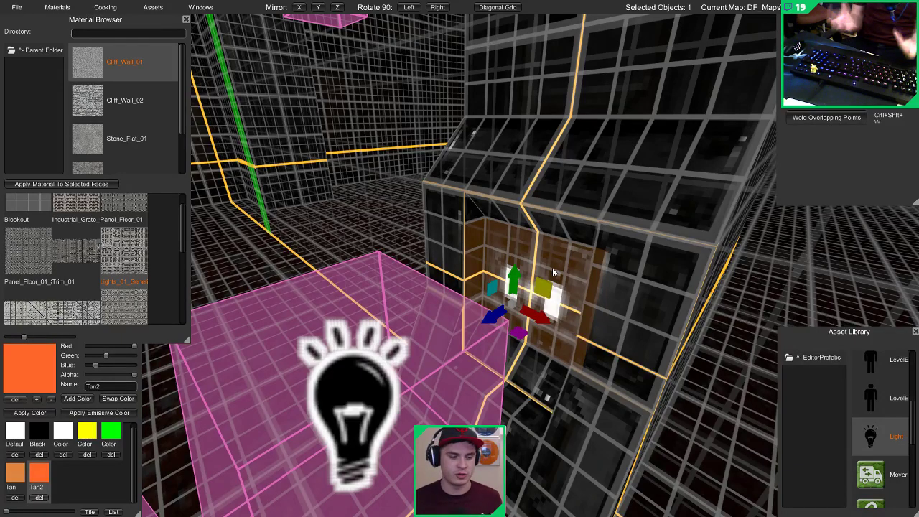
{"action": "left_click", "coordinate": [552, 268]}
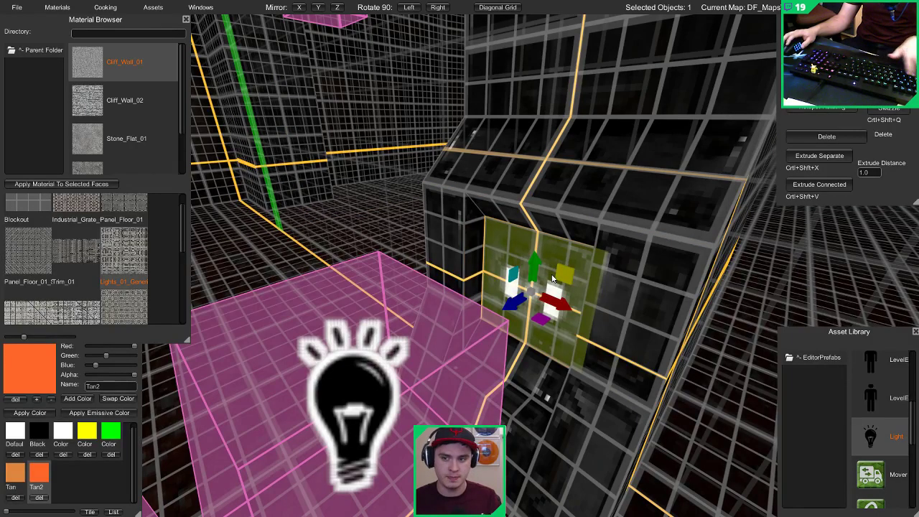
{"action": "key", "text": "1"}
{"action": "scroll", "coordinate": [68, 315], "scroll_direction": "down", "scroll_amount": 3}
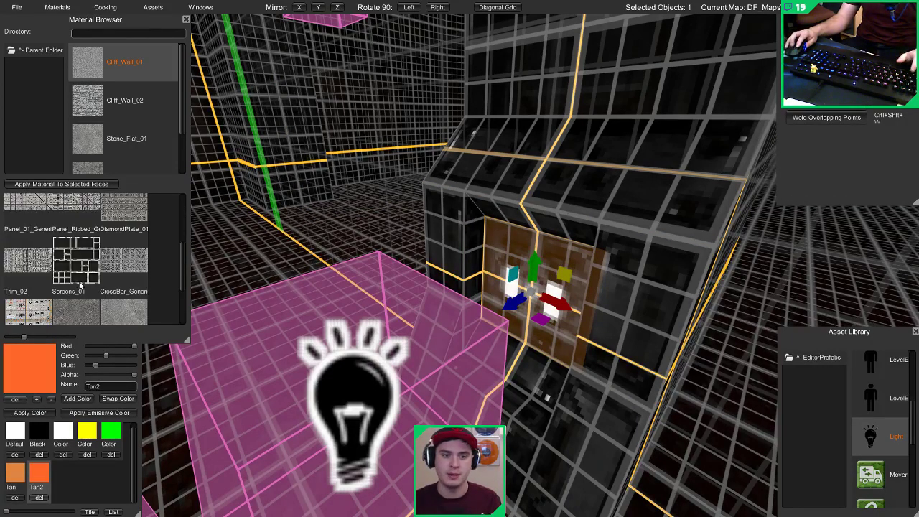
{"action": "scroll", "coordinate": [79, 273], "scroll_direction": "up", "scroll_amount": 5}
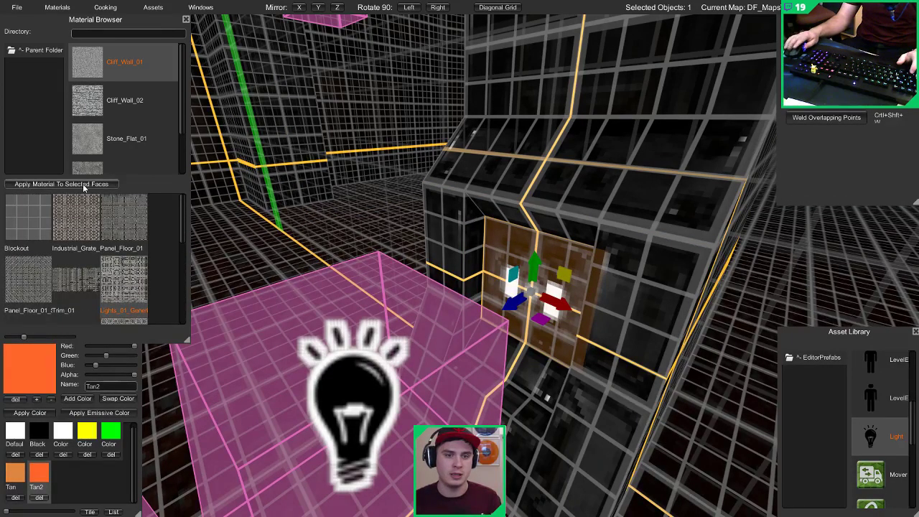
{"action": "left_click", "coordinate": [110, 34]}
{"action": "type", "text": "shadow"}
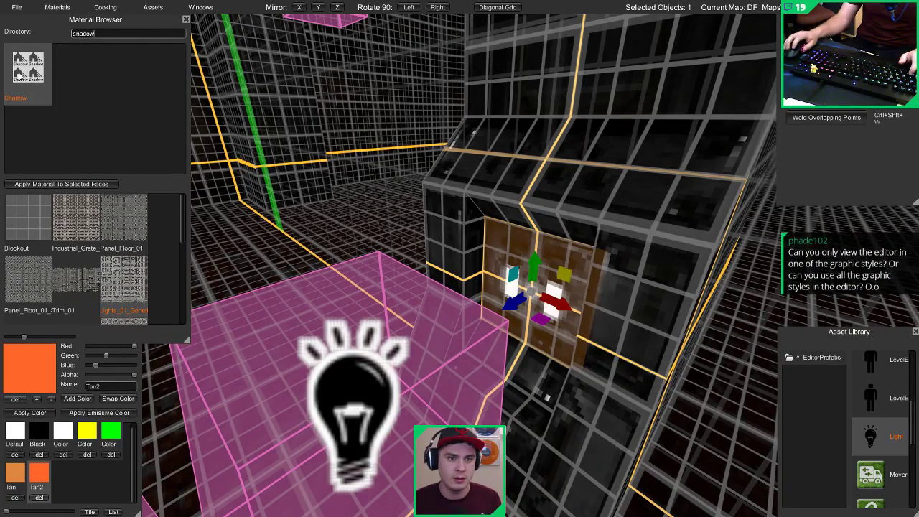
{"action": "left_click", "coordinate": [86, 185]}
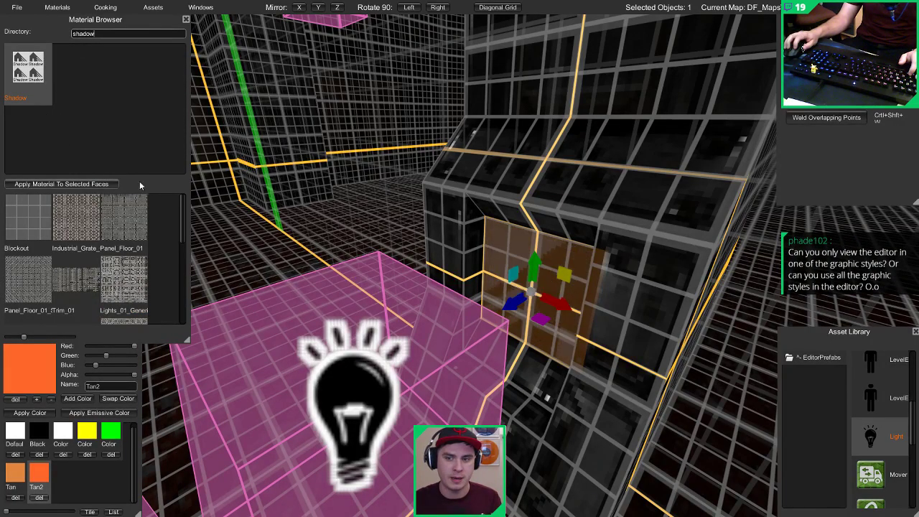
Step: Extrude the console's panel face with connected sides and push the extruded face back into the column
{"action": "right_click_drag", "start_coordinate": [481, 214], "coordinate": [481, 214]}
{"action": "key", "text": "s"}
{"action": "key", "text": "d"}
{"action": "right_click_drag", "start_coordinate": [492, 250], "coordinate": [493, 250]}
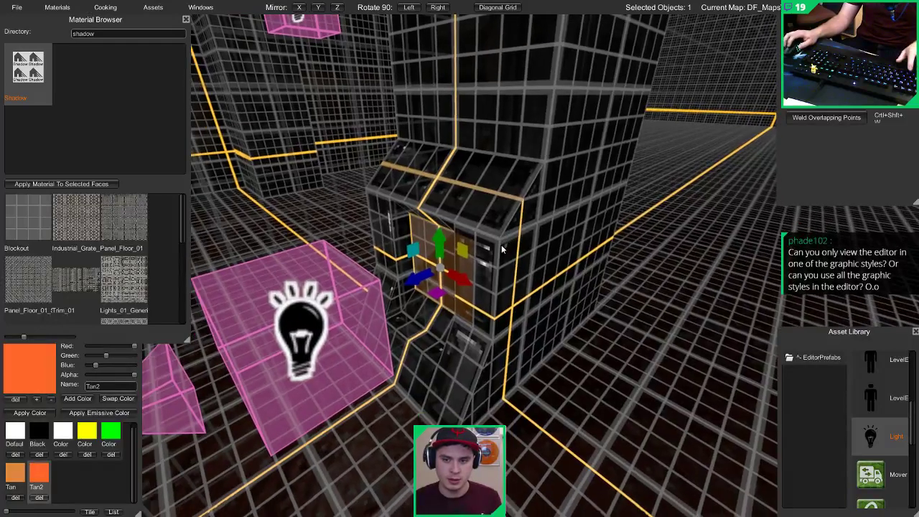
{"action": "left_click", "coordinate": [449, 254]}
{"action": "key", "text": "ctrl+shift+v"}
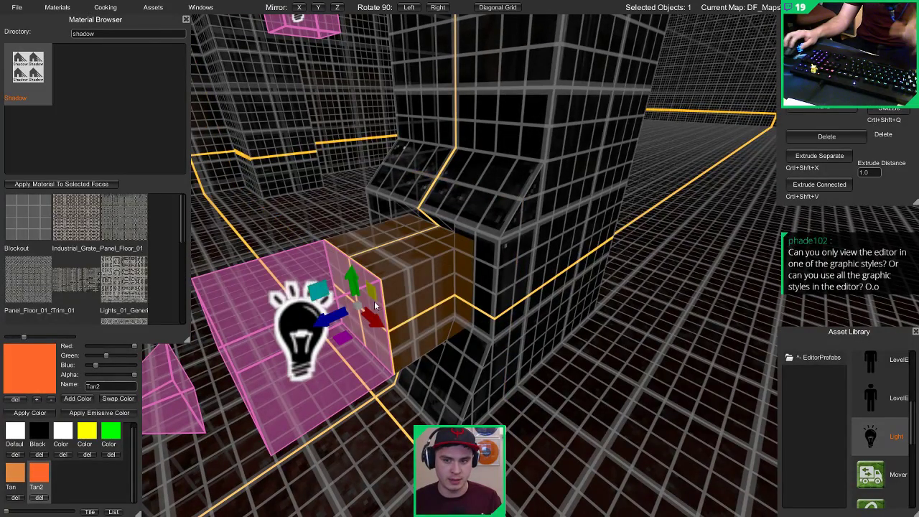
{"action": "left_click_drag", "start_coordinate": [334, 325], "coordinate": [473, 274]}
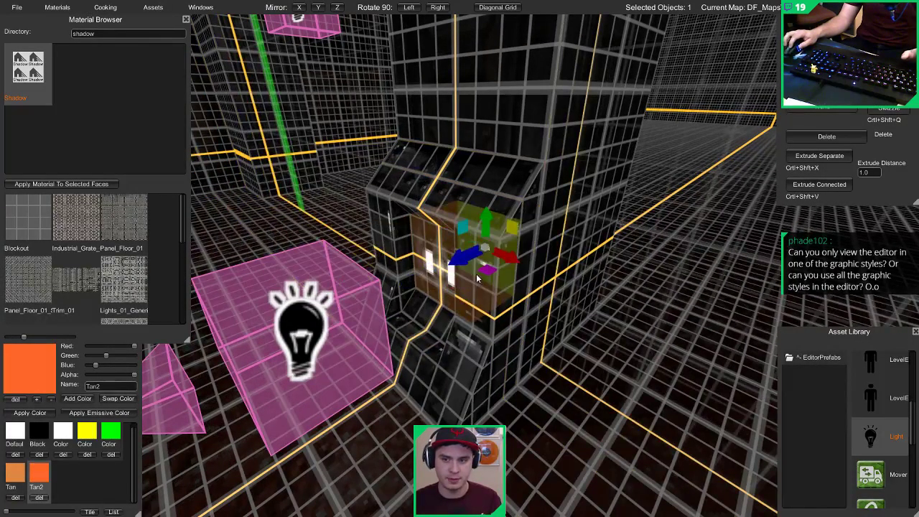
Step: Delete the console's panel pieces and the column mesh behind them to open up the recess
{"action": "mouse_move", "coordinate": [485, 277]}
{"action": "right_mouse_down"}
{"action": "mouse_move", "coordinate": [454, 272]}
{"action": "mouse_move", "coordinate": [488, 266]}
{"action": "right_mouse_up"}
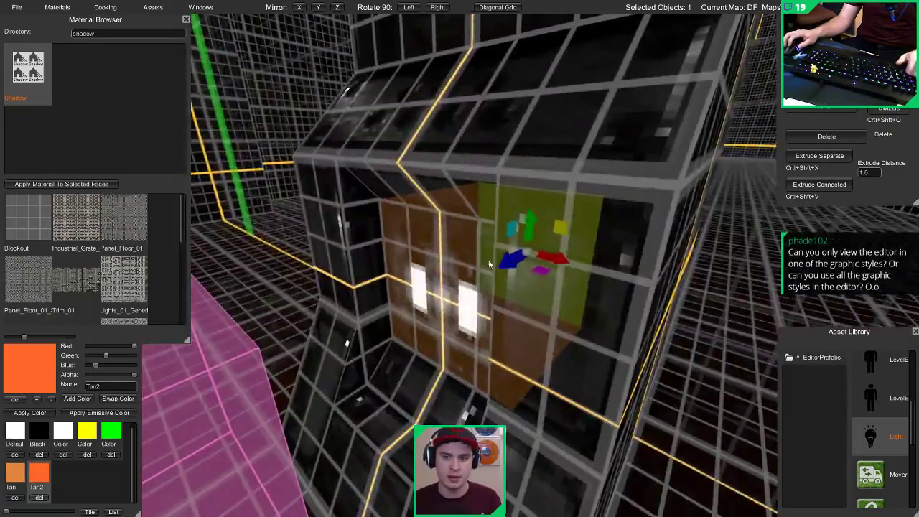
{"action": "left_click", "coordinate": [422, 277]}
{"action": "left_click", "coordinate": [422, 276]}
{"action": "key", "text": "Delete"}
{"action": "key", "text": "Delete"}
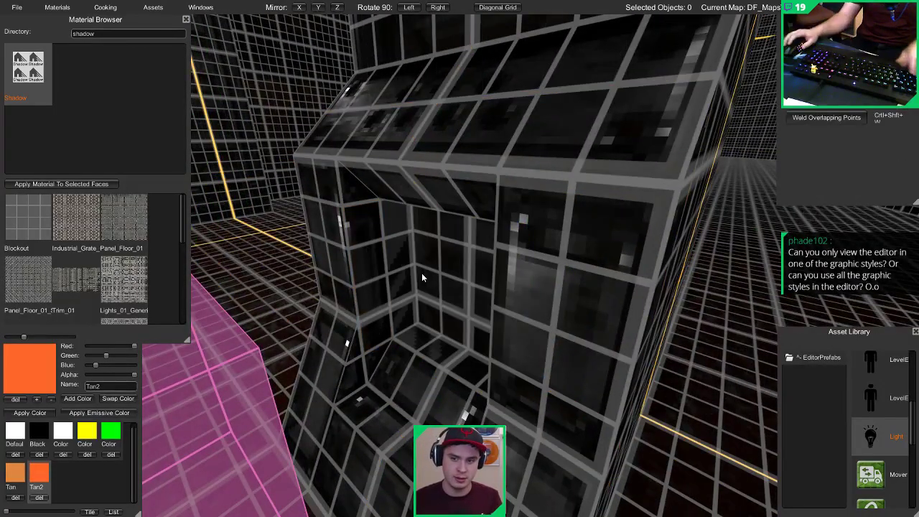
{"action": "right_click_drag", "start_coordinate": [421, 273], "coordinate": [459, 262]}
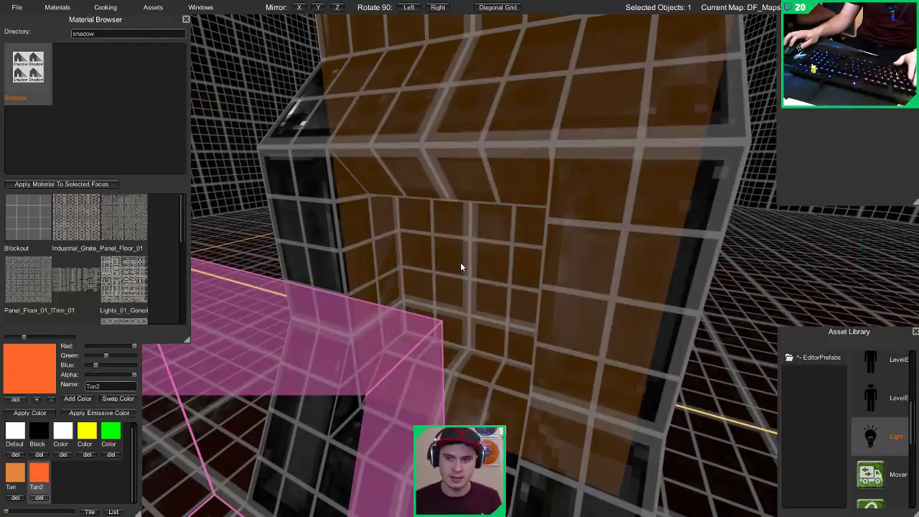
{"action": "left_click", "coordinate": [460, 262]}
{"action": "scroll", "coordinate": [460, 261], "scroll_direction": "down", "scroll_amount": 2}
{"action": "key", "text": "Delete"}
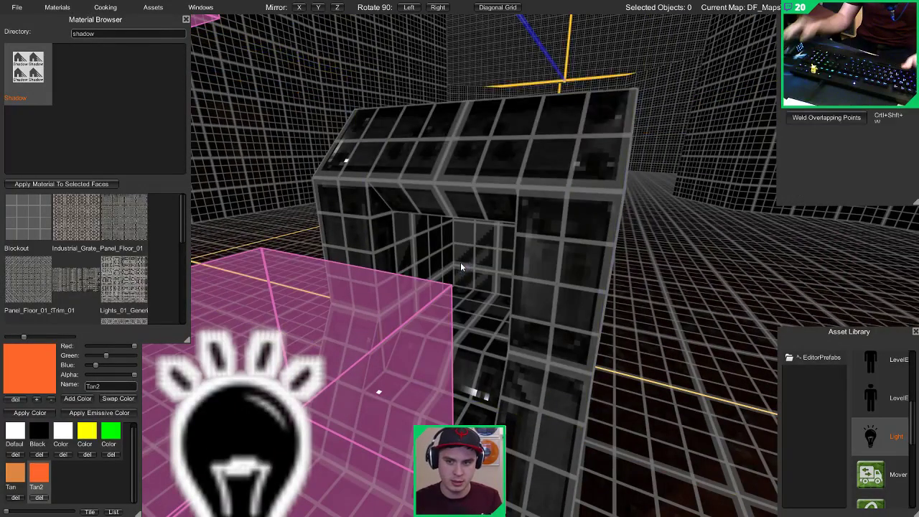
Step: Examine the inside of the opened recess up close and try the light inside the console
{"action": "mouse_move", "coordinate": [460, 262]}
{"action": "right_mouse_down"}
{"action": "mouse_move", "coordinate": [460, 276]}
{"action": "mouse_move", "coordinate": [471, 272]}
{"action": "right_mouse_up"}
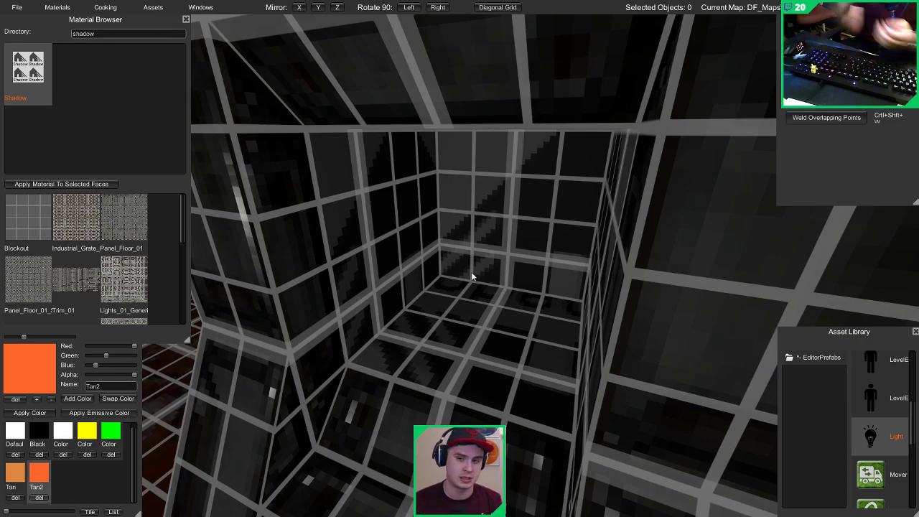
{"action": "scroll", "coordinate": [468, 265], "scroll_direction": "down", "scroll_amount": 2}
{"action": "scroll", "coordinate": [473, 260], "scroll_direction": "up", "scroll_amount": 2}
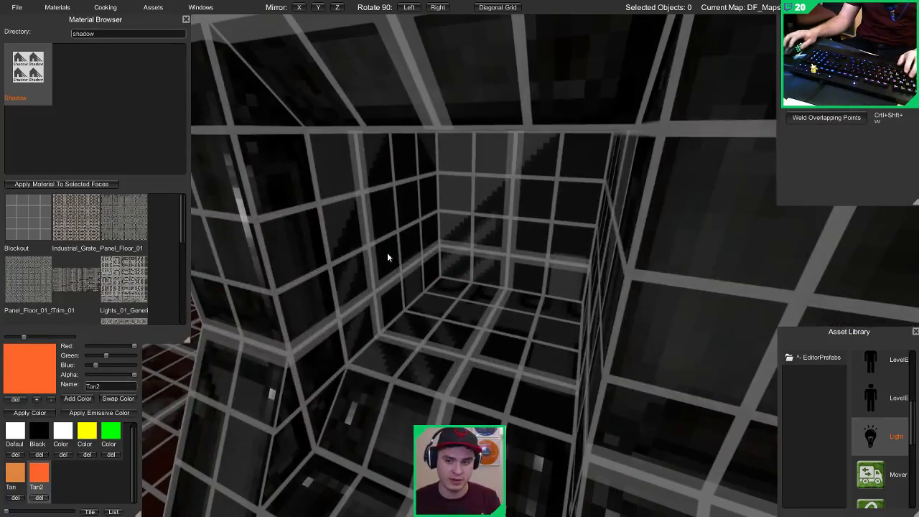
{"action": "scroll", "coordinate": [391, 261], "scroll_direction": "down", "scroll_amount": 2}
{"action": "left_click", "coordinate": [424, 289]}
{"action": "left_click_drag", "start_coordinate": [388, 332], "coordinate": [546, 255]}
{"action": "right_click_drag", "start_coordinate": [547, 256], "coordinate": [524, 245]}
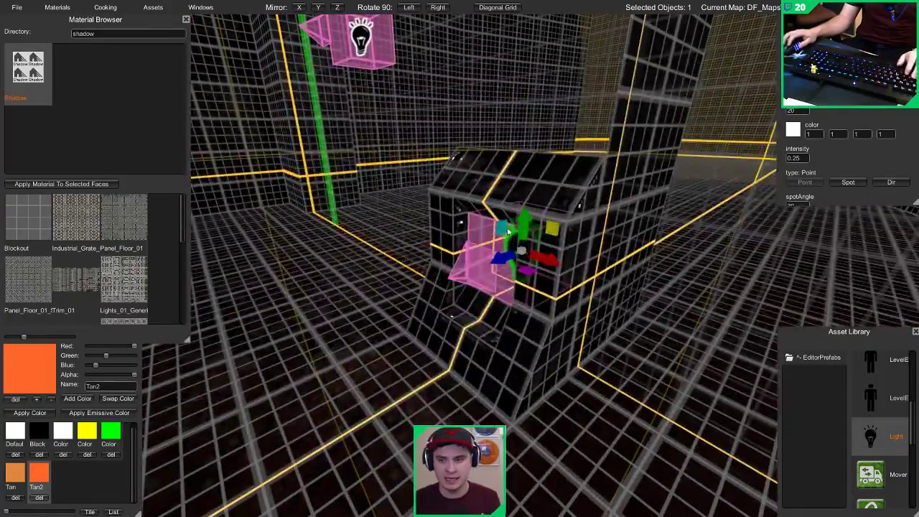
{"action": "right_click_drag", "start_coordinate": [559, 272], "coordinate": [560, 273]}
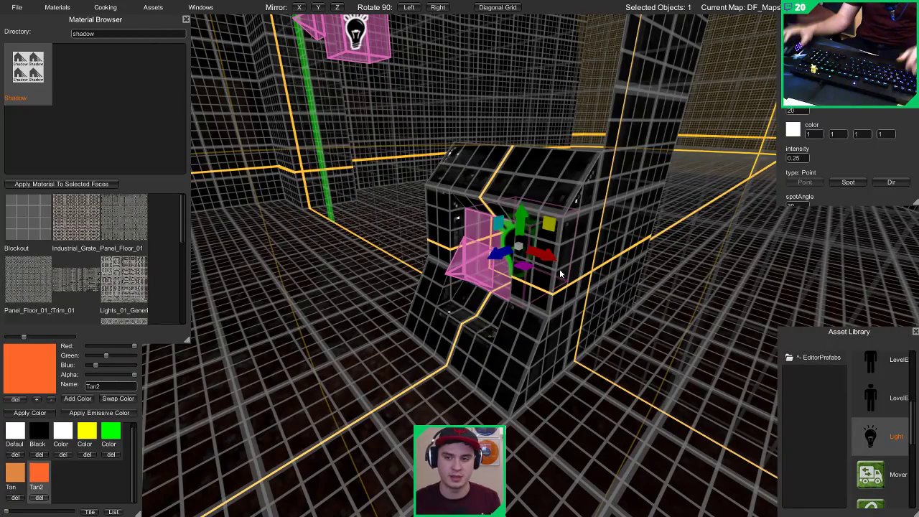
{"action": "scroll", "coordinate": [555, 268], "scroll_direction": "up", "scroll_amount": 3}
{"action": "left_click", "coordinate": [556, 268]}
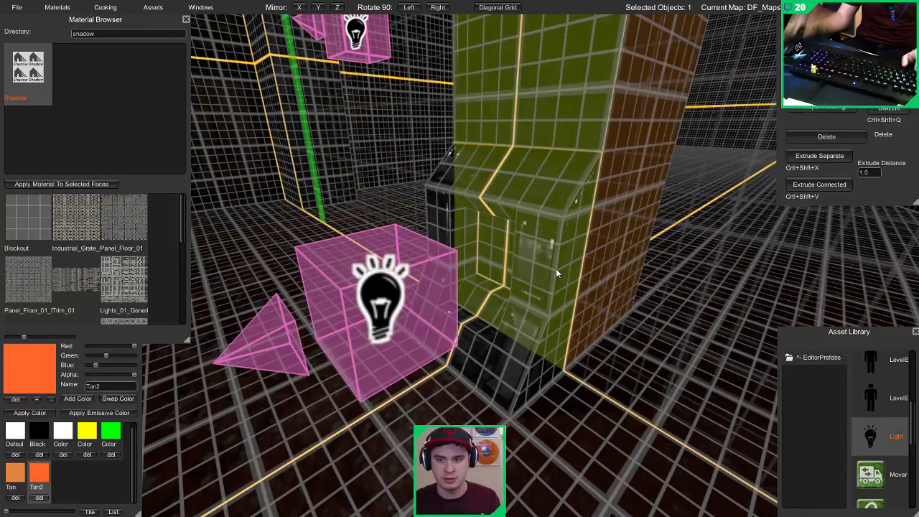
Step: Undo the recent console edits until the column and the original lit panel are restored
{"action": "key", "text": "ctrl+z"}
{"action": "key", "text": "ctrl+z"}
{"action": "key", "text": "ctrl+z"}
{"action": "key", "text": "ctrl+z"}
{"action": "key", "text": "ctrl+z"}
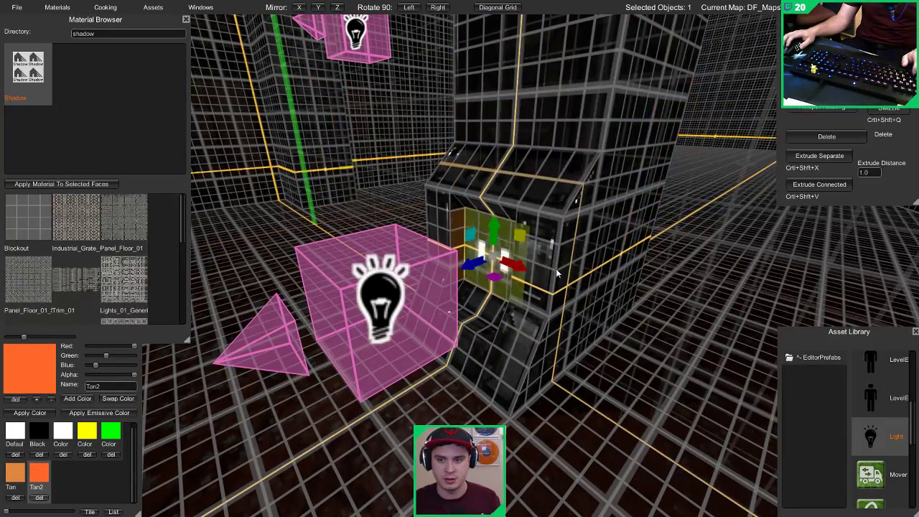
Step: Move the light back into the console so it sits inside the recess by the lit panel
{"action": "left_click", "coordinate": [363, 292]}
{"action": "left_click_drag", "start_coordinate": [363, 292], "coordinate": [511, 258]}
{"action": "key", "text": "w"}
{"action": "mouse_move", "coordinate": [511, 258]}
{"action": "right_mouse_down"}
{"action": "mouse_move", "coordinate": [401, 244]}
{"action": "mouse_move", "coordinate": [502, 246]}
{"action": "right_mouse_up"}
{"action": "key", "text": "s"}
{"action": "key", "text": "w"}
{"action": "key", "text": "s"}
Step: Select all of the console's pieces, including the panel, casing, recess and lower slope, and combine them into one object
{"action": "left_click", "coordinate": [521, 206]}
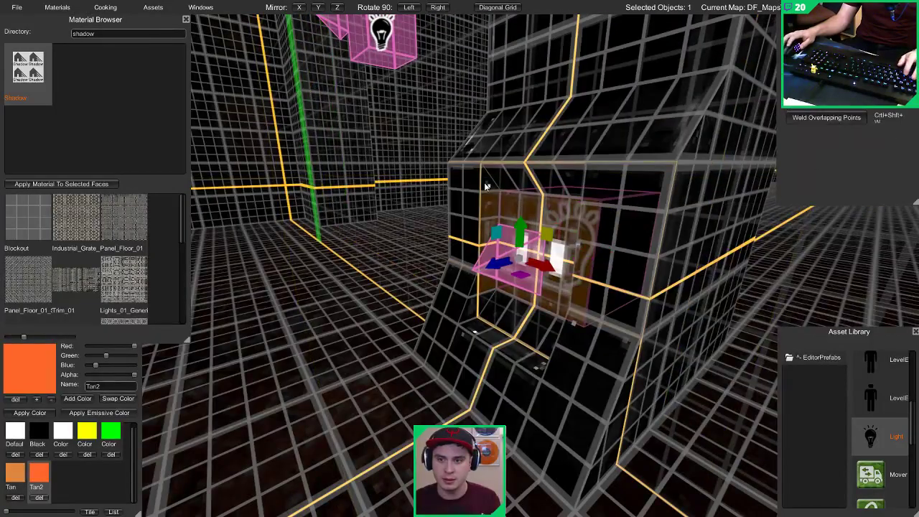
{"action": "left_click", "coordinate": [531, 171], "text": "shift"}
{"action": "left_click", "coordinate": [530, 168], "text": "shift"}
{"action": "left_click", "coordinate": [542, 151], "text": "shift"}
{"action": "left_click", "coordinate": [586, 183], "text": "shift"}
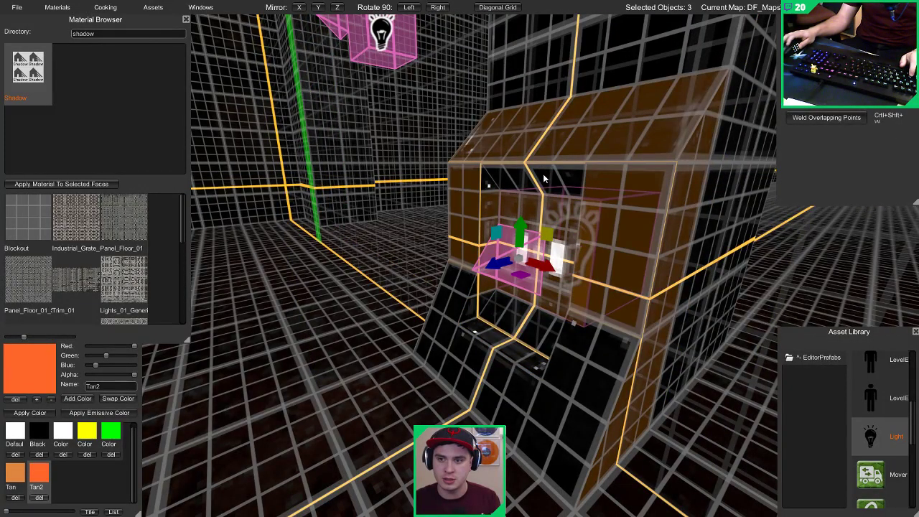
{"action": "left_click", "coordinate": [542, 174], "text": "shift"}
{"action": "left_click", "coordinate": [460, 309], "text": "shift"}
{"action": "key", "text": "s"}
{"action": "right_click_drag", "start_coordinate": [459, 309], "coordinate": [443, 321]}
{"action": "left_click", "coordinate": [471, 341], "text": "shift"}
{"action": "key", "text": "a"}
{"action": "key", "text": "d"}
{"action": "key", "text": "w"}
{"action": "left_click", "coordinate": [414, 135], "text": "shift"}
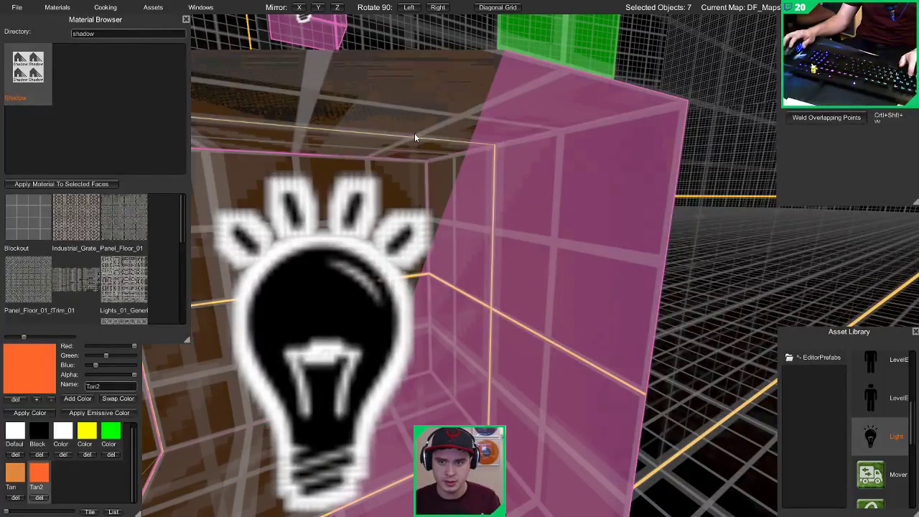
{"action": "key", "text": "s"}
{"action": "right_click_drag", "start_coordinate": [414, 135], "coordinate": [748, 122]}
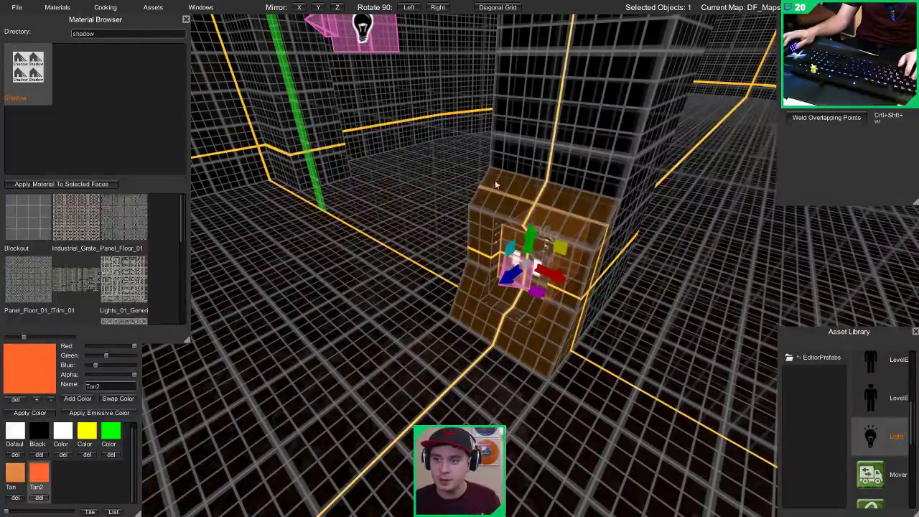
Step: Select the console's side wall and move the selection straight across to the column's opposite side
{"action": "key", "text": "d"}
{"action": "right_click_drag", "start_coordinate": [495, 181], "coordinate": [425, 205]}
{"action": "left_click", "coordinate": [425, 205]}
{"action": "left_click", "coordinate": [423, 303], "text": "shift"}
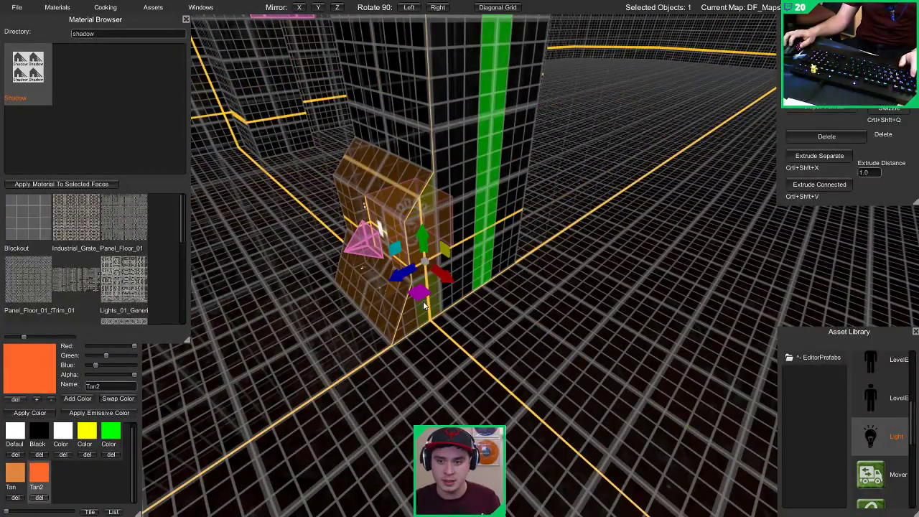
{"action": "left_click", "coordinate": [404, 331], "text": "shift"}
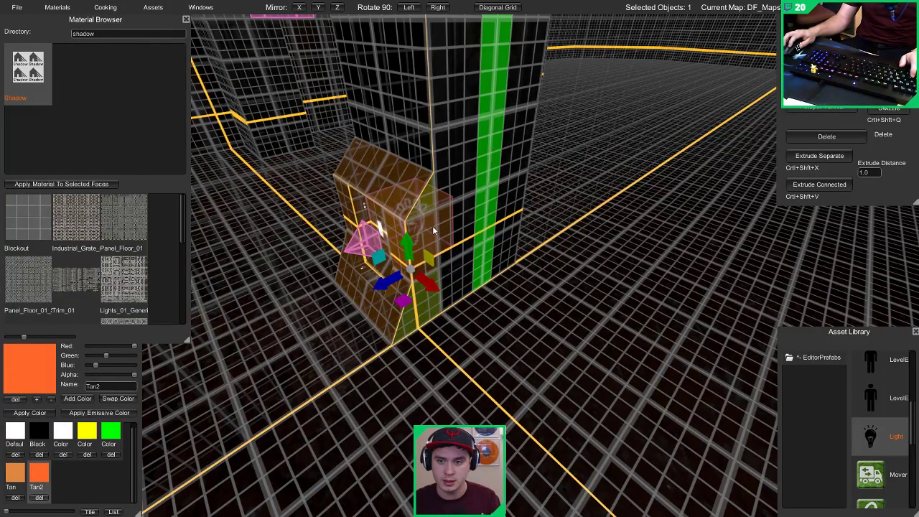
{"action": "key", "text": "a"}
{"action": "right_click_drag", "start_coordinate": [433, 229], "coordinate": [544, 239]}
{"action": "key", "text": "1"}
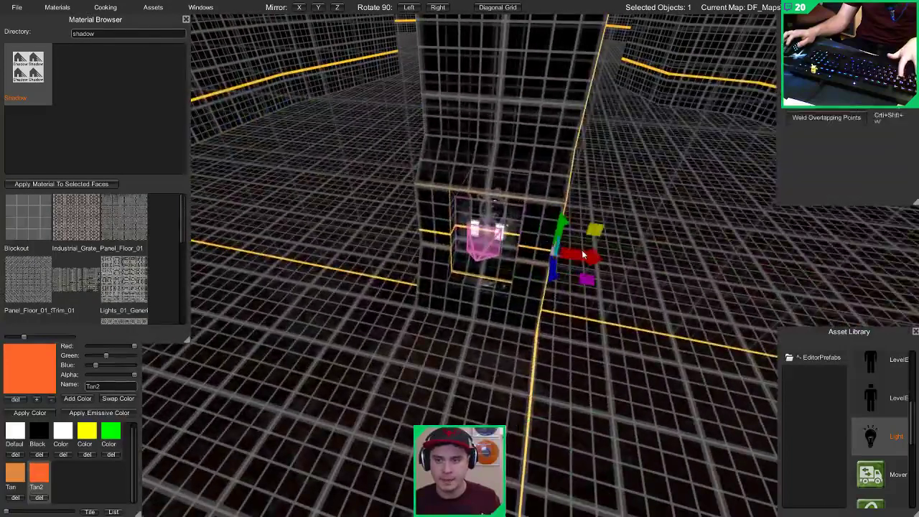
{"action": "left_click_drag", "start_coordinate": [583, 256], "coordinate": [502, 248]}
{"action": "key", "text": "a"}
{"action": "right_click_drag", "start_coordinate": [440, 246], "coordinate": [537, 192]}
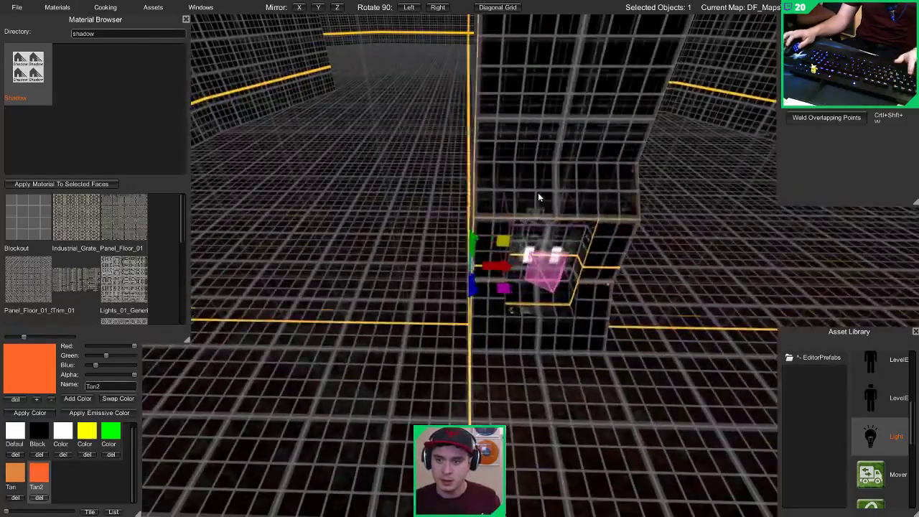
{"action": "left_click", "coordinate": [538, 192], "text": "shift"}
Step: Set the console light's intensity to 1 and pull the light slightly forward out of the recess
{"action": "right_click_drag", "start_coordinate": [729, 199], "coordinate": [435, 236]}
{"action": "left_click", "coordinate": [448, 316]}
{"action": "right_click_drag", "start_coordinate": [448, 316], "coordinate": [603, 273]}
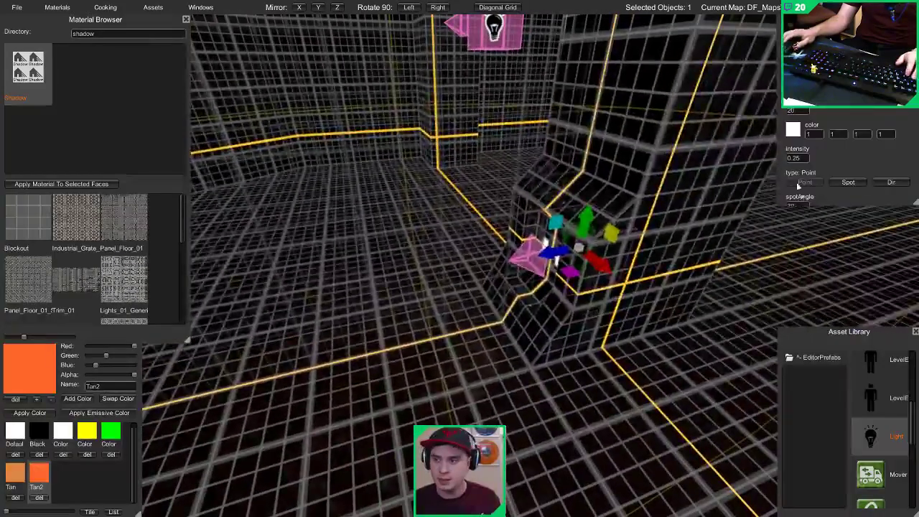
{"action": "left_click", "coordinate": [797, 158]}
{"action": "type", "text": "1"}
{"action": "key", "text": "s"}
{"action": "key", "text": "d"}
{"action": "right_click_drag", "start_coordinate": [457, 181], "coordinate": [455, 185]}
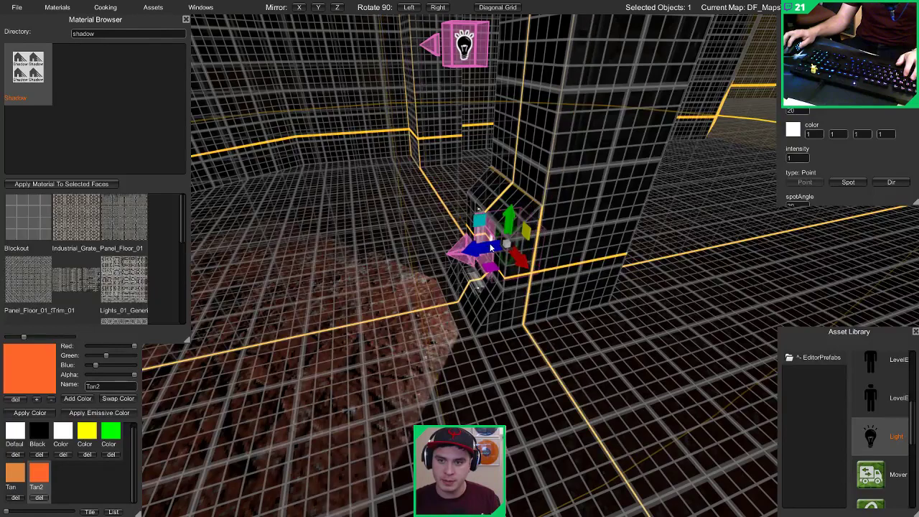
{"action": "left_click_drag", "start_coordinate": [494, 245], "coordinate": [475, 246]}
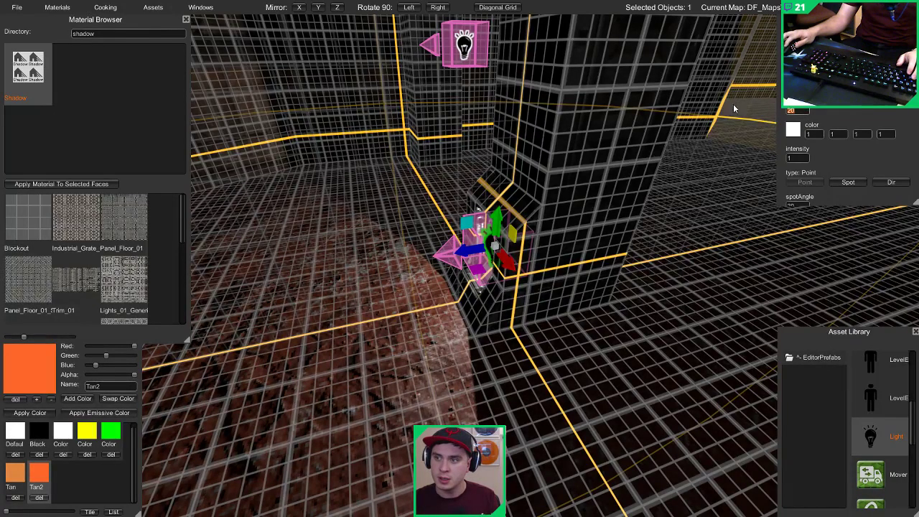
Step: Set the console light's range to 12 and preview the lit chasm without the editor overlays
{"action": "type", "text": "15"}
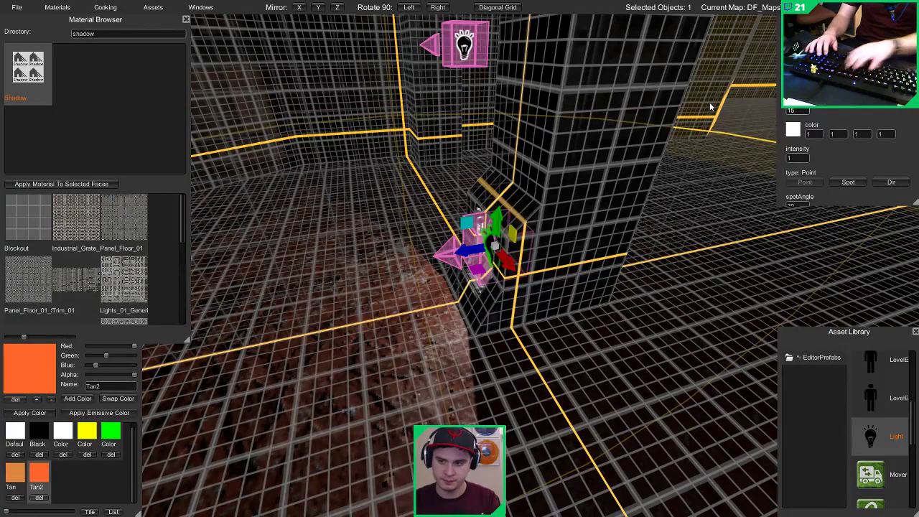
{"action": "key", "text": "BackSpace"}
{"action": "key", "text": "BackSpace"}
{"action": "type", "text": "12"}
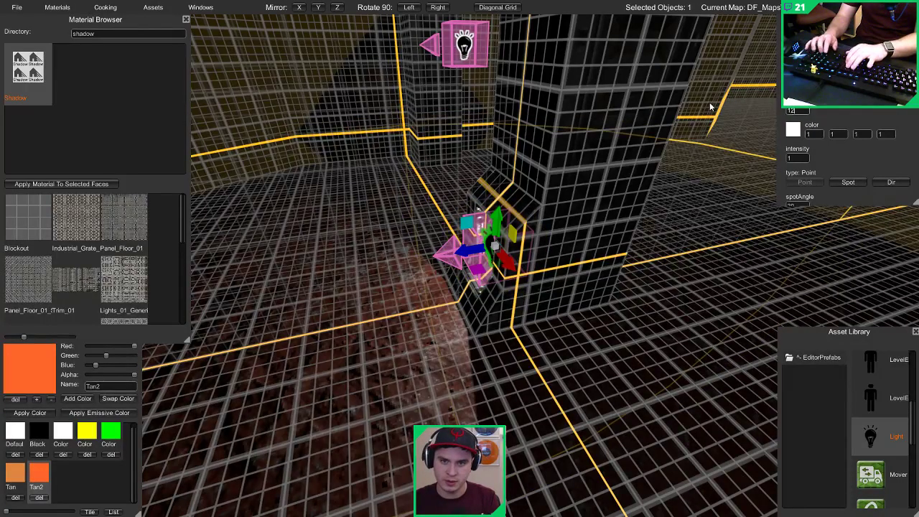
{"action": "left_click", "coordinate": [555, 134]}
{"action": "right_click_drag", "start_coordinate": [556, 133], "coordinate": [708, 95]}
{"action": "key", "text": "Tab"}
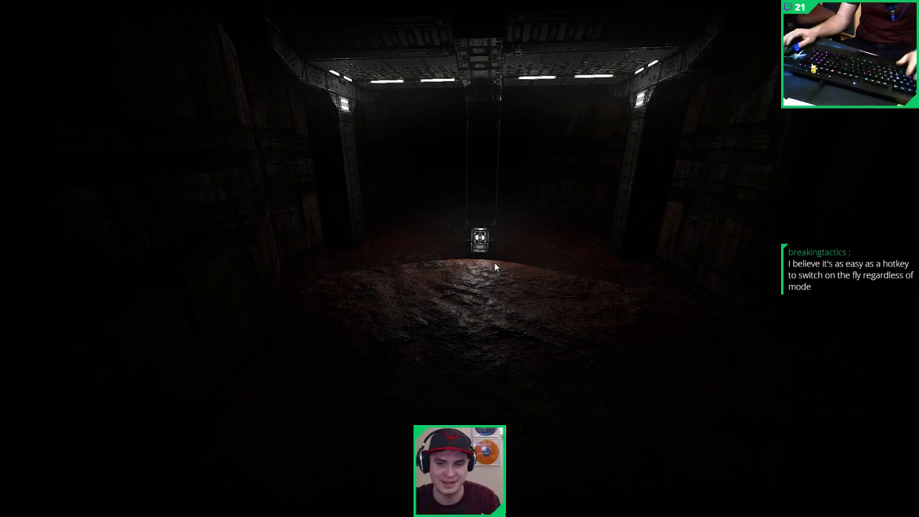
Step: Raise the light standing on the open chasm floor and set its range to 100
{"action": "key", "text": "w"}
{"action": "right_click_drag", "start_coordinate": [494, 262], "coordinate": [440, 264]}
{"action": "key", "text": "Tab"}
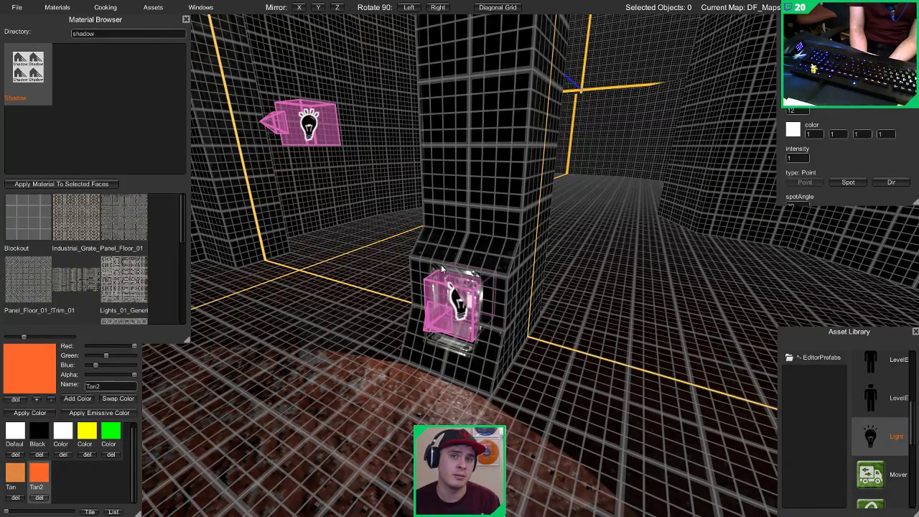
{"action": "right_click_drag", "start_coordinate": [361, 318], "coordinate": [124, 271]}
{"action": "key", "text": "Tab"}
{"action": "key", "text": "Tab"}
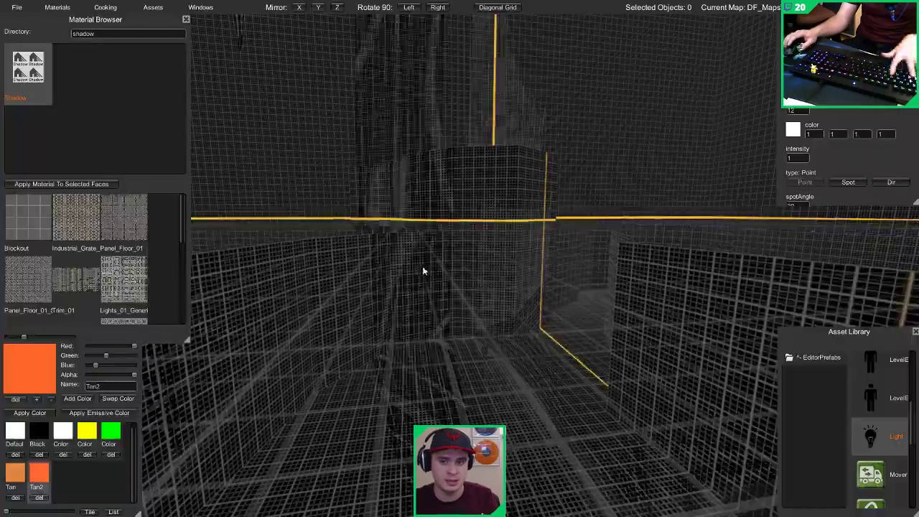
{"action": "right_click_drag", "start_coordinate": [423, 271], "coordinate": [125, 332]}
{"action": "left_click", "coordinate": [248, 364]}
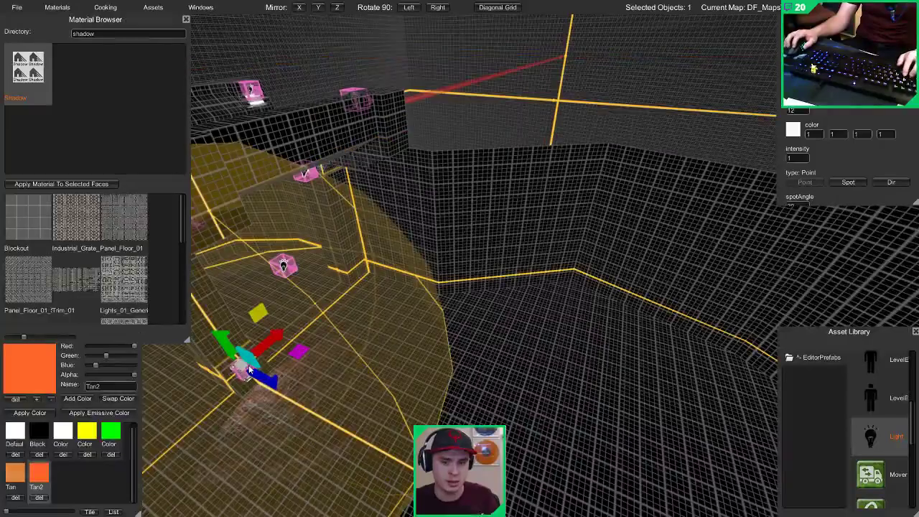
{"action": "key", "text": "f"}
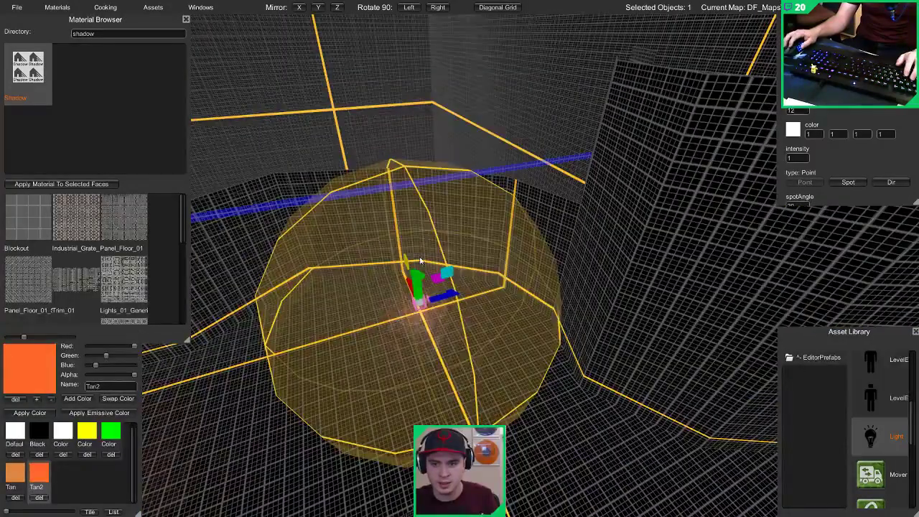
{"action": "left_click_drag", "start_coordinate": [420, 261], "coordinate": [417, 229]}
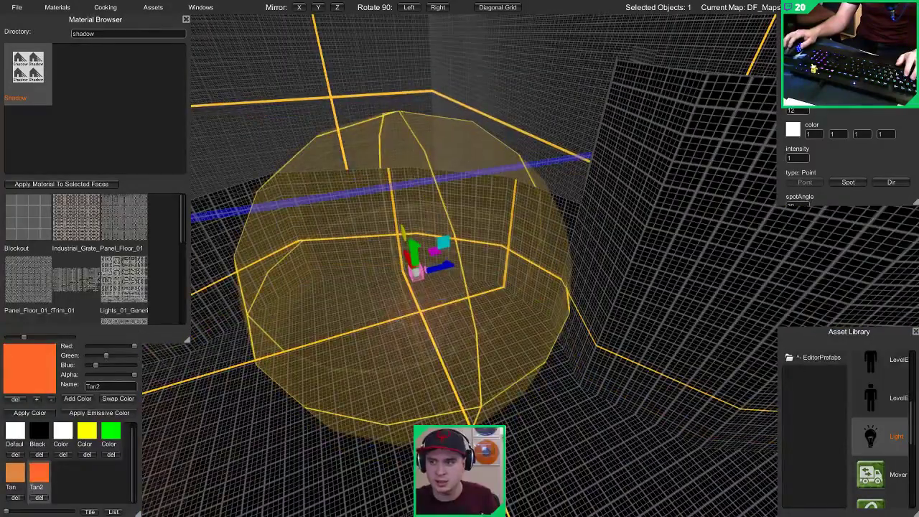
{"action": "type", "text": "100"}
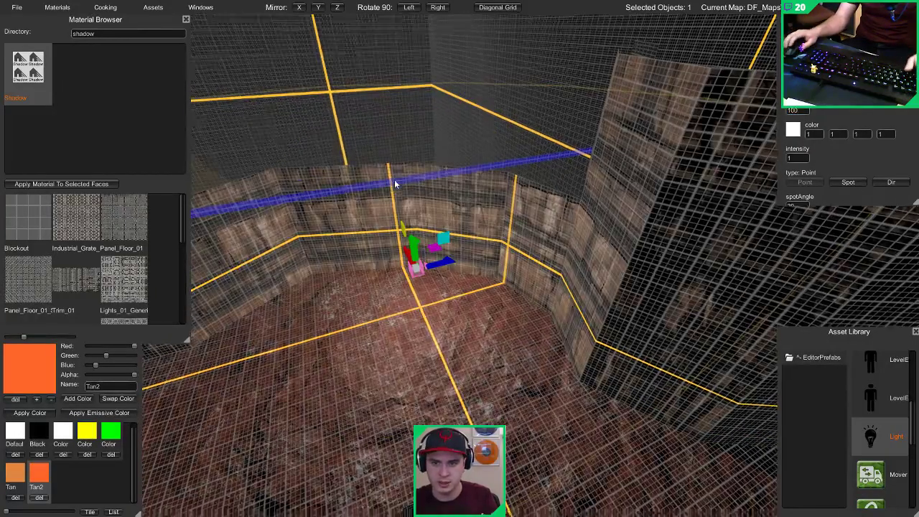
Step: Examine the chasm's rock walls and floor under the wide-range light, with and without the editor overlays
{"action": "right_click_drag", "start_coordinate": [394, 180], "coordinate": [409, 180]}
{"action": "left_click", "coordinate": [409, 180]}
{"action": "key", "text": "Tab"}
{"action": "key", "text": "w"}
{"action": "right_click_drag", "start_coordinate": [491, 185], "coordinate": [465, 94]}
{"action": "key", "text": "s"}
{"action": "right_click_drag", "start_coordinate": [591, 99], "coordinate": [644, 85]}
{"action": "key", "text": "w"}
{"action": "key", "text": "Tab"}
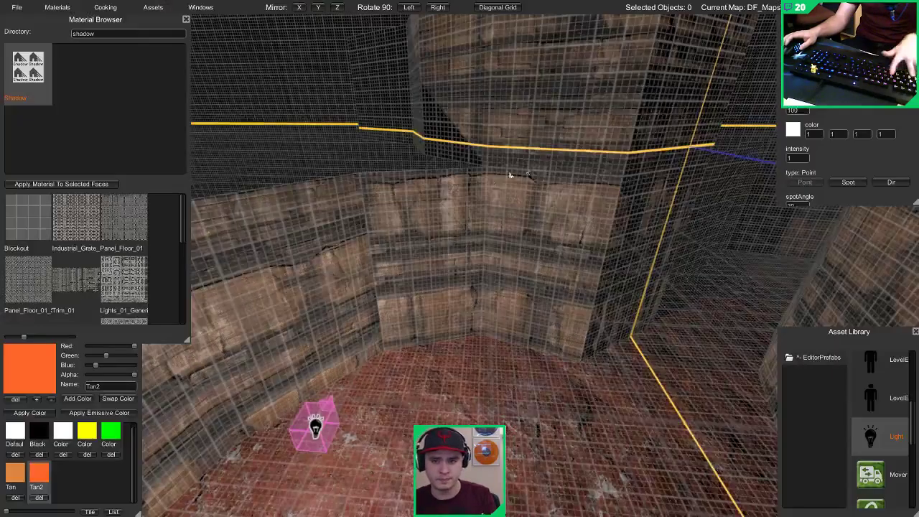
{"action": "left_click", "coordinate": [400, 222]}
{"action": "key", "text": "s"}
{"action": "mouse_move", "coordinate": [395, 221]}
{"action": "right_mouse_down"}
{"action": "mouse_move", "coordinate": [313, 204]}
{"action": "mouse_move", "coordinate": [198, 211]}
{"action": "mouse_move", "coordinate": [211, 206]}
{"action": "mouse_move", "coordinate": [184, 217]}
{"action": "mouse_move", "coordinate": [363, 156]}
{"action": "mouse_move", "coordinate": [591, 169]}
{"action": "mouse_move", "coordinate": [786, 158]}
{"action": "mouse_move", "coordinate": [246, 165]}
{"action": "mouse_move", "coordinate": [478, 145]}
{"action": "mouse_move", "coordinate": [355, 152]}
{"action": "right_mouse_up"}
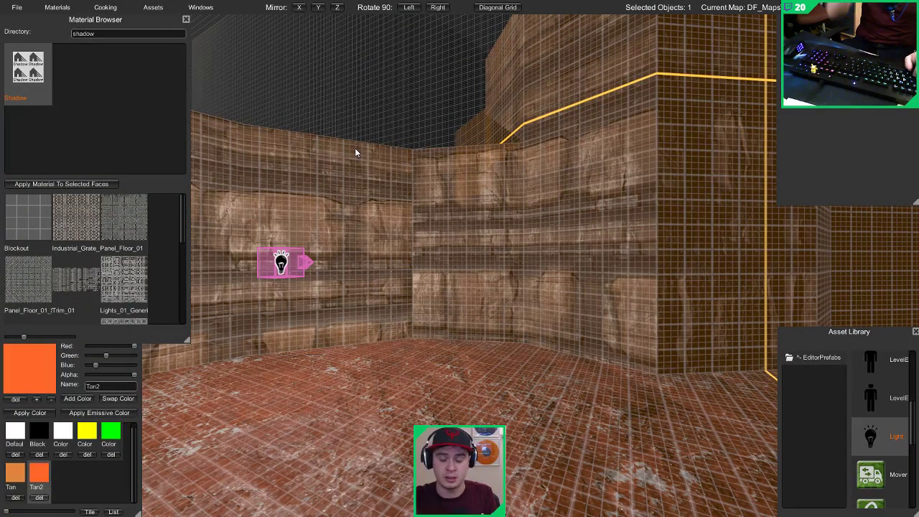
Step: Delete the wide-range light from the open chasm floor
{"action": "right_click_drag", "start_coordinate": [354, 152], "coordinate": [546, 237]}
{"action": "left_click", "coordinate": [615, 275]}
{"action": "key", "text": "Delete"}
Step: Place a copy of the console and its light, turned 180 degrees, on the central column's opposite side
{"action": "key", "text": "w"}
{"action": "left_click", "coordinate": [534, 240]}
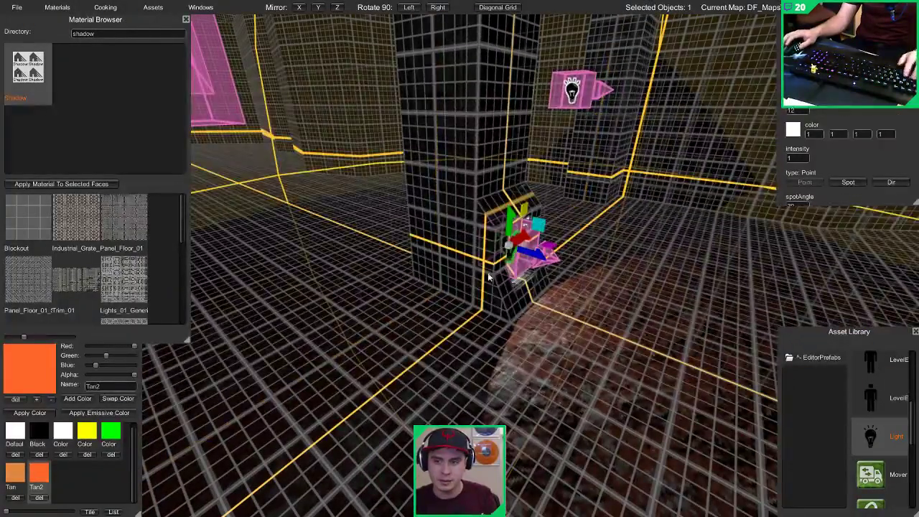
{"action": "left_click", "coordinate": [490, 302]}
{"action": "key", "text": "w"}
{"action": "mouse_move", "coordinate": [490, 302]}
{"action": "right_mouse_down"}
{"action": "mouse_move", "coordinate": [662, 273]}
{"action": "mouse_move", "coordinate": [747, 277]}
{"action": "mouse_move", "coordinate": [793, 338]}
{"action": "mouse_move", "coordinate": [859, 321]}
{"action": "mouse_move", "coordinate": [887, 355]}
{"action": "mouse_move", "coordinate": [820, 289]}
{"action": "mouse_move", "coordinate": [605, 343]}
{"action": "mouse_move", "coordinate": [431, 295]}
{"action": "mouse_move", "coordinate": [425, 313]}
{"action": "mouse_move", "coordinate": [349, 324]}
{"action": "mouse_move", "coordinate": [423, 255]}
{"action": "right_mouse_up"}
{"action": "left_click", "coordinate": [471, 175], "text": "shift"}
{"action": "right_click_drag", "start_coordinate": [291, 285], "coordinate": [154, 285]}
{"action": "left_click", "coordinate": [438, 8]}
{"action": "left_click", "coordinate": [438, 8]}
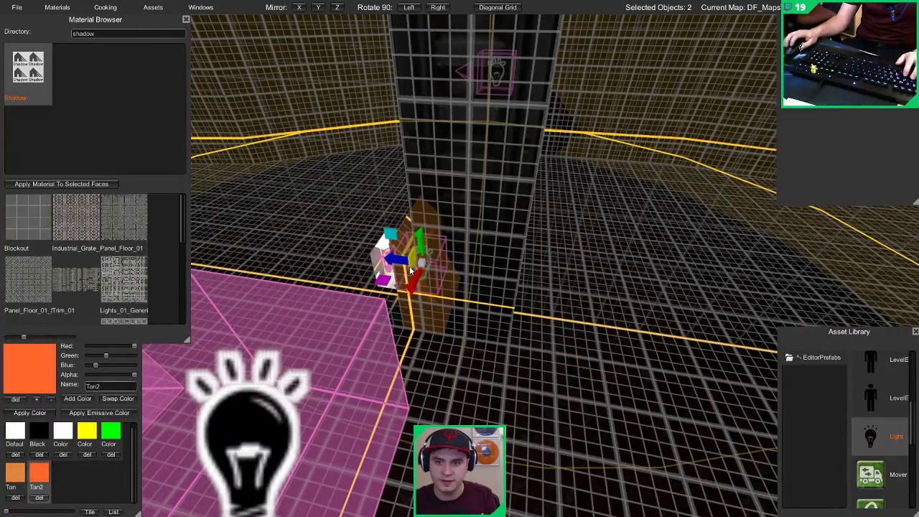
{"action": "left_click_drag", "start_coordinate": [409, 266], "coordinate": [513, 277]}
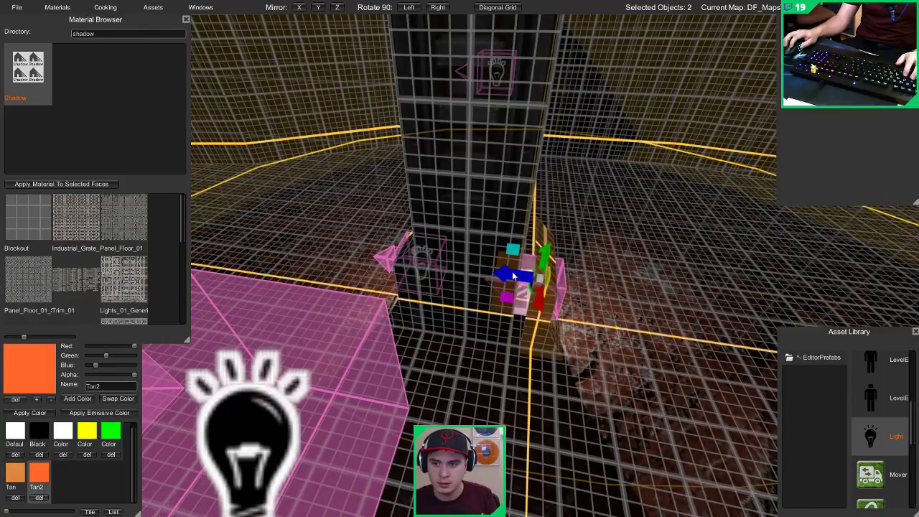
Step: Preview the chasm without editor overlays to examine the light from both consoles at the central column's base
{"action": "right_click_drag", "start_coordinate": [513, 277], "coordinate": [691, 176]}
{"action": "left_click", "coordinate": [257, 232]}
{"action": "key", "text": "g"}
{"action": "key", "text": "s"}
{"action": "key", "text": "w"}
{"action": "key", "text": "s"}
{"action": "key", "text": "w"}
{"action": "key", "text": "s"}
{"action": "key", "text": "w"}
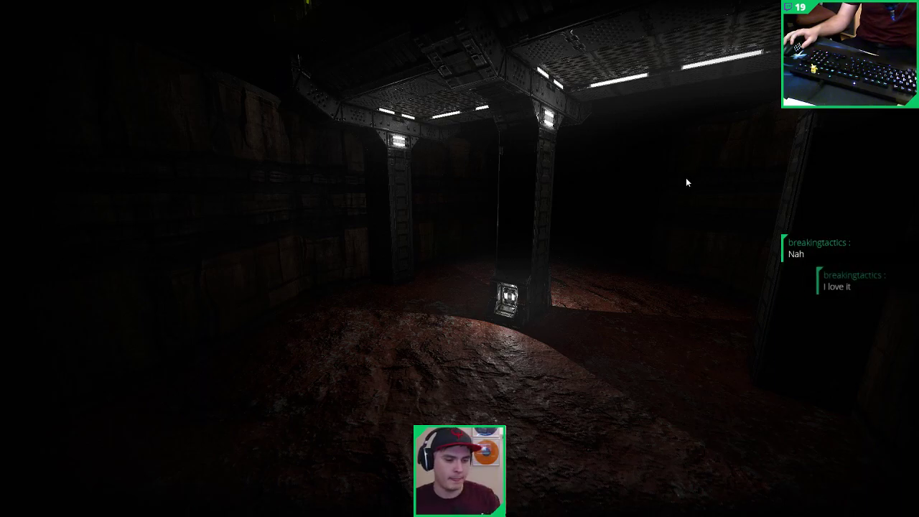
{"action": "right_click_drag", "start_coordinate": [610, 258], "coordinate": [558, 272]}
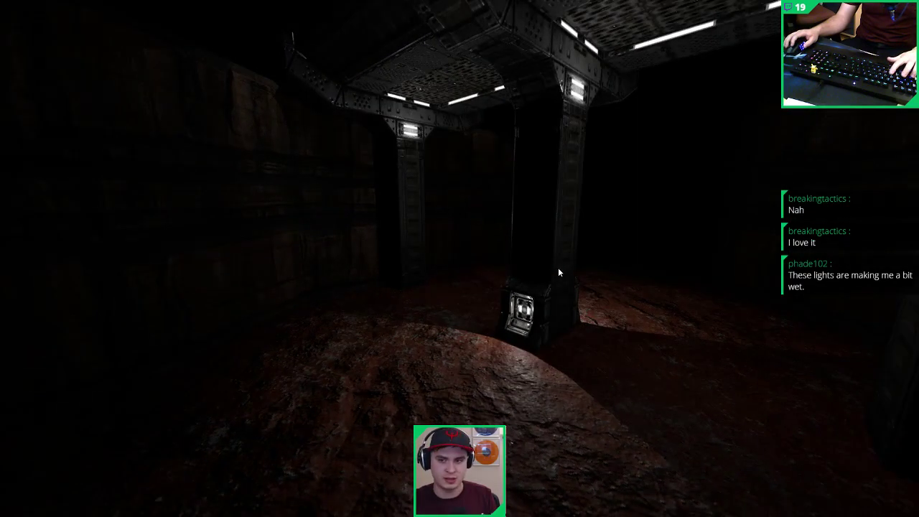
{"action": "key", "text": "Tab"}
{"action": "key", "text": "Tab"}
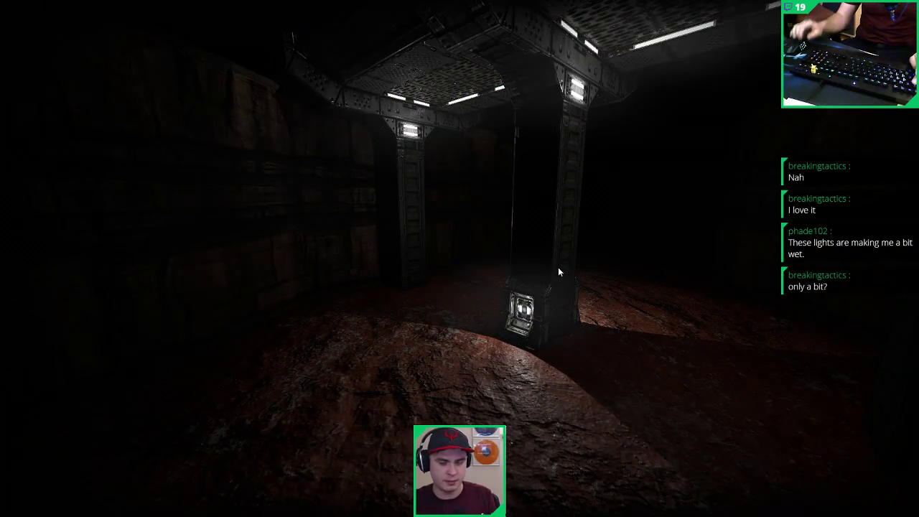
Step: Examine the bridge's underside and its supports from farther back, head-on and at an angle
{"action": "key", "text": "super"}
{"action": "key", "text": "super"}
{"action": "scroll", "coordinate": [459, 258], "scroll_direction": "down", "scroll_amount": 4}
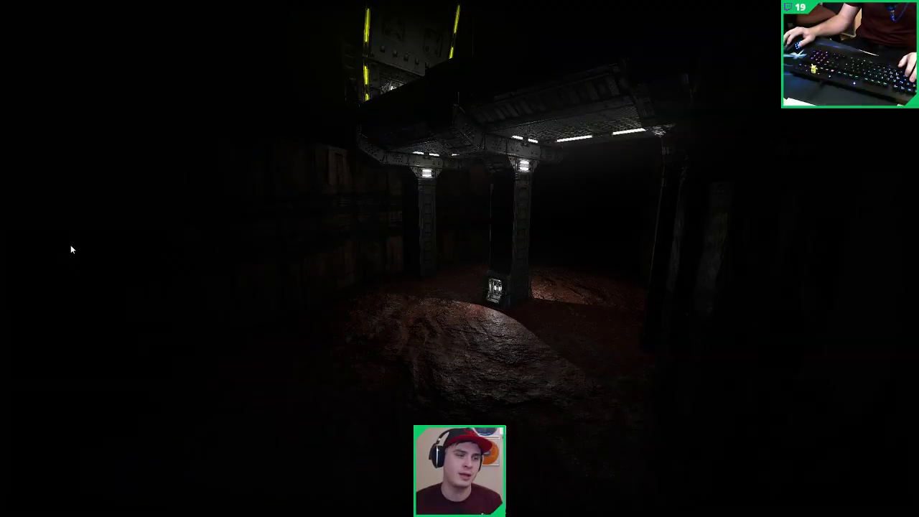
{"action": "scroll", "coordinate": [407, 207], "scroll_direction": "up", "scroll_amount": 4}
{"action": "left_click_drag", "start_coordinate": [407, 207], "coordinate": [502, 213], "text": "alt"}
{"action": "scroll", "coordinate": [502, 213], "scroll_direction": "down", "scroll_amount": 1}
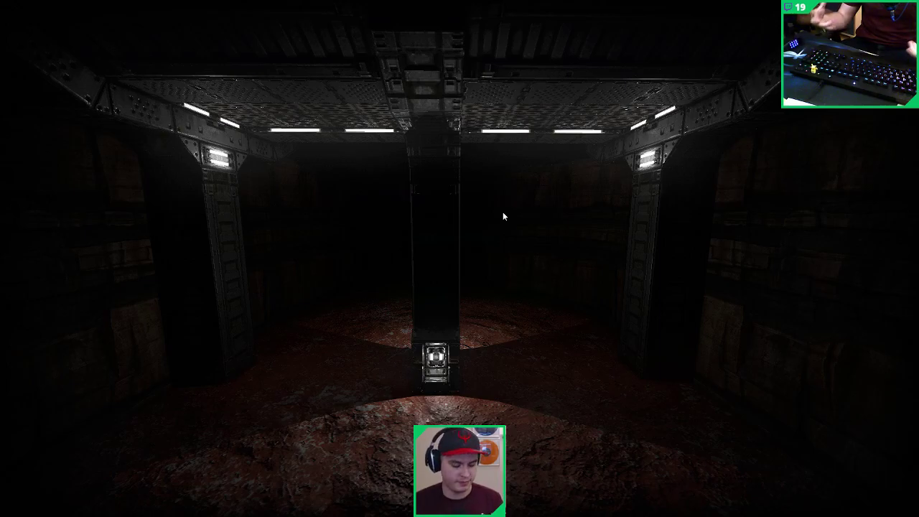
{"action": "right_click_drag", "start_coordinate": [502, 213], "coordinate": [478, 226]}
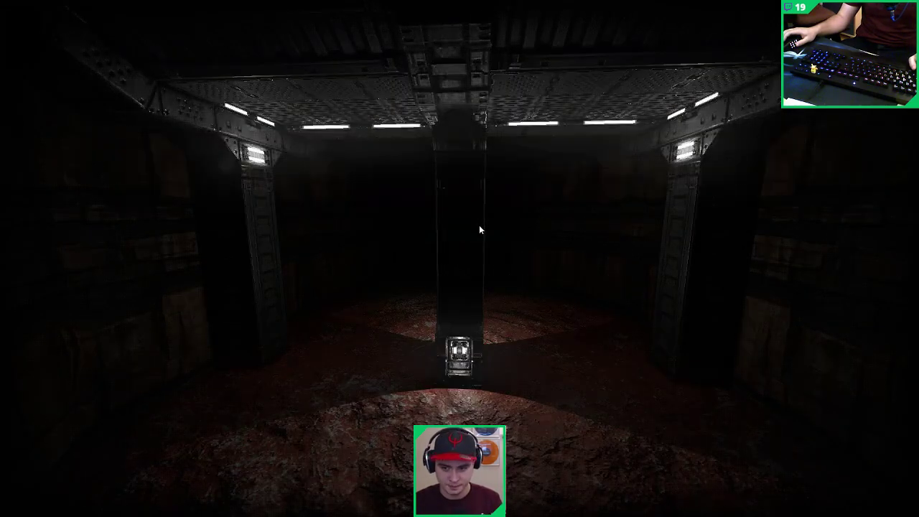
{"action": "key", "text": "w"}
{"action": "right_click_drag", "start_coordinate": [479, 226], "coordinate": [428, 217]}
{"action": "key", "text": "w"}
{"action": "key", "text": "s"}
{"action": "key", "text": "w"}
{"action": "key", "text": "s"}
{"action": "key", "text": "w"}
{"action": "key", "text": "s"}
{"action": "key", "text": "w"}
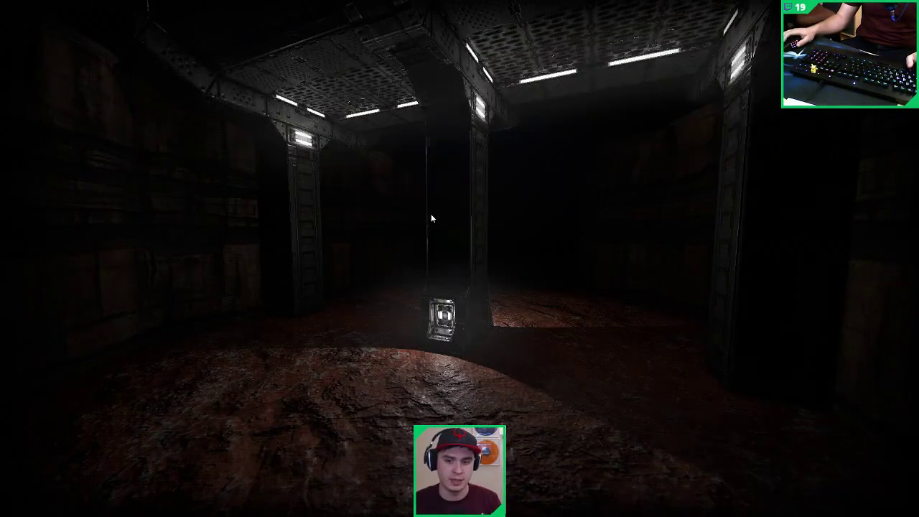
Step: Inspect the central column from both sides and compare the chasm in normal and pixelated rendering
{"action": "key", "text": "Tab"}
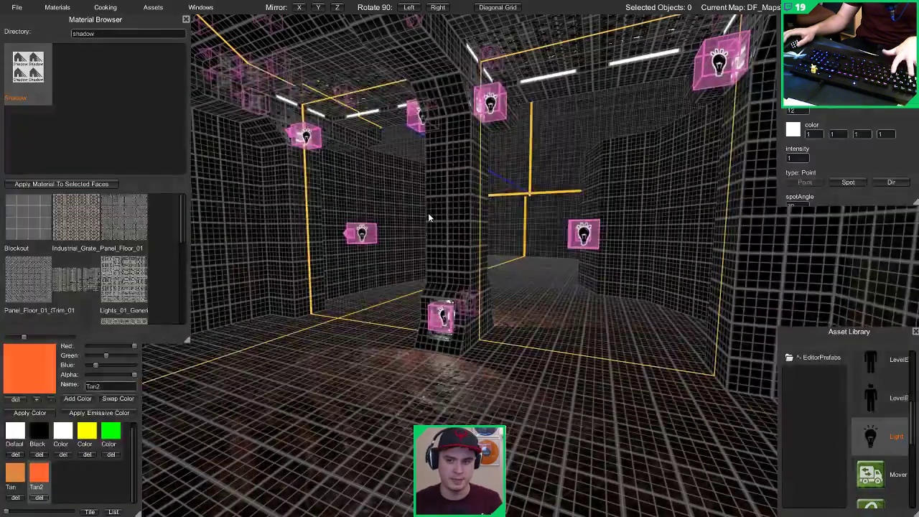
{"action": "key", "text": "Tab"}
{"action": "right_click_drag", "start_coordinate": [428, 213], "coordinate": [567, 226]}
{"action": "key", "text": "s"}
{"action": "key", "text": "s"}
{"action": "key", "text": "w"}
{"action": "key", "text": "d"}
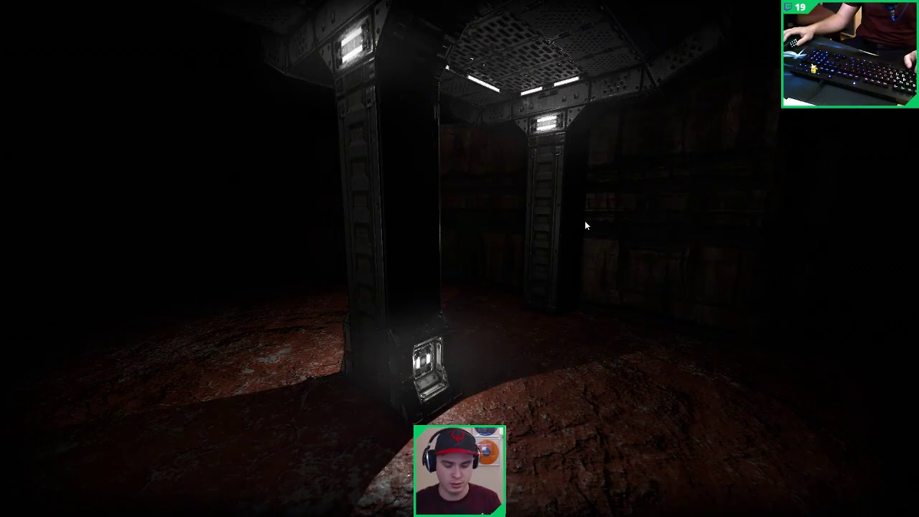
{"action": "left_click_drag", "start_coordinate": [513, 225], "coordinate": [350, 250]}
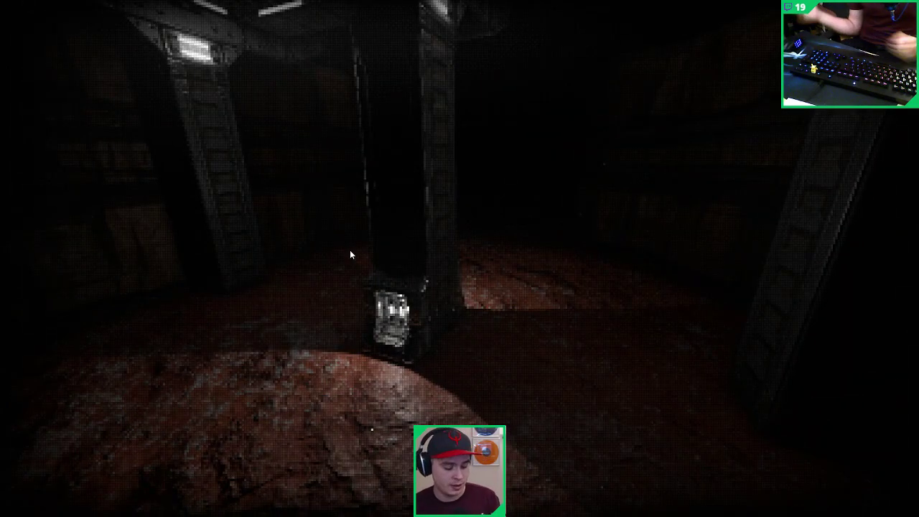
{"action": "key", "text": "Tab"}
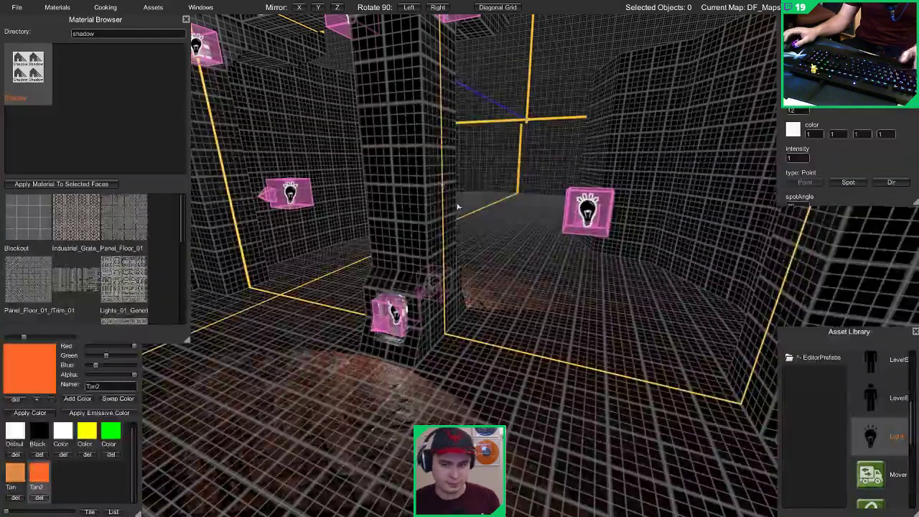
{"action": "right_click_drag", "start_coordinate": [457, 207], "coordinate": [436, 208]}
{"action": "key", "text": "g"}
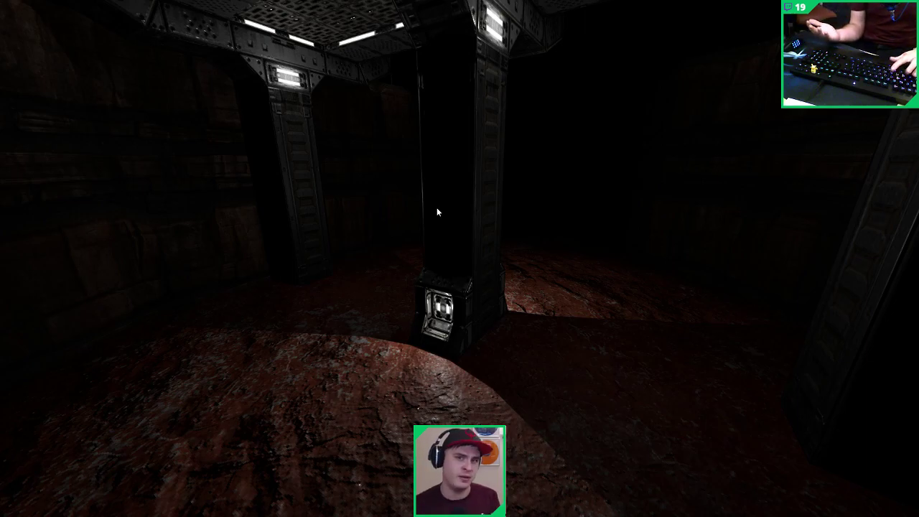
{"action": "key", "text": "1"}
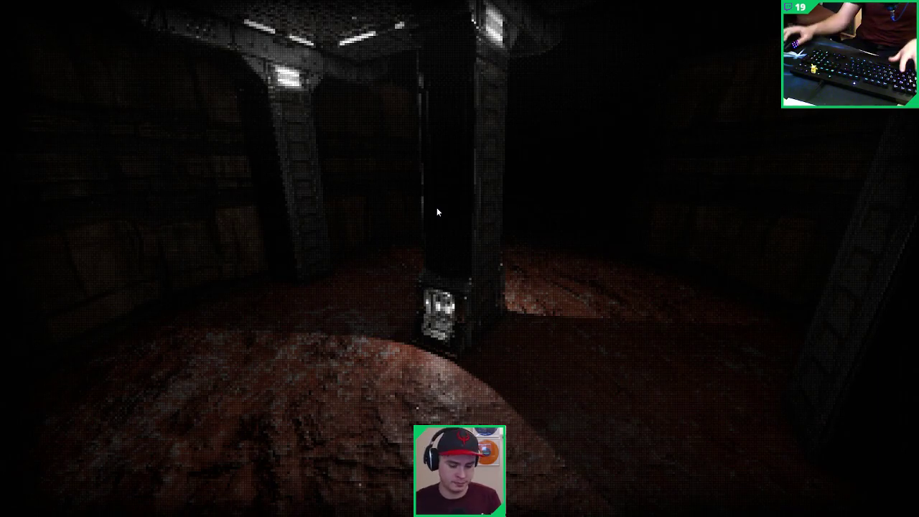
Step: Set the intensity of both console lights at the central column's base to 0.75
{"action": "key", "text": "Tab"}
{"action": "key", "text": "s"}
{"action": "right_click_drag", "start_coordinate": [436, 208], "coordinate": [231, 255]}
{"action": "key", "text": "w"}
{"action": "left_click", "coordinate": [429, 270]}
{"action": "key", "text": "d"}
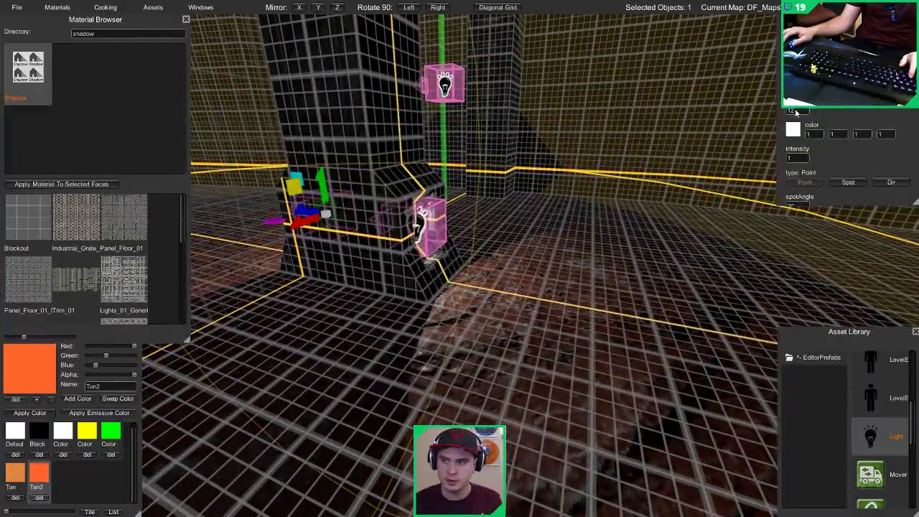
{"action": "left_click", "coordinate": [800, 158]}
{"action": "type", "text": "0.75"}
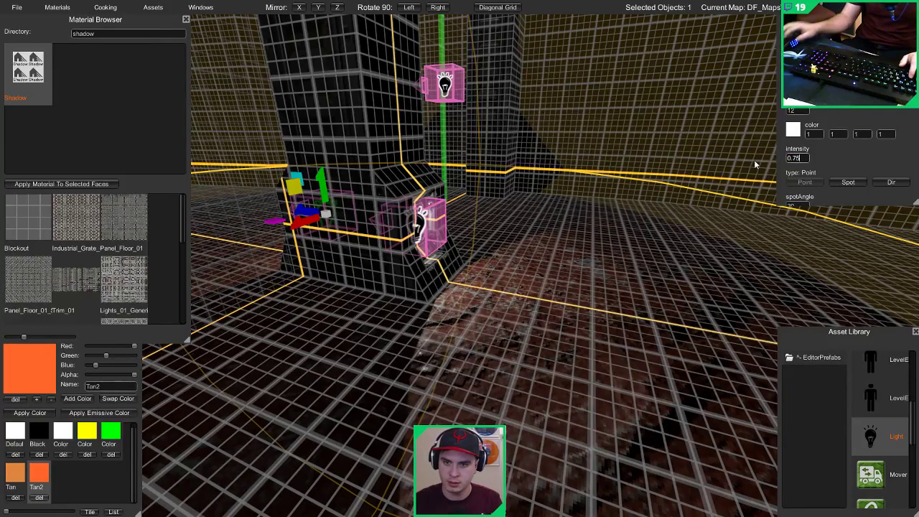
{"action": "left_click", "coordinate": [420, 226]}
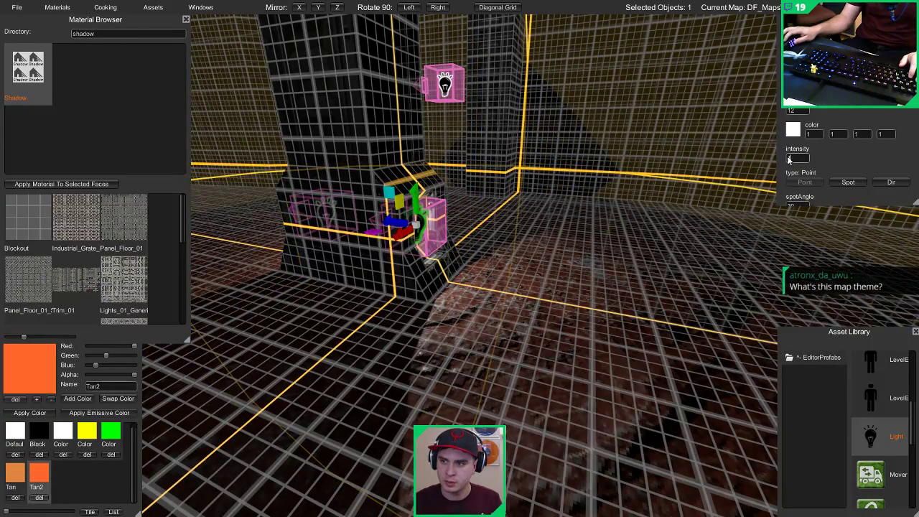
{"action": "left_click_drag", "start_coordinate": [788, 158], "coordinate": [711, 144]}
{"action": "type", "text": "0.75"}
Step: Preview the bridge and chasm from above in pixelated rendering, without the editor overlays
{"action": "right_click_drag", "start_coordinate": [370, 222], "coordinate": [354, 192]}
{"action": "key", "text": "s"}
{"action": "key", "text": "Escape"}
{"action": "key", "text": "Tab"}
{"action": "key", "text": "s"}
{"action": "key", "text": "s"}
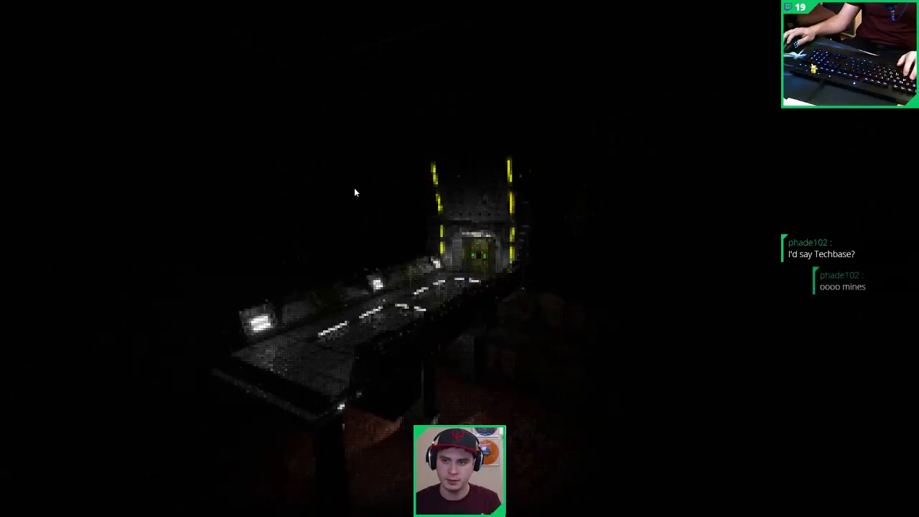
{"action": "key", "text": "Tab"}
{"action": "key", "text": "Tab"}
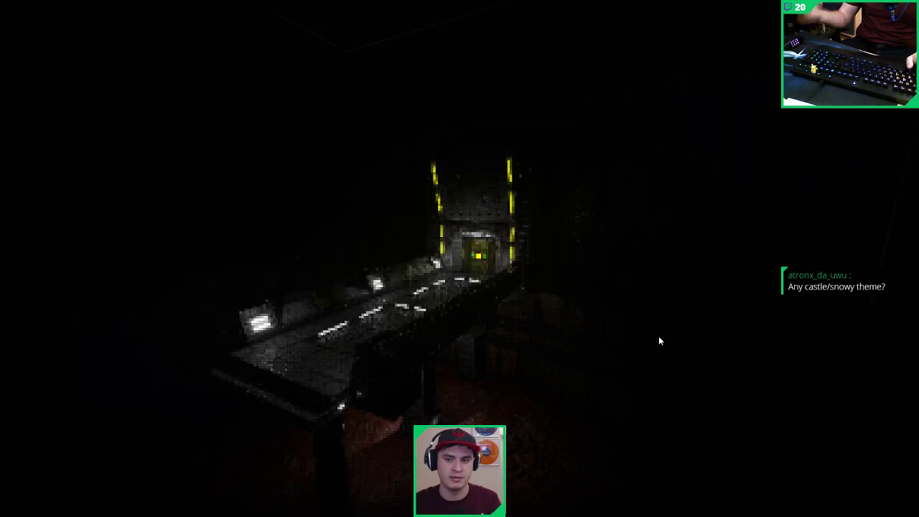
{"action": "middle_click_drag", "start_coordinate": [634, 347], "coordinate": [352, 400]}
{"action": "scroll", "coordinate": [701, 342], "scroll_direction": "down", "scroll_amount": 3}
{"action": "scroll", "coordinate": [701, 348], "scroll_direction": "up", "scroll_amount": 3}
{"action": "scroll", "coordinate": [700, 348], "scroll_direction": "up", "scroll_amount": 5}
{"action": "scroll", "coordinate": [703, 342], "scroll_direction": "down", "scroll_amount": 5}
{"action": "key", "text": "g"}
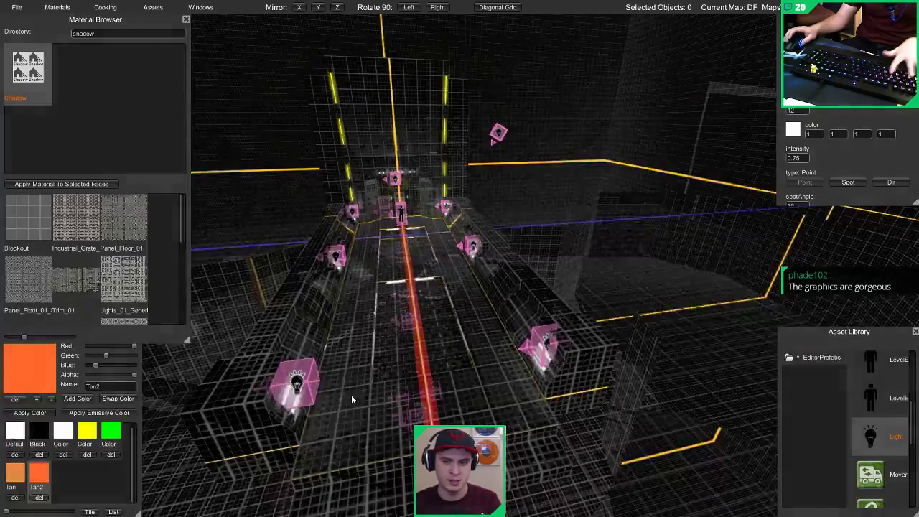
Step: Survey the bridge deck and the surrounding chasm walls from above with the editor grid shown
{"action": "key", "text": "a"}
{"action": "key", "text": "w"}
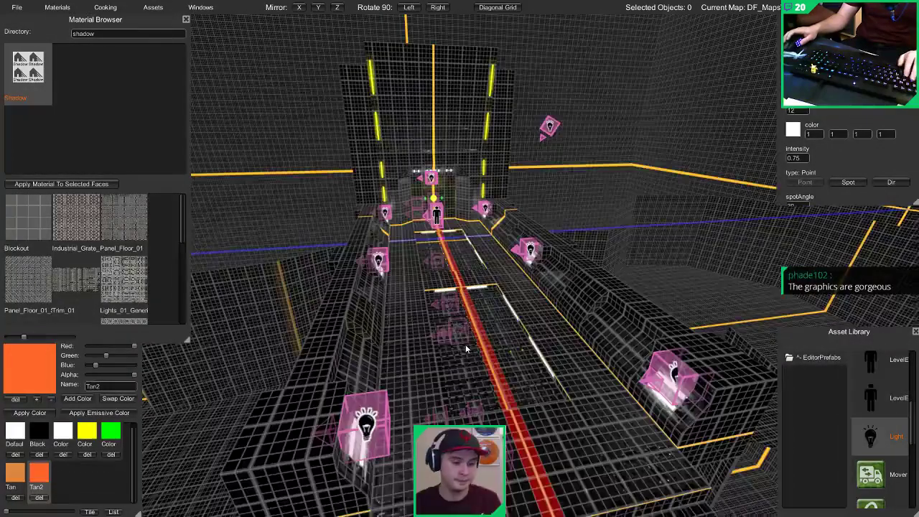
{"action": "key", "text": "w"}
{"action": "key", "text": "d"}
{"action": "middle_click_drag", "start_coordinate": [466, 346], "coordinate": [471, 322]}
{"action": "key", "text": "s"}
{"action": "key", "text": "a"}
{"action": "key", "text": "a"}
{"action": "key", "text": "s"}
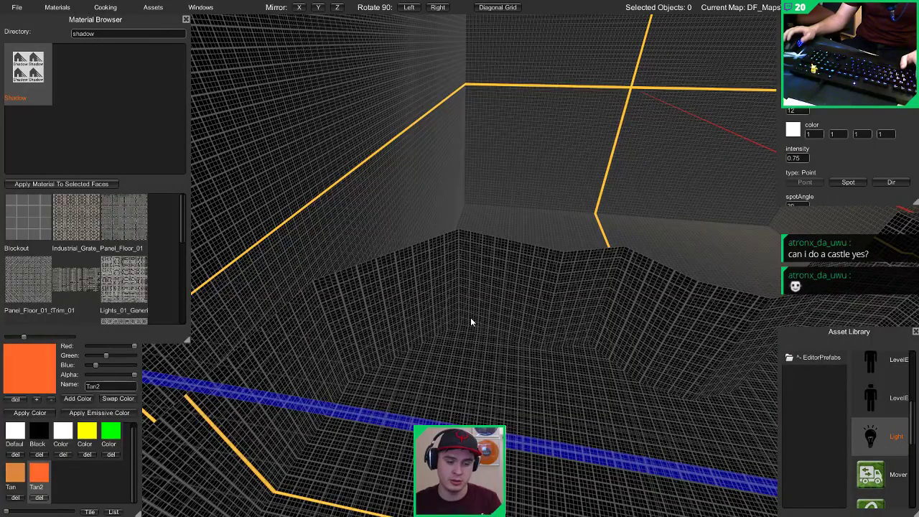
{"action": "middle_click_drag", "start_coordinate": [470, 322], "coordinate": [460, 305]}
{"action": "key", "text": "d"}
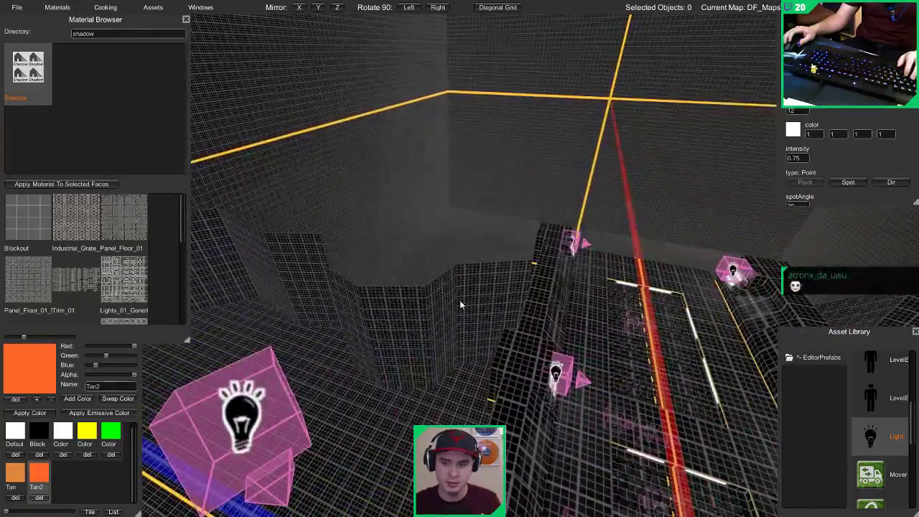
{"action": "key", "text": "a"}
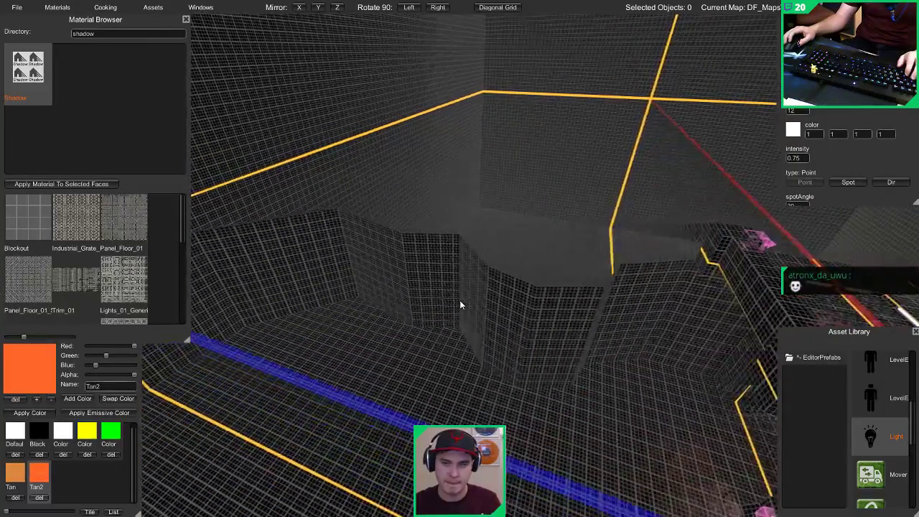
{"action": "key", "text": "d"}
{"action": "key", "text": "a"}
{"action": "key", "text": "d"}
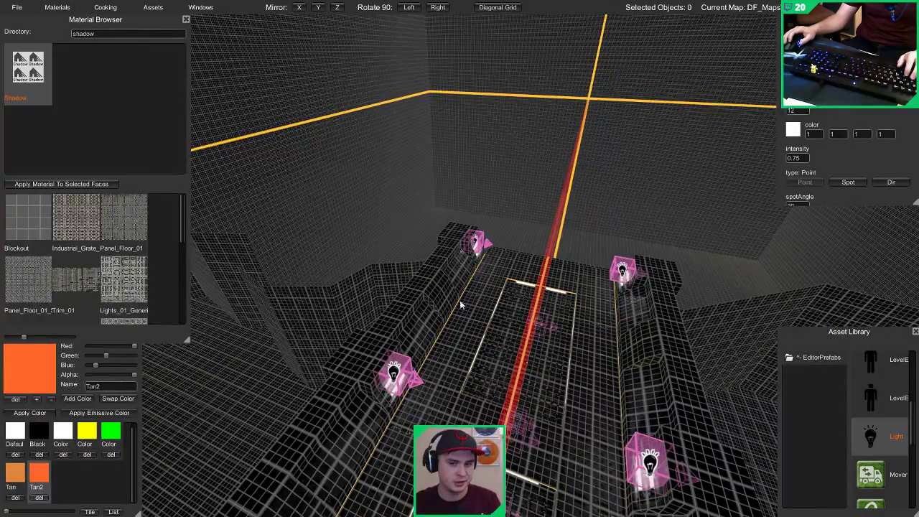
Step: Examine the chasm walls and floor beside the bridge from several angles
{"action": "key", "text": "w"}
{"action": "key", "text": "w"}
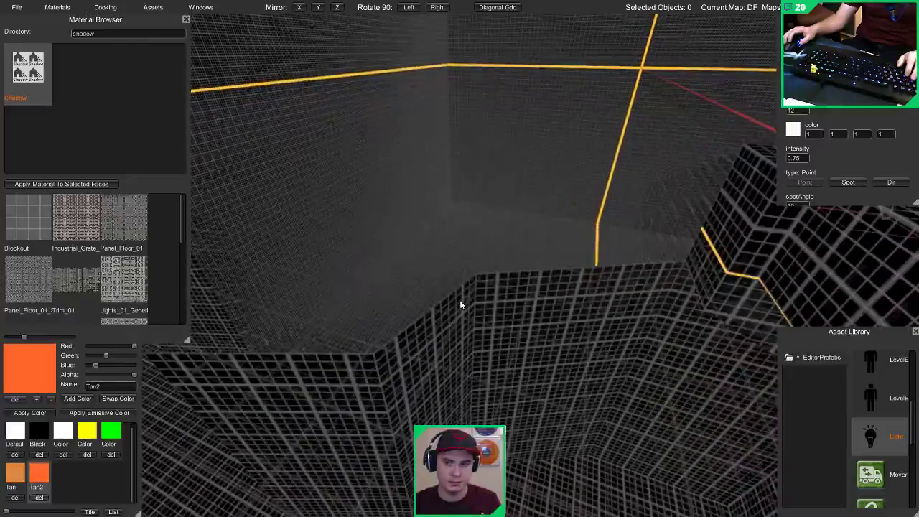
{"action": "key", "text": "d"}
{"action": "key", "text": "a"}
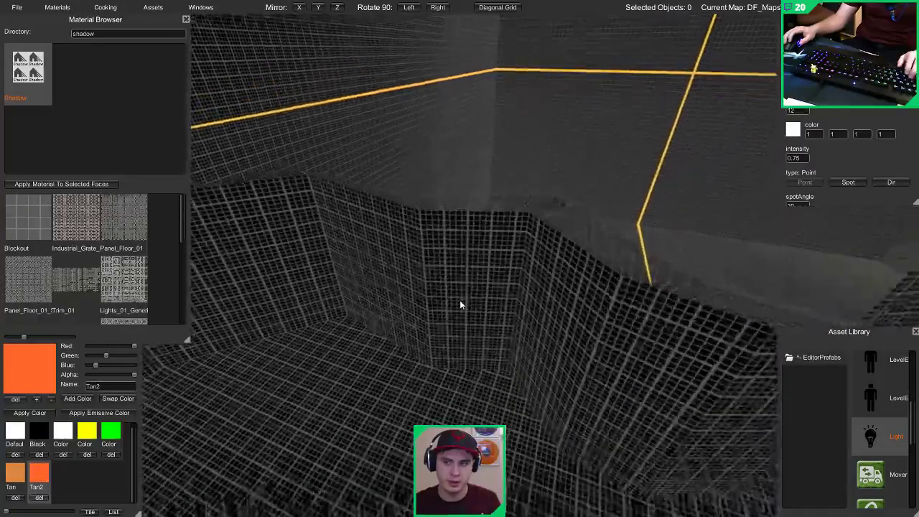
{"action": "key", "text": "s"}
{"action": "left_click", "coordinate": [16, 7]}
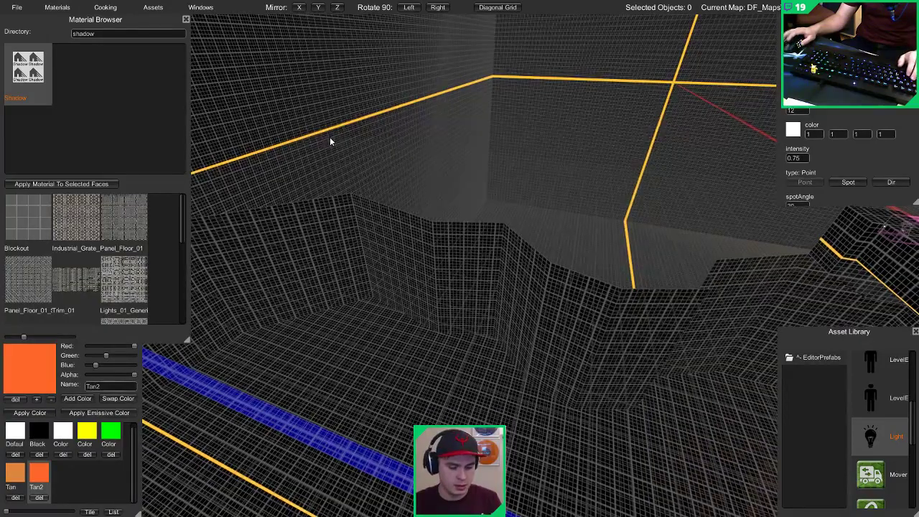
{"action": "right_click_drag", "start_coordinate": [330, 141], "coordinate": [410, 290]}
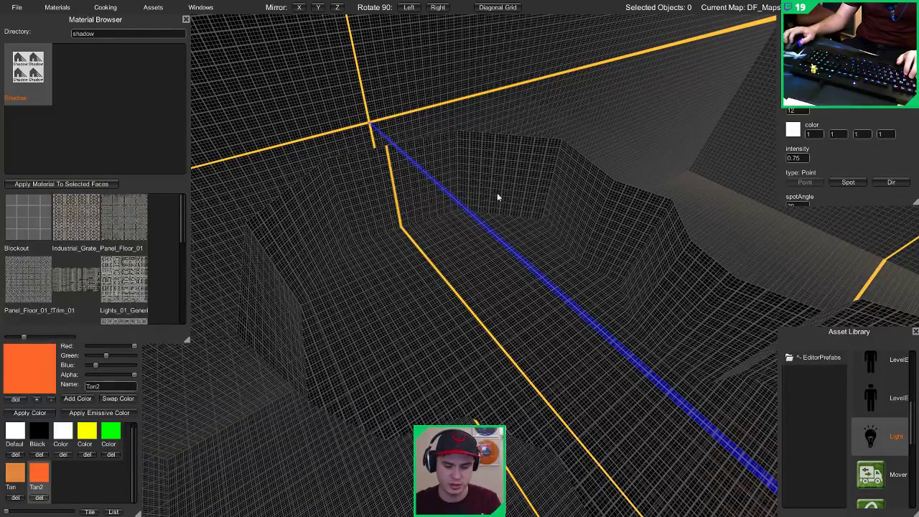
{"action": "right_click_drag", "start_coordinate": [427, 297], "coordinate": [471, 282]}
Step: Extrude the adjoining top edges of the chasm wall inward to form a ledge
{"action": "left_click", "coordinate": [471, 282]}
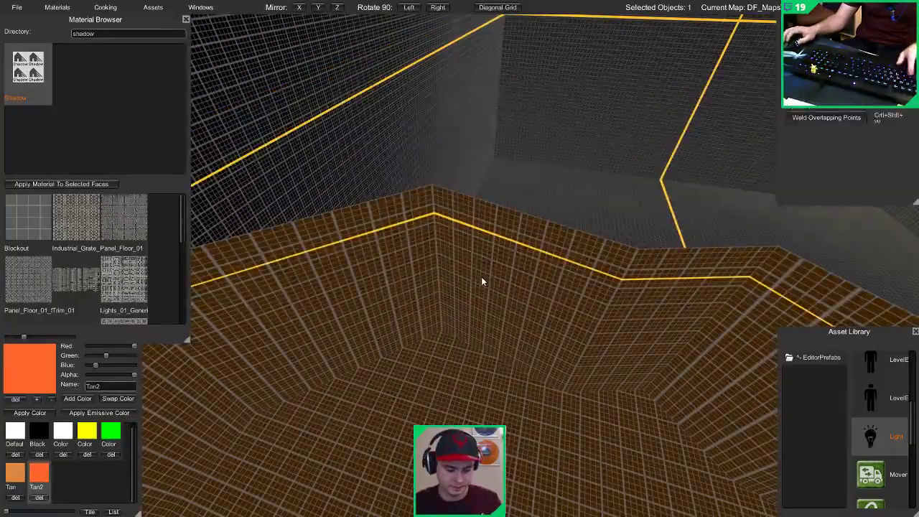
{"action": "left_click", "coordinate": [519, 209]}
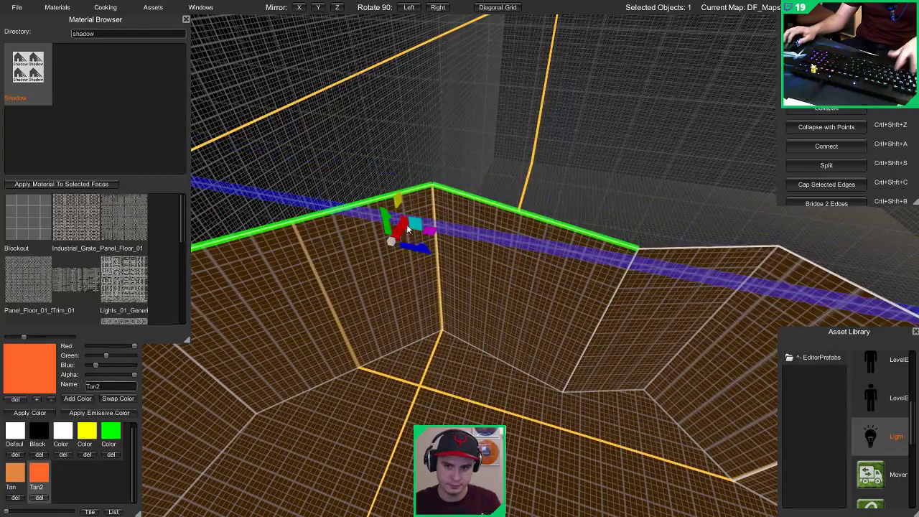
{"action": "right_click_drag", "start_coordinate": [408, 229], "coordinate": [360, 246]}
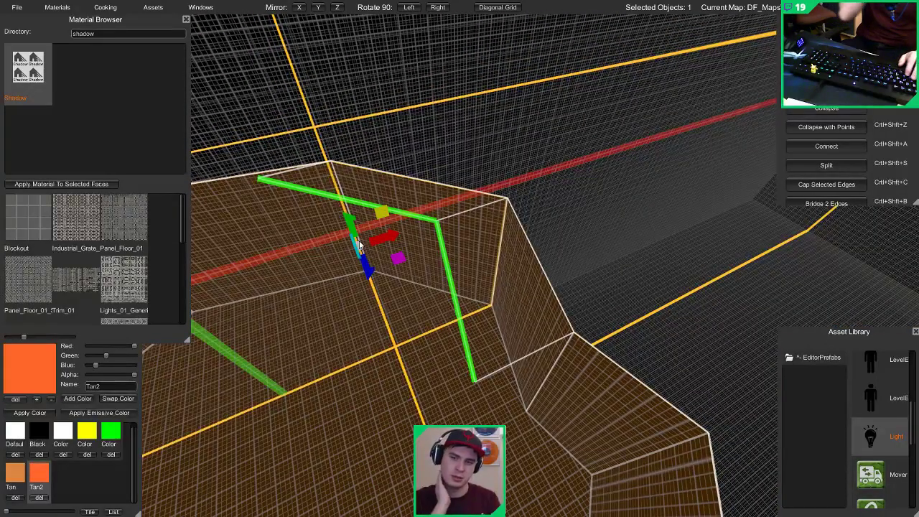
Step: Select the new ledge's faces from below and make them a separate, upward-facing piece
{"action": "key", "text": "3"}
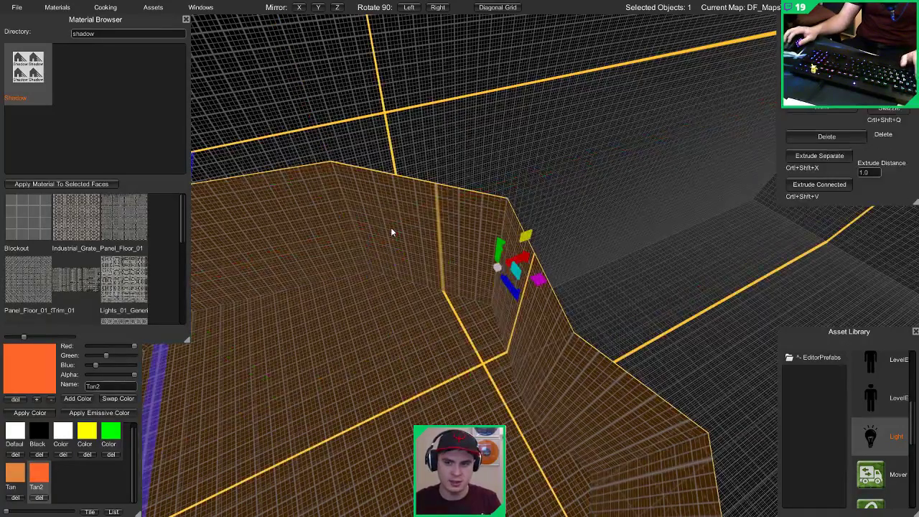
{"action": "mouse_move", "coordinate": [390, 230]}
{"action": "right_mouse_down"}
{"action": "mouse_move", "coordinate": [406, 226]}
{"action": "mouse_move", "coordinate": [395, 268]}
{"action": "mouse_move", "coordinate": [506, 35]}
{"action": "mouse_move", "coordinate": [495, 54]}
{"action": "right_mouse_up"}
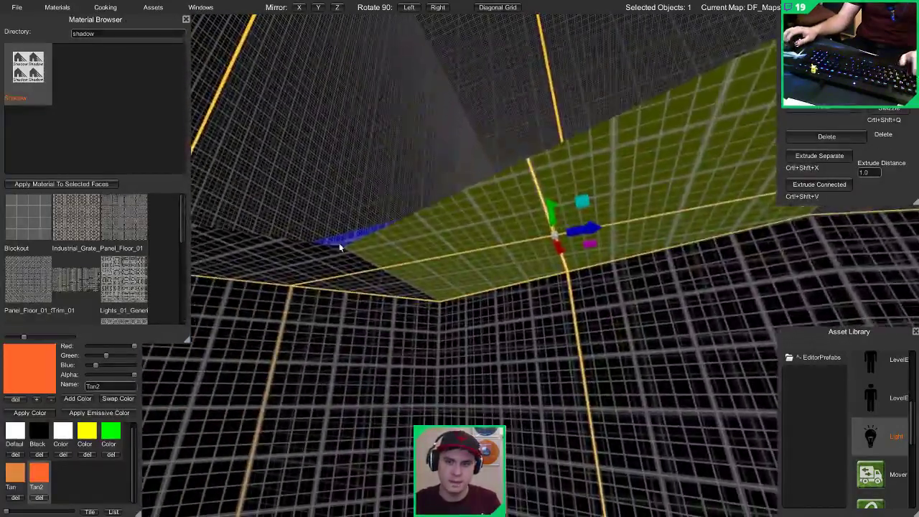
{"action": "key", "text": "1"}
{"action": "left_click", "coordinate": [331, 254]}
{"action": "key", "text": "ctrl+z"}
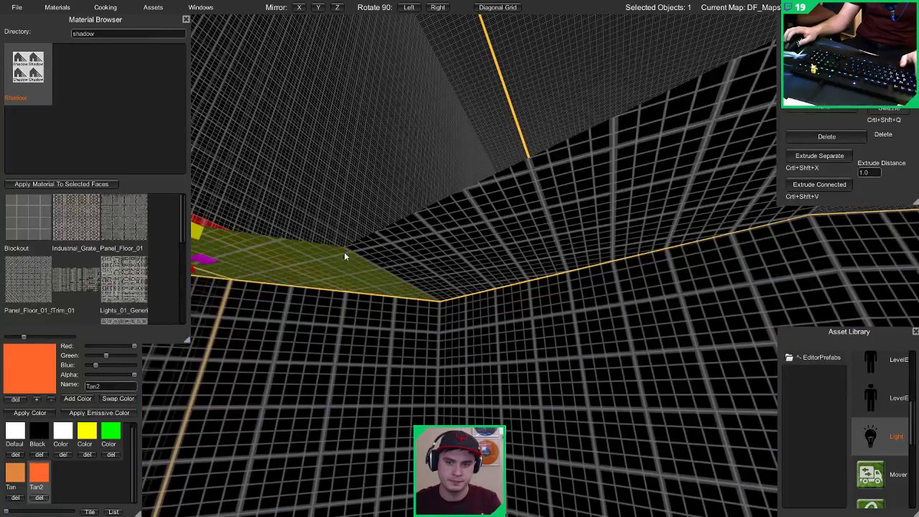
{"action": "key", "text": "1"}
{"action": "left_click", "coordinate": [419, 242], "text": "shift"}
{"action": "right_click_drag", "start_coordinate": [595, 169], "coordinate": [351, 228]}
Step: Cook the map and briefly preview it in play mode
{"action": "left_click", "coordinate": [116, 8]}
{"action": "left_click", "coordinate": [129, 38]}
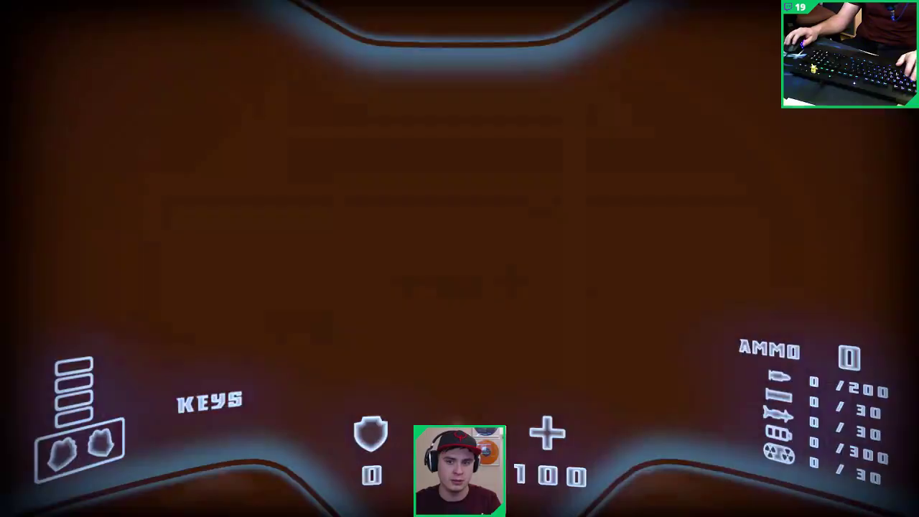
{"action": "key", "text": "Escape"}
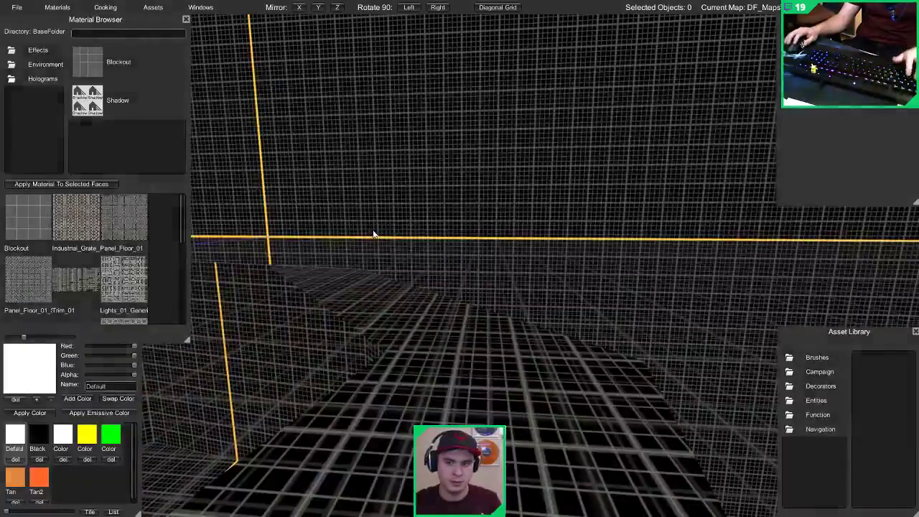
Step: Add a point light above the rock ledge on the chasm rim
{"action": "mouse_move", "coordinate": [373, 234]}
{"action": "right_mouse_down"}
{"action": "mouse_move", "coordinate": [402, 365]}
{"action": "mouse_move", "coordinate": [539, 218]}
{"action": "right_mouse_up"}
{"action": "left_click", "coordinate": [538, 218]}
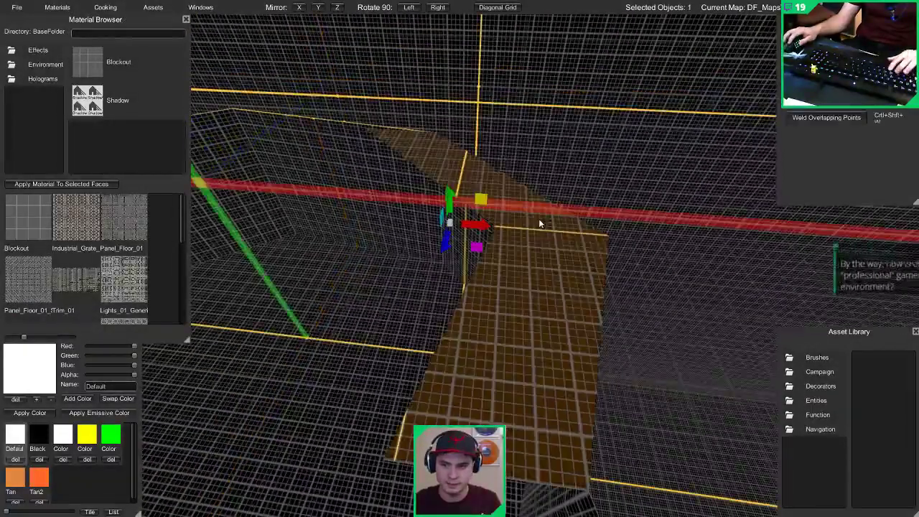
{"action": "left_click", "coordinate": [847, 414]}
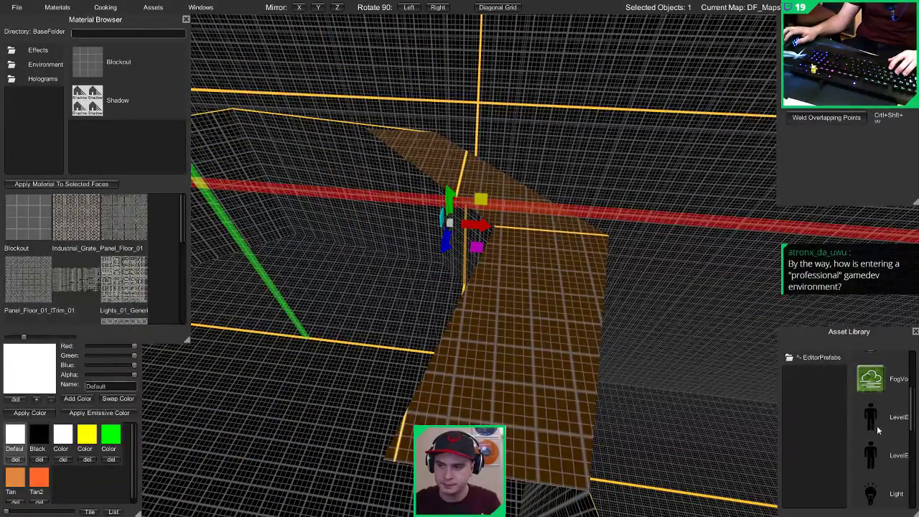
{"action": "left_click", "coordinate": [516, 228]}
{"action": "left_click_drag", "start_coordinate": [515, 208], "coordinate": [512, 111]}
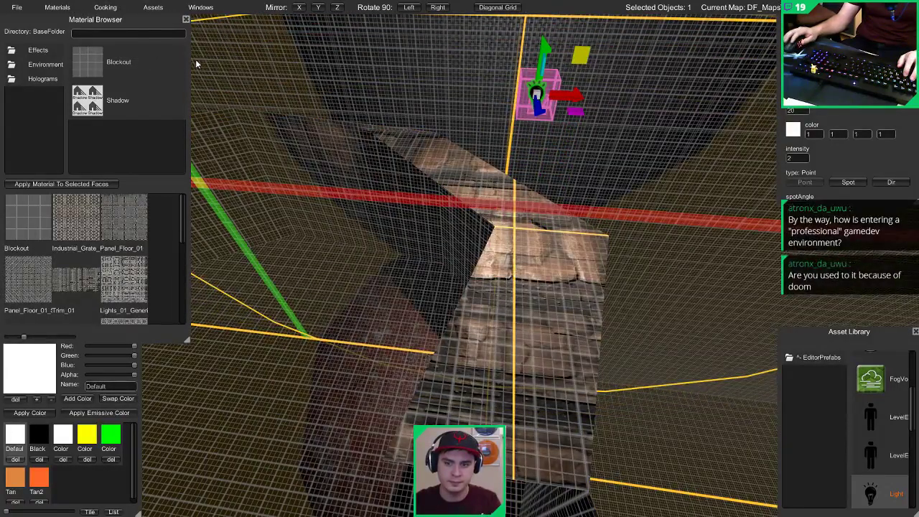
Step: Play-test the lit rock ledge and the chasm floor around the bridge and its central column
{"action": "key", "text": "p"}
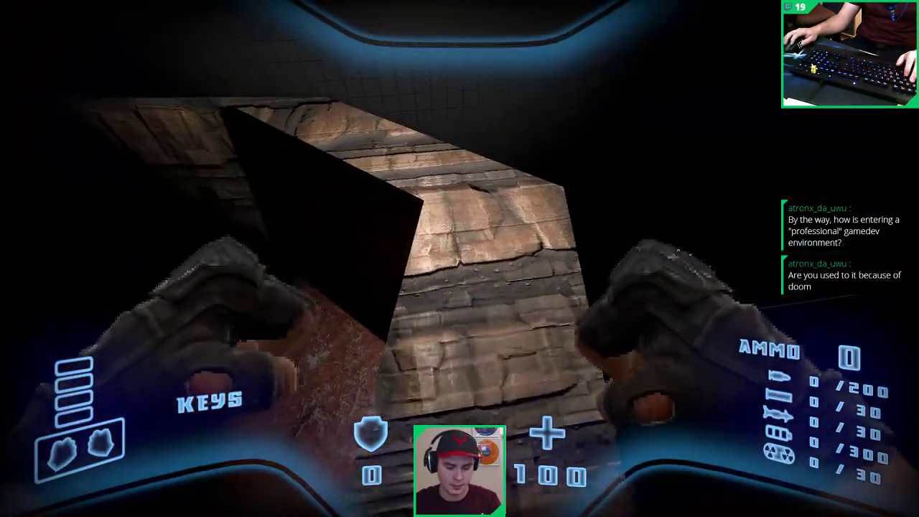
{"action": "key", "text": "s"}
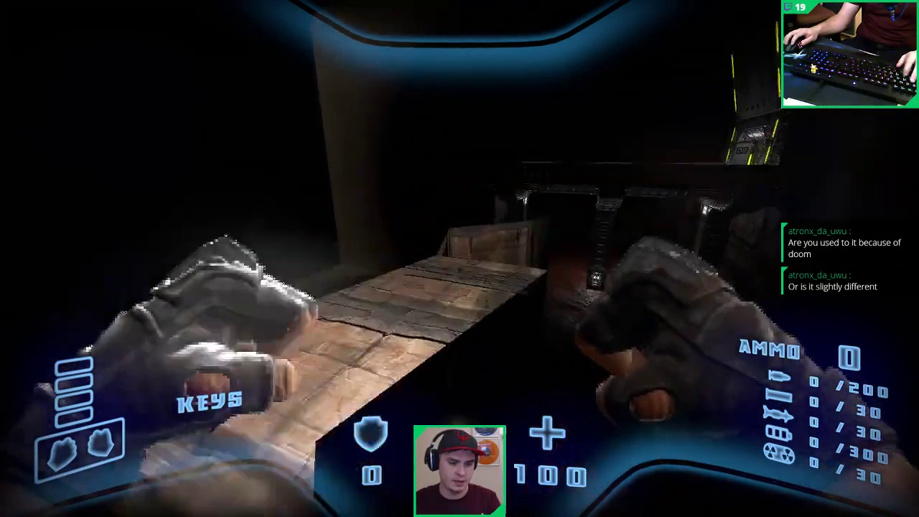
{"action": "key", "text": "w"}
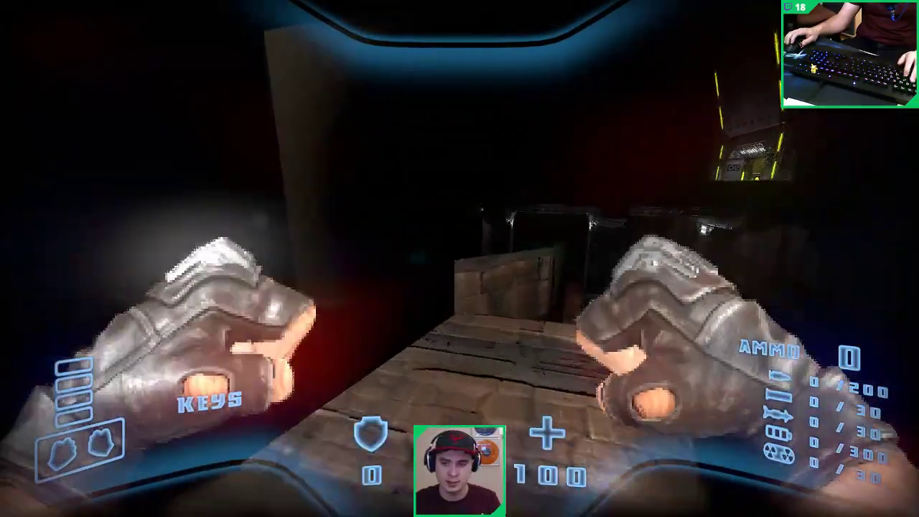
{"action": "key", "text": "w"}
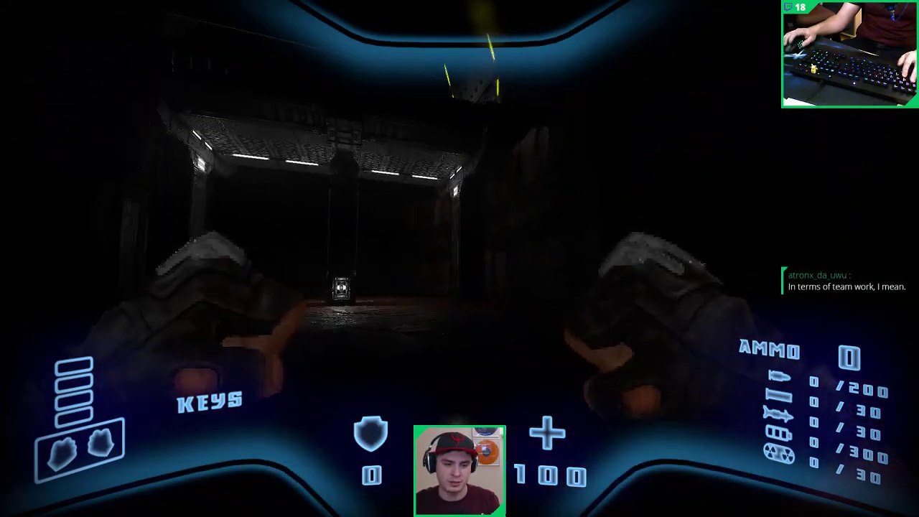
{"action": "key", "text": "w"}
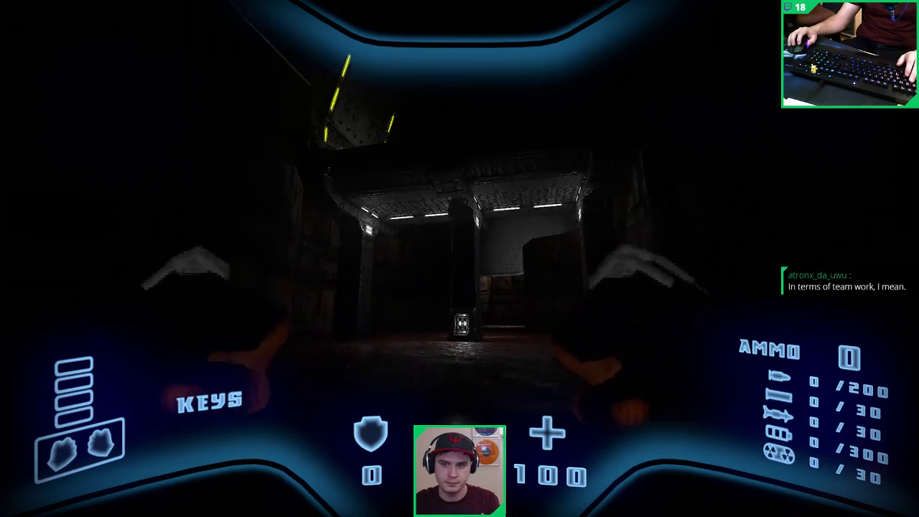
{"action": "key", "text": "w"}
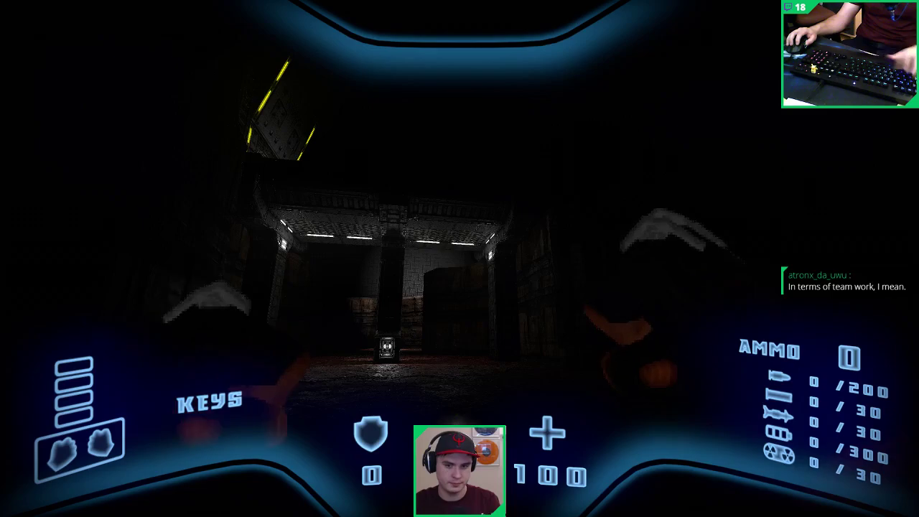
{"action": "key", "text": "w"}
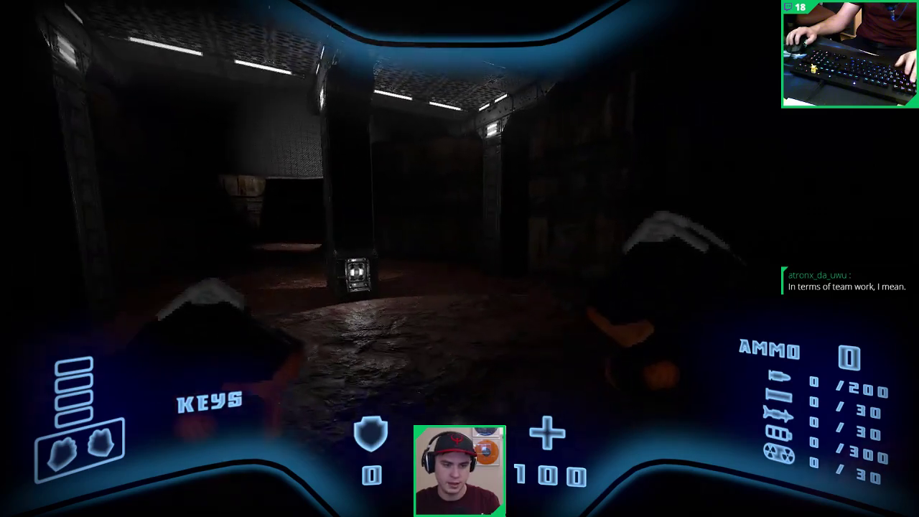
{"action": "key", "text": "w"}
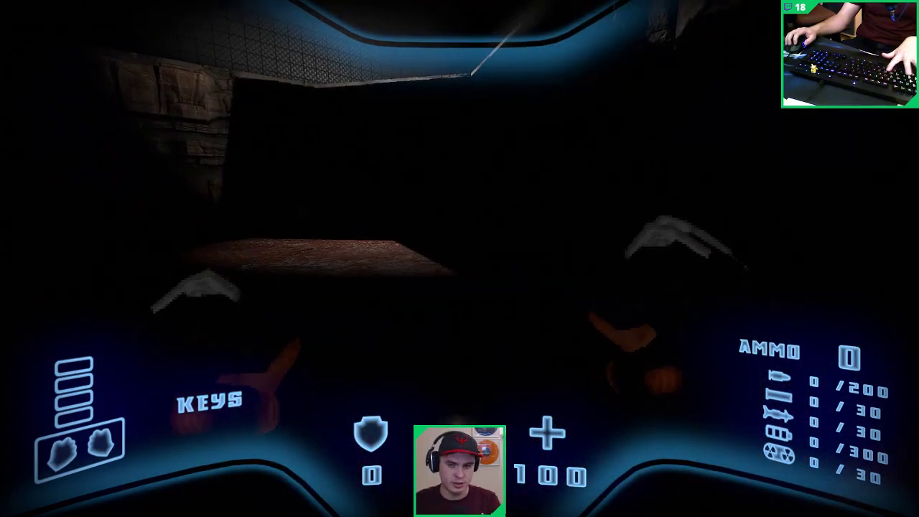
{"action": "key", "text": "Escape"}
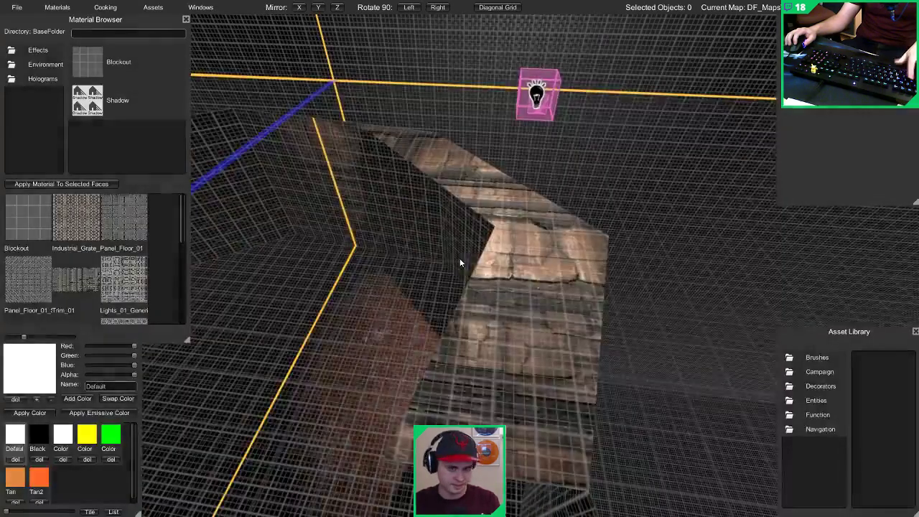
Step: Delete the unwanted ledge sections near the new light and weld all overlapping points of the remaining corner piece
{"action": "left_click", "coordinate": [516, 244]}
{"action": "middle_click_drag", "start_coordinate": [515, 242], "coordinate": [462, 125]}
{"action": "key", "text": "Delete"}
{"action": "left_click", "coordinate": [462, 125]}
{"action": "left_click_drag", "start_coordinate": [419, 117], "coordinate": [248, 150], "text": "shift"}
{"action": "middle_click_drag", "start_coordinate": [402, 169], "coordinate": [564, 218]}
{"action": "left_click", "coordinate": [497, 185]}
{"action": "key", "text": "1"}
{"action": "key", "text": "ctrl+a"}
{"action": "key", "text": "ctrl+shift+w"}
{"action": "key", "text": "3"}
{"action": "key", "text": "1"}
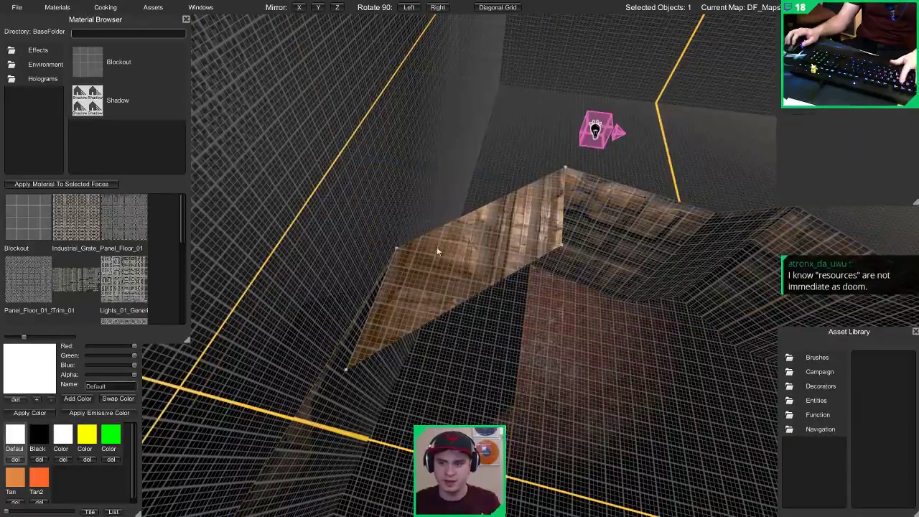
Step: Pull the corner ledge's outlying point inward and split its two front edges at their midpoints
{"action": "left_click_drag", "start_coordinate": [391, 348], "coordinate": [508, 293]}
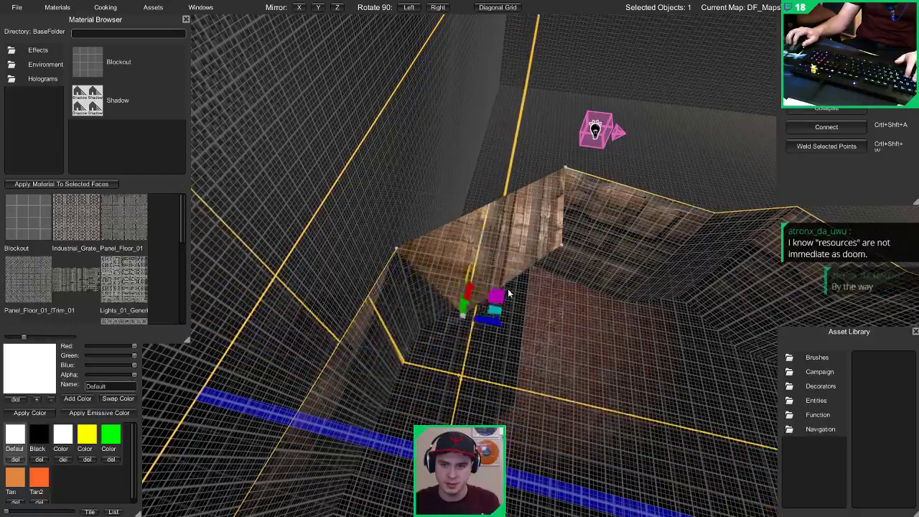
{"action": "right_click_drag", "start_coordinate": [518, 269], "coordinate": [445, 215]}
{"action": "key", "text": "2"}
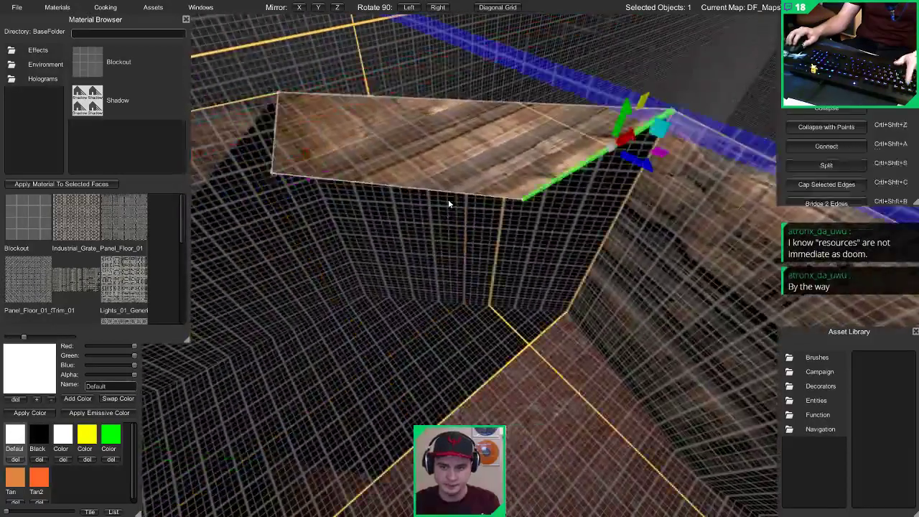
{"action": "left_click", "coordinate": [450, 201]}
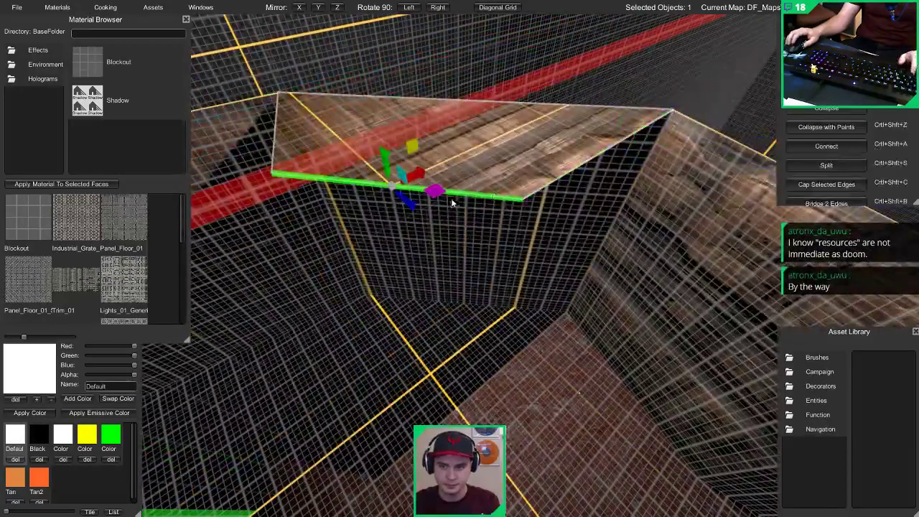
{"action": "key", "text": "1"}
{"action": "left_click", "coordinate": [271, 176]}
{"action": "key", "text": "2"}
{"action": "left_click", "coordinate": [389, 186]}
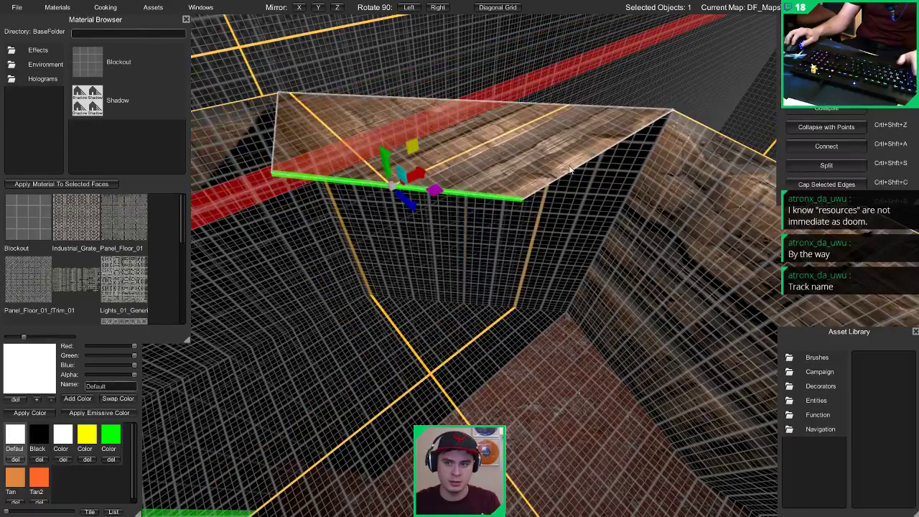
{"action": "left_click", "coordinate": [569, 169], "text": "shift"}
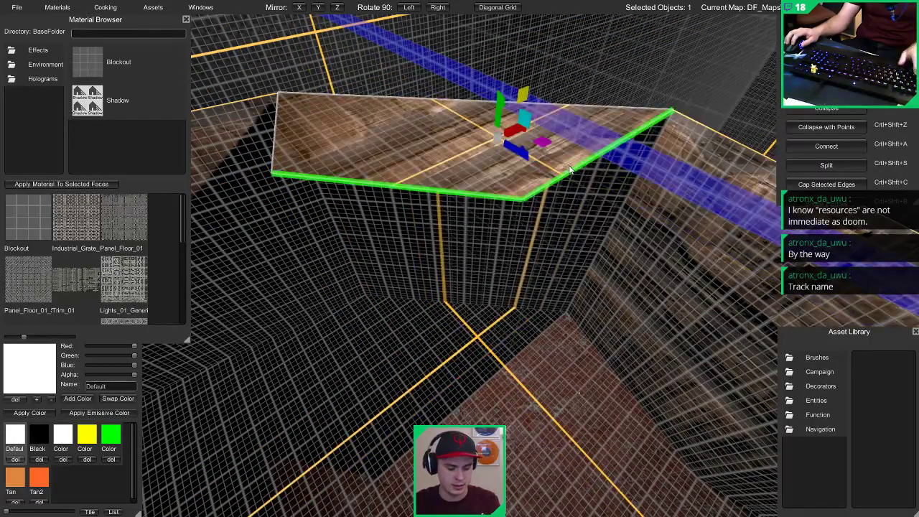
{"action": "key", "text": "1"}
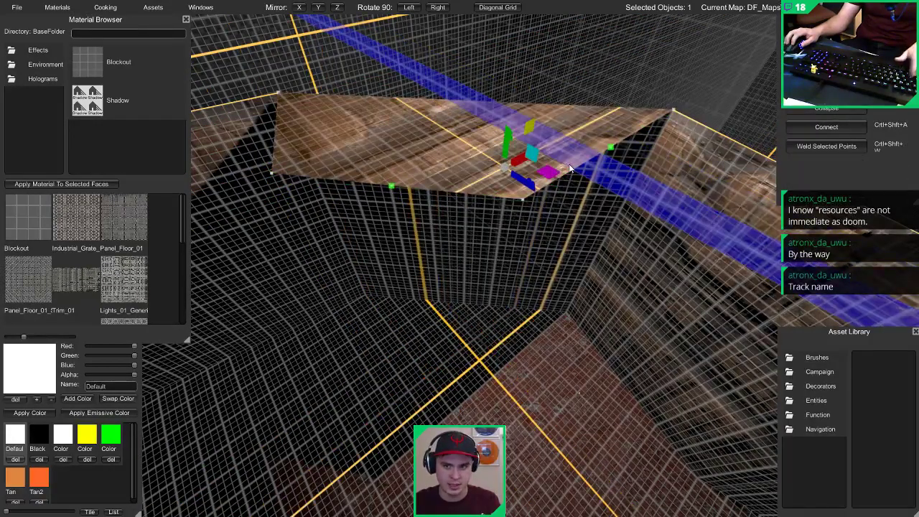
Step: Reposition the points along the corner ledge's front so its outline forms a rounded curve
{"action": "left_click", "coordinate": [393, 188]}
{"action": "mouse_move", "coordinate": [392, 187]}
{"action": "right_mouse_down"}
{"action": "mouse_move", "coordinate": [391, 196]}
{"action": "mouse_move", "coordinate": [402, 188]}
{"action": "right_mouse_up"}
{"action": "left_click_drag", "start_coordinate": [465, 195], "coordinate": [377, 196]}
{"action": "left_click", "coordinate": [328, 184]}
{"action": "left_click", "coordinate": [409, 217], "text": "shift"}
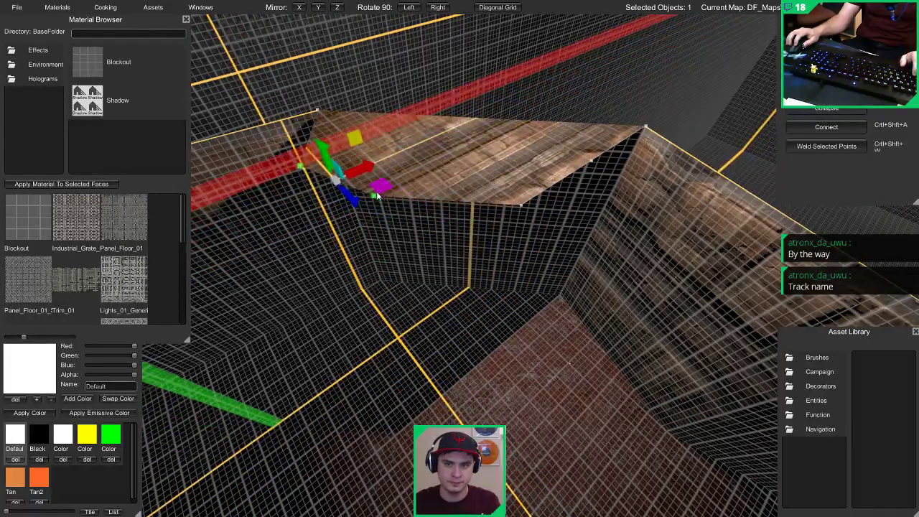
{"action": "left_click", "coordinate": [522, 203]}
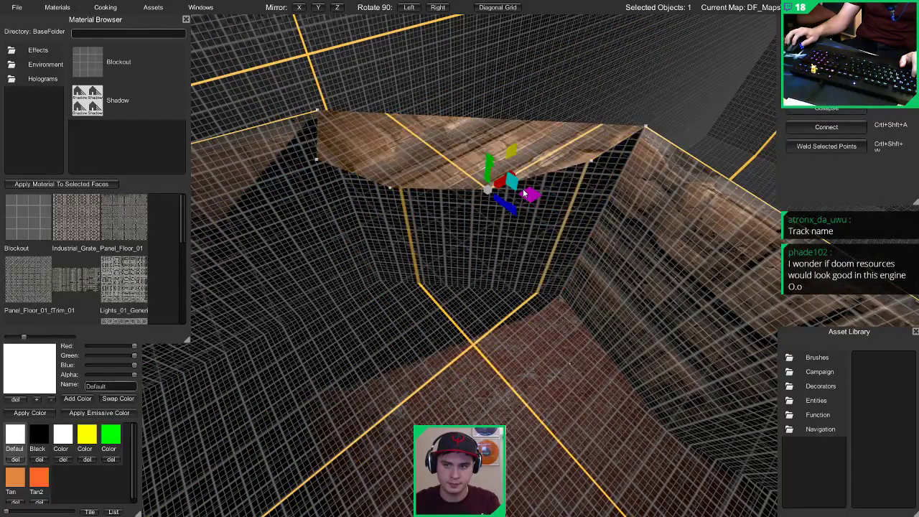
Step: Extrude the corner ledge's front edges straight down to form its vertical rock face
{"action": "key", "text": "2"}
{"action": "left_click", "coordinate": [602, 152]}
{"action": "left_click", "coordinate": [557, 171], "text": "shift"}
{"action": "left_click", "coordinate": [430, 189], "text": "shift"}
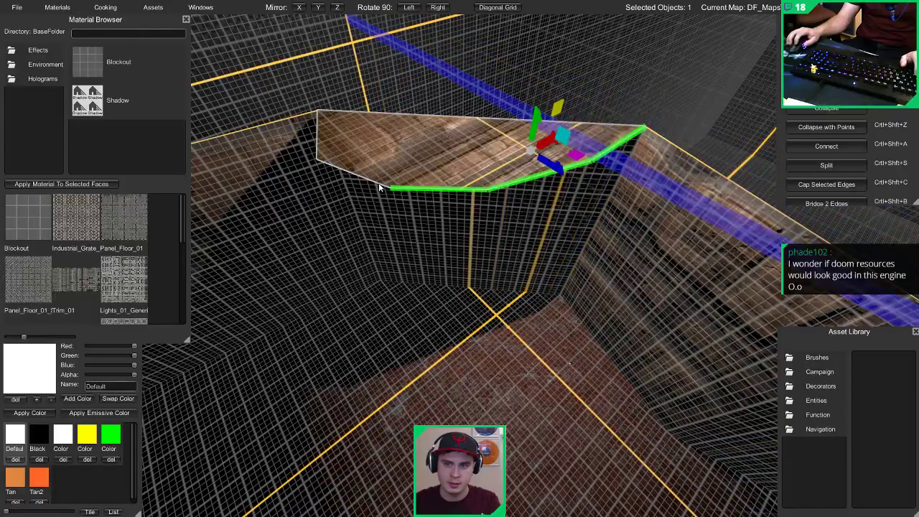
{"action": "left_click", "coordinate": [377, 184], "text": "shift"}
{"action": "left_click", "coordinate": [317, 146], "text": "shift"}
{"action": "right_click_drag", "start_coordinate": [316, 147], "coordinate": [406, 86]}
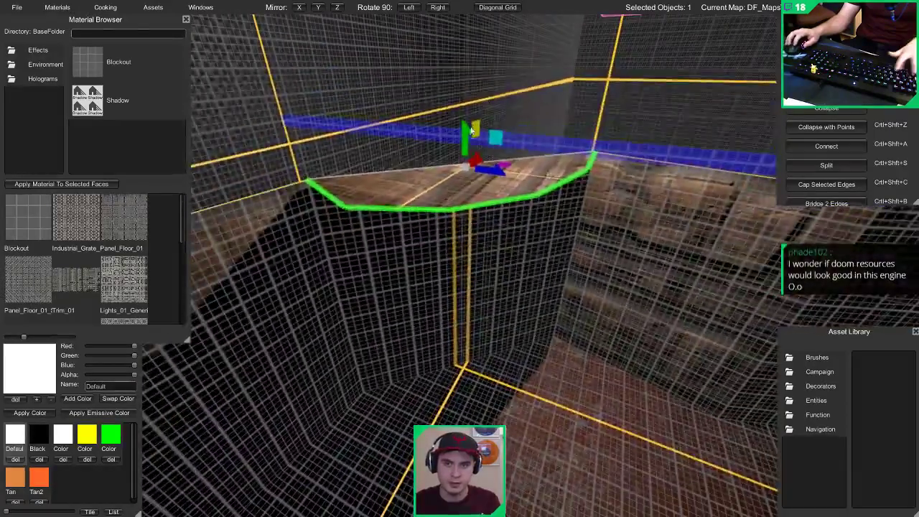
{"action": "left_click_drag", "start_coordinate": [471, 130], "coordinate": [463, 176], "text": "shift"}
Step: Extrude the bottom edges on the near side of the ledge's face outward to form a lower shelf
{"action": "right_click_drag", "start_coordinate": [463, 176], "coordinate": [437, 179]}
{"action": "left_click", "coordinate": [427, 212]}
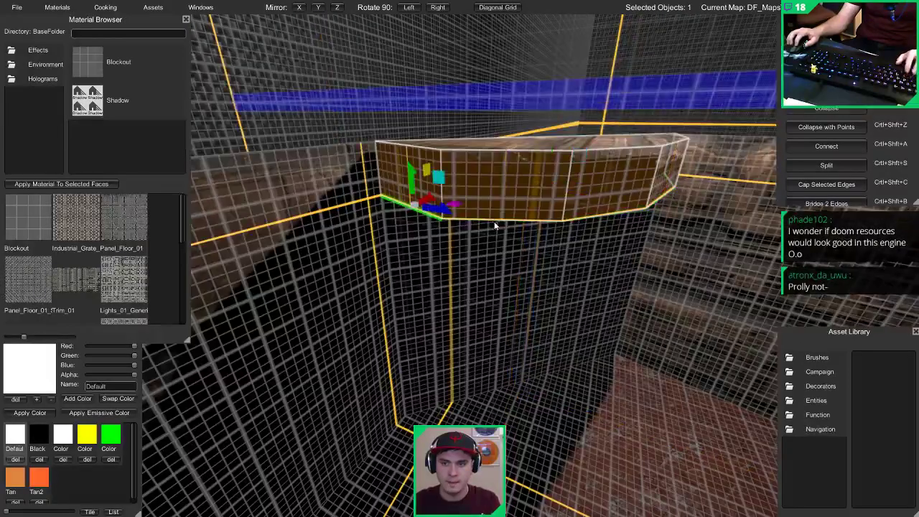
{"action": "left_click", "coordinate": [578, 219], "text": "shift"}
{"action": "left_click_drag", "start_coordinate": [494, 184], "coordinate": [497, 237], "text": "shift"}
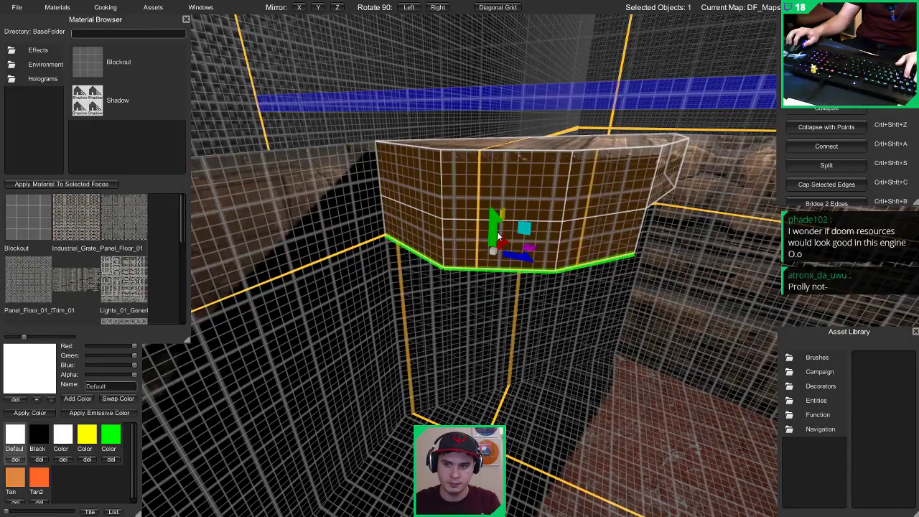
{"action": "key", "text": "ctrl+z"}
{"action": "left_click_drag", "start_coordinate": [505, 206], "coordinate": [471, 234], "text": "shift"}
{"action": "right_click_drag", "start_coordinate": [473, 234], "coordinate": [356, 290]}
Step: Move the lower shelf's wall-side outer point against the chasm wall, using a finer grid
{"action": "right_click_drag", "start_coordinate": [435, 251], "coordinate": [664, 255]}
{"action": "key", "text": "1"}
{"action": "left_click", "coordinate": [445, 277]}
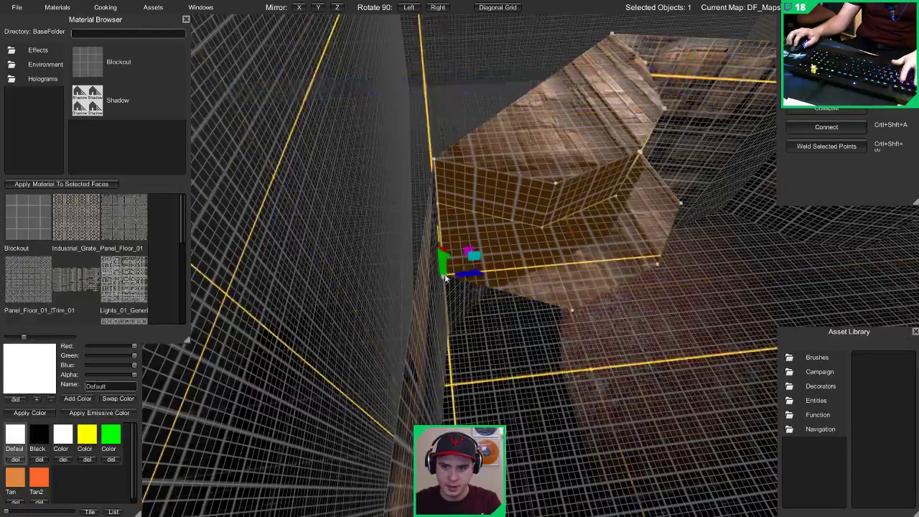
{"action": "right_click_drag", "start_coordinate": [445, 278], "coordinate": [442, 282]}
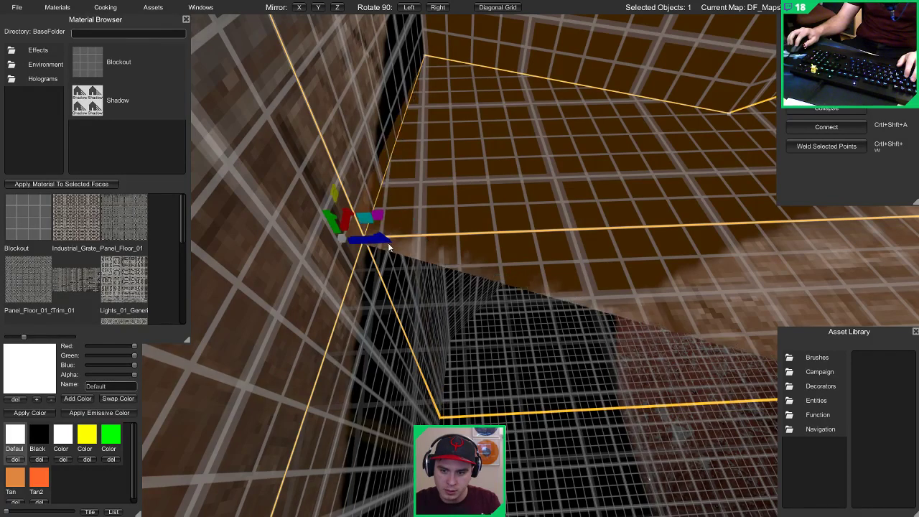
{"action": "left_click_drag", "start_coordinate": [343, 225], "coordinate": [333, 279]}
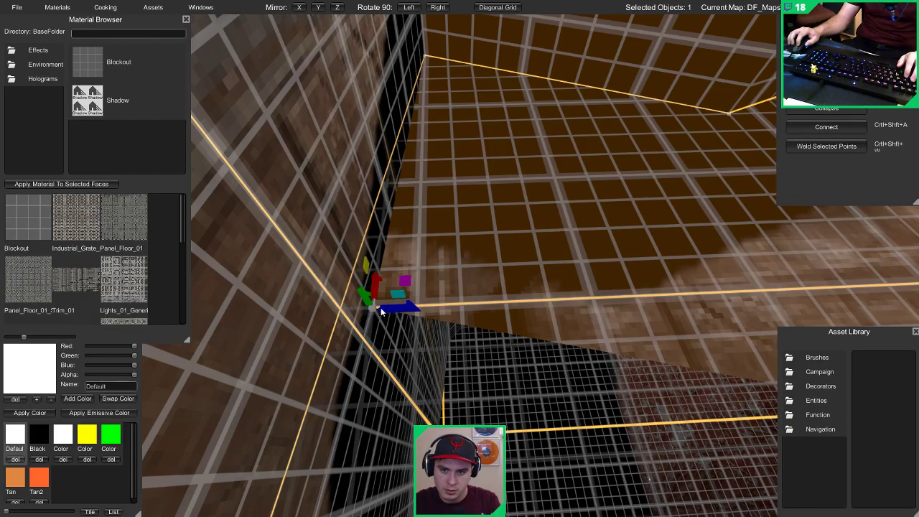
{"action": "key", "text": "bracketleft"}
{"action": "left_click_drag", "start_coordinate": [374, 310], "coordinate": [300, 393]}
{"action": "right_click_drag", "start_coordinate": [442, 271], "coordinate": [414, 269]}
{"action": "key", "text": "Escape"}
Step: Coarsen the grid and reposition the lower shelf's front points to widen its outline along the chasm wall
{"action": "scroll", "coordinate": [445, 261], "scroll_direction": "down", "scroll_amount": 4}
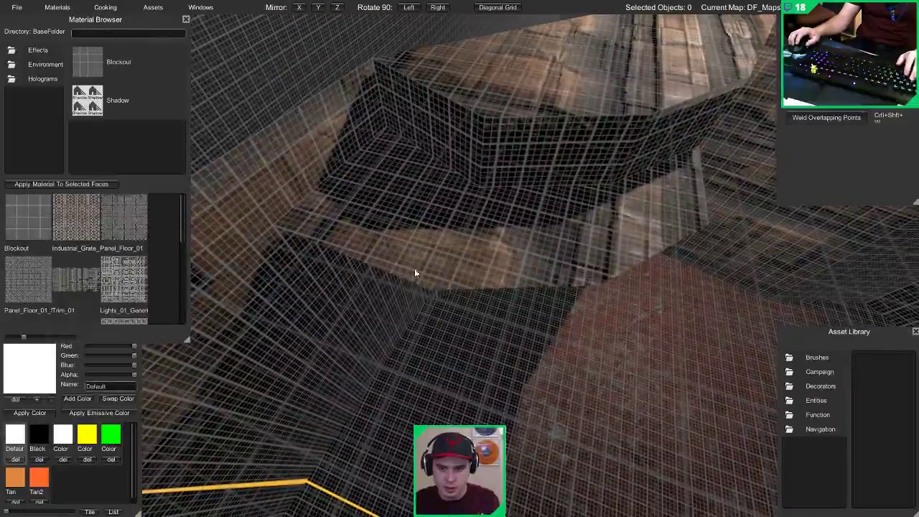
{"action": "left_click", "coordinate": [422, 271]}
{"action": "key", "text": "2"}
{"action": "key", "text": "1"}
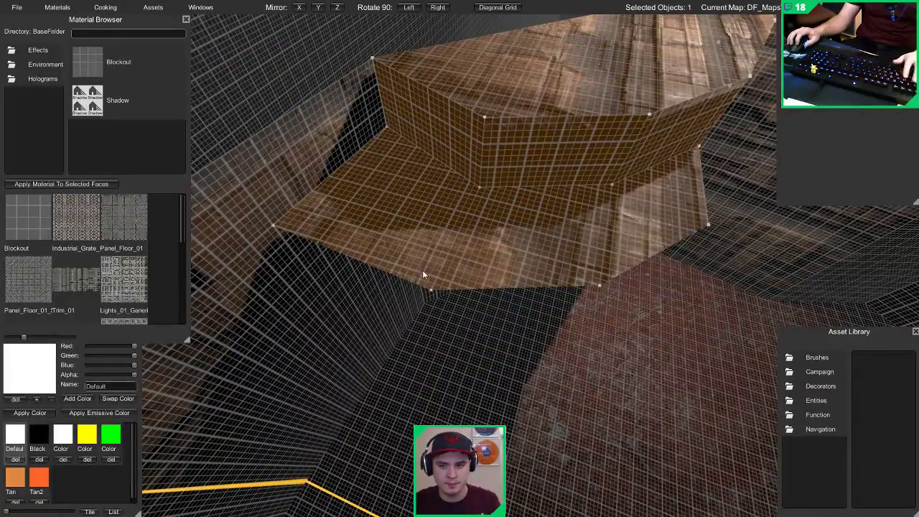
{"action": "key", "text": "]"}
{"action": "key", "text": "]"}
{"action": "left_click", "coordinate": [431, 290]}
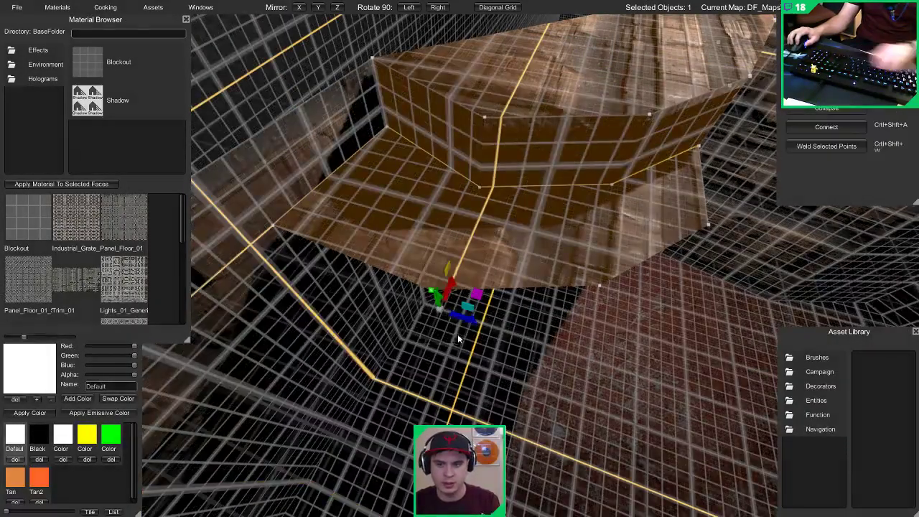
{"action": "left_click_drag", "start_coordinate": [397, 307], "coordinate": [372, 318]}
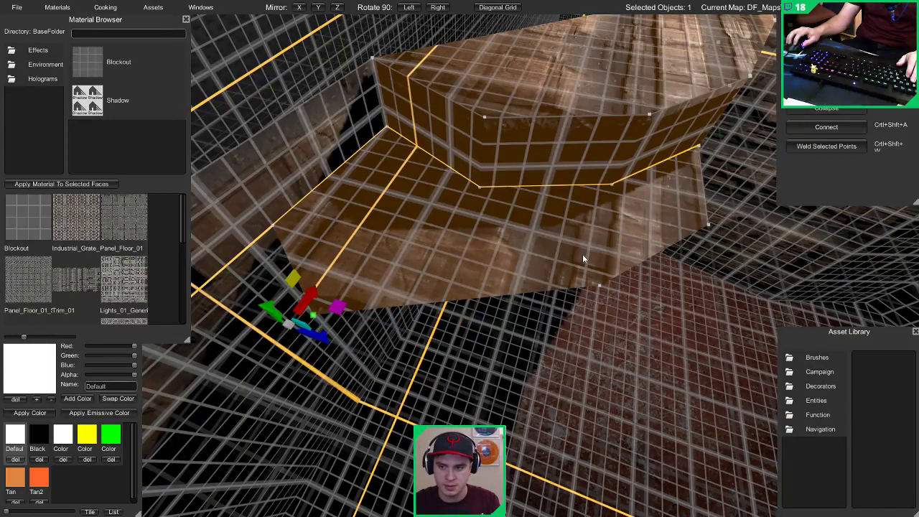
{"action": "left_click_drag", "start_coordinate": [551, 315], "coordinate": [524, 329]}
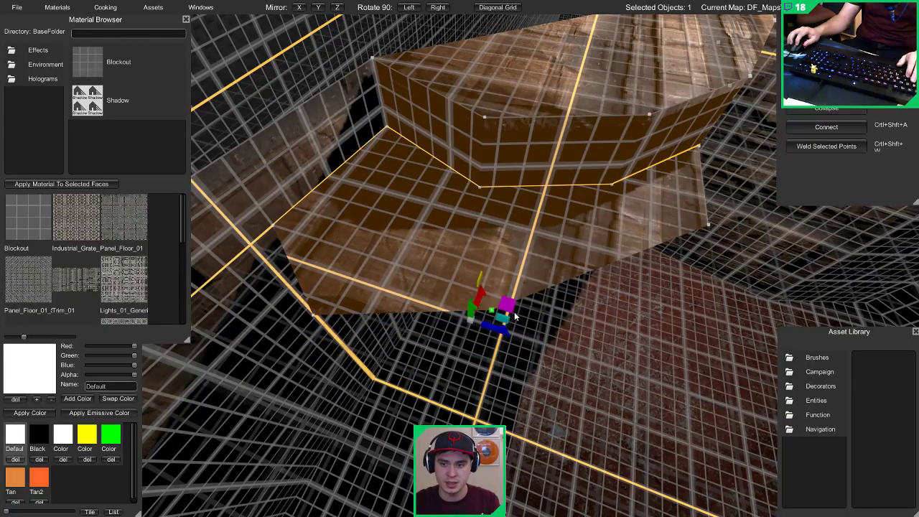
Step: Remove the two inner edges that divide the lower shelf's top surface
{"action": "key", "text": "1"}
{"action": "right_click_drag", "start_coordinate": [230, 221], "coordinate": [518, 365]}
{"action": "key", "text": "2"}
{"action": "left_click", "coordinate": [592, 391]}
{"action": "left_click", "coordinate": [429, 318]}
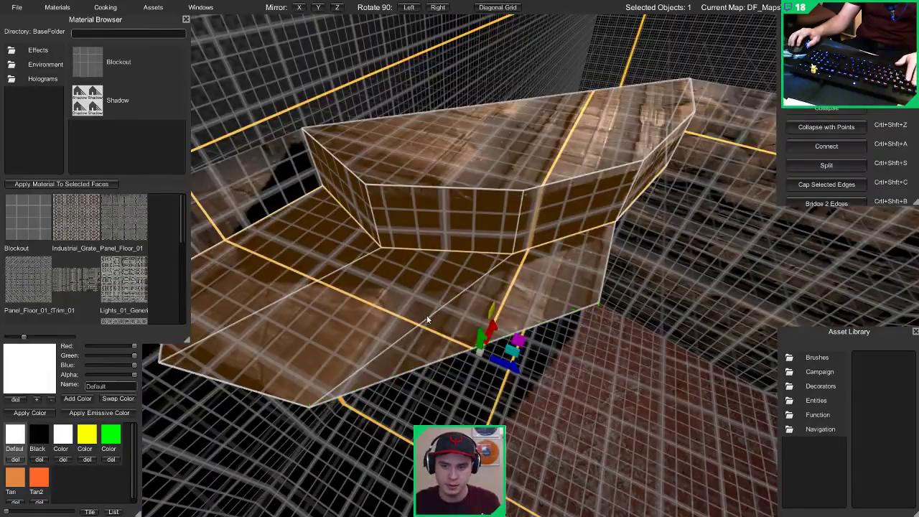
{"action": "key", "text": "1"}
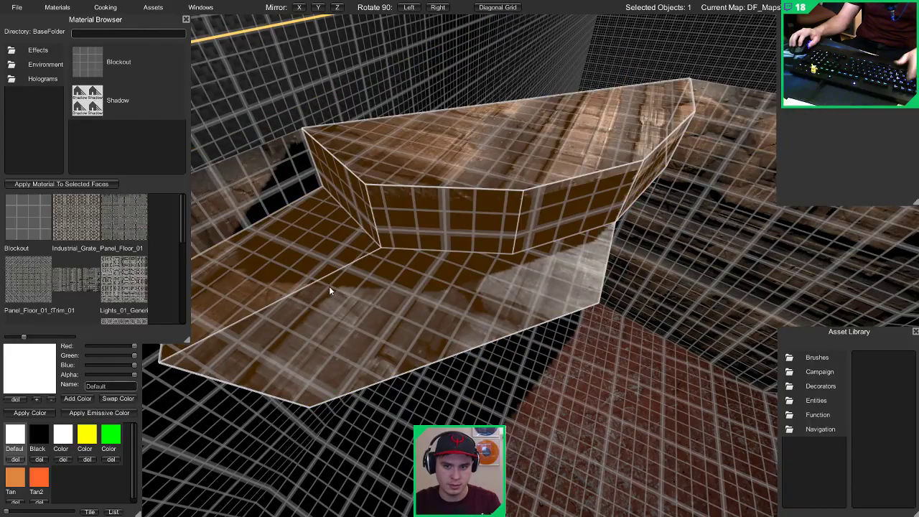
{"action": "key", "text": "2"}
{"action": "left_click", "coordinate": [326, 279]}
{"action": "key", "text": "3"}
{"action": "left_click", "coordinate": [343, 284]}
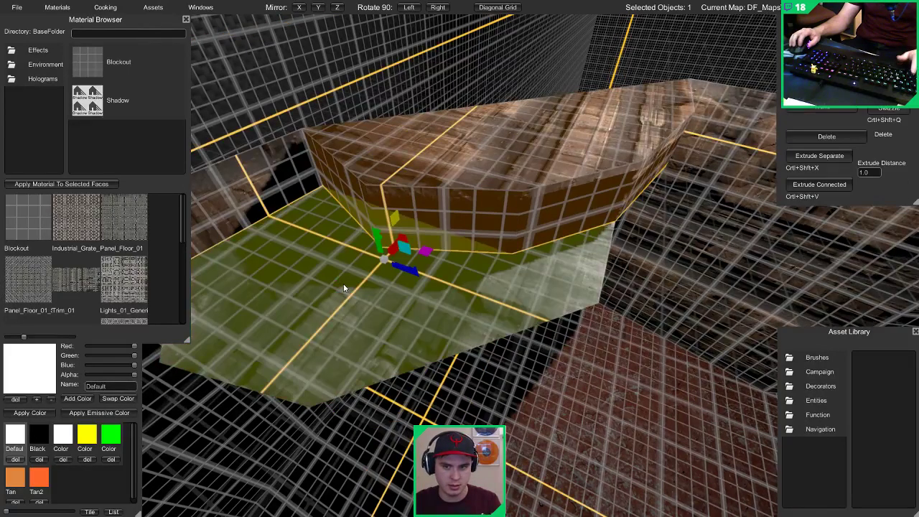
Step: Inspect the lower shelf's surface and edges up close and preview the ledge without the editor interface
{"action": "right_click_drag", "start_coordinate": [366, 281], "coordinate": [223, 221]}
{"action": "key", "text": "2"}
{"action": "key", "text": "s"}
{"action": "key", "text": "w"}
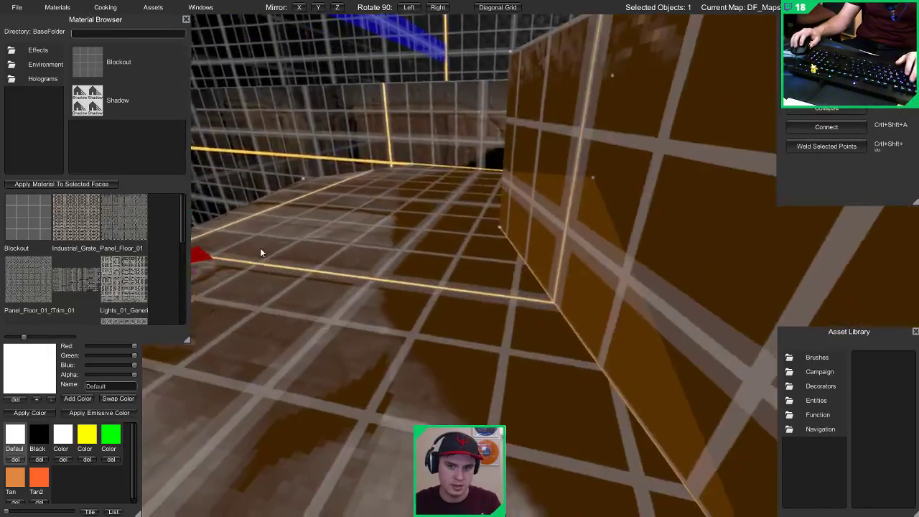
{"action": "key", "text": "s"}
{"action": "right_click_drag", "start_coordinate": [442, 281], "coordinate": [511, 298]}
{"action": "key", "text": "3"}
{"action": "left_click", "coordinate": [506, 258]}
{"action": "key", "text": "4"}
{"action": "left_click", "coordinate": [506, 258]}
{"action": "key", "text": "2"}
{"action": "left_click", "coordinate": [507, 259]}
{"action": "left_click", "coordinate": [507, 258], "text": "shift"}
{"action": "key", "text": "a"}
{"action": "key", "text": "4"}
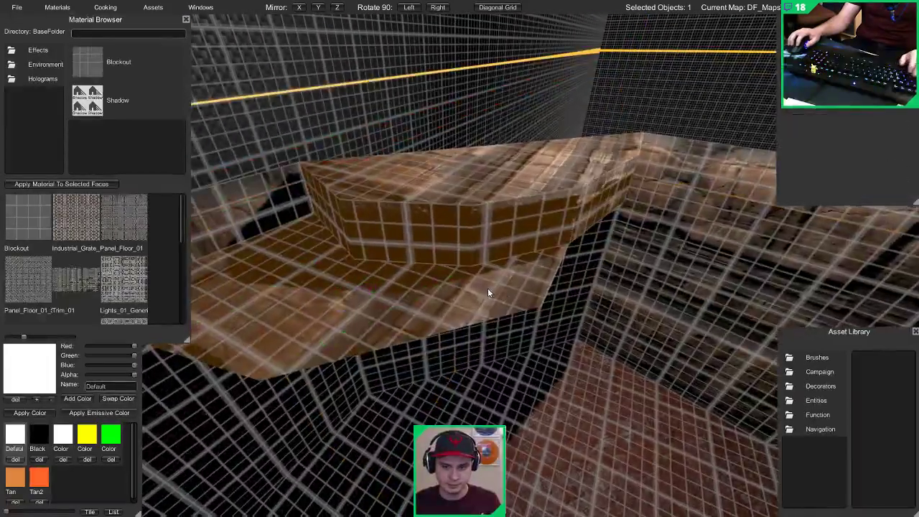
{"action": "key", "text": "Tab"}
{"action": "key", "text": "Tab"}
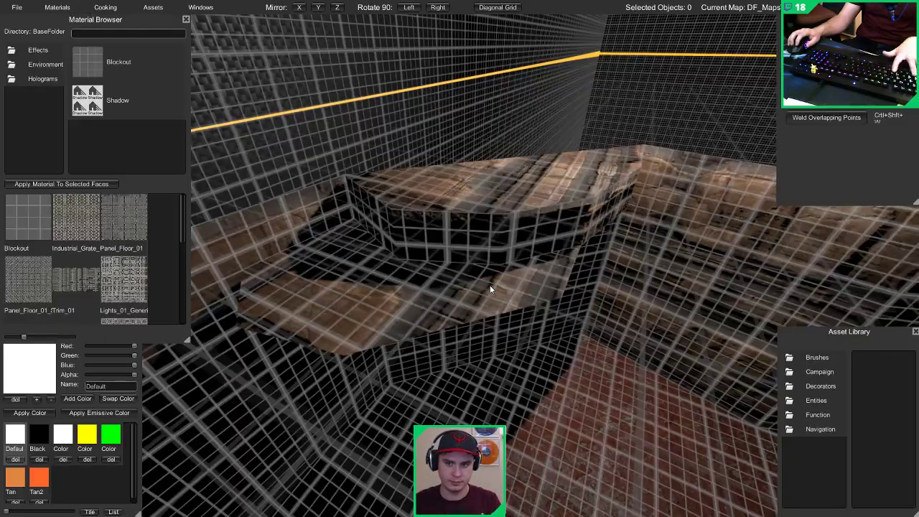
{"action": "key", "text": "Tab"}
Step: Set the point light's range to 40 and preview how it lights the corner ledge
{"action": "right_click_drag", "start_coordinate": [490, 285], "coordinate": [349, 279]}
{"action": "key", "text": "Tab"}
{"action": "left_click", "coordinate": [586, 191]}
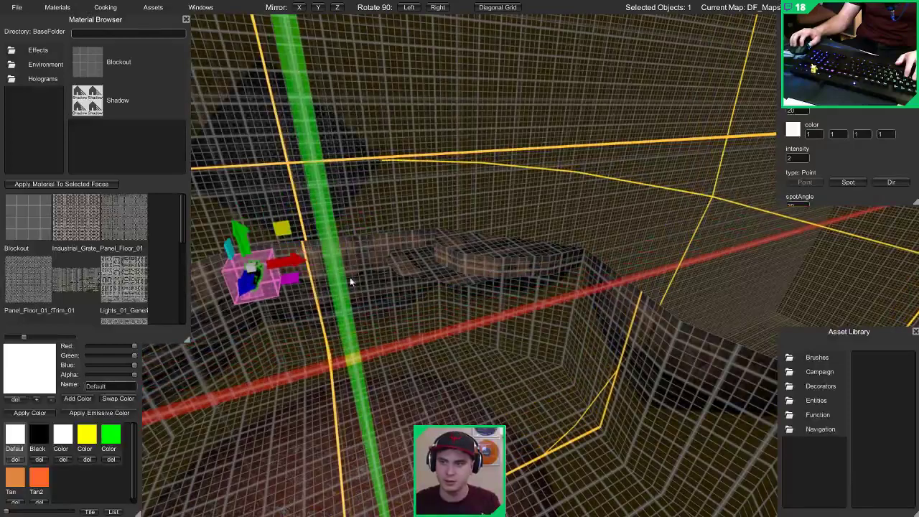
{"action": "type", "text": "40"}
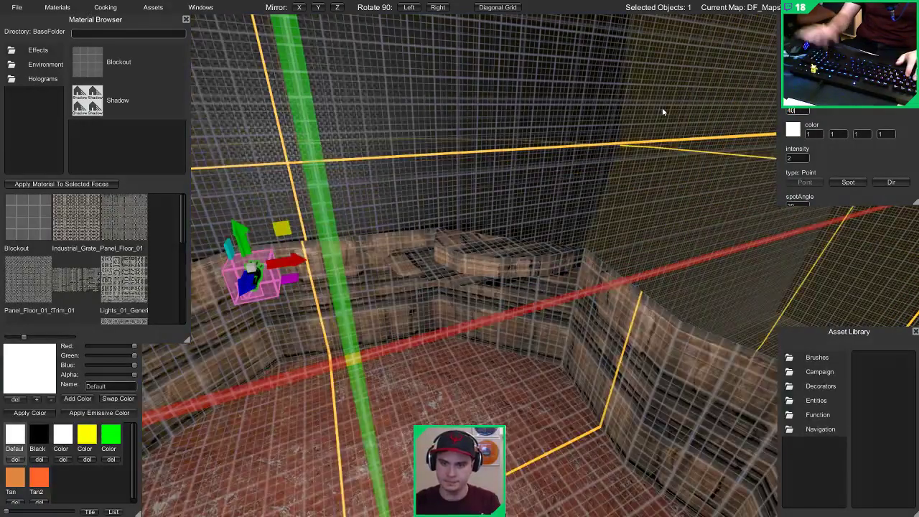
{"action": "right_click_drag", "start_coordinate": [662, 109], "coordinate": [512, 200]}
{"action": "left_click", "coordinate": [482, 201]}
{"action": "key", "text": "Tab"}
{"action": "key", "text": "w"}
{"action": "key", "text": "Tab"}
Step: Apply the Stone_Flat_01 material to the flat tops of the corner ledge and its lower shelf
{"action": "left_click", "coordinate": [517, 180]}
{"action": "left_click", "coordinate": [516, 176]}
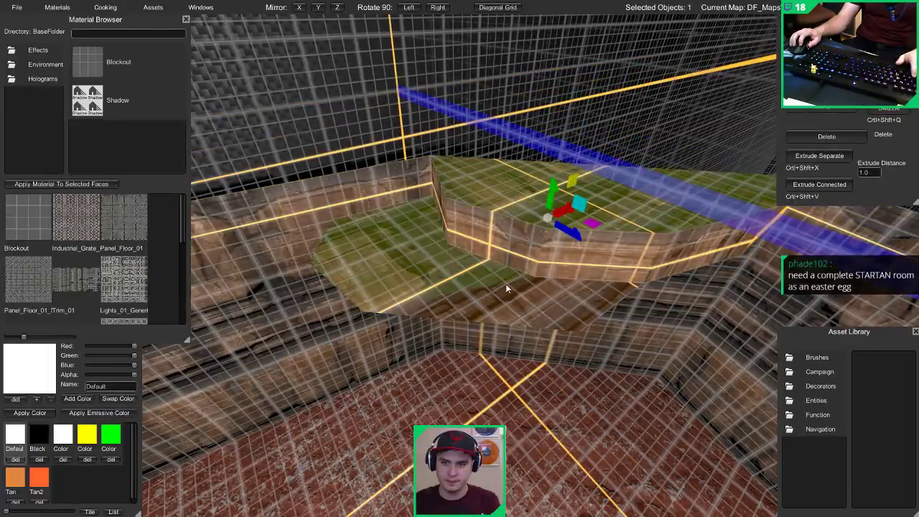
{"action": "scroll", "coordinate": [93, 244], "scroll_direction": "down", "scroll_amount": 3}
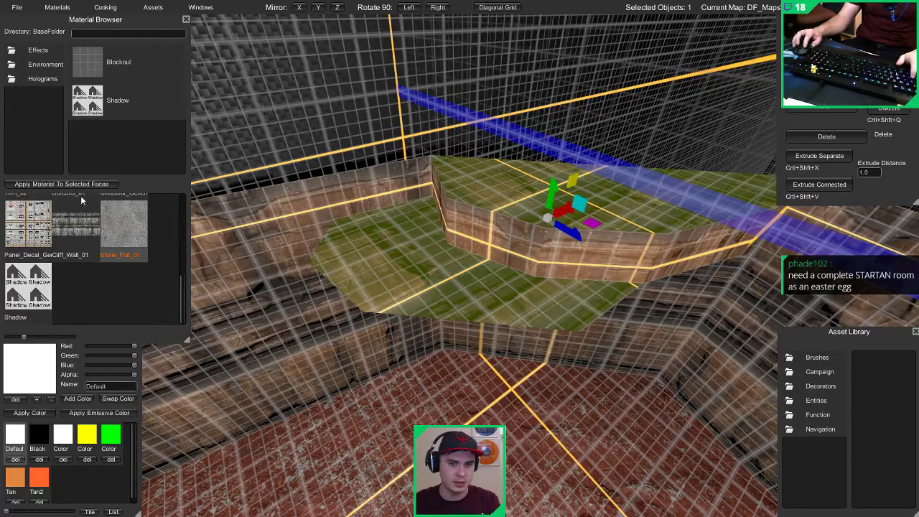
{"action": "left_click", "coordinate": [98, 185]}
Step: Preview the retextured ledge and shelf in the chasm corner without the editor interface
{"action": "key", "text": "Tab"}
{"action": "right_click_drag", "start_coordinate": [367, 225], "coordinate": [409, 206]}
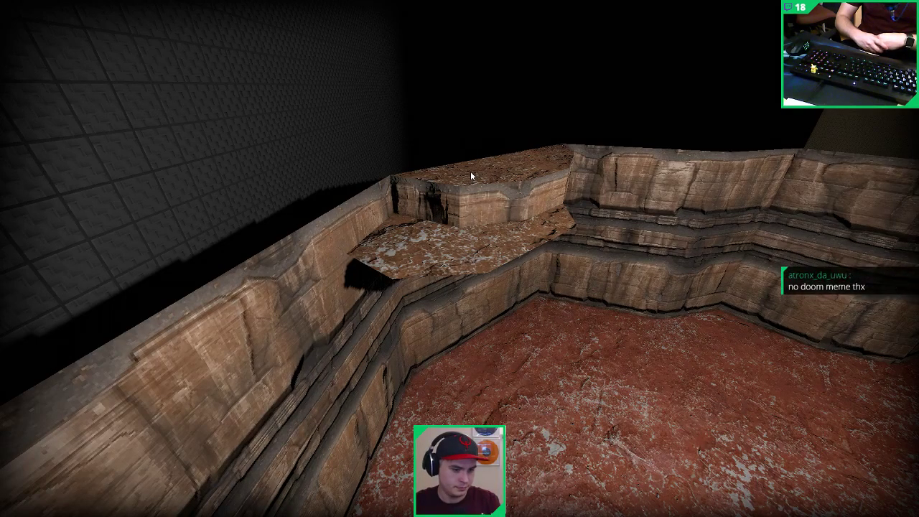
{"action": "key", "text": "alt+Tab"}
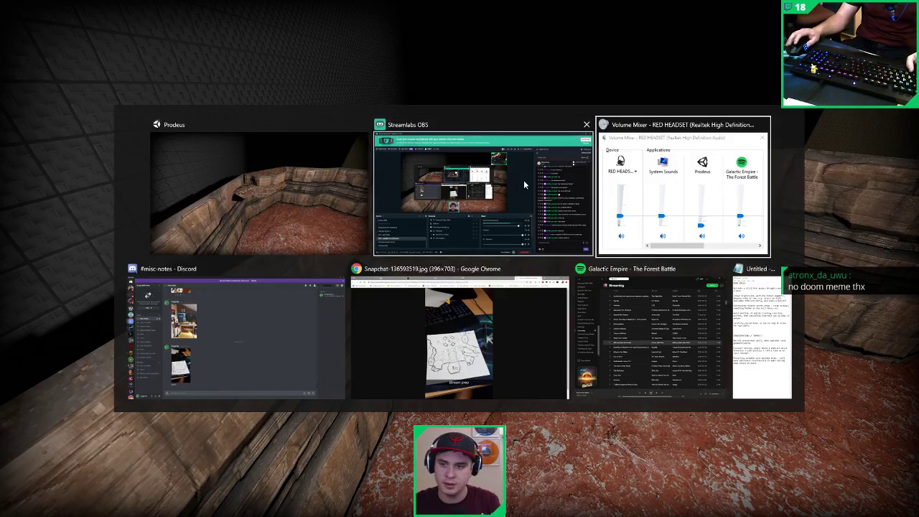
{"action": "left_click", "coordinate": [152, 253]}
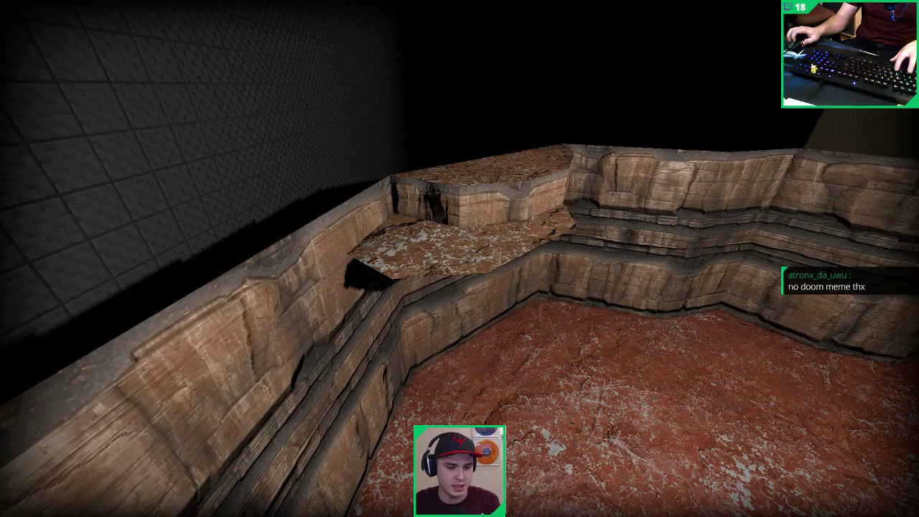
{"action": "key", "text": "w"}
{"action": "mouse_move", "coordinate": [712, 80]}
{"action": "right_mouse_down"}
{"action": "mouse_move", "coordinate": [573, 72]}
{"action": "mouse_move", "coordinate": [589, 71]}
{"action": "mouse_move", "coordinate": [616, 97]}
{"action": "right_mouse_up"}
{"action": "key", "text": "Tab"}
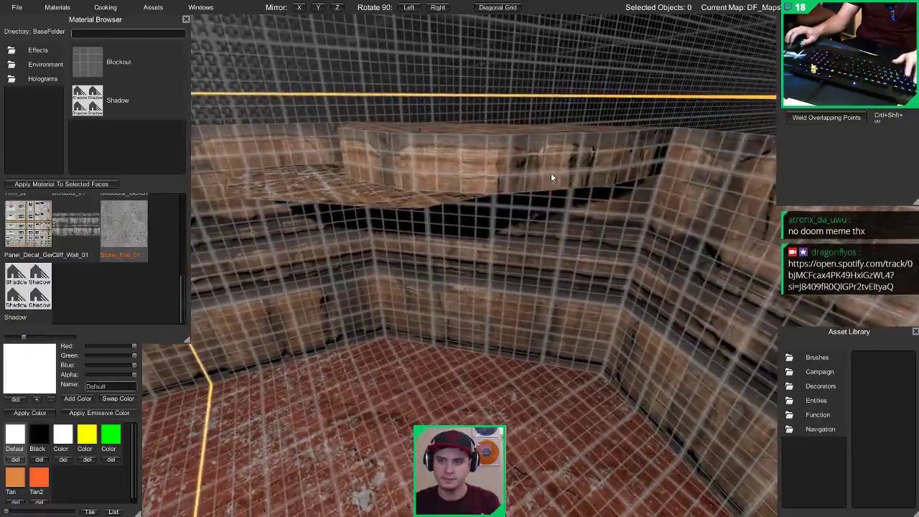
Step: Extrude the outer edges of the lower shelf and the adjoining ledge bottom edges straight down
{"action": "left_click", "coordinate": [538, 181]}
{"action": "key", "text": "a"}
{"action": "right_click_drag", "start_coordinate": [287, 180], "coordinate": [317, 177]}
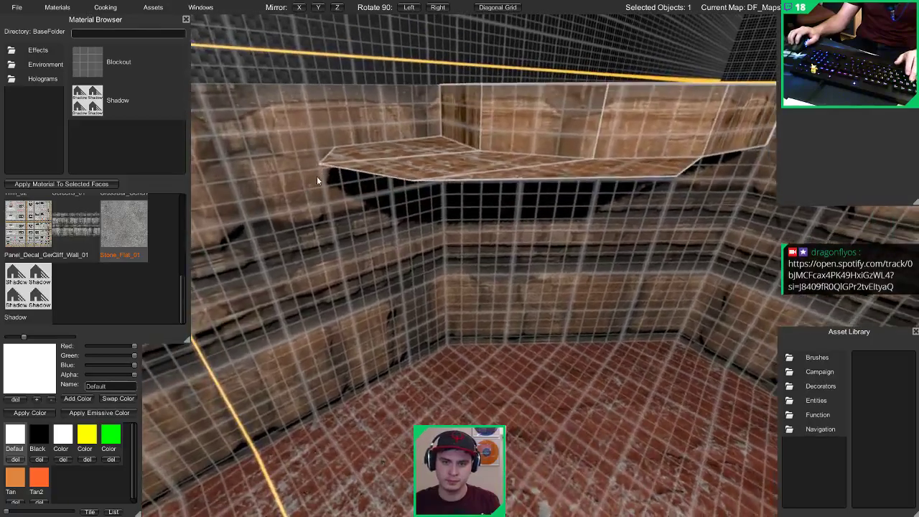
{"action": "left_click", "coordinate": [323, 158]}
{"action": "left_click", "coordinate": [389, 179], "text": "shift"}
{"action": "left_click", "coordinate": [492, 181], "text": "shift"}
{"action": "key", "text": "d"}
{"action": "right_click_drag", "start_coordinate": [498, 181], "coordinate": [449, 188]}
{"action": "left_click", "coordinate": [501, 217], "text": "shift"}
{"action": "left_click", "coordinate": [590, 213], "text": "shift"}
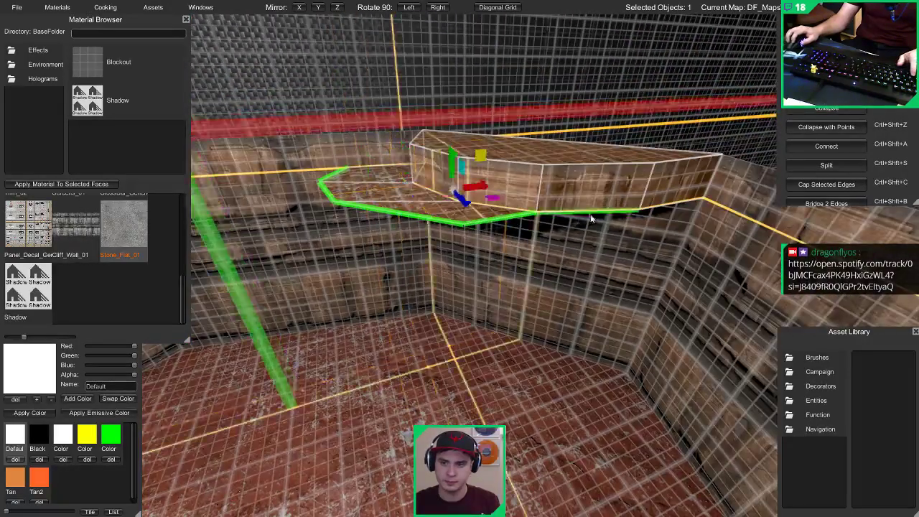
{"action": "left_click", "coordinate": [673, 202], "text": "shift"}
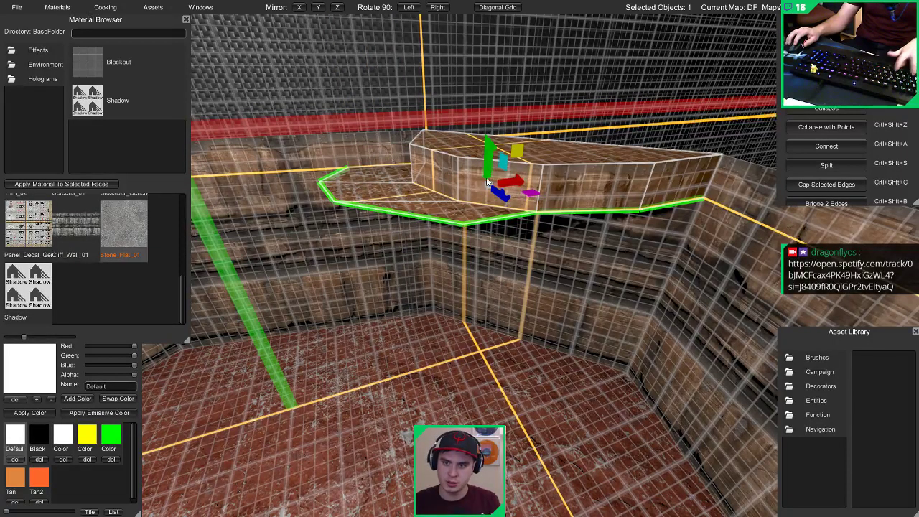
{"action": "left_click_drag", "start_coordinate": [487, 167], "coordinate": [491, 242], "text": "shift"}
Step: Apply the Cliff_Wall_01 material to the lower shelf's new vertical faces and preview the corner
{"action": "key", "text": "3"}
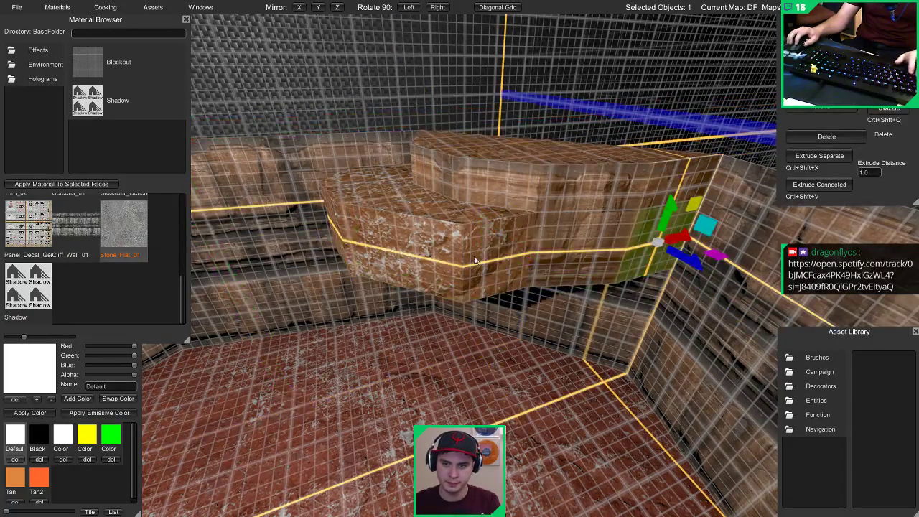
{"action": "left_click", "coordinate": [484, 259]}
{"action": "left_click", "coordinate": [416, 250], "text": "shift"}
{"action": "right_click_drag", "start_coordinate": [416, 249], "coordinate": [533, 225]}
{"action": "left_click", "coordinate": [526, 224], "text": "shift"}
{"action": "scroll", "coordinate": [81, 237], "scroll_direction": "up", "scroll_amount": 1}
{"action": "scroll", "coordinate": [82, 237], "scroll_direction": "up", "scroll_amount": 1}
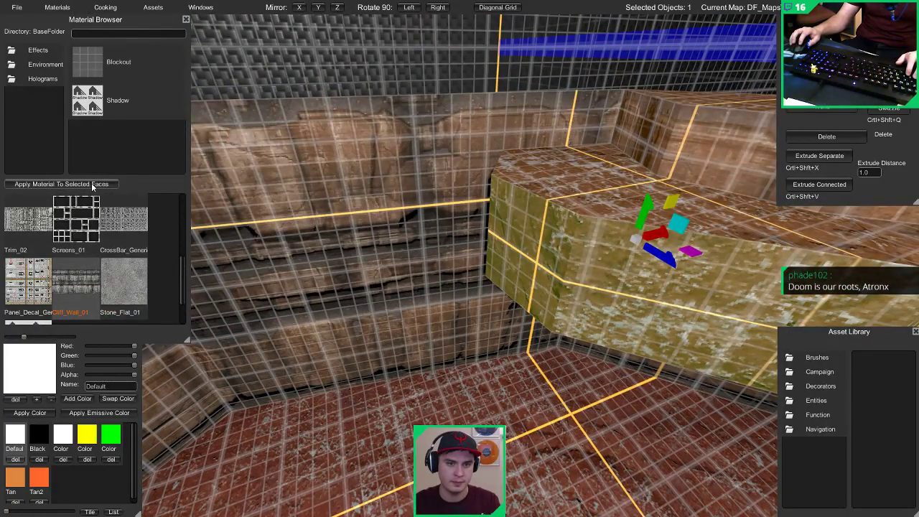
{"action": "left_click", "coordinate": [93, 187]}
{"action": "right_click_drag", "start_coordinate": [315, 194], "coordinate": [340, 194]}
{"action": "key", "text": "Escape"}
{"action": "key", "text": "Tab"}
{"action": "right_click_drag", "start_coordinate": [477, 200], "coordinate": [528, 151]}
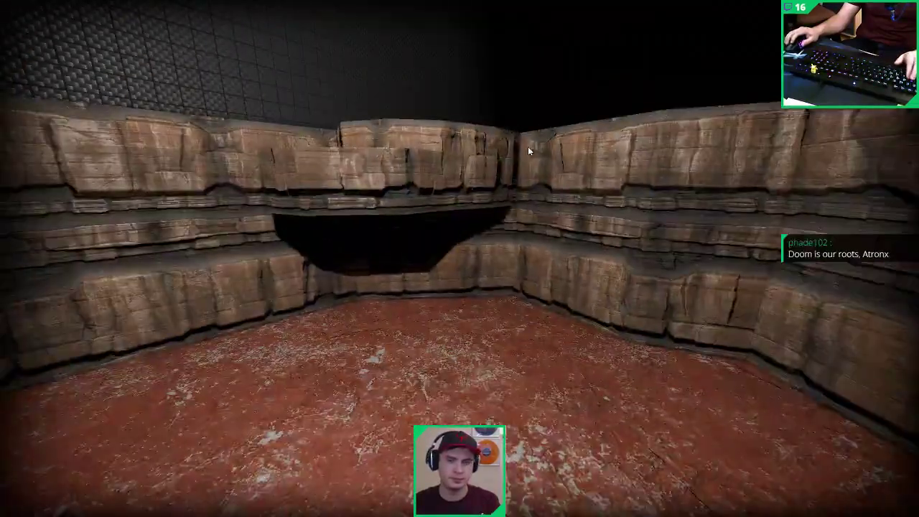
Step: Raise the ledge's bottom edges slightly to shorten the lower rock face
{"action": "key", "text": "Tab"}
{"action": "key", "text": "2"}
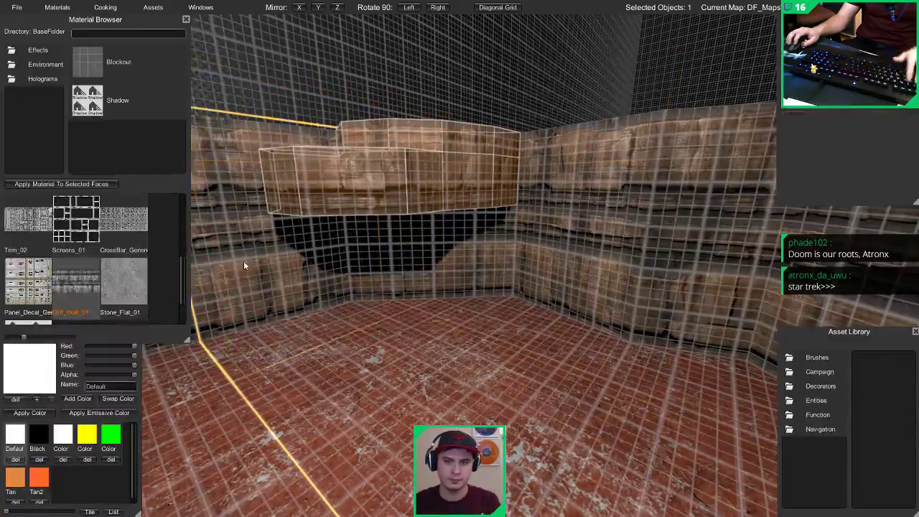
{"action": "left_click_drag", "start_coordinate": [235, 265], "coordinate": [542, 191]}
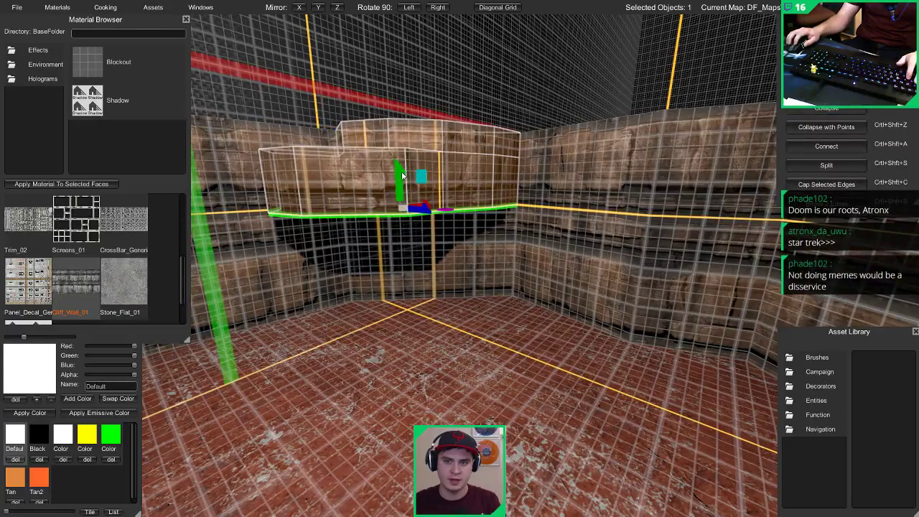
{"action": "left_click_drag", "start_coordinate": [402, 176], "coordinate": [401, 156]}
{"action": "right_click_drag", "start_coordinate": [402, 156], "coordinate": [444, 207]}
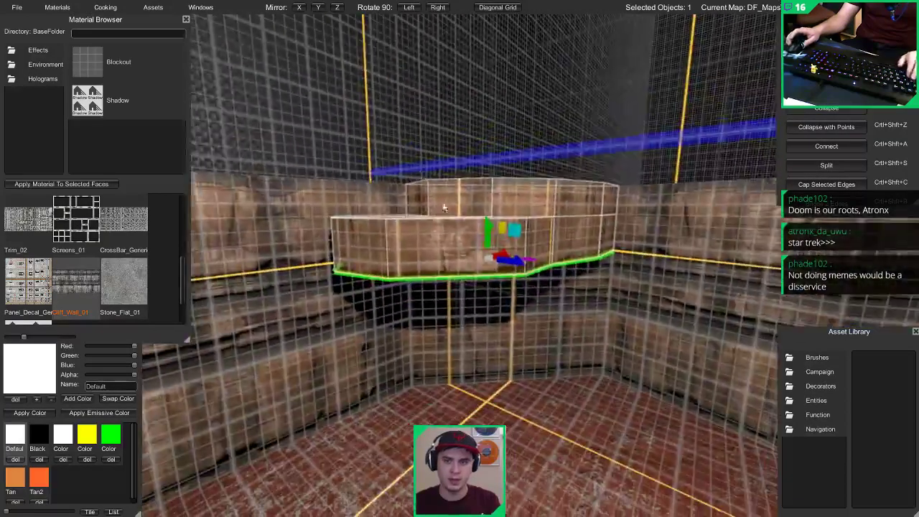
Step: Lower the ledge's bottom edges slightly and extrude its end bottom edge outward along the wall as a narrow low shelf
{"action": "left_click_drag", "start_coordinate": [480, 228], "coordinate": [480, 241]}
{"action": "left_click", "coordinate": [365, 290]}
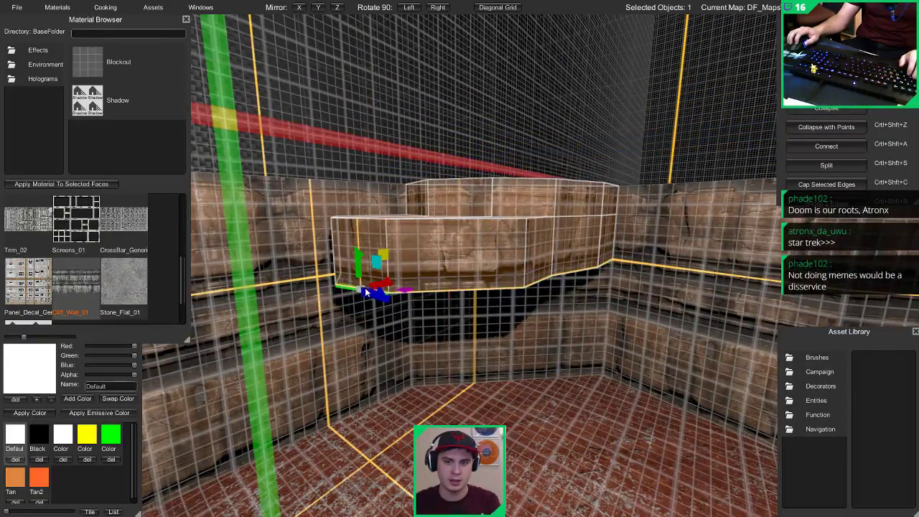
{"action": "left_click_drag", "start_coordinate": [380, 286], "coordinate": [280, 306]}
{"action": "key", "text": "w"}
{"action": "right_click_drag", "start_coordinate": [373, 277], "coordinate": [440, 299]}
Step: Play-test the chasm corner by walking and jumping between the floor, the low shelf and the ledges
{"action": "left_click", "coordinate": [122, 35]}
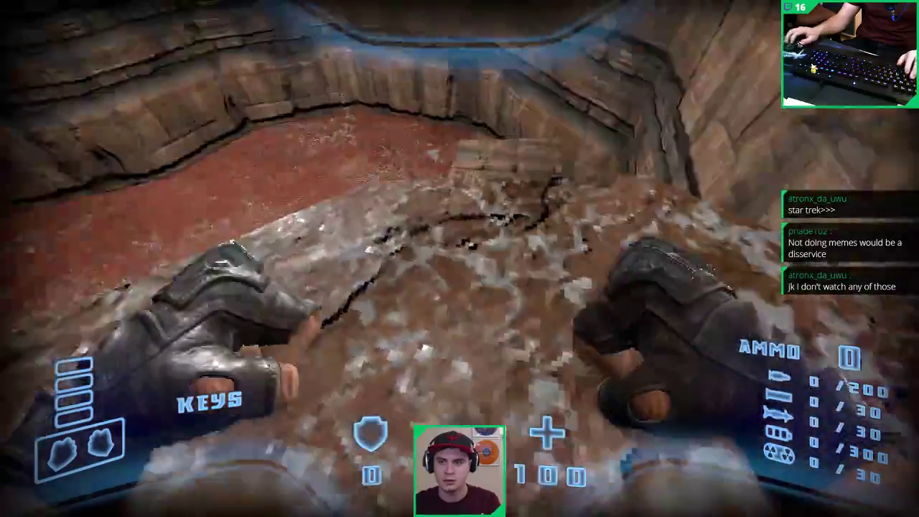
{"action": "key", "text": "w"}
{"action": "key", "text": "w"}
{"action": "key", "text": "space"}
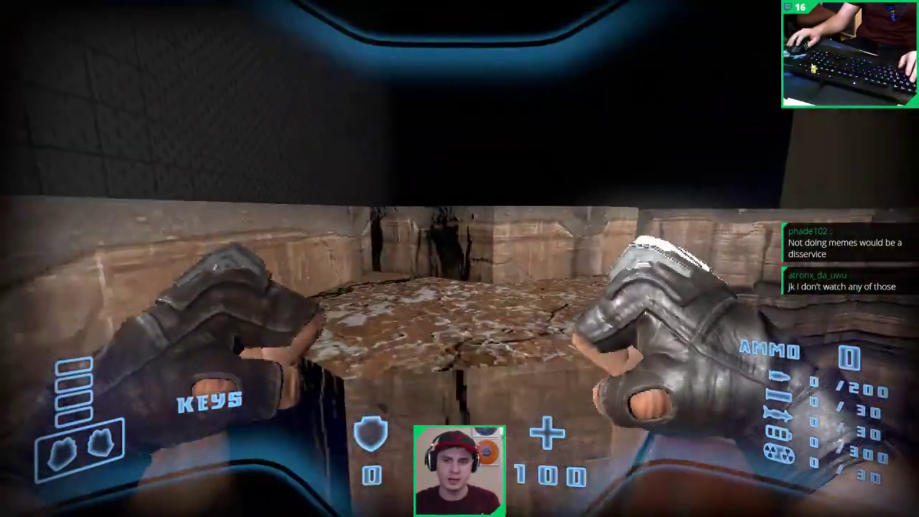
{"action": "key", "text": "space"}
{"action": "key", "text": "w"}
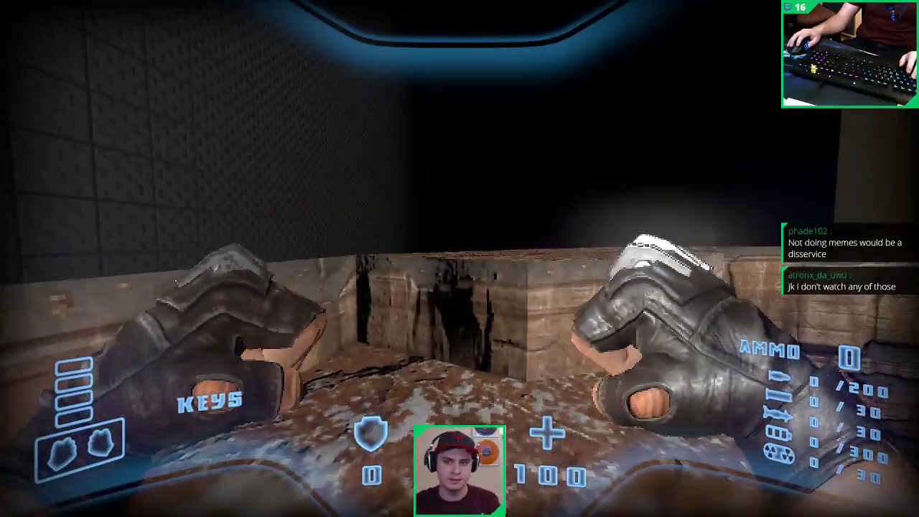
{"action": "key", "text": "w"}
{"action": "key", "text": "space"}
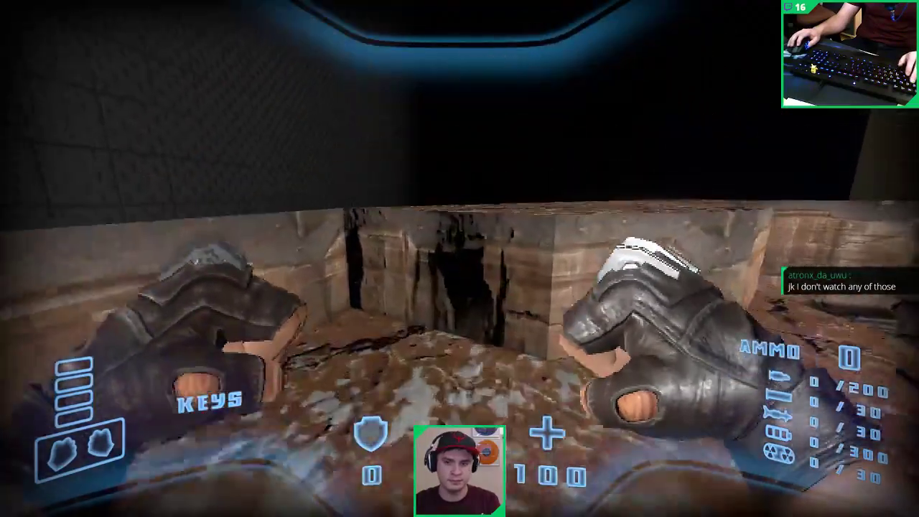
{"action": "key", "text": "w"}
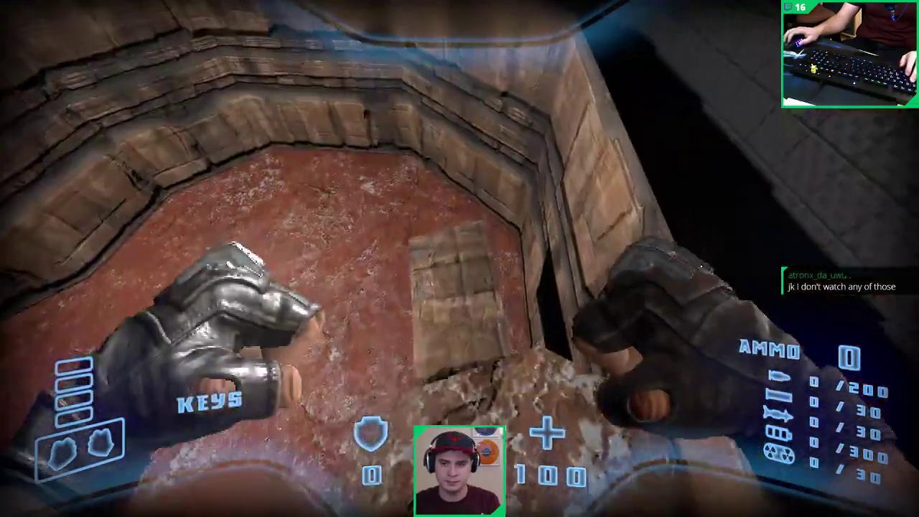
{"action": "key", "text": "space"}
{"action": "key", "text": "w"}
{"action": "key", "text": "space"}
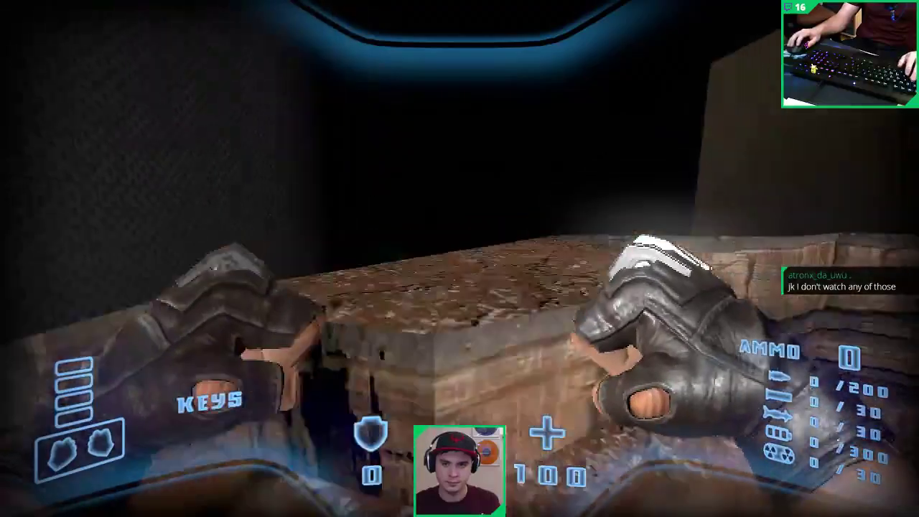
{"action": "key", "text": "w"}
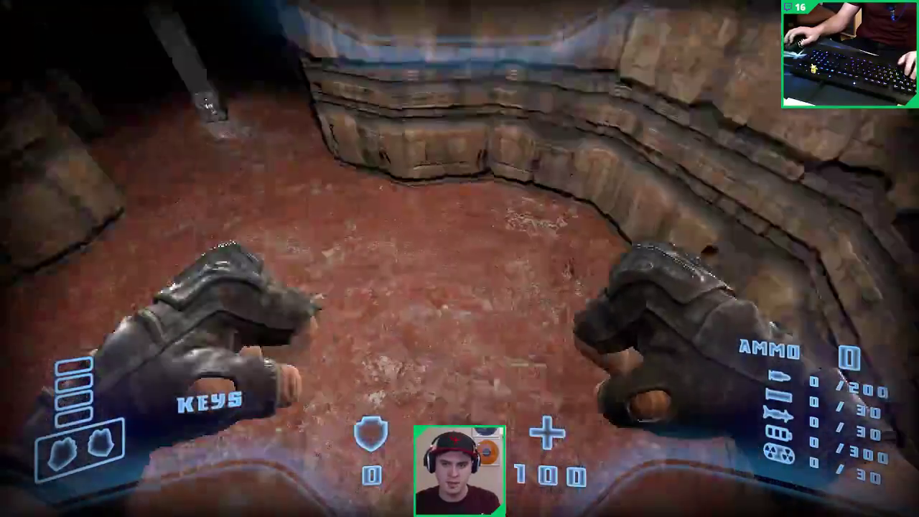
{"action": "key", "text": "Escape"}
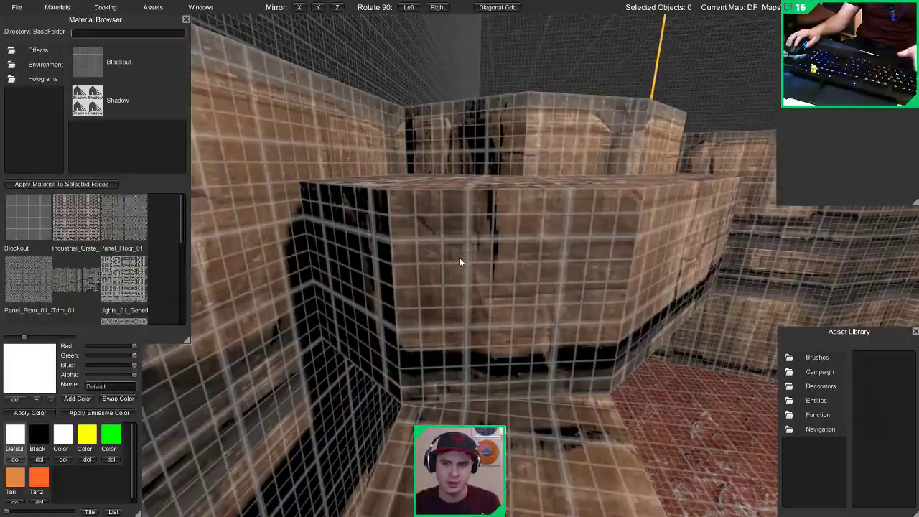
Step: Raise the bottom edges of the lower ledge together with the narrow shelf to shorten the rock face
{"action": "right_click_drag", "start_coordinate": [460, 257], "coordinate": [480, 268]}
{"action": "key", "text": "s"}
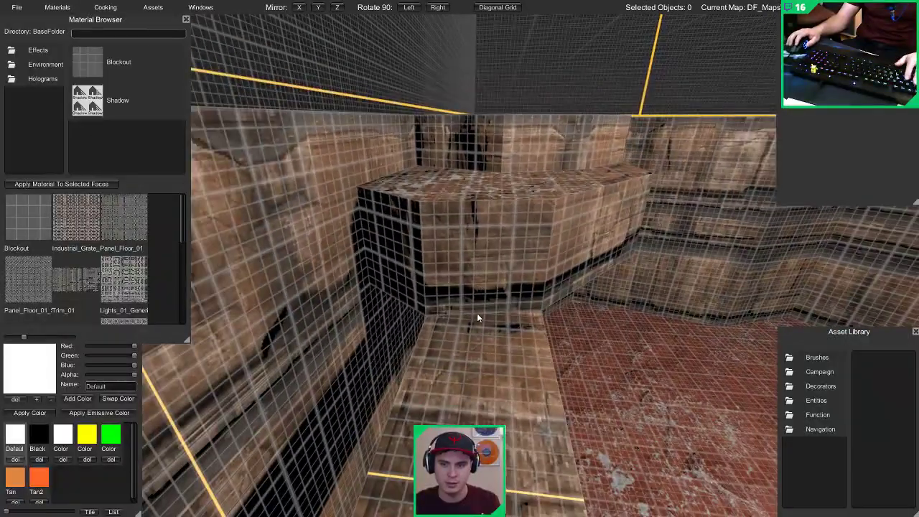
{"action": "left_click", "coordinate": [482, 327]}
{"action": "key", "text": "s"}
{"action": "mouse_move", "coordinate": [482, 327]}
{"action": "right_mouse_down"}
{"action": "mouse_move", "coordinate": [497, 232]}
{"action": "mouse_move", "coordinate": [497, 259]}
{"action": "right_mouse_up"}
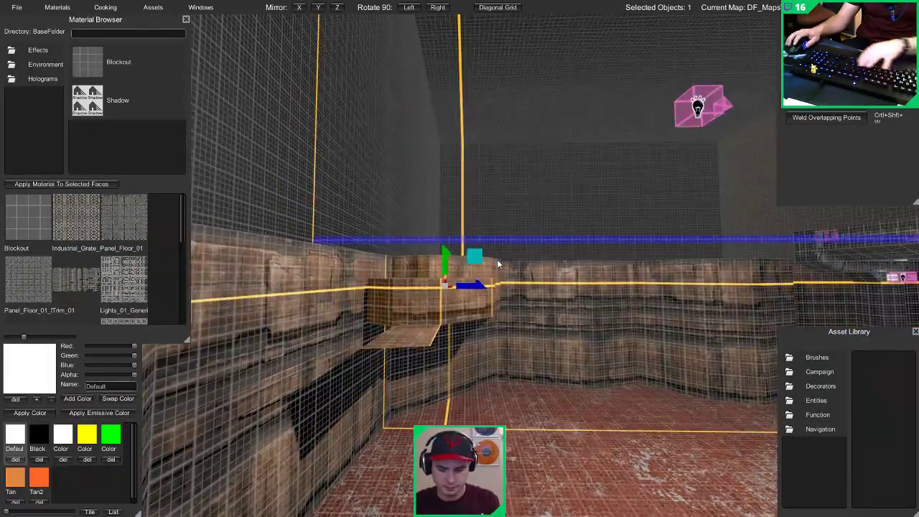
{"action": "key", "text": "Tab"}
{"action": "left_click_drag", "start_coordinate": [558, 324], "coordinate": [566, 302]}
{"action": "key", "text": "w"}
{"action": "right_click_drag", "start_coordinate": [566, 302], "coordinate": [456, 318]}
{"action": "left_click_drag", "start_coordinate": [599, 322], "coordinate": [599, 304]}
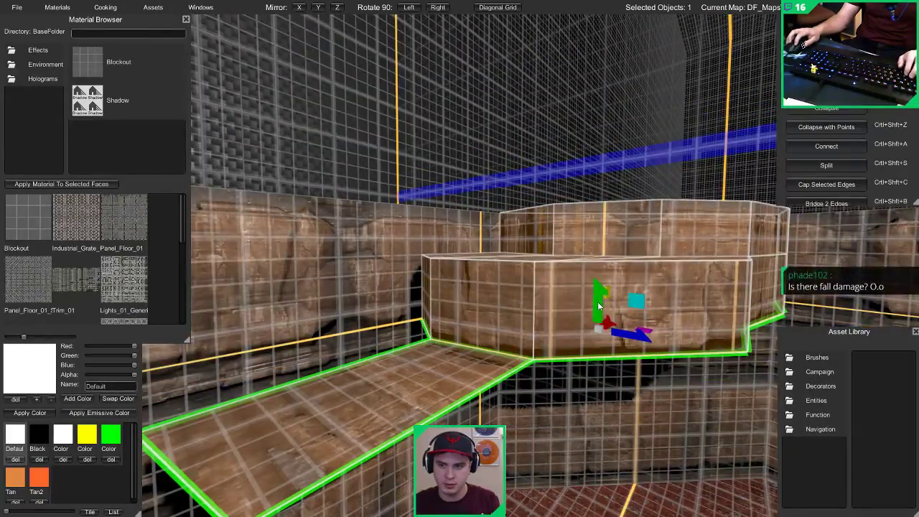
{"action": "key", "text": "s"}
{"action": "right_click_drag", "start_coordinate": [598, 306], "coordinate": [549, 305]}
{"action": "key", "text": "w"}
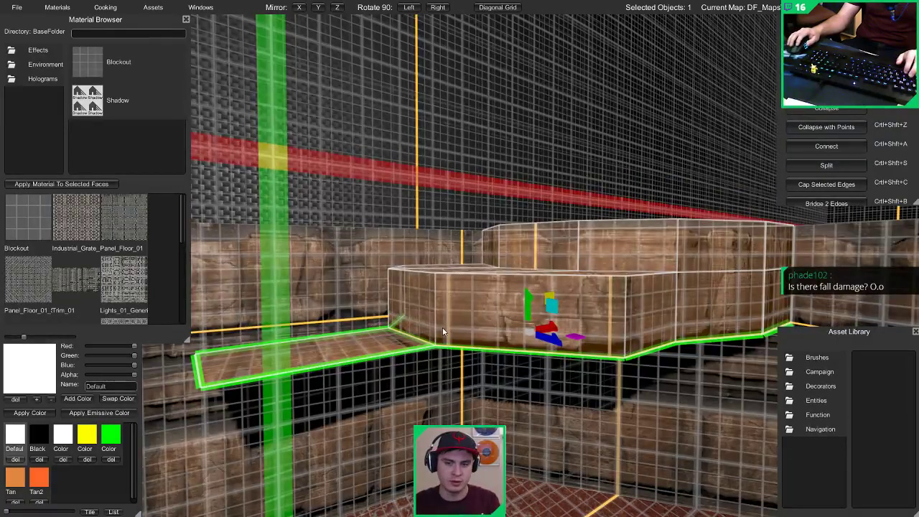
Step: Delete the narrow flat shelf extending from the end of the lower ledge
{"action": "right_click_drag", "start_coordinate": [442, 329], "coordinate": [459, 351]}
{"action": "key", "text": "w"}
{"action": "key", "text": "s"}
{"action": "key", "text": "3"}
{"action": "left_click", "coordinate": [466, 348]}
{"action": "key", "text": "Delete"}
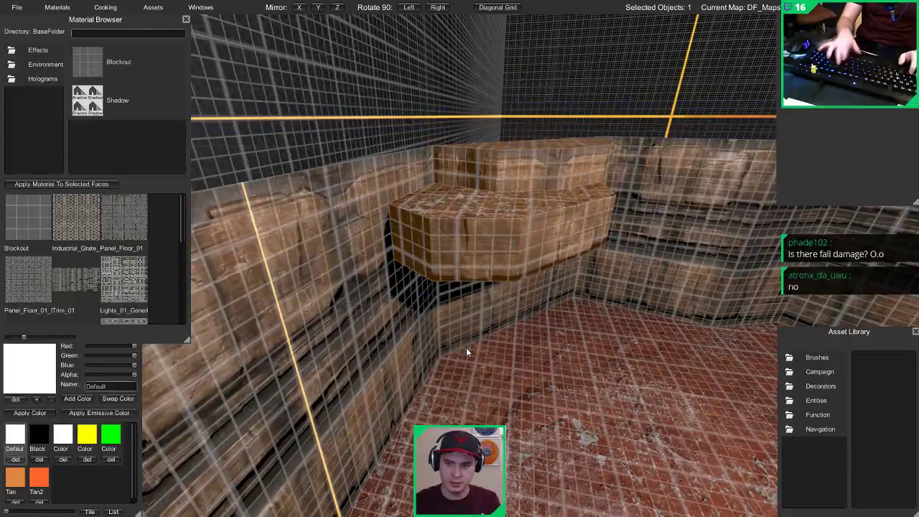
Step: Extrude the two bottom edges at the lower ledge's end outward into a wider angled shelf and pull its outer edge toward the wall
{"action": "left_click", "coordinate": [418, 272]}
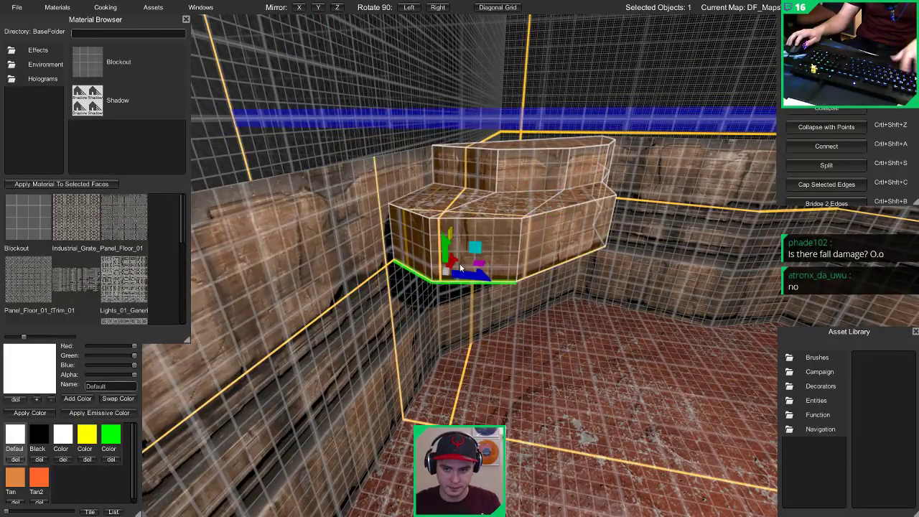
{"action": "left_click_drag", "start_coordinate": [459, 263], "coordinate": [434, 294]}
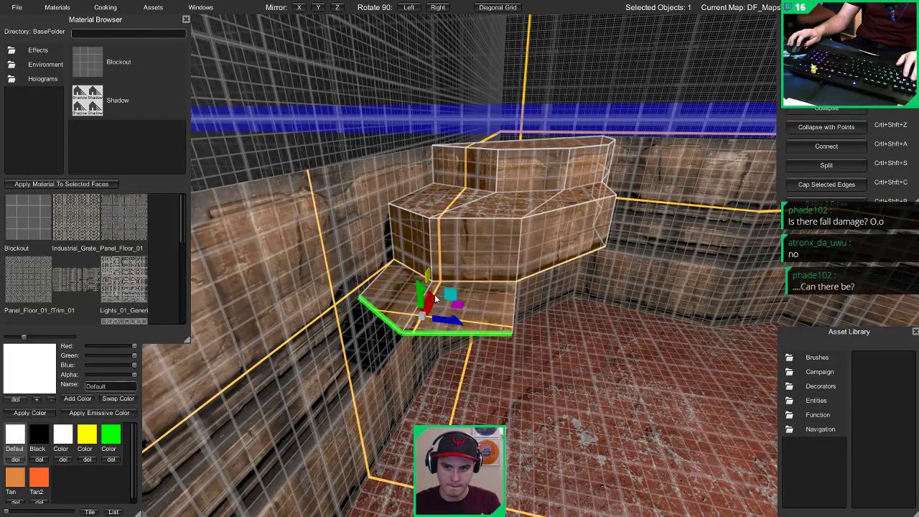
{"action": "left_click", "coordinate": [365, 306]}
{"action": "right_click_drag", "start_coordinate": [365, 306], "coordinate": [556, 345]}
{"action": "left_click_drag", "start_coordinate": [535, 346], "coordinate": [486, 417]}
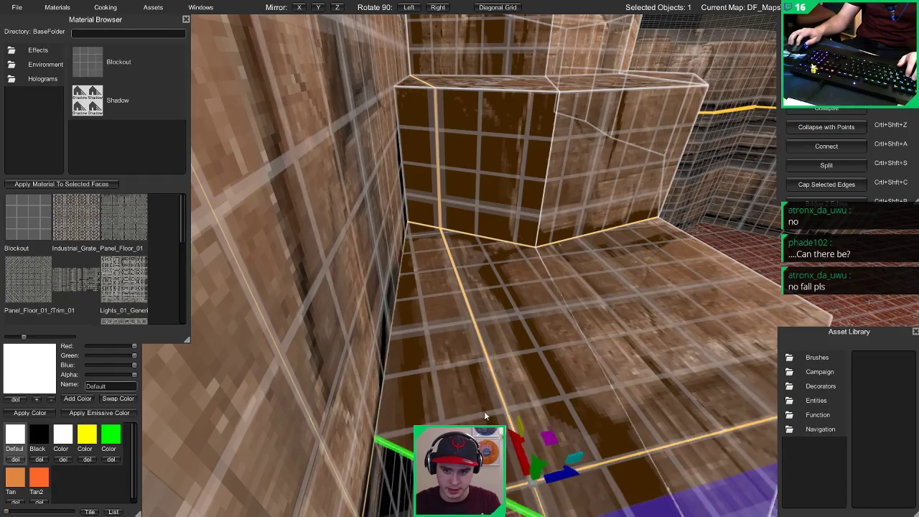
{"action": "right_click_drag", "start_coordinate": [486, 416], "coordinate": [406, 392]}
Step: Examine the new angled shelf in the chasm corner with the editor interface hidden, and from farther back
{"action": "key", "text": "Escape"}
{"action": "key", "text": "Tab"}
{"action": "key", "text": "w"}
{"action": "key", "text": "w"}
{"action": "key", "text": "s"}
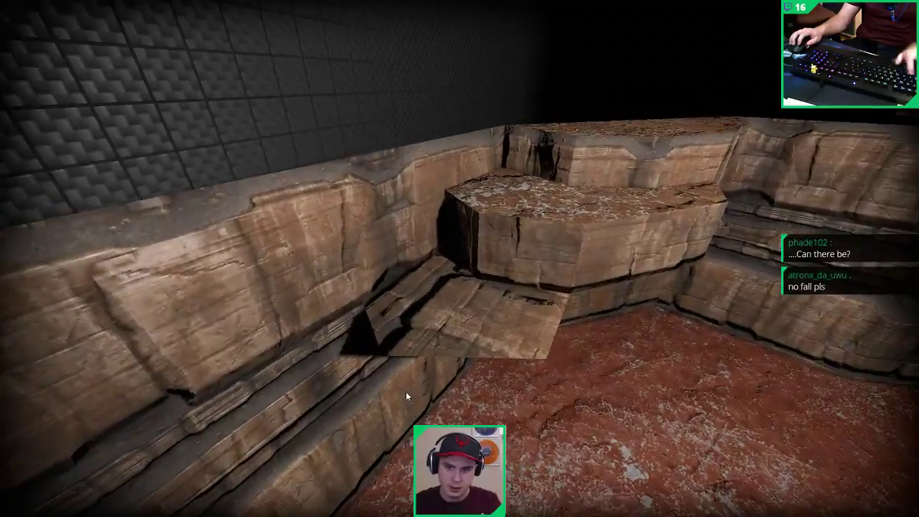
{"action": "key", "text": "Tab"}
{"action": "key", "text": "d"}
{"action": "mouse_move", "coordinate": [468, 354]}
{"action": "right_mouse_down"}
{"action": "mouse_move", "coordinate": [387, 347]}
{"action": "mouse_move", "coordinate": [365, 362]}
{"action": "mouse_move", "coordinate": [295, 353]}
{"action": "mouse_move", "coordinate": [481, 342]}
{"action": "right_mouse_up"}
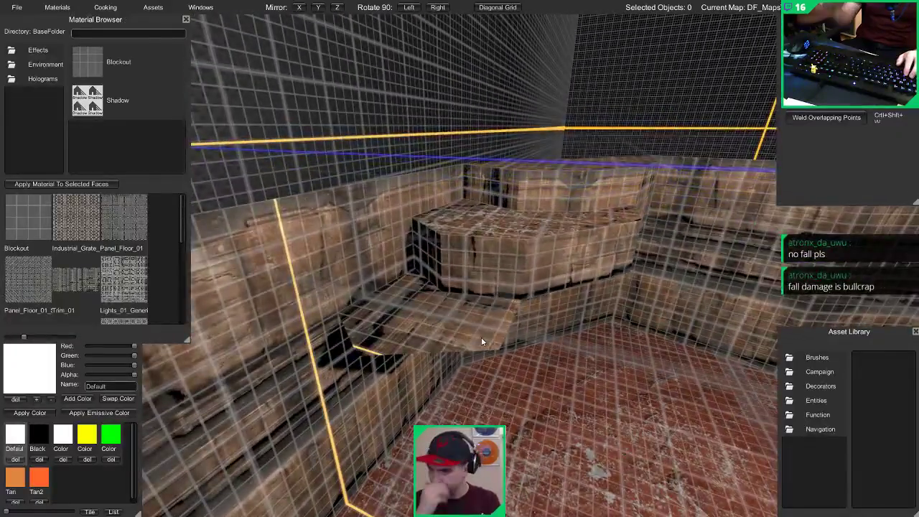
{"action": "right_click_drag", "start_coordinate": [569, 319], "coordinate": [435, 324]}
{"action": "key", "text": "s"}
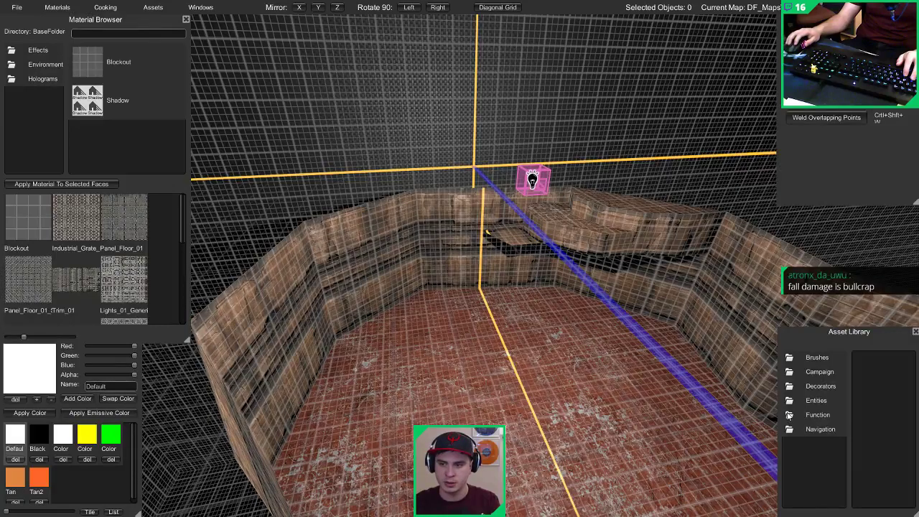
Step: Extrude the bottom edges of the lower ledge and the outer edges of the angled shelf straight down as one continuous rock band
{"action": "key", "text": "w"}
{"action": "mouse_move", "coordinate": [713, 370]}
{"action": "right_mouse_down"}
{"action": "mouse_move", "coordinate": [758, 339]}
{"action": "mouse_move", "coordinate": [833, 367]}
{"action": "mouse_move", "coordinate": [822, 345]}
{"action": "mouse_move", "coordinate": [667, 320]}
{"action": "mouse_move", "coordinate": [658, 338]}
{"action": "mouse_move", "coordinate": [674, 353]}
{"action": "mouse_move", "coordinate": [638, 311]}
{"action": "right_mouse_up"}
{"action": "left_click", "coordinate": [629, 330]}
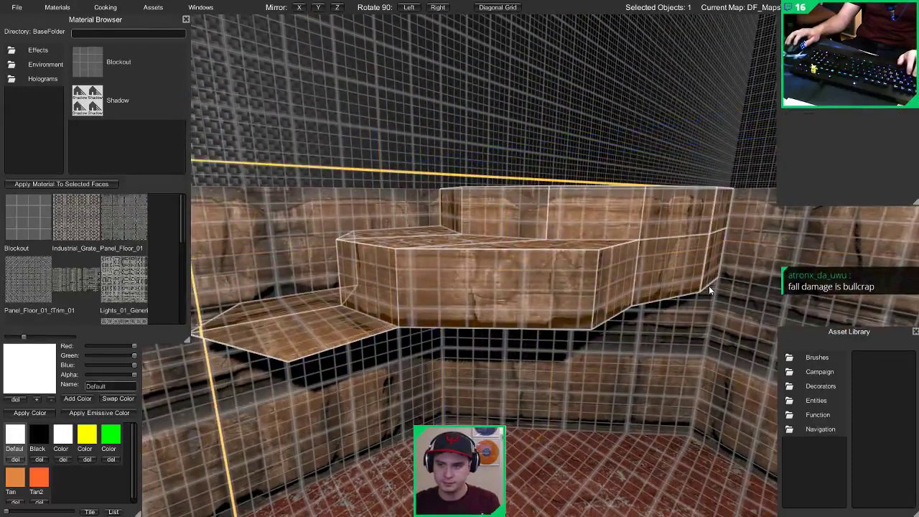
{"action": "left_click", "coordinate": [709, 286]}
{"action": "left_click", "coordinate": [665, 301], "text": "shift"}
{"action": "left_click", "coordinate": [597, 320], "text": "shift"}
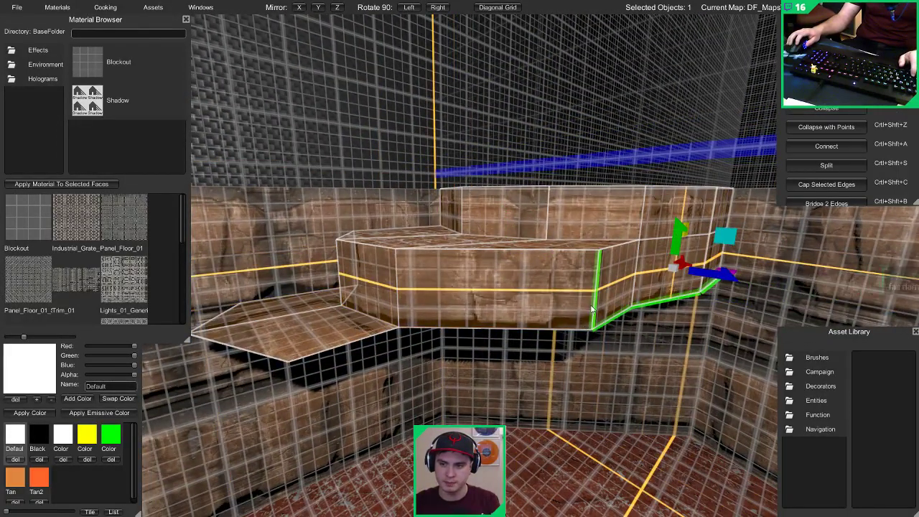
{"action": "left_click", "coordinate": [592, 307], "text": "shift"}
{"action": "left_click", "coordinate": [539, 330], "text": "shift"}
{"action": "left_click", "coordinate": [365, 340], "text": "shift"}
{"action": "mouse_move", "coordinate": [365, 341]}
{"action": "right_mouse_down"}
{"action": "mouse_move", "coordinate": [610, 327]}
{"action": "mouse_move", "coordinate": [488, 334]}
{"action": "mouse_move", "coordinate": [556, 280]}
{"action": "mouse_move", "coordinate": [634, 255]}
{"action": "right_mouse_up"}
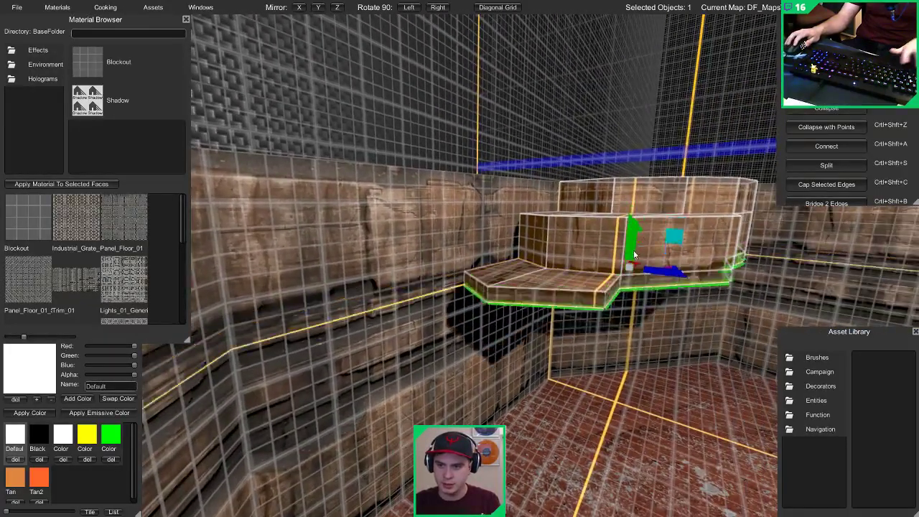
{"action": "left_click_drag", "start_coordinate": [633, 255], "coordinate": [633, 267]}
Step: Preview the extruded rock band beneath the ledge and shelf without the editor interface
{"action": "right_click_drag", "start_coordinate": [632, 267], "coordinate": [545, 271]}
{"action": "key", "text": "Escape"}
{"action": "key", "text": "Tab"}
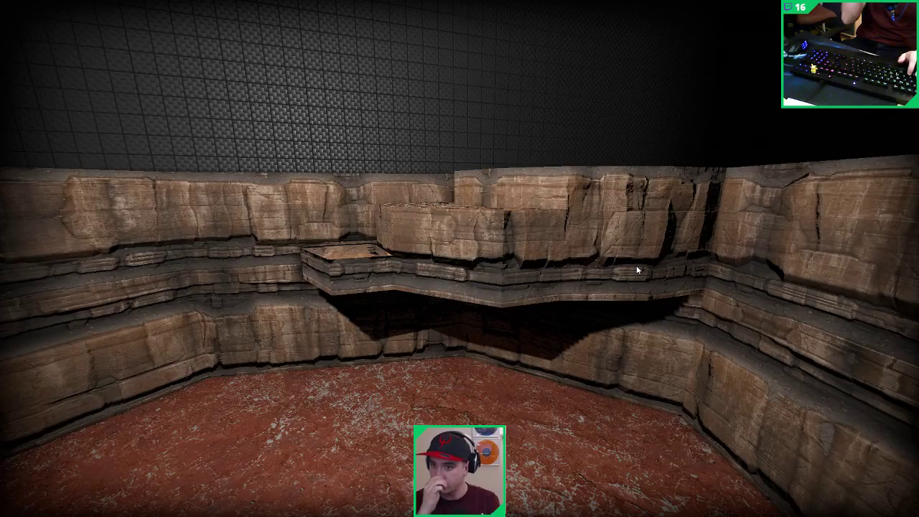
{"action": "key", "text": "Tab"}
Step: Delete the rock band beneath the lower ledge and the lower wall faces at the ledge's far end, keeping the angled shelf's sides
{"action": "left_click", "coordinate": [635, 236]}
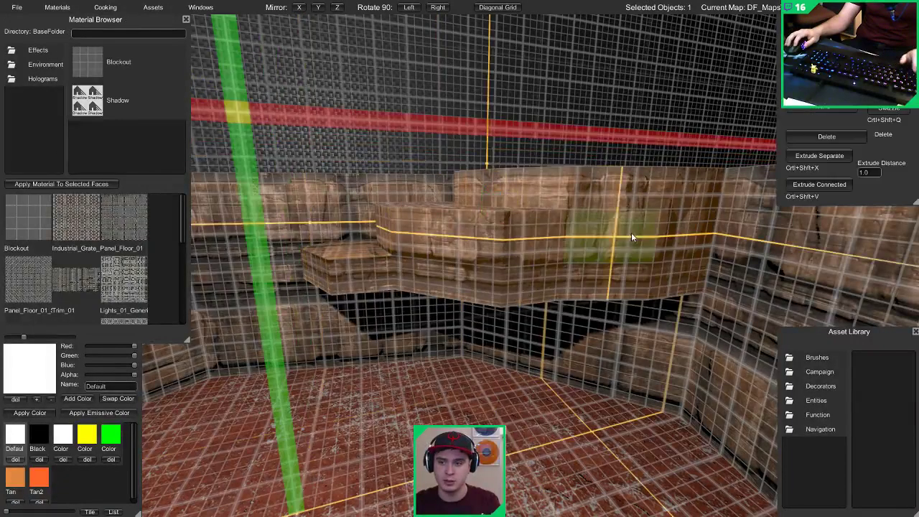
{"action": "right_click_drag", "start_coordinate": [631, 233], "coordinate": [700, 229]}
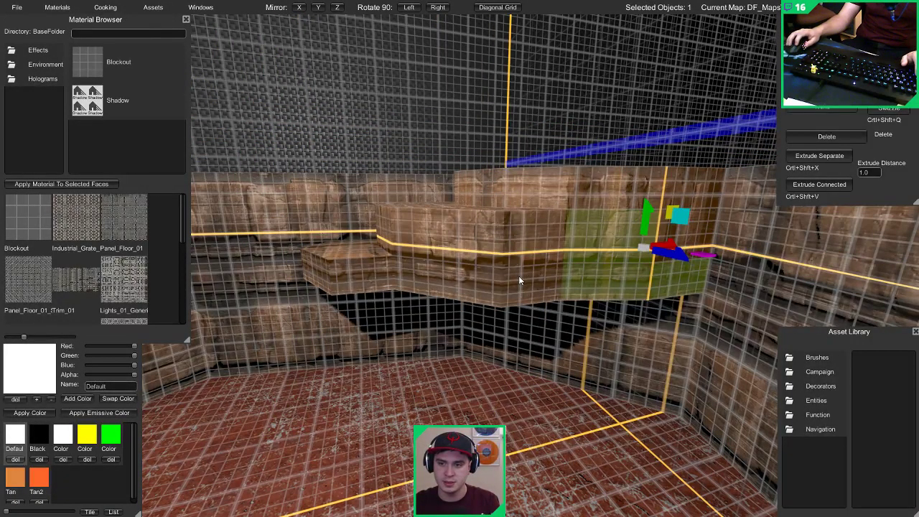
{"action": "left_click", "coordinate": [518, 276], "text": "shift"}
{"action": "left_click", "coordinate": [461, 279], "text": "shift"}
{"action": "left_click", "coordinate": [691, 245], "text": "shift"}
{"action": "key", "text": "Delete"}
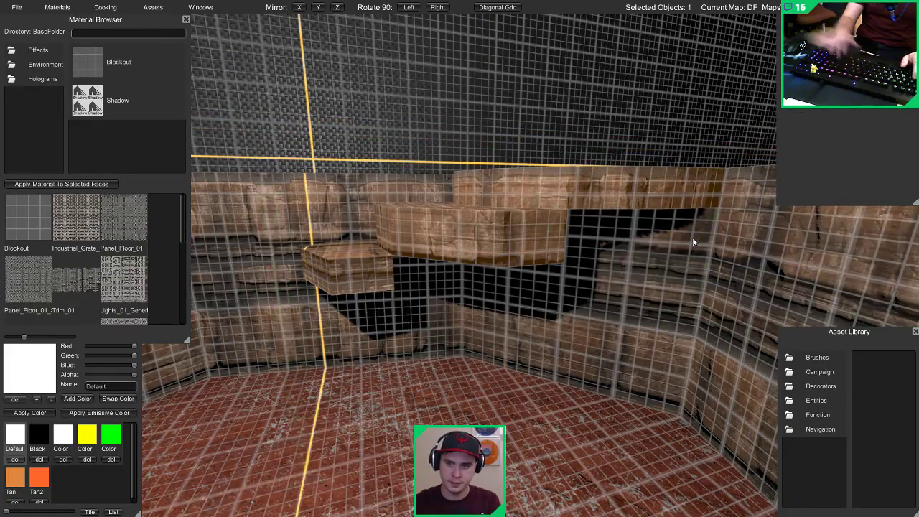
Step: Separate the lower ledge's front faces and the adjoining upper ledge faces from the rest of the ledge mesh
{"action": "key", "text": "1"}
{"action": "key", "text": "2"}
{"action": "left_click", "coordinate": [450, 248]}
{"action": "key", "text": "3"}
{"action": "left_click", "coordinate": [467, 237]}
{"action": "left_click", "coordinate": [538, 227], "text": "shift"}
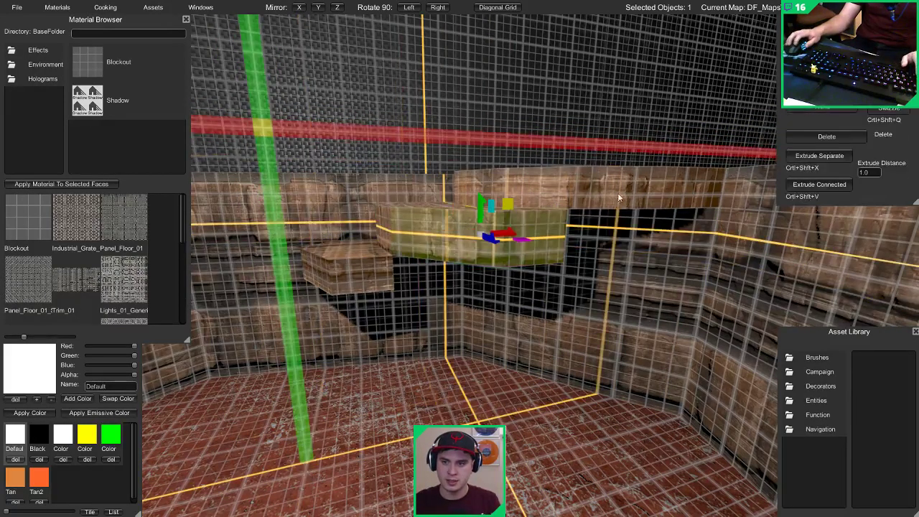
{"action": "left_click", "coordinate": [618, 198], "text": "shift"}
{"action": "left_click", "coordinate": [689, 191], "text": "shift"}
{"action": "key", "text": "Delete"}
{"action": "key", "text": "ctrl+z"}
Step: Try to move the bottom edges of the separated rock faces
{"action": "key", "text": "2"}
{"action": "left_click", "coordinate": [680, 208]}
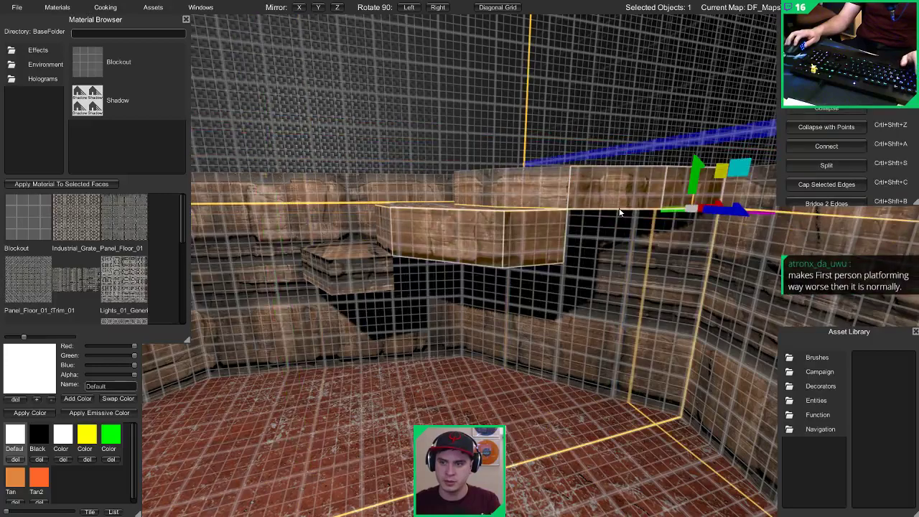
{"action": "left_click", "coordinate": [619, 210], "text": "shift"}
{"action": "left_click", "coordinate": [513, 267], "text": "shift"}
{"action": "left_click", "coordinate": [483, 259], "text": "shift"}
{"action": "mouse_move", "coordinate": [559, 212]}
{"action": "left_mouse_down"}
{"action": "mouse_move", "coordinate": [552, 246]}
{"action": "mouse_move", "coordinate": [556, 213]}
{"action": "left_mouse_up"}
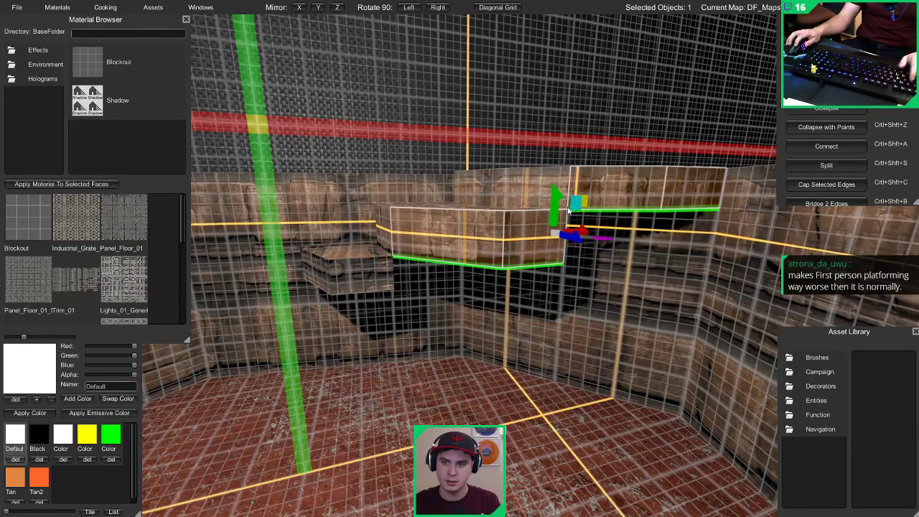
Step: Split the lower ledge's front faces from the upper ledge faces and select both resulting objects for editing
{"action": "key", "text": "3"}
{"action": "left_click", "coordinate": [538, 230]}
{"action": "left_click", "coordinate": [473, 255], "text": "shift"}
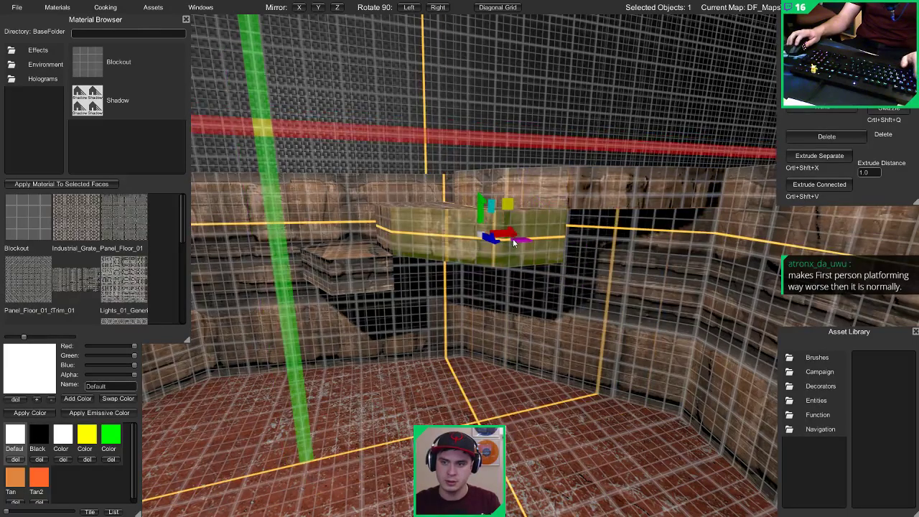
{"action": "key", "text": "1"}
{"action": "key", "text": "5"}
{"action": "key", "text": "1"}
{"action": "left_click", "coordinate": [622, 188], "text": "shift"}
{"action": "key", "text": "5"}
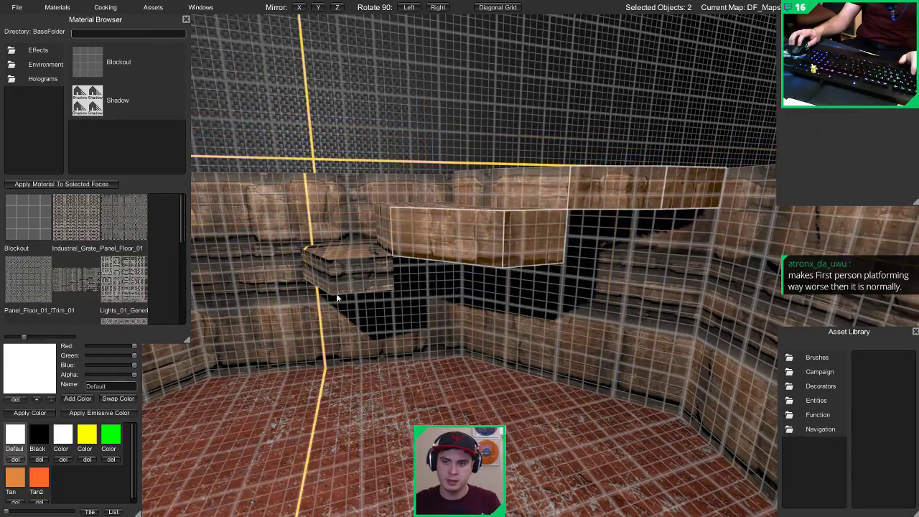
Step: Lower the bottom edges of both rock faces, extending the upper ledge's face further down level with the lower ledge's base
{"action": "left_click_drag", "start_coordinate": [336, 295], "coordinate": [635, 252]}
{"action": "left_click", "coordinate": [636, 212], "text": "shift"}
{"action": "left_click", "coordinate": [709, 206], "text": "shift"}
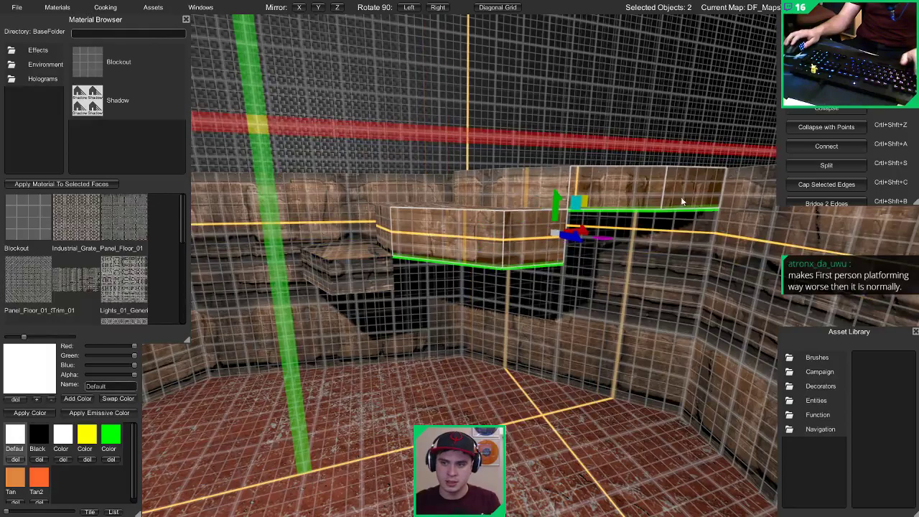
{"action": "left_click_drag", "start_coordinate": [554, 206], "coordinate": [548, 253]}
{"action": "left_click", "coordinate": [656, 242]}
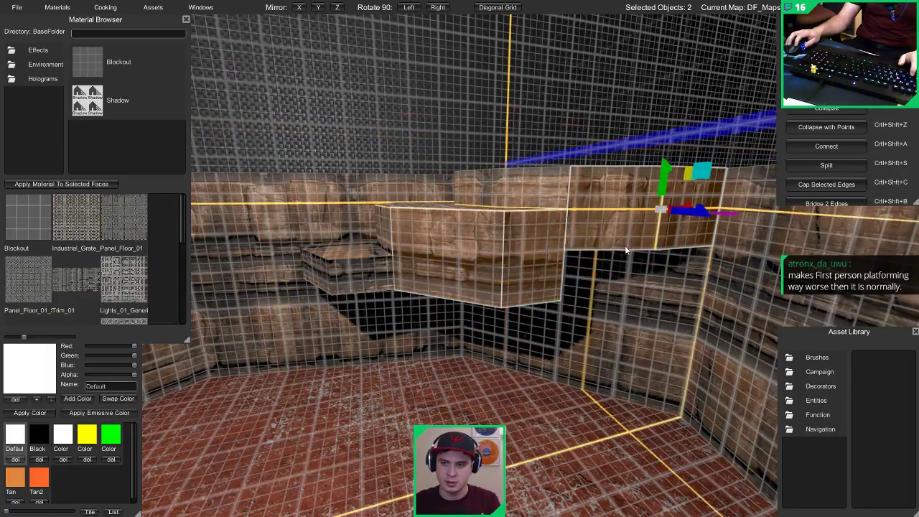
{"action": "left_click", "coordinate": [627, 250]}
{"action": "right_click_drag", "start_coordinate": [706, 243], "coordinate": [671, 242]}
{"action": "left_click", "coordinate": [631, 245], "text": "shift"}
{"action": "left_click_drag", "start_coordinate": [558, 228], "coordinate": [556, 306]}
Step: Preview the extended rock faces and the surrounding chasm walls without the editor interface
{"action": "key", "text": "Escape"}
{"action": "key", "text": "Tab"}
{"action": "key", "text": "s"}
{"action": "right_click_drag", "start_coordinate": [508, 210], "coordinate": [617, 205]}
{"action": "key", "text": "a"}
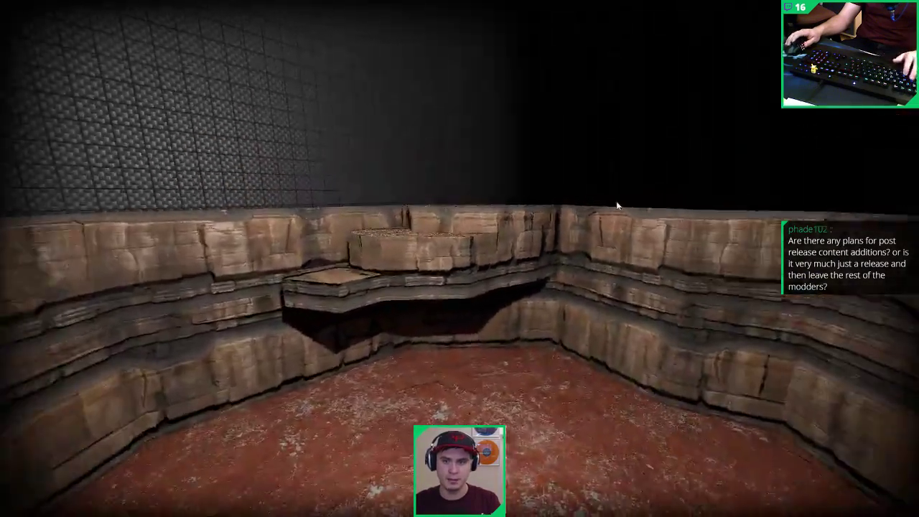
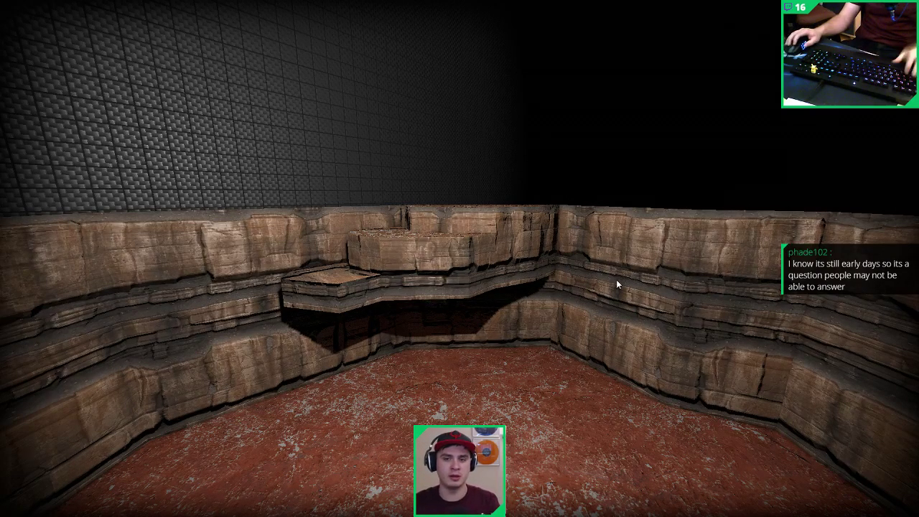
Step: Apply the Stone_Flat_01 material to the top face of the lowest rock step and preview it
{"action": "right_click_drag", "start_coordinate": [616, 280], "coordinate": [428, 310]}
{"action": "key", "text": "Tab"}
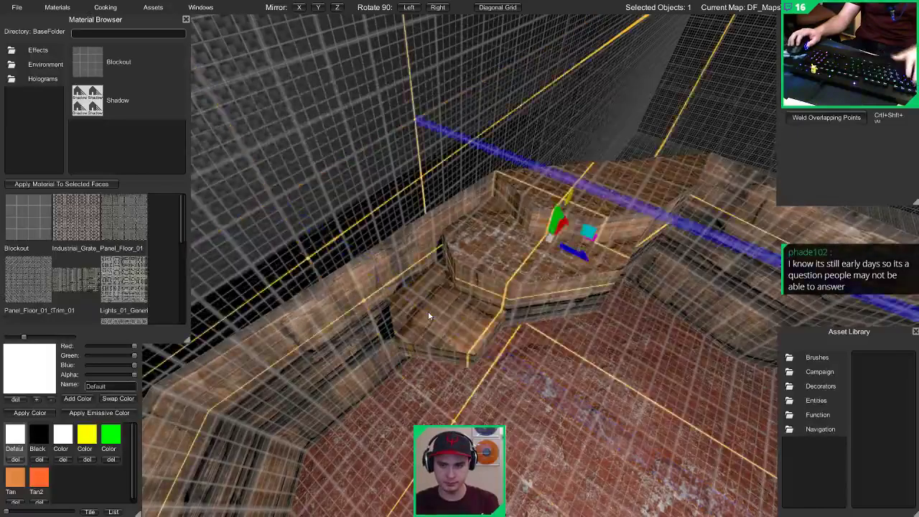
{"action": "left_click", "coordinate": [429, 314]}
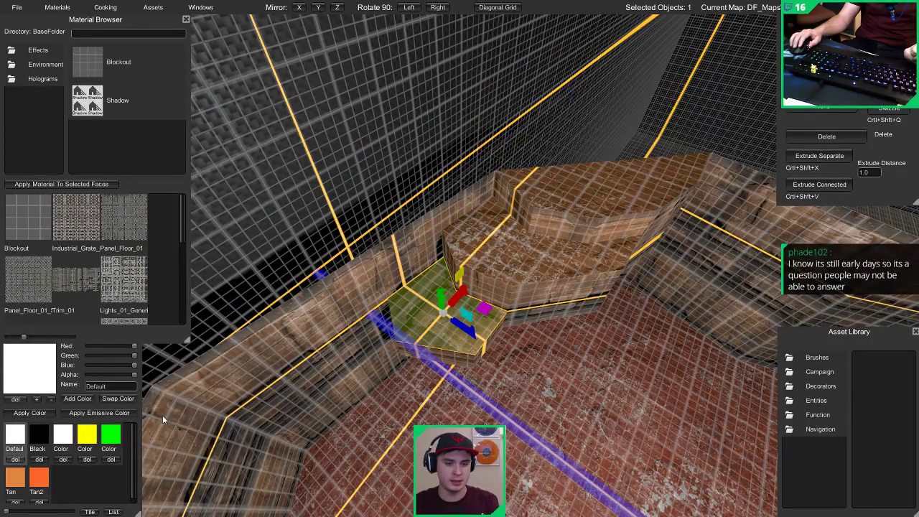
{"action": "scroll", "coordinate": [96, 282], "scroll_direction": "down", "scroll_amount": 4}
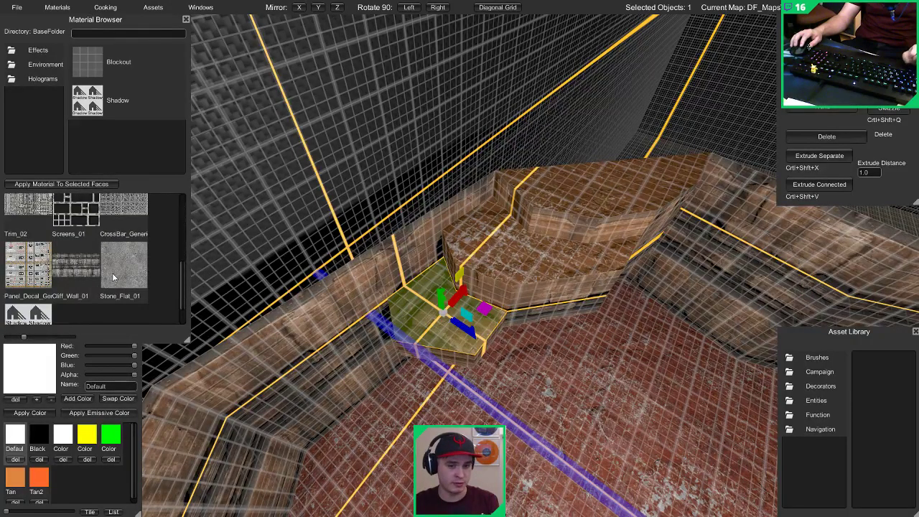
{"action": "left_click", "coordinate": [112, 274]}
{"action": "left_click", "coordinate": [104, 184]}
{"action": "key", "text": "Escape"}
{"action": "right_click_drag", "start_coordinate": [402, 278], "coordinate": [407, 218]}
{"action": "key", "text": "Tab"}
{"action": "key", "text": "Tab"}
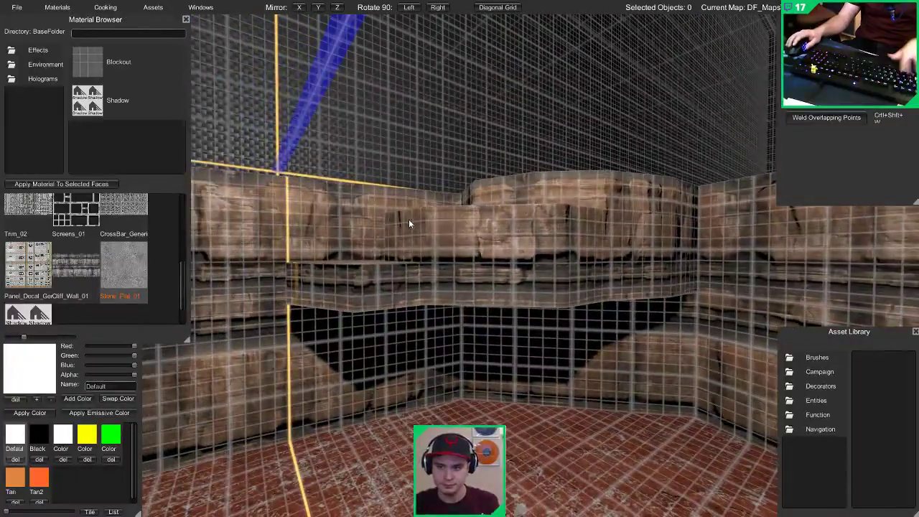
Step: Try to extend the bottom edges of all three ledge objects slightly further down
{"action": "left_click", "coordinate": [470, 257]}
{"action": "right_click_drag", "start_coordinate": [470, 256], "coordinate": [505, 262]}
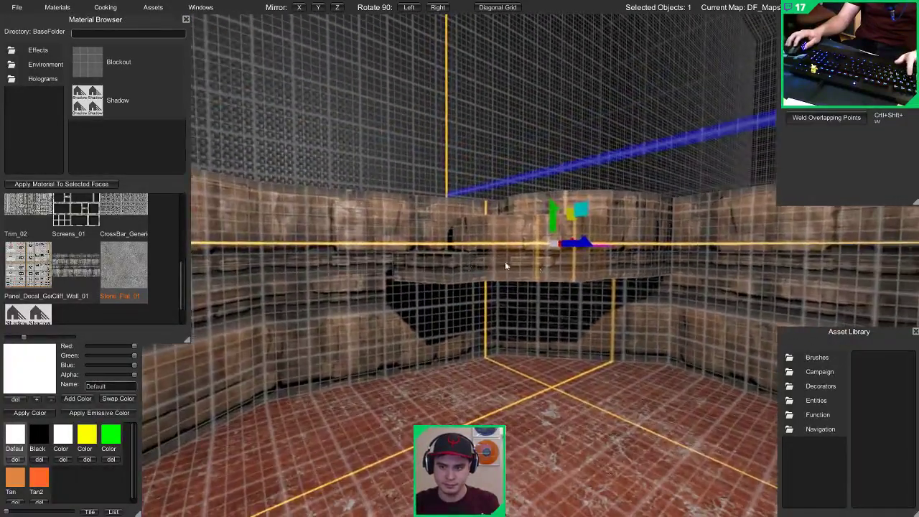
{"action": "left_click", "coordinate": [505, 262], "text": "shift"}
{"action": "left_click", "coordinate": [635, 270], "text": "shift"}
{"action": "key", "text": "2"}
{"action": "left_click_drag", "start_coordinate": [705, 265], "coordinate": [295, 316]}
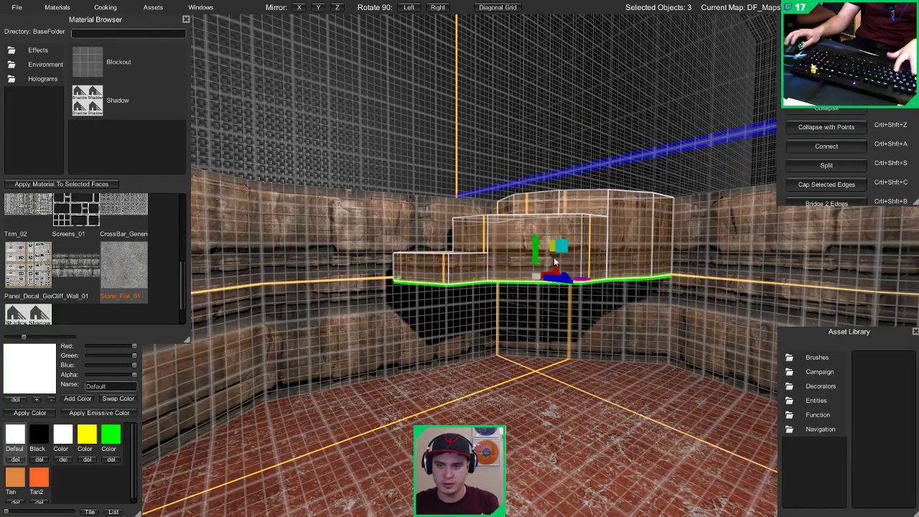
{"action": "left_click_drag", "start_coordinate": [536, 250], "coordinate": [536, 268]}
Step: Try to extrude the lowest step's bottom edges outward into a new flat rock platform
{"action": "key", "text": "w"}
{"action": "mouse_move", "coordinate": [536, 267]}
{"action": "right_mouse_down"}
{"action": "mouse_move", "coordinate": [462, 280]}
{"action": "mouse_move", "coordinate": [565, 293]}
{"action": "right_mouse_up"}
{"action": "key", "text": "s"}
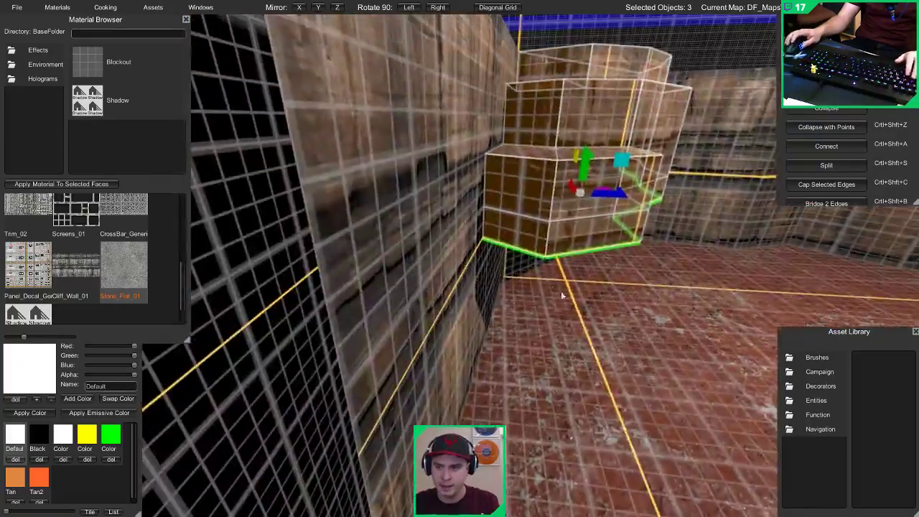
{"action": "left_click", "coordinate": [504, 252]}
{"action": "left_click", "coordinate": [574, 255], "text": "shift"}
{"action": "right_click_drag", "start_coordinate": [509, 262], "coordinate": [510, 264]}
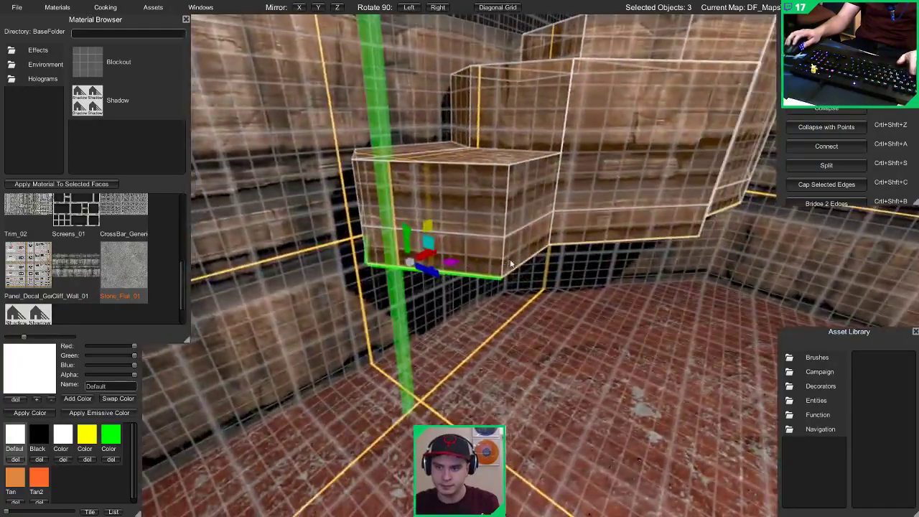
{"action": "left_click", "coordinate": [510, 266], "text": "shift"}
{"action": "left_click_drag", "start_coordinate": [490, 246], "coordinate": [478, 282]}
Step: Reposition the new platform's corner points to meet the chasm wall and reshape its outer rim
{"action": "right_click_drag", "start_coordinate": [477, 282], "coordinate": [488, 252]}
{"action": "key", "text": "1"}
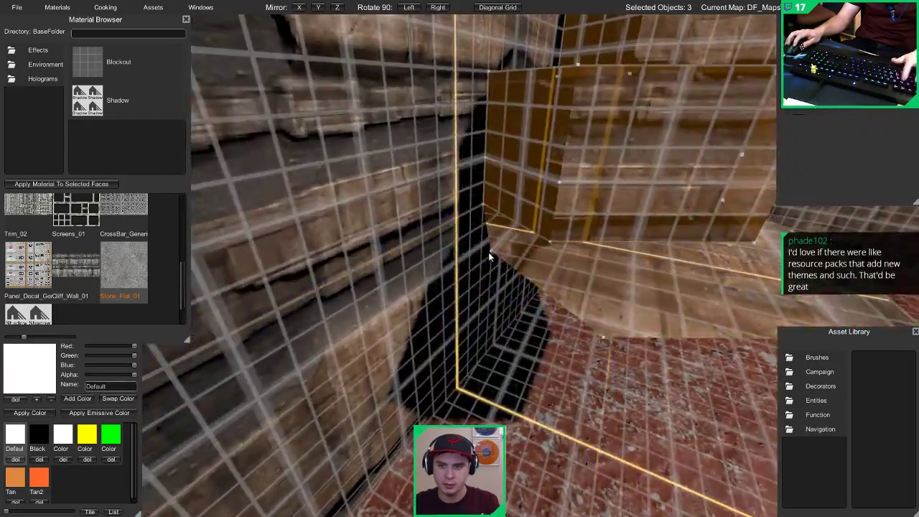
{"action": "left_click", "coordinate": [488, 252]}
{"action": "left_click_drag", "start_coordinate": [506, 254], "coordinate": [457, 246]}
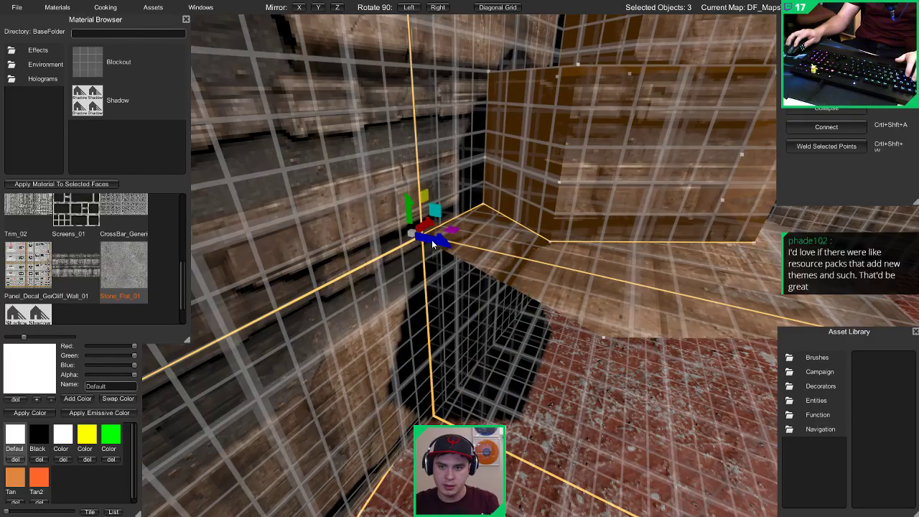
{"action": "mouse_move", "coordinate": [431, 240]}
{"action": "right_mouse_down"}
{"action": "mouse_move", "coordinate": [491, 291]}
{"action": "mouse_move", "coordinate": [444, 269]}
{"action": "mouse_move", "coordinate": [398, 226]}
{"action": "mouse_move", "coordinate": [359, 264]}
{"action": "right_mouse_up"}
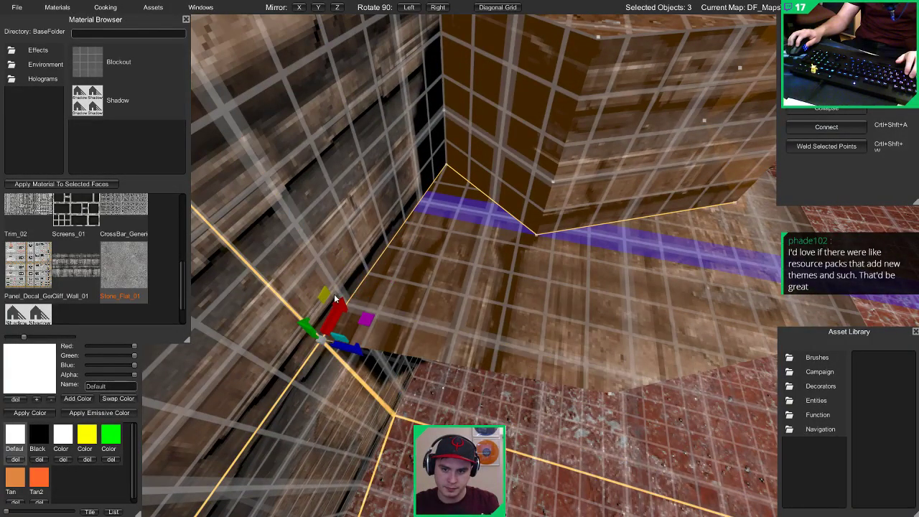
{"action": "right_click_drag", "start_coordinate": [334, 294], "coordinate": [454, 298]}
{"action": "left_click_drag", "start_coordinate": [454, 299], "coordinate": [456, 302]}
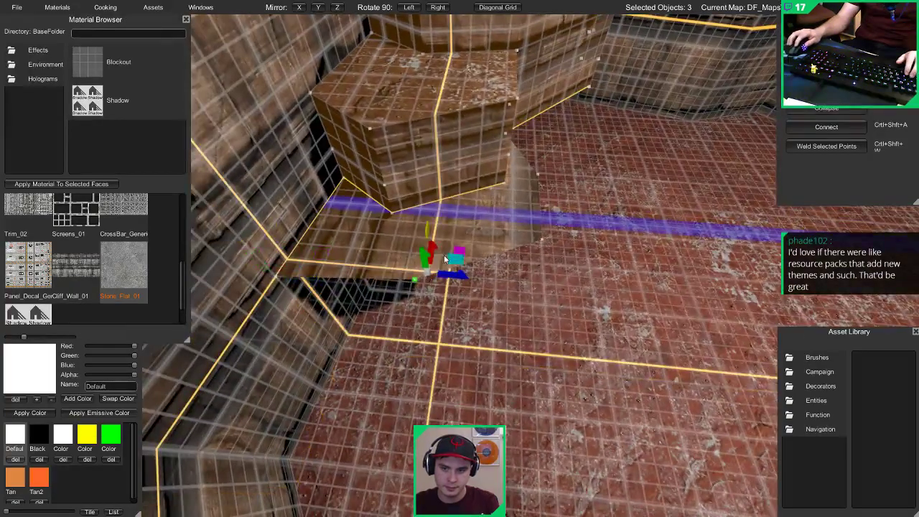
{"action": "left_click_drag", "start_coordinate": [450, 260], "coordinate": [401, 289]}
Step: Split the platform's front edge, move the resulting points to round off the rim, and preview the shape
{"action": "key", "text": "2"}
{"action": "left_click", "coordinate": [465, 272]}
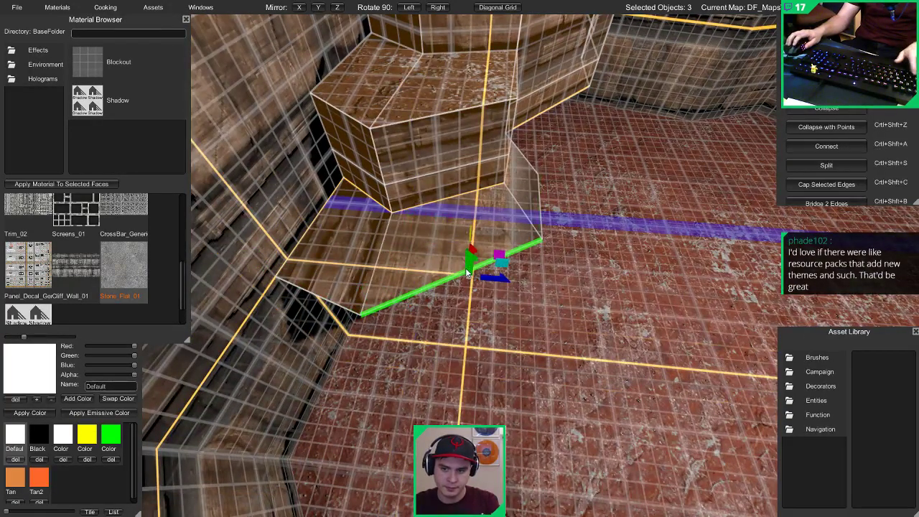
{"action": "key", "text": "ctrl+shift+s"}
{"action": "left_click", "coordinate": [471, 274]}
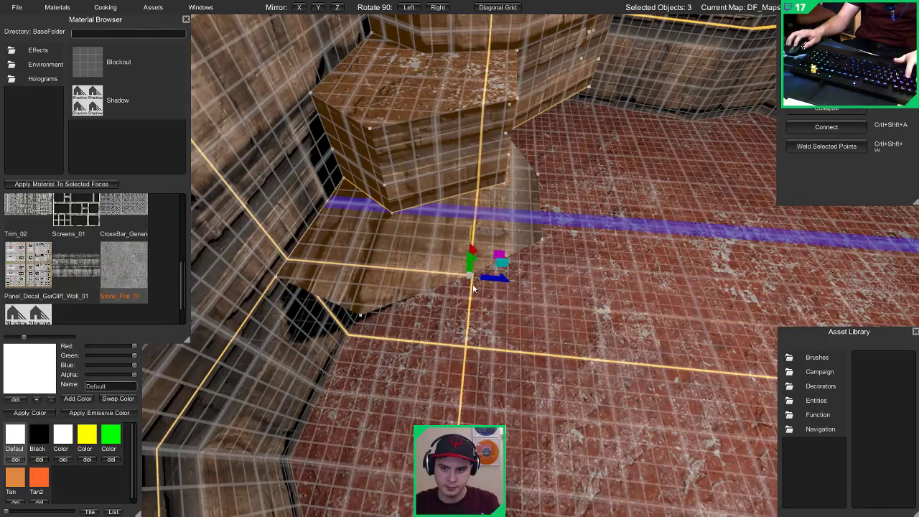
{"action": "left_click_drag", "start_coordinate": [505, 261], "coordinate": [523, 274]}
{"action": "right_click_drag", "start_coordinate": [523, 274], "coordinate": [484, 227]}
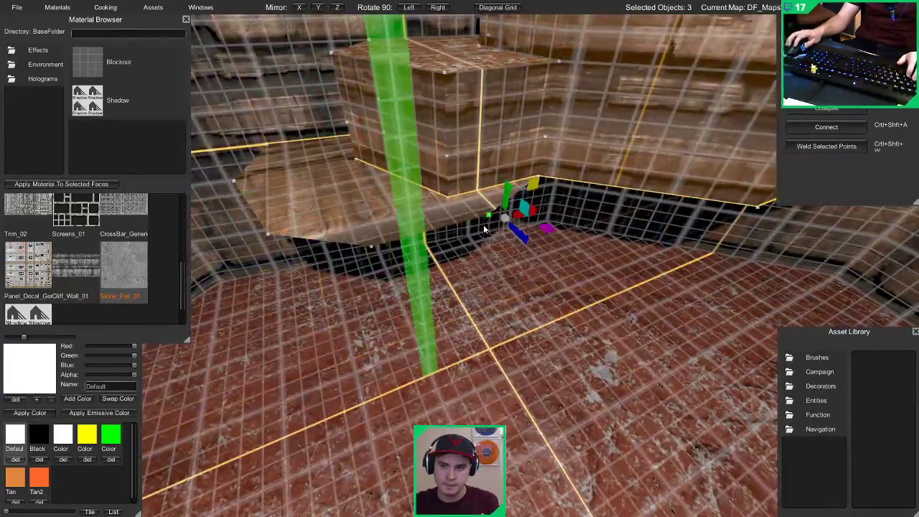
{"action": "left_click_drag", "start_coordinate": [529, 212], "coordinate": [343, 273]}
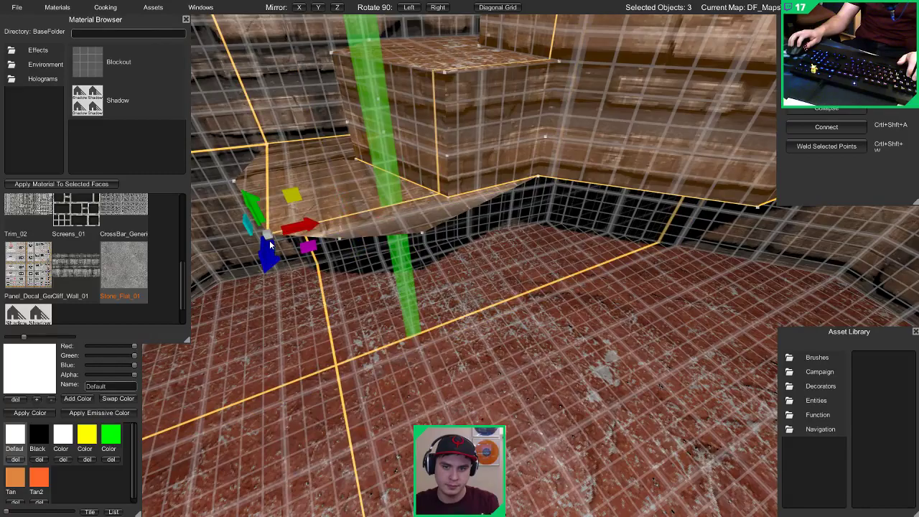
{"action": "key", "text": "a"}
{"action": "right_click_drag", "start_coordinate": [270, 239], "coordinate": [289, 235]}
{"action": "key", "text": "d"}
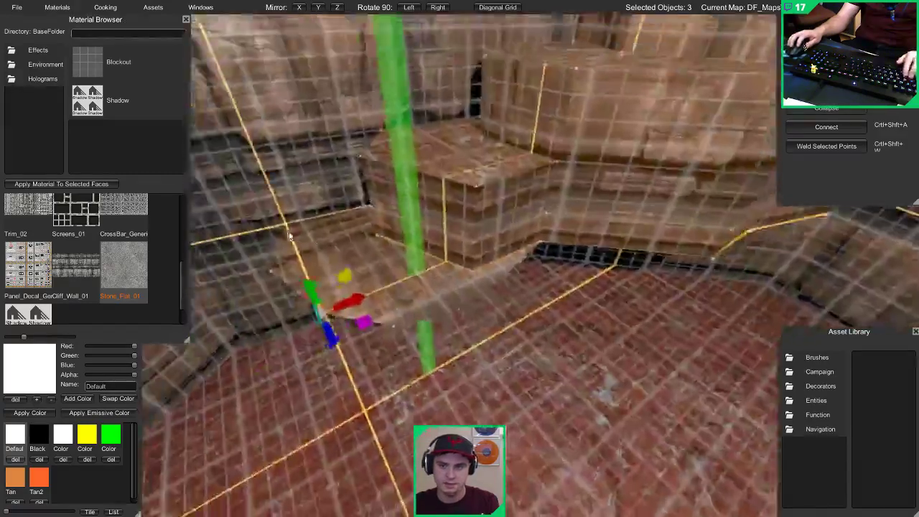
{"action": "left_click", "coordinate": [289, 231]}
{"action": "key", "text": "Tab"}
{"action": "middle_click_drag", "start_coordinate": [384, 226], "coordinate": [368, 201]}
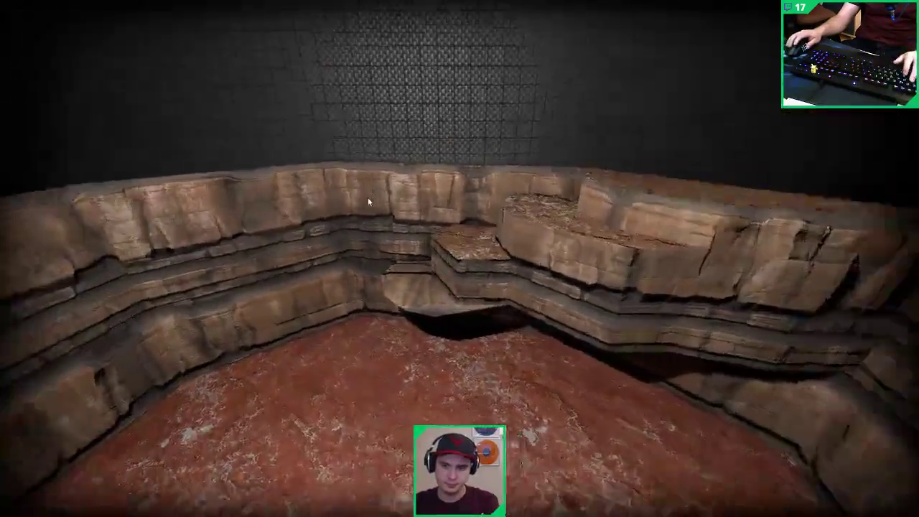
Step: Extrude all rim edges of the rounded platform downward to give it rocky side faces
{"action": "right_click_drag", "start_coordinate": [367, 201], "coordinate": [432, 237]}
{"action": "key", "text": "w"}
{"action": "key", "text": "Tab"}
{"action": "left_click", "coordinate": [476, 222]}
{"action": "left_click", "coordinate": [492, 222]}
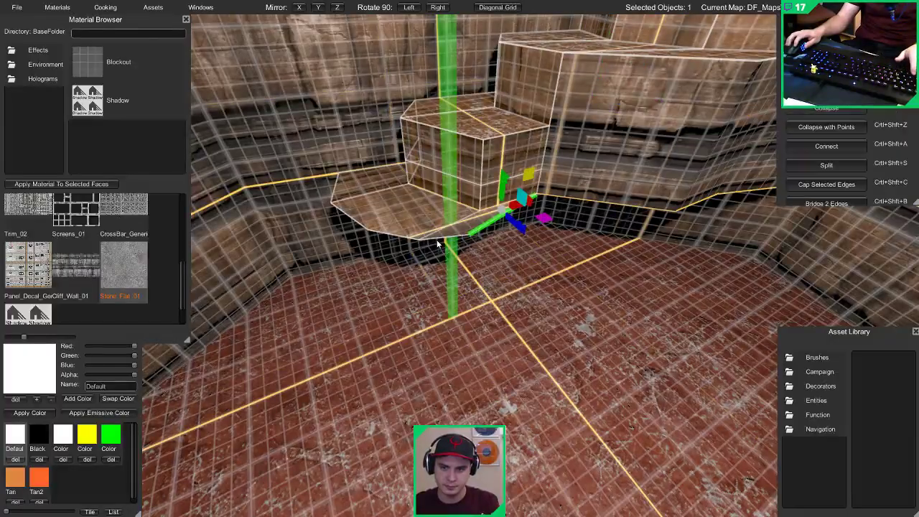
{"action": "left_click", "coordinate": [438, 241], "text": "shift"}
{"action": "left_click", "coordinate": [396, 236], "text": "shift"}
{"action": "left_click", "coordinate": [351, 217], "text": "shift"}
{"action": "left_click", "coordinate": [335, 189], "text": "shift"}
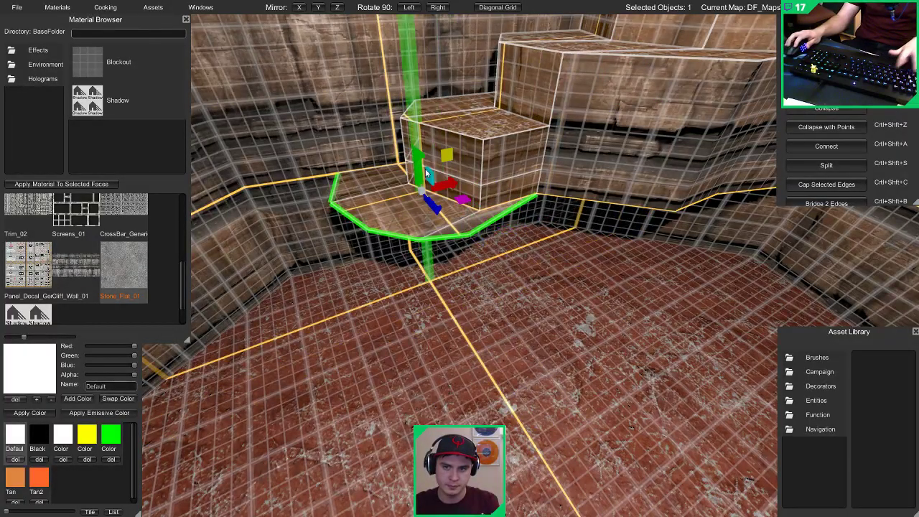
{"action": "left_click_drag", "start_coordinate": [426, 172], "coordinate": [417, 207], "text": "shift"}
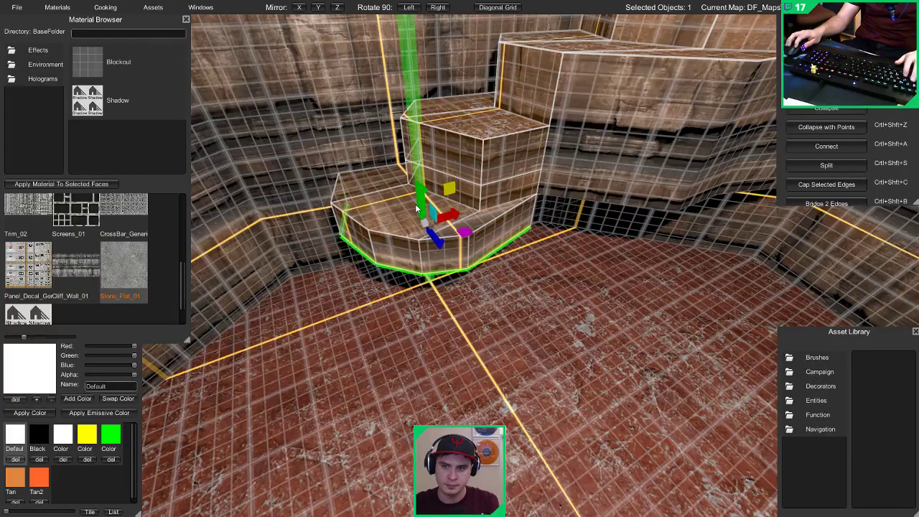
Step: Try to extrude the narrow side face beside the wall into a separate block and pull it outward
{"action": "key", "text": "w"}
{"action": "right_click_drag", "start_coordinate": [417, 207], "coordinate": [513, 164]}
{"action": "key", "text": "a"}
{"action": "key", "text": "w"}
{"action": "key", "text": "3"}
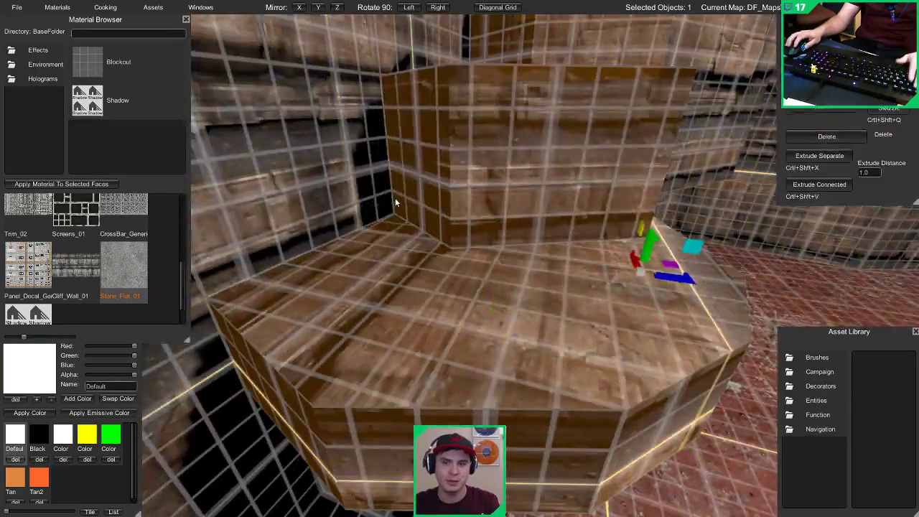
{"action": "left_click", "coordinate": [409, 202]}
{"action": "key", "text": "ctrl+shift+x"}
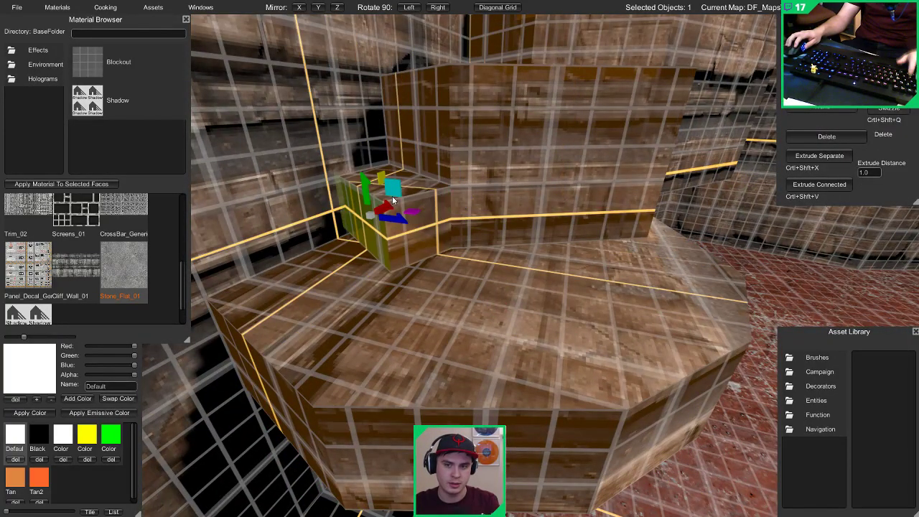
{"action": "middle_click_drag", "start_coordinate": [378, 208], "coordinate": [337, 228]}
Step: Undo the side block, the rounded platform and the lowered bottom edges of the three ledges
{"action": "key", "text": "ctrl+z"}
{"action": "key", "text": "ctrl+z"}
{"action": "key", "text": "ctrl+z"}
{"action": "key", "text": "ctrl+z"}
{"action": "key", "text": "ctrl+z"}
{"action": "key", "text": "ctrl+z"}
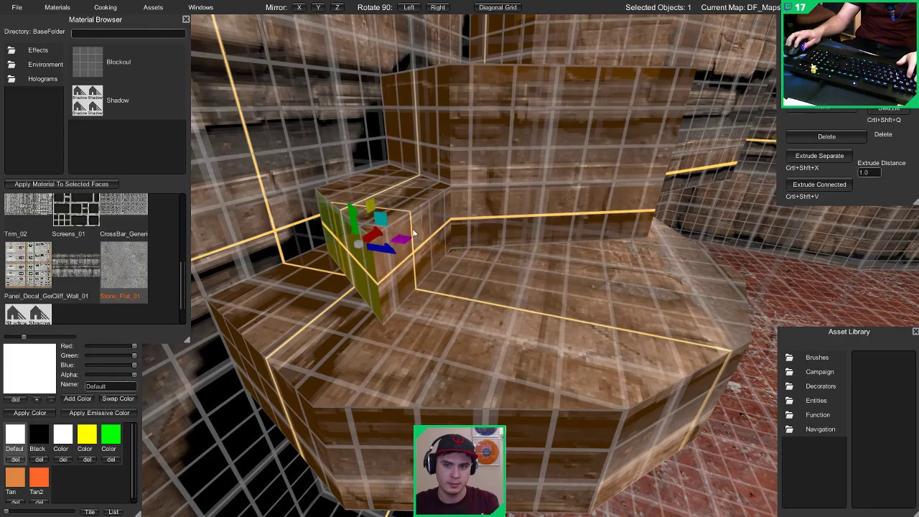
{"action": "key", "text": "ctrl+z"}
{"action": "key", "text": "ctrl+z"}
{"action": "key", "text": "ctrl+z"}
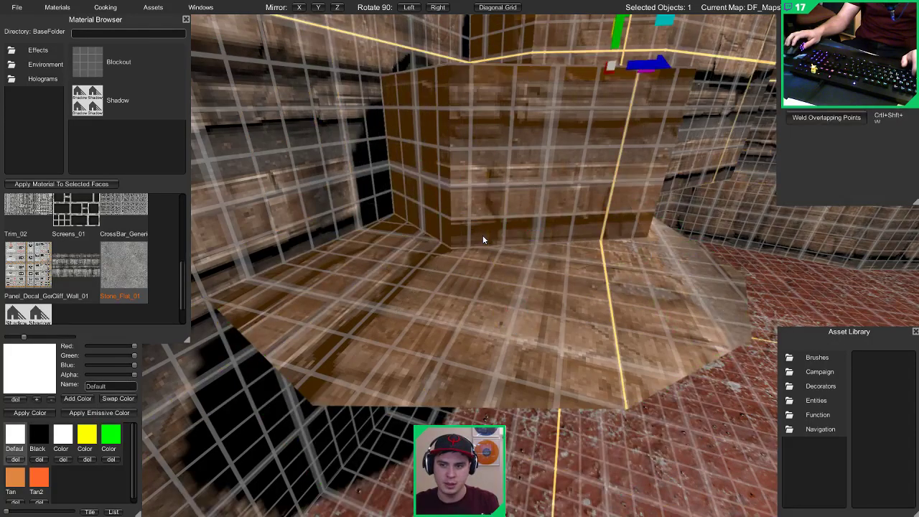
{"action": "key", "text": "ctrl+z"}
{"action": "key", "text": "ctrl+z"}
{"action": "key", "text": "ctrl+z"}
{"action": "key", "text": "ctrl+z"}
{"action": "key", "text": "ctrl+z"}
{"action": "key", "text": "ctrl+z"}
{"action": "key", "text": "ctrl+z"}
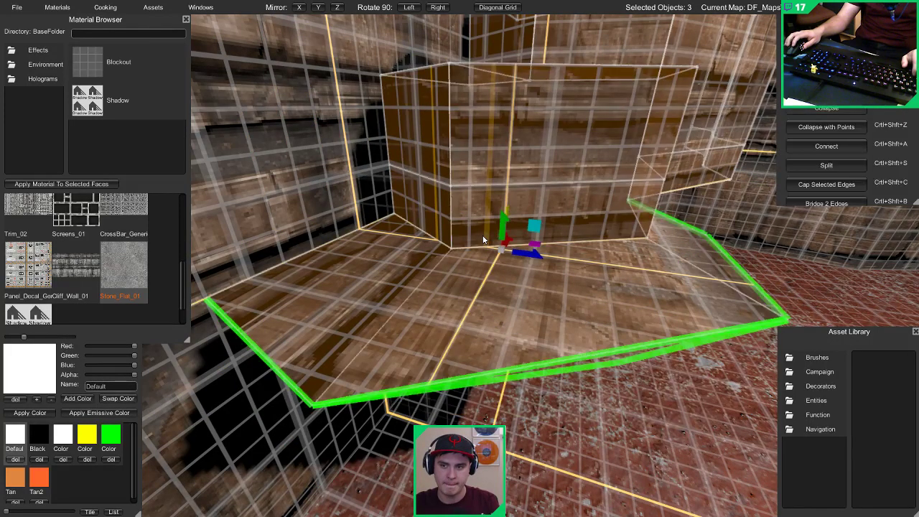
{"action": "key", "text": "ctrl+z"}
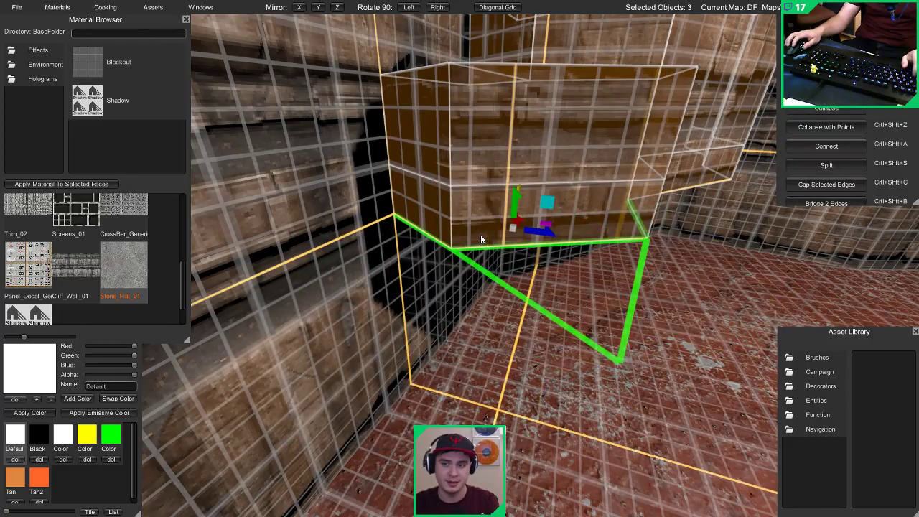
{"action": "right_click_drag", "start_coordinate": [476, 232], "coordinate": [386, 227]}
{"action": "key", "text": "ctrl+z"}
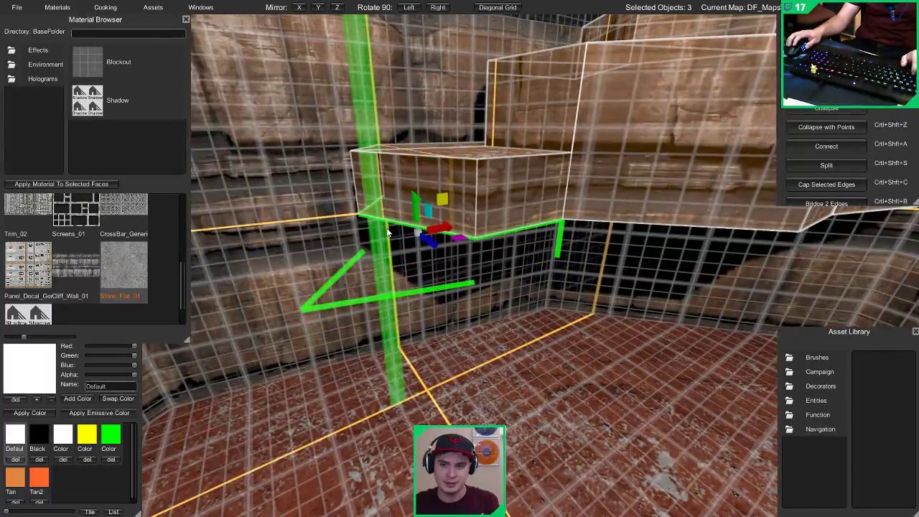
Step: Select only the lowest rock step and pick its bottom edges for editing
{"action": "key", "text": "Escape"}
{"action": "left_click", "coordinate": [425, 202]}
{"action": "left_click", "coordinate": [408, 224]}
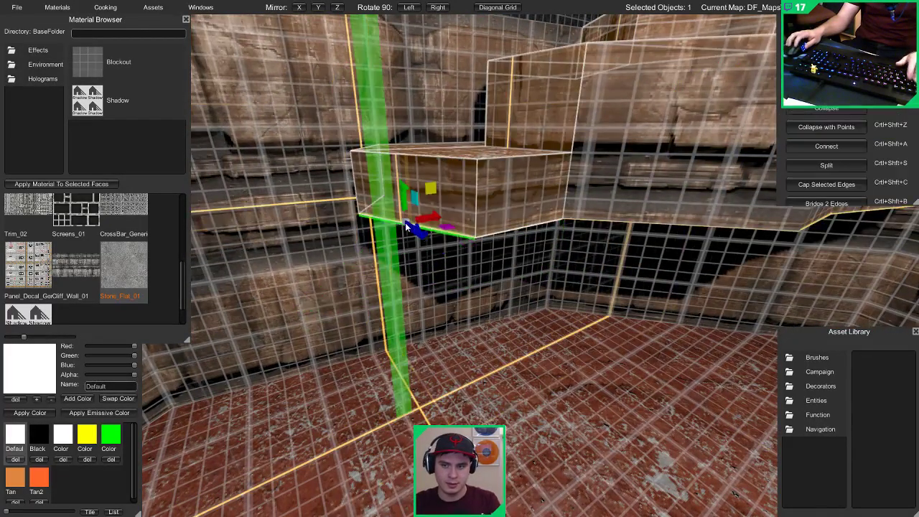
{"action": "right_click_drag", "start_coordinate": [515, 229], "coordinate": [502, 175]}
Step: Try to extrude the lowest step's bottom edges and raise them to about the middle of its sides
{"action": "left_click_drag", "start_coordinate": [531, 161], "coordinate": [530, 210]}
{"action": "right_click_drag", "start_coordinate": [529, 210], "coordinate": [429, 222]}
{"action": "left_click_drag", "start_coordinate": [428, 222], "coordinate": [432, 173]}
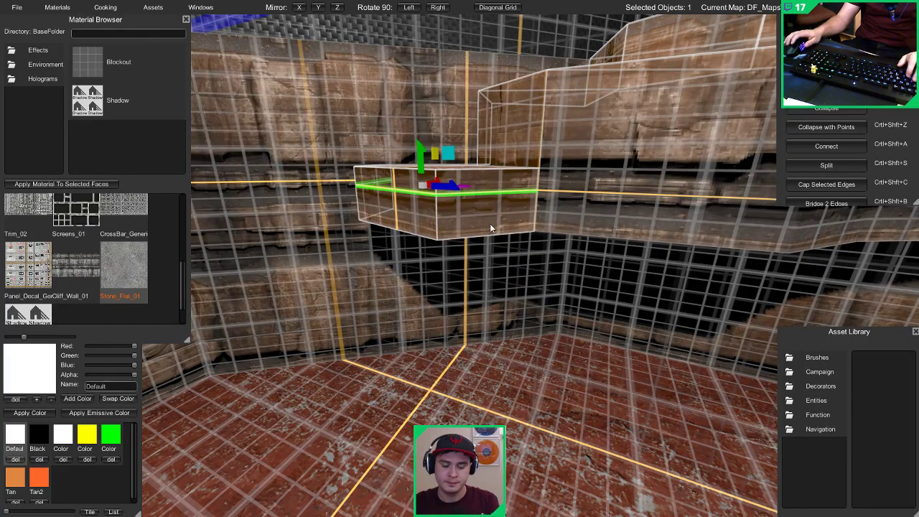
{"action": "scroll", "coordinate": [490, 229], "scroll_direction": "down", "scroll_amount": 3}
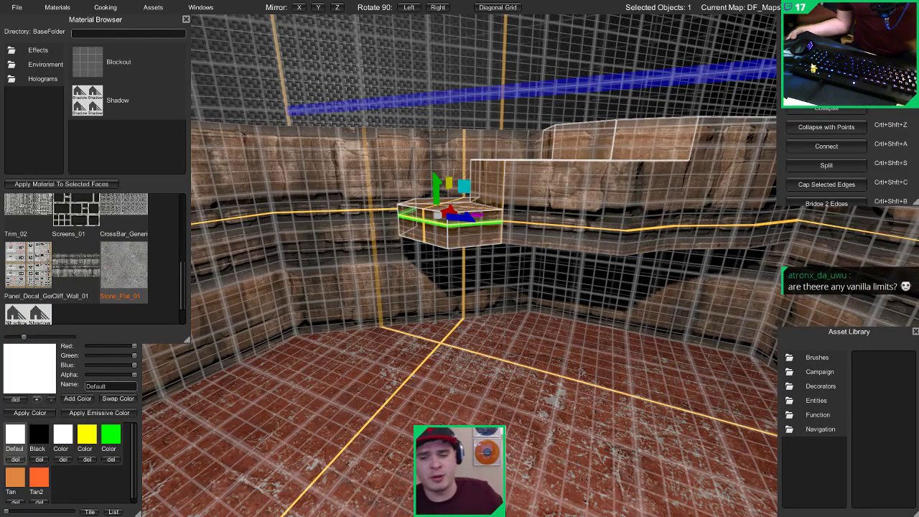
Step: Select the upper band face on the lowest step's angled side
{"action": "key", "text": "w"}
{"action": "right_click_drag", "start_coordinate": [410, 305], "coordinate": [509, 338]}
{"action": "key", "text": "s"}
{"action": "key", "text": "1"}
{"action": "key", "text": "3"}
{"action": "left_click", "coordinate": [447, 213]}
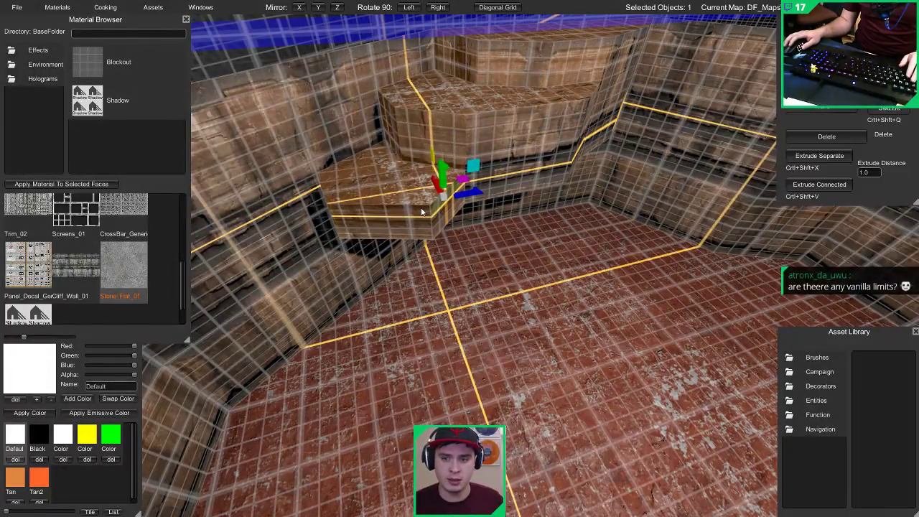
{"action": "key", "text": "w"}
{"action": "right_click_drag", "start_coordinate": [444, 213], "coordinate": [441, 213]}
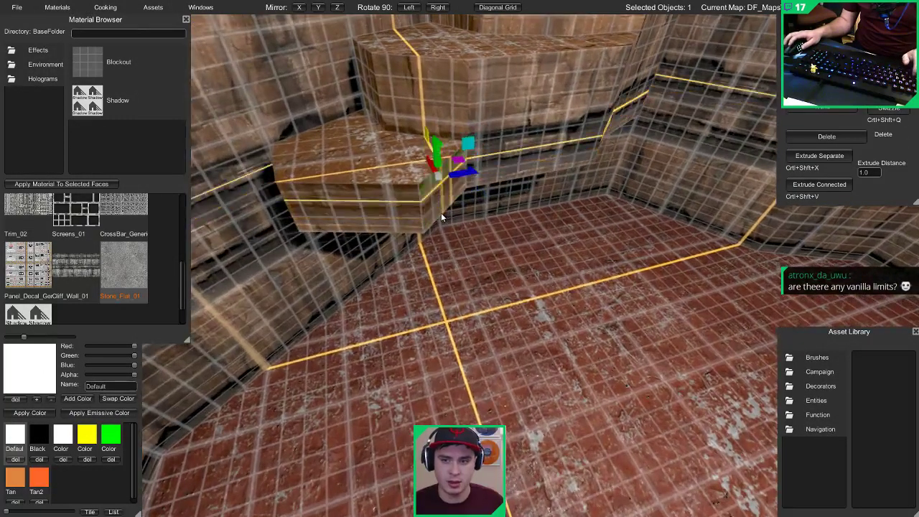
Step: Undo the face selection and edge changes on the lowest step, back to its selected bottom edges
{"action": "key", "text": "ctrl+z"}
{"action": "key", "text": "ctrl+z"}
{"action": "key", "text": "ctrl+z"}
{"action": "key", "text": "ctrl+z"}
{"action": "key", "text": "ctrl+z"}
{"action": "key", "text": "ctrl+z"}
{"action": "key", "text": "ctrl+z"}
{"action": "key", "text": "ctrl+z"}
{"action": "key", "text": "ctrl+z"}
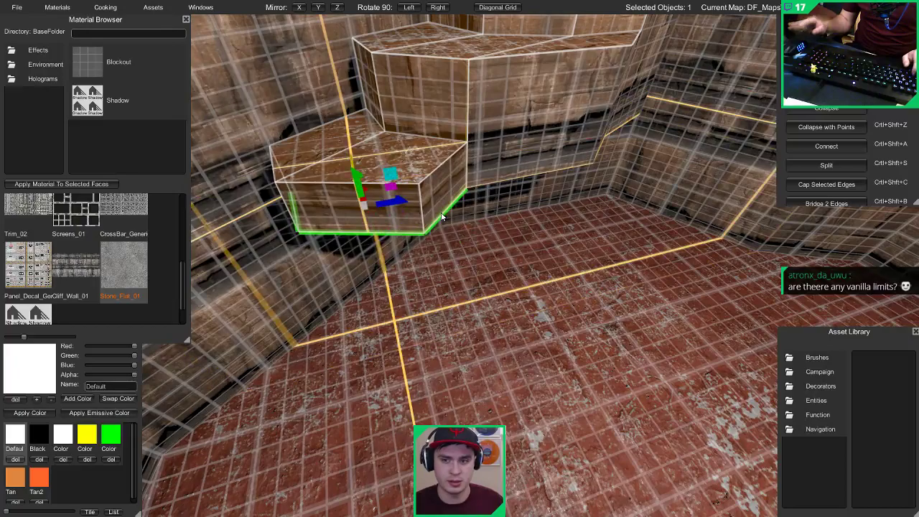
Step: Pull the lower edges of the protruding rock ledge down so its sides extend towards the red floor
{"action": "left_click", "coordinate": [439, 212]}
{"action": "key", "text": "2"}
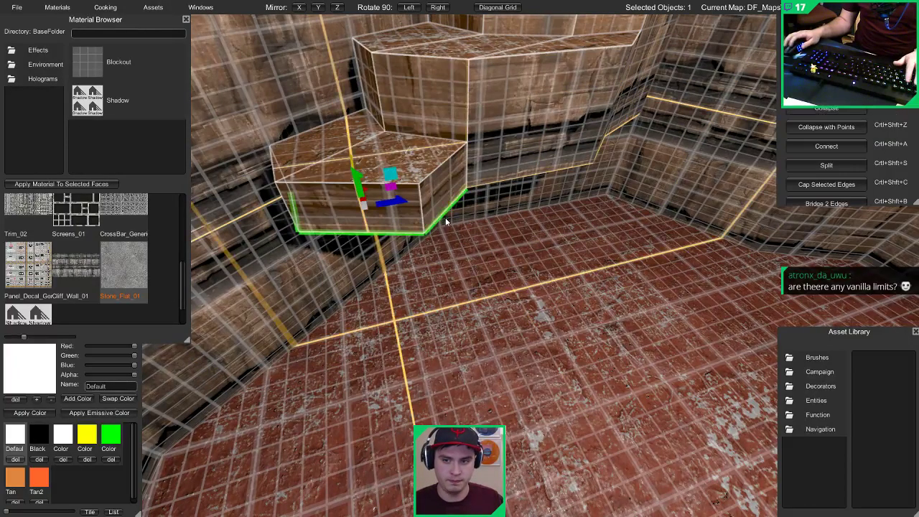
{"action": "left_click", "coordinate": [445, 215]}
{"action": "left_click_drag", "start_coordinate": [439, 185], "coordinate": [460, 272]}
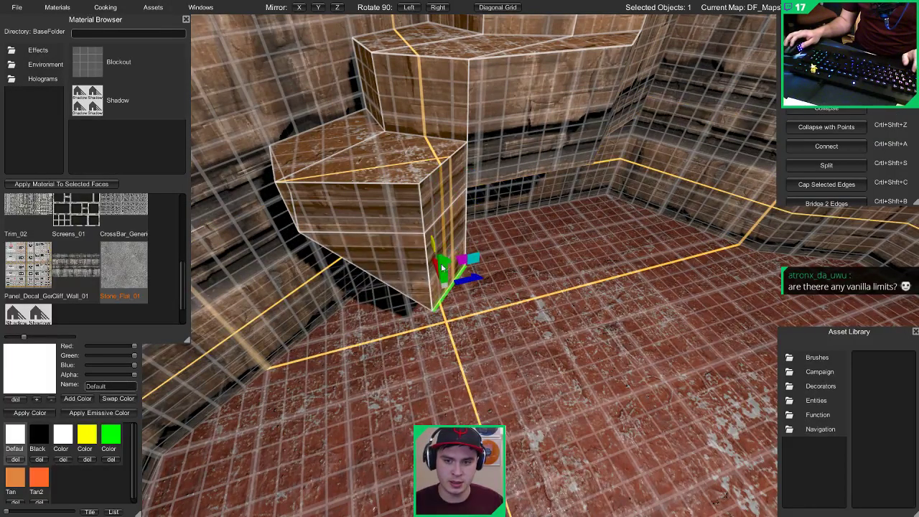
{"action": "right_click_drag", "start_coordinate": [442, 267], "coordinate": [444, 182]}
{"action": "left_click", "coordinate": [440, 191]}
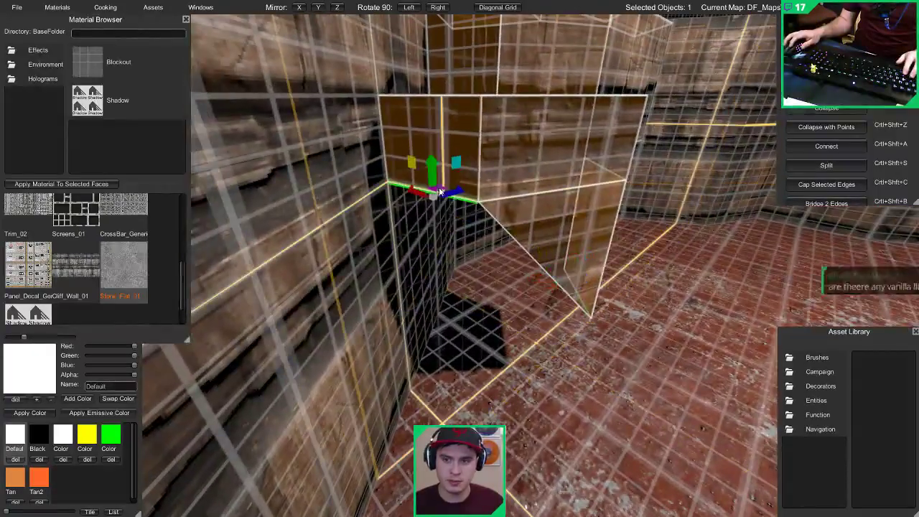
{"action": "left_click_drag", "start_coordinate": [440, 190], "coordinate": [416, 346]}
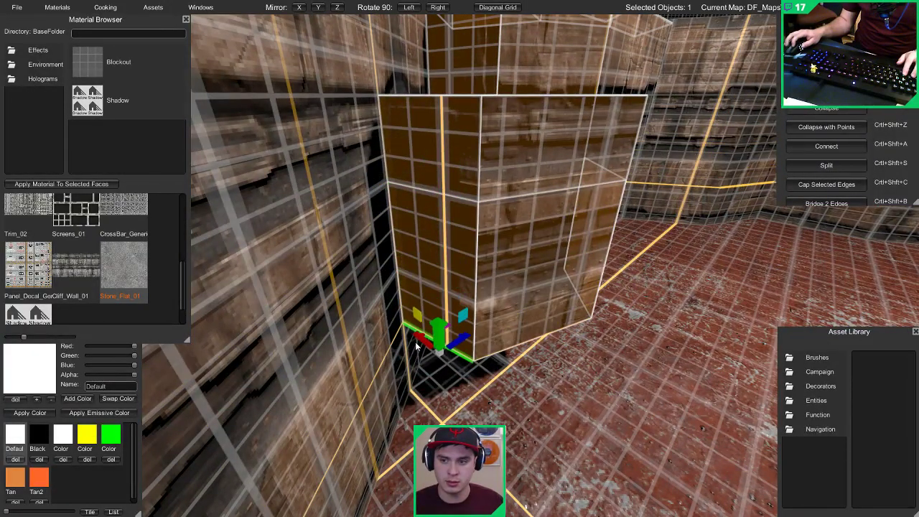
Step: Place a cube brush from the asset library on the open red floor in front of the rock walls
{"action": "right_click_drag", "start_coordinate": [422, 335], "coordinate": [803, 371]}
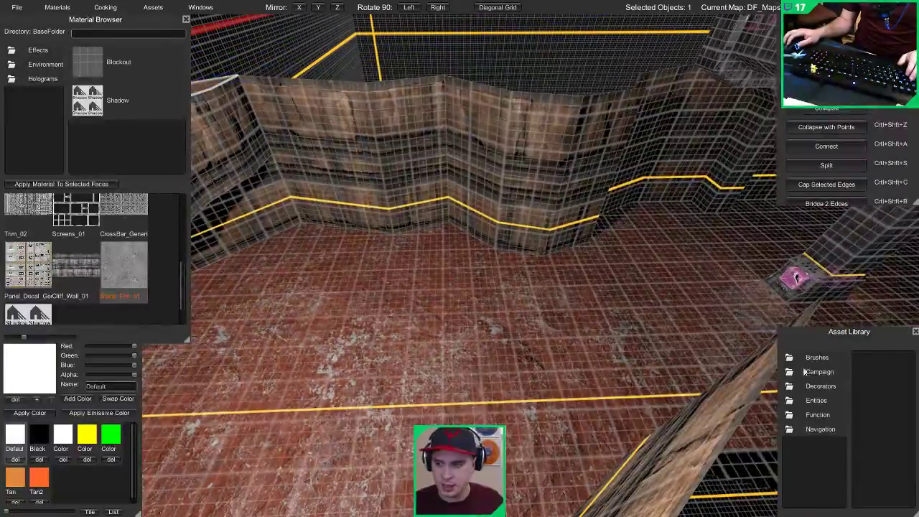
{"action": "left_click", "coordinate": [806, 371]}
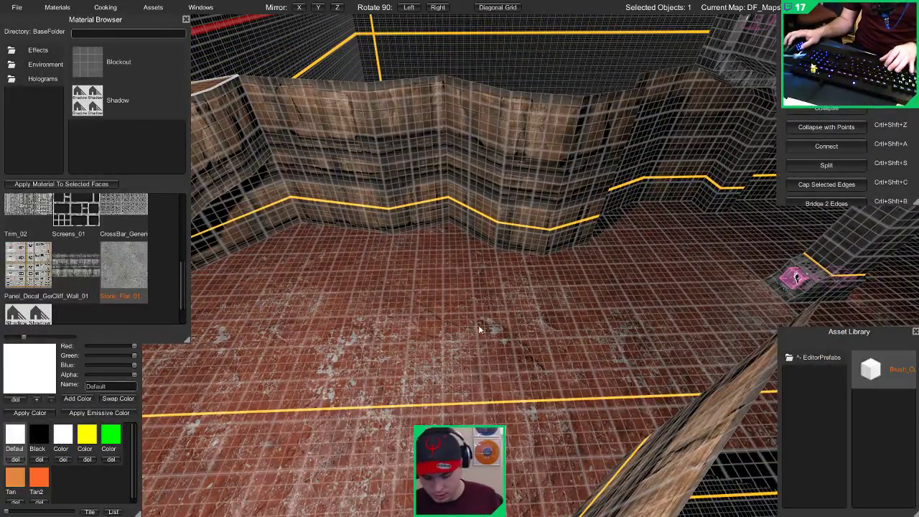
{"action": "left_click", "coordinate": [451, 298]}
{"action": "mouse_move", "coordinate": [451, 298]}
{"action": "right_mouse_down"}
{"action": "mouse_move", "coordinate": [437, 291]}
{"action": "mouse_move", "coordinate": [440, 342]}
{"action": "mouse_move", "coordinate": [408, 292]}
{"action": "right_mouse_up"}
Step: Detach the cube's front face as a separate object and delete the rest of the cube
{"action": "key", "text": "3"}
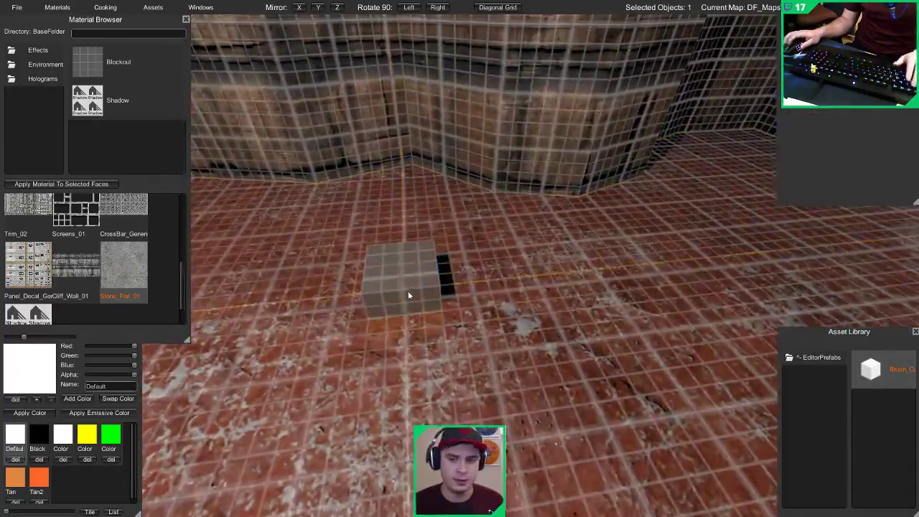
{"action": "left_click", "coordinate": [405, 295]}
{"action": "key", "text": "1"}
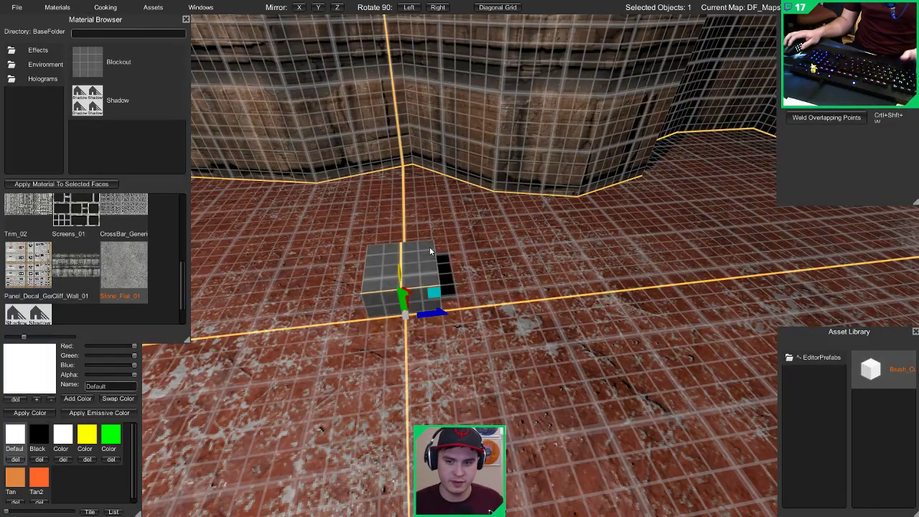
{"action": "left_click", "coordinate": [430, 248]}
{"action": "key", "text": "Delete"}
{"action": "left_click", "coordinate": [399, 302]}
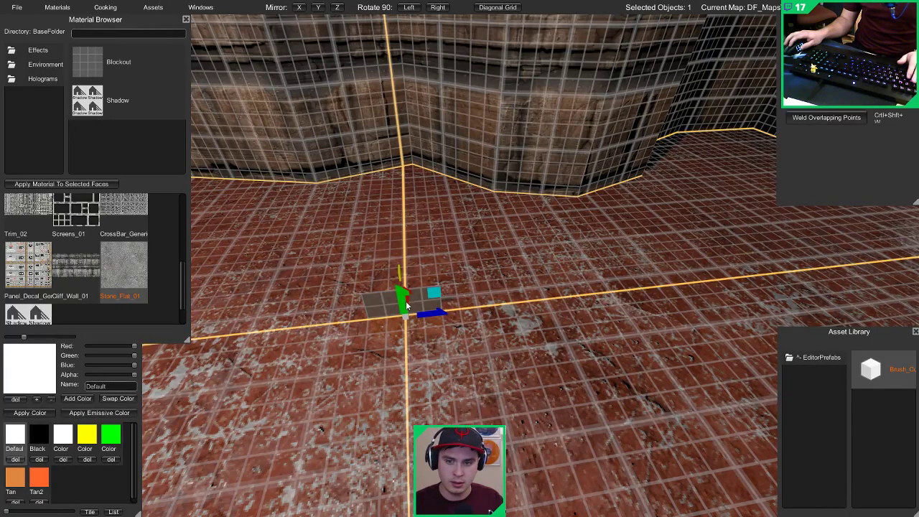
Step: Stretch the remaining single face upwards into a tall wall panel and switch to a finer grid
{"action": "left_click_drag", "start_coordinate": [402, 289], "coordinate": [361, 129]}
{"action": "key", "text": "3"}
{"action": "left_click", "coordinate": [388, 265]}
{"action": "scroll", "coordinate": [402, 251], "scroll_direction": "down", "scroll_amount": 2}
{"action": "left_click", "coordinate": [361, 213]}
{"action": "right_click_drag", "start_coordinate": [361, 214], "coordinate": [431, 283]}
{"action": "key", "text": "bracketleft"}
Step: Extrude the panel's side edge repeatedly, angling each new segment to form a smoothly curving wall strip
{"action": "left_click_drag", "start_coordinate": [574, 242], "coordinate": [351, 245]}
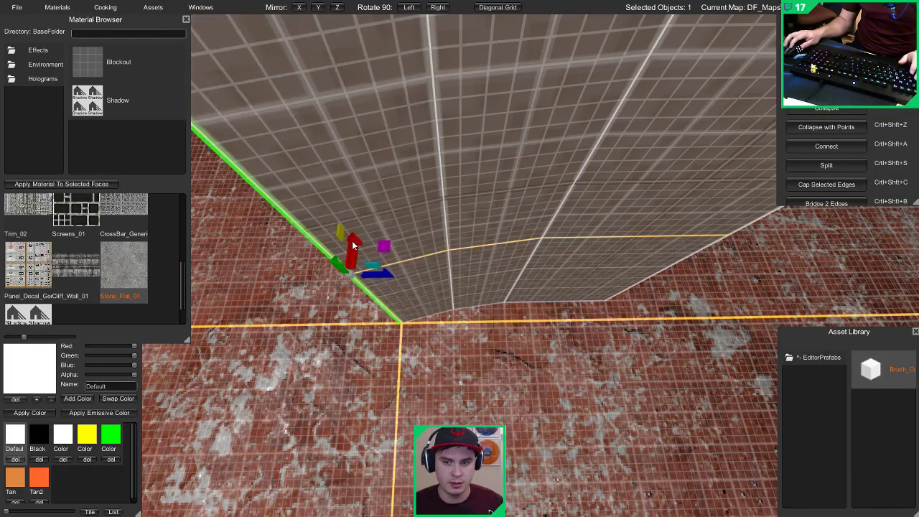
{"action": "right_click_drag", "start_coordinate": [353, 246], "coordinate": [326, 255]}
{"action": "left_click_drag", "start_coordinate": [400, 217], "coordinate": [325, 204]}
{"action": "right_click_drag", "start_coordinate": [324, 205], "coordinate": [345, 191]}
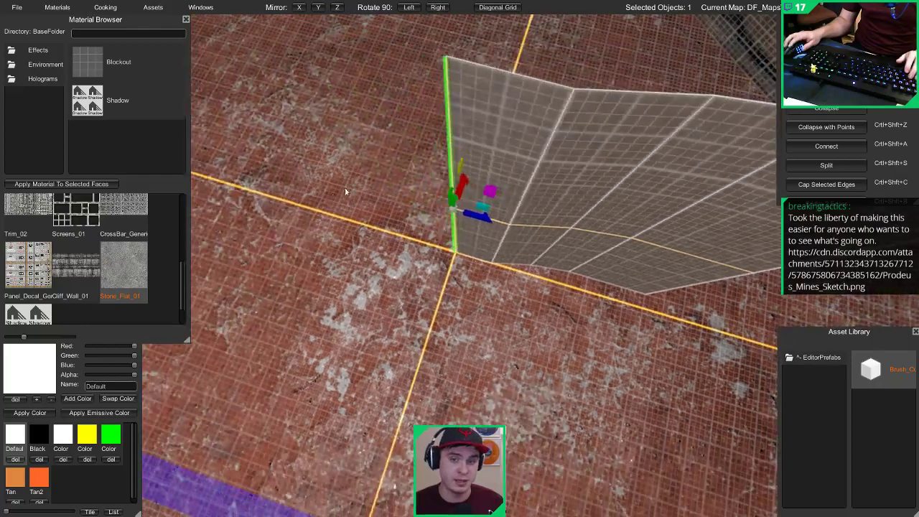
{"action": "left_click_drag", "start_coordinate": [461, 180], "coordinate": [460, 209]}
{"action": "left_click_drag", "start_coordinate": [472, 247], "coordinate": [415, 238]}
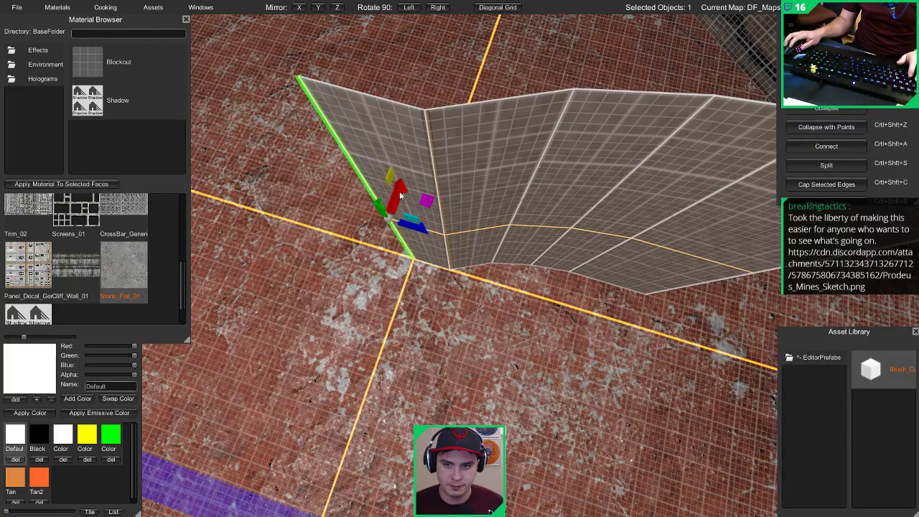
{"action": "left_click_drag", "start_coordinate": [401, 195], "coordinate": [369, 252]}
{"action": "right_click_drag", "start_coordinate": [369, 251], "coordinate": [335, 170]}
{"action": "left_click_drag", "start_coordinate": [385, 135], "coordinate": [421, 127]}
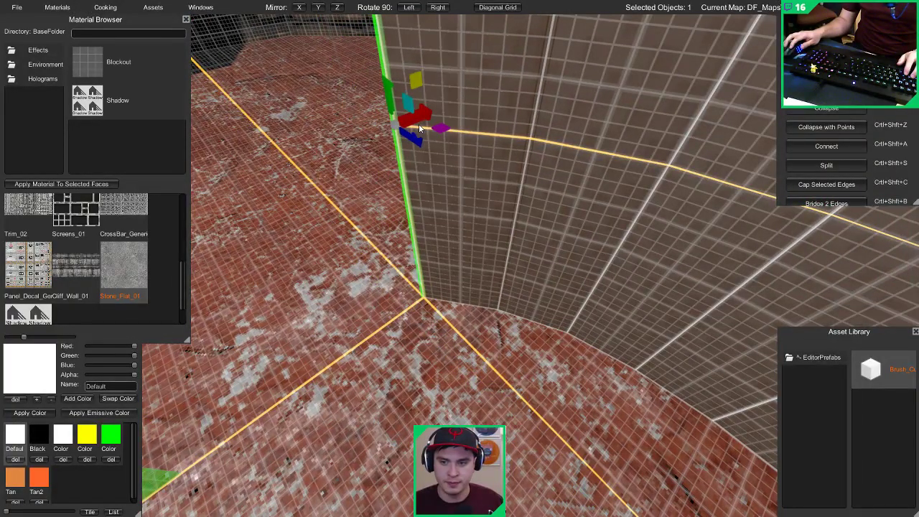
Step: Detach all faces of the curved strip except the outermost end segment as a separate object
{"action": "right_click_drag", "start_coordinate": [420, 127], "coordinate": [622, 168]}
{"action": "right_click_drag", "start_coordinate": [357, 225], "coordinate": [420, 204]}
{"action": "scroll", "coordinate": [431, 224], "scroll_direction": "up", "scroll_amount": 2}
{"action": "key", "text": "3"}
{"action": "left_click", "coordinate": [424, 202]}
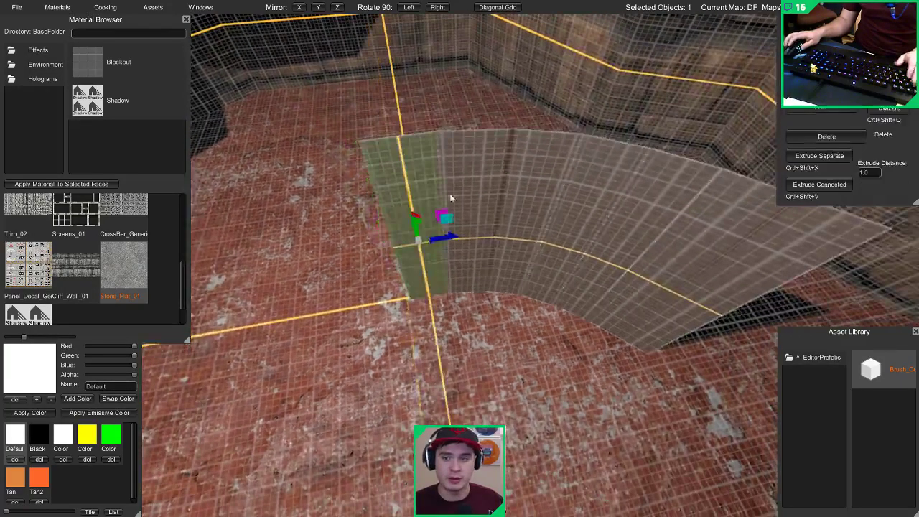
{"action": "left_click", "coordinate": [465, 199], "text": "shift"}
{"action": "left_click", "coordinate": [575, 196], "text": "shift"}
{"action": "left_click", "coordinate": [534, 178], "text": "shift"}
{"action": "left_click", "coordinate": [425, 169], "text": "shift"}
{"action": "left_click", "coordinate": [657, 195], "text": "shift"}
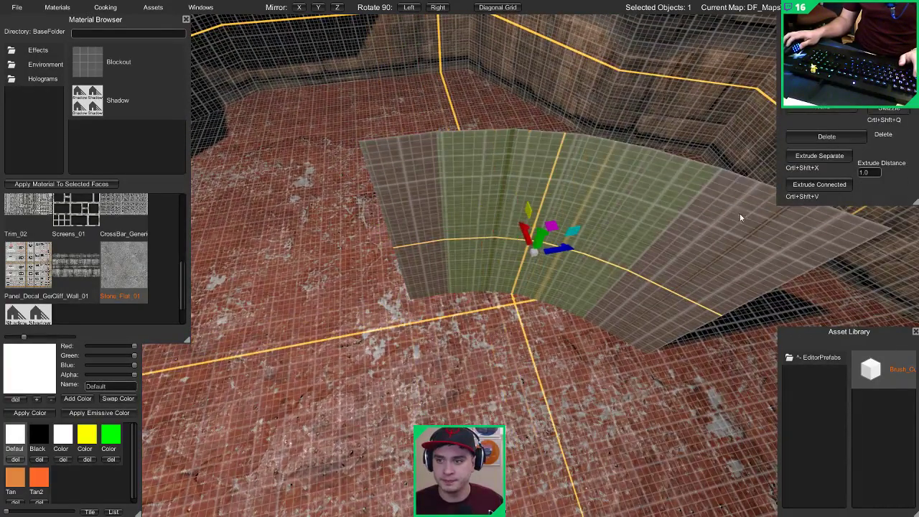
{"action": "left_click", "coordinate": [740, 218], "text": "shift"}
{"action": "key", "text": "1"}
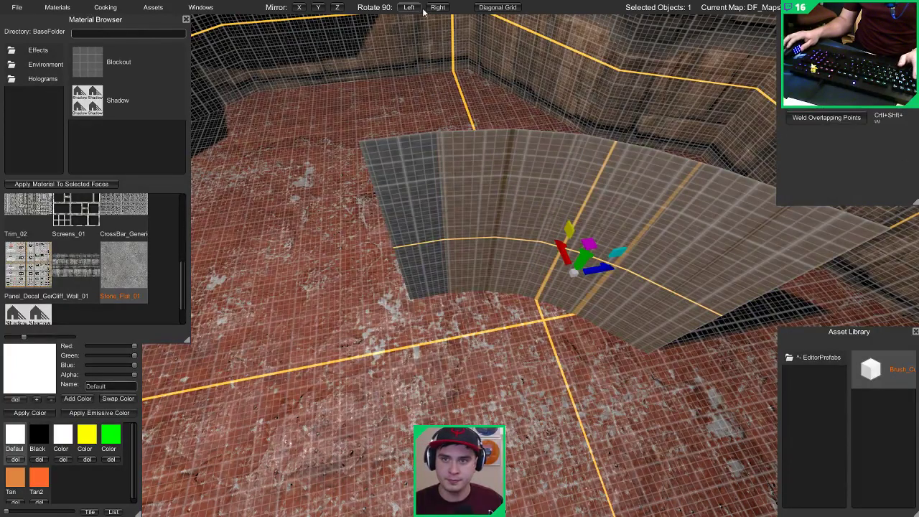
Step: Rotate the detached curve 90 degrees to the right, mirror it on Z and move it towards the single segment
{"action": "left_click", "coordinate": [439, 9]}
{"action": "left_click", "coordinate": [337, 9]}
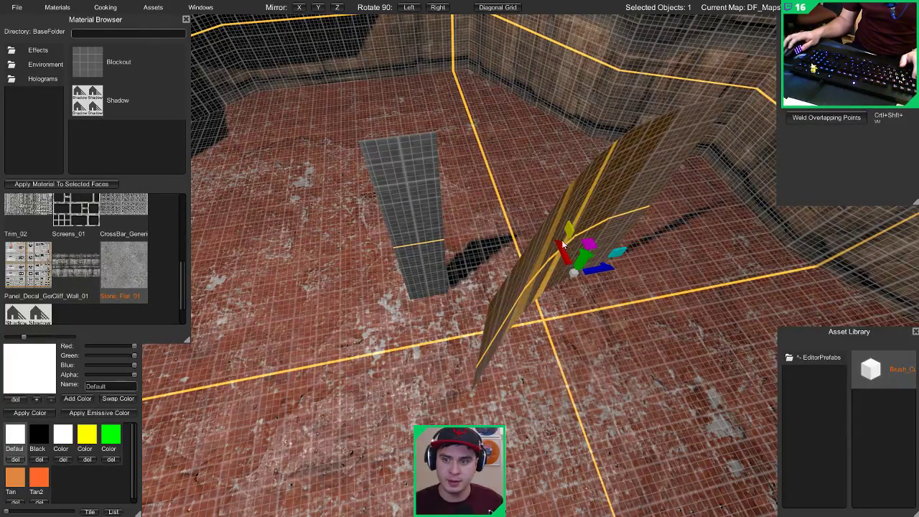
{"action": "left_click_drag", "start_coordinate": [594, 265], "coordinate": [551, 307]}
Step: Duplicate the curved section, mirror the copy on Z and X, align it to complete the symmetric wall, and preview it in game view
{"action": "key", "text": "ctrl+d"}
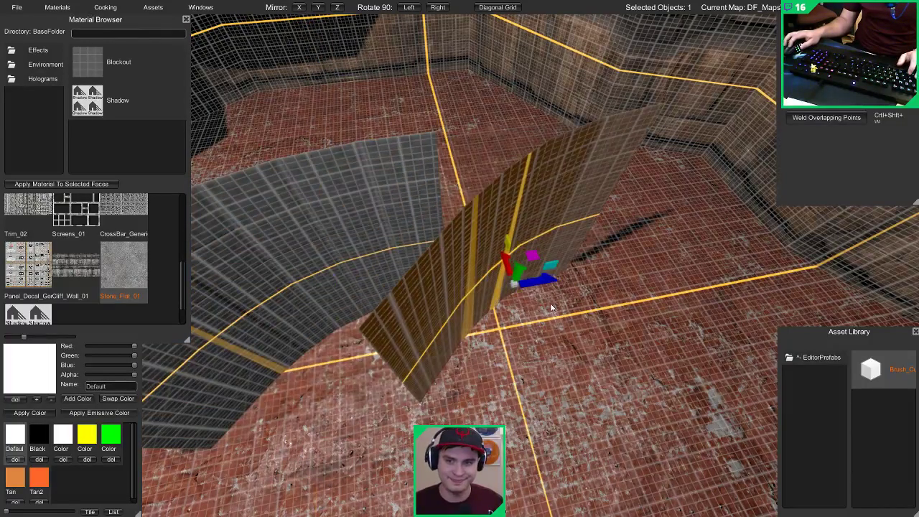
{"action": "left_click", "coordinate": [338, 9]}
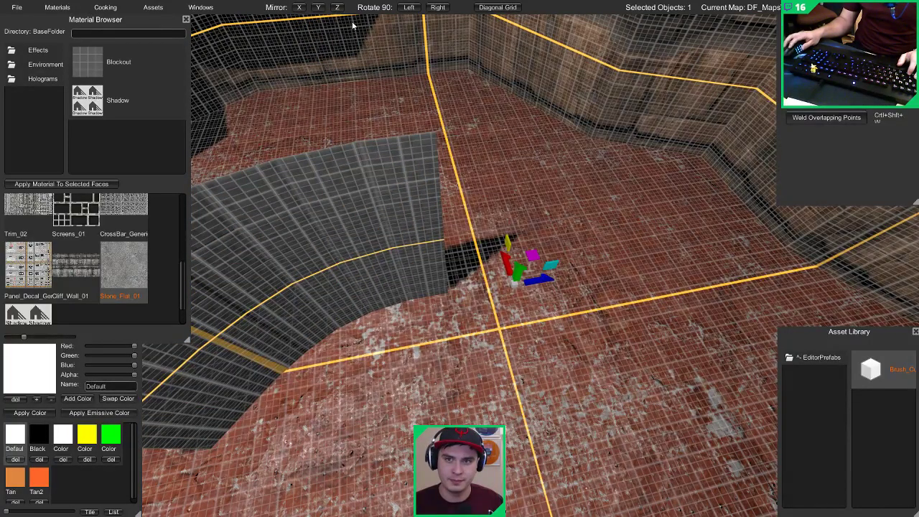
{"action": "left_click", "coordinate": [297, 8]}
{"action": "left_click_drag", "start_coordinate": [540, 278], "coordinate": [598, 267]}
{"action": "key", "text": "Escape"}
{"action": "key", "text": "Tab"}
{"action": "right_click_drag", "start_coordinate": [602, 260], "coordinate": [528, 187]}
{"action": "key", "text": "a"}
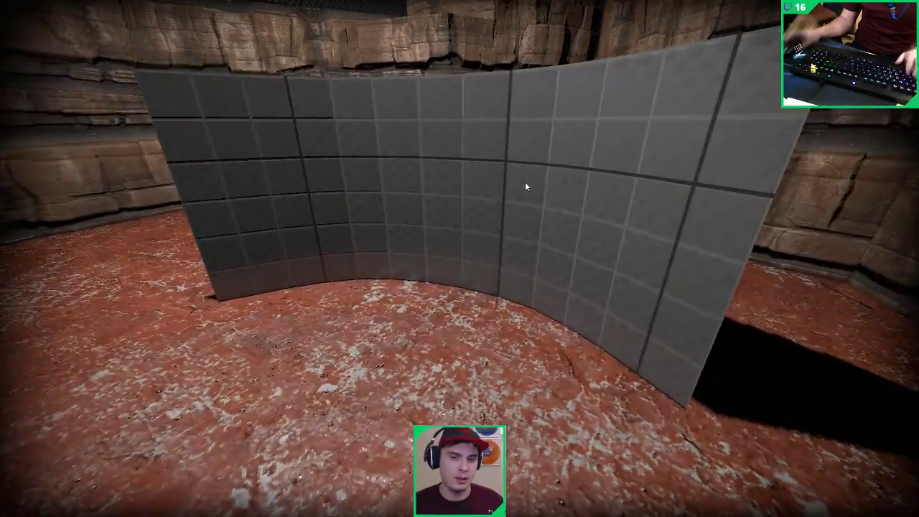
{"action": "key", "text": "Tab"}
Step: Apply the Panel_01 material to all three curved wall pieces and preview the result in game view
{"action": "left_click", "coordinate": [524, 183]}
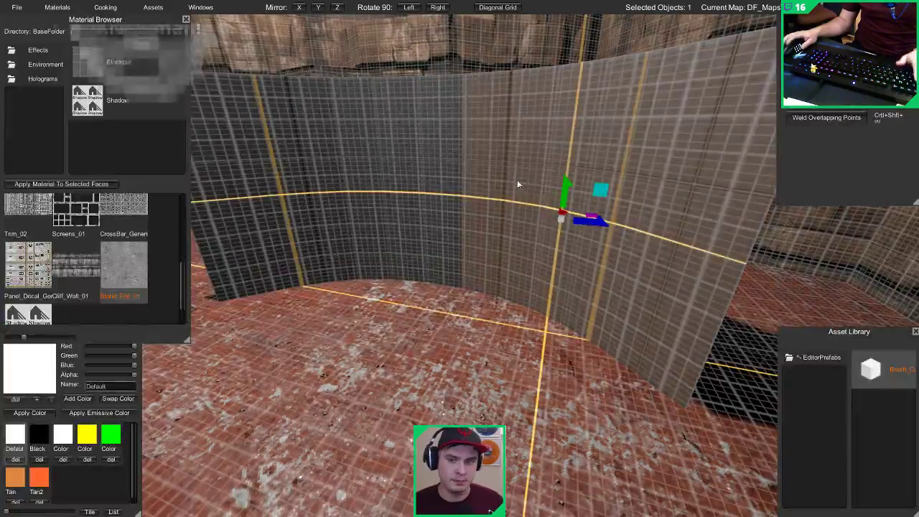
{"action": "left_click", "coordinate": [406, 179], "text": "shift"}
{"action": "left_click", "coordinate": [436, 136], "text": "shift"}
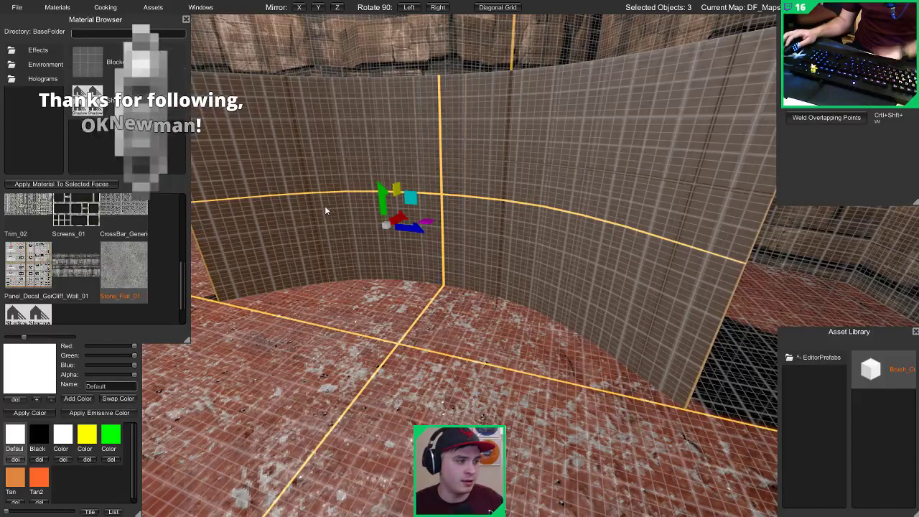
{"action": "scroll", "coordinate": [101, 242], "scroll_direction": "up", "scroll_amount": 5}
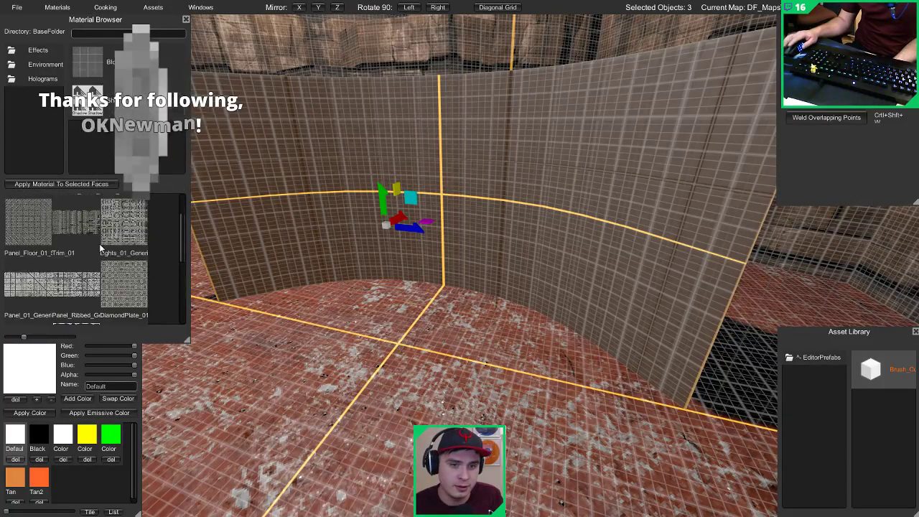
{"action": "scroll", "coordinate": [30, 251], "scroll_direction": "down", "scroll_amount": 3}
{"action": "left_click", "coordinate": [28, 240]}
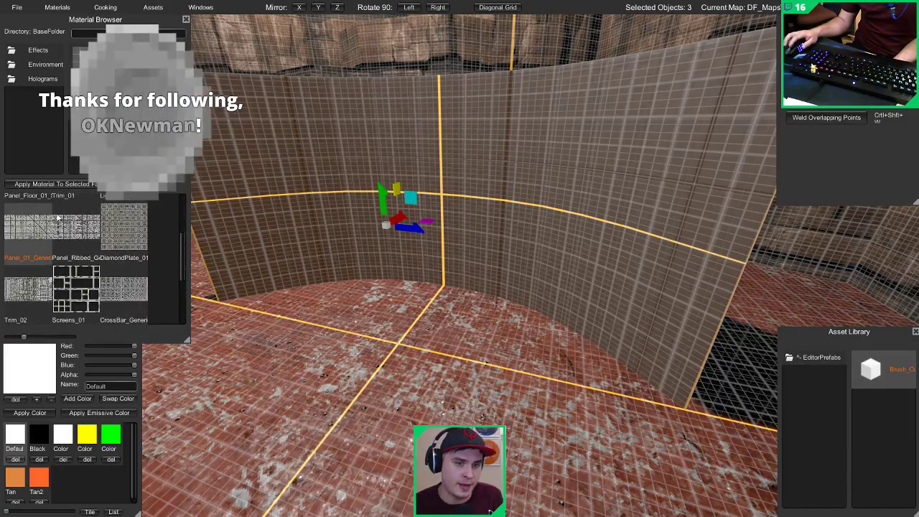
{"action": "left_click", "coordinate": [57, 184]}
{"action": "right_click_drag", "start_coordinate": [395, 174], "coordinate": [474, 139]}
{"action": "key", "text": "Escape"}
{"action": "key", "text": "Tab"}
{"action": "key", "text": "Tab"}
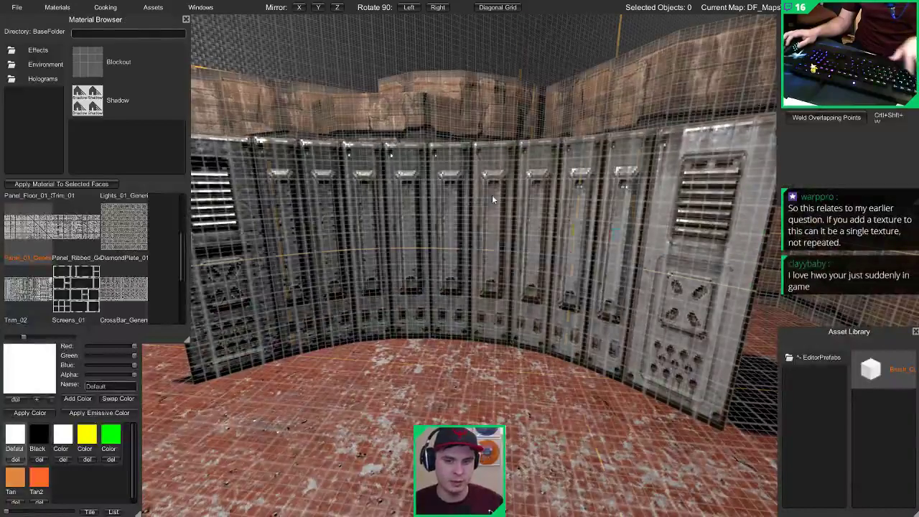
Step: Search the materials for "cor", apply the Corr_Painted metal material to all three wall pieces, and preview the wall in game view
{"action": "left_click", "coordinate": [492, 195]}
{"action": "left_click", "coordinate": [369, 185], "text": "shift"}
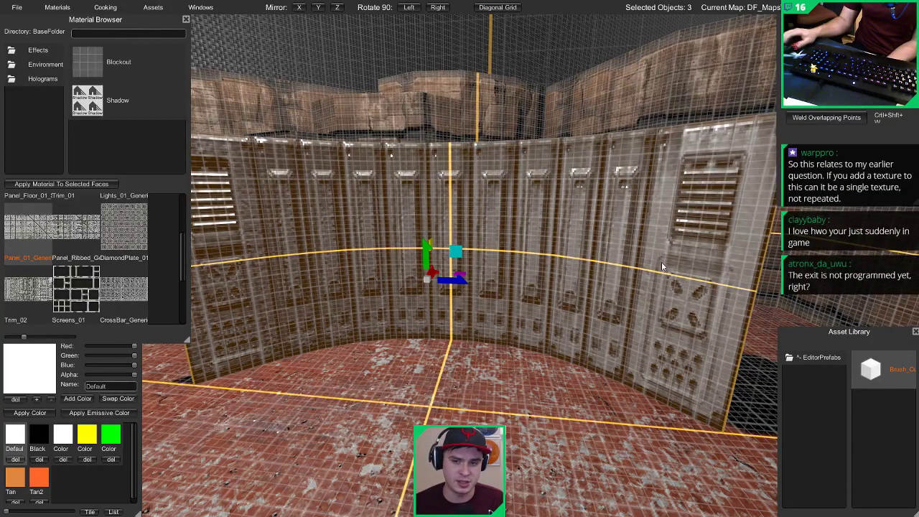
{"action": "left_click", "coordinate": [119, 33]}
{"action": "type", "text": "cor"}
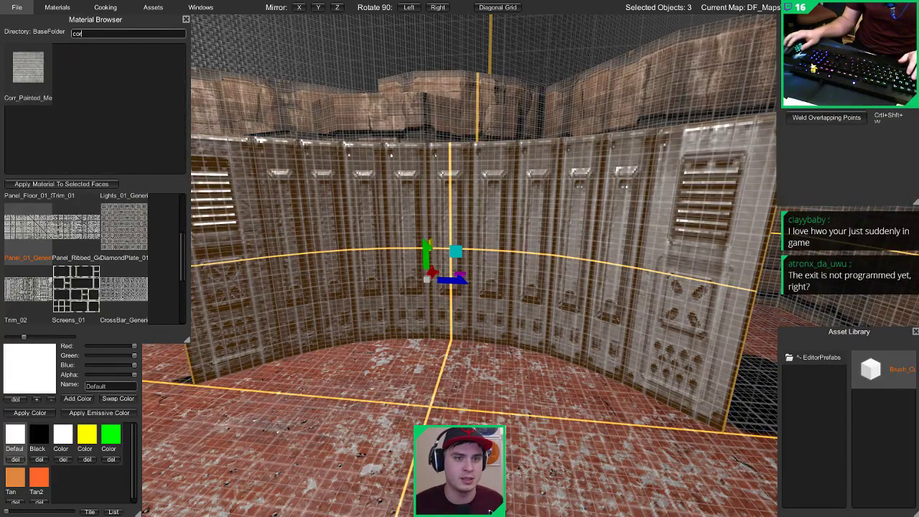
{"action": "left_click", "coordinate": [36, 72]}
{"action": "left_click", "coordinate": [61, 183]}
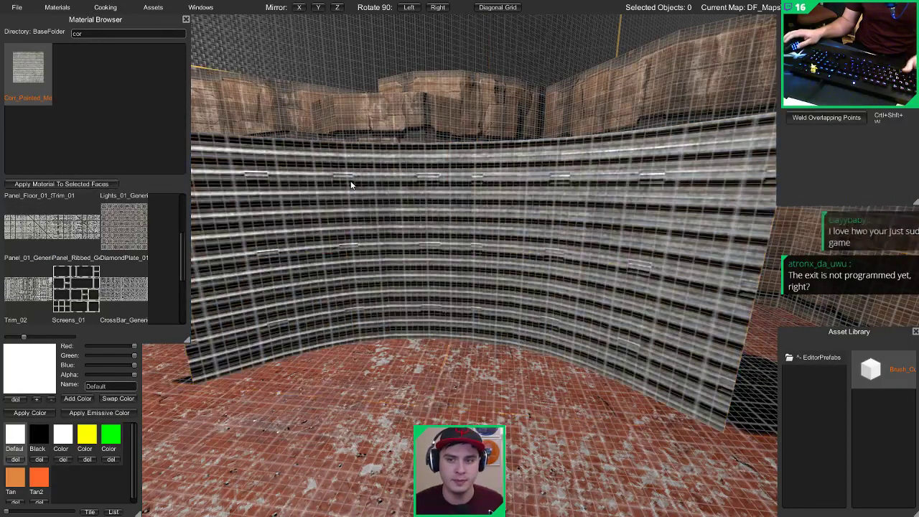
{"action": "key", "text": "Tab"}
{"action": "left_click_drag", "start_coordinate": [415, 188], "coordinate": [352, 220], "text": "alt"}
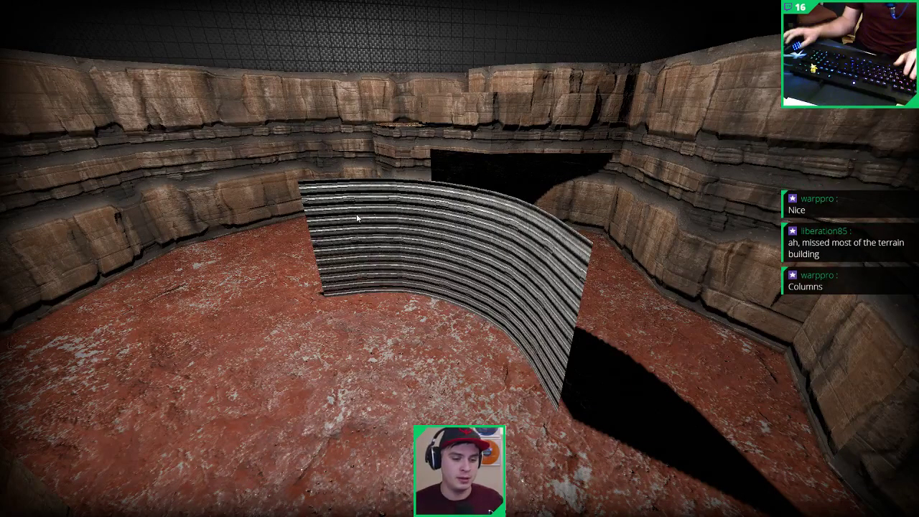
{"action": "right_click_drag", "start_coordinate": [357, 217], "coordinate": [381, 216]}
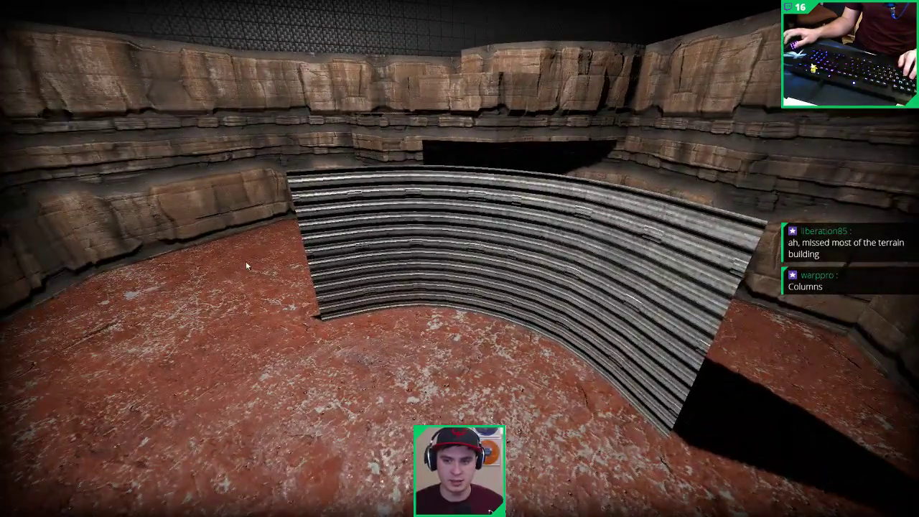
Step: Select all three corrugated wall pieces and examine their segment outlines from several angles in sub-object mode
{"action": "key", "text": "Tab"}
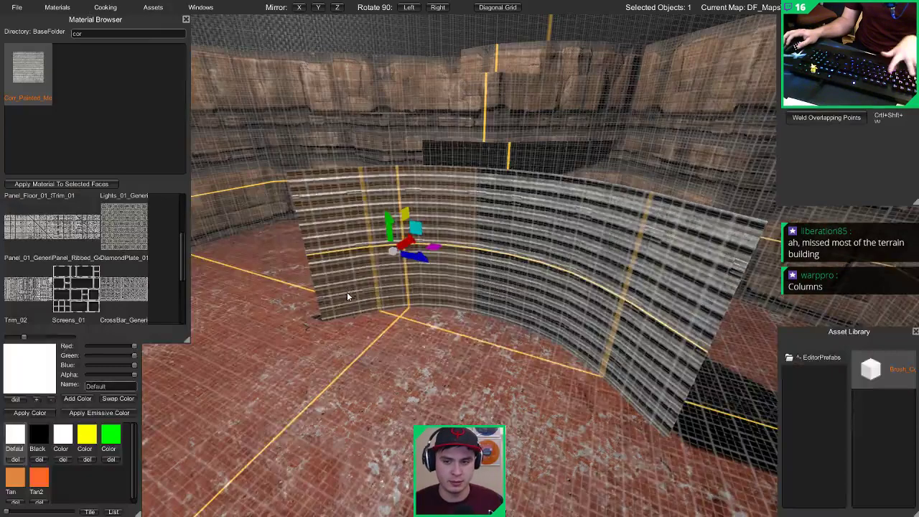
{"action": "left_click", "coordinate": [524, 233], "text": "shift"}
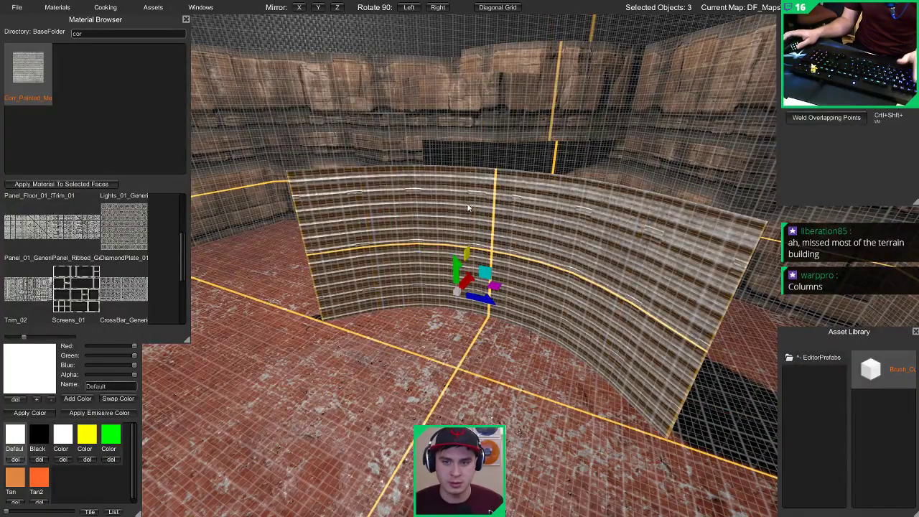
{"action": "key", "text": "3"}
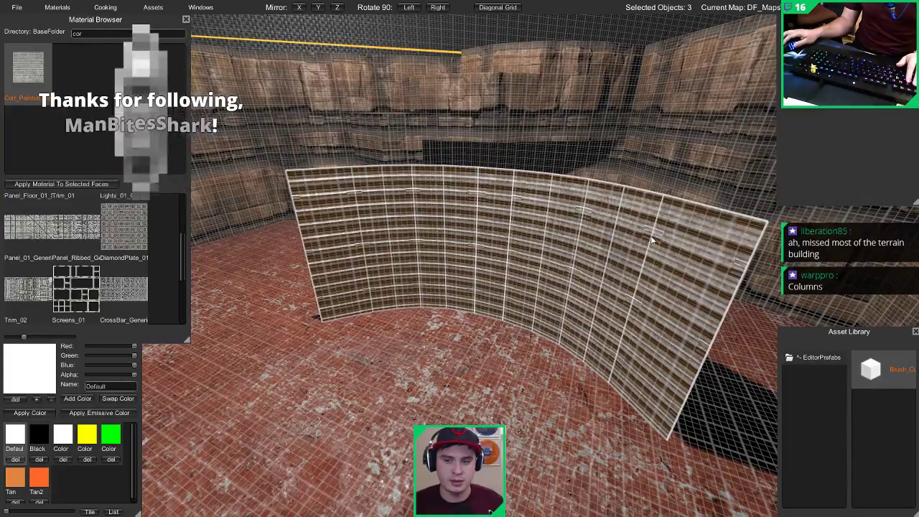
{"action": "mouse_move", "coordinate": [548, 248]}
{"action": "right_mouse_down"}
{"action": "mouse_move", "coordinate": [502, 240]}
{"action": "mouse_move", "coordinate": [526, 224]}
{"action": "mouse_move", "coordinate": [535, 273]}
{"action": "mouse_move", "coordinate": [550, 260]}
{"action": "mouse_move", "coordinate": [540, 254]}
{"action": "right_mouse_up"}
{"action": "key", "text": "s"}
{"action": "key", "text": "w"}
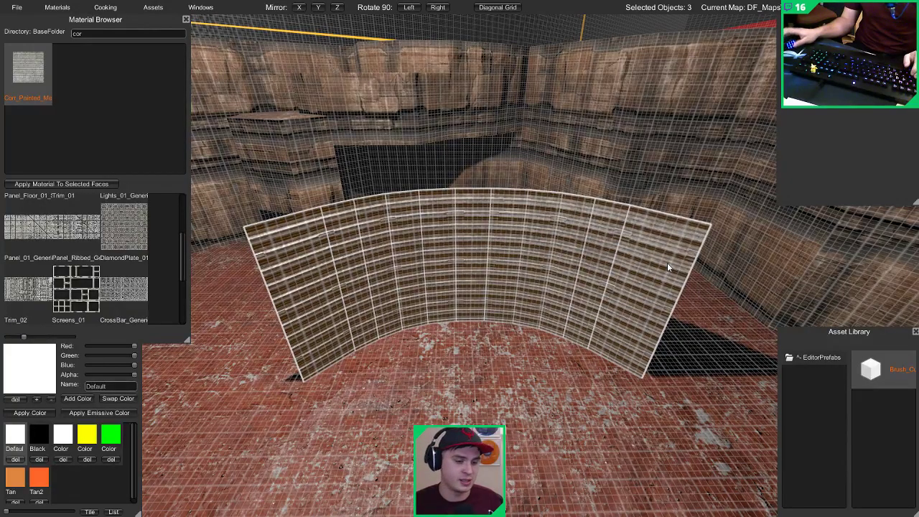
{"action": "key", "text": "w"}
{"action": "right_click_drag", "start_coordinate": [480, 269], "coordinate": [509, 292]}
{"action": "key", "text": "s"}
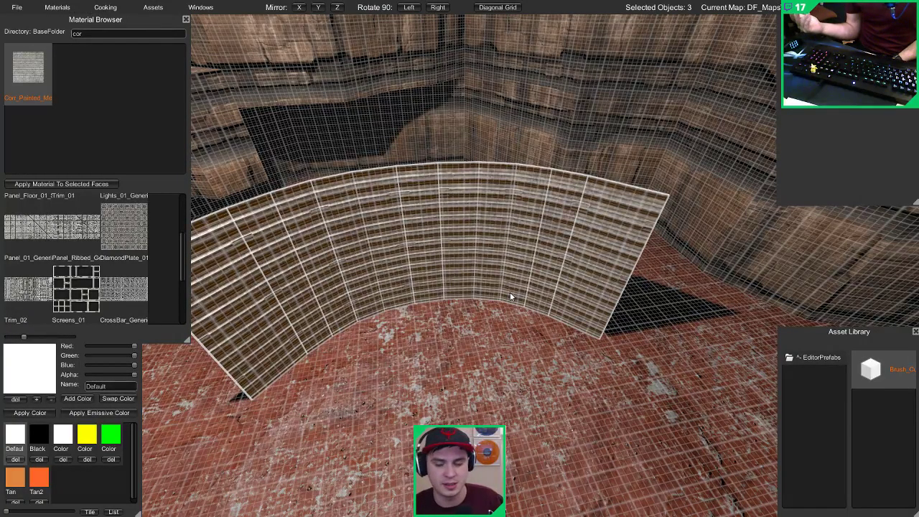
Step: Duplicate the three curved wall pieces, rotate the copy 90 degrees right, and align it with the end of the original
{"action": "right_click_drag", "start_coordinate": [509, 292], "coordinate": [498, 383]}
{"action": "key", "text": "s"}
{"action": "key", "text": "1"}
{"action": "key", "text": "3"}
{"action": "left_click", "coordinate": [486, 171]}
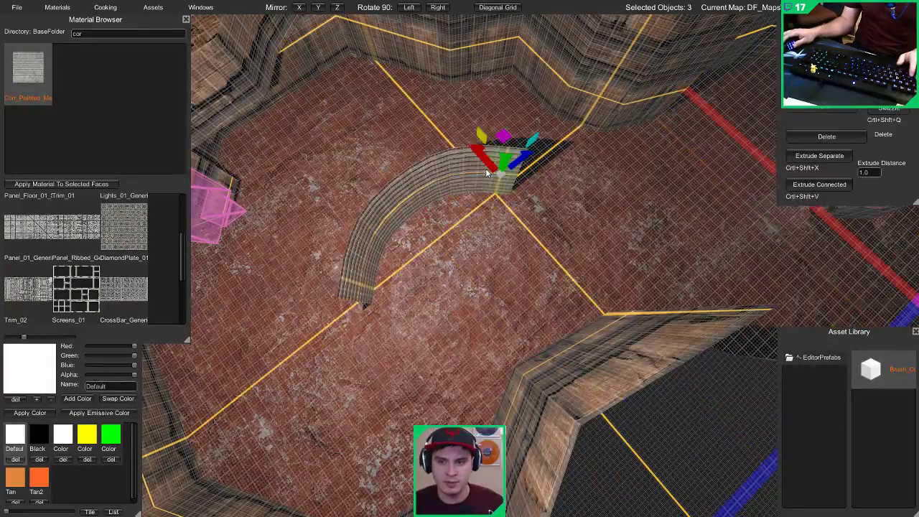
{"action": "left_click_drag", "start_coordinate": [257, 87], "coordinate": [485, 356]}
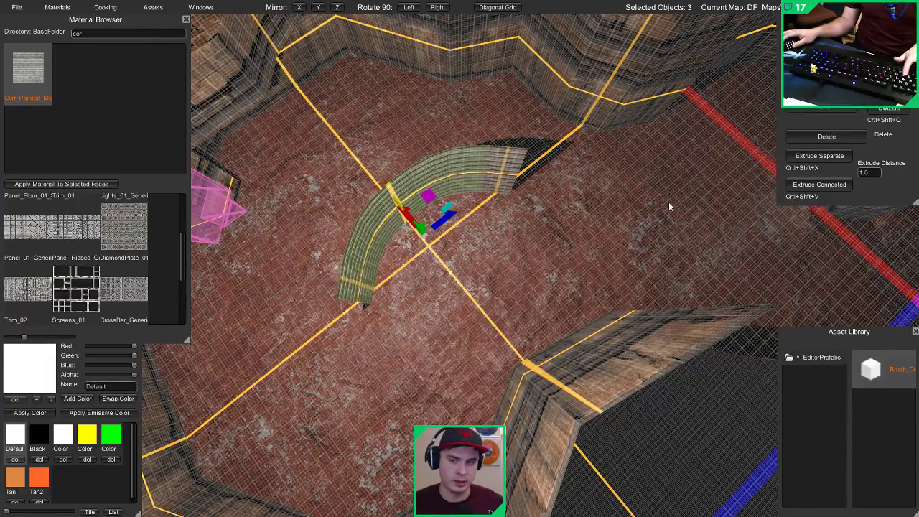
{"action": "key", "text": "1"}
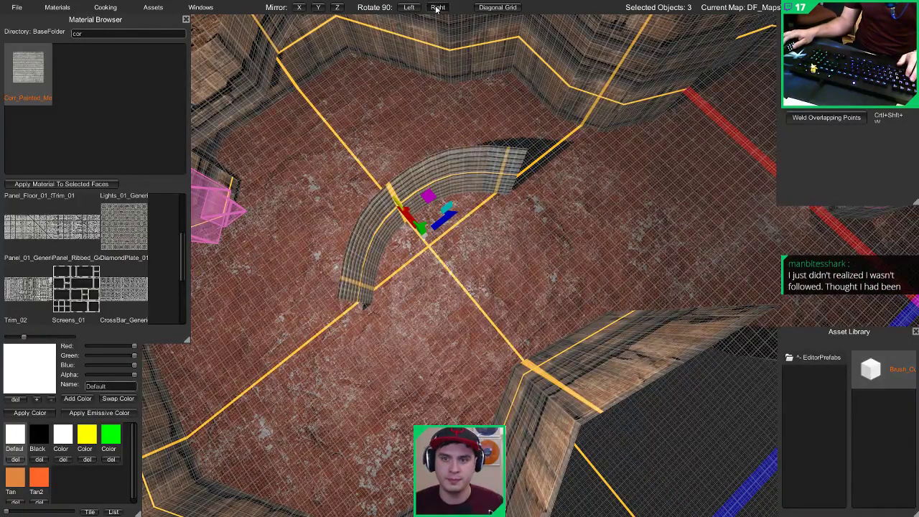
{"action": "left_click", "coordinate": [437, 7]}
{"action": "mouse_move", "coordinate": [445, 232]}
{"action": "middle_mouse_down"}
{"action": "mouse_move", "coordinate": [521, 230]}
{"action": "mouse_move", "coordinate": [438, 223]}
{"action": "middle_mouse_up"}
{"action": "scroll", "coordinate": [445, 216], "scroll_direction": "up", "scroll_amount": 3}
{"action": "left_click_drag", "start_coordinate": [452, 206], "coordinate": [672, 228]}
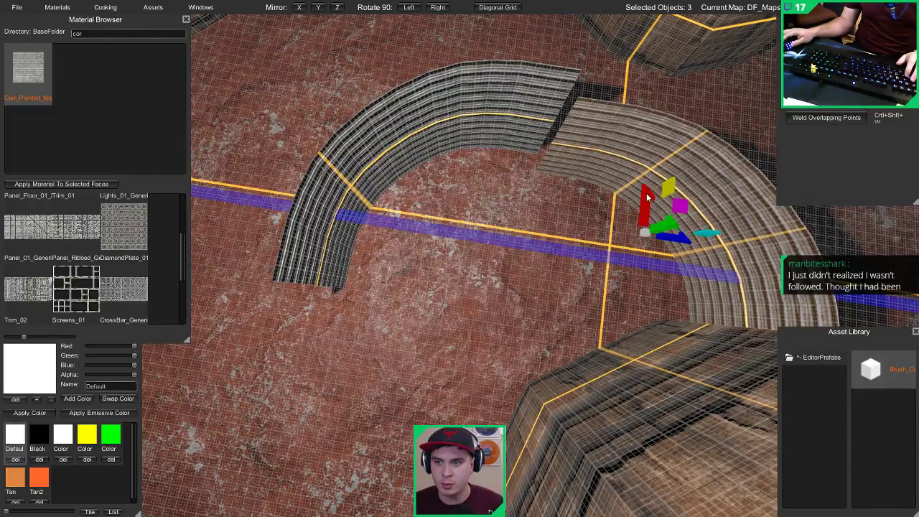
{"action": "left_click_drag", "start_coordinate": [646, 193], "coordinate": [648, 168]}
Step: Add the original wall pieces to the selection and merge everything into a single half-ring object
{"action": "left_click", "coordinate": [467, 120], "text": "shift"}
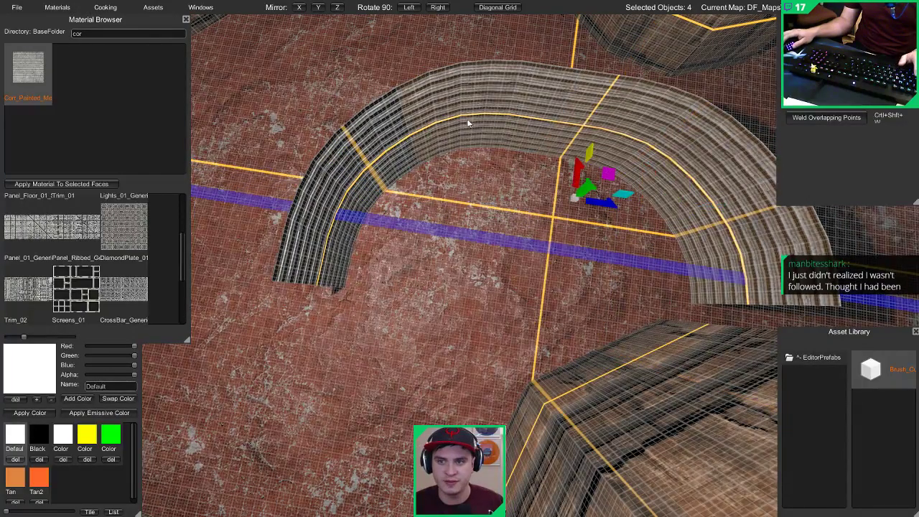
{"action": "left_click", "coordinate": [362, 148], "text": "shift"}
{"action": "left_click", "coordinate": [333, 196], "text": "shift"}
{"action": "mouse_move", "coordinate": [398, 143]}
{"action": "right_mouse_down"}
{"action": "mouse_move", "coordinate": [396, 155]}
{"action": "mouse_move", "coordinate": [407, 152]}
{"action": "right_mouse_up"}
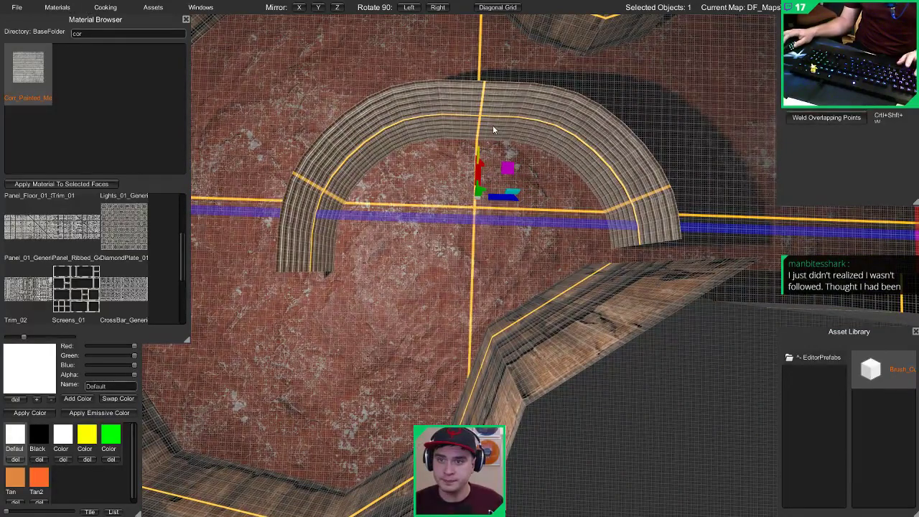
{"action": "right_click_drag", "start_coordinate": [453, 58], "coordinate": [463, 62]}
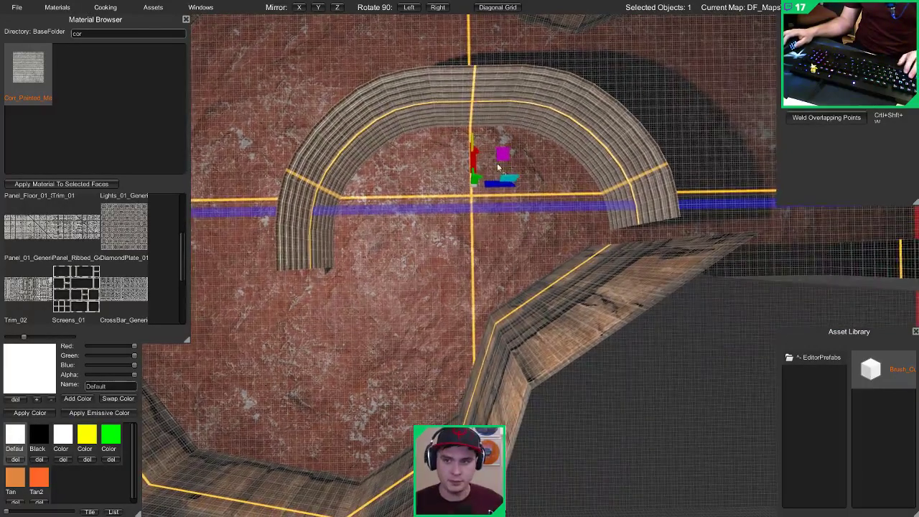
Step: Reposition the half ring, duplicate it, turn the copy around with right rotations, and move it opposite to close the ring
{"action": "left_click_drag", "start_coordinate": [474, 152], "coordinate": [462, 78]}
{"action": "right_click_drag", "start_coordinate": [461, 77], "coordinate": [543, 159]}
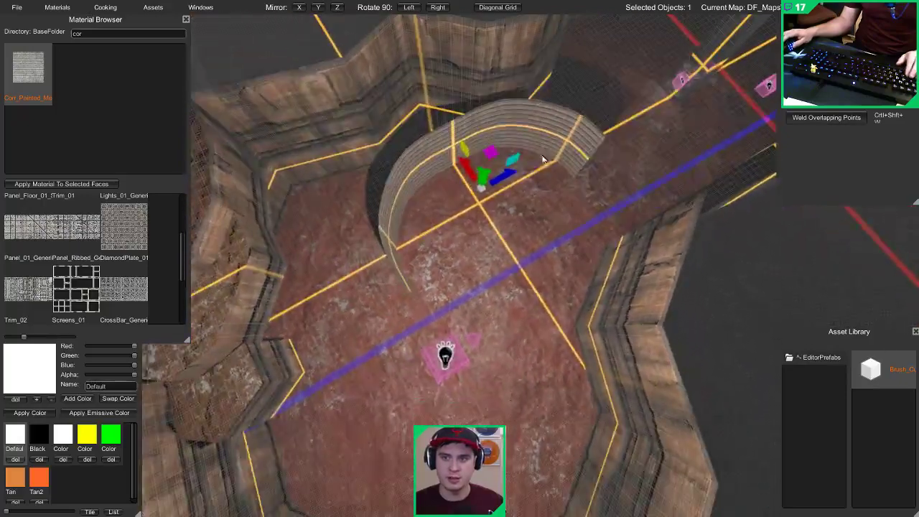
{"action": "right_click_drag", "start_coordinate": [500, 181], "coordinate": [417, 31]}
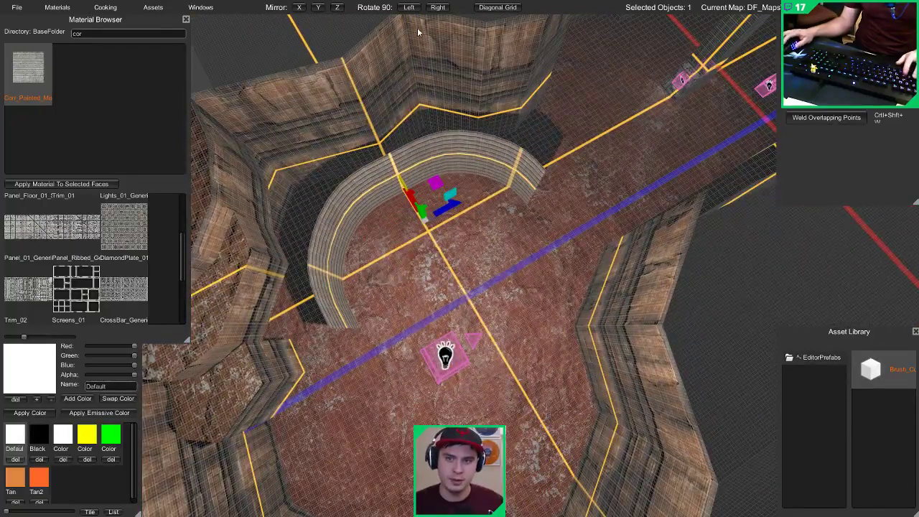
{"action": "left_click", "coordinate": [437, 7]}
{"action": "left_click_drag", "start_coordinate": [414, 198], "coordinate": [451, 267]}
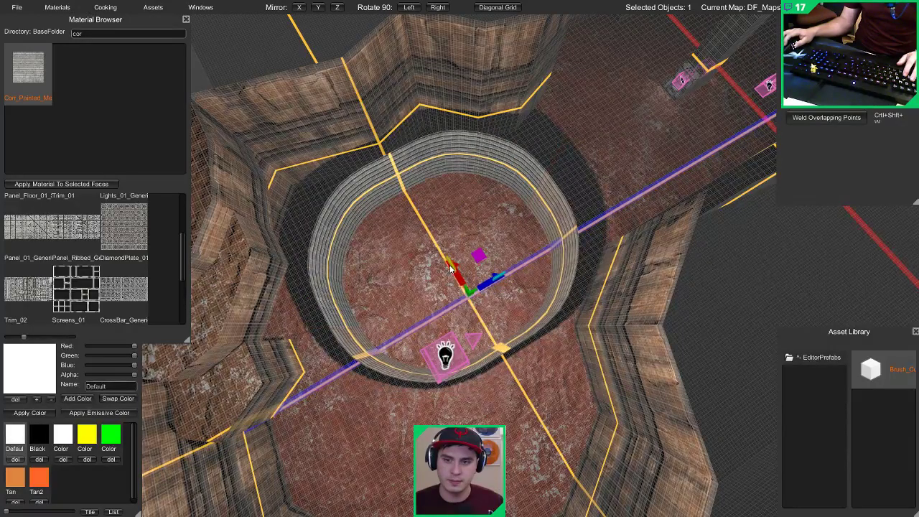
Step: Examine the closed corrugated ring from inside and above, including in game view
{"action": "right_click_drag", "start_coordinate": [449, 266], "coordinate": [2, 186]}
{"action": "key", "text": "w"}
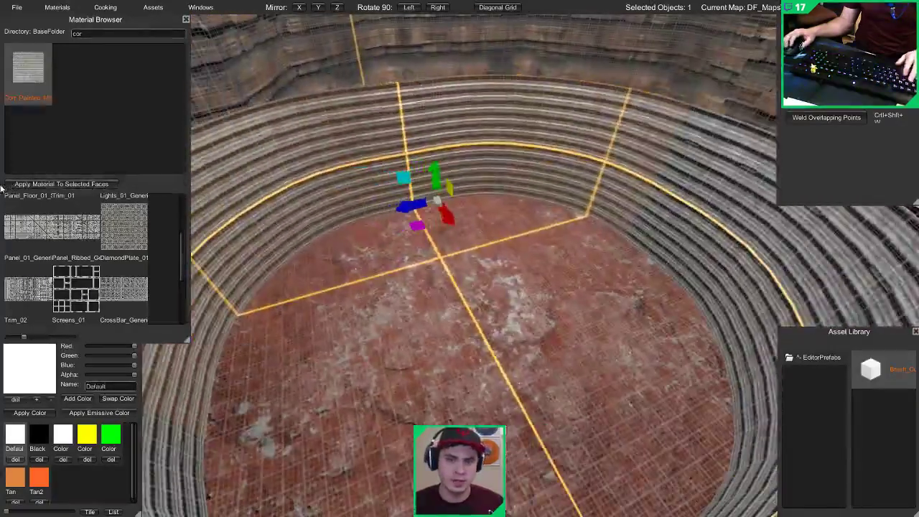
{"action": "left_click", "coordinate": [443, 224]}
{"action": "right_click_drag", "start_coordinate": [437, 200], "coordinate": [405, 199]}
{"action": "key", "text": "Tab"}
{"action": "key", "text": "s"}
{"action": "key", "text": "Tab"}
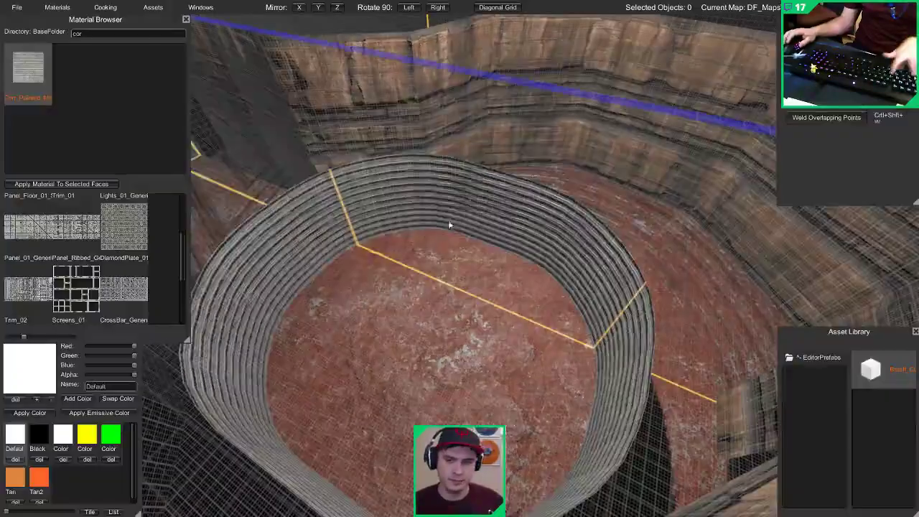
Step: Select both half rings and delete the straight wall segments on the two opposite sides where they meet
{"action": "left_click", "coordinate": [662, 306], "text": "shift"}
{"action": "right_click_drag", "start_coordinate": [662, 309], "coordinate": [331, 308]}
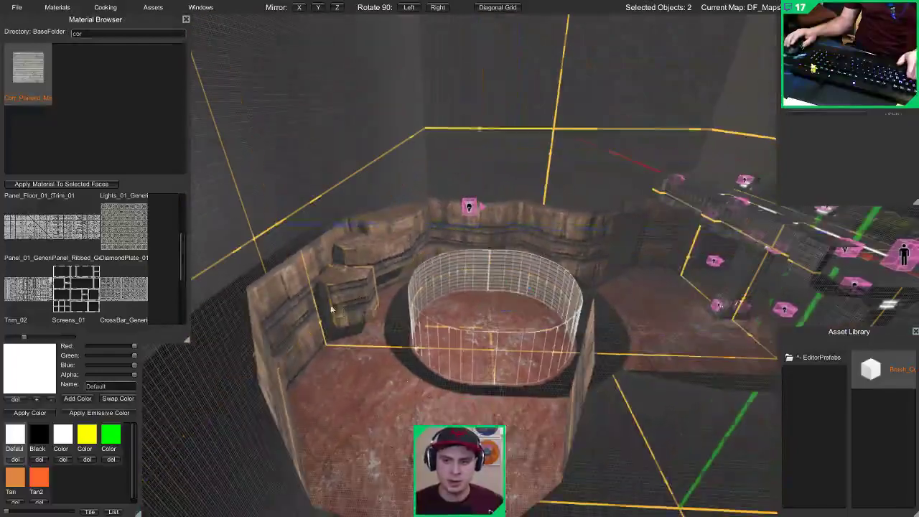
{"action": "key", "text": "2"}
{"action": "right_click_drag", "start_coordinate": [473, 311], "coordinate": [475, 311]}
{"action": "key", "text": "3"}
{"action": "left_click", "coordinate": [480, 271]}
{"action": "right_click_drag", "start_coordinate": [480, 271], "coordinate": [422, 323]}
{"action": "left_click", "coordinate": [545, 313], "text": "shift"}
{"action": "key", "text": "Delete"}
Step: Move all faces of one half ring inward to close the gap, and merge both halves into one object
{"action": "key", "text": "1"}
{"action": "left_click", "coordinate": [595, 299]}
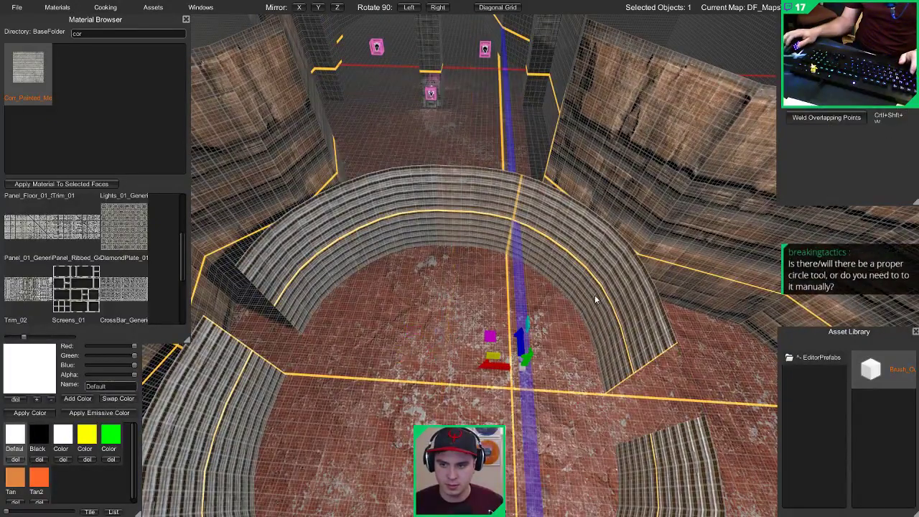
{"action": "left_click_drag", "start_coordinate": [225, 91], "coordinate": [732, 379]}
{"action": "left_click_drag", "start_coordinate": [747, 347], "coordinate": [747, 347]}
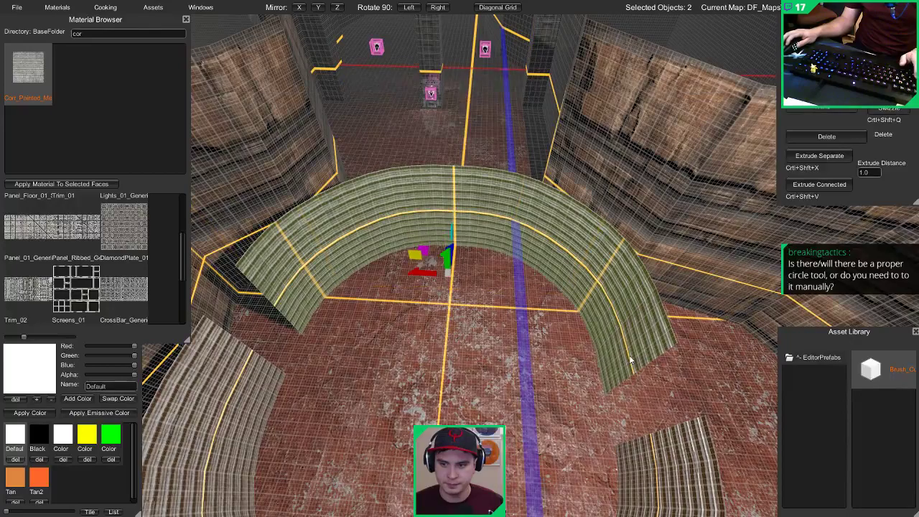
{"action": "left_click_drag", "start_coordinate": [451, 263], "coordinate": [437, 307]}
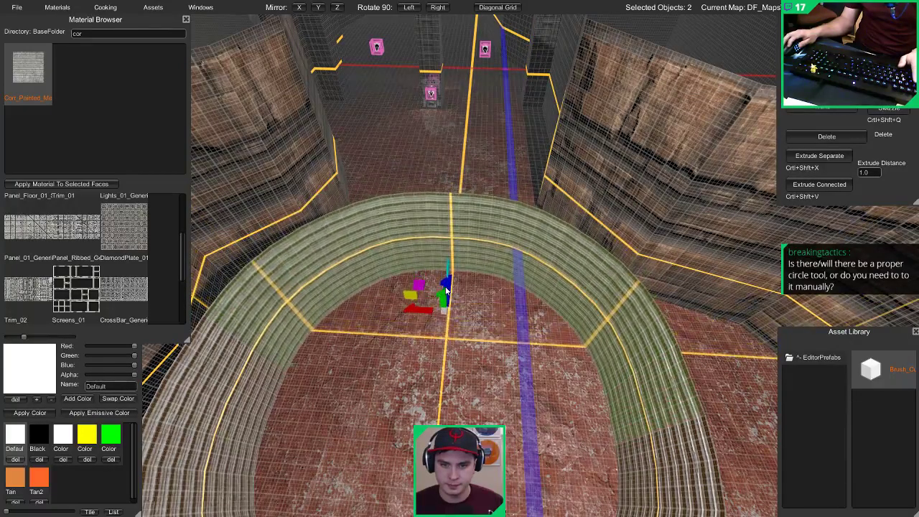
{"action": "key", "text": "1"}
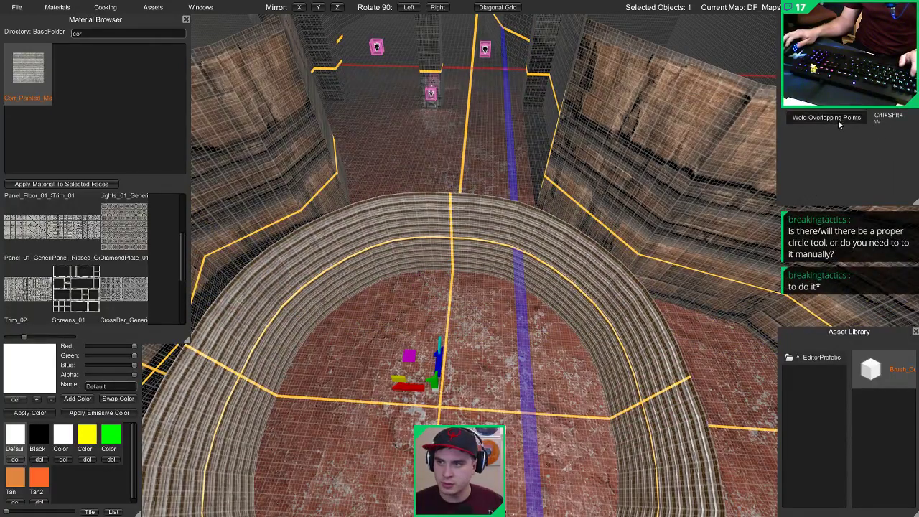
Step: Raise the ring's top edges to form a tall cylindrical tower and flip its faces outward
{"action": "right_click_drag", "start_coordinate": [647, 177], "coordinate": [564, 186]}
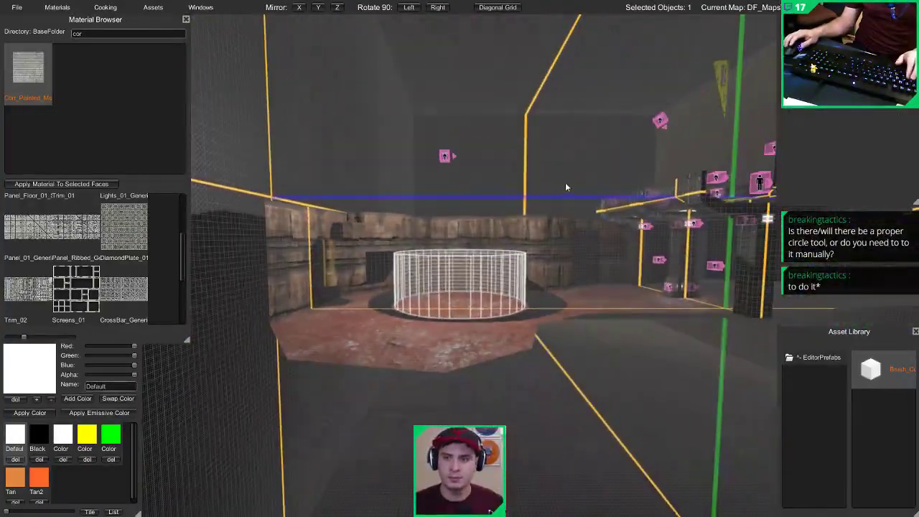
{"action": "left_click_drag", "start_coordinate": [387, 261], "coordinate": [387, 261]}
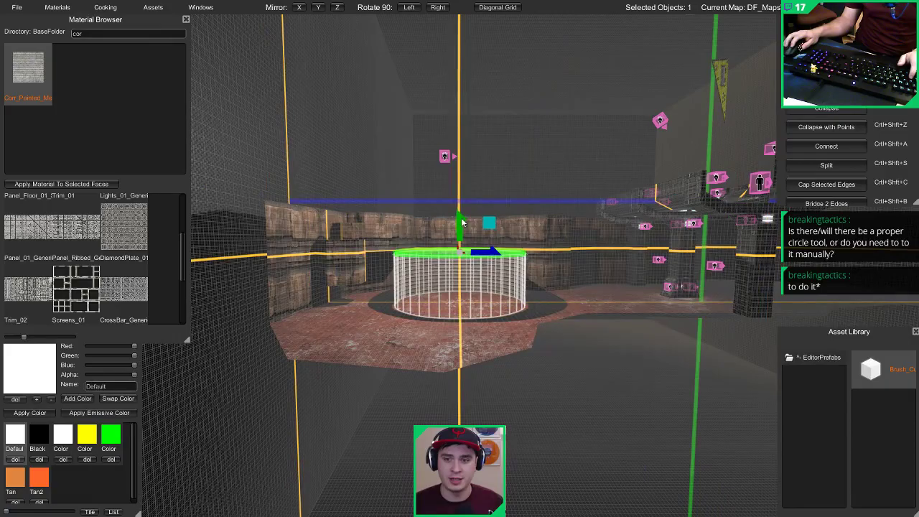
{"action": "left_click_drag", "start_coordinate": [461, 223], "coordinate": [460, 96]}
{"action": "right_click_drag", "start_coordinate": [460, 96], "coordinate": [466, 202]}
{"action": "key", "text": "1"}
{"action": "key", "text": "ctrl+shift+n"}
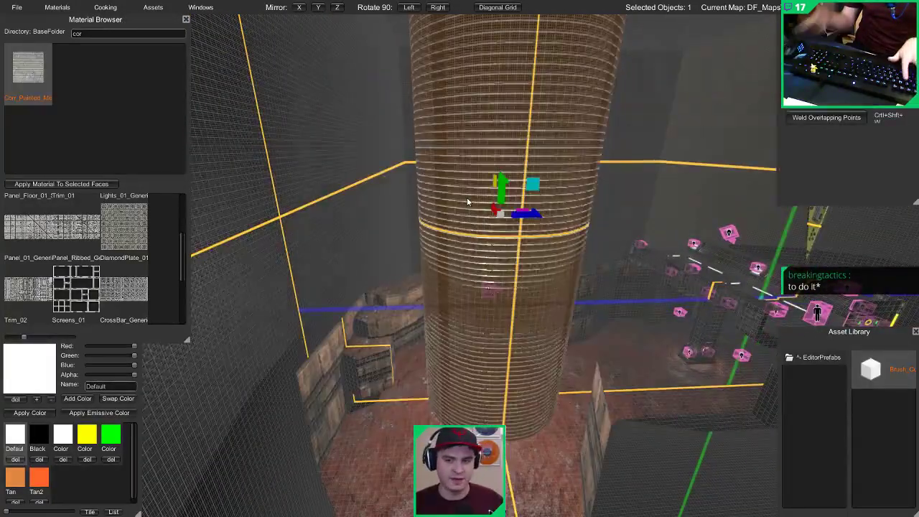
Step: Preview the tower in game view, and move the canyon's point light so it lights the tower from the side
{"action": "key", "text": "Escape"}
{"action": "key", "text": "Tab"}
{"action": "right_click_drag", "start_coordinate": [481, 265], "coordinate": [297, 277]}
{"action": "key", "text": "Tab"}
{"action": "left_click", "coordinate": [324, 214]}
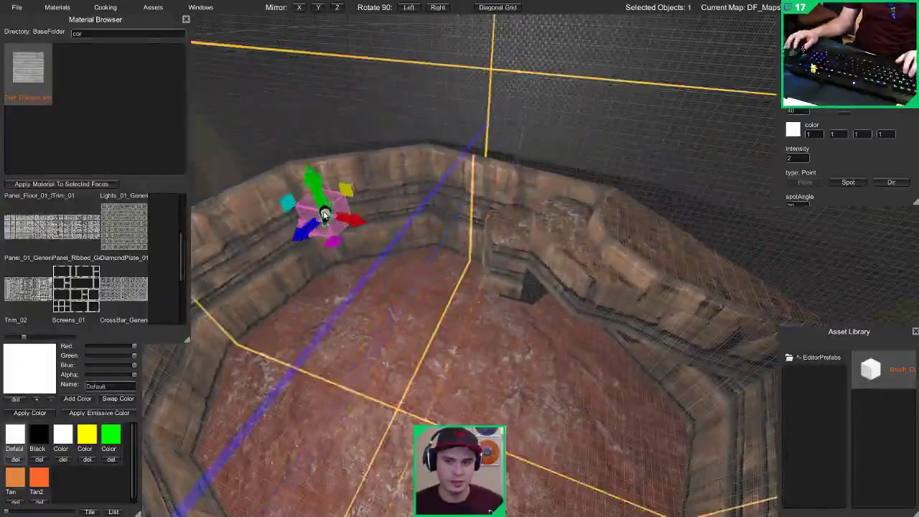
{"action": "right_click_drag", "start_coordinate": [325, 214], "coordinate": [455, 222]}
{"action": "left_click_drag", "start_coordinate": [485, 217], "coordinate": [213, 312]}
{"action": "left_click", "coordinate": [528, 261]}
Step: Preview the relit corrugated tower in game view from outside, and delete the tower
{"action": "key", "text": "Tab"}
{"action": "right_click_drag", "start_coordinate": [528, 261], "coordinate": [584, 179]}
{"action": "key", "text": "s"}
{"action": "key", "text": "w"}
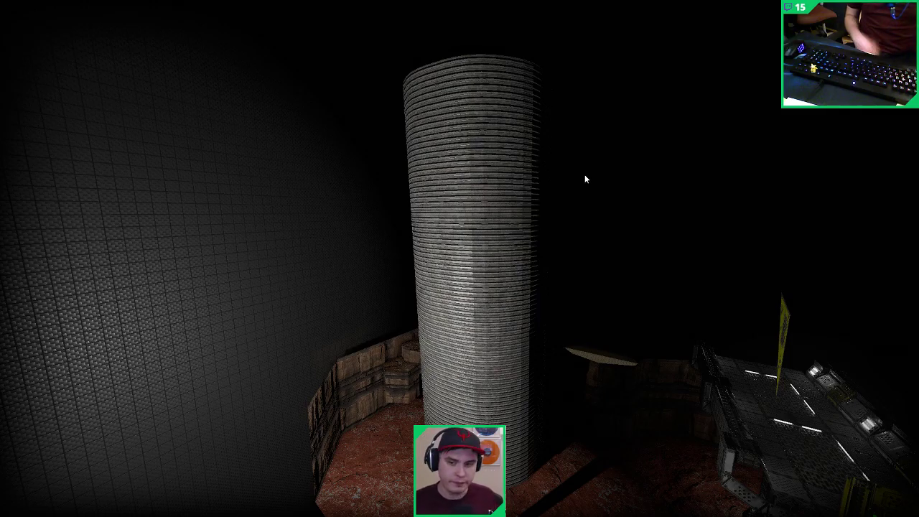
{"action": "key", "text": "w"}
{"action": "right_click_drag", "start_coordinate": [584, 241], "coordinate": [517, 248]}
{"action": "left_click", "coordinate": [411, 292]}
{"action": "key", "text": "Delete"}
Step: Select the stepped rock ledge pieces in the canyon corner for face editing
{"action": "key", "text": "w"}
{"action": "mouse_move", "coordinate": [409, 292]}
{"action": "right_mouse_down"}
{"action": "mouse_move", "coordinate": [370, 328]}
{"action": "mouse_move", "coordinate": [449, 365]}
{"action": "mouse_move", "coordinate": [443, 382]}
{"action": "mouse_move", "coordinate": [480, 304]}
{"action": "mouse_move", "coordinate": [543, 379]}
{"action": "mouse_move", "coordinate": [474, 345]}
{"action": "mouse_move", "coordinate": [473, 336]}
{"action": "mouse_move", "coordinate": [462, 339]}
{"action": "mouse_move", "coordinate": [490, 350]}
{"action": "mouse_move", "coordinate": [451, 385]}
{"action": "mouse_move", "coordinate": [463, 388]}
{"action": "mouse_move", "coordinate": [438, 368]}
{"action": "mouse_move", "coordinate": [451, 323]}
{"action": "right_mouse_up"}
{"action": "key", "text": "Tab"}
{"action": "key", "text": "w"}
{"action": "left_click", "coordinate": [484, 333]}
{"action": "key", "text": "w"}
{"action": "left_click", "coordinate": [480, 378], "text": "shift"}
{"action": "left_click", "coordinate": [465, 388], "text": "shift"}
{"action": "key", "text": "s"}
{"action": "left_click_drag", "start_coordinate": [438, 329], "coordinate": [500, 262]}
{"action": "left_click_drag", "start_coordinate": [494, 264], "coordinate": [465, 272]}
{"action": "key", "text": "1"}
{"action": "key", "text": "4"}
Step: Select the lowest rock ledge's side faces, and raise the block's bottom edges well above the canyon floor
{"action": "left_click", "coordinate": [464, 333]}
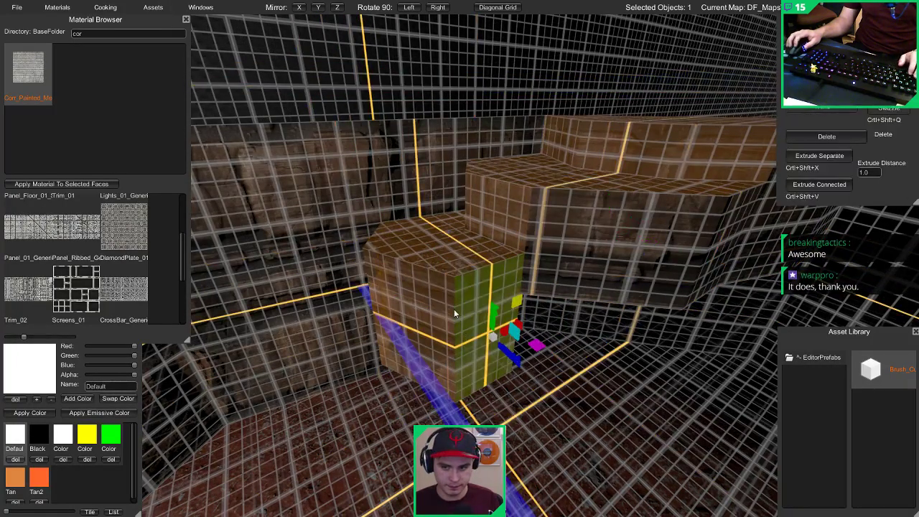
{"action": "left_click", "coordinate": [423, 289], "text": "shift"}
{"action": "key", "text": "a"}
{"action": "right_click_drag", "start_coordinate": [424, 289], "coordinate": [615, 238]}
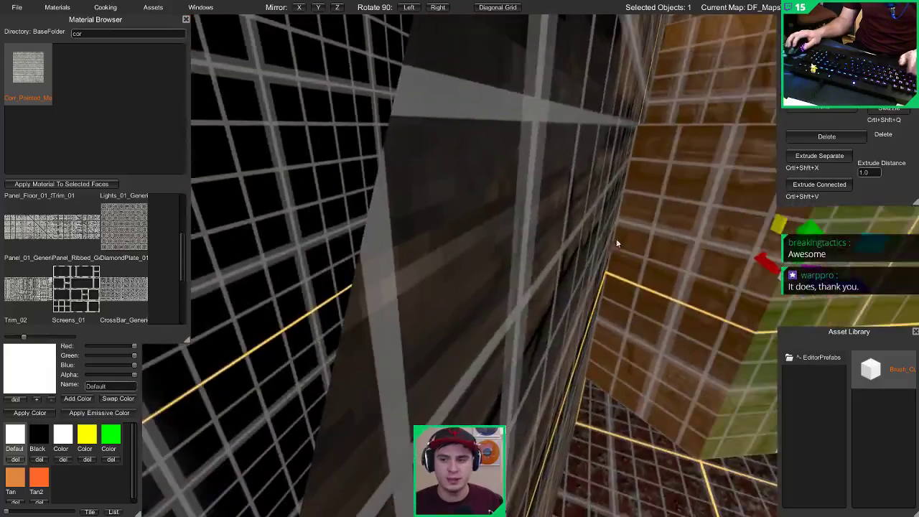
{"action": "left_click", "coordinate": [680, 194], "text": "shift"}
{"action": "right_click_drag", "start_coordinate": [681, 194], "coordinate": [387, 278]}
{"action": "key", "text": "1"}
{"action": "left_click_drag", "start_coordinate": [611, 391], "coordinate": [611, 391]}
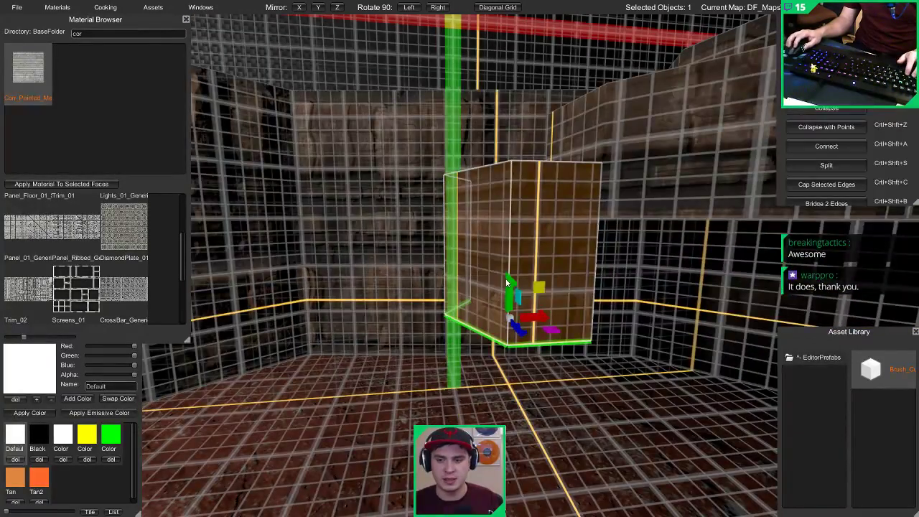
{"action": "left_click_drag", "start_coordinate": [505, 278], "coordinate": [495, 193]}
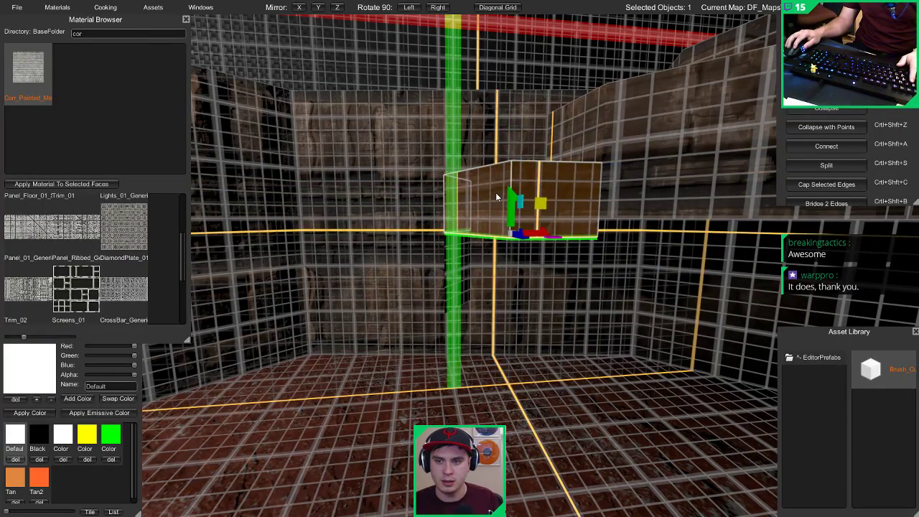
{"action": "key", "text": "1"}
Step: Delete the leftover faceted wall piece standing on the canyon floor near the rock ledges
{"action": "right_click_drag", "start_coordinate": [495, 193], "coordinate": [734, 219]}
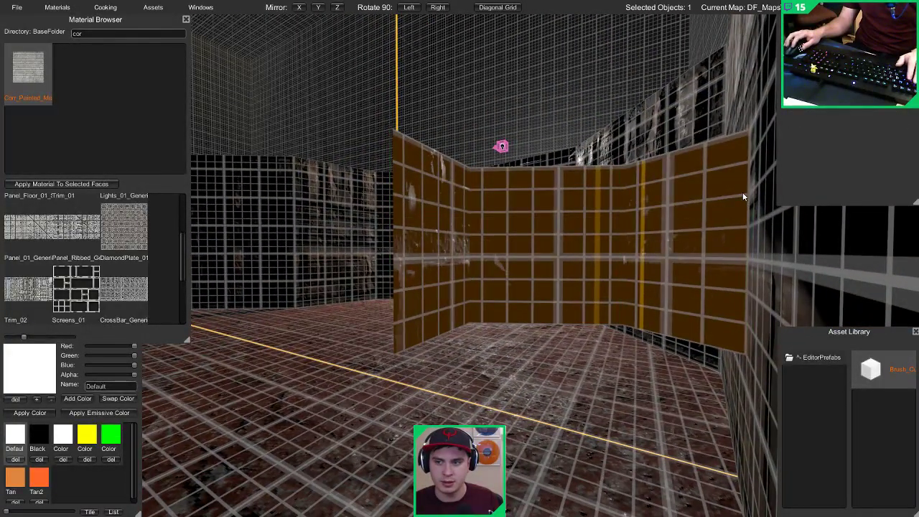
{"action": "left_click", "coordinate": [414, 276]}
{"action": "key", "text": "Delete"}
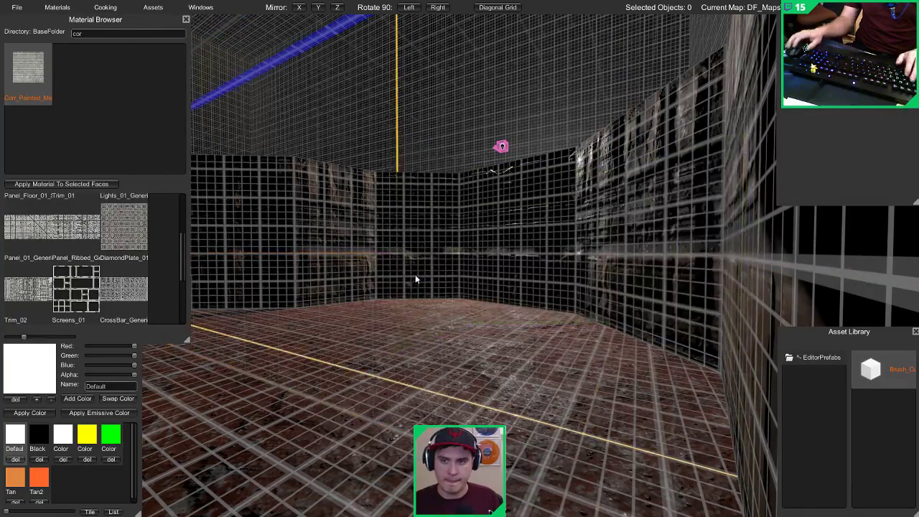
{"action": "right_click_drag", "start_coordinate": [415, 274], "coordinate": [859, 334]}
Step: Select the three stepped rock ledges and merge them into one object
{"action": "key", "text": "1"}
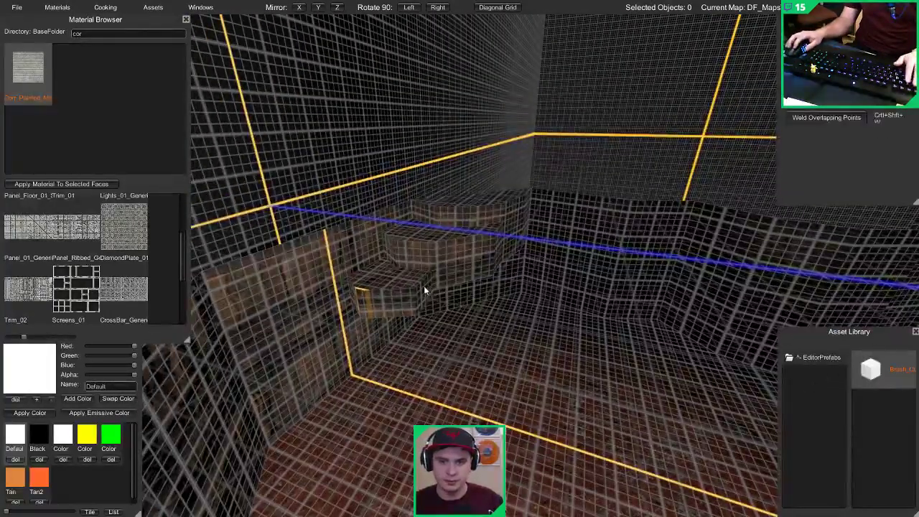
{"action": "left_click", "coordinate": [424, 290]}
{"action": "left_click", "coordinate": [461, 254], "text": "shift"}
{"action": "left_click", "coordinate": [496, 218], "text": "shift"}
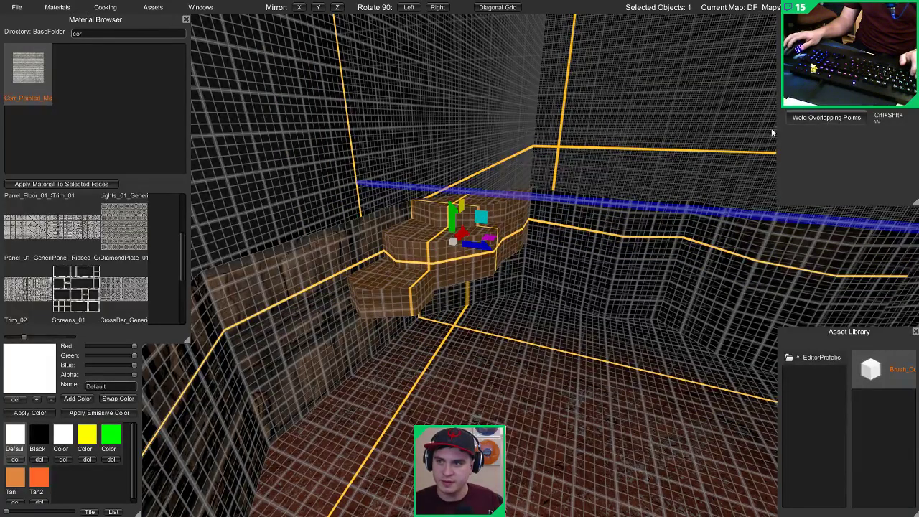
Step: Select the bottom edges of the merged ledges, and extrude the lowest ledge's edges outward and down into a sloping skirt
{"action": "right_click_drag", "start_coordinate": [772, 132], "coordinate": [380, 222]}
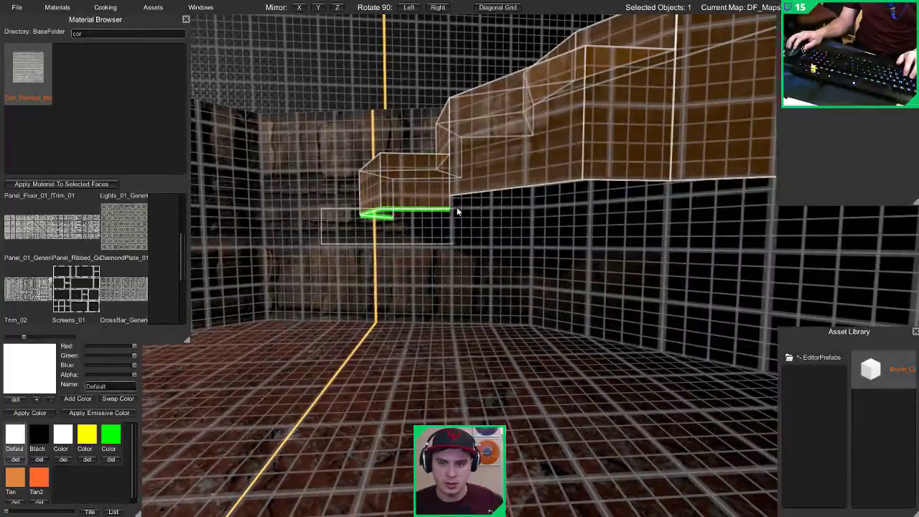
{"action": "left_click_drag", "start_coordinate": [456, 207], "coordinate": [453, 207]}
{"action": "right_click_drag", "start_coordinate": [411, 175], "coordinate": [602, 225]}
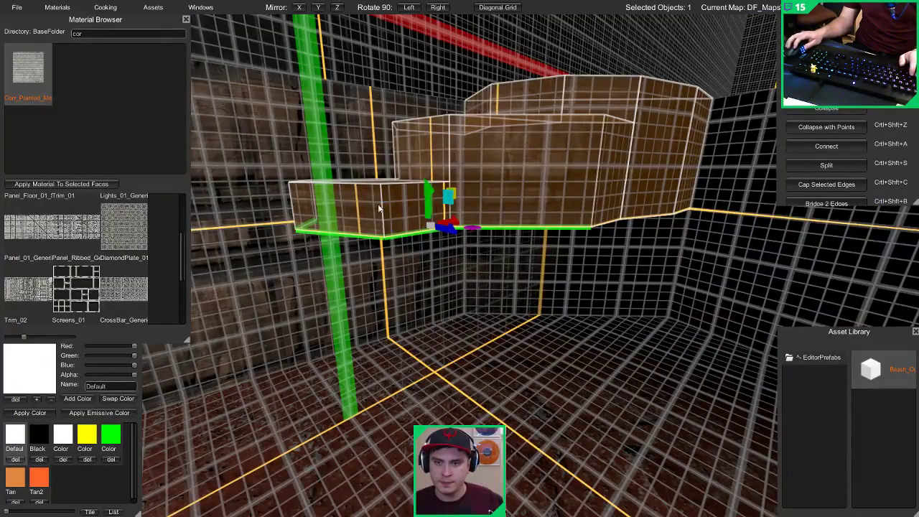
{"action": "right_click_drag", "start_coordinate": [379, 208], "coordinate": [371, 224]}
{"action": "left_click", "coordinate": [429, 228], "text": "shift"}
{"action": "right_click_drag", "start_coordinate": [430, 228], "coordinate": [497, 233]}
{"action": "left_click", "coordinate": [497, 232], "text": "shift"}
{"action": "left_click_drag", "start_coordinate": [459, 218], "coordinate": [388, 234]}
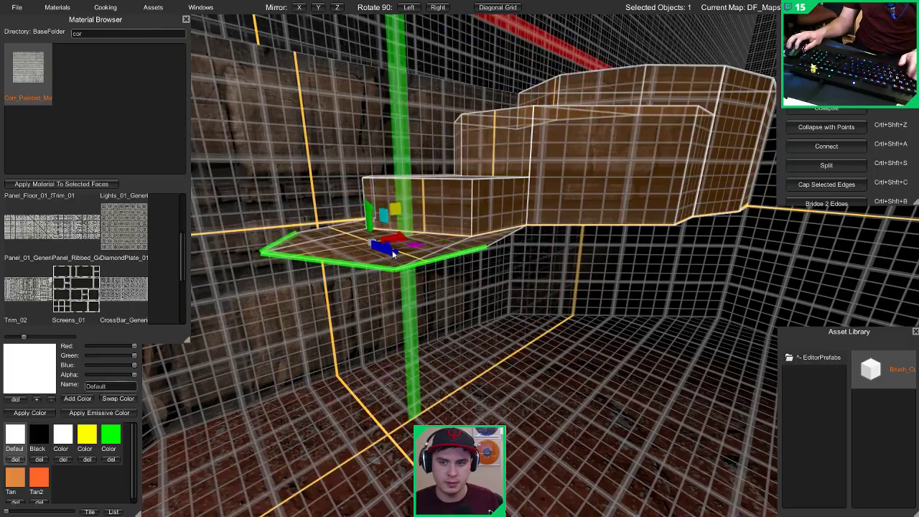
Step: Move the sloping skirt's wall-side outer corner point into the canyon wall
{"action": "right_click_drag", "start_coordinate": [376, 244], "coordinate": [456, 275]}
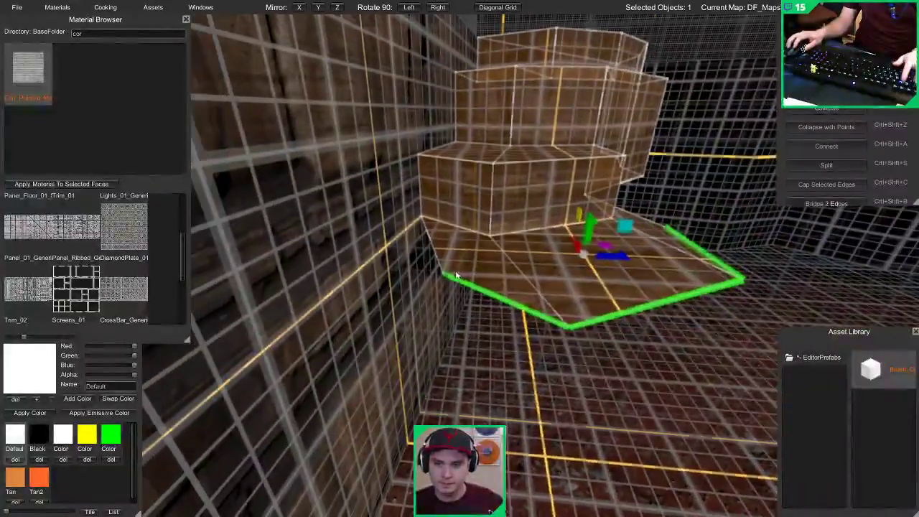
{"action": "key", "text": "1"}
{"action": "left_click", "coordinate": [439, 278]}
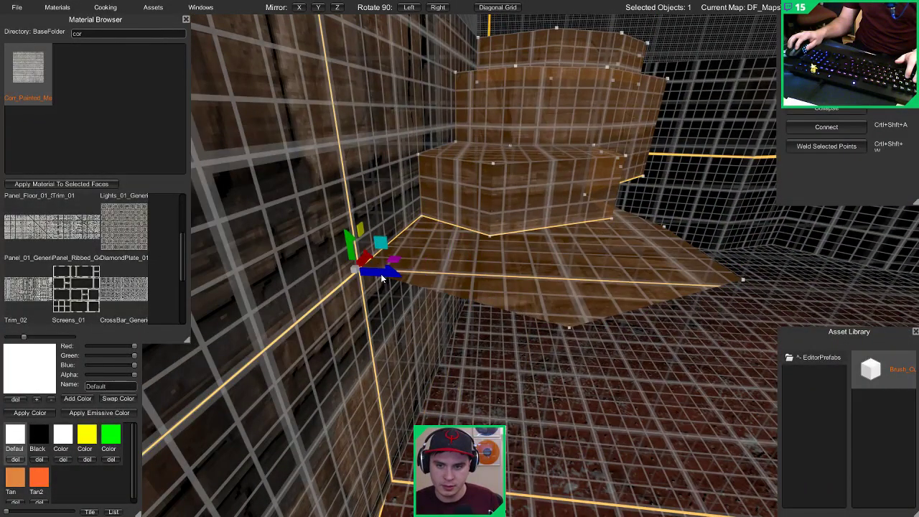
{"action": "right_click_drag", "start_coordinate": [380, 274], "coordinate": [495, 274]}
{"action": "key", "text": "Escape"}
{"action": "key", "text": "Tab"}
{"action": "key", "text": "Tab"}
Step: Shift the lowest ledge's vertical front corner edge, and pull the skirt's outer corner points in closer to the ledge
{"action": "left_click", "coordinate": [481, 290]}
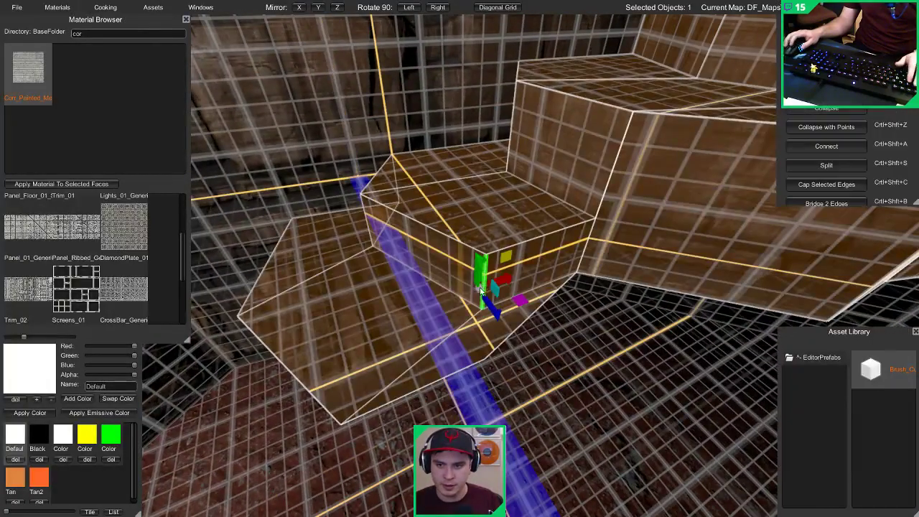
{"action": "mouse_move", "coordinate": [502, 295]}
{"action": "left_mouse_down"}
{"action": "mouse_move", "coordinate": [496, 305]}
{"action": "mouse_move", "coordinate": [498, 291]}
{"action": "left_mouse_up"}
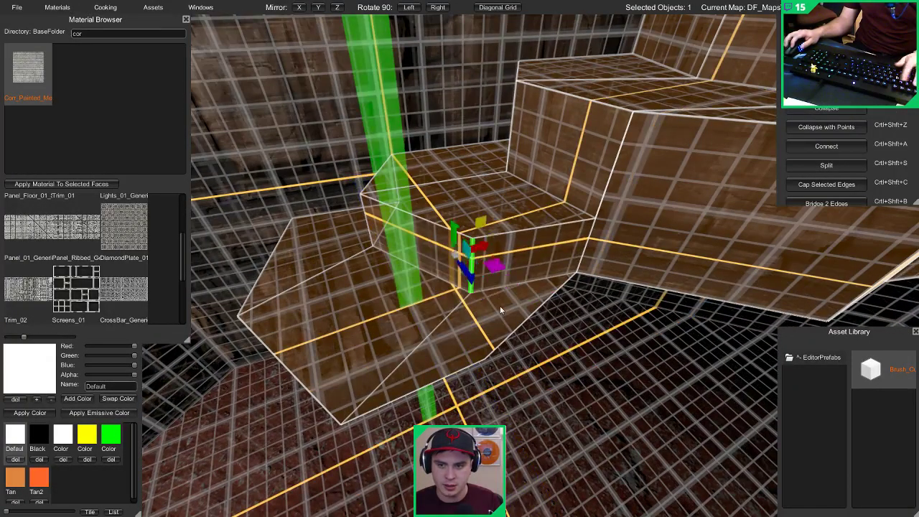
{"action": "key", "text": "1"}
{"action": "left_click", "coordinate": [483, 359]}
{"action": "left_click_drag", "start_coordinate": [547, 383], "coordinate": [534, 353]}
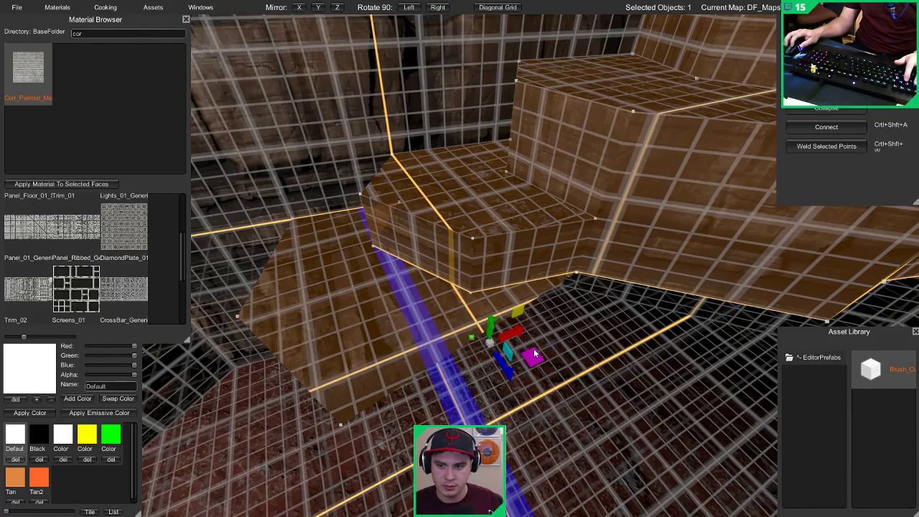
{"action": "left_click_drag", "start_coordinate": [324, 422], "coordinate": [345, 443]}
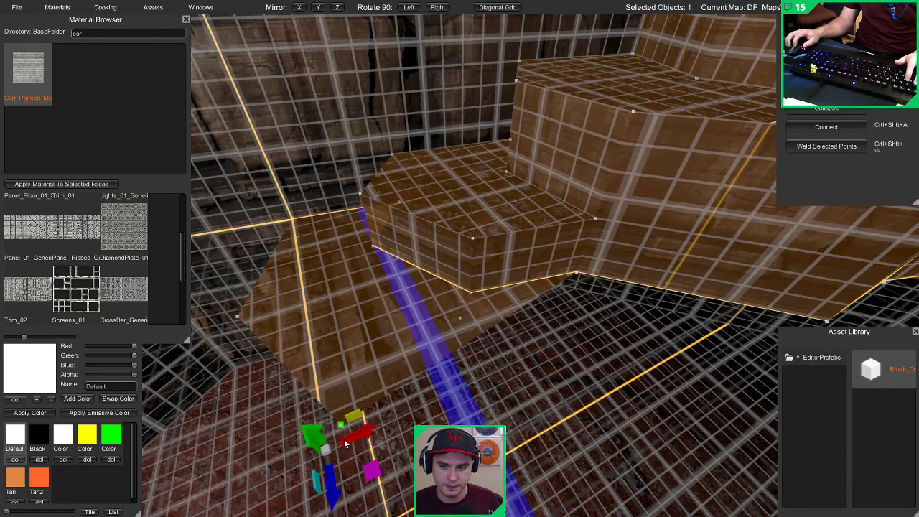
{"action": "left_click_drag", "start_coordinate": [370, 475], "coordinate": [341, 356]}
{"action": "left_click_drag", "start_coordinate": [194, 299], "coordinate": [305, 300]}
{"action": "right_click_drag", "start_coordinate": [302, 300], "coordinate": [501, 197]}
Step: Select the outer bottom edges along the skirt and ledges, and extrude them downward into side faces
{"action": "key", "text": "2"}
{"action": "left_click", "coordinate": [501, 188]}
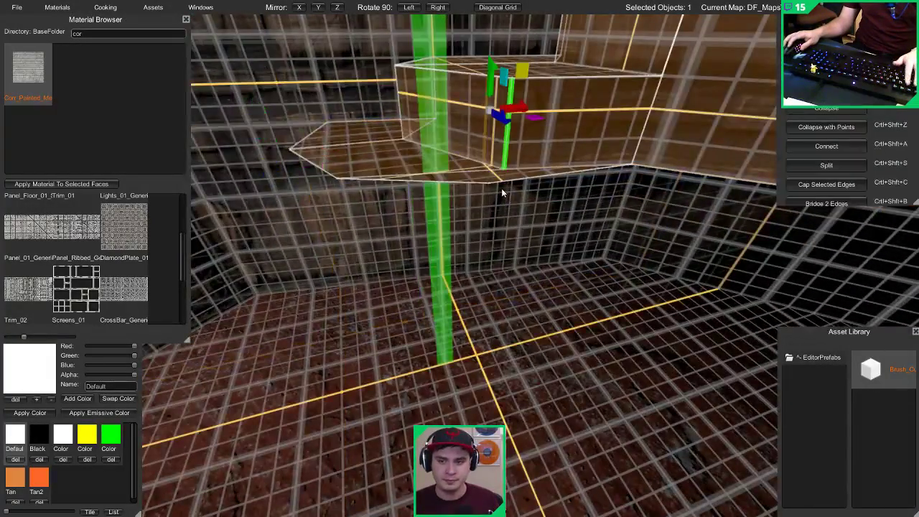
{"action": "left_click", "coordinate": [506, 186]}
{"action": "left_click", "coordinate": [307, 152]}
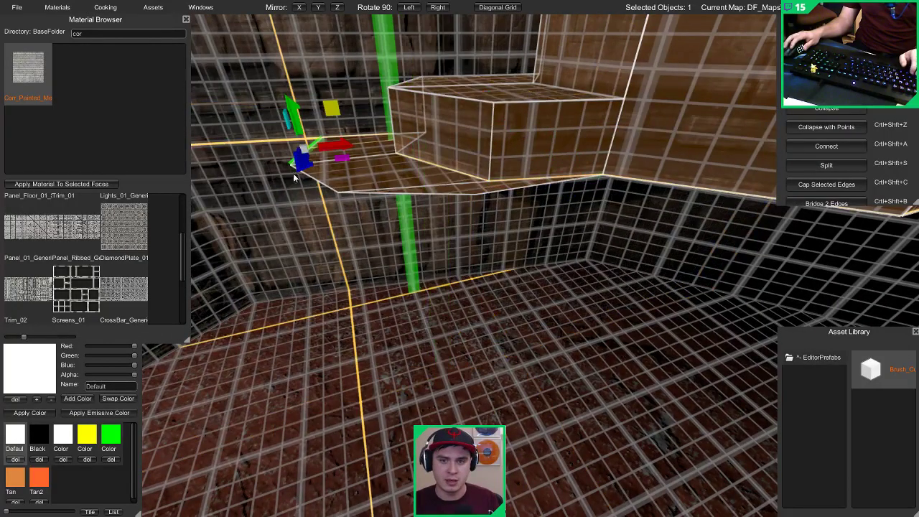
{"action": "left_click", "coordinate": [318, 181], "text": "shift"}
{"action": "left_click", "coordinate": [371, 194], "text": "shift"}
{"action": "left_click", "coordinate": [501, 189], "text": "shift"}
{"action": "left_click", "coordinate": [662, 181], "text": "shift"}
{"action": "right_click_drag", "start_coordinate": [661, 181], "coordinate": [660, 170]}
{"action": "left_click", "coordinate": [669, 210], "text": "shift"}
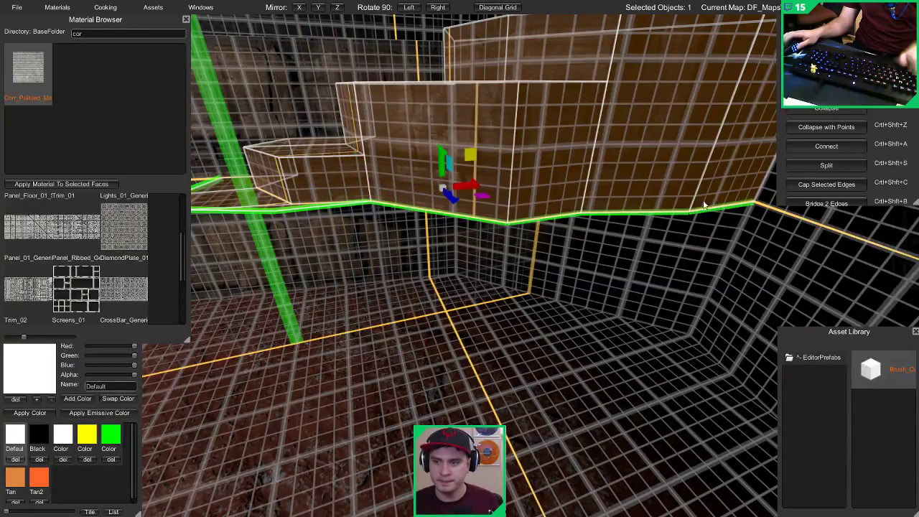
{"action": "left_click_drag", "start_coordinate": [440, 169], "coordinate": [438, 217]}
{"action": "right_click_drag", "start_coordinate": [438, 217], "coordinate": [462, 184]}
Step: Select the lowest ledge's front bottom edges and extrude them outward into another sloping slab
{"action": "left_click", "coordinate": [417, 286]}
{"action": "right_click_drag", "start_coordinate": [417, 285], "coordinate": [400, 285]}
{"action": "left_click", "coordinate": [399, 289], "text": "shift"}
{"action": "left_click_drag", "start_coordinate": [450, 279], "coordinate": [285, 325], "text": "shift"}
{"action": "right_click_drag", "start_coordinate": [284, 325], "coordinate": [339, 392]}
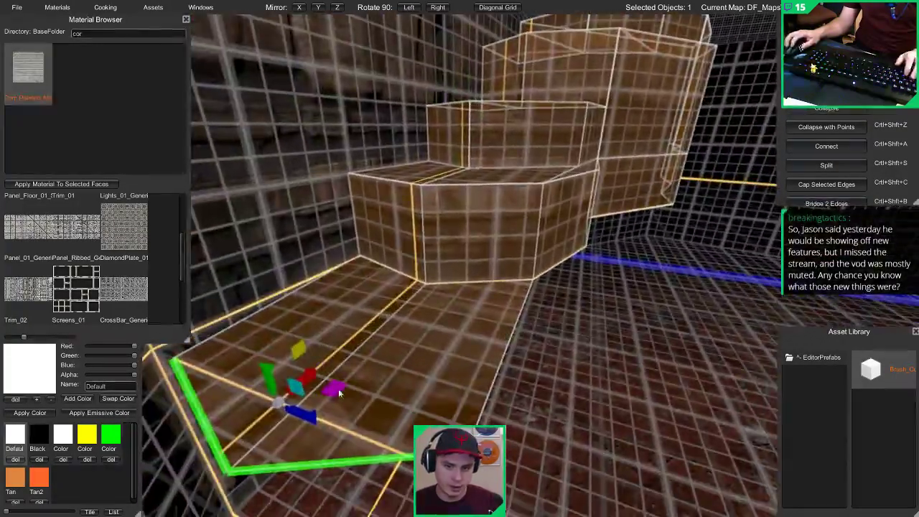
{"action": "left_click_drag", "start_coordinate": [287, 411], "coordinate": [282, 405]}
{"action": "right_click_drag", "start_coordinate": [282, 405], "coordinate": [485, 290]}
Step: Reposition the outer corner point of the newly extruded slab
{"action": "key", "text": "1"}
{"action": "left_click_drag", "start_coordinate": [485, 288], "coordinate": [567, 341]}
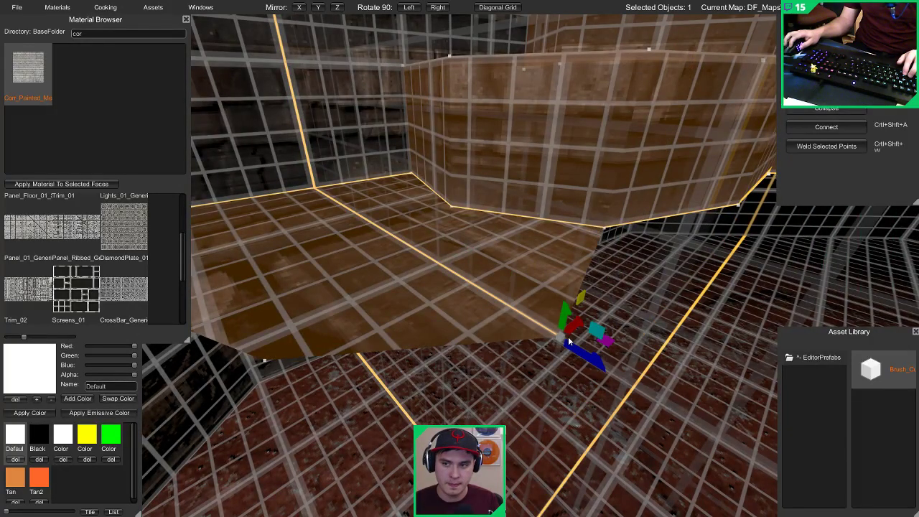
{"action": "key", "text": "s"}
{"action": "mouse_move", "coordinate": [558, 337]}
{"action": "right_mouse_down"}
{"action": "mouse_move", "coordinate": [494, 312]}
{"action": "mouse_move", "coordinate": [469, 328]}
{"action": "mouse_move", "coordinate": [521, 319]}
{"action": "right_mouse_up"}
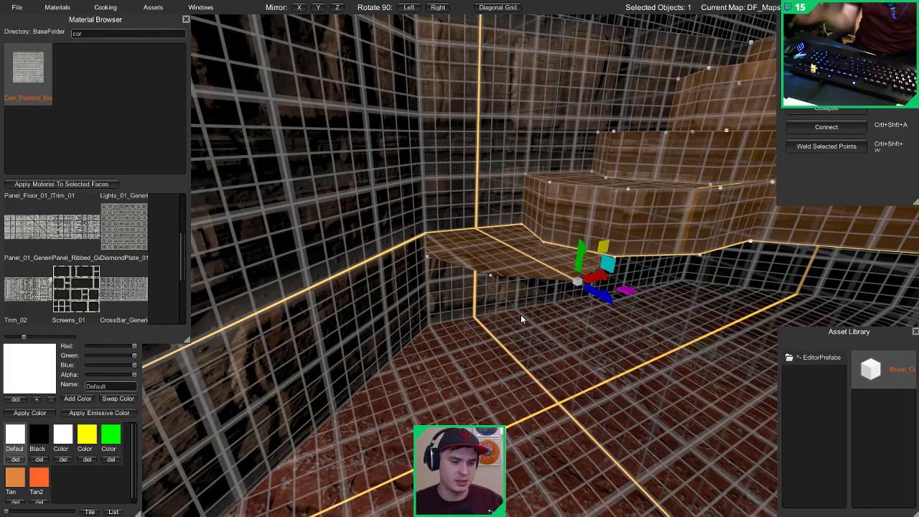
Step: Select the outer front edges of the lowest slab, starting from the canyon wall
{"action": "mouse_move", "coordinate": [537, 313]}
{"action": "right_mouse_down"}
{"action": "mouse_move", "coordinate": [500, 238]}
{"action": "mouse_move", "coordinate": [572, 343]}
{"action": "right_mouse_up"}
{"action": "key", "text": "2"}
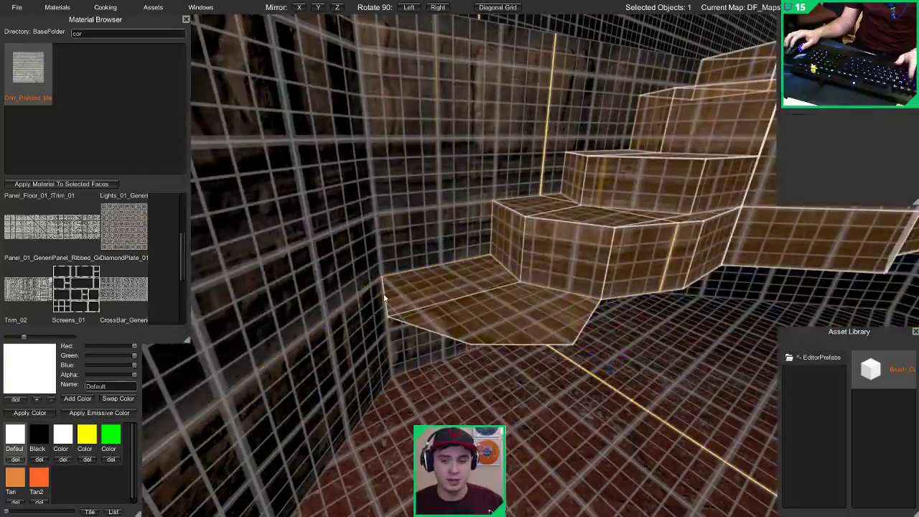
{"action": "left_click", "coordinate": [385, 296]}
{"action": "left_click", "coordinate": [422, 331], "text": "shift"}
{"action": "left_click", "coordinate": [516, 341], "text": "shift"}
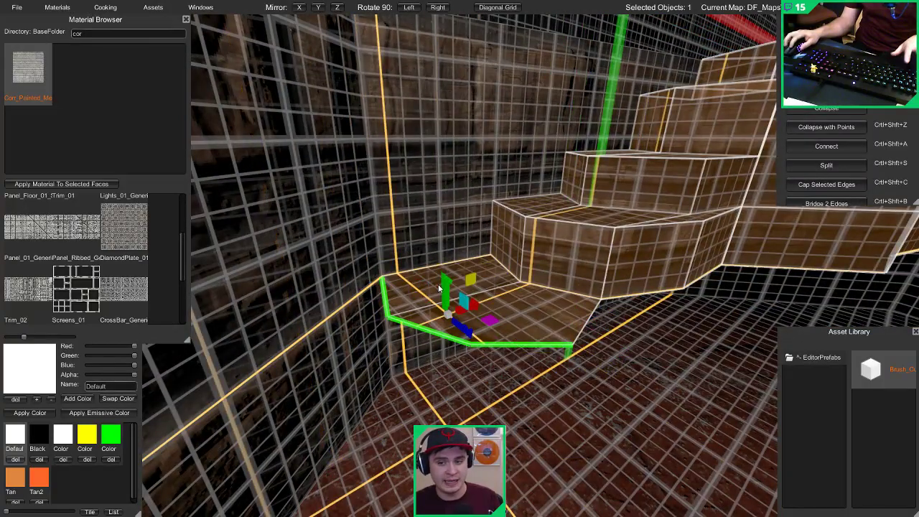
Step: Try extruding the slab's front edges down and then outward, and undo both extrusions
{"action": "left_click_drag", "start_coordinate": [441, 287], "coordinate": [444, 323], "text": "shift"}
{"action": "key", "text": "d"}
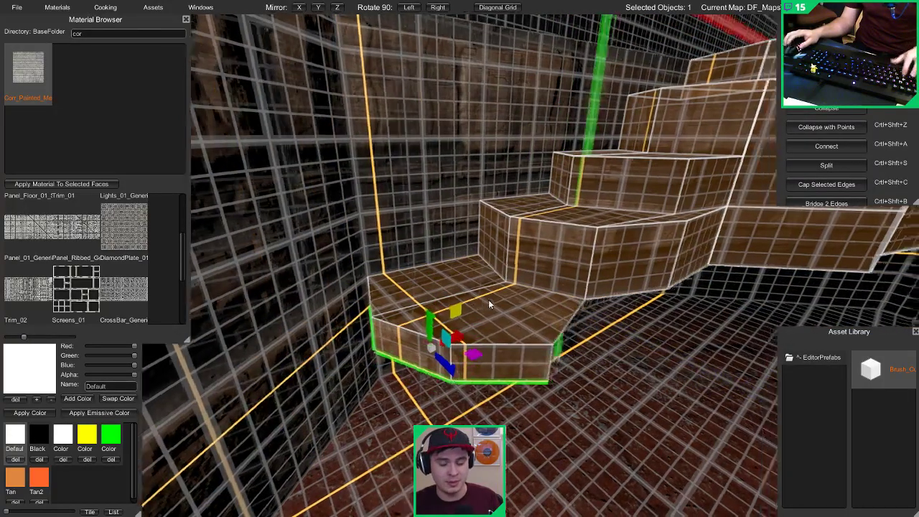
{"action": "right_click_drag", "start_coordinate": [488, 304], "coordinate": [404, 307]}
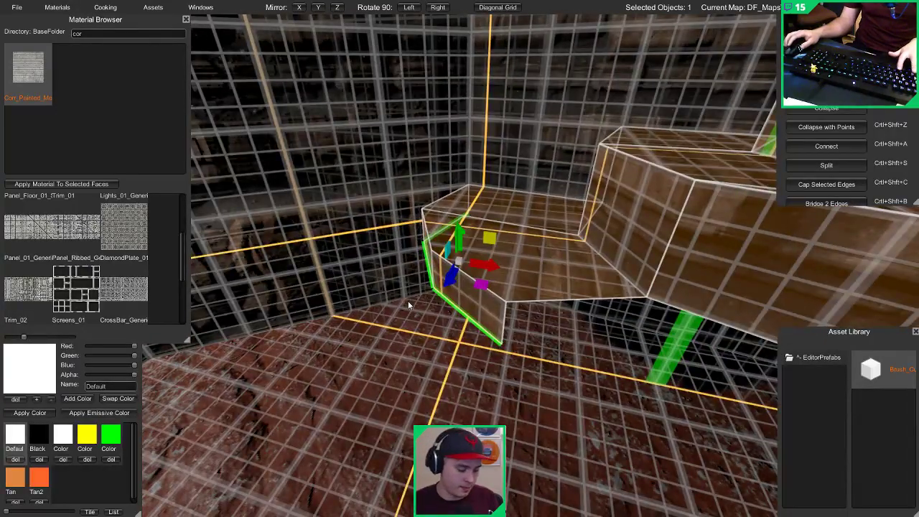
{"action": "left_click_drag", "start_coordinate": [496, 265], "coordinate": [422, 265]}
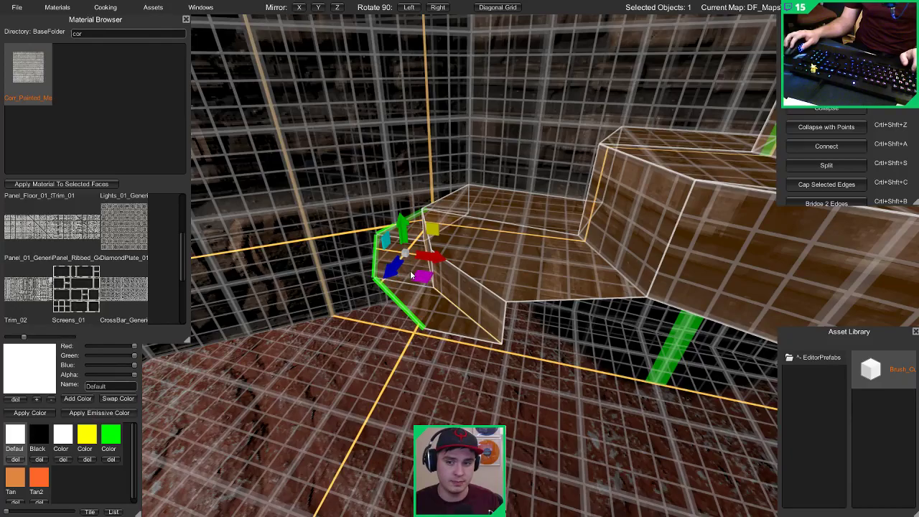
{"action": "key", "text": "ctrl+z"}
{"action": "key", "text": "ctrl+z"}
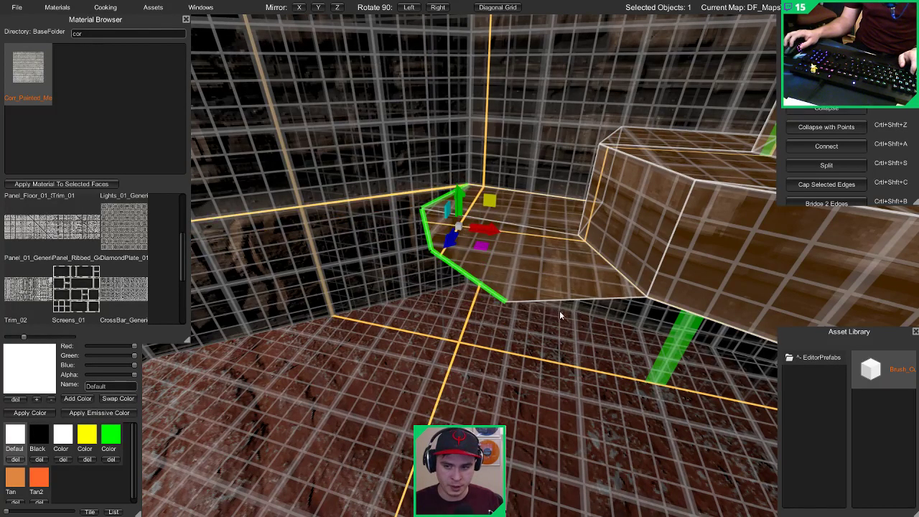
Step: Add the remaining bottom edges along the ledges to the selection, and extrude them all downward
{"action": "left_click", "coordinate": [560, 302], "text": "shift"}
{"action": "right_click_drag", "start_coordinate": [560, 301], "coordinate": [446, 260]}
{"action": "left_click", "coordinate": [455, 274], "text": "shift"}
{"action": "left_click", "coordinate": [545, 249], "text": "shift"}
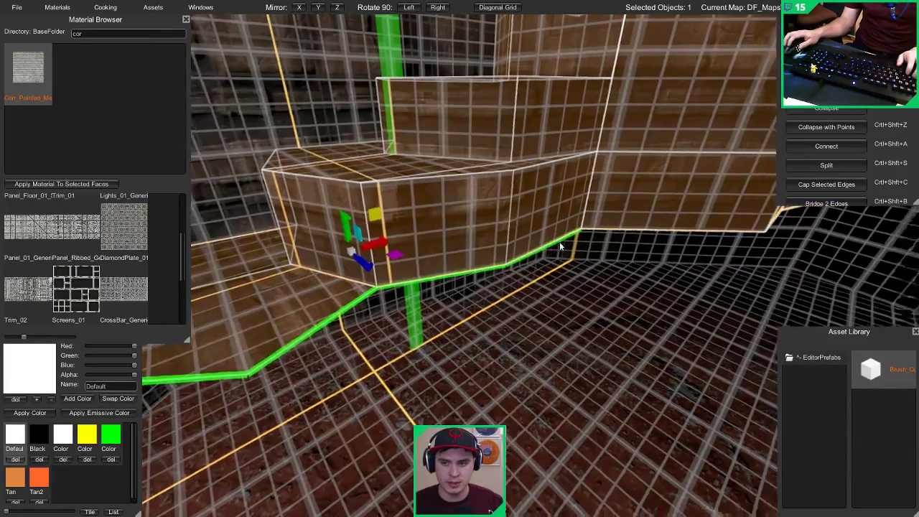
{"action": "right_click_drag", "start_coordinate": [559, 246], "coordinate": [466, 223]}
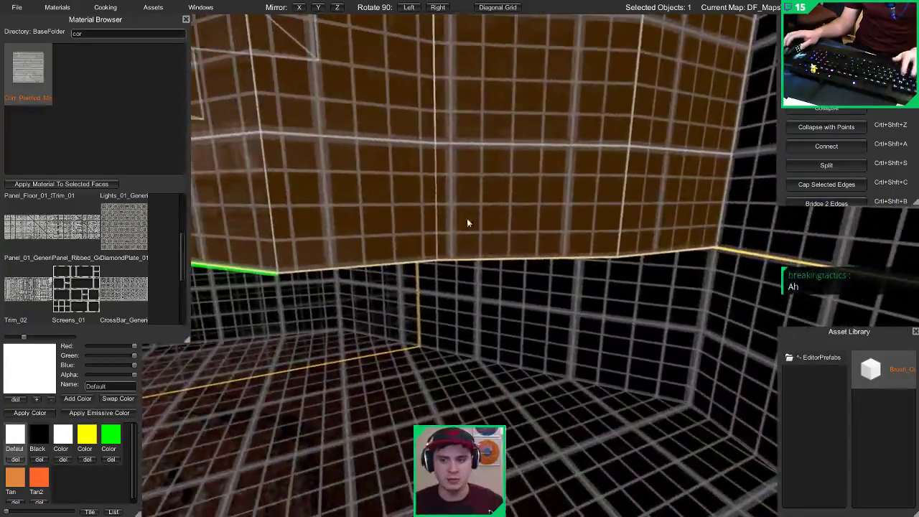
{"action": "left_click", "coordinate": [448, 259], "text": "shift"}
{"action": "right_click_drag", "start_coordinate": [655, 255], "coordinate": [582, 247]}
{"action": "left_click_drag", "start_coordinate": [574, 274], "coordinate": [580, 283], "text": "shift"}
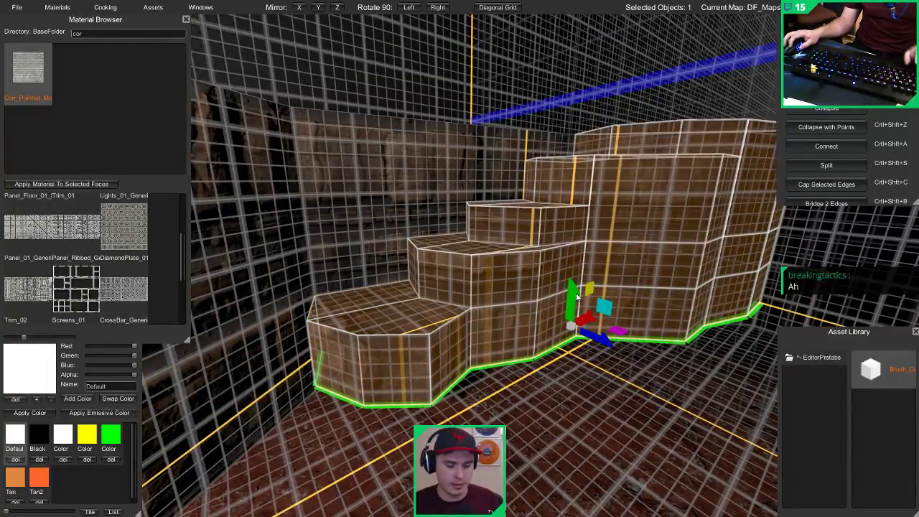
Step: Raise the extruded bottom edges to shorten the ledges' new side faces
{"action": "key", "text": "Tab"}
{"action": "key", "text": "Tab"}
{"action": "key", "text": "Tab"}
{"action": "key", "text": "Tab"}
{"action": "key", "text": "Tab"}
{"action": "key", "text": "Tab"}
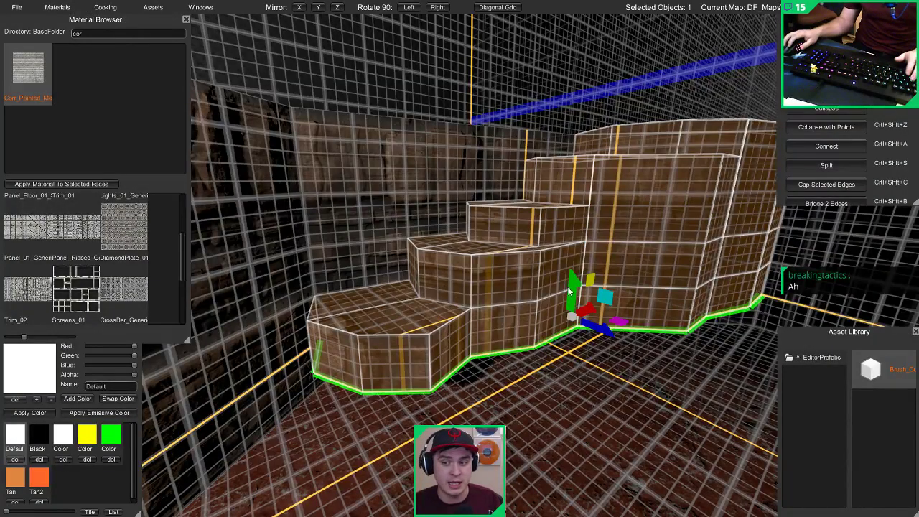
{"action": "left_click_drag", "start_coordinate": [579, 284], "coordinate": [564, 264]}
{"action": "right_click_drag", "start_coordinate": [564, 265], "coordinate": [523, 280]}
Step: Select the lowest ledge's three front bottom edges and extrude them outward and down into a new slab
{"action": "left_click", "coordinate": [497, 295]}
{"action": "left_click", "coordinate": [567, 331], "text": "shift"}
{"action": "left_click", "coordinate": [686, 350], "text": "shift"}
{"action": "right_click_drag", "start_coordinate": [687, 350], "coordinate": [674, 344]}
{"action": "right_click_drag", "start_coordinate": [484, 280], "coordinate": [489, 289]}
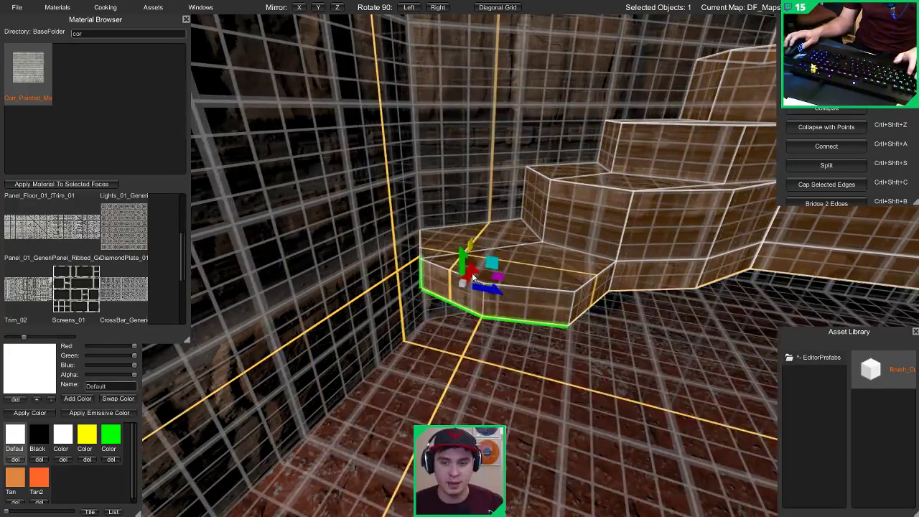
{"action": "left_click_drag", "start_coordinate": [472, 277], "coordinate": [426, 347], "text": "shift"}
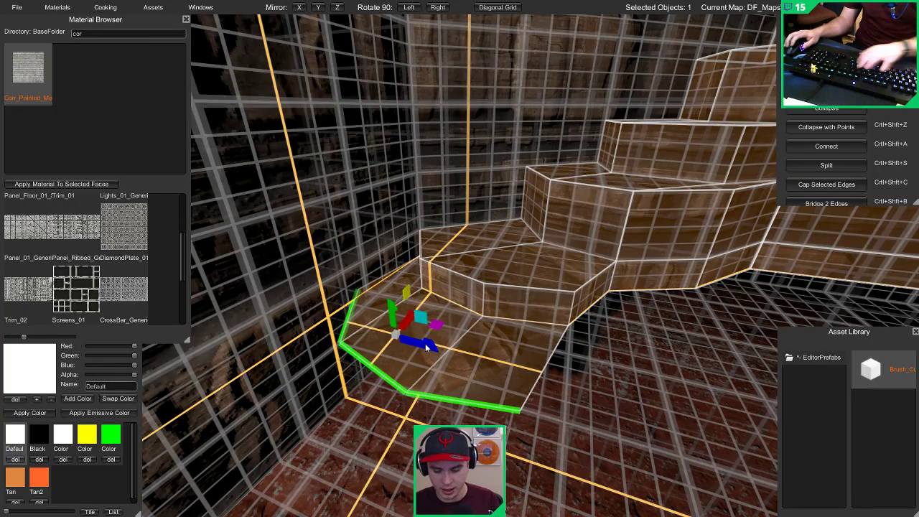
Step: Reduce the grid size, and move the new slab's outer edges farther from the ledge
{"action": "key", "text": "["}
{"action": "right_click_drag", "start_coordinate": [433, 346], "coordinate": [537, 380]}
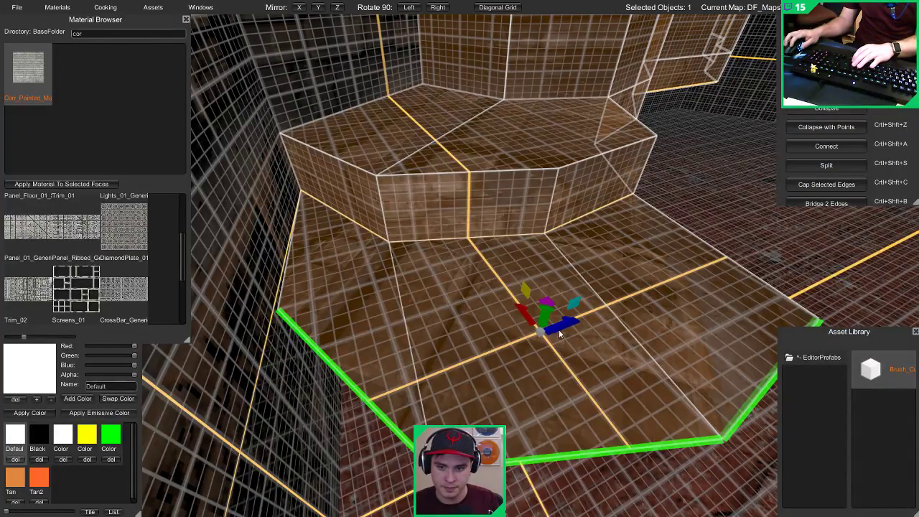
{"action": "left_click_drag", "start_coordinate": [551, 334], "coordinate": [550, 334]}
{"action": "left_click_drag", "start_coordinate": [500, 320], "coordinate": [507, 391]}
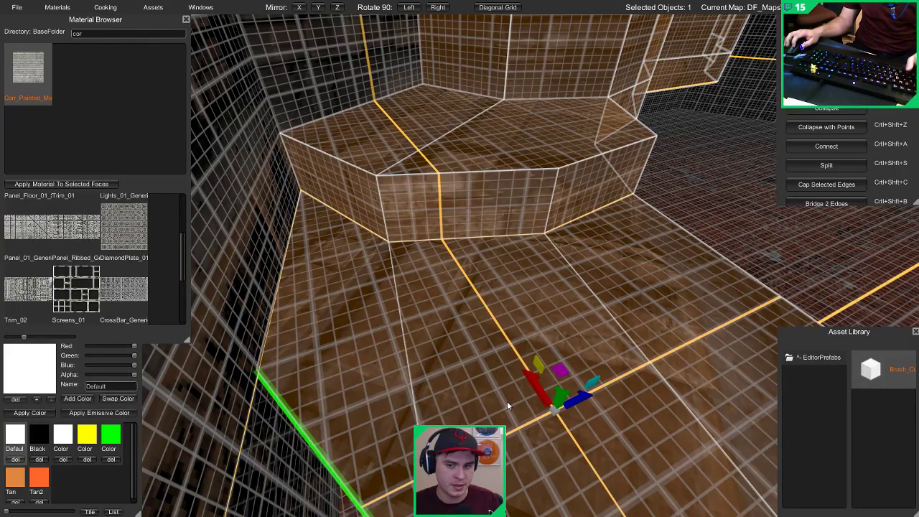
Step: Move the slab's front edge back toward the ledge, and adjust the slab's outer corner points
{"action": "right_click_drag", "start_coordinate": [477, 296], "coordinate": [455, 337]}
{"action": "left_click", "coordinate": [444, 317]}
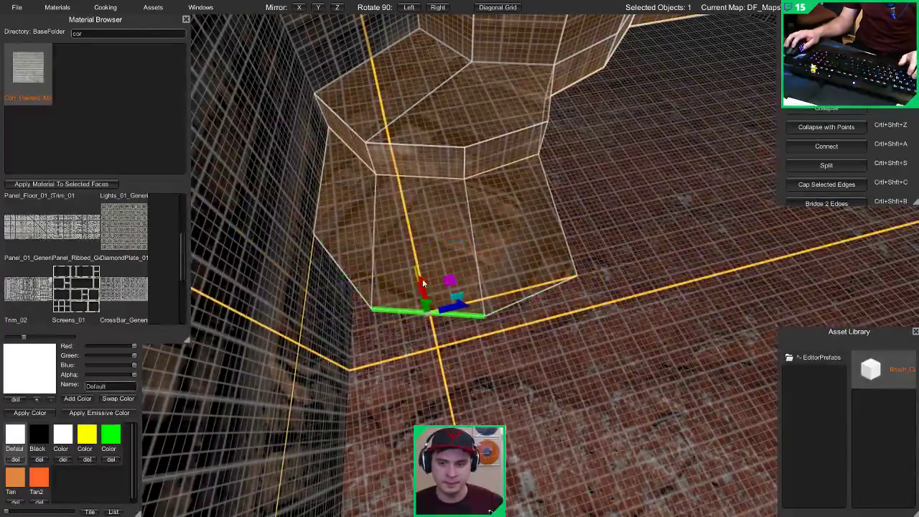
{"action": "left_click_drag", "start_coordinate": [424, 283], "coordinate": [429, 262]}
{"action": "key", "text": "1"}
{"action": "left_click_drag", "start_coordinate": [588, 264], "coordinate": [546, 224]}
{"action": "right_click_drag", "start_coordinate": [546, 226], "coordinate": [438, 284]}
{"action": "left_click_drag", "start_coordinate": [346, 315], "coordinate": [344, 315]}
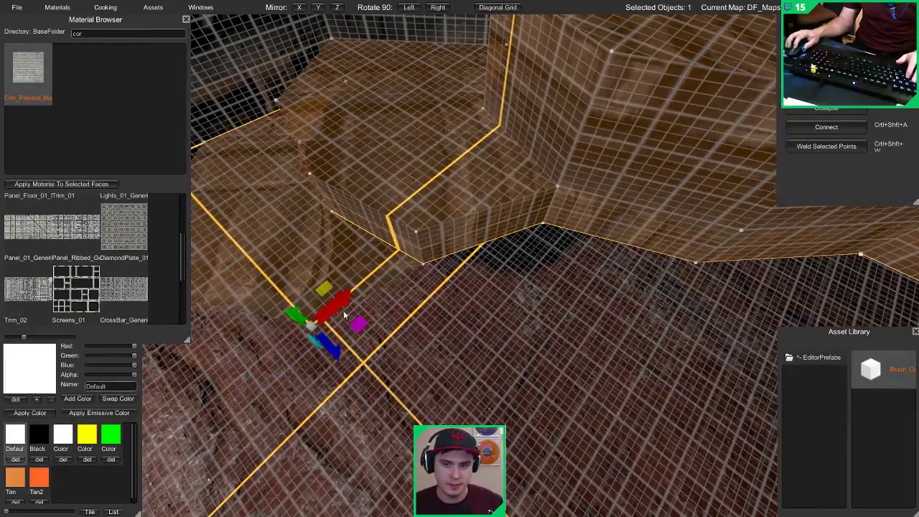
Step: Deselect the ledges and increase the grid size by two increments
{"action": "key", "text": "Escape"}
{"action": "key", "text": "Tab"}
{"action": "right_click_drag", "start_coordinate": [338, 315], "coordinate": [465, 190]}
{"action": "key", "text": "s"}
{"action": "key", "text": "d"}
{"action": "key", "text": "Tab"}
{"action": "key", "text": "bracketright"}
{"action": "key", "text": "bracketright"}
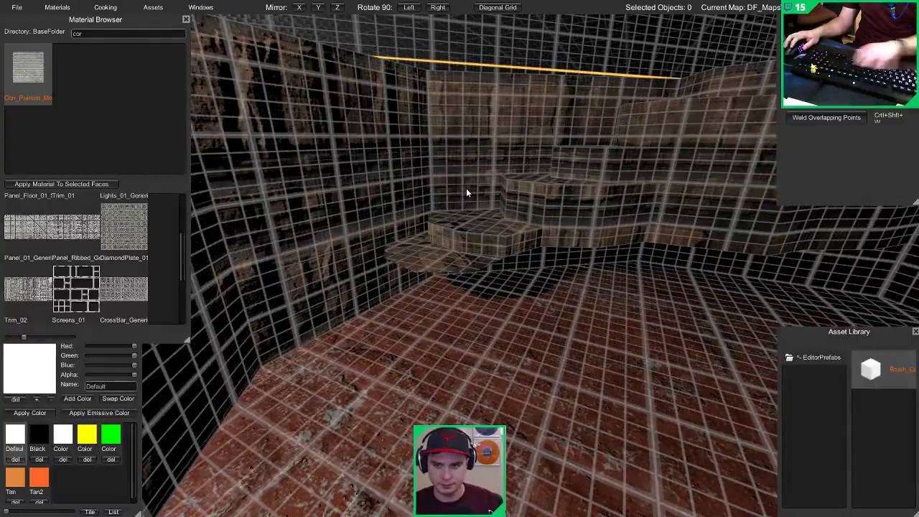
Step: Select all outer bottom edges from the lowest slab along the ledges, and extrude them downward
{"action": "right_click_drag", "start_coordinate": [406, 229], "coordinate": [405, 247]}
{"action": "left_click", "coordinate": [406, 247]}
{"action": "left_click", "coordinate": [381, 246]}
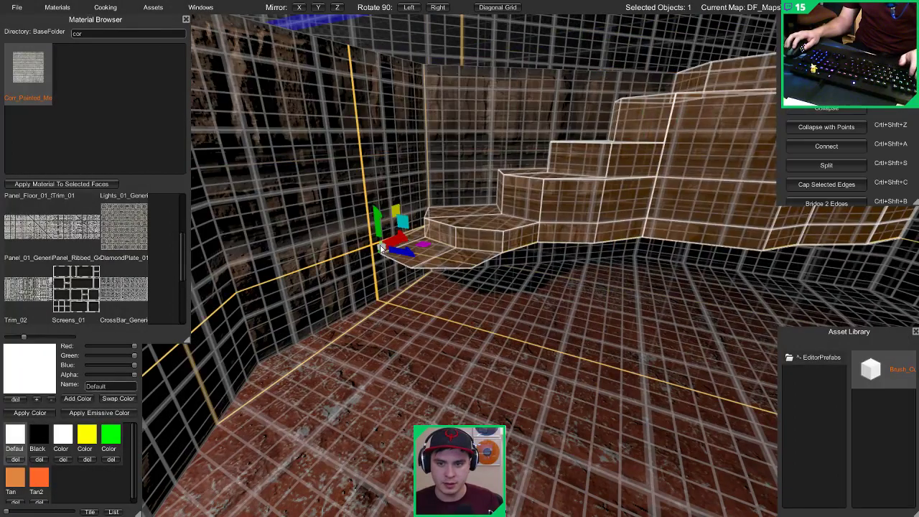
{"action": "left_click_drag", "start_coordinate": [443, 277], "coordinate": [468, 267]}
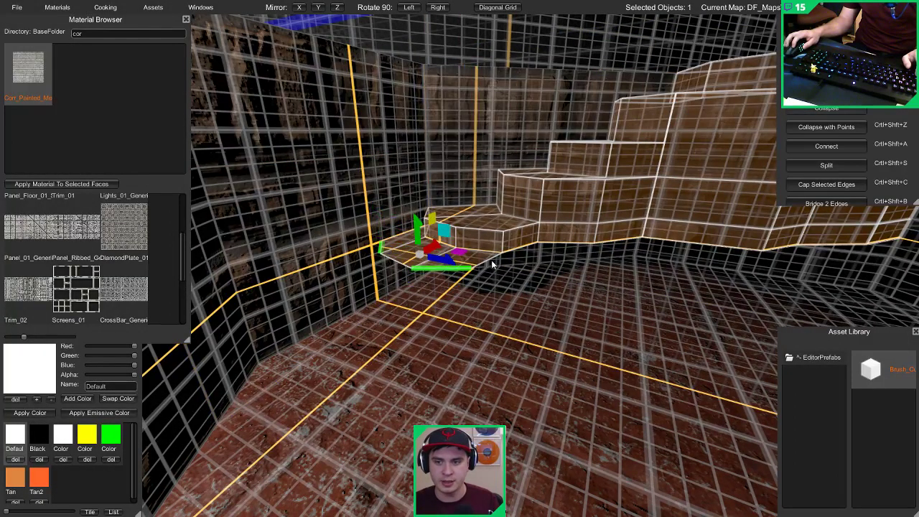
{"action": "left_click", "coordinate": [489, 259], "text": "shift"}
{"action": "left_click", "coordinate": [520, 248], "text": "shift"}
{"action": "left_click", "coordinate": [566, 243], "text": "shift"}
{"action": "left_click", "coordinate": [616, 240], "text": "shift"}
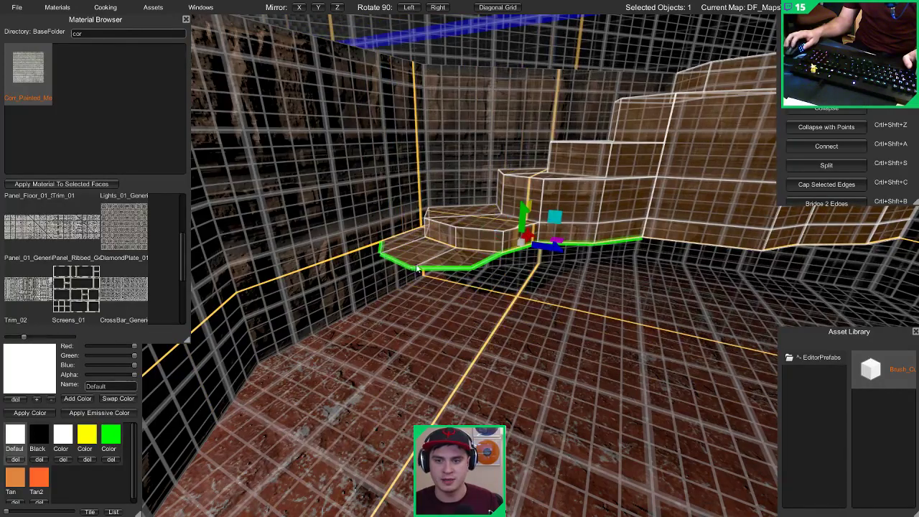
{"action": "right_click_drag", "start_coordinate": [416, 267], "coordinate": [430, 247]}
{"action": "left_click", "coordinate": [445, 247], "text": "shift"}
{"action": "left_click_drag", "start_coordinate": [562, 247], "coordinate": [545, 245]}
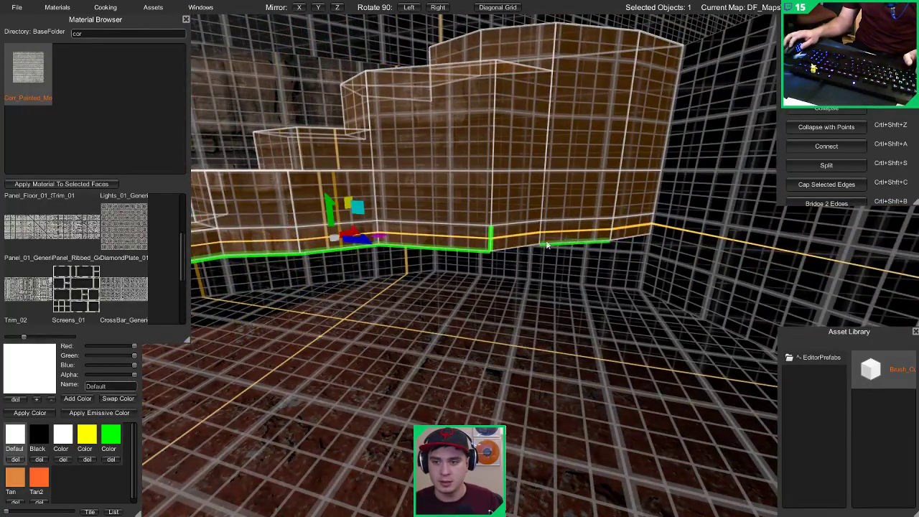
{"action": "right_click_drag", "start_coordinate": [629, 238], "coordinate": [384, 248]}
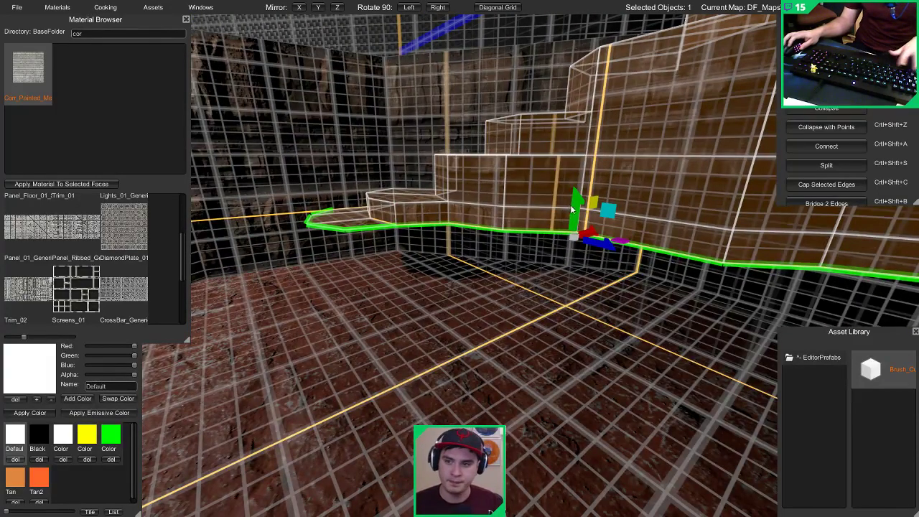
{"action": "mouse_move", "coordinate": [572, 209]}
{"action": "left_mouse_down"}
{"action": "mouse_move", "coordinate": [571, 247]}
{"action": "mouse_move", "coordinate": [553, 294]}
{"action": "mouse_move", "coordinate": [554, 256]}
{"action": "left_mouse_up"}
Step: Select the outer bottom edges of the lowest slab in the canyon corner, and extrude them outward as another tier
{"action": "mouse_move", "coordinate": [445, 239]}
{"action": "right_mouse_down"}
{"action": "mouse_move", "coordinate": [437, 235]}
{"action": "mouse_move", "coordinate": [445, 207]}
{"action": "mouse_move", "coordinate": [492, 278]}
{"action": "mouse_move", "coordinate": [552, 287]}
{"action": "mouse_move", "coordinate": [520, 289]}
{"action": "right_mouse_up"}
{"action": "key", "text": "w"}
{"action": "left_click", "coordinate": [551, 283]}
{"action": "key", "text": "d"}
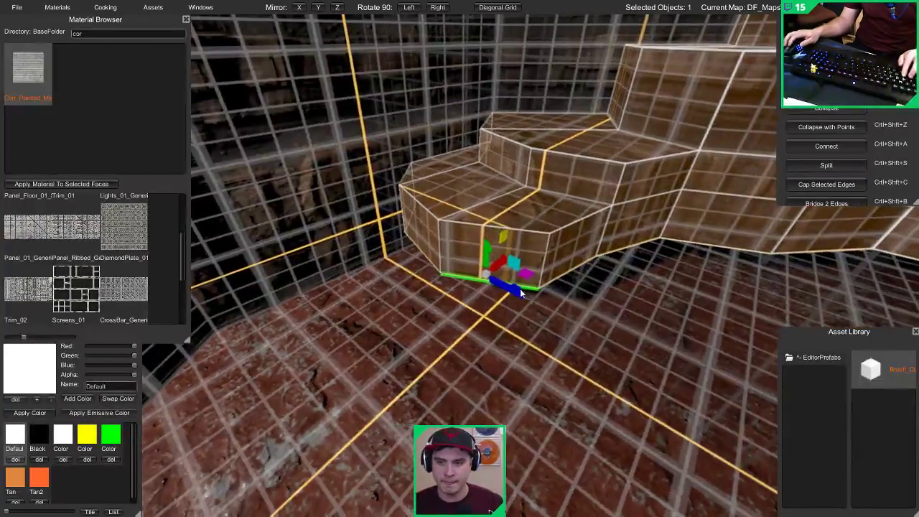
{"action": "left_click", "coordinate": [574, 270], "text": "shift"}
{"action": "mouse_move", "coordinate": [574, 270]}
{"action": "right_mouse_down"}
{"action": "mouse_move", "coordinate": [509, 277]}
{"action": "mouse_move", "coordinate": [507, 252]}
{"action": "right_mouse_up"}
{"action": "left_click", "coordinate": [503, 257], "text": "shift"}
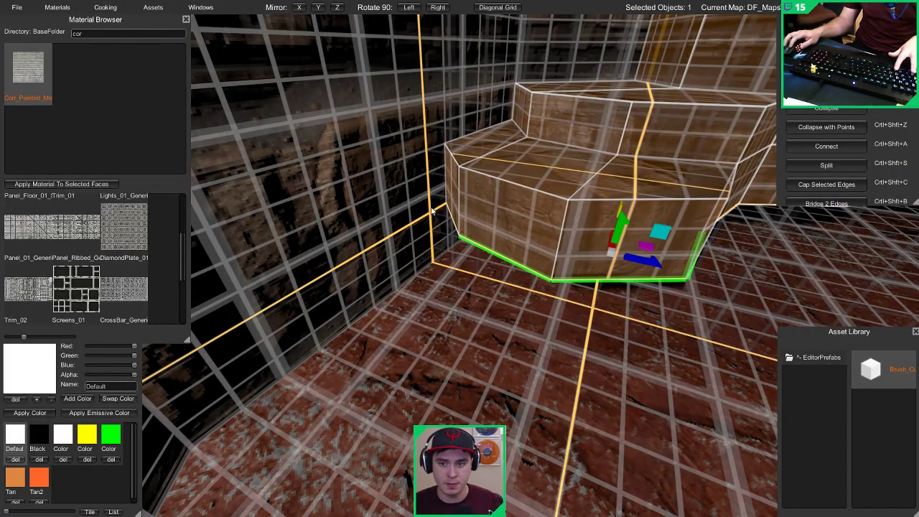
{"action": "key", "text": "s"}
{"action": "mouse_move", "coordinate": [439, 244]}
{"action": "right_mouse_down"}
{"action": "mouse_move", "coordinate": [461, 237]}
{"action": "mouse_move", "coordinate": [458, 224]}
{"action": "right_mouse_up"}
{"action": "left_click", "coordinate": [458, 222], "text": "shift"}
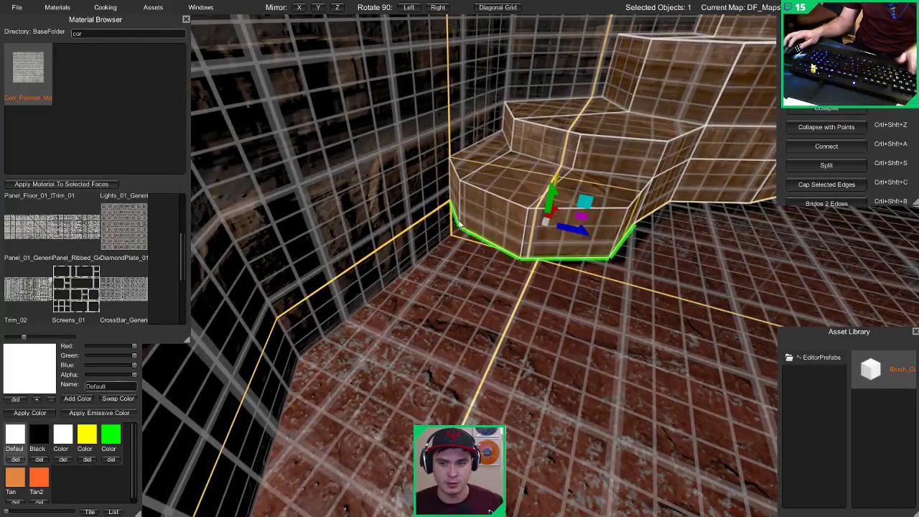
{"action": "left_click_drag", "start_coordinate": [583, 218], "coordinate": [554, 267], "text": "shift"}
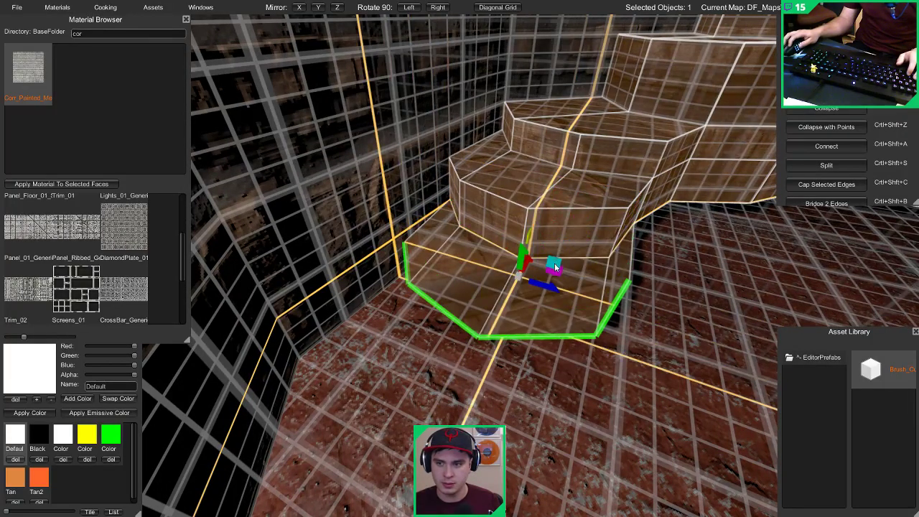
Step: Move the new tier's outer corner point on the side away from the canyon wall
{"action": "key", "text": "1"}
{"action": "left_click", "coordinate": [632, 278]}
{"action": "key", "text": "w"}
{"action": "right_click_drag", "start_coordinate": [633, 279], "coordinate": [592, 288]}
{"action": "left_click_drag", "start_coordinate": [510, 330], "coordinate": [542, 359]}
{"action": "right_click_drag", "start_coordinate": [539, 354], "coordinate": [626, 312]}
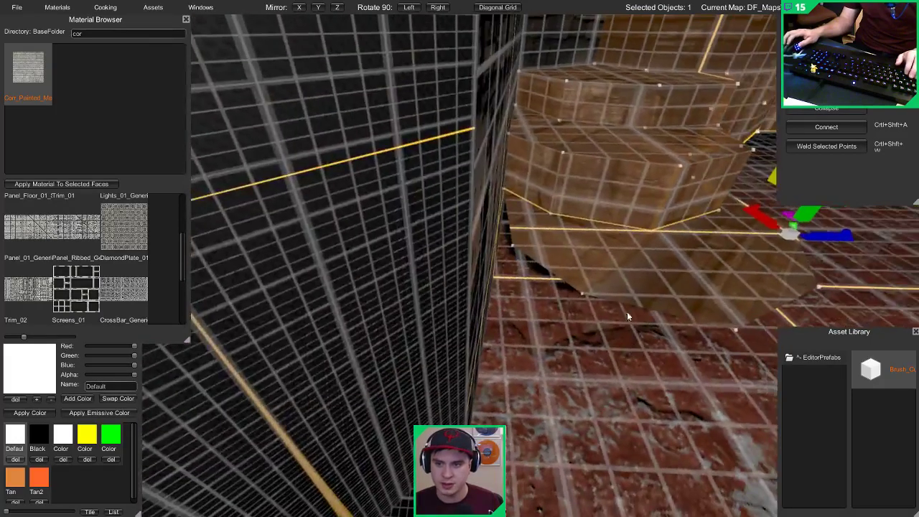
Step: Fit the new tier's rear corner point against the canyon wall on a smaller grid, and increase the grid size by two increments
{"action": "left_click", "coordinate": [514, 248]}
{"action": "middle_click_drag", "start_coordinate": [518, 248], "coordinate": [451, 244]}
{"action": "left_click_drag", "start_coordinate": [451, 245], "coordinate": [429, 241]}
{"action": "key", "text": "["}
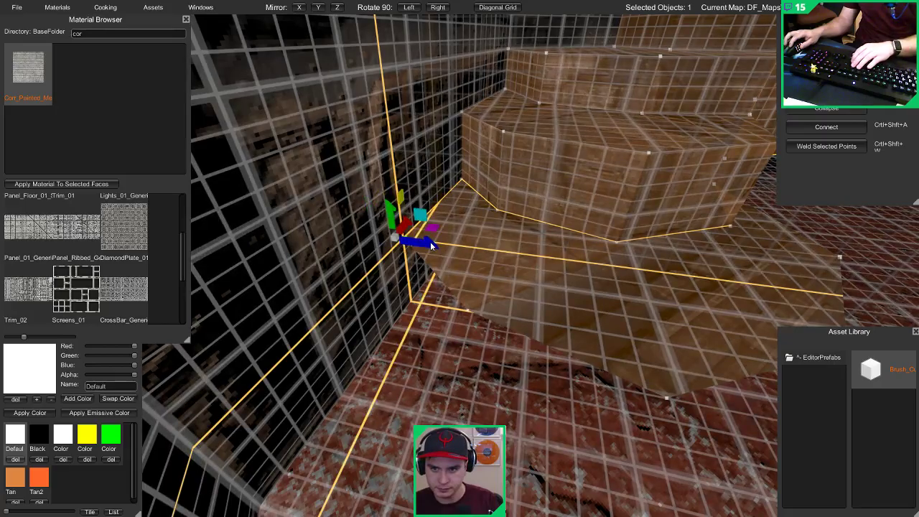
{"action": "right_click_drag", "start_coordinate": [430, 242], "coordinate": [459, 251]}
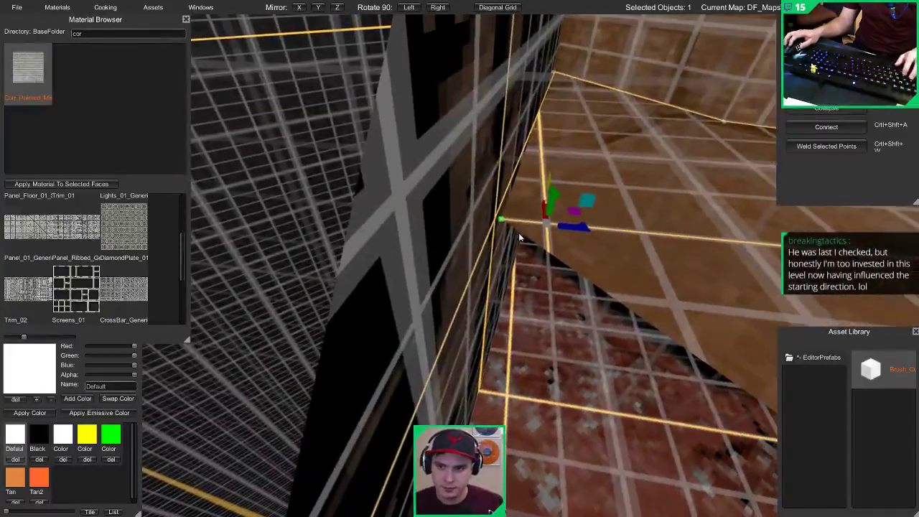
{"action": "left_click_drag", "start_coordinate": [551, 201], "coordinate": [522, 337]}
{"action": "left_click_drag", "start_coordinate": [578, 412], "coordinate": [499, 407]}
{"action": "key", "text": "["}
{"action": "key", "text": "s"}
{"action": "right_click_drag", "start_coordinate": [543, 259], "coordinate": [441, 229]}
{"action": "key", "text": "bracketright"}
{"action": "key", "text": "bracketright"}
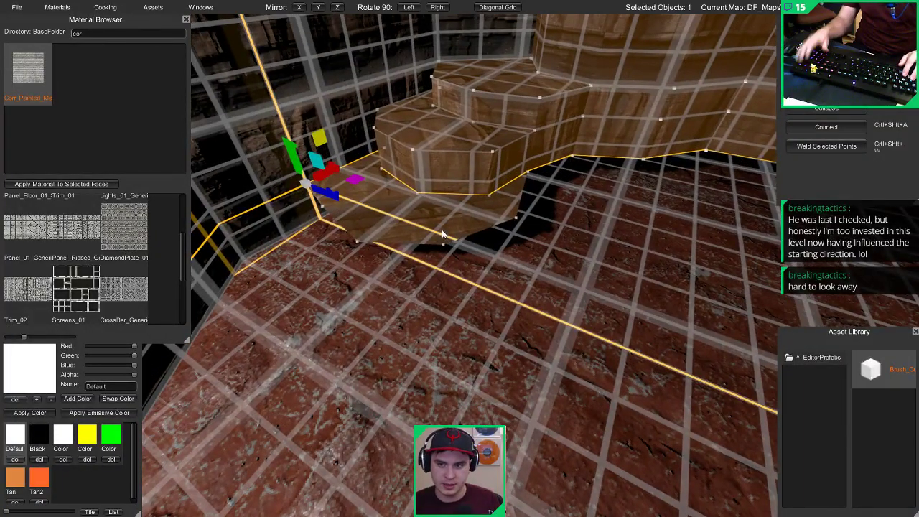
Step: Try to extrude only the new tier's outer edges downward
{"action": "key", "text": "XF86AudioLowerVolume"}
{"action": "key", "text": "2"}
{"action": "right_click_drag", "start_coordinate": [492, 216], "coordinate": [508, 201]}
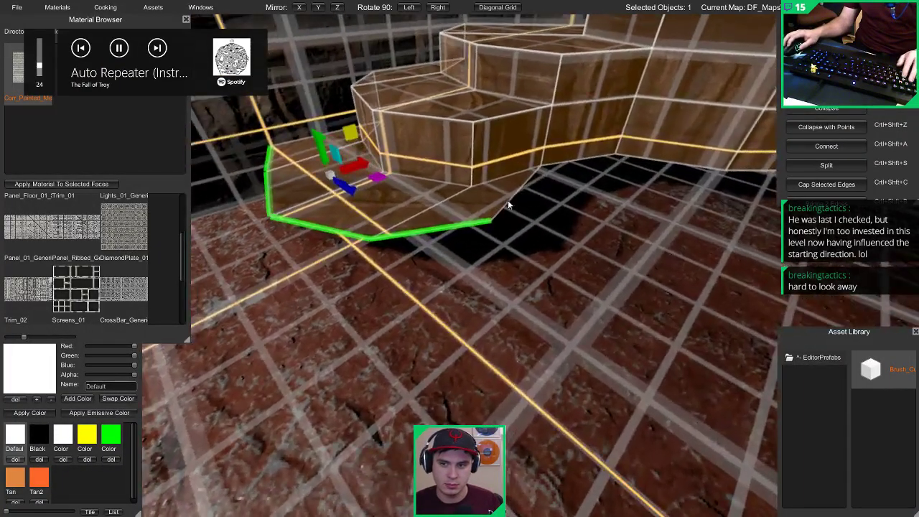
{"action": "left_click", "coordinate": [507, 205], "text": "shift"}
{"action": "left_click_drag", "start_coordinate": [381, 146], "coordinate": [385, 202], "text": "shift"}
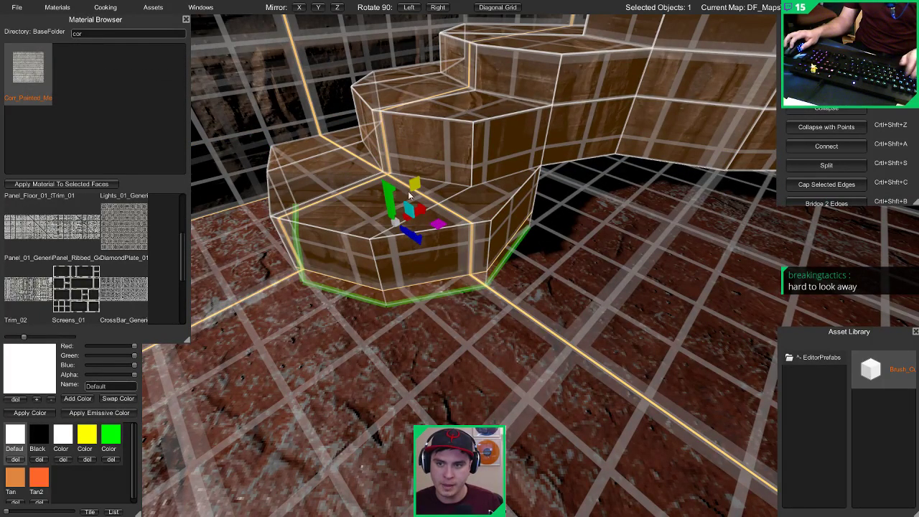
{"action": "key", "text": "ctrl+z"}
Step: Extend the edge selection along the bottom of all the ledges, and extrude the edges down to the floor
{"action": "right_click_drag", "start_coordinate": [506, 184], "coordinate": [567, 162]}
{"action": "left_click", "coordinate": [369, 211], "text": "shift"}
{"action": "left_click", "coordinate": [404, 215], "text": "shift"}
{"action": "left_click", "coordinate": [448, 220], "text": "shift"}
{"action": "left_click", "coordinate": [506, 238], "text": "shift"}
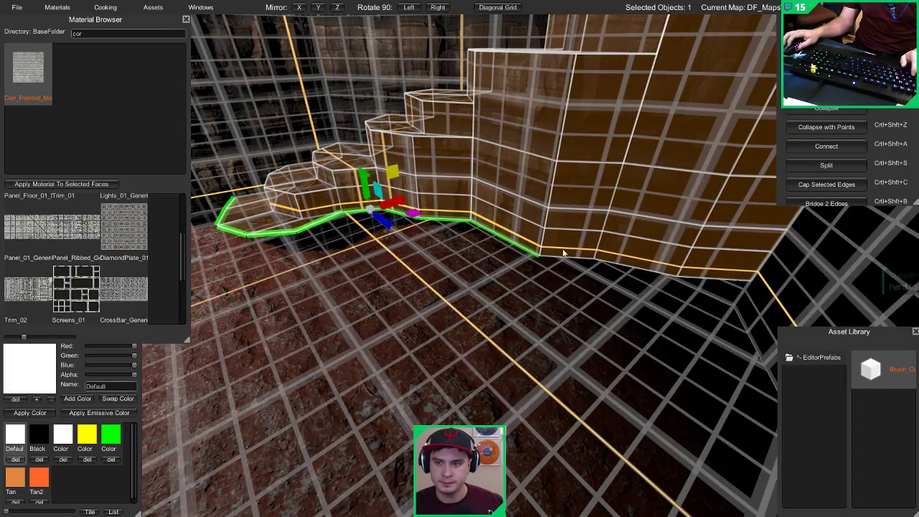
{"action": "left_click", "coordinate": [562, 248], "text": "shift"}
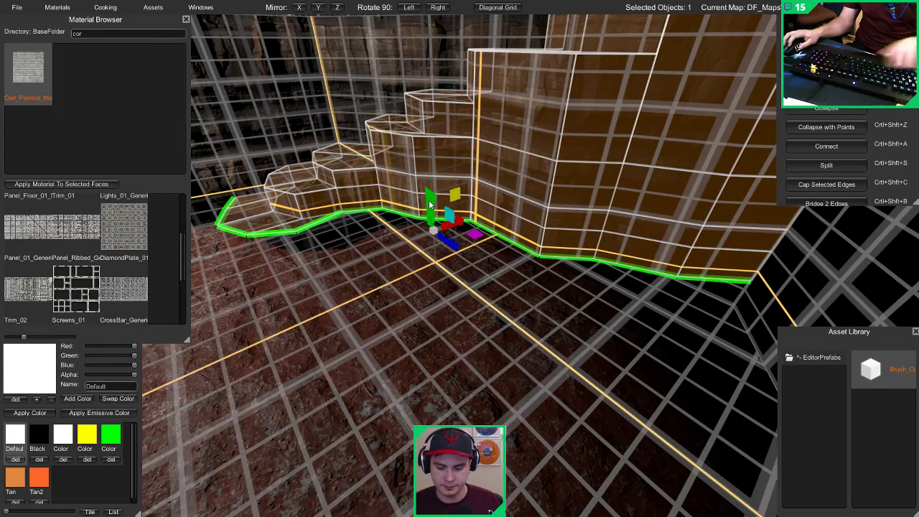
{"action": "key", "text": "]"}
{"action": "key", "text": "["}
{"action": "left_click_drag", "start_coordinate": [429, 204], "coordinate": [429, 228]}
Step: Deselect the ledges and examine the stepped tiers with the interface hidden
{"action": "key", "text": "Escape"}
{"action": "key", "text": "Tab"}
{"action": "right_click_drag", "start_coordinate": [428, 222], "coordinate": [493, 231]}
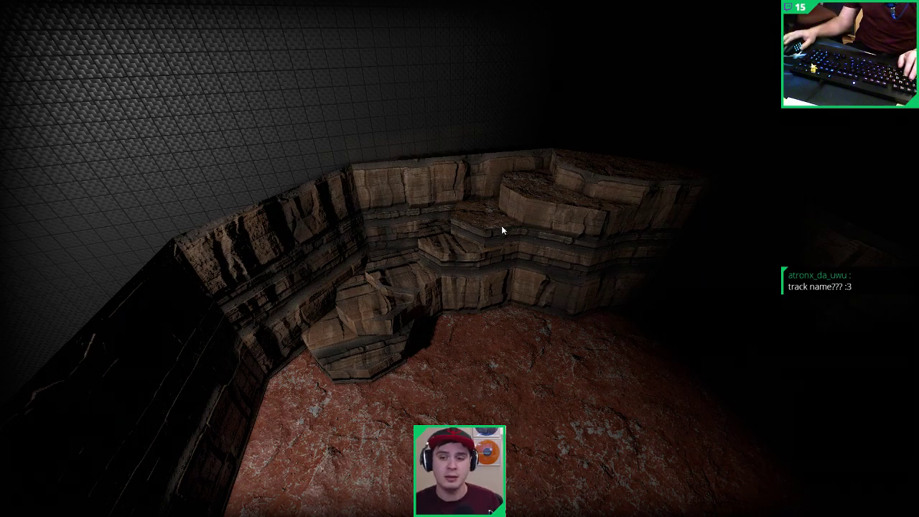
{"action": "right_click_drag", "start_coordinate": [501, 225], "coordinate": [498, 230]}
{"action": "key", "text": "w"}
Step: Apply the Stone_Flat_01 material to the top faces of the lower ledge tiers
{"action": "key", "text": "g"}
{"action": "left_click", "coordinate": [582, 207]}
{"action": "key", "text": "3"}
{"action": "left_click", "coordinate": [595, 201]}
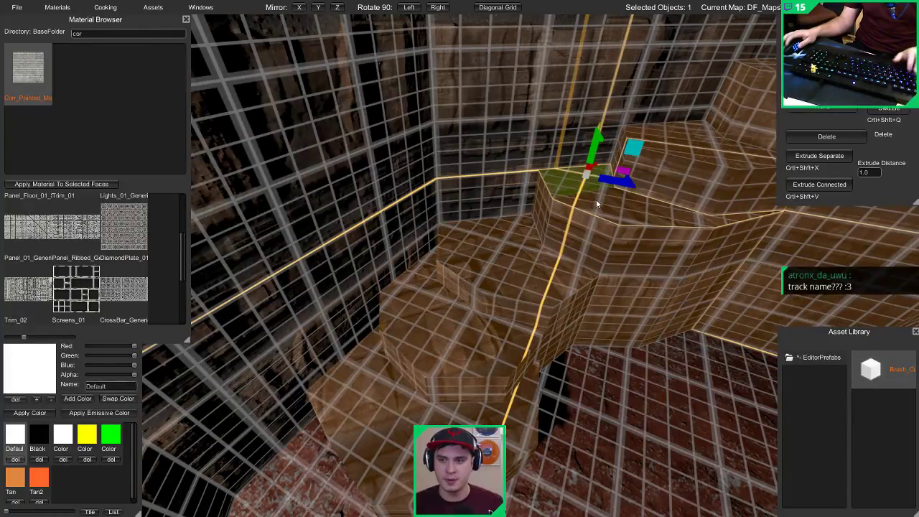
{"action": "left_click", "coordinate": [678, 215], "text": "shift"}
{"action": "left_click", "coordinate": [699, 220], "text": "shift"}
{"action": "left_click", "coordinate": [522, 260], "text": "shift"}
{"action": "left_click", "coordinate": [500, 246], "text": "shift"}
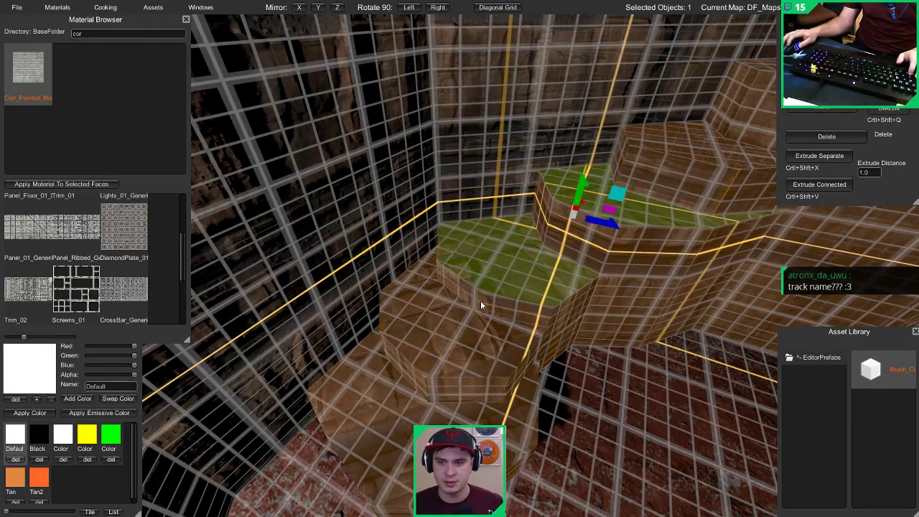
{"action": "left_click", "coordinate": [439, 312], "text": "shift"}
{"action": "left_click", "coordinate": [410, 290], "text": "shift"}
{"action": "left_click", "coordinate": [472, 416], "text": "shift"}
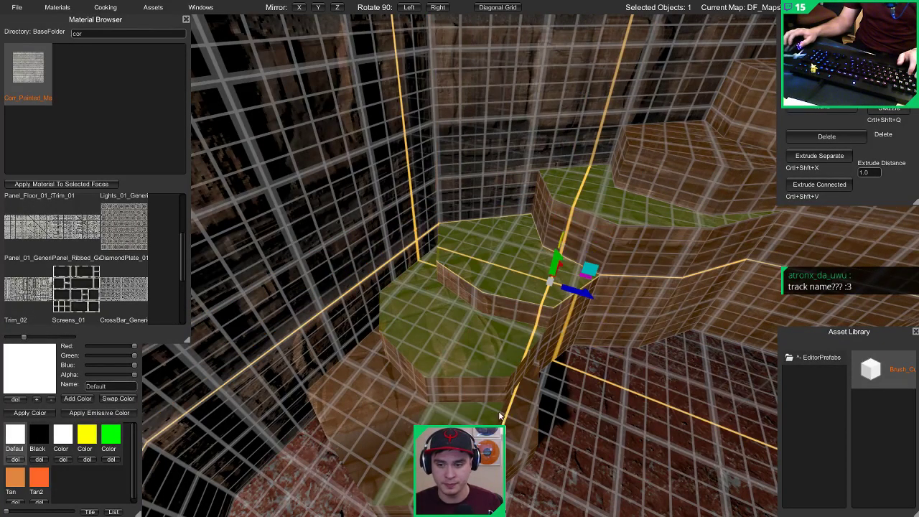
{"action": "left_click", "coordinate": [508, 419], "text": "shift"}
{"action": "left_click", "coordinate": [393, 419], "text": "shift"}
{"action": "left_click", "coordinate": [349, 371], "text": "shift"}
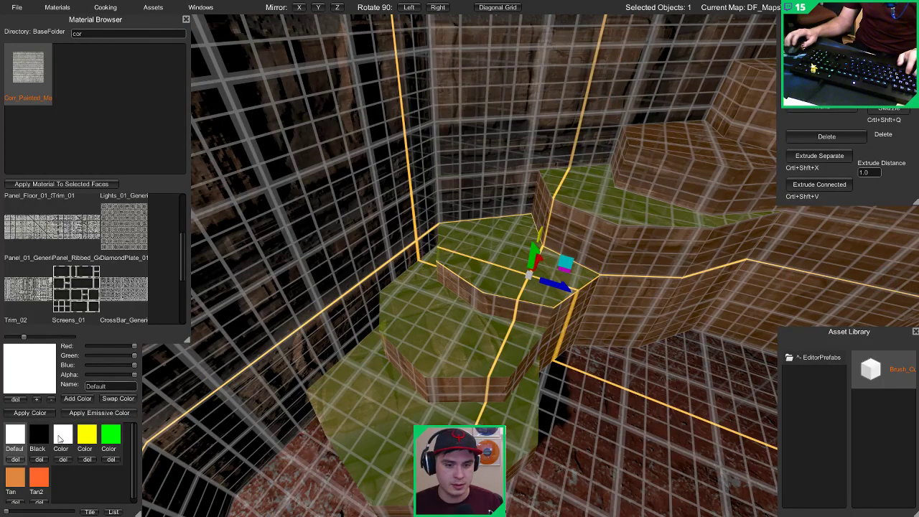
{"action": "scroll", "coordinate": [77, 249], "scroll_direction": "down", "scroll_amount": 3}
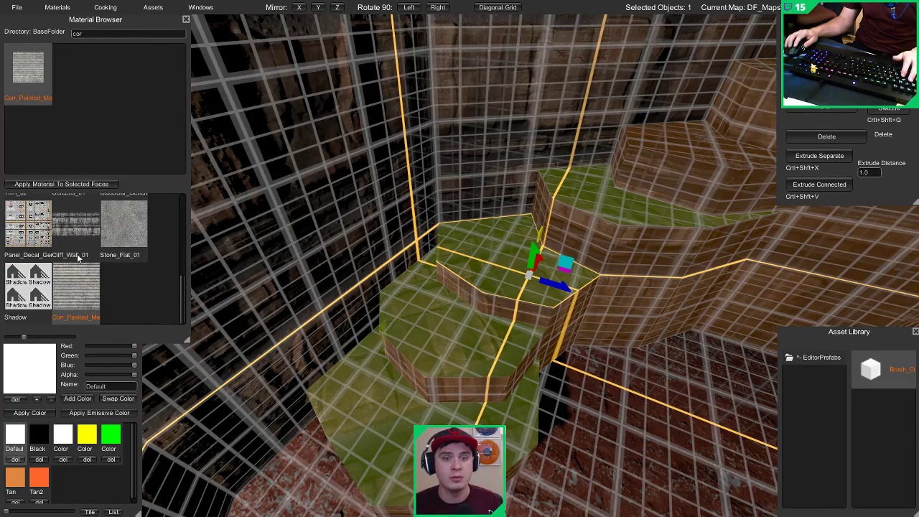
{"action": "left_click", "coordinate": [132, 229]}
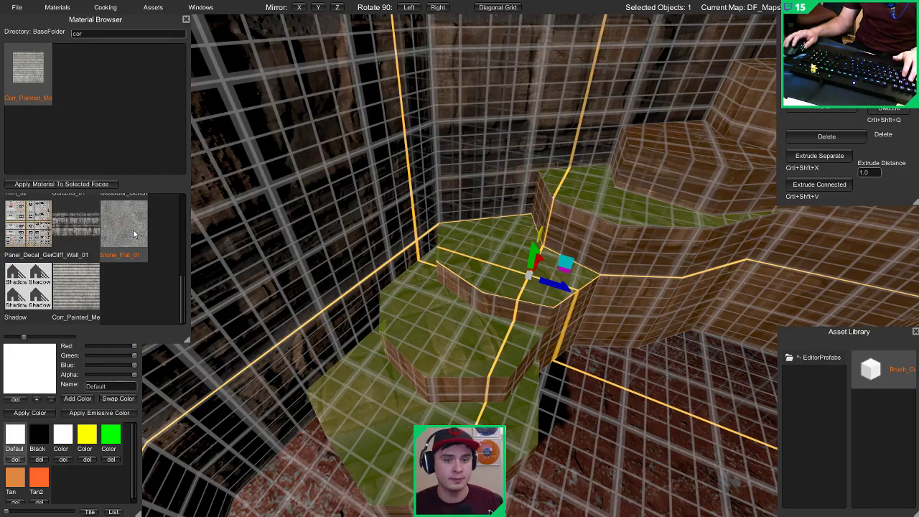
{"action": "left_click", "coordinate": [66, 183]}
Step: Clear the selection and examine the retextured ledge tops with the interface hidden
{"action": "right_click_drag", "start_coordinate": [460, 287], "coordinate": [323, 171]}
{"action": "key", "text": "Escape"}
{"action": "key", "text": "Tab"}
{"action": "scroll", "coordinate": [355, 283], "scroll_direction": "down", "scroll_amount": 2}
{"action": "key", "text": "Tab"}
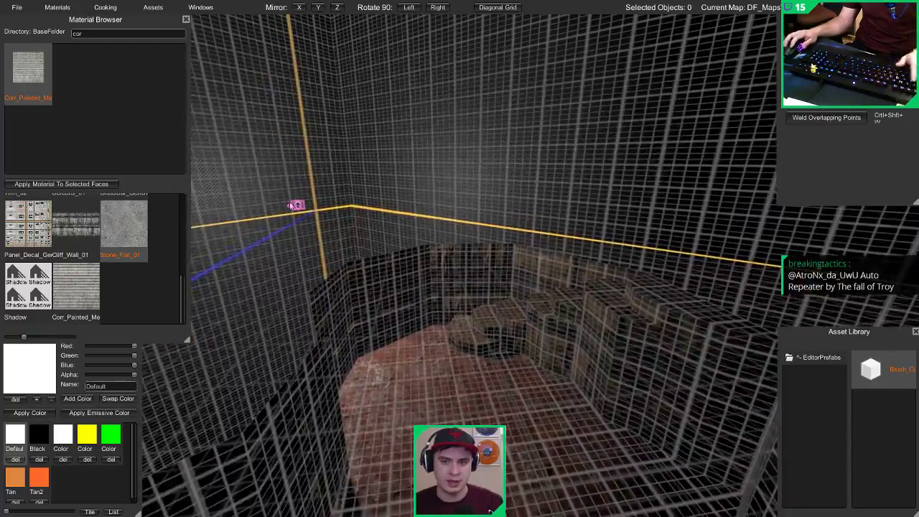
Step: Move the light near the upper wall over the canyon area, and view the ledges with the interface hidden
{"action": "left_click", "coordinate": [294, 204]}
{"action": "left_click_drag", "start_coordinate": [325, 211], "coordinate": [625, 289]}
{"action": "key", "text": "Escape"}
{"action": "key", "text": "Tab"}
{"action": "key", "text": "s"}
{"action": "right_click_drag", "start_coordinate": [625, 289], "coordinate": [334, 306]}
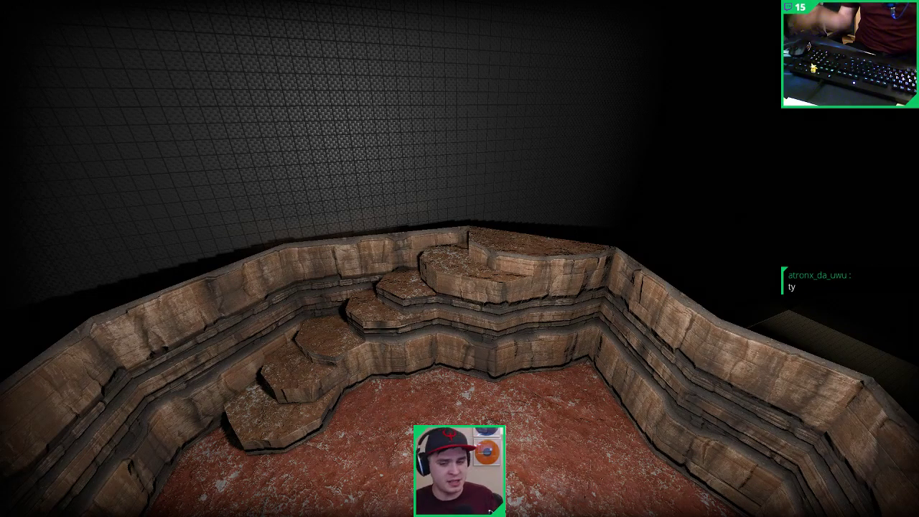
{"action": "right_click_drag", "start_coordinate": [353, 348], "coordinate": [379, 368]}
Step: Select the light and its fixture at the pillar's base, and place them on the canyon floor near the ledges
{"action": "key", "text": "g"}
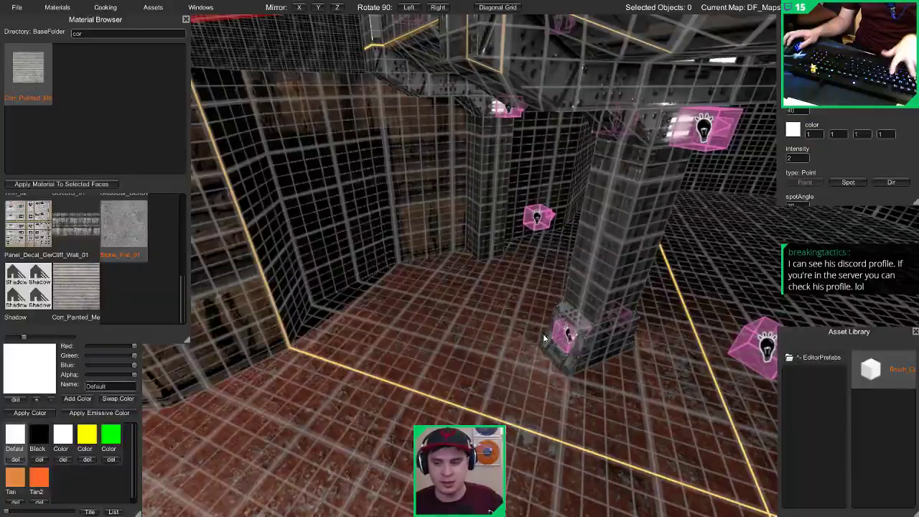
{"action": "left_click", "coordinate": [566, 335]}
{"action": "right_click_drag", "start_coordinate": [566, 334], "coordinate": [539, 381]}
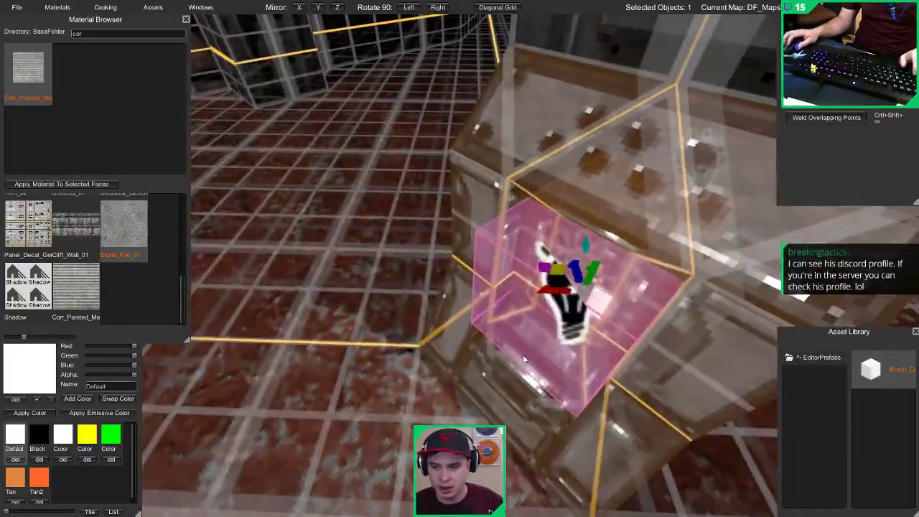
{"action": "left_click", "coordinate": [571, 315], "text": "shift"}
{"action": "right_click_drag", "start_coordinate": [570, 315], "coordinate": [420, 382]}
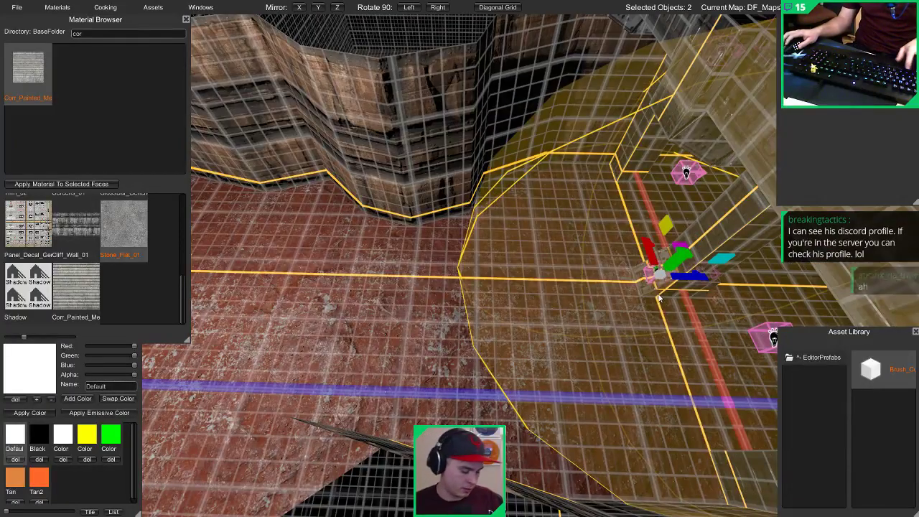
{"action": "right_click_drag", "start_coordinate": [694, 284], "coordinate": [666, 180]}
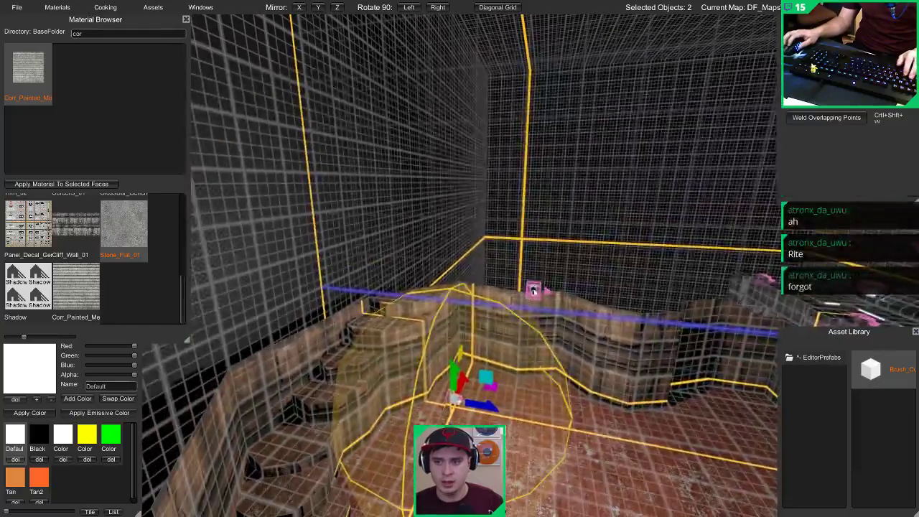
Step: Delete the light above the canyon wall
{"action": "left_click", "coordinate": [533, 291]}
{"action": "mouse_move", "coordinate": [532, 291]}
{"action": "right_mouse_down"}
{"action": "mouse_move", "coordinate": [509, 337]}
{"action": "mouse_move", "coordinate": [466, 372]}
{"action": "mouse_move", "coordinate": [412, 367]}
{"action": "mouse_move", "coordinate": [414, 357]}
{"action": "mouse_move", "coordinate": [477, 353]}
{"action": "mouse_move", "coordinate": [511, 331]}
{"action": "mouse_move", "coordinate": [546, 335]}
{"action": "mouse_move", "coordinate": [449, 363]}
{"action": "mouse_move", "coordinate": [439, 310]}
{"action": "mouse_move", "coordinate": [392, 343]}
{"action": "mouse_move", "coordinate": [434, 340]}
{"action": "right_mouse_up"}
{"action": "key", "text": "Delete"}
{"action": "key", "text": "w"}
Step: Select the floor light together with its fixture, and rotate both 90 degrees left
{"action": "left_click", "coordinate": [414, 357]}
{"action": "key", "text": "a"}
{"action": "left_click", "coordinate": [517, 330], "text": "shift"}
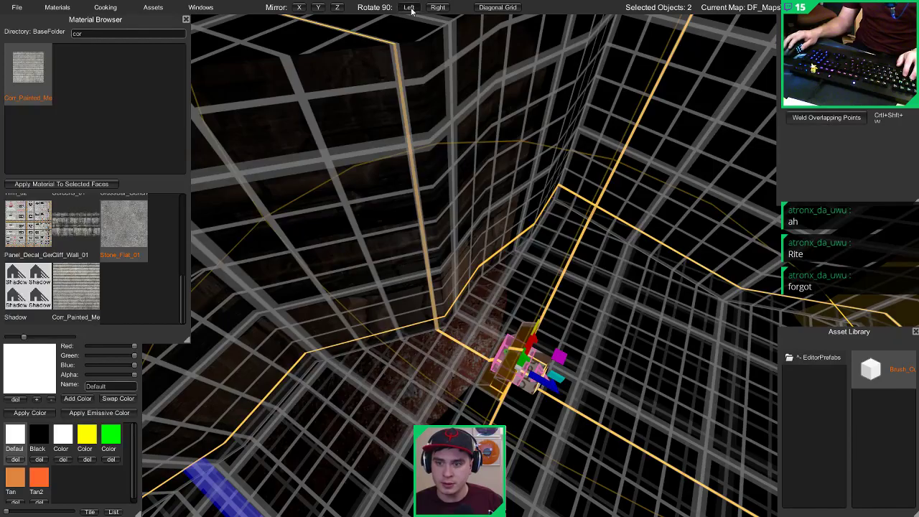
{"action": "left_click", "coordinate": [411, 10]}
{"action": "mouse_move", "coordinate": [454, 305]}
{"action": "right_mouse_down"}
{"action": "mouse_move", "coordinate": [411, 322]}
{"action": "mouse_move", "coordinate": [661, 296]}
{"action": "mouse_move", "coordinate": [534, 294]}
{"action": "mouse_move", "coordinate": [505, 273]}
{"action": "right_mouse_up"}
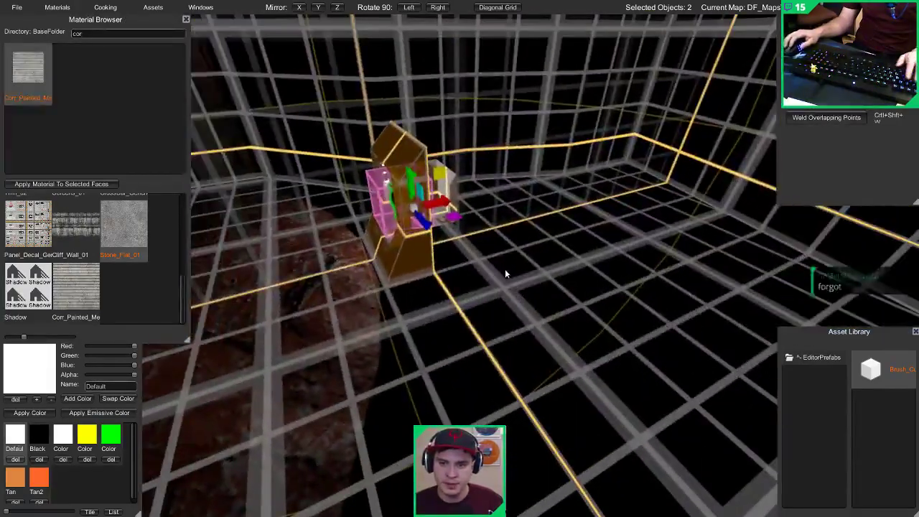
Step: Select the vertical edges on the fixture's open side, and extrude them outward as a side panel
{"action": "key", "text": "2"}
{"action": "left_click", "coordinate": [433, 272]}
{"action": "right_click_drag", "start_coordinate": [434, 272], "coordinate": [374, 220]}
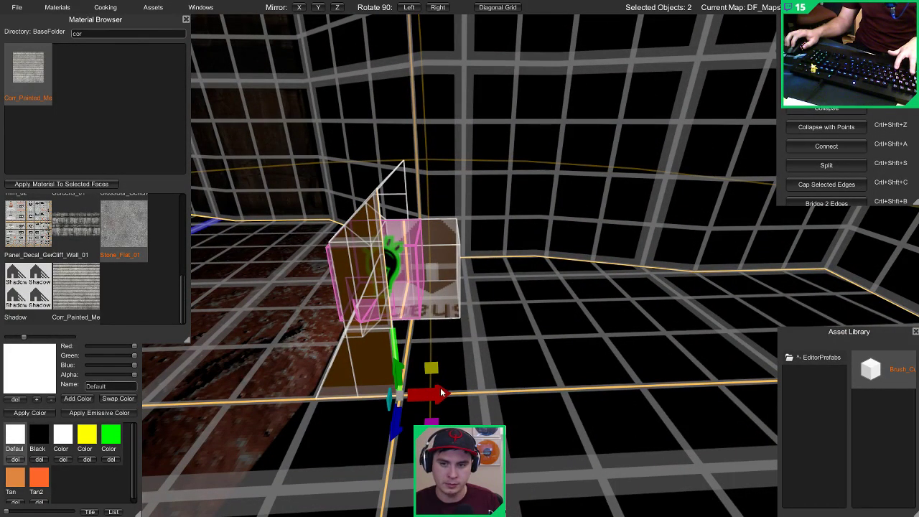
{"action": "left_click", "coordinate": [383, 209]}
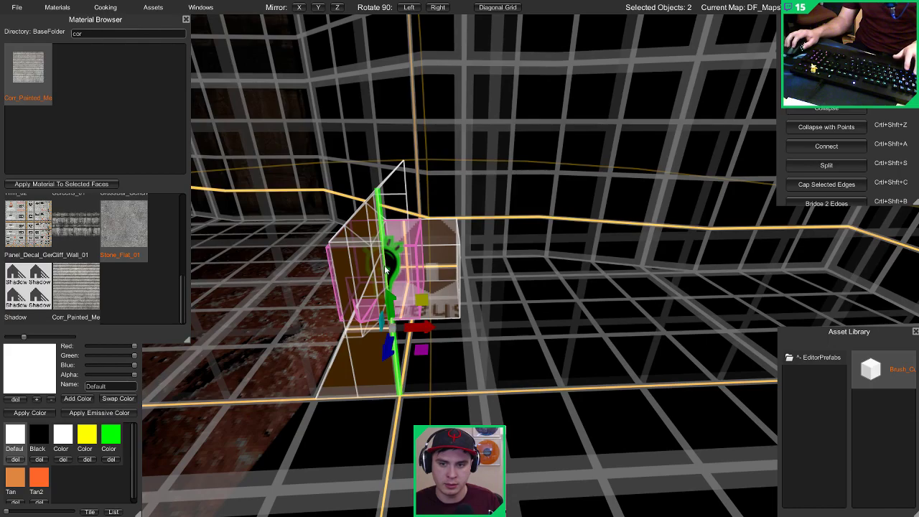
{"action": "left_click_drag", "start_coordinate": [421, 322], "coordinate": [495, 330]}
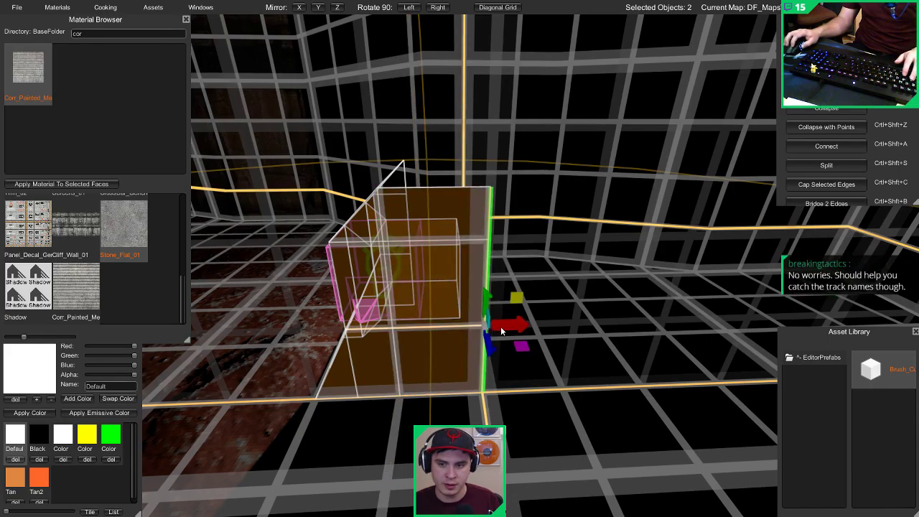
{"action": "mouse_move", "coordinate": [498, 324]}
{"action": "right_mouse_down"}
{"action": "mouse_move", "coordinate": [390, 318]}
{"action": "mouse_move", "coordinate": [293, 337]}
{"action": "right_mouse_up"}
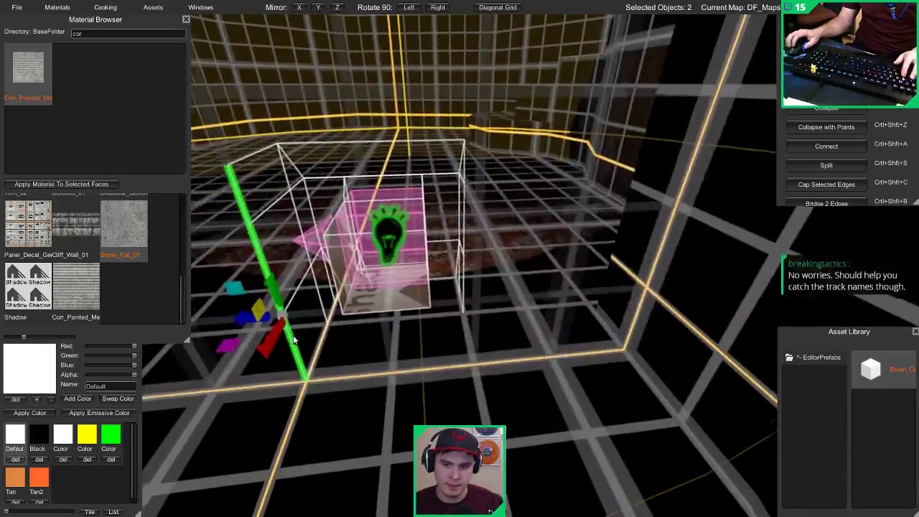
Step: Reduce the grid size, and adjust the side panel's outer edge sideways around the light
{"action": "key", "text": "["}
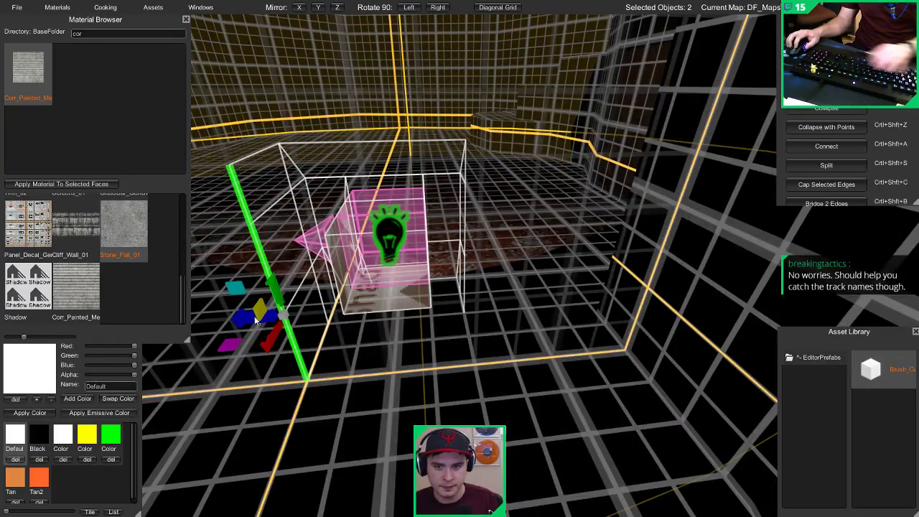
{"action": "mouse_move", "coordinate": [254, 316]}
{"action": "left_mouse_down"}
{"action": "mouse_move", "coordinate": [284, 324]}
{"action": "mouse_move", "coordinate": [261, 325]}
{"action": "left_mouse_up"}
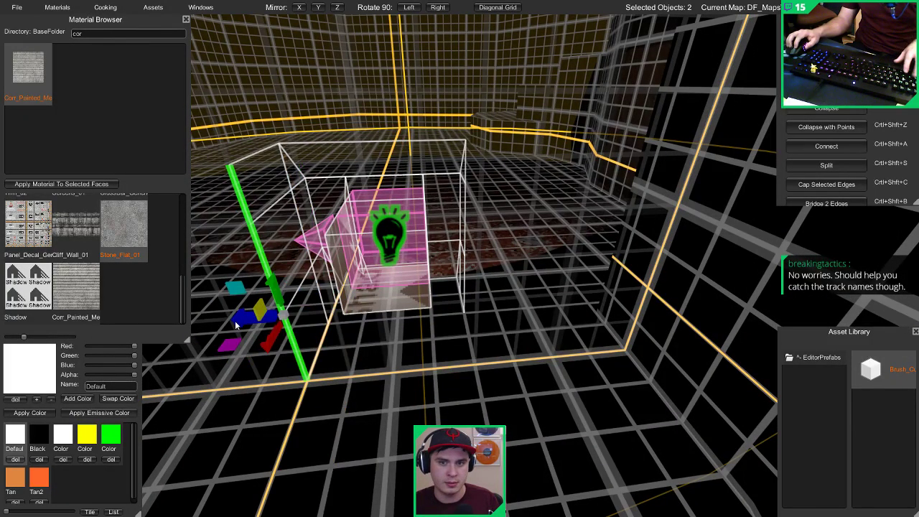
{"action": "mouse_move", "coordinate": [226, 325]}
{"action": "middle_mouse_down"}
{"action": "mouse_move", "coordinate": [438, 295]}
{"action": "mouse_move", "coordinate": [713, 390]}
{"action": "mouse_move", "coordinate": [624, 392]}
{"action": "mouse_move", "coordinate": [526, 338]}
{"action": "middle_mouse_up"}
{"action": "mouse_move", "coordinate": [511, 335]}
{"action": "left_mouse_down"}
{"action": "mouse_move", "coordinate": [359, 323]}
{"action": "mouse_move", "coordinate": [314, 345]}
{"action": "mouse_move", "coordinate": [294, 301]}
{"action": "mouse_move", "coordinate": [325, 311]}
{"action": "mouse_move", "coordinate": [445, 313]}
{"action": "left_mouse_up"}
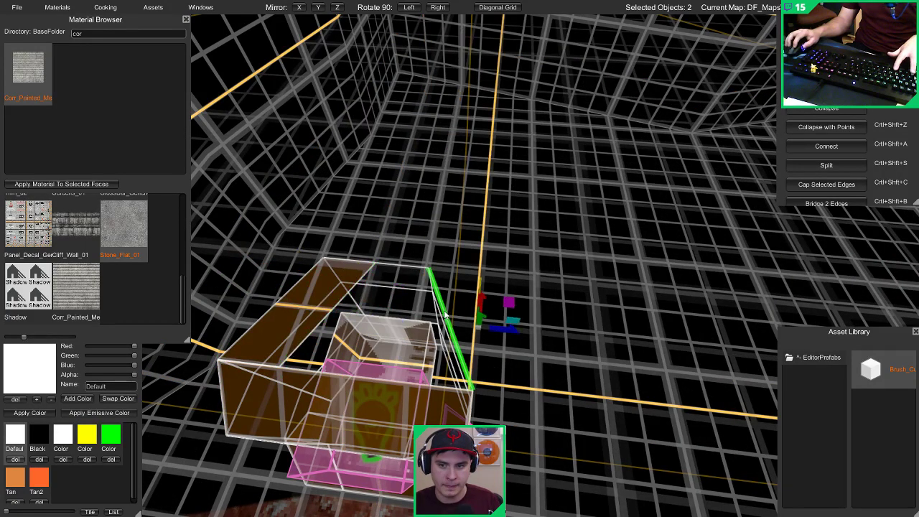
Step: Delete the existing side panel's upper inner corner point to make the panel triangular
{"action": "left_click", "coordinate": [361, 279]}
{"action": "key", "text": "1"}
{"action": "left_click", "coordinate": [373, 262]}
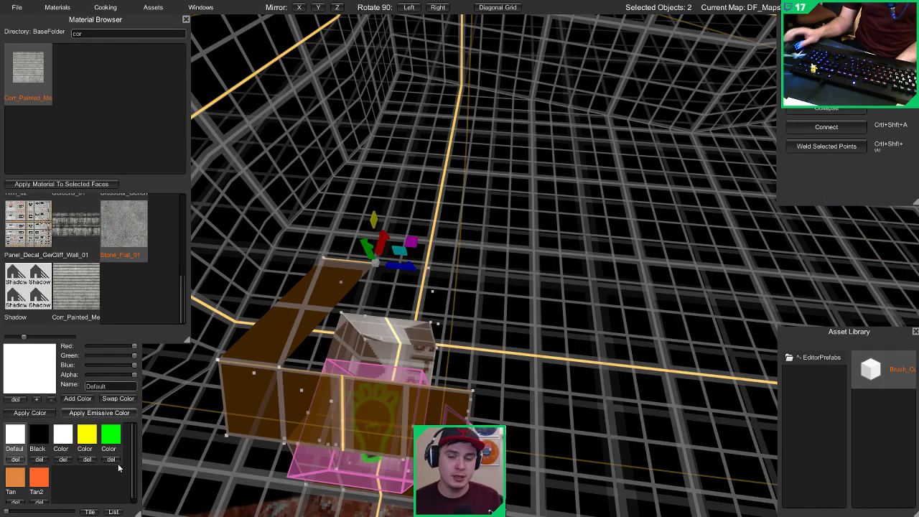
{"action": "mouse_move", "coordinate": [522, 206]}
{"action": "left_mouse_down", "text": "alt"}
{"action": "mouse_move", "coordinate": [437, 239]}
{"action": "mouse_move", "coordinate": [523, 247]}
{"action": "mouse_move", "coordinate": [506, 255]}
{"action": "left_mouse_up", "text": "alt"}
{"action": "key", "text": "ctrl+z"}
{"action": "key", "text": "2"}
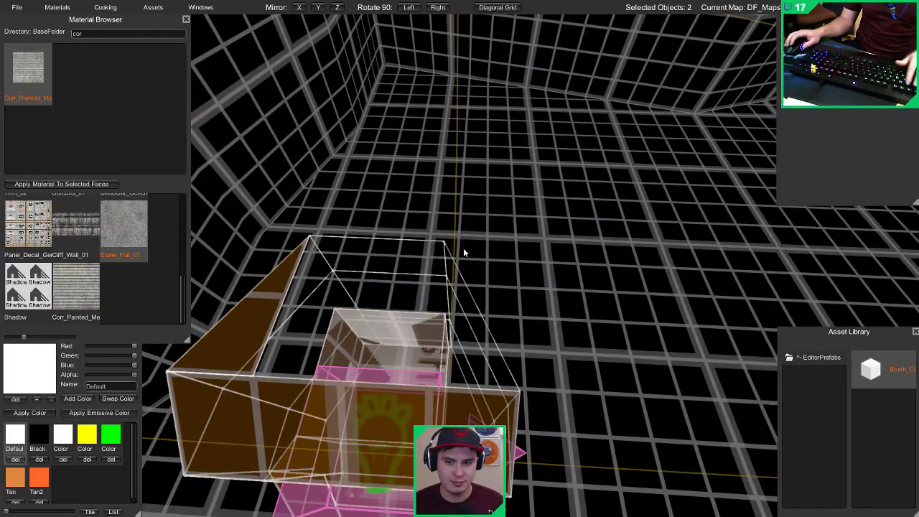
Step: Extrude the opposite side edge inward as a matching panel, and delete its upper inner corner point to form a triangle
{"action": "left_click", "coordinate": [471, 290]}
{"action": "left_click_drag", "start_coordinate": [543, 311], "coordinate": [488, 309]}
{"action": "key", "text": "1"}
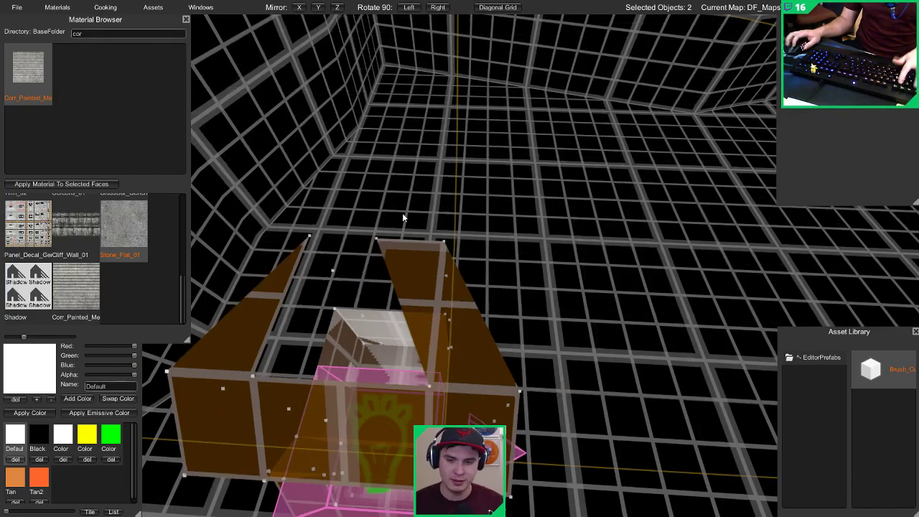
{"action": "left_click", "coordinate": [382, 242]}
{"action": "key", "text": "Delete"}
{"action": "key", "text": "2"}
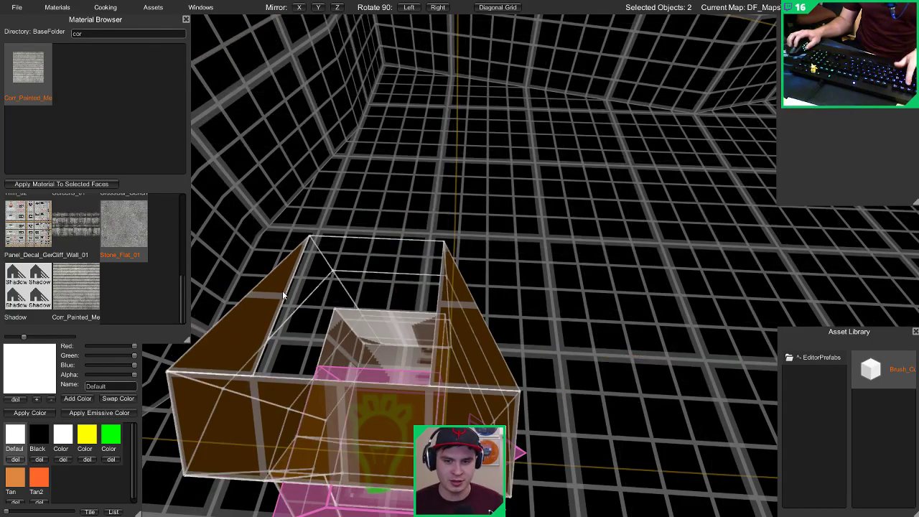
Step: Select the slanted inner edges of both triangular panels, and bridge them into a lid over the fixture
{"action": "left_click", "coordinate": [282, 292]}
{"action": "left_click", "coordinate": [437, 305], "text": "shift"}
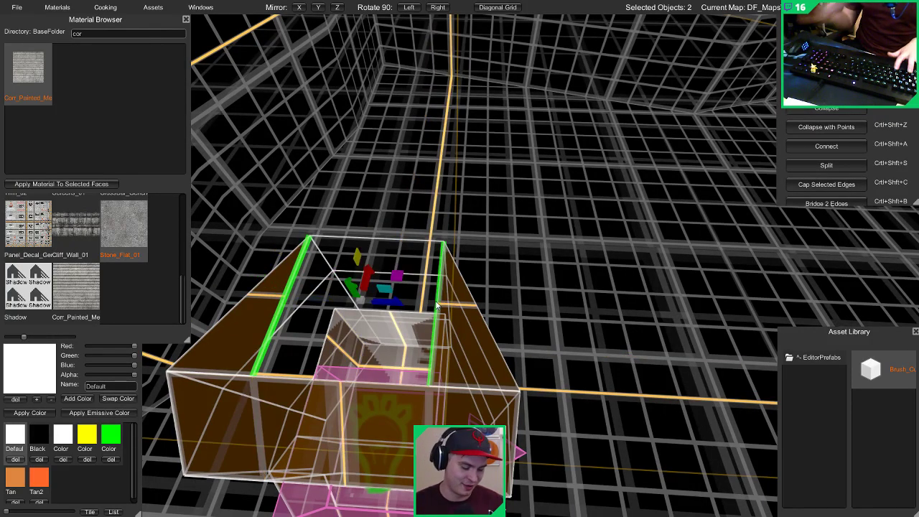
{"action": "key", "text": "3"}
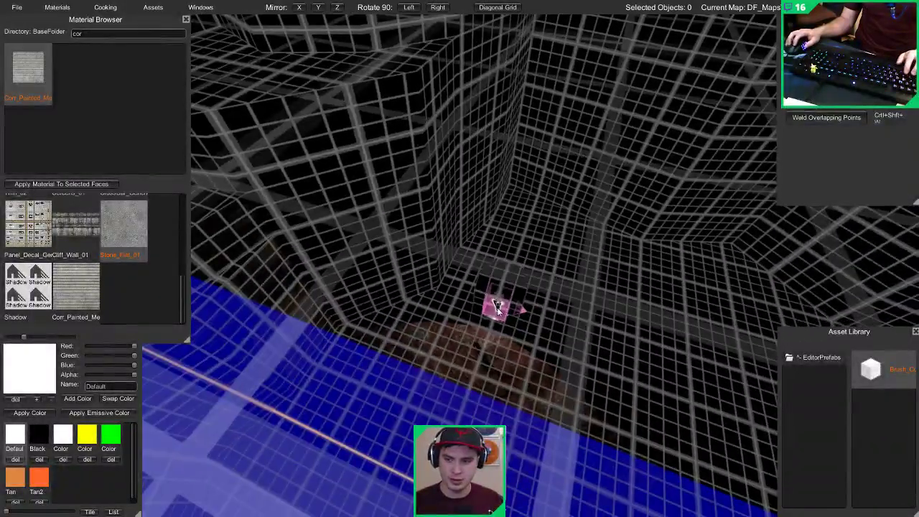
Step: Duplicate the floor light, and raise the copy above the fixture
{"action": "left_click", "coordinate": [500, 296]}
{"action": "left_click_drag", "start_coordinate": [499, 279], "coordinate": [514, 178], "text": "shift"}
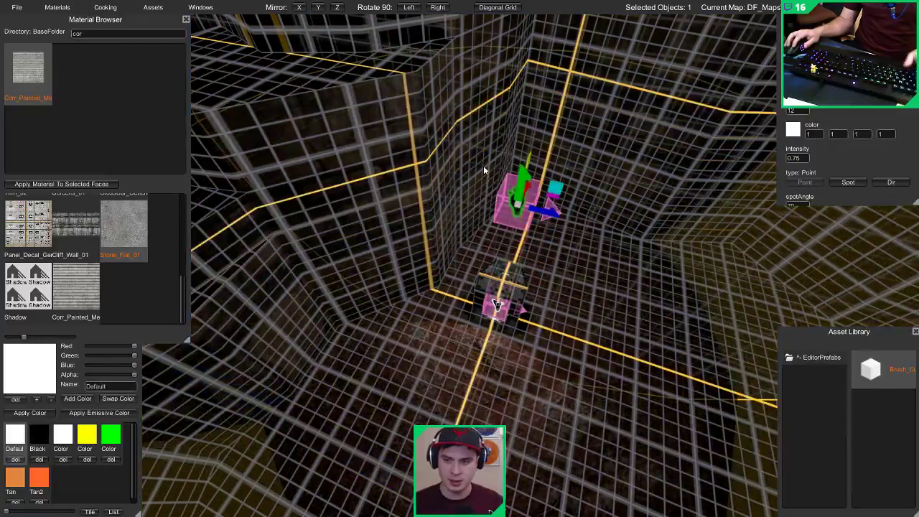
{"action": "key", "text": "Escape"}
Step: Delete the upper vertical face beneath the edge of the fixture's new lid
{"action": "right_click_drag", "start_coordinate": [483, 165], "coordinate": [273, 227]}
{"action": "key", "text": "w"}
{"action": "key", "text": "Tab"}
{"action": "left_click", "coordinate": [348, 244]}
{"action": "left_click", "coordinate": [355, 242]}
{"action": "left_click", "coordinate": [272, 224]}
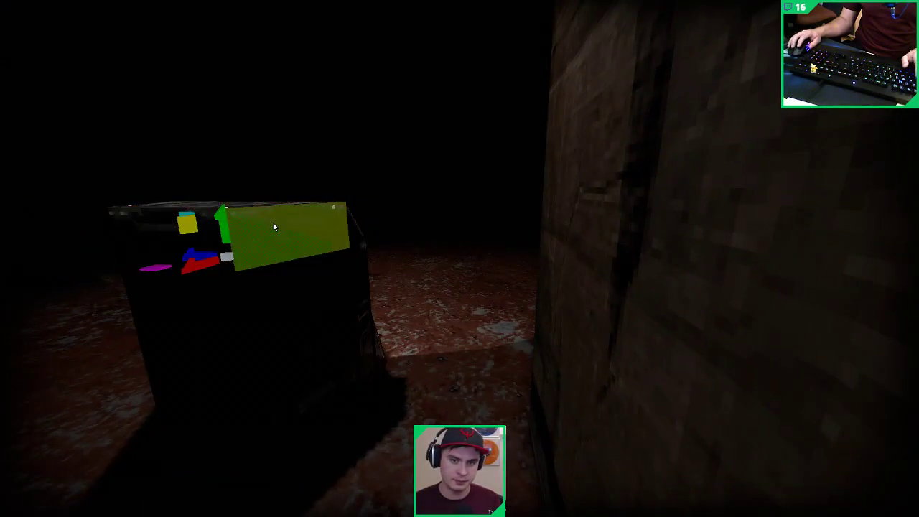
{"action": "left_click", "coordinate": [133, 216]}
{"action": "right_click_drag", "start_coordinate": [132, 215], "coordinate": [206, 218]}
{"action": "left_click", "coordinate": [205, 218]}
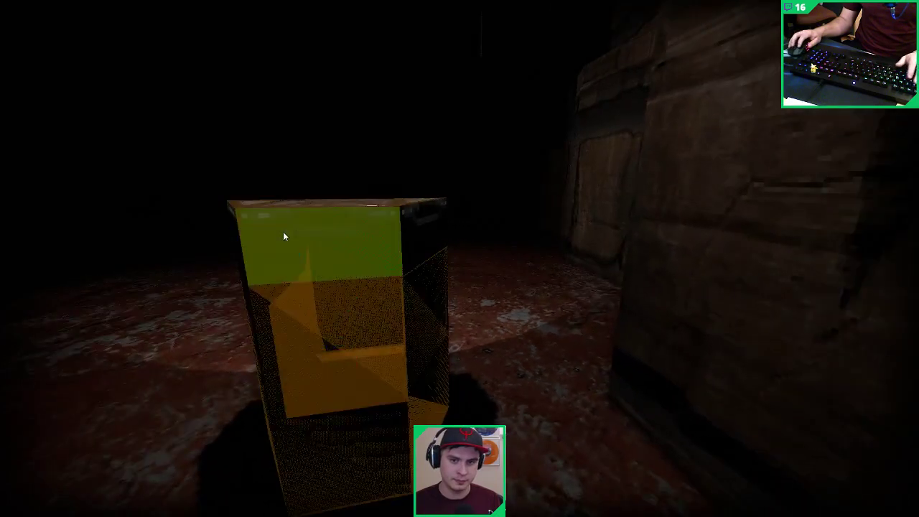
{"action": "left_click", "coordinate": [283, 231]}
{"action": "right_click_drag", "start_coordinate": [283, 231], "coordinate": [366, 267]}
{"action": "key", "text": "Delete"}
Step: Lower the open edge of the lid so it meets the rim of the fixture's body
{"action": "left_click", "coordinate": [327, 304]}
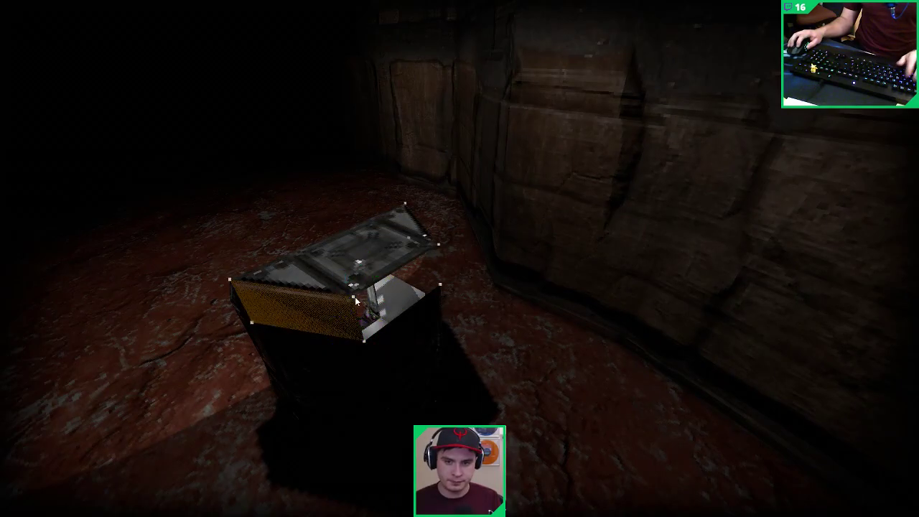
{"action": "left_click", "coordinate": [354, 298]}
{"action": "left_click", "coordinate": [436, 244], "text": "shift"}
{"action": "key", "text": "Delete"}
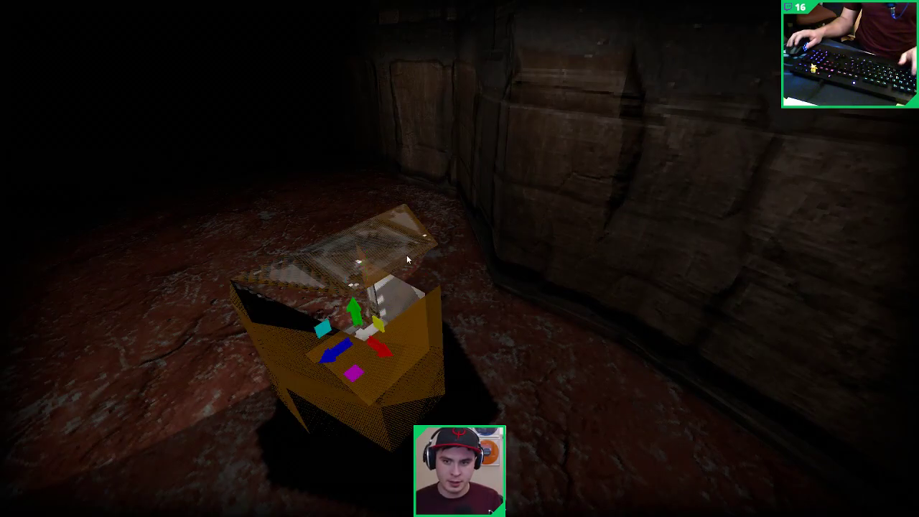
{"action": "left_click", "coordinate": [407, 257]}
{"action": "left_click_drag", "start_coordinate": [400, 262], "coordinate": [401, 279]}
{"action": "key", "text": "Escape"}
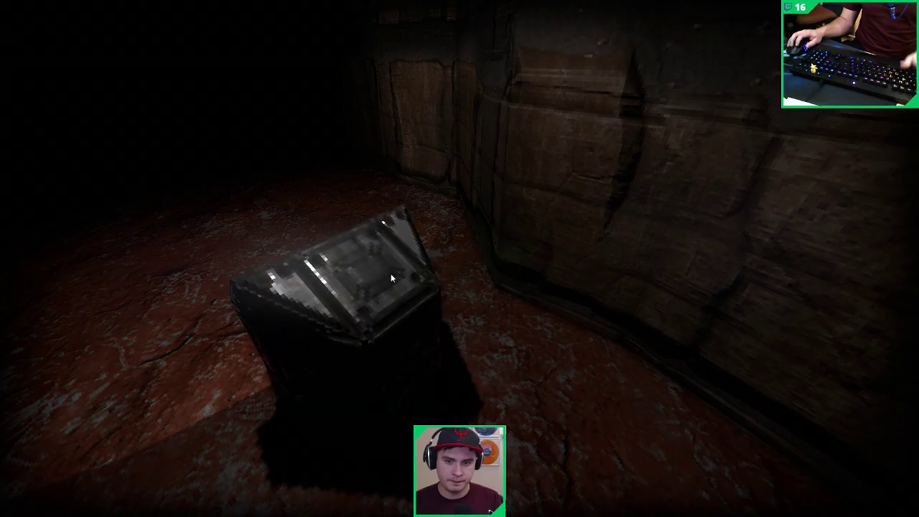
Step: Look over the closed fixture from several sides, and delete the extra light above it
{"action": "key", "text": "h"}
{"action": "right_click_drag", "start_coordinate": [391, 273], "coordinate": [474, 268]}
{"action": "right_click_drag", "start_coordinate": [316, 266], "coordinate": [511, 252]}
{"action": "key", "text": "Tab"}
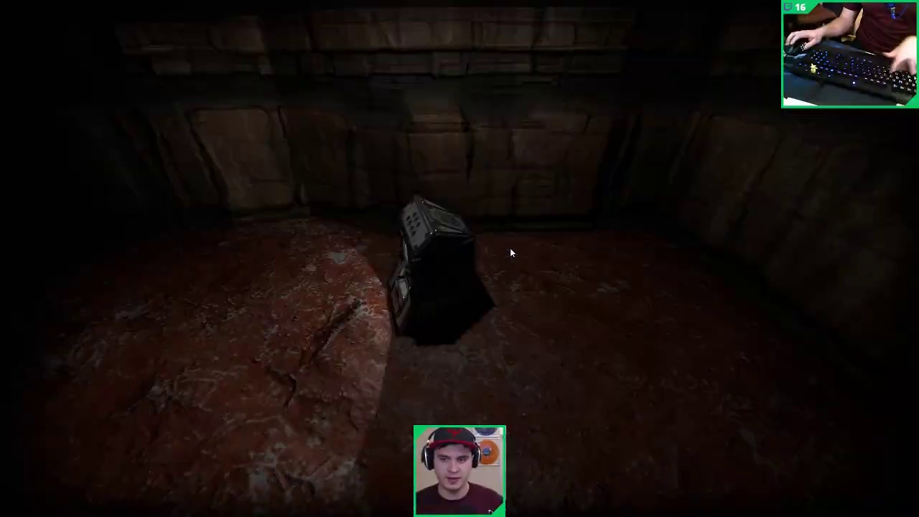
{"action": "key", "text": "Tab"}
{"action": "mouse_move", "coordinate": [446, 211]}
{"action": "right_mouse_down"}
{"action": "mouse_move", "coordinate": [433, 143]}
{"action": "mouse_move", "coordinate": [403, 188]}
{"action": "mouse_move", "coordinate": [580, 192]}
{"action": "mouse_move", "coordinate": [568, 179]}
{"action": "mouse_move", "coordinate": [458, 203]}
{"action": "mouse_move", "coordinate": [564, 208]}
{"action": "mouse_move", "coordinate": [511, 229]}
{"action": "mouse_move", "coordinate": [374, 242]}
{"action": "mouse_move", "coordinate": [354, 233]}
{"action": "mouse_move", "coordinate": [347, 247]}
{"action": "right_mouse_up"}
{"action": "left_click", "coordinate": [431, 139]}
{"action": "key", "text": "Delete"}
{"action": "key", "text": "Tab"}
{"action": "key", "text": "Tab"}
Step: Duplicate the fixture's front light, and place the copy outside the fixture beside its side face
{"action": "left_click", "coordinate": [350, 242]}
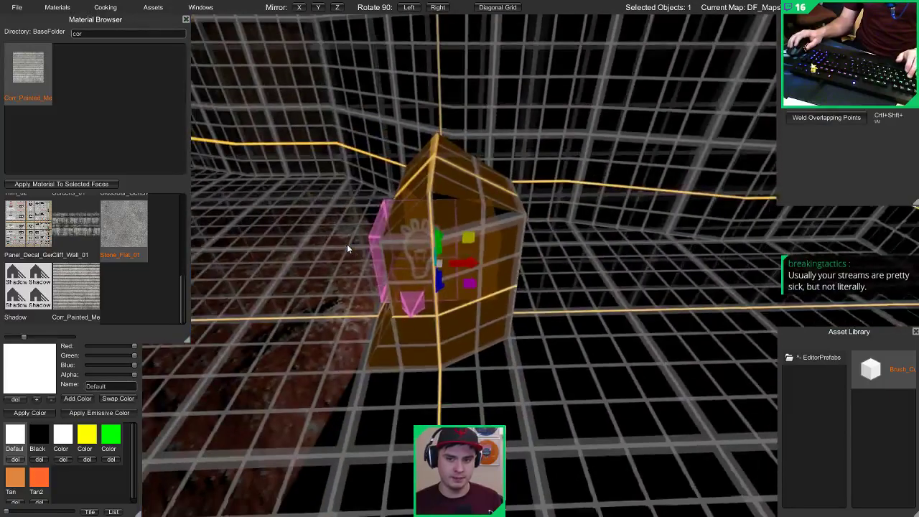
{"action": "right_click_drag", "start_coordinate": [413, 236], "coordinate": [507, 266]}
{"action": "left_click", "coordinate": [417, 248]}
{"action": "left_click_drag", "start_coordinate": [453, 264], "coordinate": [506, 288]}
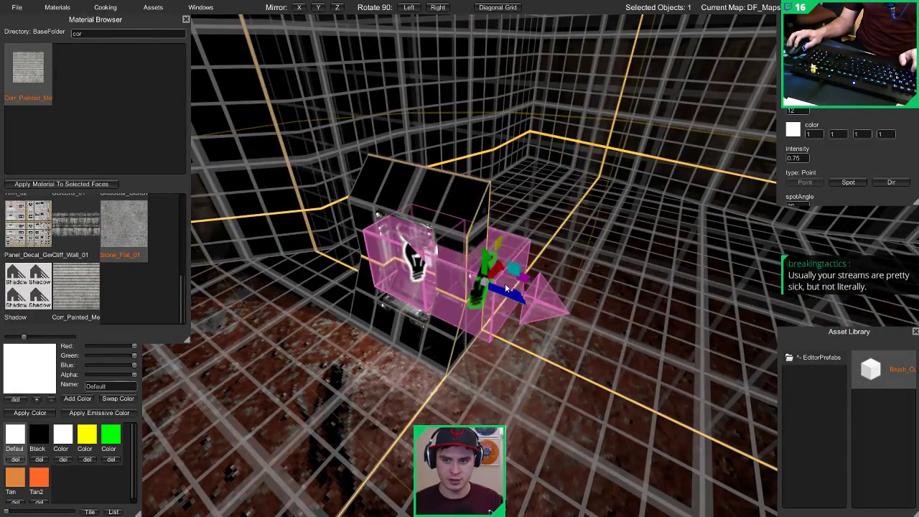
{"action": "right_click_drag", "start_coordinate": [513, 289], "coordinate": [480, 300]}
{"action": "left_click_drag", "start_coordinate": [508, 298], "coordinate": [563, 295]}
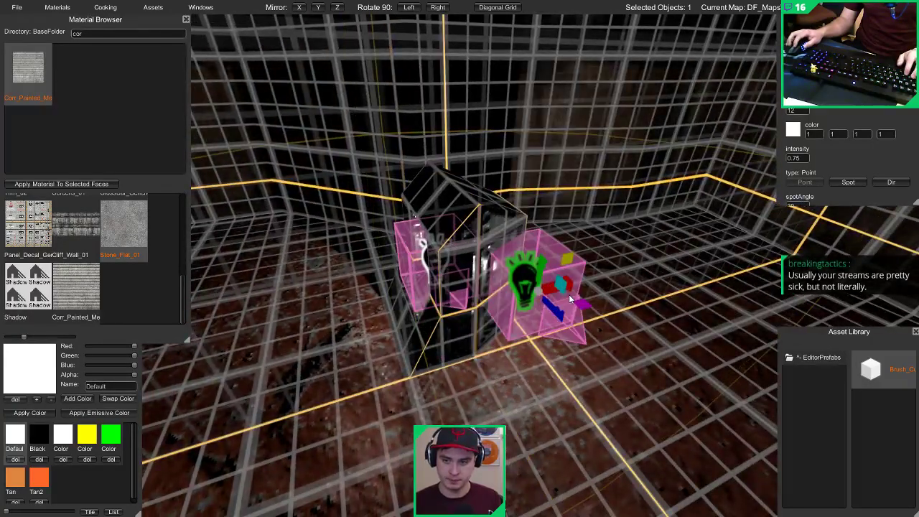
{"action": "right_click_drag", "start_coordinate": [563, 295], "coordinate": [506, 290]}
Step: Reduce the grid size, and connect the top and bottom edges of the fixture's side face with a vertical edge
{"action": "left_click", "coordinate": [397, 214]}
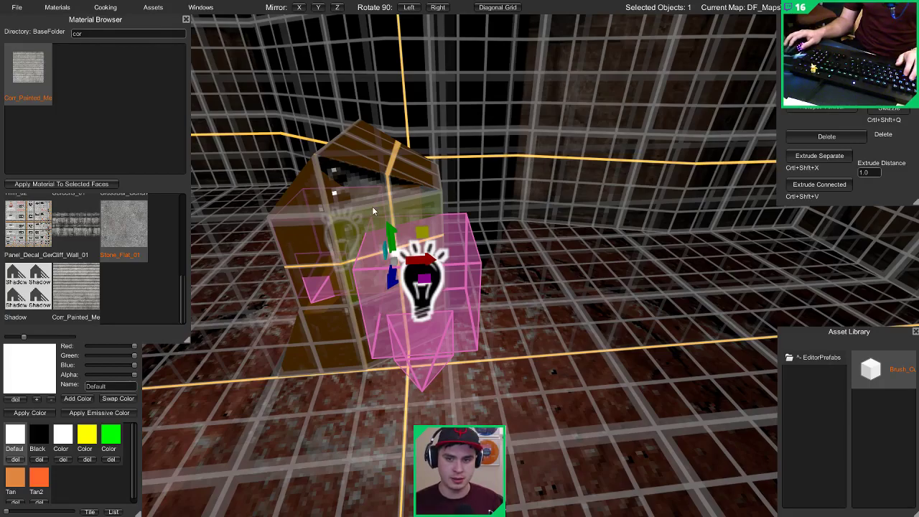
{"action": "left_click", "coordinate": [365, 221]}
{"action": "left_click", "coordinate": [346, 228]}
{"action": "left_click", "coordinate": [376, 201]}
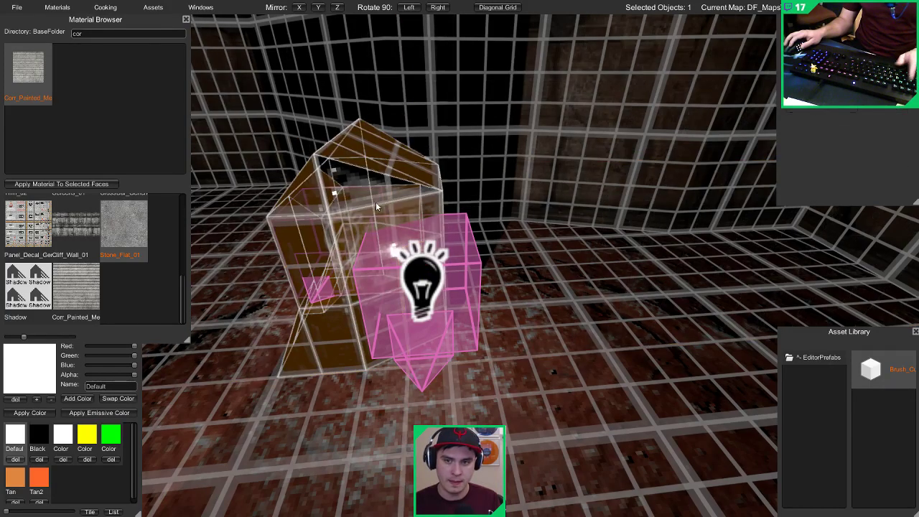
{"action": "left_click", "coordinate": [379, 201]}
{"action": "scroll", "coordinate": [381, 199], "scroll_direction": "up", "scroll_amount": 3}
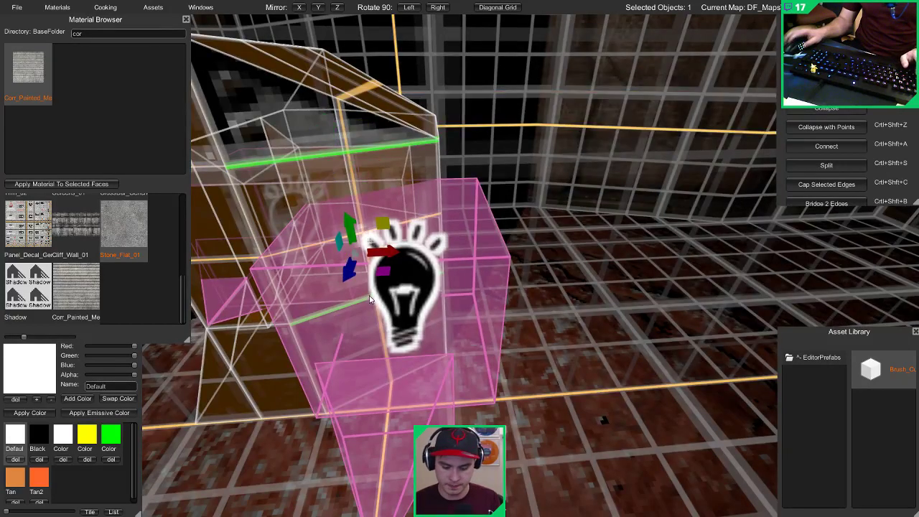
{"action": "key", "text": "bracketleft"}
{"action": "key", "text": "bracketleft"}
{"action": "key", "text": "bracketleft"}
{"action": "key", "text": "ctrl+shift+a"}
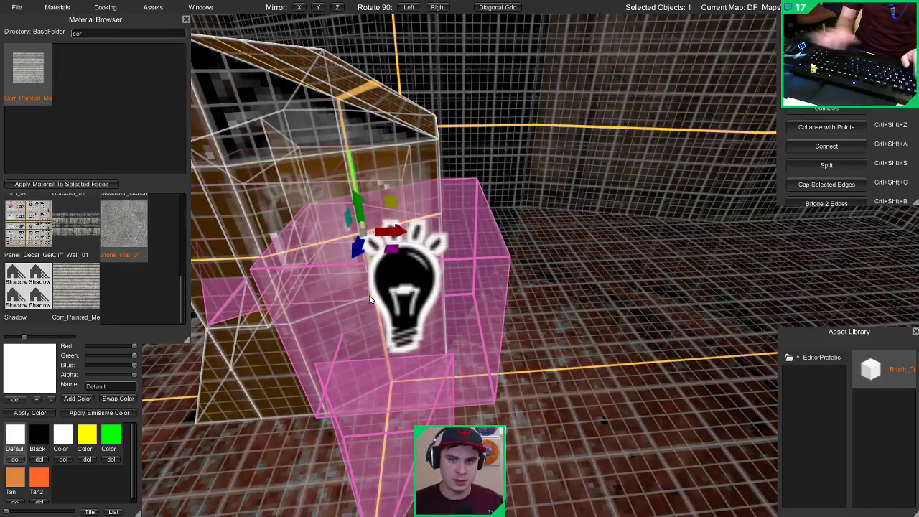
Step: Connect the top and bottom edges of the fixture's opposite side face with a vertical edge
{"action": "mouse_move", "coordinate": [370, 300]}
{"action": "right_mouse_down"}
{"action": "mouse_move", "coordinate": [309, 206]}
{"action": "mouse_move", "coordinate": [82, 211]}
{"action": "mouse_move", "coordinate": [305, 186]}
{"action": "mouse_move", "coordinate": [325, 153]}
{"action": "right_mouse_up"}
{"action": "left_click", "coordinate": [329, 350], "text": "shift"}
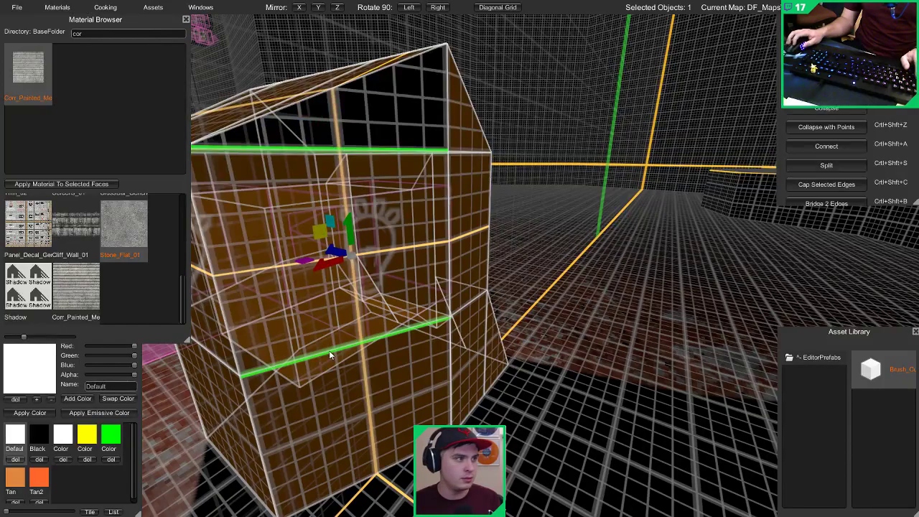
{"action": "key", "text": "ctrl+shift+a"}
{"action": "right_click_drag", "start_coordinate": [362, 321], "coordinate": [409, 259]}
{"action": "key", "text": "1"}
Step: Select one split face on each side of the fixture, and apply the Lights_01 material to them
{"action": "mouse_move", "coordinate": [431, 101]}
{"action": "right_mouse_down"}
{"action": "mouse_move", "coordinate": [573, 136]}
{"action": "mouse_move", "coordinate": [650, 120]}
{"action": "right_mouse_up"}
{"action": "right_click_drag", "start_coordinate": [594, 148], "coordinate": [603, 142]}
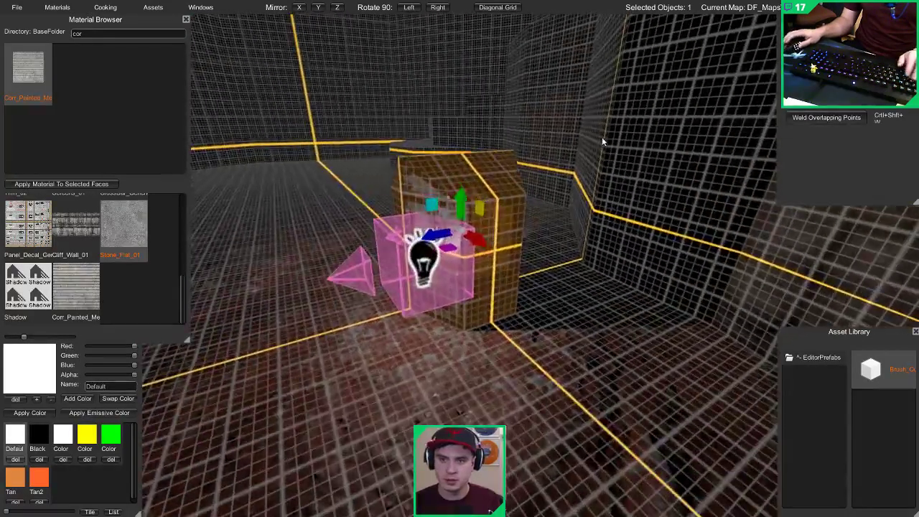
{"action": "key", "text": "3"}
{"action": "left_click", "coordinate": [407, 227]}
{"action": "mouse_move", "coordinate": [407, 227]}
{"action": "right_mouse_down"}
{"action": "mouse_move", "coordinate": [303, 209]}
{"action": "mouse_move", "coordinate": [356, 174]}
{"action": "right_mouse_up"}
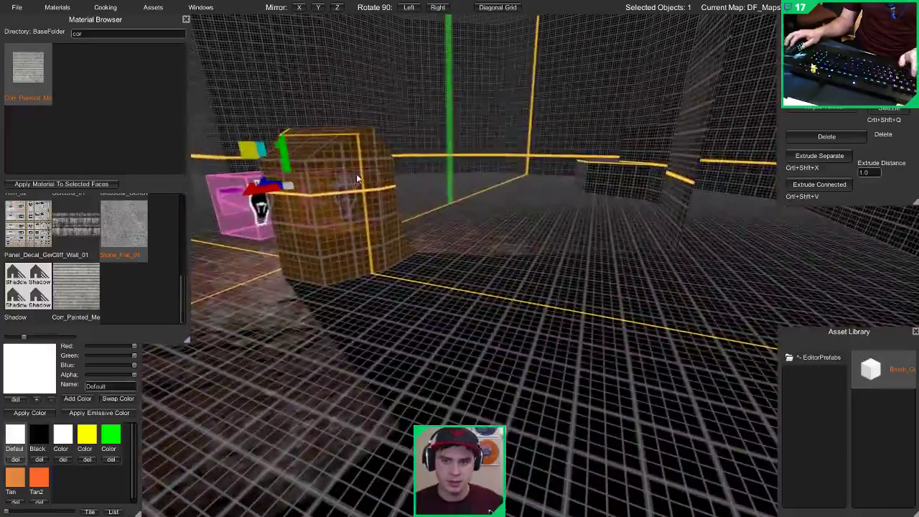
{"action": "scroll", "coordinate": [83, 237], "scroll_direction": "up", "scroll_amount": 5}
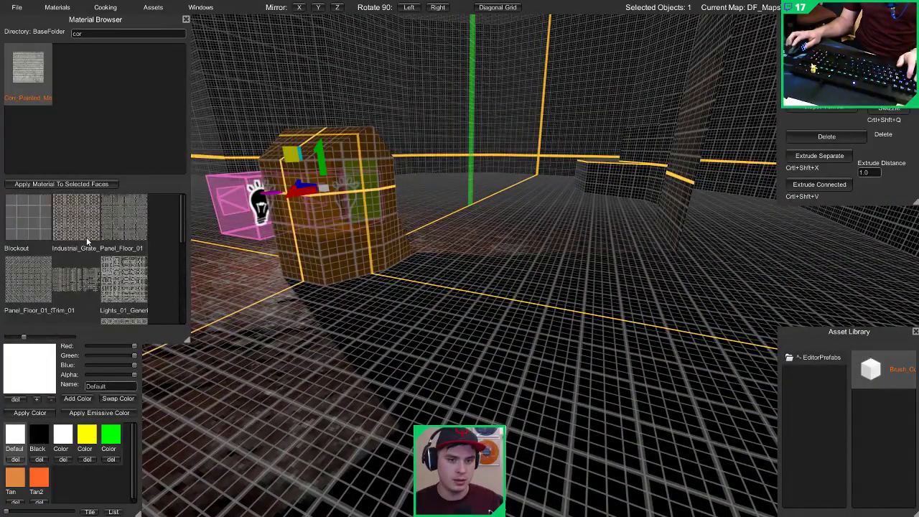
{"action": "left_click", "coordinate": [84, 187]}
Step: Set the range of the light beside the fixture to 5
{"action": "right_click_drag", "start_coordinate": [359, 195], "coordinate": [501, 238]}
{"action": "key", "text": "1"}
{"action": "left_click", "coordinate": [501, 238]}
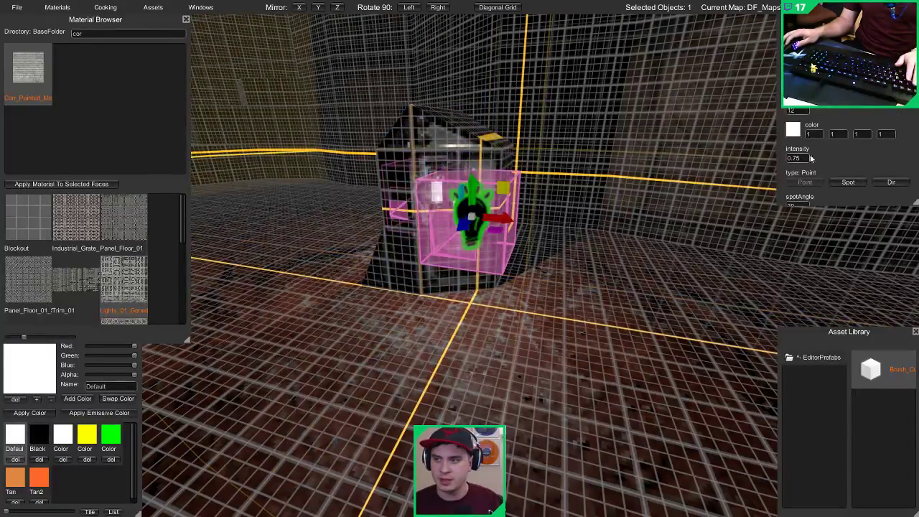
{"action": "type", "text": "5"}
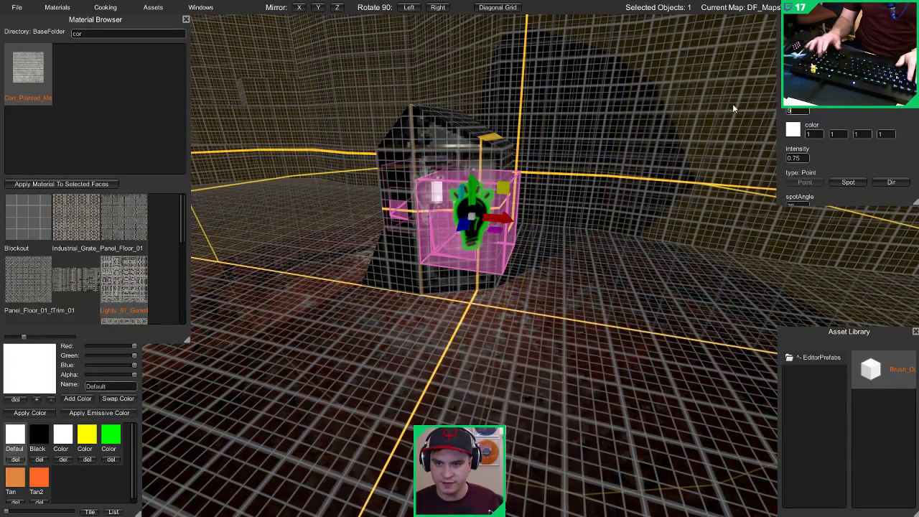
Step: Move the side light sideways and down to line it up with the light panel on the fixture's side
{"action": "mouse_move", "coordinate": [457, 203]}
{"action": "right_mouse_down"}
{"action": "mouse_move", "coordinate": [541, 226]}
{"action": "mouse_move", "coordinate": [543, 241]}
{"action": "right_mouse_up"}
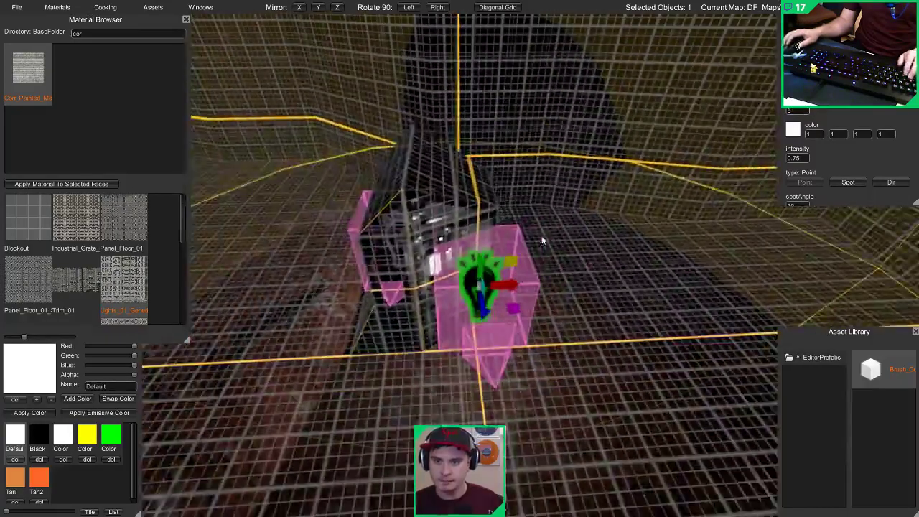
{"action": "left_click_drag", "start_coordinate": [502, 284], "coordinate": [455, 285]}
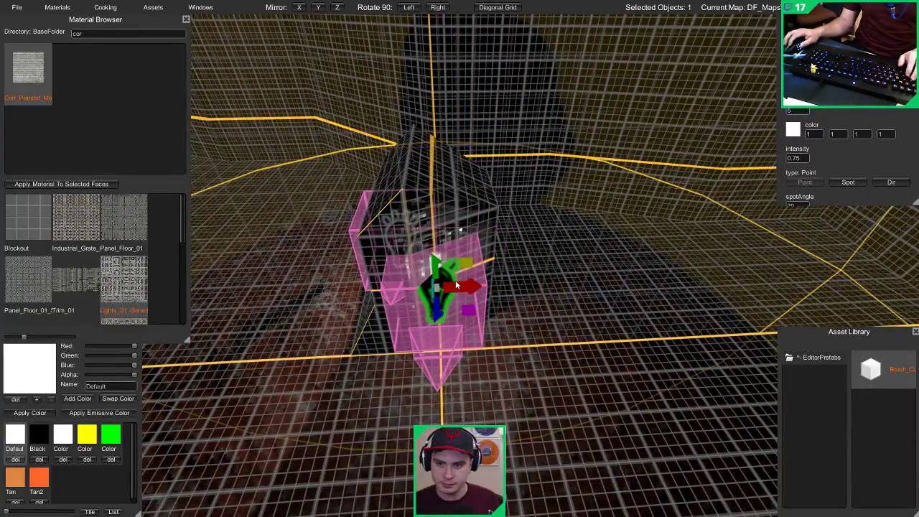
{"action": "left_click_drag", "start_coordinate": [435, 246], "coordinate": [440, 307]}
{"action": "right_click_drag", "start_coordinate": [459, 304], "coordinate": [635, 311]}
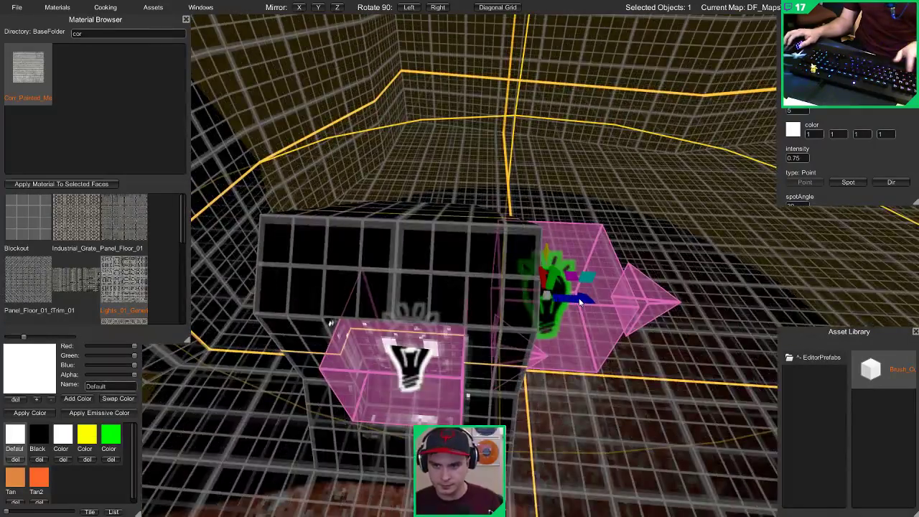
Step: Duplicate the side light onto the fixture's opposite side, and preview the lit fixture from several directions
{"action": "key", "text": "ctrl+d"}
{"action": "left_click_drag", "start_coordinate": [579, 297], "coordinate": [320, 295]}
{"action": "right_click_drag", "start_coordinate": [320, 295], "coordinate": [320, 295]}
{"action": "key", "text": "Escape"}
{"action": "key", "text": "F5"}
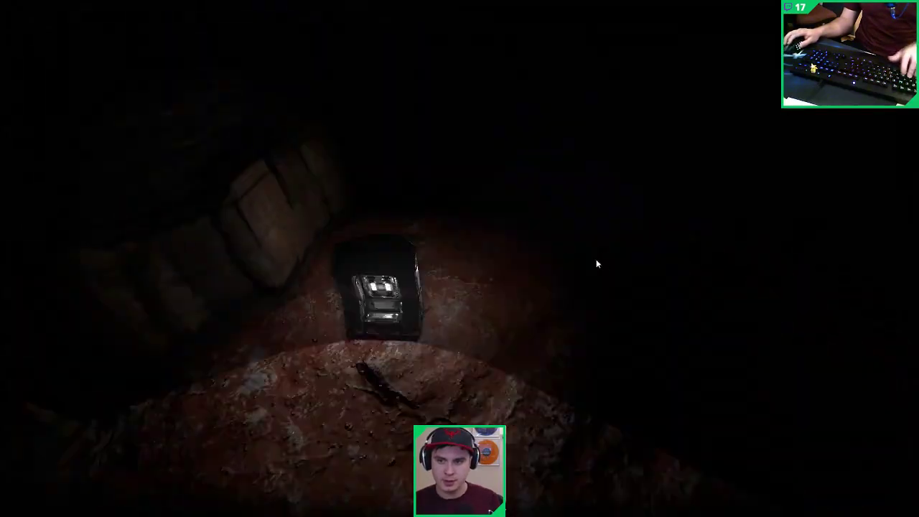
{"action": "key", "text": "w"}
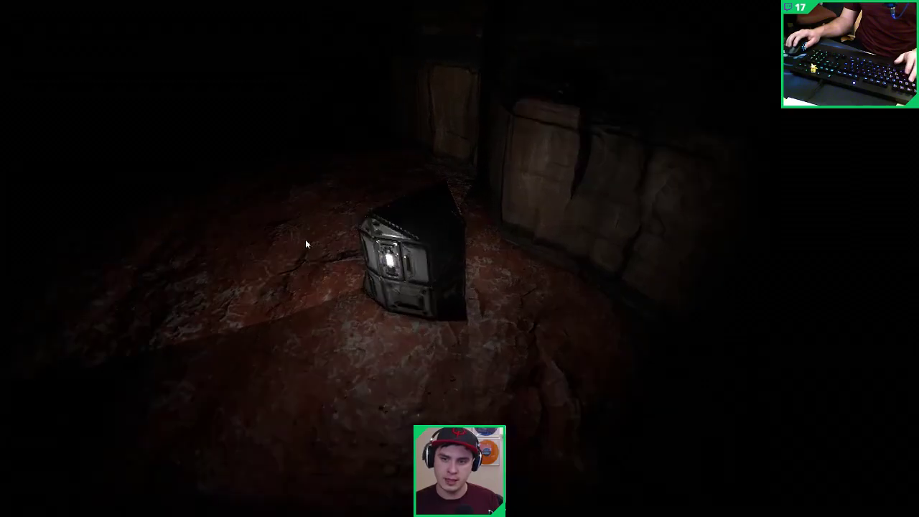
{"action": "key", "text": "a"}
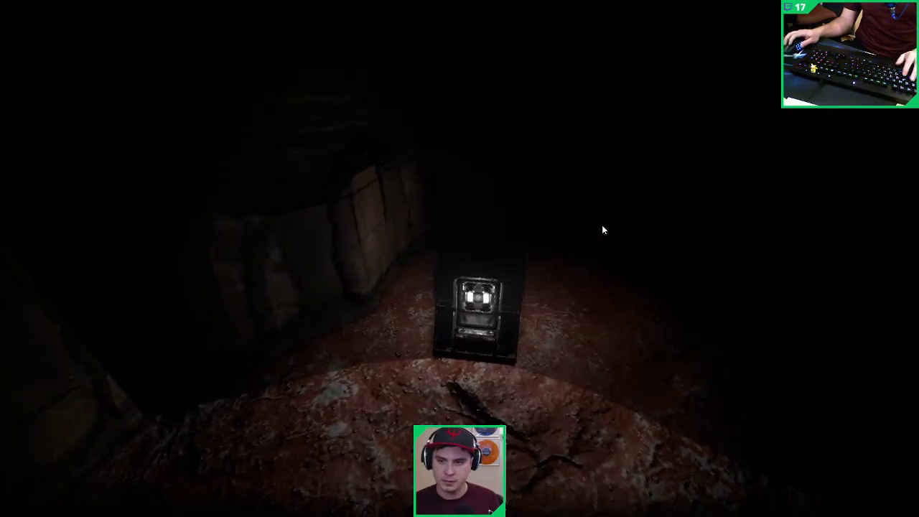
{"action": "key", "text": "F5"}
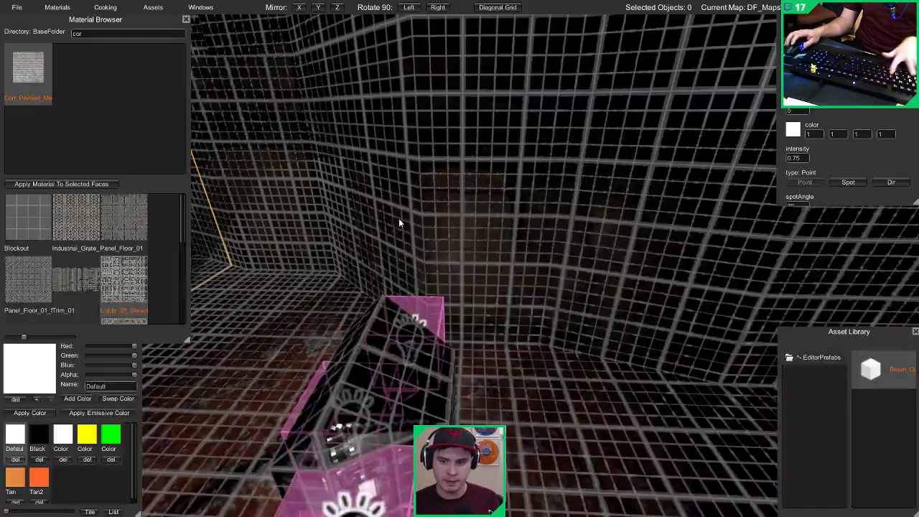
Step: Connect the two edges running across the fixture's sloped roof to split the middle roof face
{"action": "left_click", "coordinate": [397, 356]}
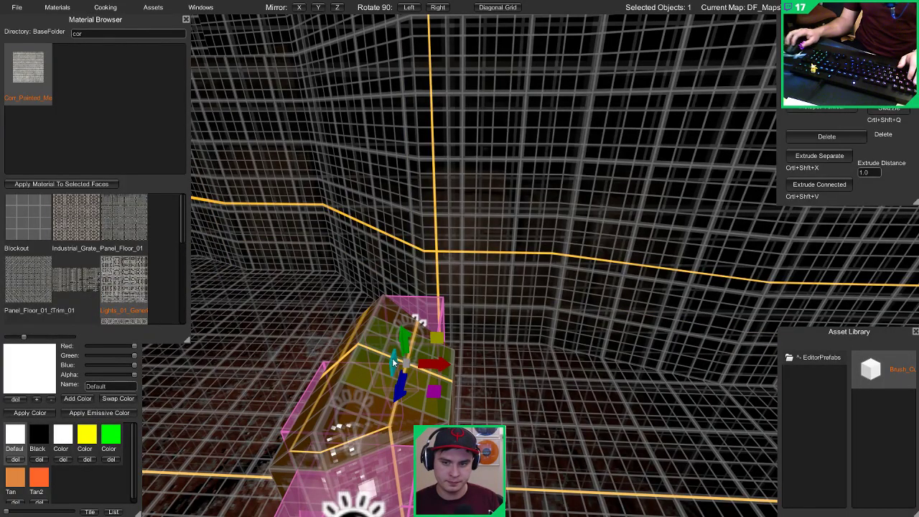
{"action": "key", "text": "2"}
{"action": "left_click", "coordinate": [413, 334]}
{"action": "key", "text": "d"}
{"action": "mouse_move", "coordinate": [412, 335]}
{"action": "right_mouse_down"}
{"action": "mouse_move", "coordinate": [396, 346]}
{"action": "mouse_move", "coordinate": [273, 343]}
{"action": "mouse_move", "coordinate": [238, 314]}
{"action": "mouse_move", "coordinate": [363, 305]}
{"action": "right_mouse_up"}
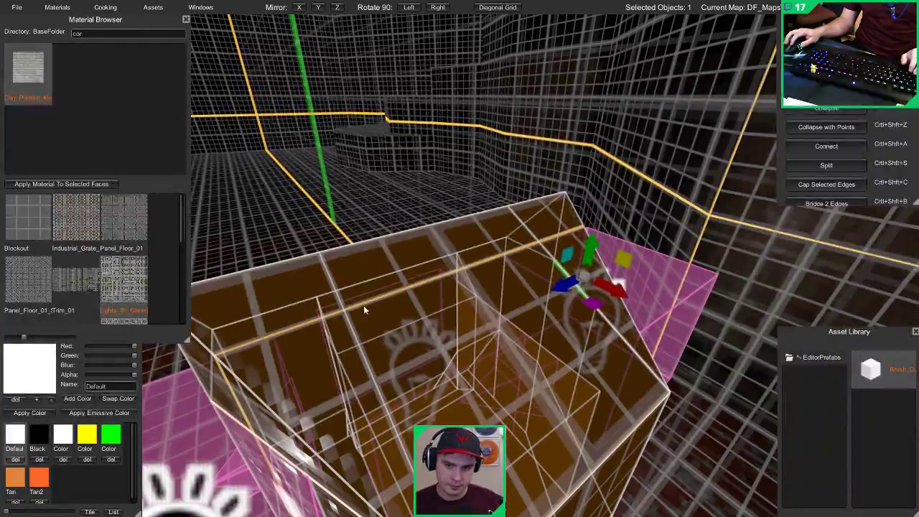
{"action": "left_click", "coordinate": [343, 303]}
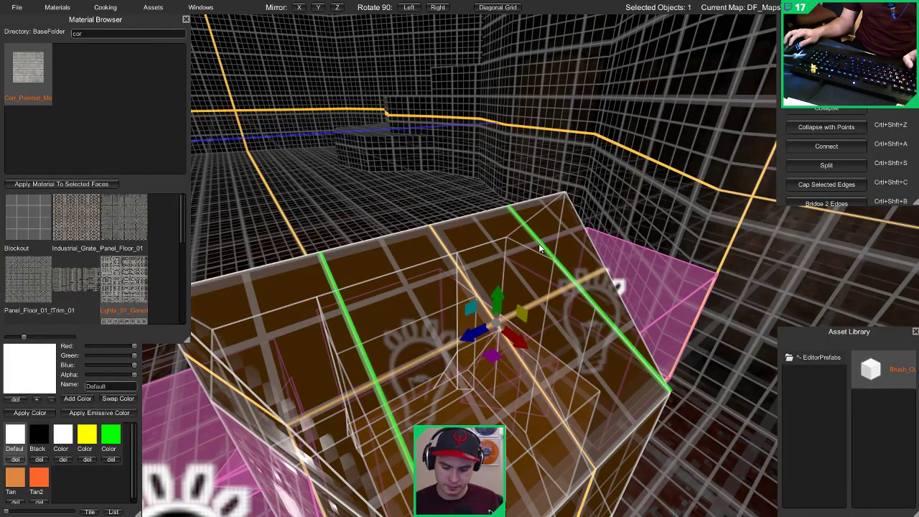
{"action": "key", "text": "["}
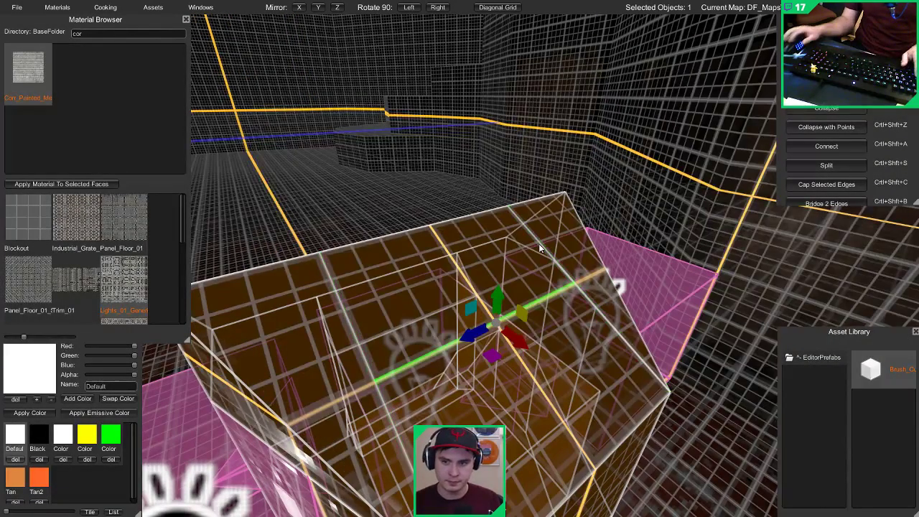
Step: Apply the Lights_01 material to one half of the split roof face
{"action": "key", "text": "3"}
{"action": "left_click", "coordinate": [538, 243]}
{"action": "left_click", "coordinate": [71, 187]}
{"action": "mouse_move", "coordinate": [315, 215]}
{"action": "right_mouse_down"}
{"action": "mouse_move", "coordinate": [343, 215]}
{"action": "mouse_move", "coordinate": [517, 345]}
{"action": "mouse_move", "coordinate": [491, 384]}
{"action": "mouse_move", "coordinate": [402, 416]}
{"action": "right_mouse_up"}
{"action": "key", "text": "Escape"}
Step: Duplicate the fixture's front light upward, center the copy over the roof's light panel, and preview the lit fixture
{"action": "left_click", "coordinate": [533, 373]}
{"action": "left_click", "coordinate": [489, 429]}
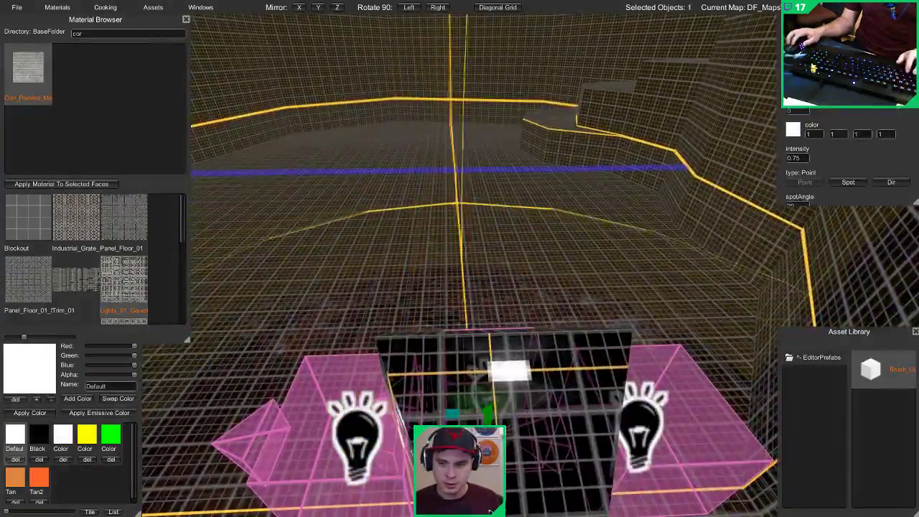
{"action": "left_click_drag", "start_coordinate": [502, 424], "coordinate": [511, 317]}
{"action": "right_click_drag", "start_coordinate": [510, 319], "coordinate": [675, 326]}
{"action": "left_click_drag", "start_coordinate": [491, 282], "coordinate": [513, 284]}
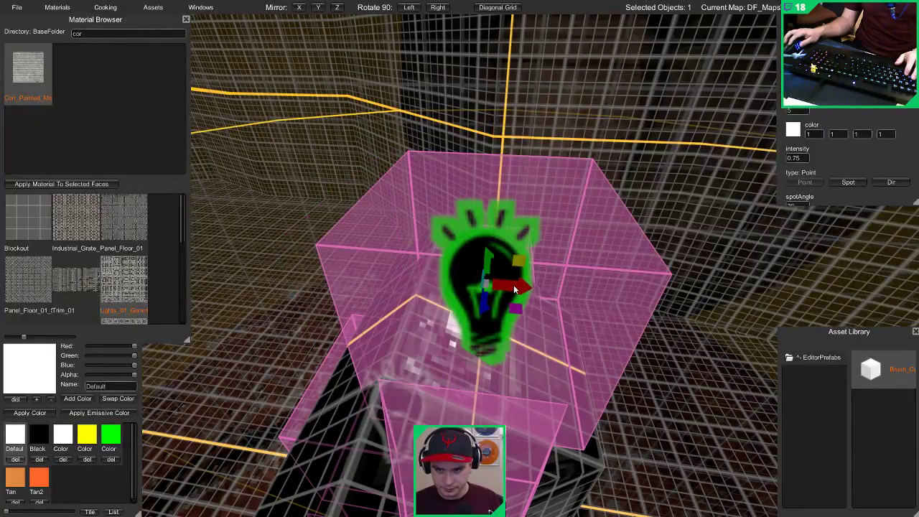
{"action": "right_click_drag", "start_coordinate": [514, 284], "coordinate": [461, 291]}
{"action": "key", "text": "Escape"}
{"action": "key", "text": "Tab"}
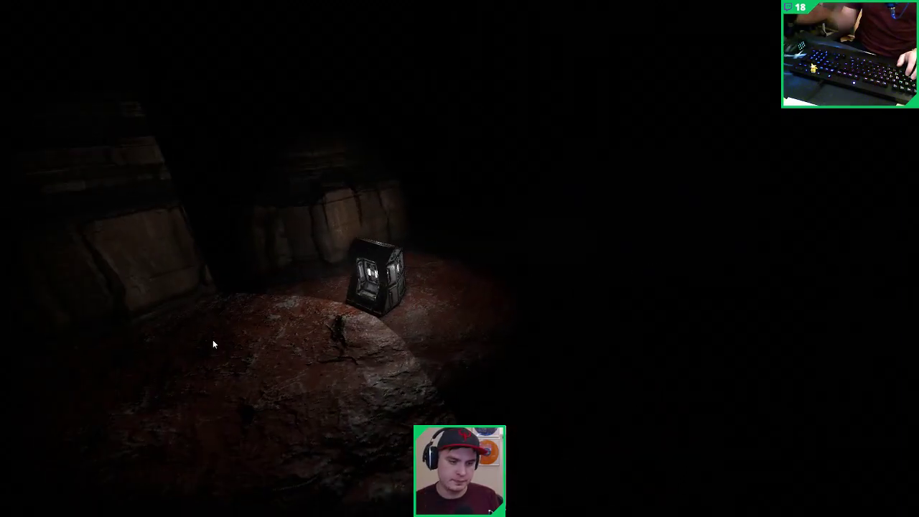
{"action": "right_click_drag", "start_coordinate": [212, 340], "coordinate": [574, 459]}
{"action": "key", "text": "w"}
Step: Select all four lights together with the fixture brush
{"action": "key", "text": "Tab"}
{"action": "left_click", "coordinate": [583, 470], "text": "shift"}
{"action": "left_click", "coordinate": [667, 478], "text": "shift"}
{"action": "right_click_drag", "start_coordinate": [667, 478], "coordinate": [463, 389]}
{"action": "left_click", "coordinate": [463, 389], "text": "shift"}
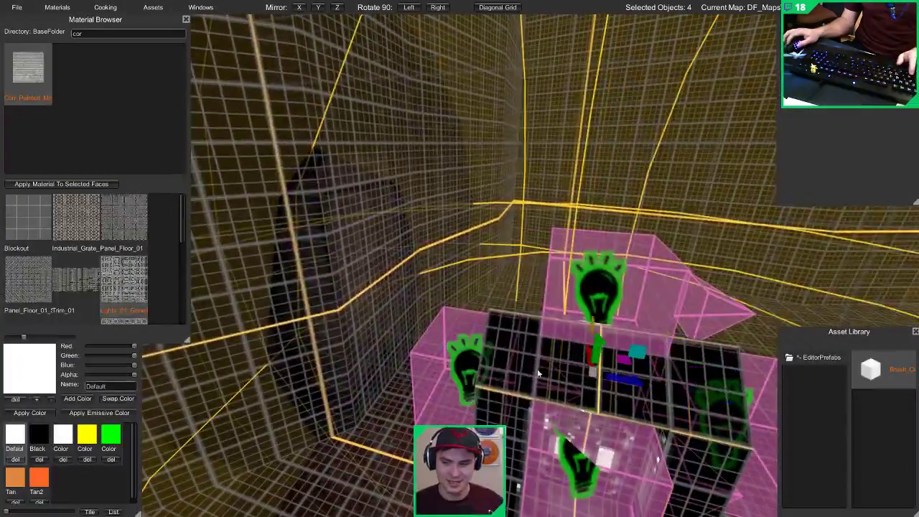
{"action": "left_click", "coordinate": [538, 373], "text": "shift"}
{"action": "key", "text": "s"}
{"action": "right_click_drag", "start_coordinate": [538, 373], "coordinate": [508, 484]}
{"action": "key", "text": "s"}
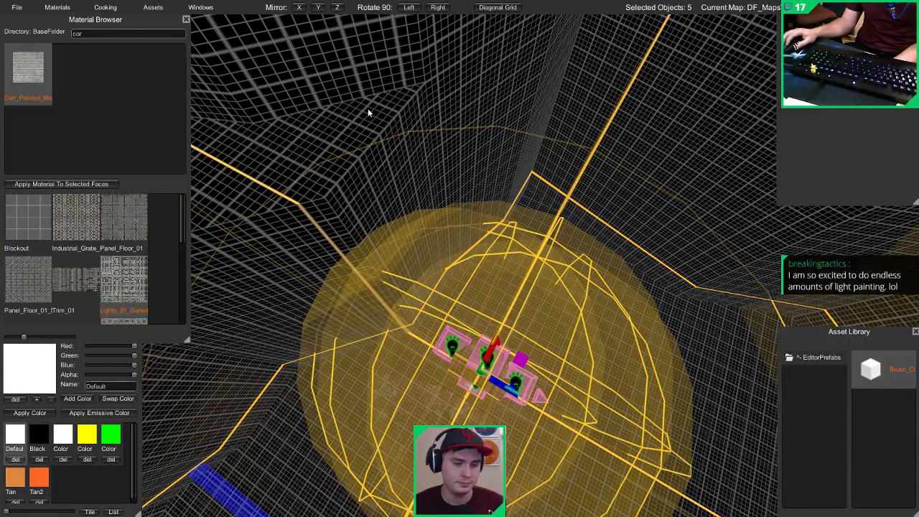
Step: Rotate the selected fixture and lights left in 90-degree steps through a full turn
{"action": "left_click", "coordinate": [409, 7]}
{"action": "left_click", "coordinate": [409, 7]}
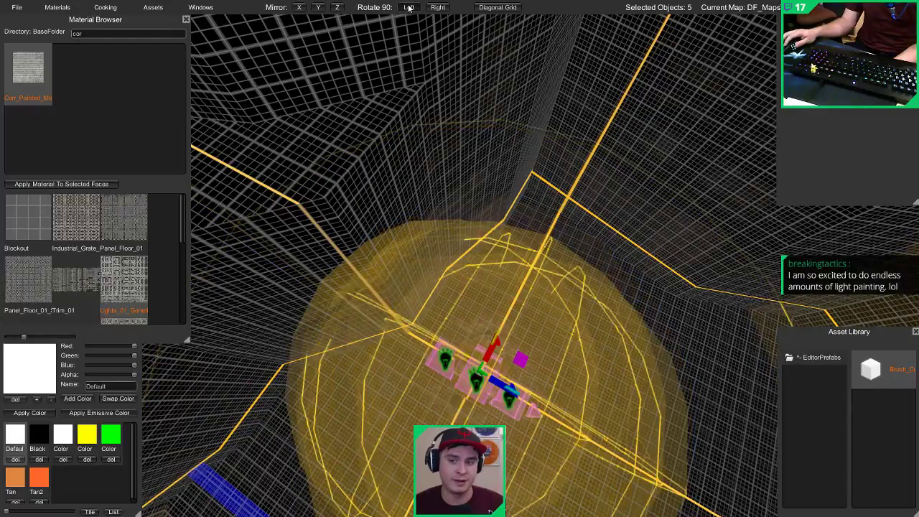
{"action": "left_click", "coordinate": [408, 7]}
{"action": "left_click", "coordinate": [409, 7]}
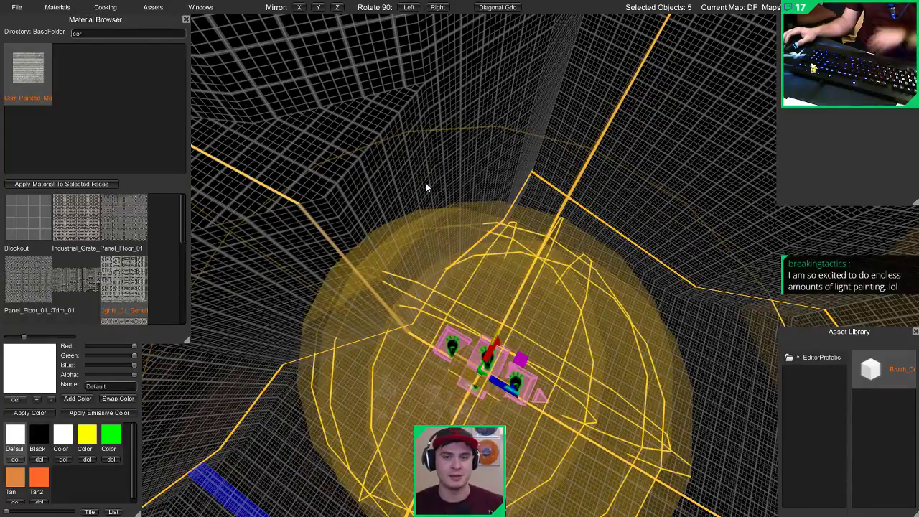
{"action": "right_click_drag", "start_coordinate": [426, 186], "coordinate": [465, 198]}
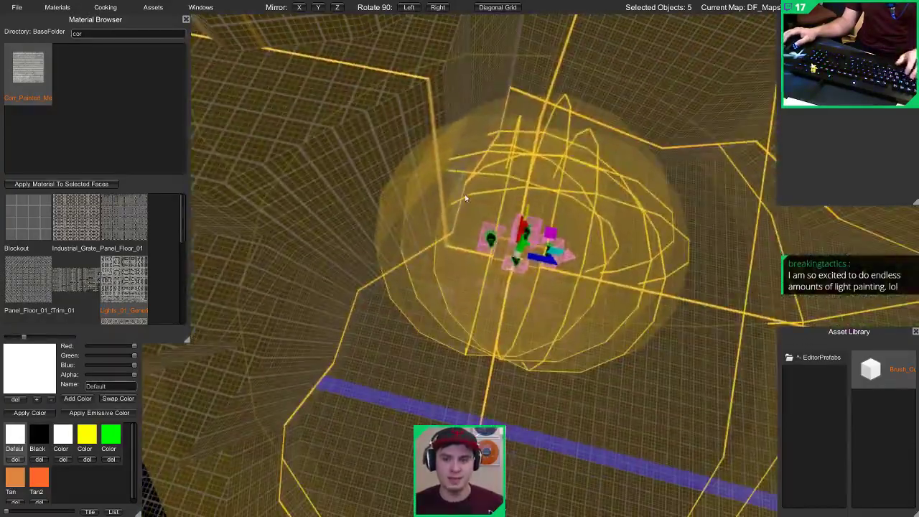
Step: Rotate the fixture group 90 degrees right, enlarge the grid, and move the group away across the canyon floor
{"action": "left_click", "coordinate": [437, 7]}
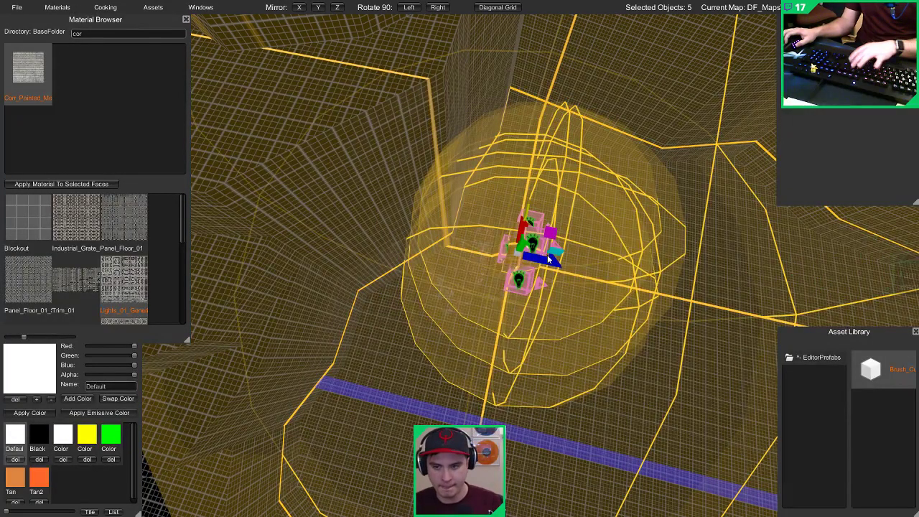
{"action": "right_click_drag", "start_coordinate": [547, 258], "coordinate": [489, 223]}
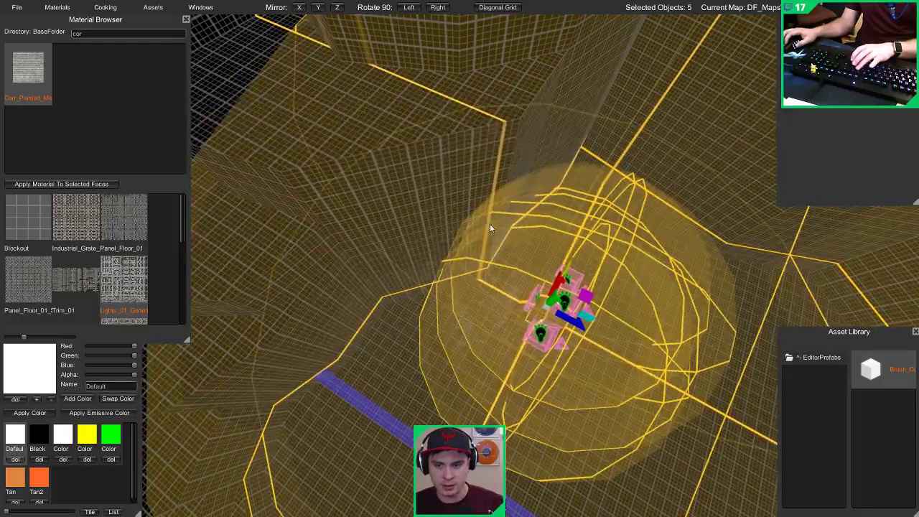
{"action": "key", "text": "bracketright"}
{"action": "key", "text": "bracketright"}
{"action": "left_click_drag", "start_coordinate": [557, 315], "coordinate": [304, 203]}
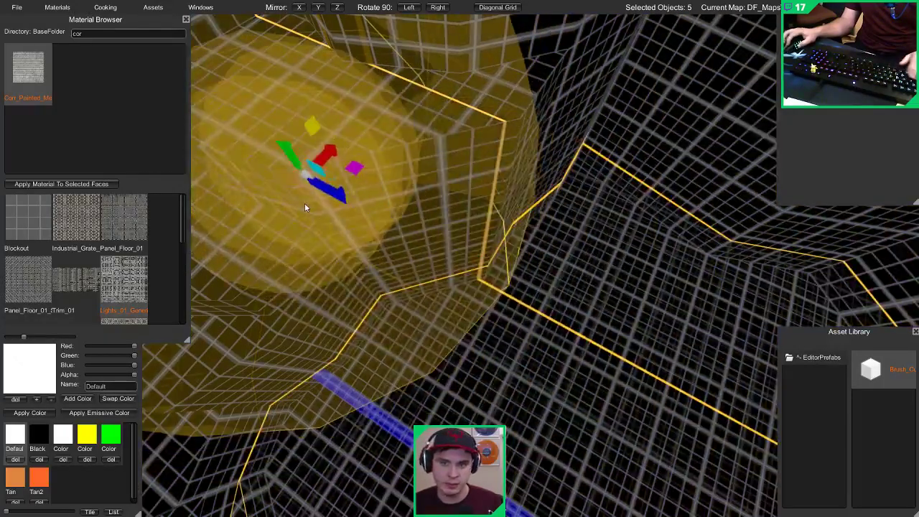
Step: Shift and raise the fixture group onto the rock ledge by the far wall, and preview it lit
{"action": "key", "text": "w"}
{"action": "right_click_drag", "start_coordinate": [304, 203], "coordinate": [346, 231]}
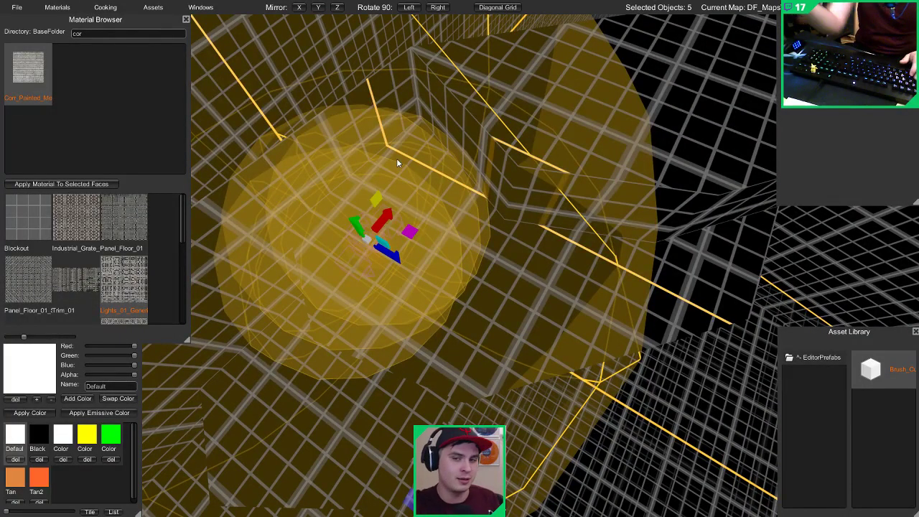
{"action": "right_click_drag", "start_coordinate": [395, 158], "coordinate": [313, 66]}
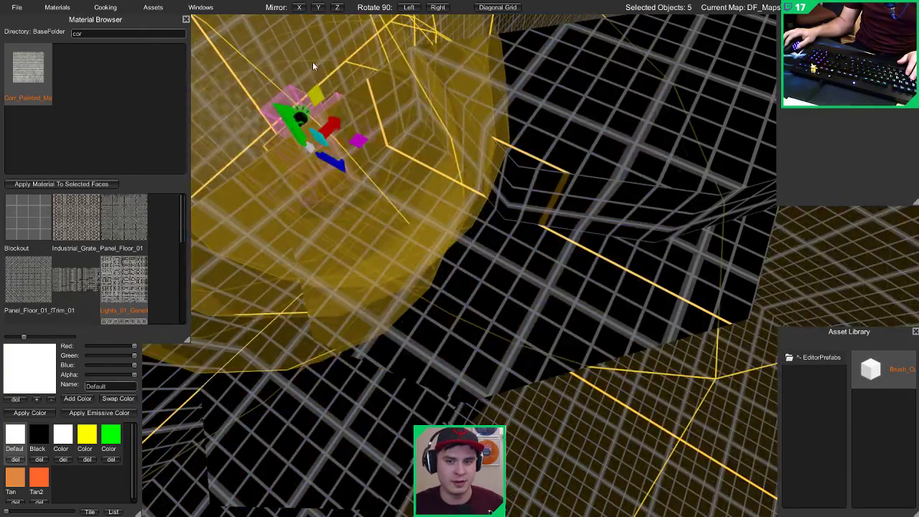
{"action": "left_click_drag", "start_coordinate": [336, 154], "coordinate": [437, 221]}
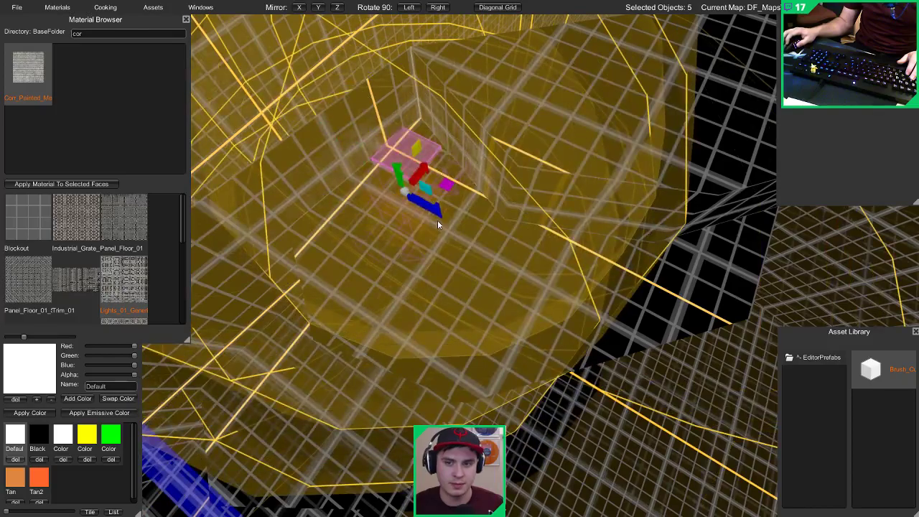
{"action": "left_click_drag", "start_coordinate": [397, 171], "coordinate": [368, 39]}
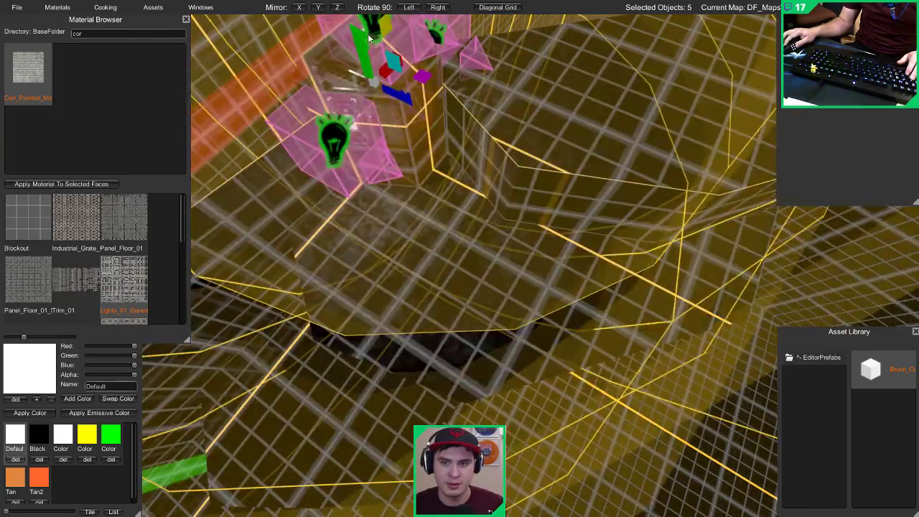
{"action": "right_click_drag", "start_coordinate": [367, 34], "coordinate": [307, 44]}
{"action": "right_click_drag", "start_coordinate": [437, 7], "coordinate": [434, 91]}
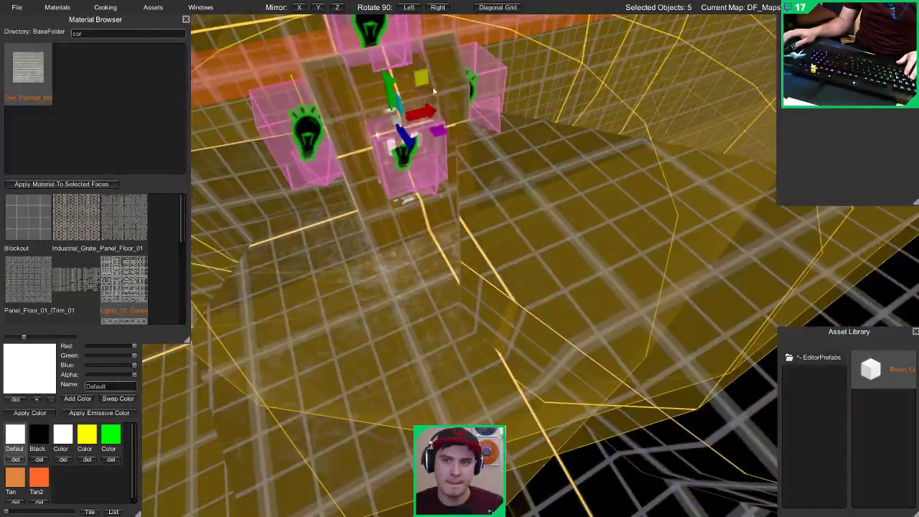
{"action": "right_click_drag", "start_coordinate": [385, 144], "coordinate": [129, 119]}
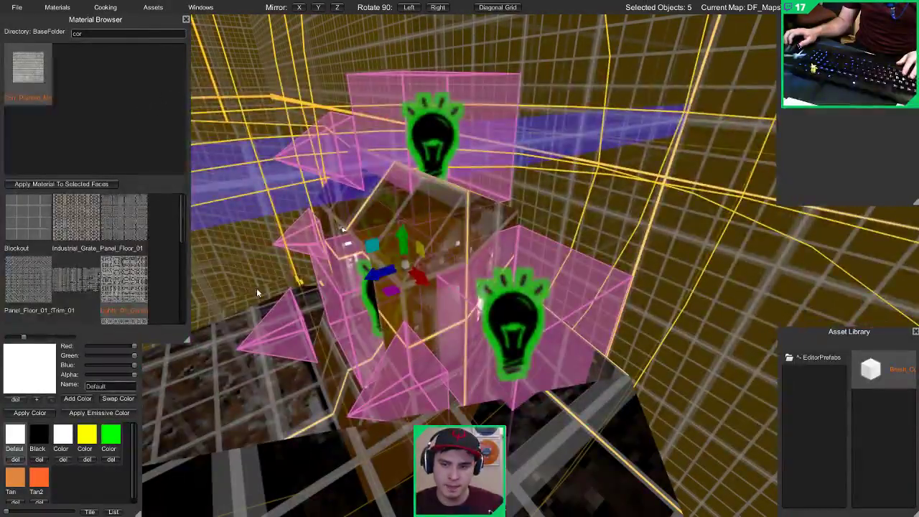
{"action": "right_click_drag", "start_coordinate": [256, 287], "coordinate": [409, 240]}
{"action": "key", "text": "Escape"}
{"action": "key", "text": "Tab"}
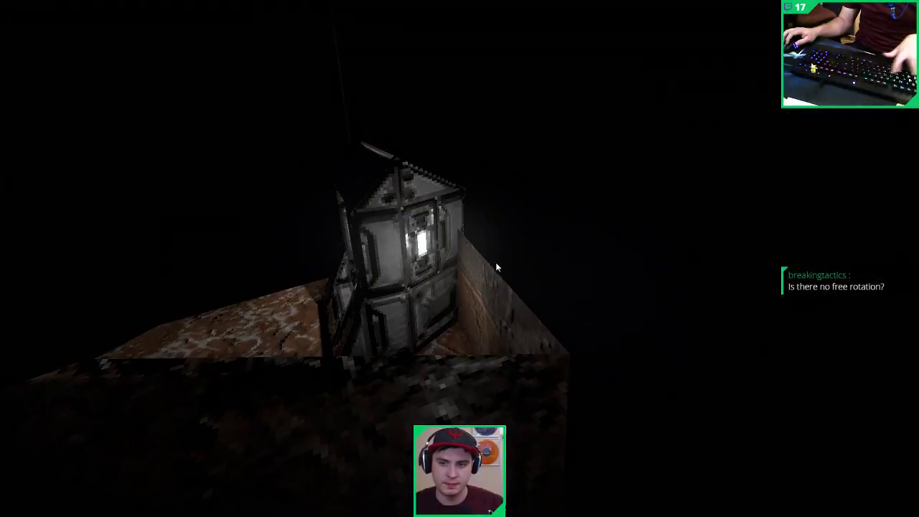
Step: Raise the top edge of the wall behind the ledge fixture, and preview the lit ledge
{"action": "key", "text": "Tab"}
{"action": "right_click_drag", "start_coordinate": [495, 264], "coordinate": [445, 188]}
{"action": "left_click", "coordinate": [466, 215]}
{"action": "left_click_drag", "start_coordinate": [445, 188], "coordinate": [446, 95]}
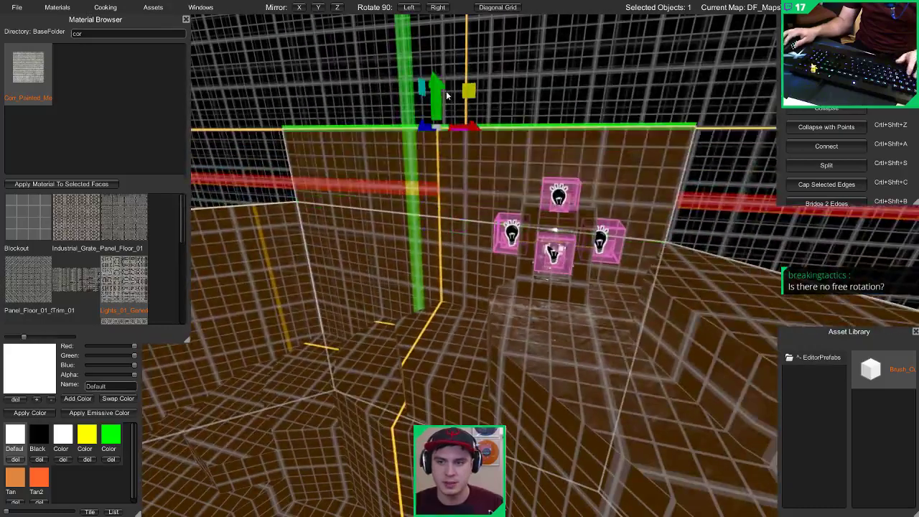
{"action": "key", "text": "Escape"}
{"action": "key", "text": "Tab"}
{"action": "right_click_drag", "start_coordinate": [498, 121], "coordinate": [561, 256]}
{"action": "key", "text": "Tab"}
Step: Bring up the rotation gizmo on one of the fixture's side lights, and preview the lit ledge corner
{"action": "left_click", "coordinate": [559, 254]}
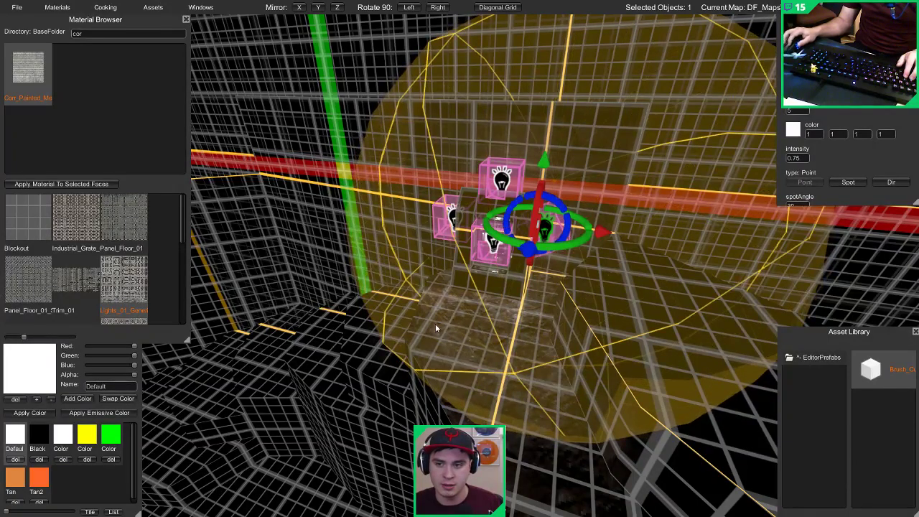
{"action": "right_click_drag", "start_coordinate": [651, 322], "coordinate": [811, 349]}
{"action": "key", "text": "Tab"}
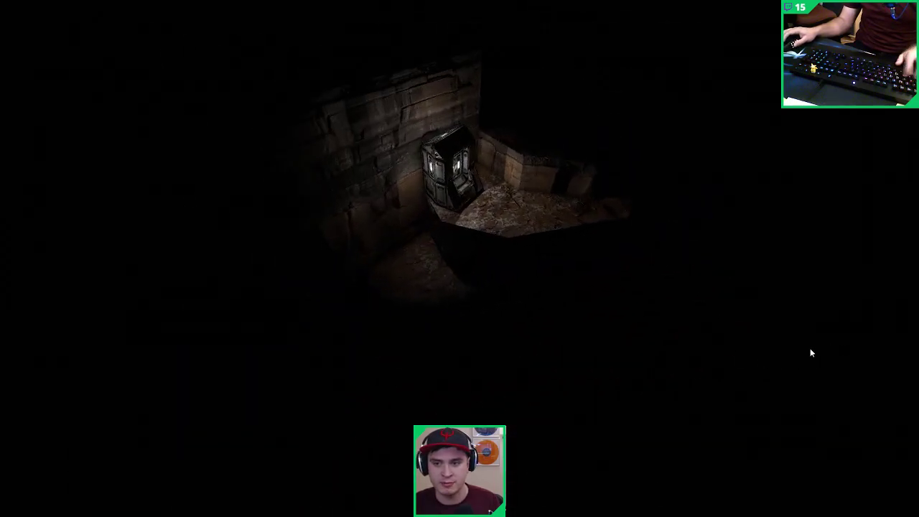
Step: Select the ledge fixture with its lights, move the group back to the canyon floor, and preview it
{"action": "key", "text": "Tab"}
{"action": "right_click_drag", "start_coordinate": [613, 303], "coordinate": [392, 110]}
{"action": "left_click", "coordinate": [422, 148]}
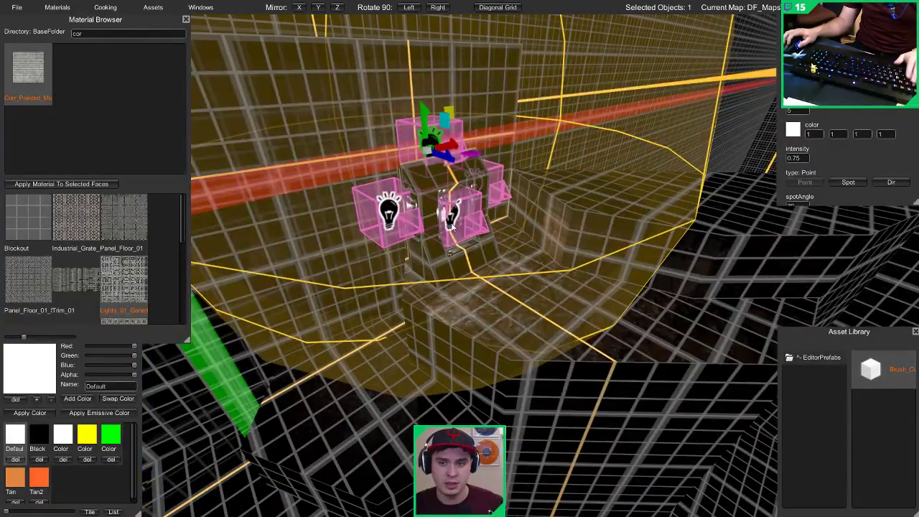
{"action": "left_click", "coordinate": [387, 213], "text": "shift"}
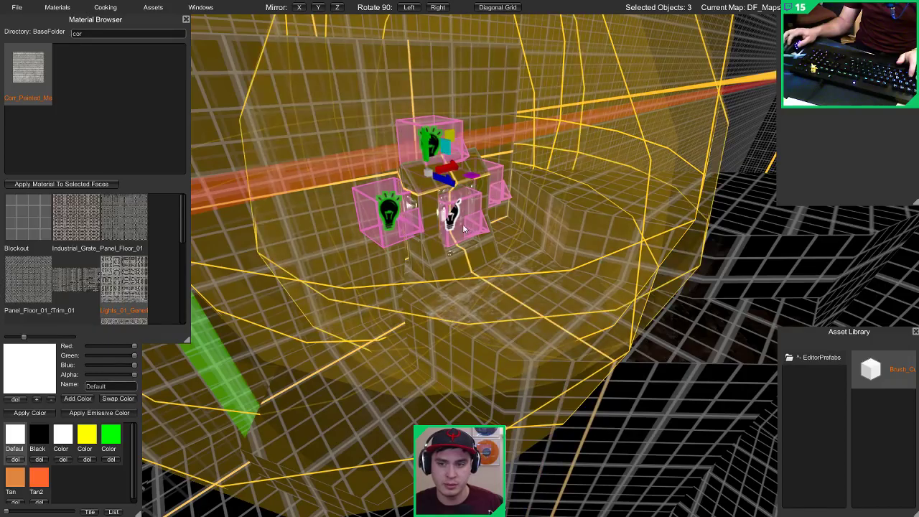
{"action": "left_click", "coordinate": [463, 229], "text": "shift"}
{"action": "right_click_drag", "start_coordinate": [451, 267], "coordinate": [483, 190]}
{"action": "right_click_drag", "start_coordinate": [491, 358], "coordinate": [428, 370]}
{"action": "key", "text": "Escape"}
{"action": "key", "text": "Tab"}
{"action": "key", "text": "Tab"}
Step: Reselect the four lights and the fixture brush, rotate the group 90 degrees right, and preview the result
{"action": "left_click", "coordinate": [394, 368]}
{"action": "left_click", "coordinate": [359, 300], "text": "shift"}
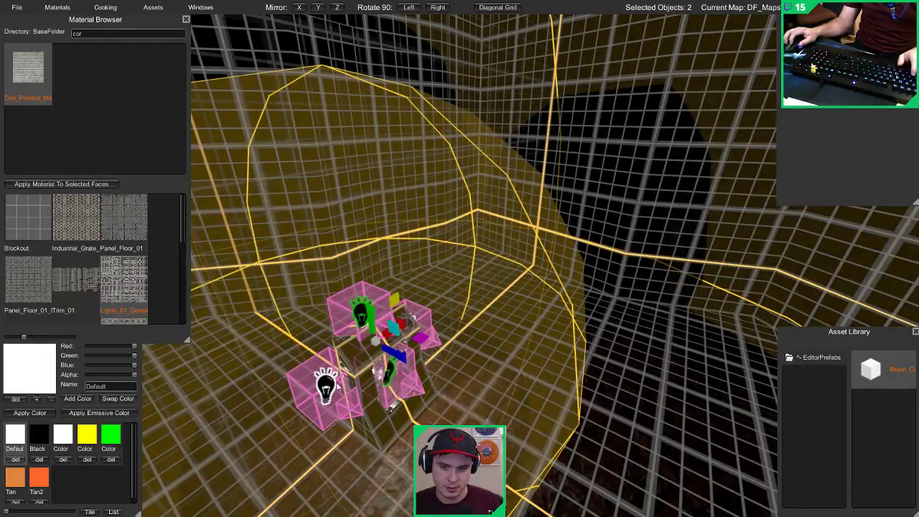
{"action": "left_click", "coordinate": [326, 382], "text": "shift"}
{"action": "left_click", "coordinate": [414, 330], "text": "shift"}
{"action": "left_click", "coordinate": [371, 417], "text": "shift"}
{"action": "right_click_drag", "start_coordinate": [371, 417], "coordinate": [406, 351]}
{"action": "right_click_drag", "start_coordinate": [406, 318], "coordinate": [457, 342]}
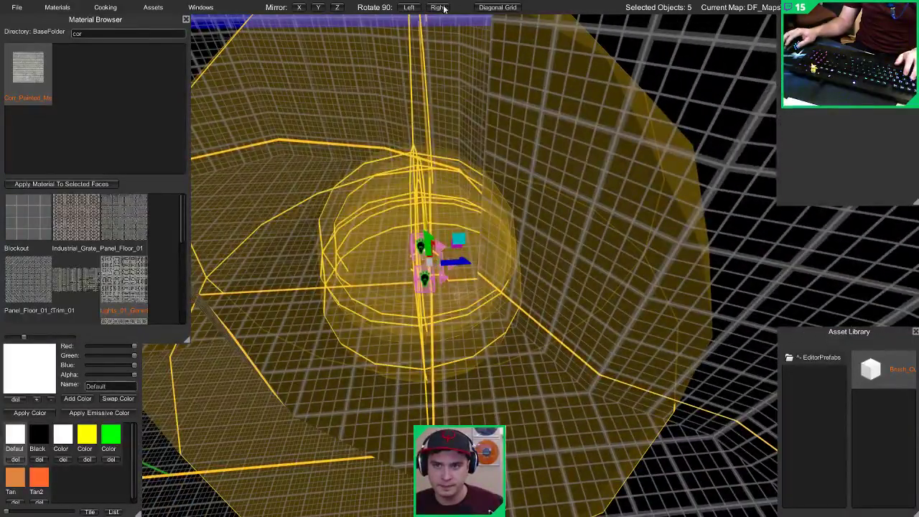
{"action": "left_click", "coordinate": [442, 7]}
{"action": "right_click_drag", "start_coordinate": [423, 62], "coordinate": [427, 156]}
{"action": "left_click", "coordinate": [424, 162]}
{"action": "key", "text": "Tab"}
{"action": "key", "text": "Tab"}
Step: Place a new brush cube on the open canyon floor beyond the fixture and raise it slightly
{"action": "key", "text": "w"}
{"action": "right_click_drag", "start_coordinate": [471, 208], "coordinate": [467, 260]}
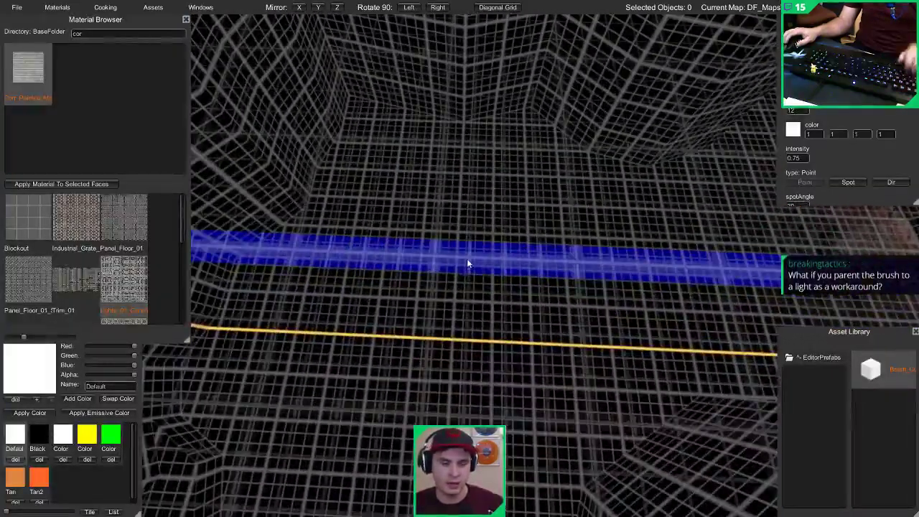
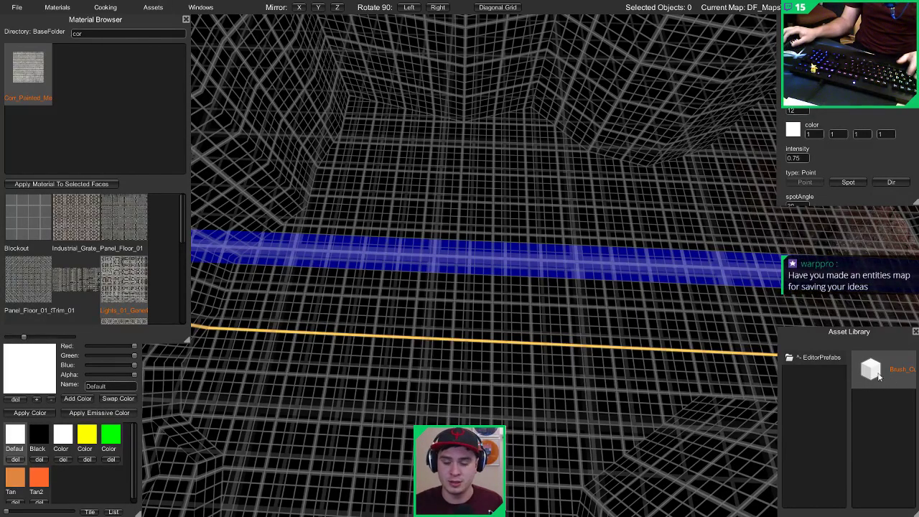
{"action": "left_click", "coordinate": [401, 270]}
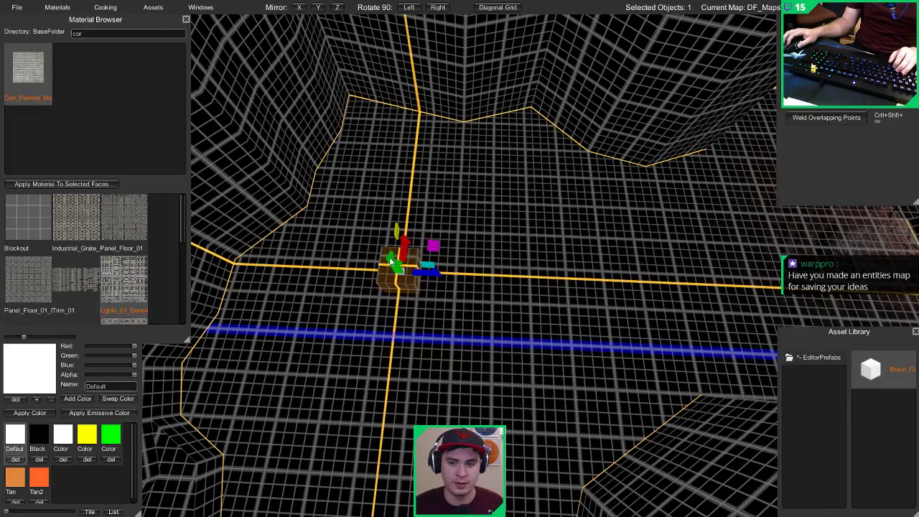
{"action": "left_click_drag", "start_coordinate": [391, 261], "coordinate": [383, 247]}
{"action": "right_click_drag", "start_coordinate": [383, 247], "coordinate": [373, 177]}
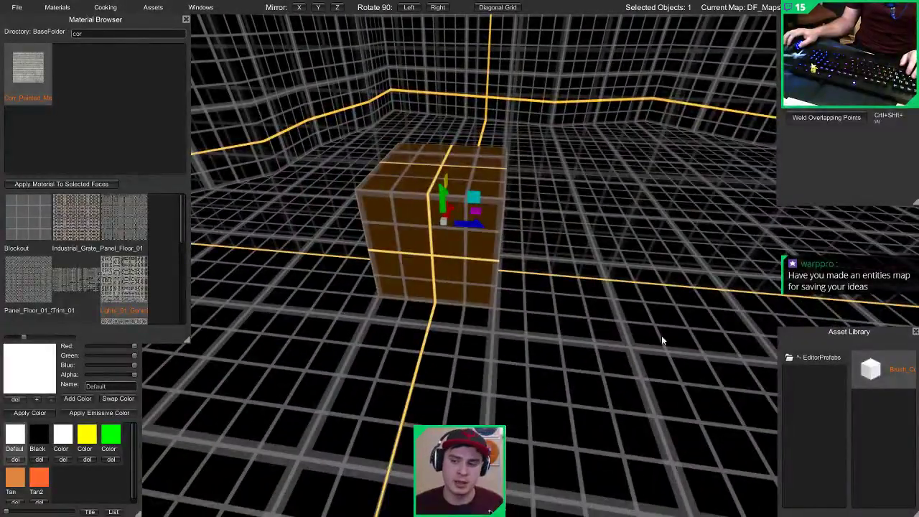
Step: Place a Mover entity from the asset library beside the cube and move it over the cube's top
{"action": "left_click", "coordinate": [829, 360]}
{"action": "left_click", "coordinate": [814, 412]}
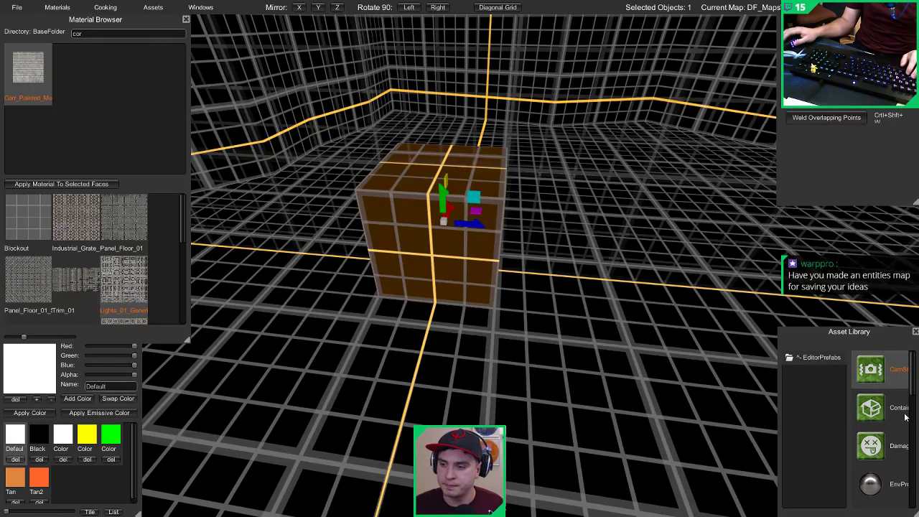
{"action": "scroll", "coordinate": [904, 417], "scroll_direction": "down", "scroll_amount": 7}
{"action": "left_click", "coordinate": [871, 390]}
{"action": "right_click_drag", "start_coordinate": [686, 211], "coordinate": [669, 262]}
{"action": "left_click", "coordinate": [492, 246]}
{"action": "right_click_drag", "start_coordinate": [492, 246], "coordinate": [500, 261]}
{"action": "left_click_drag", "start_coordinate": [502, 264], "coordinate": [459, 265]}
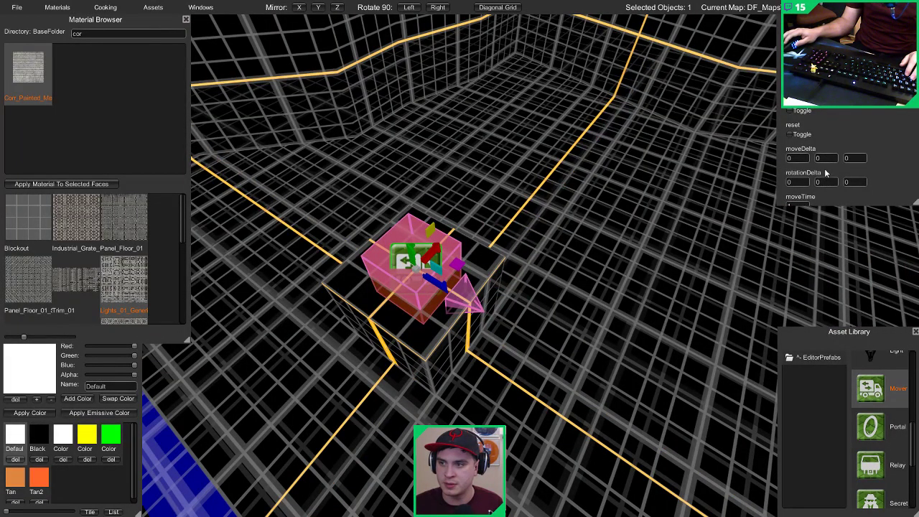
Step: Set the Mover's rotationDelta to 0, 30, 0 and turn off its pingPong option
{"action": "left_click_drag", "start_coordinate": [912, 205], "coordinate": [914, 337]}
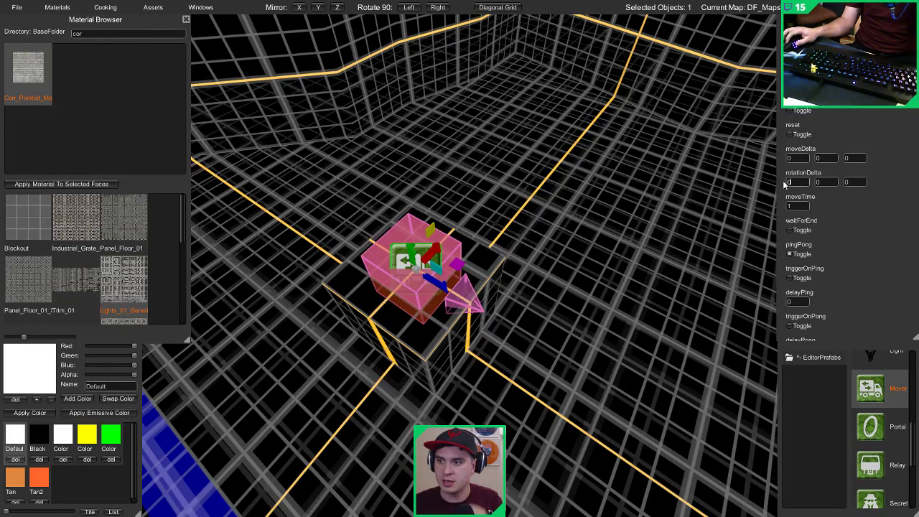
{"action": "type", "text": "30"}
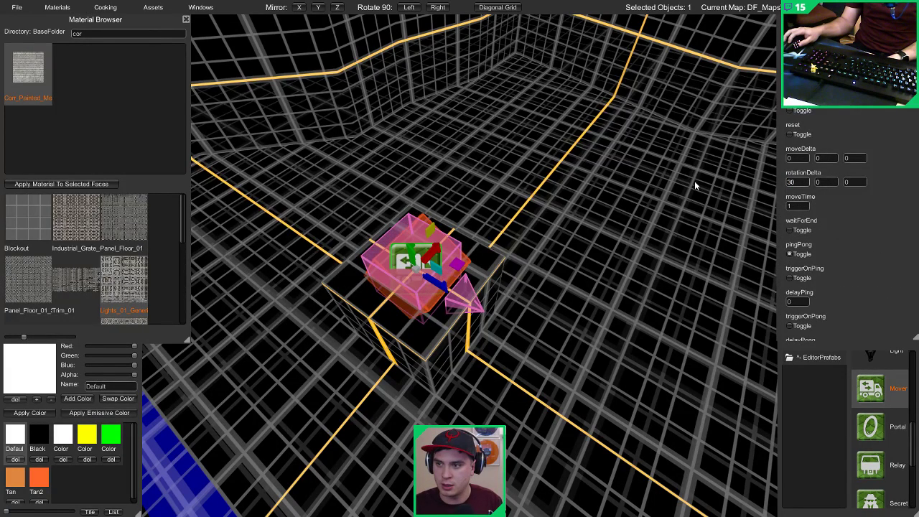
{"action": "key", "text": "BackSpace"}
{"action": "key", "text": "BackSpace"}
{"action": "key", "text": "Tab"}
{"action": "key", "text": "shift+Tab"}
{"action": "type", "text": "0"}
{"action": "key", "text": "Tab"}
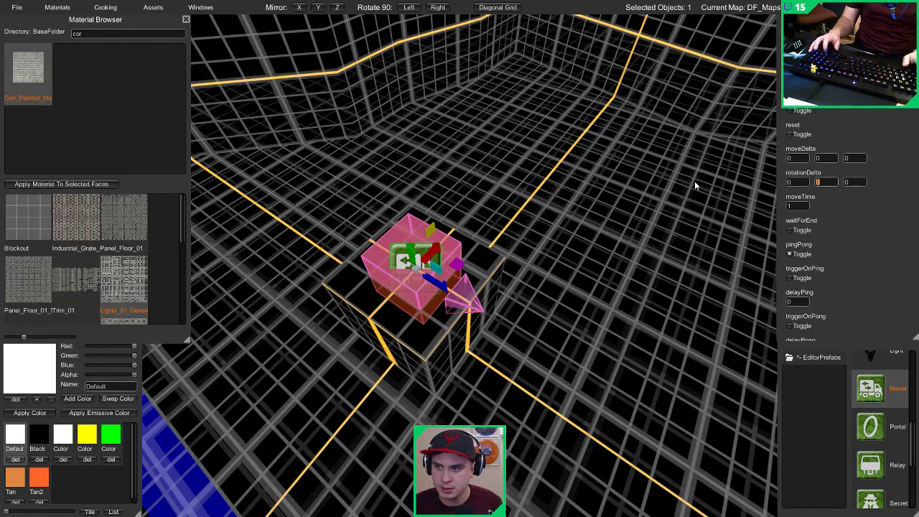
{"action": "type", "text": "30"}
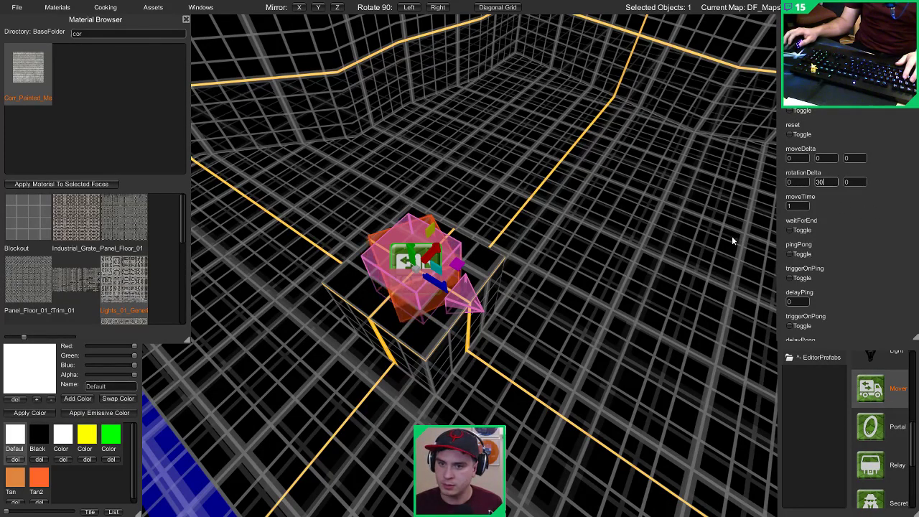
Step: Reselect the Mover and raise it well above the brush cube
{"action": "left_click", "coordinate": [424, 342]}
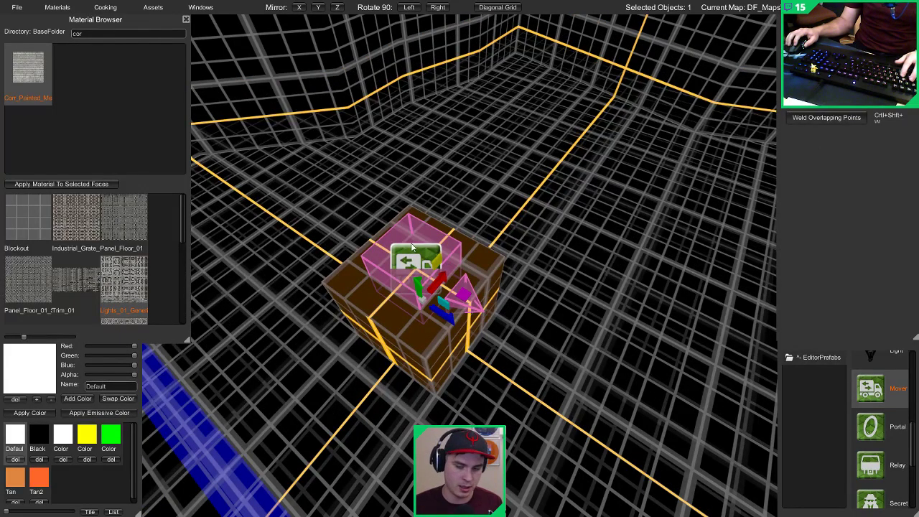
{"action": "left_click", "coordinate": [403, 242]}
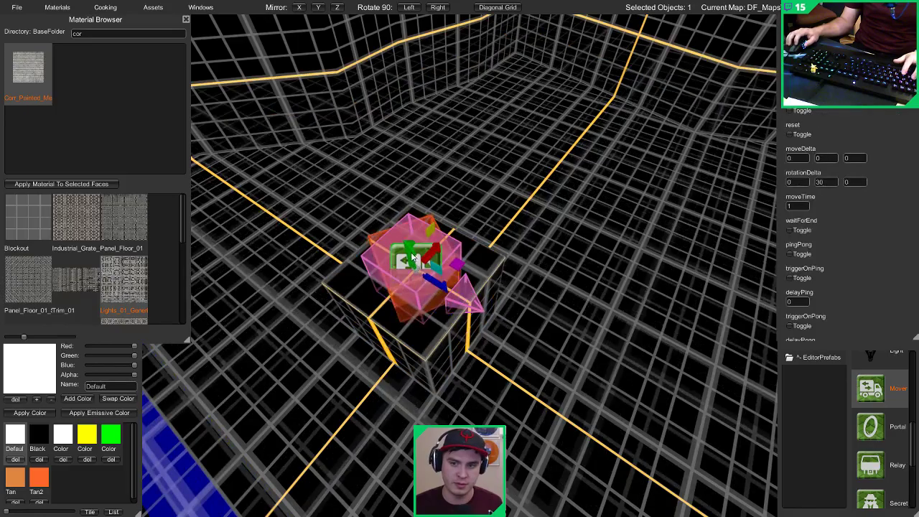
{"action": "left_click_drag", "start_coordinate": [403, 242], "coordinate": [385, 55]}
{"action": "left_click", "coordinate": [421, 314]}
{"action": "left_click", "coordinate": [381, 132]}
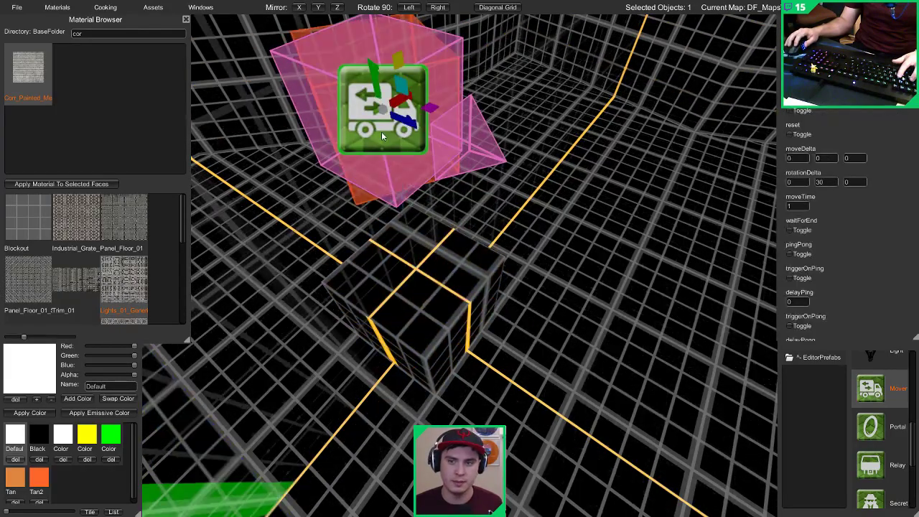
Step: Set the Mover's moveTime to 0.0001
{"action": "key", "text": "s"}
{"action": "key", "text": "s"}
{"action": "key", "text": "a"}
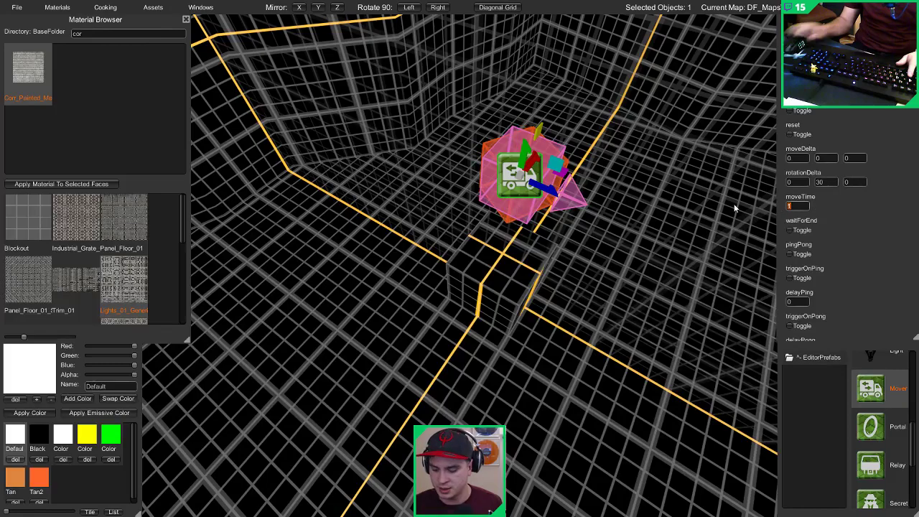
{"action": "key", "text": "w"}
{"action": "key", "text": "d"}
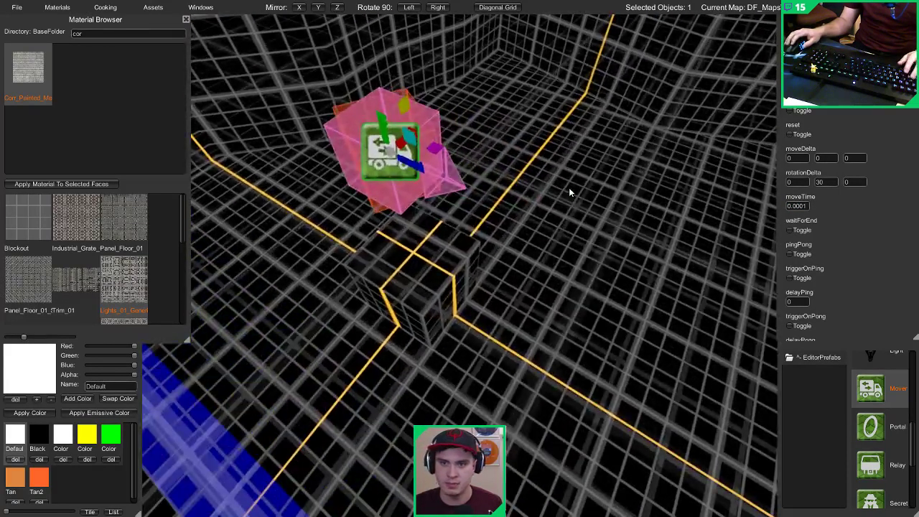
Step: Play the map from the current view to check the Mover's effect on the cube, and return to the editor
{"action": "left_click", "coordinate": [110, 7]}
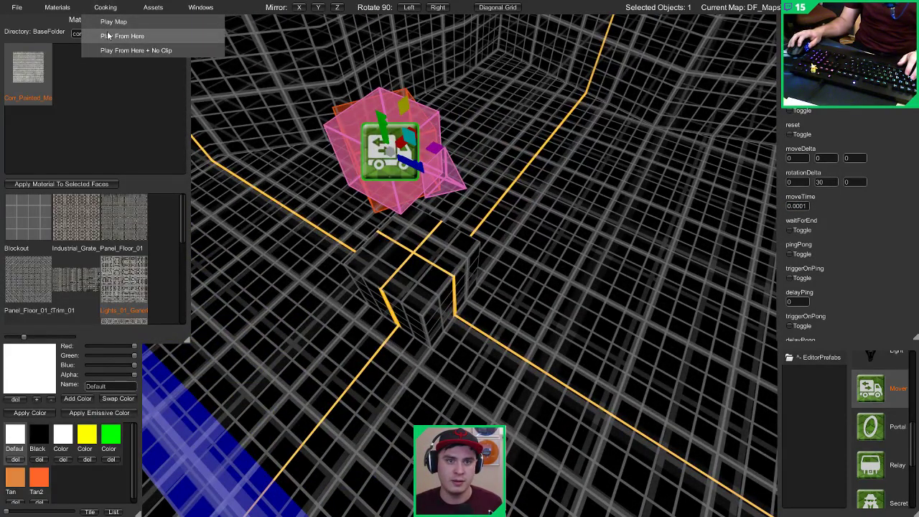
{"action": "left_click", "coordinate": [122, 31]}
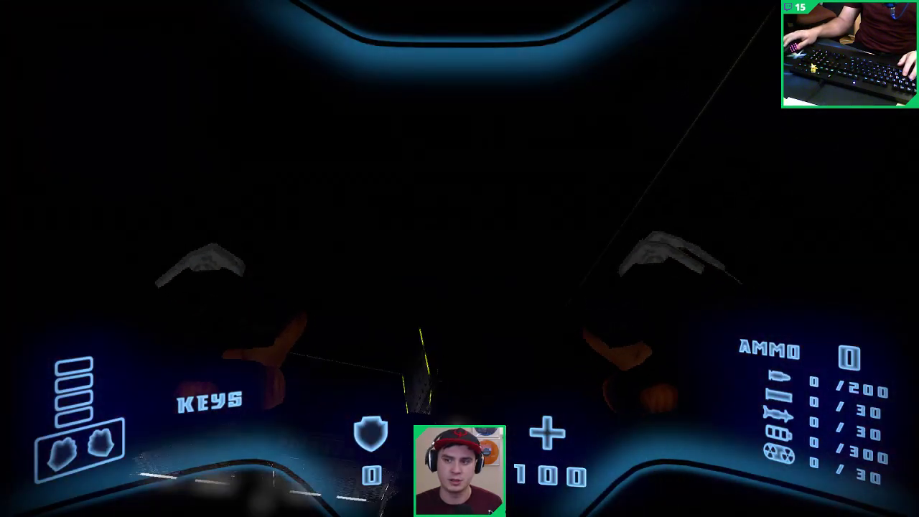
{"action": "key", "text": "Escape"}
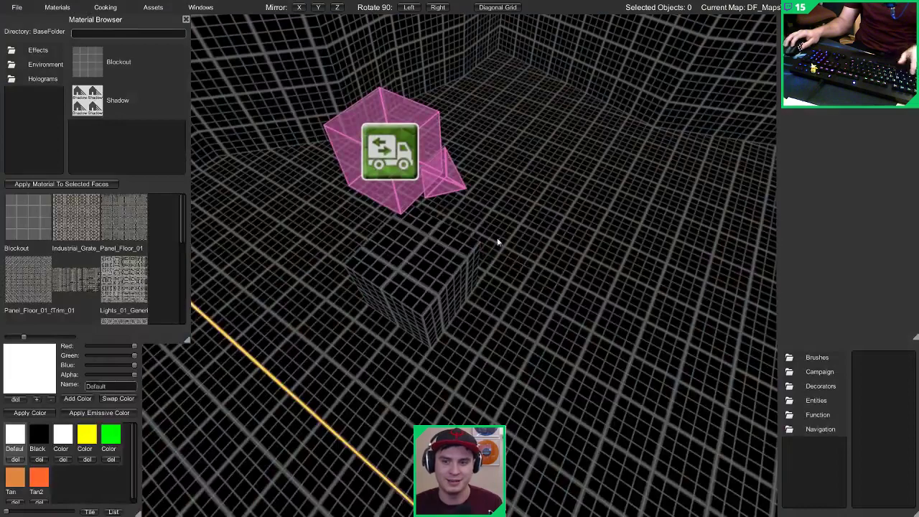
Step: Place a Light entity from the asset library on the canyon floor beside the cube and raise it high above the floor
{"action": "right_click_drag", "start_coordinate": [498, 241], "coordinate": [543, 208]}
{"action": "left_click", "coordinate": [825, 416]}
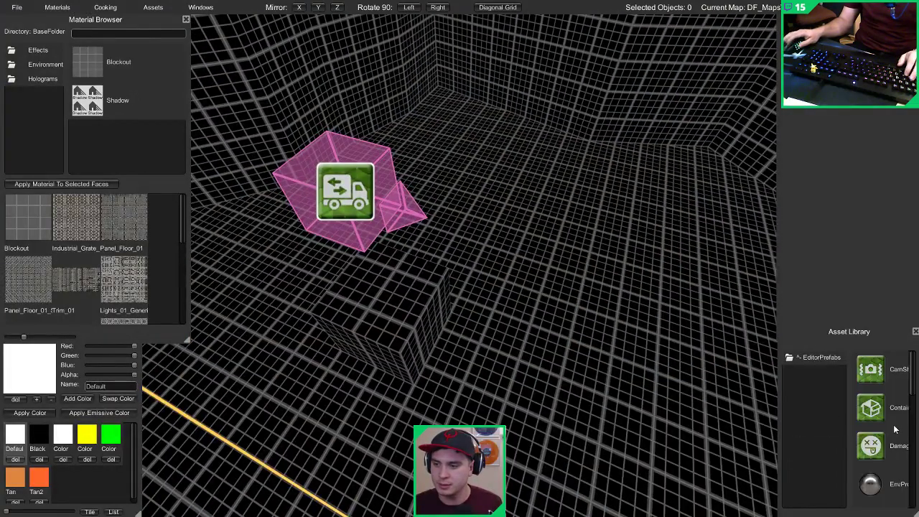
{"action": "scroll", "coordinate": [884, 449], "scroll_direction": "down", "scroll_amount": 2}
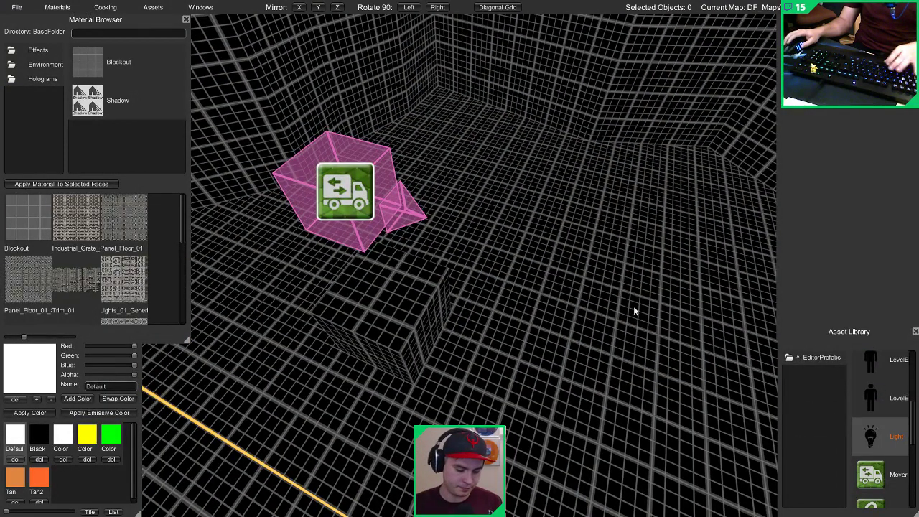
{"action": "left_click", "coordinate": [601, 215]}
{"action": "left_click_drag", "start_coordinate": [613, 195], "coordinate": [631, 4]}
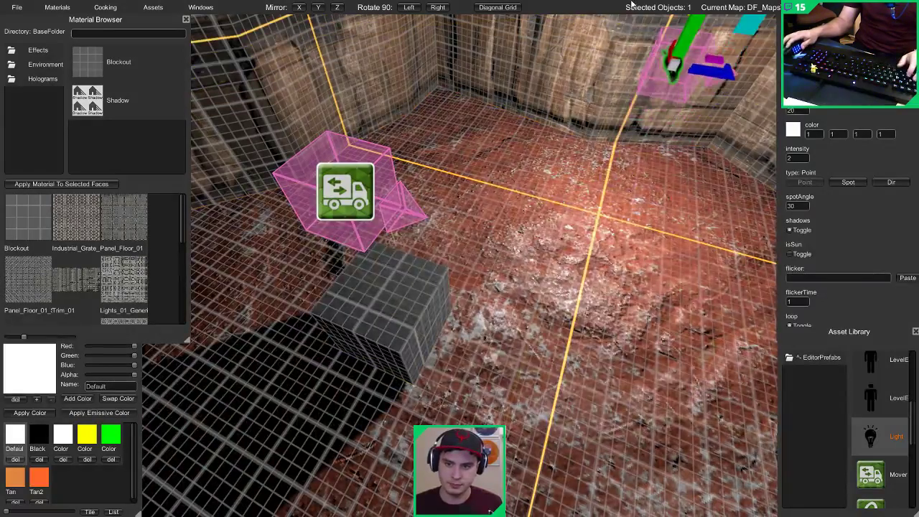
Step: Play the map from the current view and examine the lit cube's rotation from above and from the ground
{"action": "left_click", "coordinate": [106, 7]}
{"action": "left_click", "coordinate": [108, 22]}
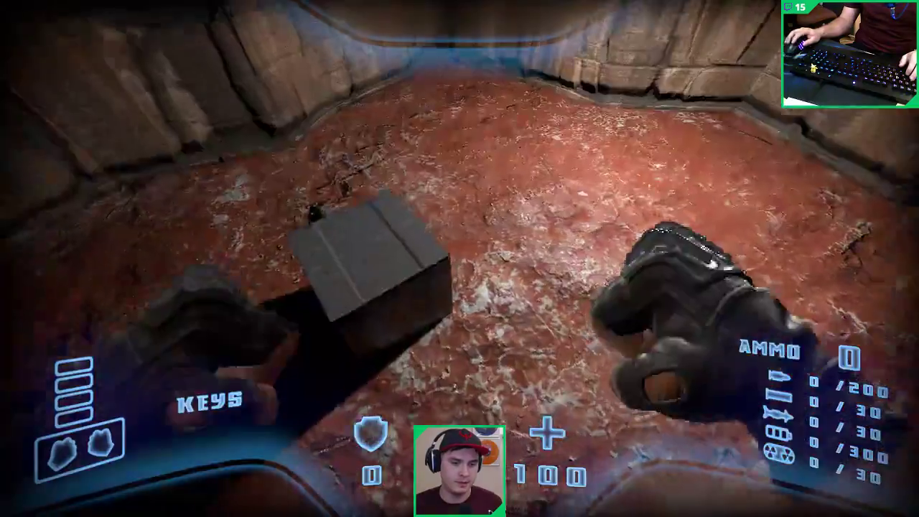
{"action": "key", "text": "s"}
{"action": "key", "text": "w"}
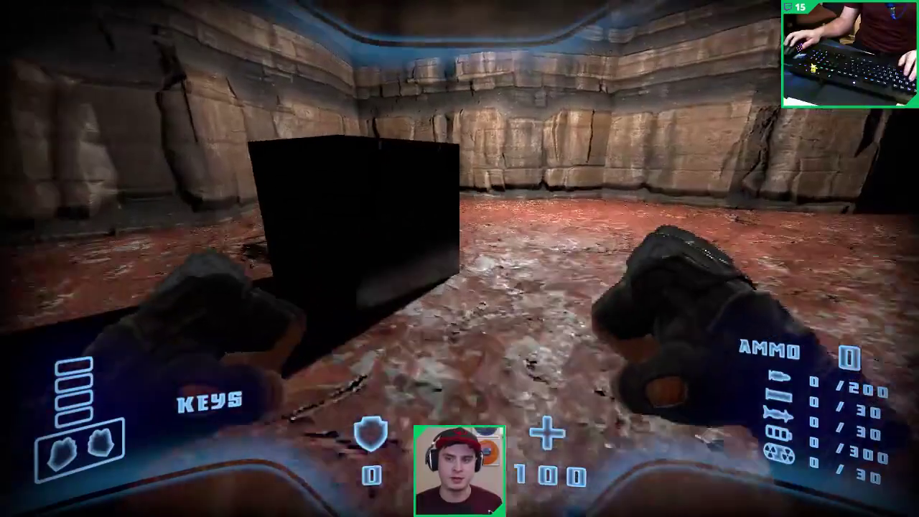
{"action": "key", "text": "space"}
{"action": "key", "text": "space"}
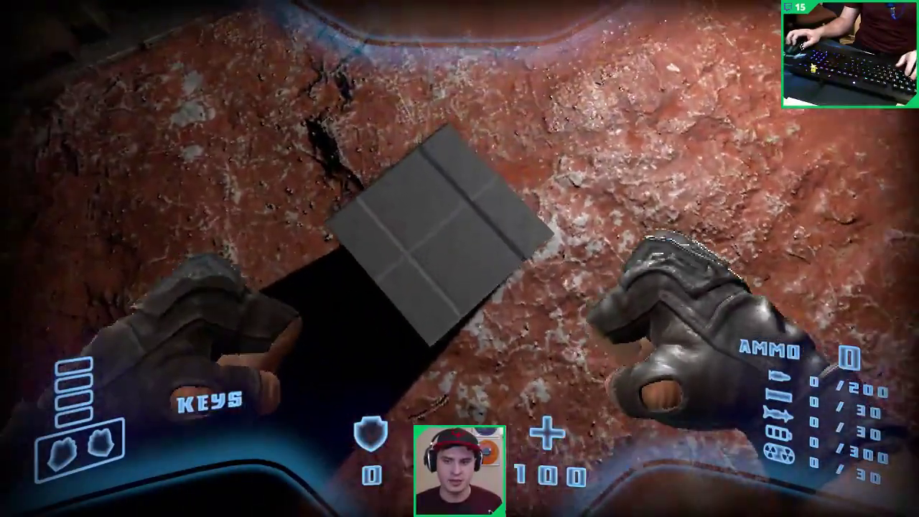
{"action": "key", "text": "space"}
{"action": "key", "text": "space"}
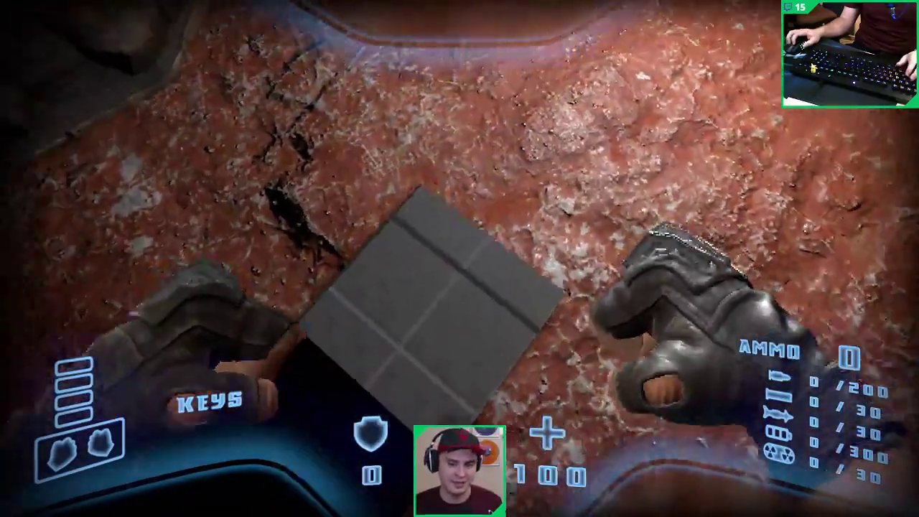
{"action": "key", "text": "s"}
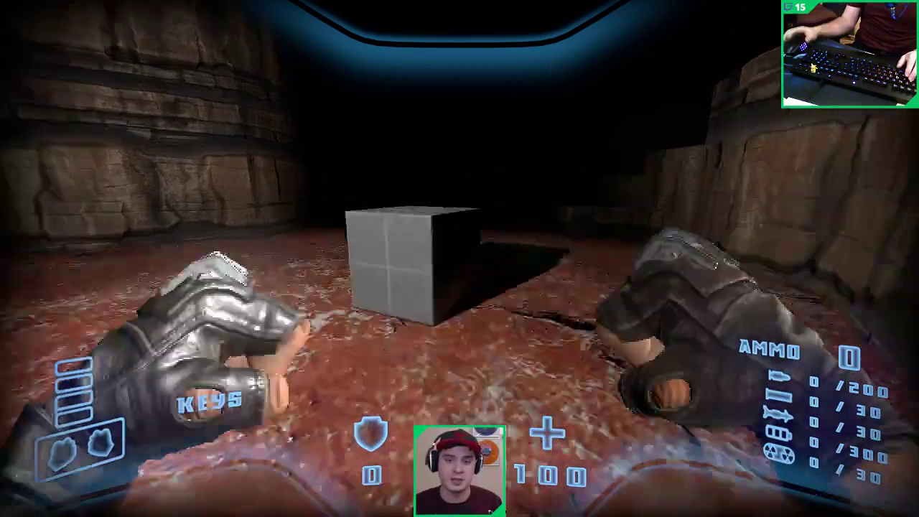
{"action": "key", "text": "s"}
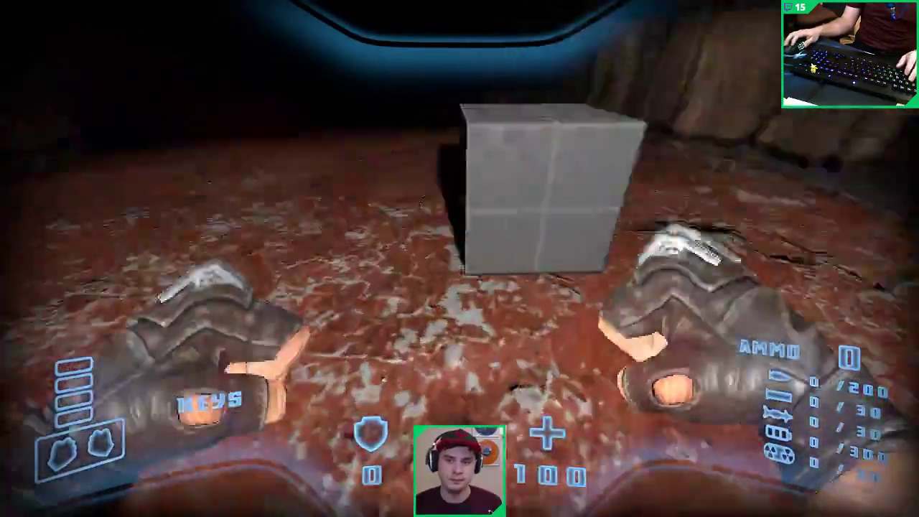
{"action": "key", "text": "w"}
{"action": "key", "text": "space"}
Step: Walk between the canyon light fixtures and the cube to compare them at different distances
{"action": "key", "text": "a"}
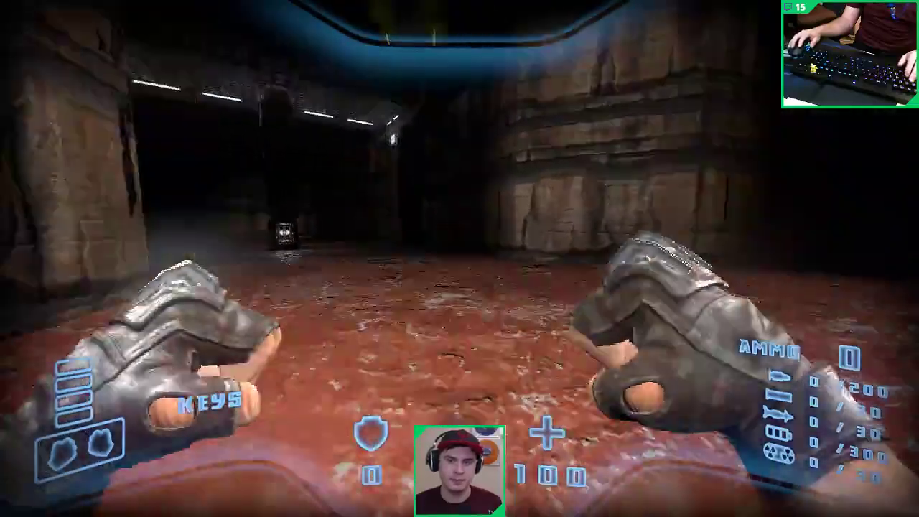
{"action": "key", "text": "w"}
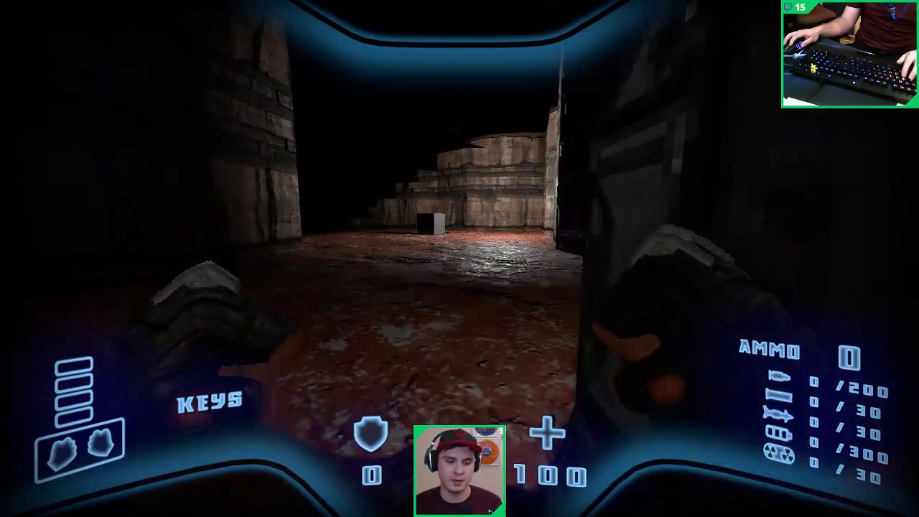
{"action": "key", "text": "w"}
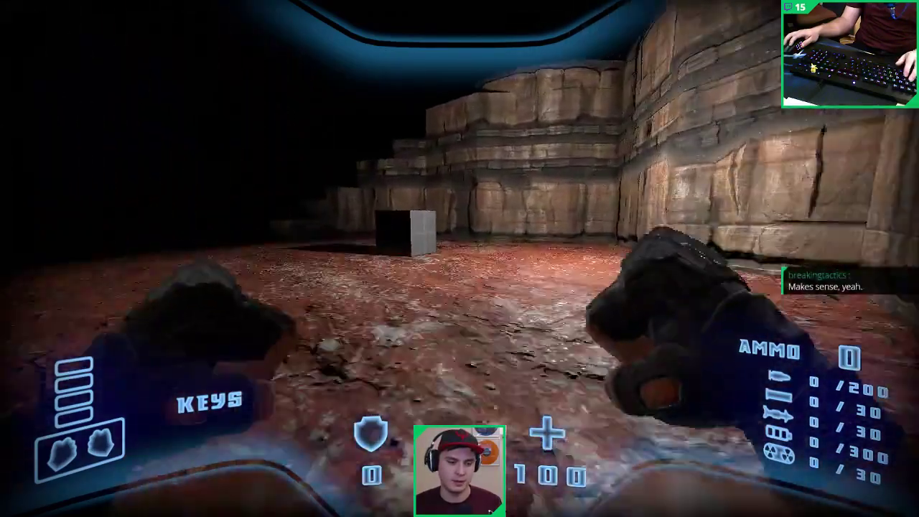
{"action": "key", "text": "s"}
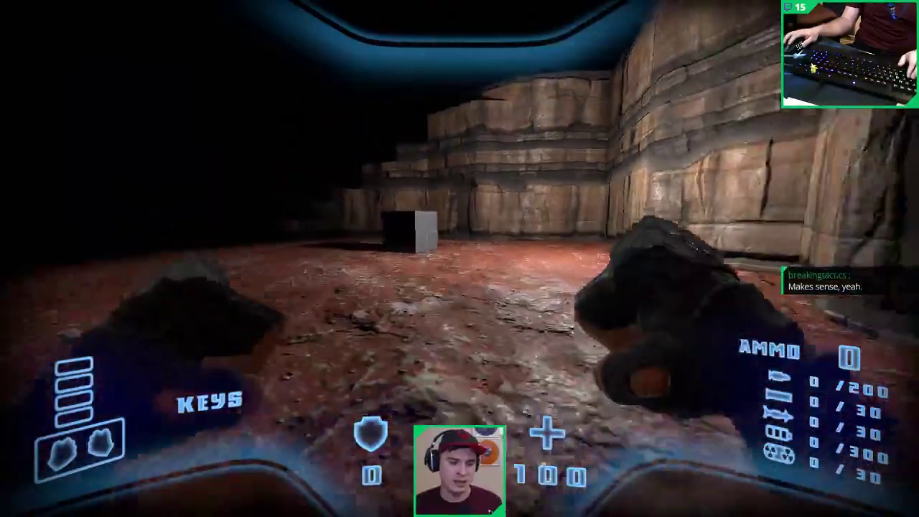
{"action": "key", "text": "s"}
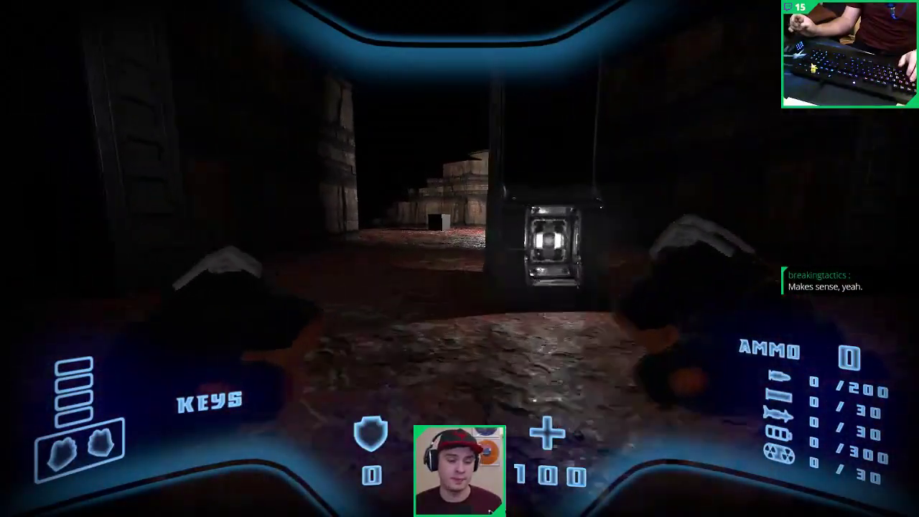
{"action": "key", "text": "w"}
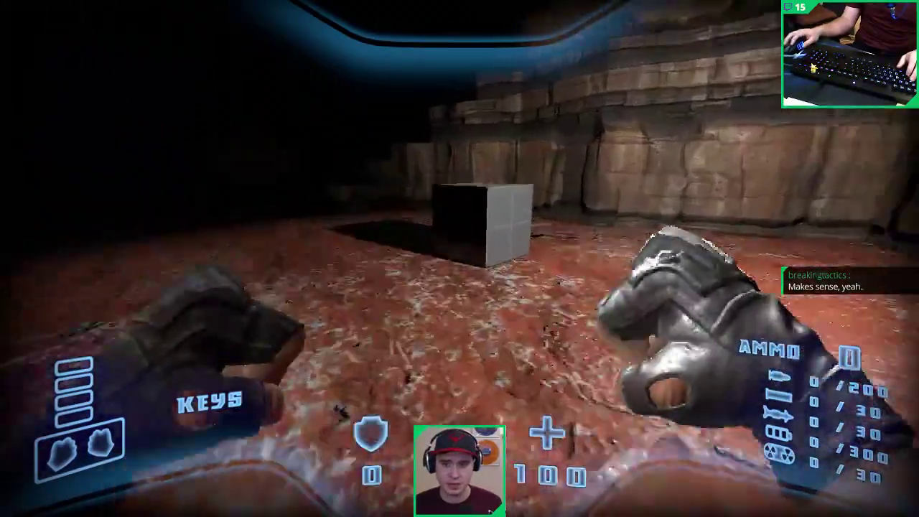
{"action": "key", "text": "w"}
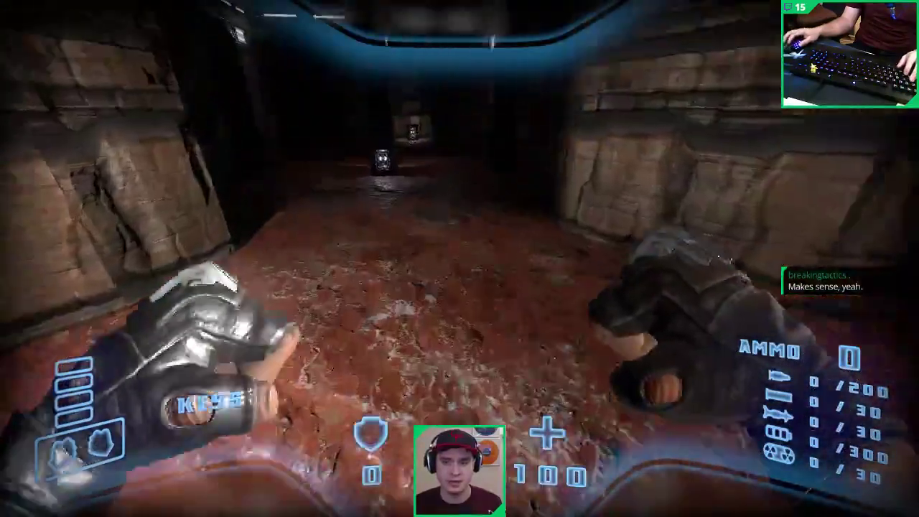
{"action": "key", "text": "w"}
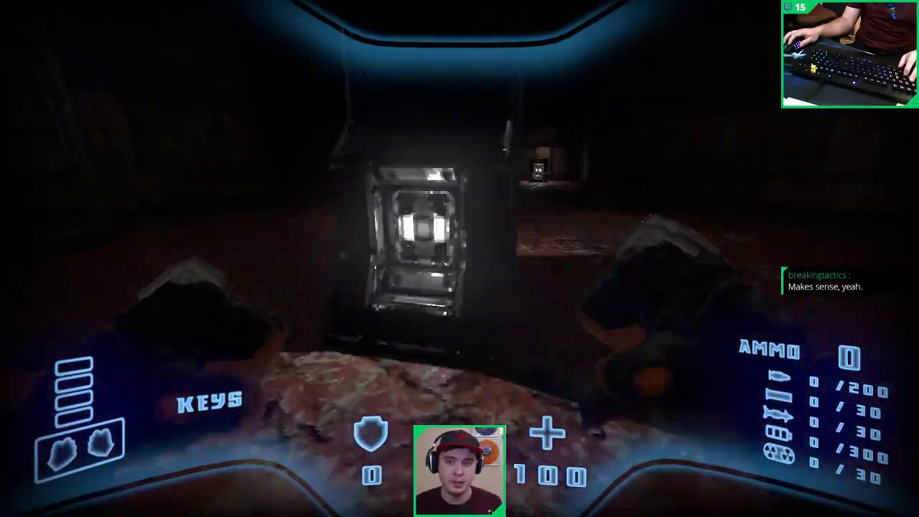
{"action": "key", "text": "w"}
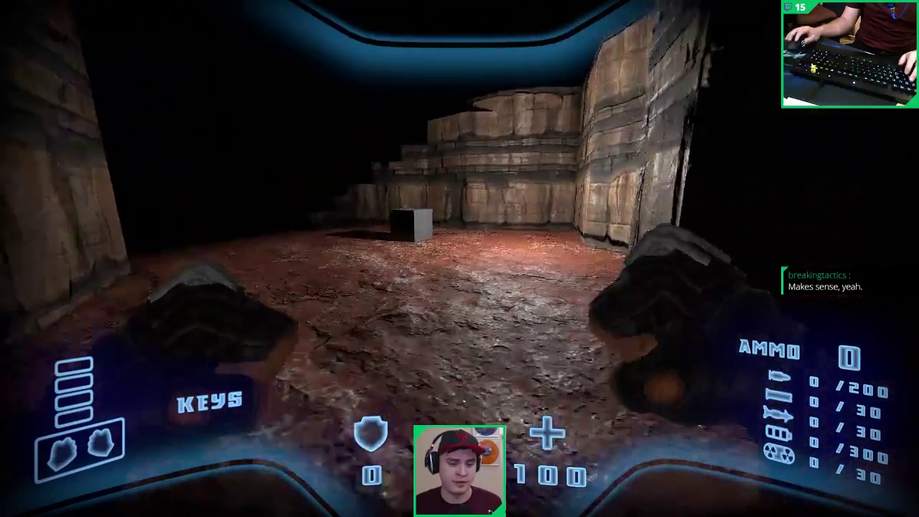
{"action": "key", "text": "w"}
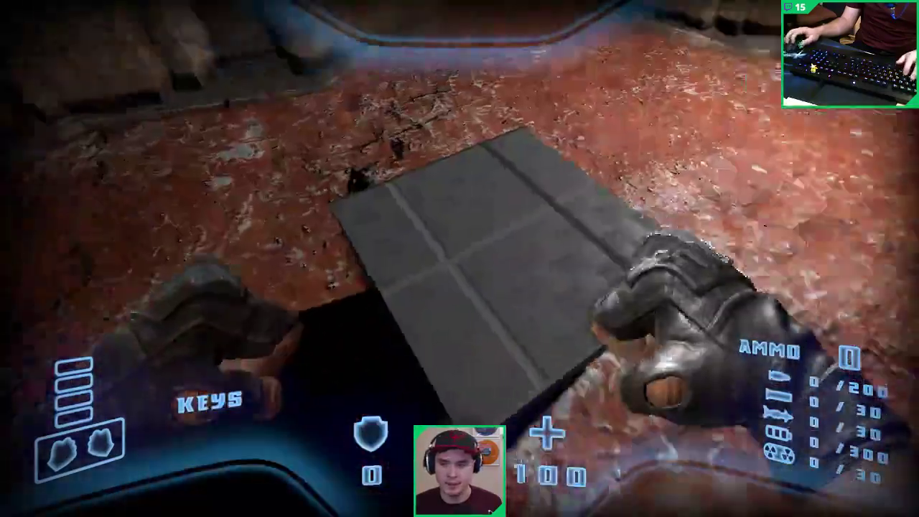
Step: Walk through the dark canyon to the light fixture and inspect its sides up close
{"action": "key", "text": "w"}
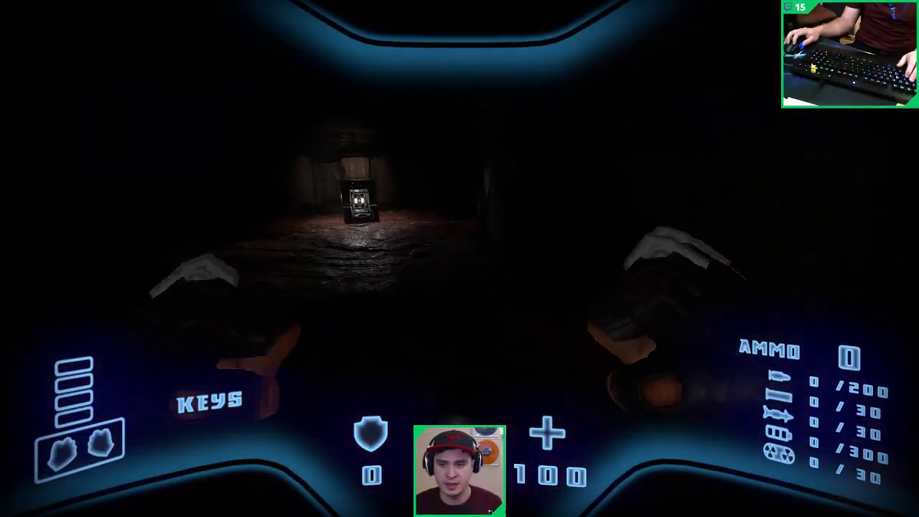
{"action": "key", "text": "w"}
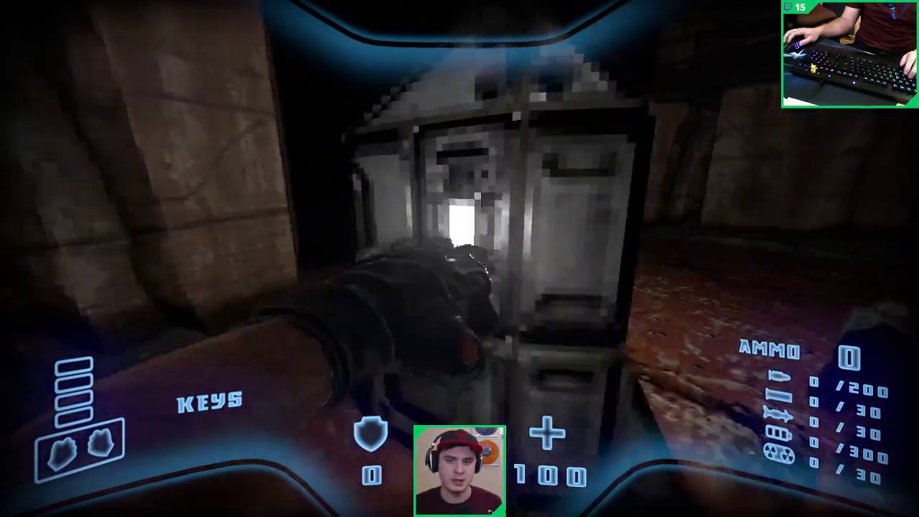
{"action": "key", "text": "s"}
{"action": "key", "text": "w"}
{"action": "left_click", "coordinate": [459, 258]}
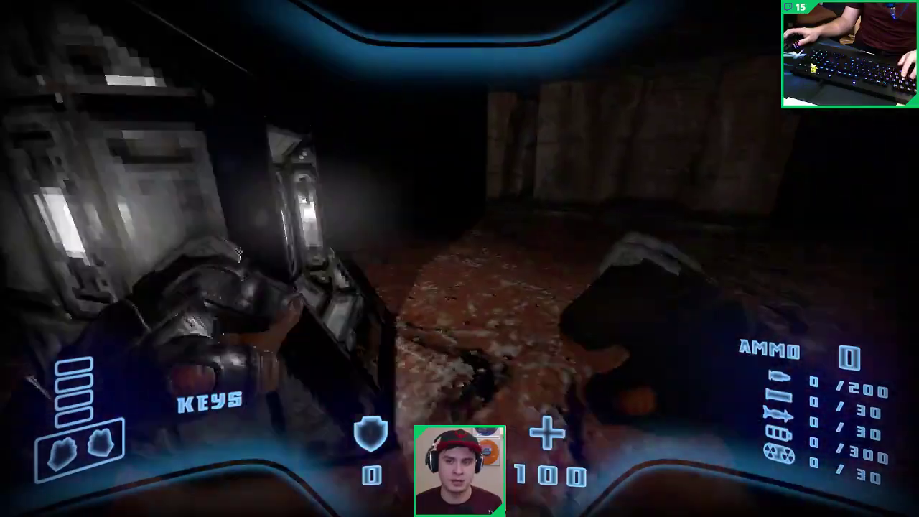
{"action": "key", "text": "w"}
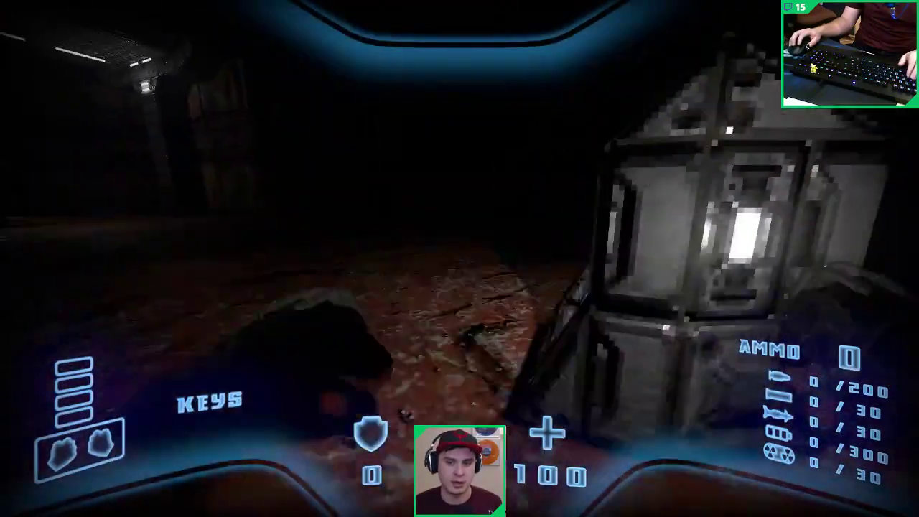
Step: Walk through the canyon to the lit cube, punch it repeatedly up close, and end the play test
{"action": "key", "text": "w"}
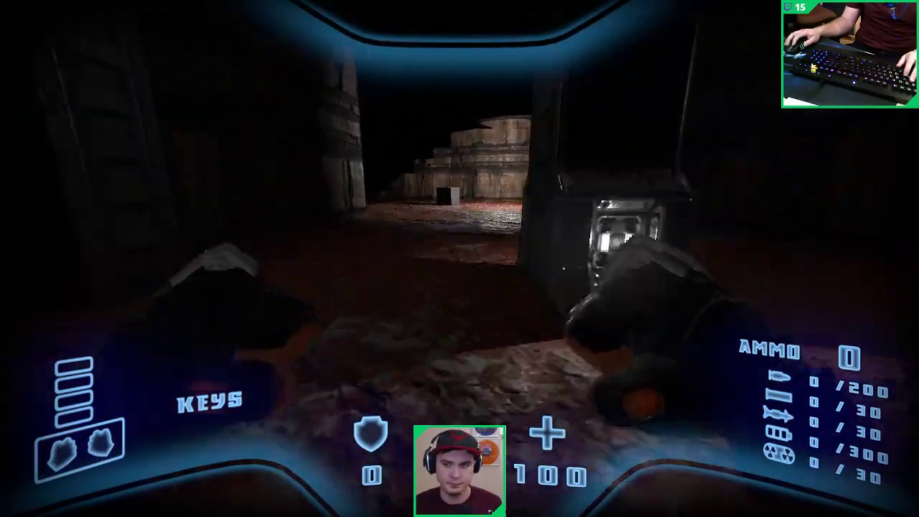
{"action": "key", "text": "w"}
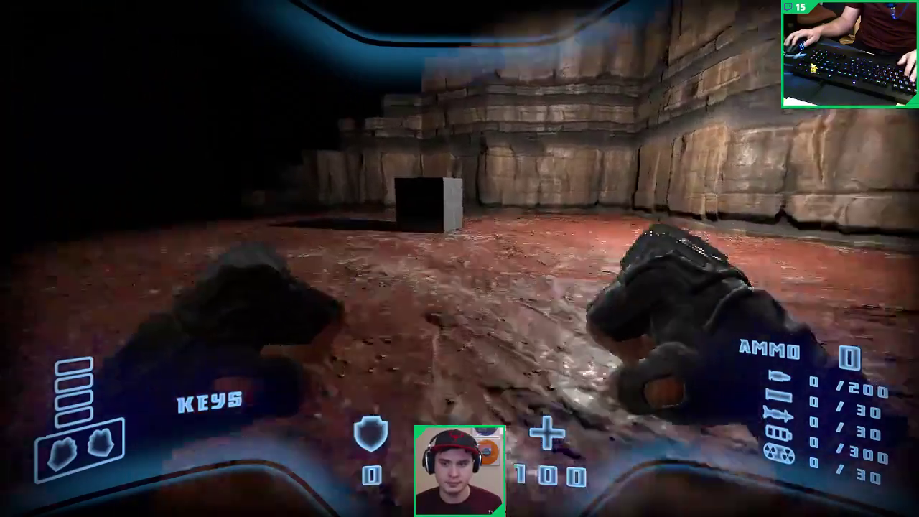
{"action": "key", "text": "w"}
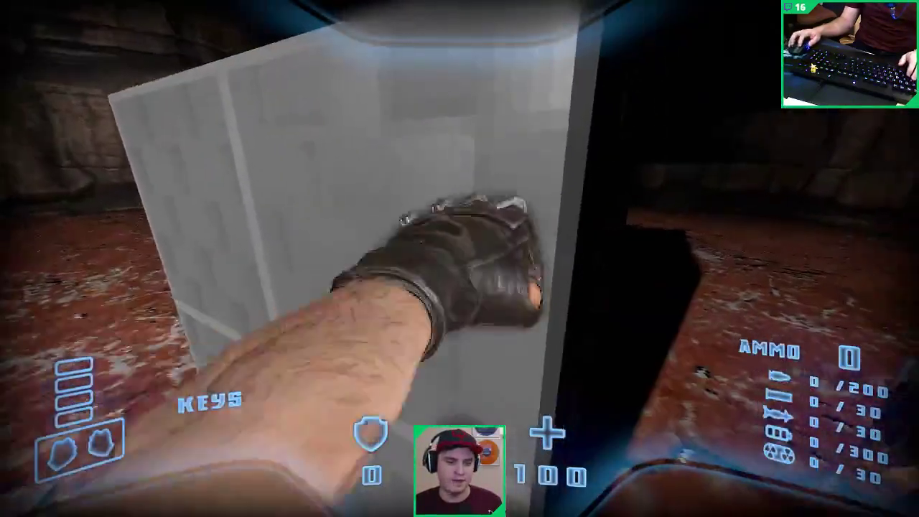
{"action": "left_click", "coordinate": [459, 258]}
{"action": "left_click", "coordinate": [459, 259]}
{"action": "left_click", "coordinate": [460, 258]}
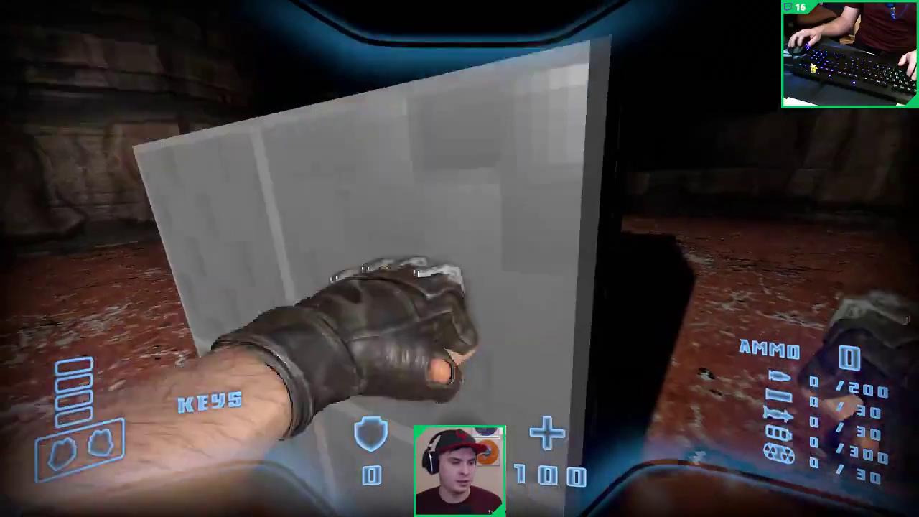
{"action": "left_click", "coordinate": [460, 258]}
{"action": "left_click", "coordinate": [459, 258]}
{"action": "key", "text": "s"}
{"action": "key", "text": "Escape"}
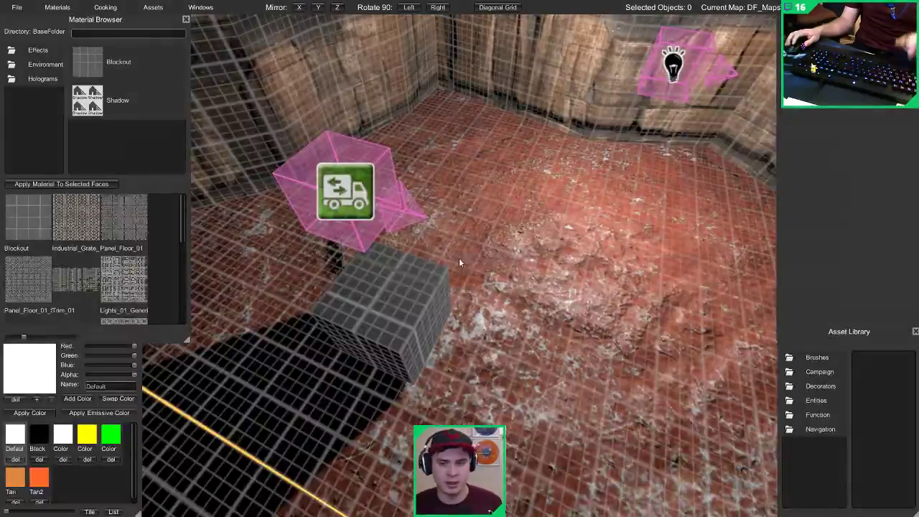
Step: Delete the Mover entity together with the test brush cube on the canyon floor
{"action": "left_click", "coordinate": [367, 243]}
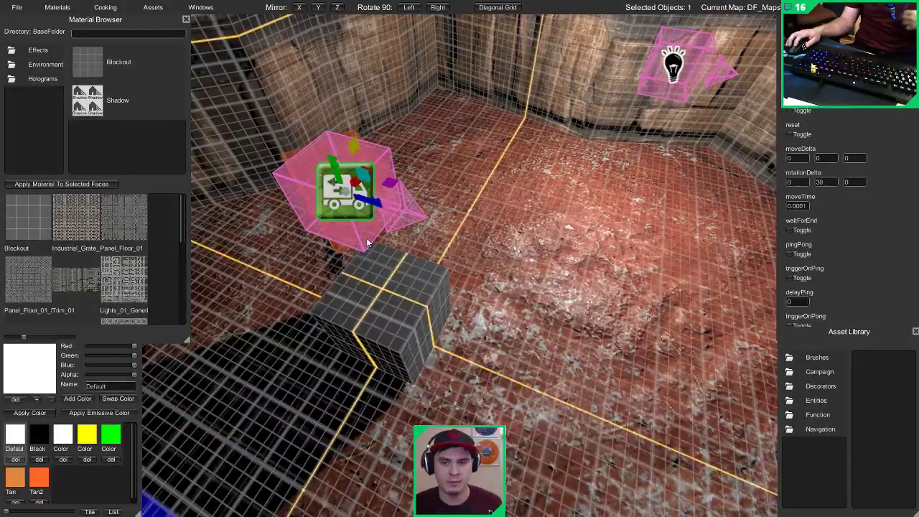
{"action": "left_click", "coordinate": [382, 287], "text": "shift"}
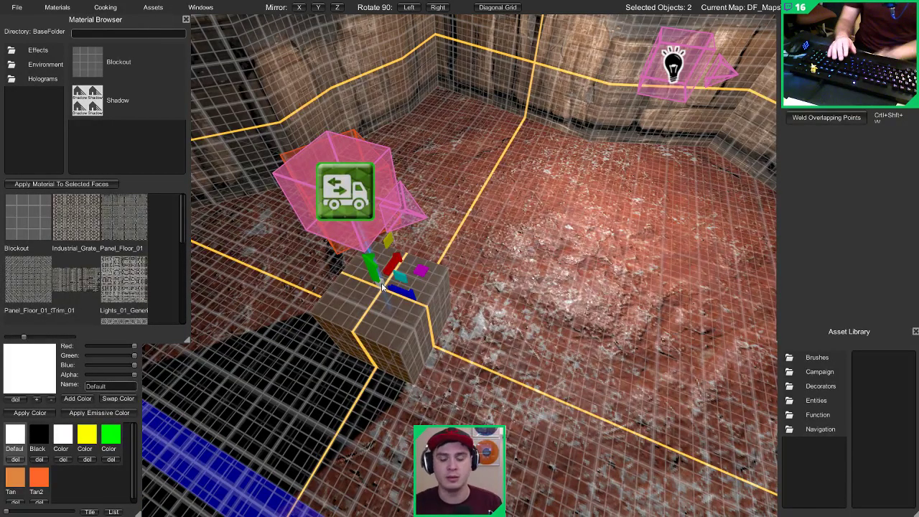
{"action": "key", "text": "Delete"}
Step: Shift the remaining Light entity high above the canyon floor horizontally across the area
{"action": "key", "text": "s"}
{"action": "right_click_drag", "start_coordinate": [382, 286], "coordinate": [461, 92]}
{"action": "key", "text": "w"}
{"action": "key", "text": "s"}
{"action": "left_click", "coordinate": [546, 219]}
{"action": "key", "text": "d"}
{"action": "key", "text": "a"}
{"action": "key", "text": "d"}
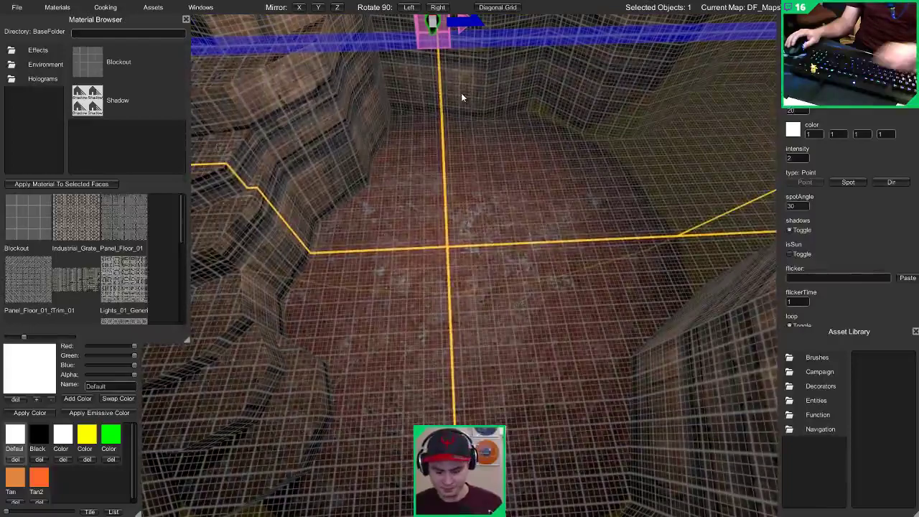
{"action": "key", "text": "bracketright"}
{"action": "left_click_drag", "start_coordinate": [465, 27], "coordinate": [390, 26]}
Step: Place a brush cube from the asset library on the open canyon floor
{"action": "right_click_drag", "start_coordinate": [466, 93], "coordinate": [456, 167]}
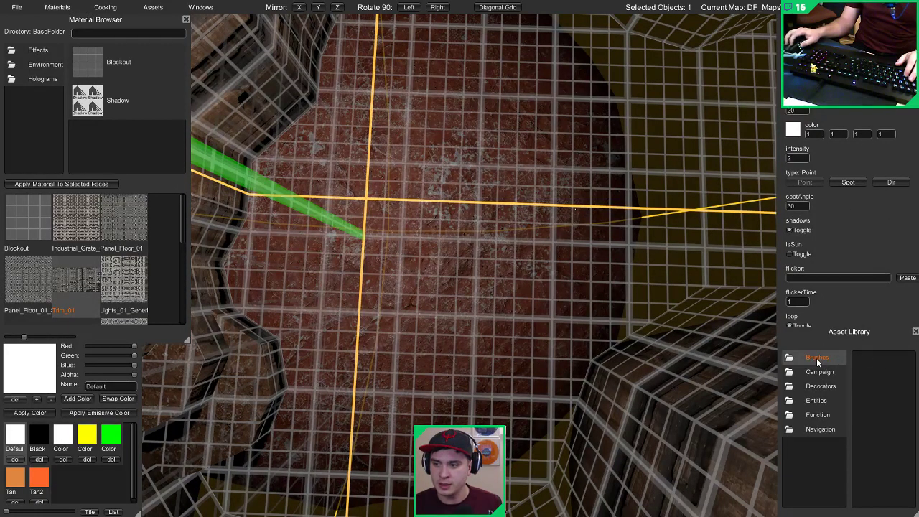
{"action": "right_click_drag", "start_coordinate": [509, 158], "coordinate": [460, 193]}
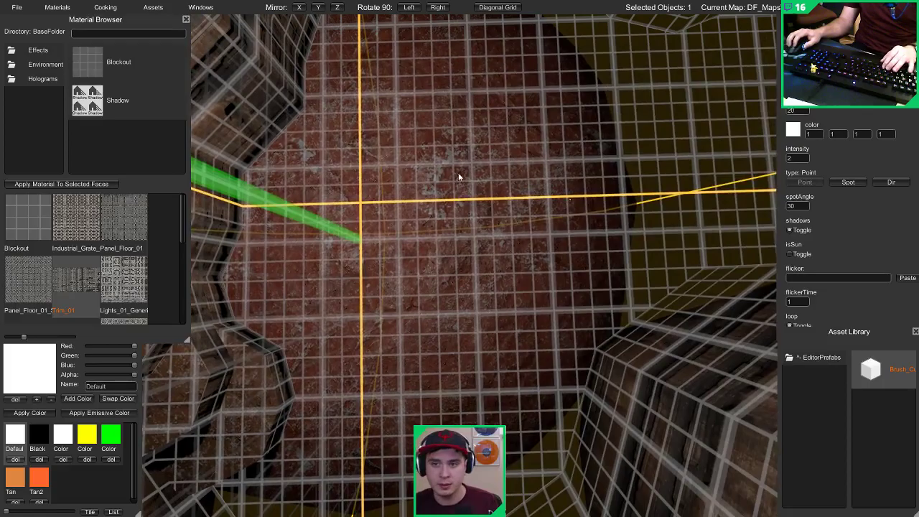
{"action": "left_click", "coordinate": [471, 167]}
{"action": "left_click_drag", "start_coordinate": [472, 166], "coordinate": [470, 145]}
{"action": "right_click_drag", "start_coordinate": [470, 145], "coordinate": [435, 149]}
Step: Raise the new cube's top face far above the canyon floor to form a tall pillar
{"action": "left_click", "coordinate": [495, 115]}
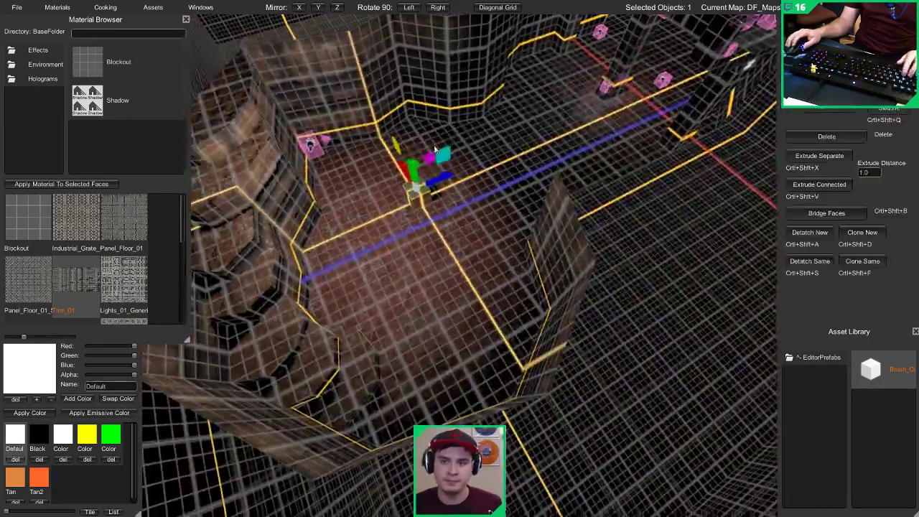
{"action": "left_click_drag", "start_coordinate": [414, 142], "coordinate": [403, 43]}
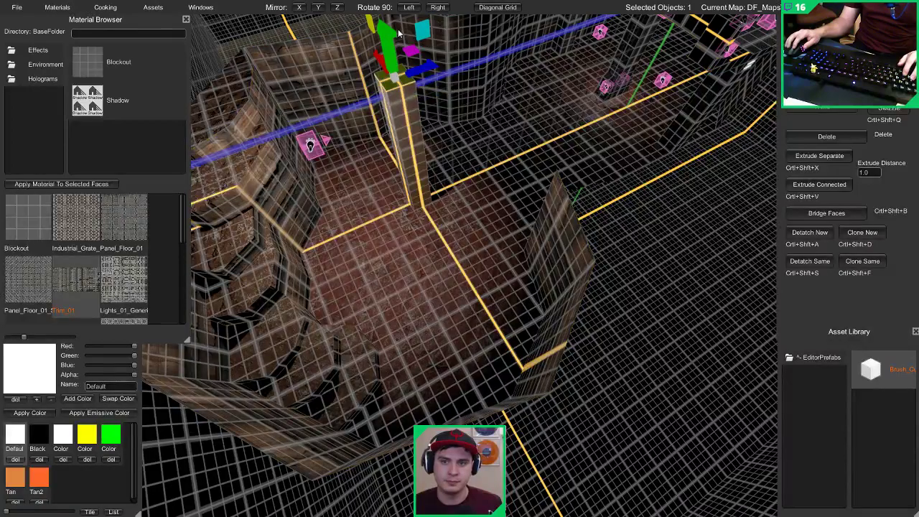
{"action": "right_click_drag", "start_coordinate": [399, 45], "coordinate": [435, 179]}
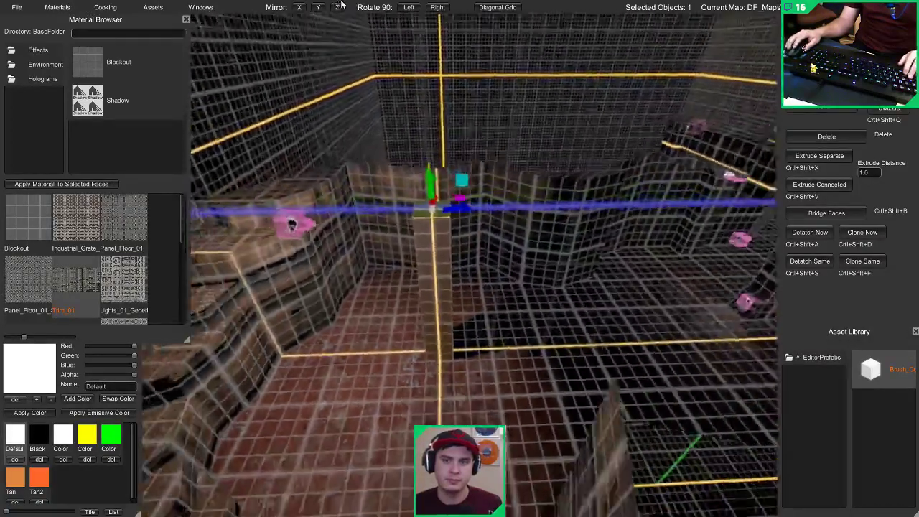
{"action": "left_click_drag", "start_coordinate": [436, 180], "coordinate": [427, 22]}
{"action": "right_click_drag", "start_coordinate": [428, 23], "coordinate": [455, 239]}
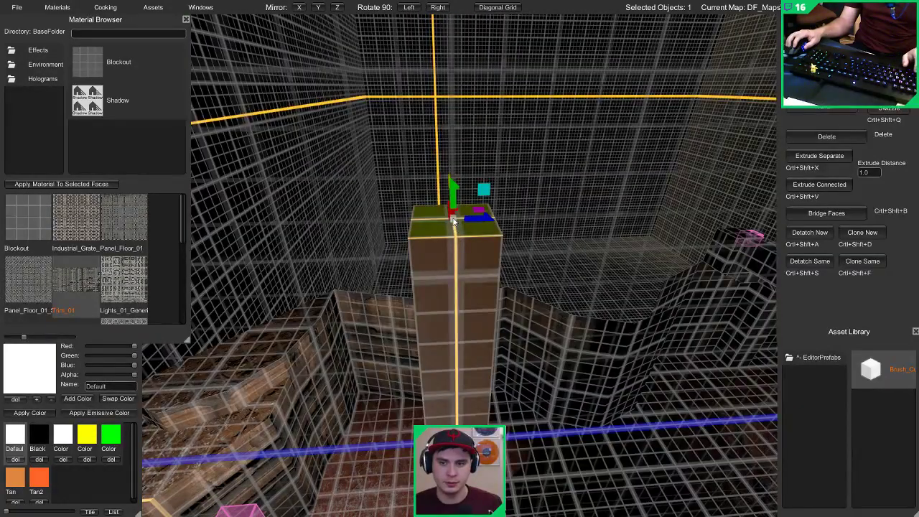
{"action": "right_click_drag", "start_coordinate": [453, 214], "coordinate": [475, 221]}
{"action": "key", "text": "ctrl+z"}
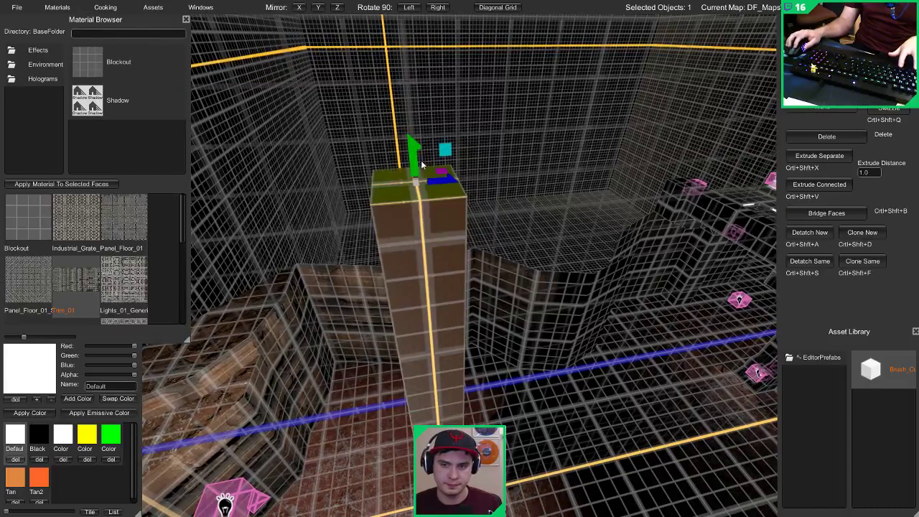
{"action": "key", "text": "2"}
{"action": "left_click", "coordinate": [364, 147]}
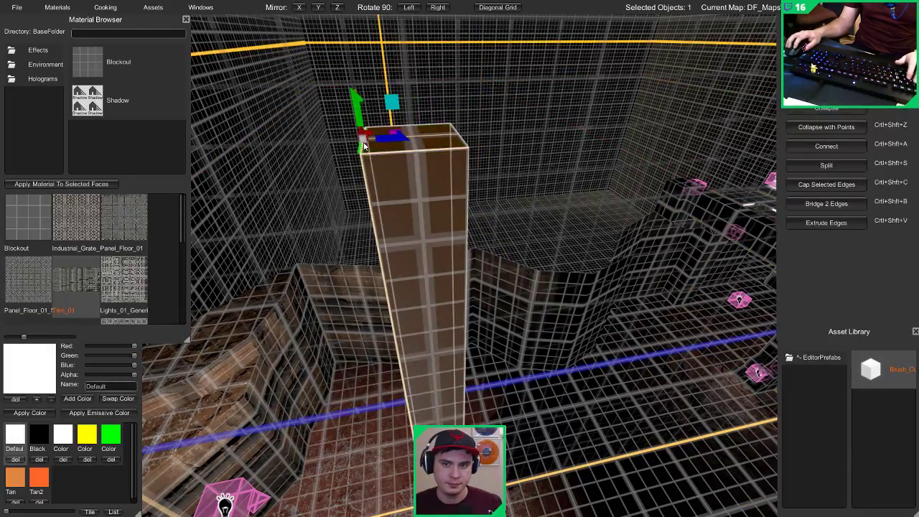
{"action": "left_click_drag", "start_coordinate": [397, 144], "coordinate": [353, 144]}
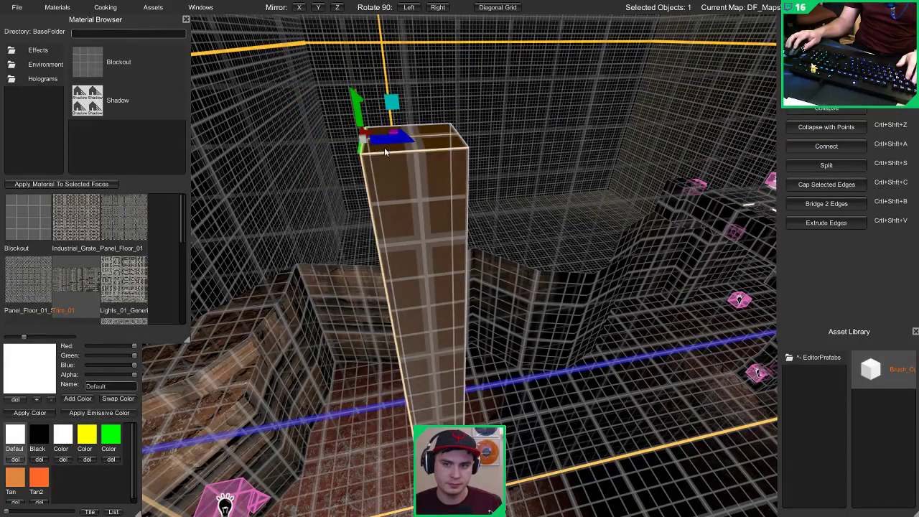
Step: Lower the pillar's top face slightly and extrude it upward to add a separate head segment
{"action": "key", "text": "3"}
{"action": "left_click", "coordinate": [415, 142]}
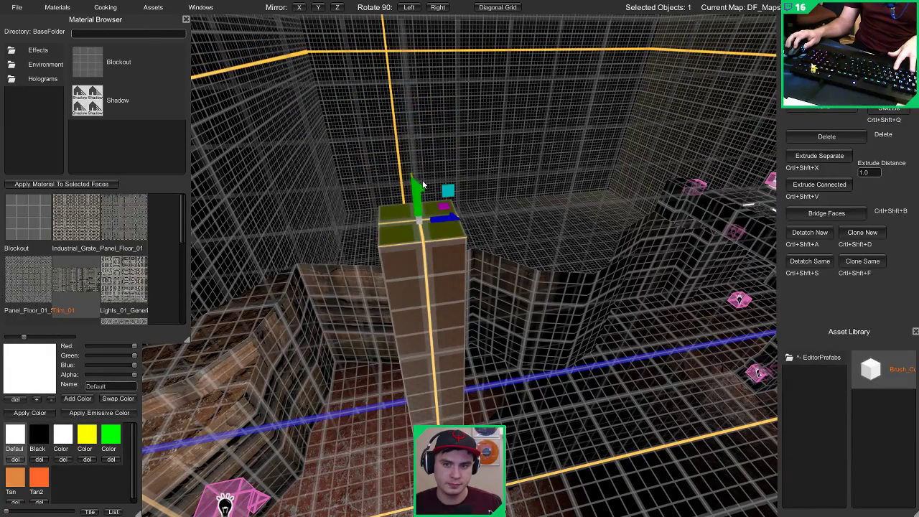
{"action": "left_click_drag", "start_coordinate": [417, 164], "coordinate": [508, 152]}
{"action": "key", "text": "ctrl+z"}
Step: Pull one top edge of the pillar's head well outward so that side slants away from the shaft
{"action": "key", "text": "2"}
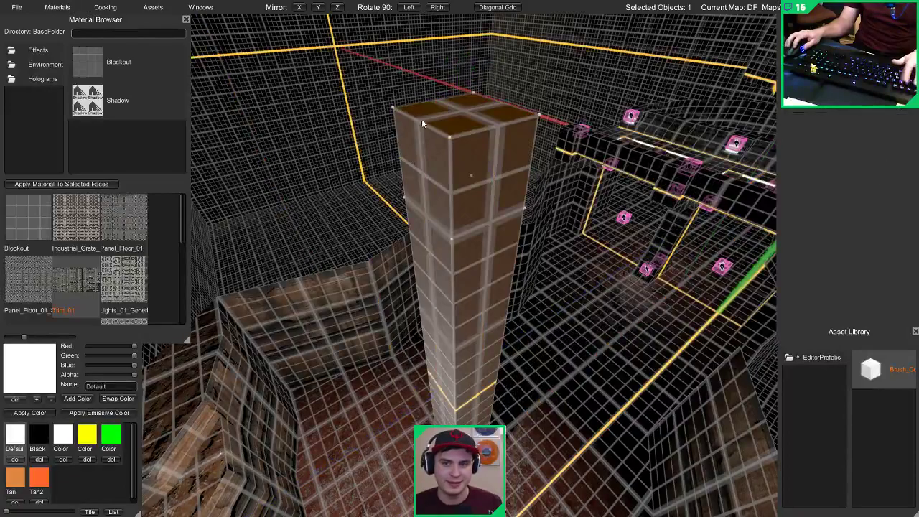
{"action": "left_click", "coordinate": [422, 121]}
{"action": "left_click_drag", "start_coordinate": [422, 121], "coordinate": [413, 121], "text": "alt"}
{"action": "scroll", "coordinate": [412, 120], "scroll_direction": "down", "scroll_amount": 2}
{"action": "key", "text": "super"}
{"action": "key", "text": "super"}
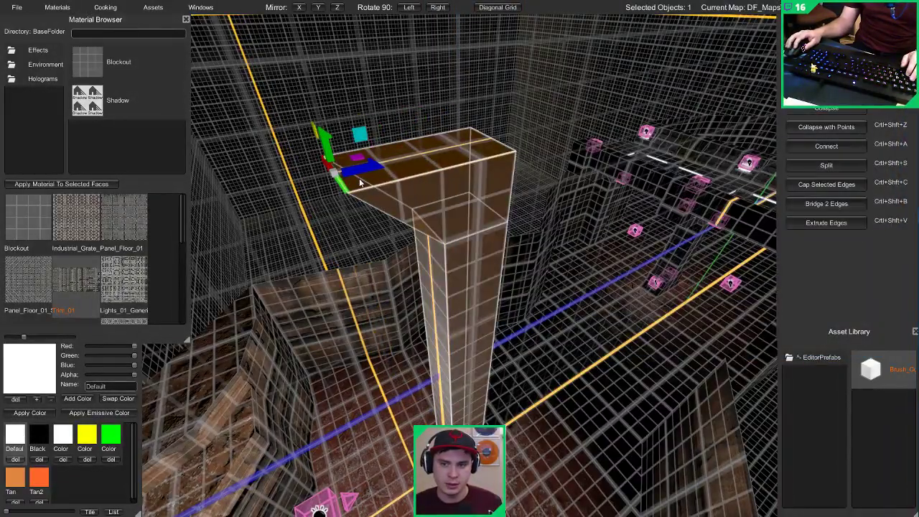
{"action": "left_click_drag", "start_coordinate": [334, 161], "coordinate": [332, 180]}
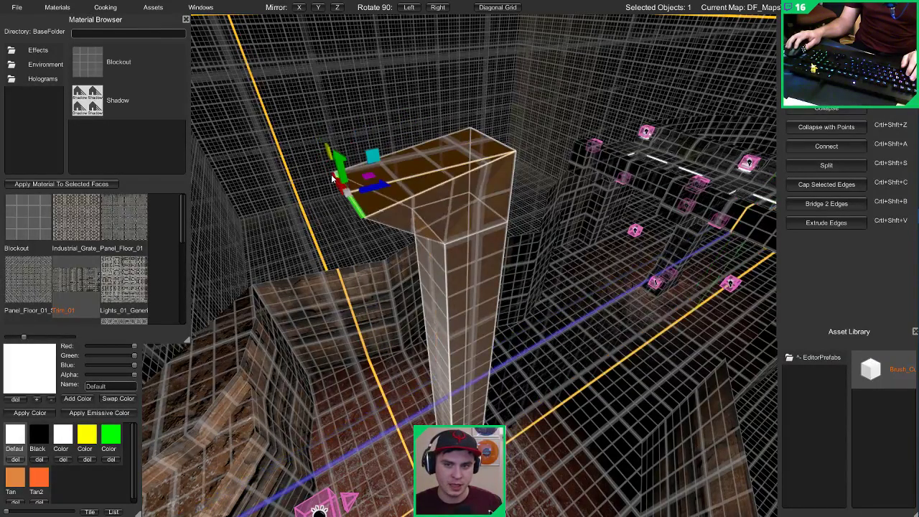
Step: Pull the opposite top edge of the head outward to flare that side, undoing the last edge adjustment
{"action": "left_click_drag", "start_coordinate": [502, 146], "coordinate": [463, 136], "text": "alt"}
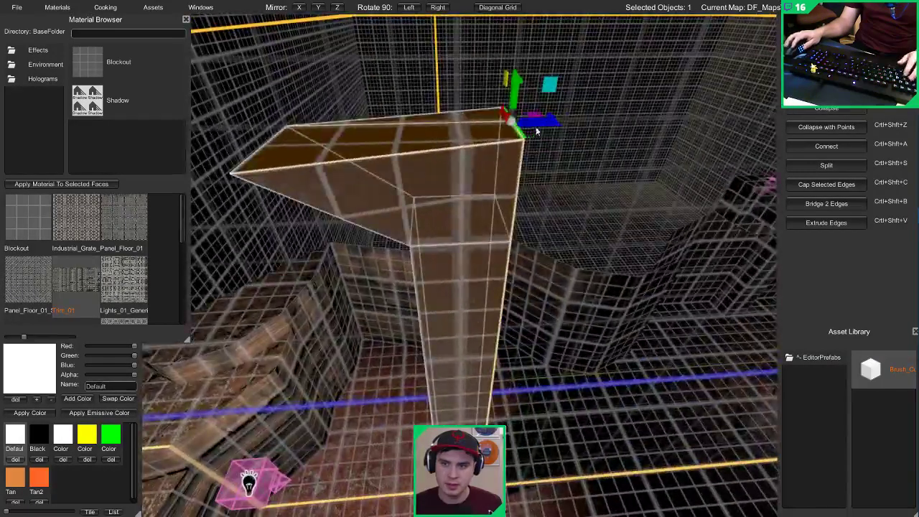
{"action": "left_click_drag", "start_coordinate": [625, 106], "coordinate": [617, 131]}
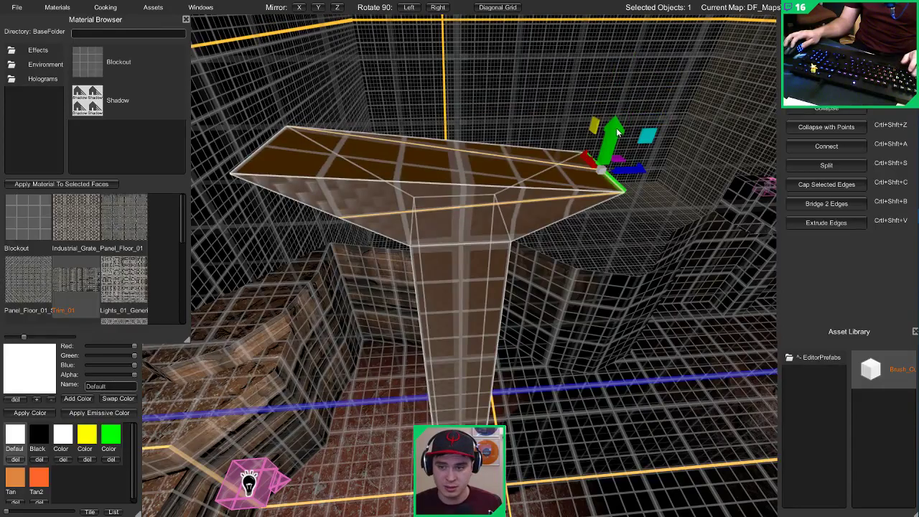
{"action": "key", "text": "ctrl+z"}
{"action": "mouse_move", "coordinate": [616, 68]}
{"action": "right_mouse_down"}
{"action": "mouse_move", "coordinate": [598, 117]}
{"action": "mouse_move", "coordinate": [615, 27]}
{"action": "mouse_move", "coordinate": [612, 53]}
{"action": "right_mouse_up"}
{"action": "mouse_move", "coordinate": [611, 52]}
{"action": "left_mouse_down", "text": "alt"}
{"action": "mouse_move", "coordinate": [610, 21]}
{"action": "mouse_move", "coordinate": [400, 16]}
{"action": "left_mouse_up", "text": "alt"}
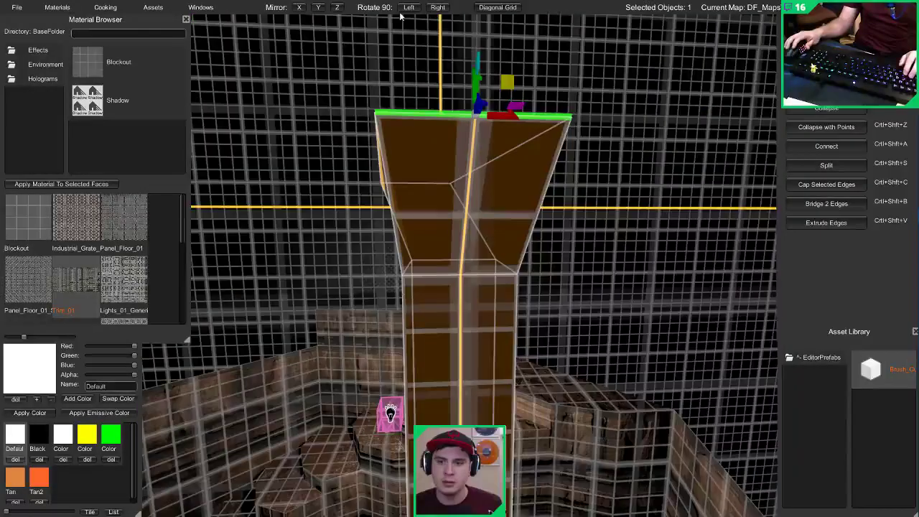
Step: Shift the far top edge of the flared head sideways to line it up with the pillar
{"action": "left_click", "coordinate": [424, 180]}
{"action": "left_click_drag", "start_coordinate": [446, 186], "coordinate": [463, 185]}
{"action": "mouse_move", "coordinate": [396, 150]}
{"action": "left_mouse_down", "text": "alt"}
{"action": "mouse_move", "coordinate": [467, 183]}
{"action": "mouse_move", "coordinate": [440, 171]}
{"action": "mouse_move", "coordinate": [424, 180]}
{"action": "mouse_move", "coordinate": [297, 184]}
{"action": "mouse_move", "coordinate": [262, 170]}
{"action": "mouse_move", "coordinate": [449, 266]}
{"action": "mouse_move", "coordinate": [531, 275]}
{"action": "mouse_move", "coordinate": [539, 161]}
{"action": "mouse_move", "coordinate": [465, 168]}
{"action": "mouse_move", "coordinate": [500, 163]}
{"action": "left_mouse_up", "text": "alt"}
{"action": "left_click", "coordinate": [500, 163]}
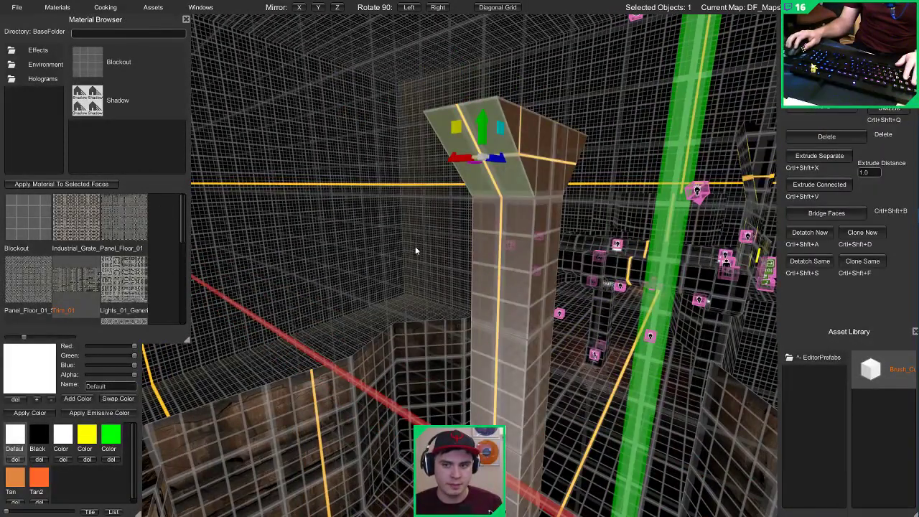
Step: Apply the Lights_01 material to the outward-slanting face of the pillar's head
{"action": "left_click_drag", "start_coordinate": [415, 249], "coordinate": [176, 218], "text": "alt"}
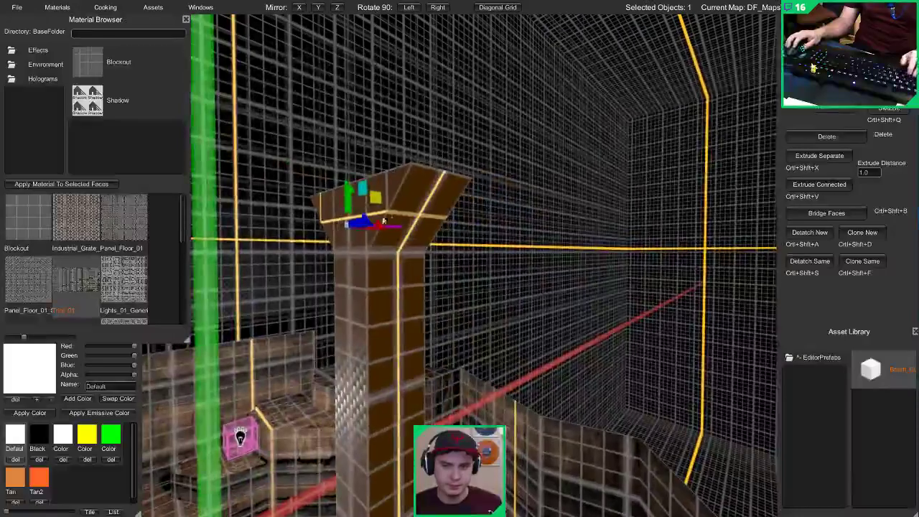
{"action": "left_click", "coordinate": [415, 159]}
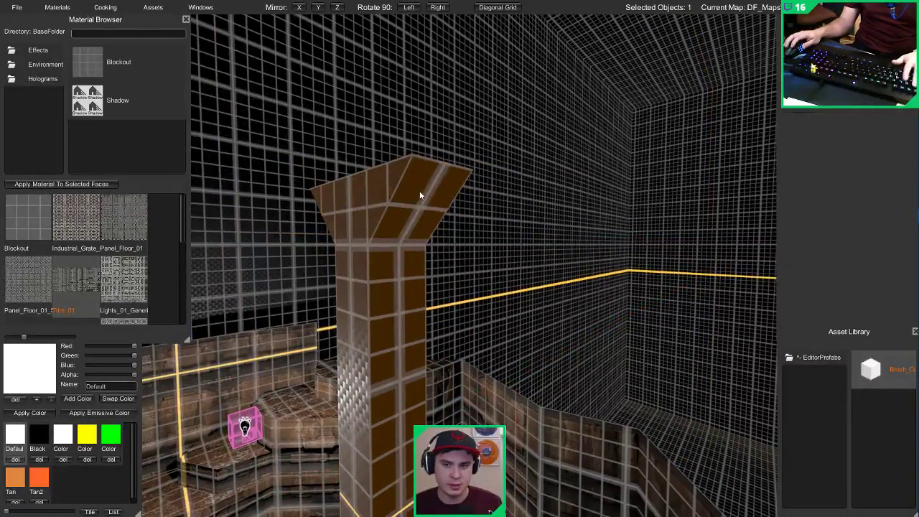
{"action": "left_click", "coordinate": [420, 195]}
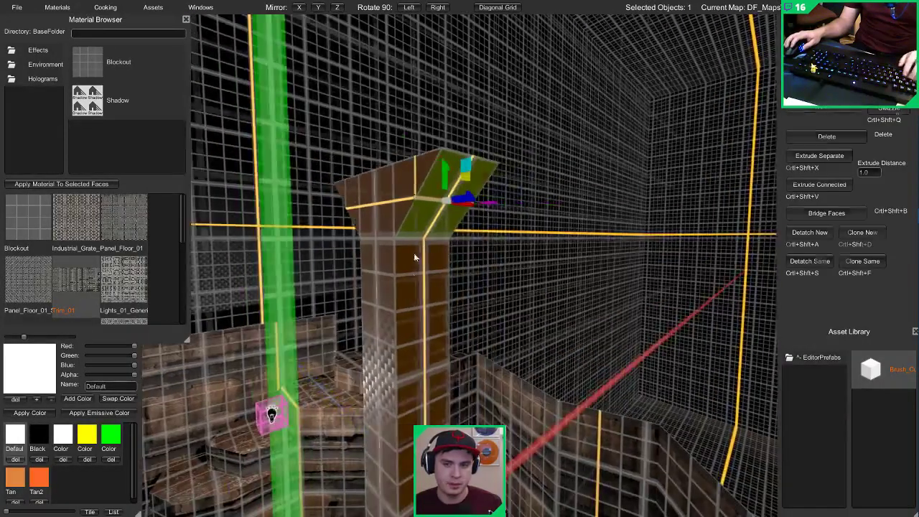
{"action": "key", "text": "1"}
{"action": "mouse_move", "coordinate": [413, 253]}
{"action": "left_mouse_down", "text": "alt"}
{"action": "mouse_move", "coordinate": [479, 349]}
{"action": "mouse_move", "coordinate": [528, 302]}
{"action": "mouse_move", "coordinate": [720, 334]}
{"action": "mouse_move", "coordinate": [691, 353]}
{"action": "mouse_move", "coordinate": [666, 339]}
{"action": "left_mouse_up", "text": "alt"}
{"action": "key", "text": "3"}
{"action": "left_click", "coordinate": [595, 158]}
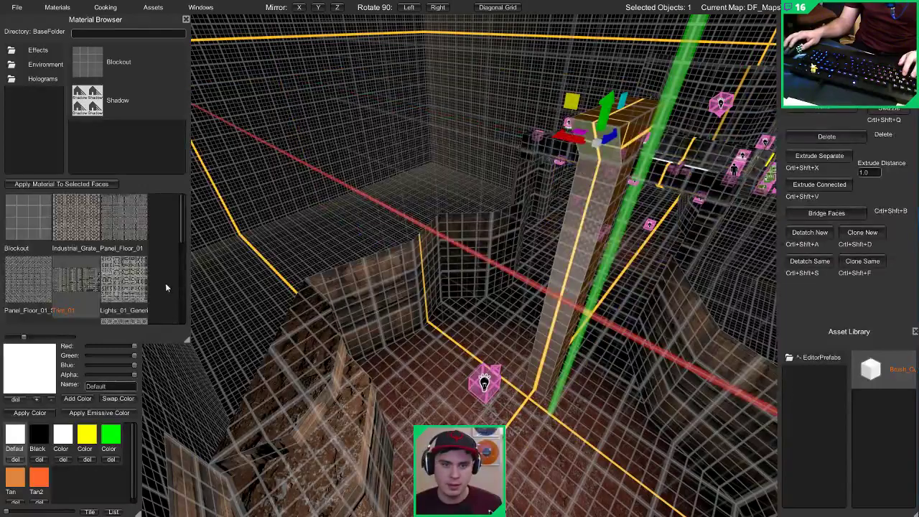
{"action": "left_click", "coordinate": [109, 183]}
{"action": "left_click_drag", "start_coordinate": [416, 244], "coordinate": [540, 129], "text": "alt"}
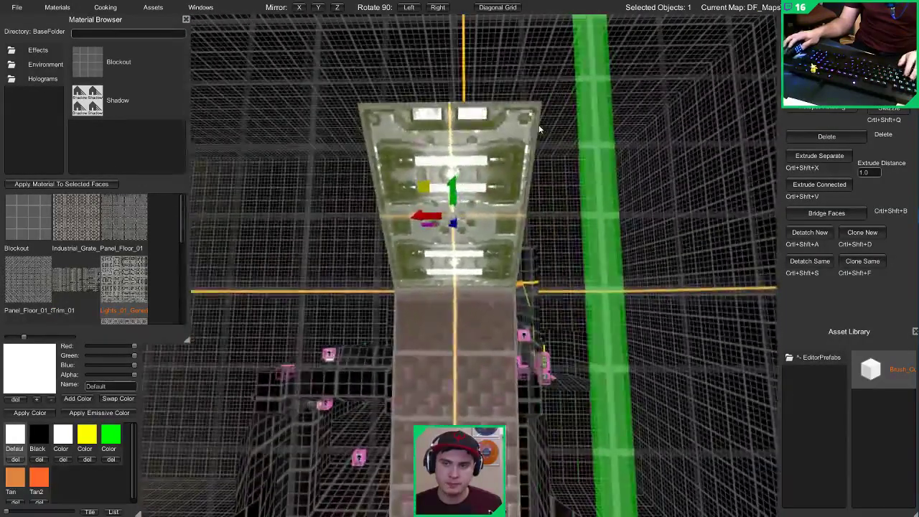
Step: Connect the pillar's vertical edges to add an edge loop around the shaft, positioned just below the head
{"action": "key", "text": "2"}
{"action": "left_click", "coordinate": [526, 201]}
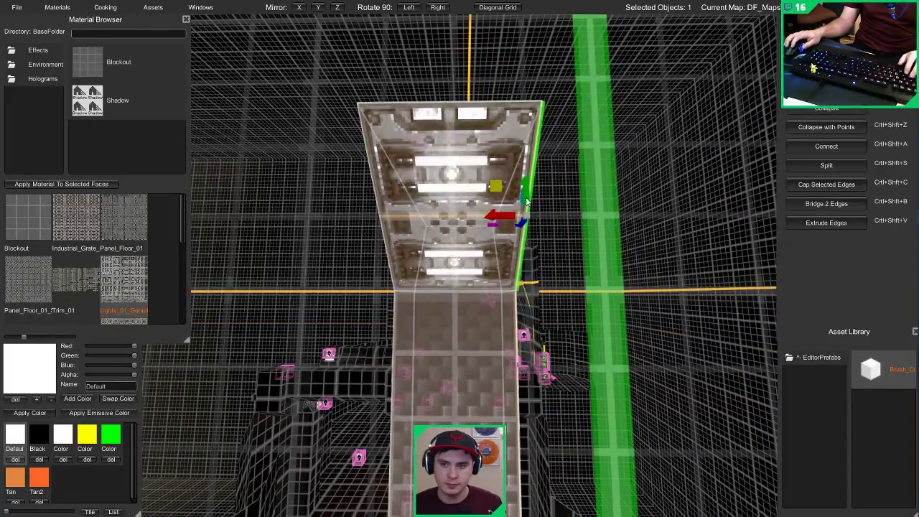
{"action": "left_click", "coordinate": [445, 394]}
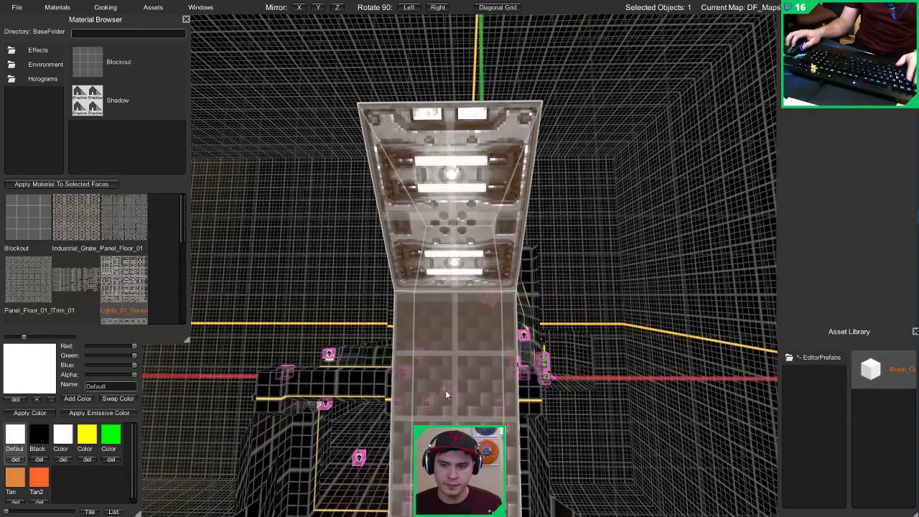
{"action": "left_click_drag", "start_coordinate": [597, 495], "coordinate": [594, 496]}
{"action": "key", "text": "f"}
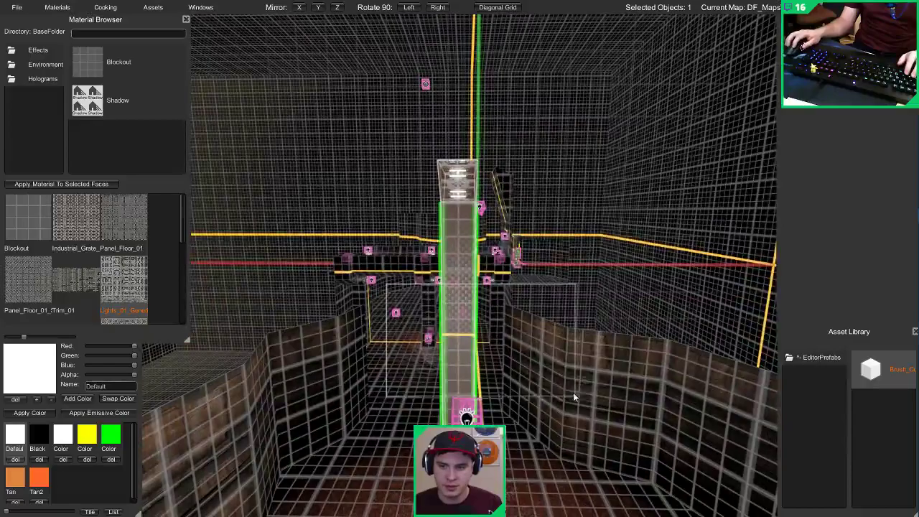
{"action": "left_click_drag", "start_coordinate": [573, 393], "coordinate": [566, 380]}
{"action": "key", "text": "ctrl+shift+a"}
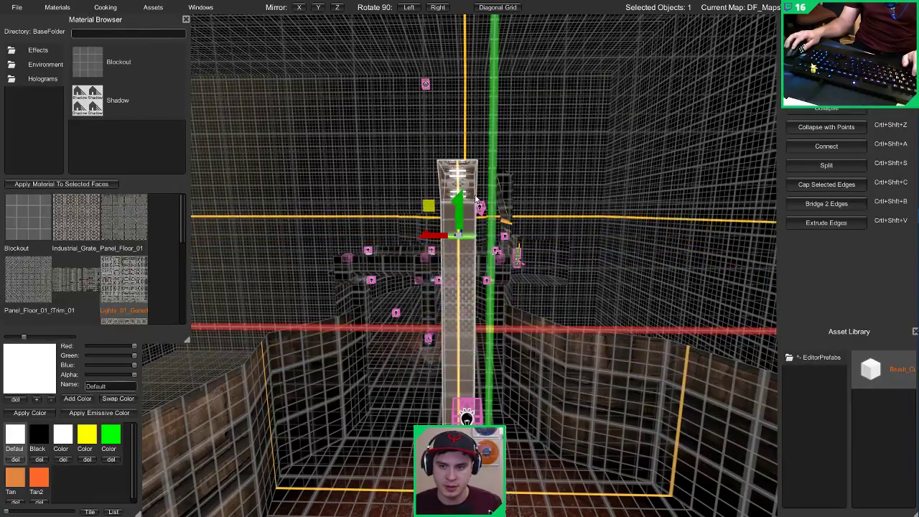
{"action": "key", "text": "w"}
{"action": "right_click_drag", "start_coordinate": [475, 196], "coordinate": [435, 173]}
{"action": "key", "text": "d"}
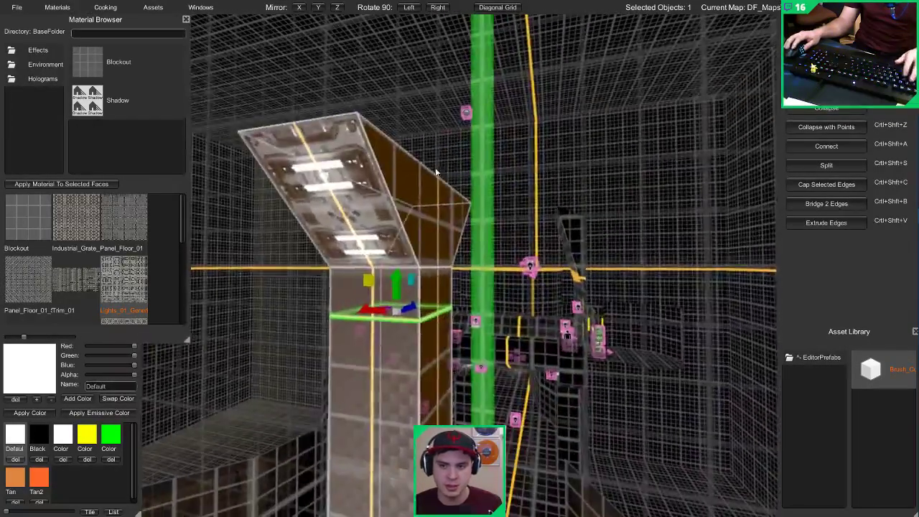
Step: Widen the pillar's flared head by pulling both of its side faces outward, and preview the lit result in the canyon
{"action": "left_click", "coordinate": [336, 173]}
{"action": "key", "text": "a"}
{"action": "right_click_drag", "start_coordinate": [336, 173], "coordinate": [466, 128]}
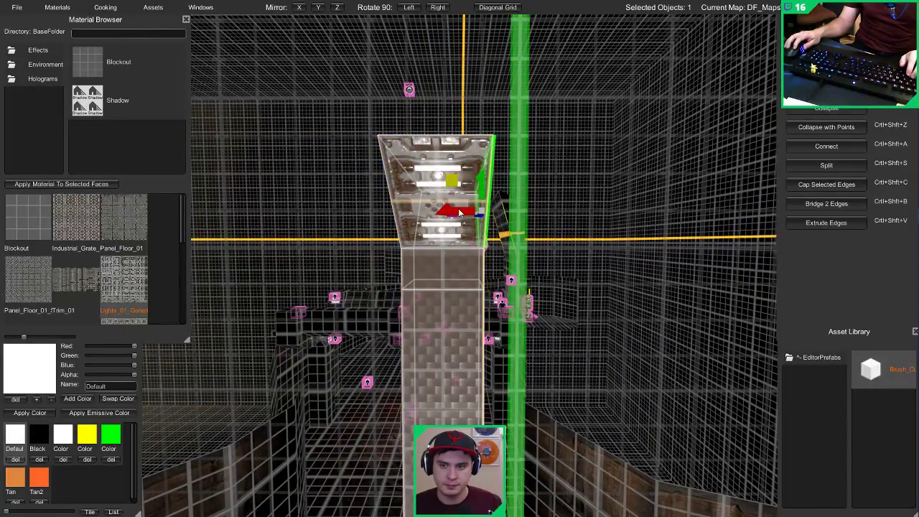
{"action": "left_click_drag", "start_coordinate": [459, 212], "coordinate": [481, 212]}
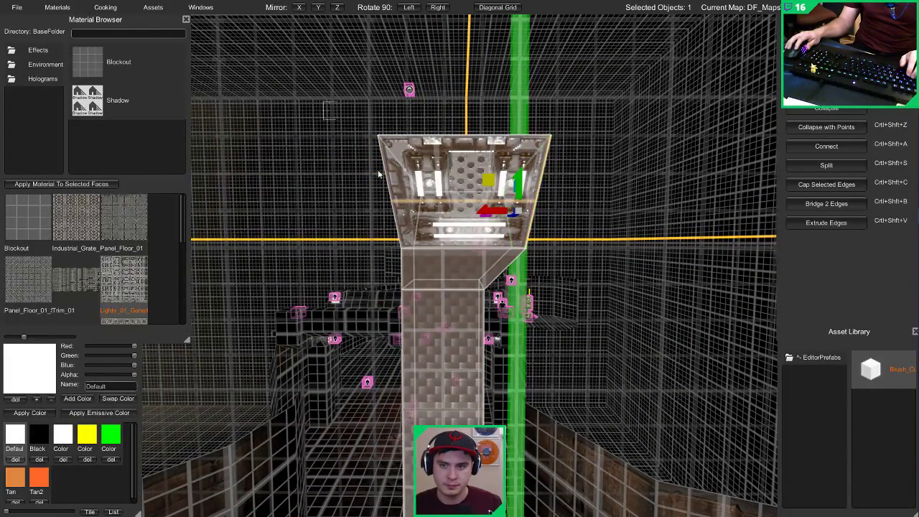
{"action": "left_click_drag", "start_coordinate": [382, 208], "coordinate": [362, 208]}
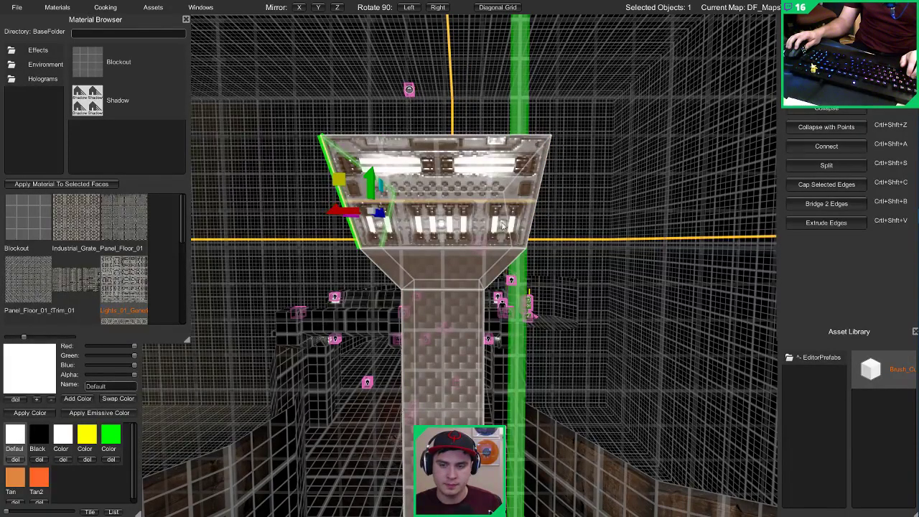
{"action": "right_click_drag", "start_coordinate": [502, 225], "coordinate": [614, 282]}
{"action": "key", "text": "Escape"}
{"action": "key", "text": "g"}
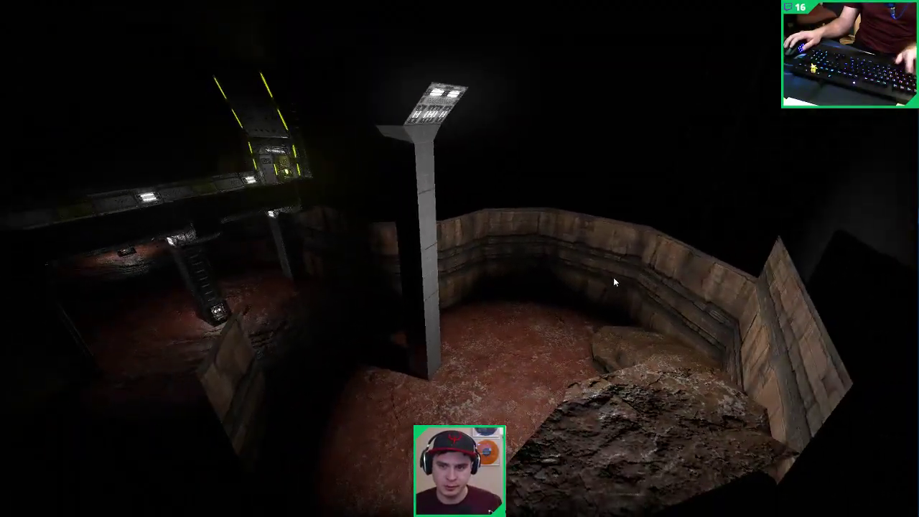
Step: Change the point light near the pillar to a Spot light and rotate it so its cone aims down toward the ground
{"action": "key", "text": "g"}
{"action": "right_click_drag", "start_coordinate": [551, 263], "coordinate": [597, 289]}
{"action": "key", "text": "w"}
{"action": "left_click", "coordinate": [595, 287]}
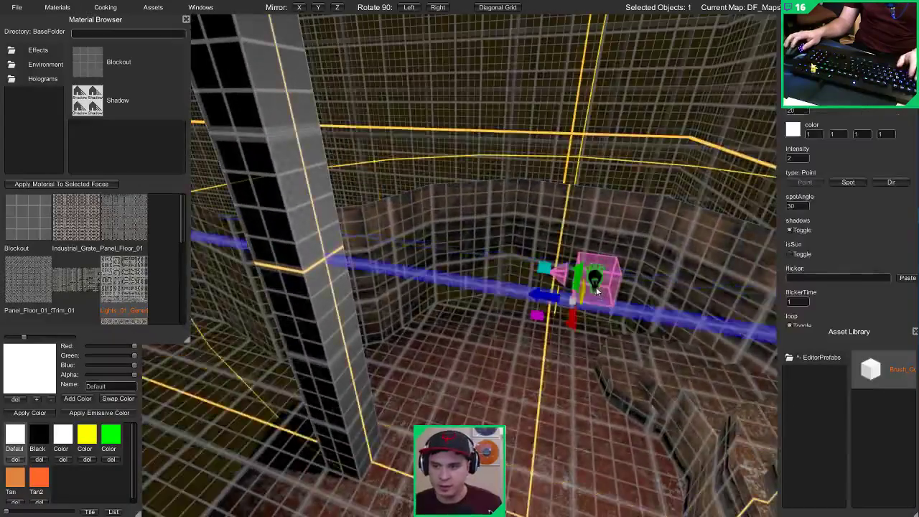
{"action": "key", "text": "f"}
{"action": "left_click", "coordinate": [847, 183]}
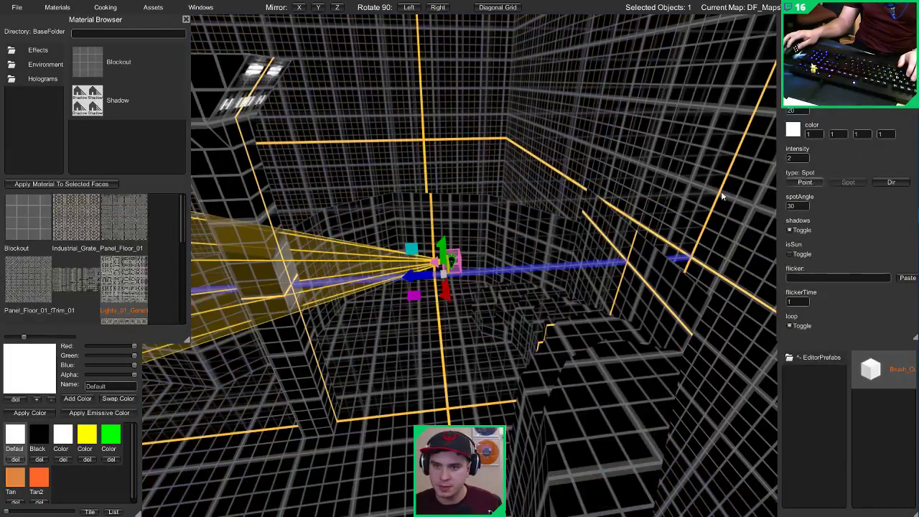
{"action": "left_click_drag", "start_coordinate": [515, 245], "coordinate": [404, 211]}
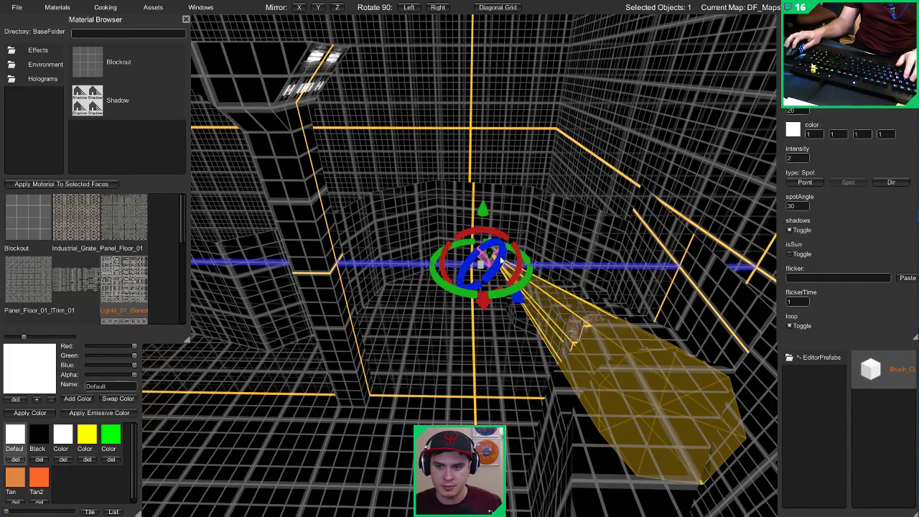
Step: Move the spotlight up to the pillar's head and shift it toward the centre of the lit face
{"action": "left_click_drag", "start_coordinate": [427, 265], "coordinate": [293, 25]}
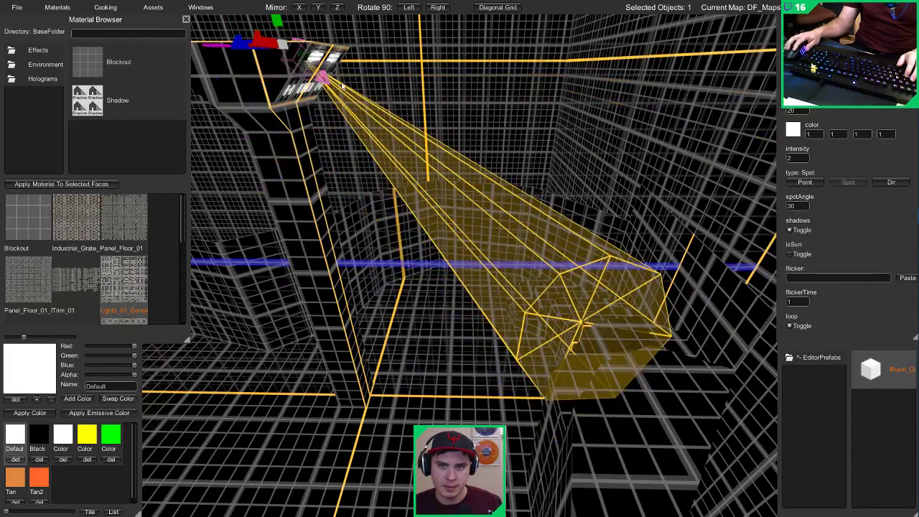
{"action": "key", "text": "w"}
{"action": "right_click_drag", "start_coordinate": [342, 83], "coordinate": [348, 103]}
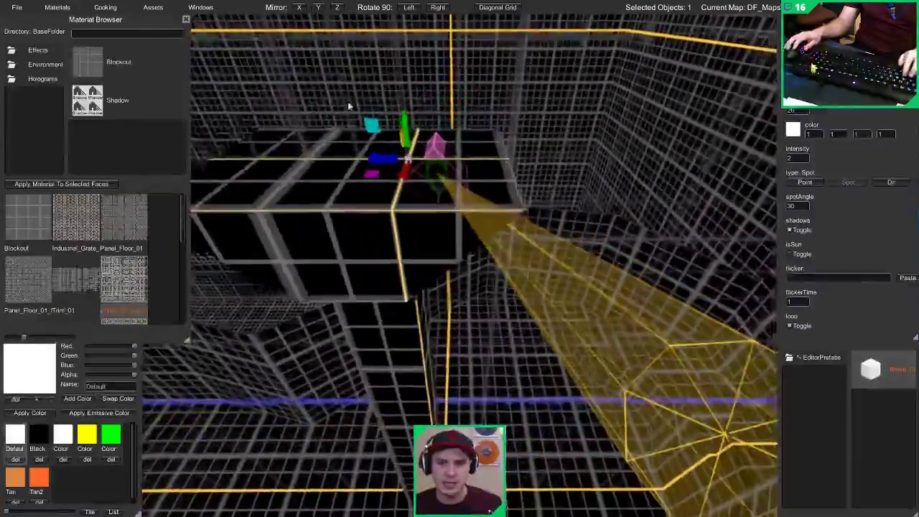
{"action": "left_click_drag", "start_coordinate": [378, 163], "coordinate": [331, 162]}
{"action": "right_click_drag", "start_coordinate": [331, 162], "coordinate": [361, 124]}
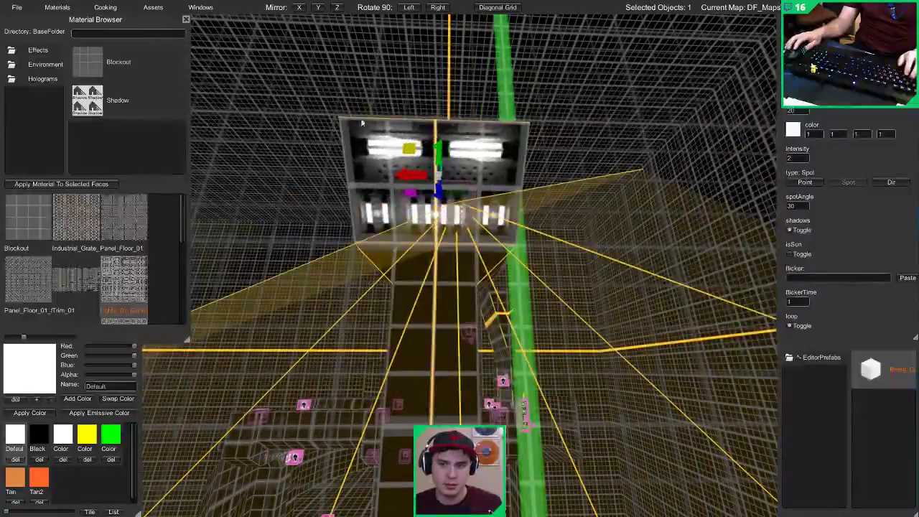
Step: Shift the spotlight sideways to centre it on the head's lit face, aligned with the pillar's midline
{"action": "key", "text": "e"}
{"action": "key", "text": "w"}
{"action": "right_click_drag", "start_coordinate": [402, 172], "coordinate": [409, 242]}
{"action": "key", "text": "s"}
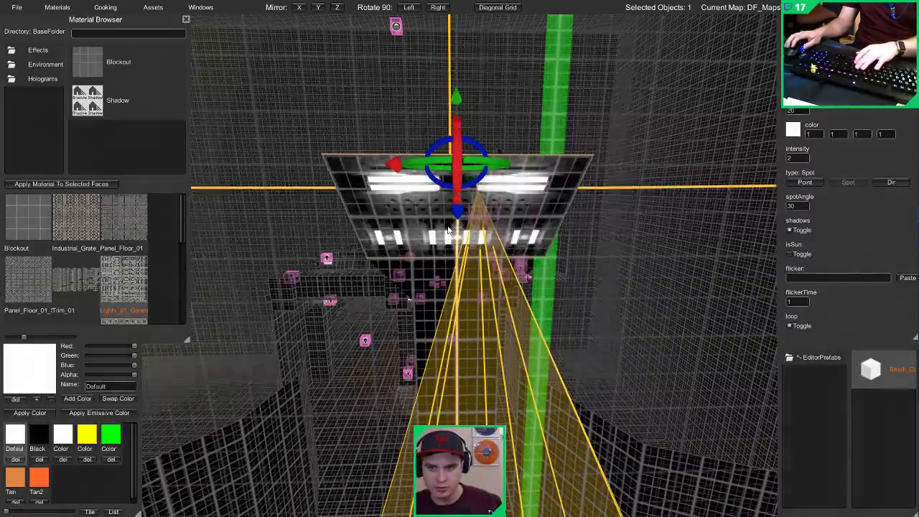
{"action": "left_click_drag", "start_coordinate": [434, 168], "coordinate": [396, 157]}
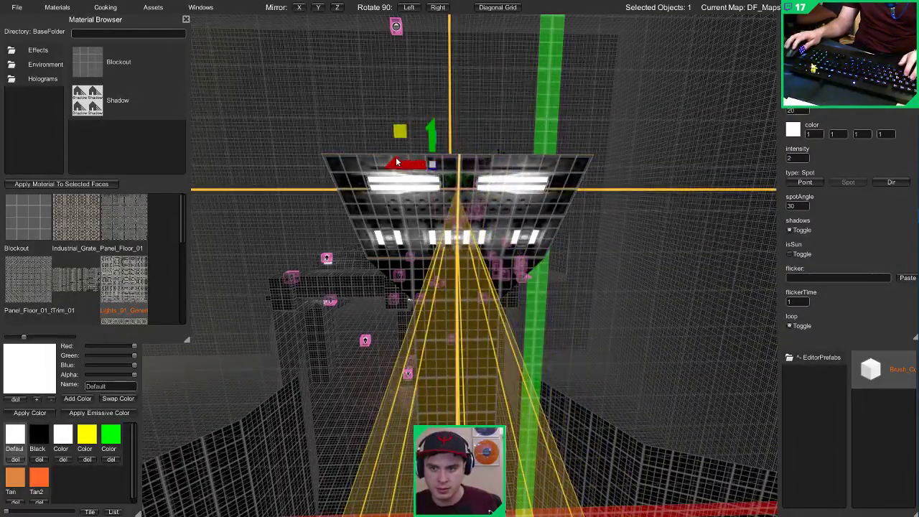
{"action": "key", "text": "a"}
{"action": "right_click_drag", "start_coordinate": [395, 156], "coordinate": [477, 183]}
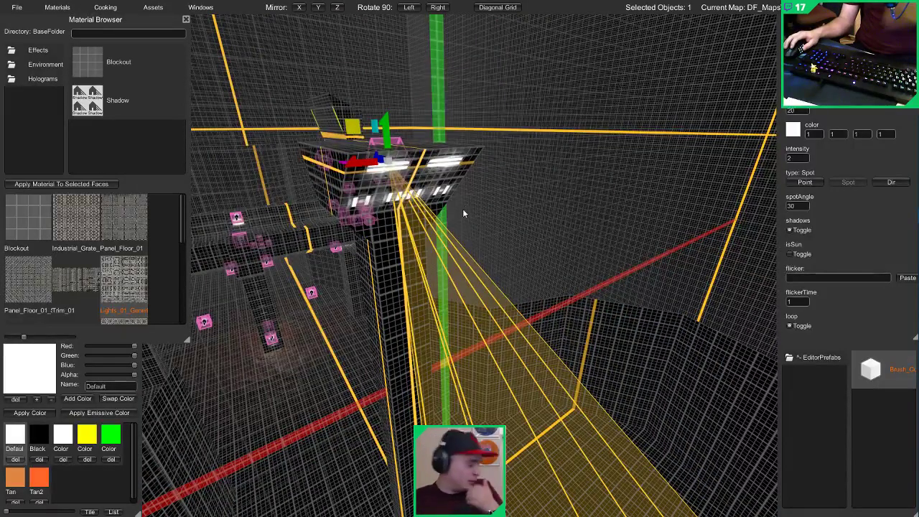
Step: Widen the spotlight's cone and set its range to 35
{"action": "right_click_drag", "start_coordinate": [421, 329], "coordinate": [518, 263]}
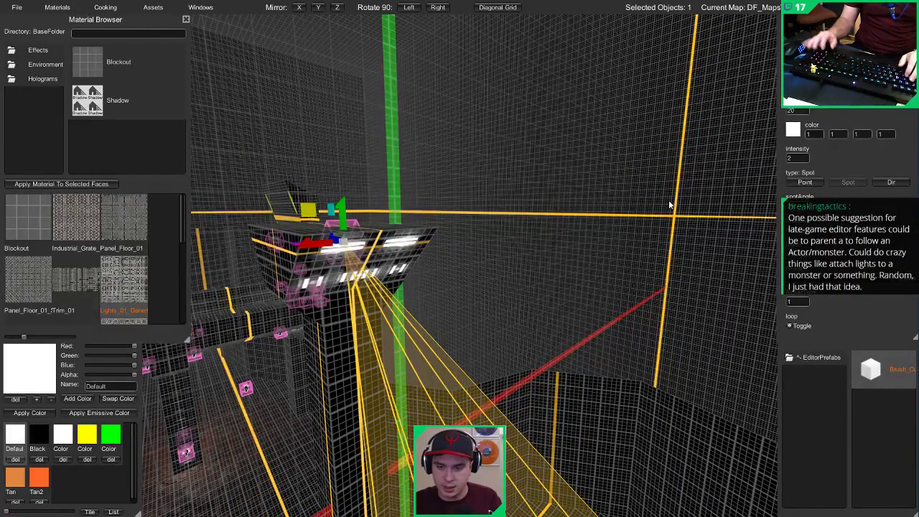
{"action": "key", "text": "Return"}
{"action": "right_click_drag", "start_coordinate": [323, 322], "coordinate": [503, 302]}
{"action": "type", "text": "35"}
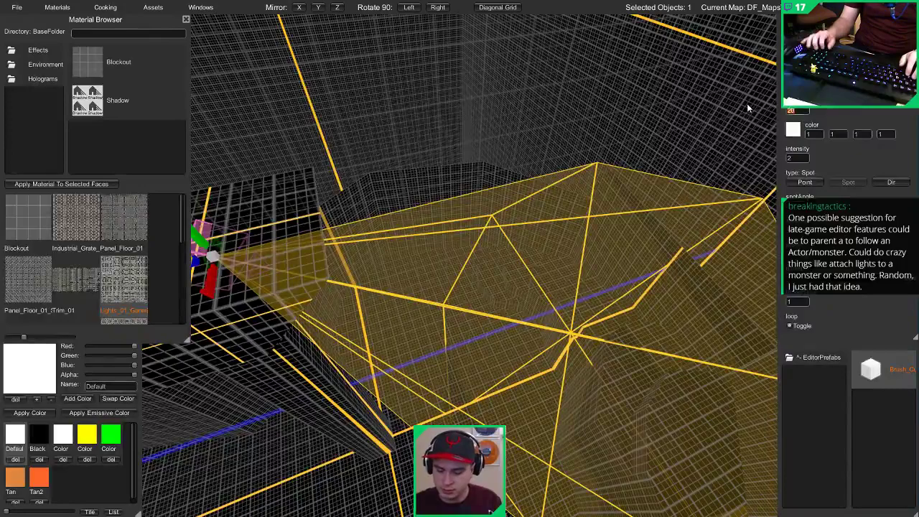
{"action": "key", "text": "Return"}
Step: Move the spotlight along the beam direction to adjust its depth at the pillar's head, and preview the scene lighting
{"action": "right_click_drag", "start_coordinate": [261, 244], "coordinate": [288, 240]}
{"action": "left_click_drag", "start_coordinate": [289, 239], "coordinate": [345, 237]}
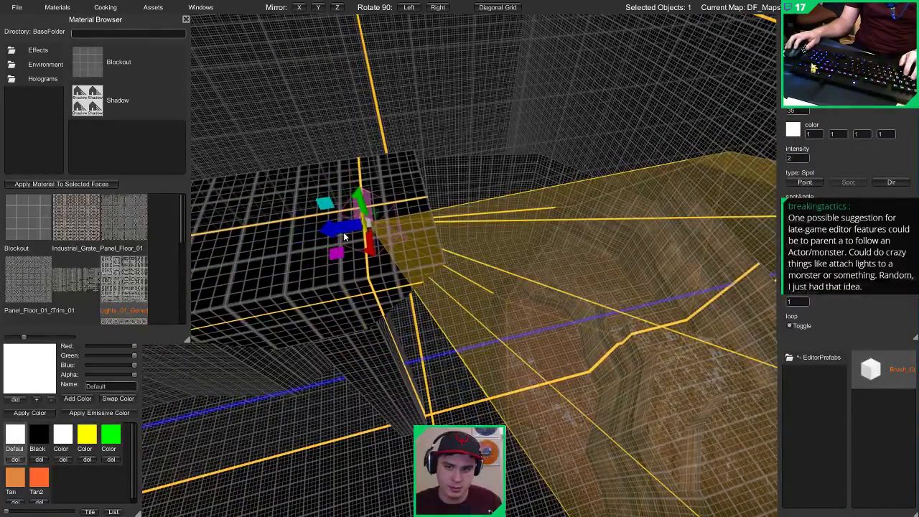
{"action": "right_click_drag", "start_coordinate": [345, 237], "coordinate": [139, 124]}
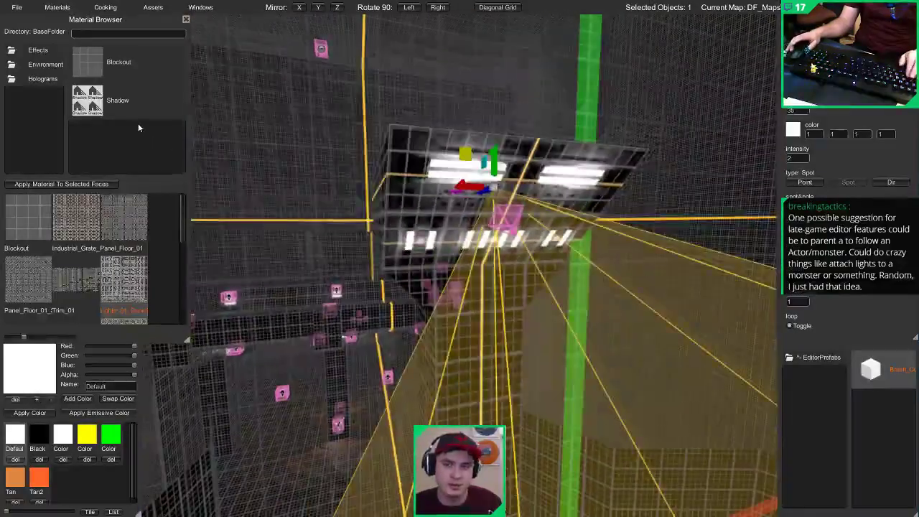
{"action": "key", "text": "Escape"}
{"action": "key", "text": "Tab"}
{"action": "right_click_drag", "start_coordinate": [354, 251], "coordinate": [405, 280]}
Step: Raise the point light beside the walkway high into the open space, level with the reflection probe
{"action": "key", "text": "Tab"}
{"action": "key", "text": "w"}
{"action": "left_click", "coordinate": [404, 281]}
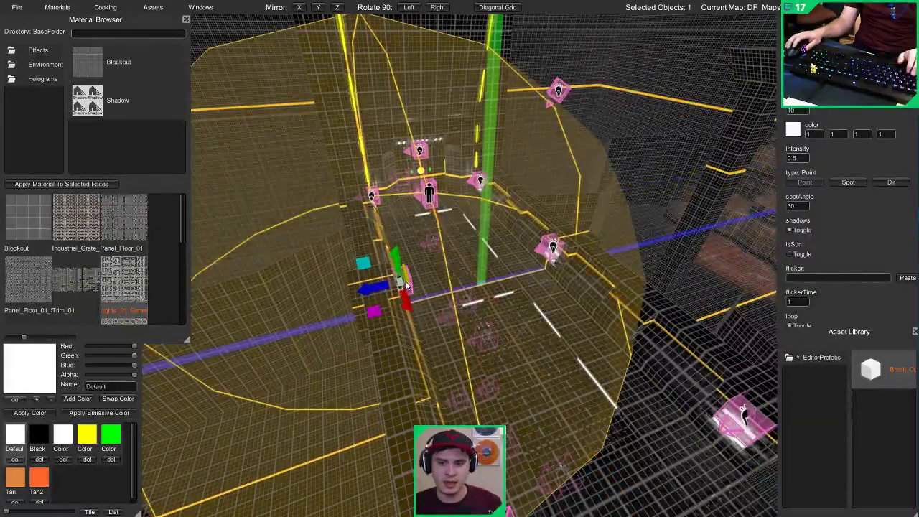
{"action": "key", "text": "s"}
{"action": "left_click_drag", "start_coordinate": [399, 263], "coordinate": [394, 183]}
{"action": "right_click_drag", "start_coordinate": [397, 237], "coordinate": [394, 183]}
{"action": "left_click_drag", "start_coordinate": [394, 183], "coordinate": [397, 179]}
{"action": "key", "text": "w"}
{"action": "right_click_drag", "start_coordinate": [397, 179], "coordinate": [344, 258]}
{"action": "key", "text": "s"}
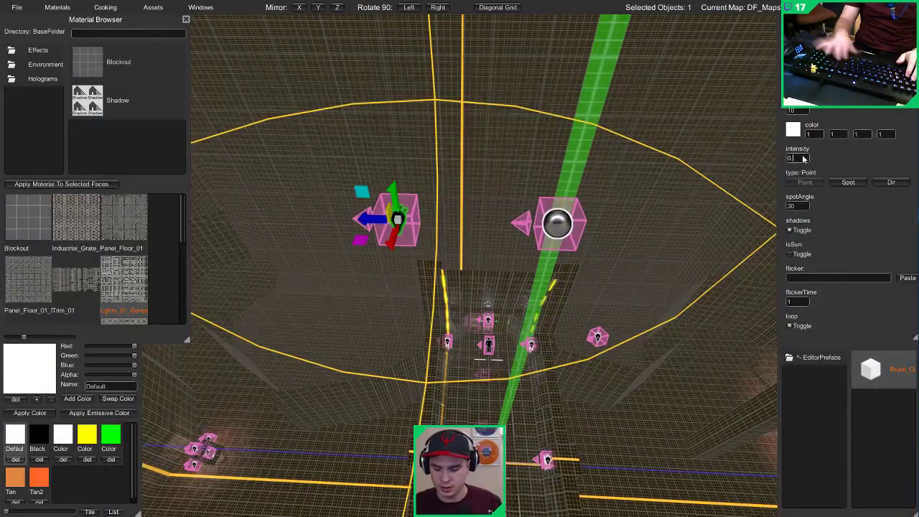
Step: Set the raised point light's intensity to 0.2 and preview the scene lighting
{"action": "right_click_drag", "start_coordinate": [470, 251], "coordinate": [411, 175]}
{"action": "key", "text": "Escape"}
{"action": "key", "text": "Tab"}
{"action": "key", "text": "w"}
{"action": "key", "text": "Tab"}
{"action": "key", "text": "w"}
Step: Move the raised point light sideways until it sits right beside the reflection probe, and preview the lighting
{"action": "left_click", "coordinate": [409, 175]}
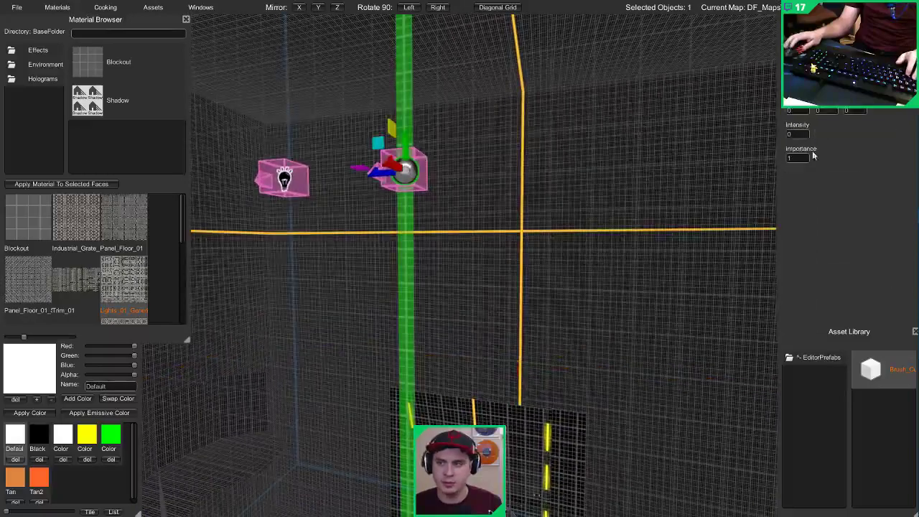
{"action": "left_click_drag", "start_coordinate": [400, 287], "coordinate": [431, 319]}
{"action": "key", "text": "s"}
{"action": "right_click_drag", "start_coordinate": [431, 319], "coordinate": [439, 332]}
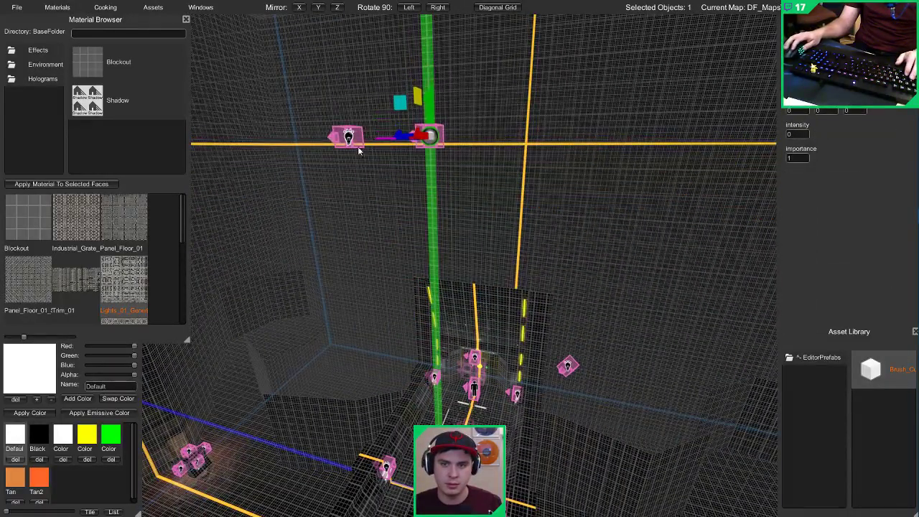
{"action": "left_click", "coordinate": [349, 138]}
{"action": "left_click_drag", "start_coordinate": [316, 137], "coordinate": [400, 136]}
{"action": "left_click", "coordinate": [411, 186]}
{"action": "key", "text": "Tab"}
{"action": "right_click_drag", "start_coordinate": [412, 186], "coordinate": [587, 280]}
{"action": "key", "text": "w"}
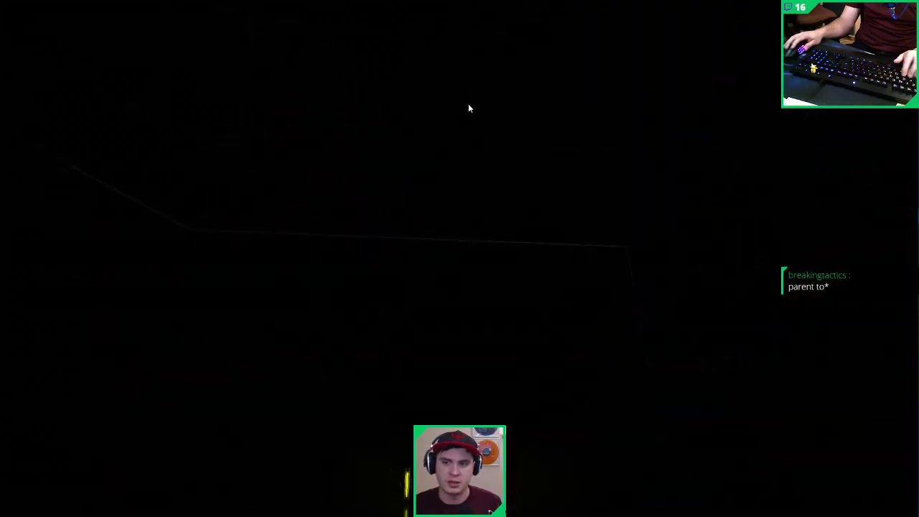
Step: Set the intensity of the point light beside the reflection probe to 1 and its range to 20, and preview the lighting
{"action": "key", "text": "p"}
{"action": "right_click_drag", "start_coordinate": [461, 268], "coordinate": [476, 301]}
{"action": "key", "text": "w"}
{"action": "left_click", "coordinate": [505, 299]}
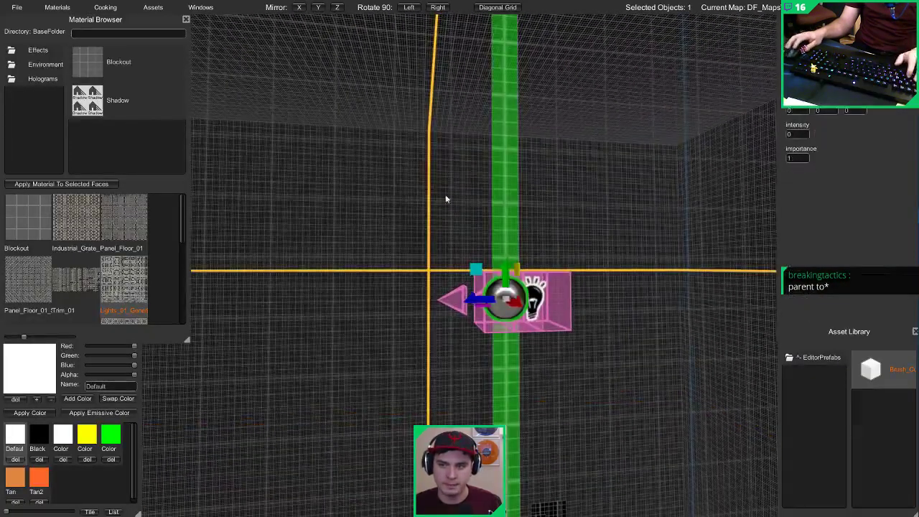
{"action": "left_click", "coordinate": [531, 314]}
{"action": "left_click_drag", "start_coordinate": [797, 159], "coordinate": [718, 158]}
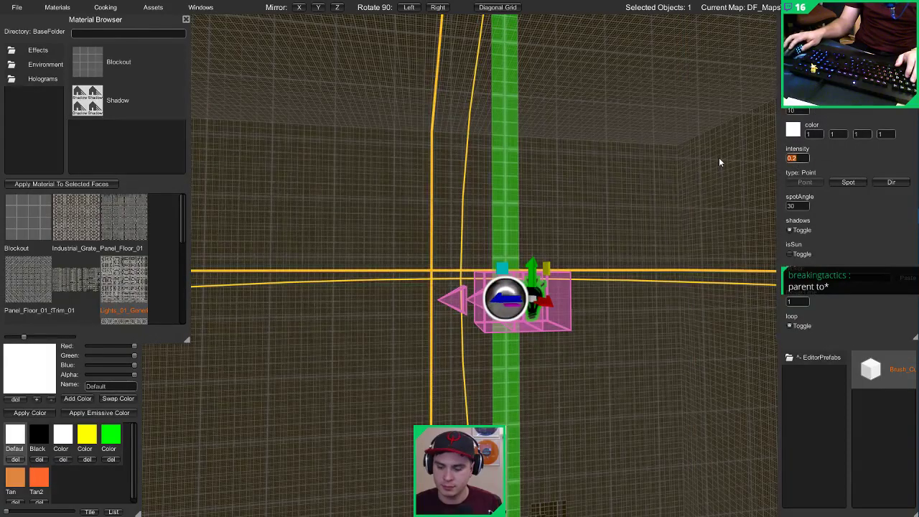
{"action": "type", "text": "1"}
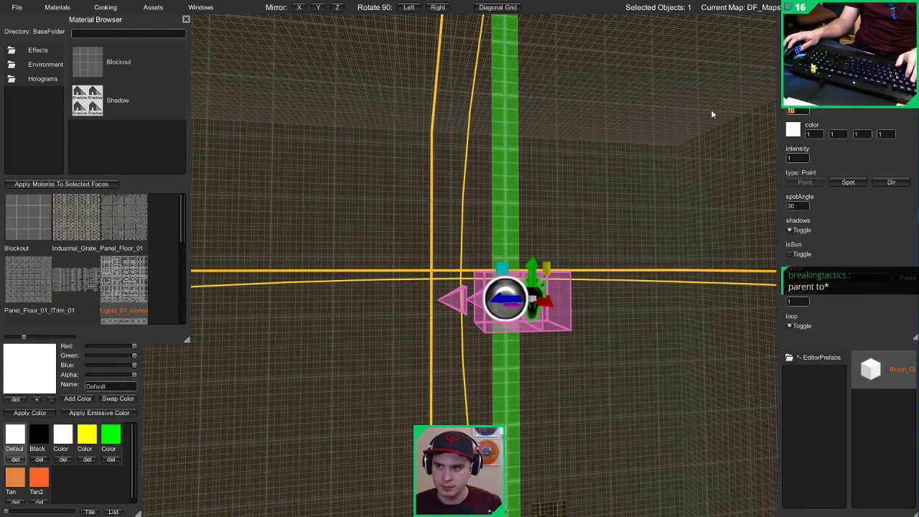
{"action": "type", "text": "20"}
{"action": "left_click", "coordinate": [506, 182]}
{"action": "right_click_drag", "start_coordinate": [506, 182], "coordinate": [480, 209]}
{"action": "key", "text": "Tab"}
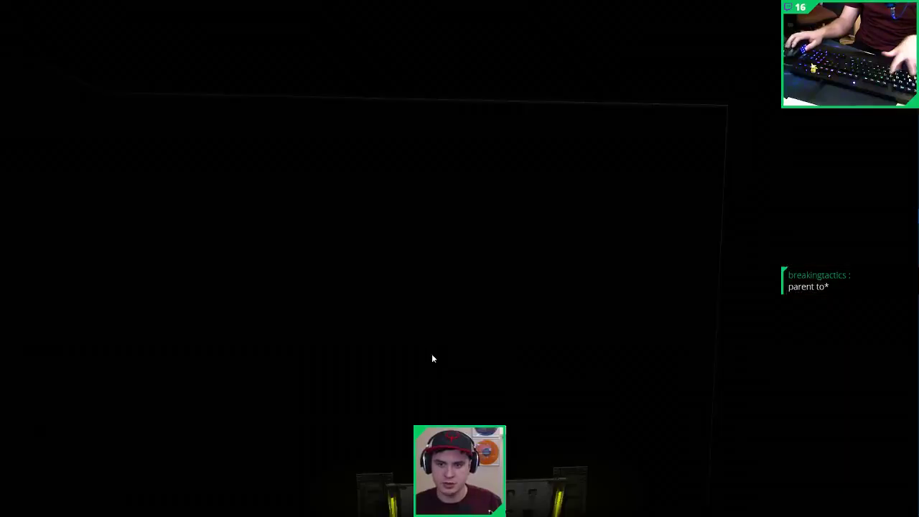
{"action": "right_click_drag", "start_coordinate": [433, 359], "coordinate": [444, 436]}
{"action": "key", "text": "Tab"}
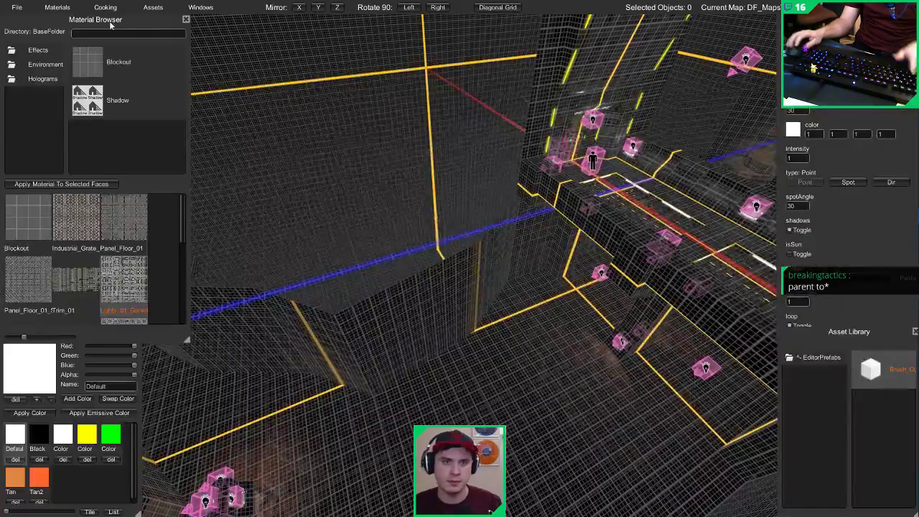
Step: Playtest the map, walking and jumping through the canyon to examine how the pillar light illuminates the walls and ledges
{"action": "key", "text": "Tab"}
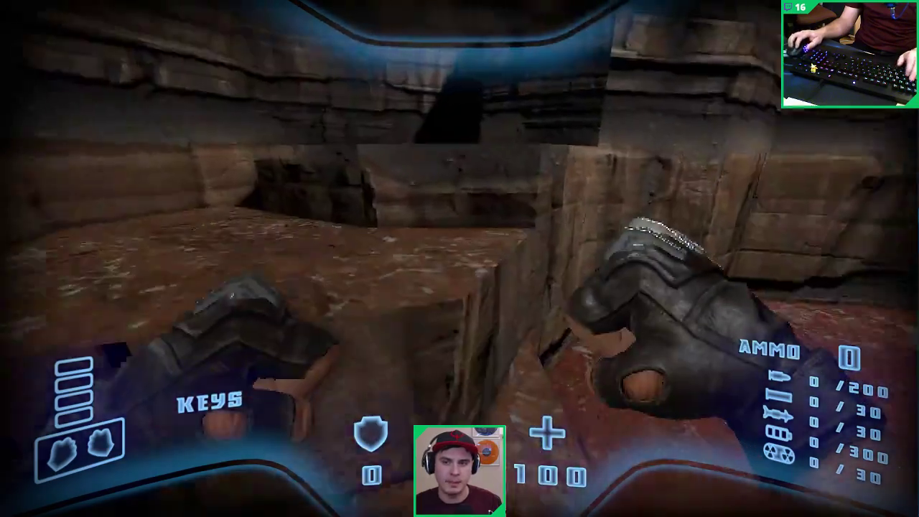
{"action": "key", "text": "space"}
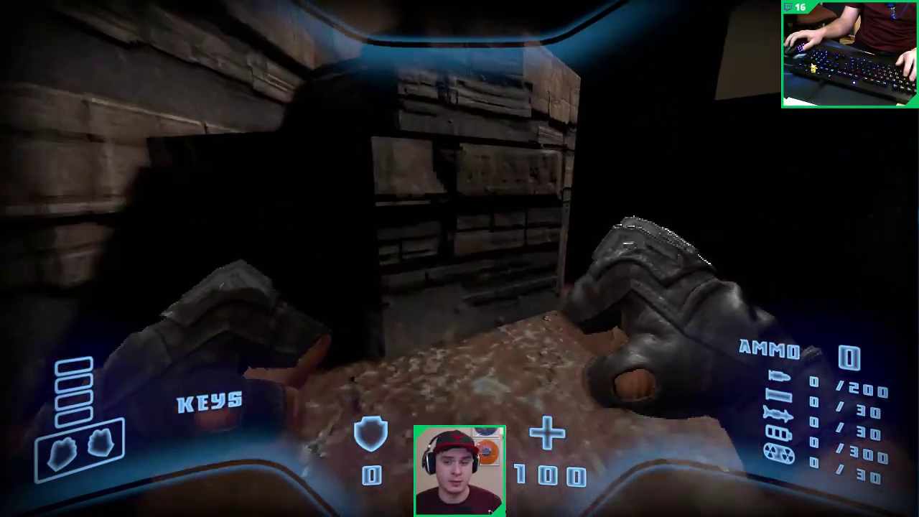
{"action": "key", "text": "space"}
{"action": "key", "text": "space"}
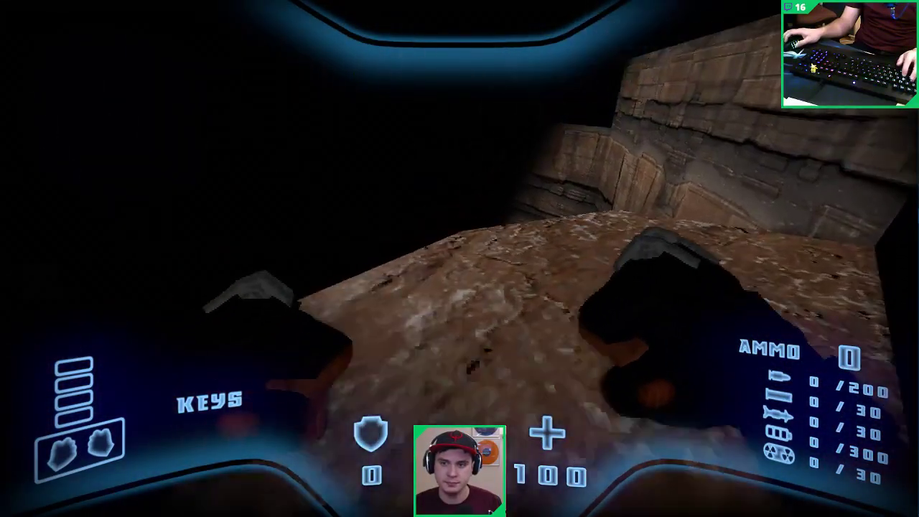
{"action": "key", "text": "w"}
{"action": "key", "text": "w"}
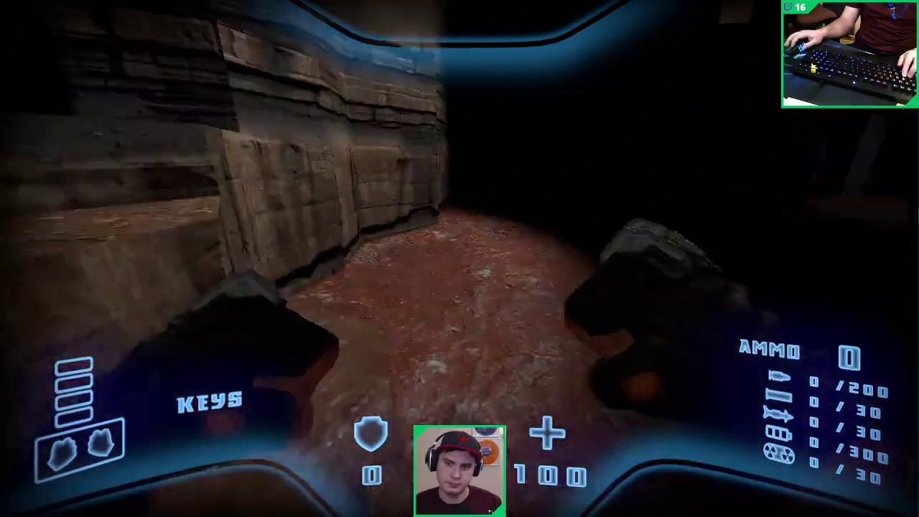
{"action": "key", "text": "w"}
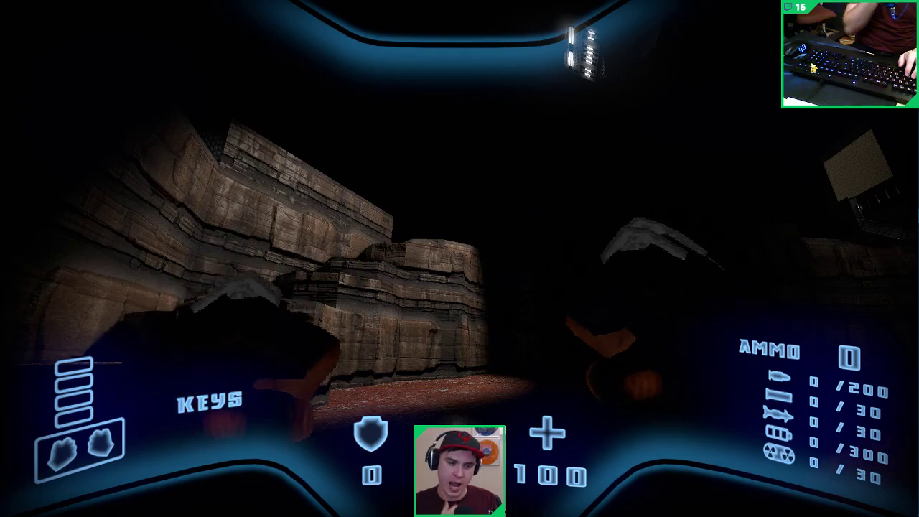
{"action": "key", "text": "w"}
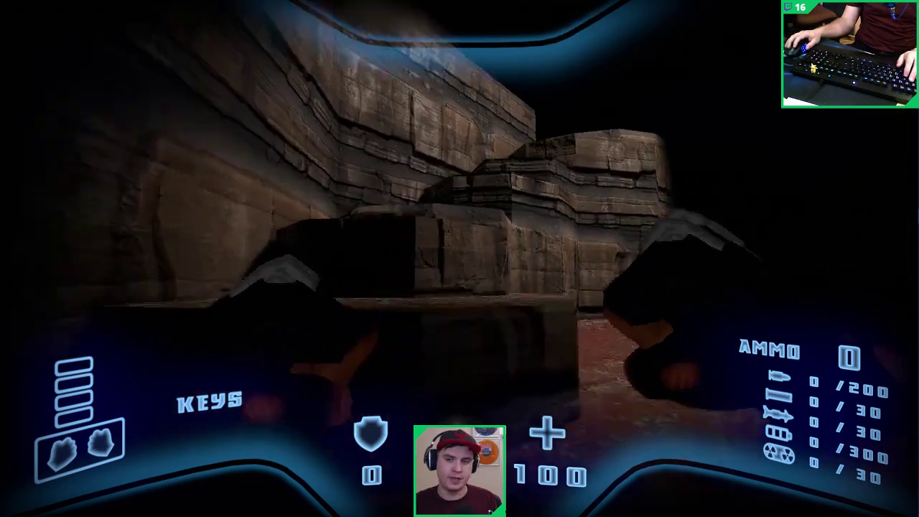
{"action": "key", "text": "w"}
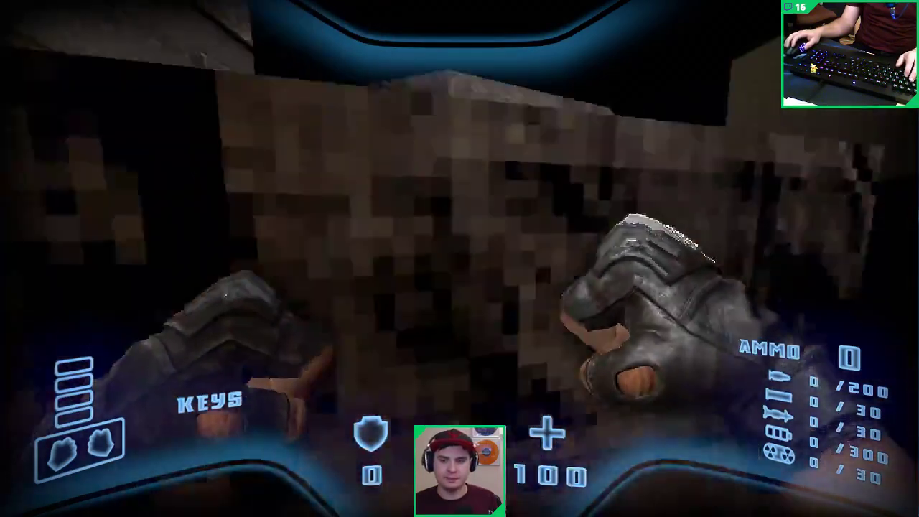
{"action": "key", "text": "space"}
{"action": "key", "text": "w"}
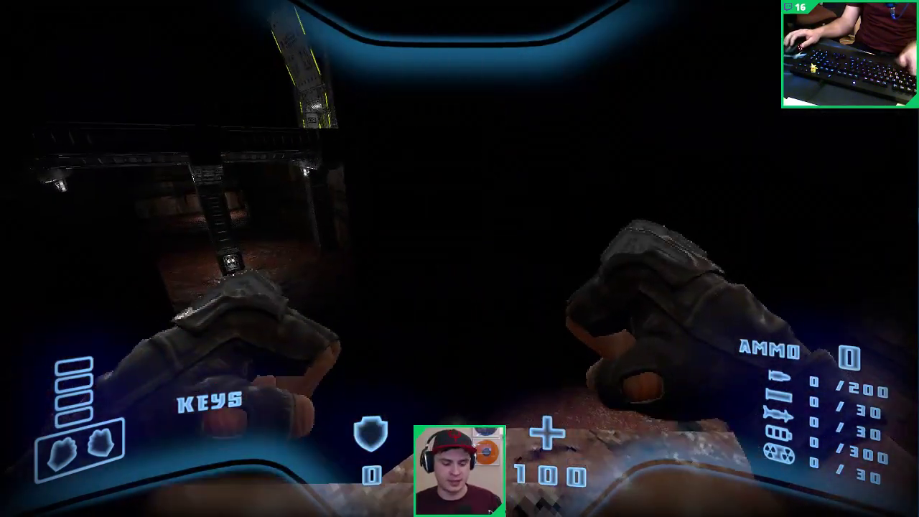
Step: Leave the playtest and select the spotlight at the top of the pillar lamp
{"action": "key", "text": "Escape"}
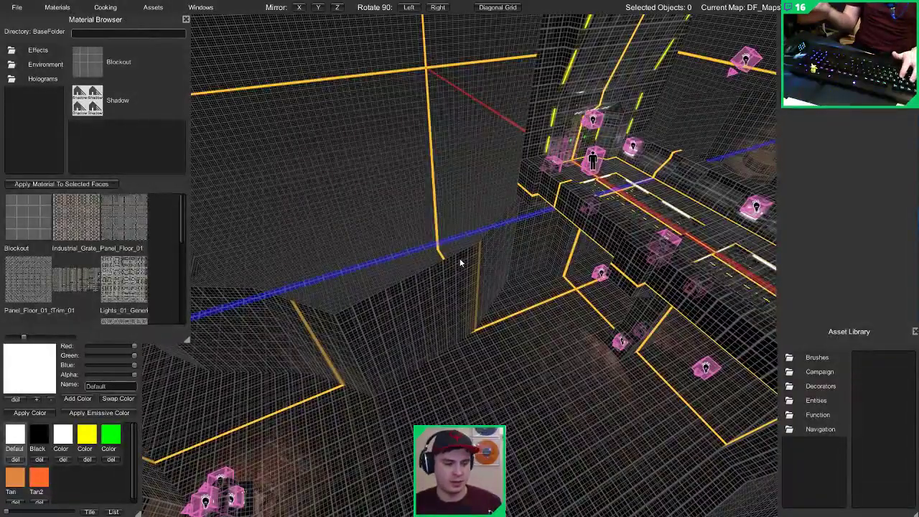
{"action": "key", "text": "d"}
{"action": "right_click_drag", "start_coordinate": [607, 239], "coordinate": [682, 229]}
{"action": "key", "text": "w"}
{"action": "key", "text": "d"}
{"action": "key", "text": "a"}
{"action": "key", "text": "d"}
{"action": "key", "text": "a"}
{"action": "key", "text": "d"}
{"action": "key", "text": "w"}
{"action": "key", "text": "s"}
{"action": "key", "text": "w"}
{"action": "key", "text": "s"}
{"action": "key", "text": "s"}
{"action": "key", "text": "w"}
{"action": "key", "text": "s"}
{"action": "key", "text": "w"}
{"action": "left_click", "coordinate": [708, 166]}
{"action": "key", "text": "d"}
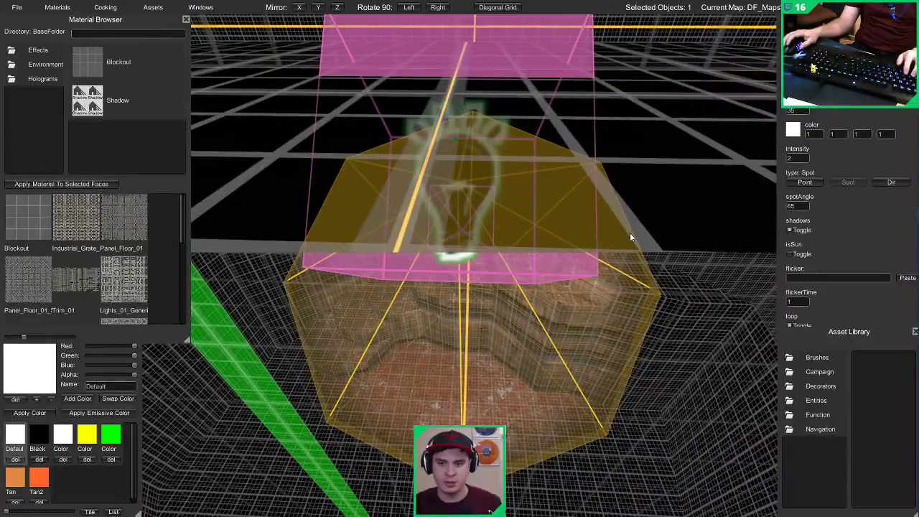
{"action": "key", "text": "s"}
{"action": "right_click_drag", "start_coordinate": [469, 155], "coordinate": [169, 164]}
{"action": "key", "text": "d"}
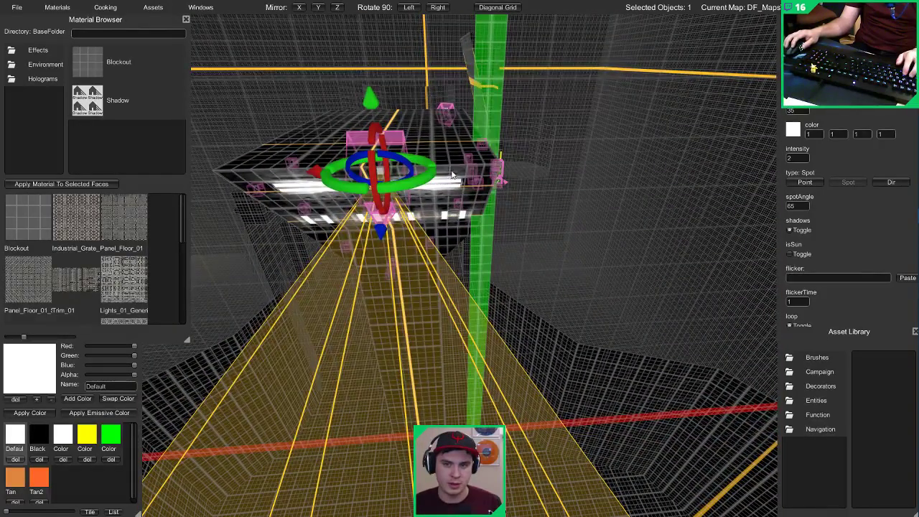
Step: Rotate the pillar lamp's spotlight sideways about its vertical axis and preview how it lights the canyon
{"action": "left_click_drag", "start_coordinate": [452, 174], "coordinate": [500, 142]}
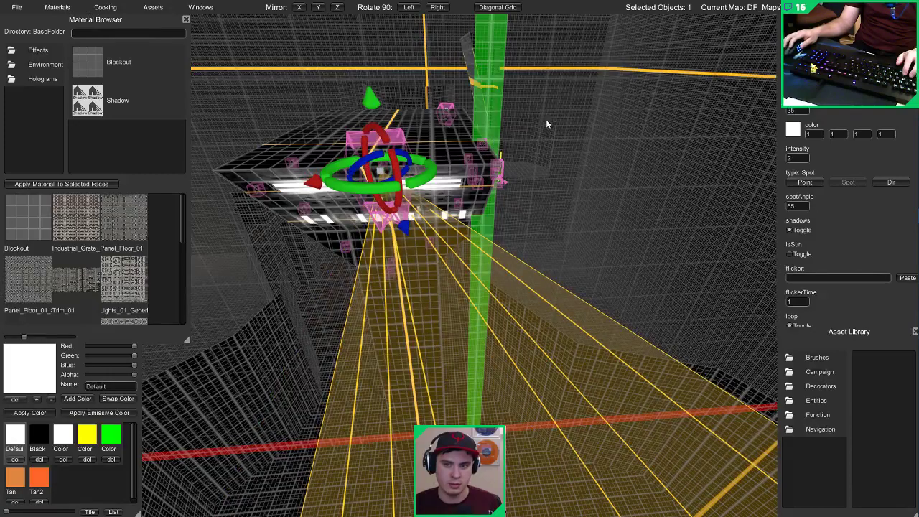
{"action": "left_click_drag", "start_coordinate": [648, 100], "coordinate": [671, 109]}
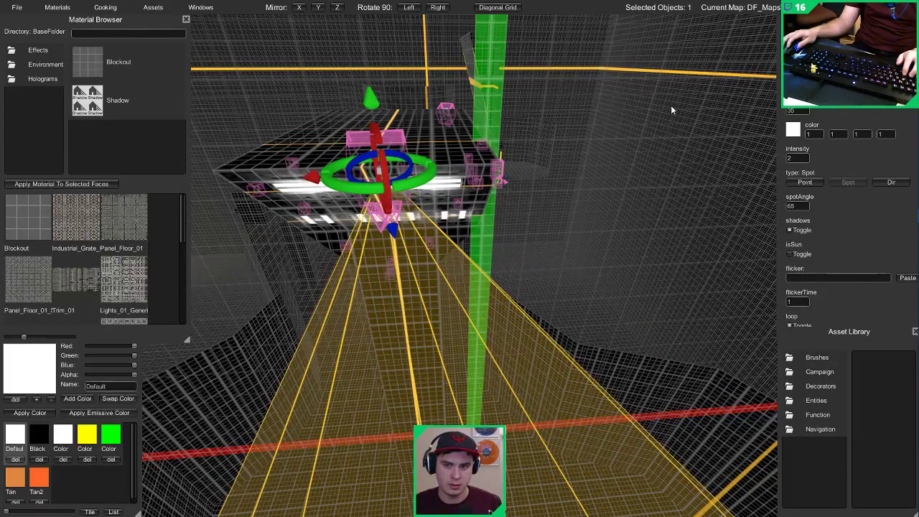
{"action": "mouse_move", "coordinate": [358, 202]}
{"action": "left_mouse_down"}
{"action": "mouse_move", "coordinate": [355, 189]}
{"action": "mouse_move", "coordinate": [380, 188]}
{"action": "mouse_move", "coordinate": [347, 194]}
{"action": "mouse_move", "coordinate": [371, 194]}
{"action": "left_mouse_up"}
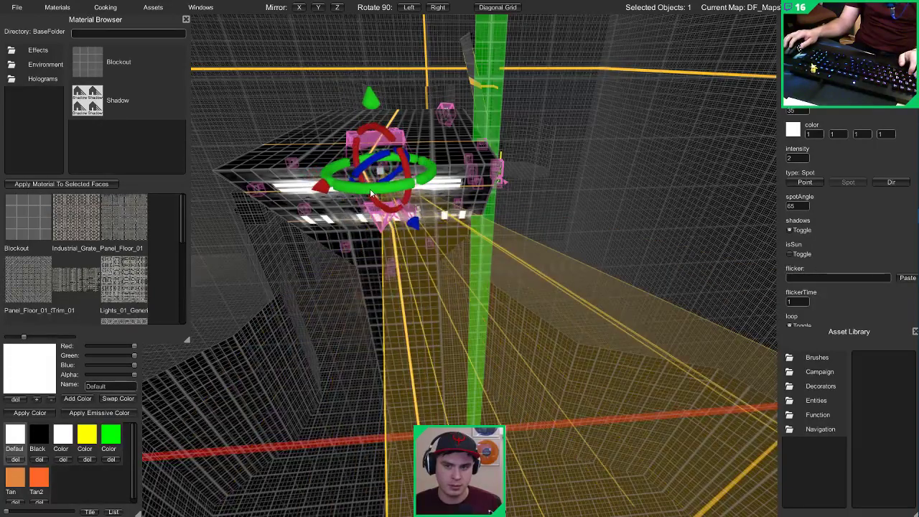
{"action": "key", "text": "w"}
{"action": "key", "text": "e"}
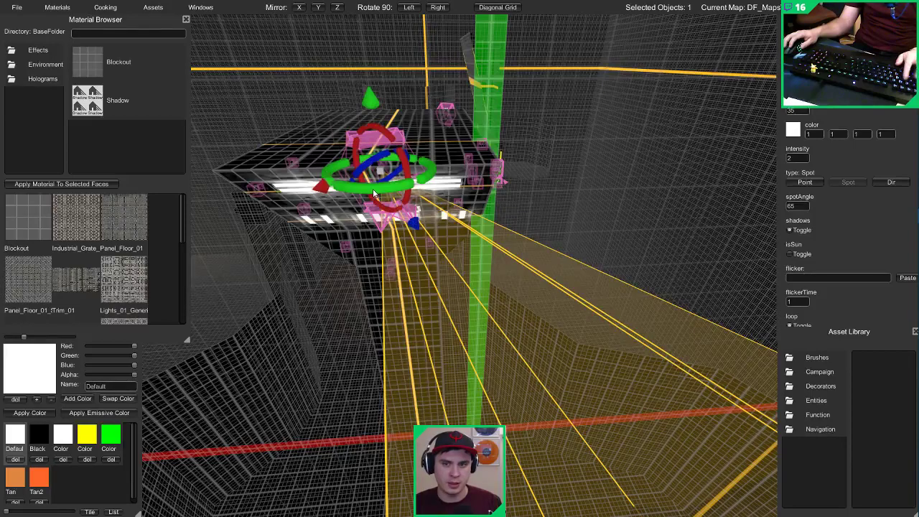
{"action": "left_click_drag", "start_coordinate": [380, 192], "coordinate": [323, 191]}
{"action": "left_click_drag", "start_coordinate": [387, 188], "coordinate": [379, 189]}
{"action": "right_click_drag", "start_coordinate": [381, 207], "coordinate": [334, 298]}
{"action": "key", "text": "g"}
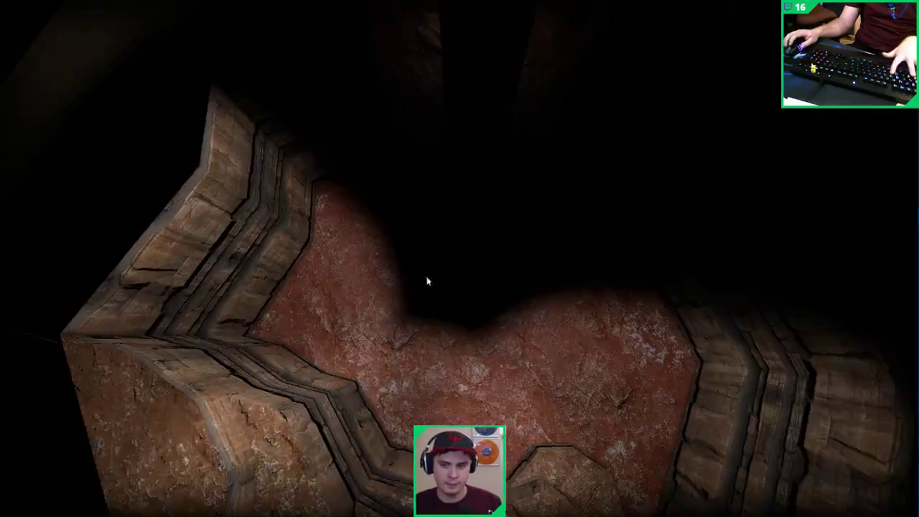
{"action": "right_click_drag", "start_coordinate": [427, 279], "coordinate": [120, 186]}
{"action": "key", "text": "g"}
Step: Spread the stacked spotlights on the pillar lamp apart and set the intensity of two of them to 0
{"action": "left_click", "coordinate": [391, 101]}
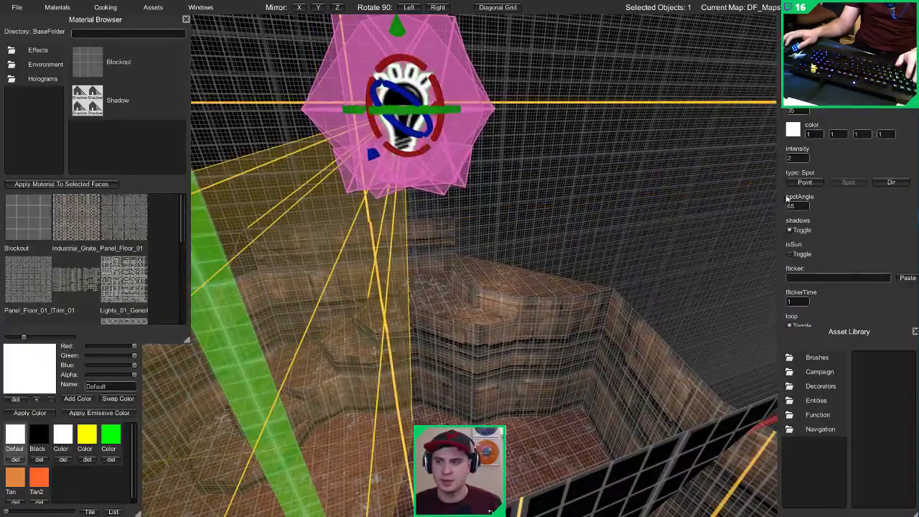
{"action": "right_click_drag", "start_coordinate": [659, 151], "coordinate": [583, 132]}
{"action": "key", "text": "w"}
{"action": "left_click_drag", "start_coordinate": [522, 163], "coordinate": [445, 163], "text": "shift"}
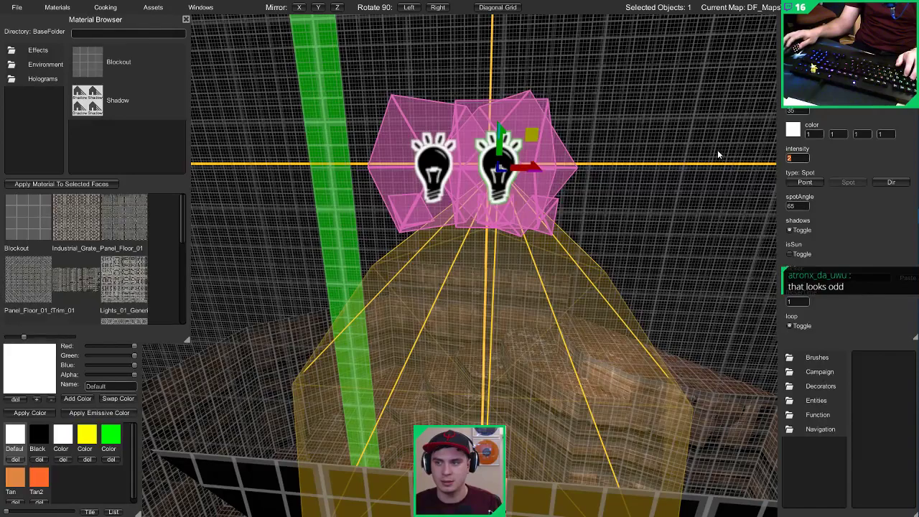
{"action": "type", "text": "0"}
{"action": "left_click_drag", "start_coordinate": [543, 170], "coordinate": [603, 170]}
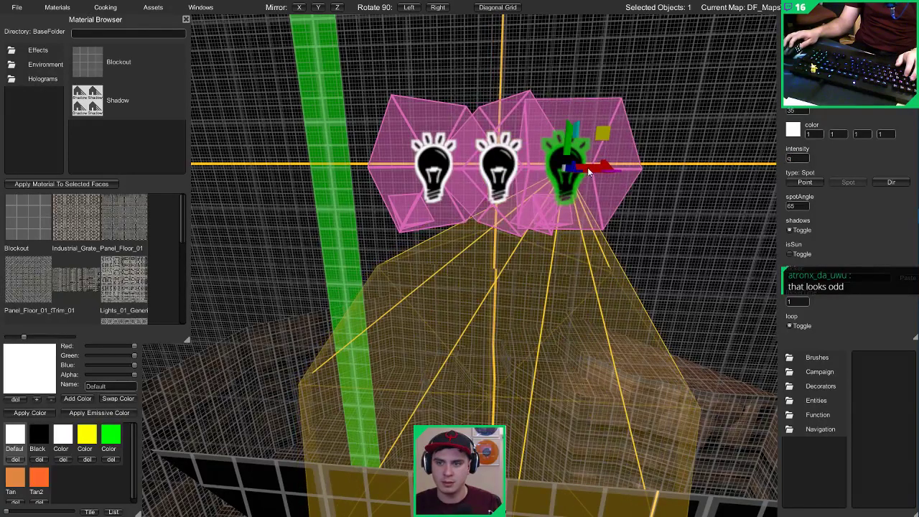
{"action": "left_click", "coordinate": [501, 165]}
{"action": "type", "text": "0"}
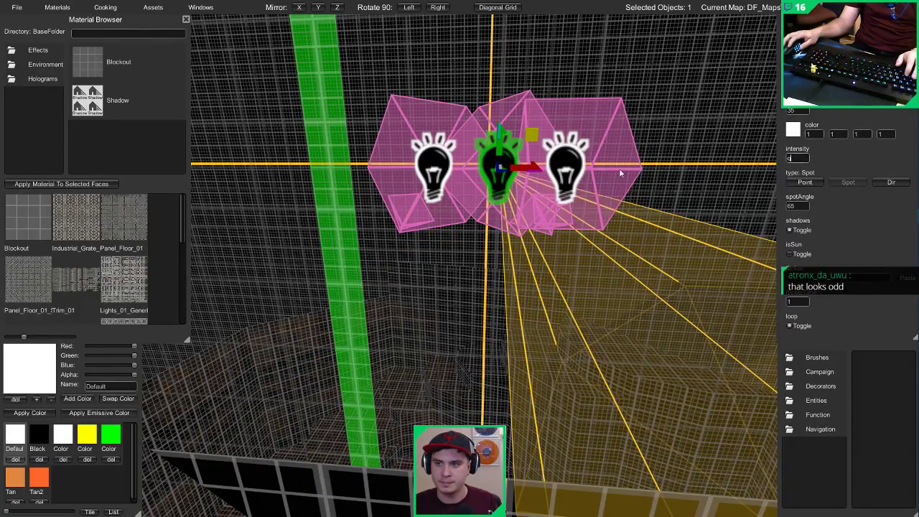
Step: Move the separated spotlights back together at the lamp head and preview the scene lighting
{"action": "left_click", "coordinate": [566, 168]}
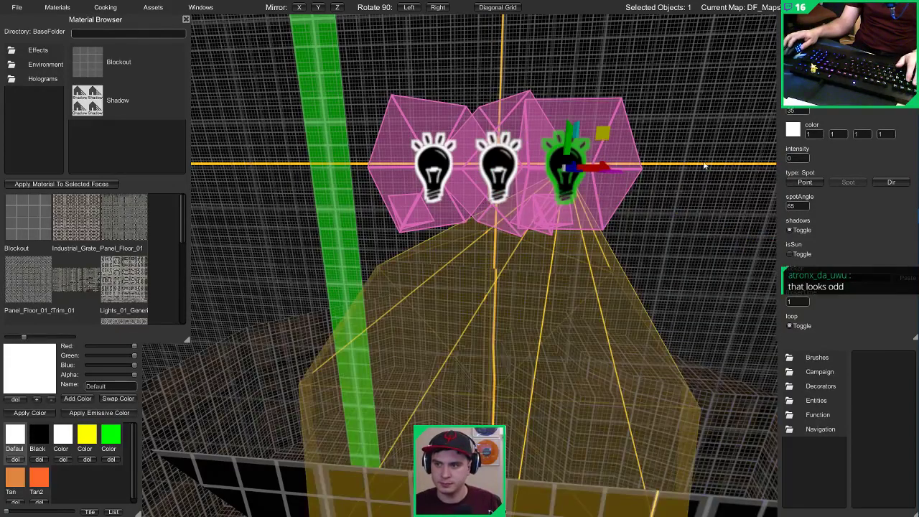
{"action": "left_click_drag", "start_coordinate": [603, 169], "coordinate": [531, 170]}
{"action": "left_click", "coordinate": [423, 163]}
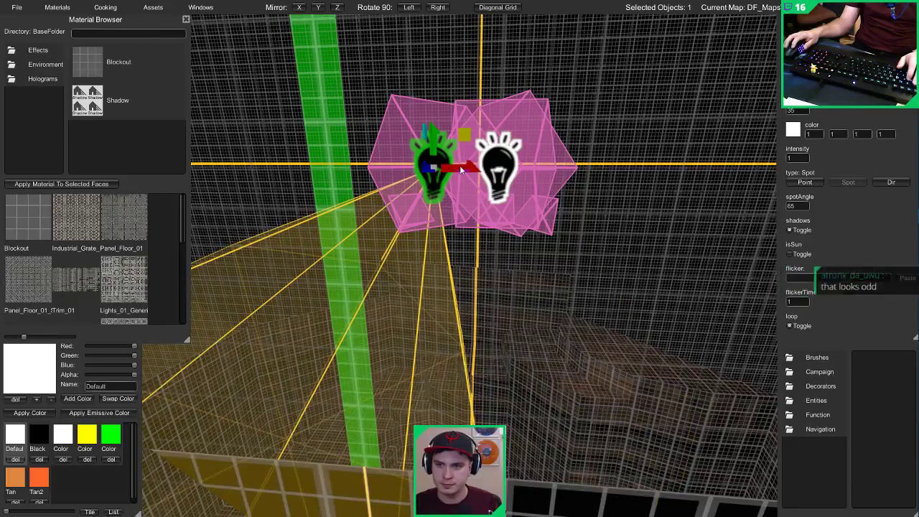
{"action": "left_click_drag", "start_coordinate": [462, 169], "coordinate": [528, 170]}
{"action": "right_click_drag", "start_coordinate": [528, 172], "coordinate": [449, 174]}
{"action": "key", "text": "Tab"}
{"action": "key", "text": "Tab"}
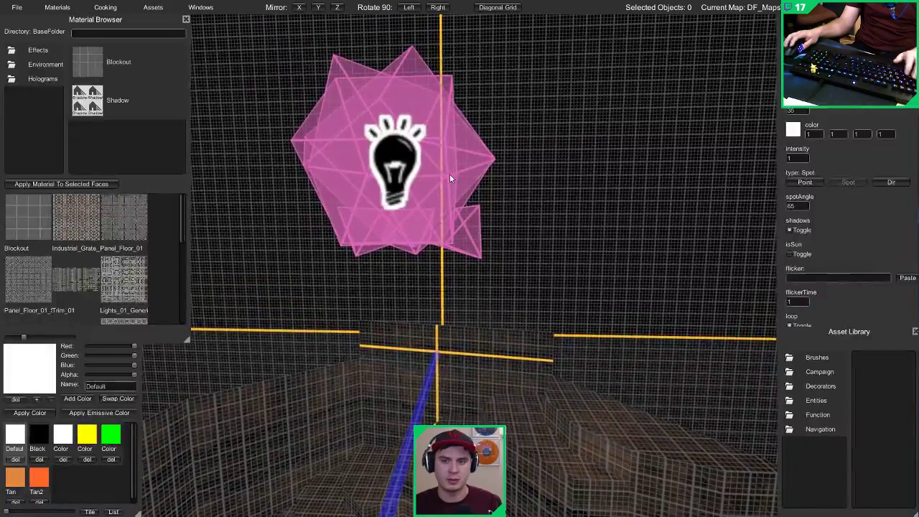
Step: Delete two of the stacked spotlights and rotate the remaining one about its vertical axis
{"action": "left_click", "coordinate": [449, 174]}
{"action": "key", "text": "Delete"}
{"action": "left_click", "coordinate": [409, 195]}
{"action": "key", "text": "Delete"}
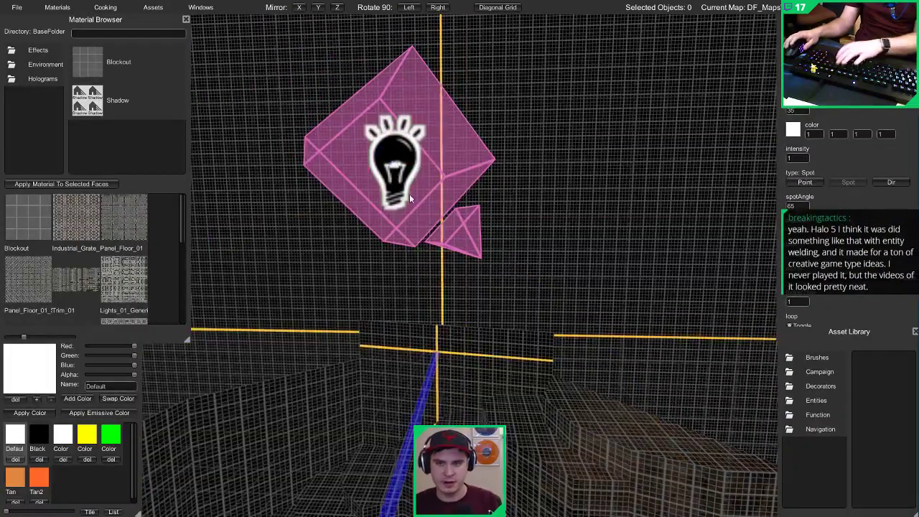
{"action": "left_click", "coordinate": [410, 194]}
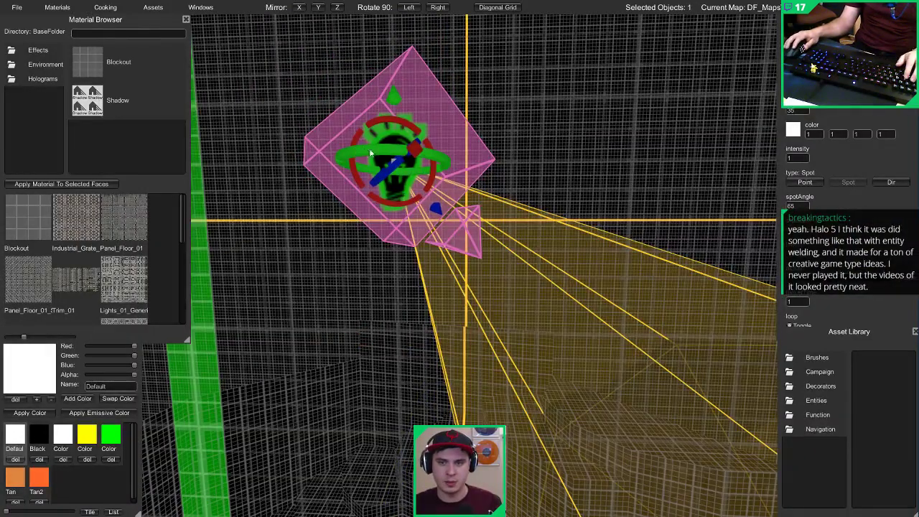
{"action": "left_click_drag", "start_coordinate": [369, 152], "coordinate": [396, 163]}
Step: Set the remaining spotlight's intensity to 2 and its spot angle to 95, and preview the canyon lighting
{"action": "right_click_drag", "start_coordinate": [394, 163], "coordinate": [538, 265]}
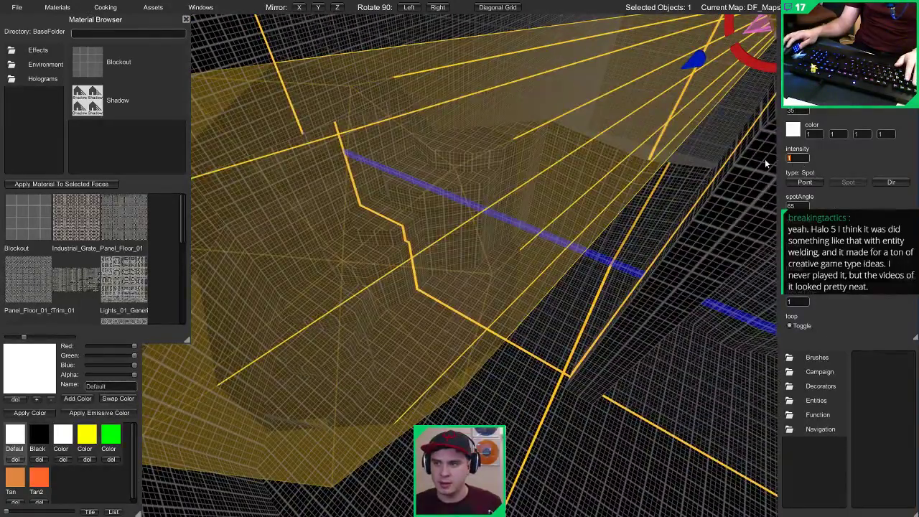
{"action": "type", "text": "2"}
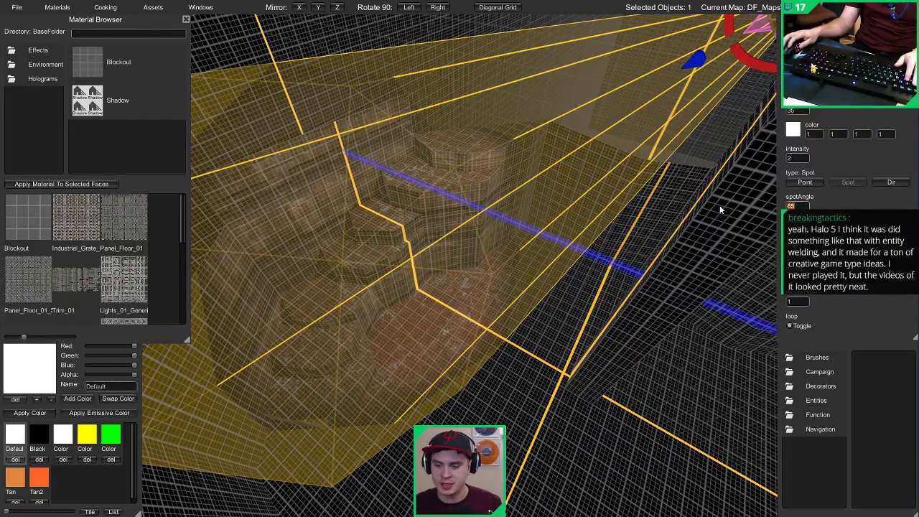
{"action": "type", "text": "80w"}
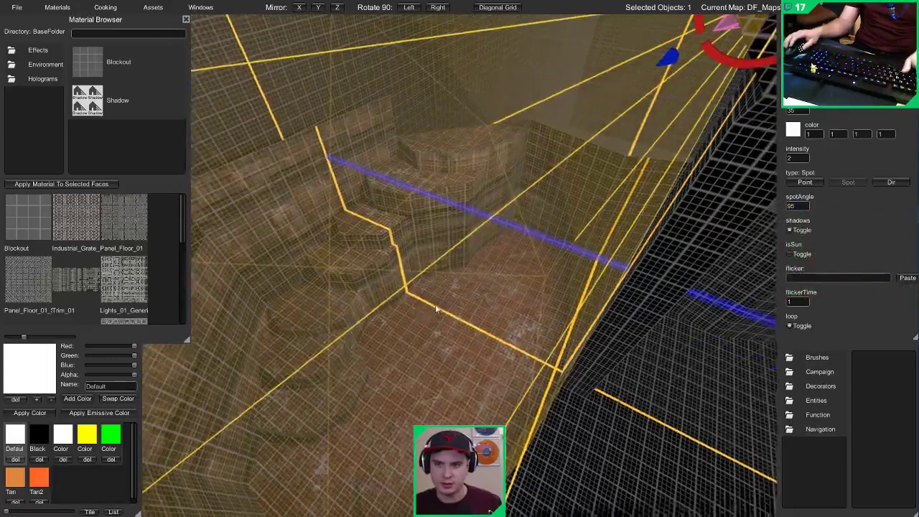
{"action": "key", "text": "Escape"}
{"action": "key", "text": "Tab"}
{"action": "right_click_drag", "start_coordinate": [434, 304], "coordinate": [535, 250]}
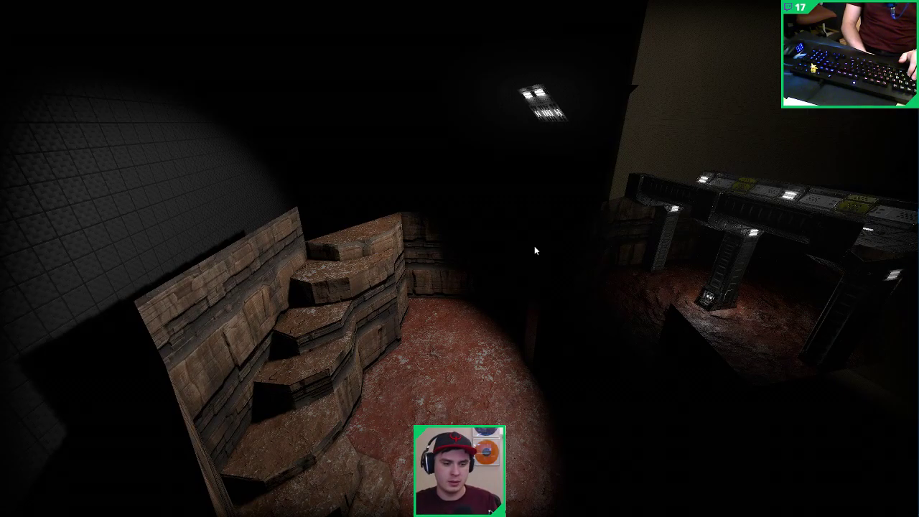
{"action": "right_click_drag", "start_coordinate": [534, 249], "coordinate": [464, 205]}
{"action": "key", "text": "Tab"}
Step: Duplicate the spotlight and move the copy to the other end of the lamp head
{"action": "key", "text": "w"}
{"action": "right_click_drag", "start_coordinate": [543, 186], "coordinate": [494, 299]}
{"action": "key", "text": "s"}
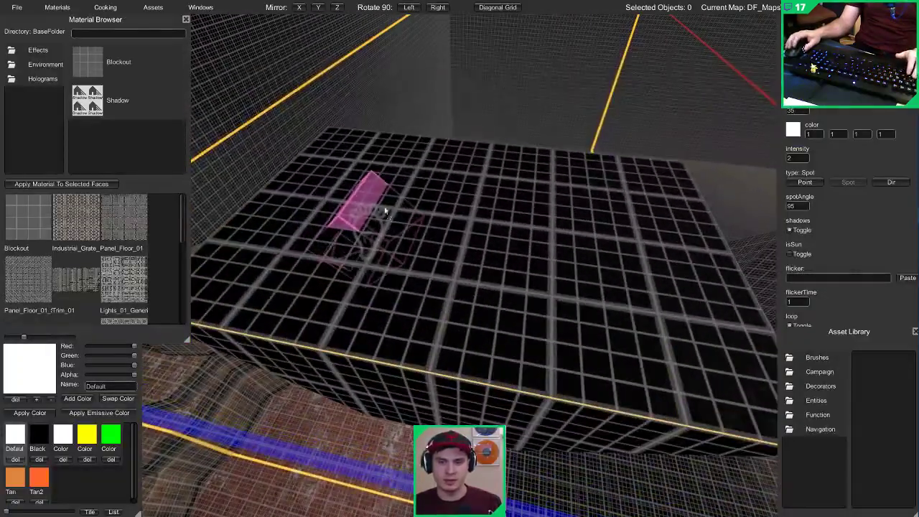
{"action": "left_click", "coordinate": [364, 195]}
{"action": "key", "text": "w"}
{"action": "key", "text": "ctrl+d"}
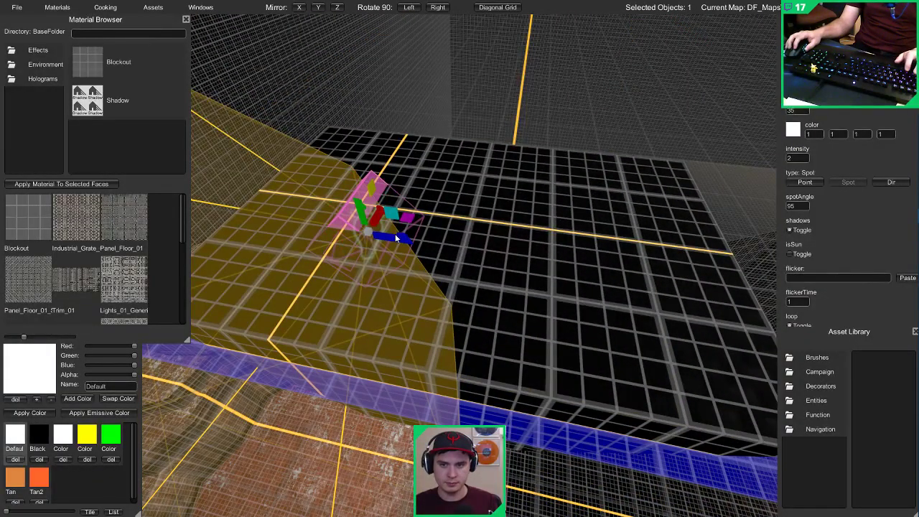
{"action": "left_click_drag", "start_coordinate": [397, 242], "coordinate": [617, 265]}
Step: Rotate the copied spotlight about its vertical axis to aim towards the walkway, and preview the lighting
{"action": "key", "text": "e"}
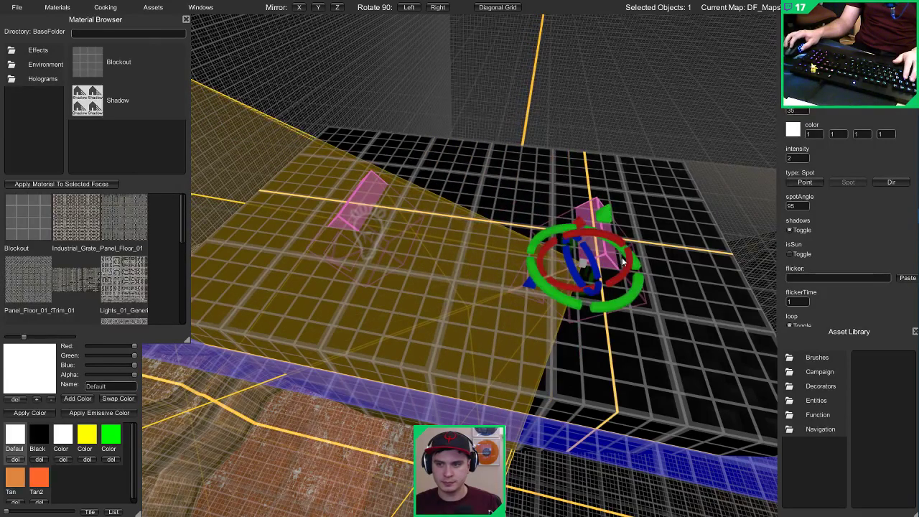
{"action": "left_click_drag", "start_coordinate": [630, 300], "coordinate": [518, 220]}
{"action": "key", "text": "Escape"}
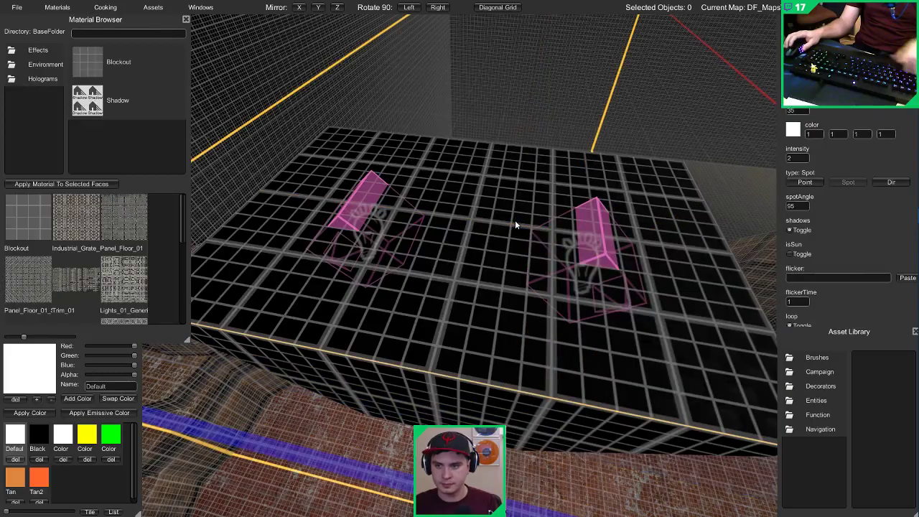
{"action": "key", "text": "Tab"}
{"action": "right_click_drag", "start_coordinate": [515, 220], "coordinate": [439, 140]}
{"action": "key", "text": "Tab"}
{"action": "left_click", "coordinate": [477, 128]}
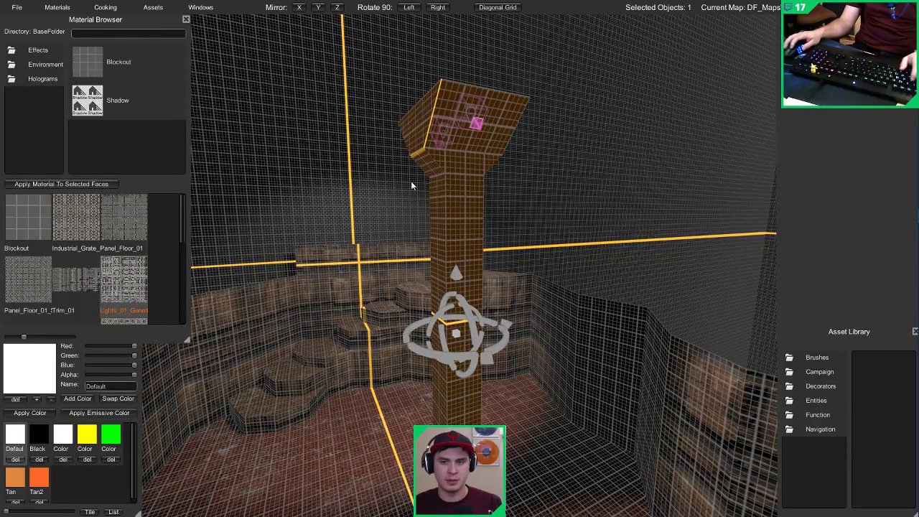
{"action": "right_click_drag", "start_coordinate": [447, 166], "coordinate": [462, 184]}
{"action": "key", "text": "1"}
{"action": "left_click", "coordinate": [462, 182]}
{"action": "key", "text": "3"}
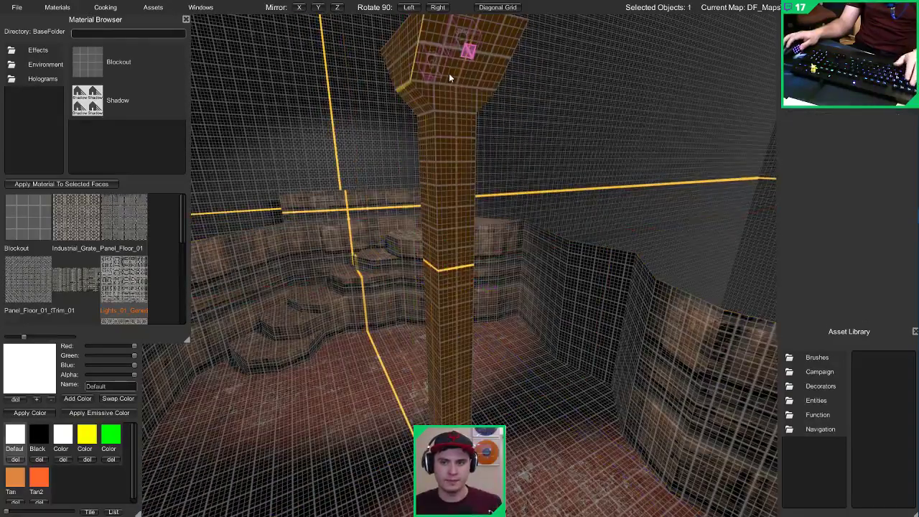
{"action": "left_click", "coordinate": [449, 75]}
{"action": "key", "text": "1"}
Step: Preview the scene lighting and examine how the two spotlights light the canyon walls, floor and walkway
{"action": "right_click_drag", "start_coordinate": [279, 224], "coordinate": [466, 240]}
{"action": "key", "text": "Tab"}
{"action": "key", "text": "d"}
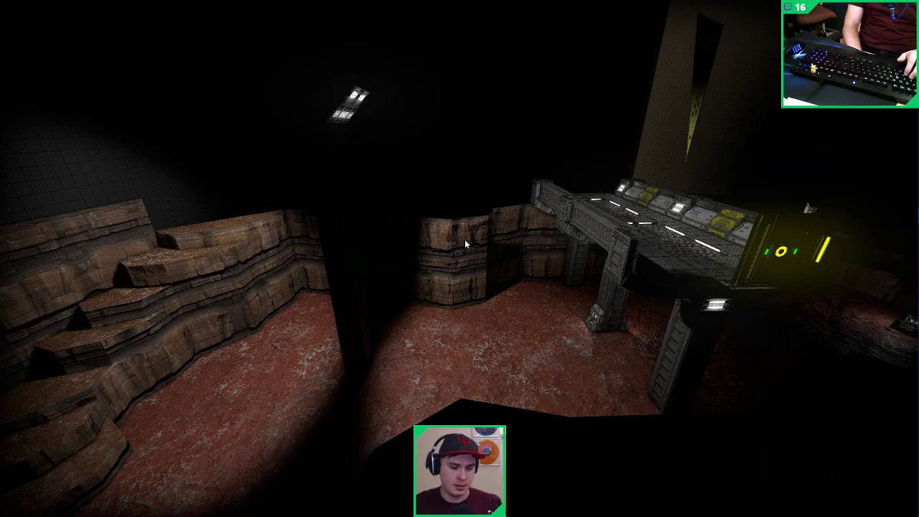
{"action": "right_click_drag", "start_coordinate": [531, 228], "coordinate": [365, 240]}
{"action": "key", "text": "a"}
{"action": "key", "text": "a"}
{"action": "key", "text": "d"}
{"action": "key", "text": "d"}
{"action": "key", "text": "a"}
{"action": "key", "text": "w"}
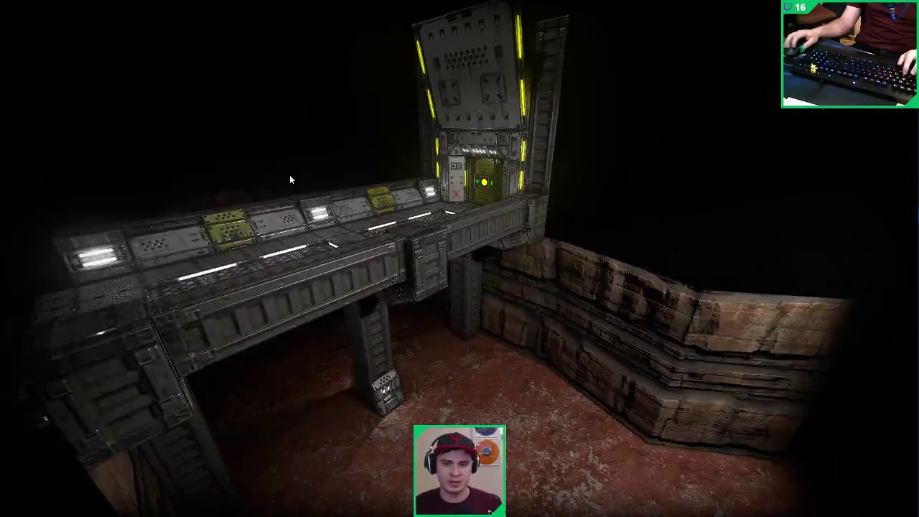
{"action": "right_click_drag", "start_coordinate": [317, 216], "coordinate": [480, 201]}
{"action": "key", "text": "w"}
{"action": "key", "text": "w"}
{"action": "left_click", "coordinate": [480, 201], "text": "shift"}
{"action": "key", "text": "w"}
{"action": "right_click_drag", "start_coordinate": [587, 205], "coordinate": [113, 225]}
Step: Select the inner side faces of the recessed channel along the walkway's floor lights
{"action": "key", "text": "Escape"}
{"action": "key", "text": "s"}
{"action": "key", "text": "w"}
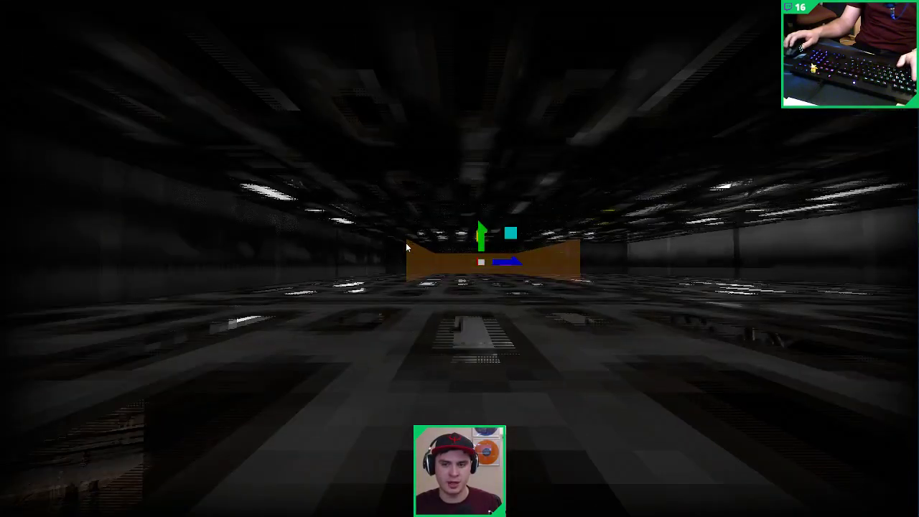
{"action": "left_click", "coordinate": [334, 253], "text": "ctrl"}
{"action": "left_click", "coordinate": [334, 253], "text": "ctrl"}
{"action": "left_click", "coordinate": [334, 252], "text": "ctrl"}
{"action": "left_click", "coordinate": [411, 257], "text": "ctrl"}
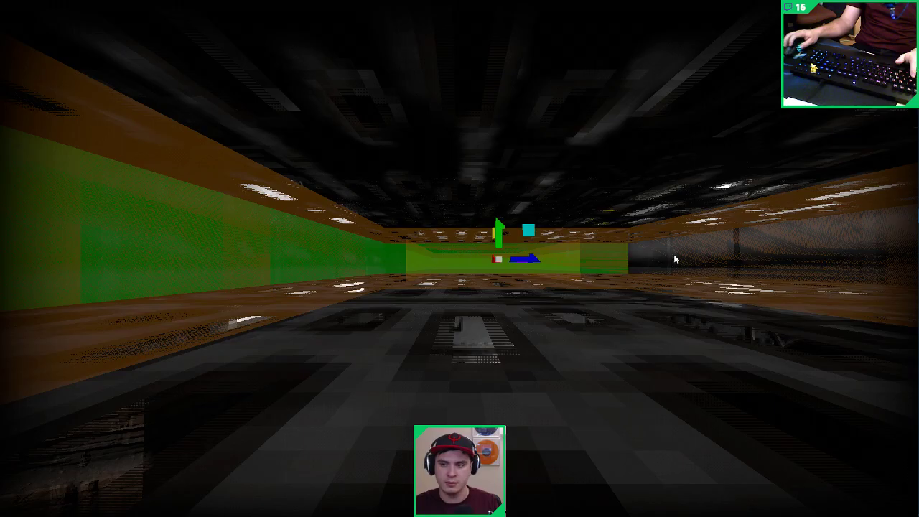
{"action": "right_click_drag", "start_coordinate": [673, 260], "coordinate": [332, 325]}
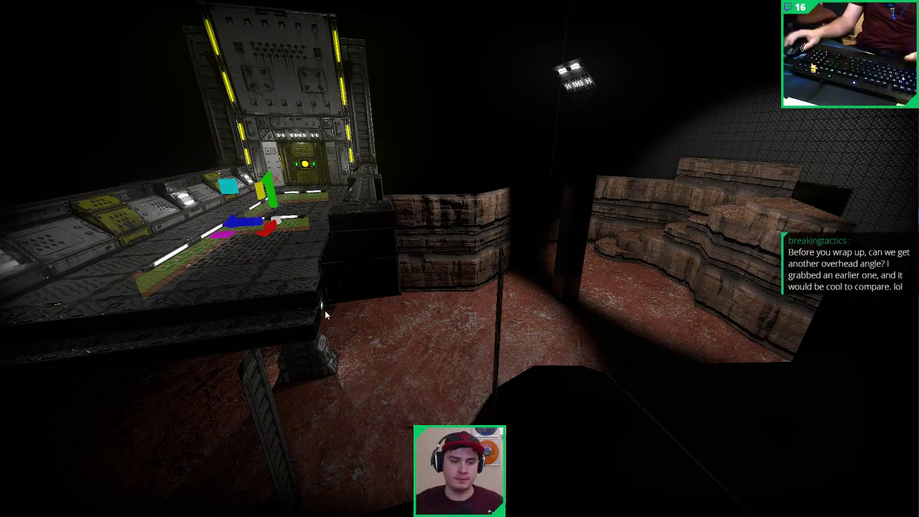
{"action": "key", "text": "w"}
{"action": "right_click_drag", "start_coordinate": [325, 310], "coordinate": [274, 265]}
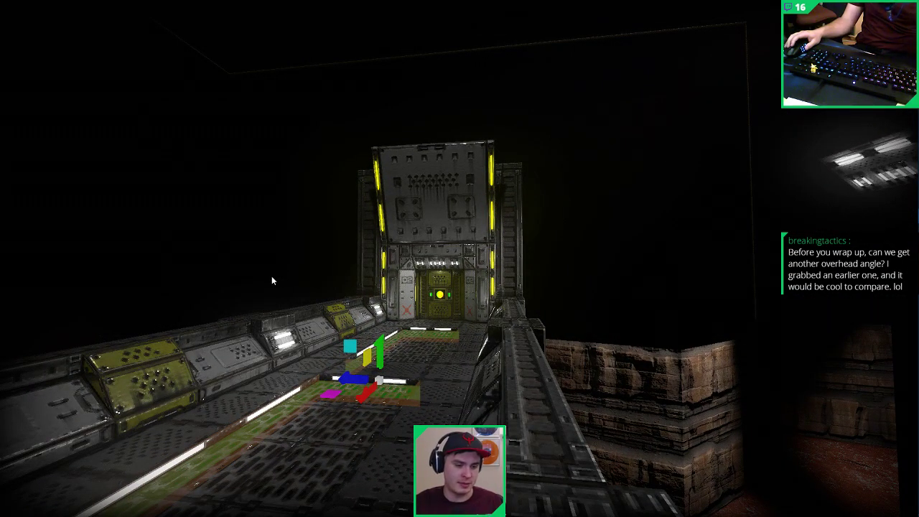
Step: Clear the face selection and preview the whole map's lighting from a high overhead angle
{"action": "key", "text": "Tab"}
{"action": "right_click_drag", "start_coordinate": [278, 293], "coordinate": [442, 334]}
{"action": "key", "text": "w"}
{"action": "key", "text": "Escape"}
{"action": "key", "text": "Tab"}
{"action": "right_click_drag", "start_coordinate": [632, 323], "coordinate": [456, 303]}
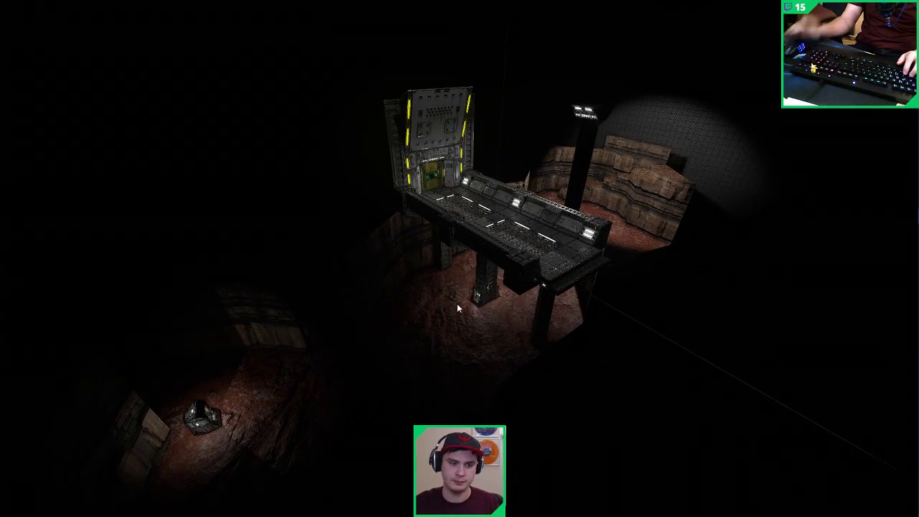
{"action": "key", "text": "Tab"}
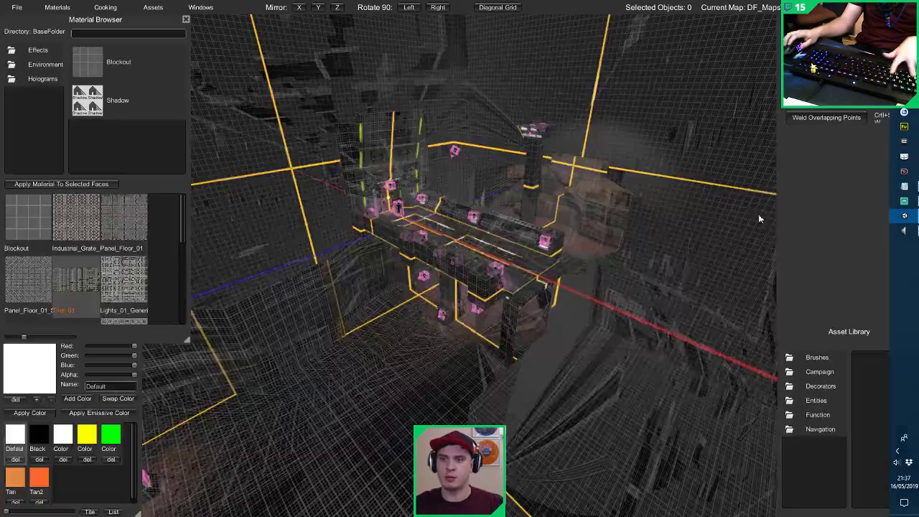
Step: Pull a face of the enclosing room's wall beyond the pillar lamp outward, clear the selection and check the scene preview
{"action": "left_click", "coordinate": [740, 198]}
{"action": "left_click", "coordinate": [725, 187]}
{"action": "right_click_drag", "start_coordinate": [725, 188], "coordinate": [680, 187]}
{"action": "left_click_drag", "start_coordinate": [681, 189], "coordinate": [716, 191]}
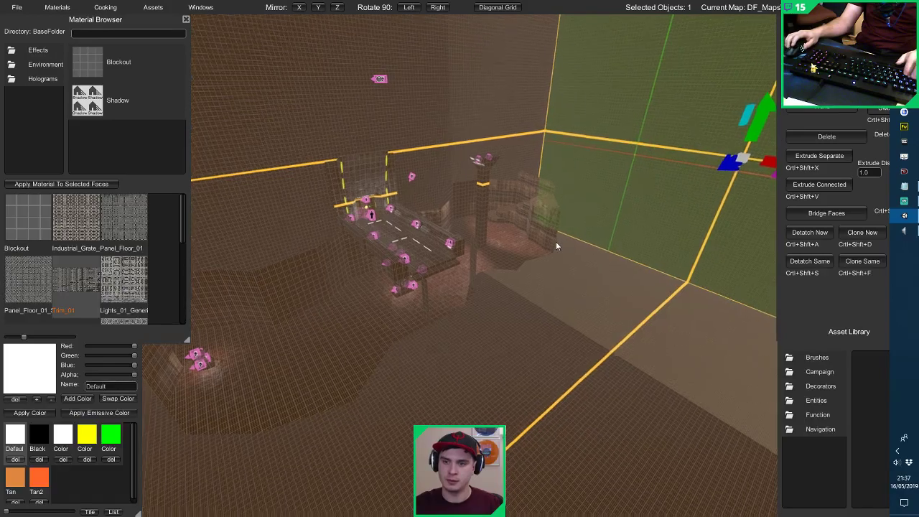
{"action": "key", "text": "Escape"}
{"action": "key", "text": "Tab"}
{"action": "key", "text": "Tab"}
Step: Select the point light high above the walkway and move it sideways along the blue axis
{"action": "right_click_drag", "start_coordinate": [556, 242], "coordinate": [441, 190]}
{"action": "left_click", "coordinate": [401, 194]}
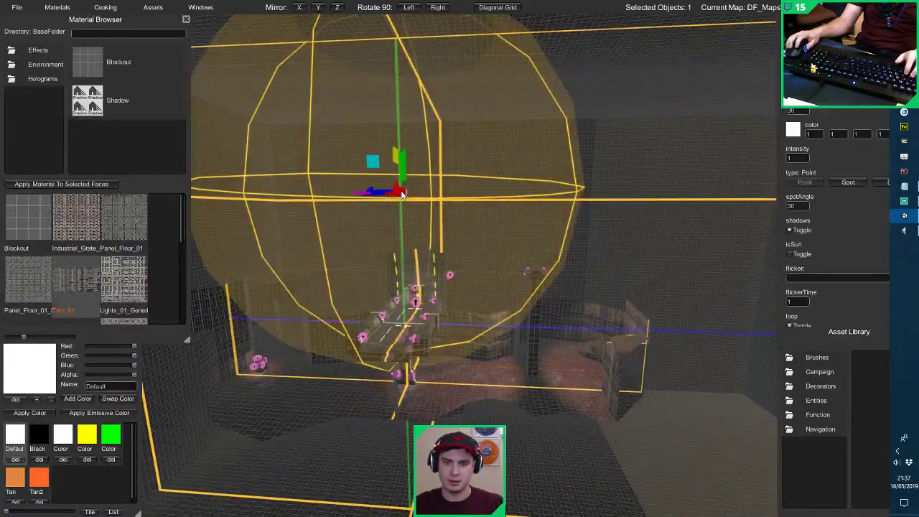
{"action": "left_click_drag", "start_coordinate": [444, 201], "coordinate": [446, 201]}
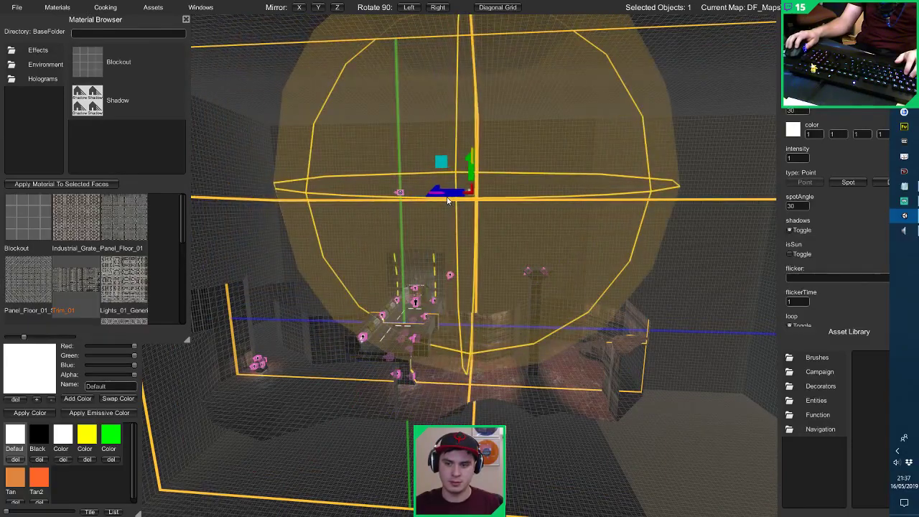
Step: Select both faces of the enclosing room's side wall beyond the canyon and pull them outward along the blue axis
{"action": "mouse_move", "coordinate": [448, 197]}
{"action": "right_mouse_down"}
{"action": "mouse_move", "coordinate": [434, 252]}
{"action": "mouse_move", "coordinate": [390, 202]}
{"action": "mouse_move", "coordinate": [479, 218]}
{"action": "right_mouse_up"}
{"action": "left_click", "coordinate": [402, 206]}
{"action": "left_click", "coordinate": [403, 206]}
{"action": "left_click", "coordinate": [403, 206]}
{"action": "left_click", "coordinate": [595, 206]}
{"action": "left_click", "coordinate": [595, 206]}
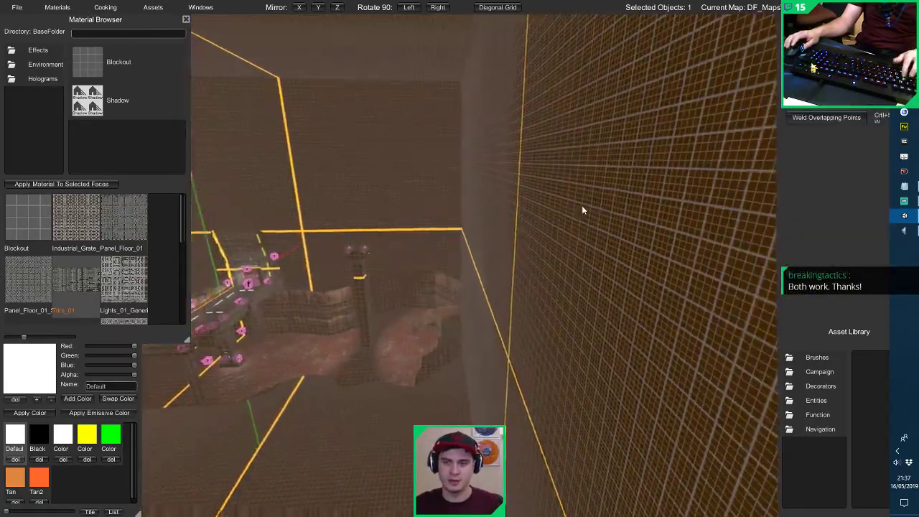
{"action": "mouse_move", "coordinate": [581, 205]}
{"action": "right_mouse_down"}
{"action": "mouse_move", "coordinate": [525, 196]}
{"action": "mouse_move", "coordinate": [541, 199]}
{"action": "mouse_move", "coordinate": [536, 245]}
{"action": "right_mouse_up"}
{"action": "left_click", "coordinate": [509, 194], "text": "shift"}
{"action": "left_click", "coordinate": [541, 198]}
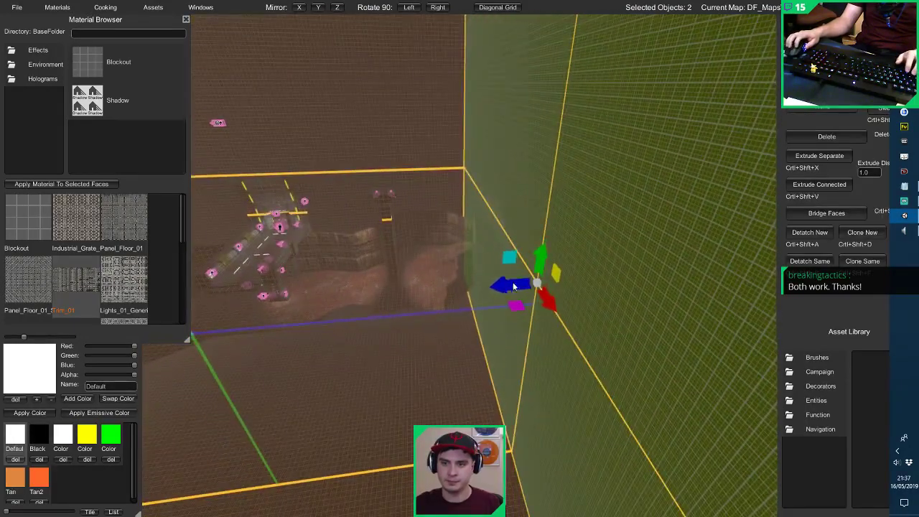
{"action": "left_click_drag", "start_coordinate": [513, 286], "coordinate": [829, 267]}
Step: Preview the enlarged room's lighting and examine the walkway, pillar lamp and canyon from several viewpoints
{"action": "right_click_drag", "start_coordinate": [503, 263], "coordinate": [440, 240]}
{"action": "key", "text": "Tab"}
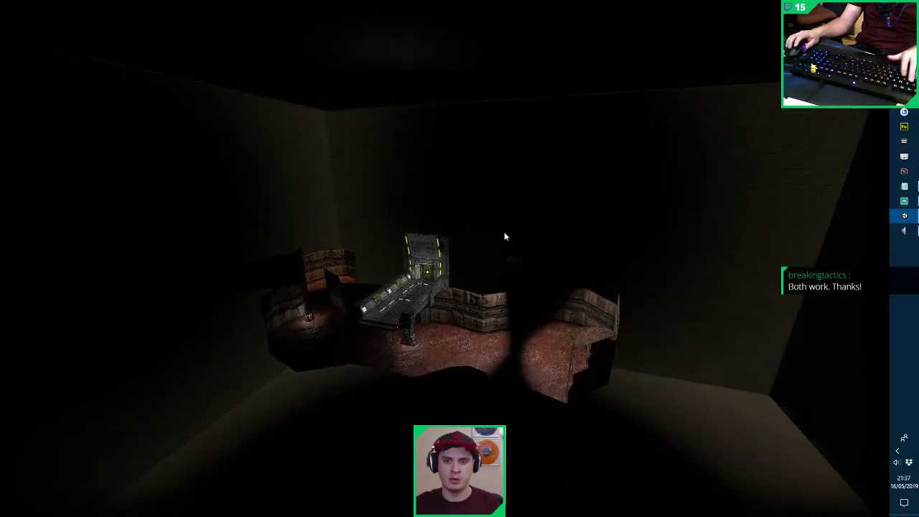
{"action": "right_click_drag", "start_coordinate": [352, 244], "coordinate": [494, 269]}
{"action": "key", "text": "w"}
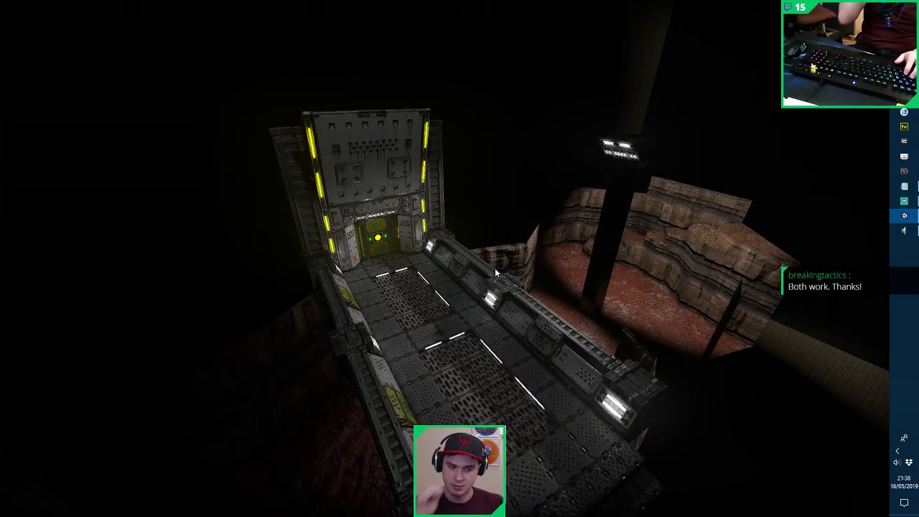
{"action": "key", "text": "s"}
{"action": "right_click_drag", "start_coordinate": [547, 251], "coordinate": [405, 263]}
{"action": "key", "text": "w"}
{"action": "key", "text": "s"}
{"action": "key", "text": "w"}
{"action": "key", "text": "d"}
{"action": "key", "text": "w"}
{"action": "key", "text": "s"}
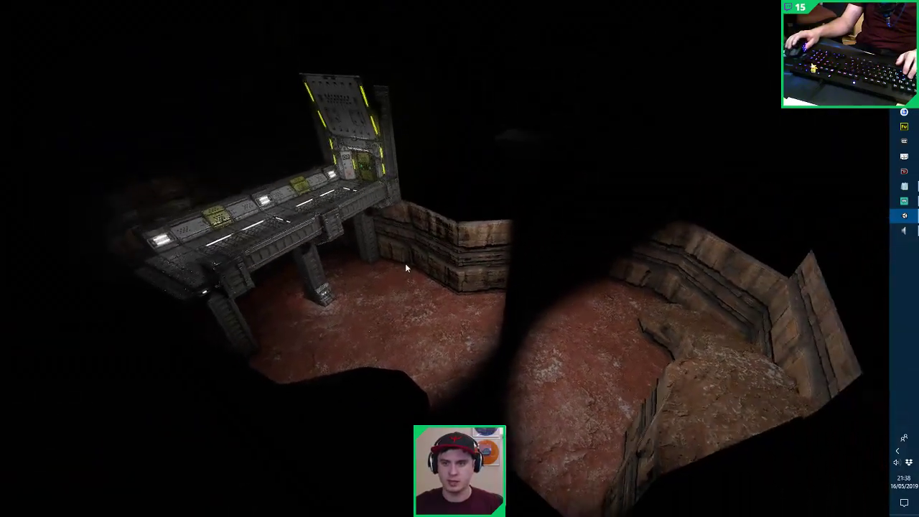
{"action": "key", "text": "s"}
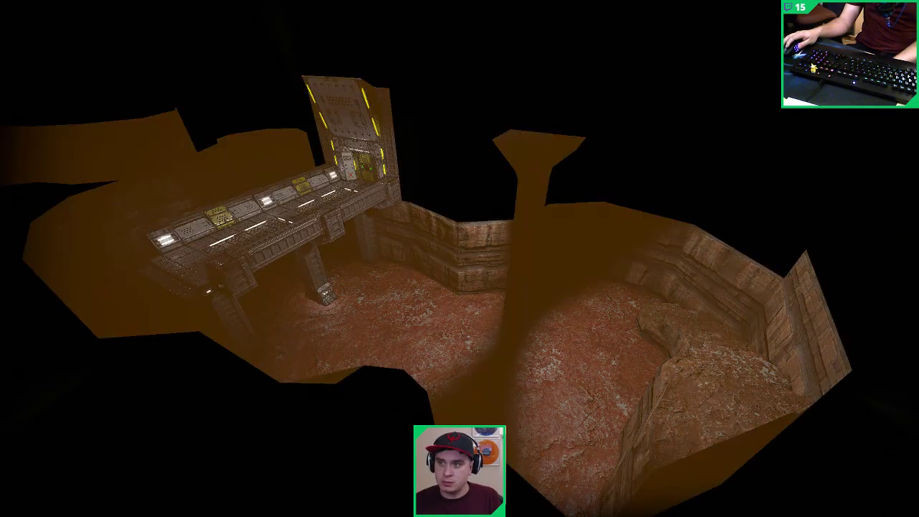
Step: Return from the desktop to the map editor and preview the walkway lighting facing the yellow-lit door
{"action": "key", "text": "alt+F4"}
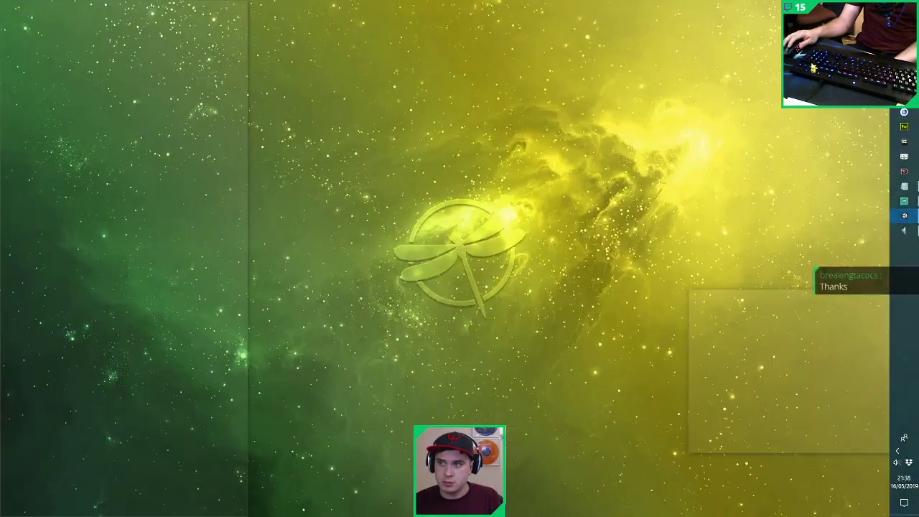
{"action": "key", "text": "alt+Tab"}
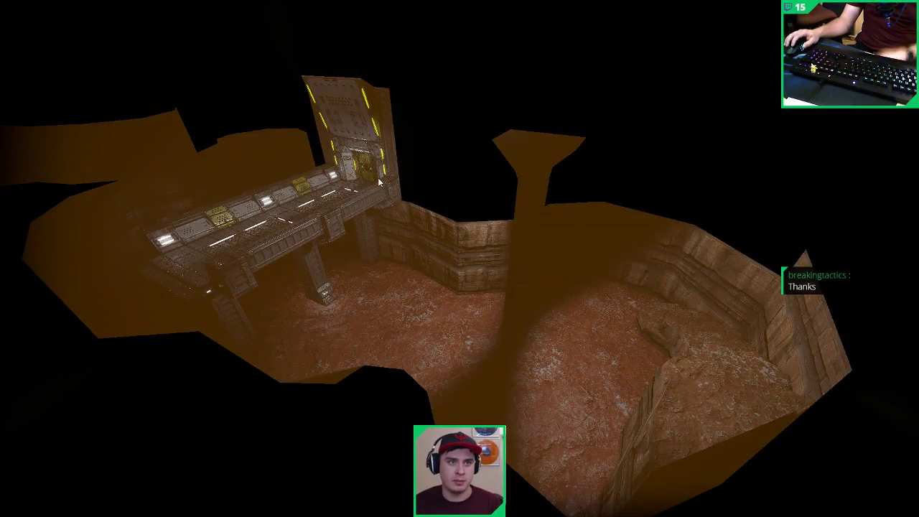
{"action": "right_click_drag", "start_coordinate": [369, 192], "coordinate": [364, 191]}
{"action": "key", "text": "alt+f"}
{"action": "key", "text": "g"}
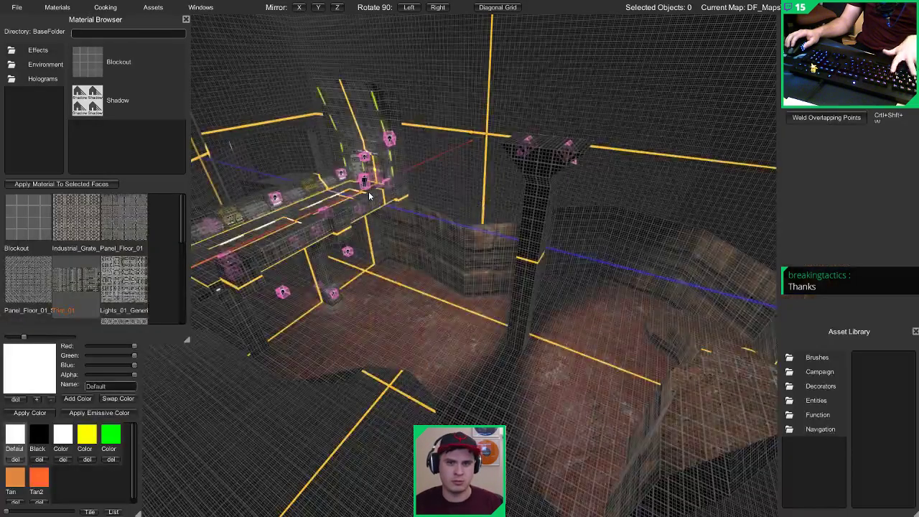
{"action": "key", "text": "g"}
{"action": "key", "text": "g"}
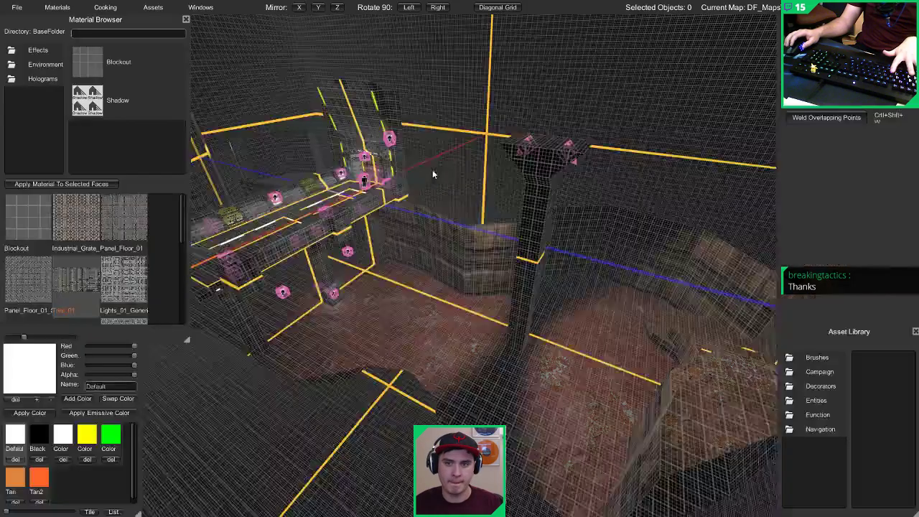
{"action": "key", "text": "w"}
{"action": "right_click_drag", "start_coordinate": [432, 174], "coordinate": [499, 131]}
{"action": "key", "text": "g"}
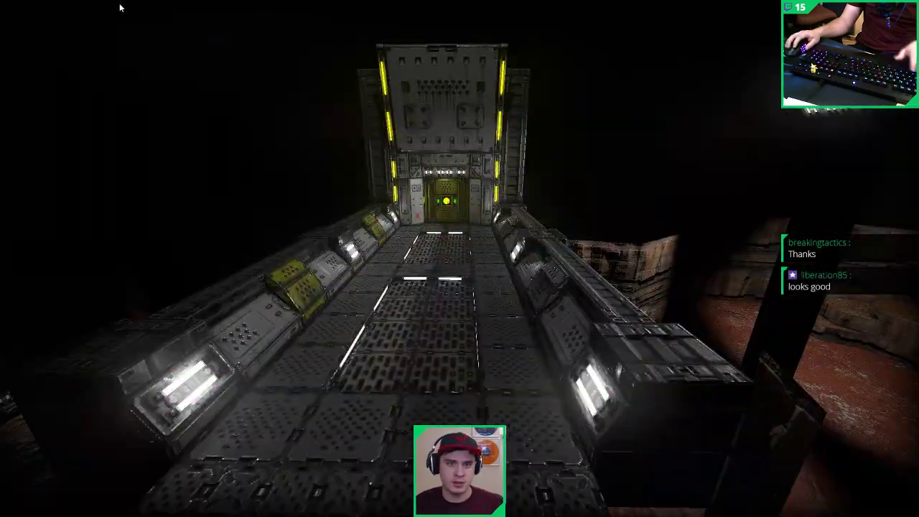
{"action": "key", "text": "g"}
Step: Play-test the map, following the walkway to the door and back and dropping to the canyon floor beneath it
{"action": "left_click", "coordinate": [106, 7]}
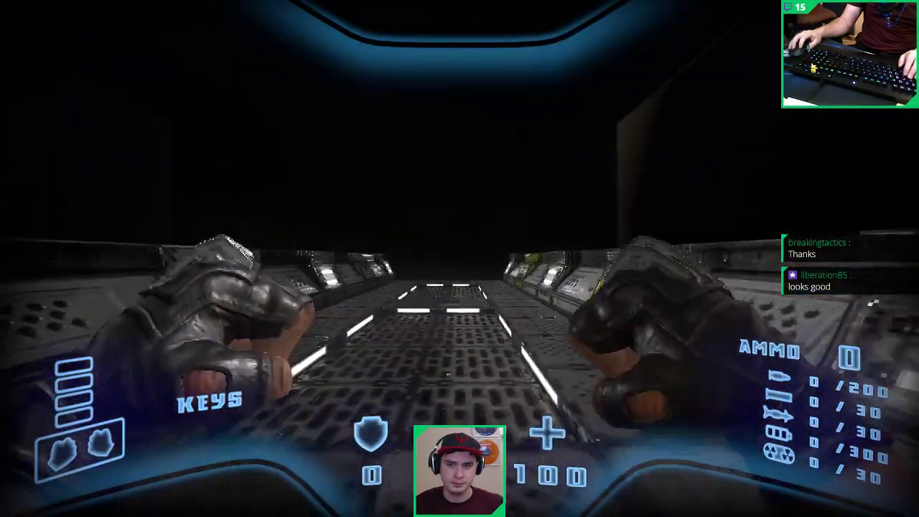
{"action": "key", "text": "s"}
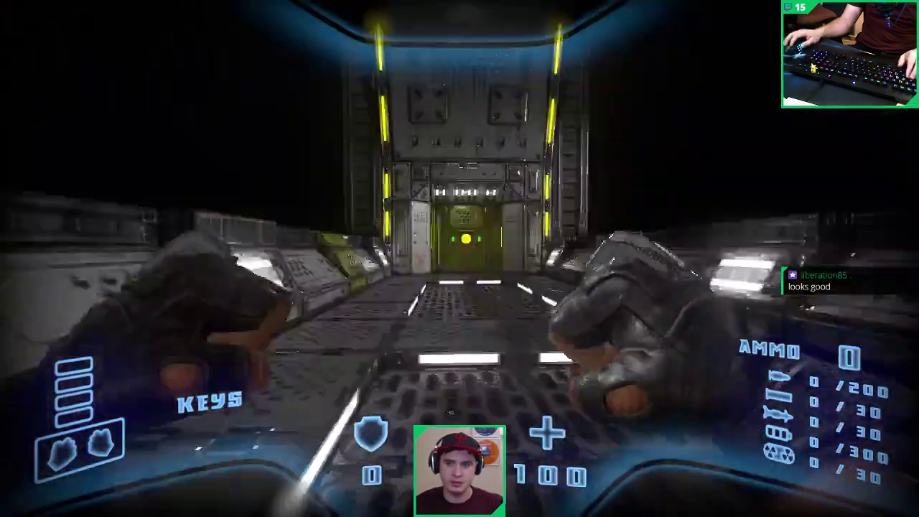
{"action": "key", "text": "w"}
{"action": "key", "text": "space"}
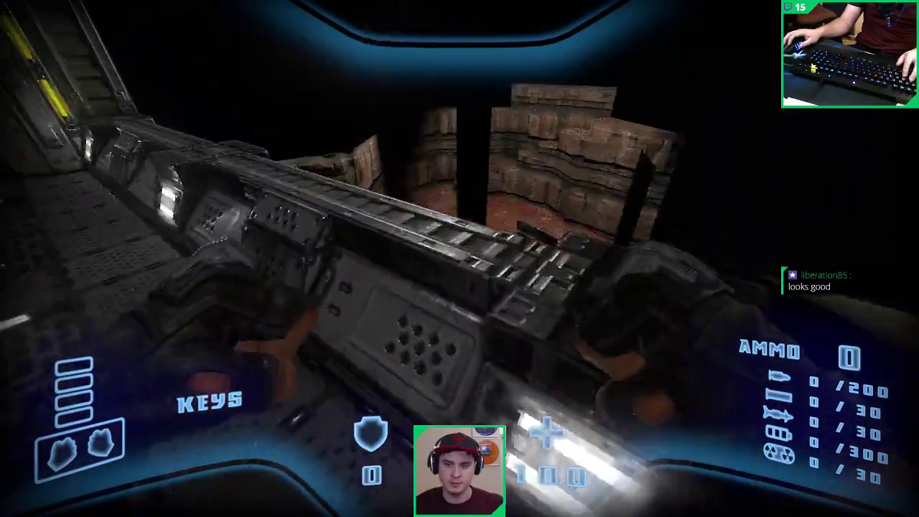
{"action": "key", "text": "w"}
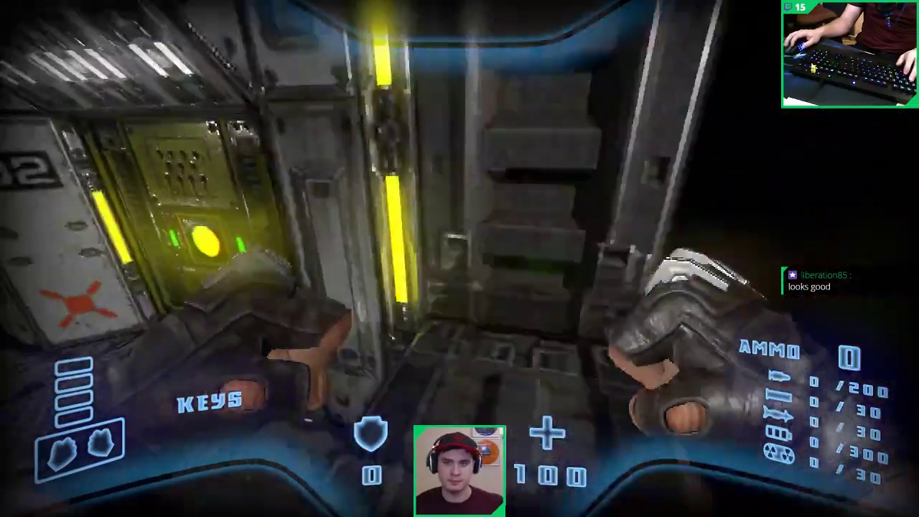
{"action": "key", "text": "w"}
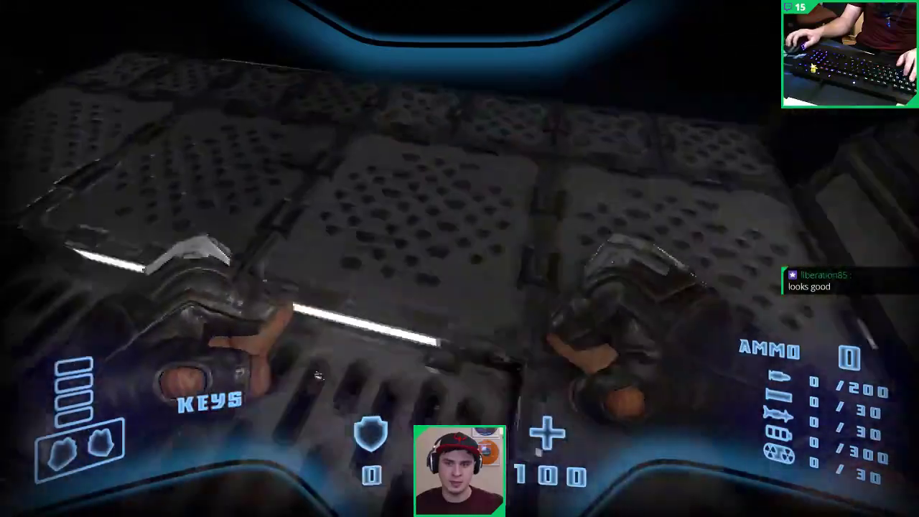
{"action": "key", "text": "w"}
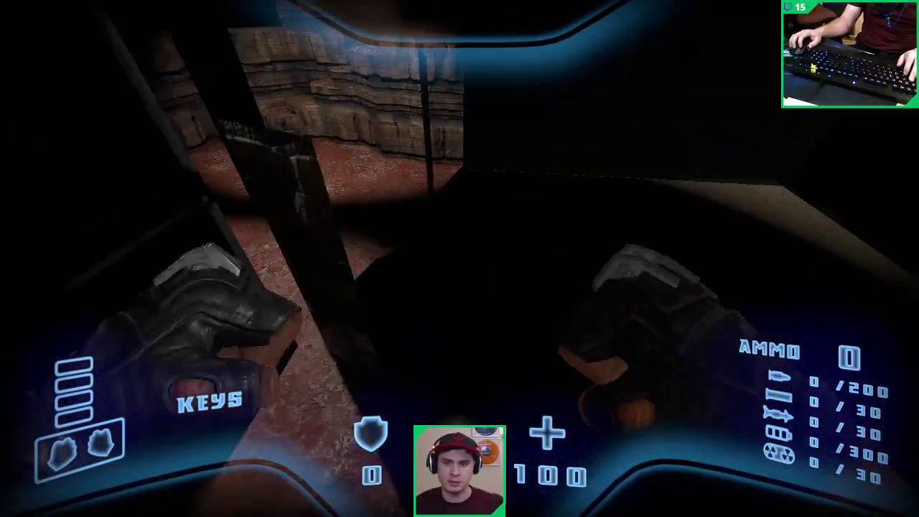
{"action": "key", "text": "w"}
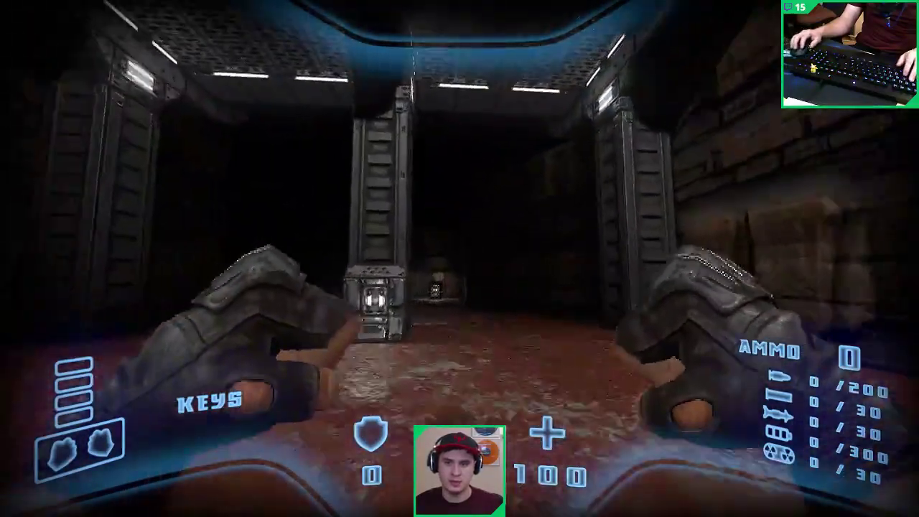
Step: Explore the canyon floor and rock ledge in play, checking the lamp's light and the view back towards the walkway
{"action": "key", "text": "w"}
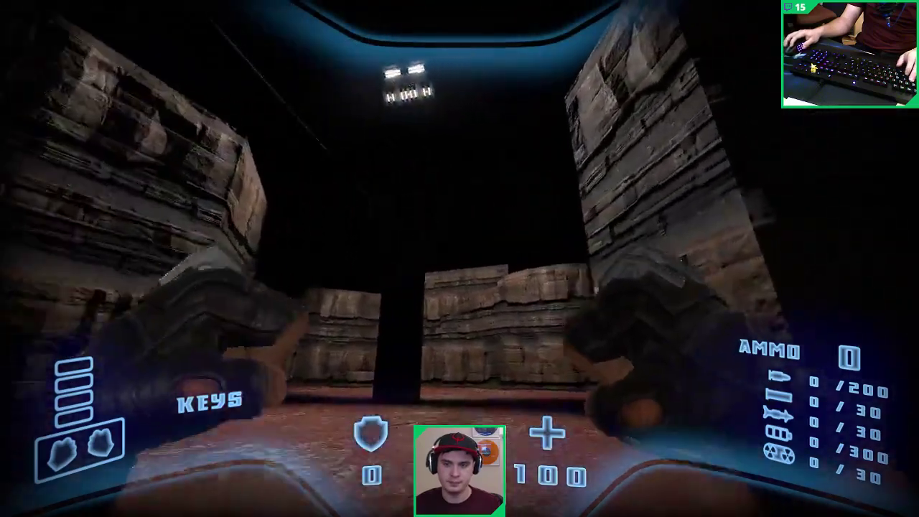
{"action": "key", "text": "w"}
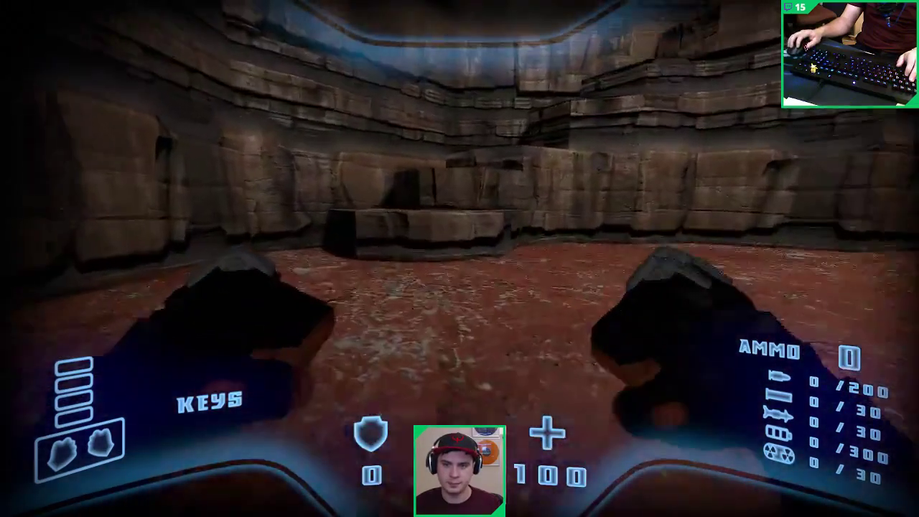
{"action": "key", "text": "w"}
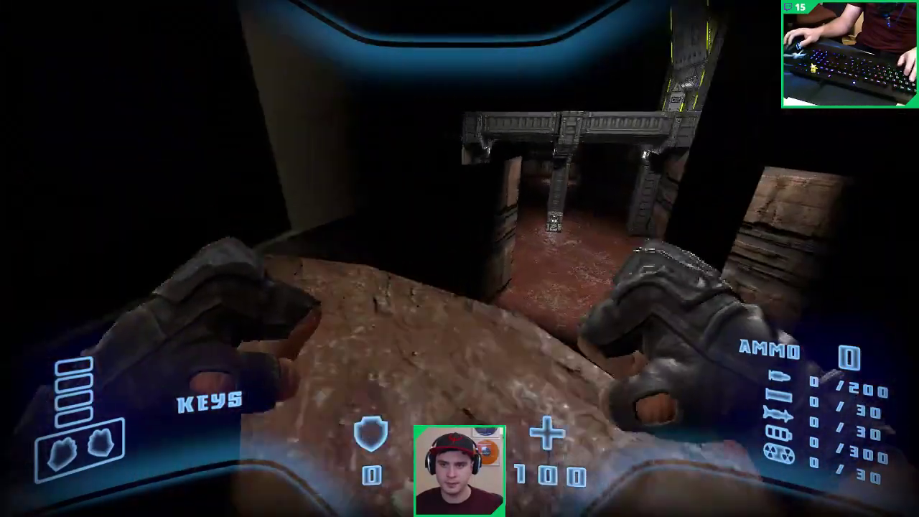
{"action": "key", "text": "w"}
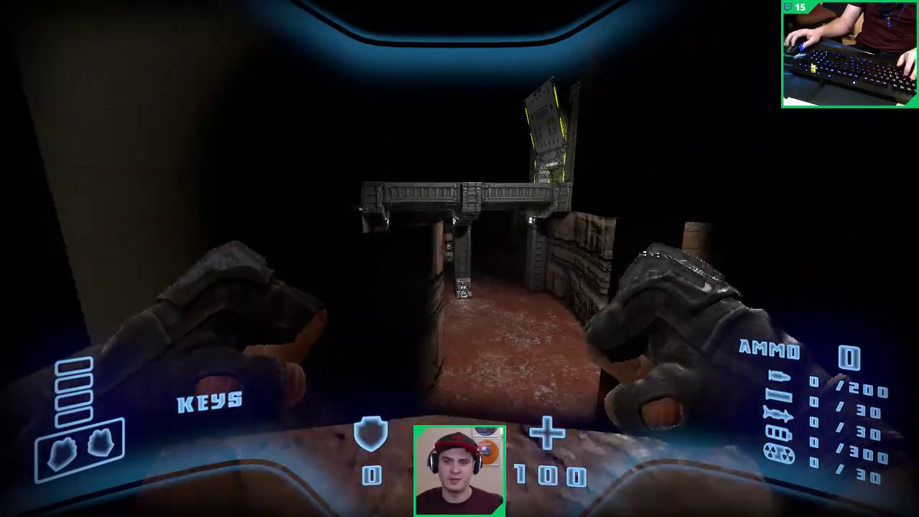
{"action": "key", "text": "w"}
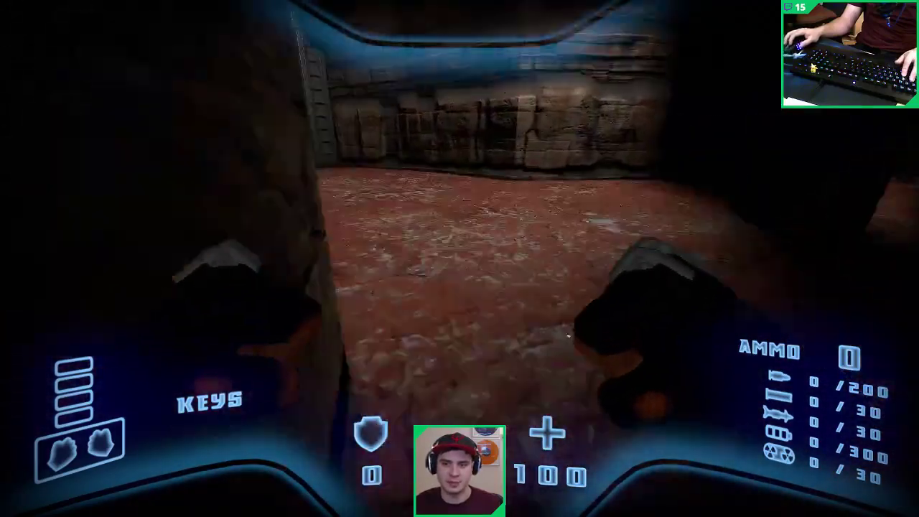
{"action": "key", "text": "w"}
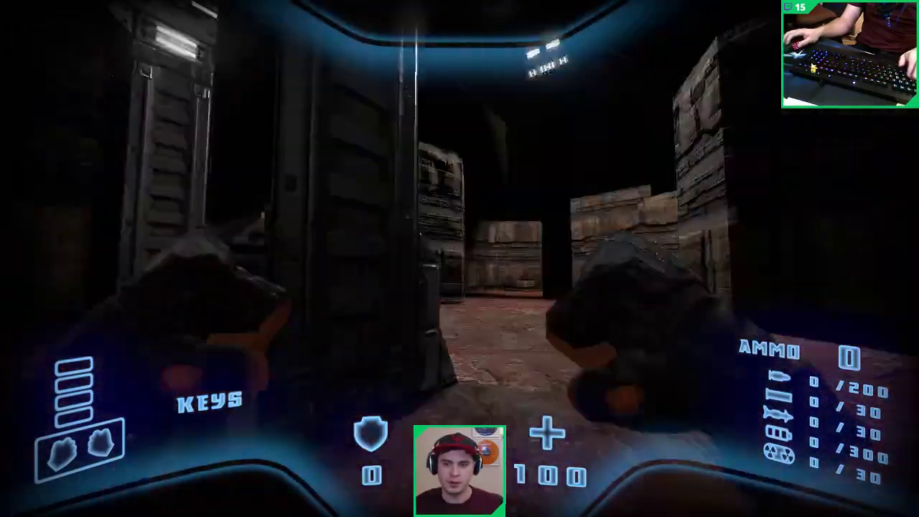
{"action": "key", "text": "w"}
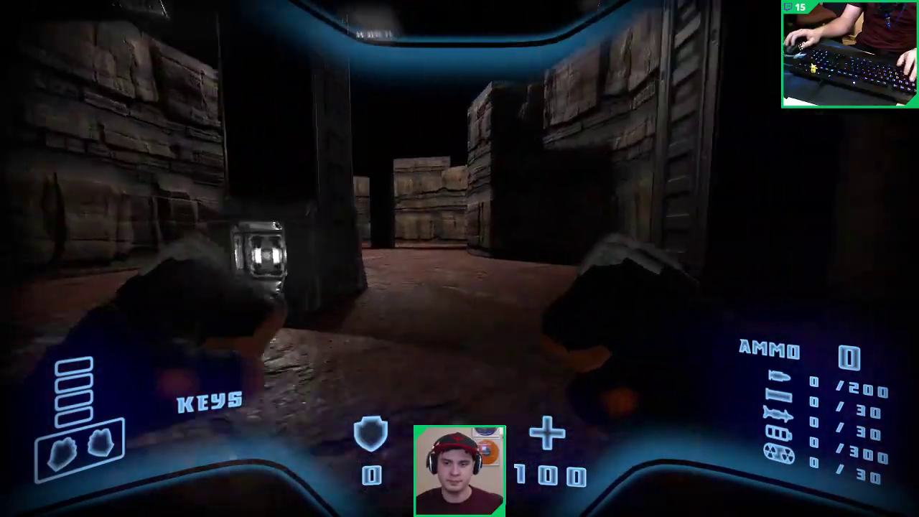
Step: Jump up the rock ledges at the canyon's end and examine the spotlit walls, shadows and distant walkway in play
{"action": "key", "text": "w"}
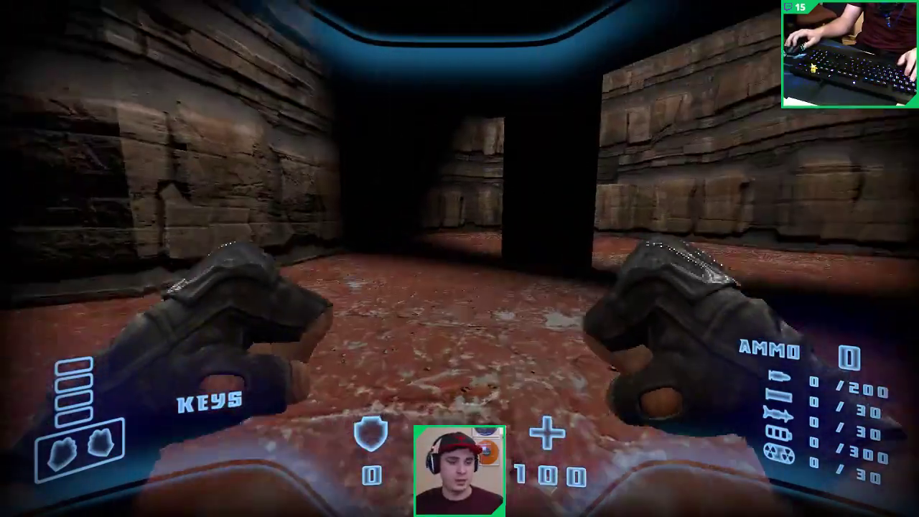
{"action": "key", "text": "w"}
{"action": "key", "text": "space"}
{"action": "key", "text": "space"}
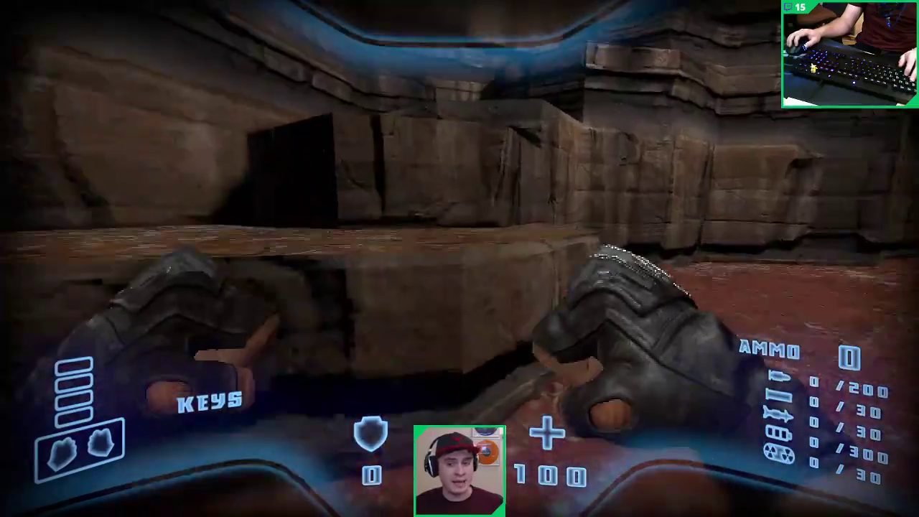
{"action": "key", "text": "w"}
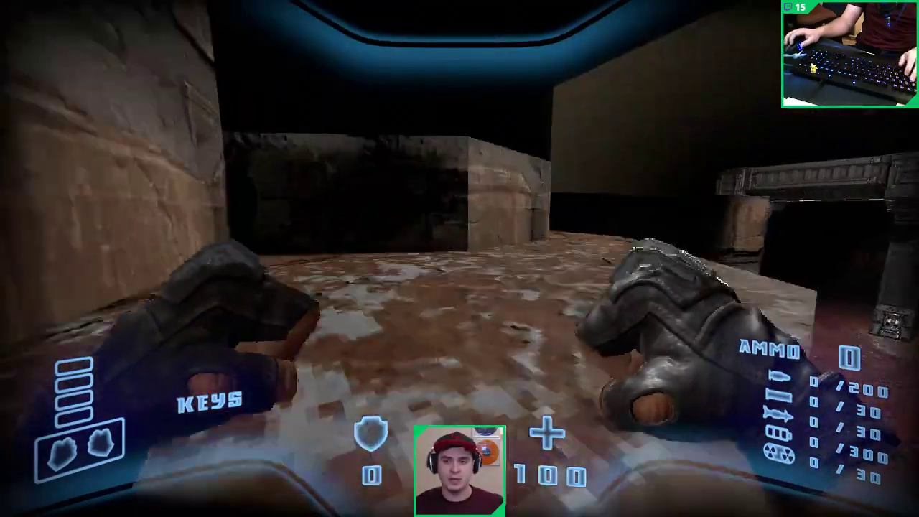
{"action": "key", "text": "w"}
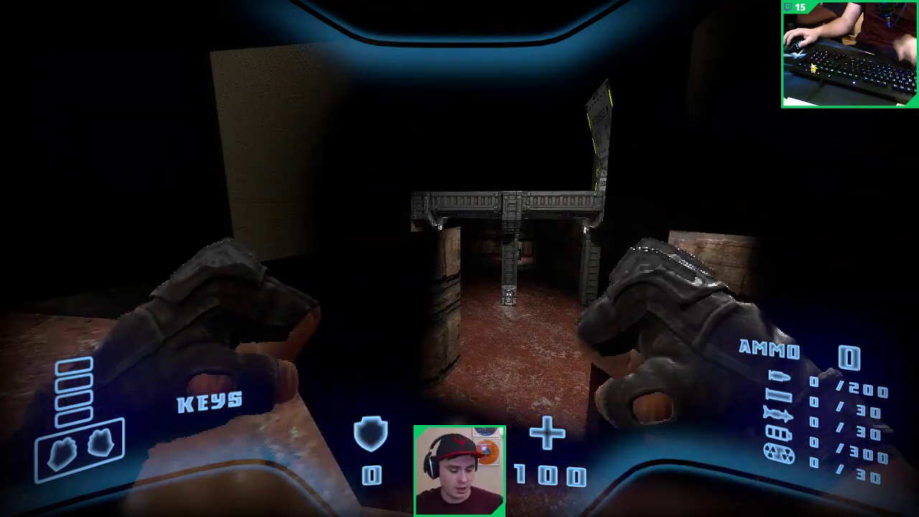
Step: Leave the play-test and view the pillar lamp, canyon and walkway in the editor
{"action": "key", "text": "Escape"}
{"action": "key", "text": "s"}
{"action": "right_click_drag", "start_coordinate": [465, 244], "coordinate": [190, 256]}
{"action": "key", "text": "w"}
{"action": "key", "text": "d"}
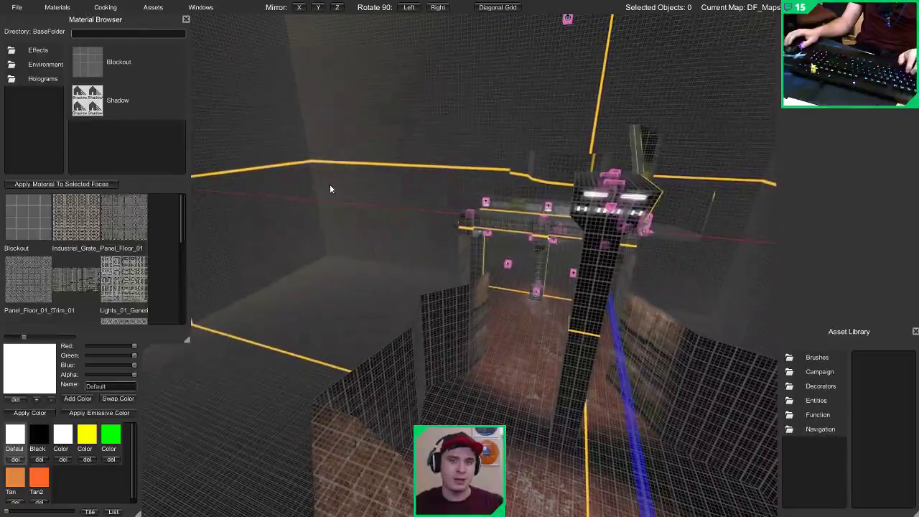